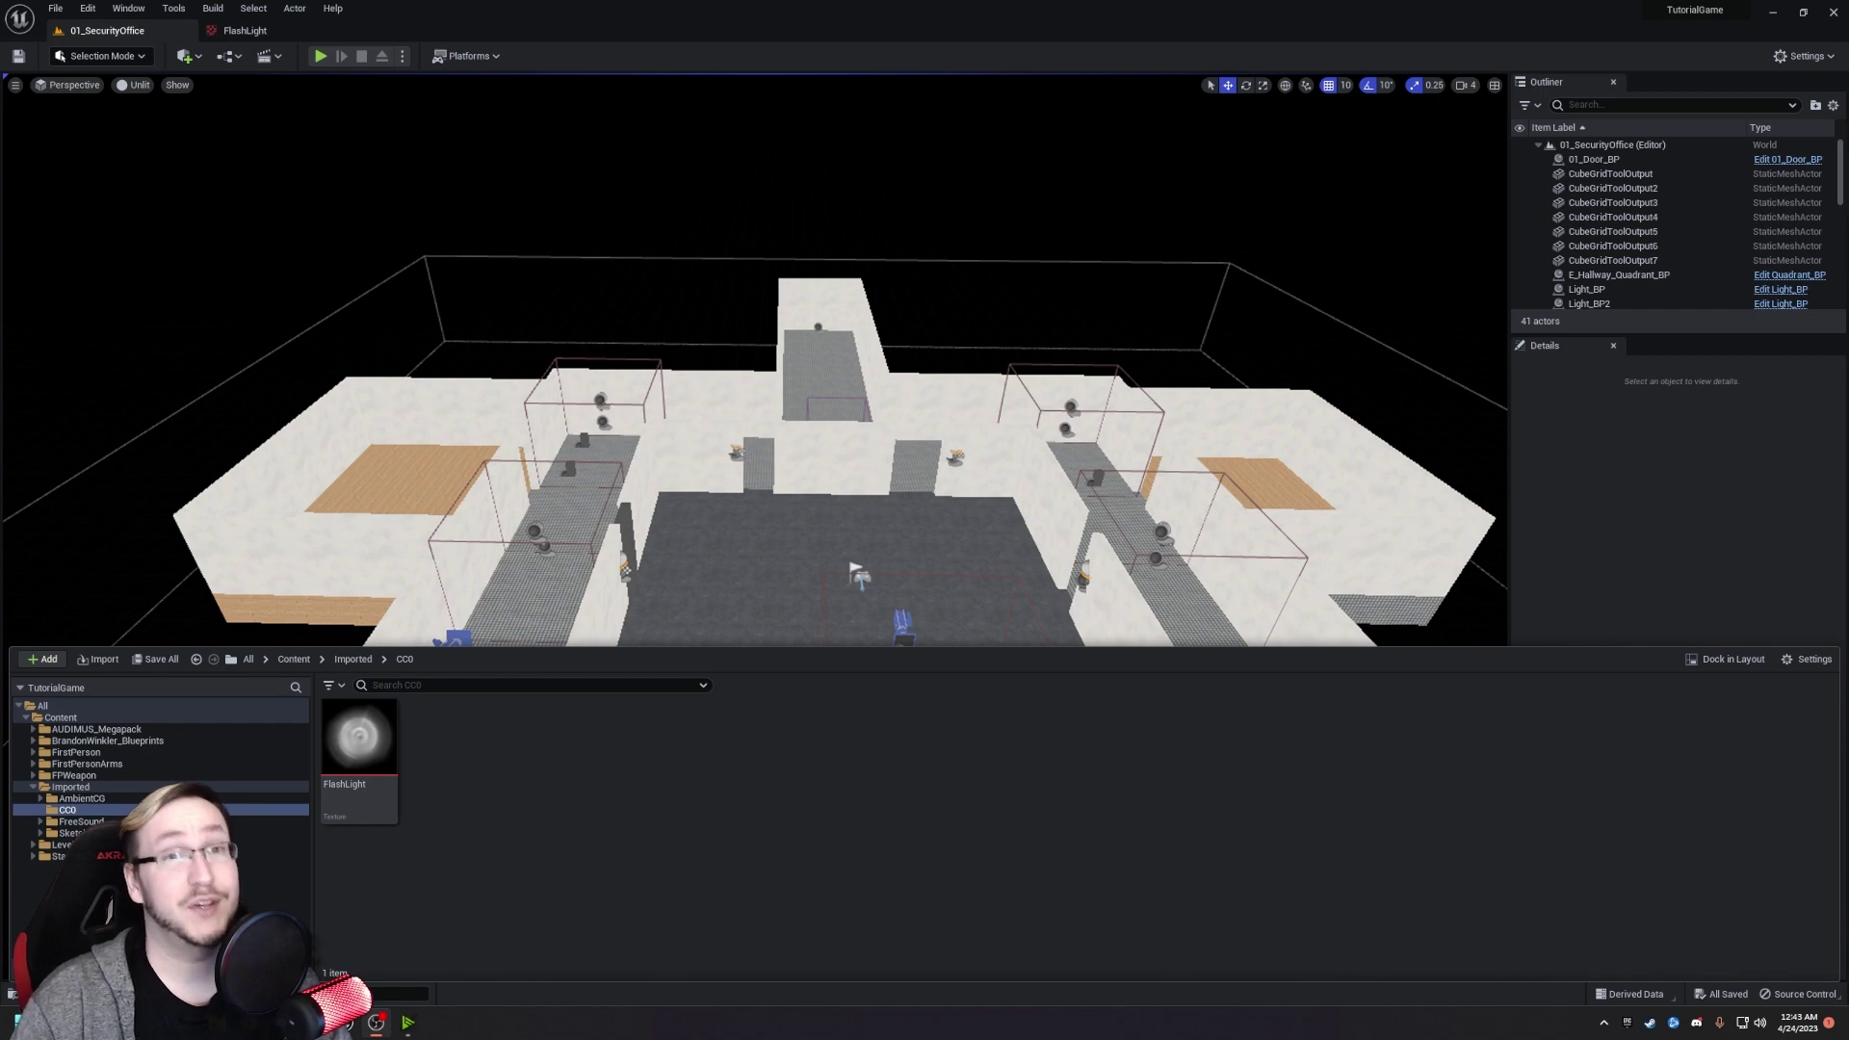
# Play-test the 01_SecurityOffice level, walking up to a wall and shining the flashlight on it, and end the session.
pyautogui.click(274, 309)
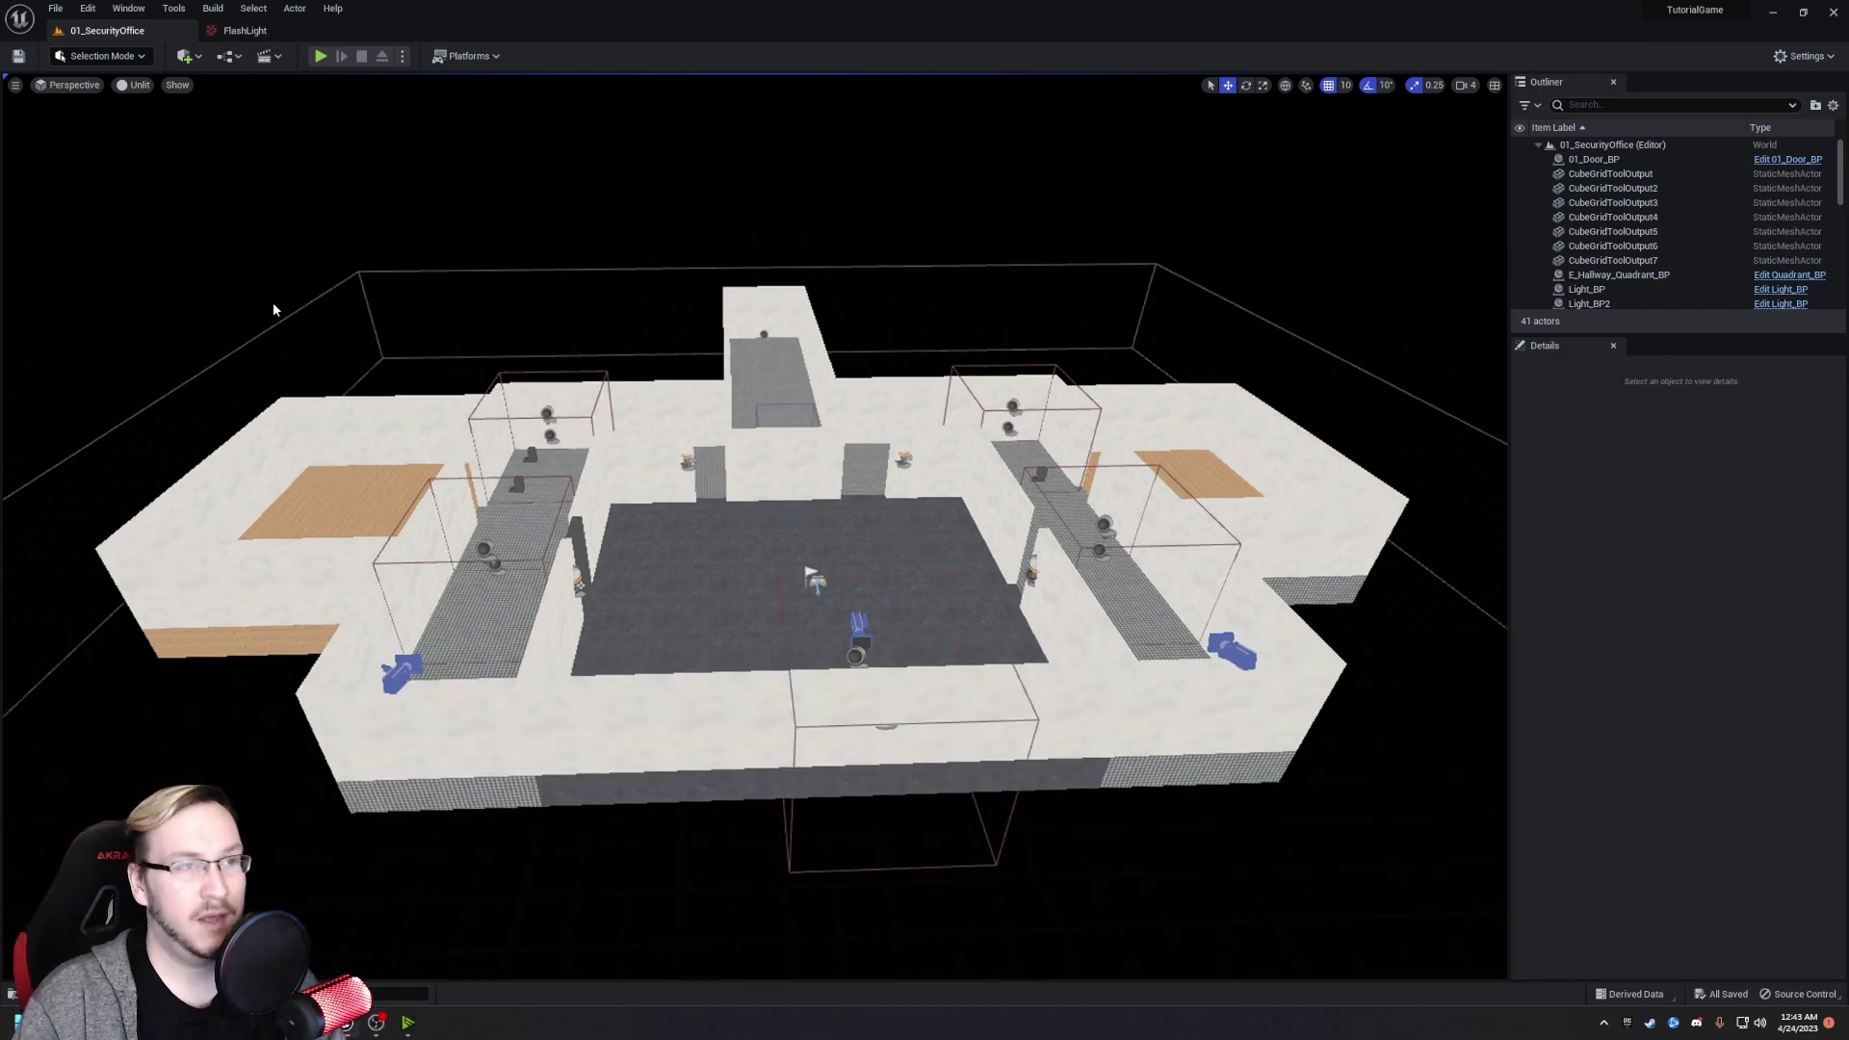
pyautogui.click(321, 56)
pyautogui.press('w')
pyautogui.press('f')
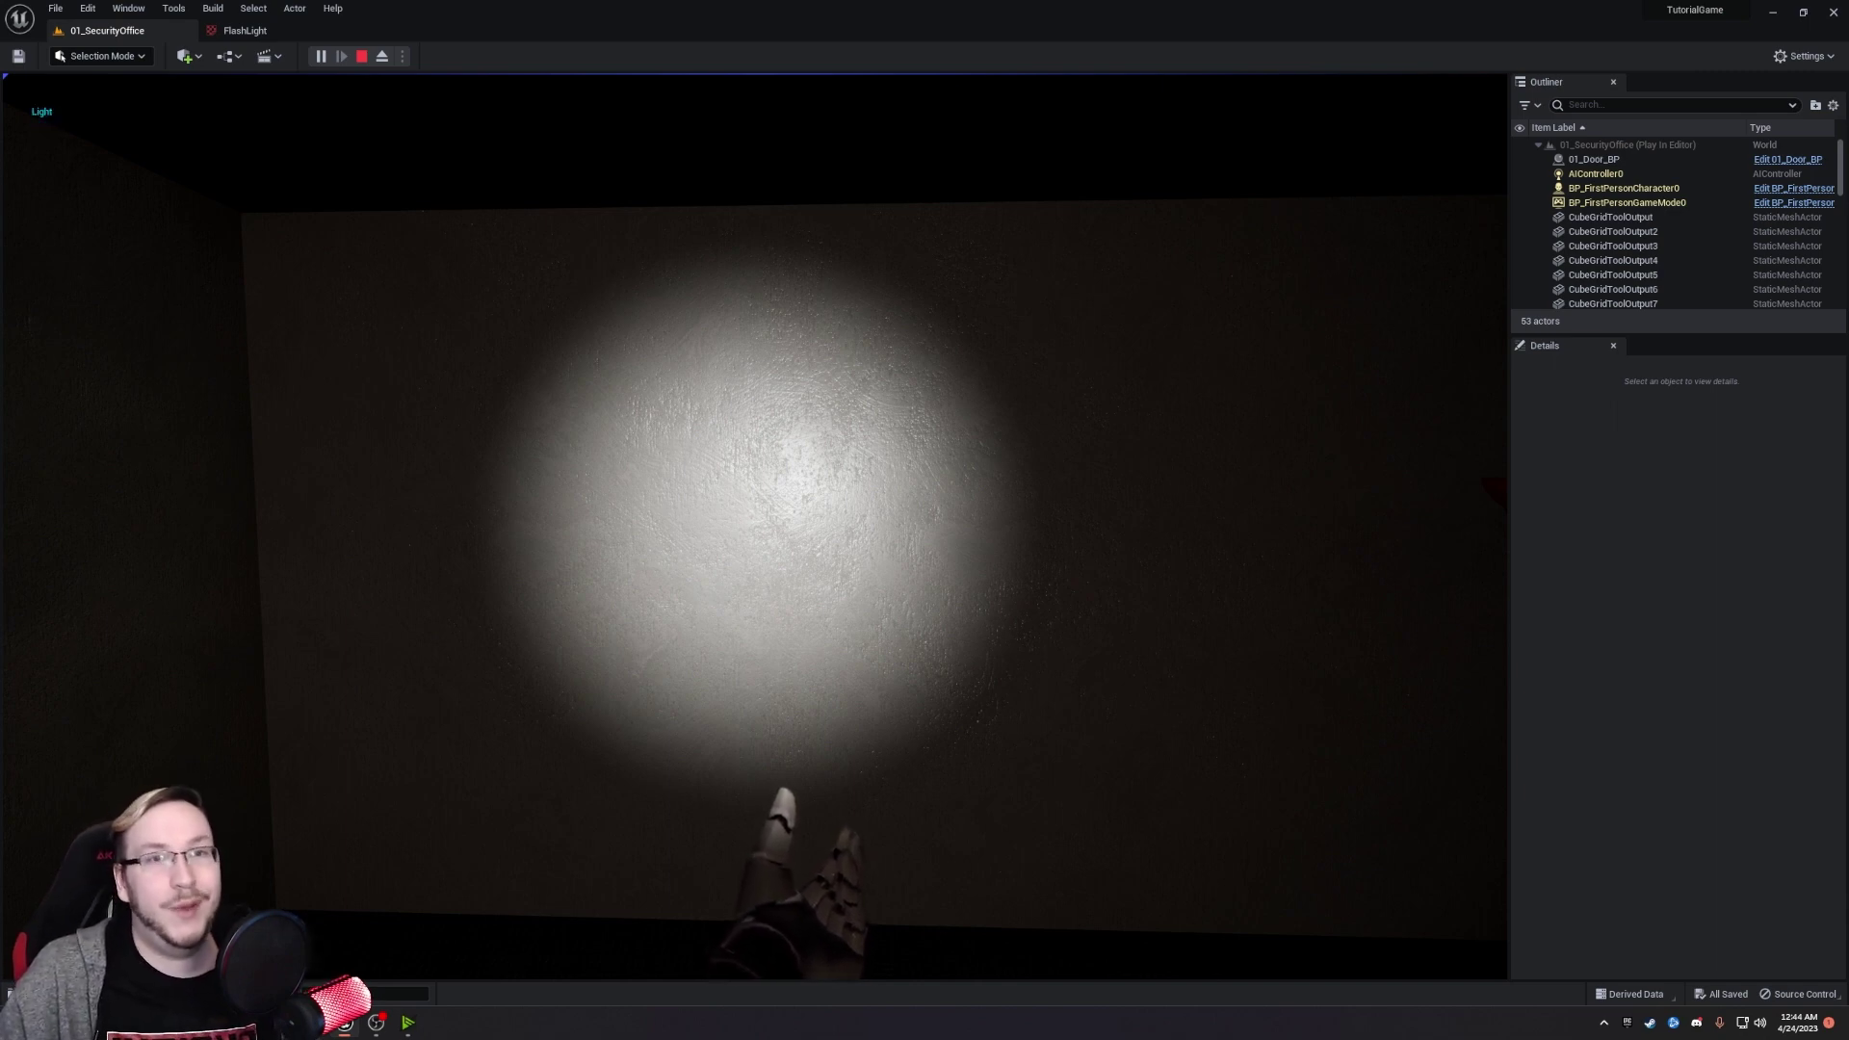
pyautogui.press('Escape')
# Open the BP_FirstPersonCharacter blueprint from the project's FirstPerson/Blueprints content folder.
pyautogui.hotkey('ctrl', 'space')
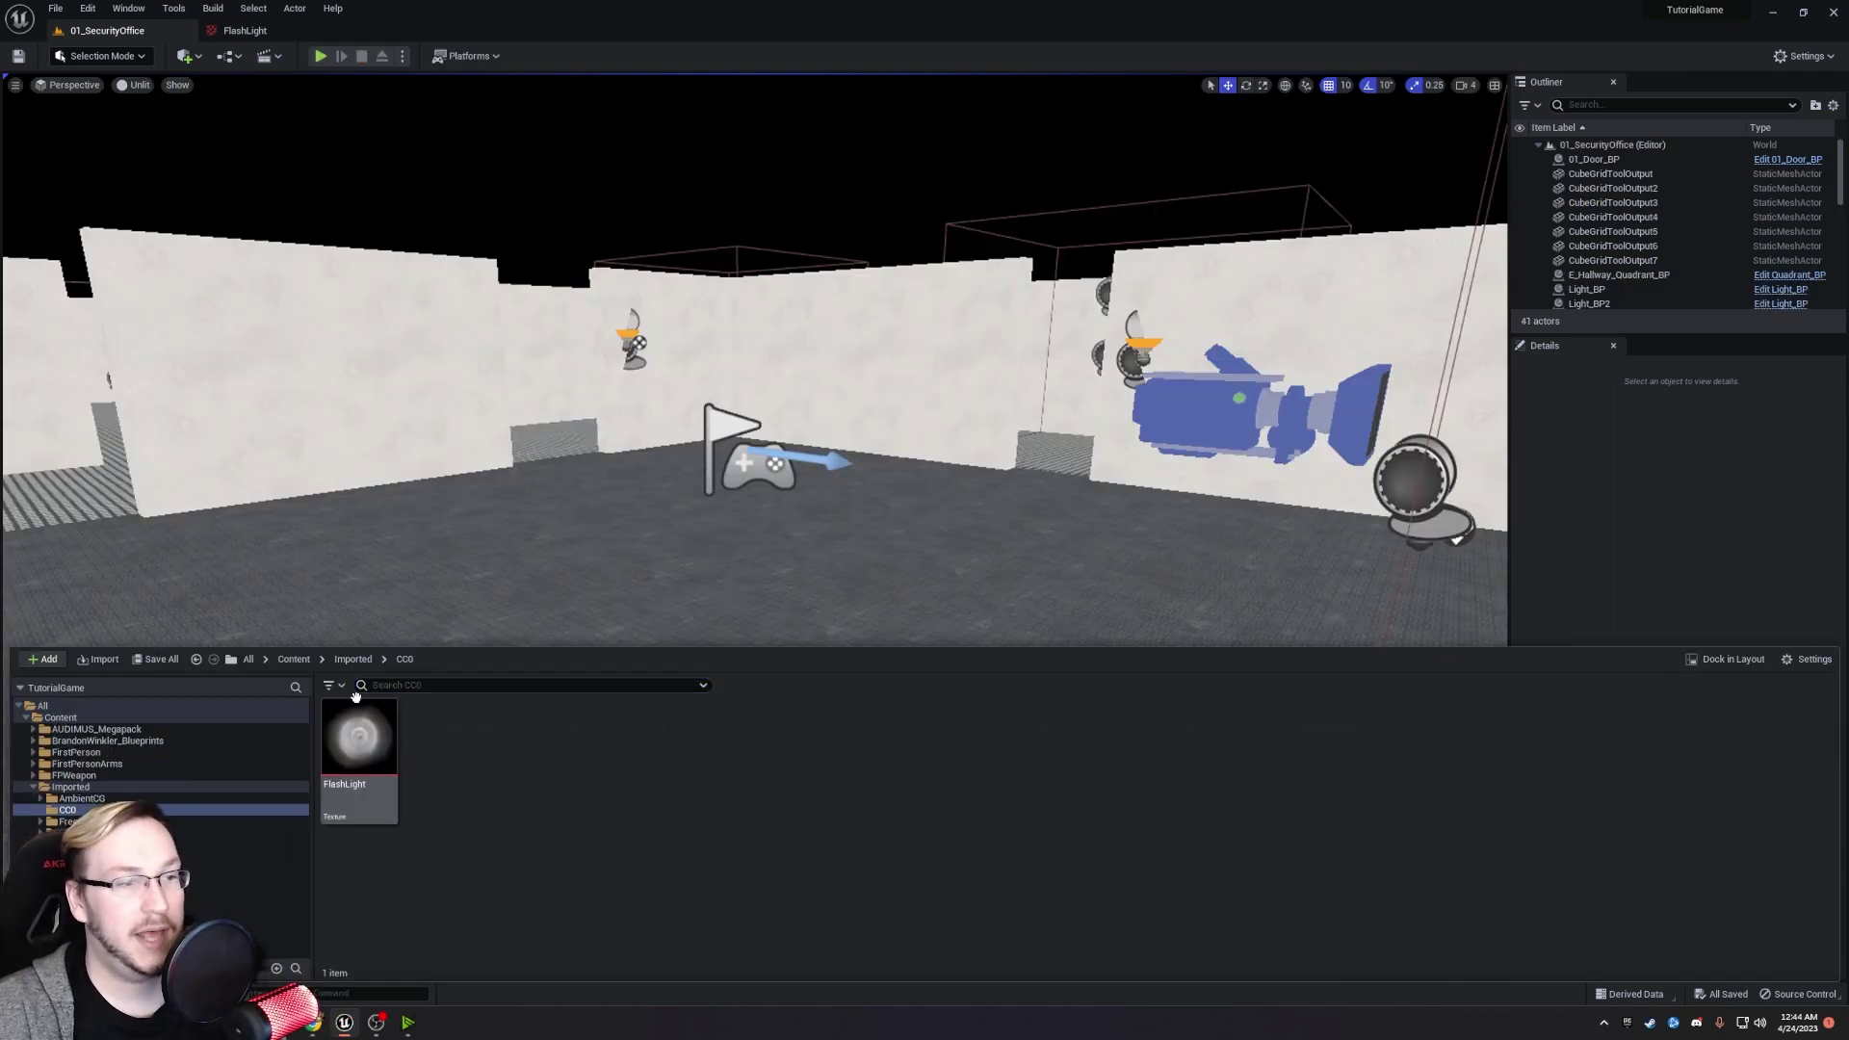
pyautogui.doubleClick(357, 783)
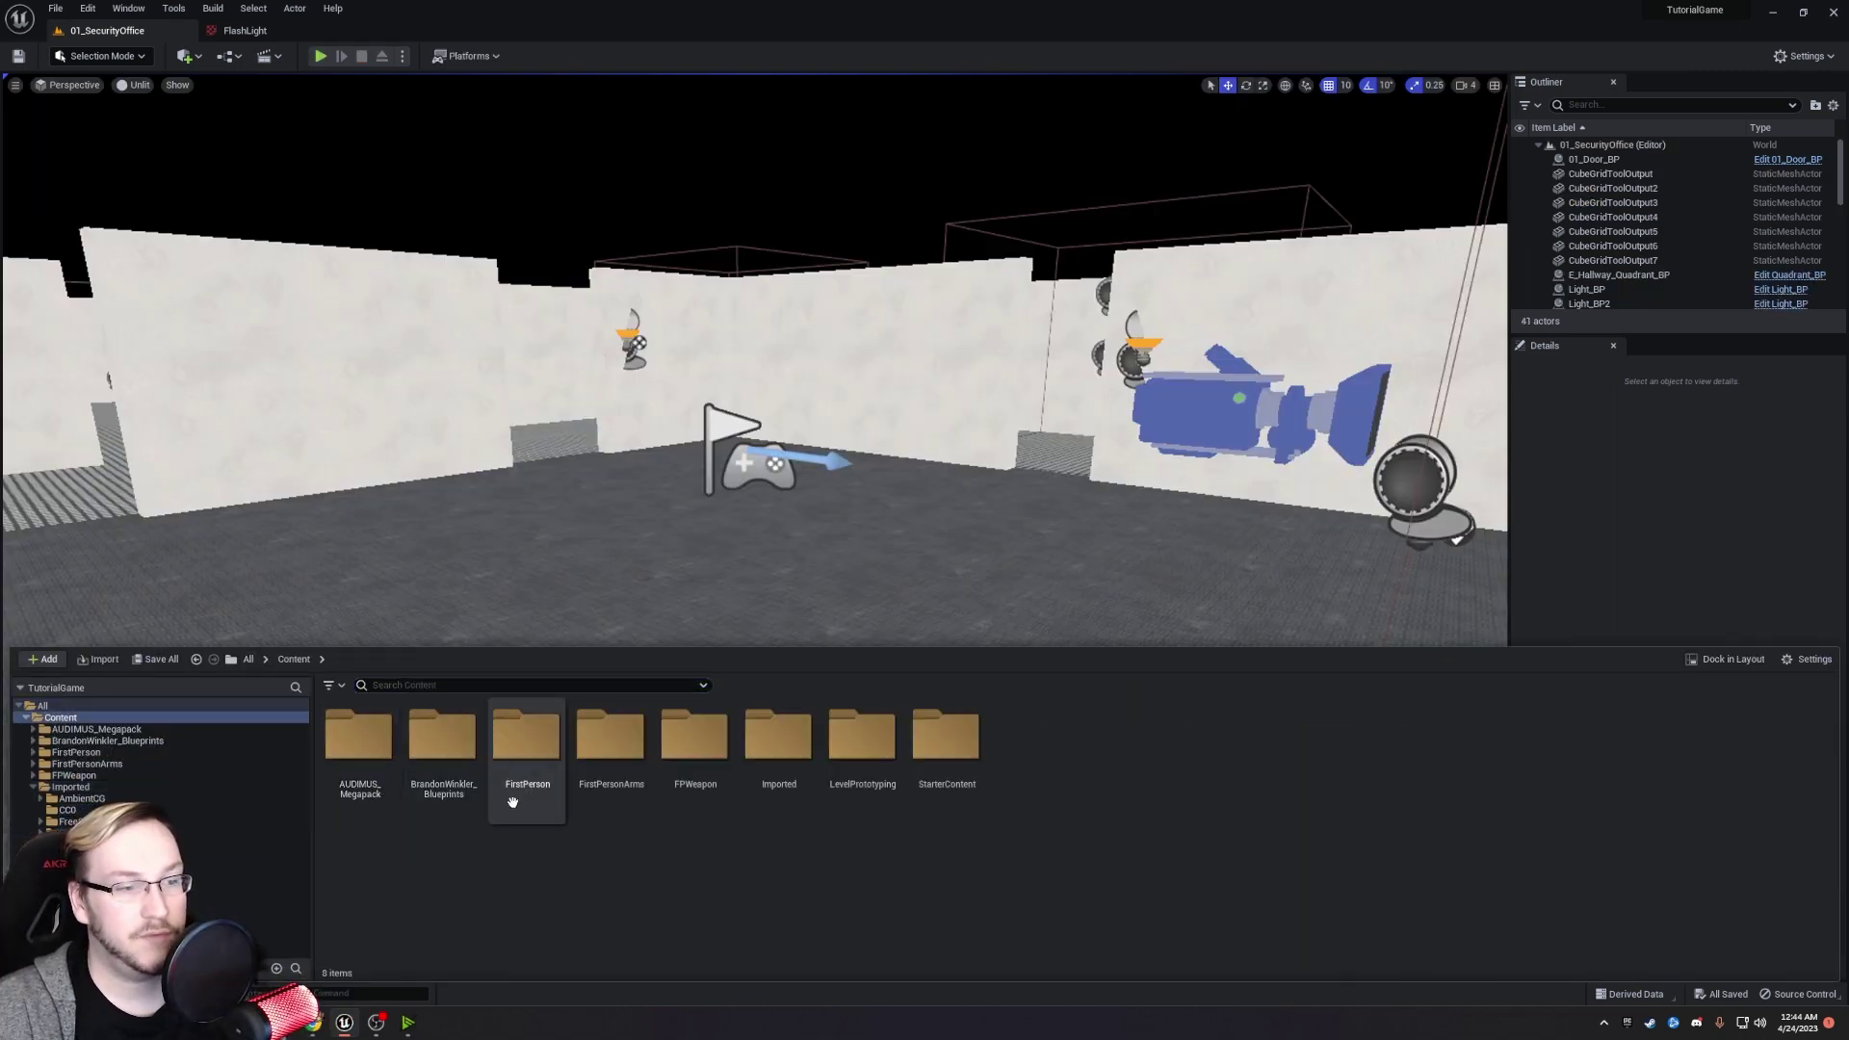
pyautogui.click(508, 785)
pyautogui.doubleClick(507, 785)
pyautogui.doubleClick(414, 760)
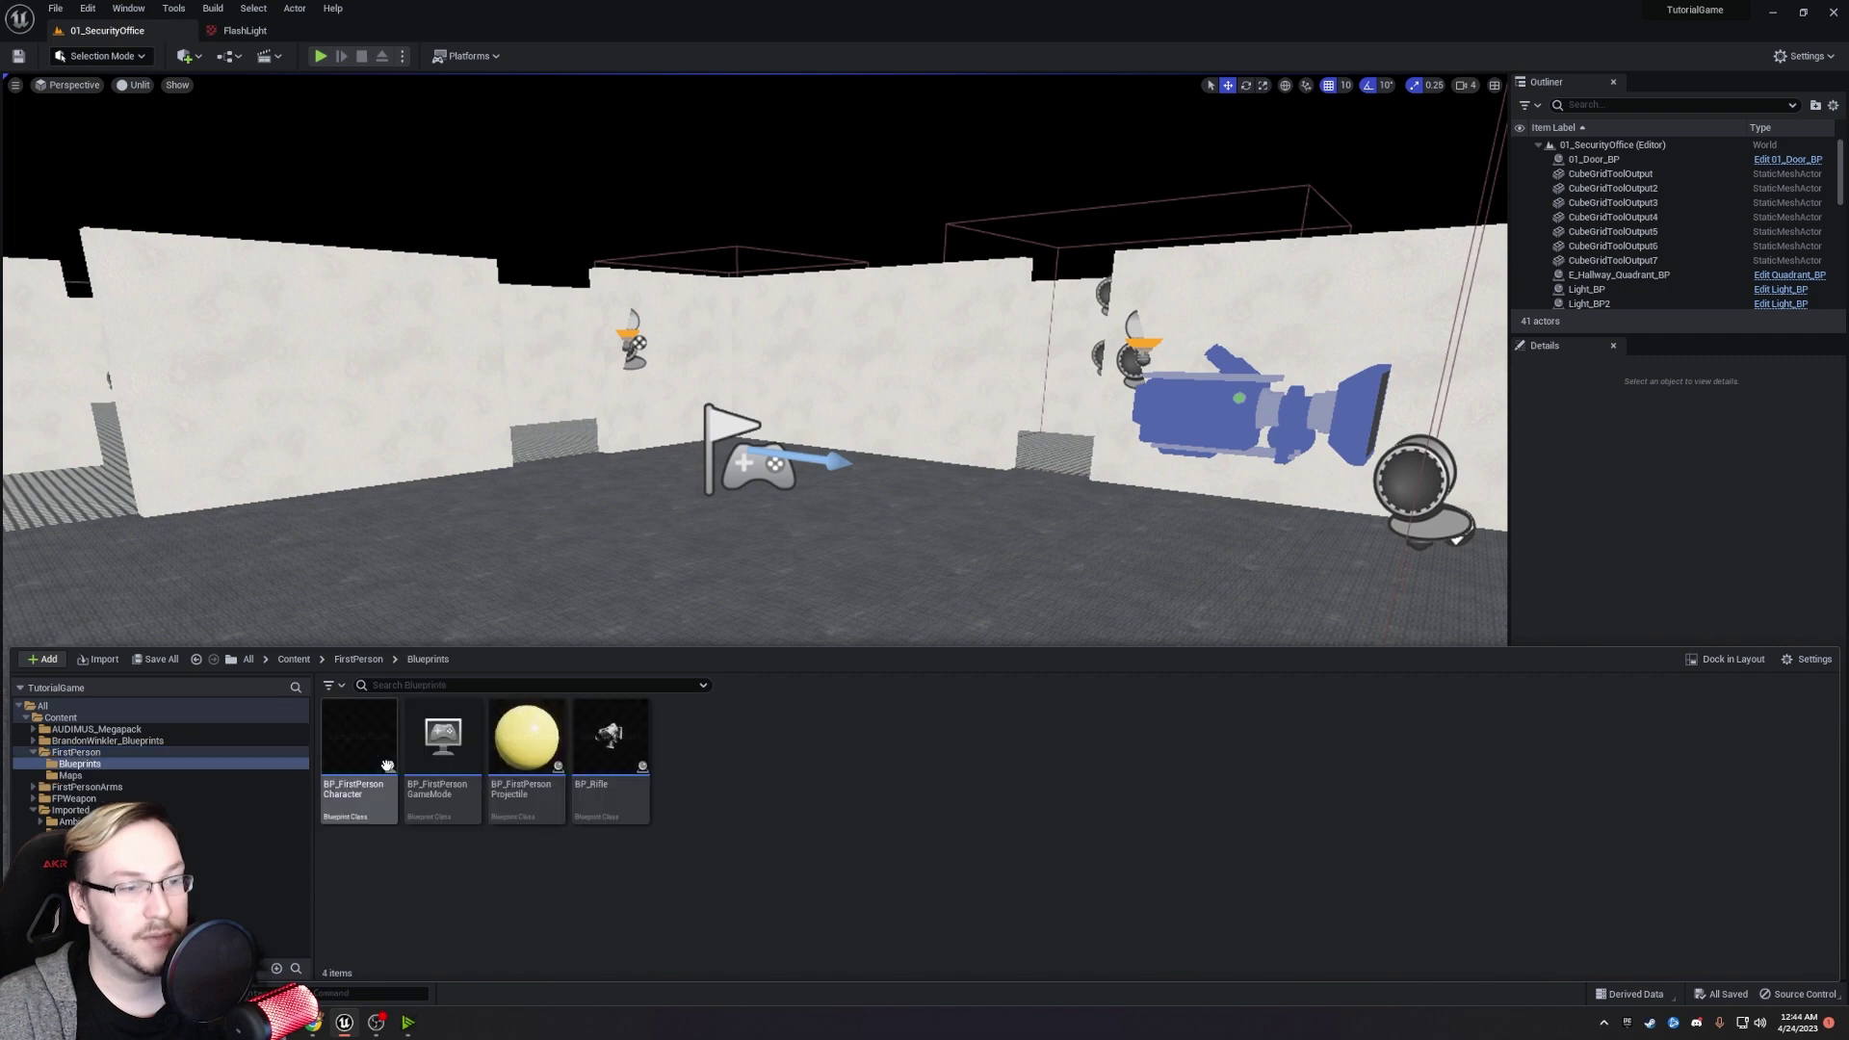
pyautogui.doubleClick(358, 761)
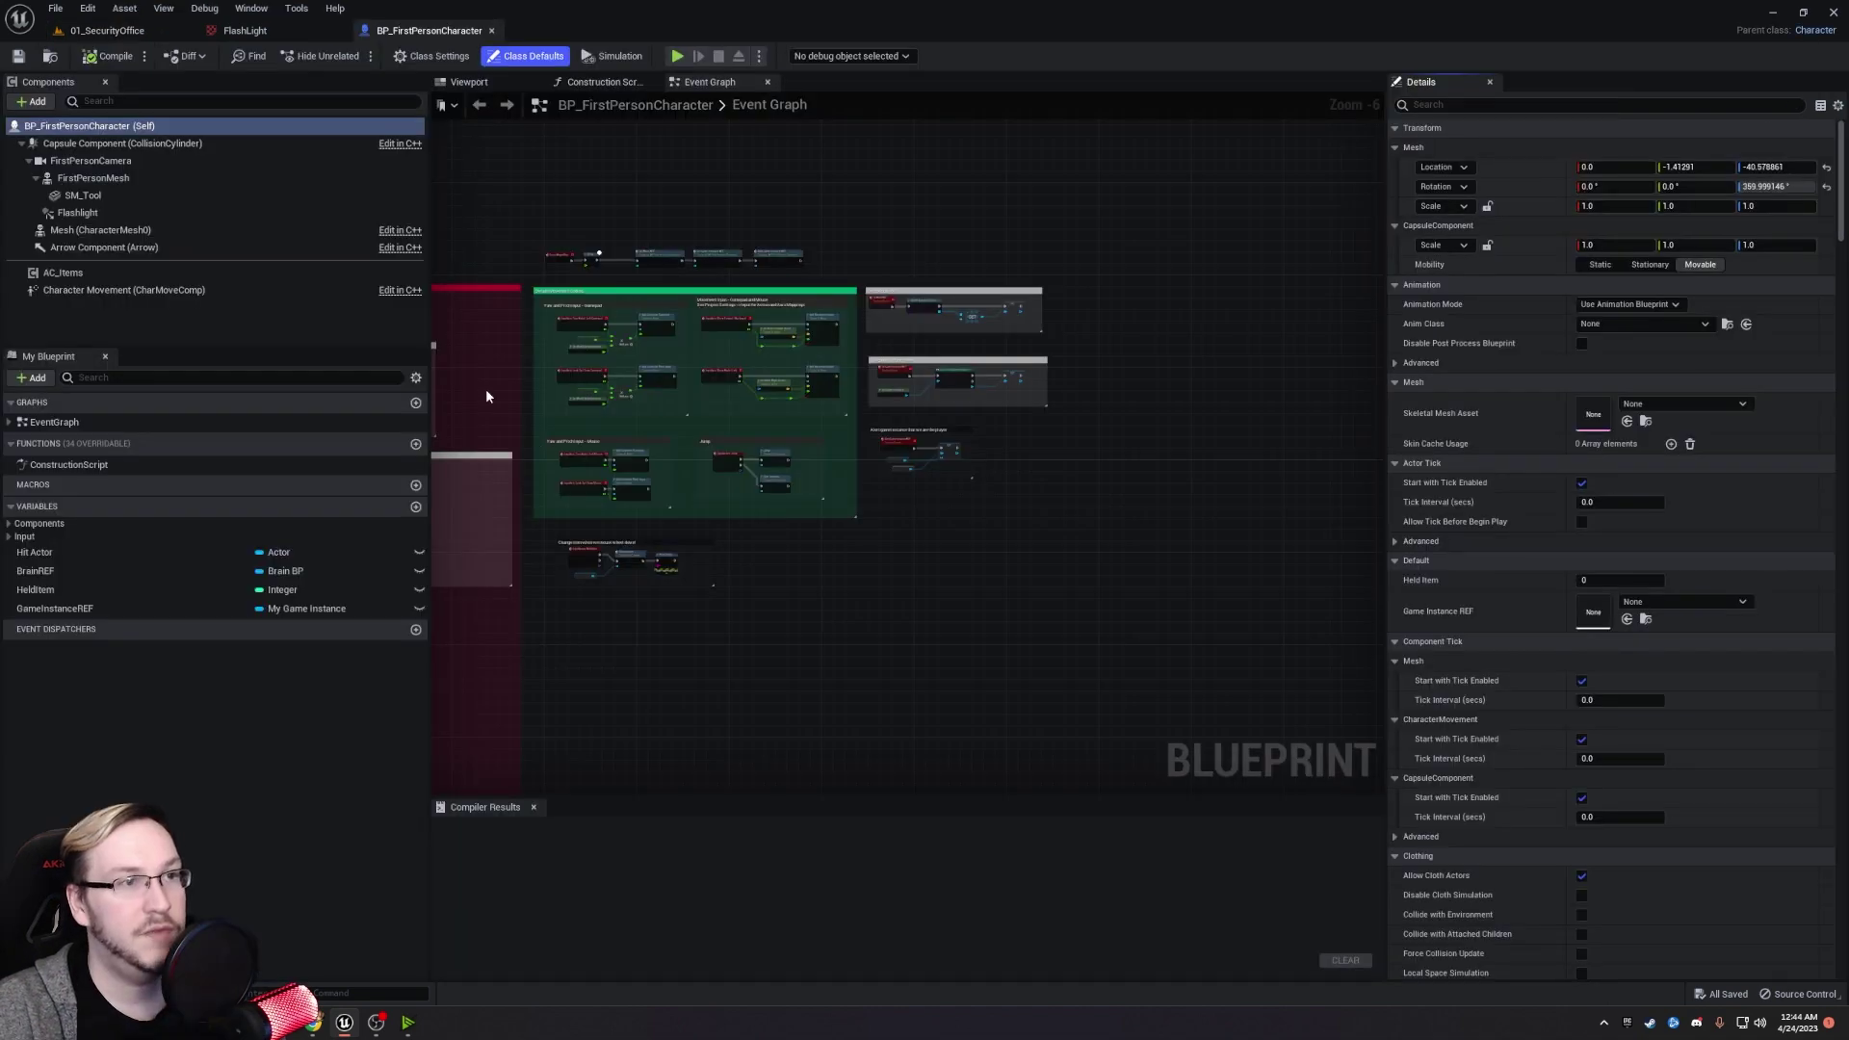
# Show the character in the blueprint's 3D view, select the Flashlight spot light component and parent it to FirstPersonMesh.
pyautogui.click(469, 82)
pyautogui.click(78, 211)
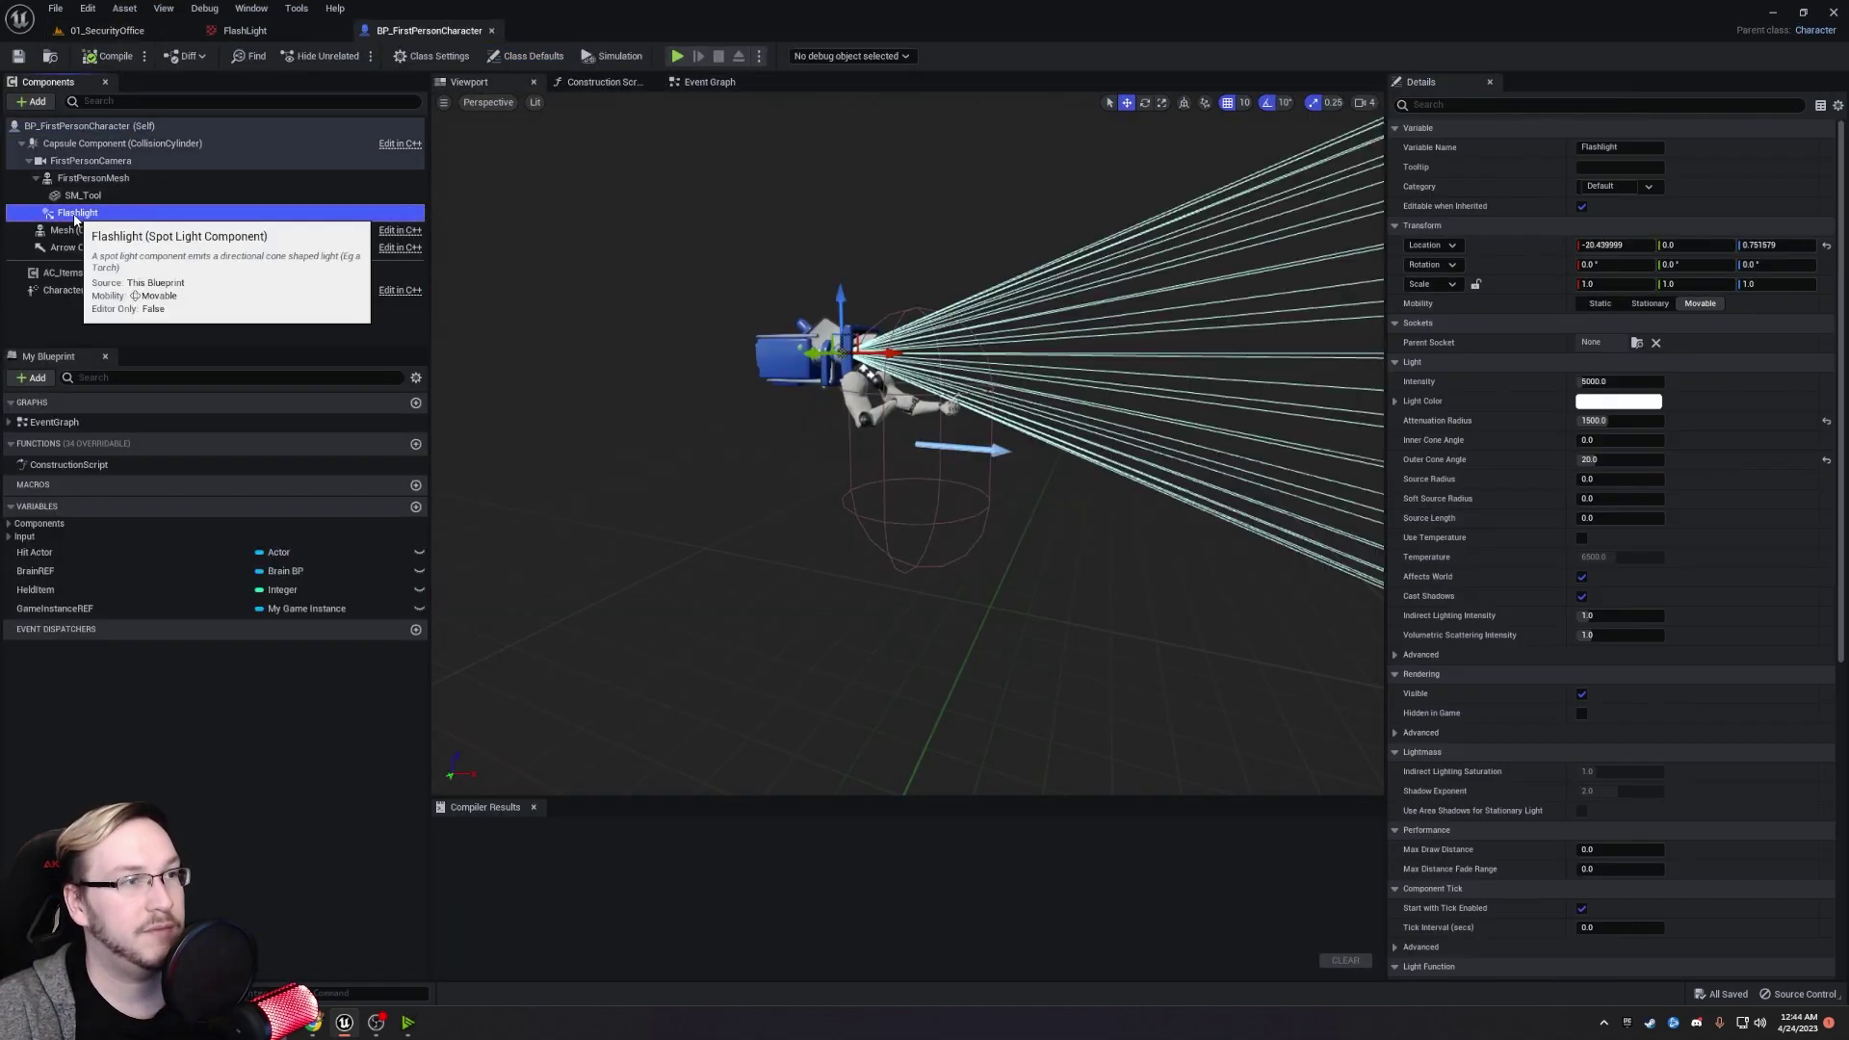
pyautogui.moveTo(691, 405); pyautogui.dragTo(809, 410, button='right')
pyautogui.moveTo(795, 412)
pyautogui.keyDown('alt'); pyautogui.mouseDown()
pyautogui.moveTo(818, 418)
pyautogui.moveTo(786, 469)
pyautogui.moveTo(826, 418)
pyautogui.mouseUp(); pyautogui.keyUp('alt')
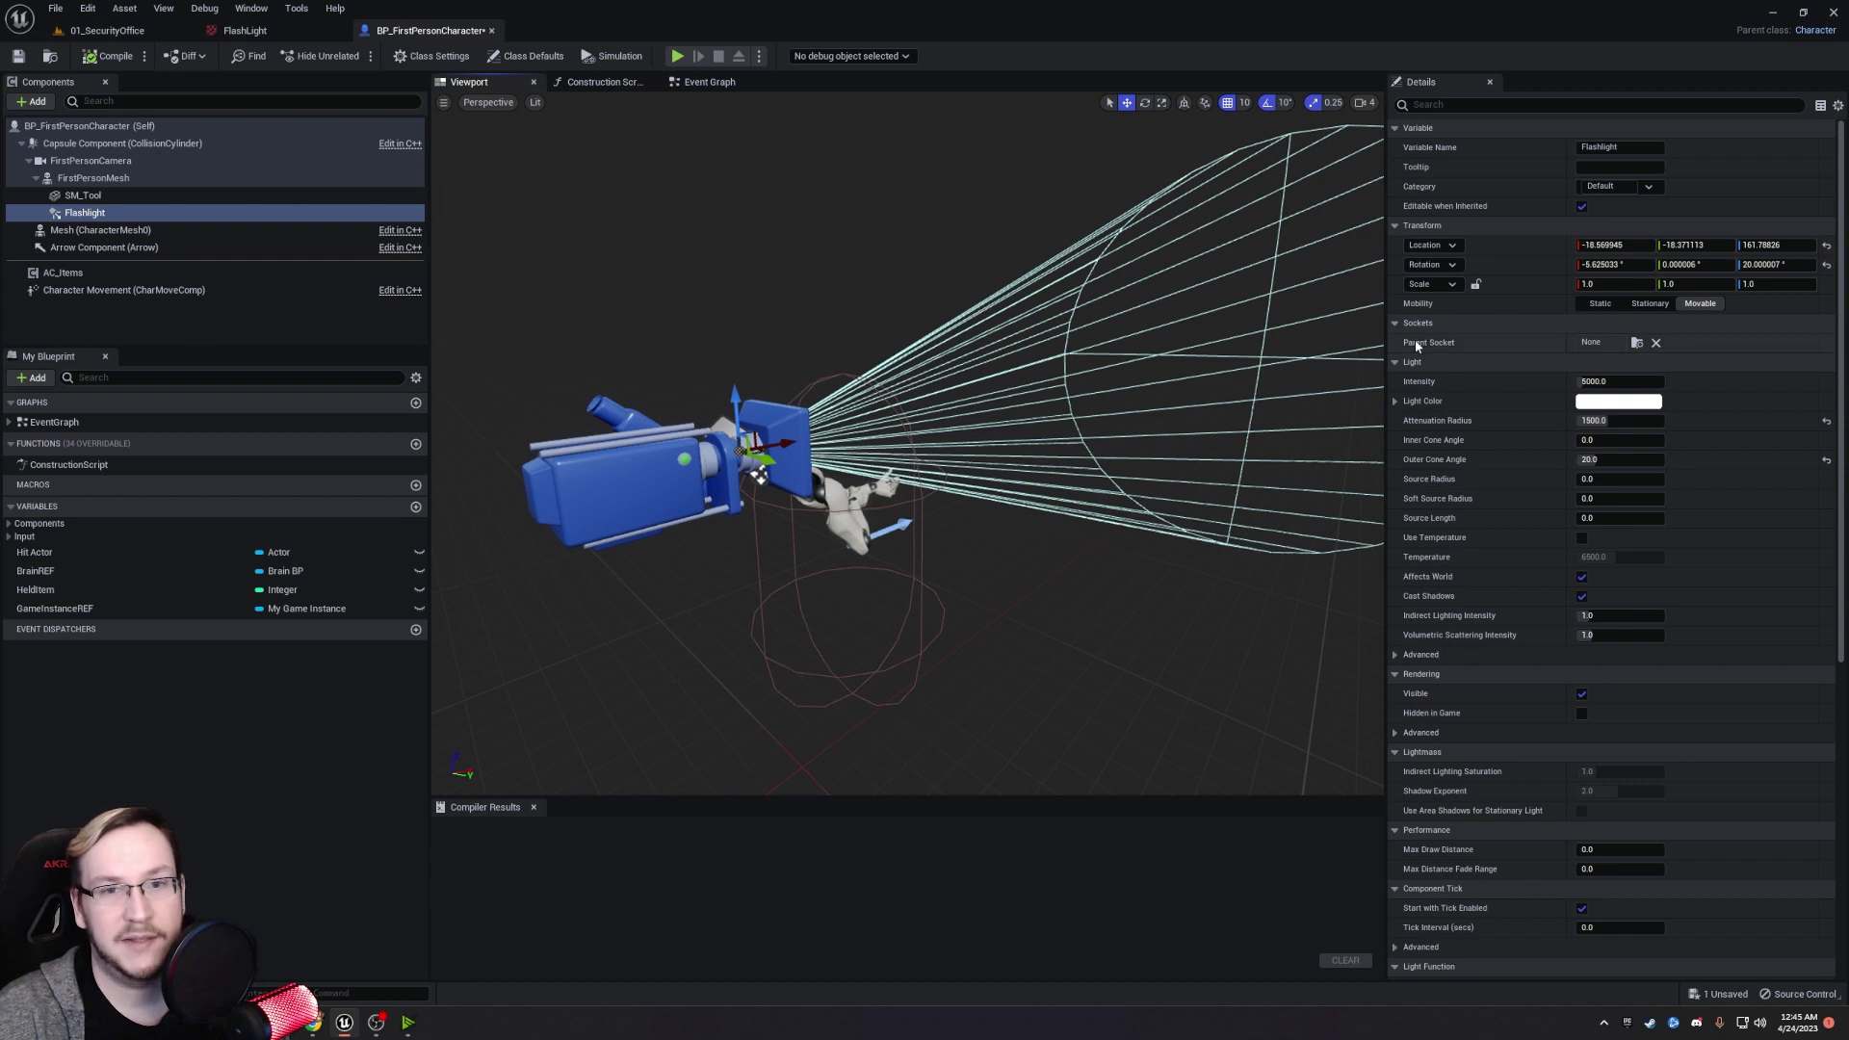
# Attach the Flashlight component to the hand_r bone as its parent socket.
pyautogui.click(1639, 344)
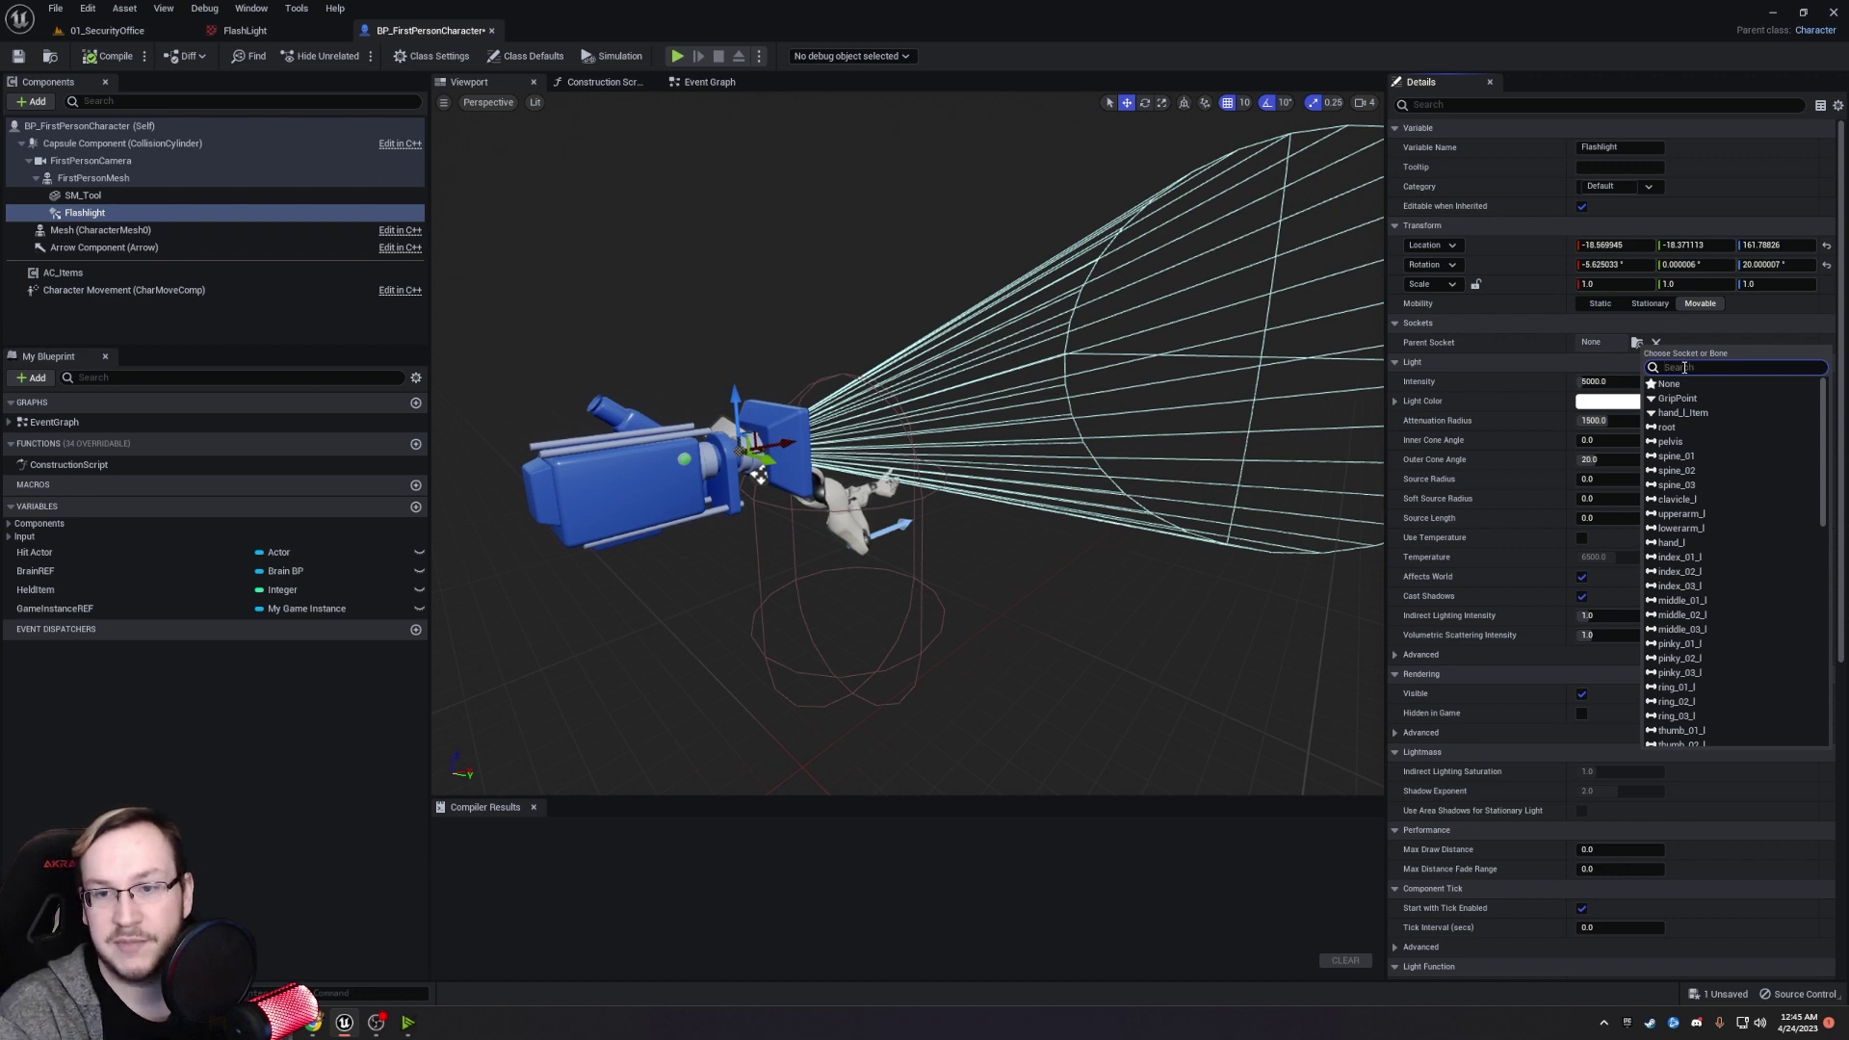
pyautogui.write('hand_')
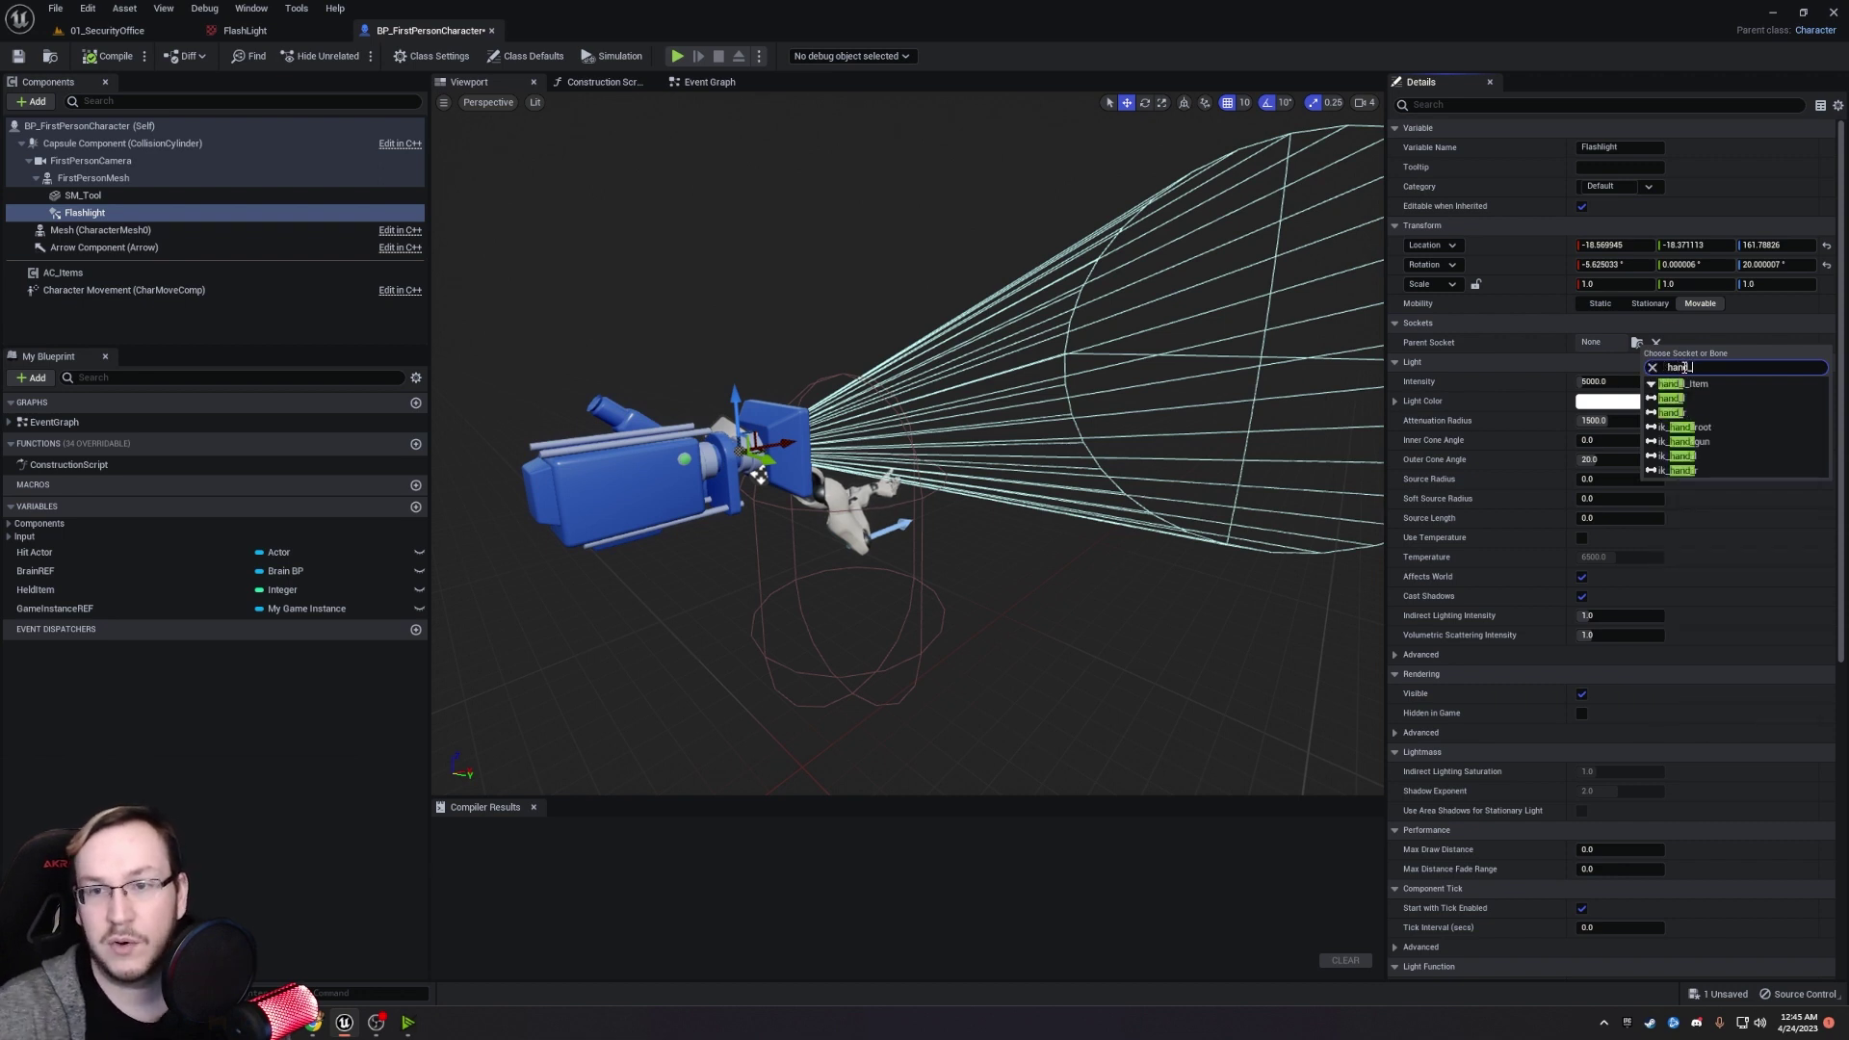
pyautogui.click(1697, 413)
pyautogui.press('f')
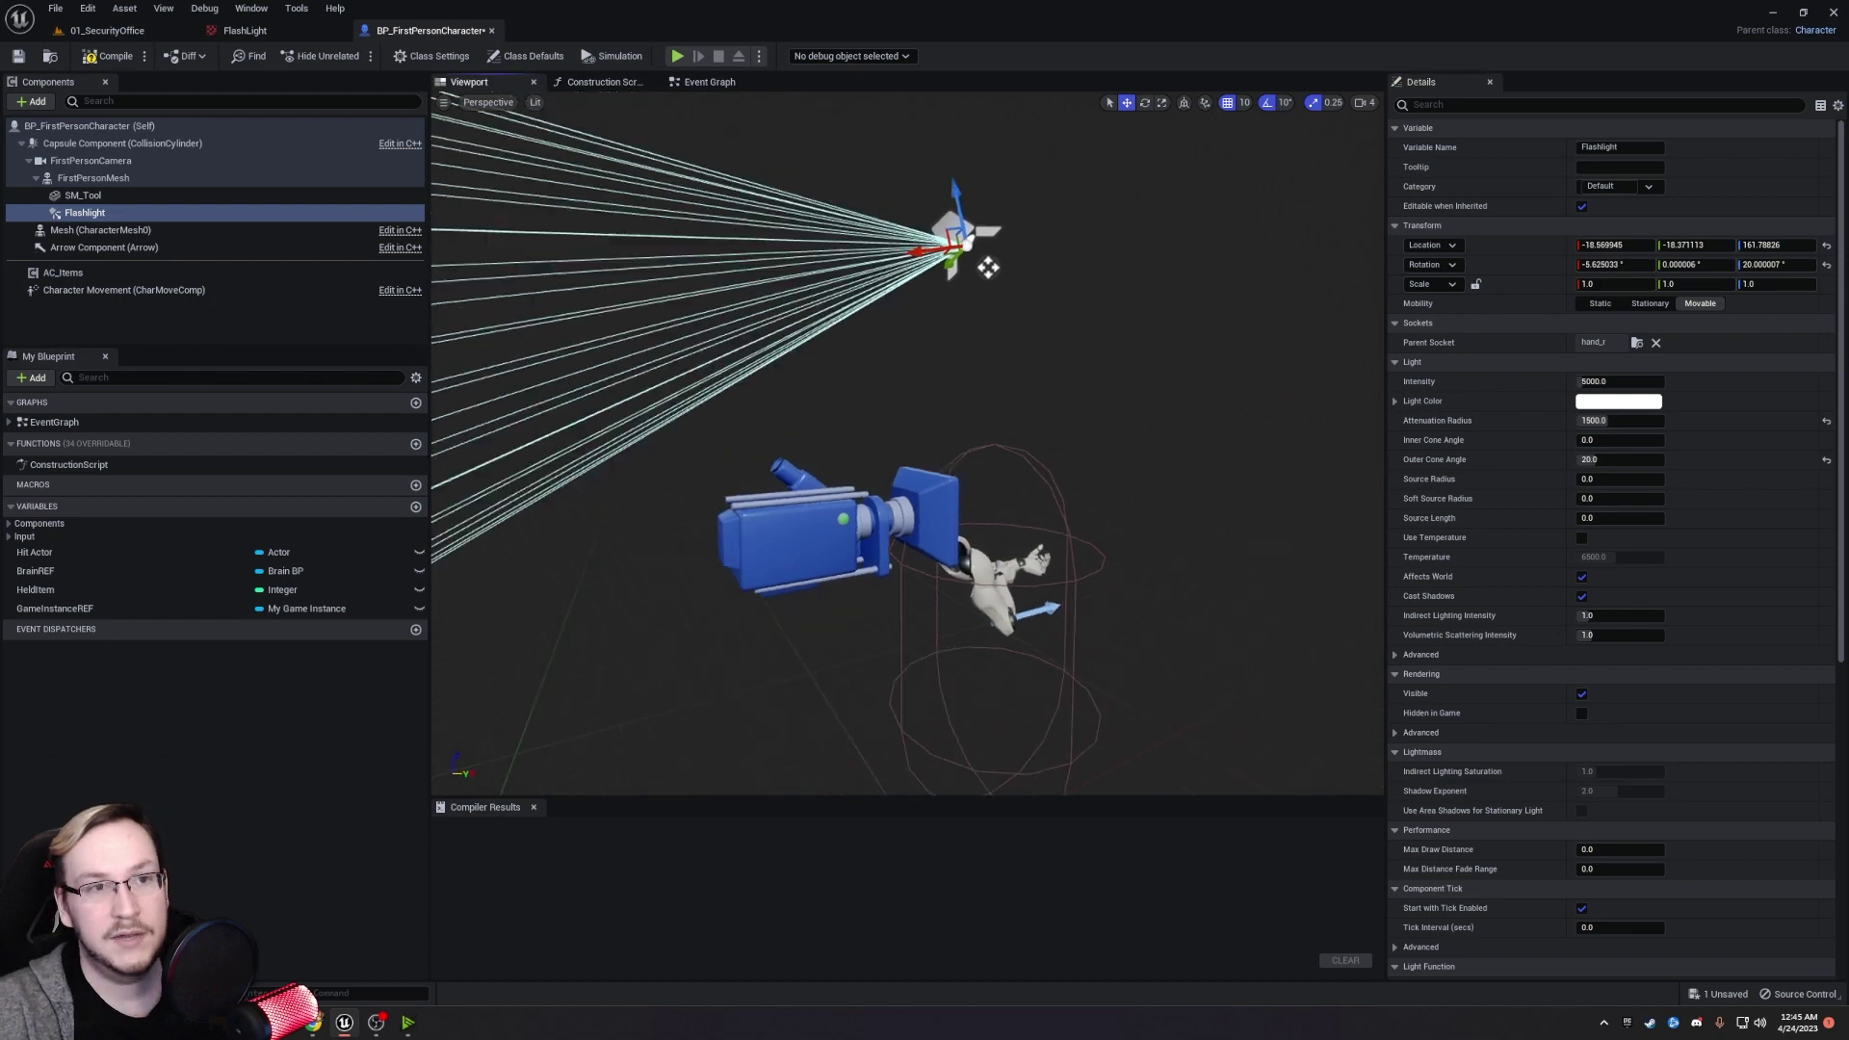
# Rotate the flashlight 180° about its vertical axis so the beam points in the character's forward direction.
pyautogui.moveTo(1038, 400); pyautogui.dragTo(846, 403, button='right')
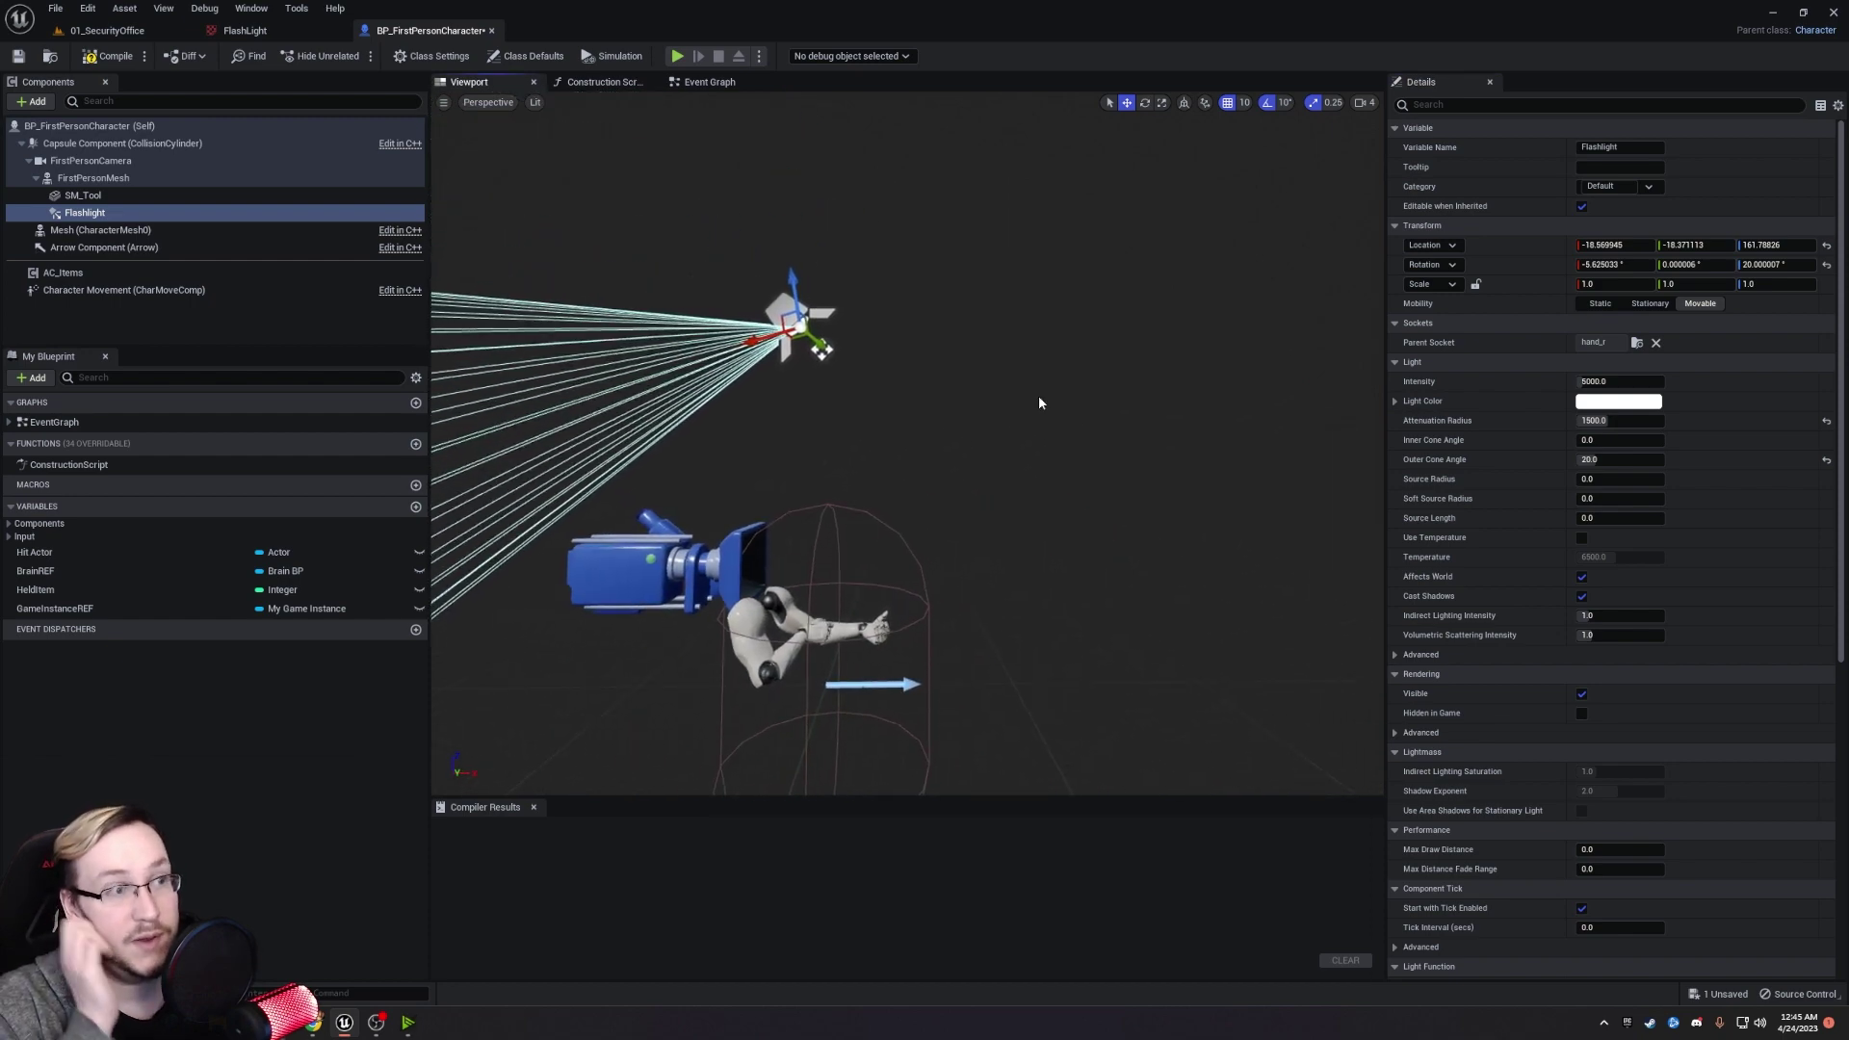
pyautogui.moveTo(1030, 401); pyautogui.dragTo(847, 407, button='middle')
pyautogui.press('e')
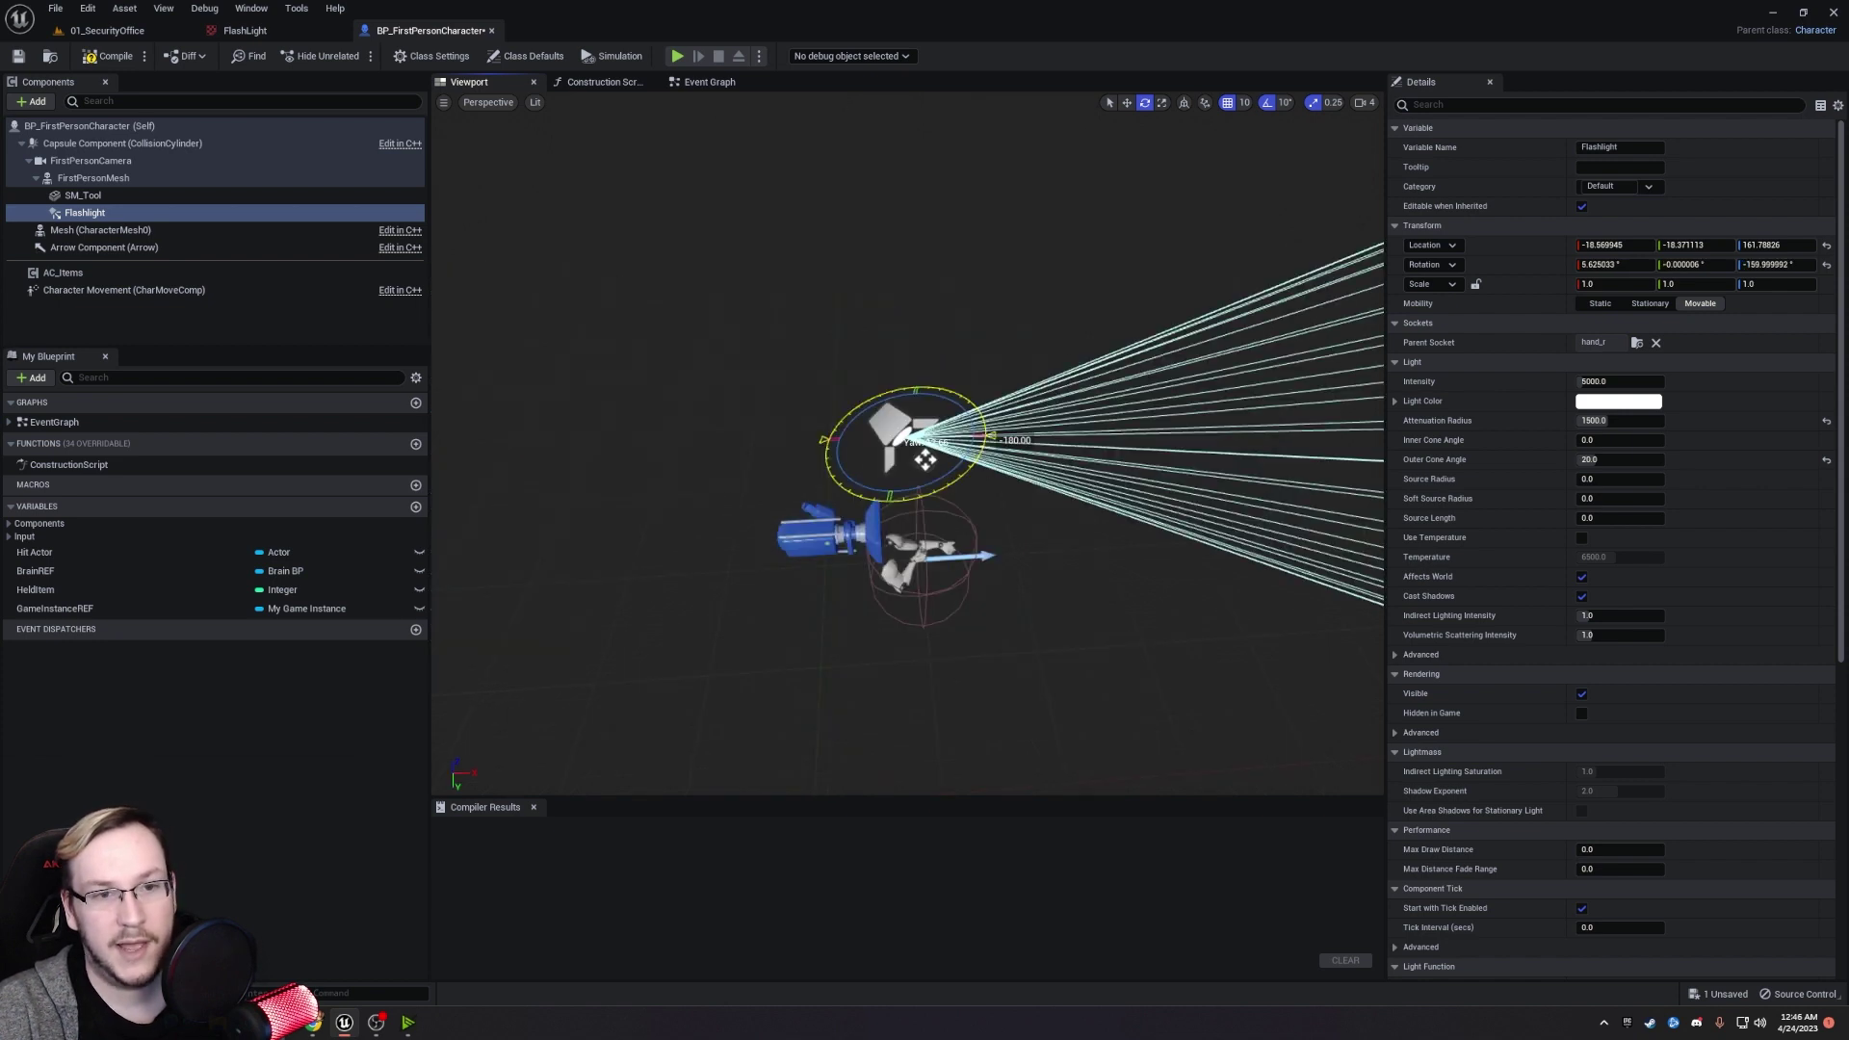
pyautogui.moveTo(953, 489); pyautogui.dragTo(986, 499)
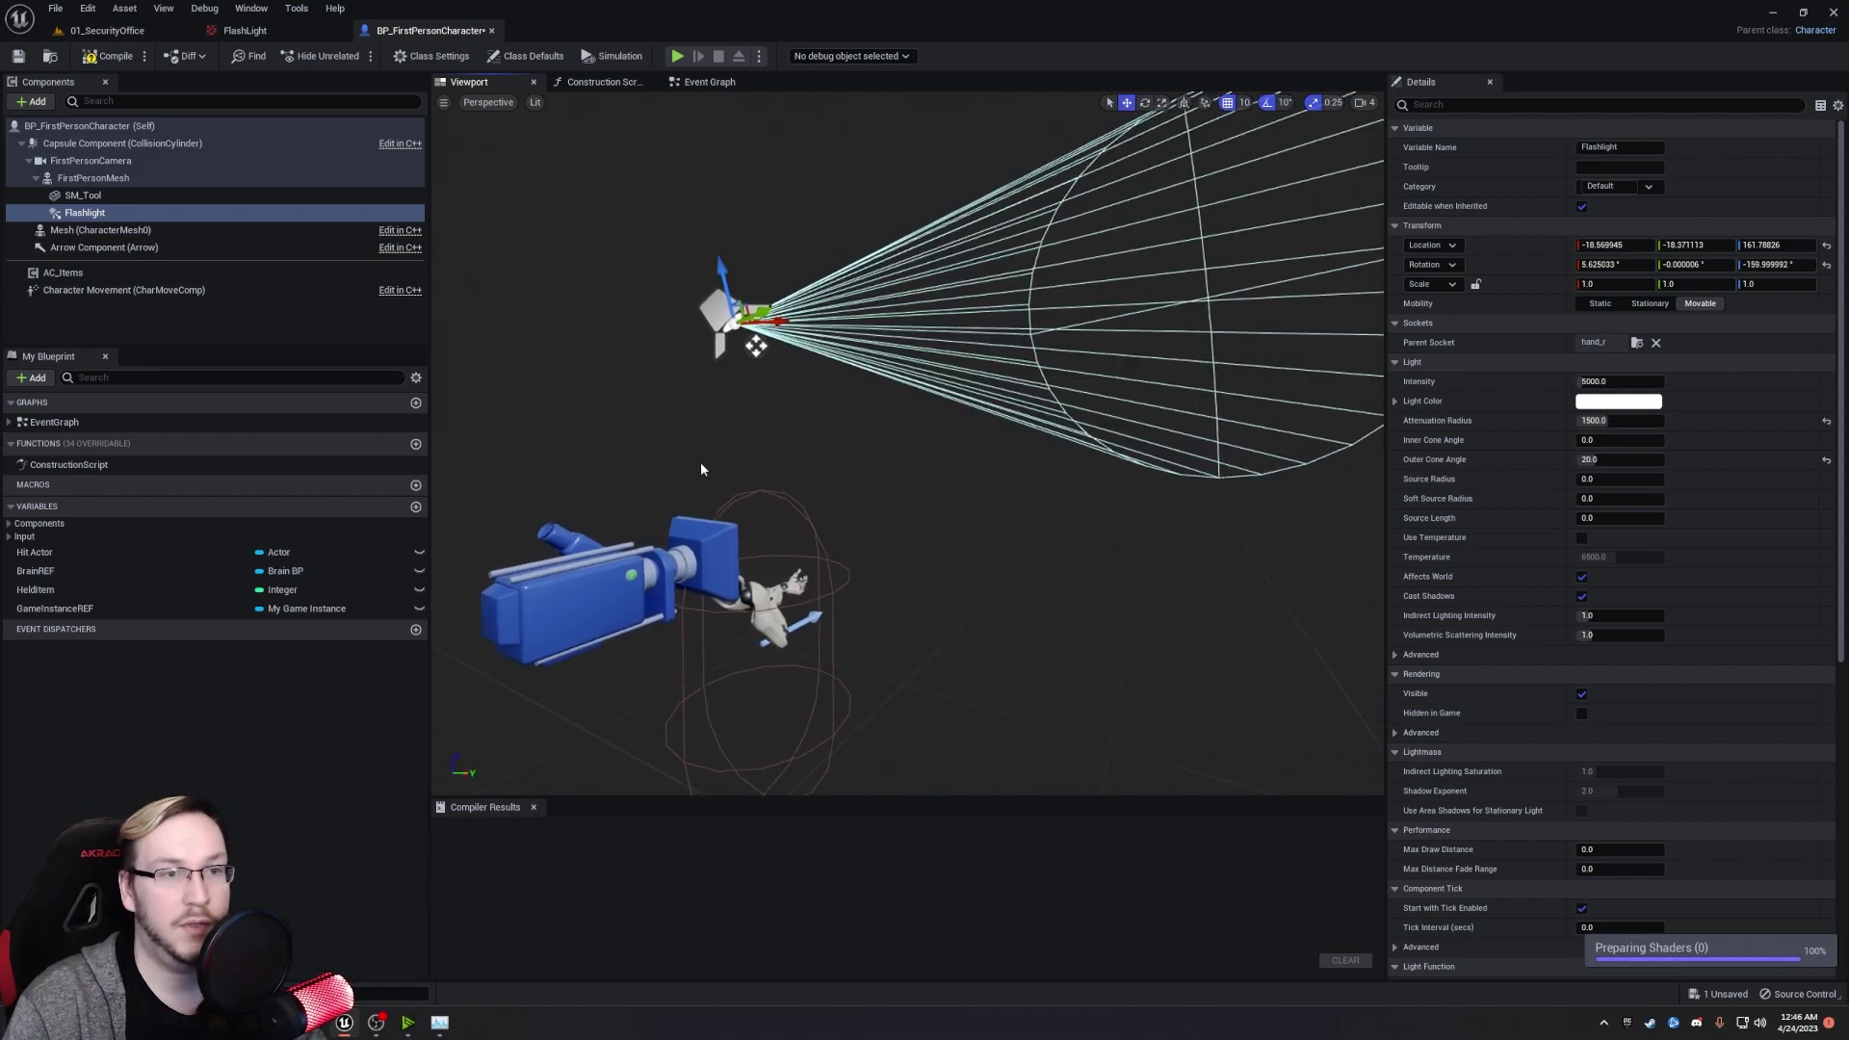
# Move the flashlight down and forward into the character's hand, to a location of about -8.5, 12.6, 3.5.
pyautogui.moveTo(722, 262); pyautogui.dragTo(784, 522)
pyautogui.moveTo(783, 522); pyautogui.dragTo(958, 497, button='right')
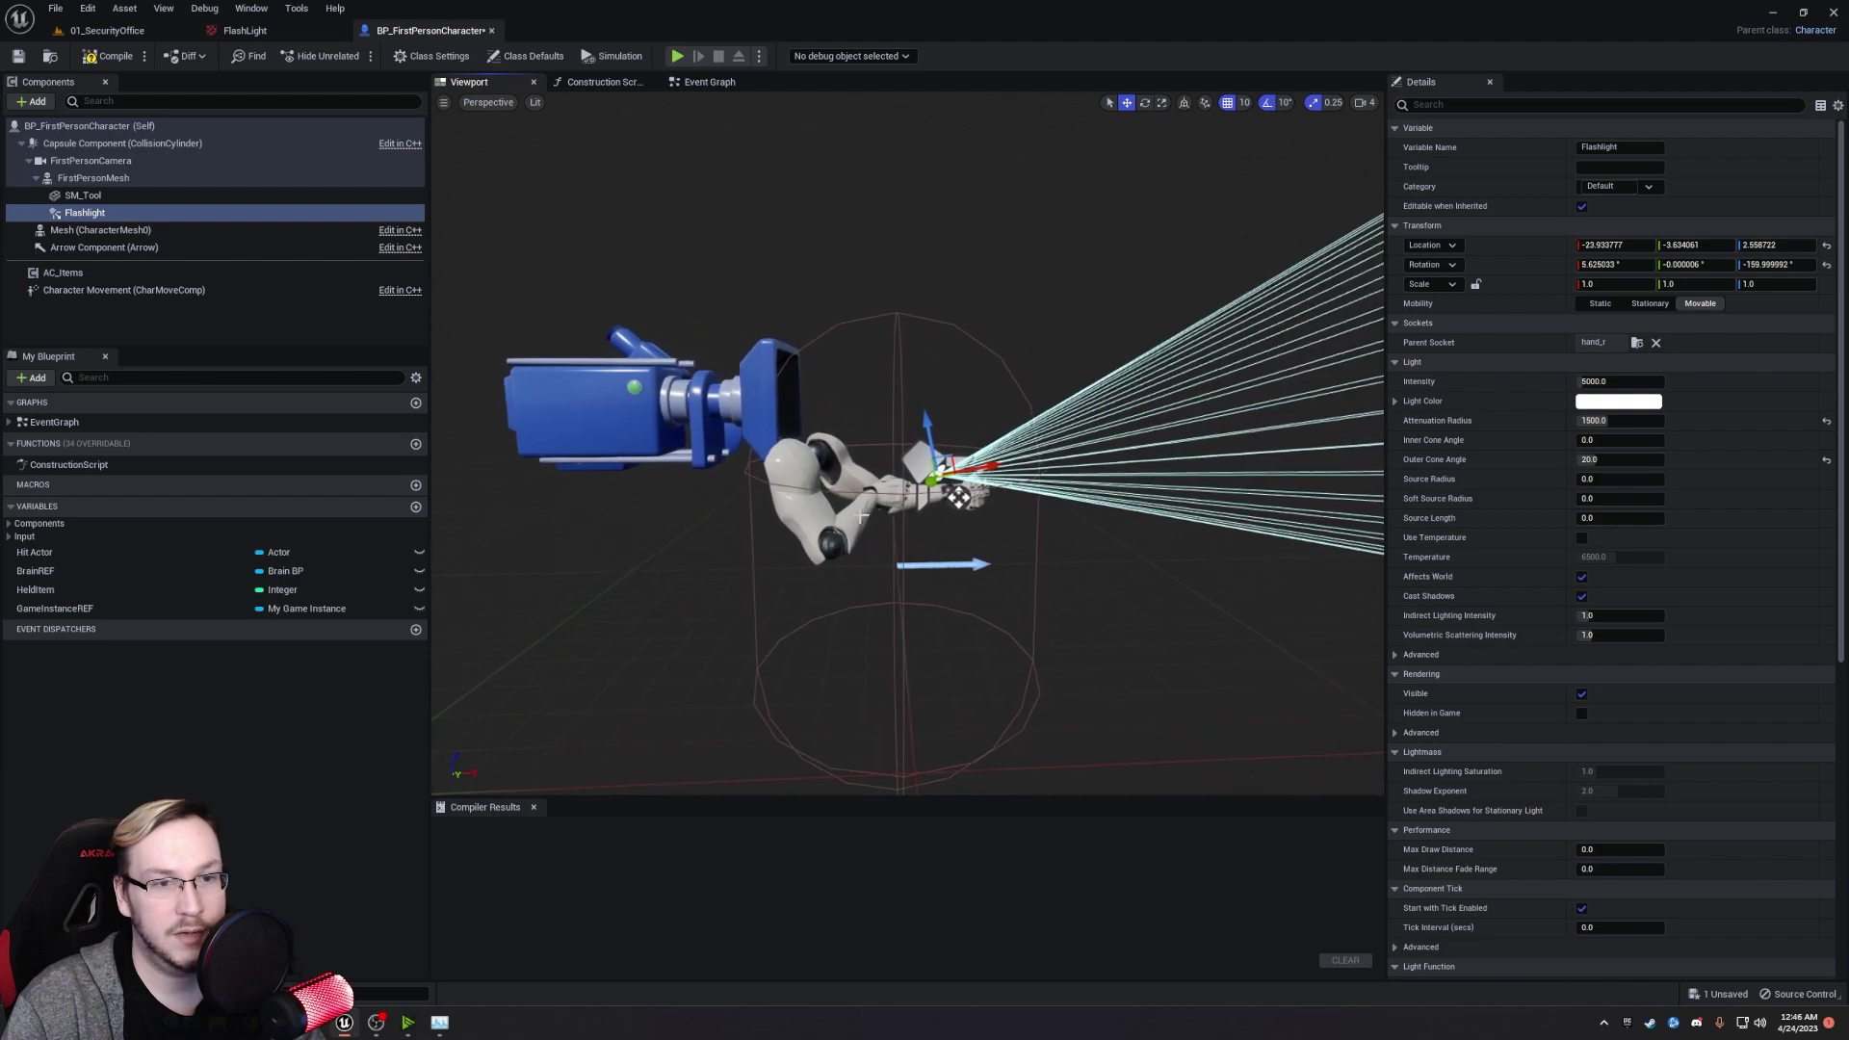
pyautogui.moveTo(958, 493); pyautogui.dragTo(905, 508)
pyautogui.moveTo(904, 508); pyautogui.dragTo(945, 511, button='right')
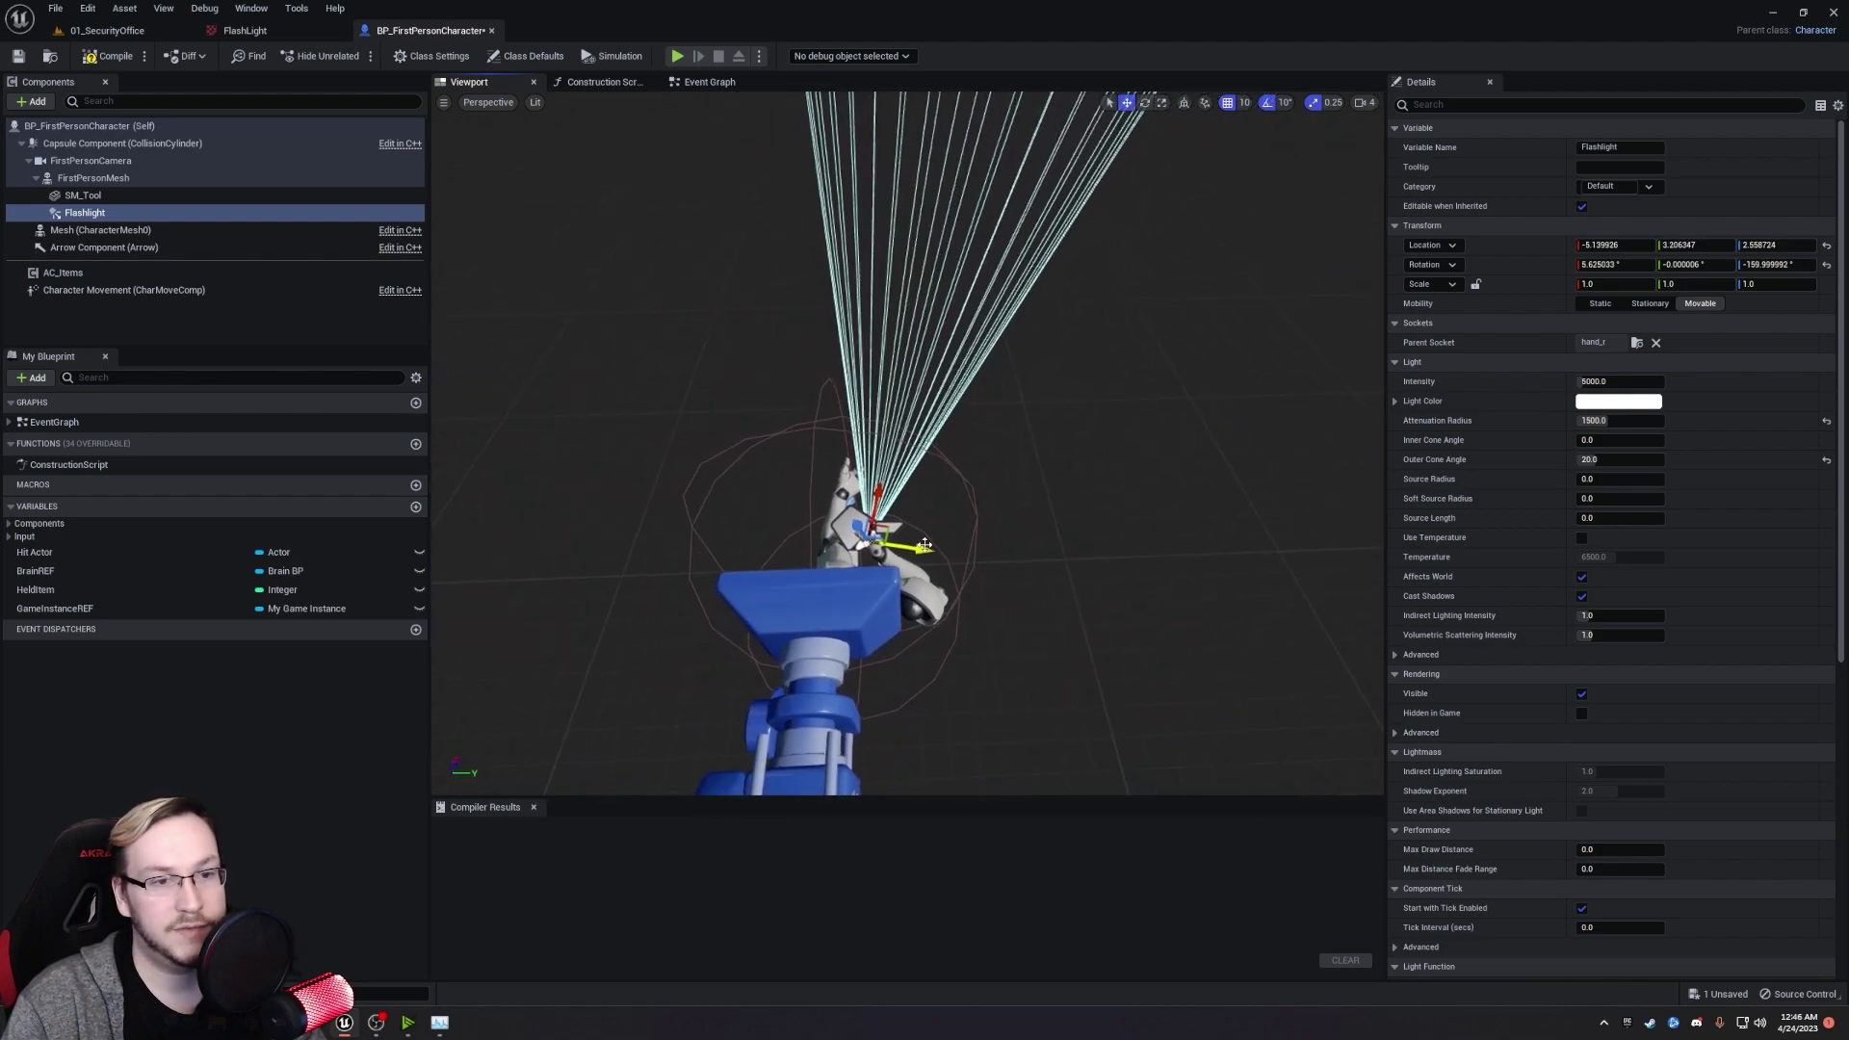
pyautogui.moveTo(924, 545); pyautogui.dragTo(858, 529)
pyautogui.moveTo(858, 529); pyautogui.dragTo(866, 709, button='right')
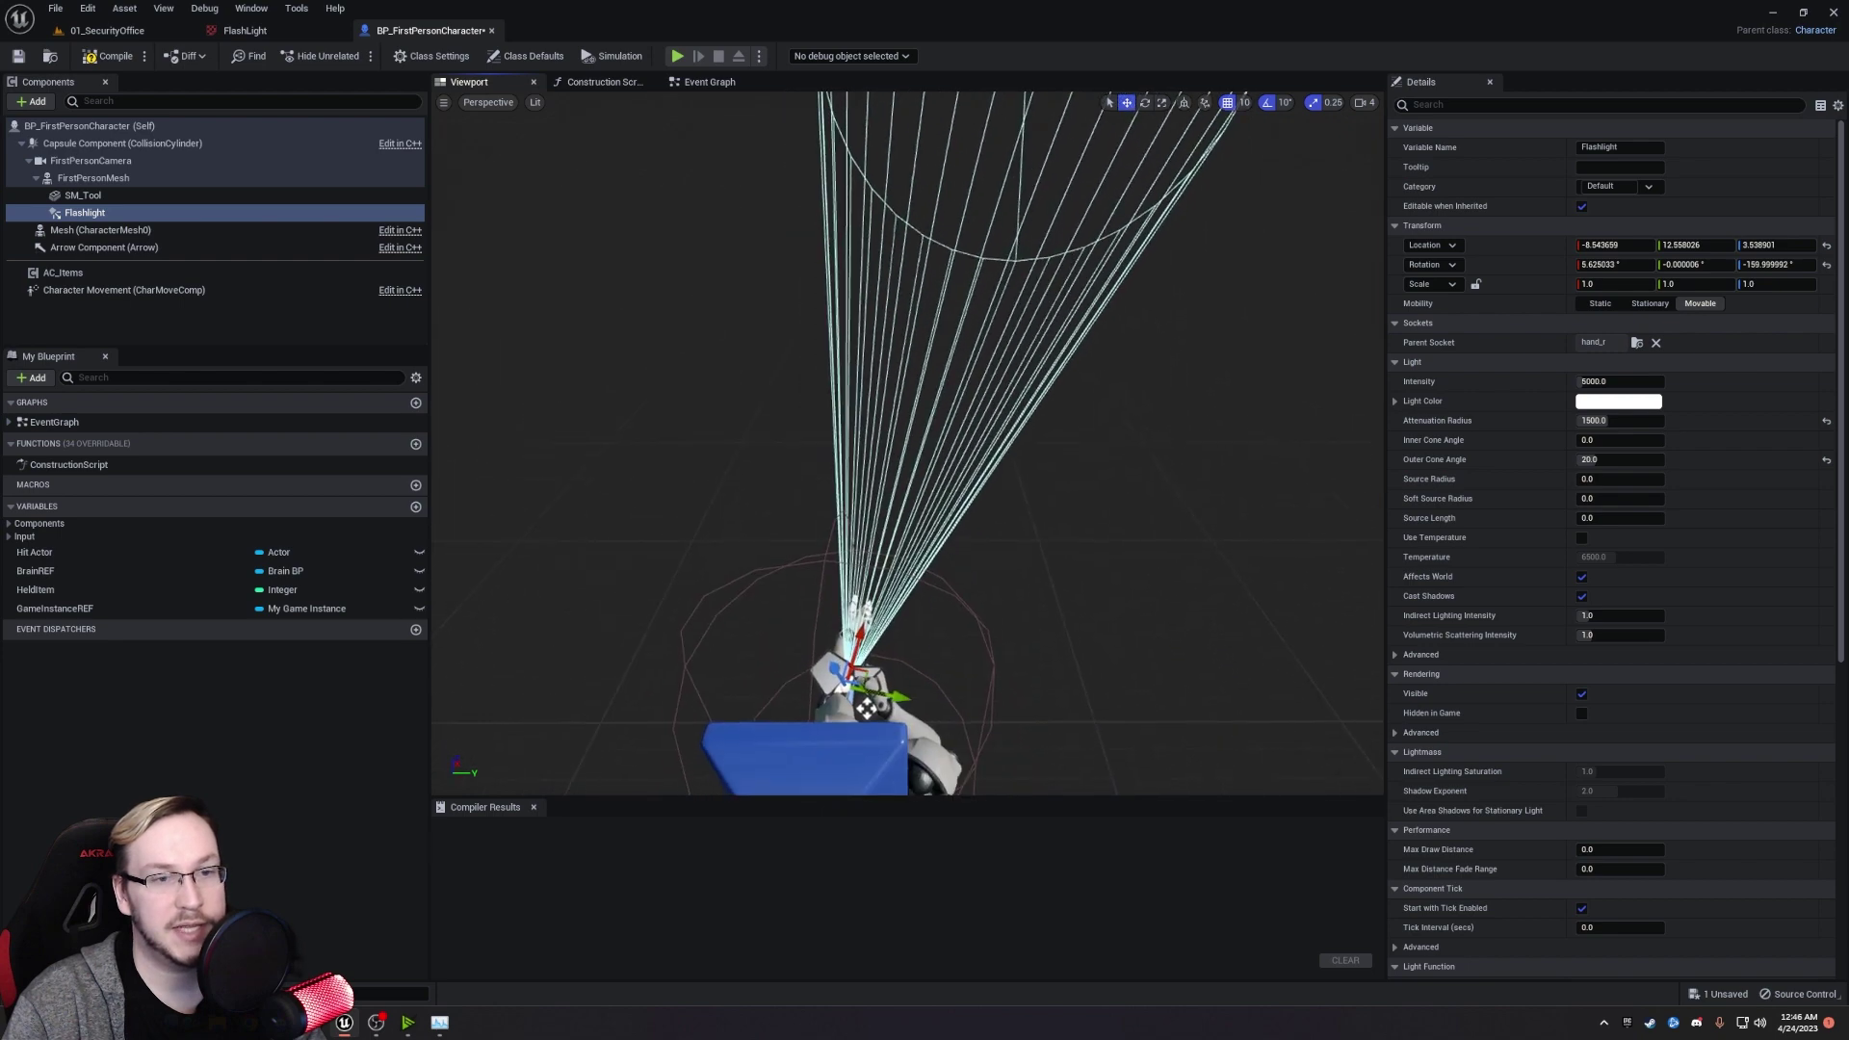
pyautogui.keyDown('alt'); pyautogui.moveTo(866, 710); pyautogui.dragTo(973, 510); pyautogui.keyUp('alt')
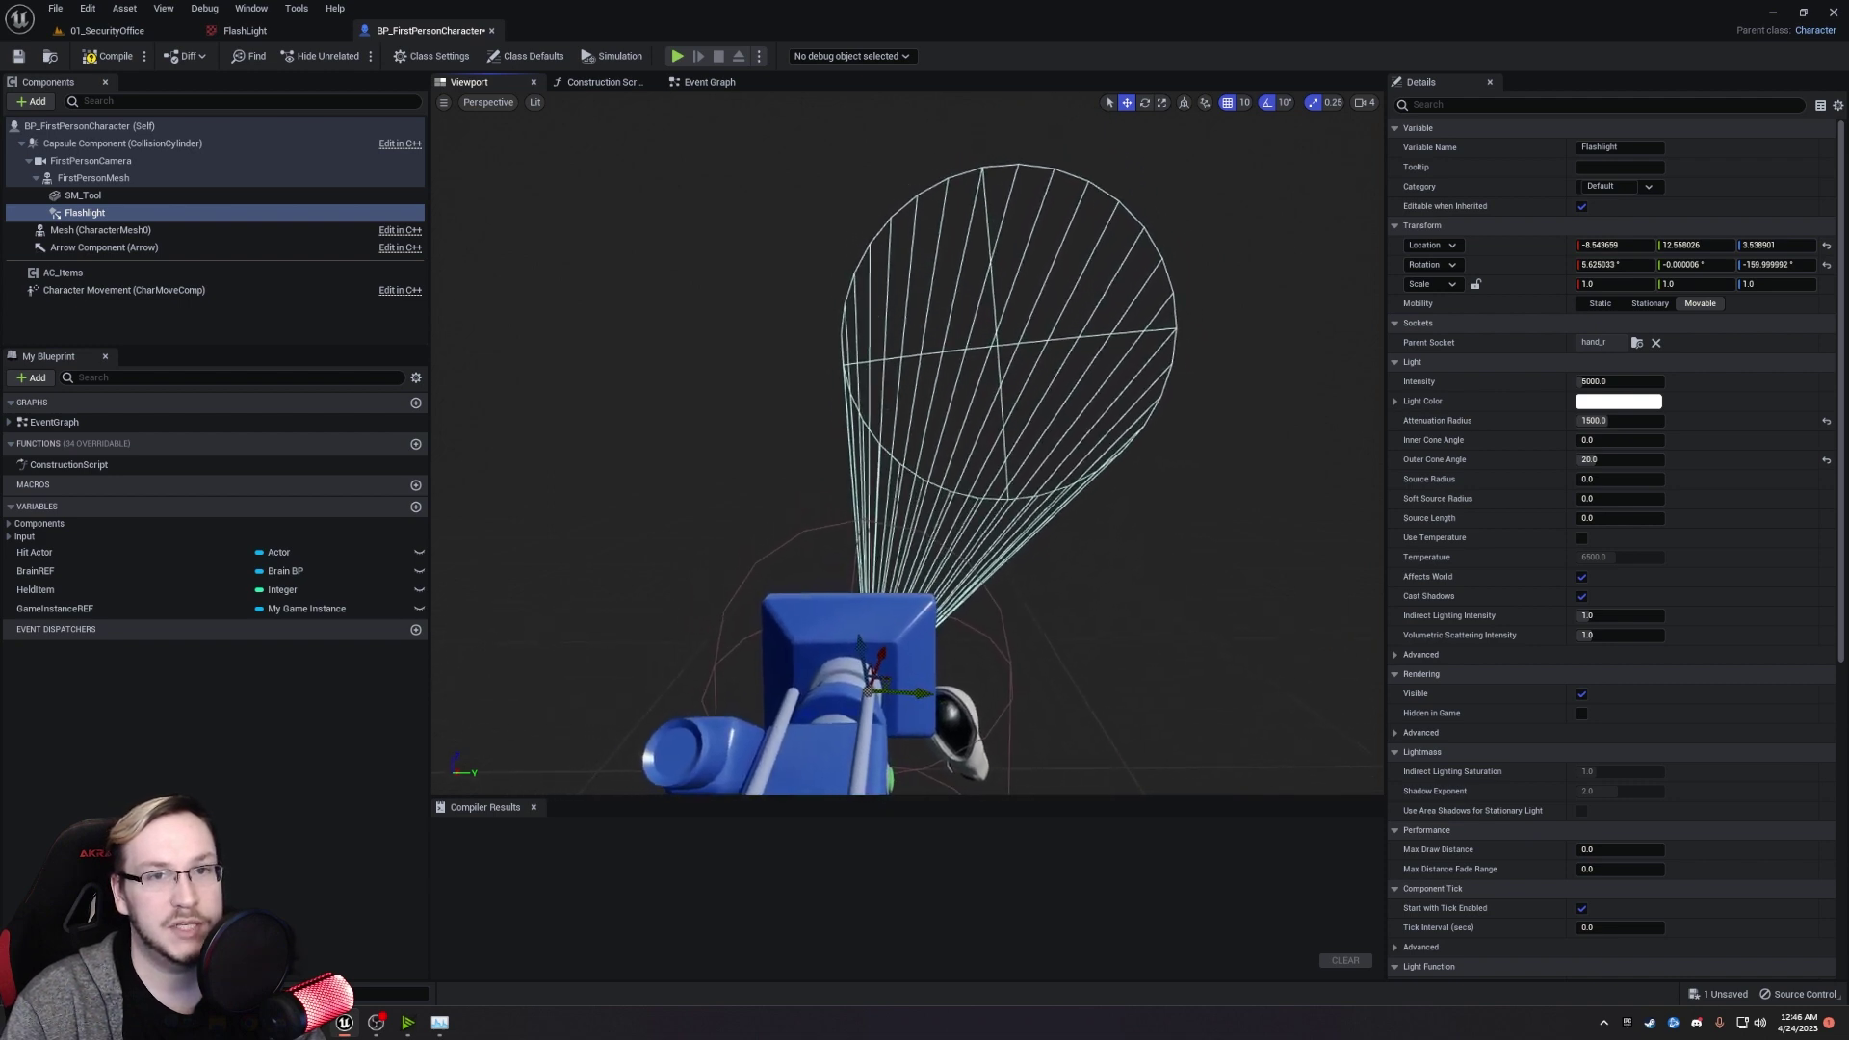
# Set the rotation snap to 5°, turn the flashlight beam straighter ahead to a Z rotation of about -170°, and compile the blueprint.
pyautogui.click(1283, 103)
pyautogui.click(1300, 135)
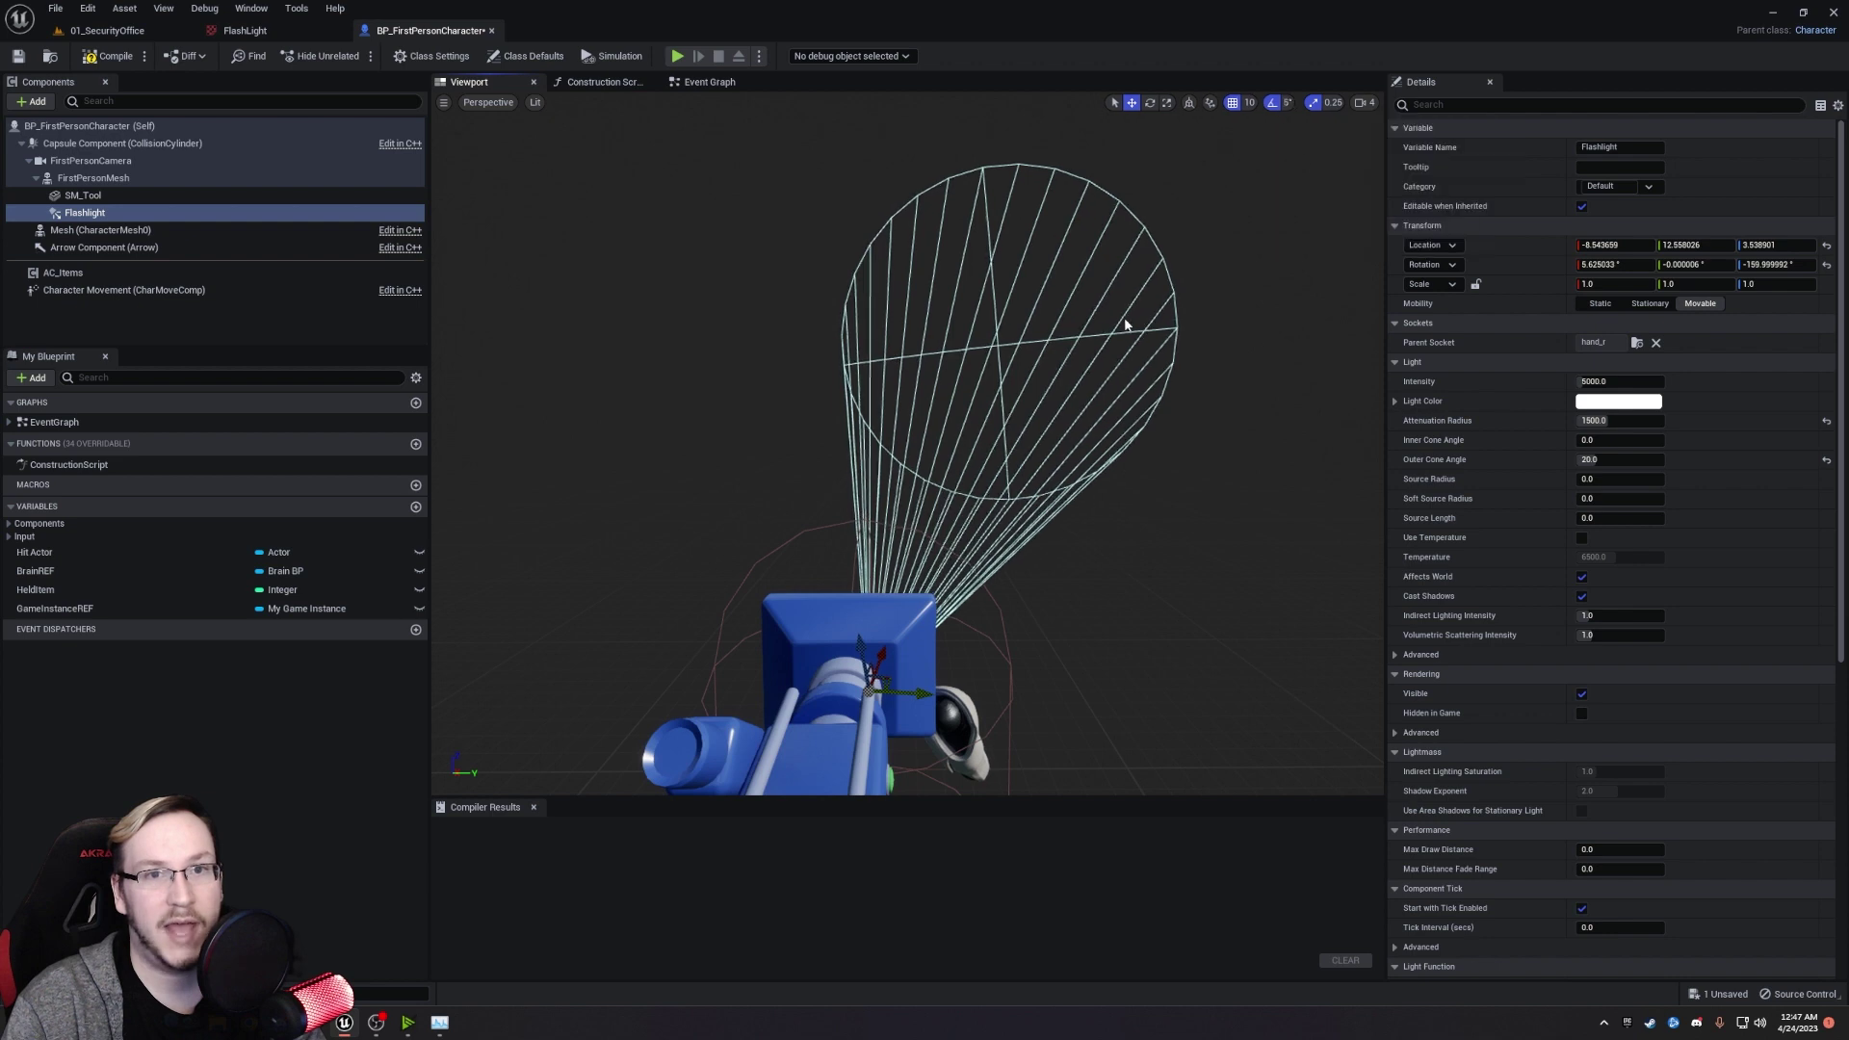
pyautogui.press('e')
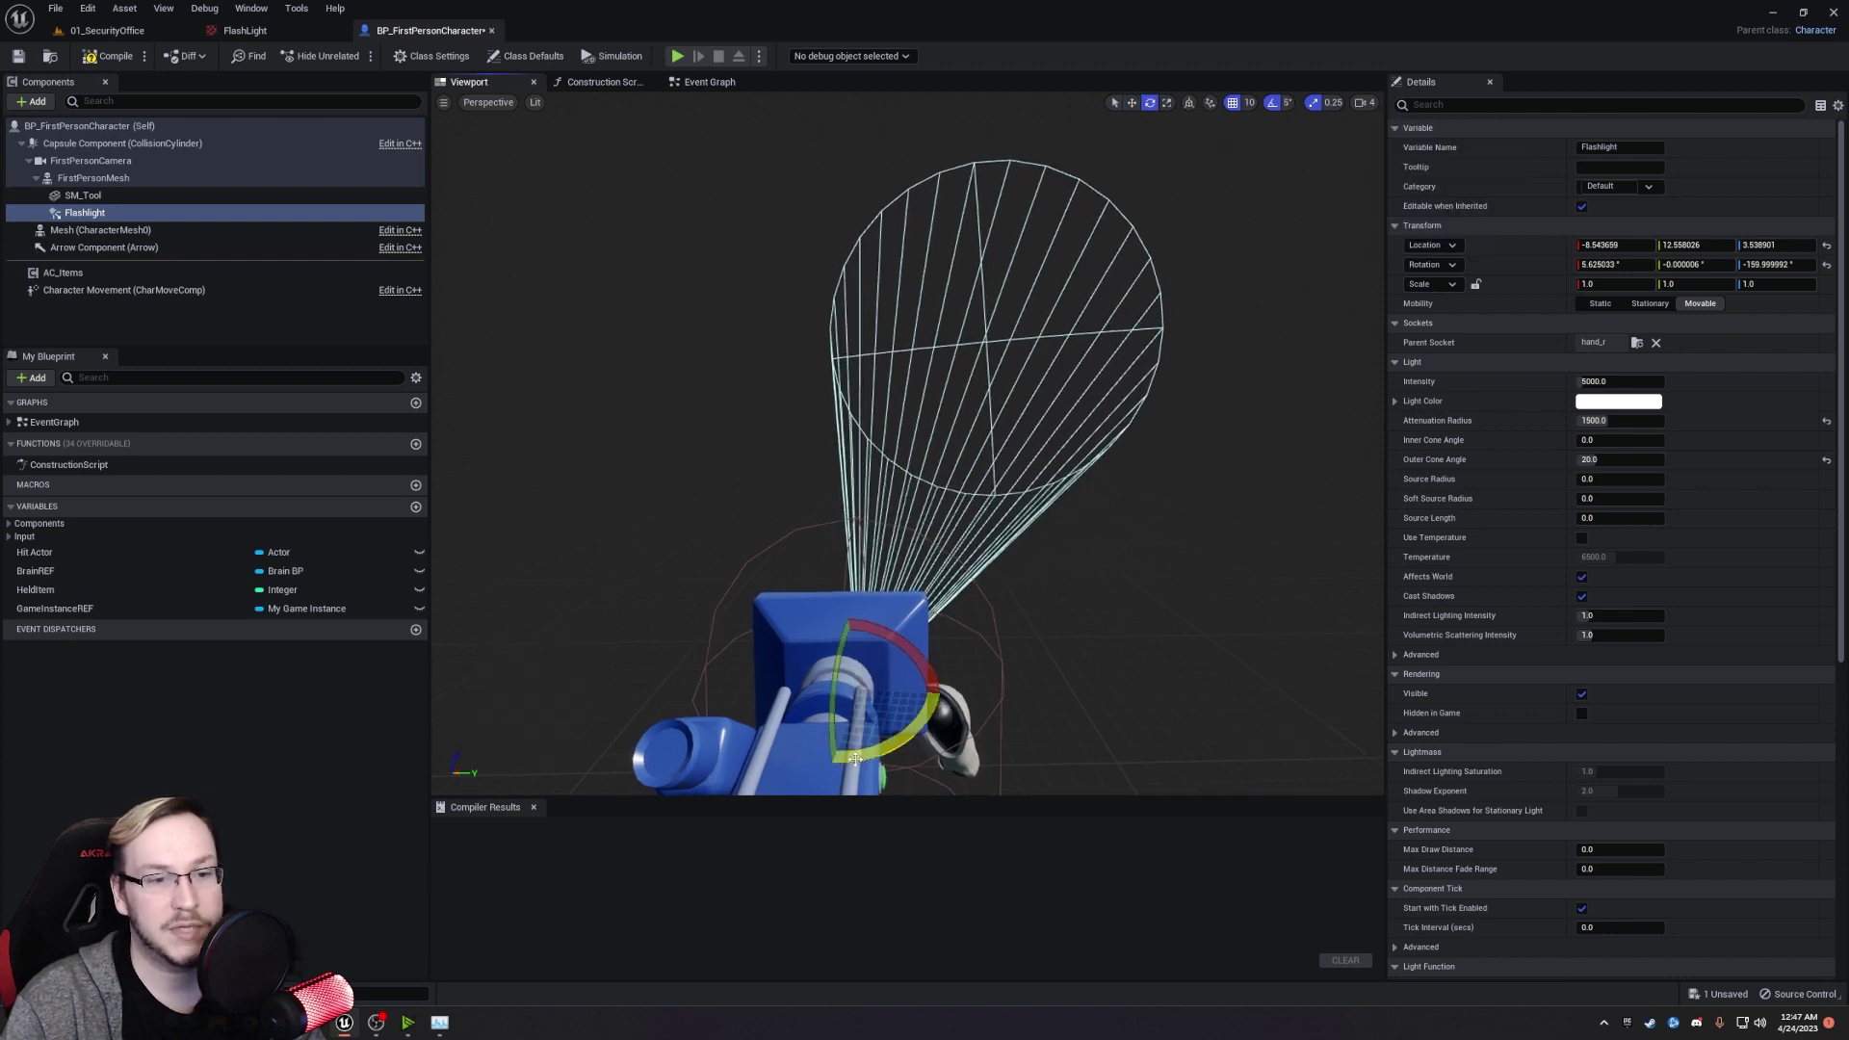
pyautogui.moveTo(855, 758); pyautogui.dragTo(881, 693)
pyautogui.moveTo(1011, 693); pyautogui.dragTo(925, 693, button='right')
pyautogui.press('d')
pyautogui.press('a')
pyautogui.press('d')
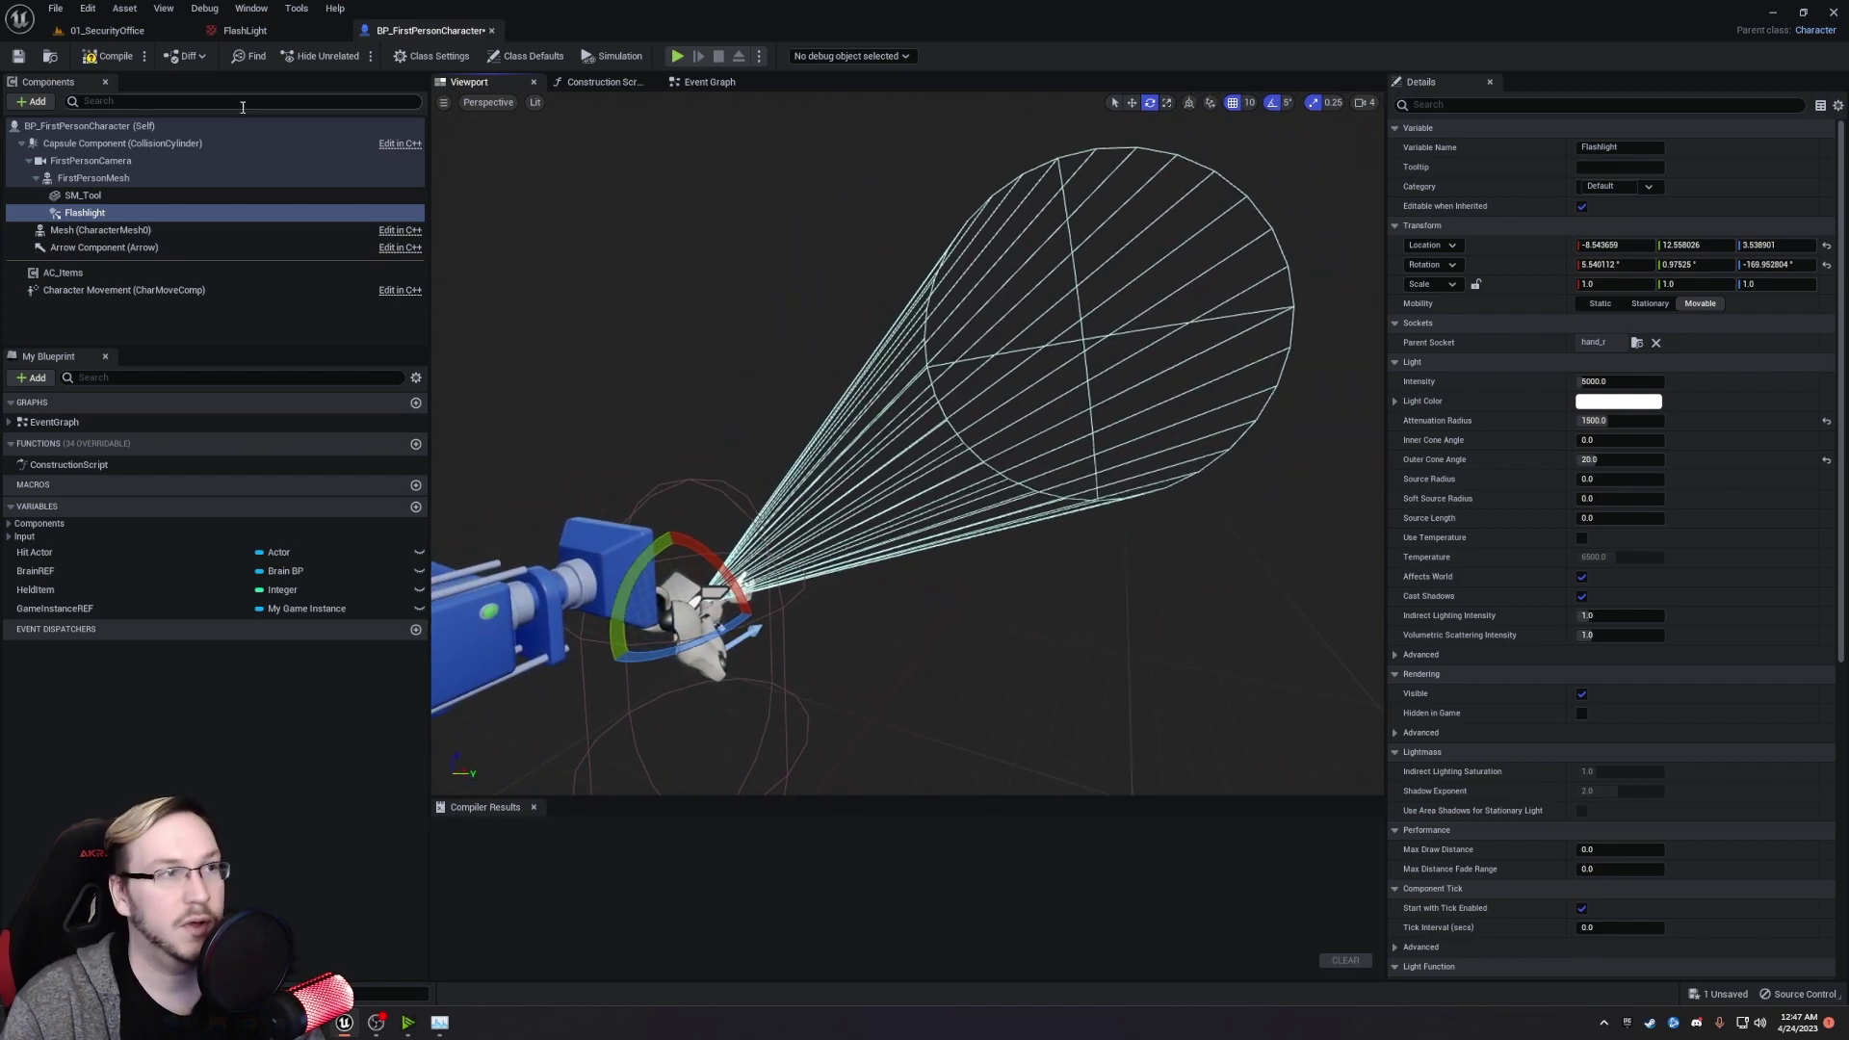
pyautogui.click(109, 55)
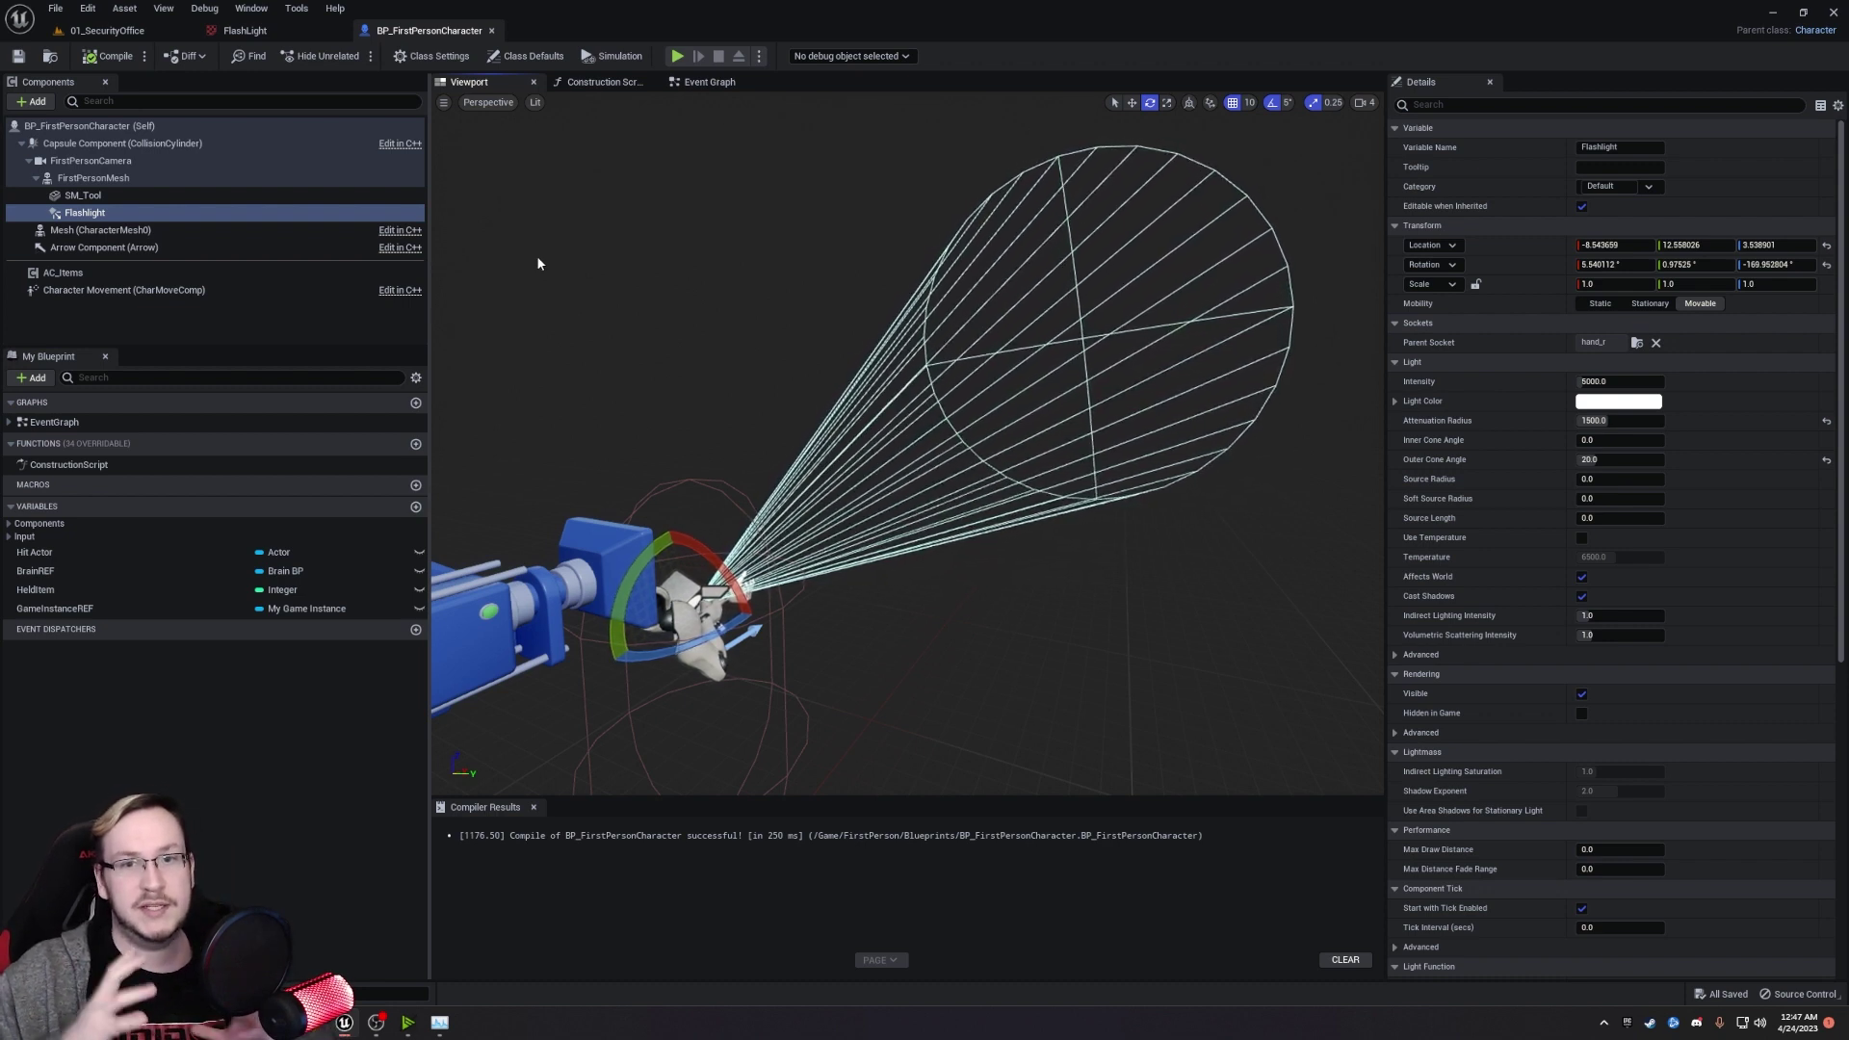
# Try an attenuation radius of 20000 on the flashlight and return it to 1500.
pyautogui.click(1621, 420)
pyautogui.write('20000')
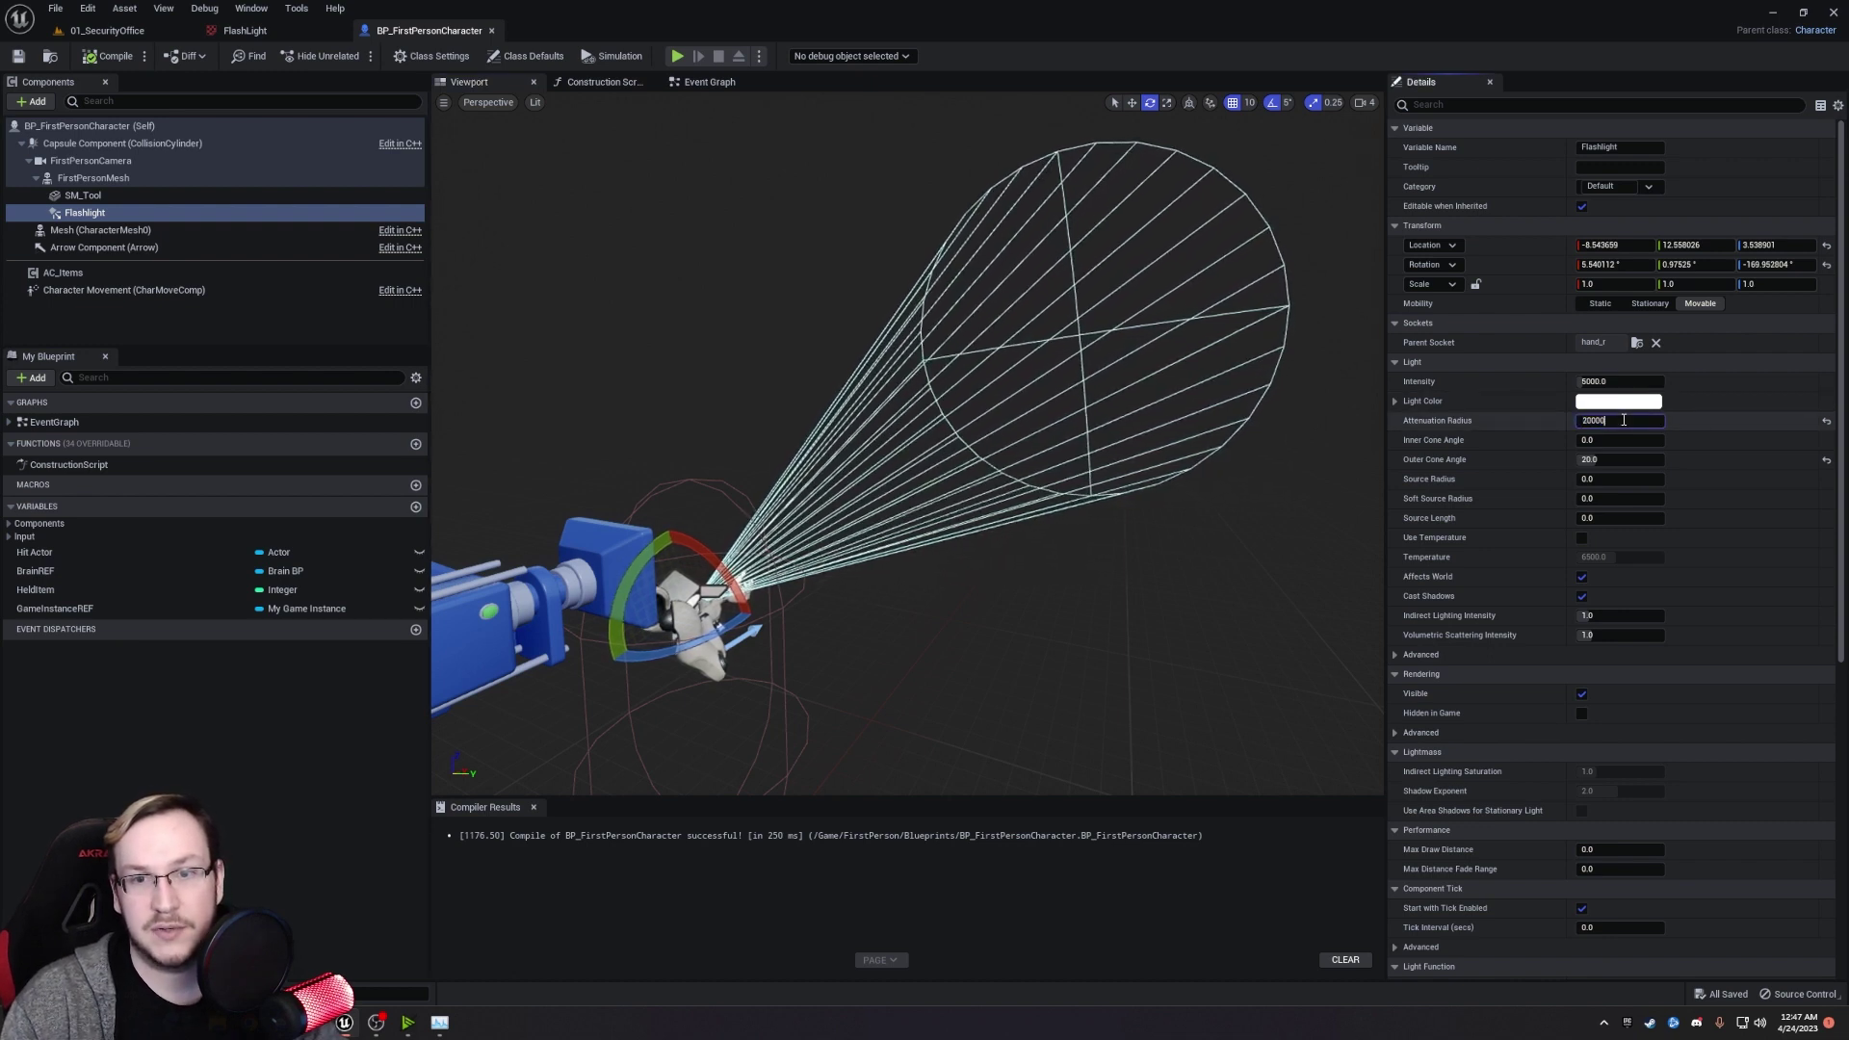
pyautogui.press('Return')
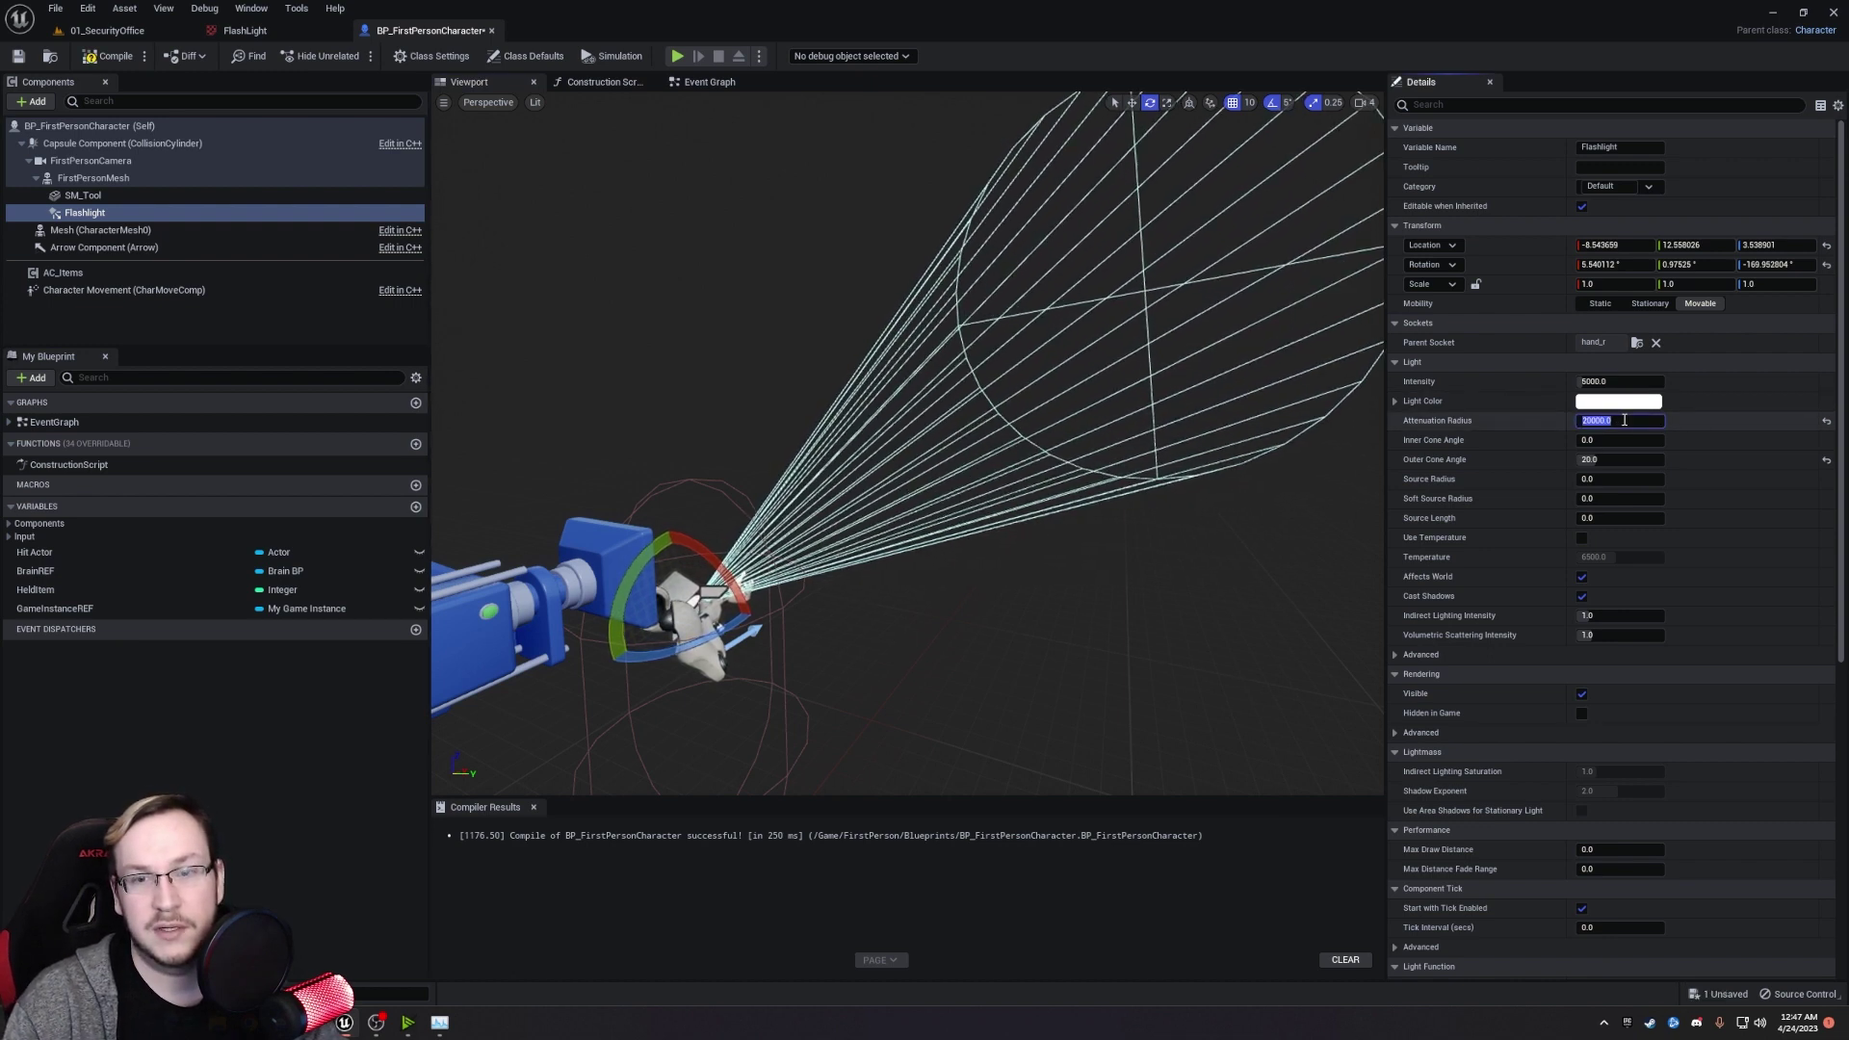
pyautogui.write('1500')
pyautogui.press('Return')
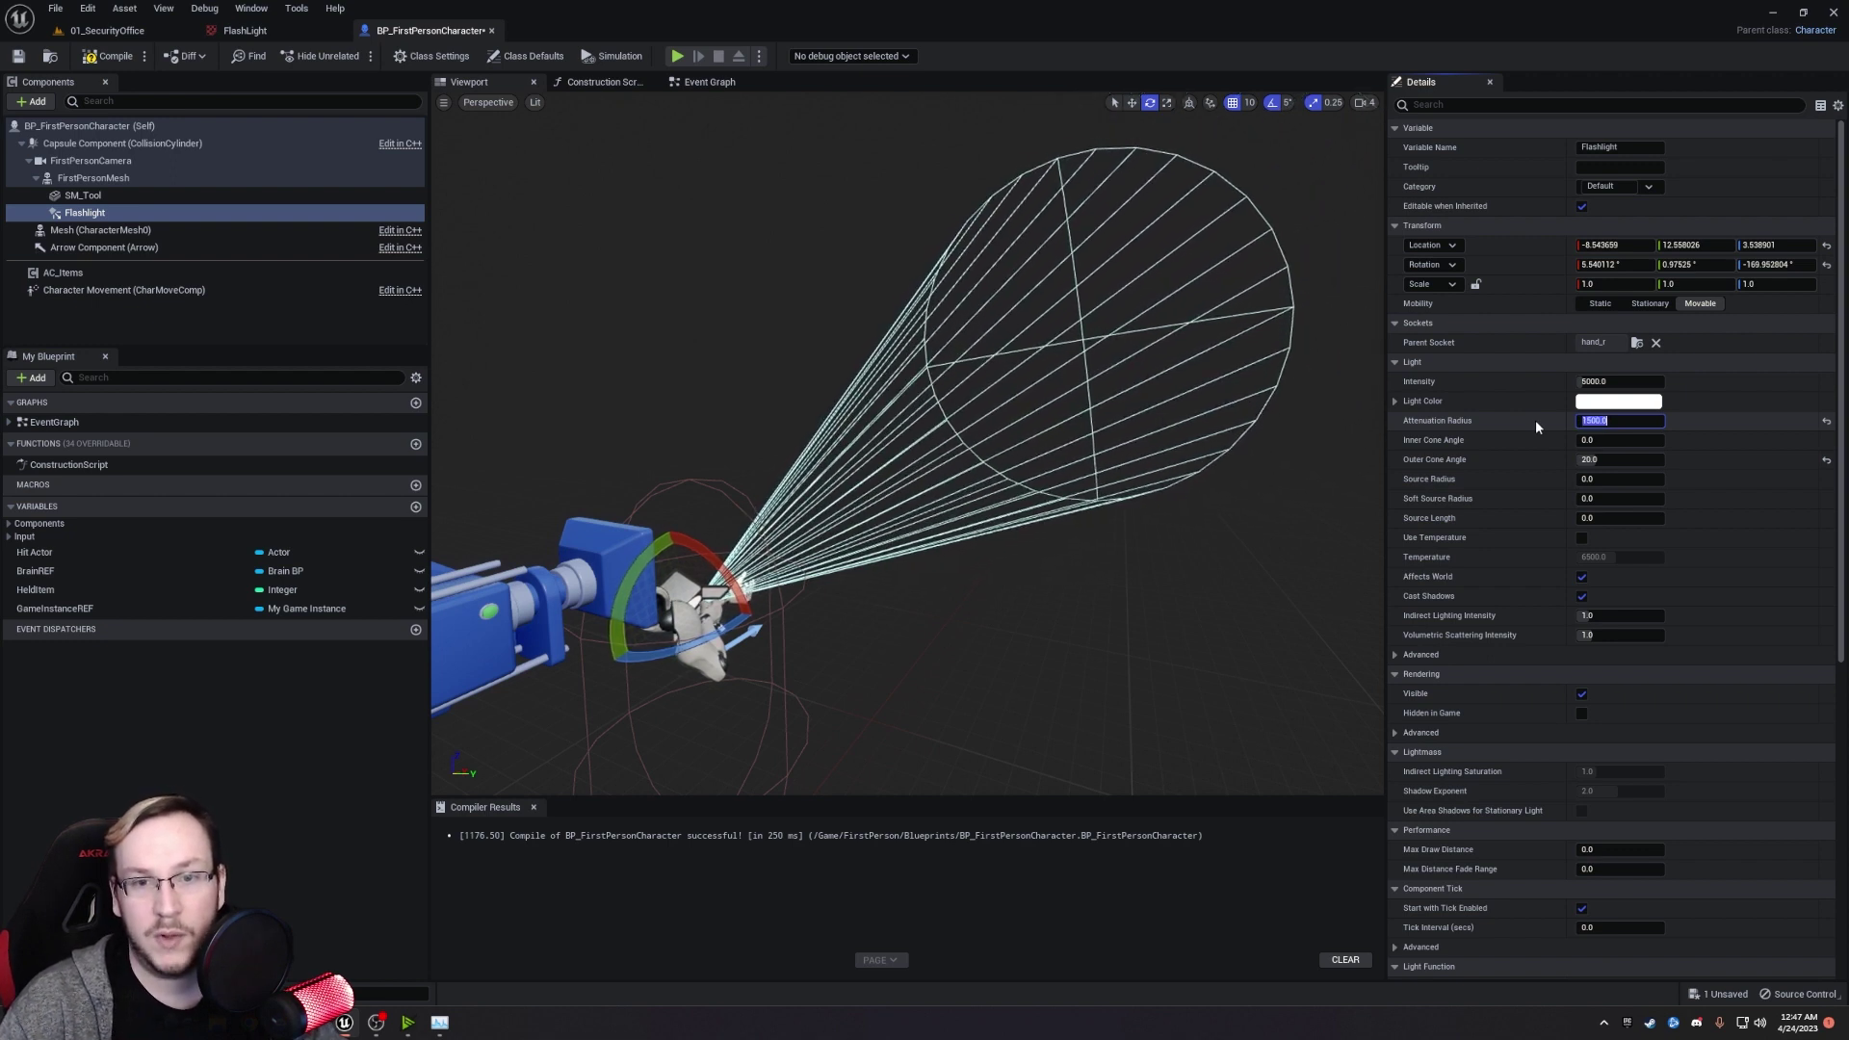
# Set the flashlight's outer cone angle to 30 after trying 45, and compile the blueprint.
pyautogui.click(1625, 464)
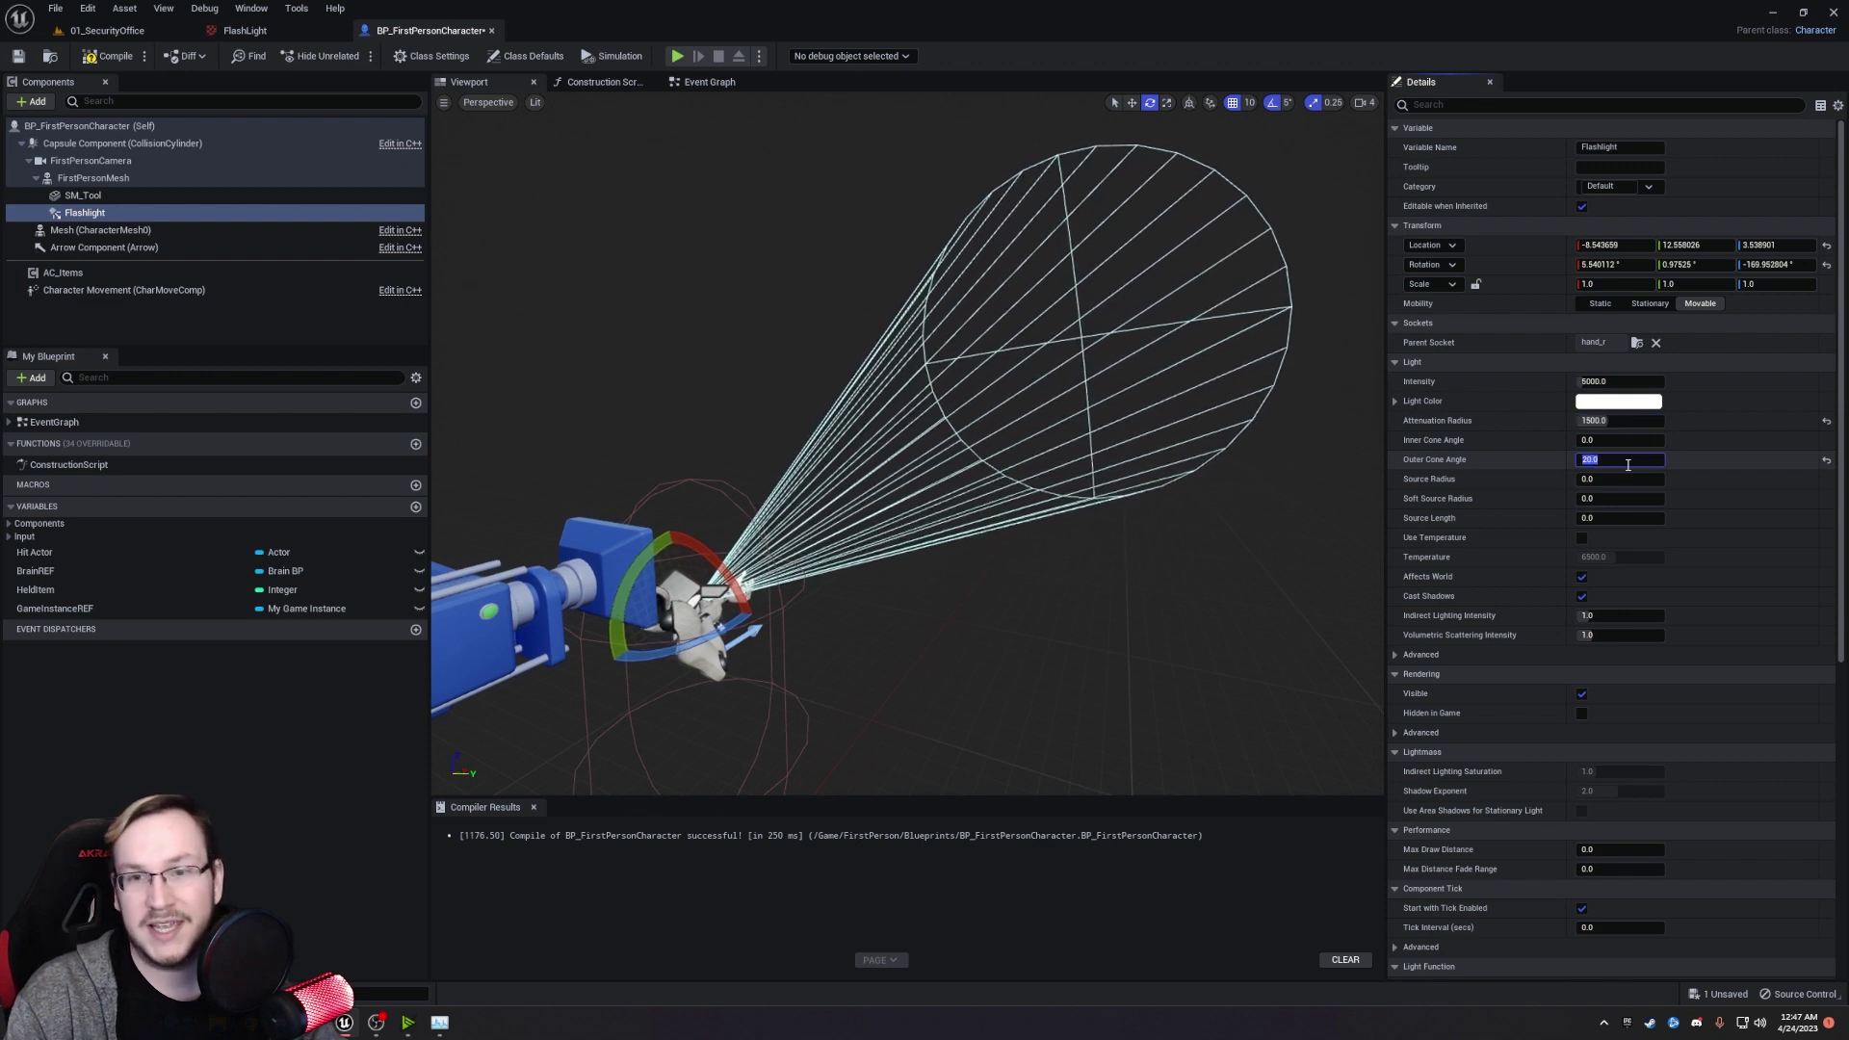
pyautogui.write('45')
pyautogui.press('Return')
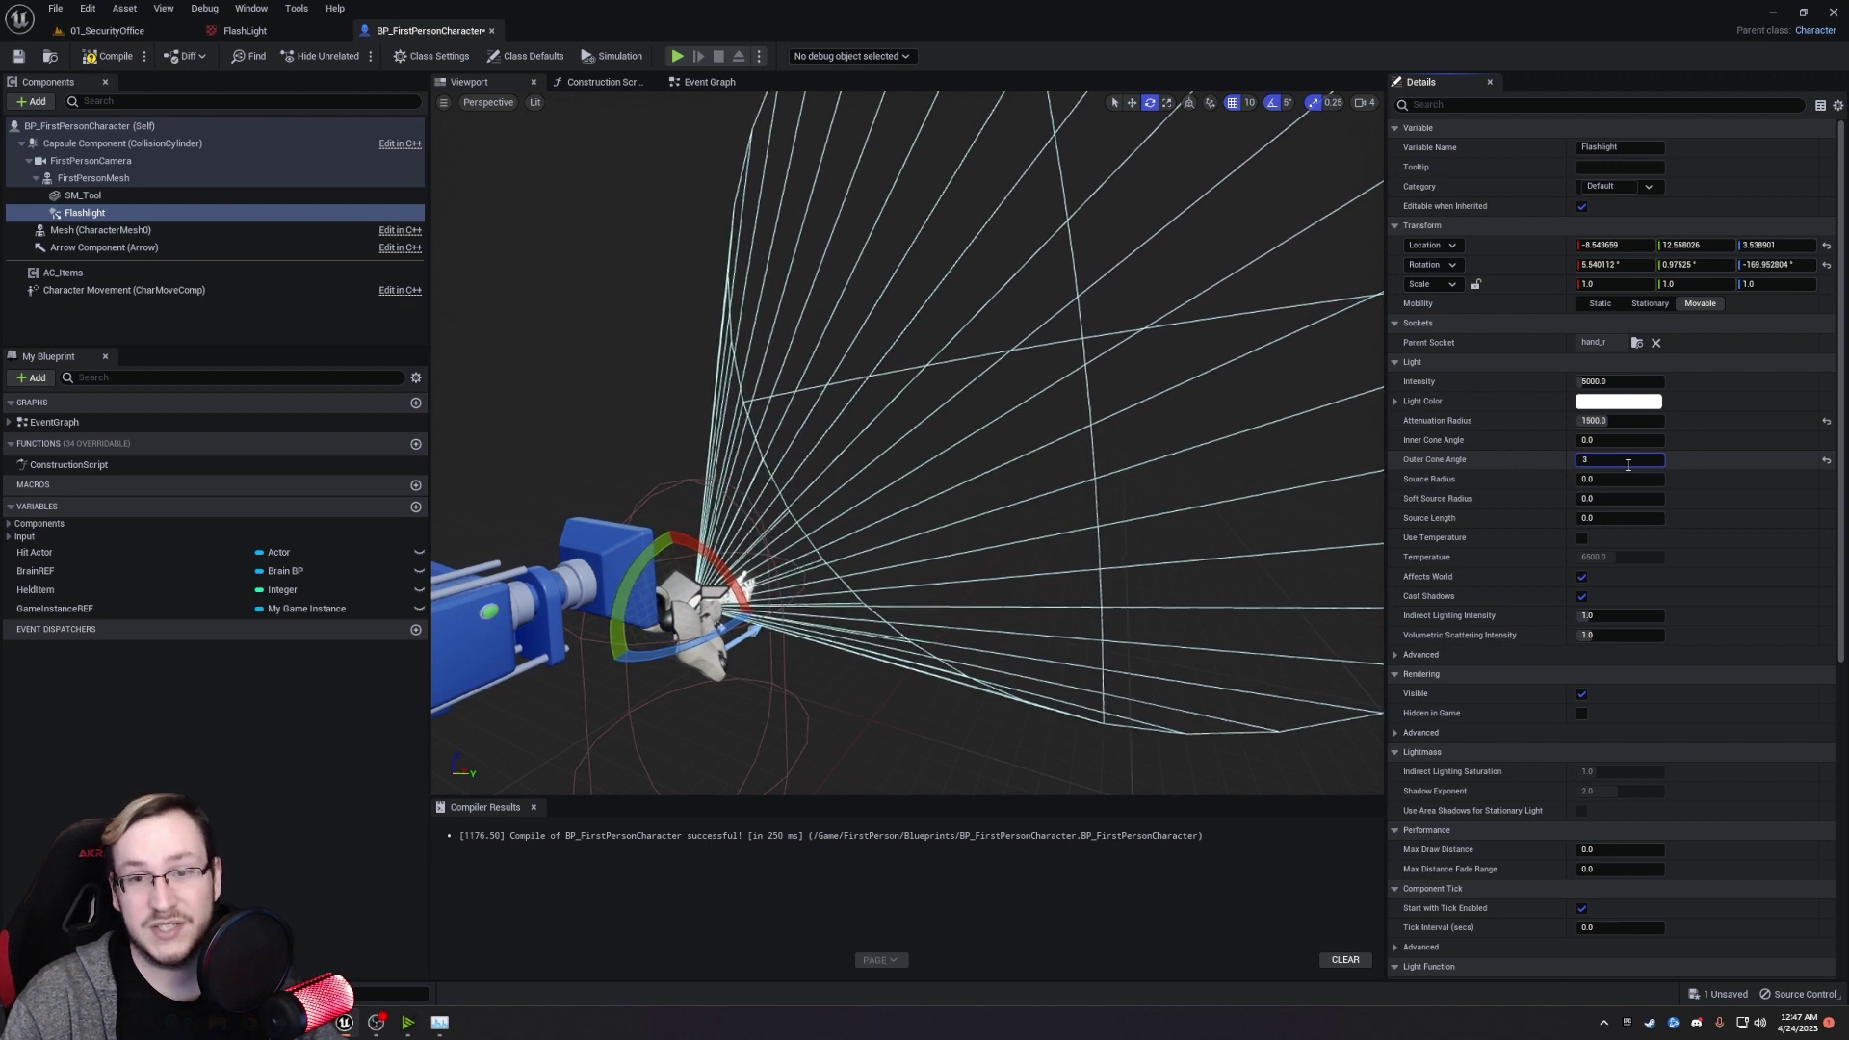
pyautogui.write('30')
pyautogui.press('Return')
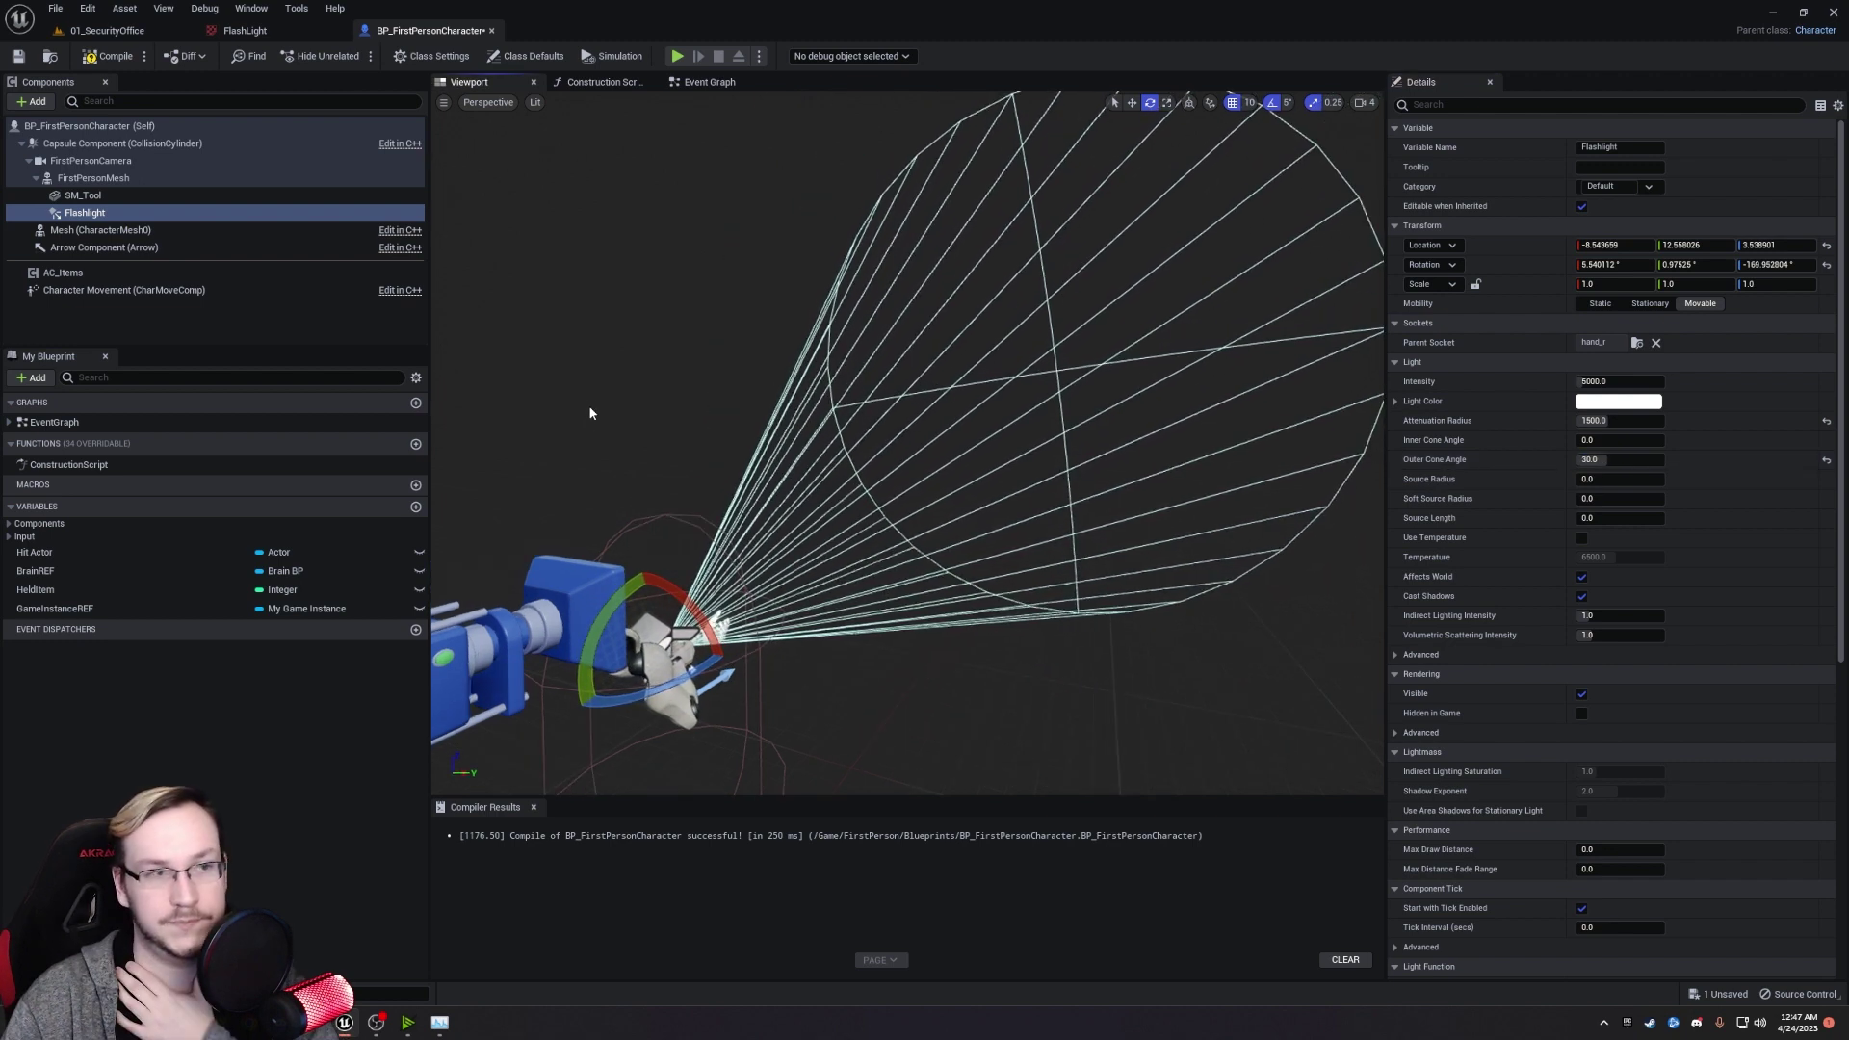
pyautogui.click(112, 58)
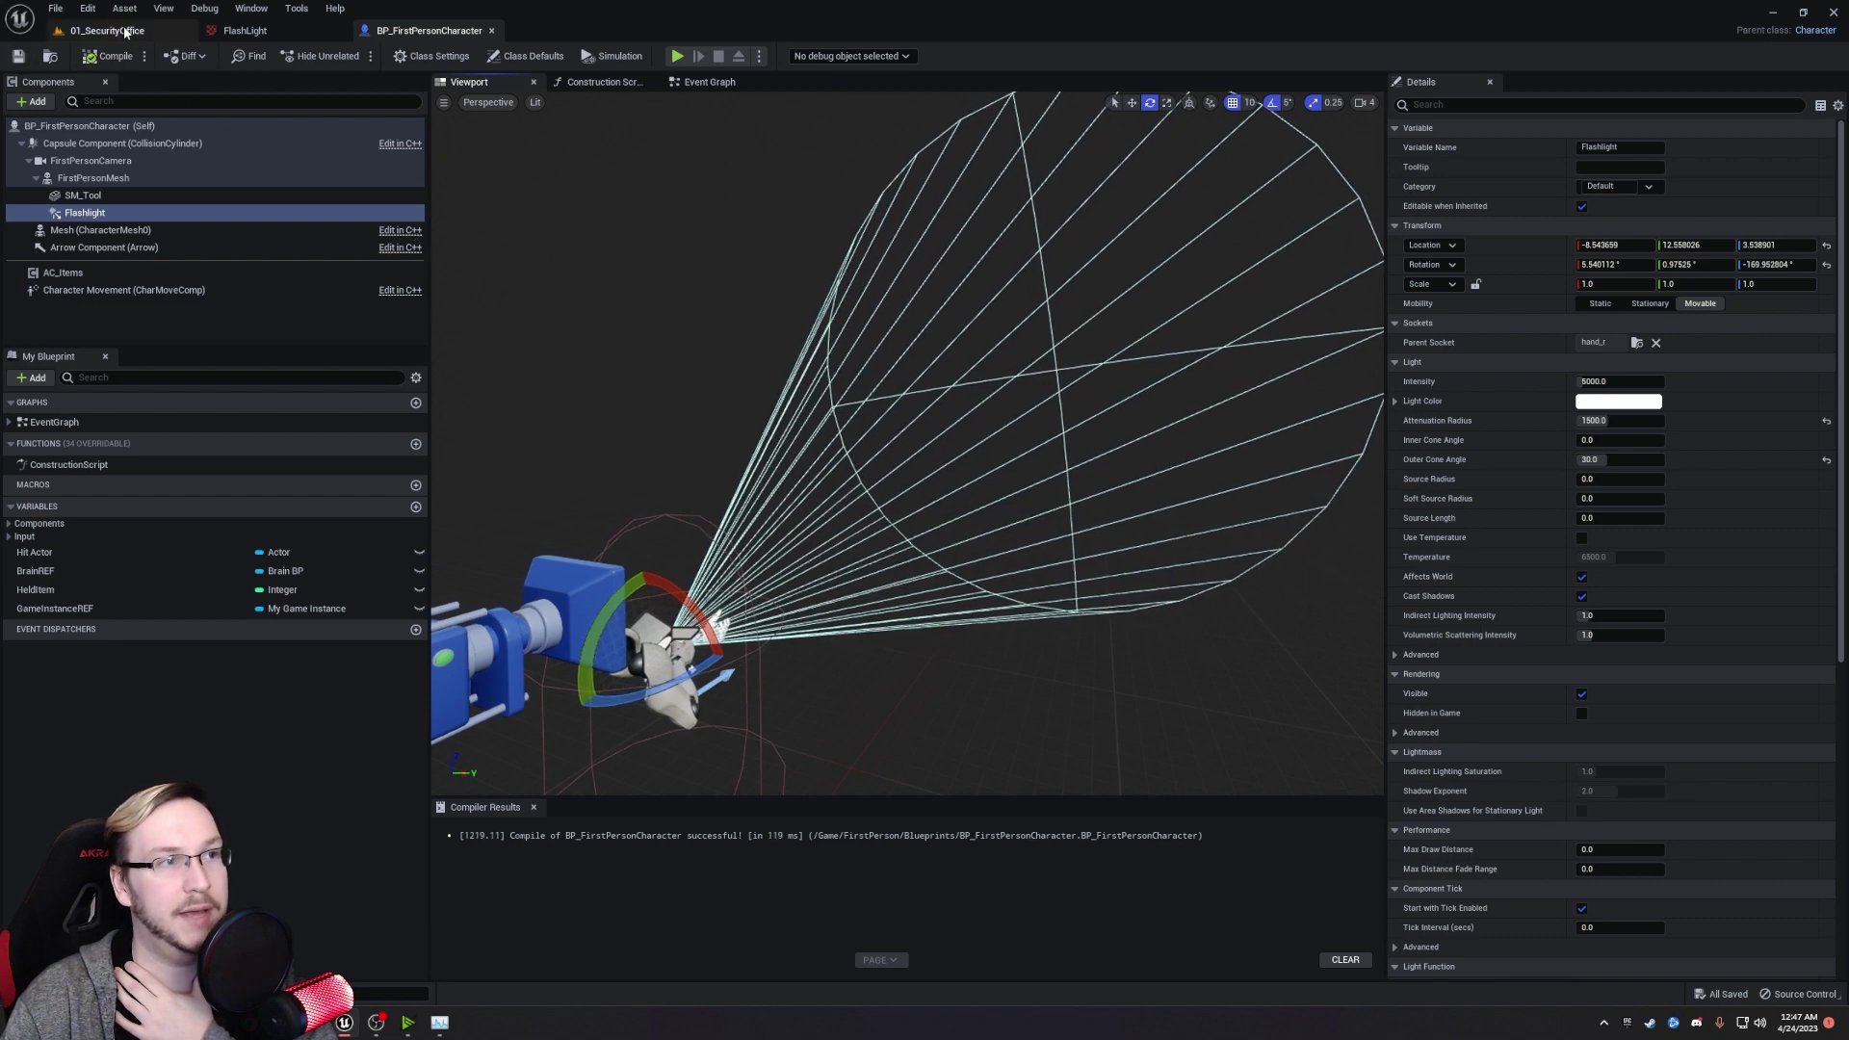
# Play-test the adjusted flashlight against the walls of the 01_SecurityOffice level, and bring up the project content after stopping.
pyautogui.click(125, 30)
pyautogui.click(321, 56)
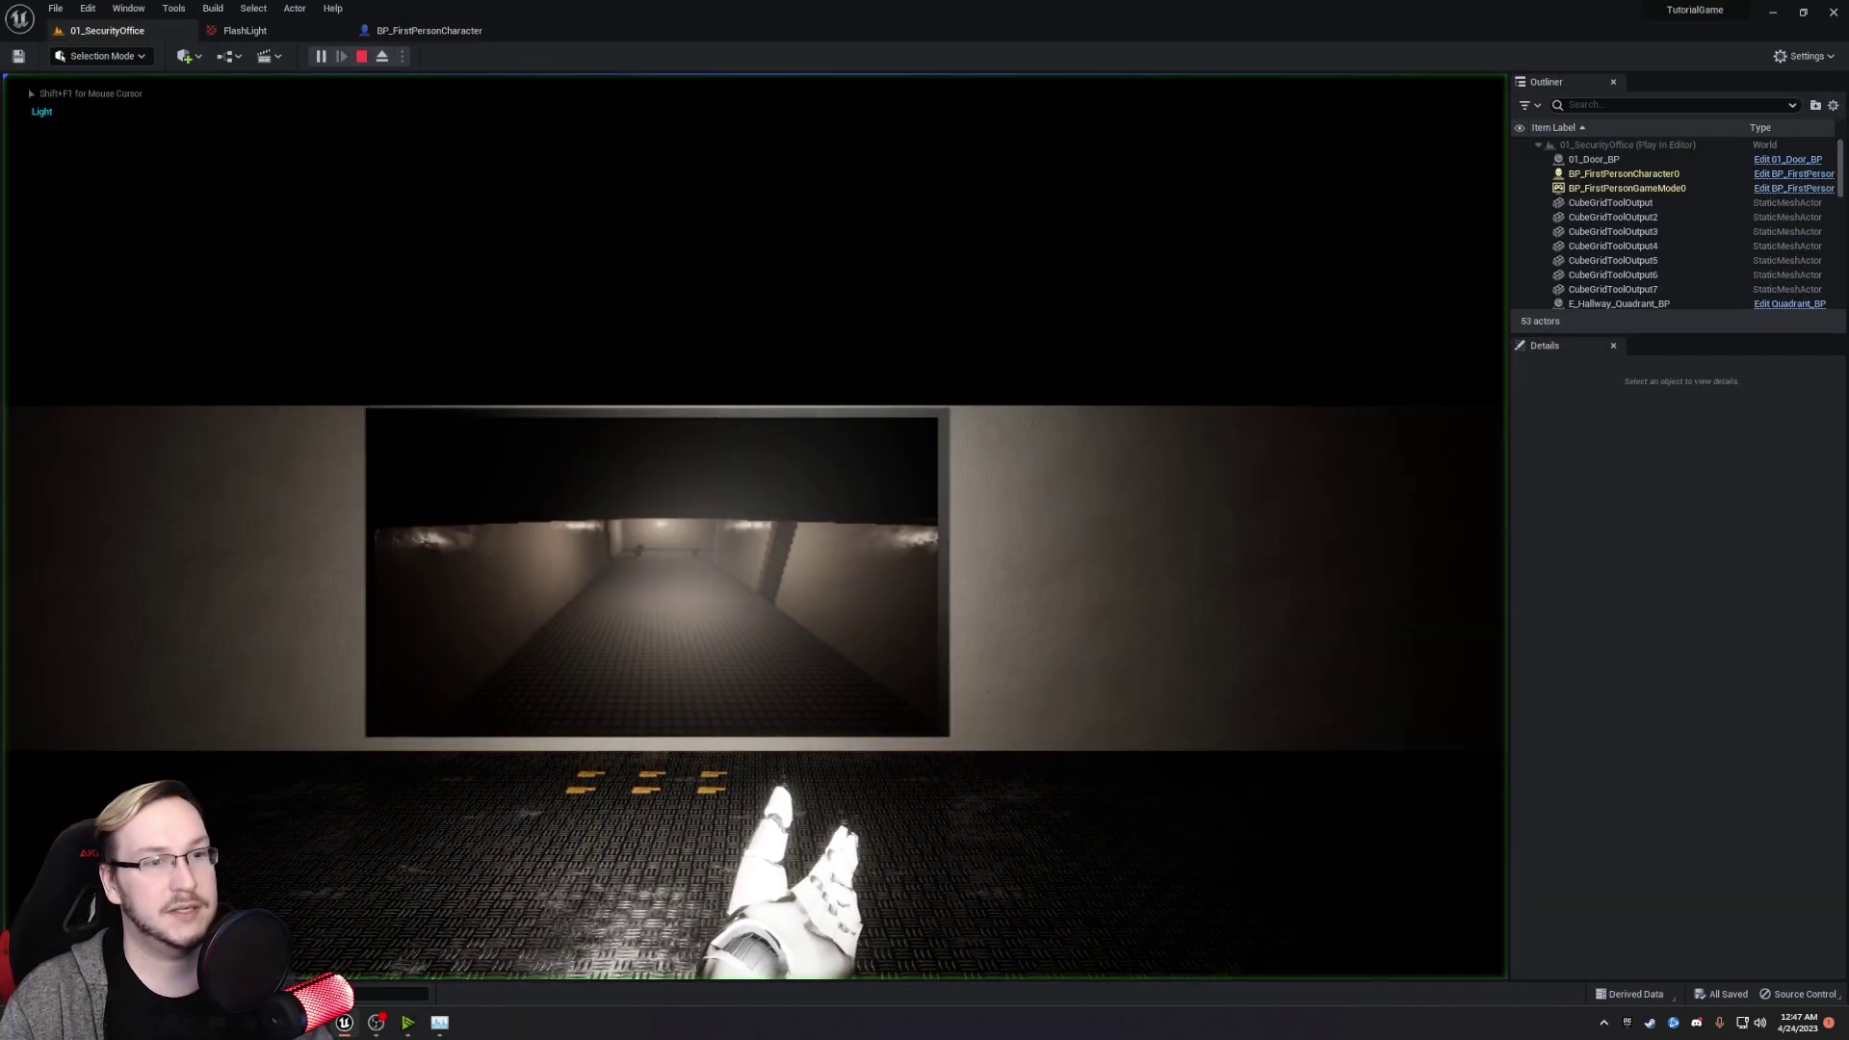
pyautogui.press('w')
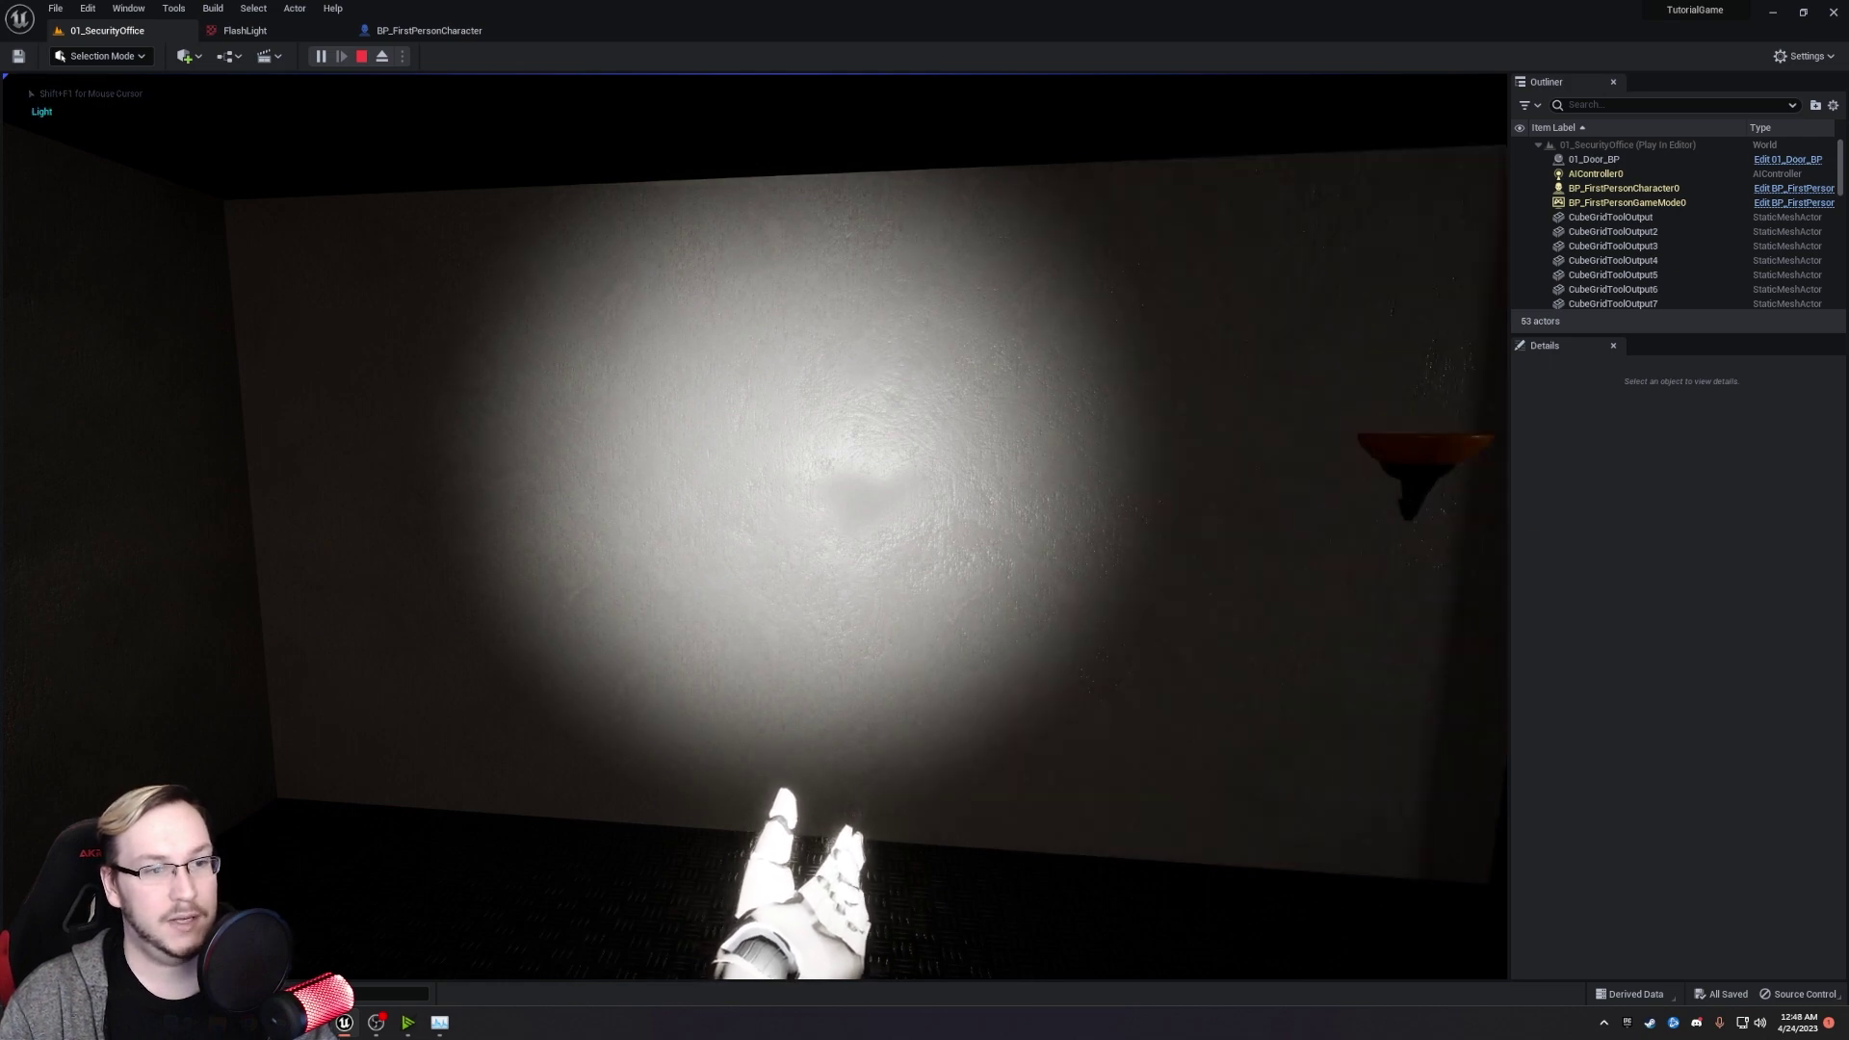
pyautogui.press('w')
pyautogui.press('f')
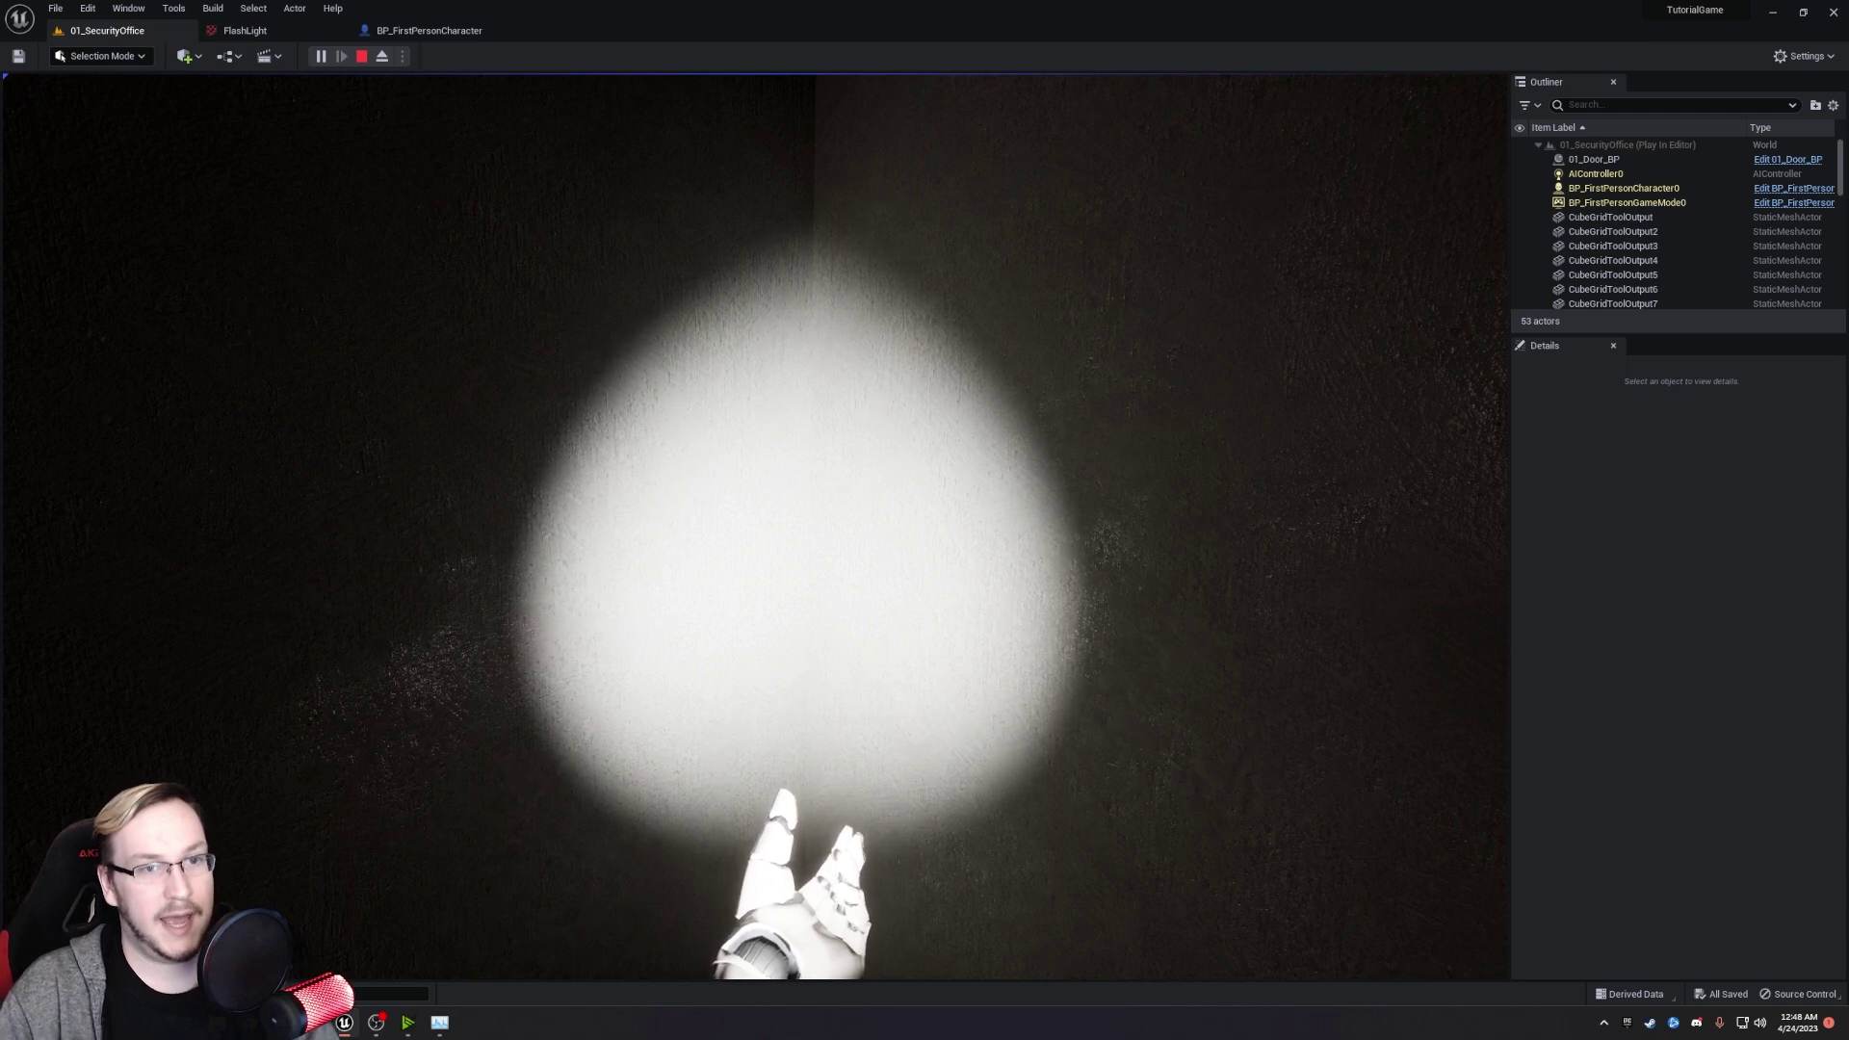
pyautogui.press('g')
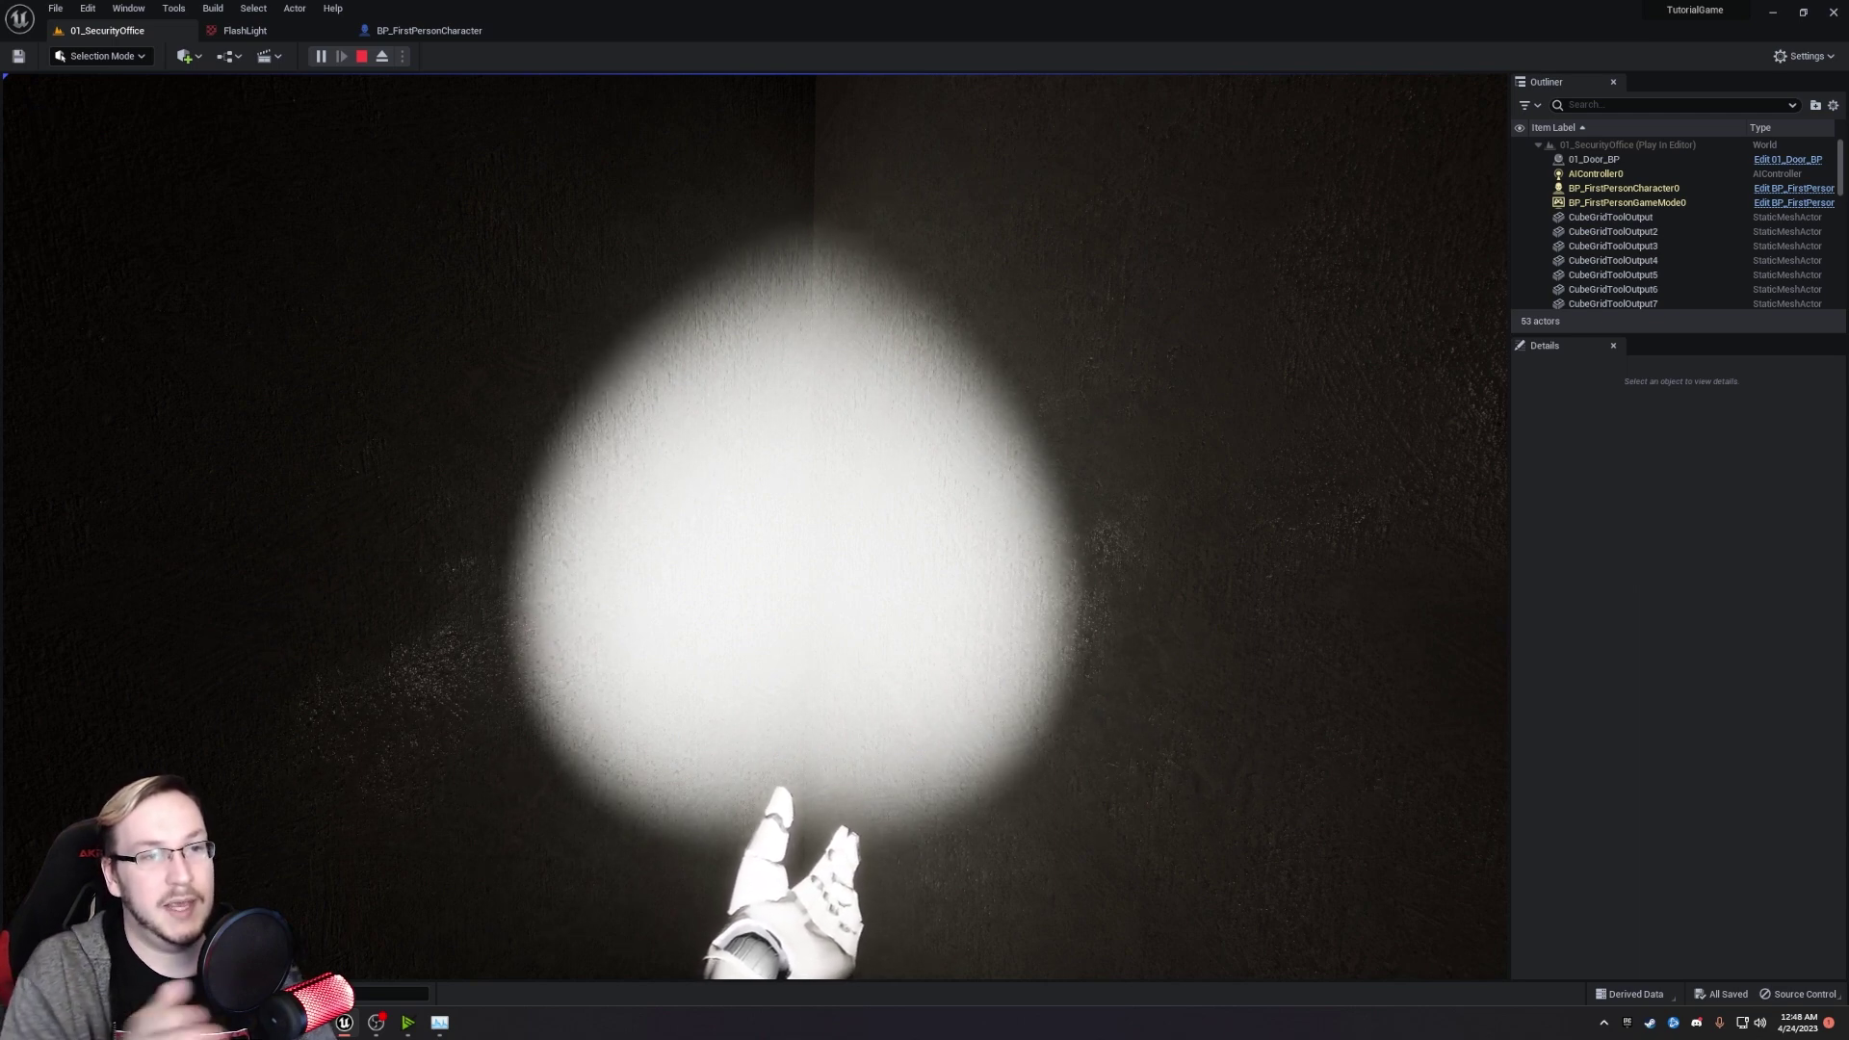
pyautogui.press('f')
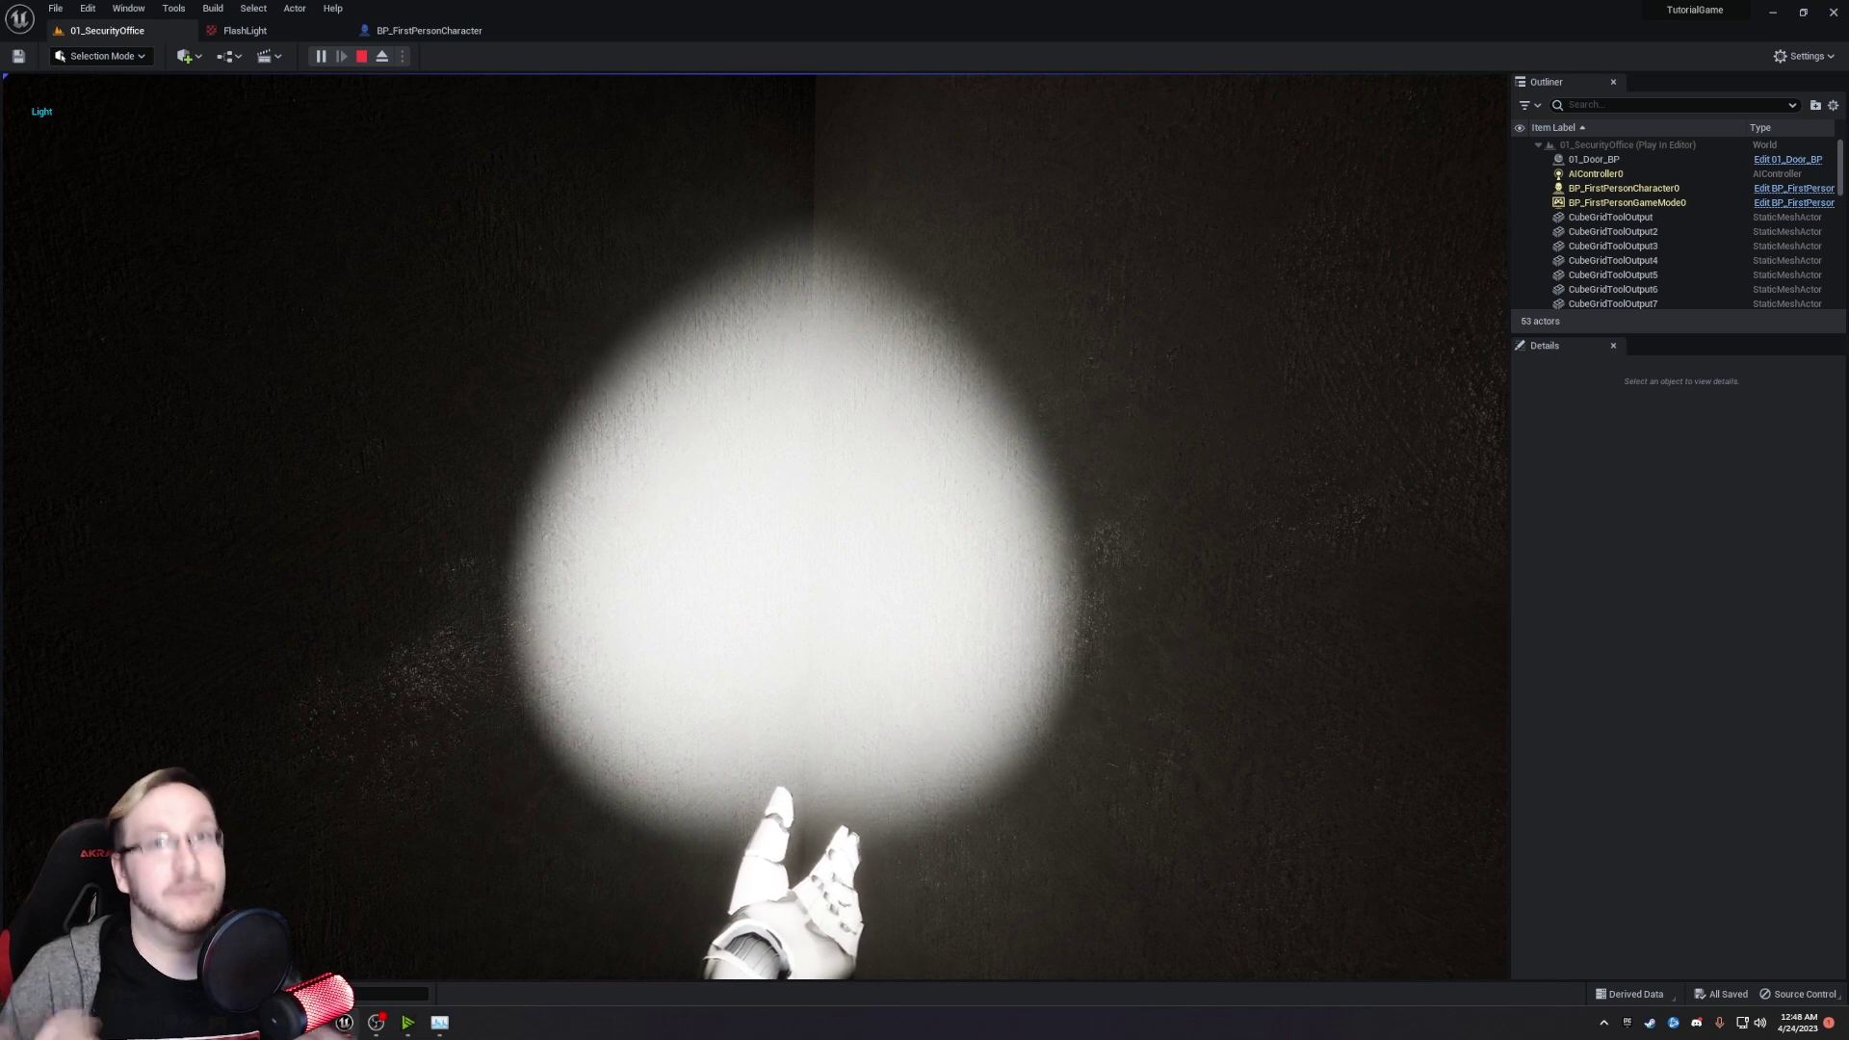
pyautogui.press('Escape')
pyautogui.hotkey('ctrl', 'space')
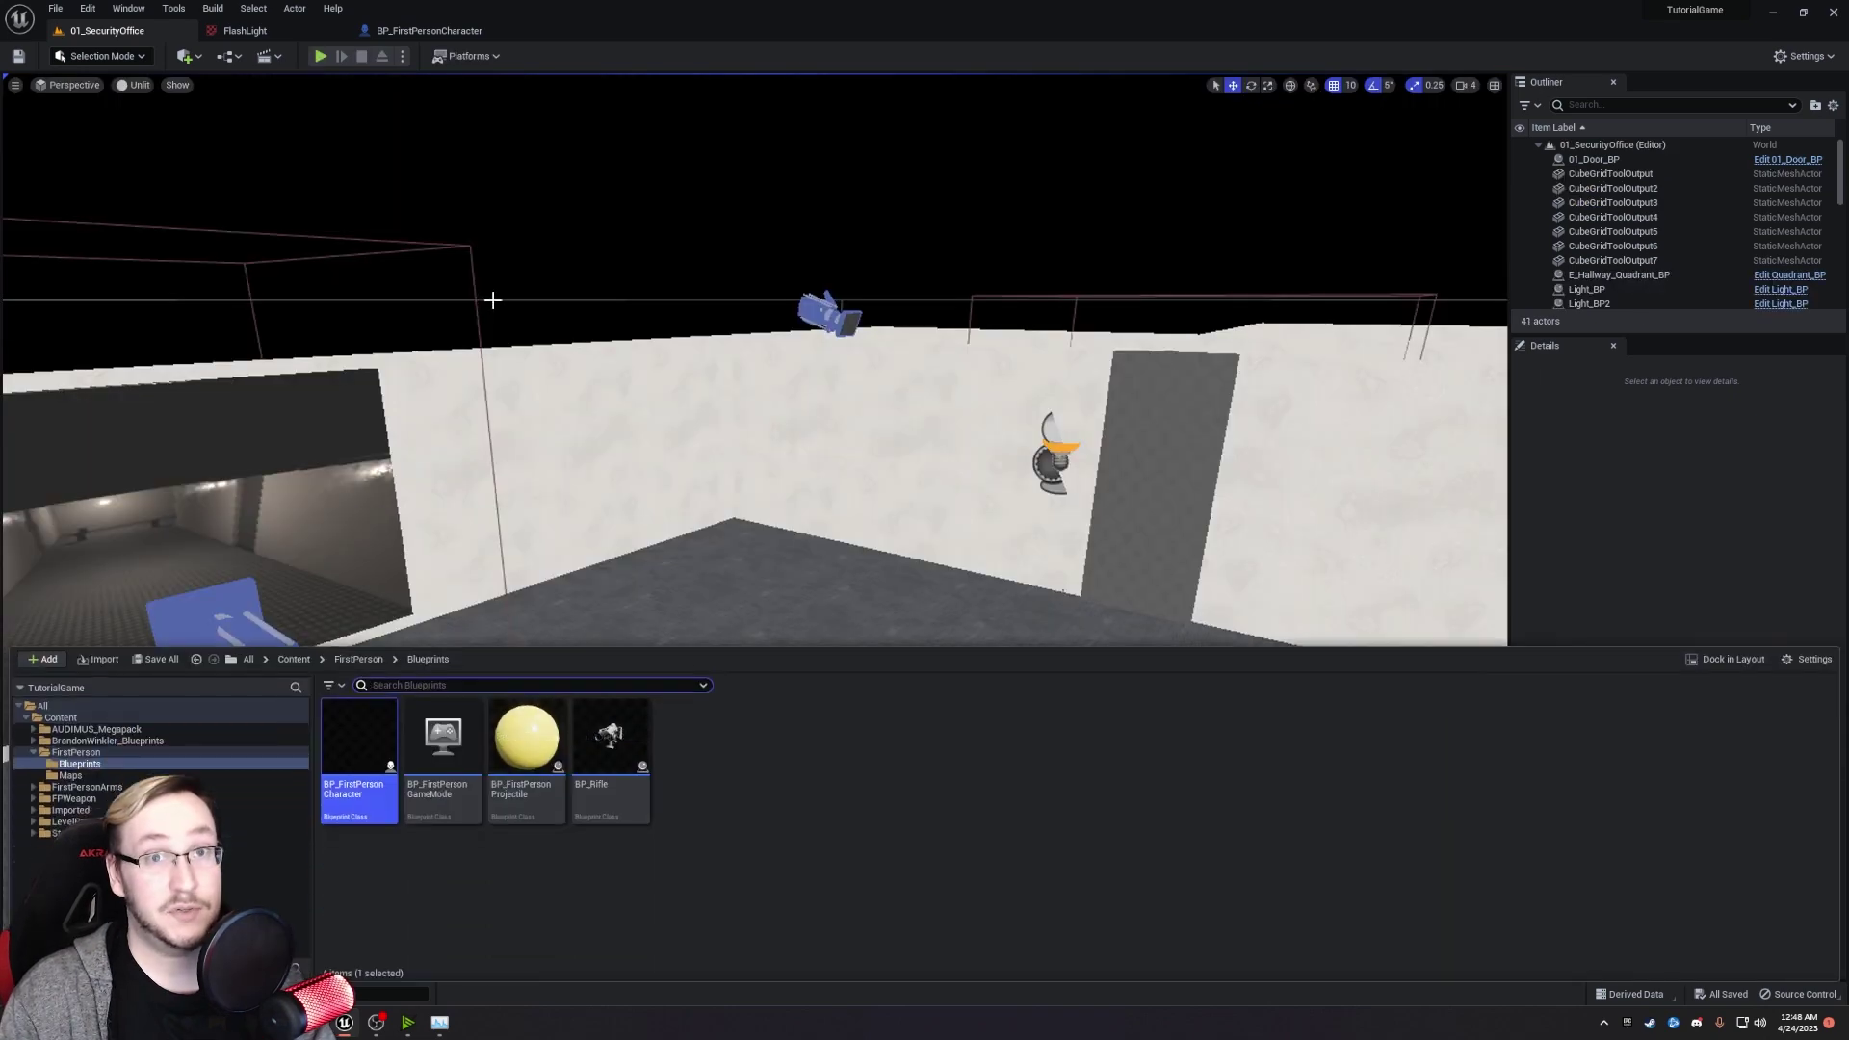
# Open the FlashLight texture from the Imported/CC0 content folder.
pyautogui.click(294, 659)
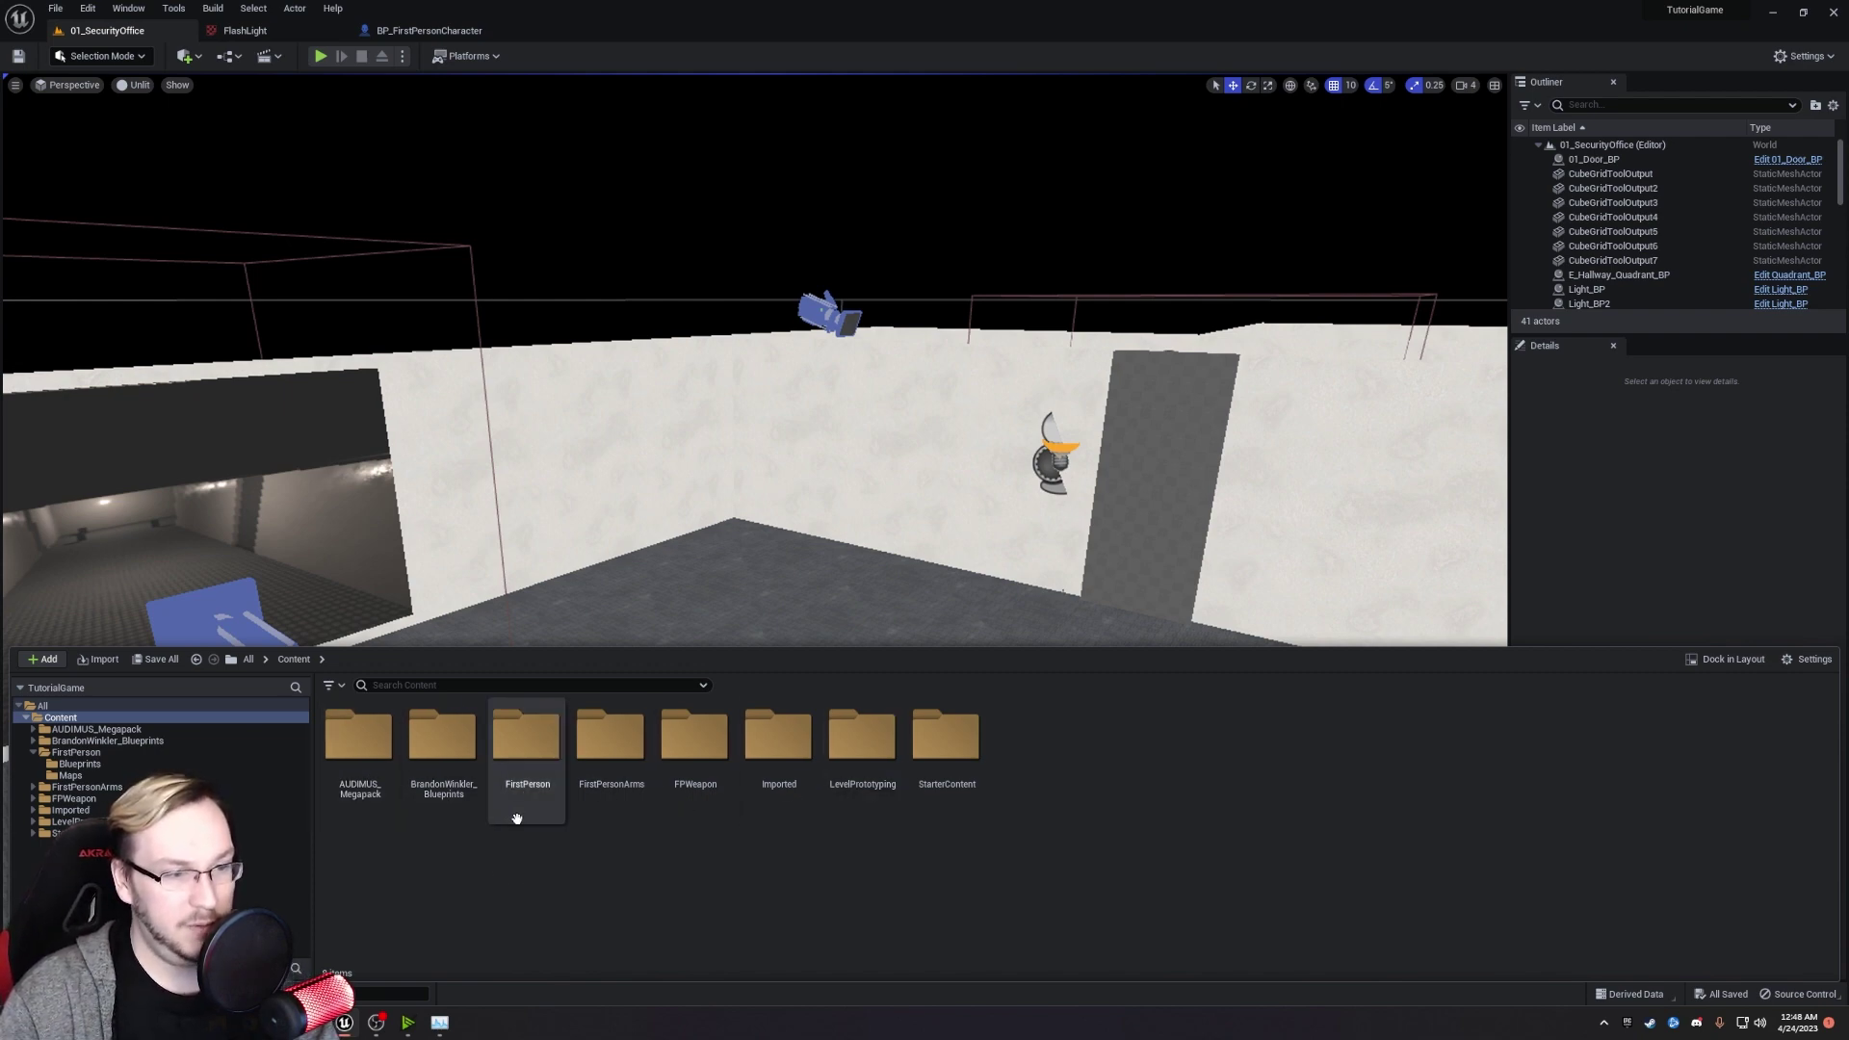
pyautogui.doubleClick(779, 741)
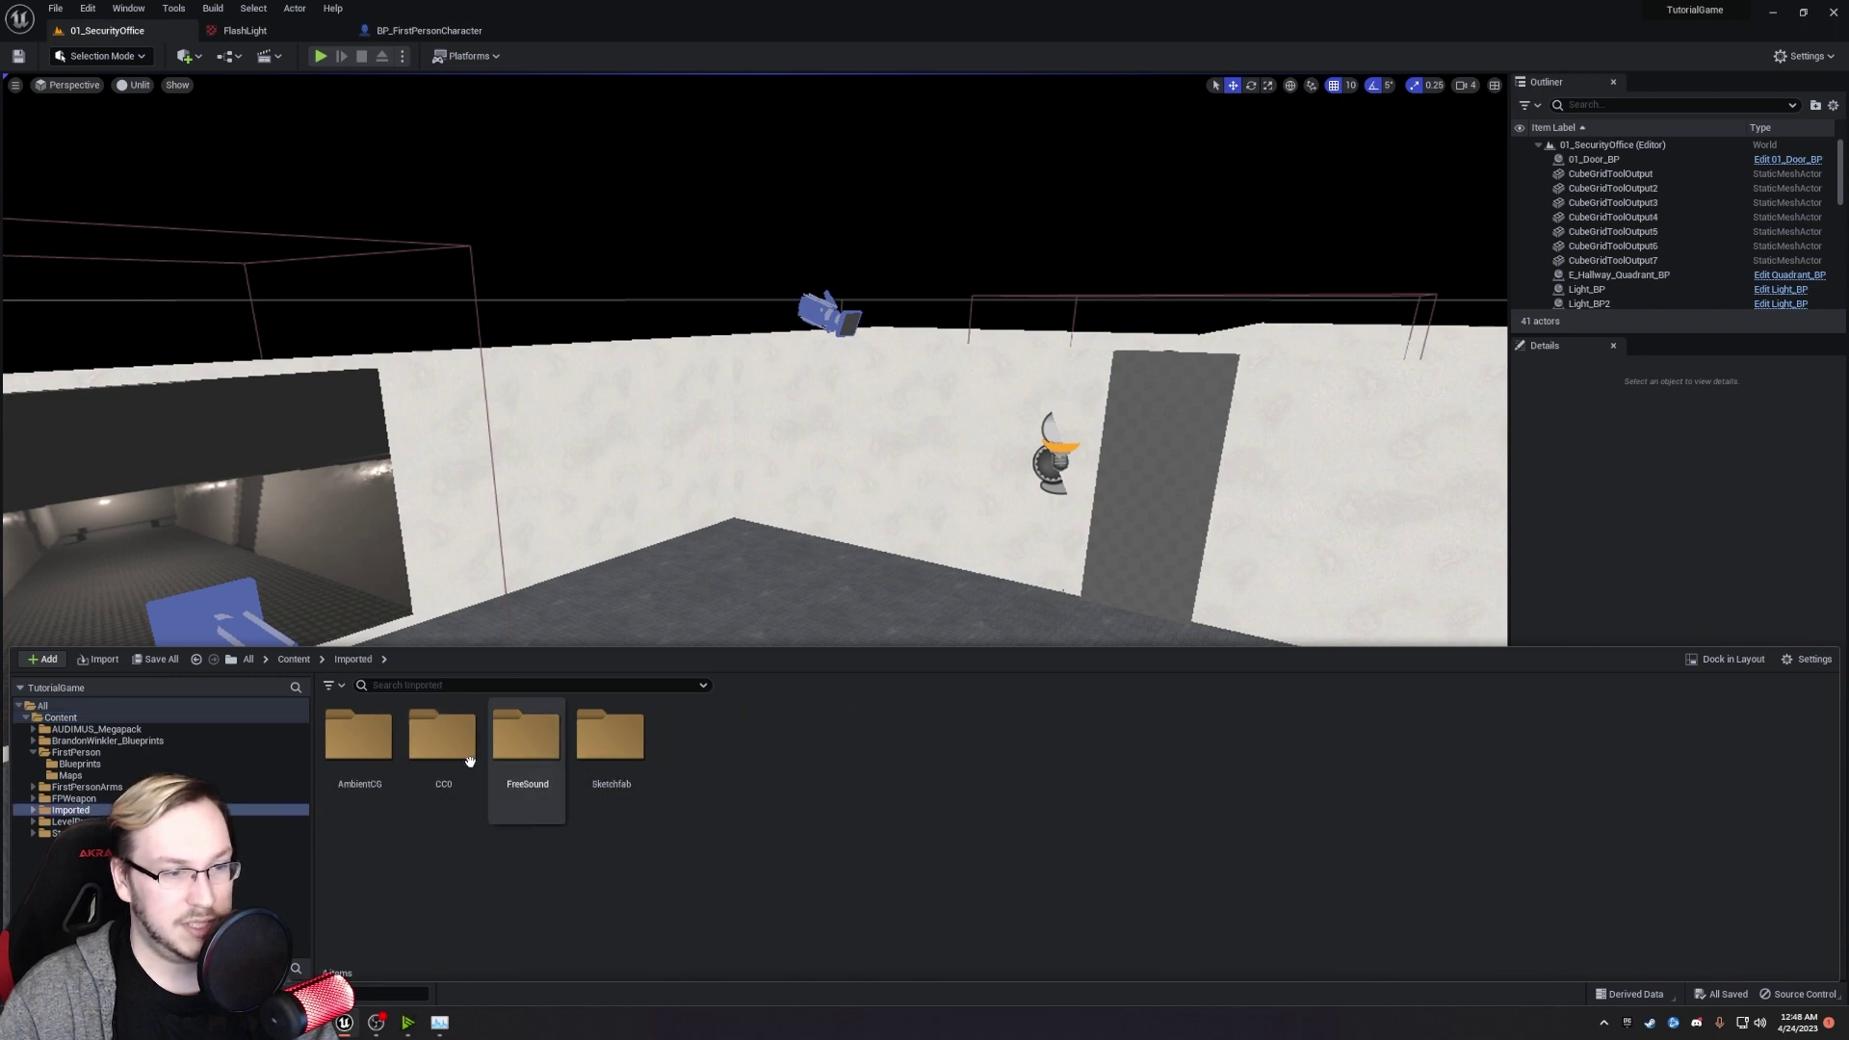
pyautogui.doubleClick(528, 741)
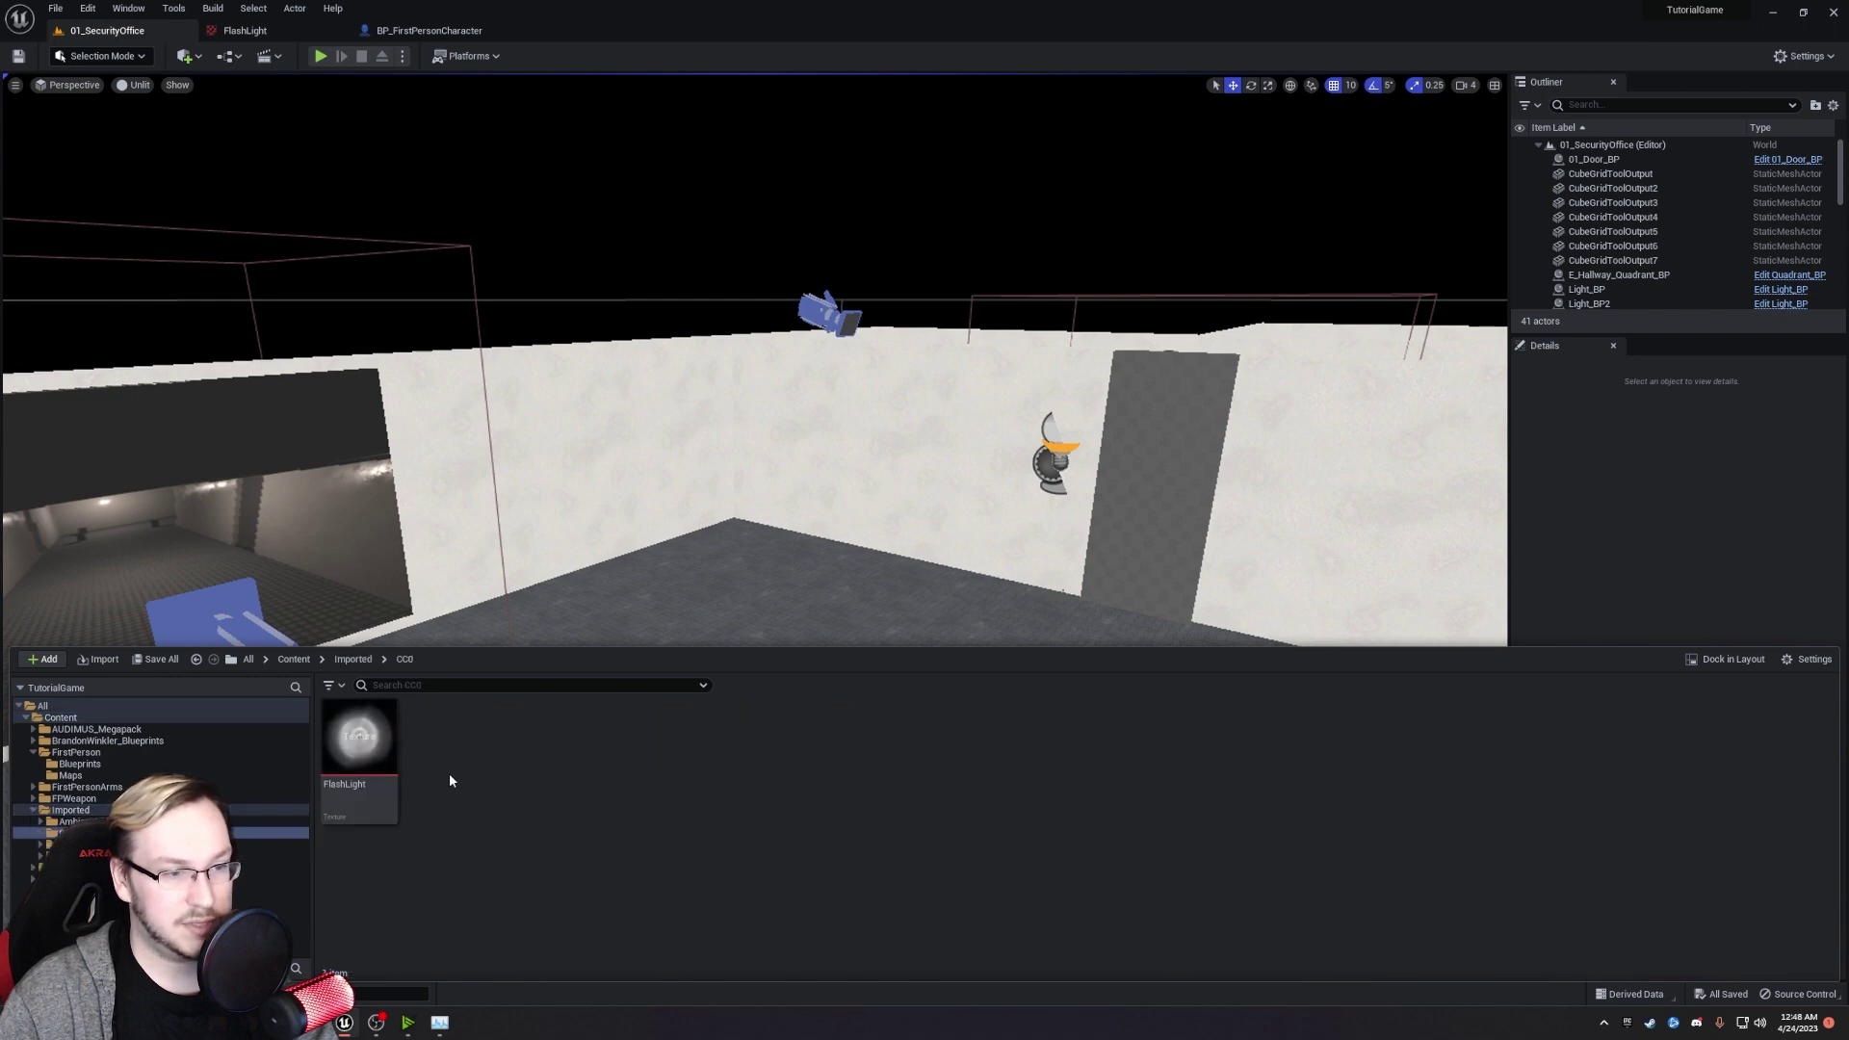
pyautogui.doubleClick(389, 763)
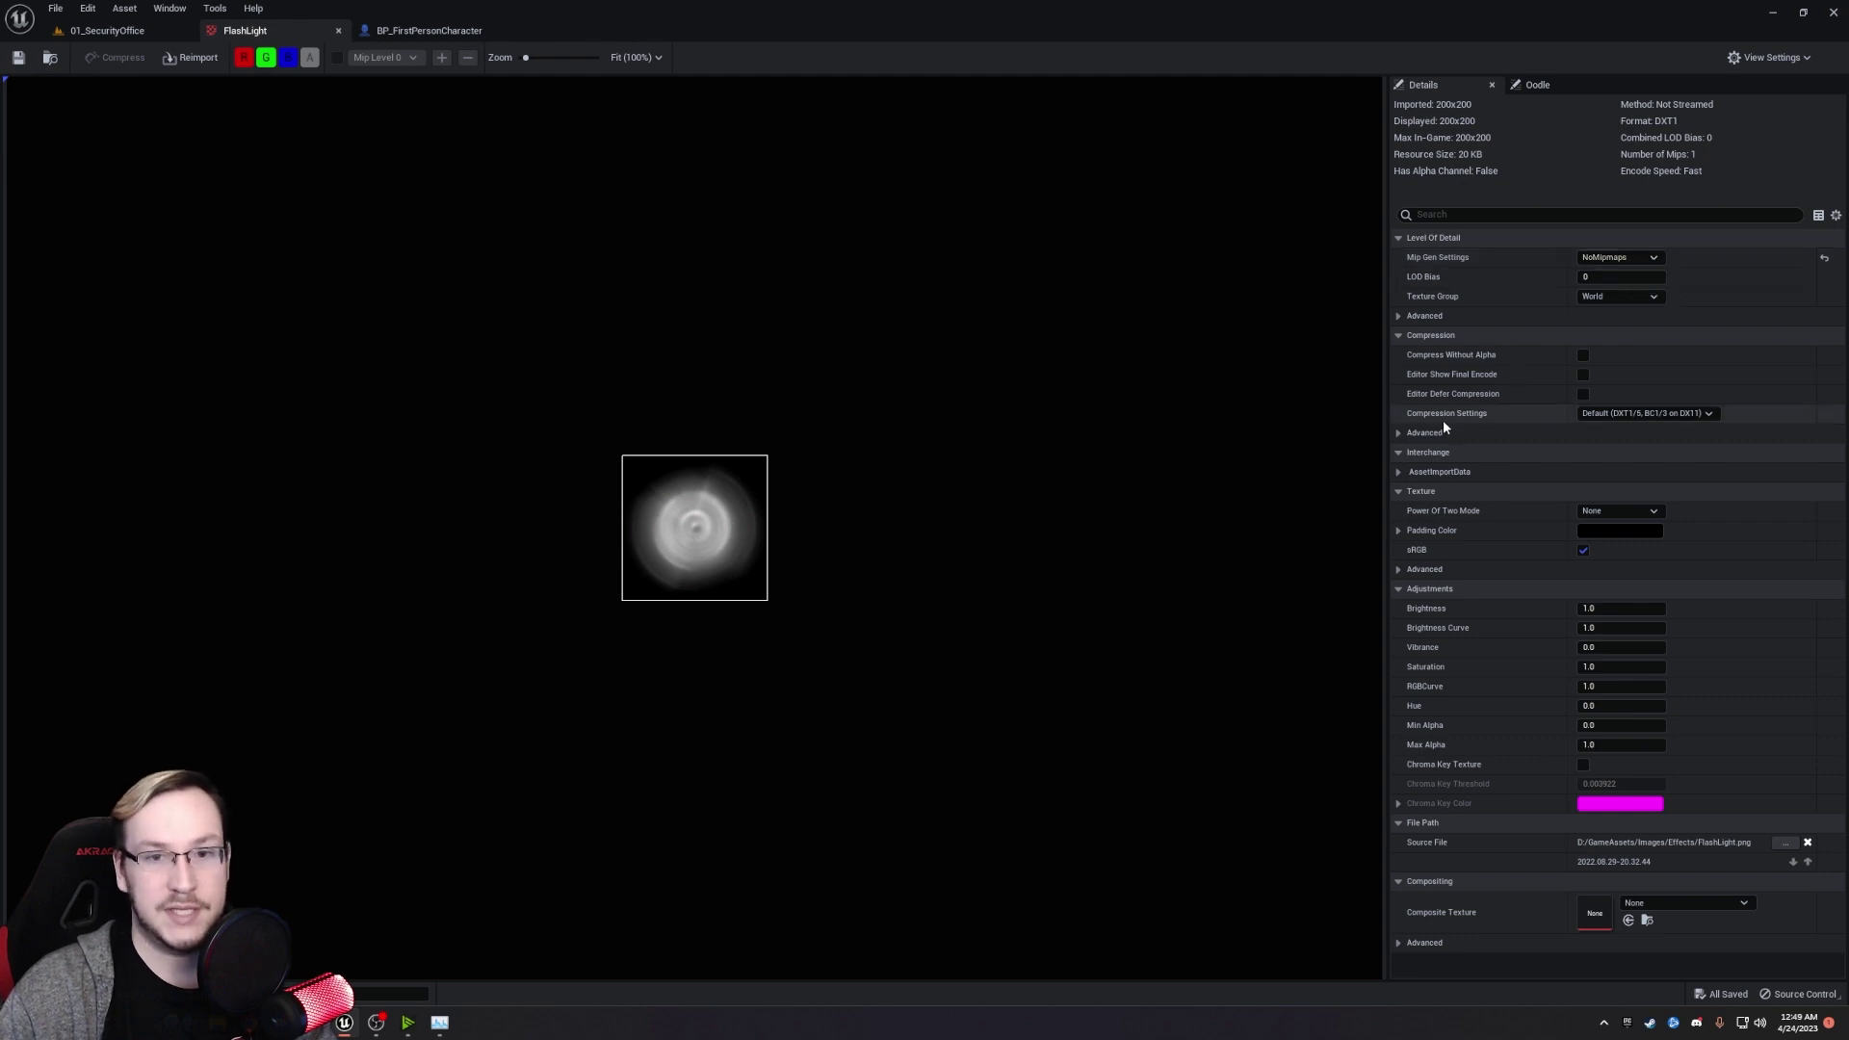
# Set the FlashLight texture's compression to Grayscale (G8/16, RGB8 sRGB), then save and close the texture.
pyautogui.click(1591, 414)
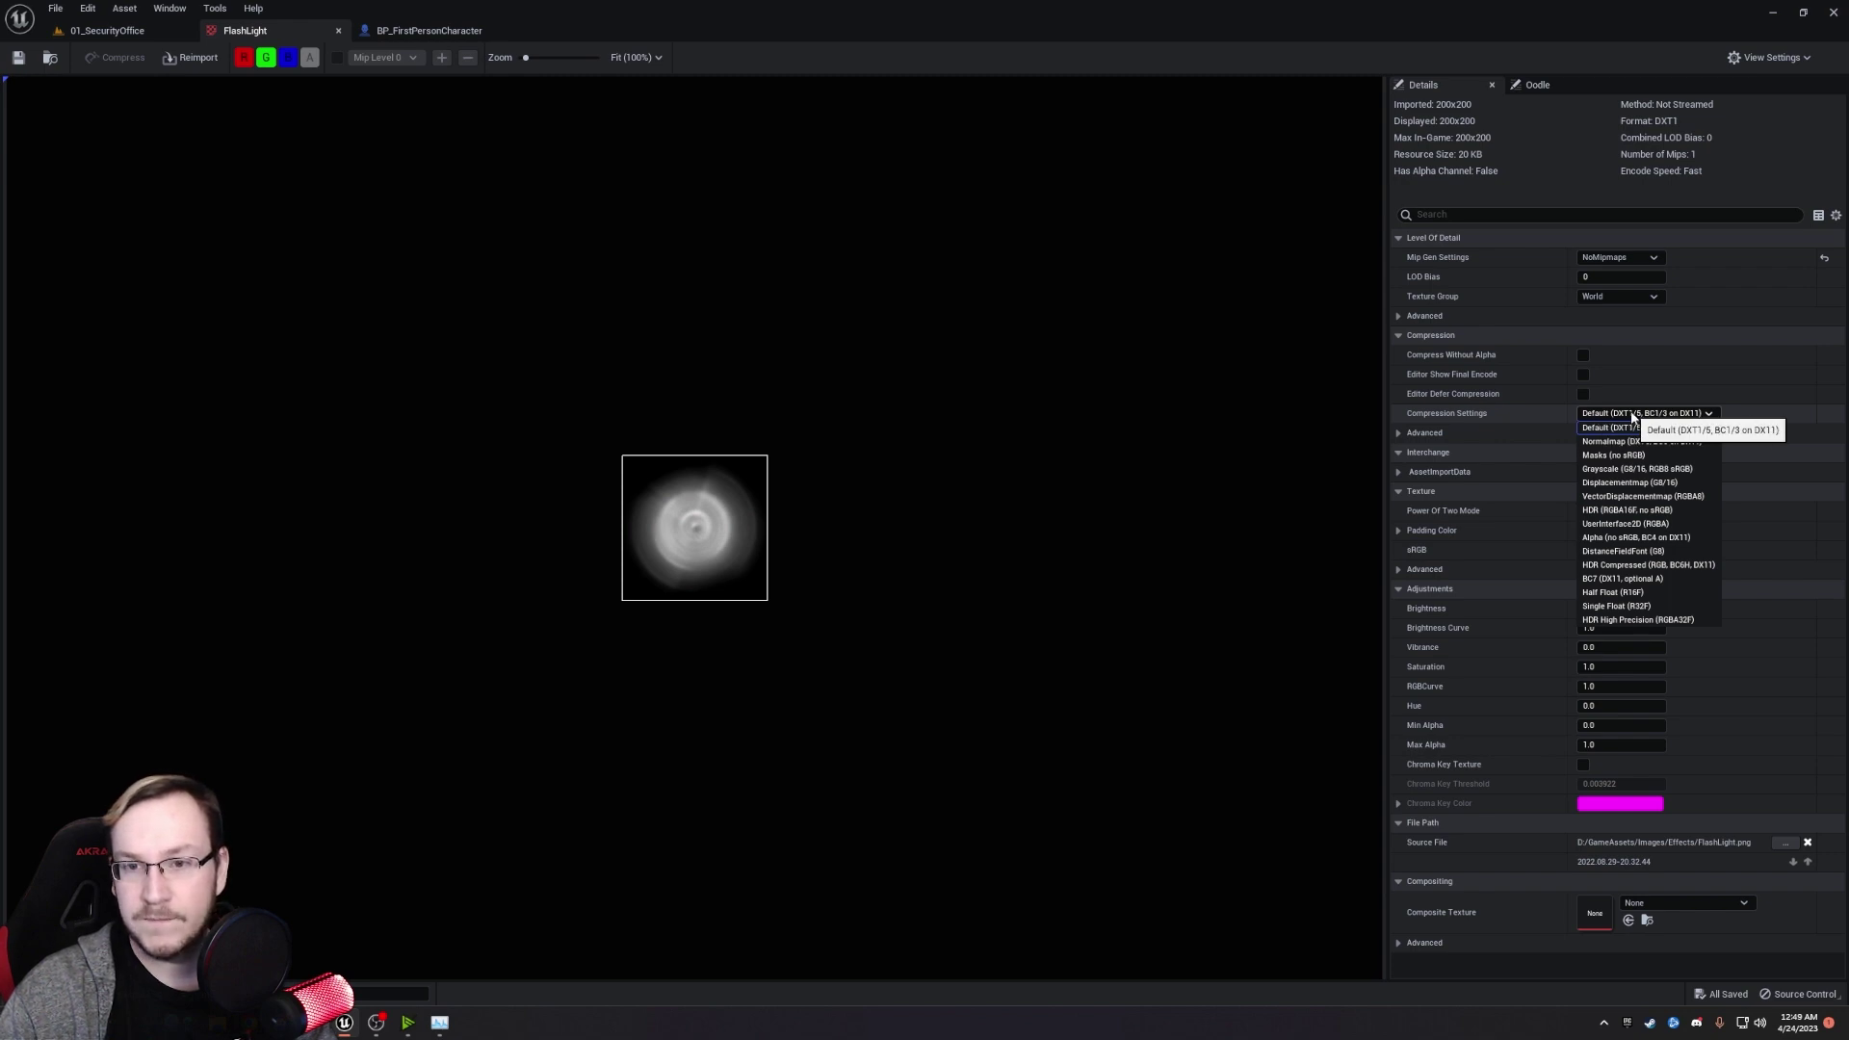
pyautogui.click(1610, 468)
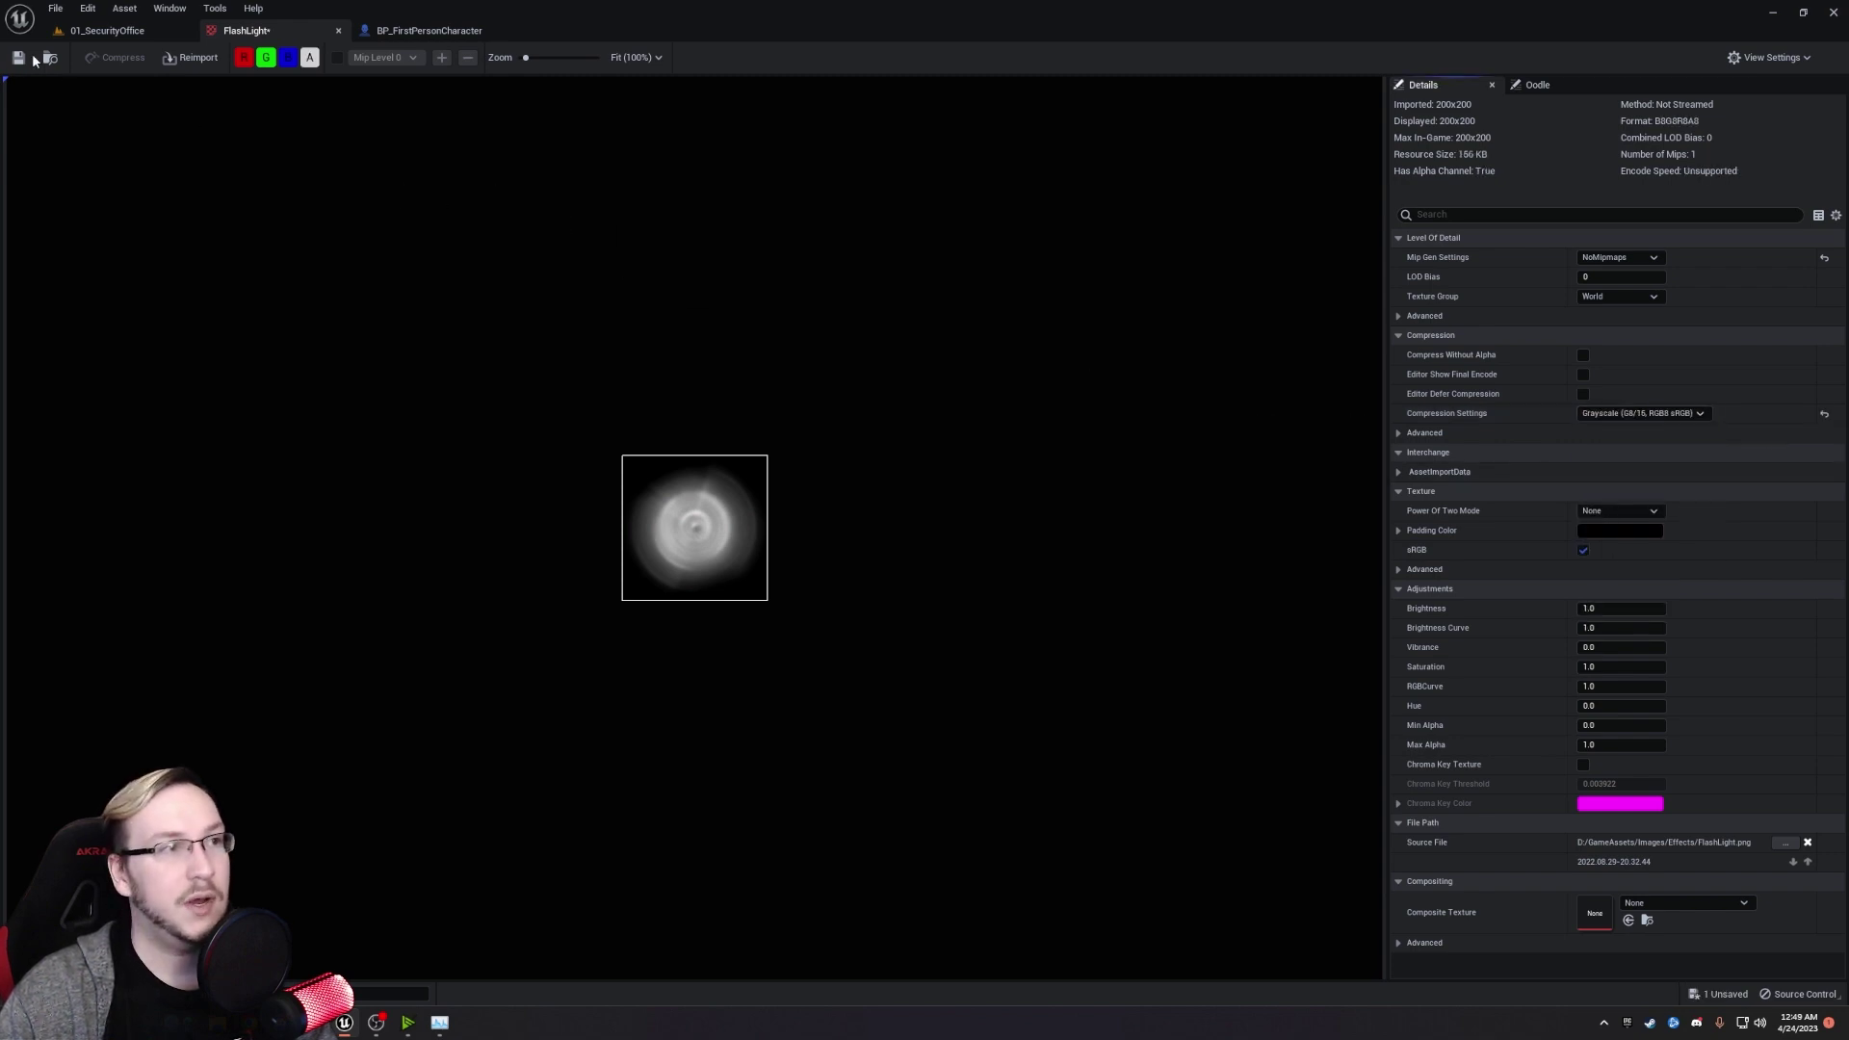
pyautogui.click(338, 31)
# Create a material from the FlashLight texture in the CC0 folder and name it Mat_Flashlight.
pyautogui.hotkey('ctrl', 'space')
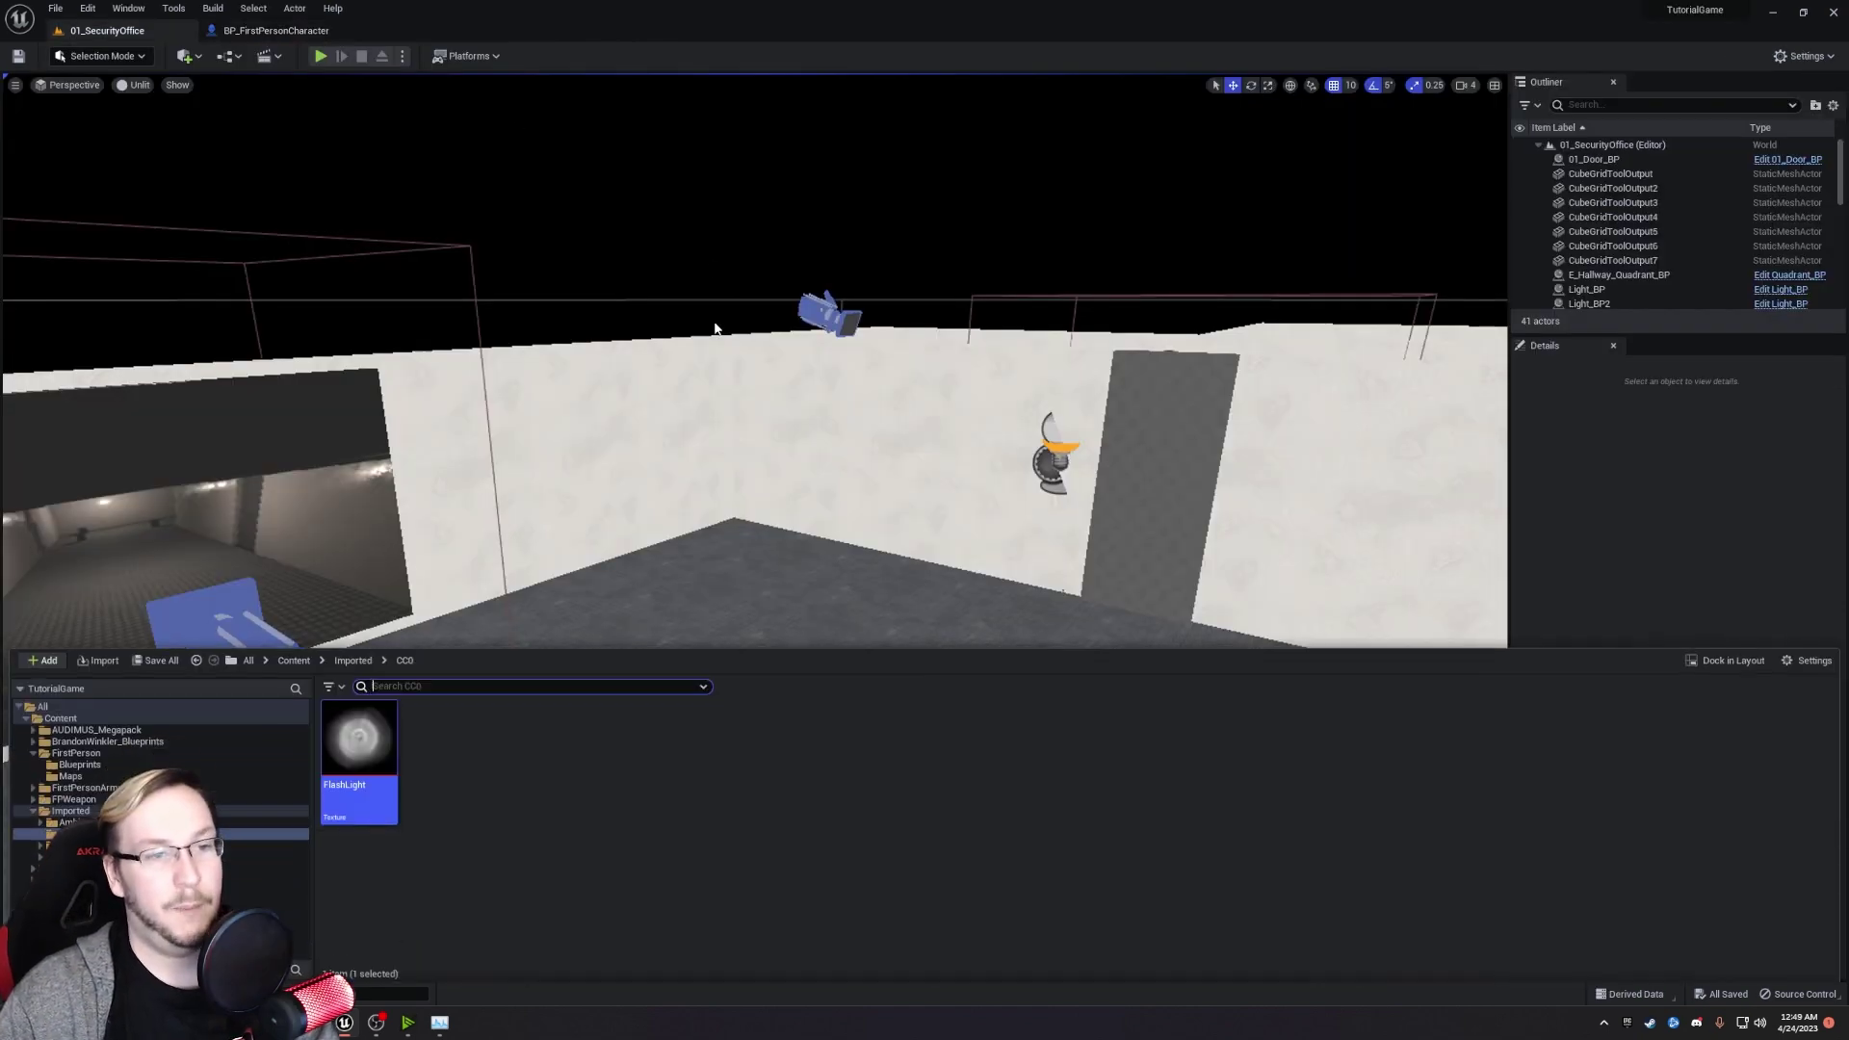
pyautogui.rightClick(376, 773)
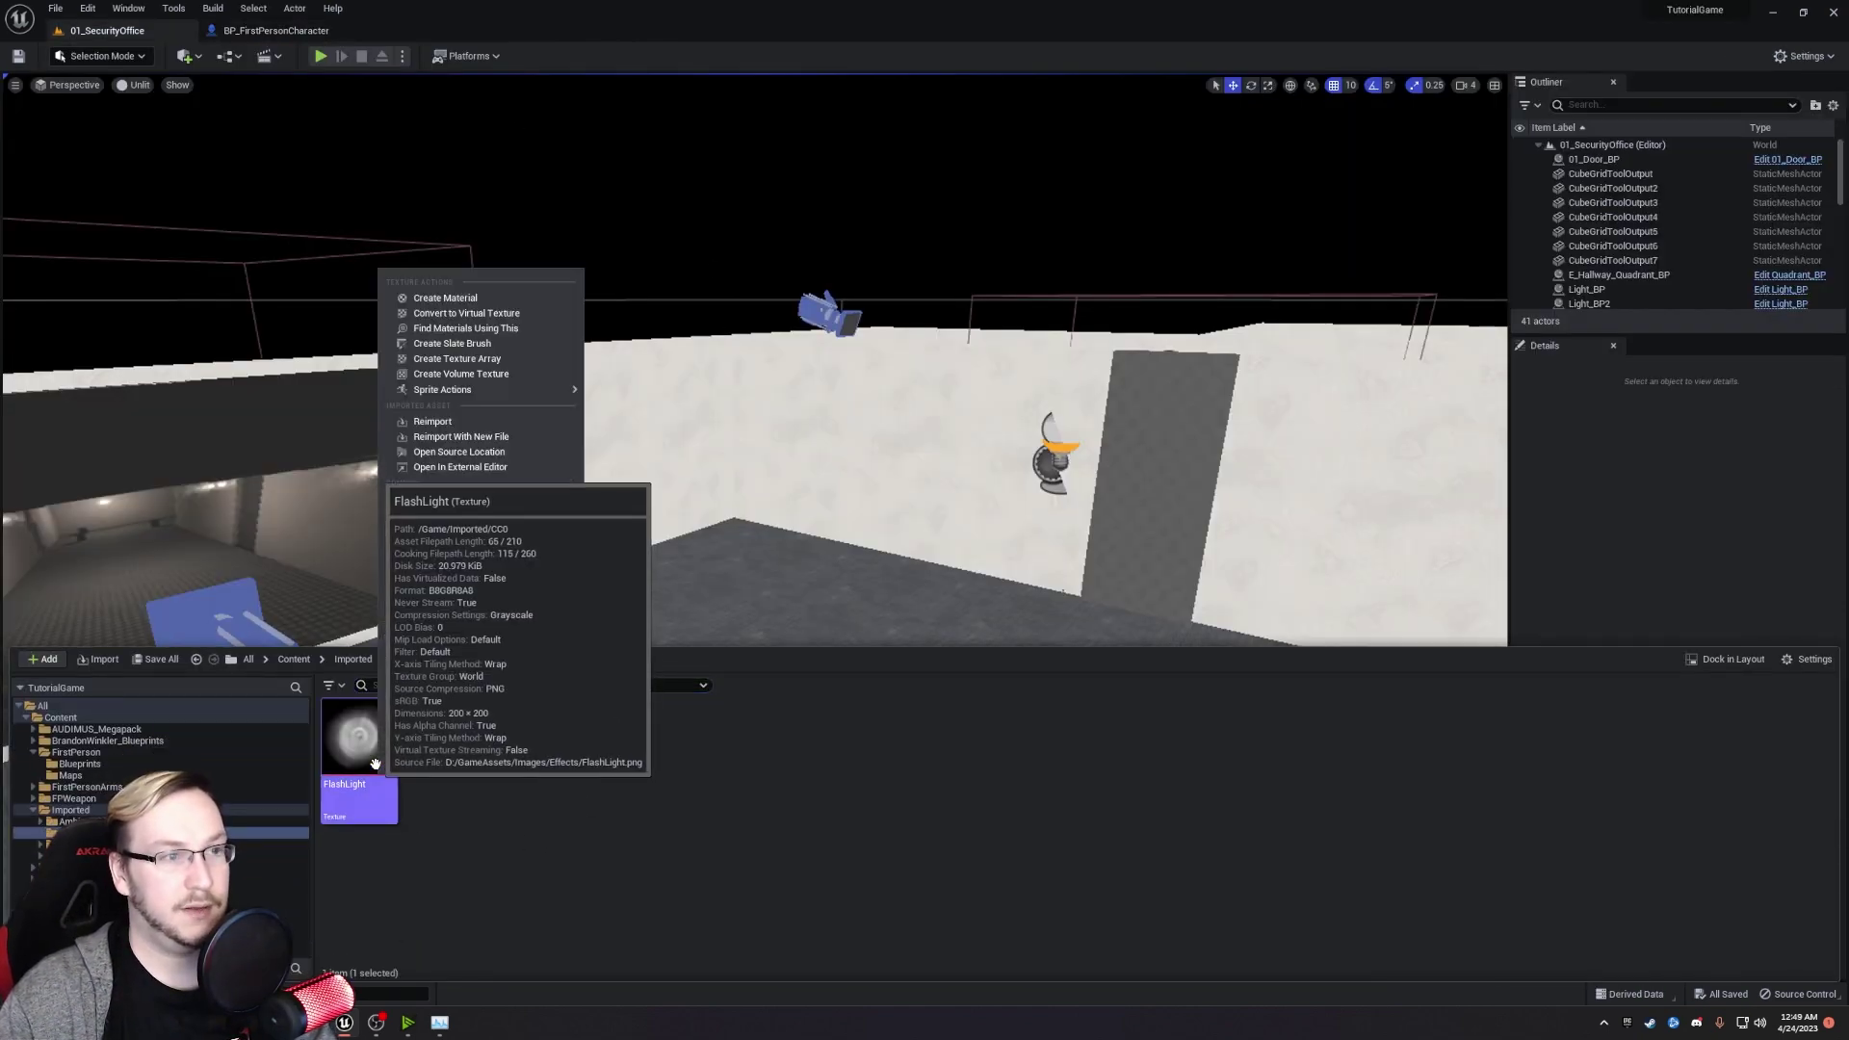
pyautogui.click(453, 298)
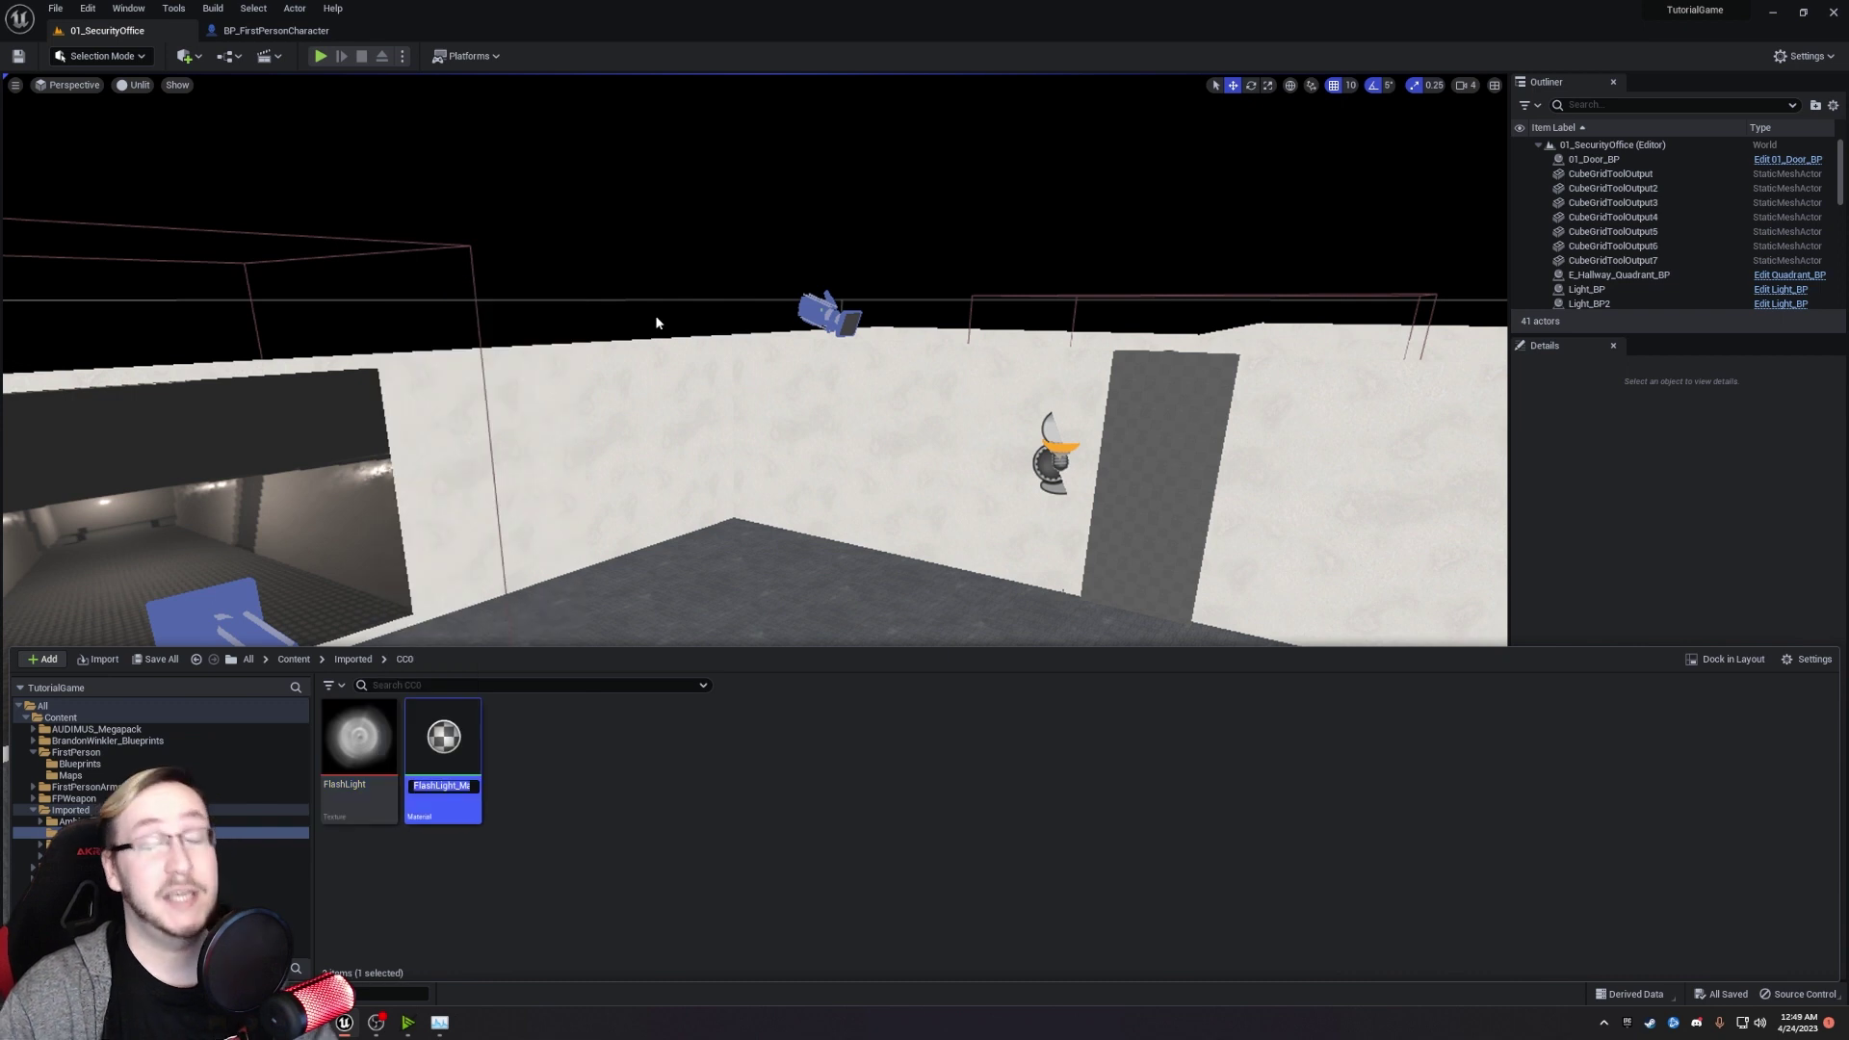
pyautogui.write('Mat_')
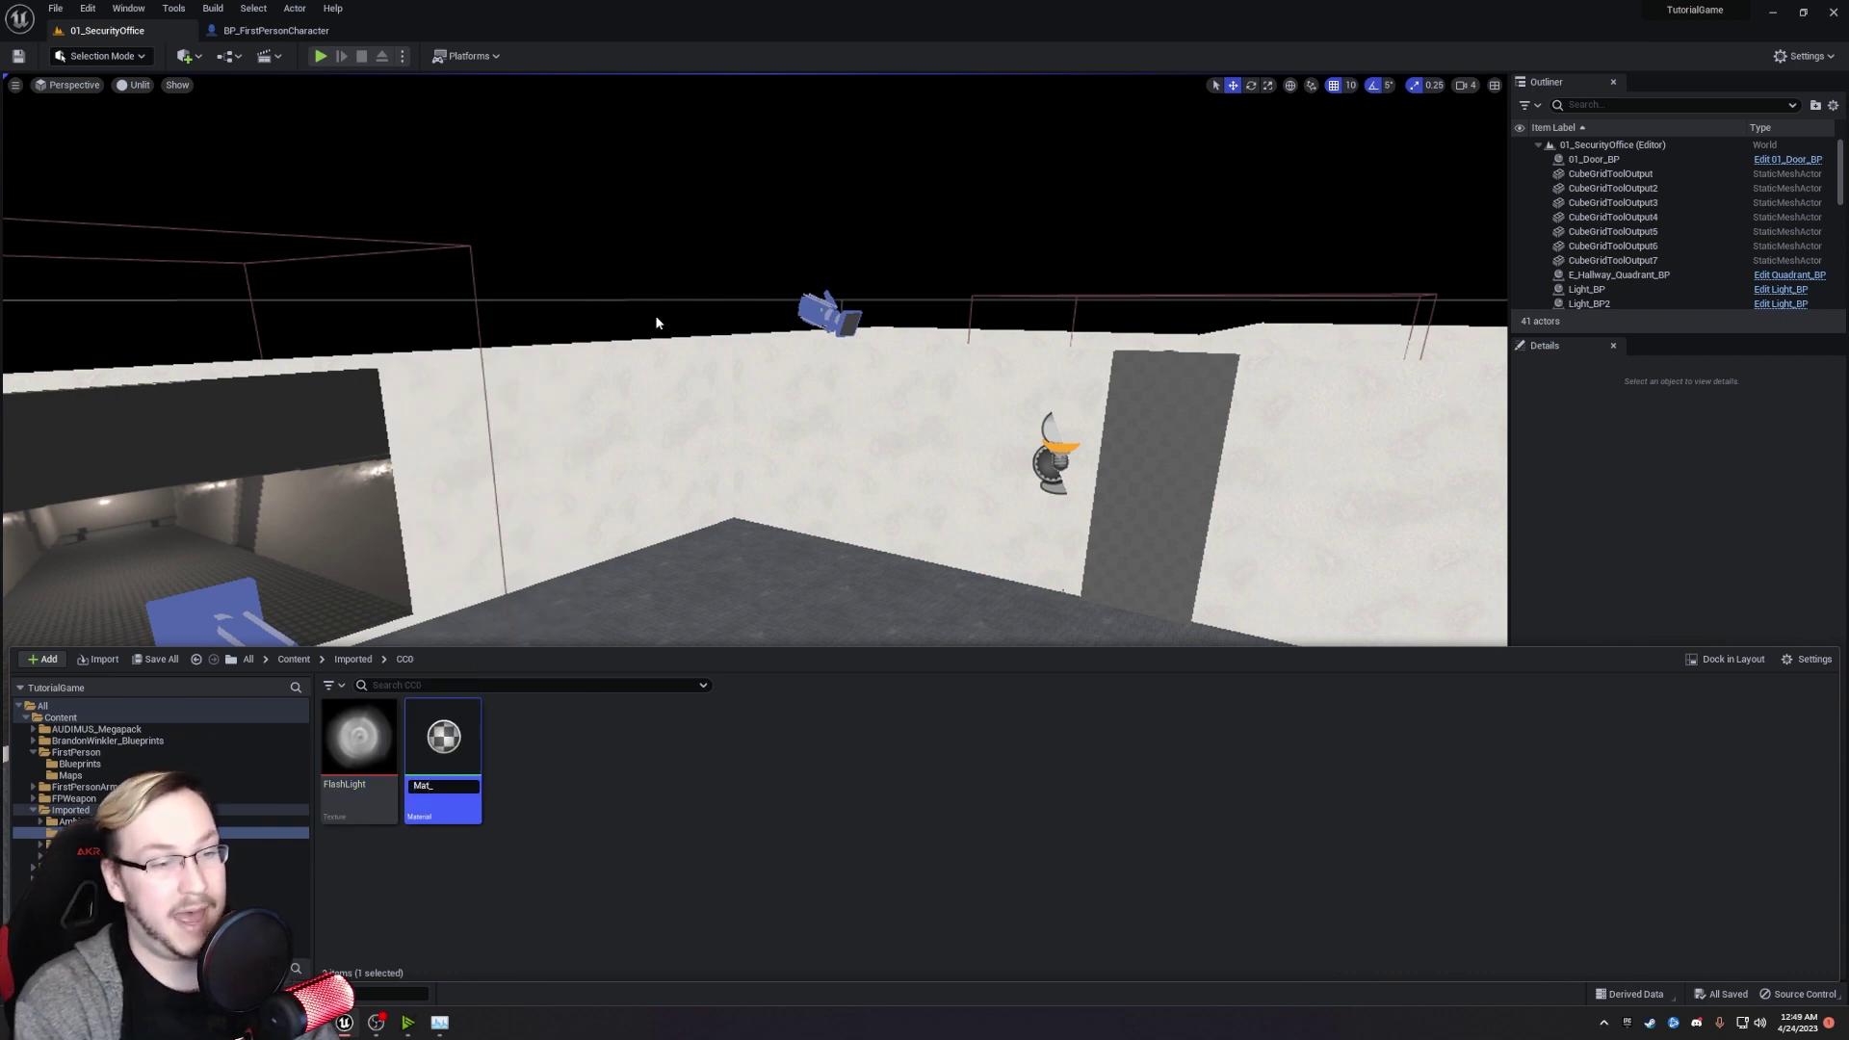
pyautogui.write('Flashlight')
pyautogui.press('Return')
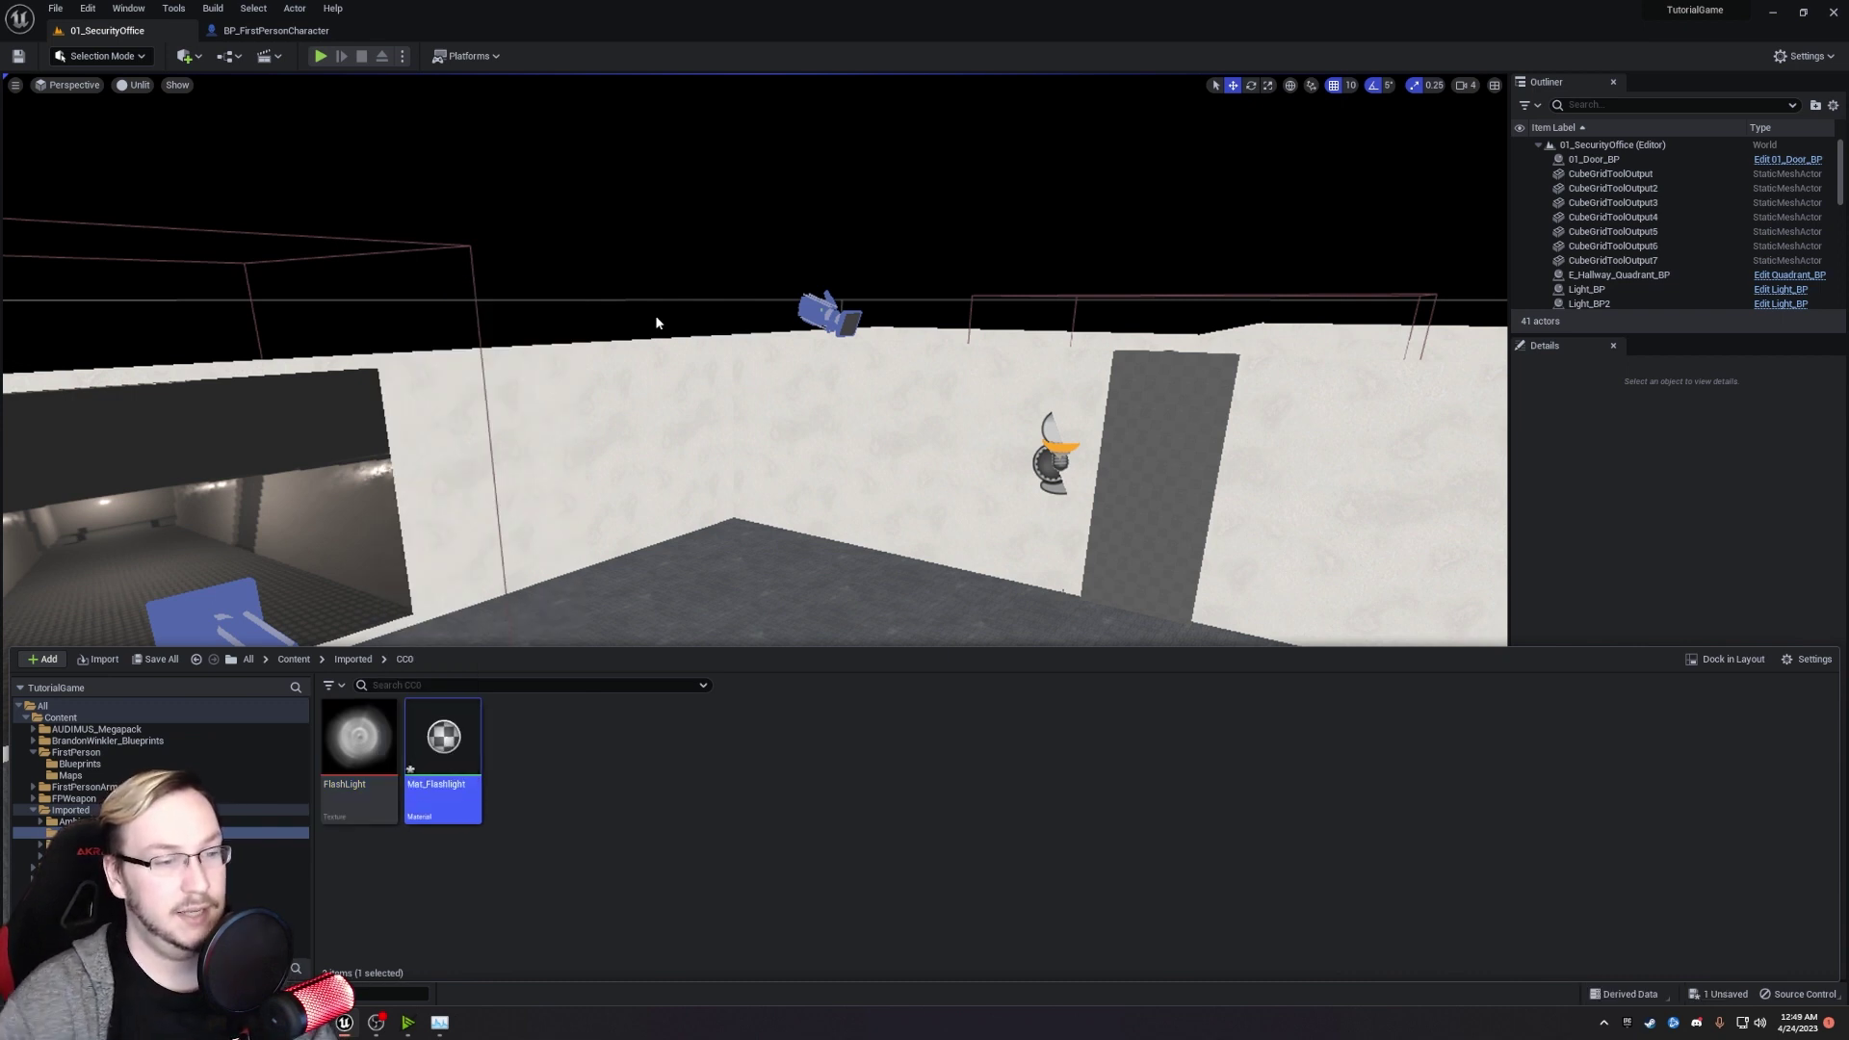
# Open Mat_Flashlight and set its material domain to Light Function.
pyautogui.doubleClick(455, 722)
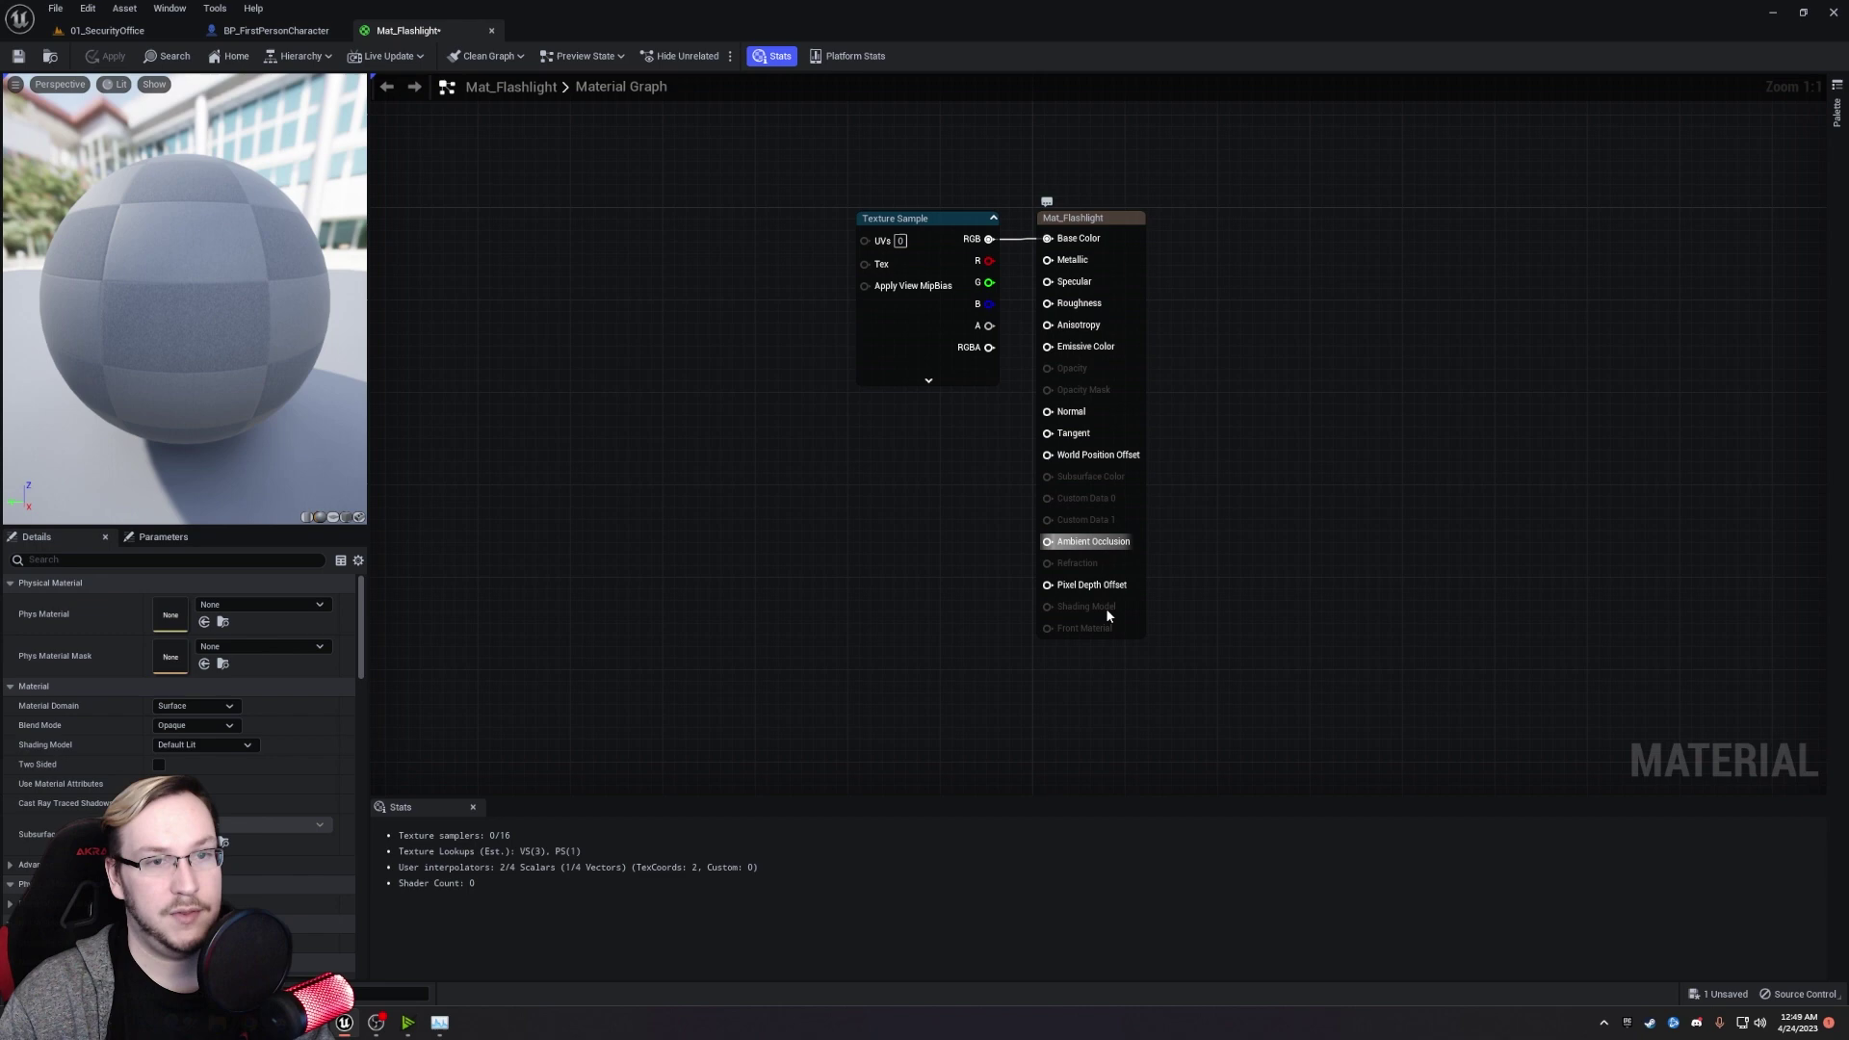
pyautogui.click(1109, 217)
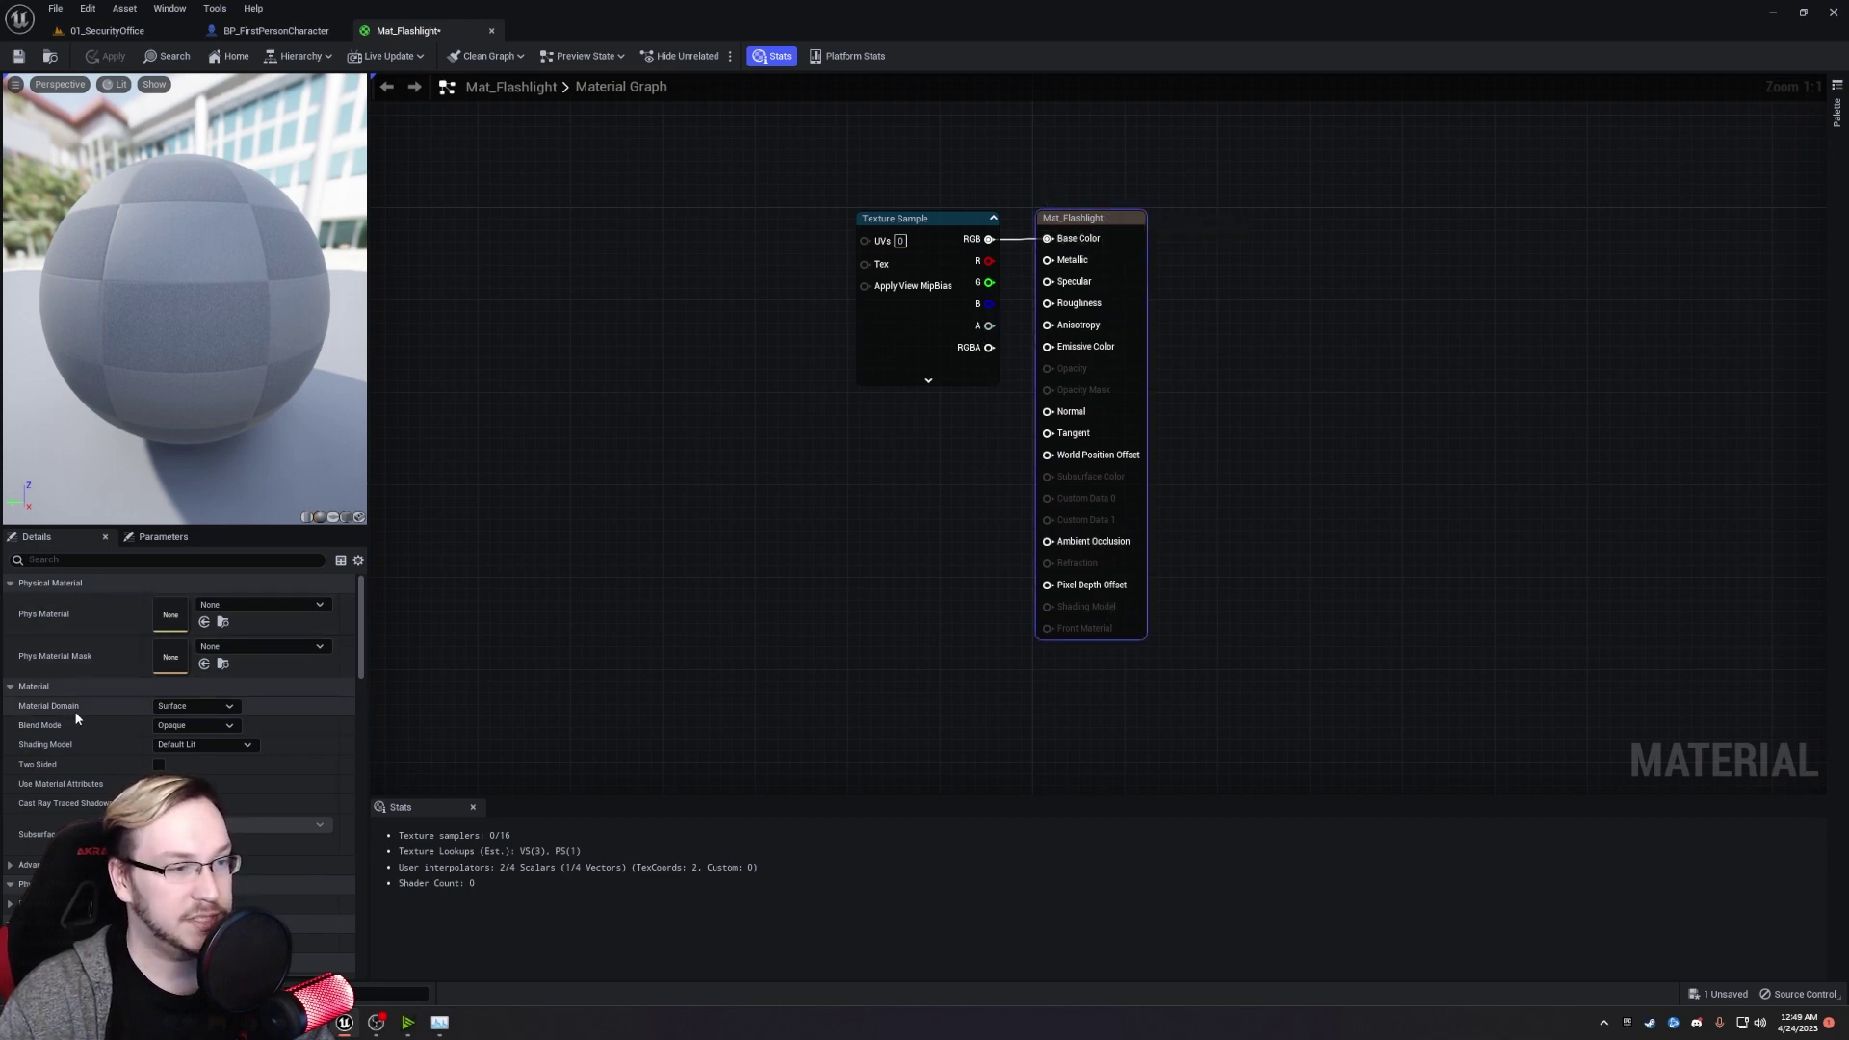
pyautogui.click(220, 707)
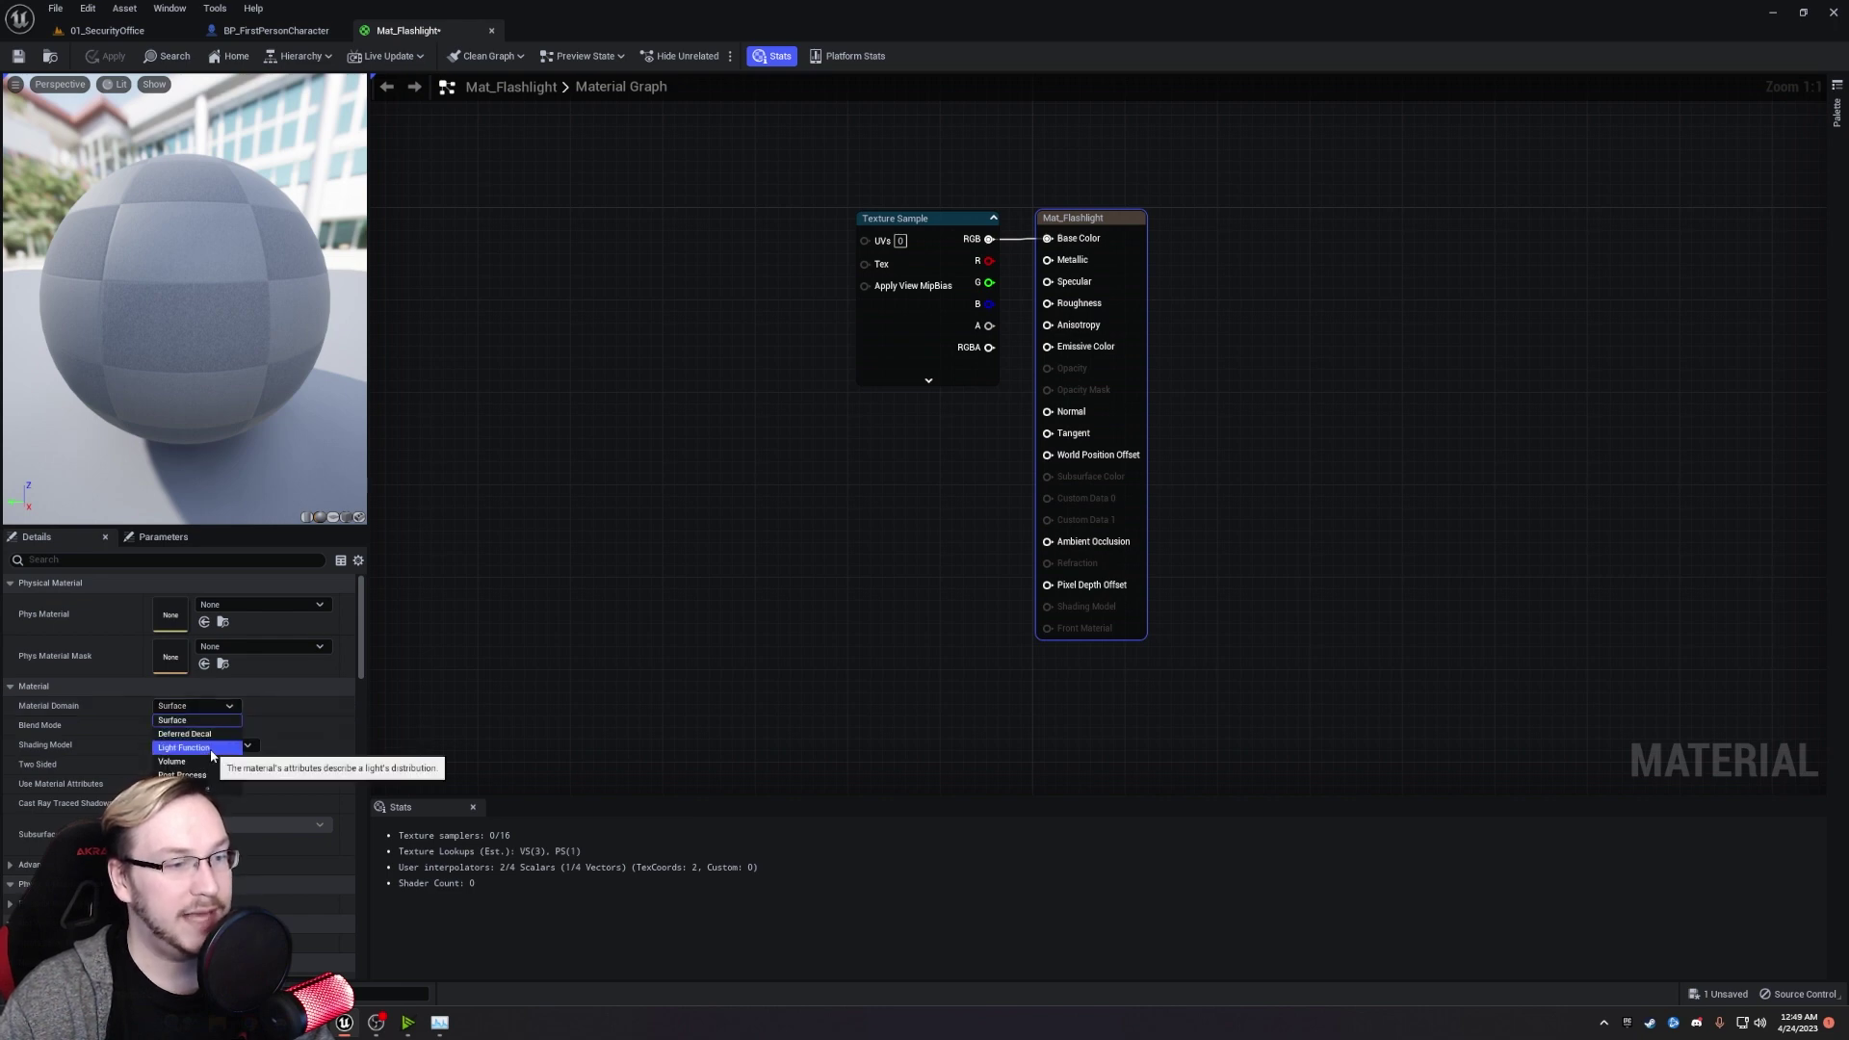
pyautogui.click(208, 750)
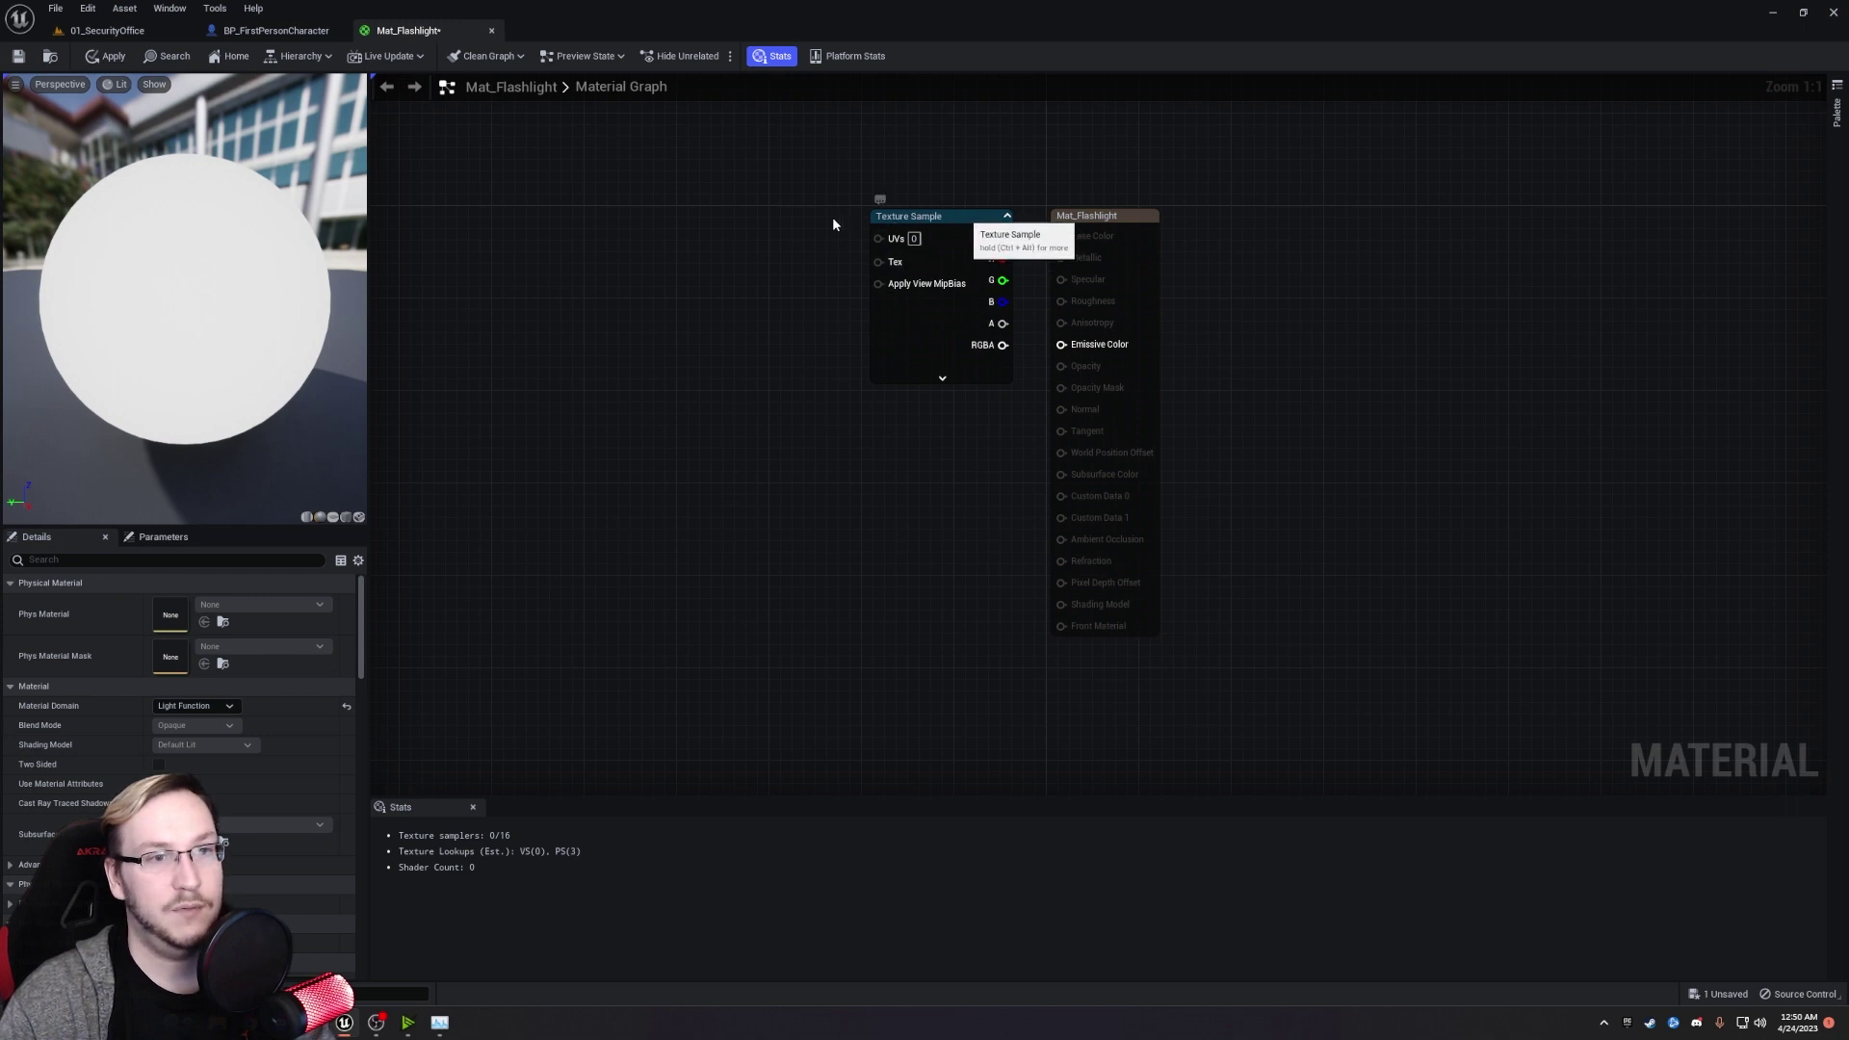
# Move the Texture Sample node away from the material node and rewire its RGB output from Base Color to Emissive Color.
pyautogui.moveTo(963, 215); pyautogui.dragTo(807, 218)
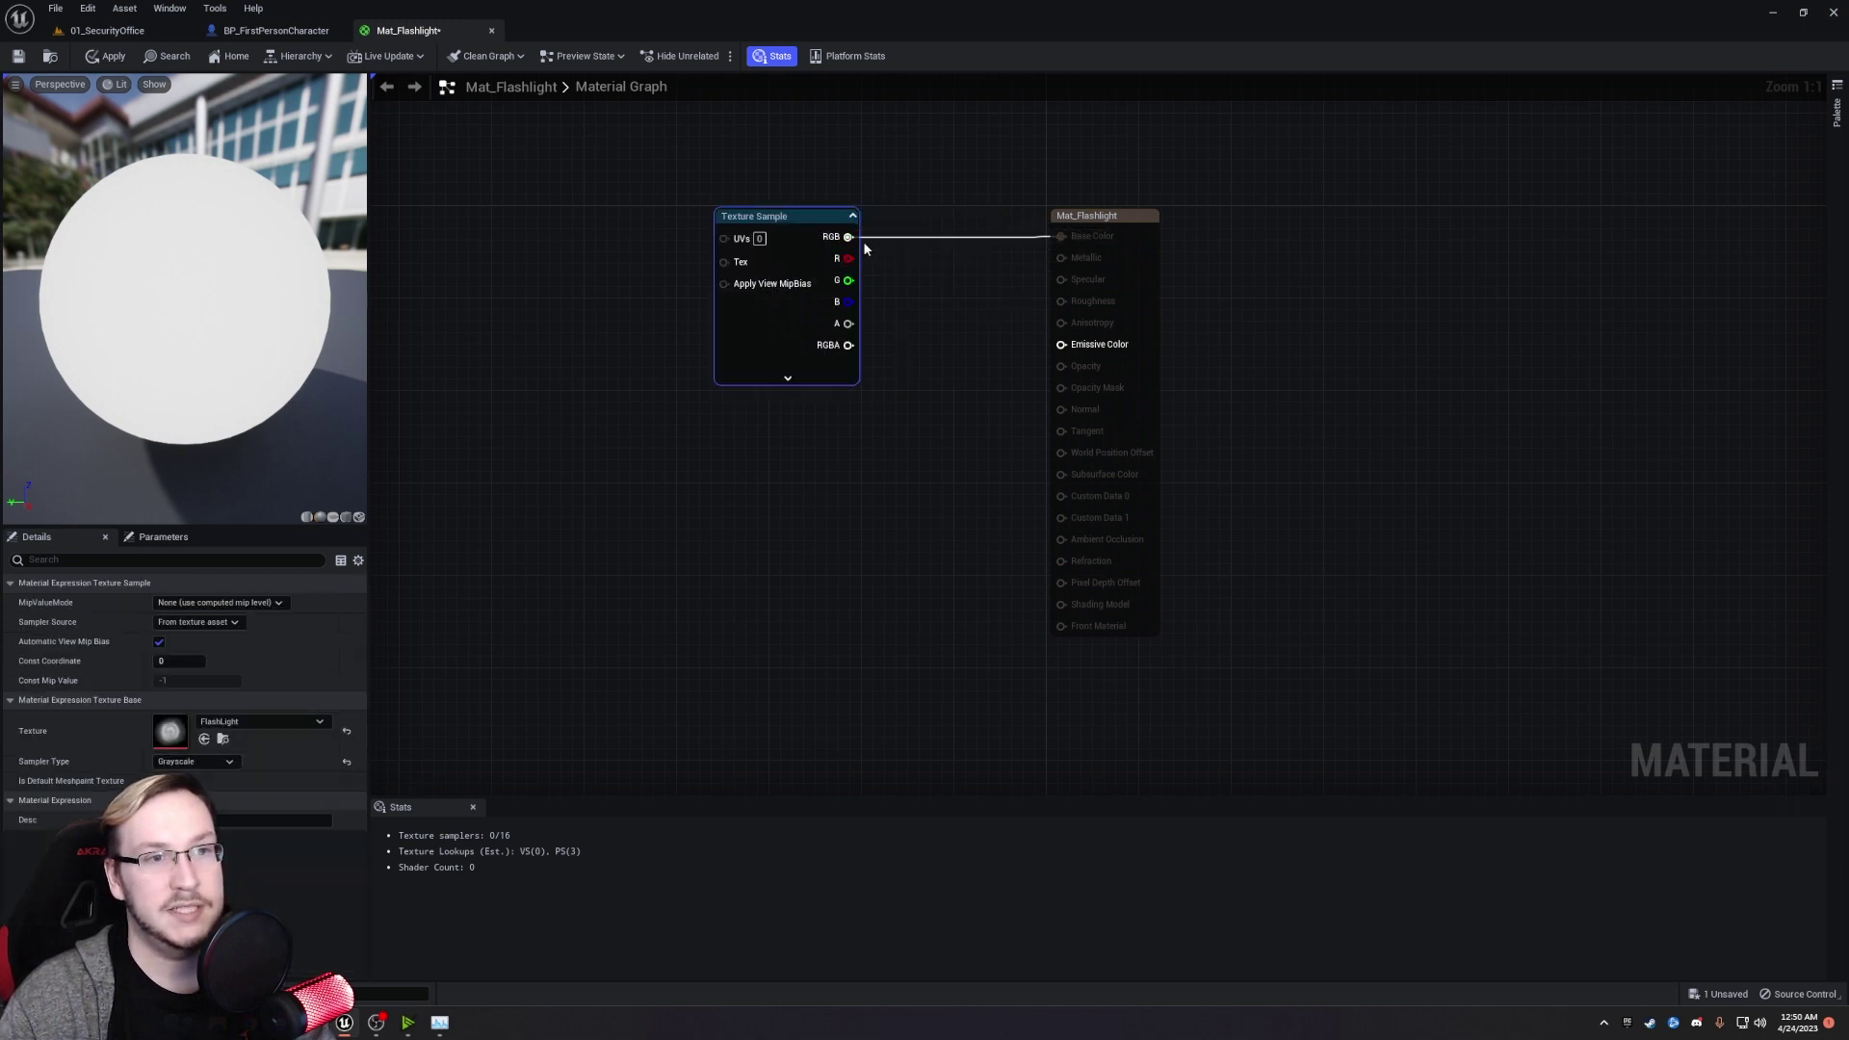
pyautogui.keyDown('alt'); pyautogui.click(847, 236); pyautogui.keyUp('alt')
pyautogui.moveTo(801, 229); pyautogui.dragTo(1063, 348)
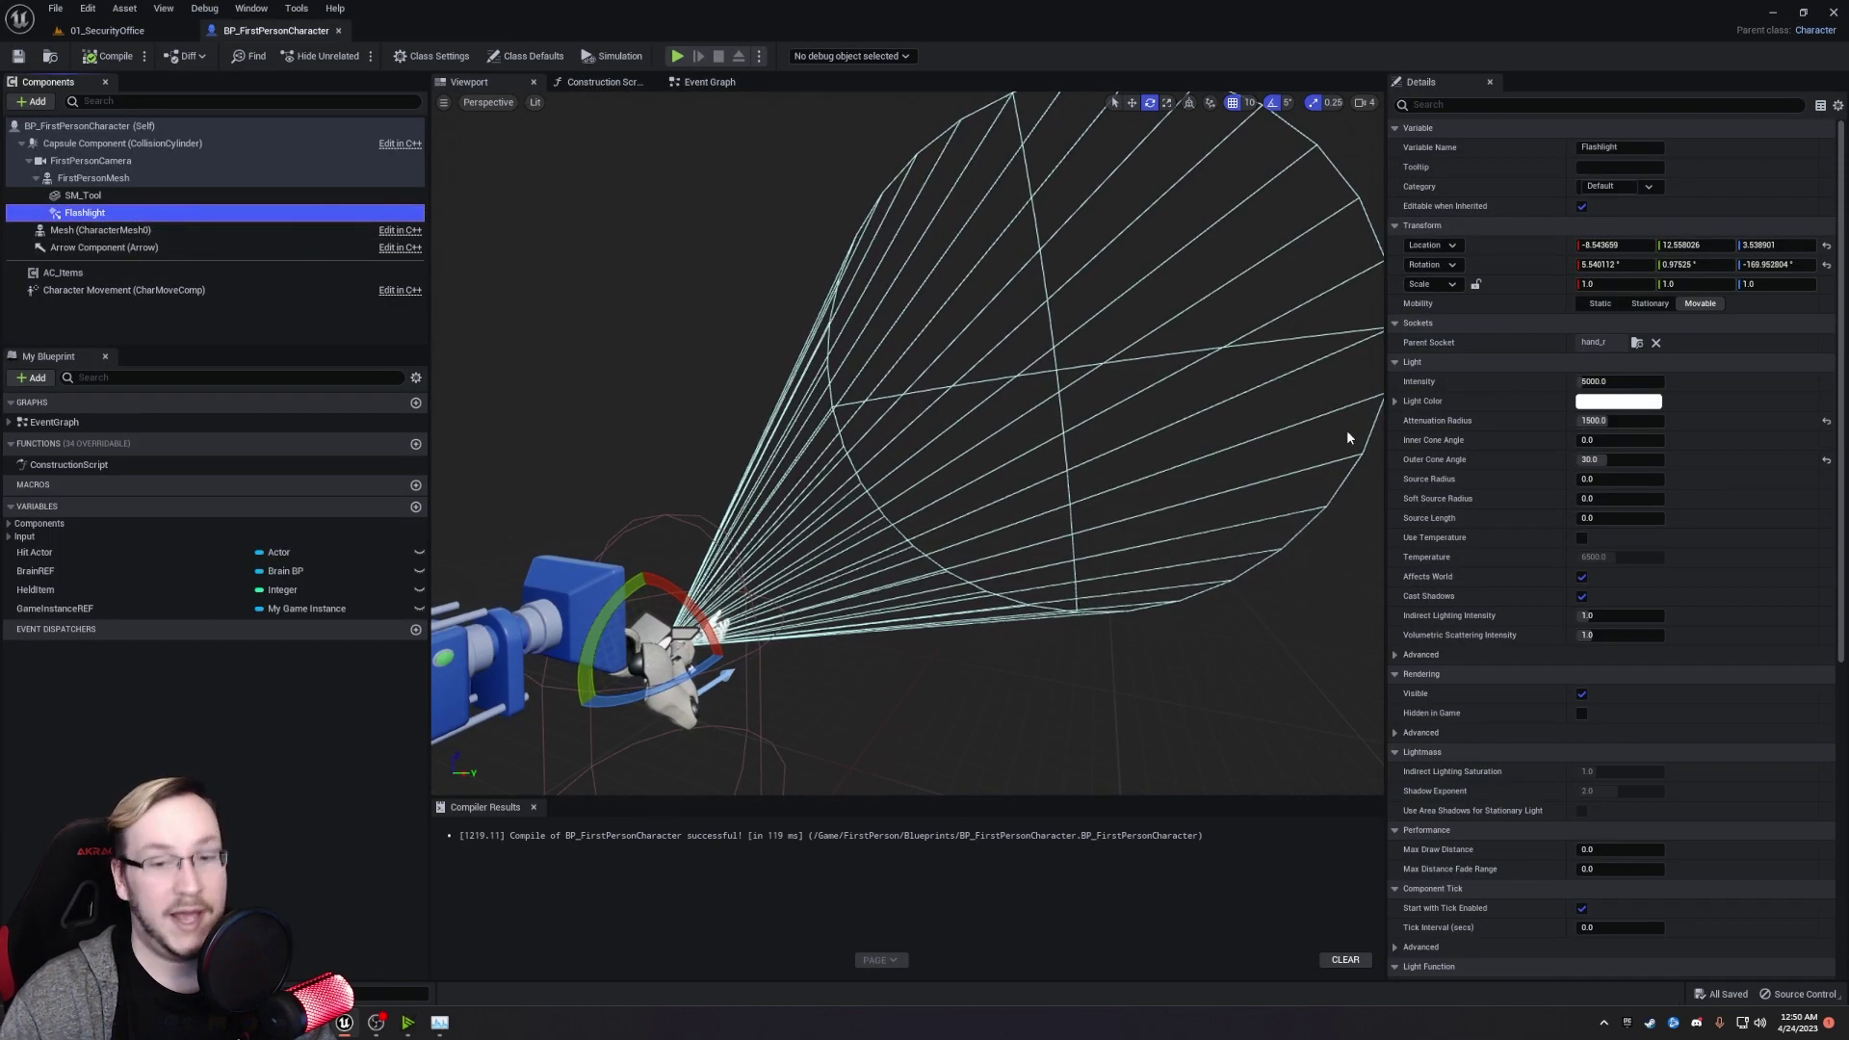
# Assign Mat_Flashlight as the light function material of the Flashlight component in BP_FirstPersonCharacter, and save the blueprint.
pyautogui.scroll(-3, 1474, 421)
pyautogui.scroll(-3, 1472, 421)
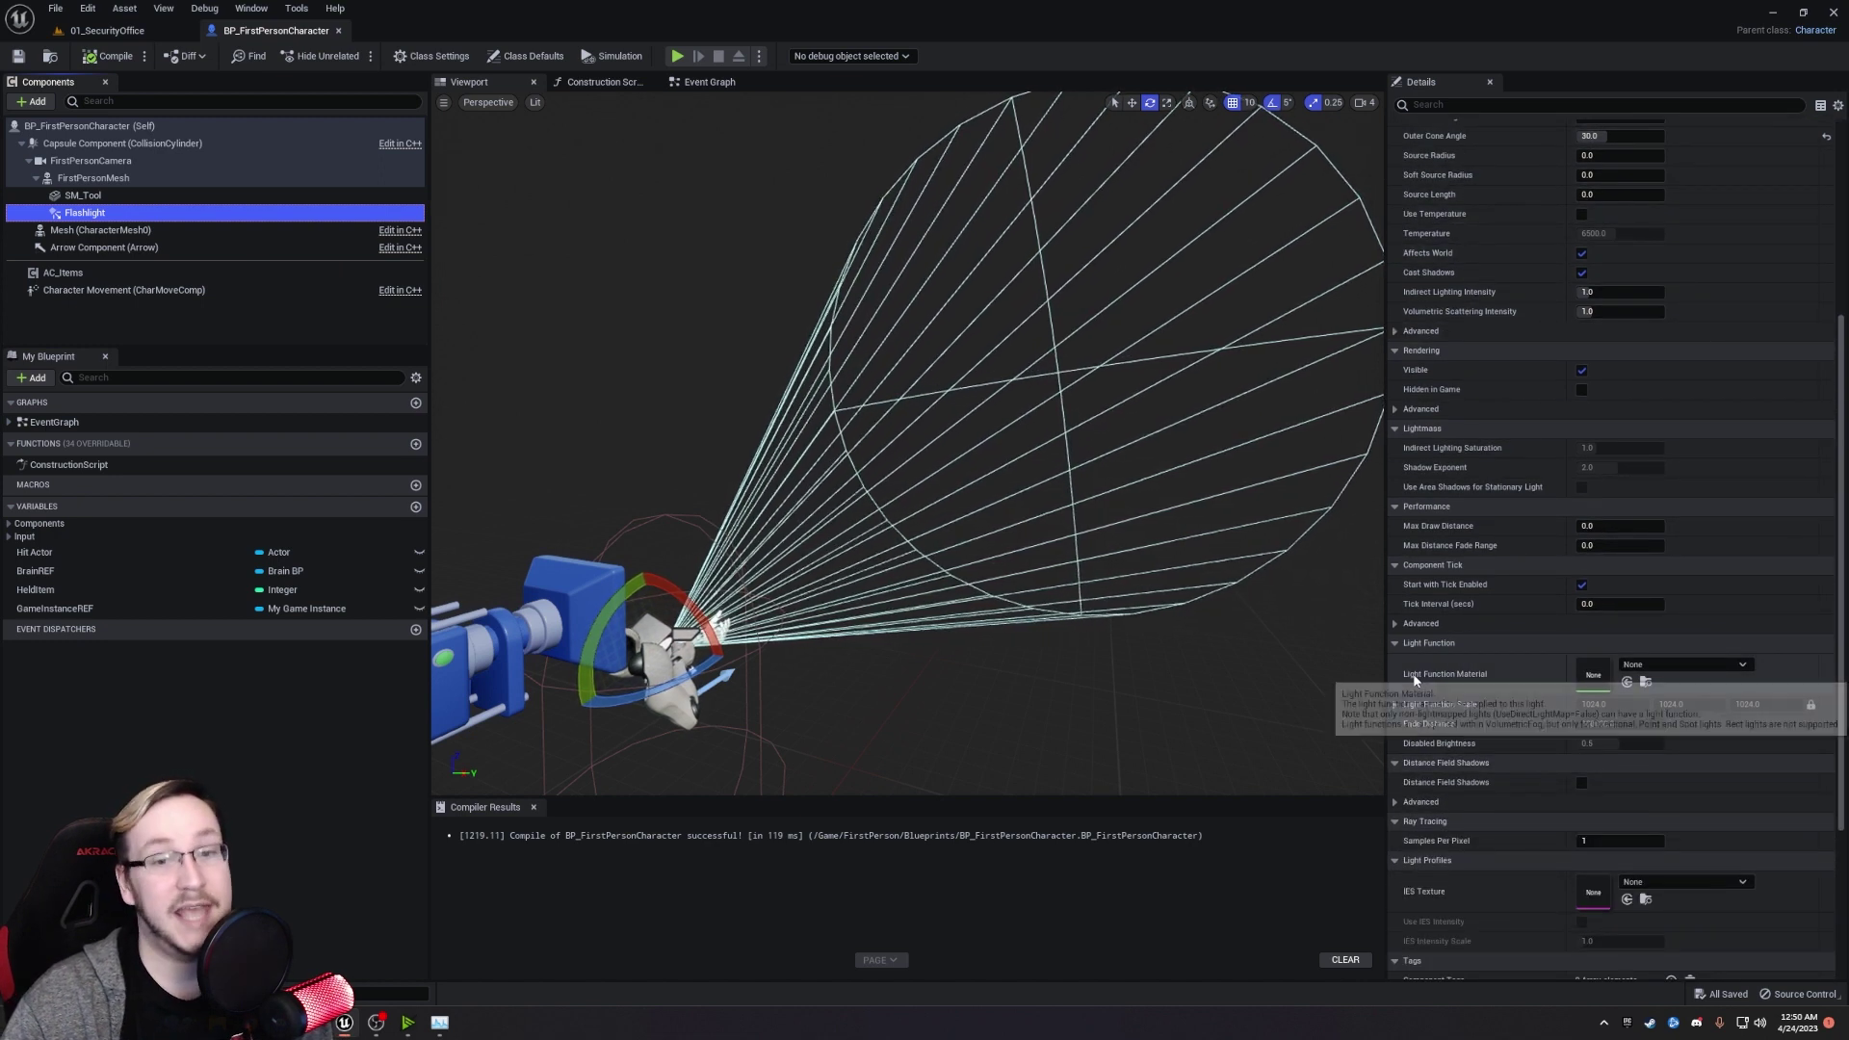
pyautogui.click(1675, 665)
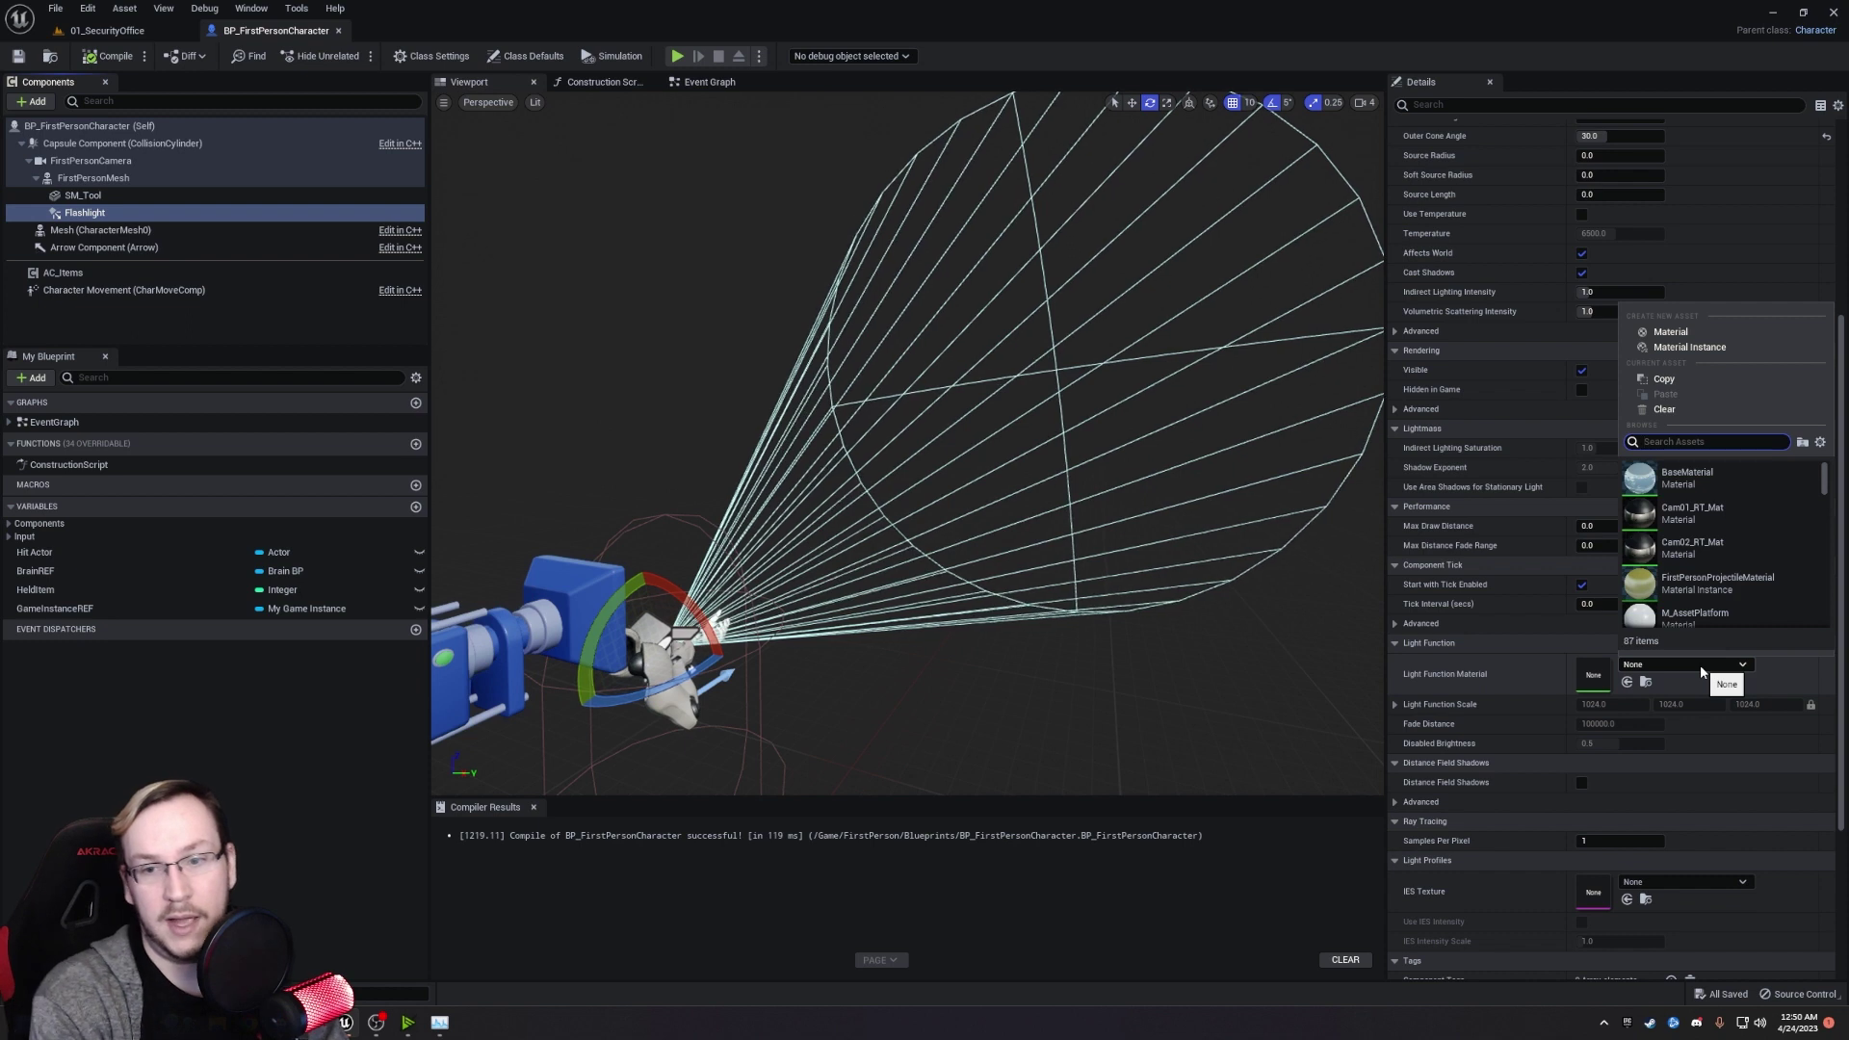
pyautogui.write('mat_flash')
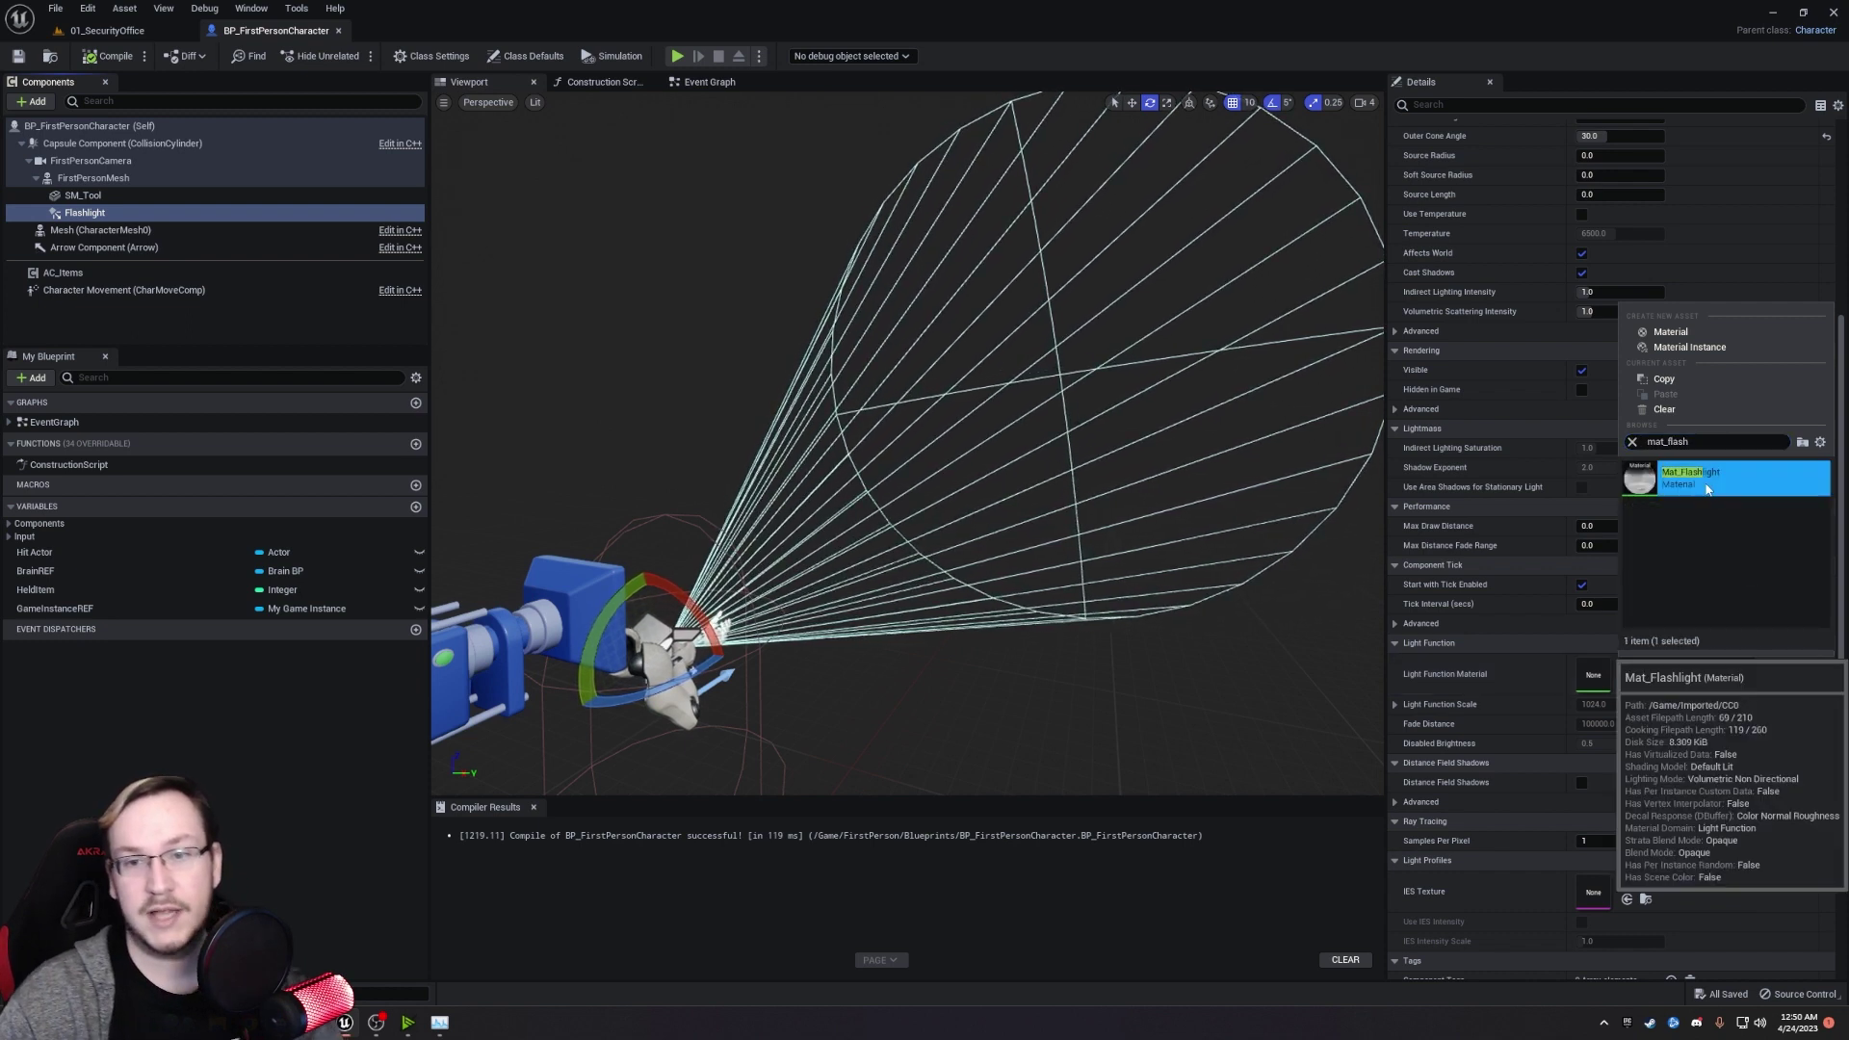
pyautogui.click(1690, 476)
pyautogui.click(18, 58)
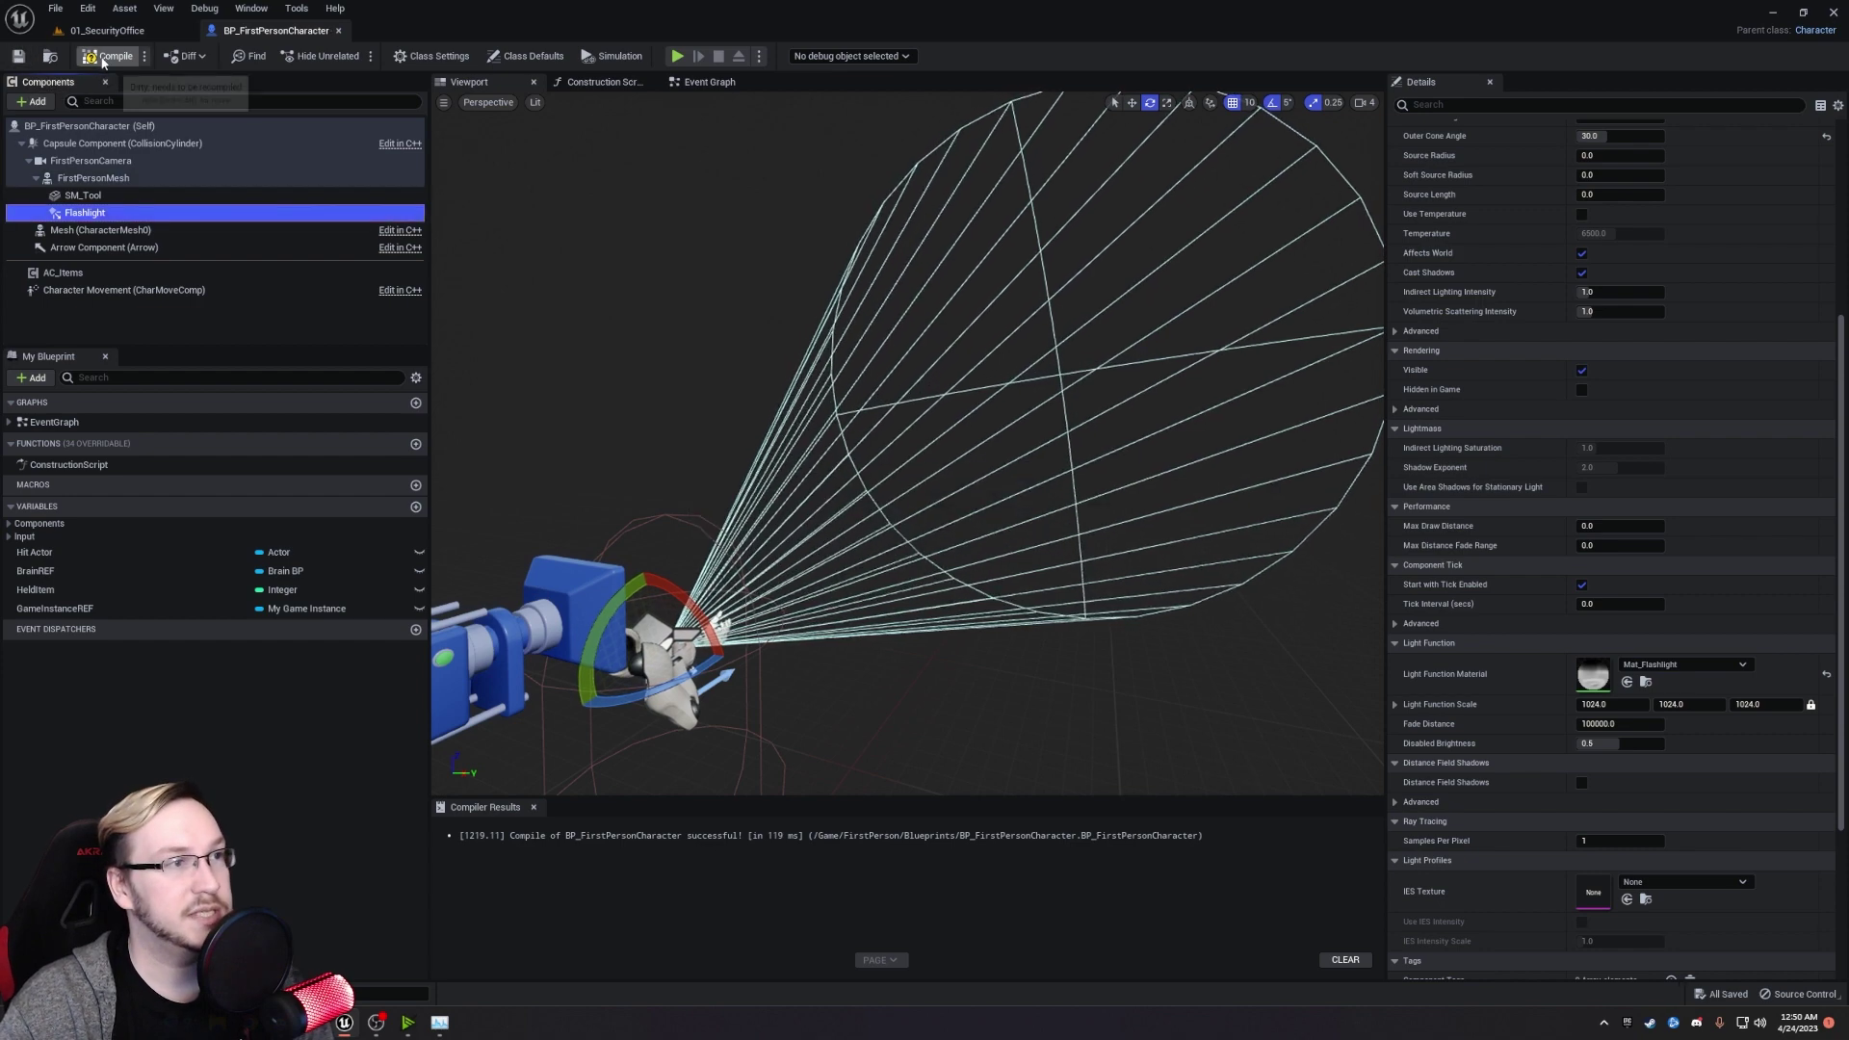
# Play-test the textured flashlight beam on the walls and corners of the 01_SecurityOffice level, and stop the session.
pyautogui.click(144, 31)
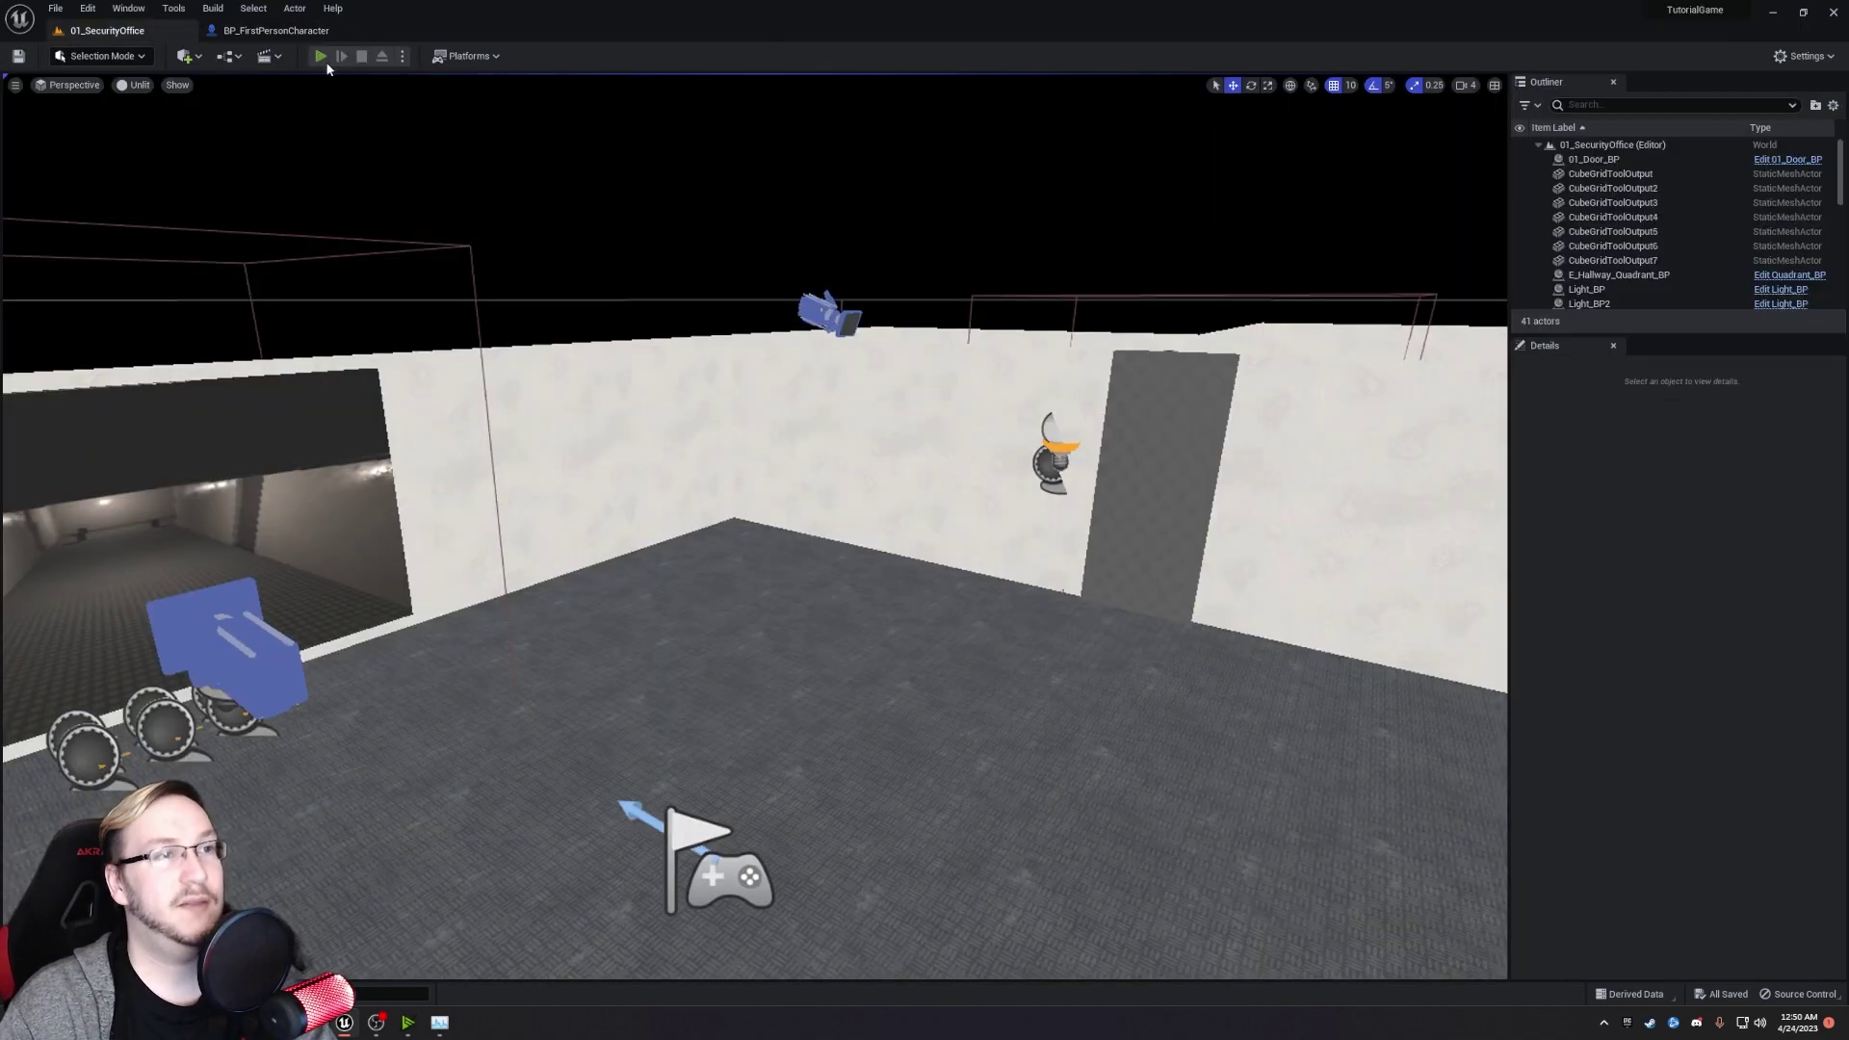
pyautogui.click(321, 56)
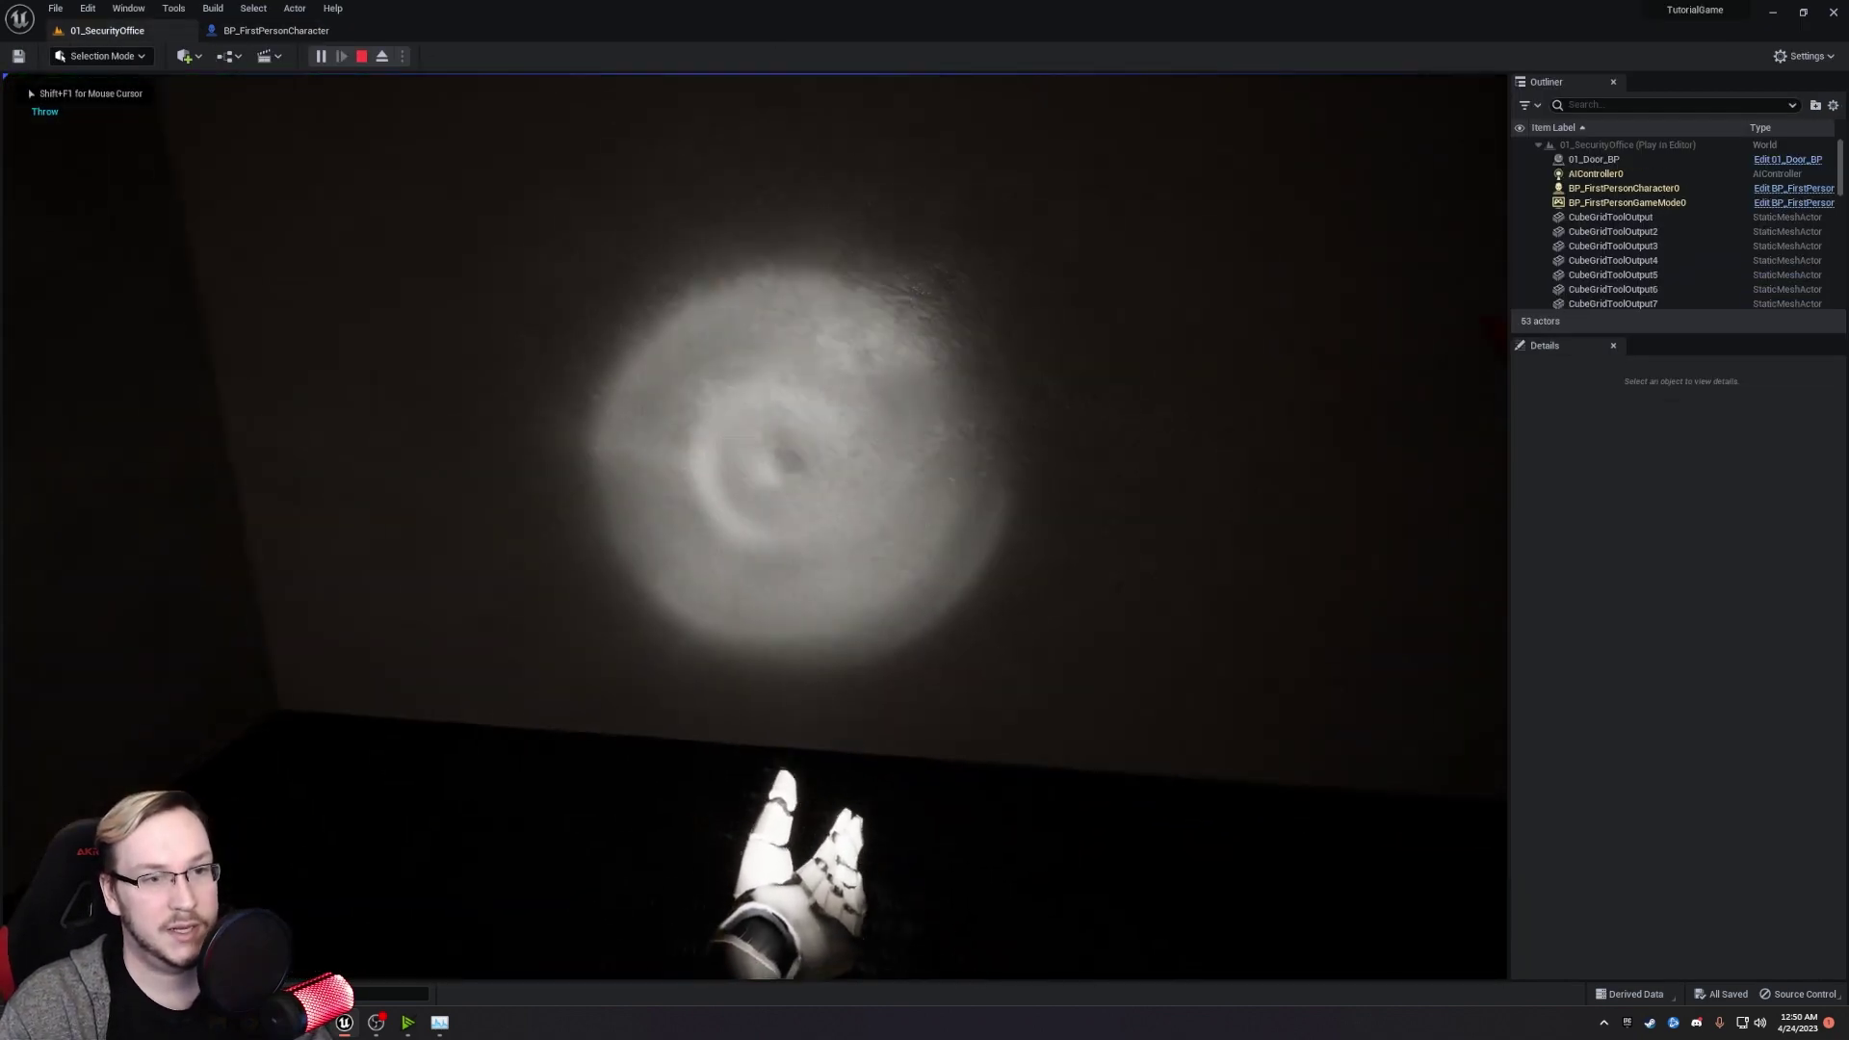
pyautogui.press('w')
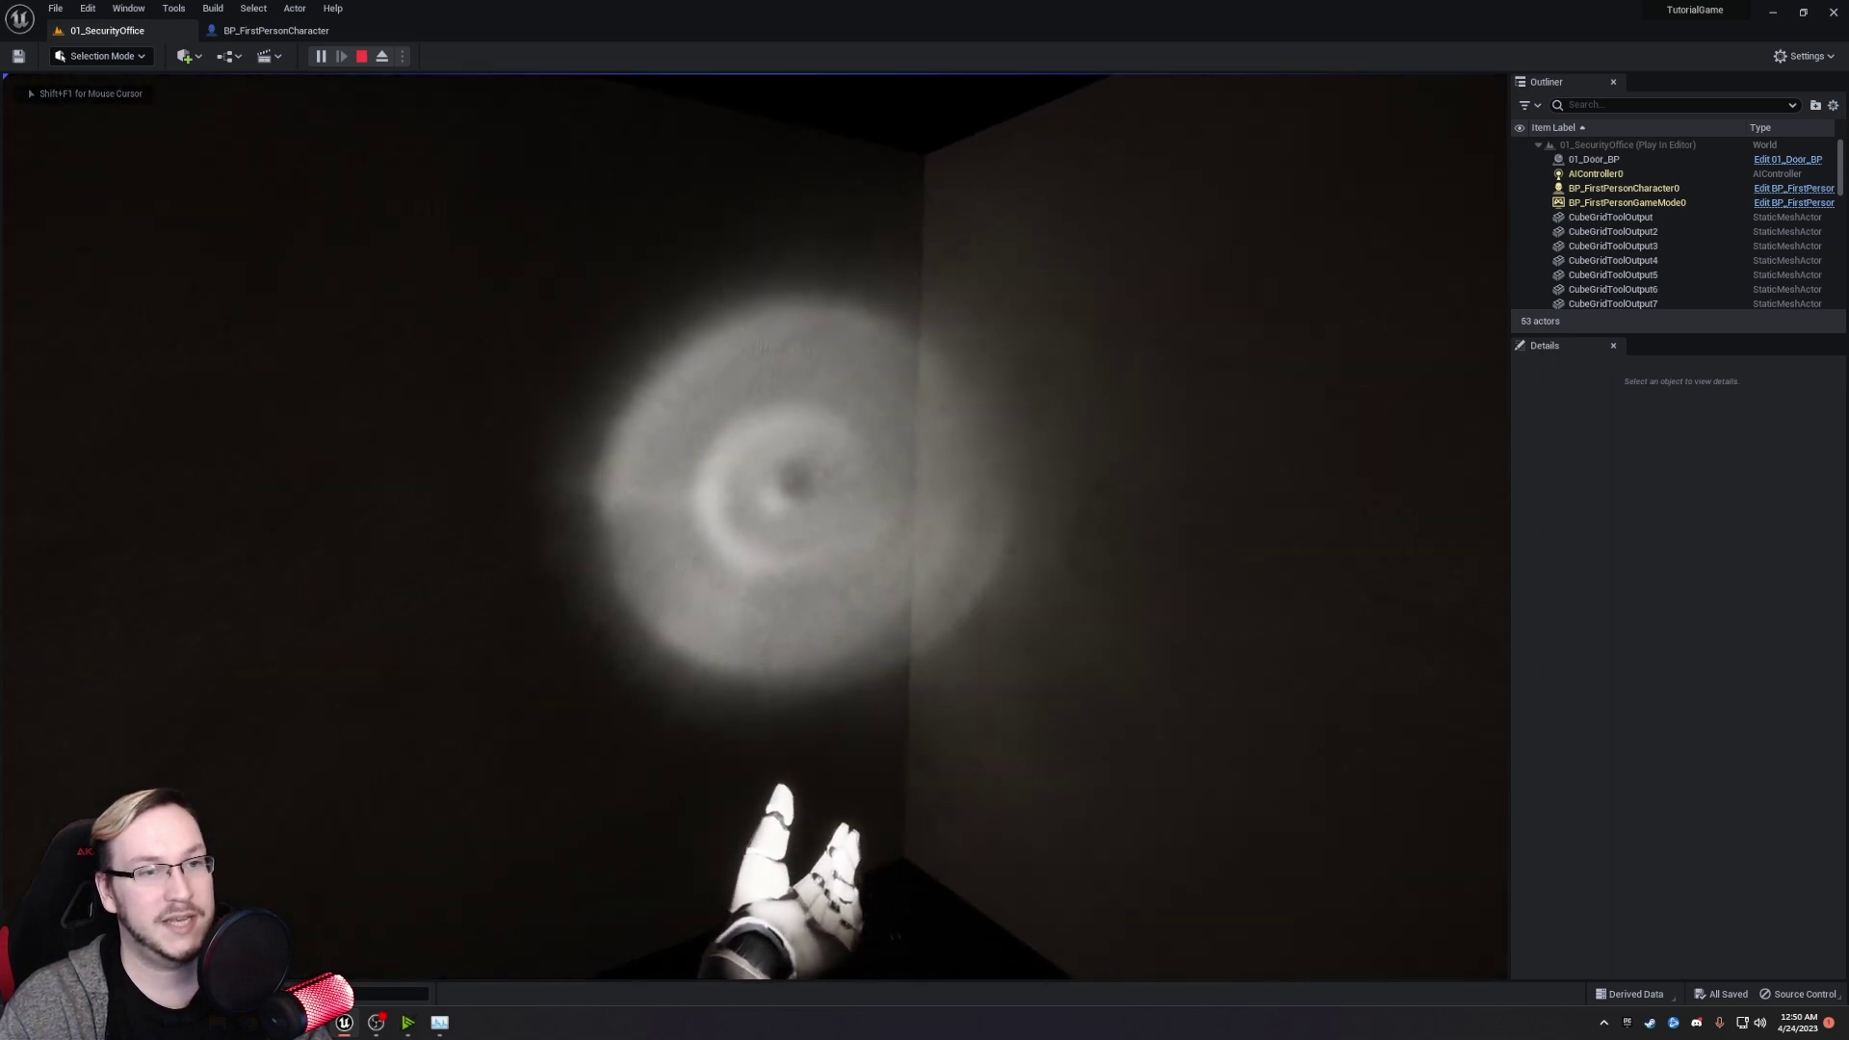
pyautogui.press('g')
pyautogui.press('s')
pyautogui.press('w')
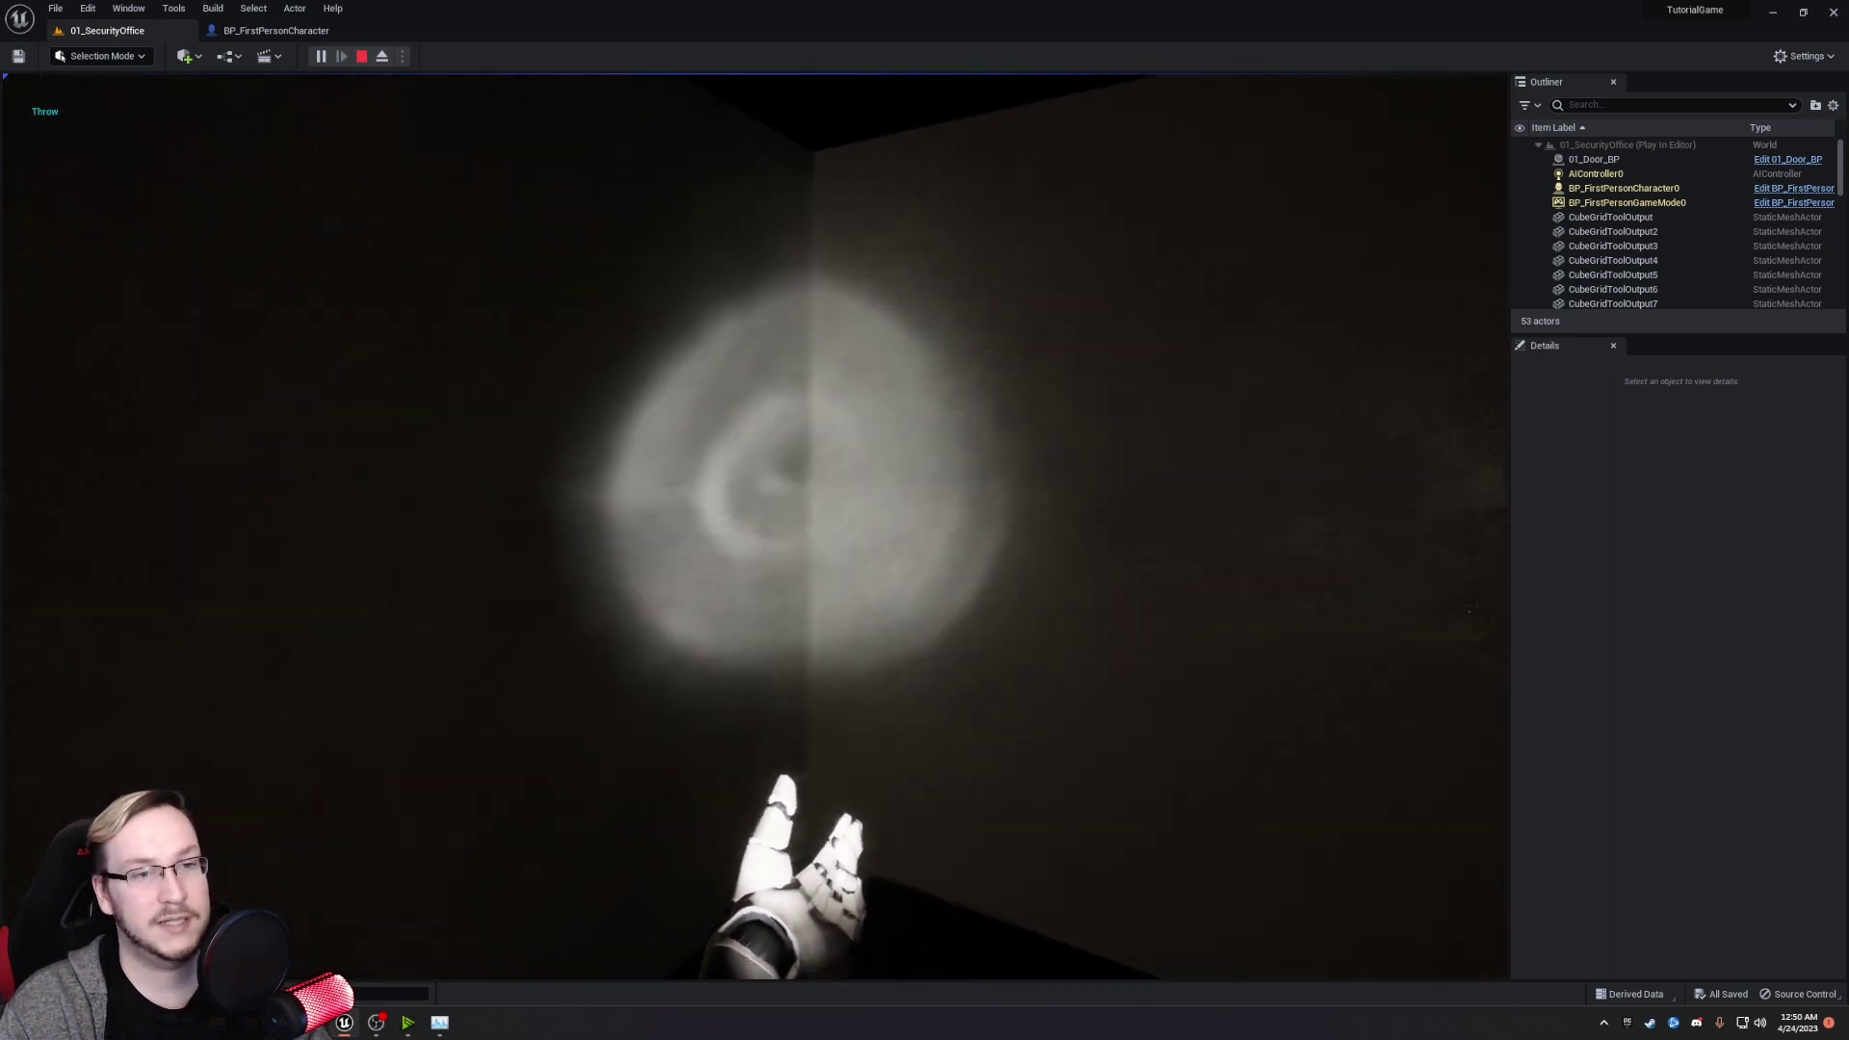
pyautogui.press('s')
pyautogui.press('f')
pyautogui.press('w')
pyautogui.press('s')
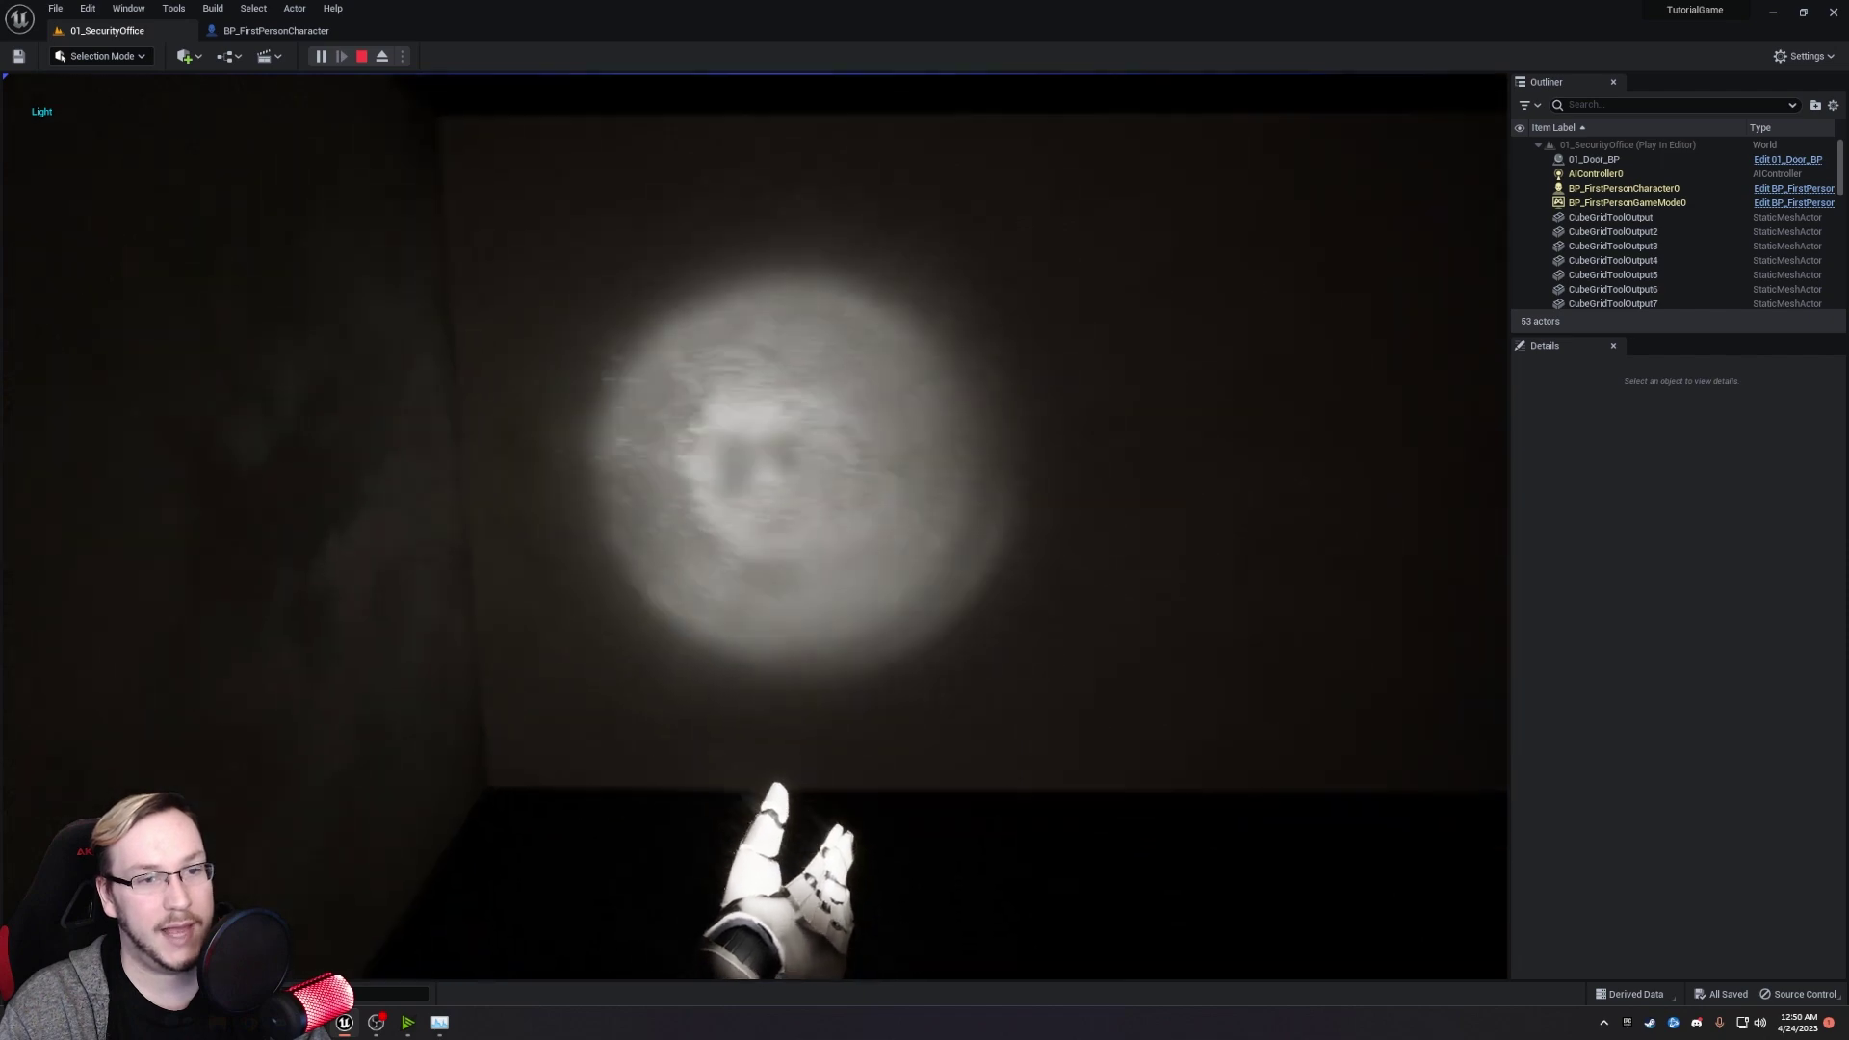
pyautogui.press('s')
pyautogui.press('w')
pyautogui.press('g')
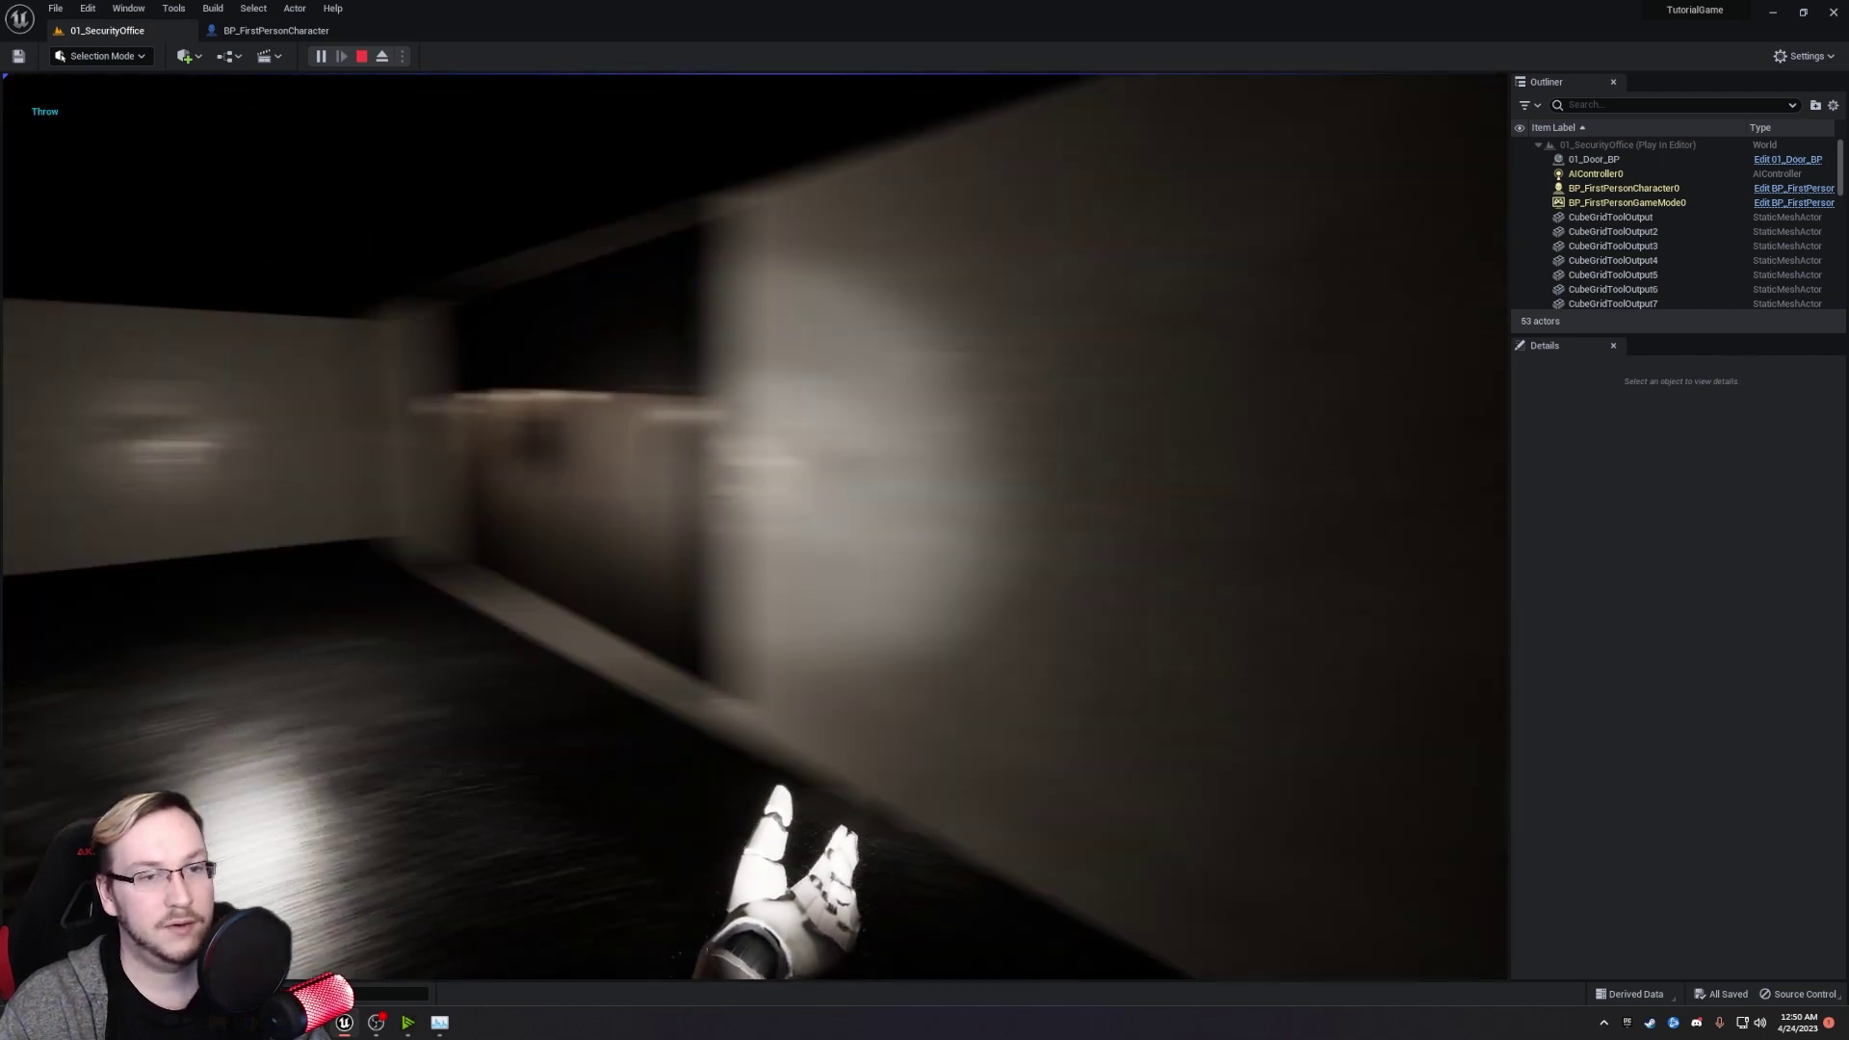
pyautogui.press('w')
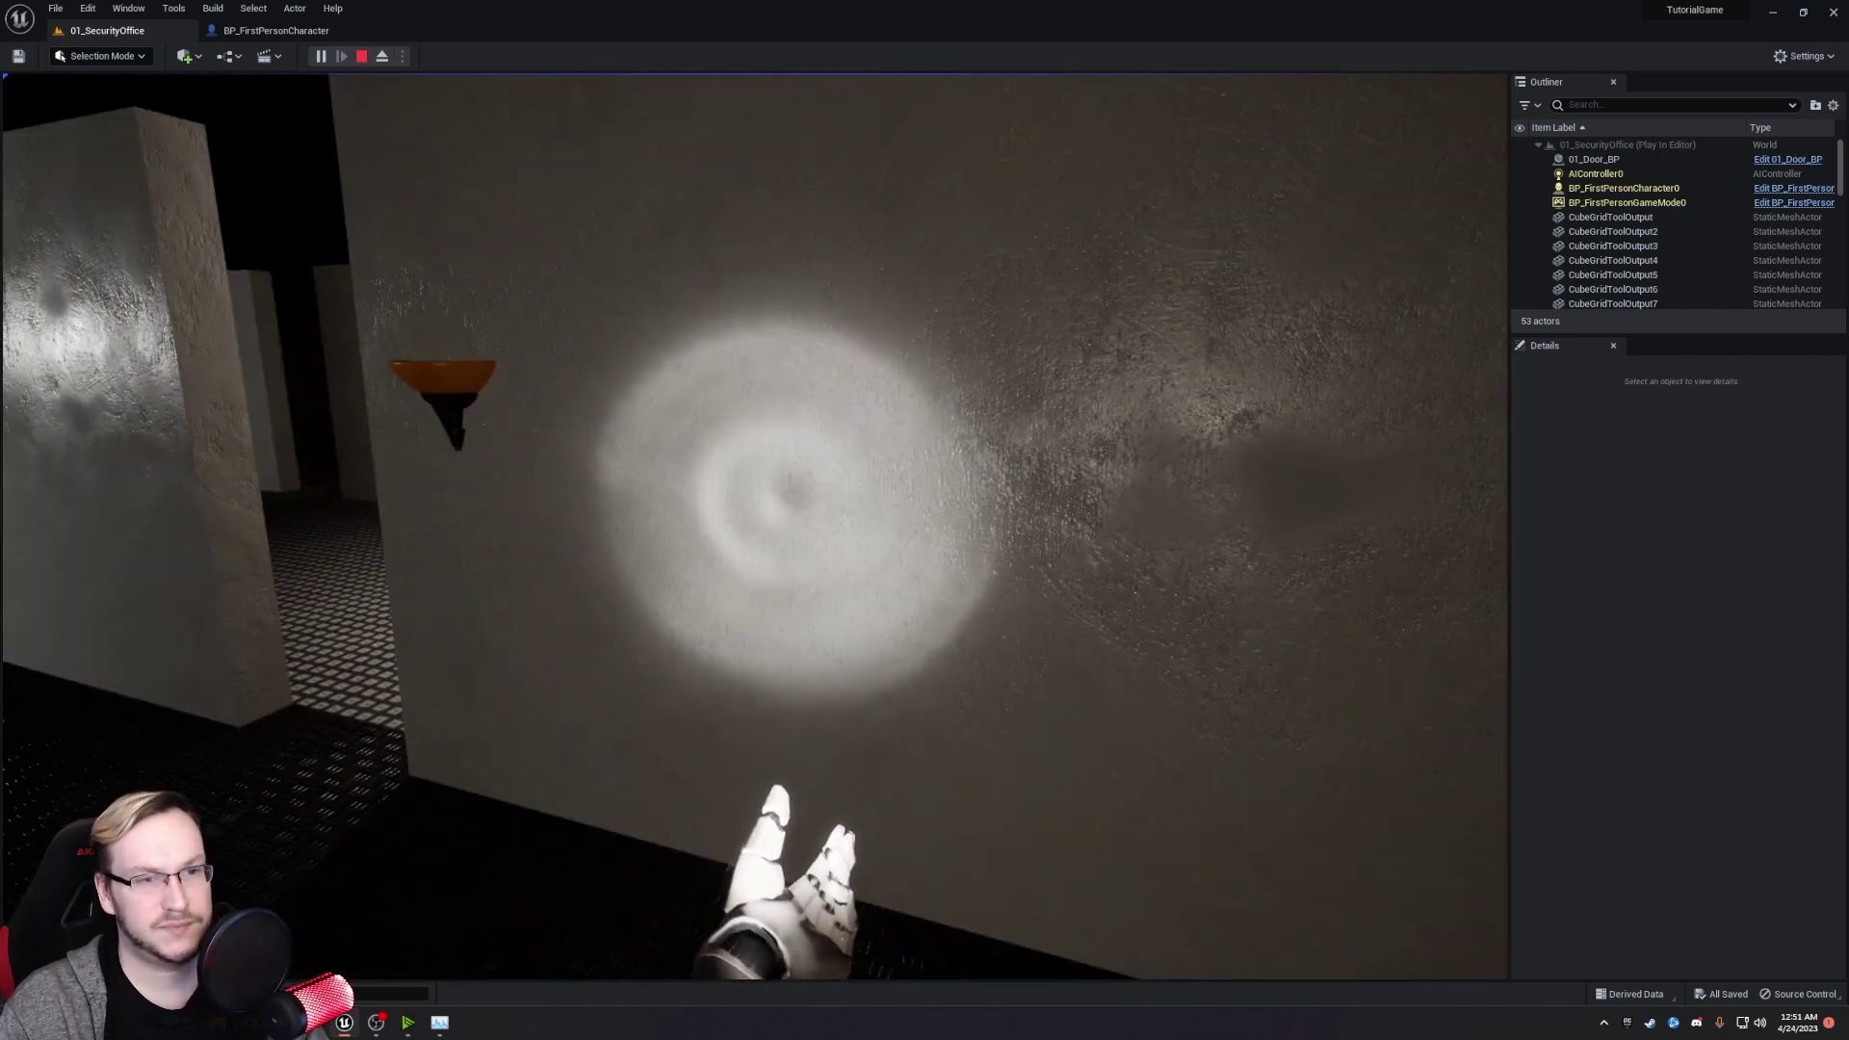
pyautogui.press('s')
pyautogui.press('a')
pyautogui.press('w')
pyautogui.press('f')
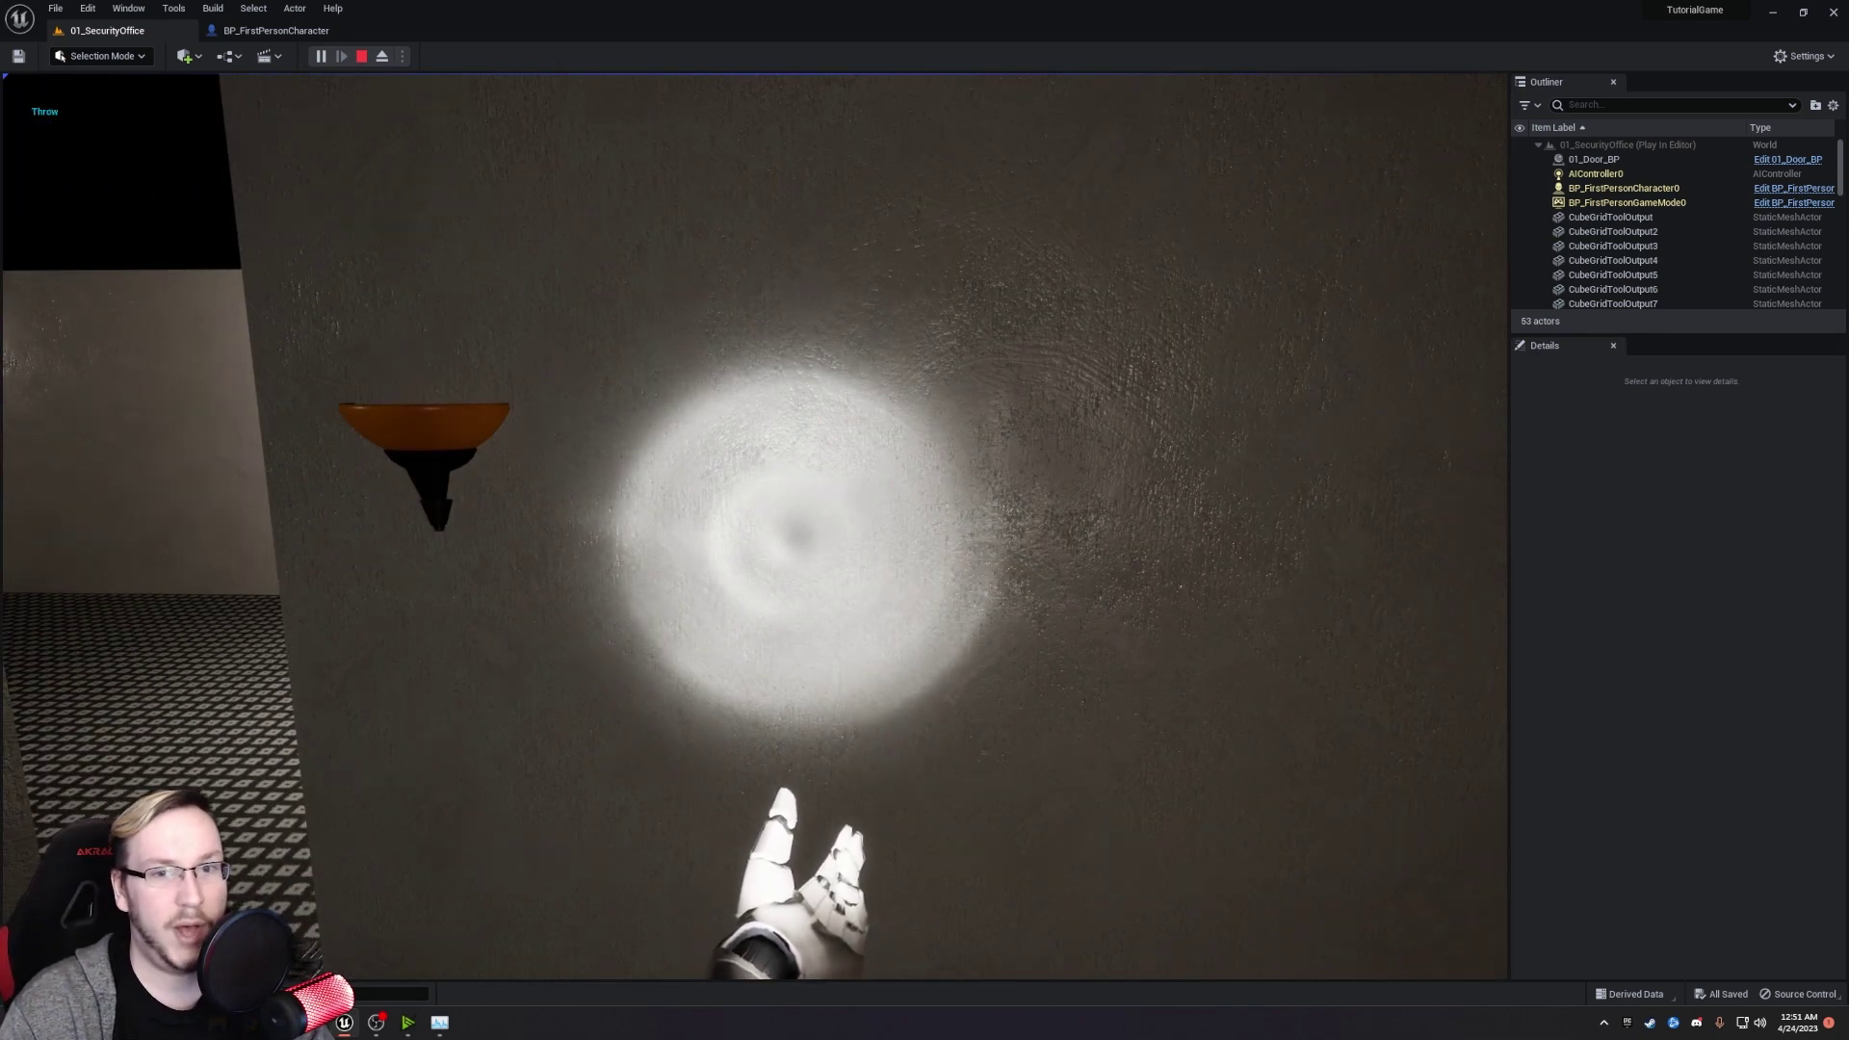
pyautogui.press('Escape')
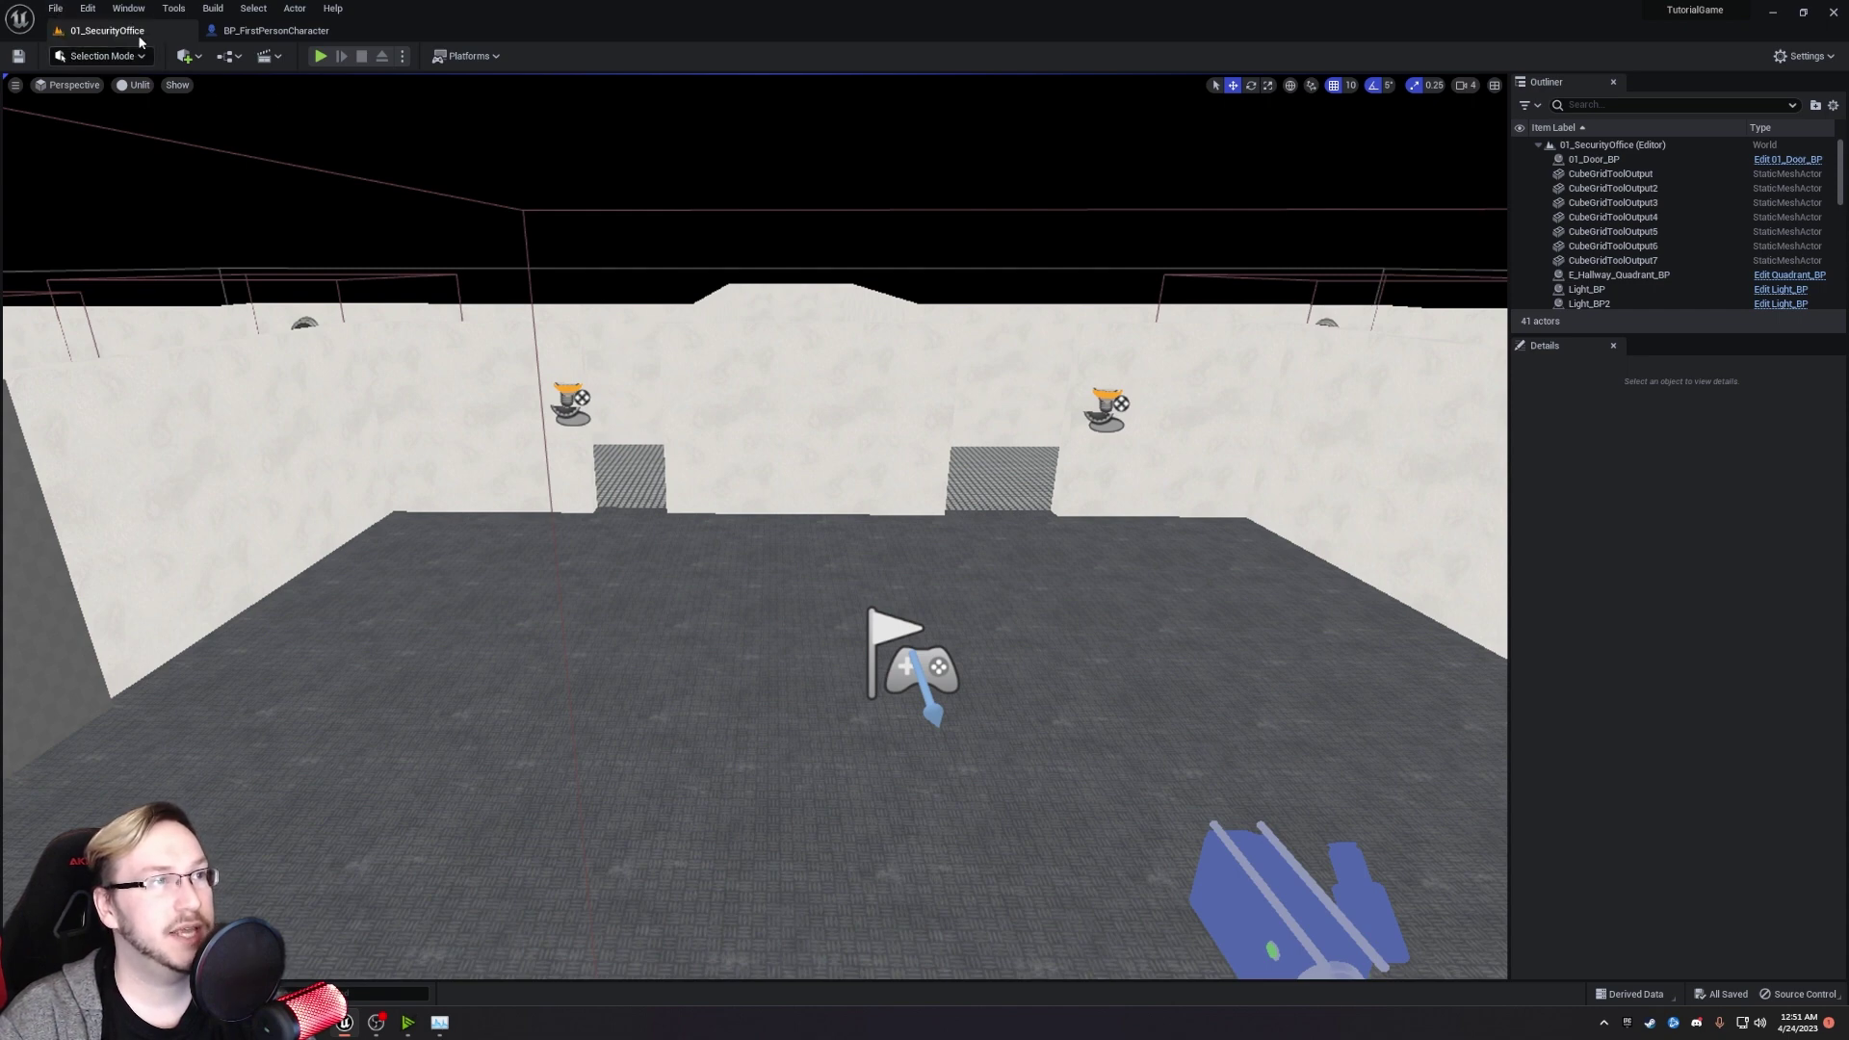
# Open the engine's Input settings in the Project Settings.
pyautogui.click(87, 9)
pyautogui.click(188, 218)
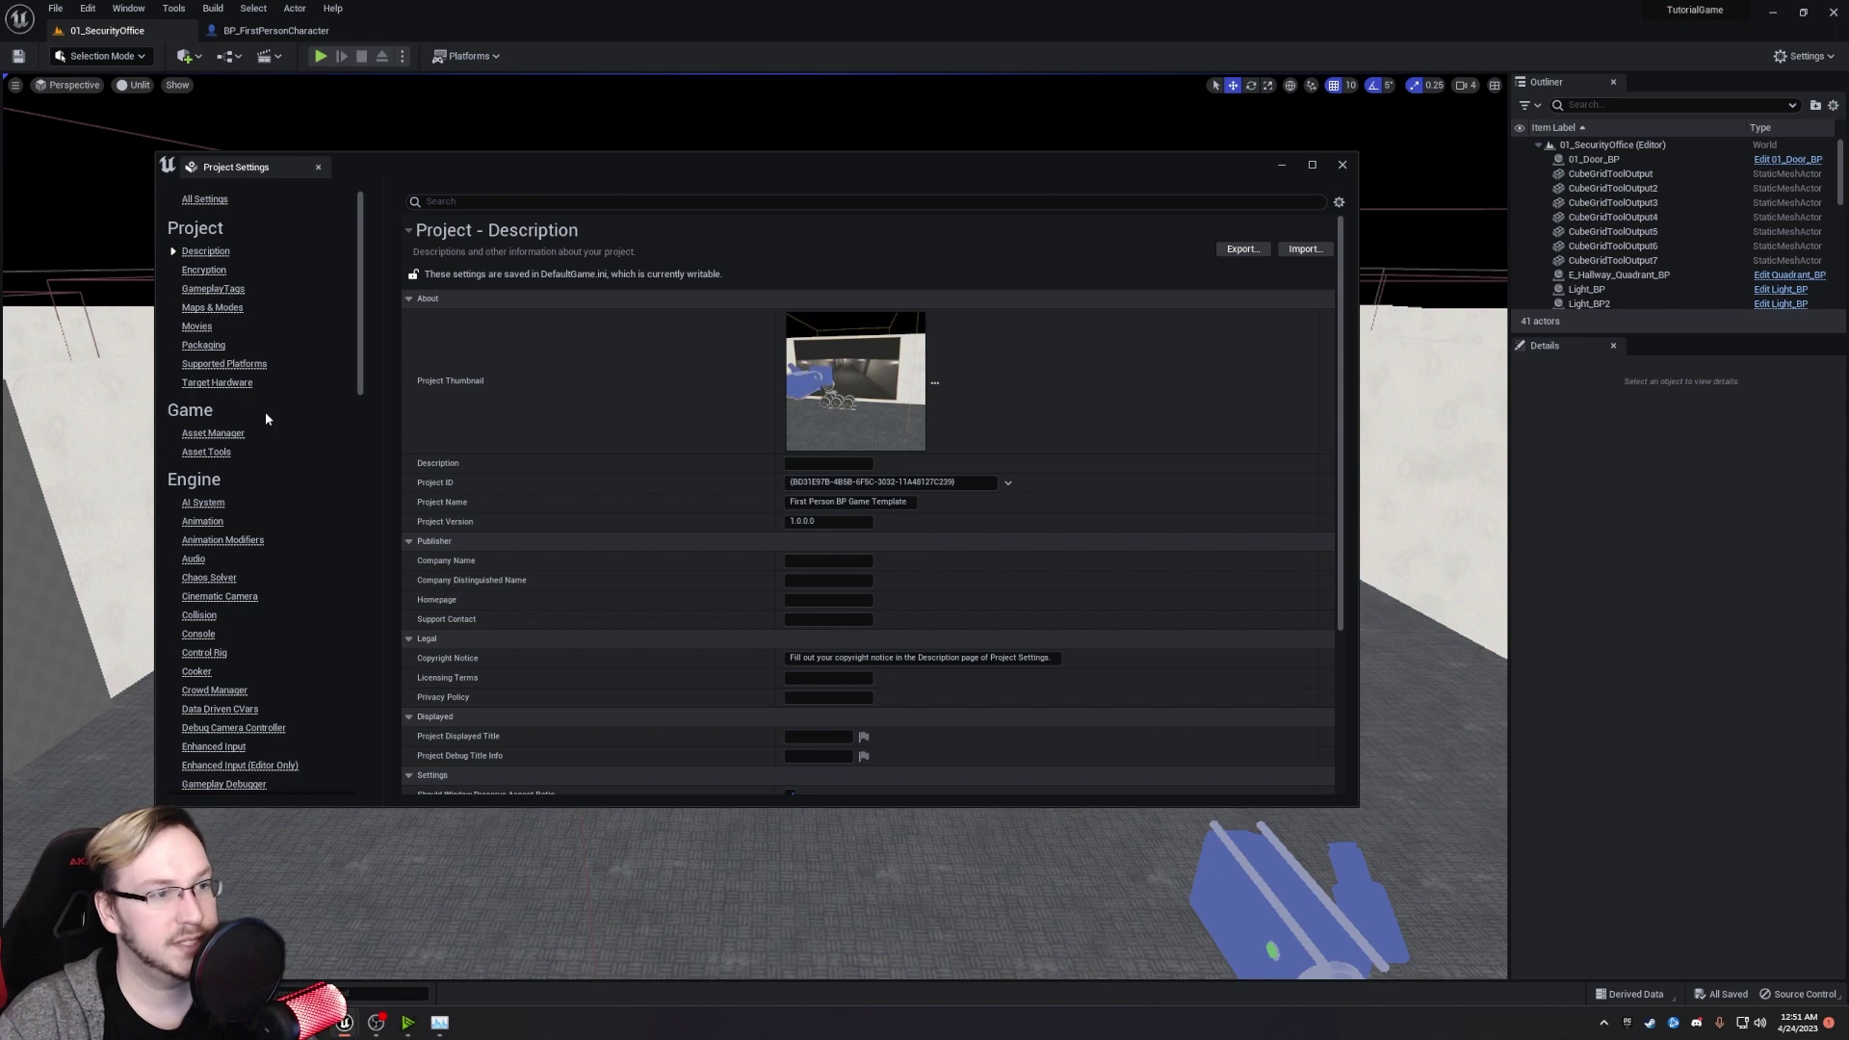
pyautogui.scroll(-2, 268, 424)
pyautogui.scroll(-3, 269, 433)
pyautogui.click(192, 536)
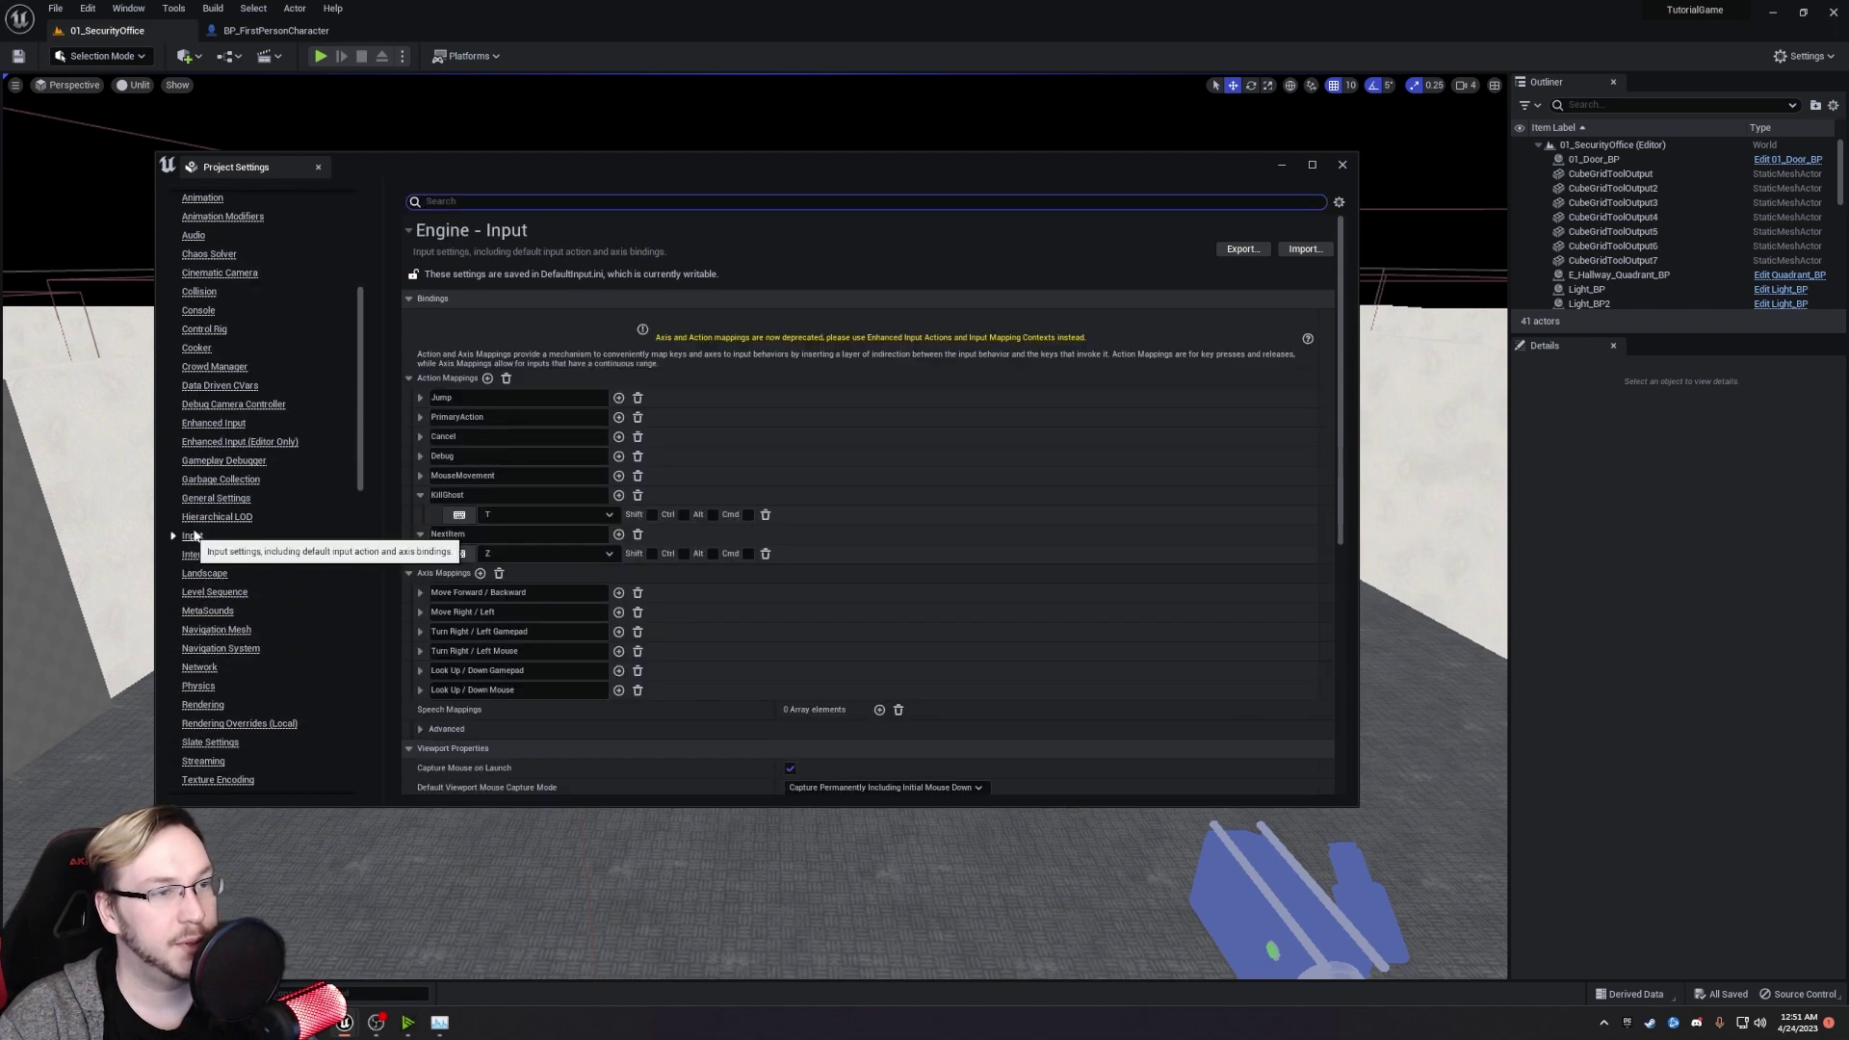
# Collapse the KillGhost and NextItem mappings and add a new action mapping.
pyautogui.click(419, 495)
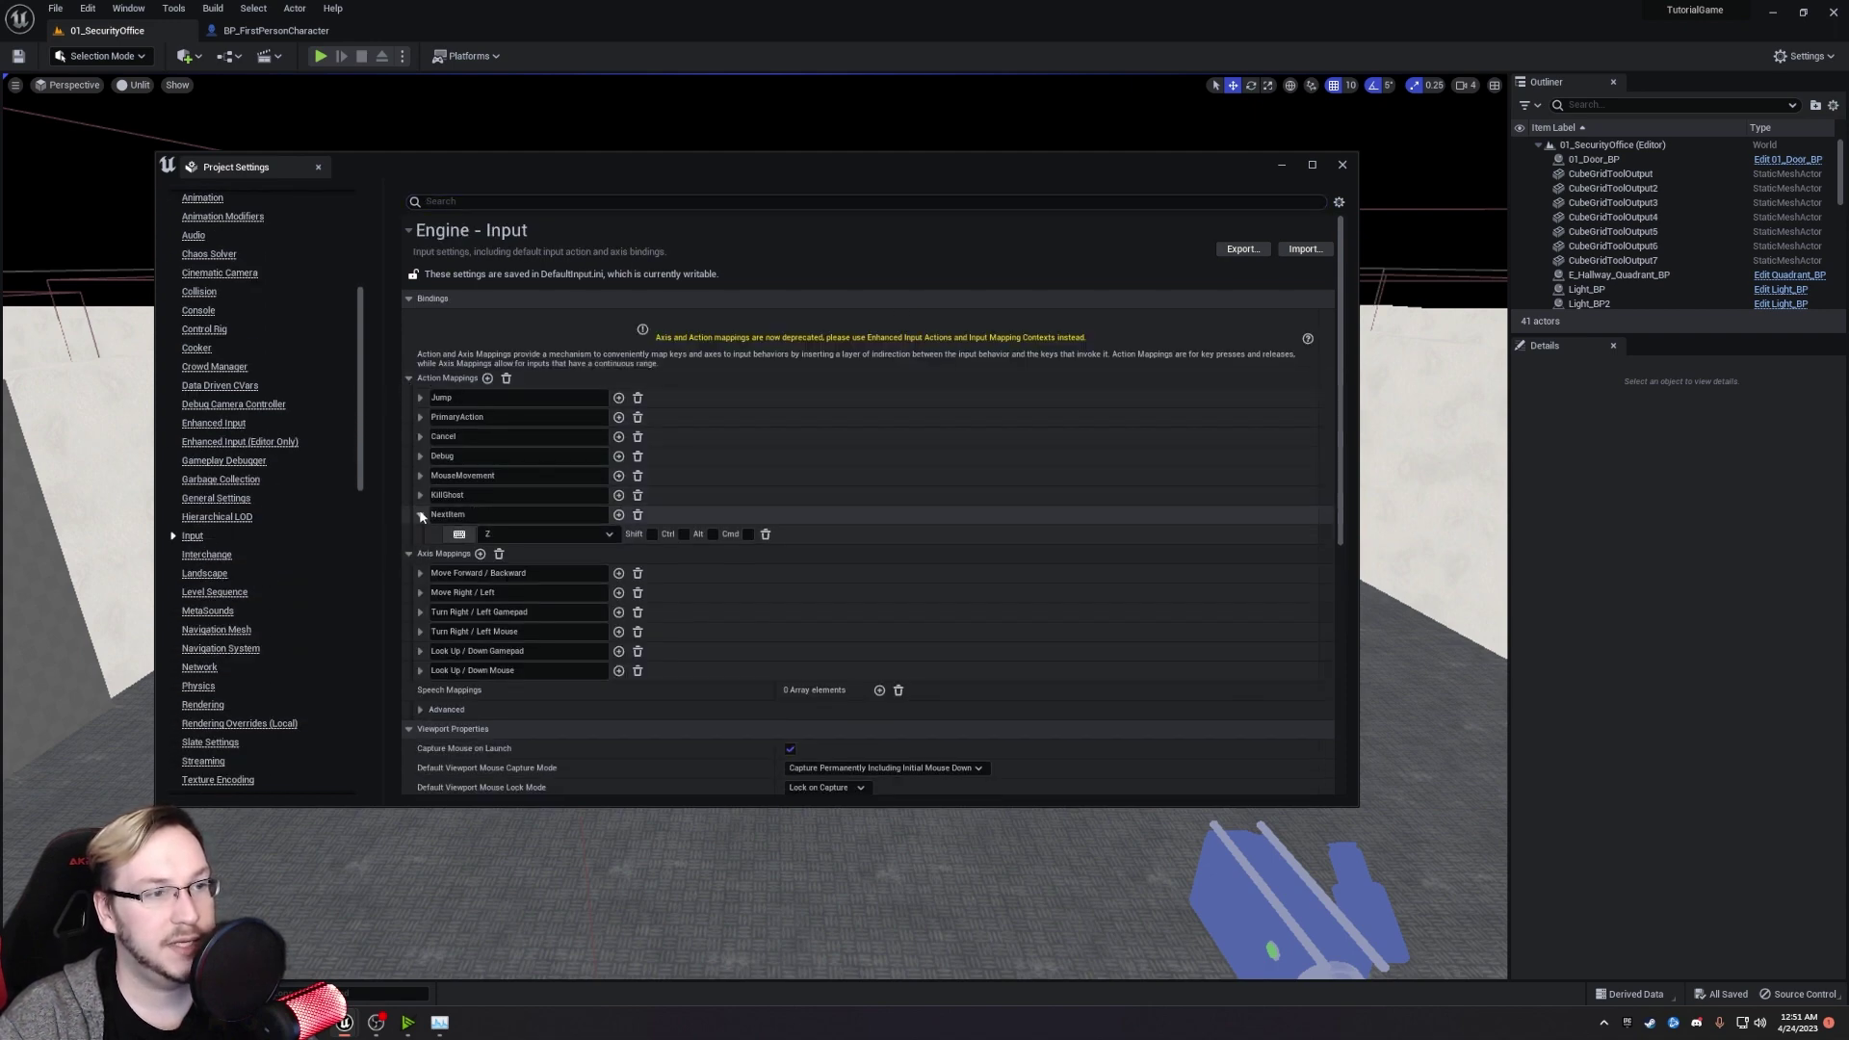
pyautogui.click(420, 515)
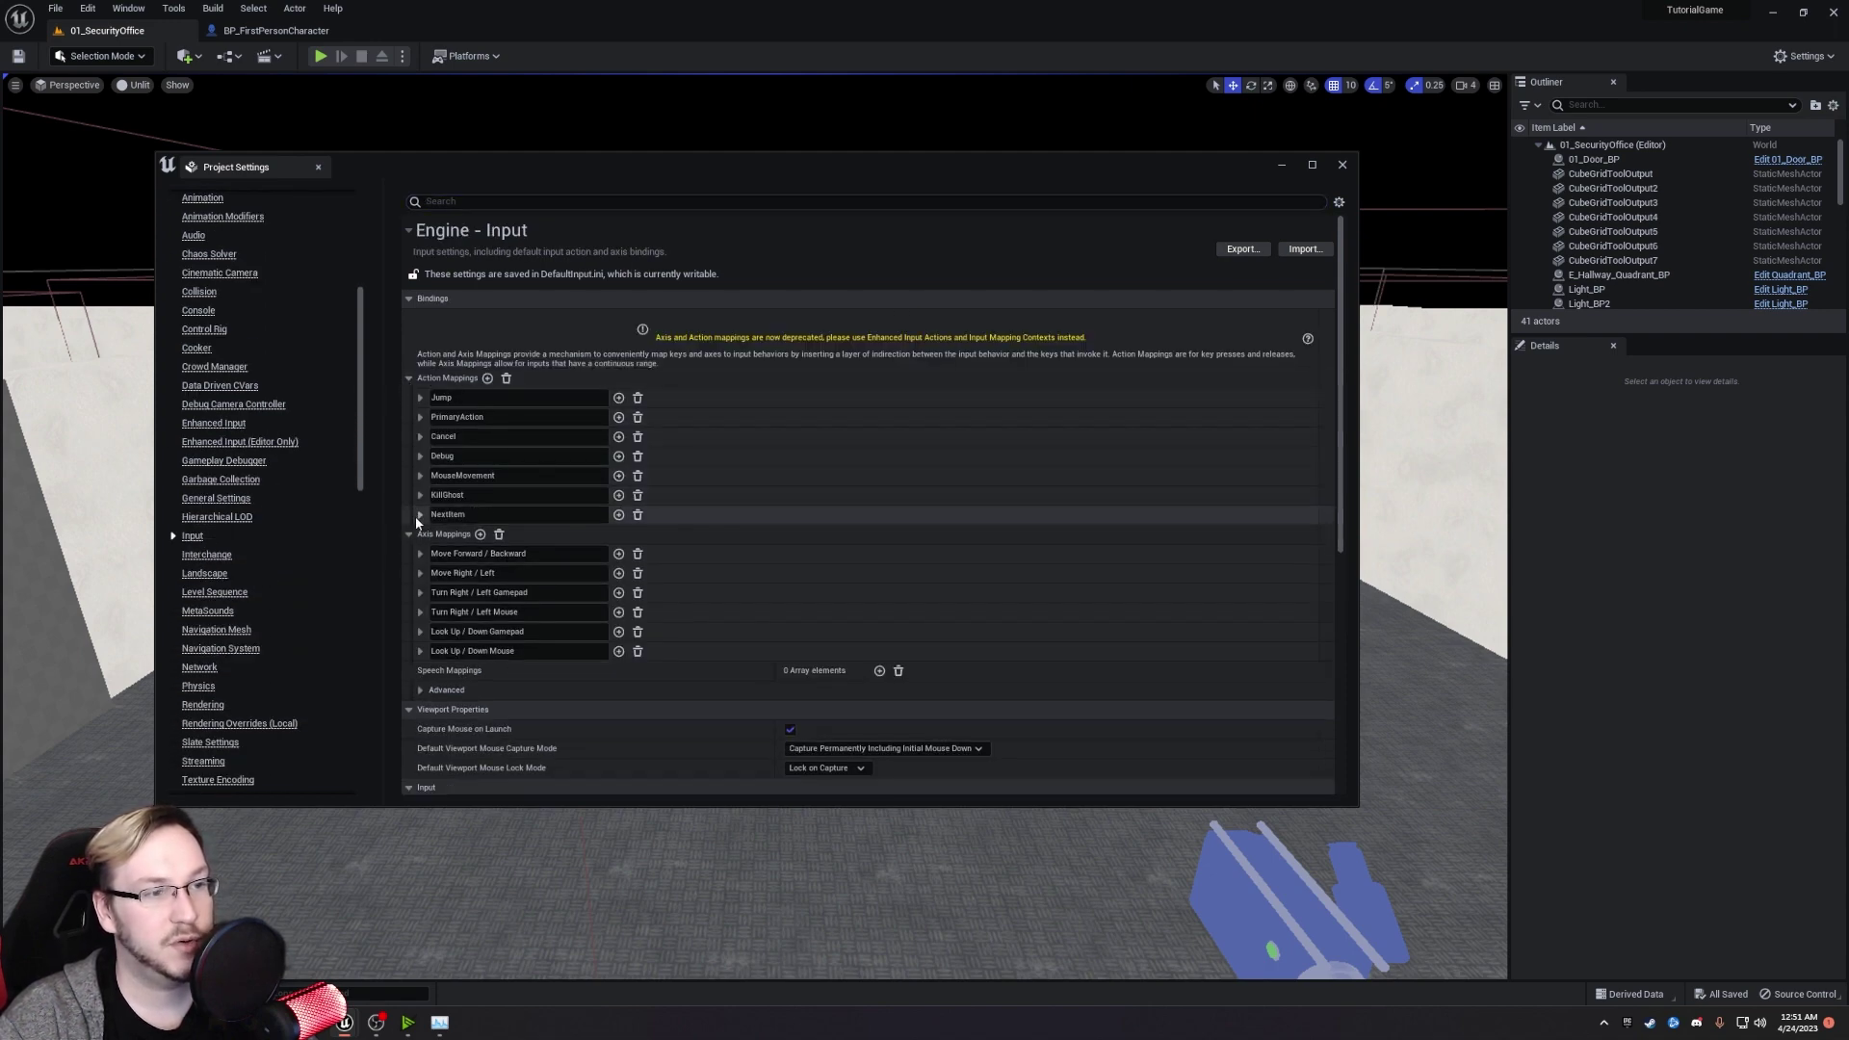
pyautogui.click(488, 378)
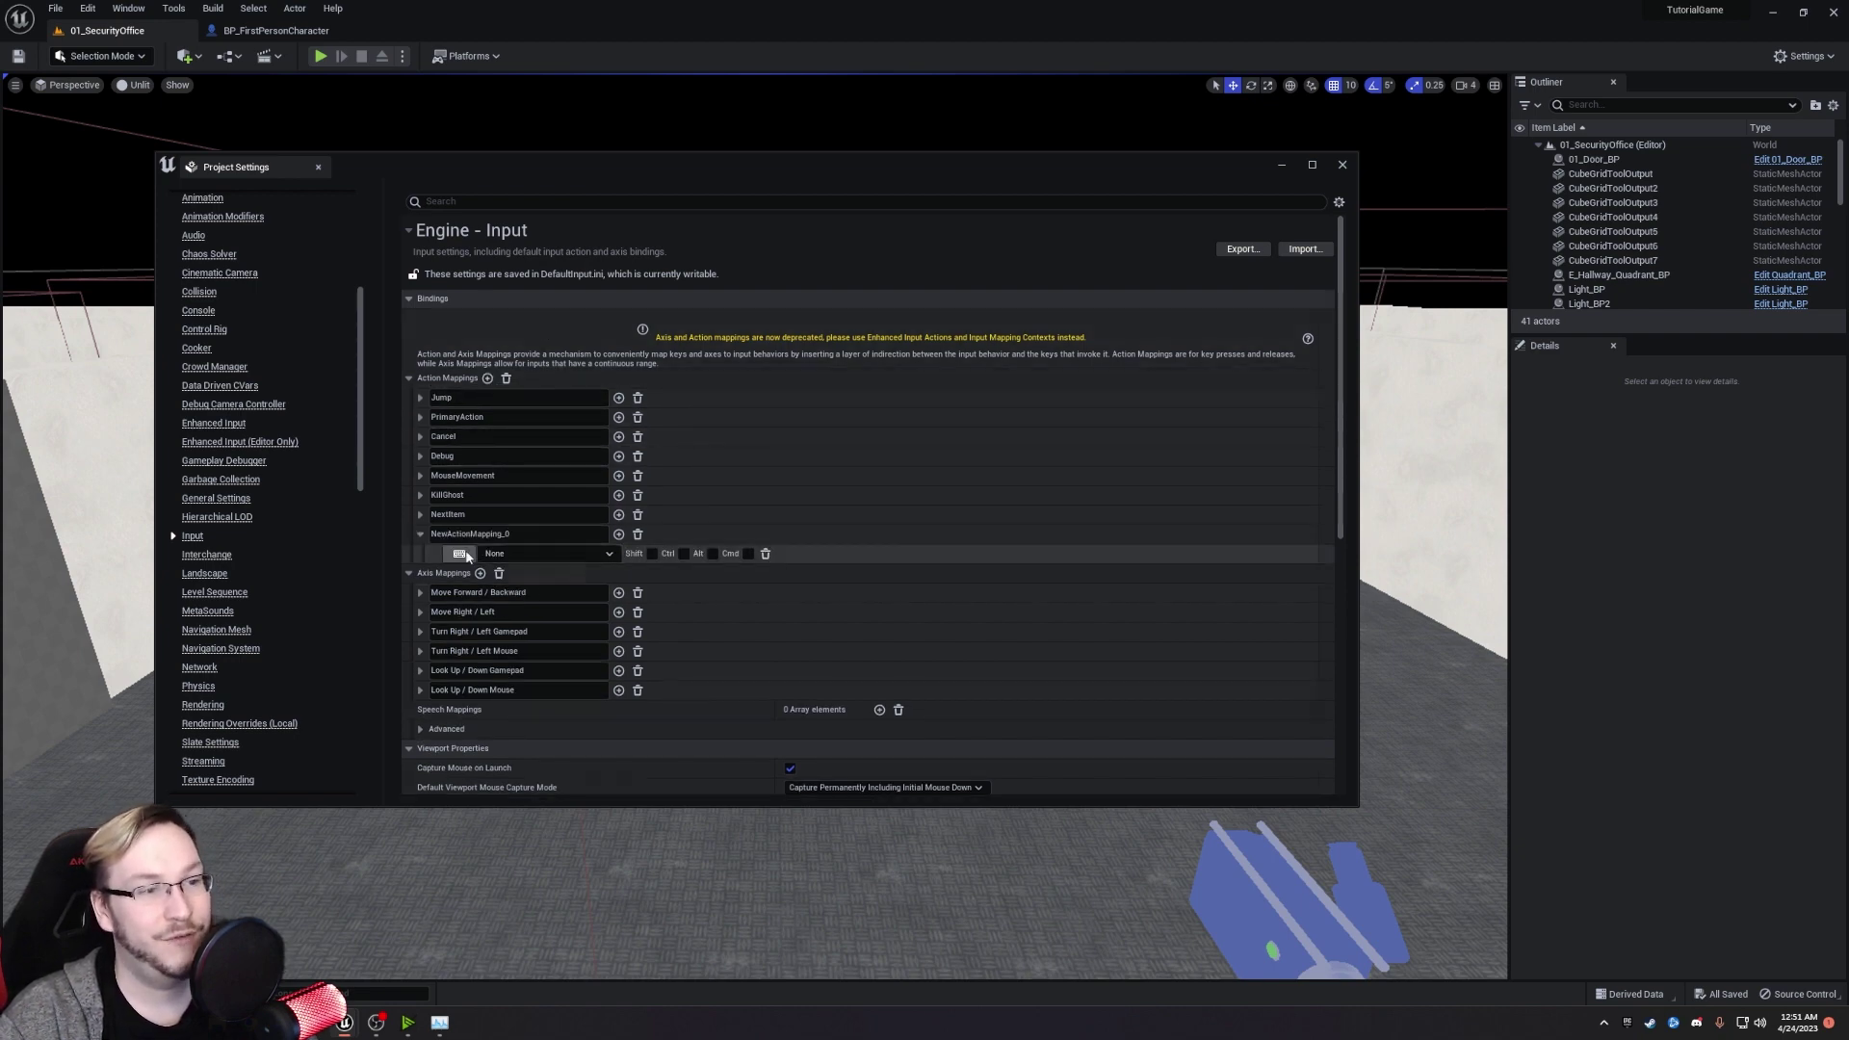
# Name the new action mapping ToggleFlashlight, bind it to the F key, and close the Project Settings.
pyautogui.doubleClick(482, 534)
pyautogui.write('Flash')
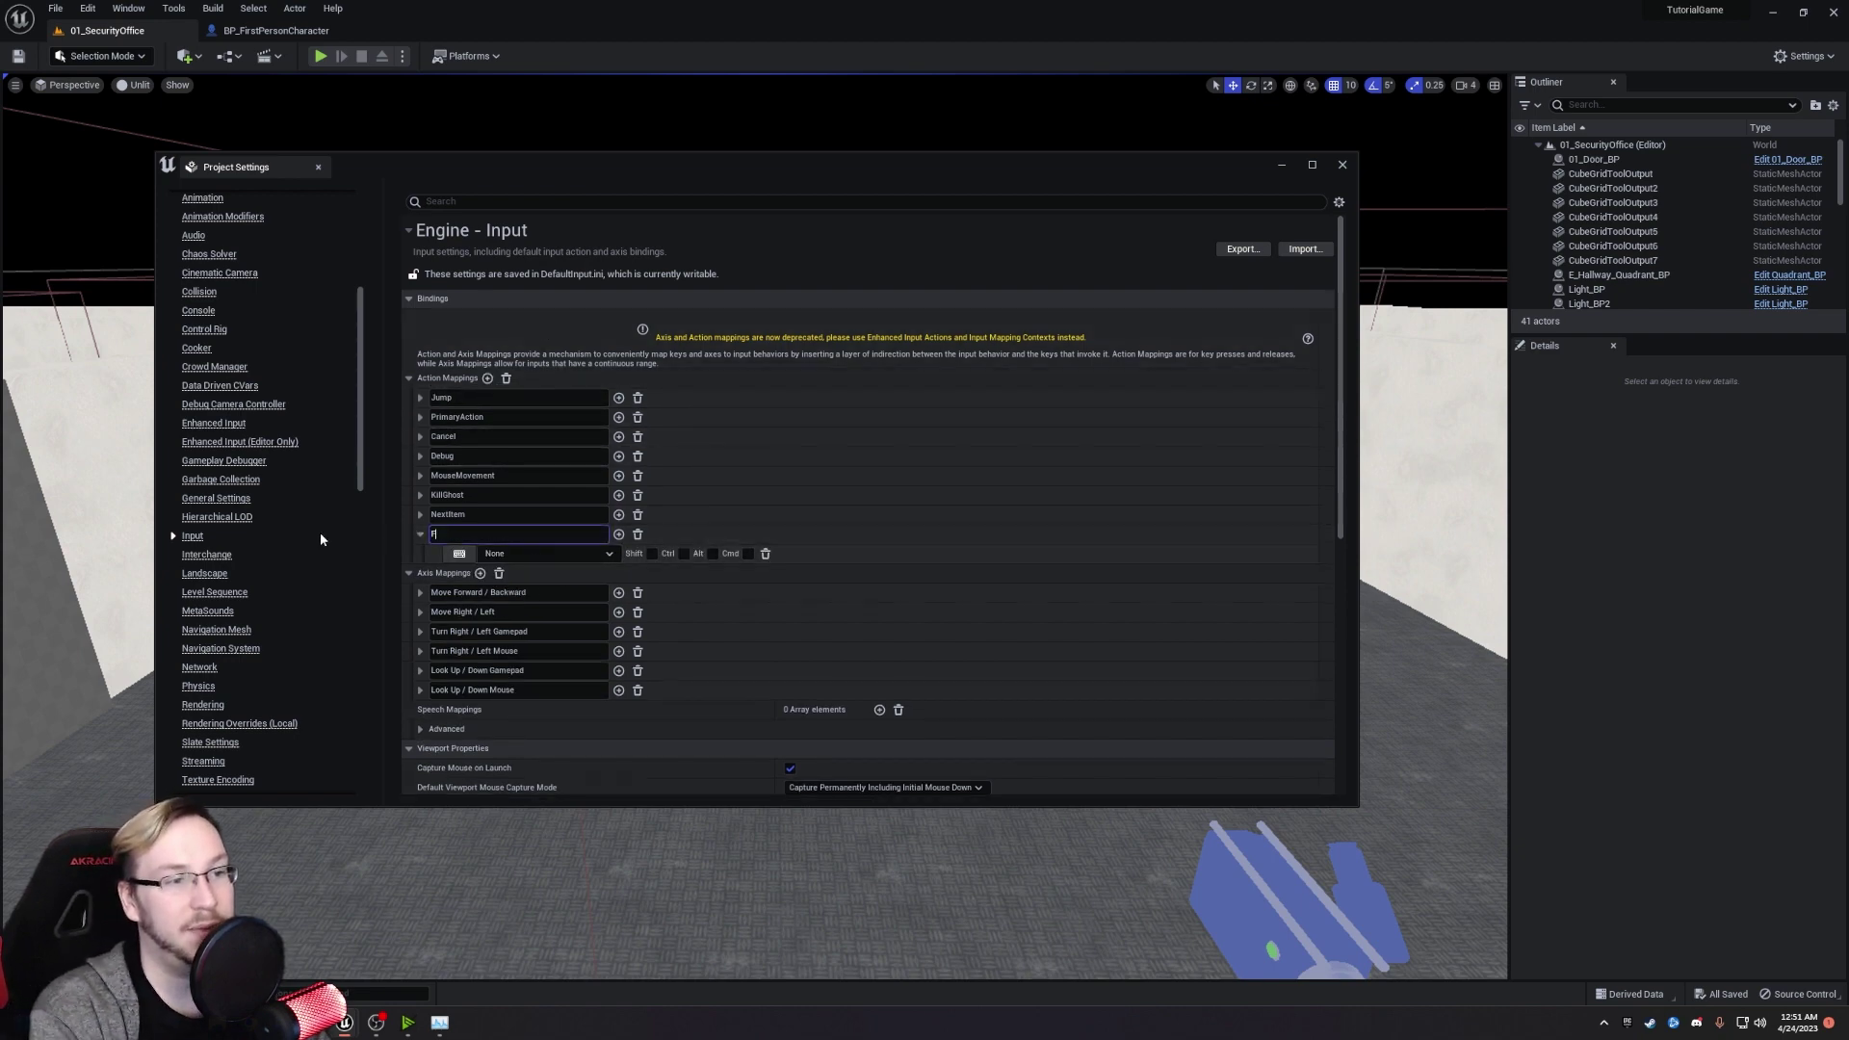
pyautogui.press('BackSpace')
pyautogui.press('BackSpace')
pyautogui.press('BackSpace')
pyautogui.press('BackSpace')
pyautogui.press('BackSpace')
pyautogui.write('Togg')
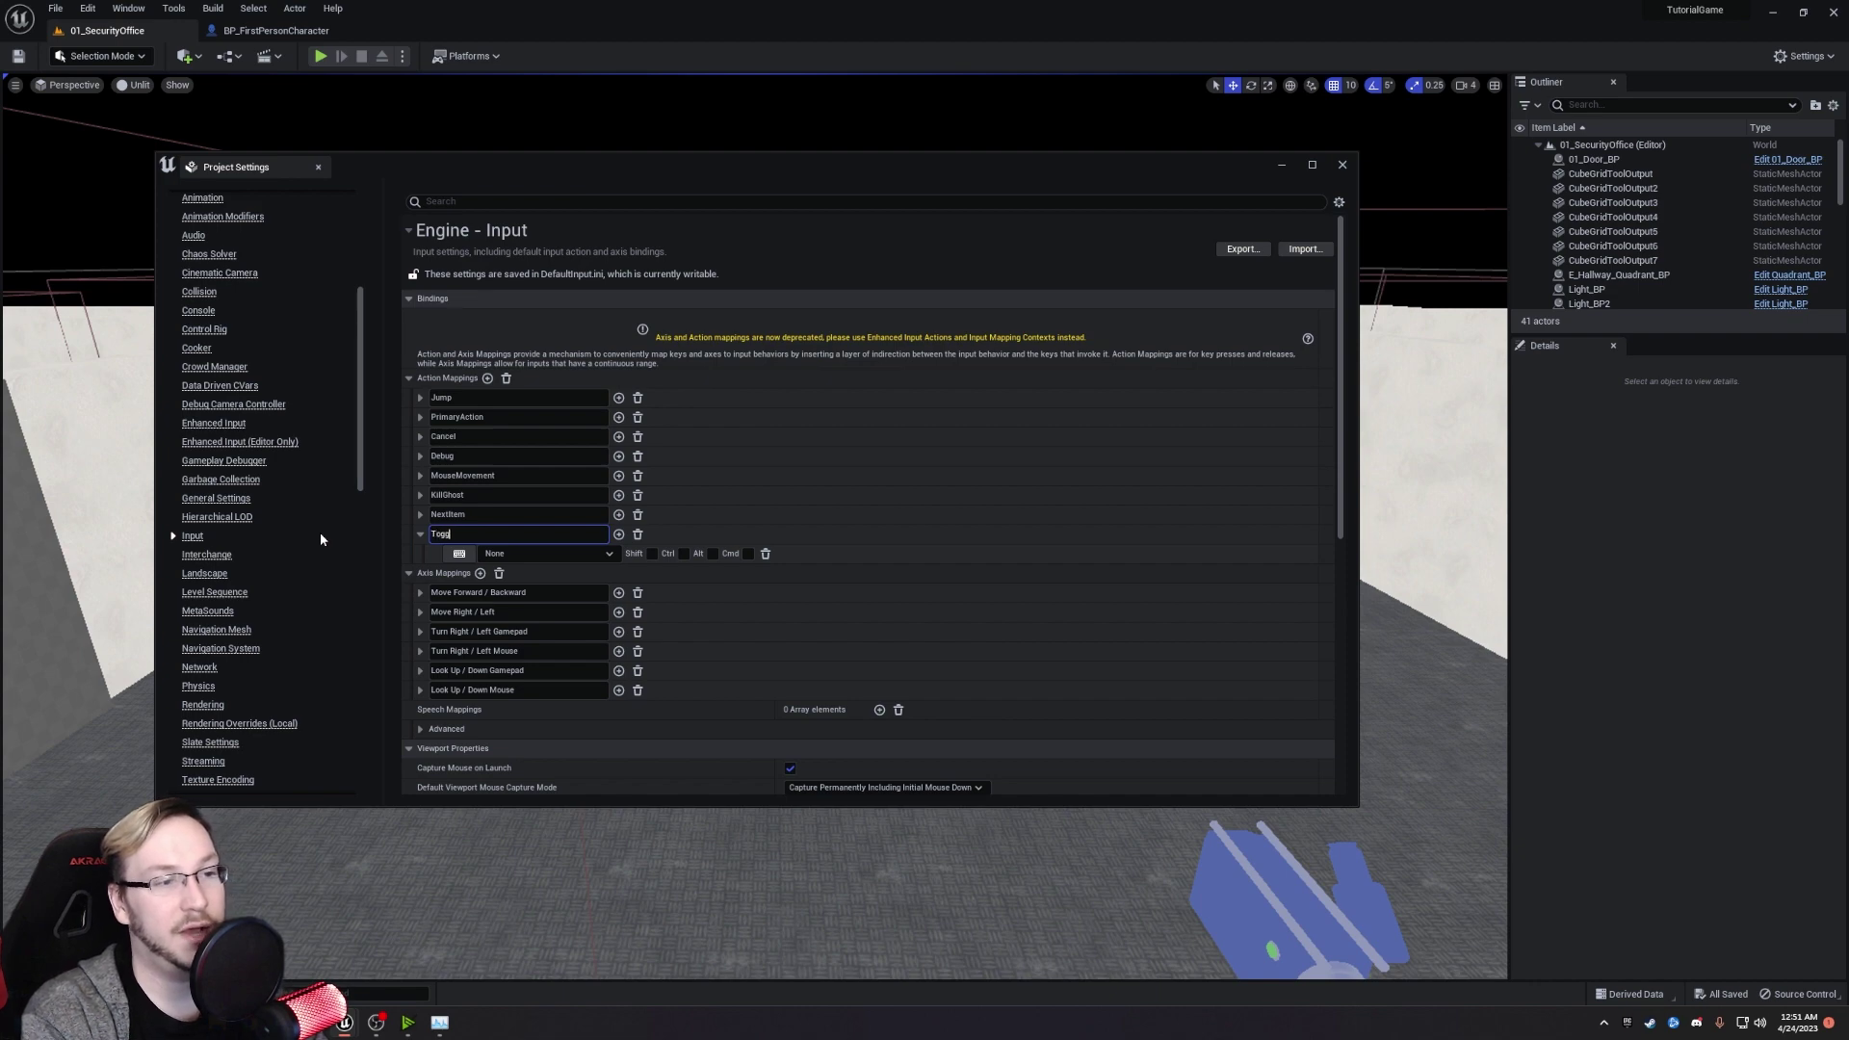
pyautogui.write('leFlashlight')
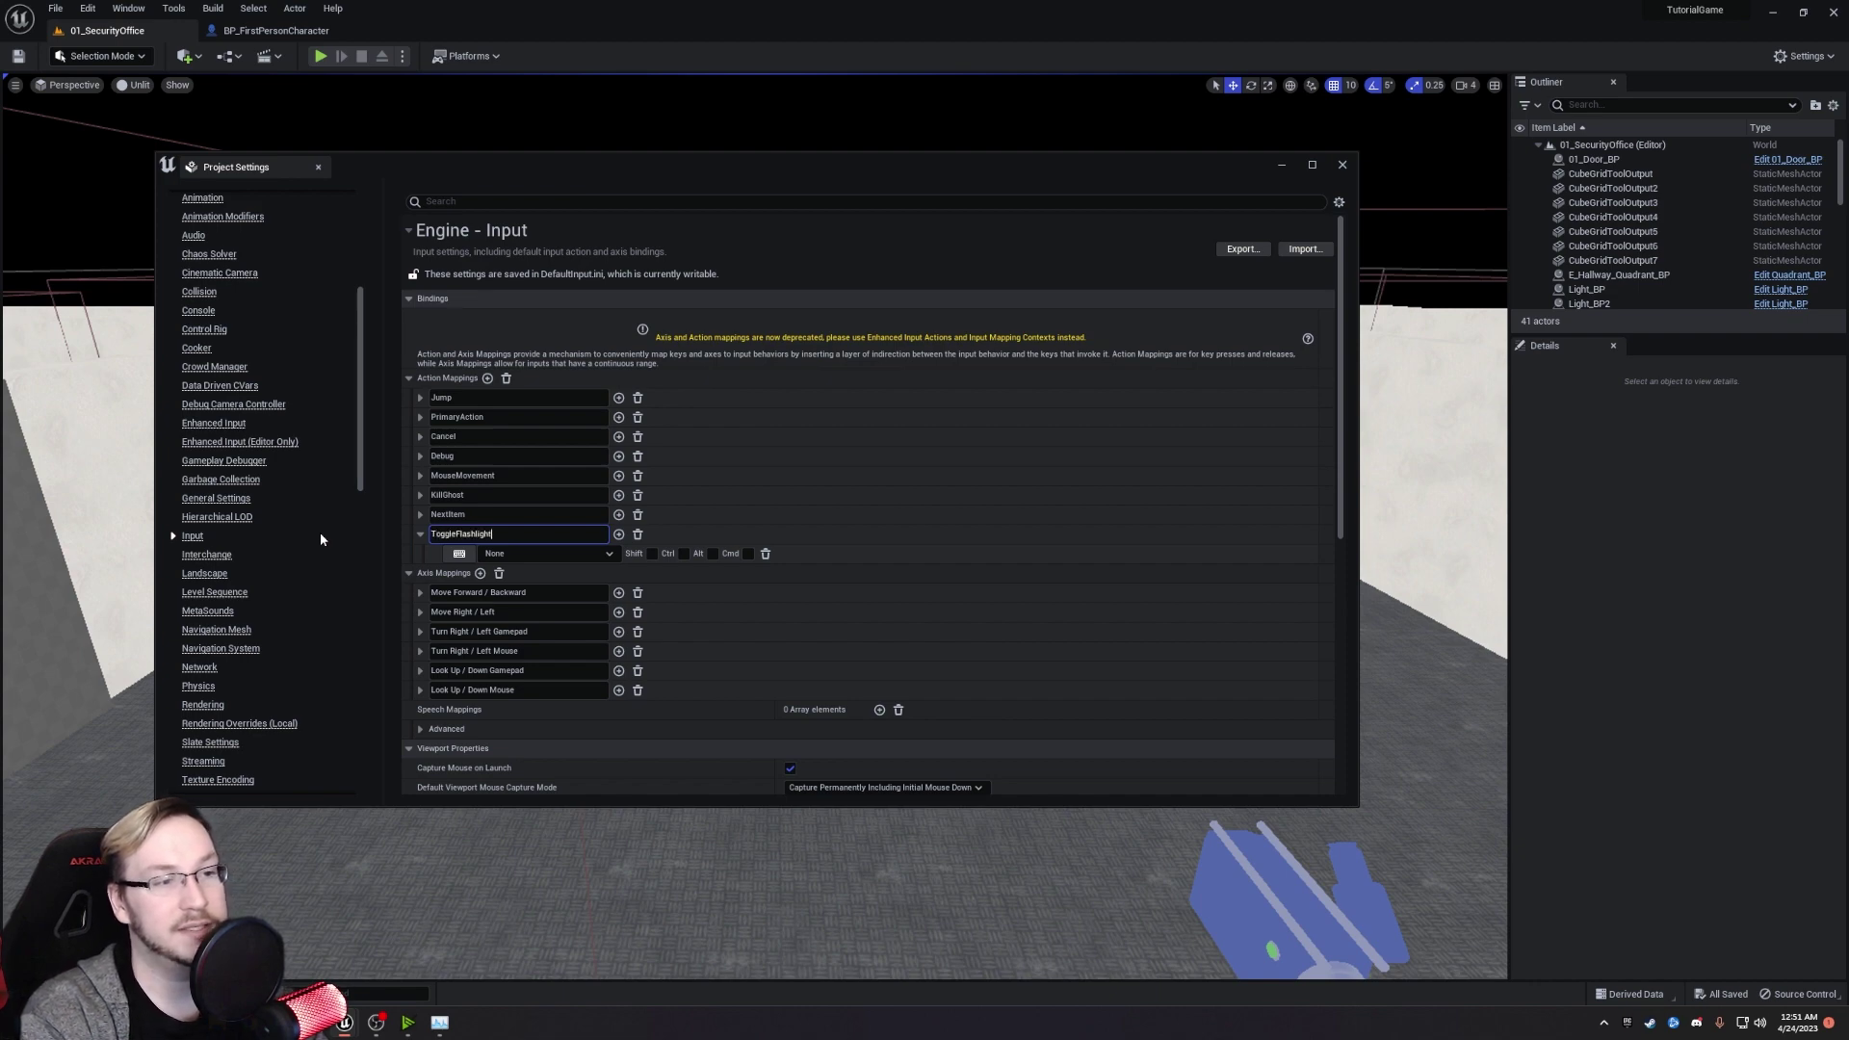
pyautogui.press('Return')
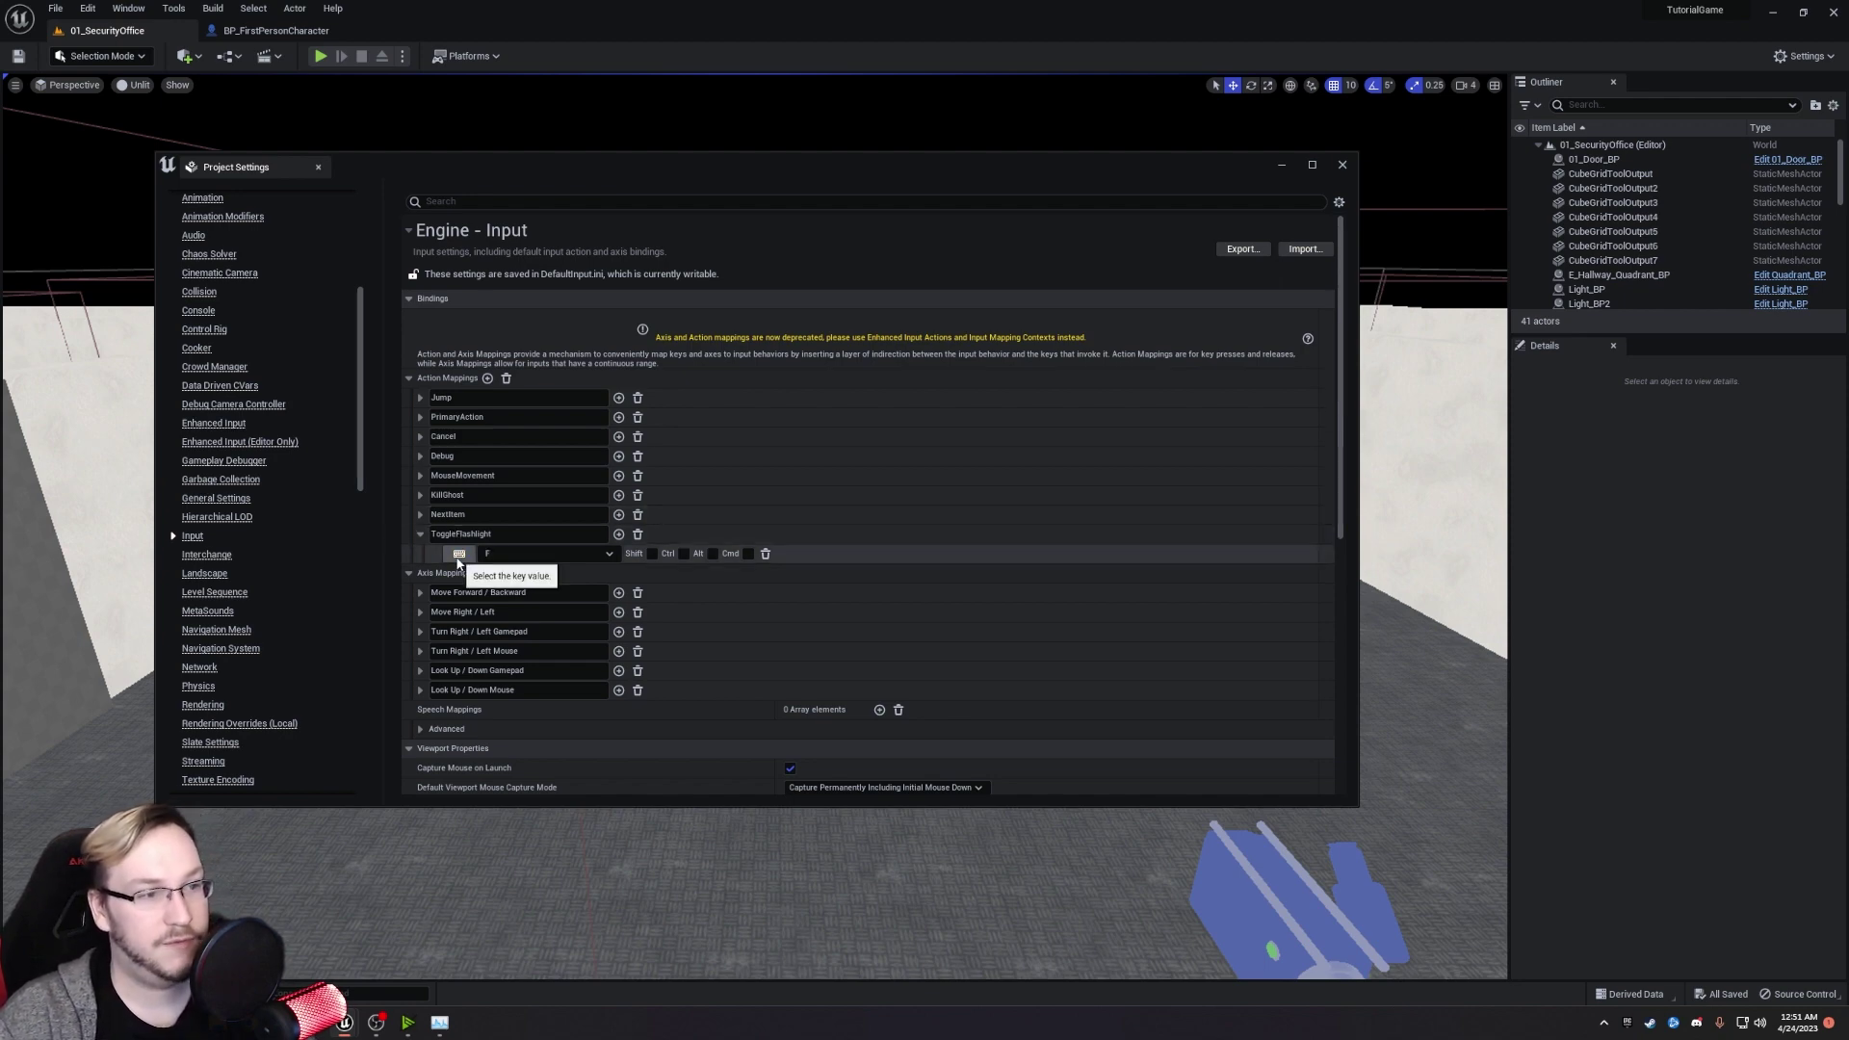
pyautogui.click(420, 534)
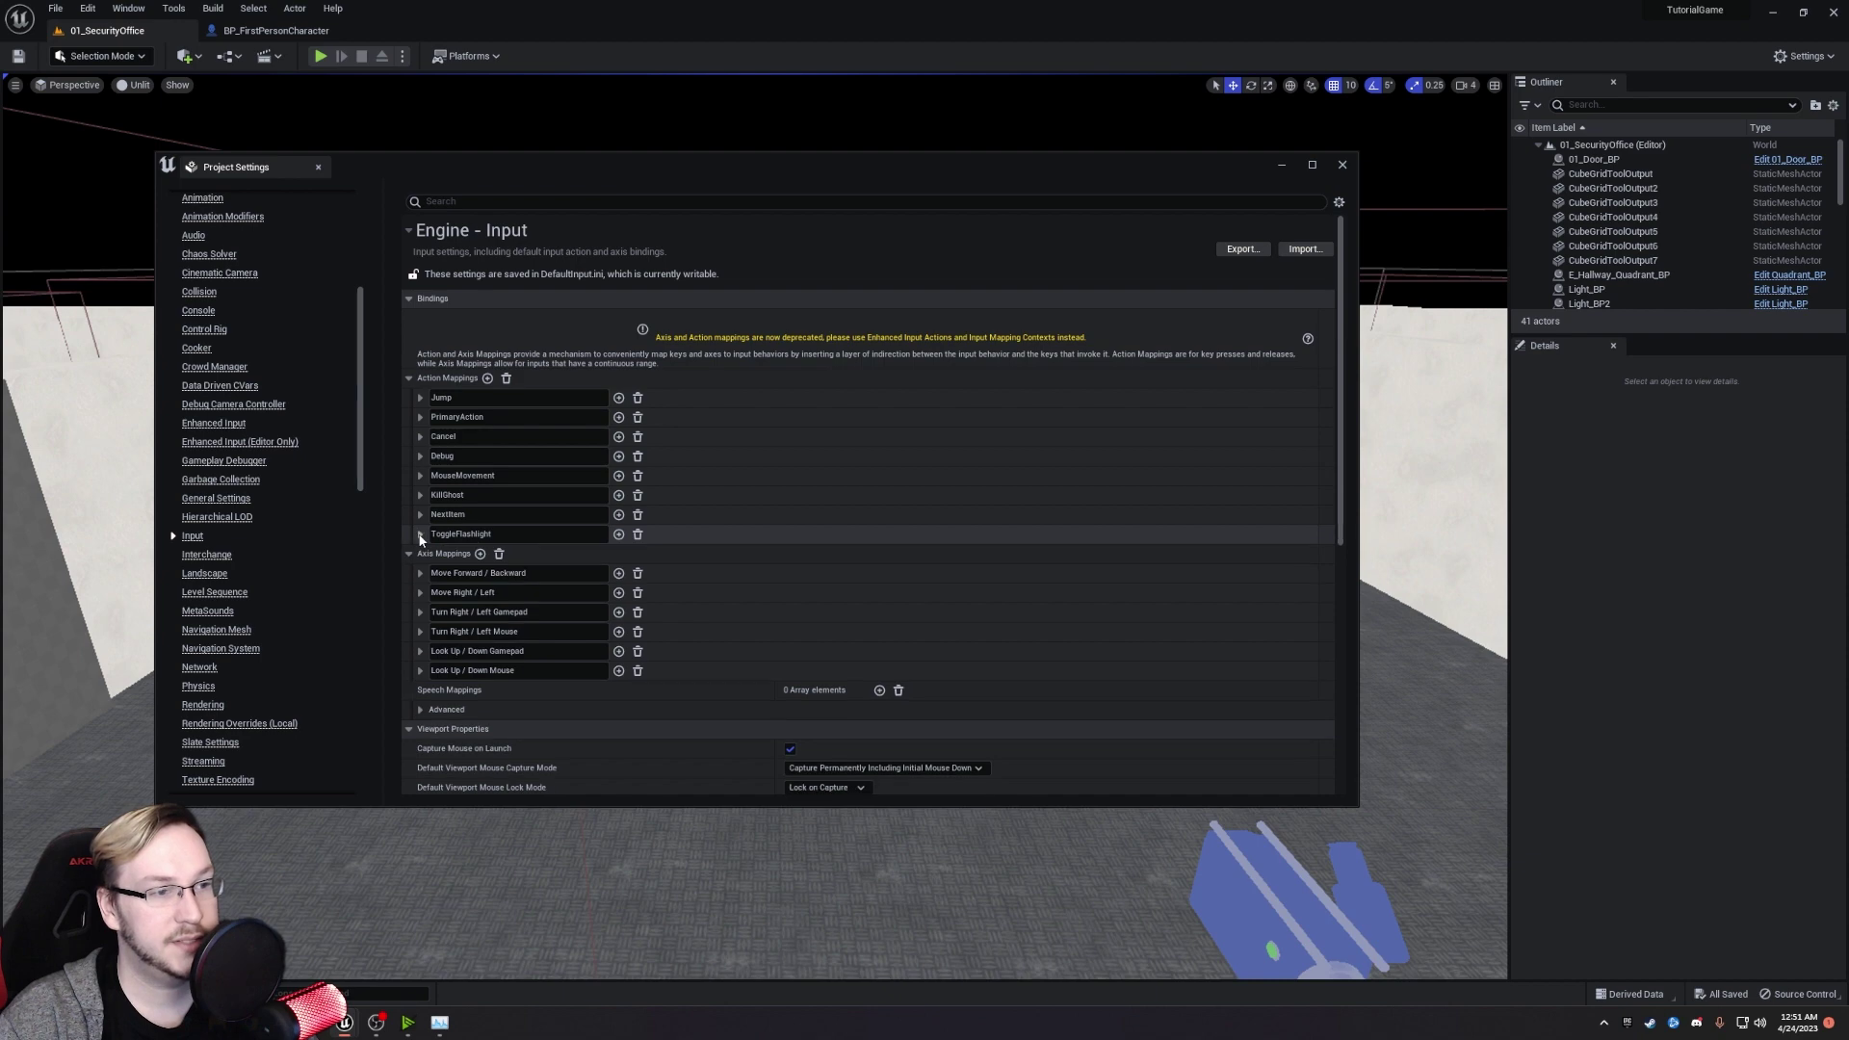
pyautogui.click(1342, 166)
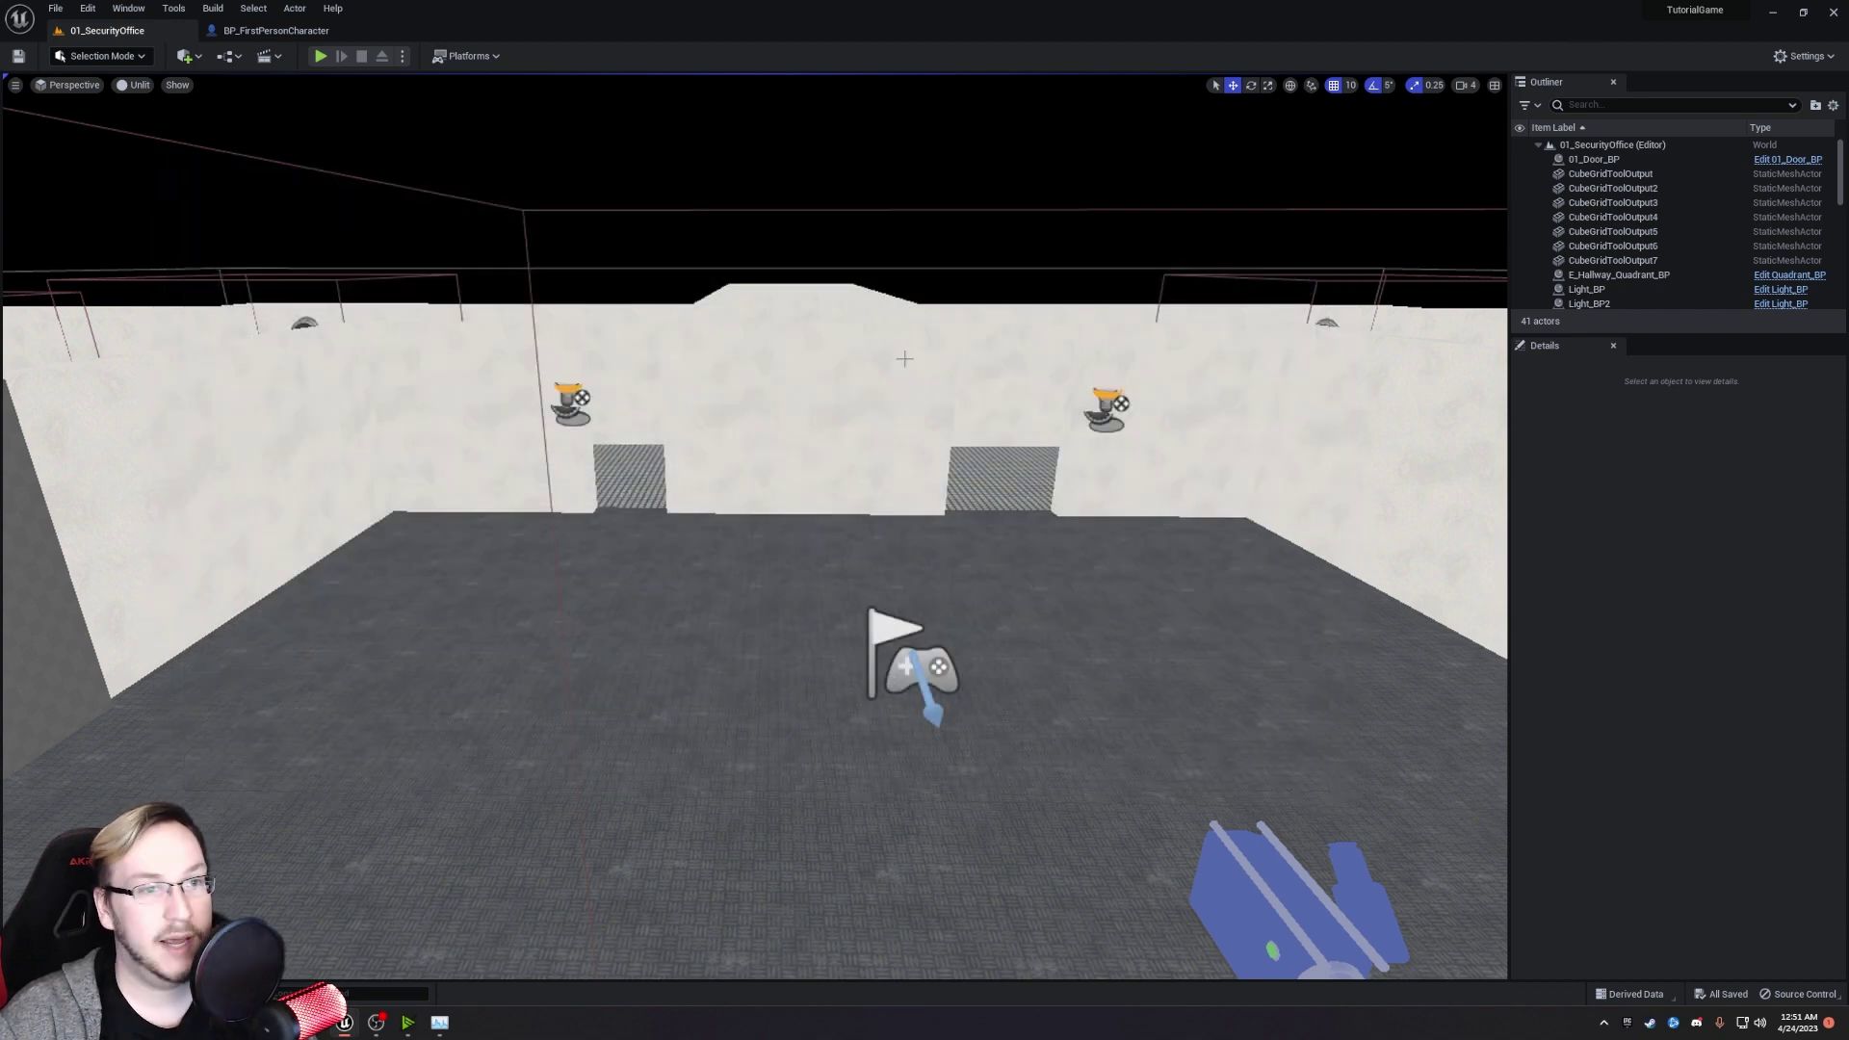
# Open the Event Graph of BP_FirstPersonCharacter and look through its node groups for free space below the "Change item when we mouse wheel down!" comment.
pyautogui.click(279, 30)
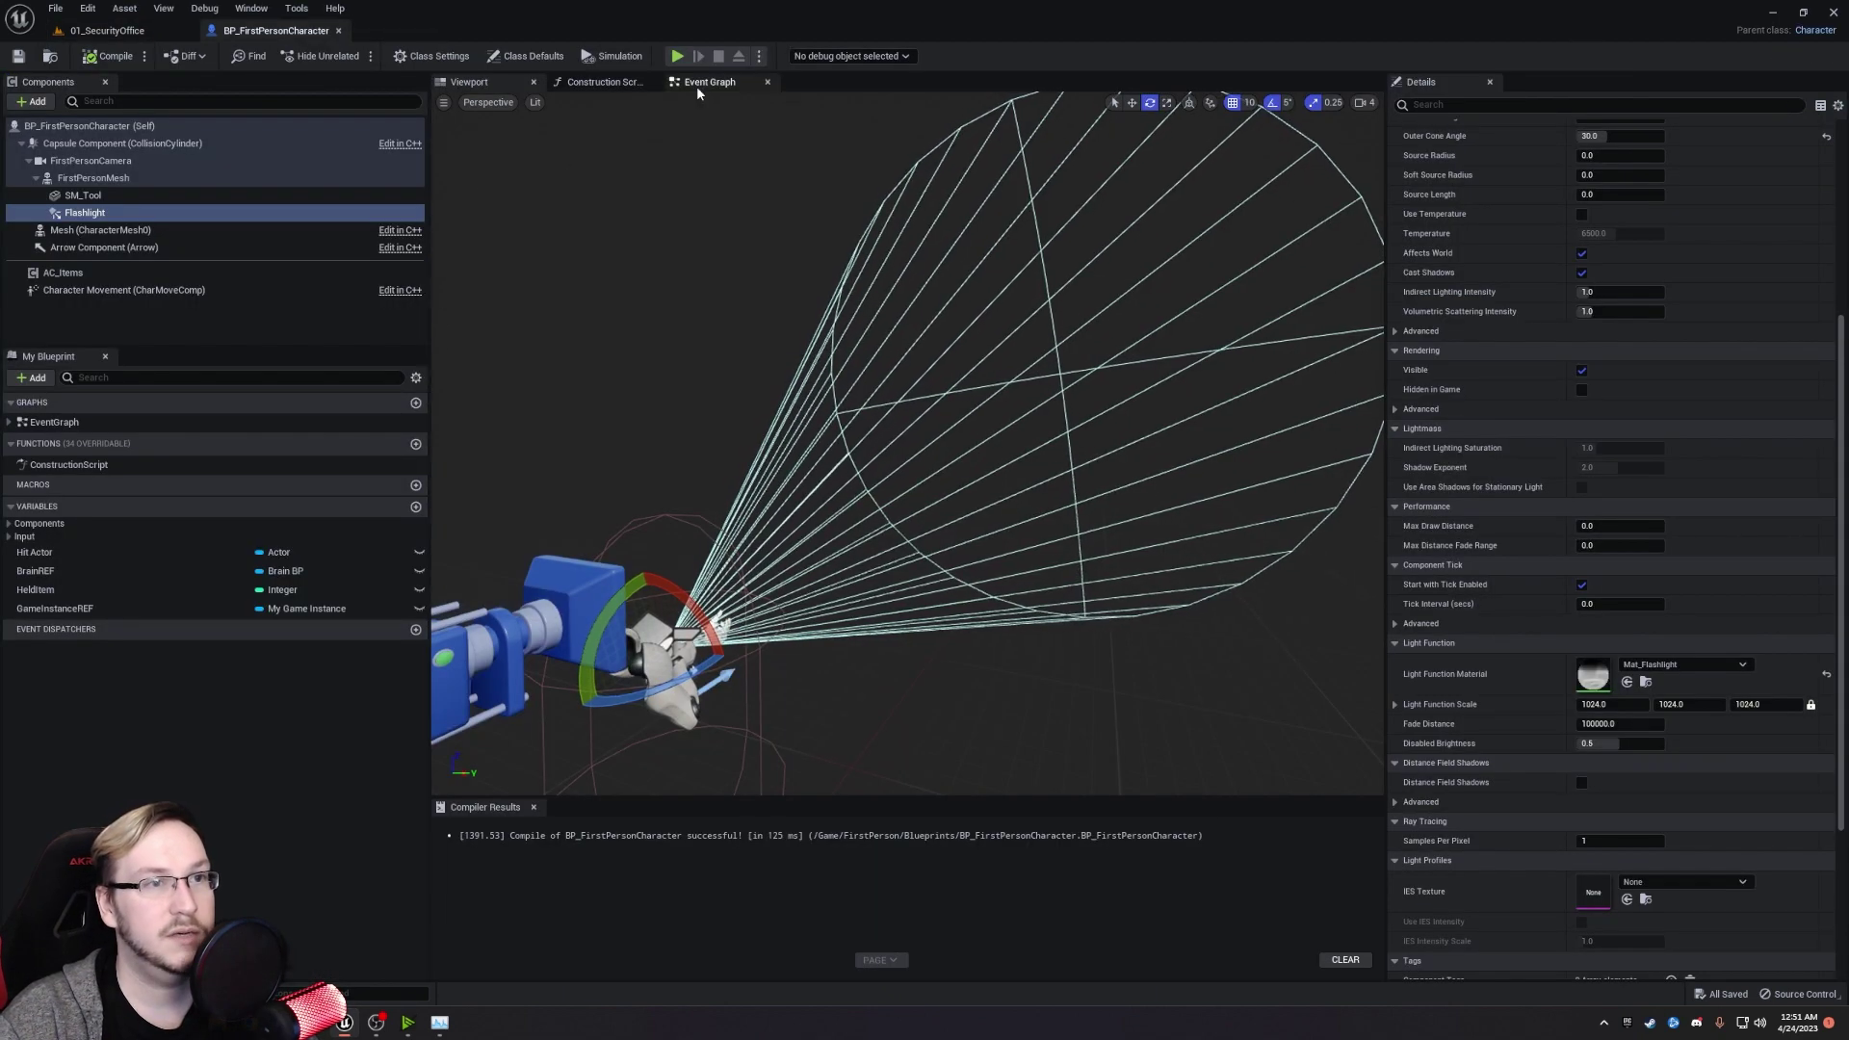
pyautogui.click(703, 82)
pyautogui.moveTo(674, 535); pyautogui.dragTo(1180, 568, button='right')
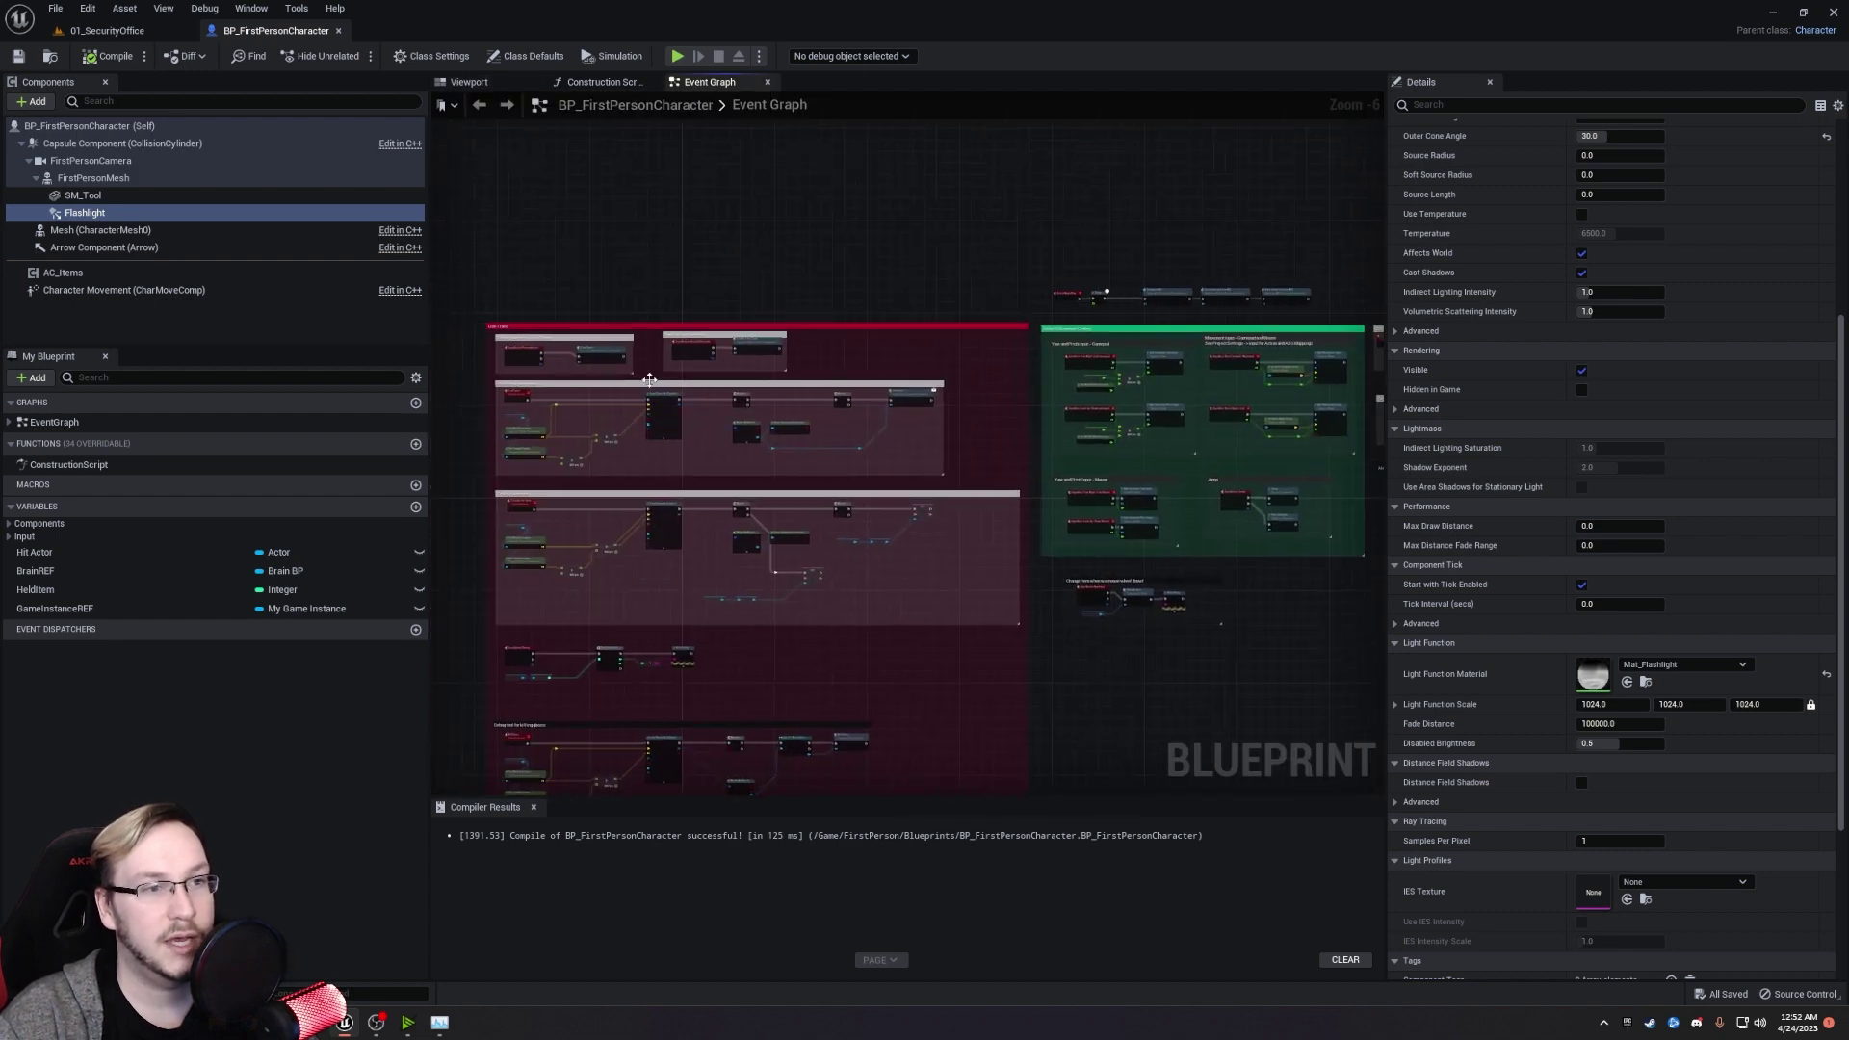
pyautogui.moveTo(648, 380); pyautogui.dragTo(891, 429, button='right')
pyautogui.scroll(2, 866, 405)
pyautogui.scroll(-3, 1024, 358)
pyautogui.moveTo(1296, 357); pyautogui.dragTo(760, 375, button='right')
pyautogui.scroll(3, 760, 375)
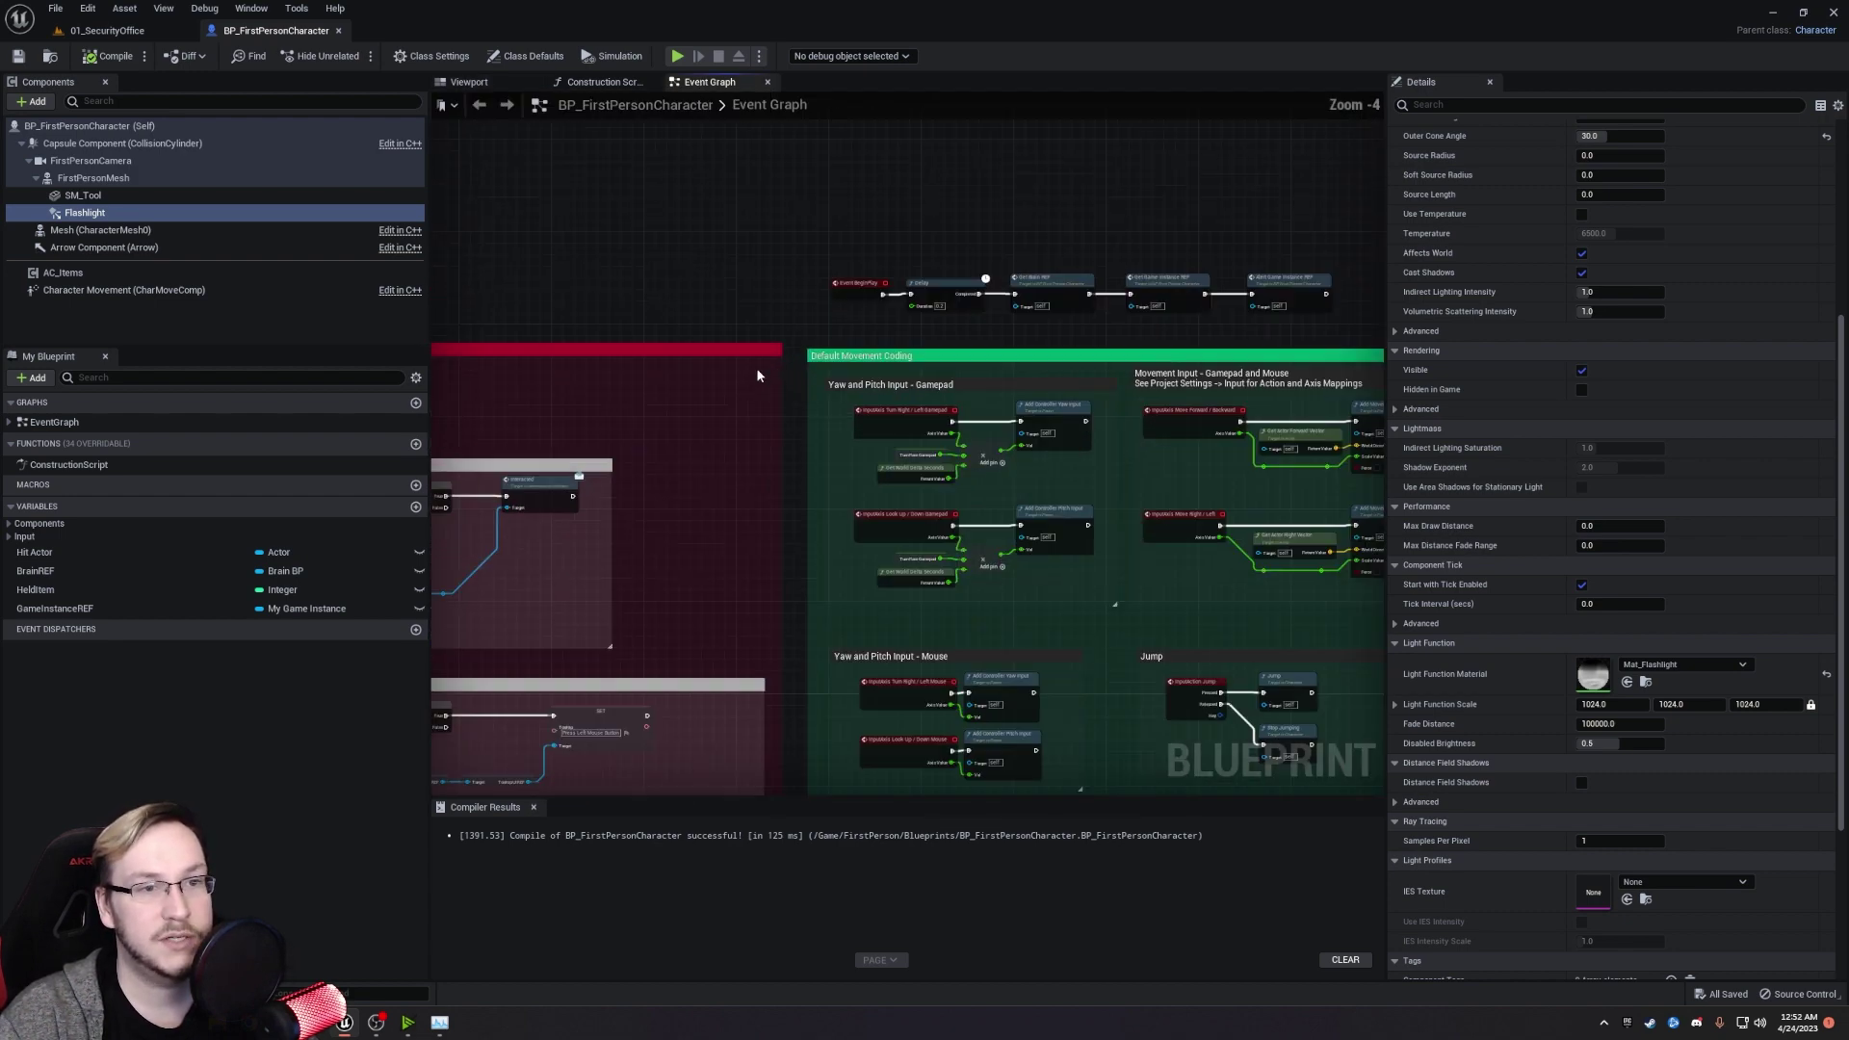
pyautogui.moveTo(890, 359); pyautogui.dragTo(793, 355, button='right')
pyautogui.scroll(-2, 963, 384)
pyautogui.scroll(2, 1073, 321)
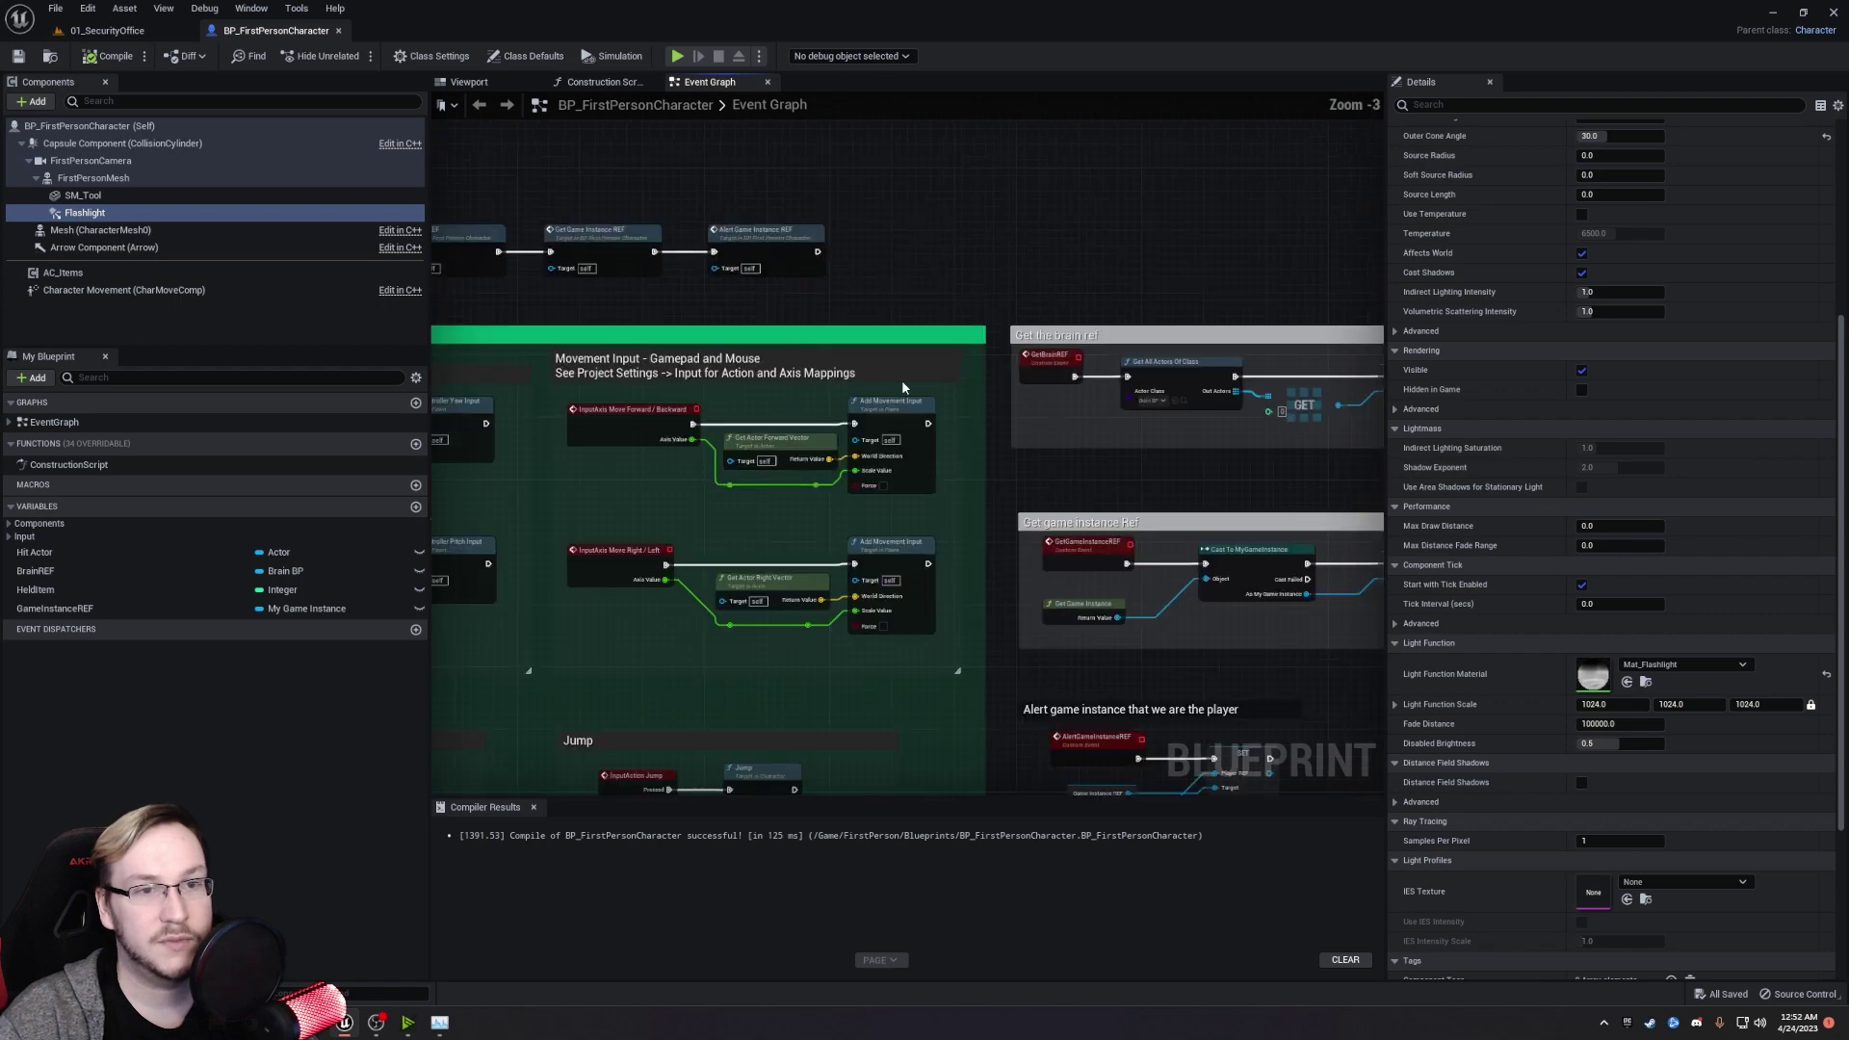
pyautogui.scroll(1, 1092, 301)
pyautogui.scroll(-3, 1092, 301)
pyautogui.scroll(2, 860, 501)
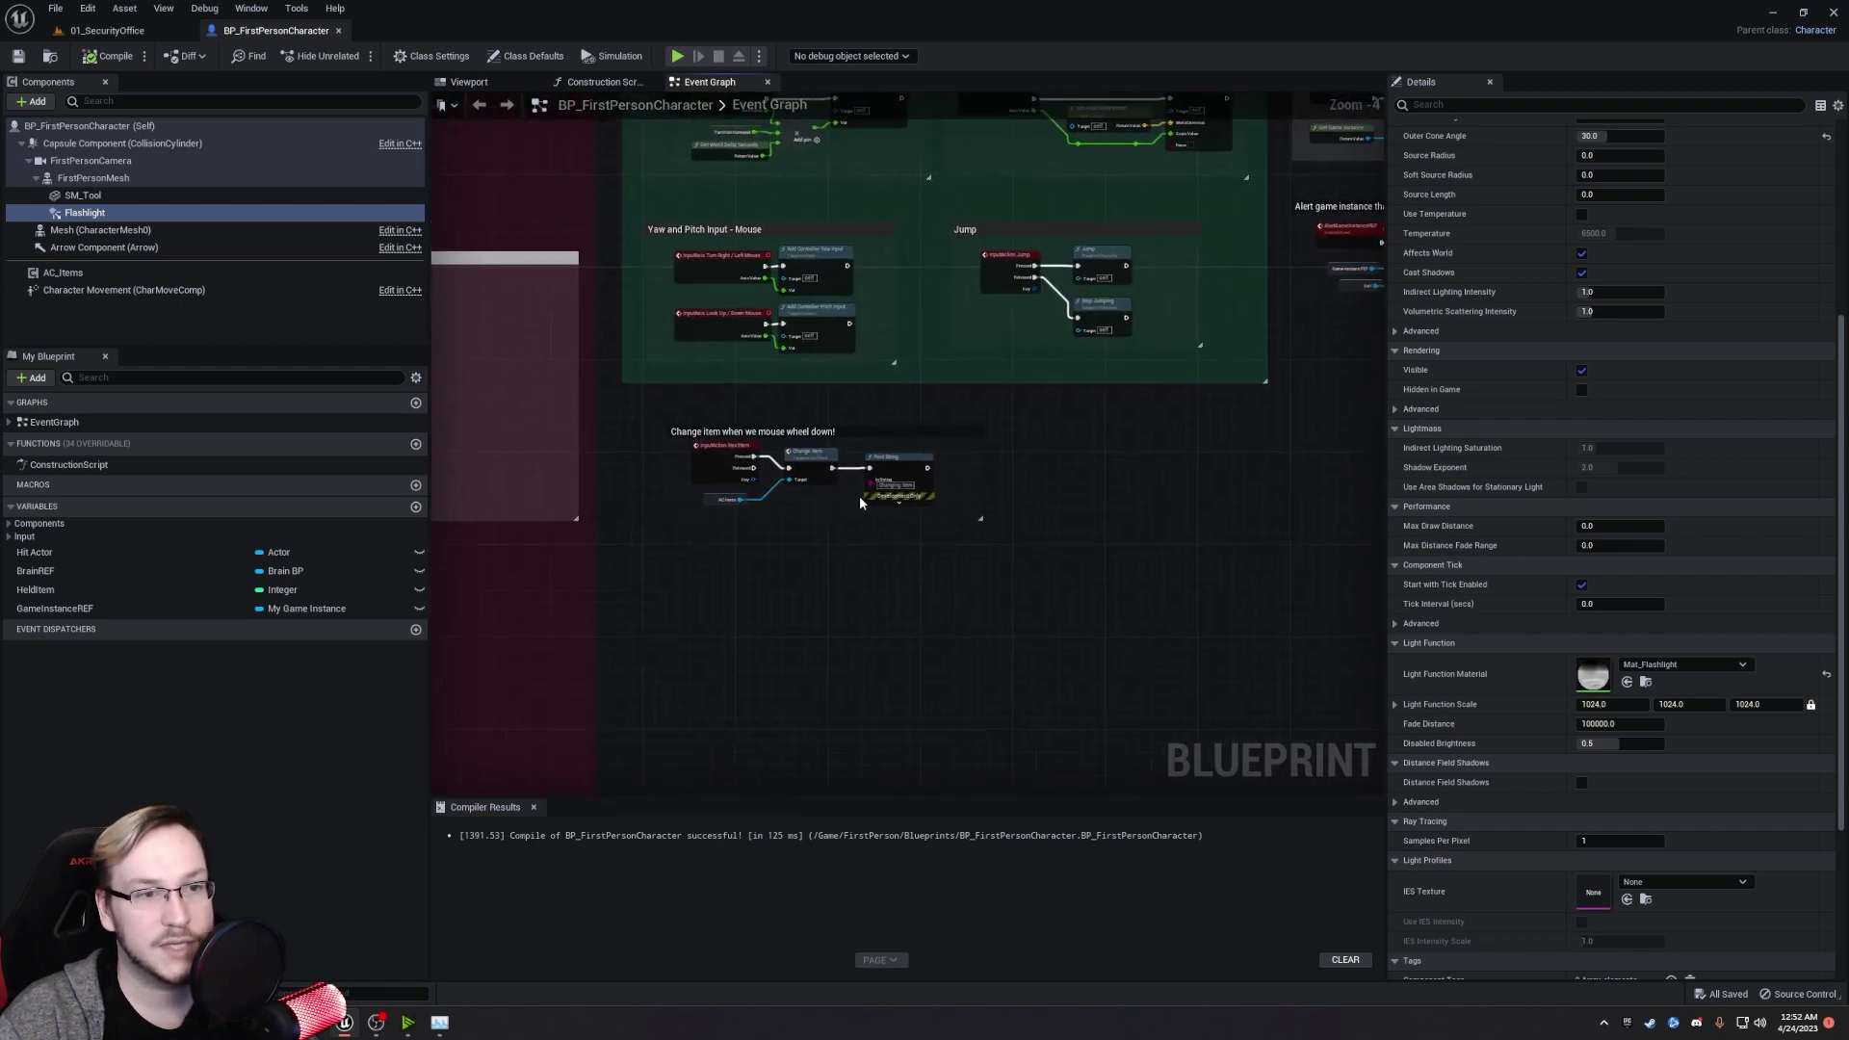
pyautogui.scroll(-3, 814, 523)
pyautogui.moveTo(815, 523); pyautogui.dragTo(982, 680, button='right')
pyautogui.scroll(2, 998, 508)
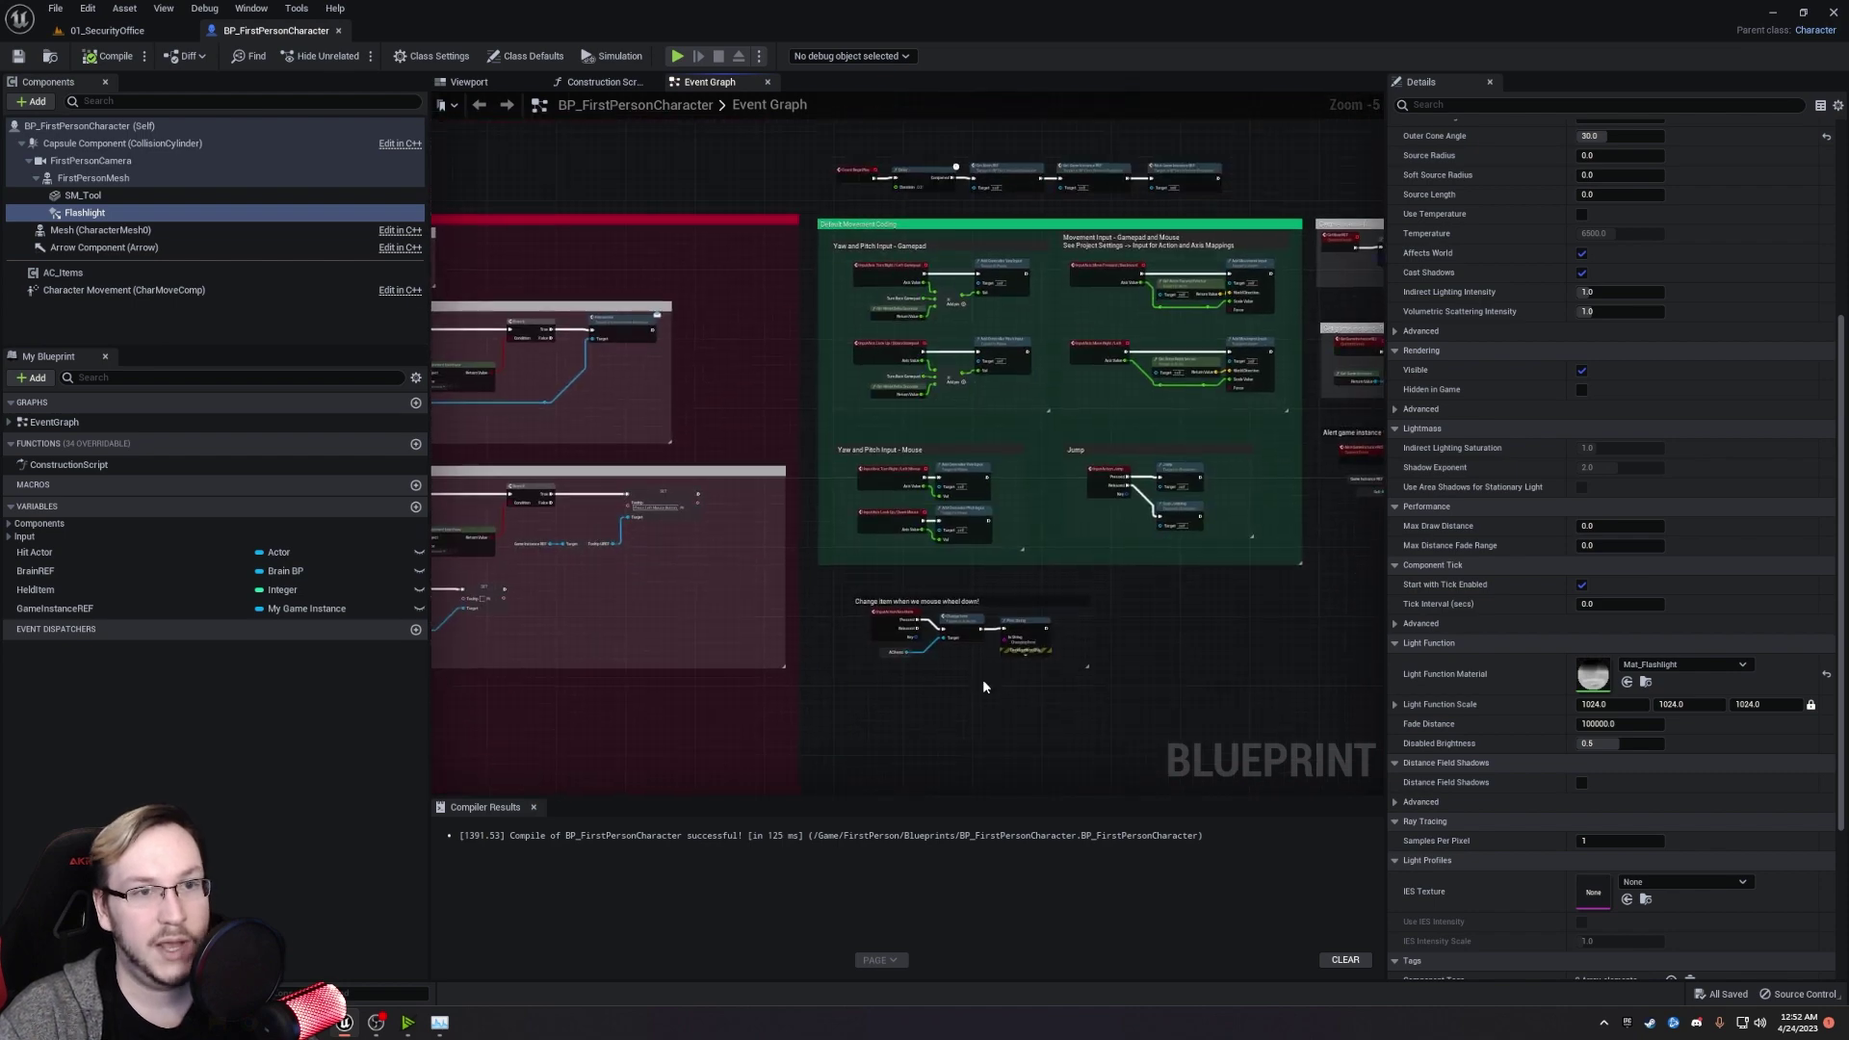
pyautogui.scroll(1, 945, 502)
pyautogui.moveTo(1001, 491); pyautogui.dragTo(1003, 183, button='right')
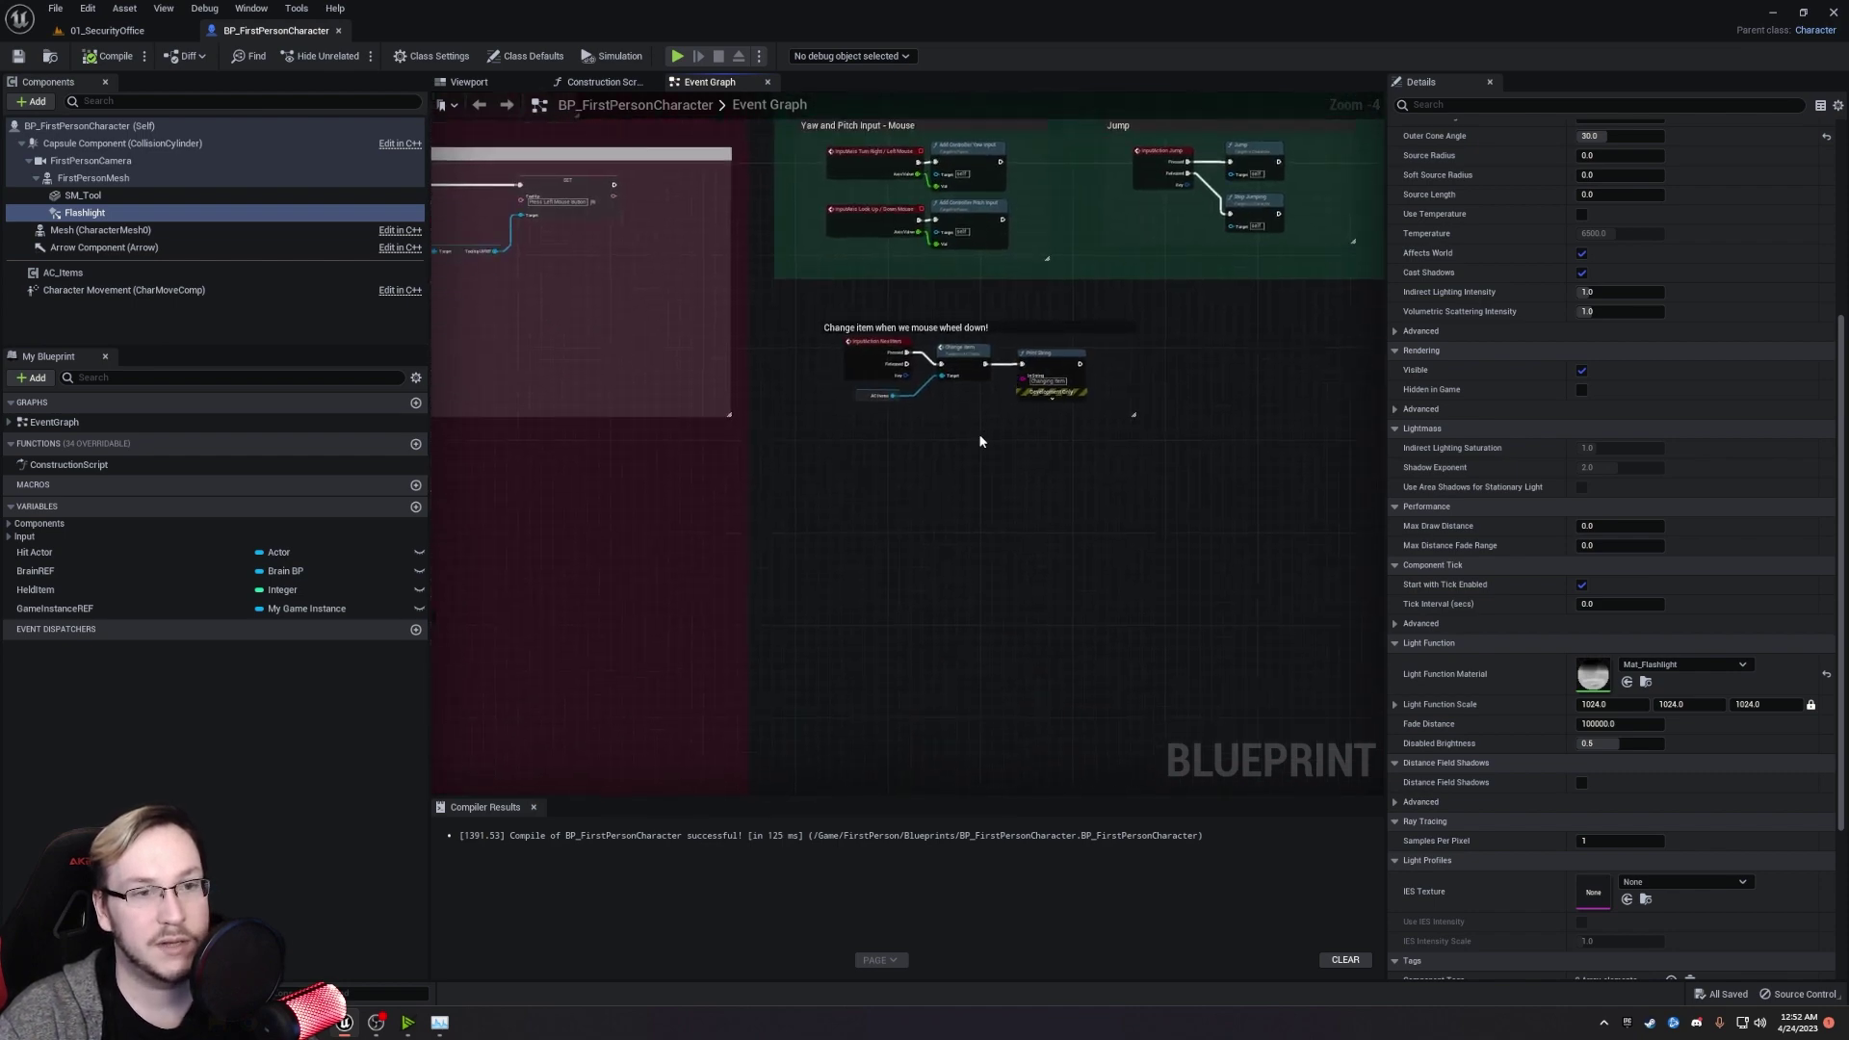
pyautogui.scroll(1, 978, 433)
pyautogui.moveTo(970, 453); pyautogui.dragTo(897, 398, button='right')
pyautogui.rightClick(785, 475)
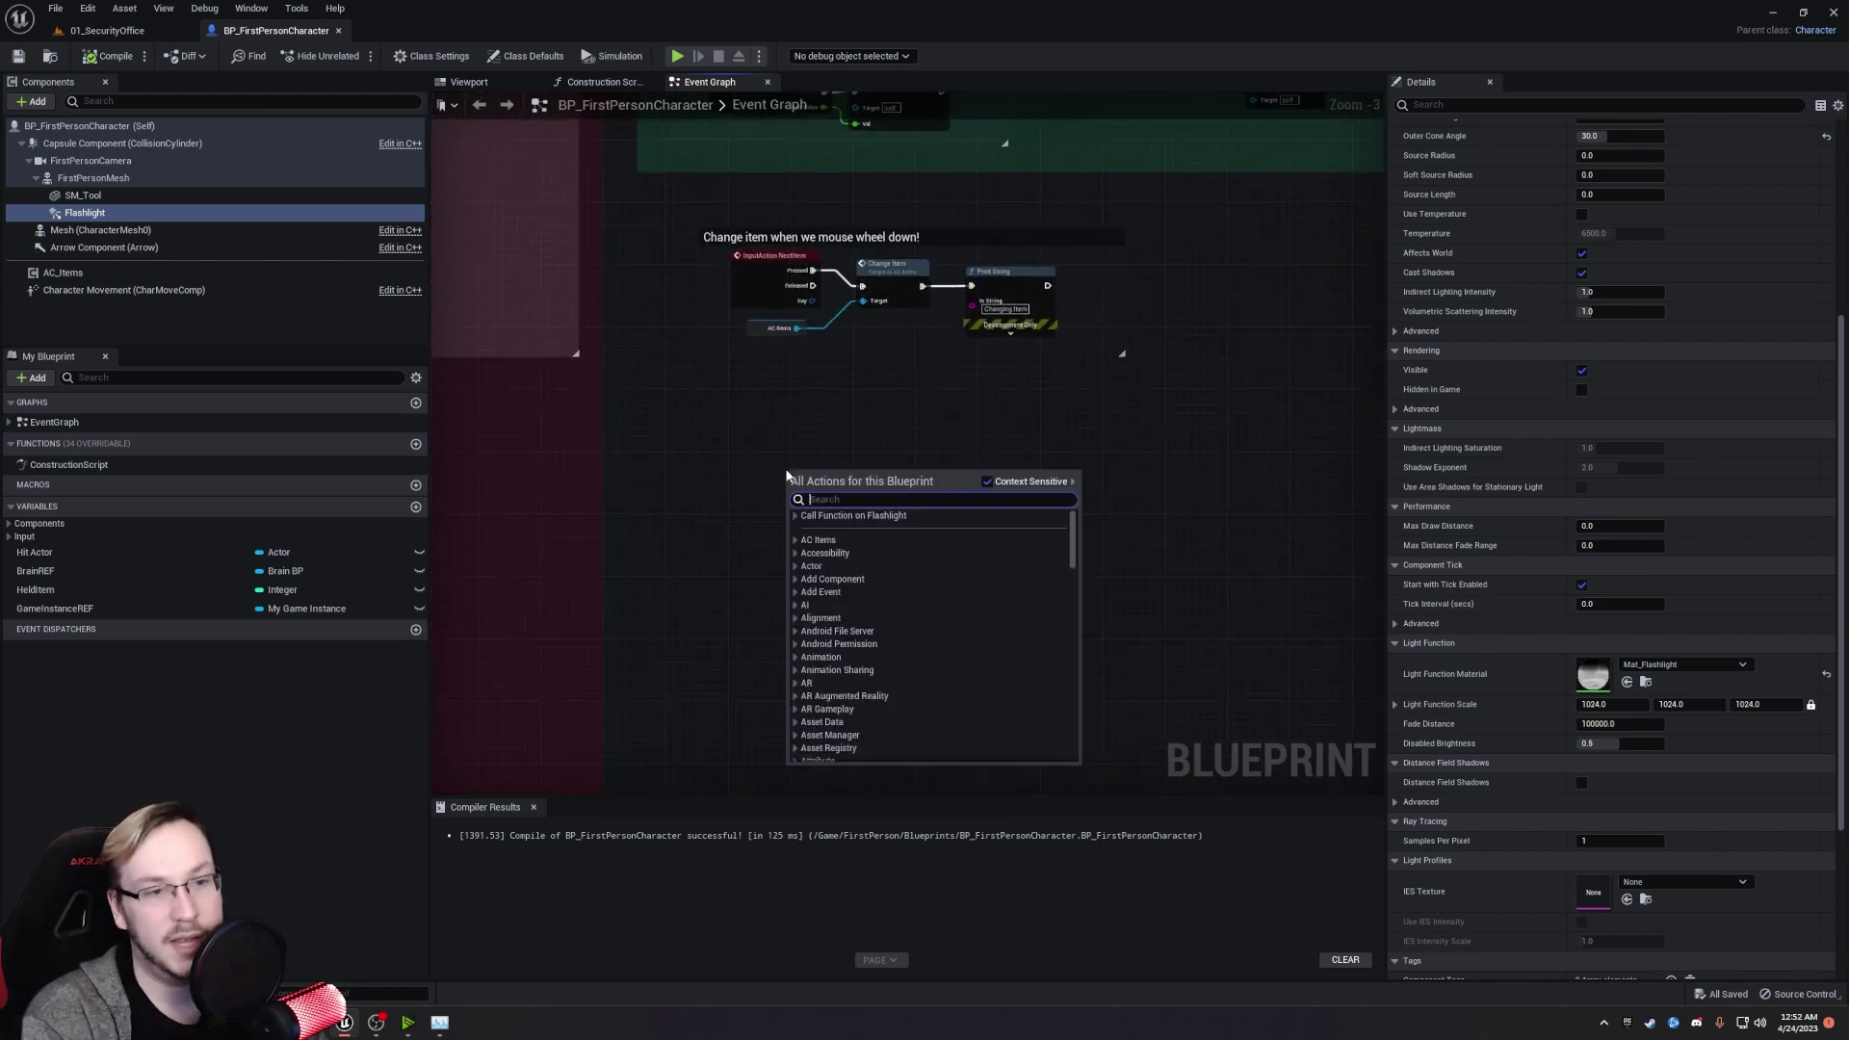
pyautogui.write('custom')
pyautogui.press('Return')
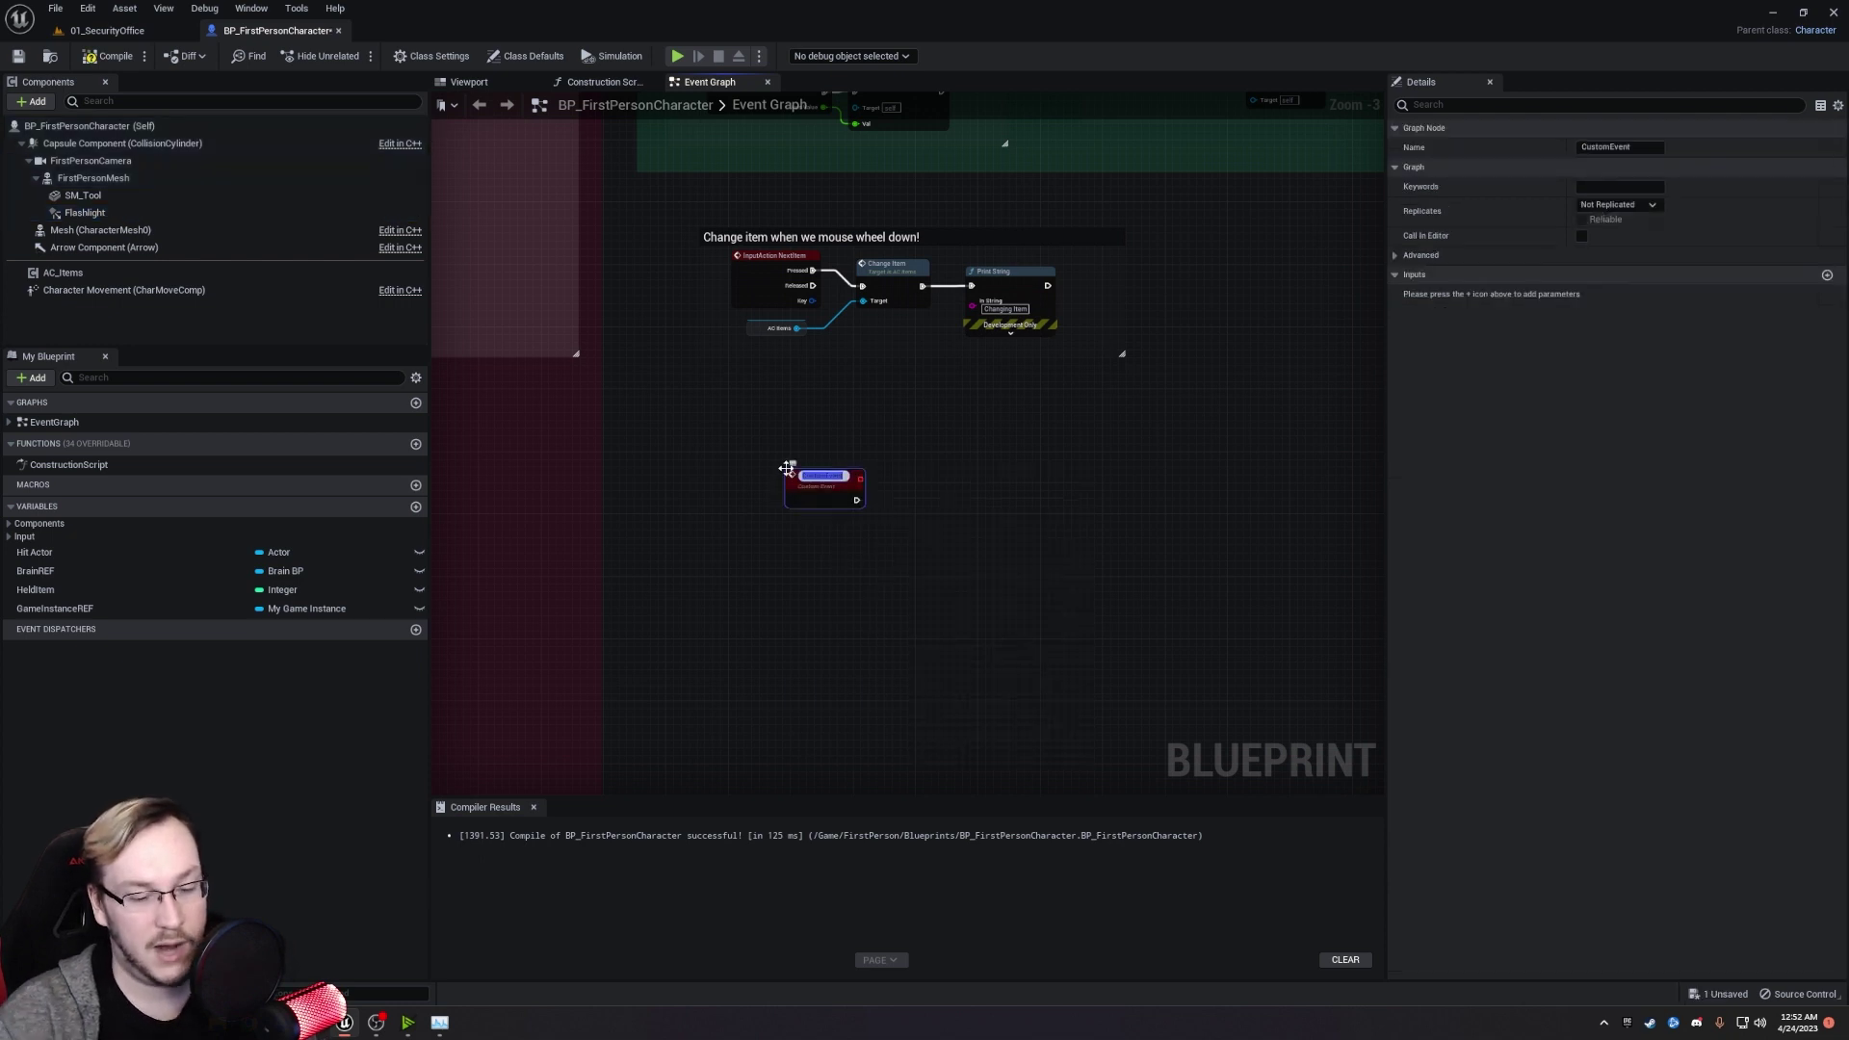
pyautogui.moveTo(640, 388); pyautogui.dragTo(1025, 616)
pyautogui.press('Delete')
# Add the ToggleFlashlight input action event below the item-changing nodes and align it with the NextItem event.
pyautogui.rightClick(745, 479)
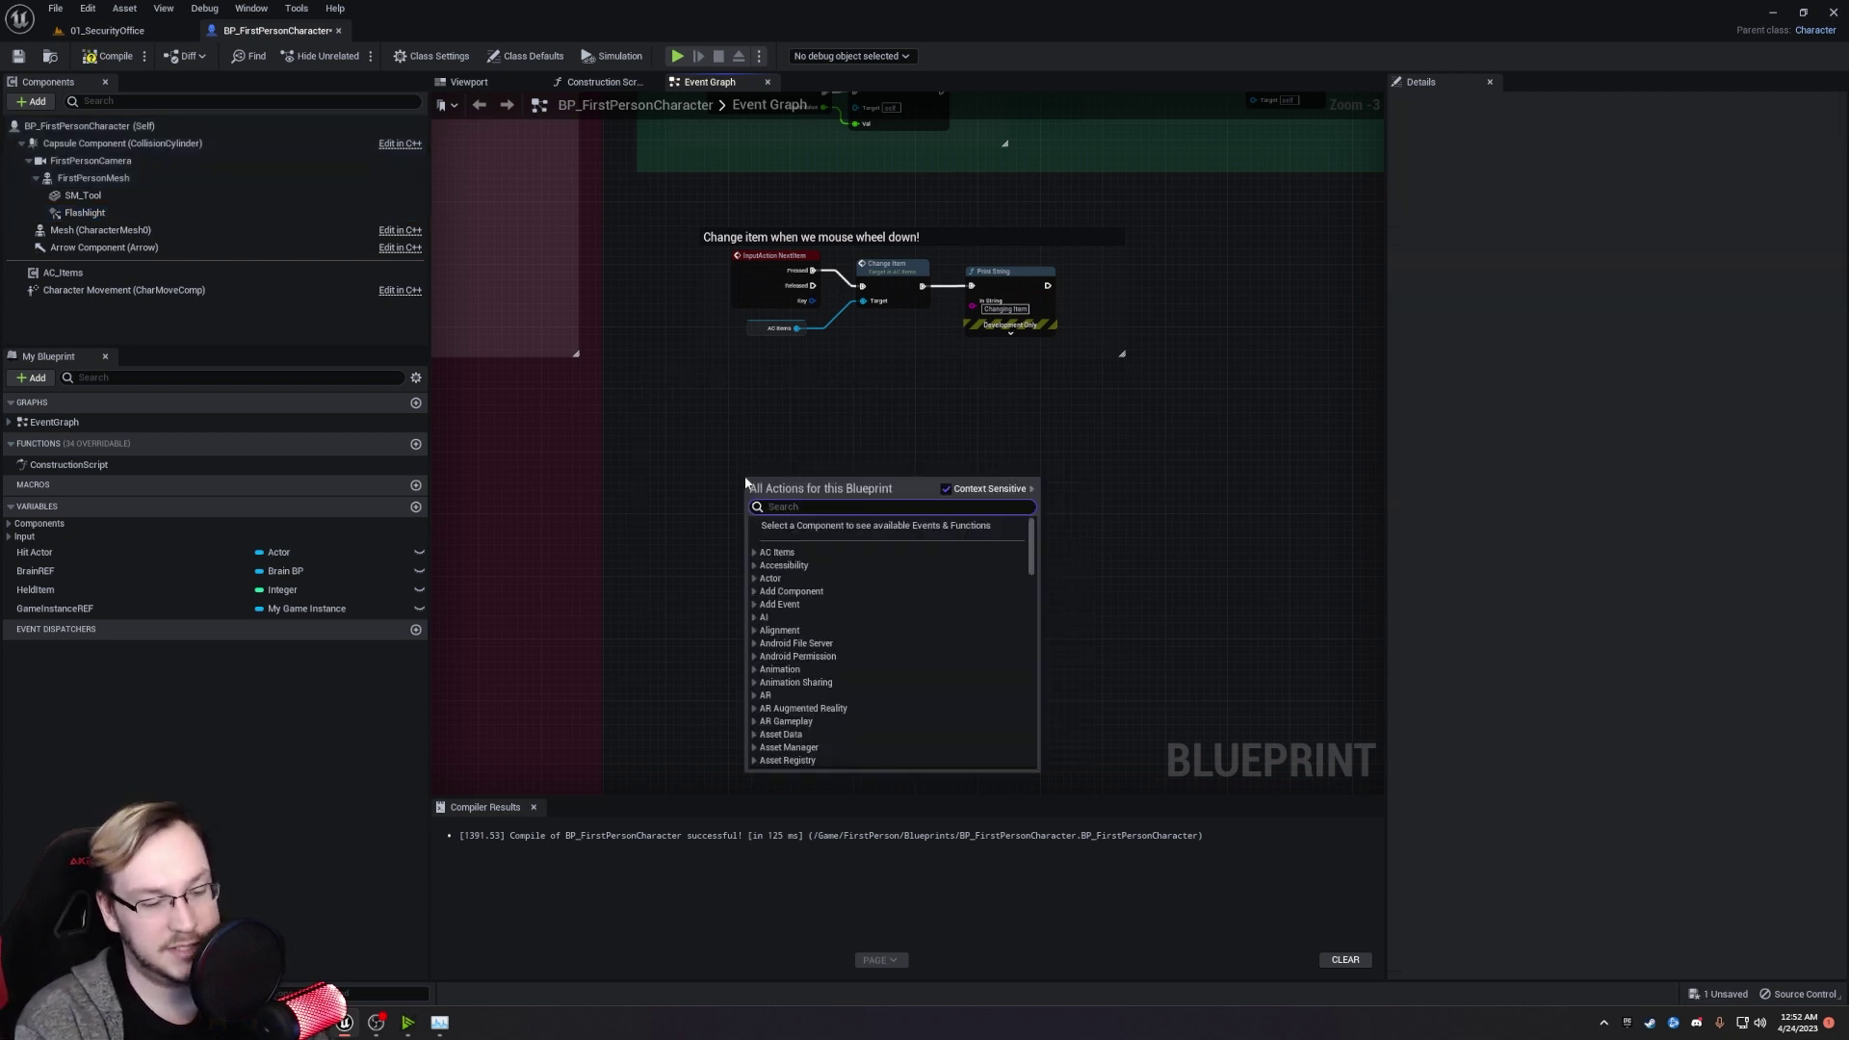
pyautogui.write('Toggleflash')
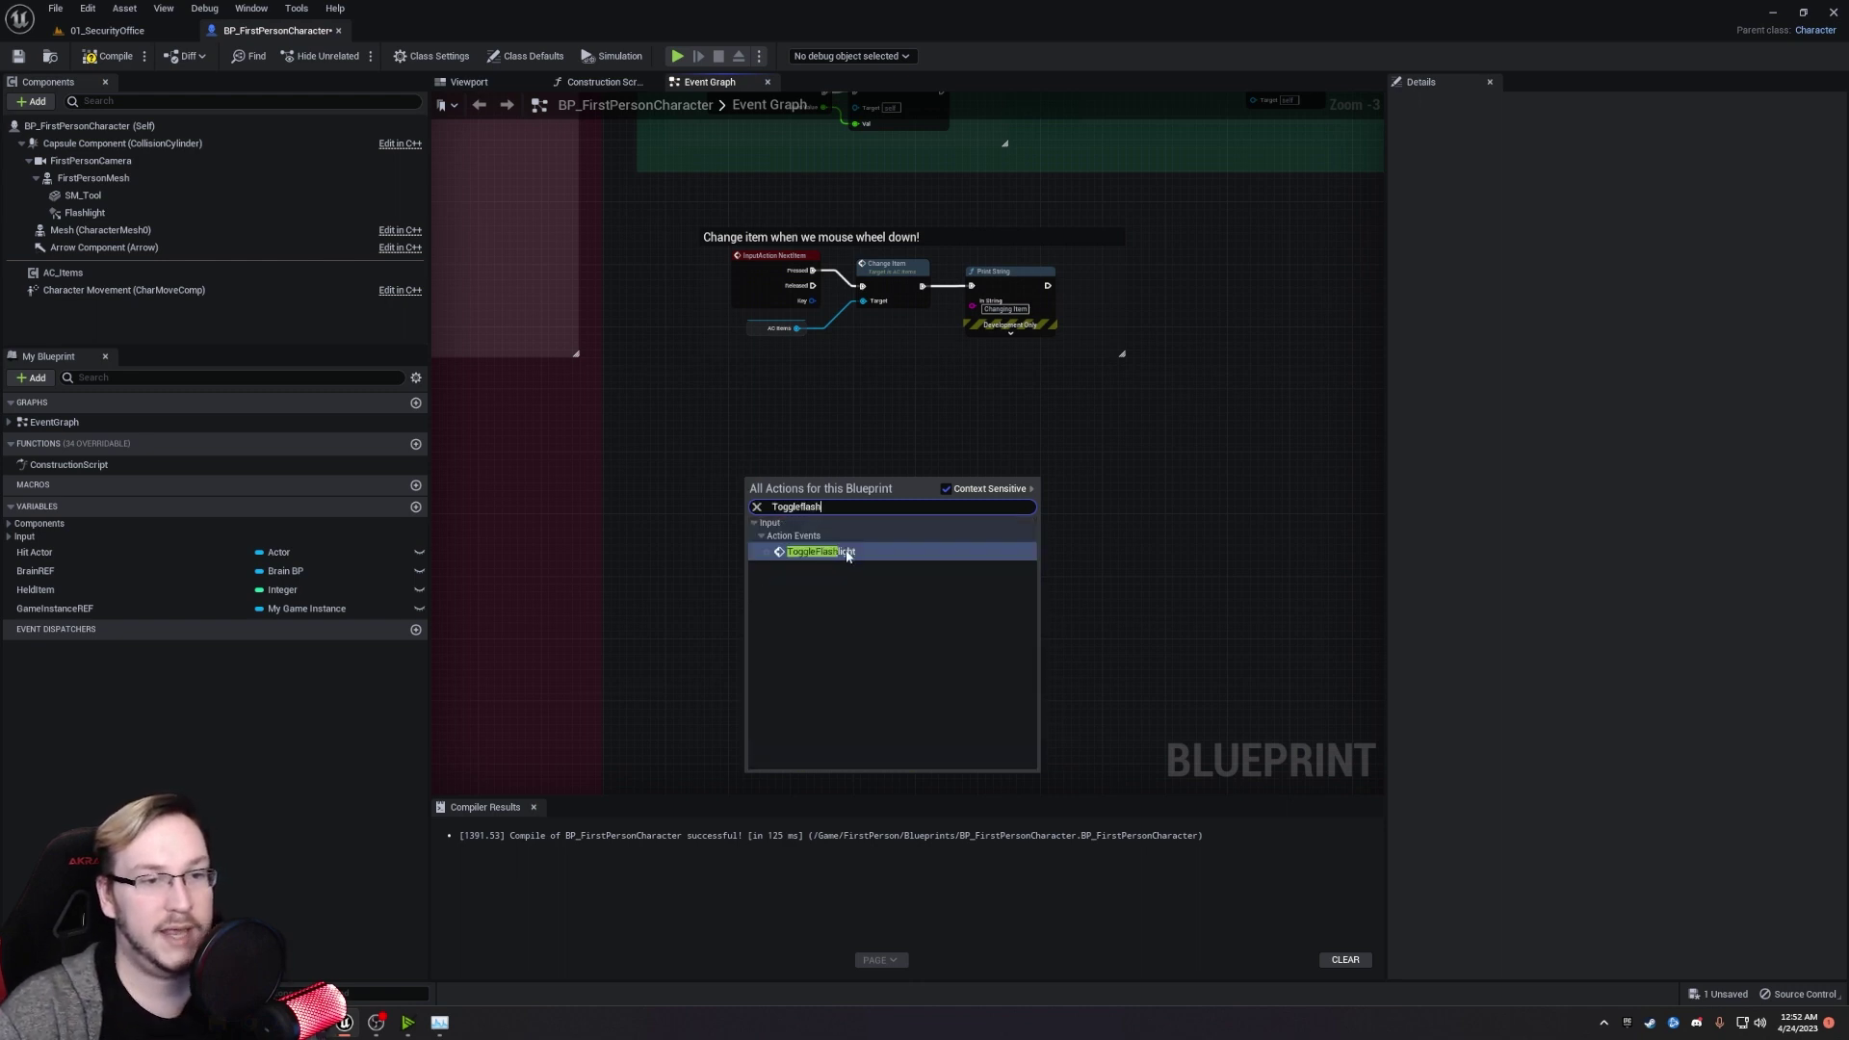
pyautogui.click(846, 553)
pyautogui.moveTo(816, 484); pyautogui.dragTo(802, 460)
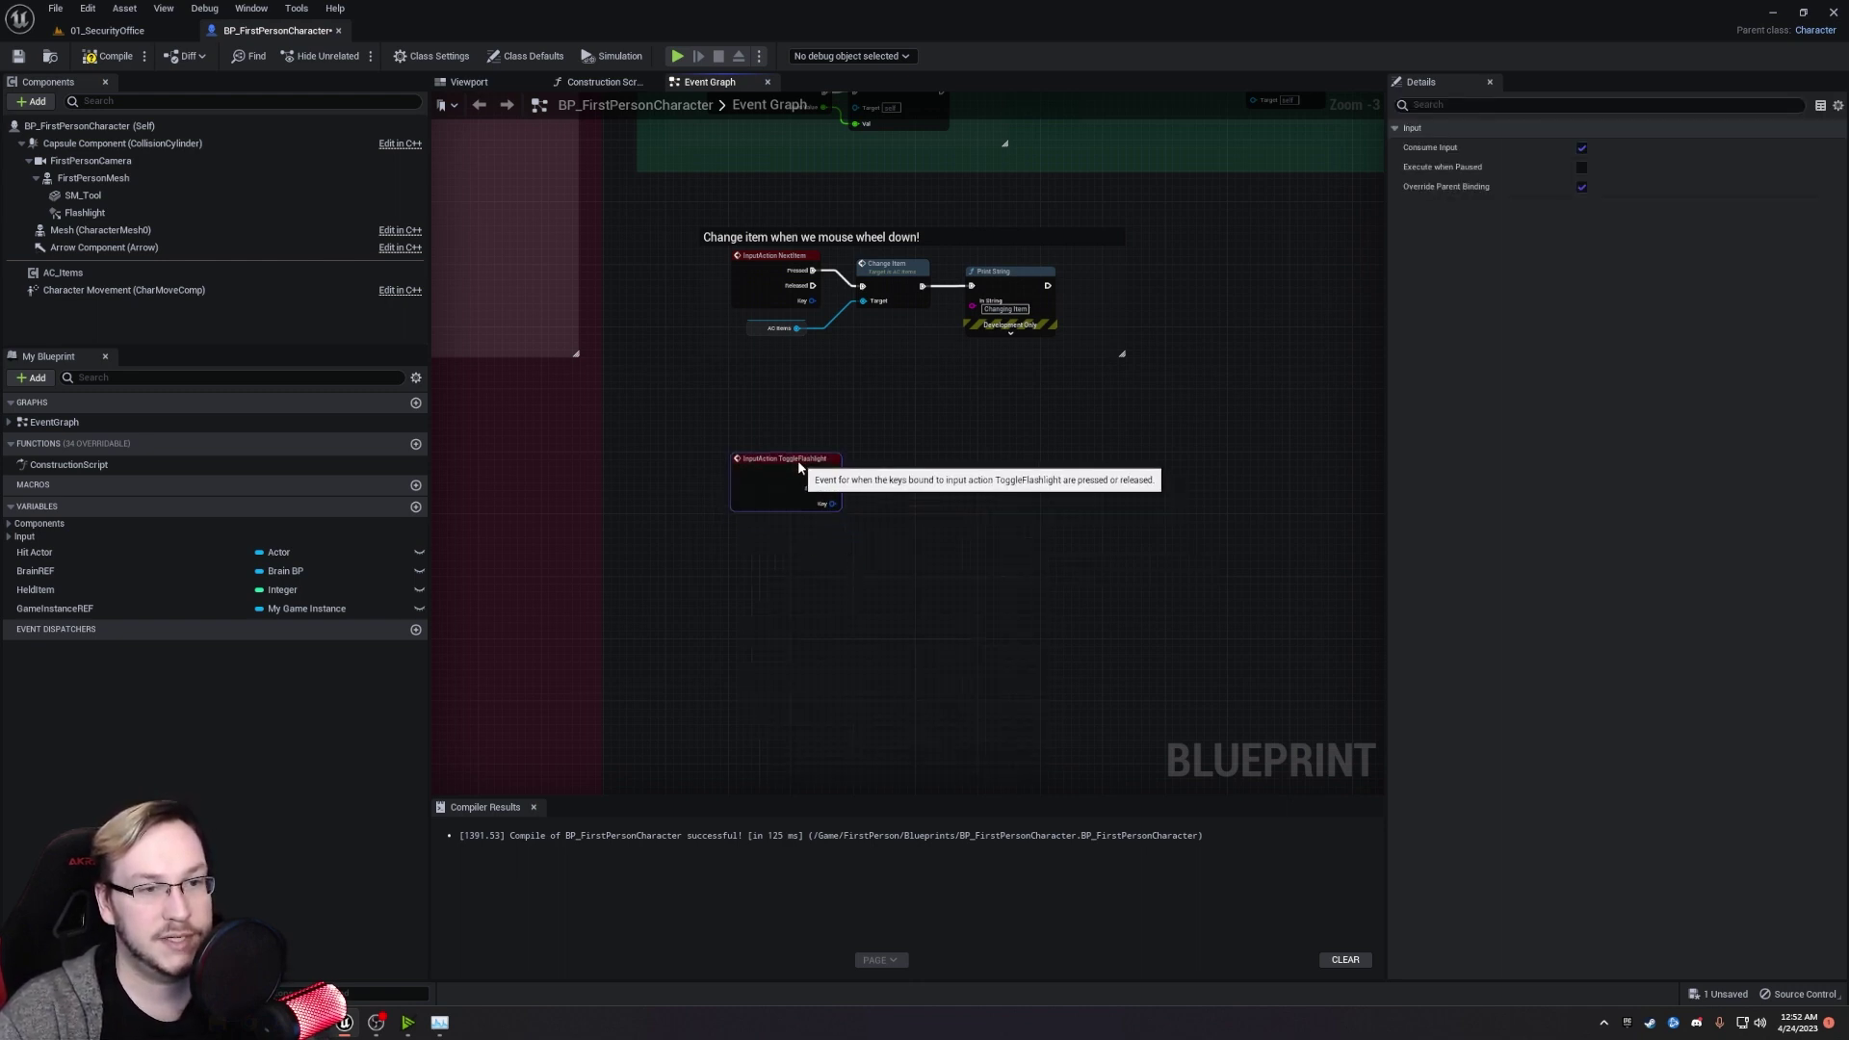
# Add a custom event named ToggleFlashlight below the input action event and line it up with that node.
pyautogui.moveTo(763, 640); pyautogui.dragTo(765, 541, button='right')
pyautogui.rightClick(766, 541)
pyautogui.write('cus')
pyautogui.press('Return')
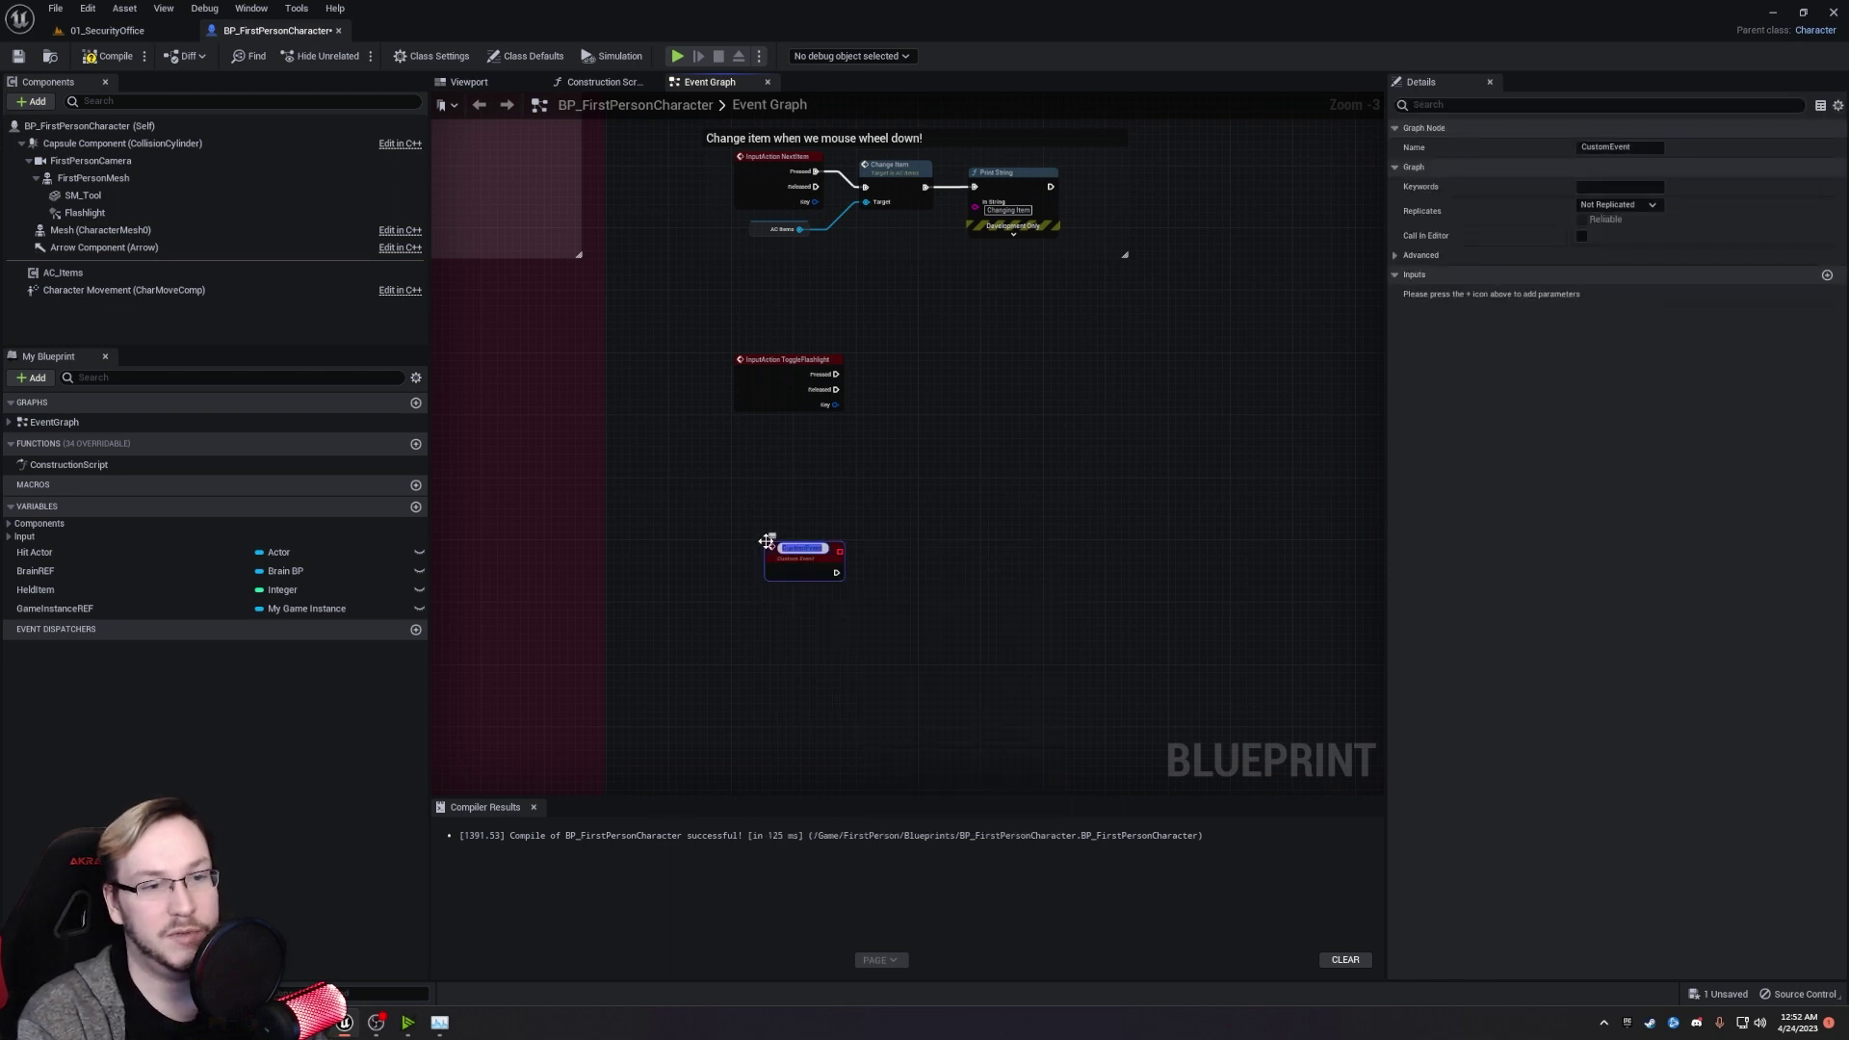
pyautogui.write('ToggleFlashlight')
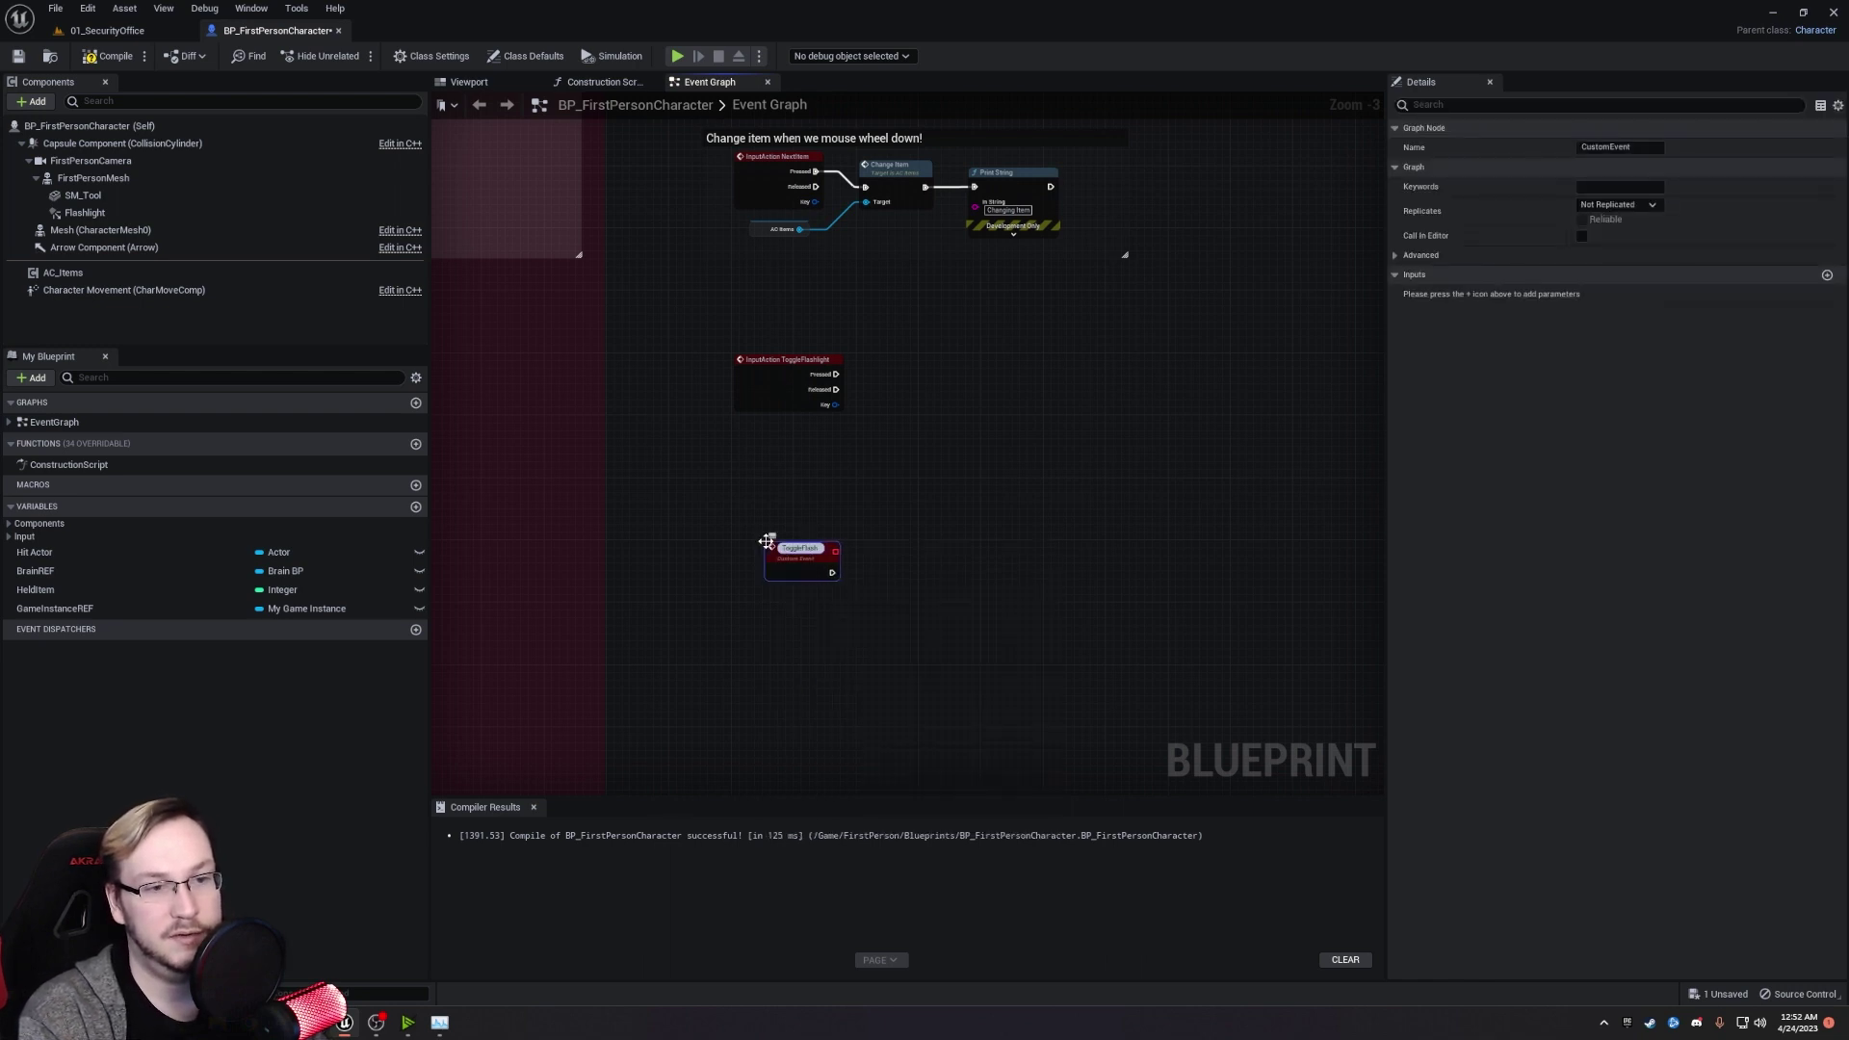
pyautogui.press('Return')
pyautogui.moveTo(818, 557); pyautogui.dragTo(787, 558)
# Connect the Pressed output of the ToggleFlashlight input action to a new Toggle Flashlight event call.
pyautogui.scroll(1, 897, 484)
pyautogui.moveTo(898, 484); pyautogui.dragTo(781, 504, button='right')
pyautogui.click(781, 504)
pyautogui.scroll(1, 781, 508)
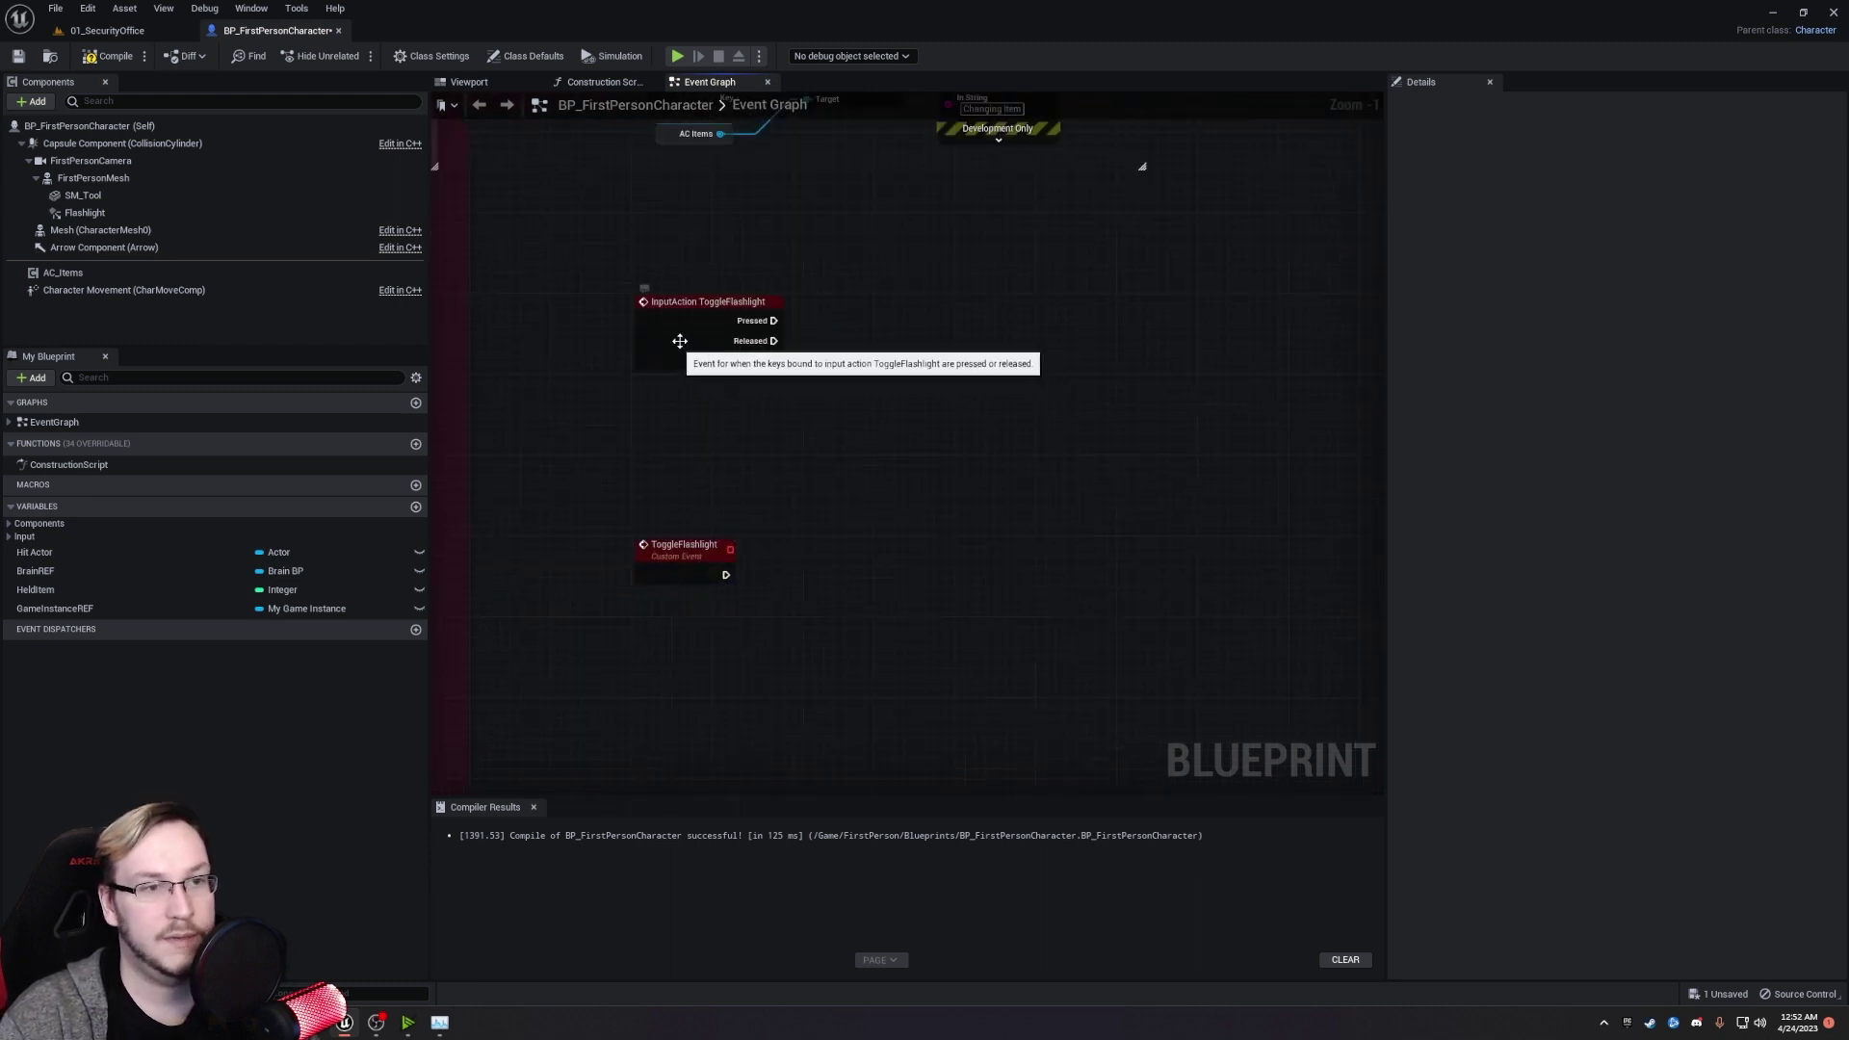
pyautogui.moveTo(773, 321); pyautogui.dragTo(884, 321)
pyautogui.write('toggl')
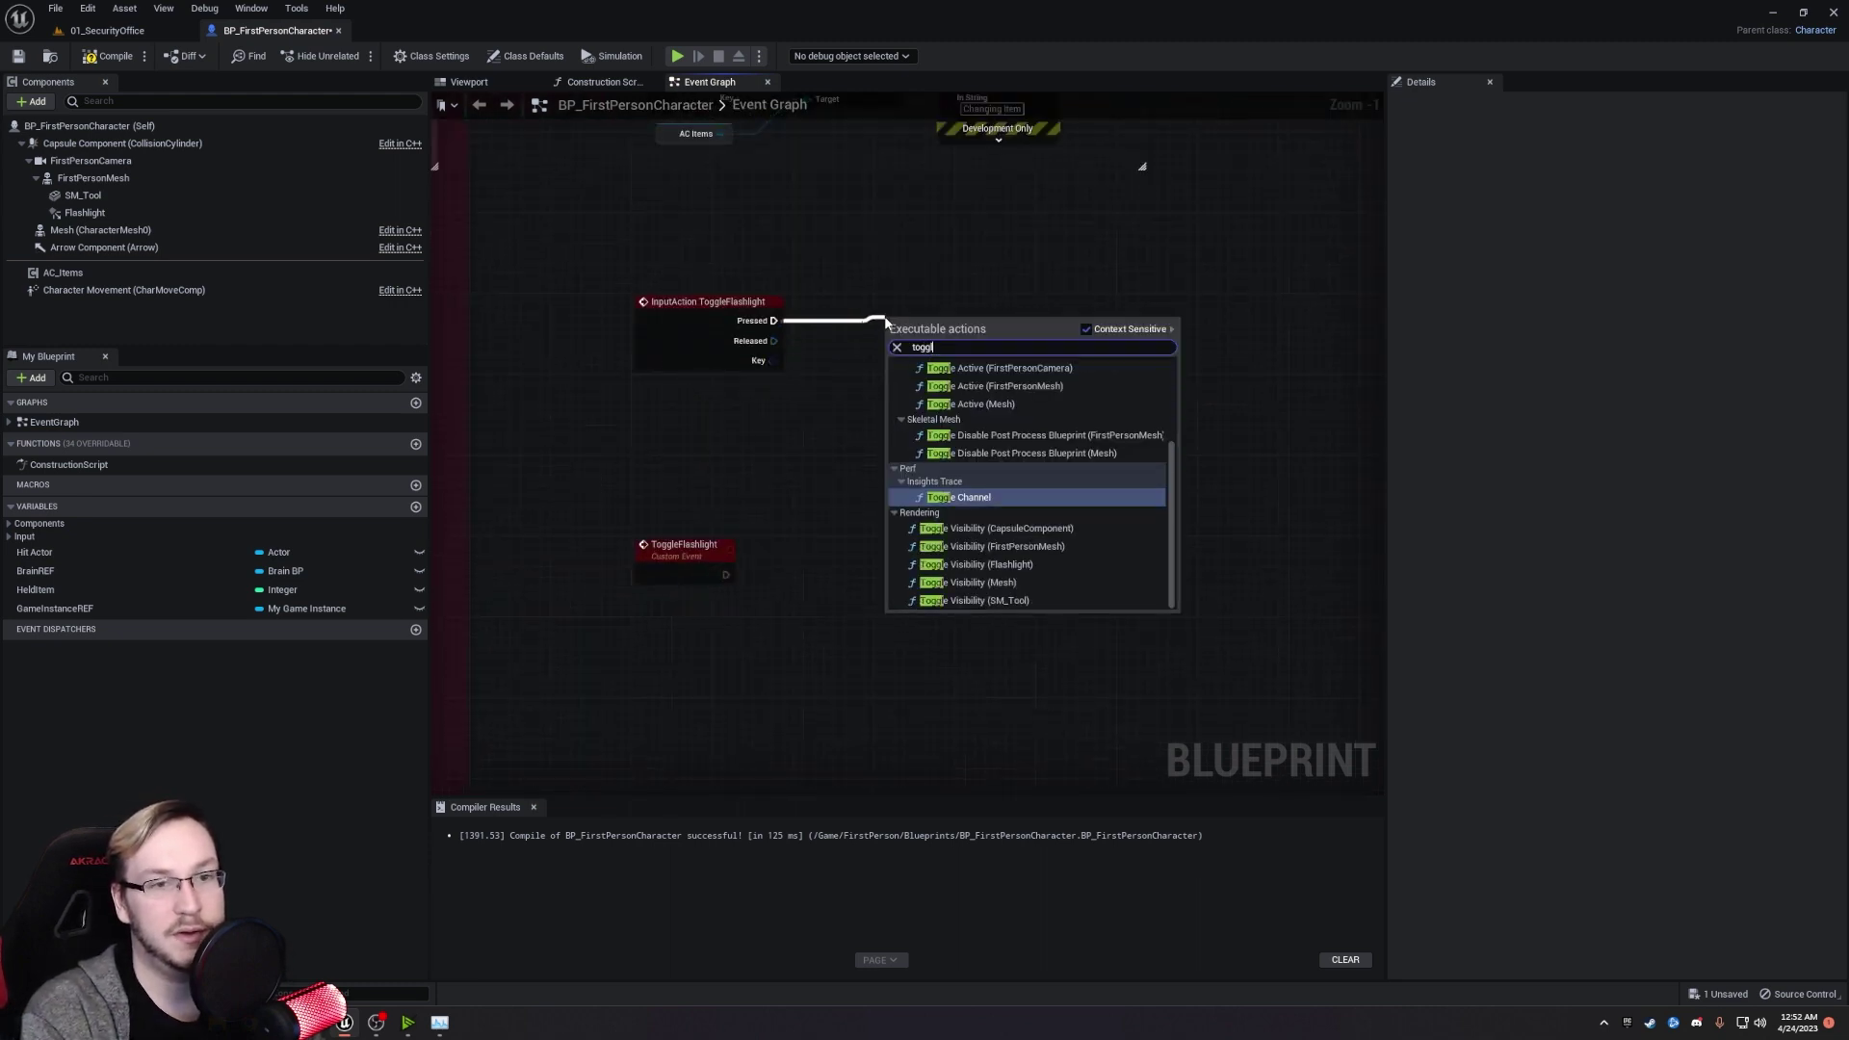
pyautogui.write('e flash')
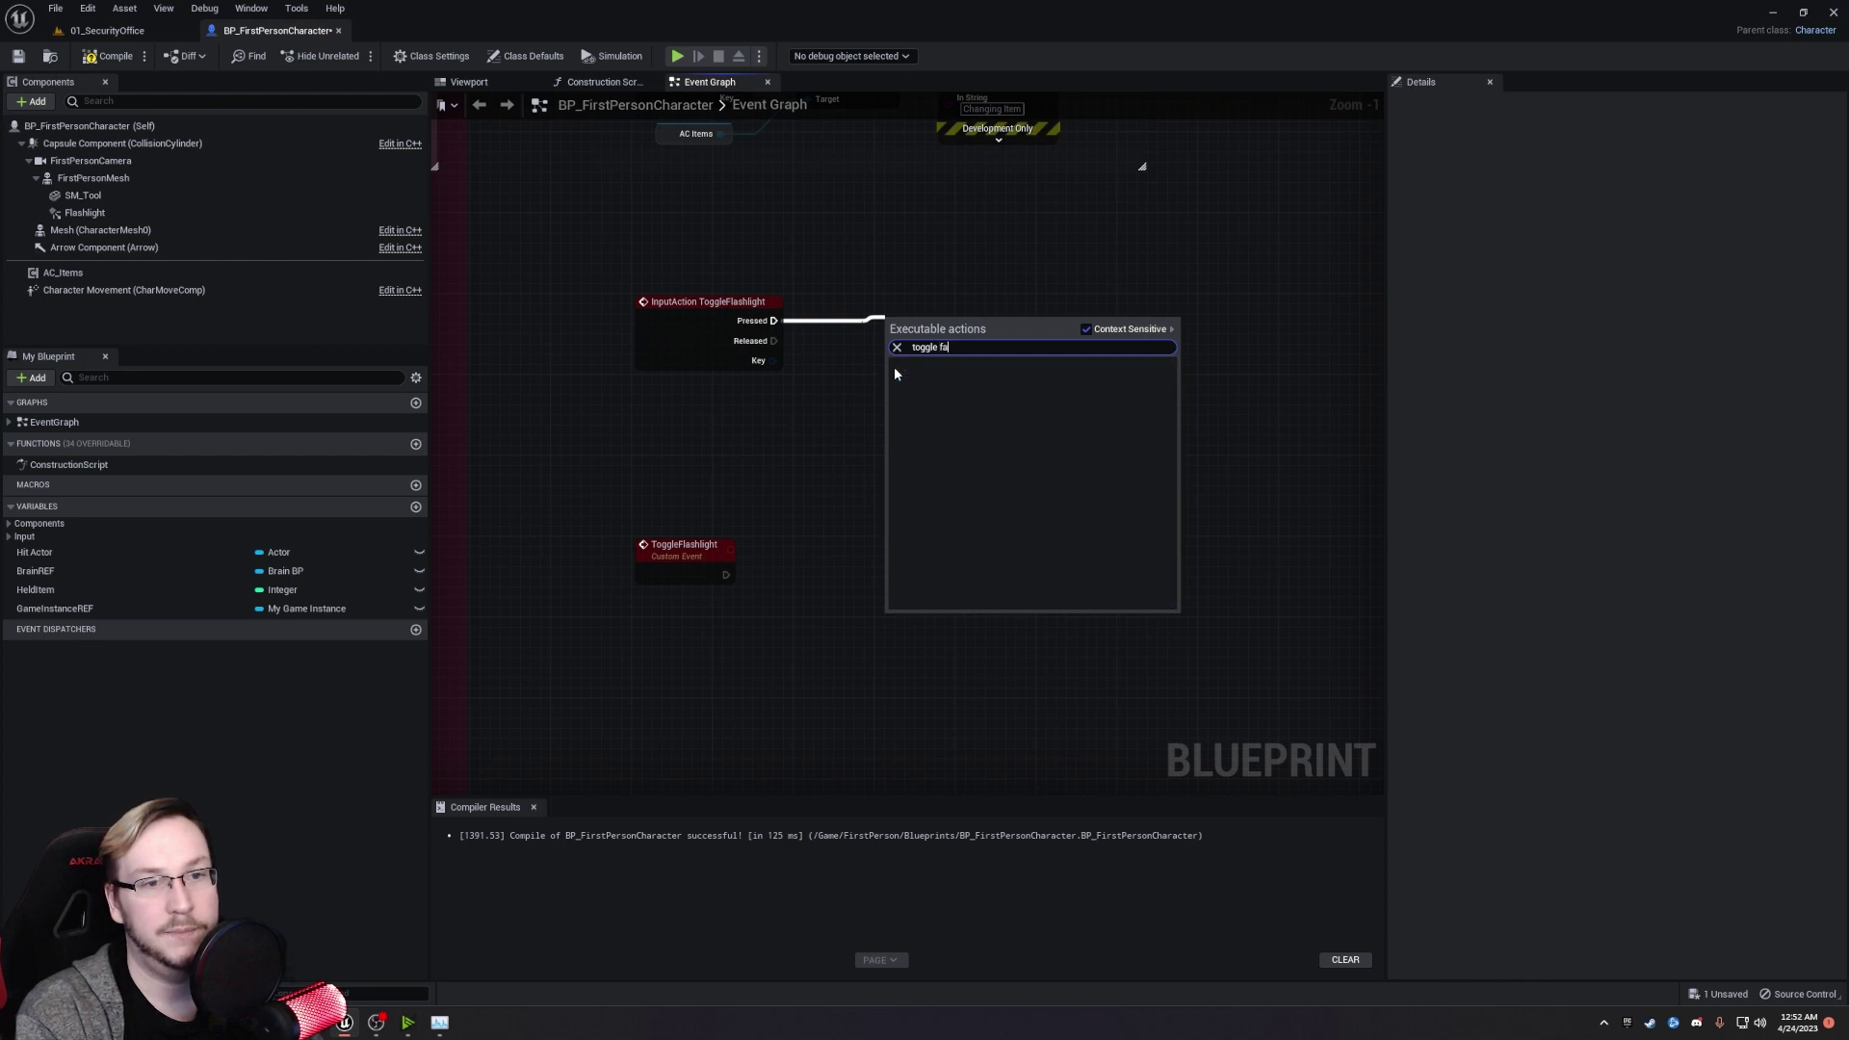
pyautogui.click(897, 378)
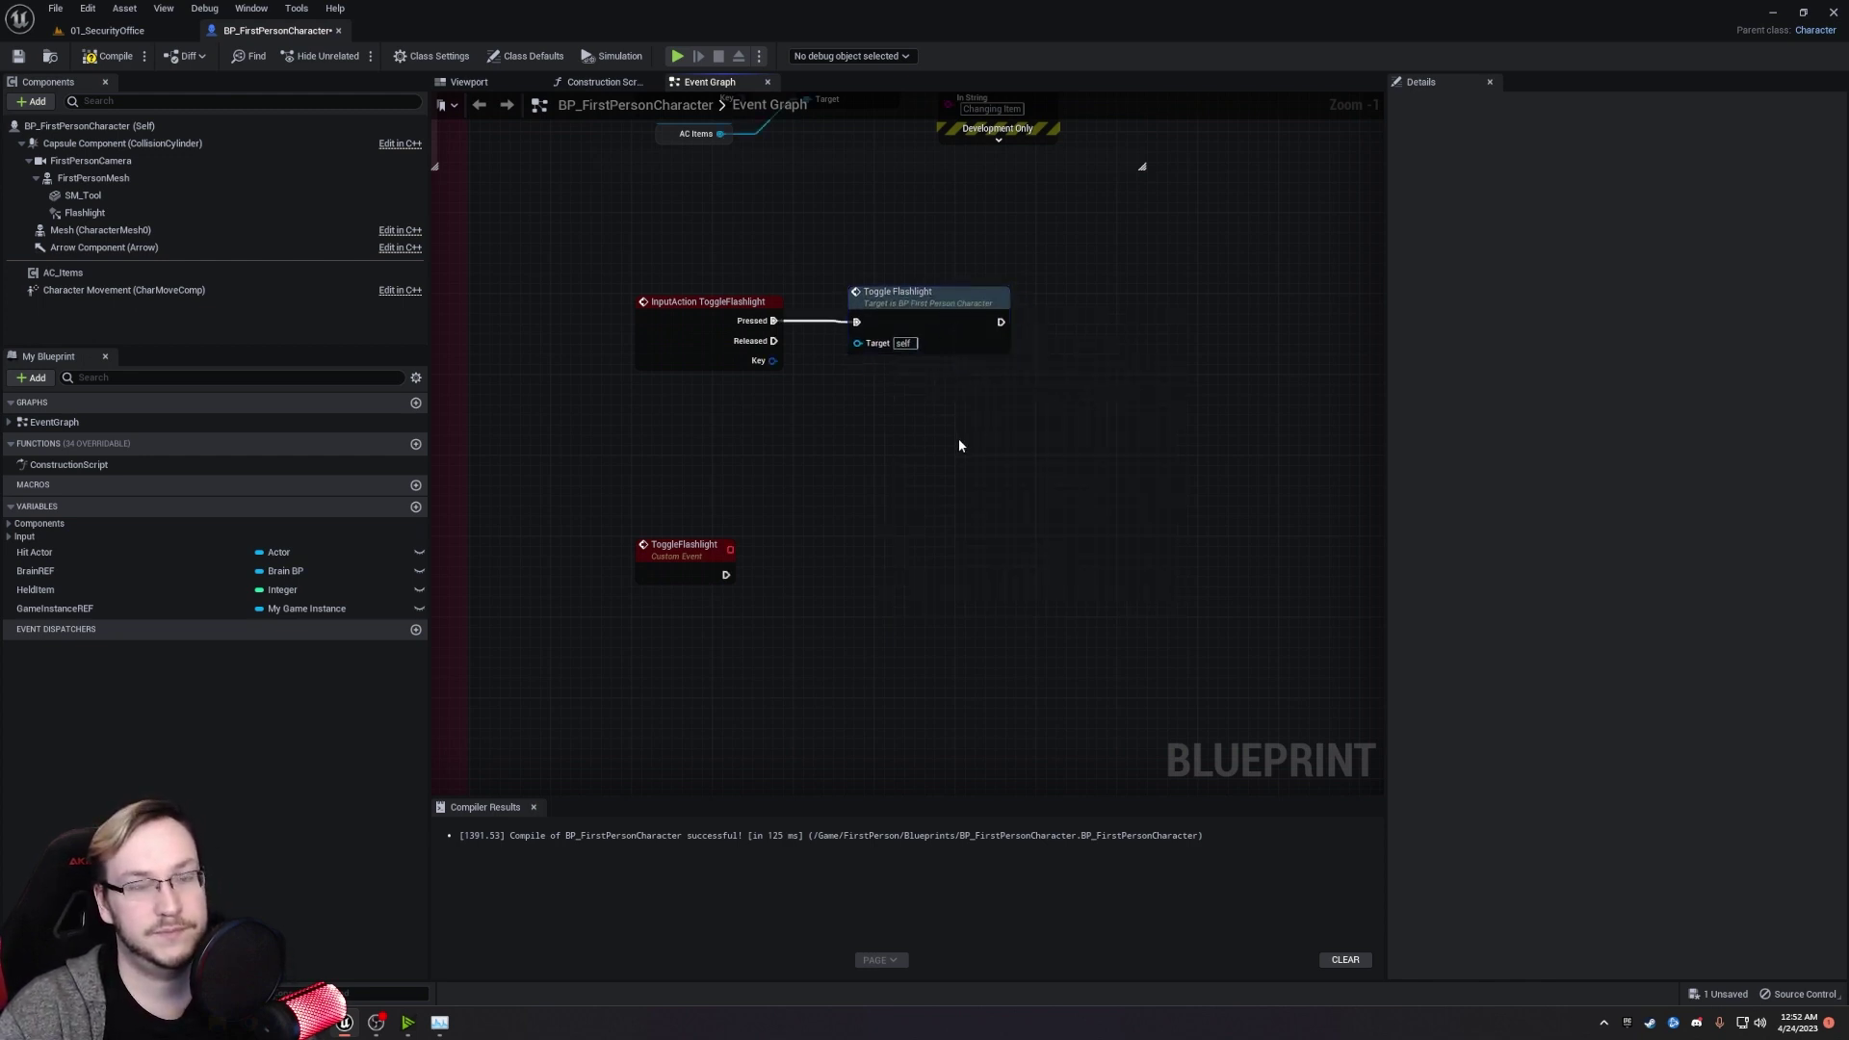
# Wrap the ToggleFlashlight input action and its event call in a comment reading "Toggle flashlight when pressing F".
pyautogui.moveTo(508, 262); pyautogui.dragTo(1221, 390)
pyautogui.click(1030, 464)
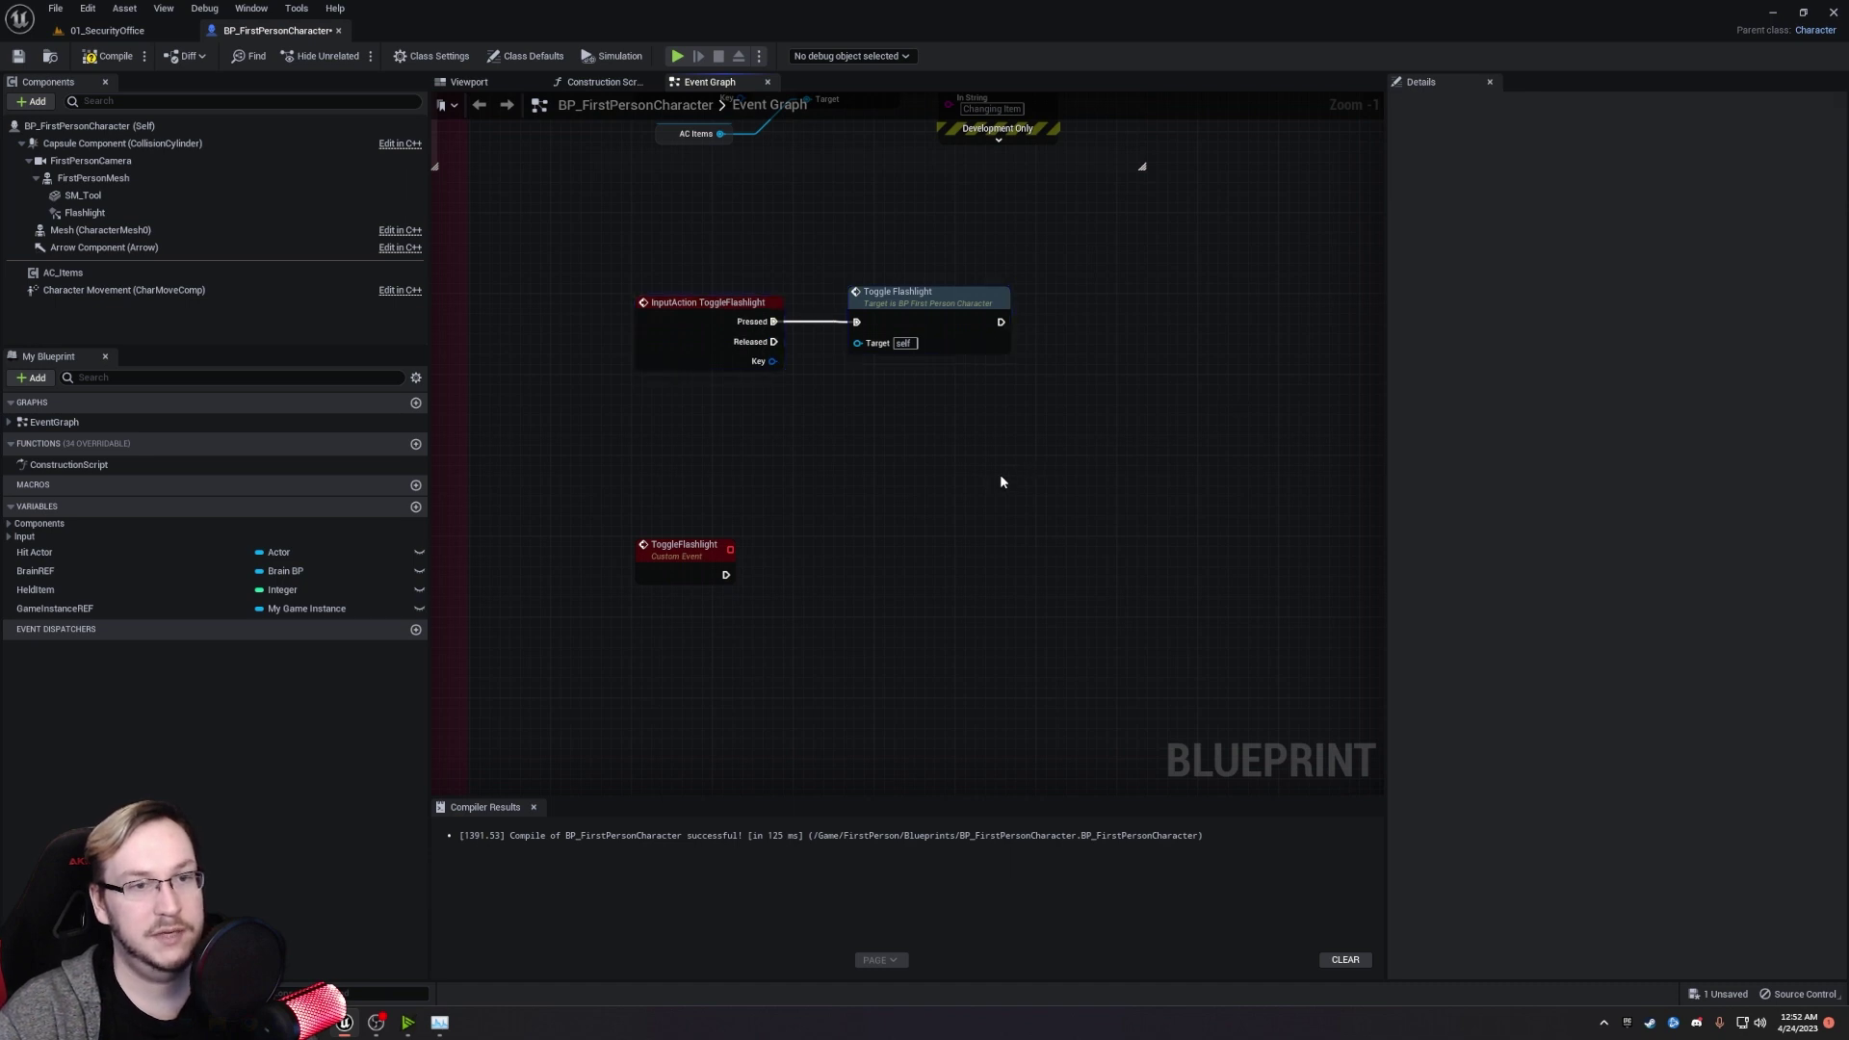
pyautogui.moveTo(572, 279); pyautogui.dragTo(1161, 466)
pyautogui.press('c')
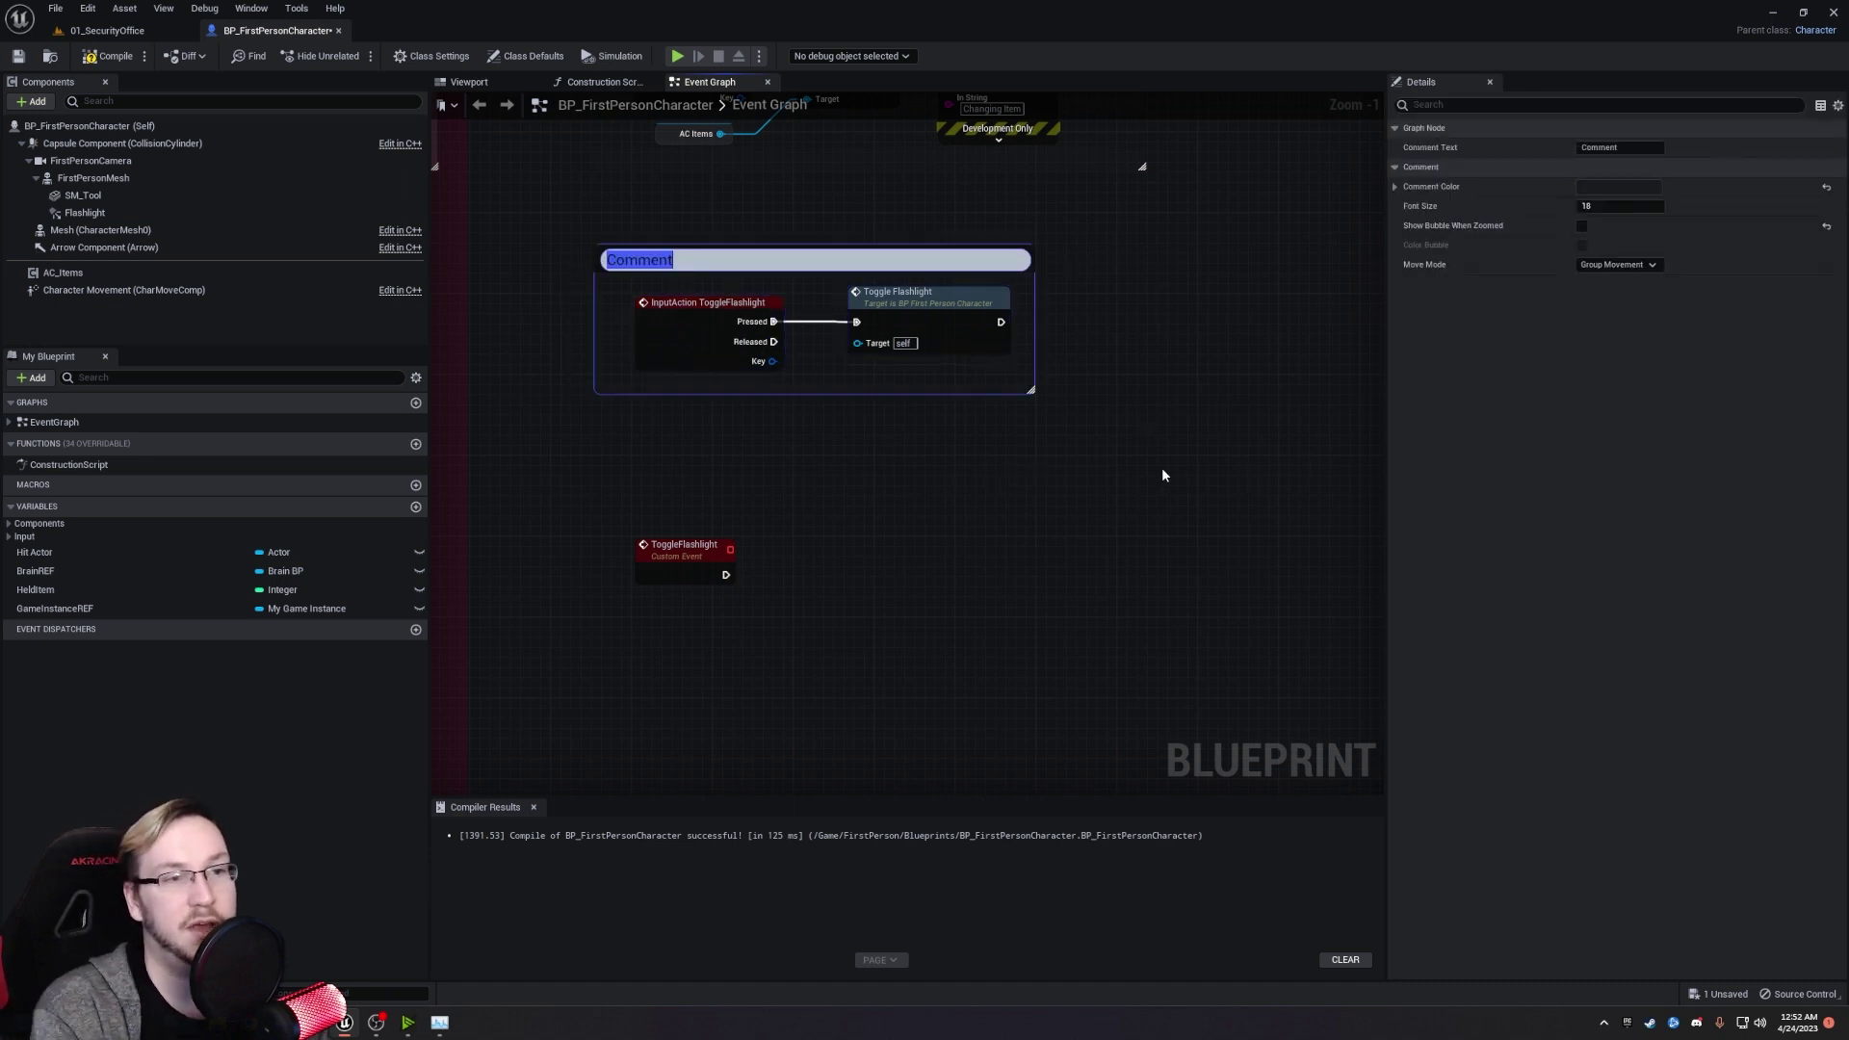
pyautogui.write('Tog')
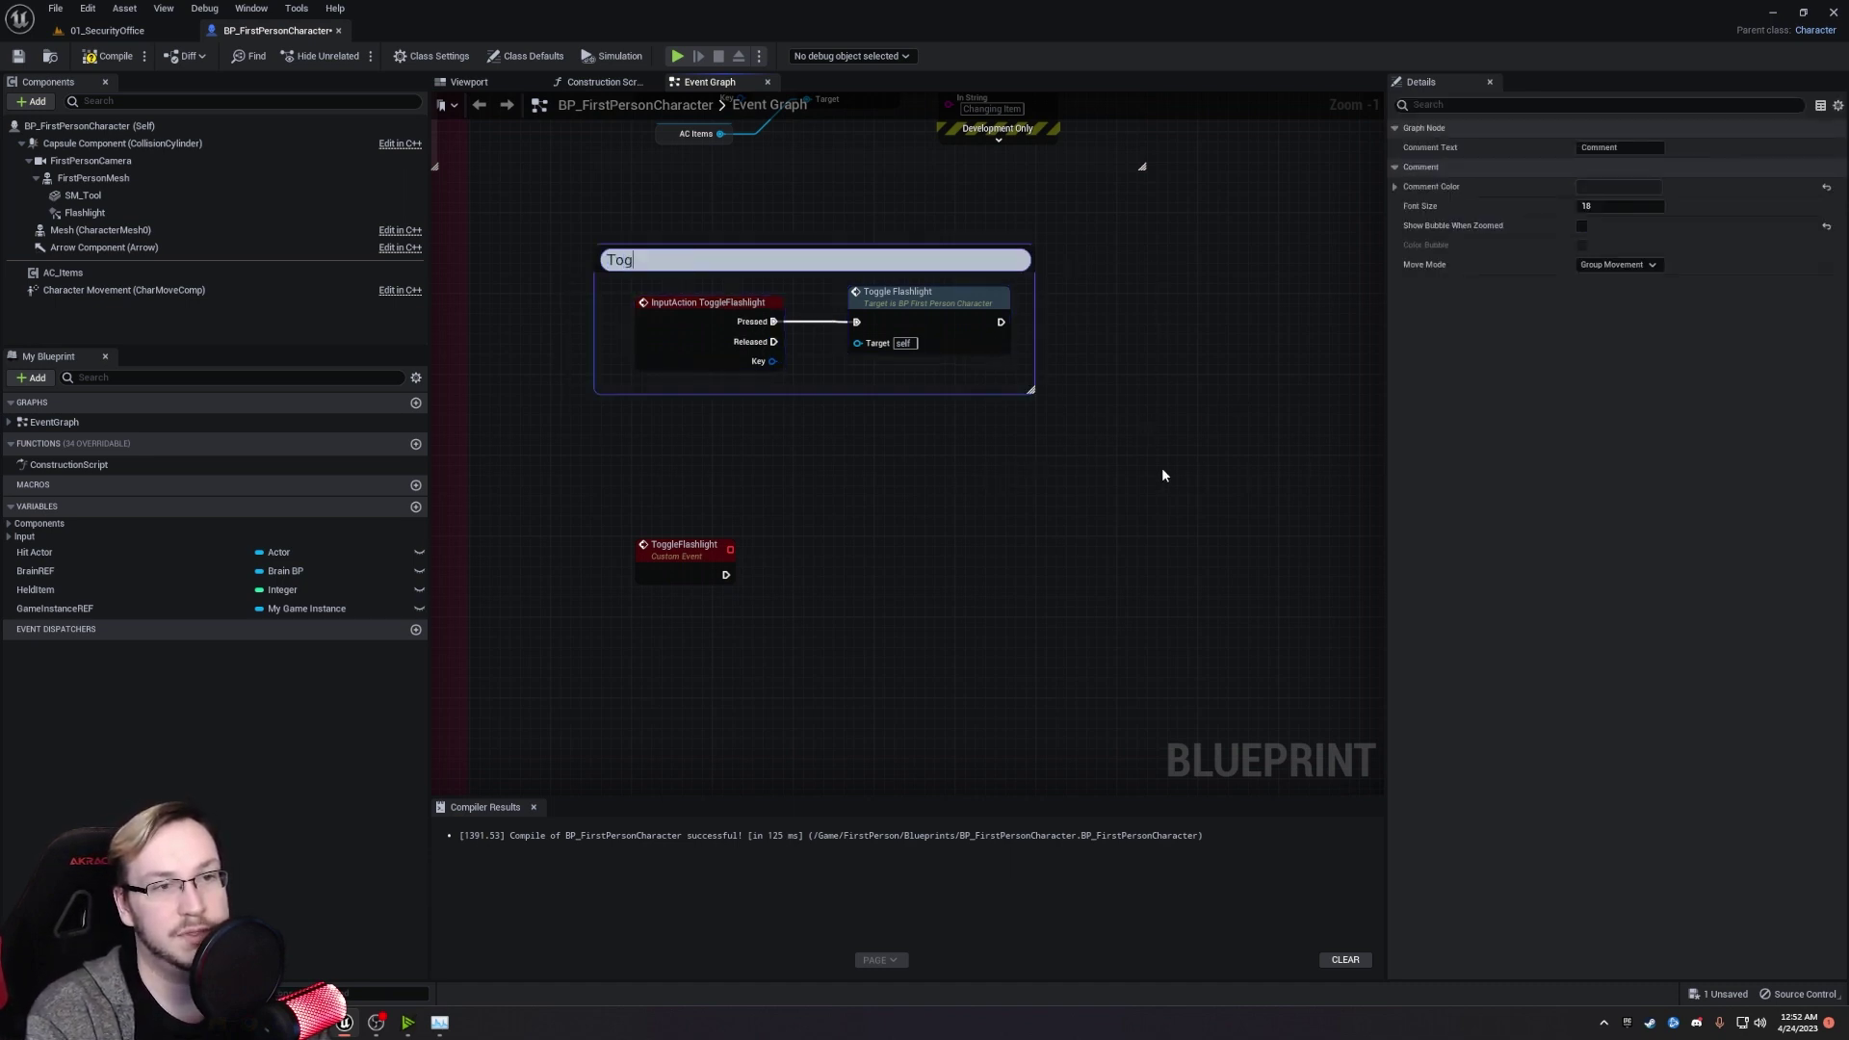
pyautogui.write('gle flashlight whe')
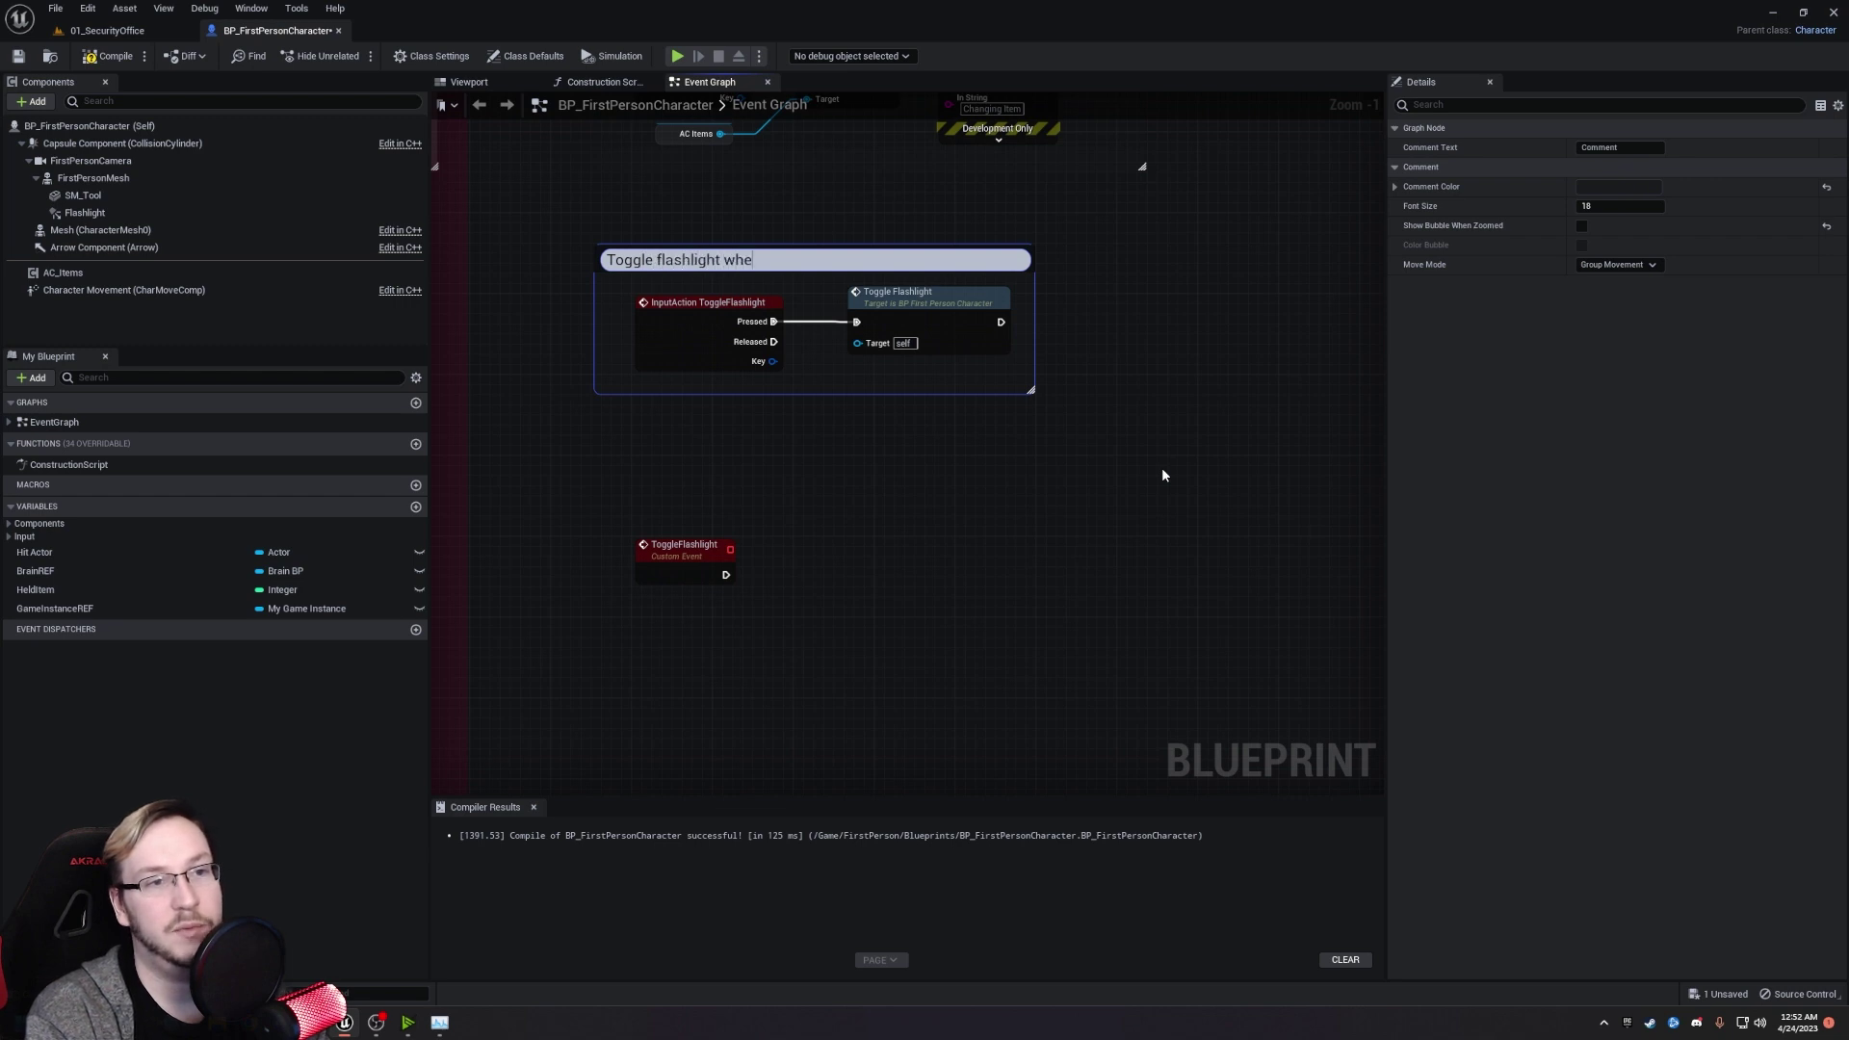
pyautogui.write('n pressing F')
pyautogui.press('Return')
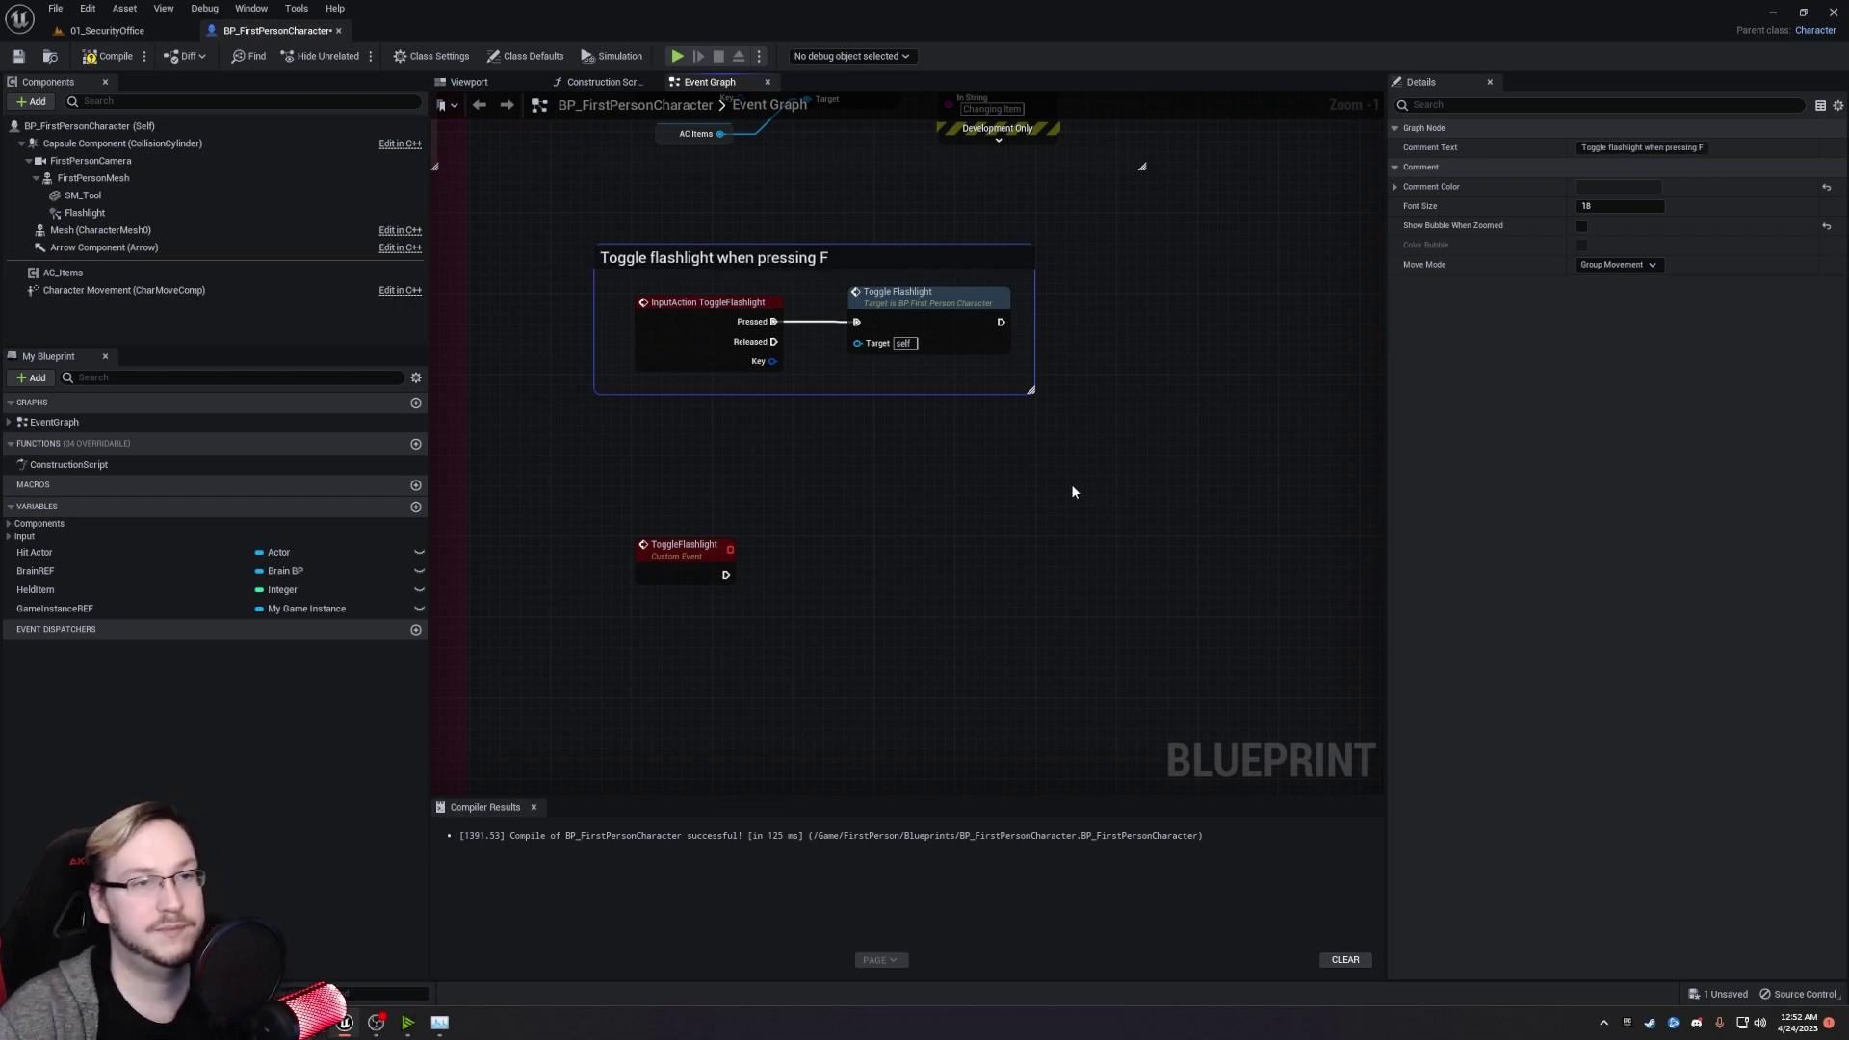
# Change the flashlight comment's color to a light, nearly white shade and deselect the comment.
pyautogui.click(1616, 189)
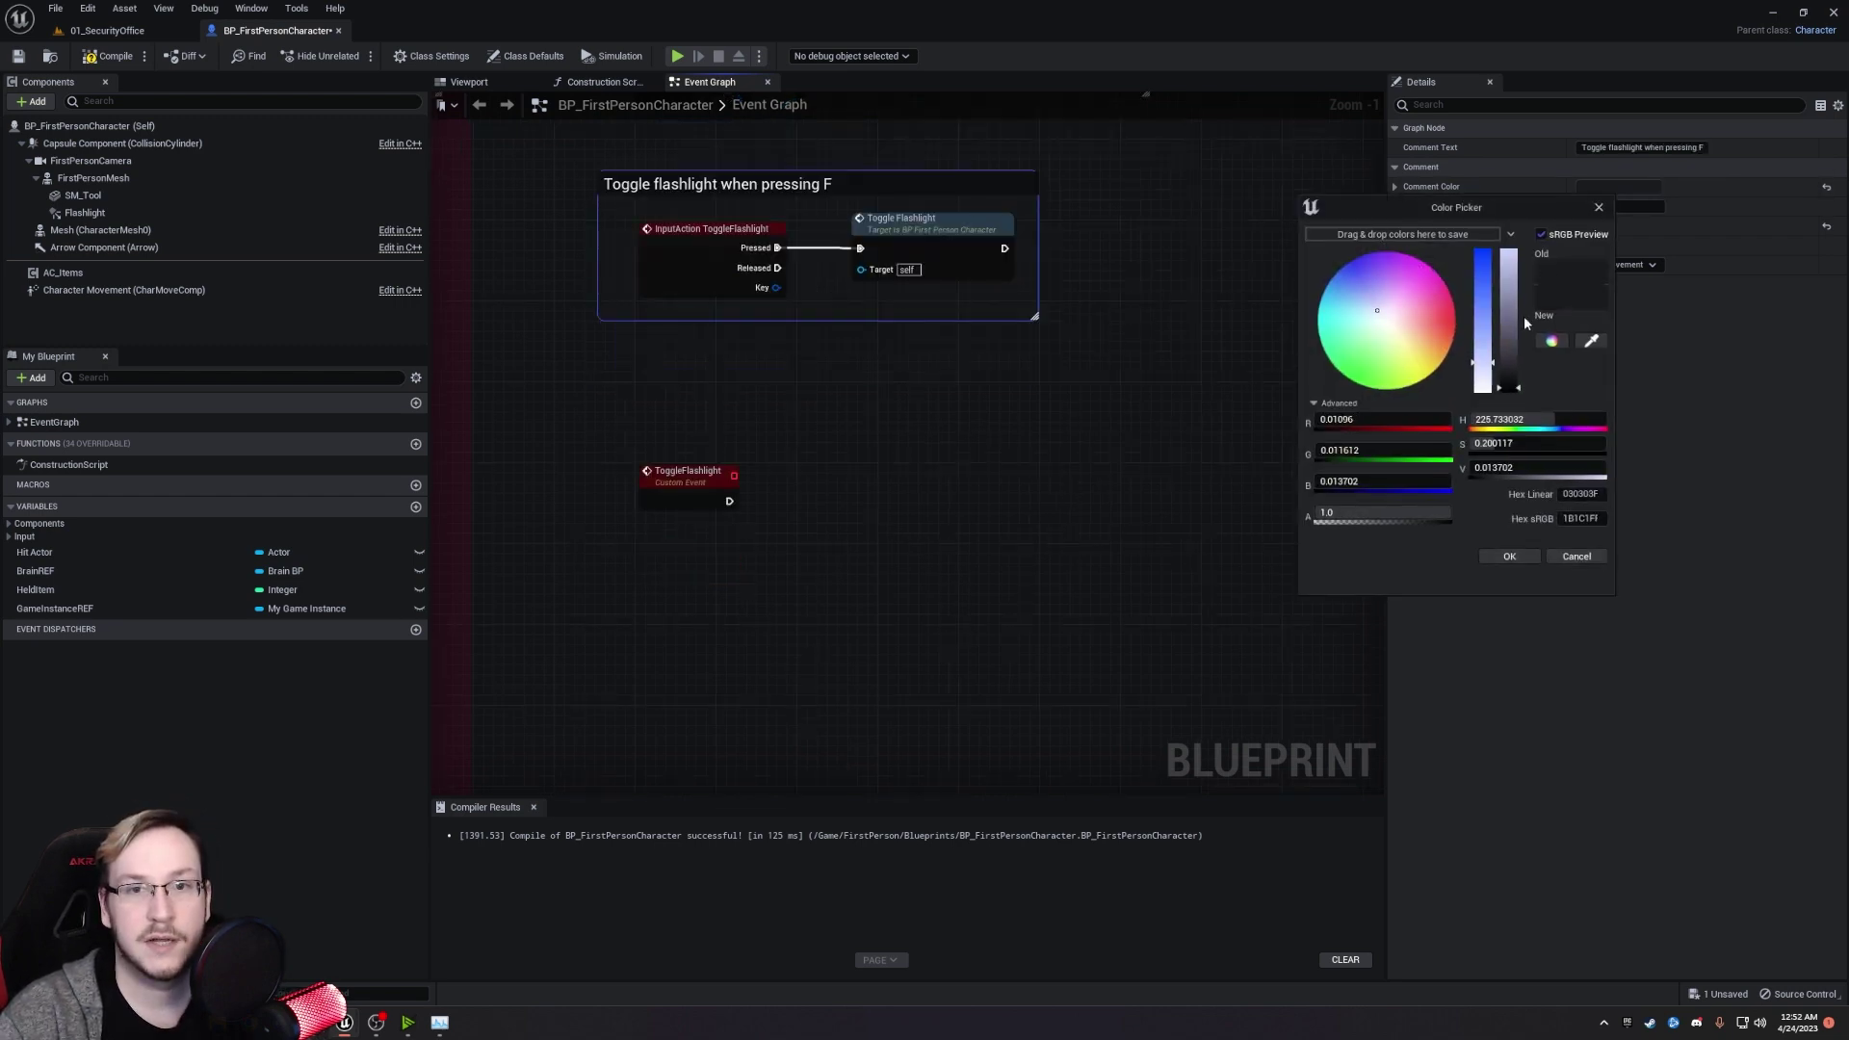
pyautogui.moveTo(1509, 318); pyautogui.dragTo(1480, 399)
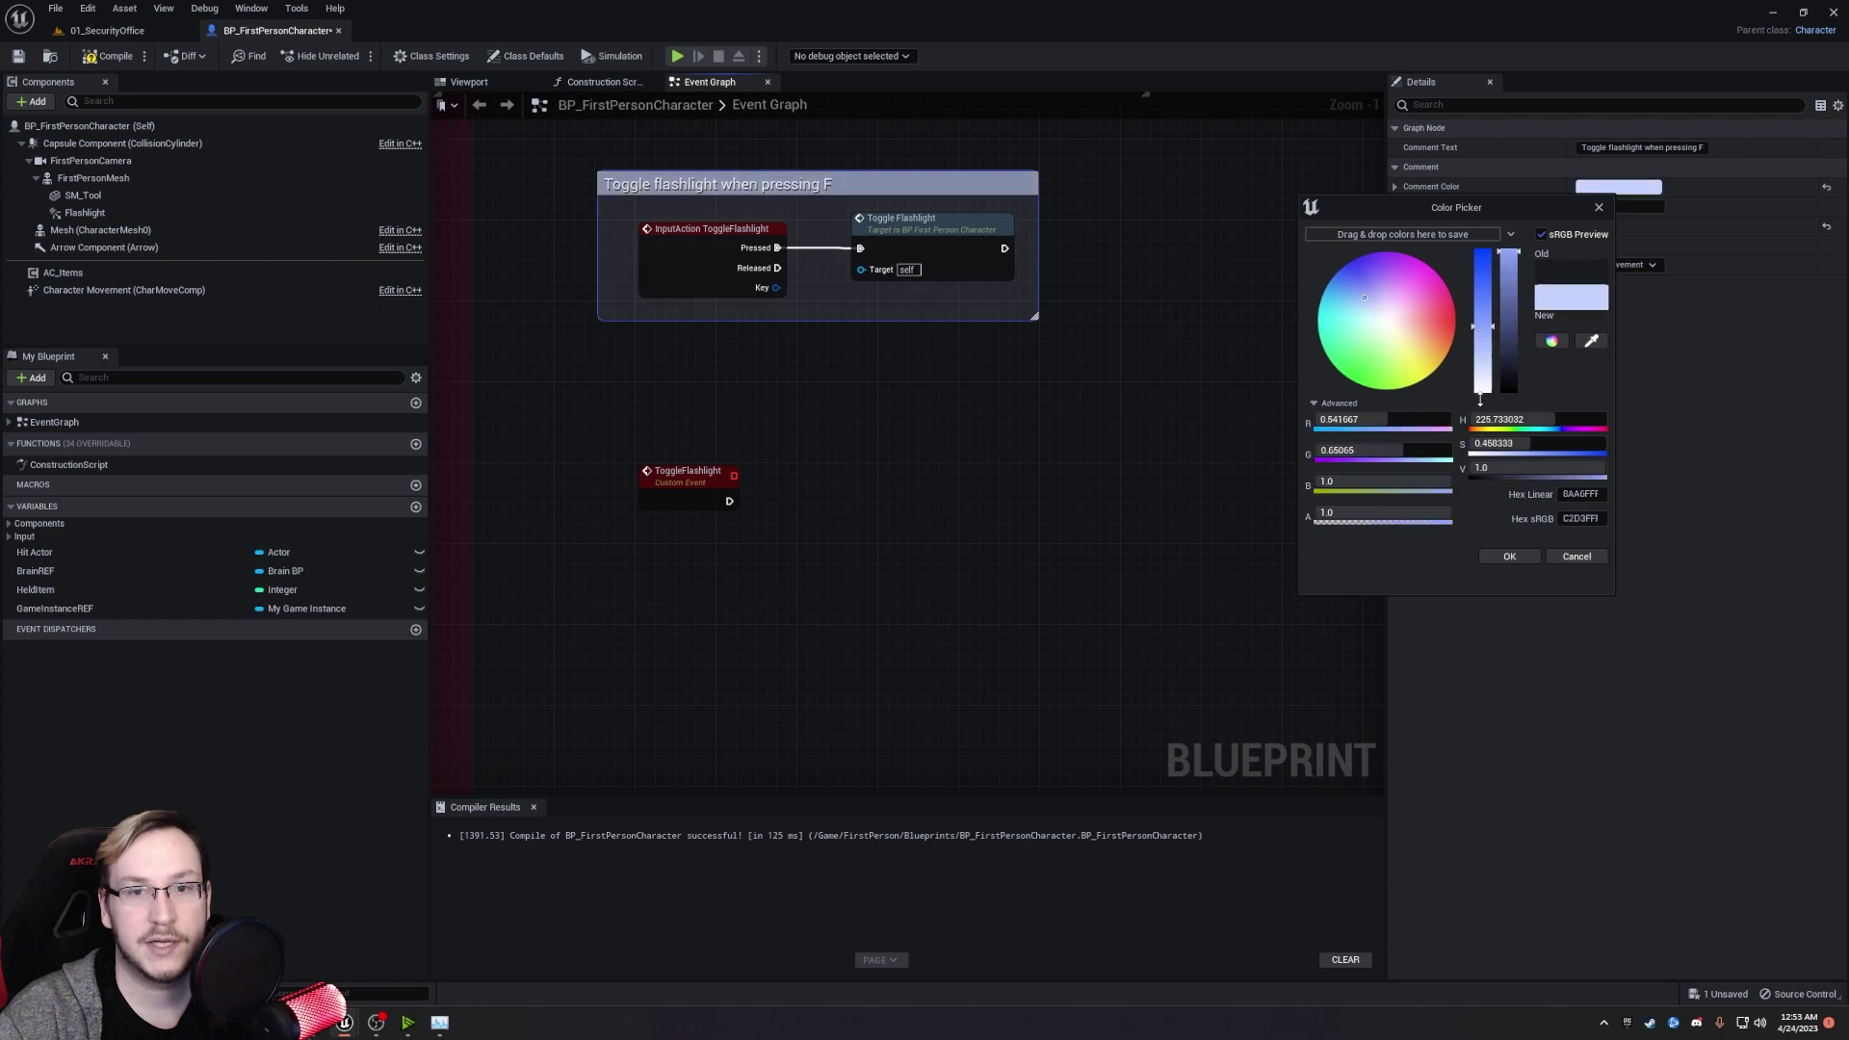
pyautogui.click(1509, 556)
pyautogui.scroll(1, 1059, 520)
pyautogui.click(828, 475)
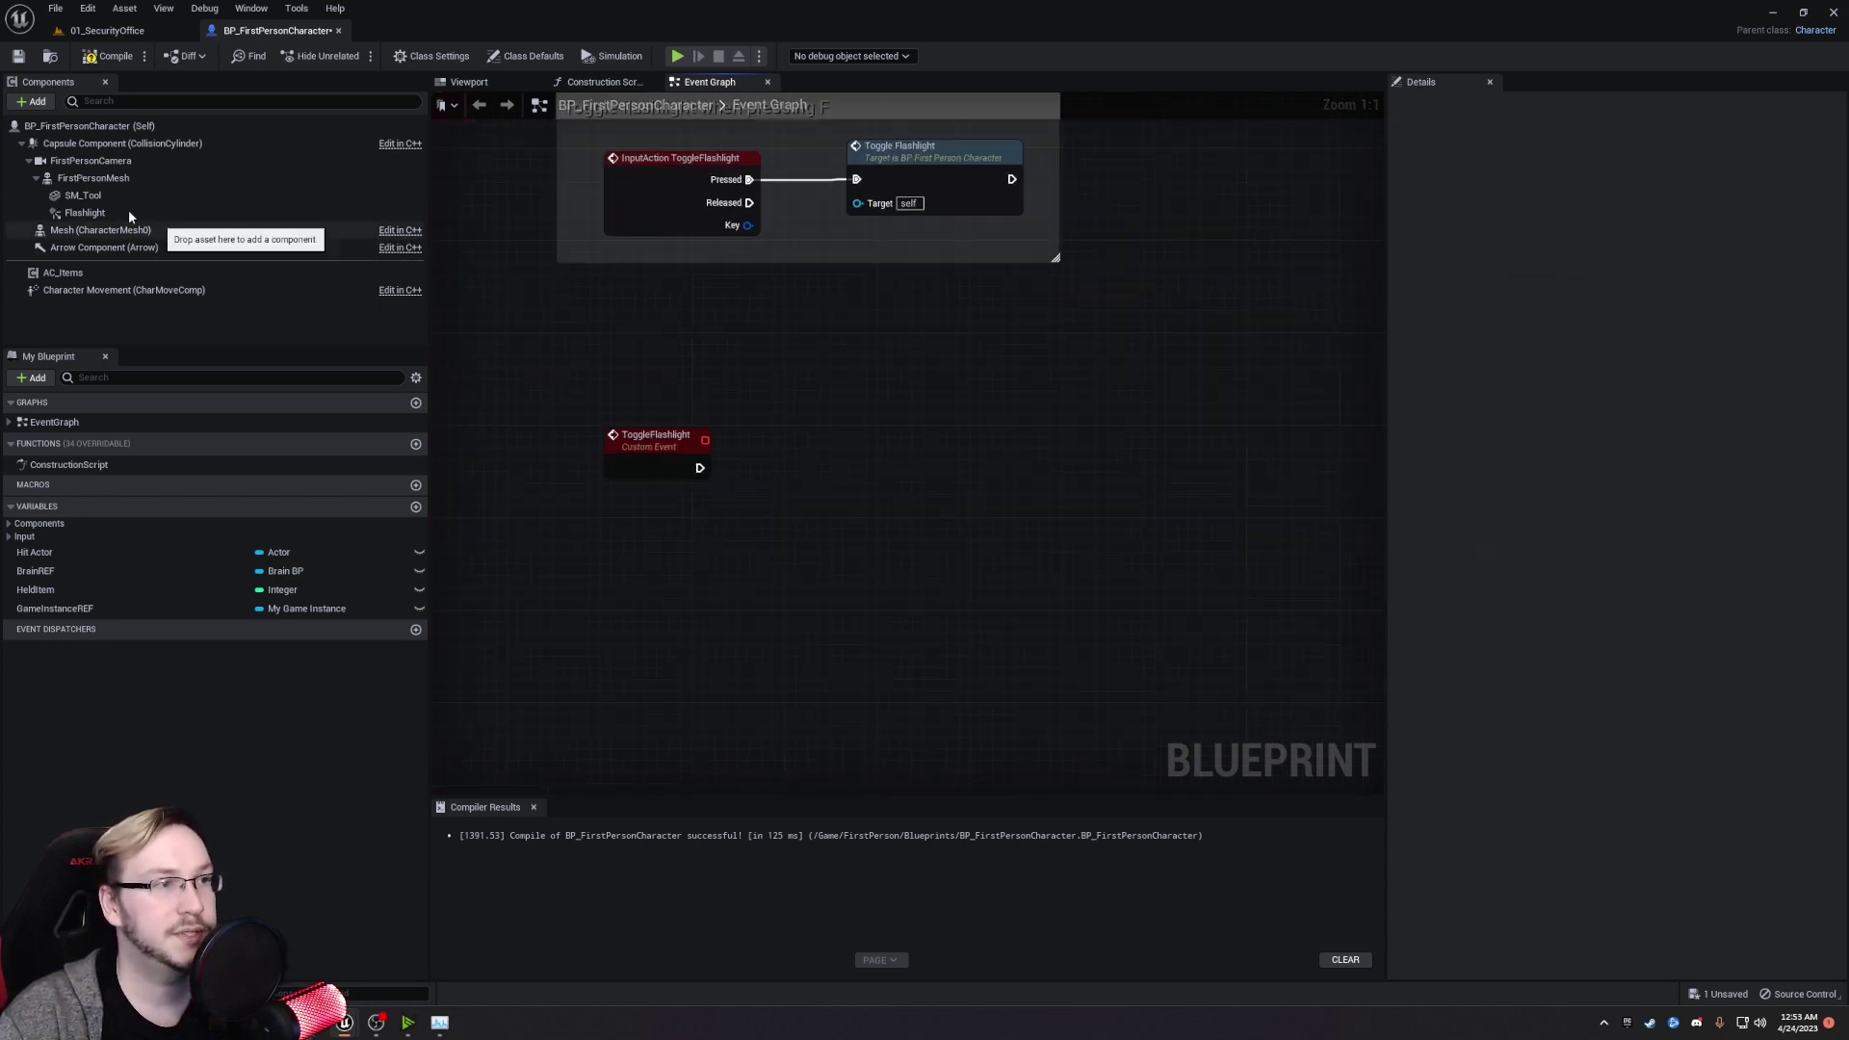
# Add a Flashlight component reference and connect a Play Sound 2D node to the ToggleFlashlight custom event, lined up in a straight row.
pyautogui.moveTo(96, 213); pyautogui.dragTo(616, 506)
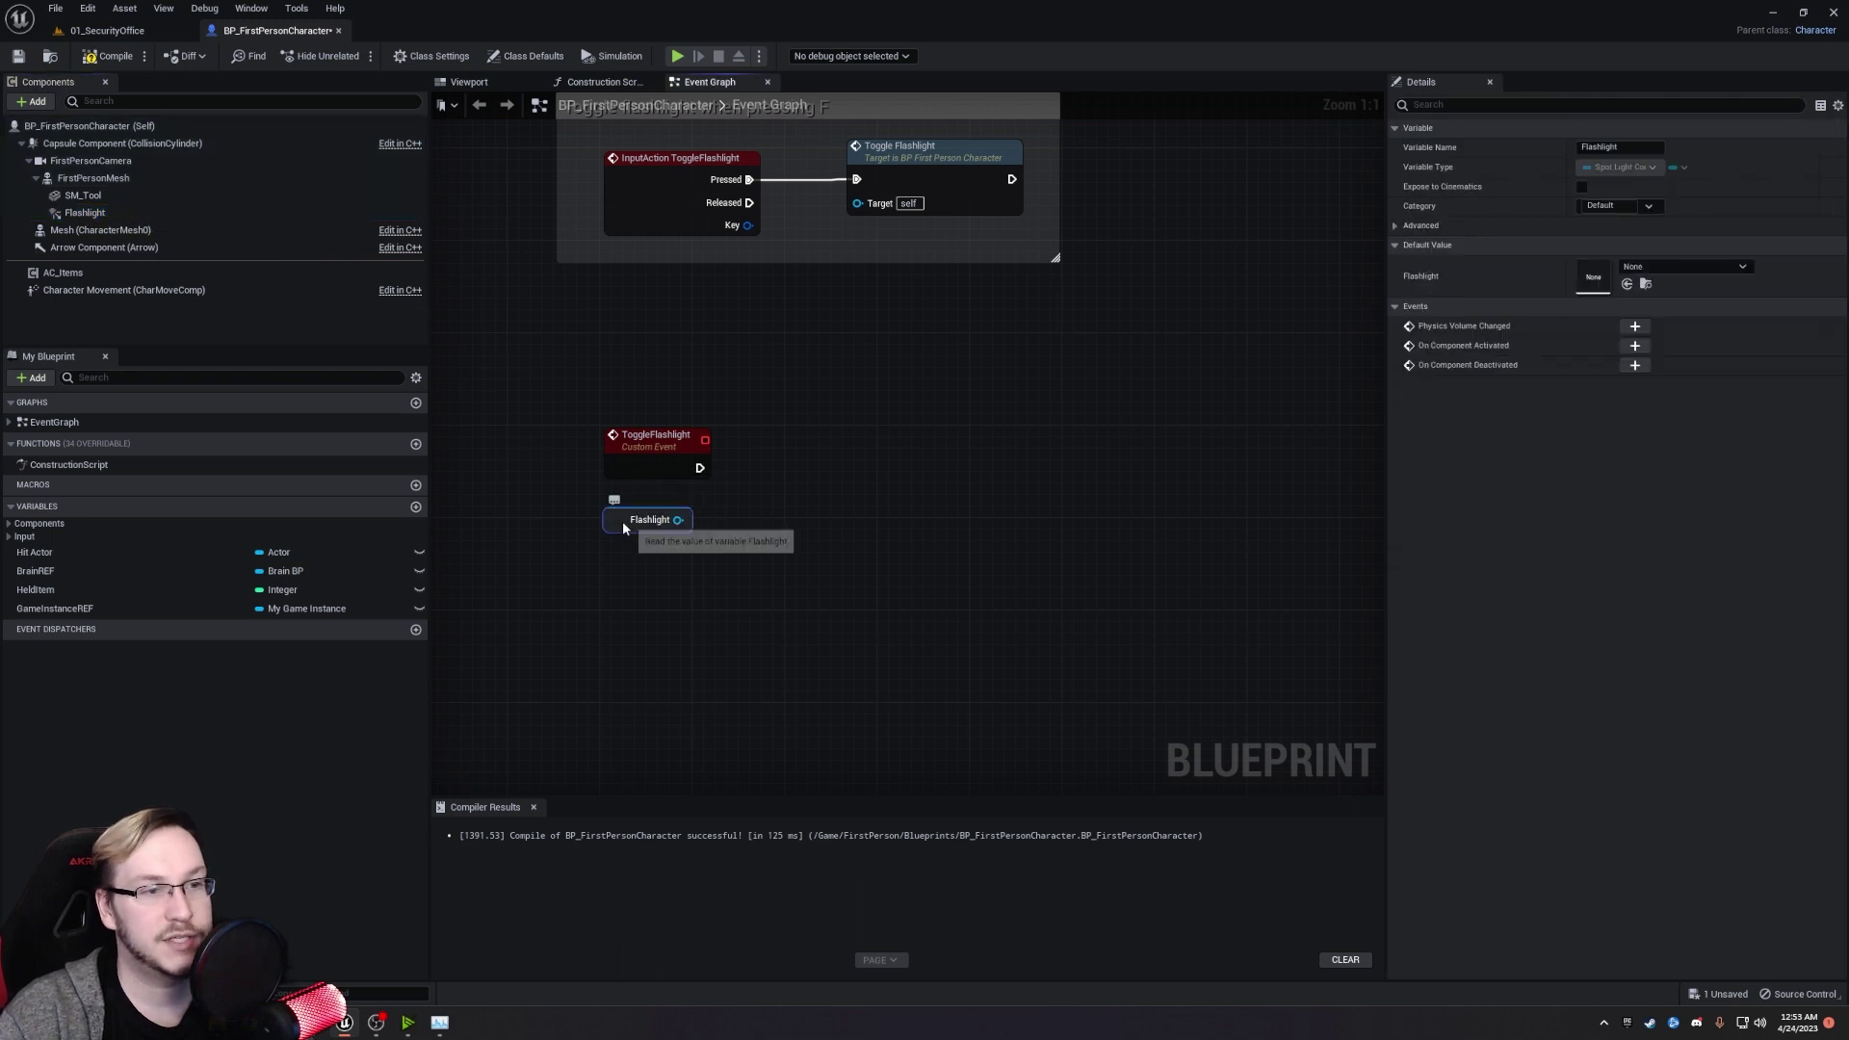
pyautogui.moveTo(737, 525); pyautogui.dragTo(670, 521, button='right')
pyautogui.moveTo(633, 462); pyautogui.dragTo(697, 466)
pyautogui.write('play sound')
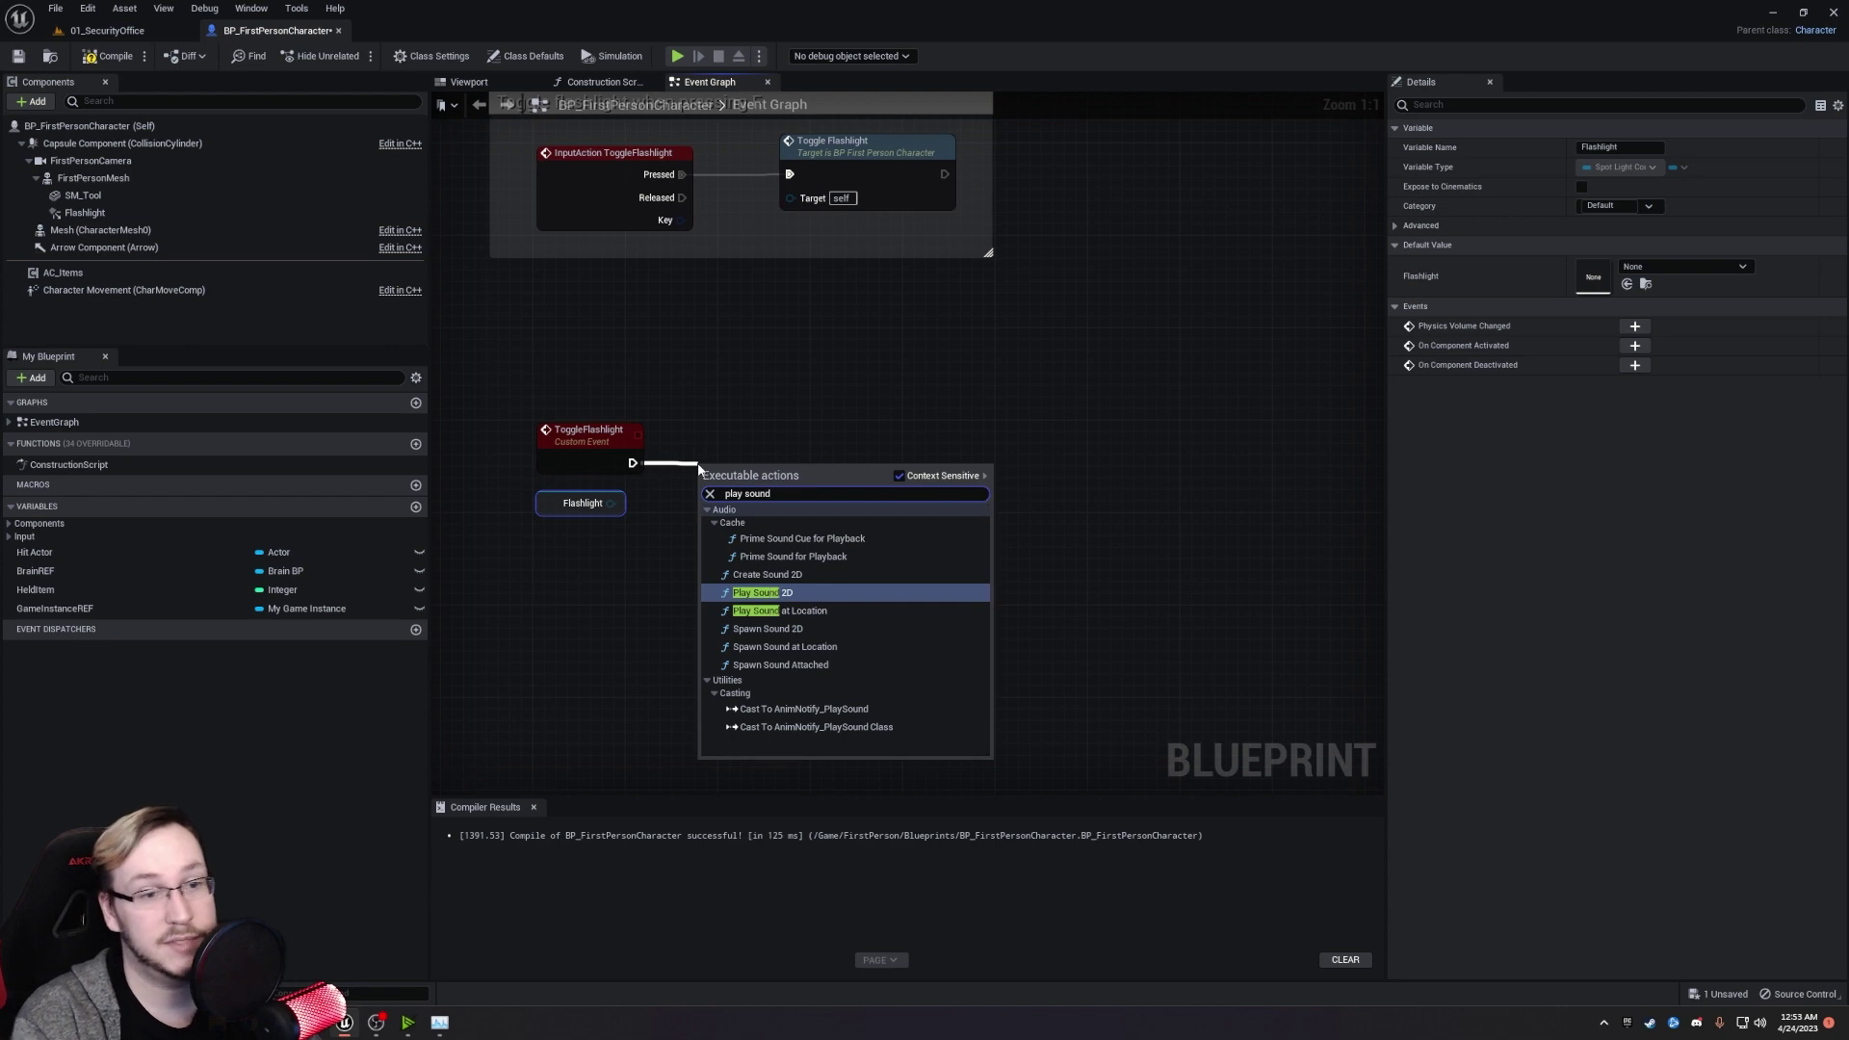
pyautogui.click(761, 592)
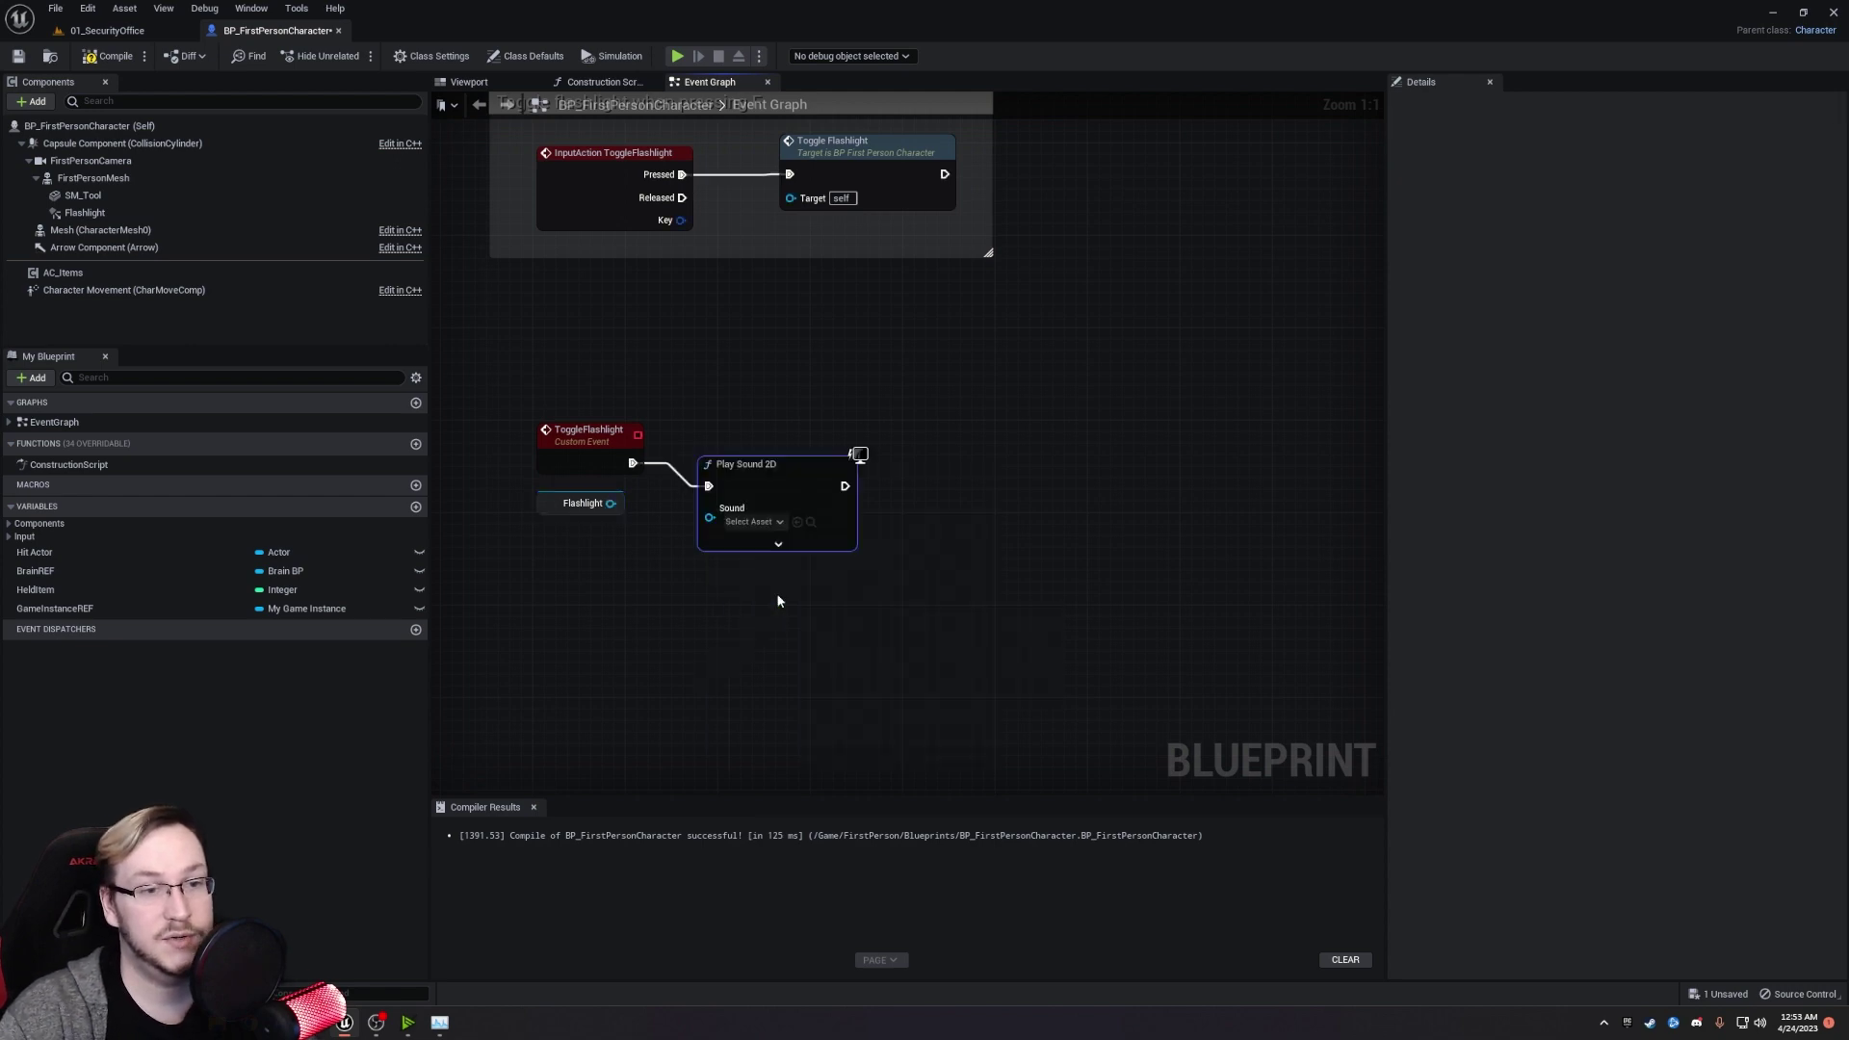
pyautogui.click(743, 600)
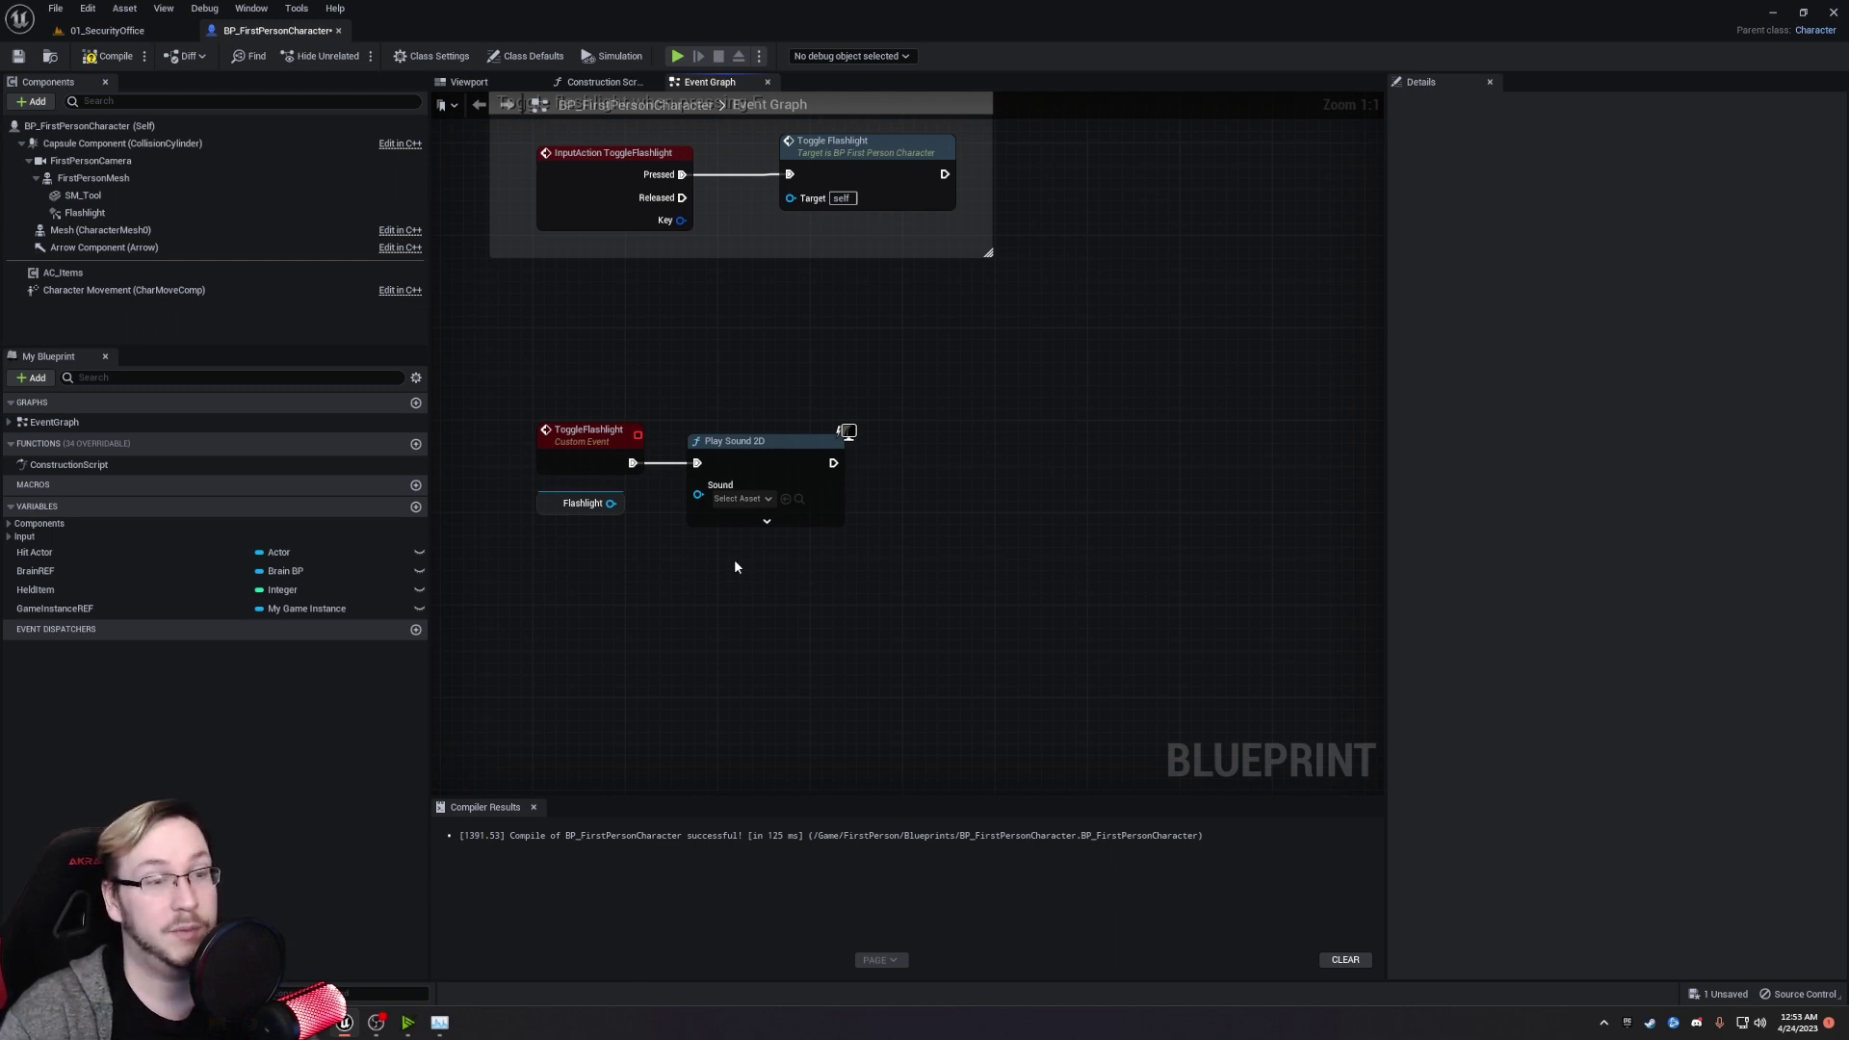
# Move the Flashlight reference below Play Sound 2D, create a Toggle Visibility node from it, and chain that node after Play Sound 2D.
pyautogui.moveTo(543, 509); pyautogui.dragTo(761, 556)
pyautogui.moveTo(762, 557); pyautogui.dragTo(687, 553, button='right')
pyautogui.moveTo(755, 547); pyautogui.dragTo(870, 473)
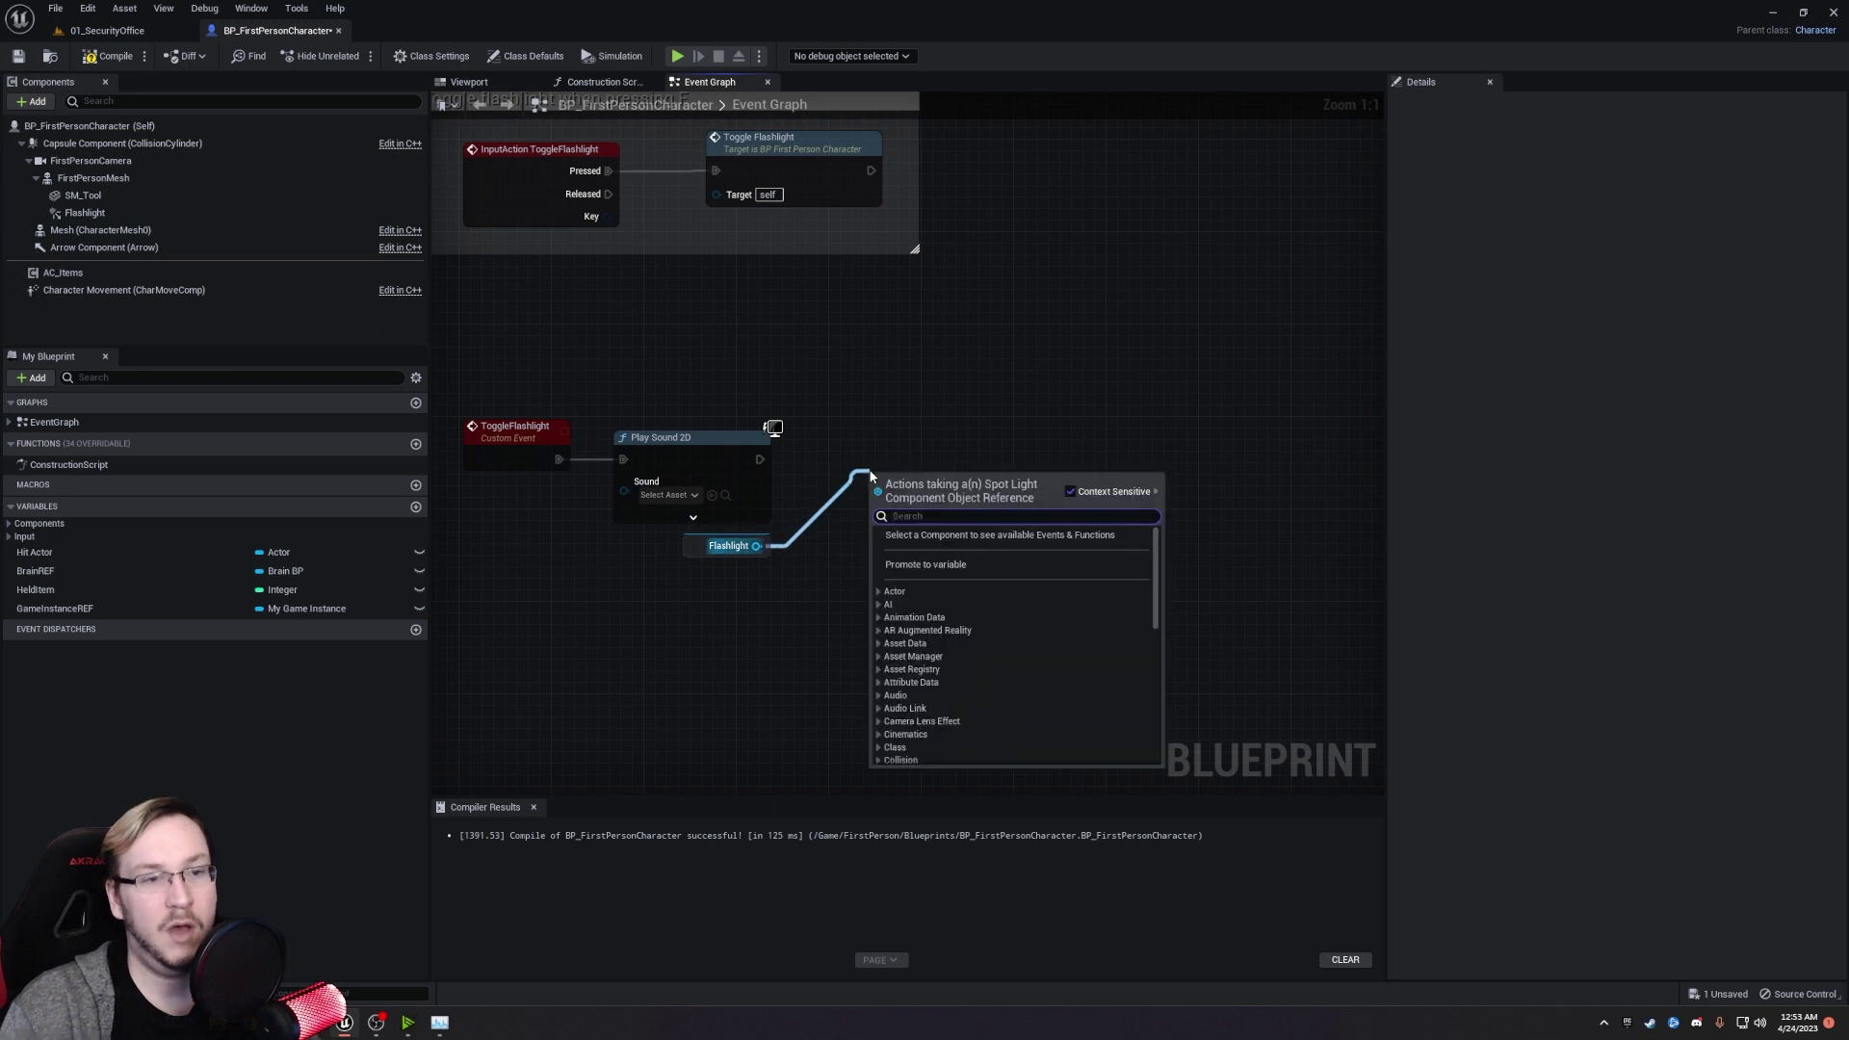
pyautogui.write('toggle vis')
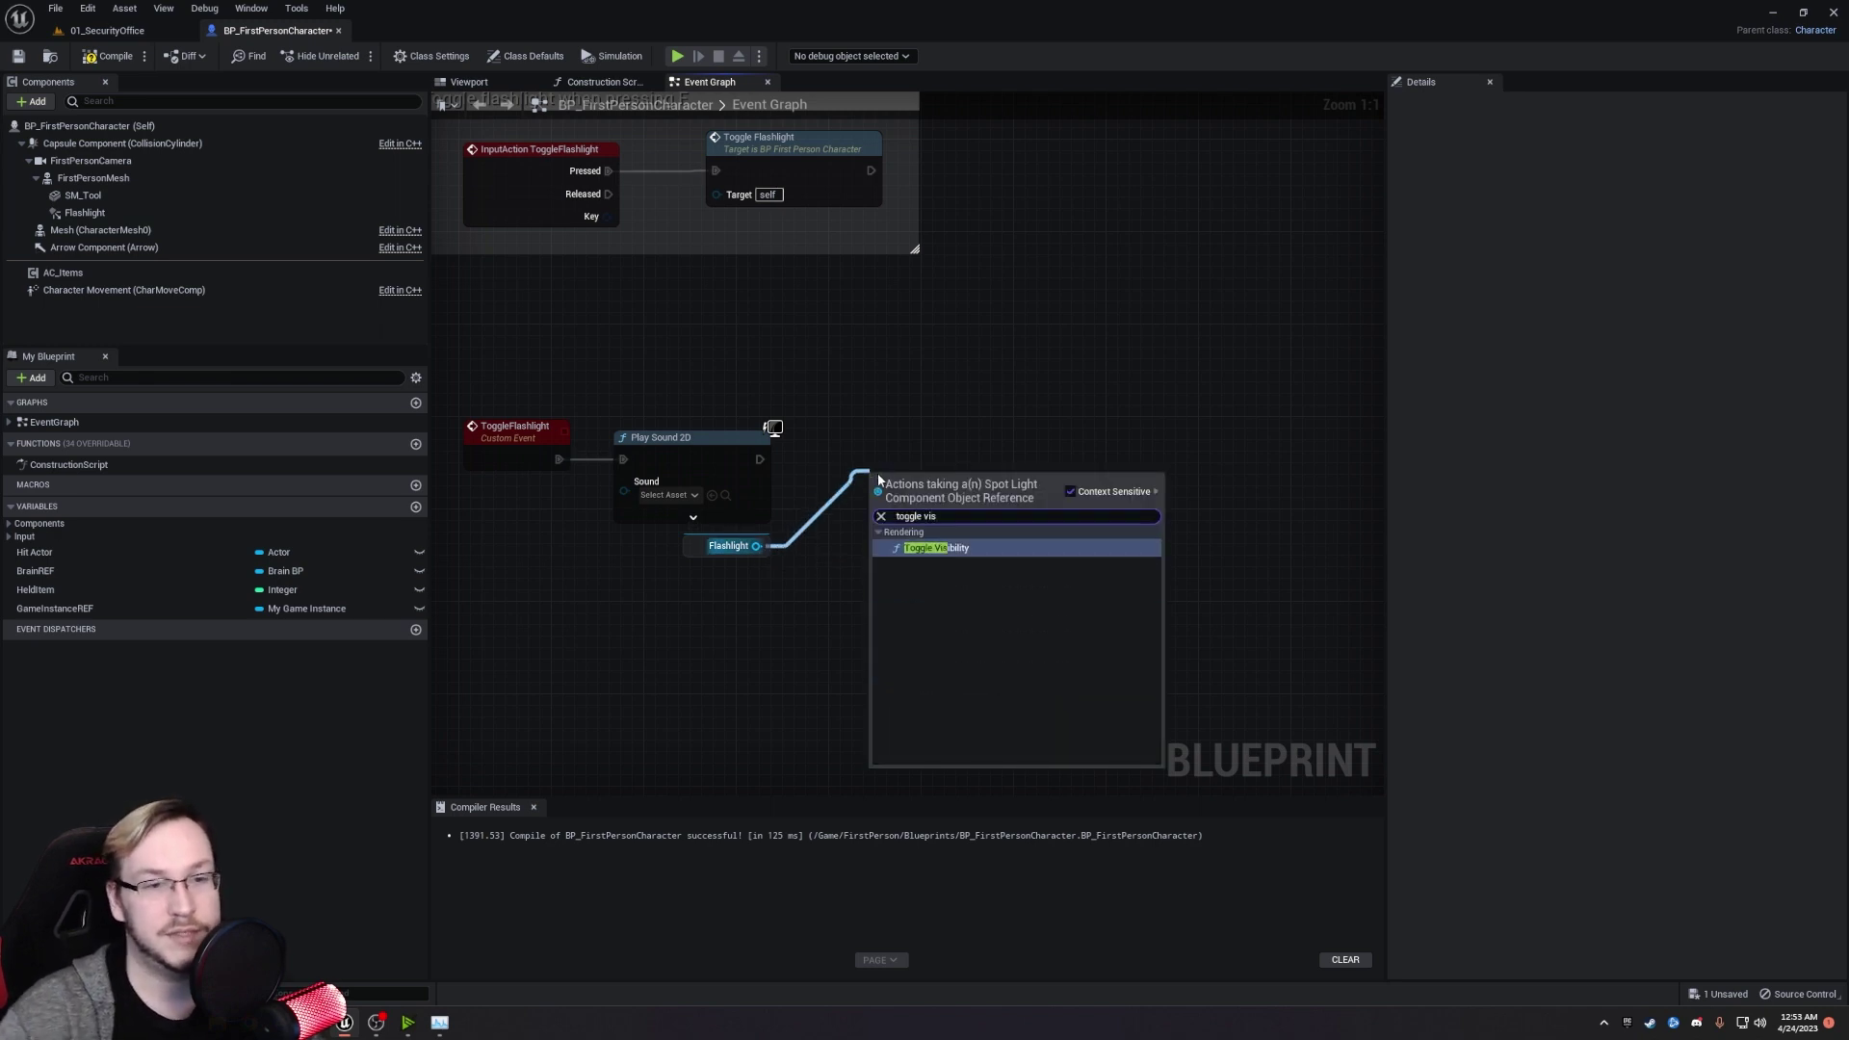
pyautogui.press('Return')
pyautogui.moveTo(760, 459); pyautogui.dragTo(911, 442)
pyautogui.click(876, 610)
# Wrap the ToggleFlashlight event nodes in a comment reading "Turn flashlight on and off, but also play the noise of the button being pressed.".
pyautogui.moveTo(876, 610); pyautogui.dragTo(1069, 570, button='right')
pyautogui.moveTo(1298, 344); pyautogui.dragTo(561, 661)
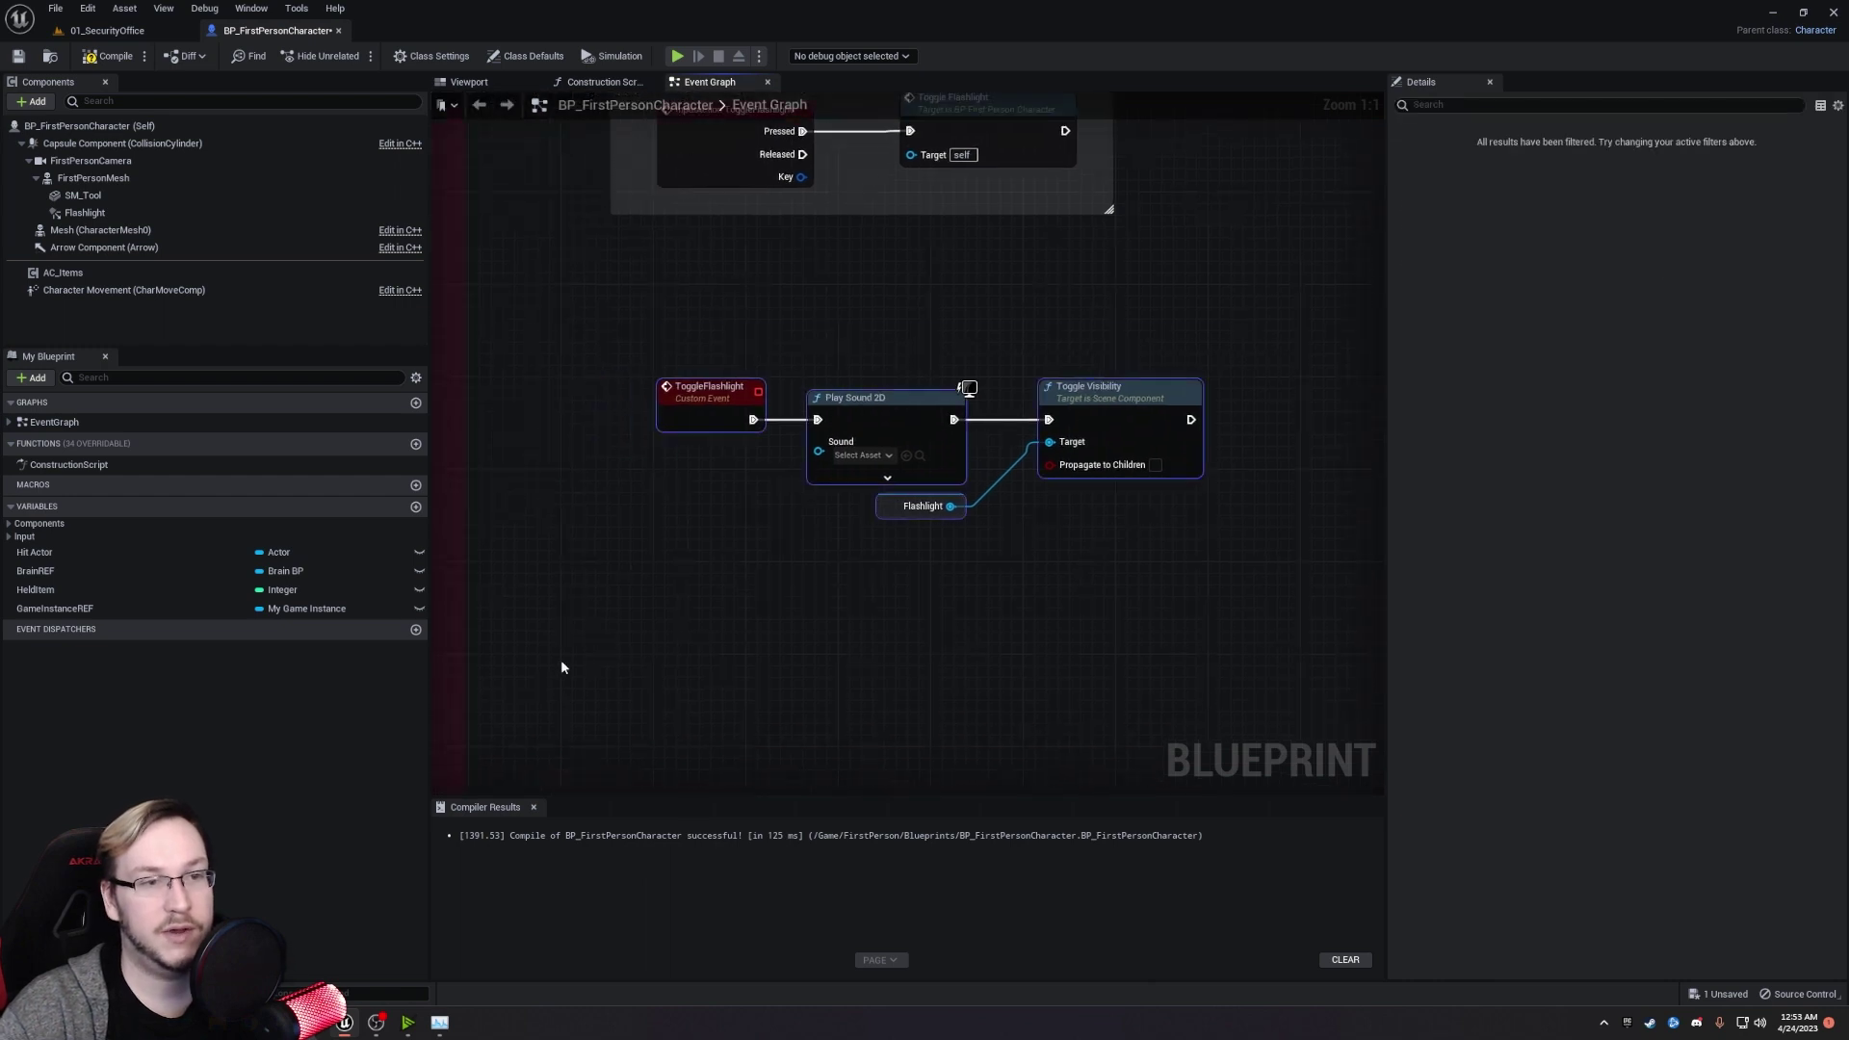
pyautogui.press('c')
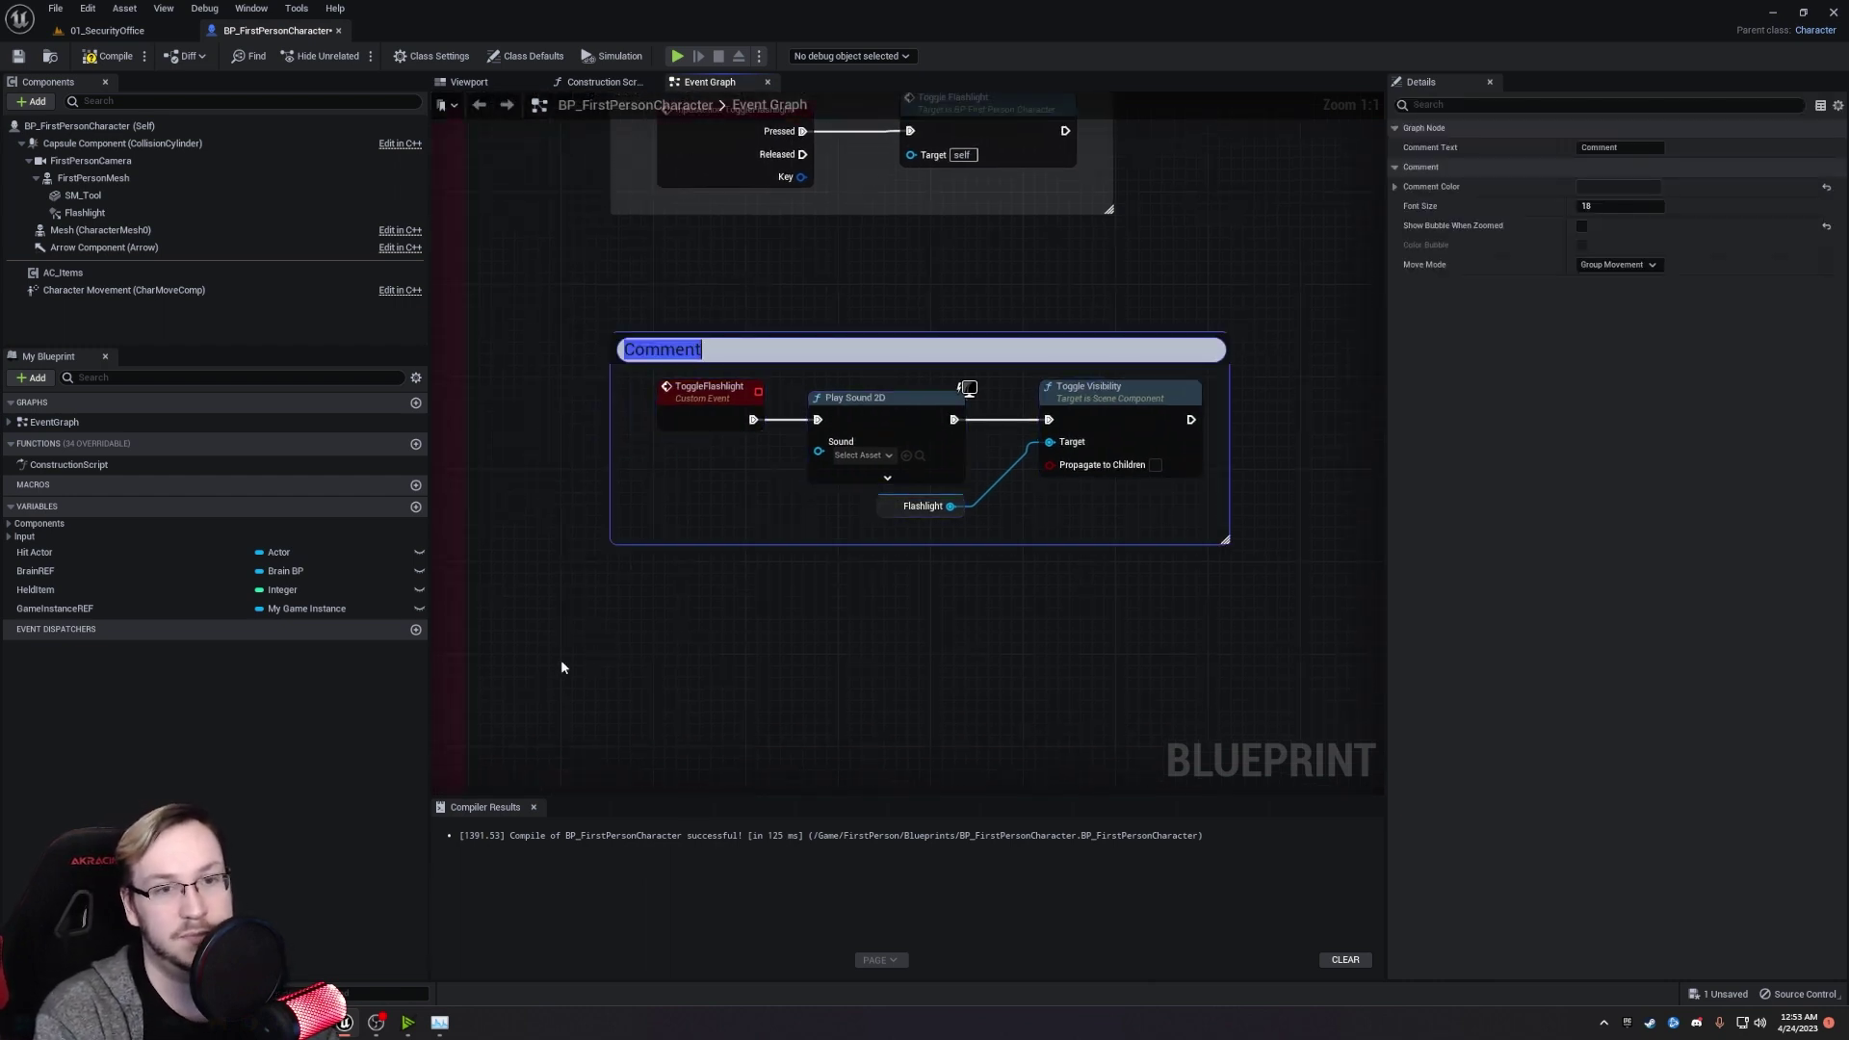
pyautogui.write('Turn flashlight')
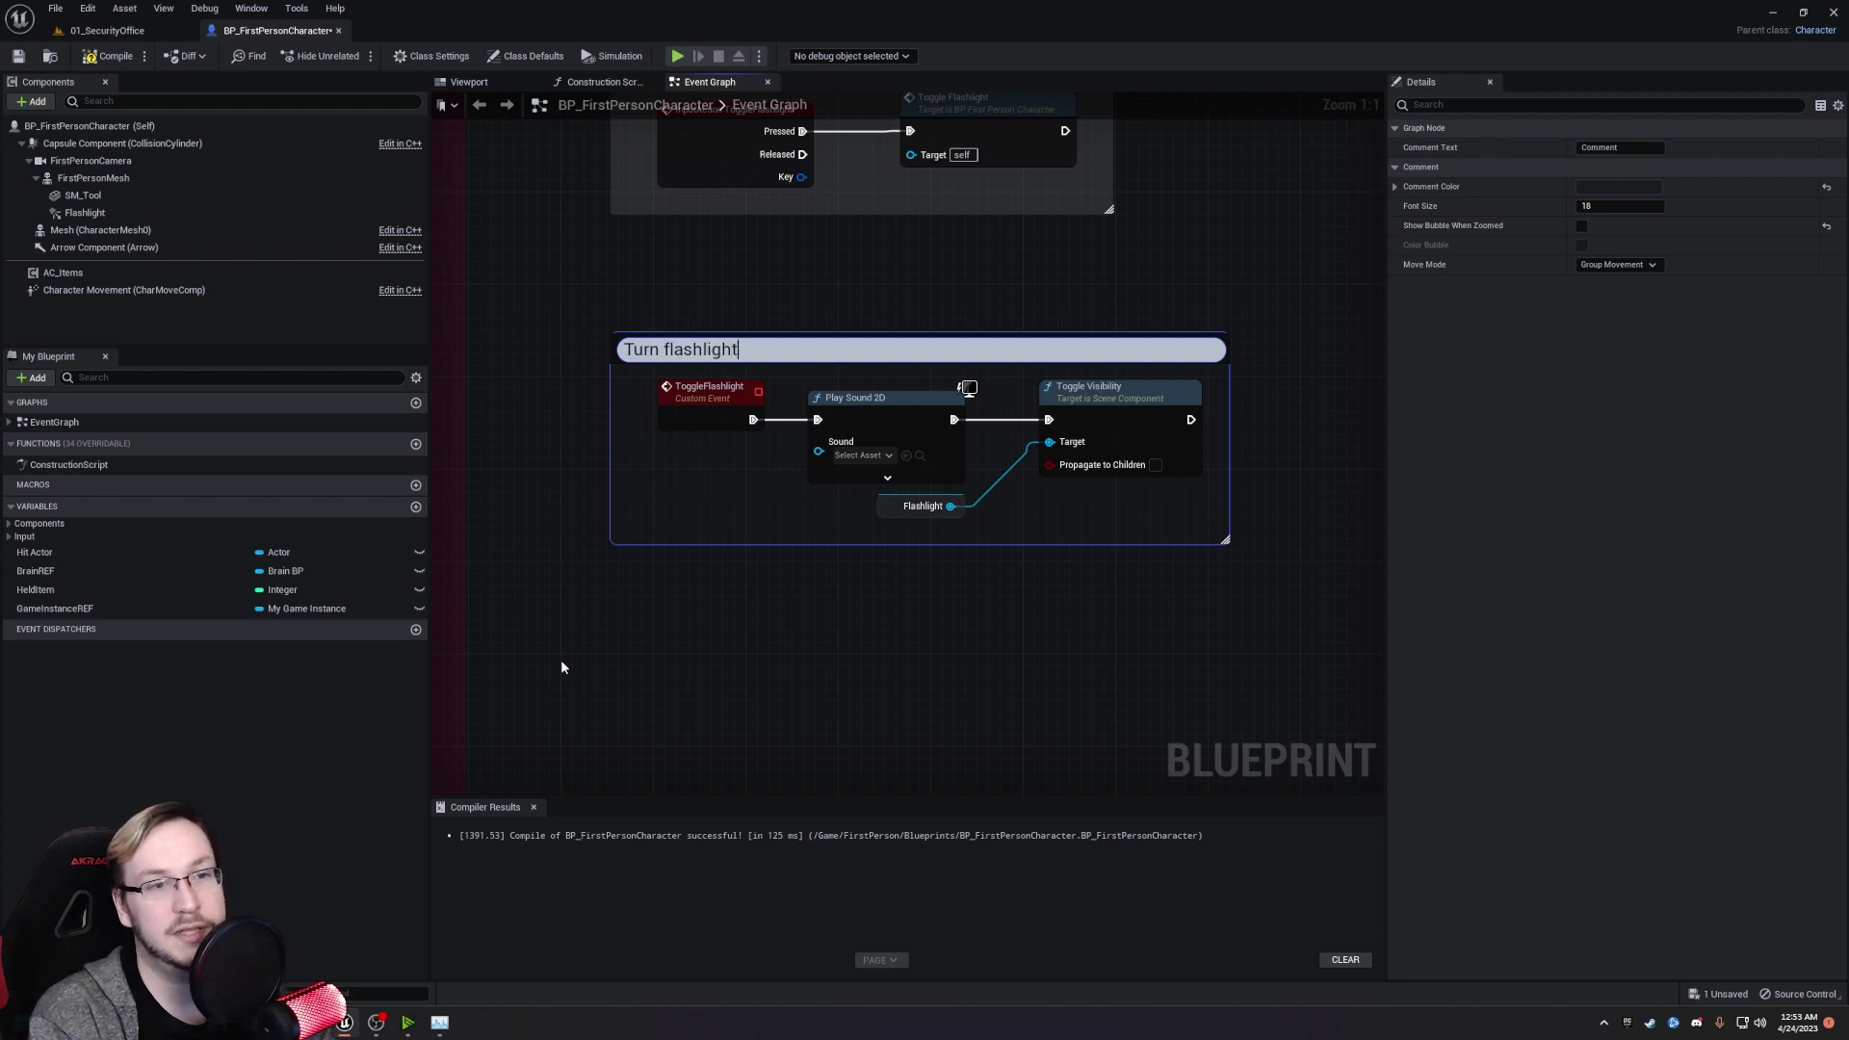
pyautogui.write(' on and off, but a')
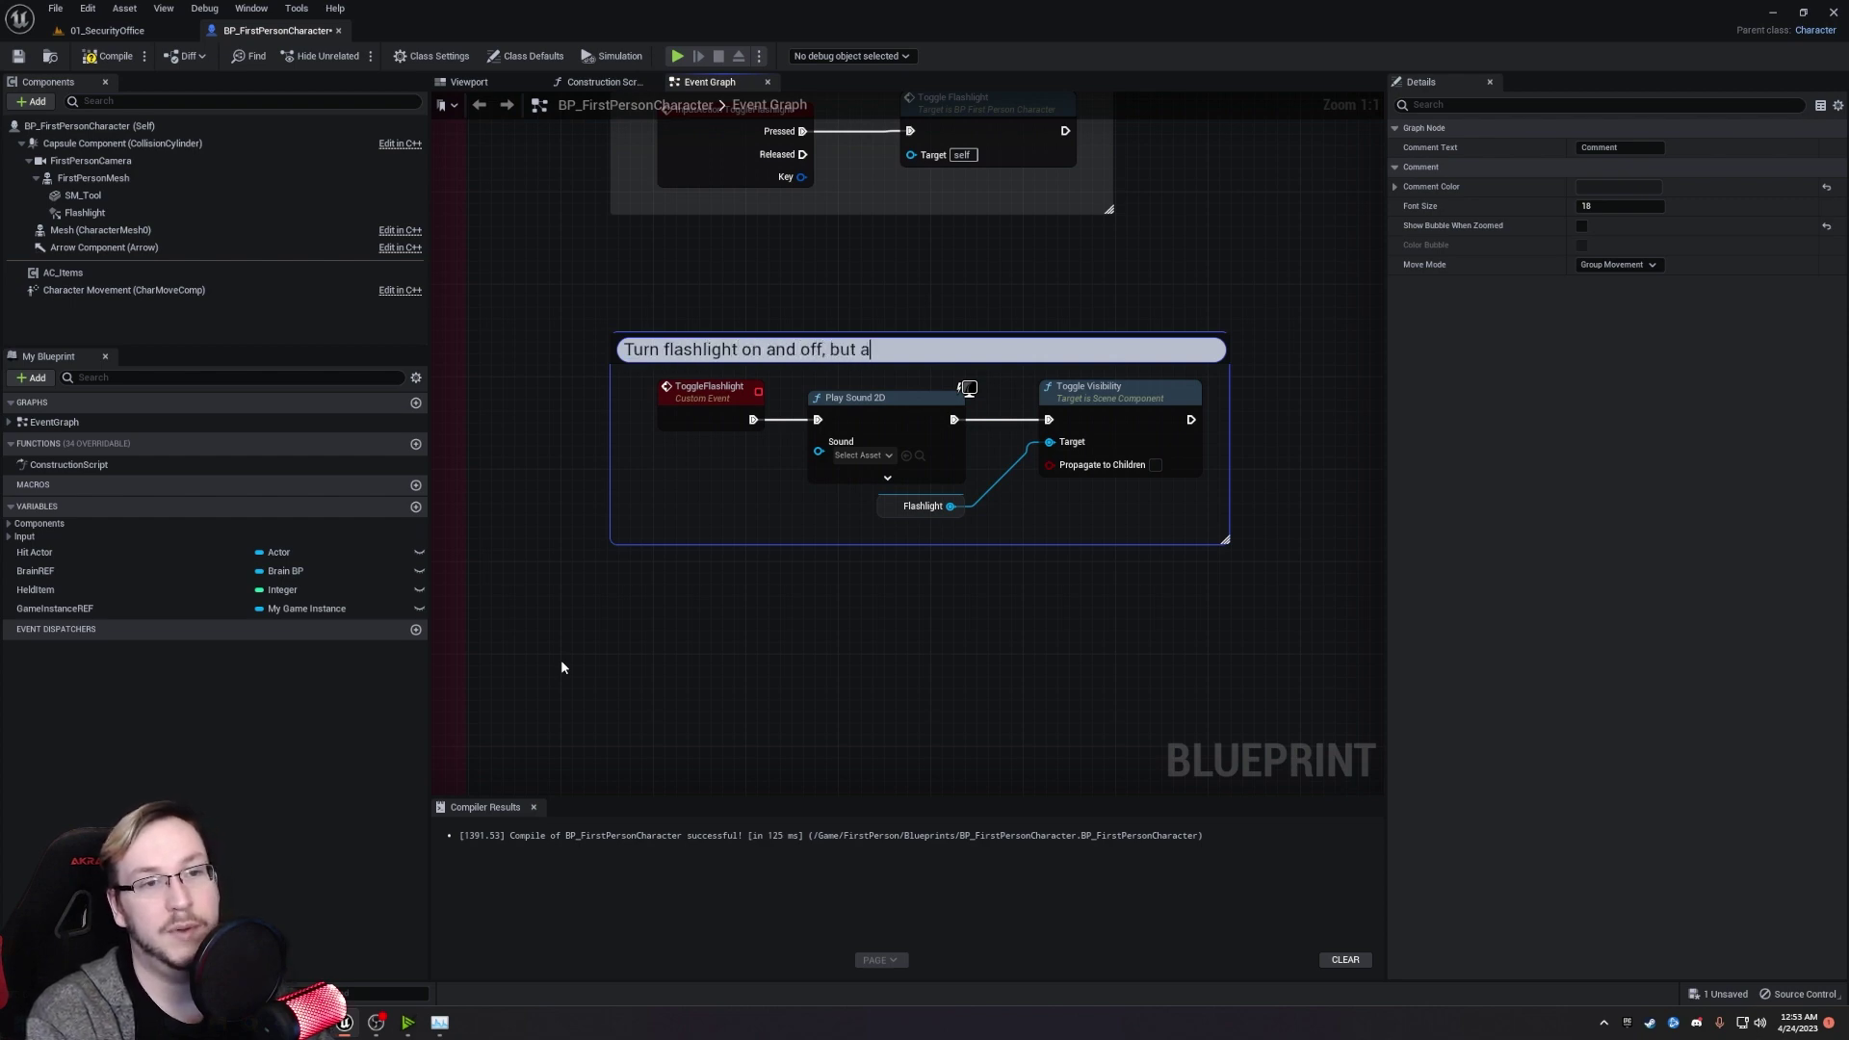
pyautogui.write('lso play the noi')
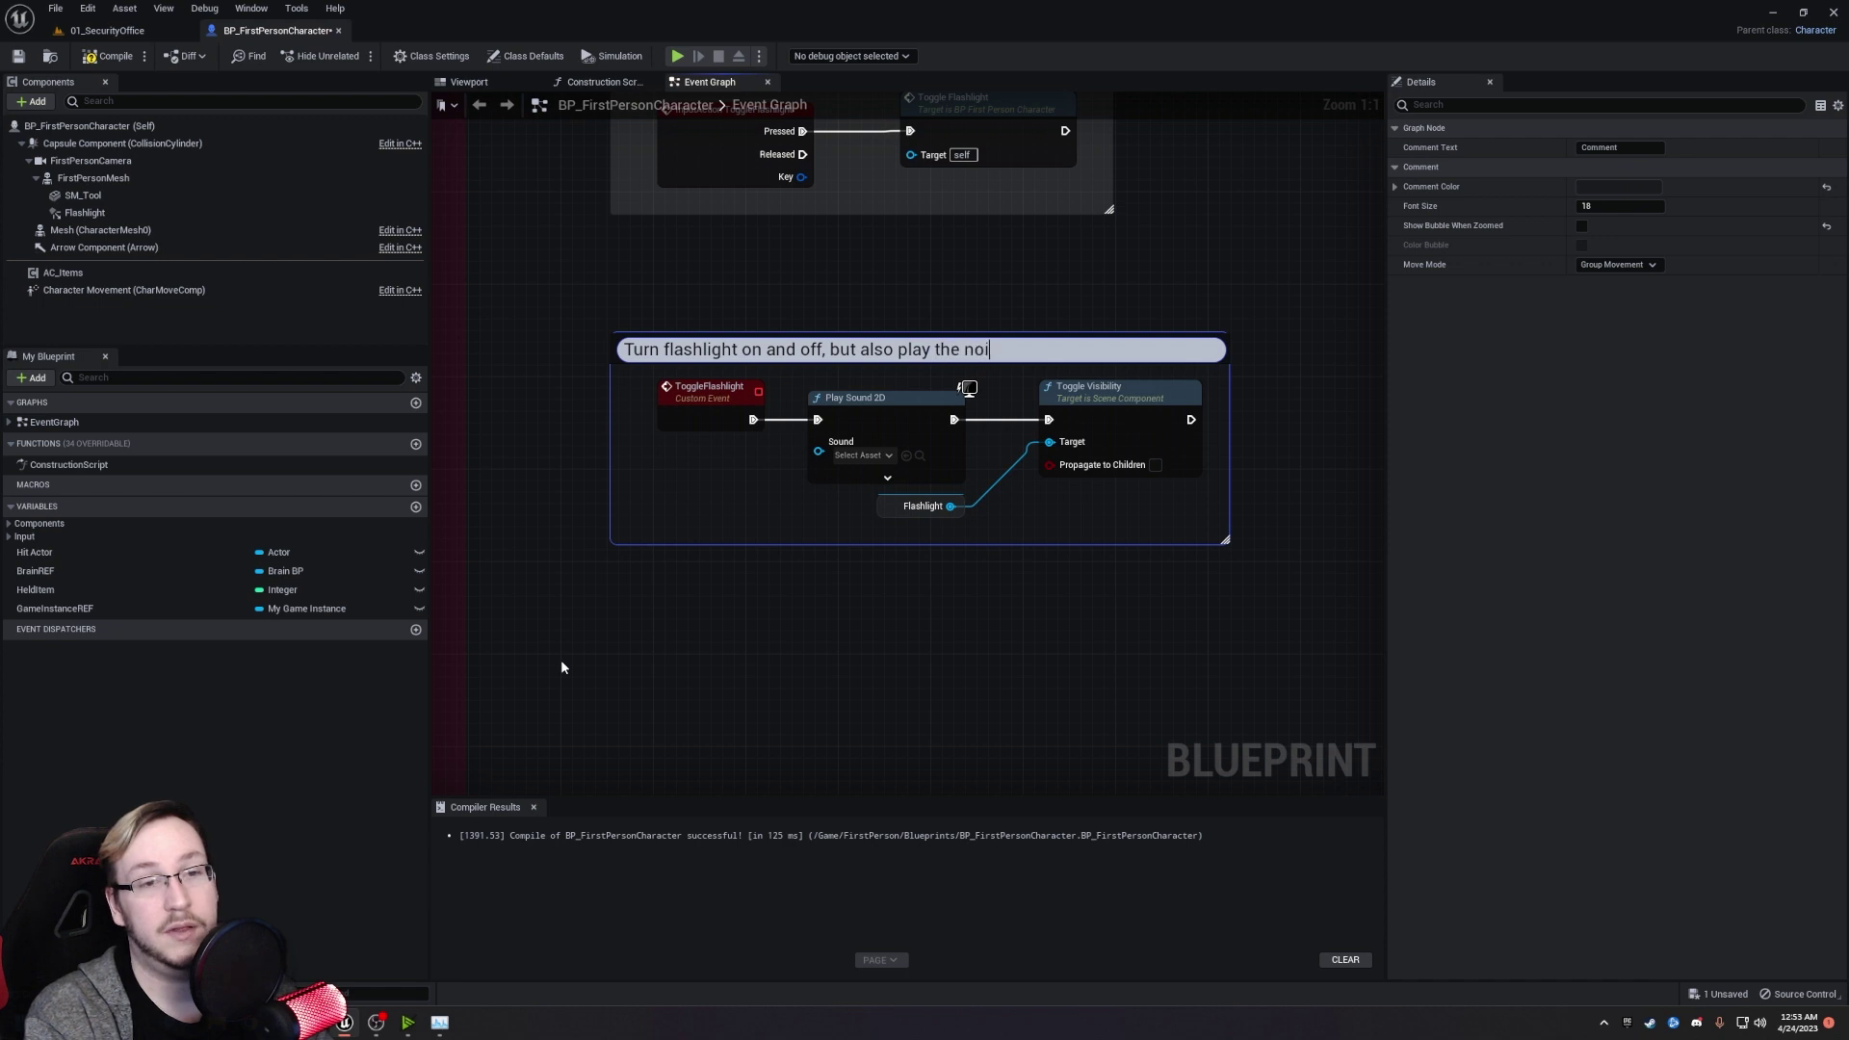
pyautogui.write('se of the but')
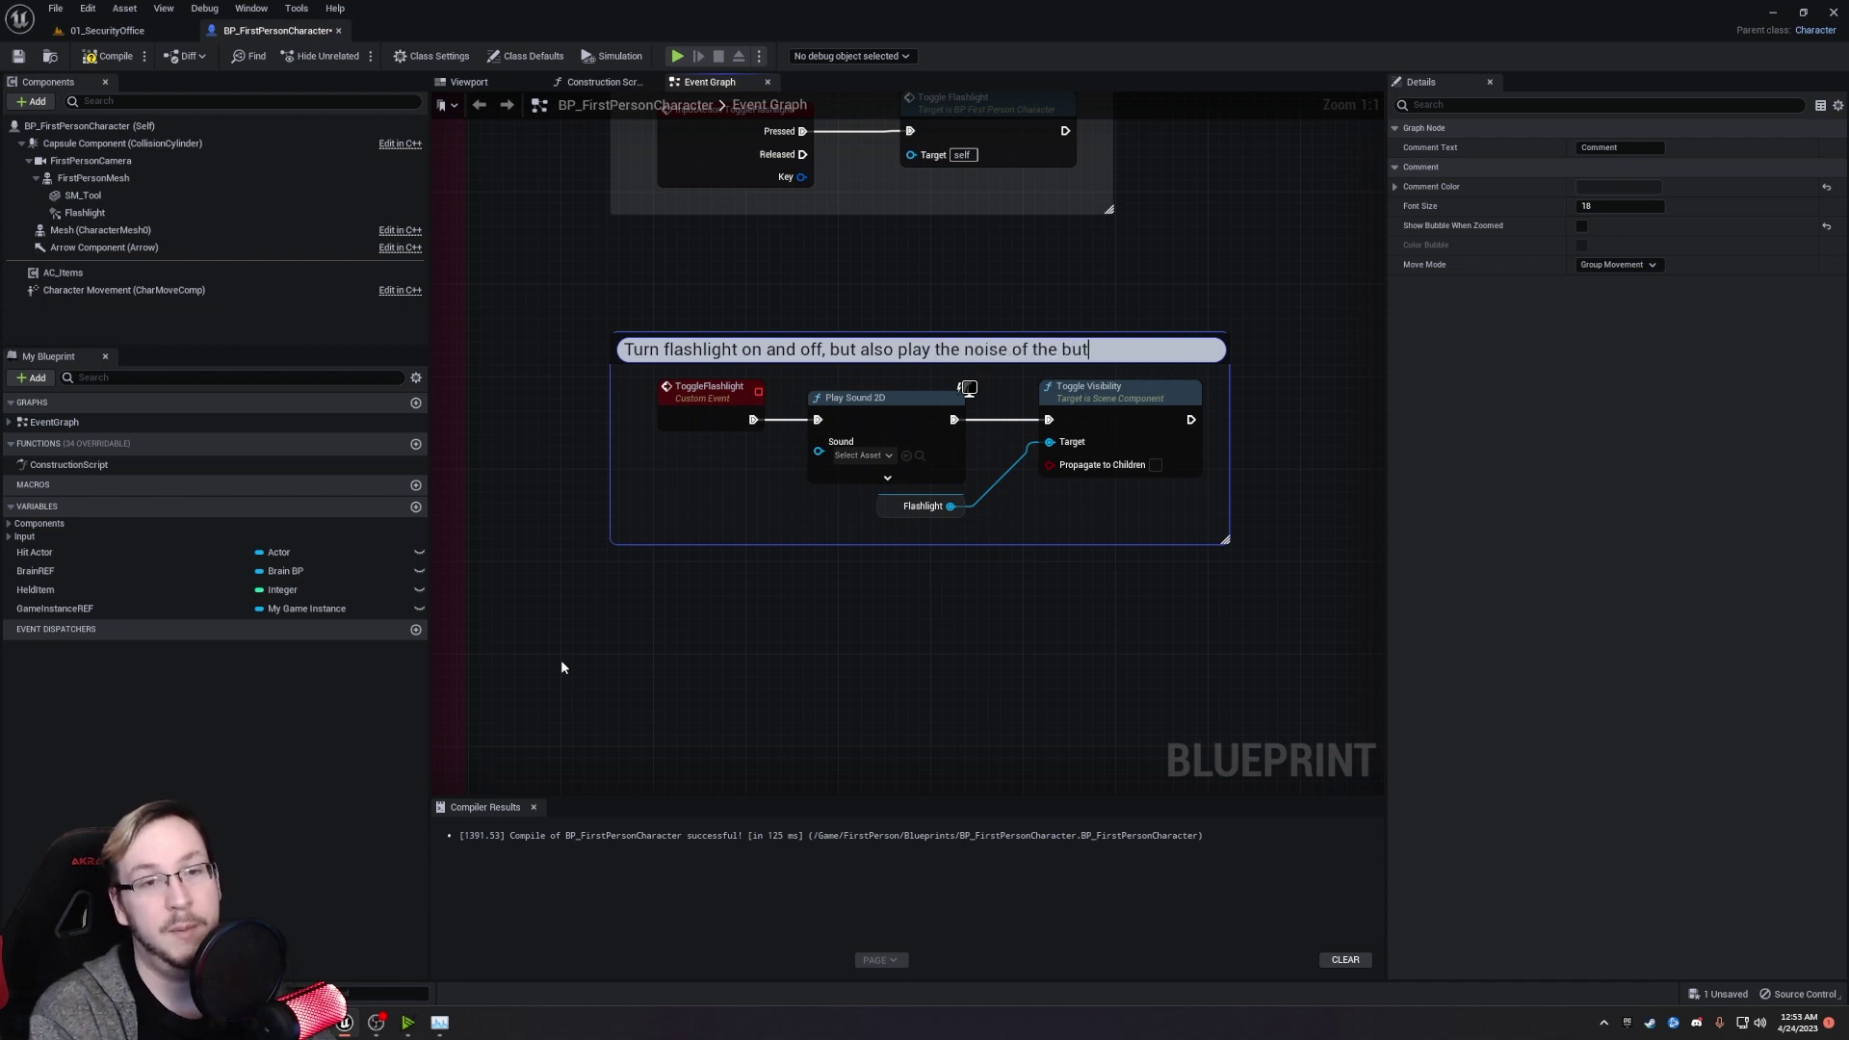
pyautogui.write('ton being pr')
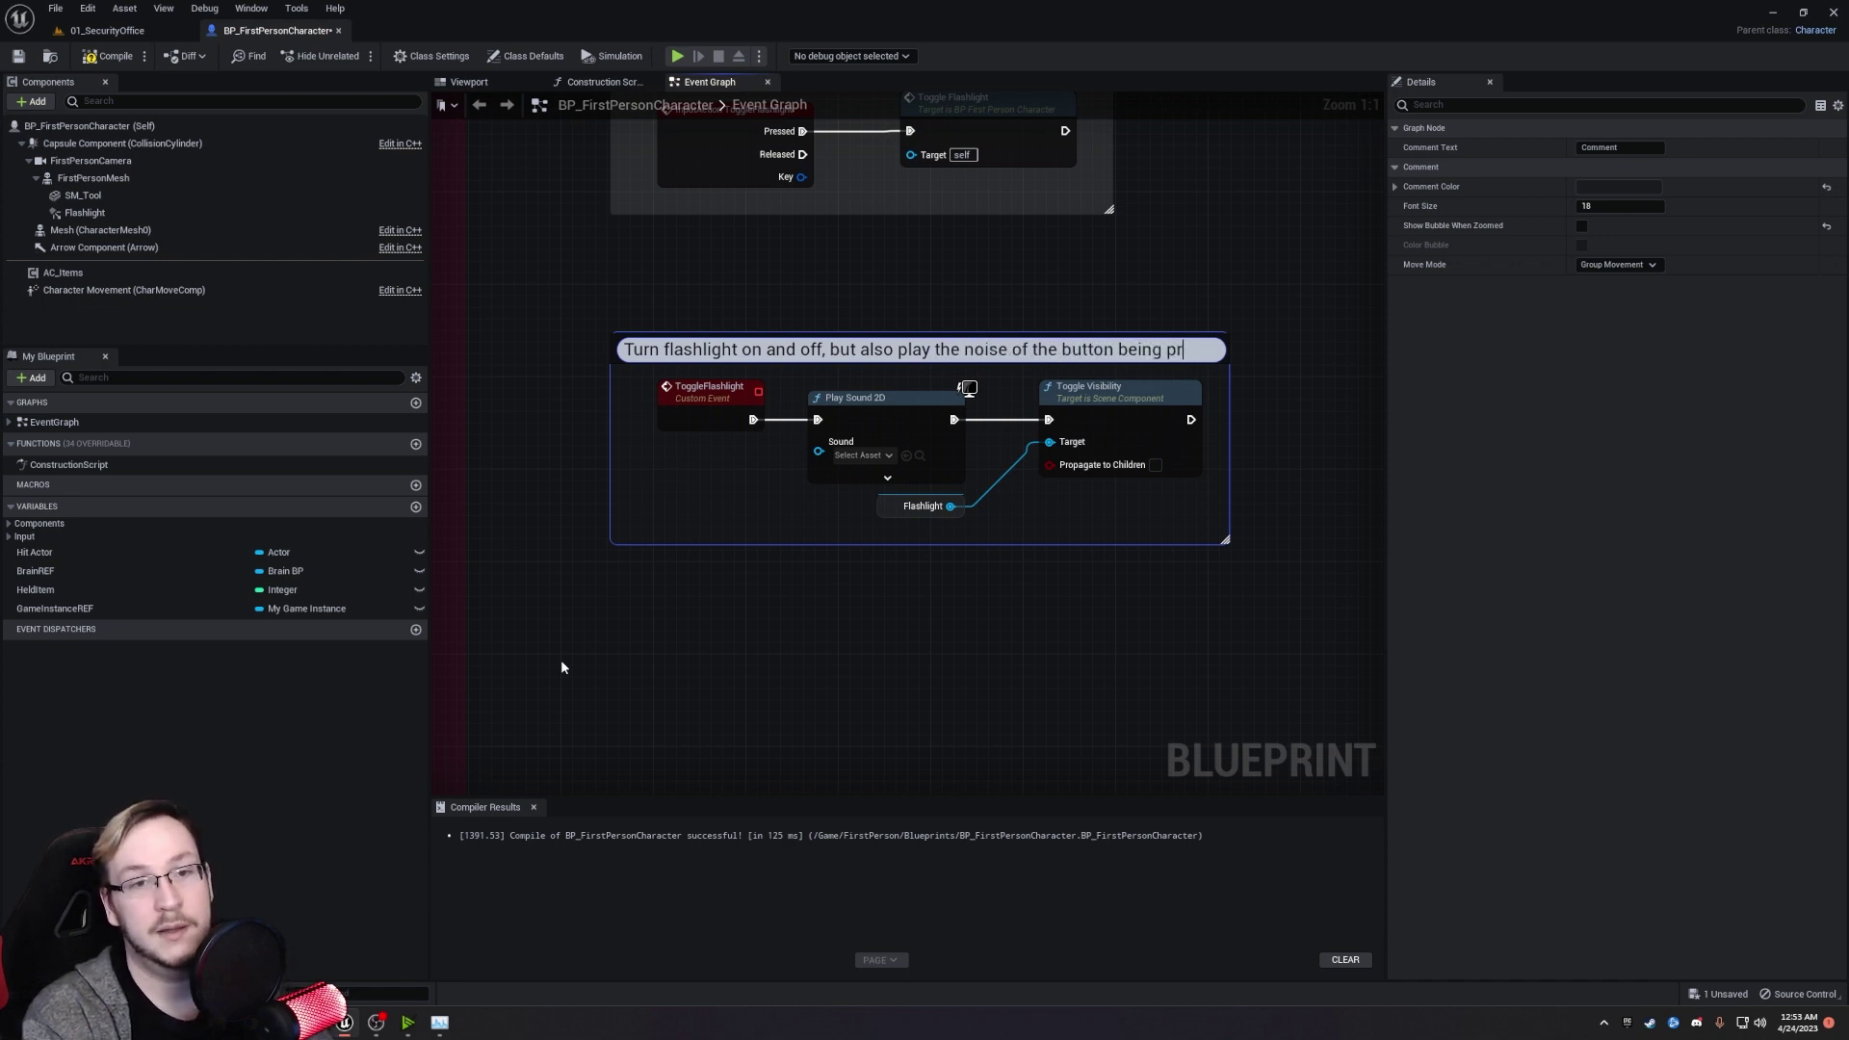
pyautogui.write('essed.')
pyautogui.press('Return')
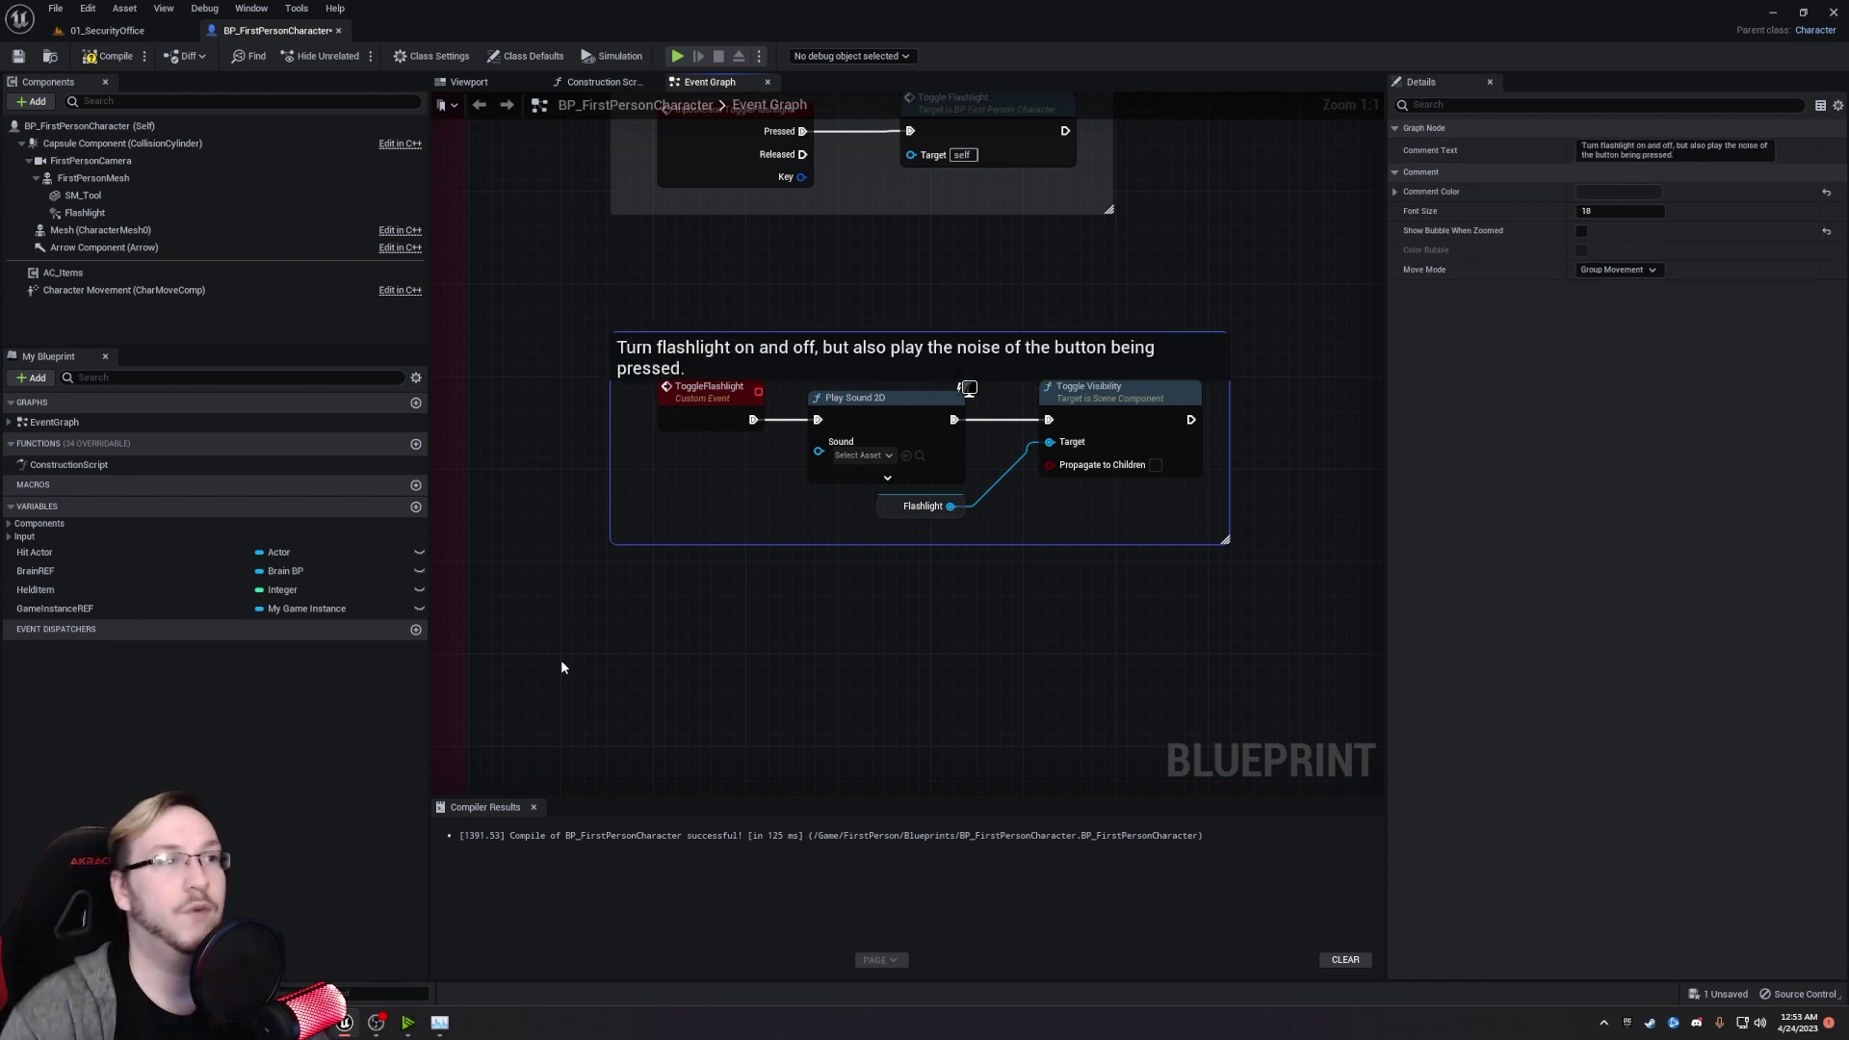
# Save the character blueprint and play the 01_SecurityOffice level to test toggling the flashlight against a dark wall.
pyautogui.click(19, 56)
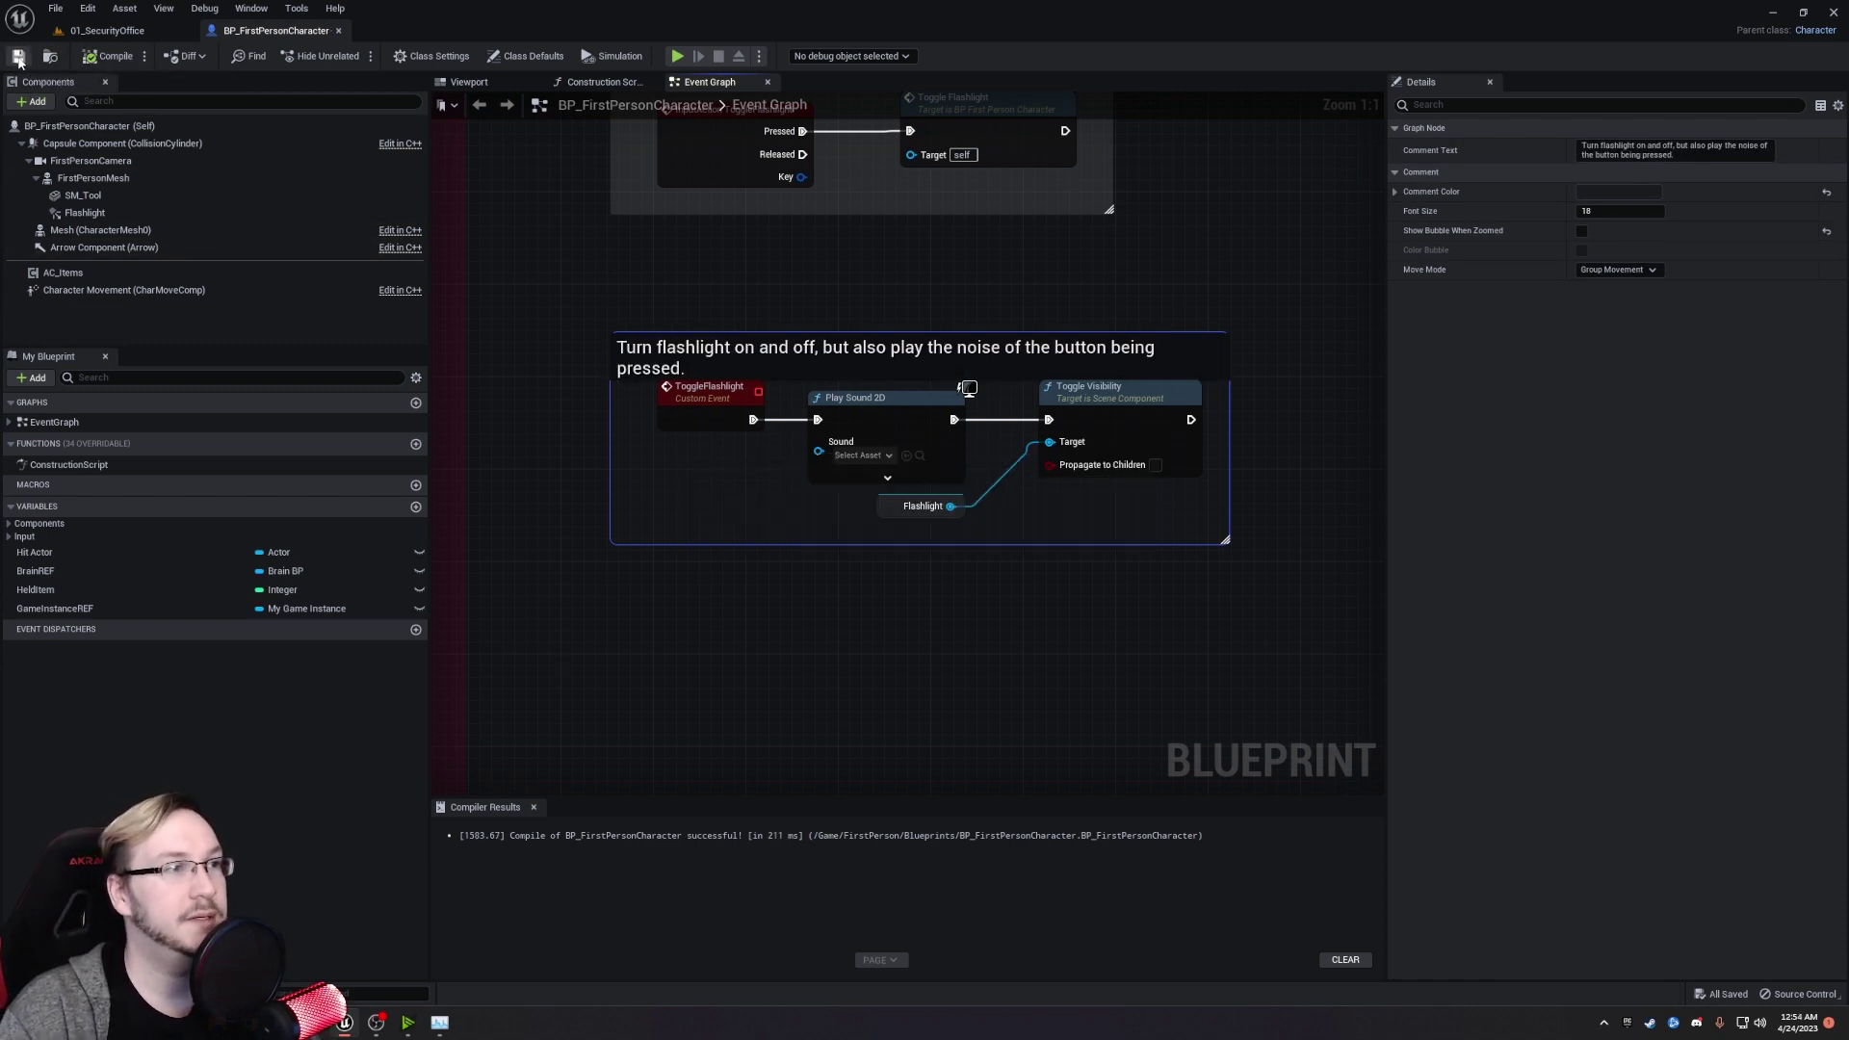
pyautogui.click(135, 30)
pyautogui.click(320, 56)
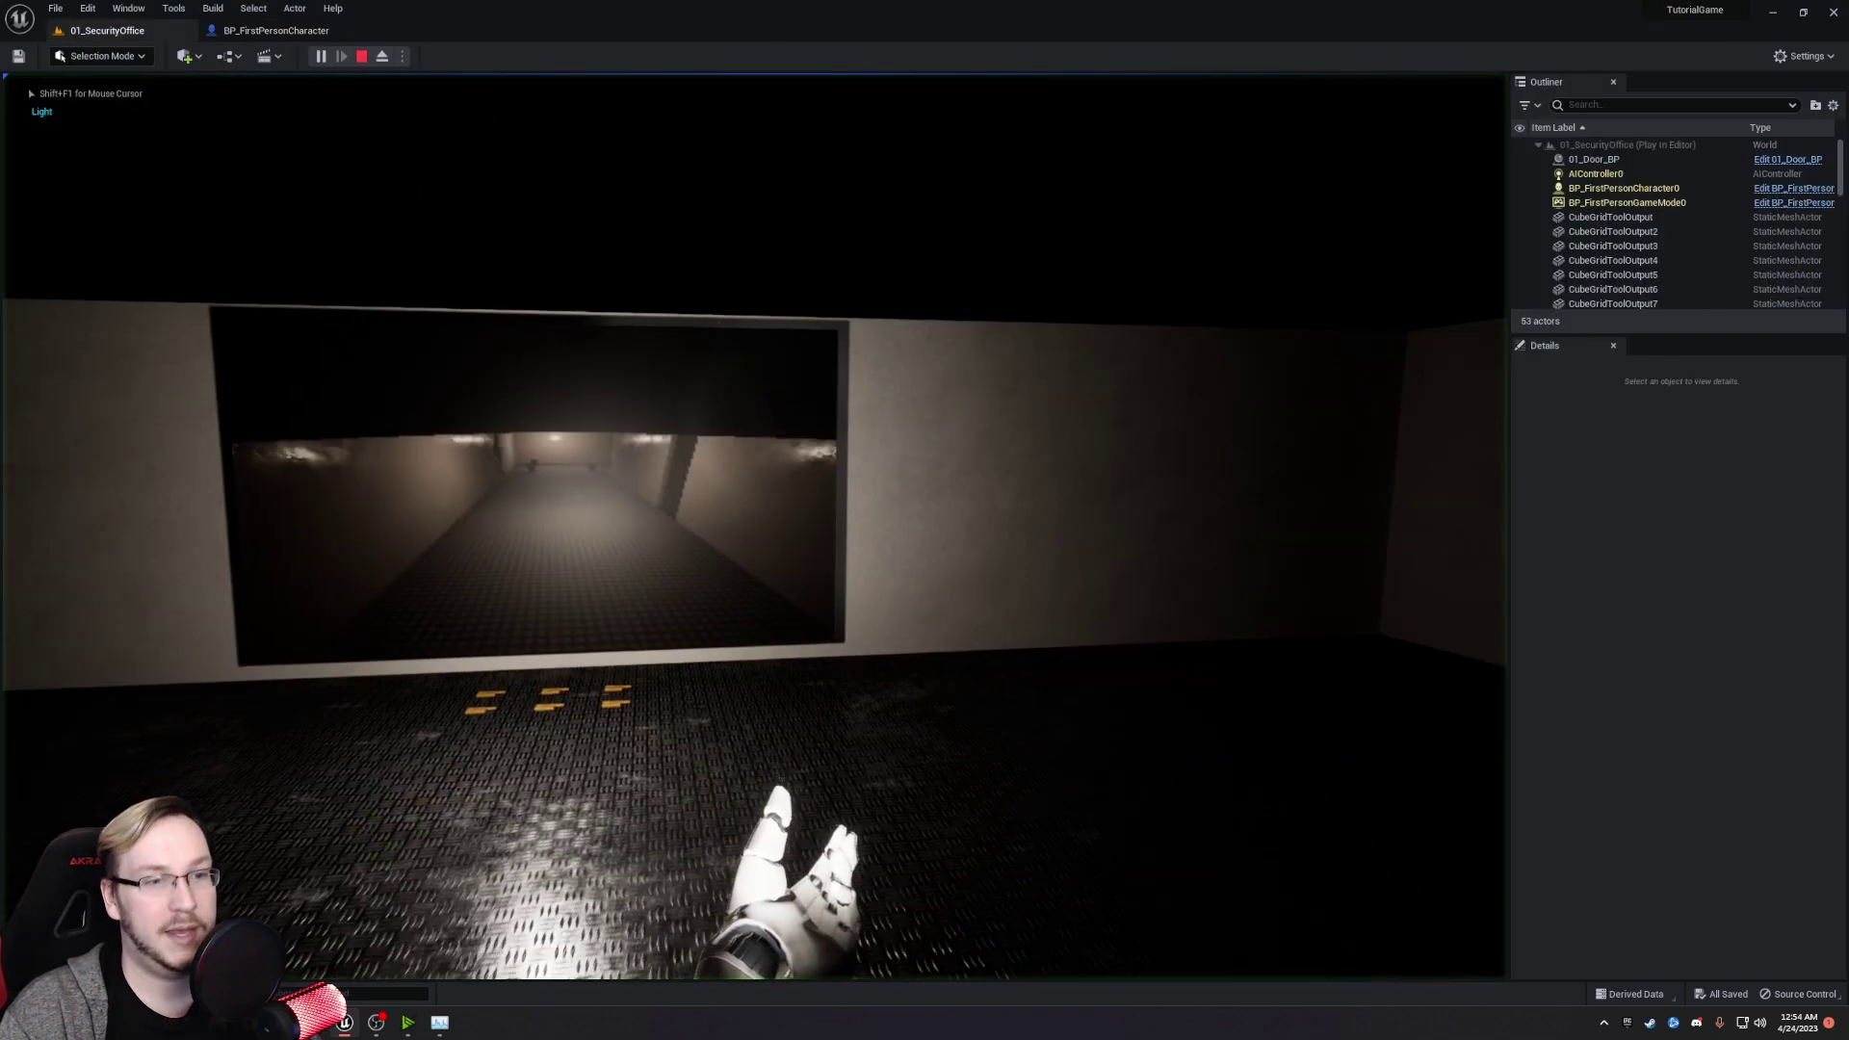
pyautogui.press('w')
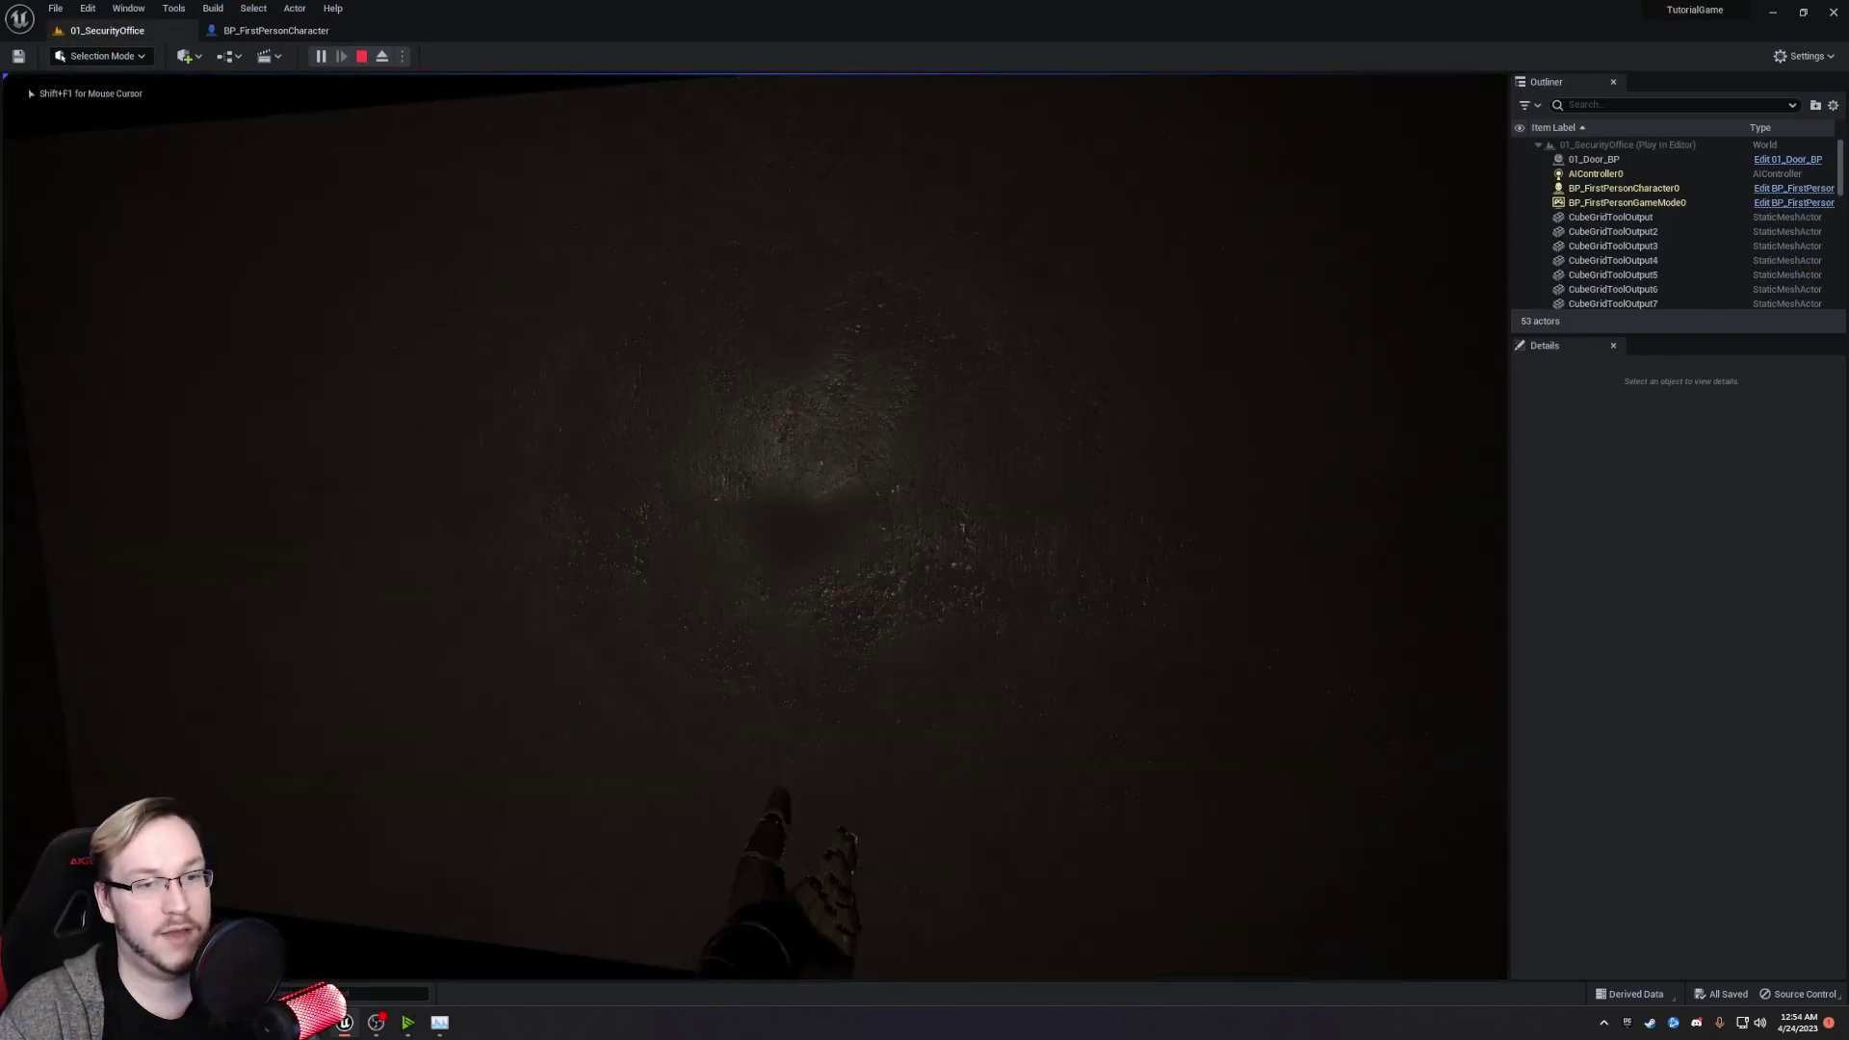
pyautogui.press('f')
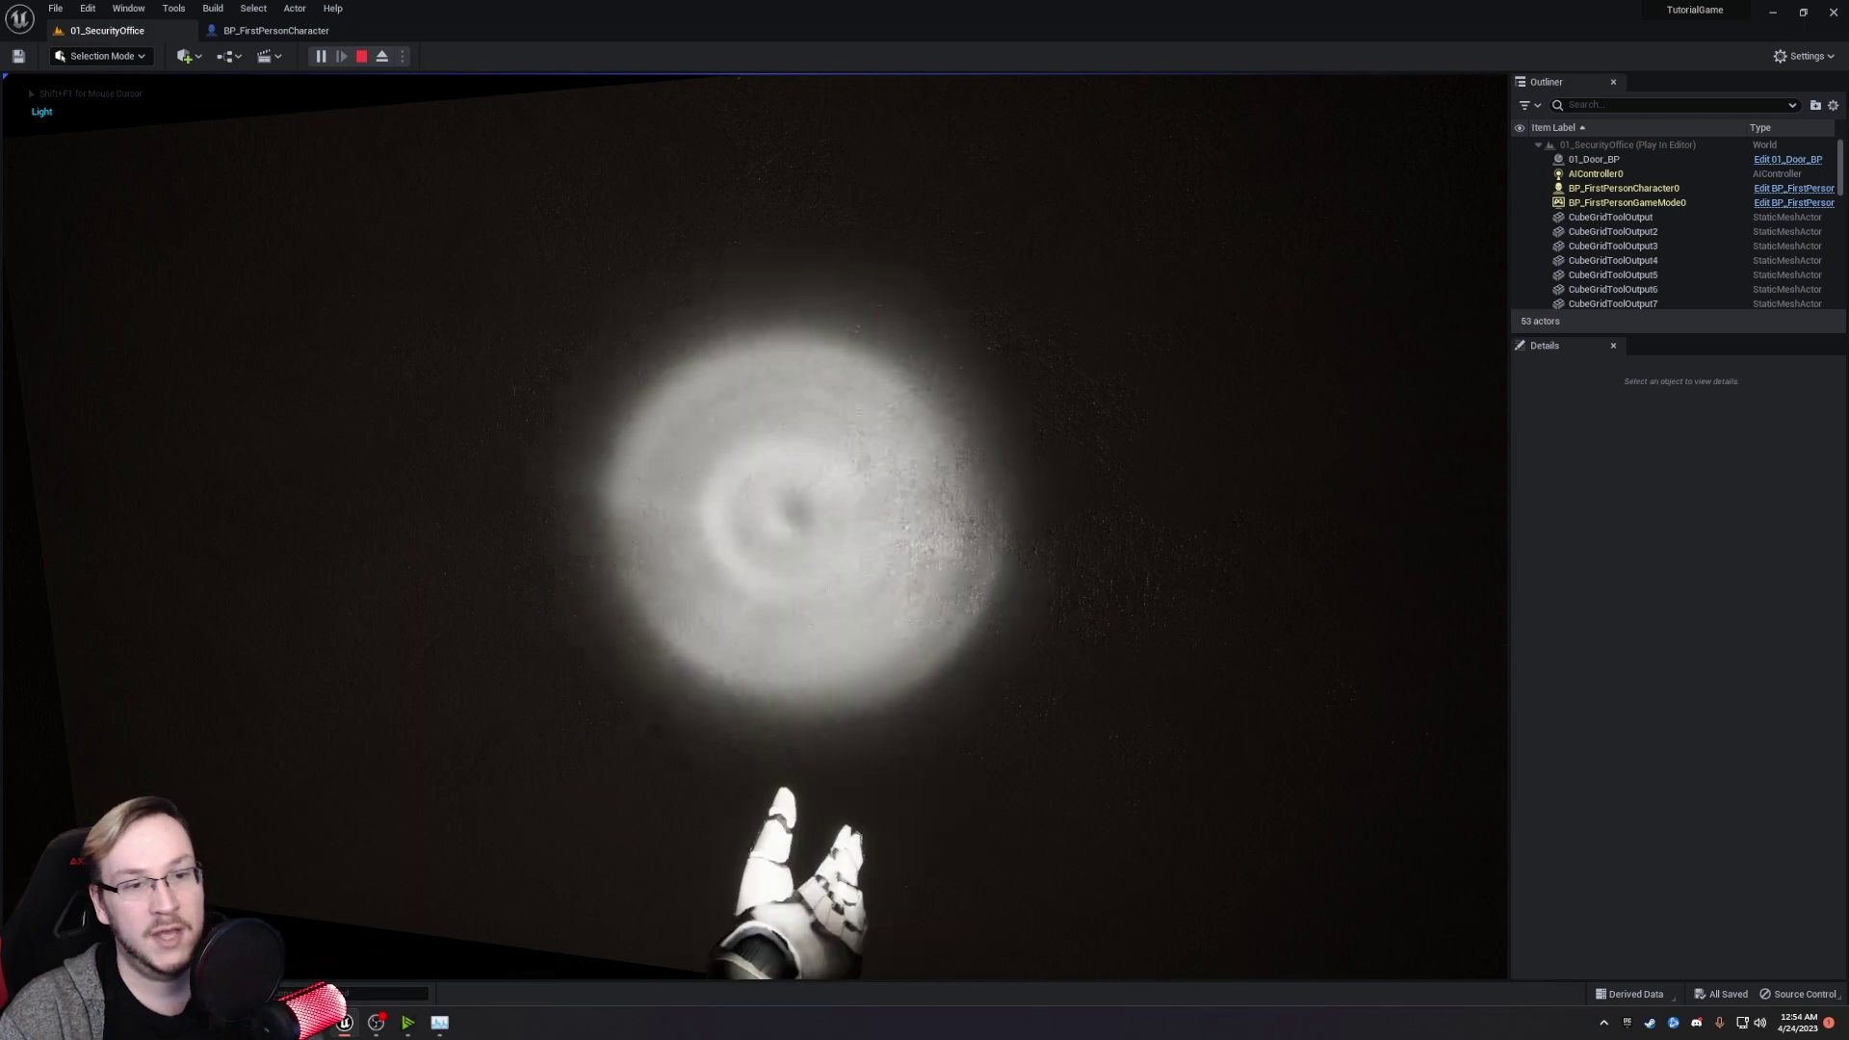
pyautogui.press('w')
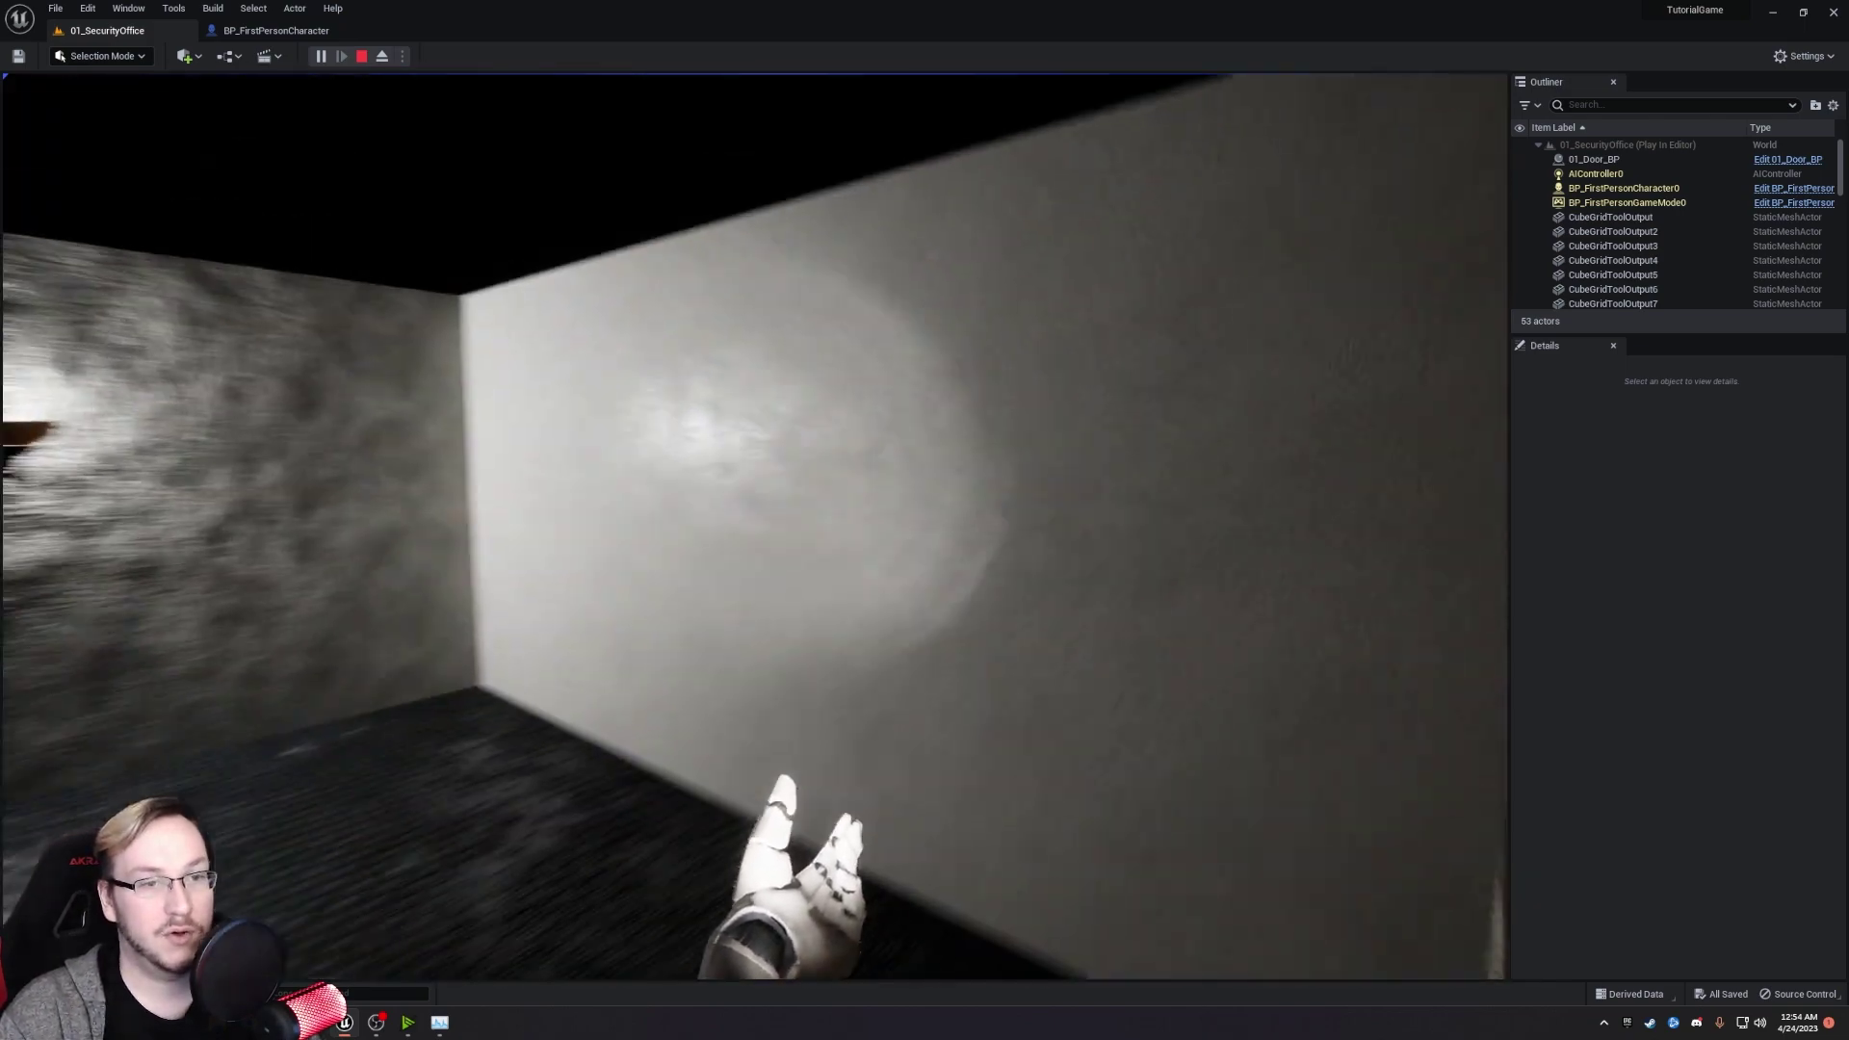
pyautogui.press('w')
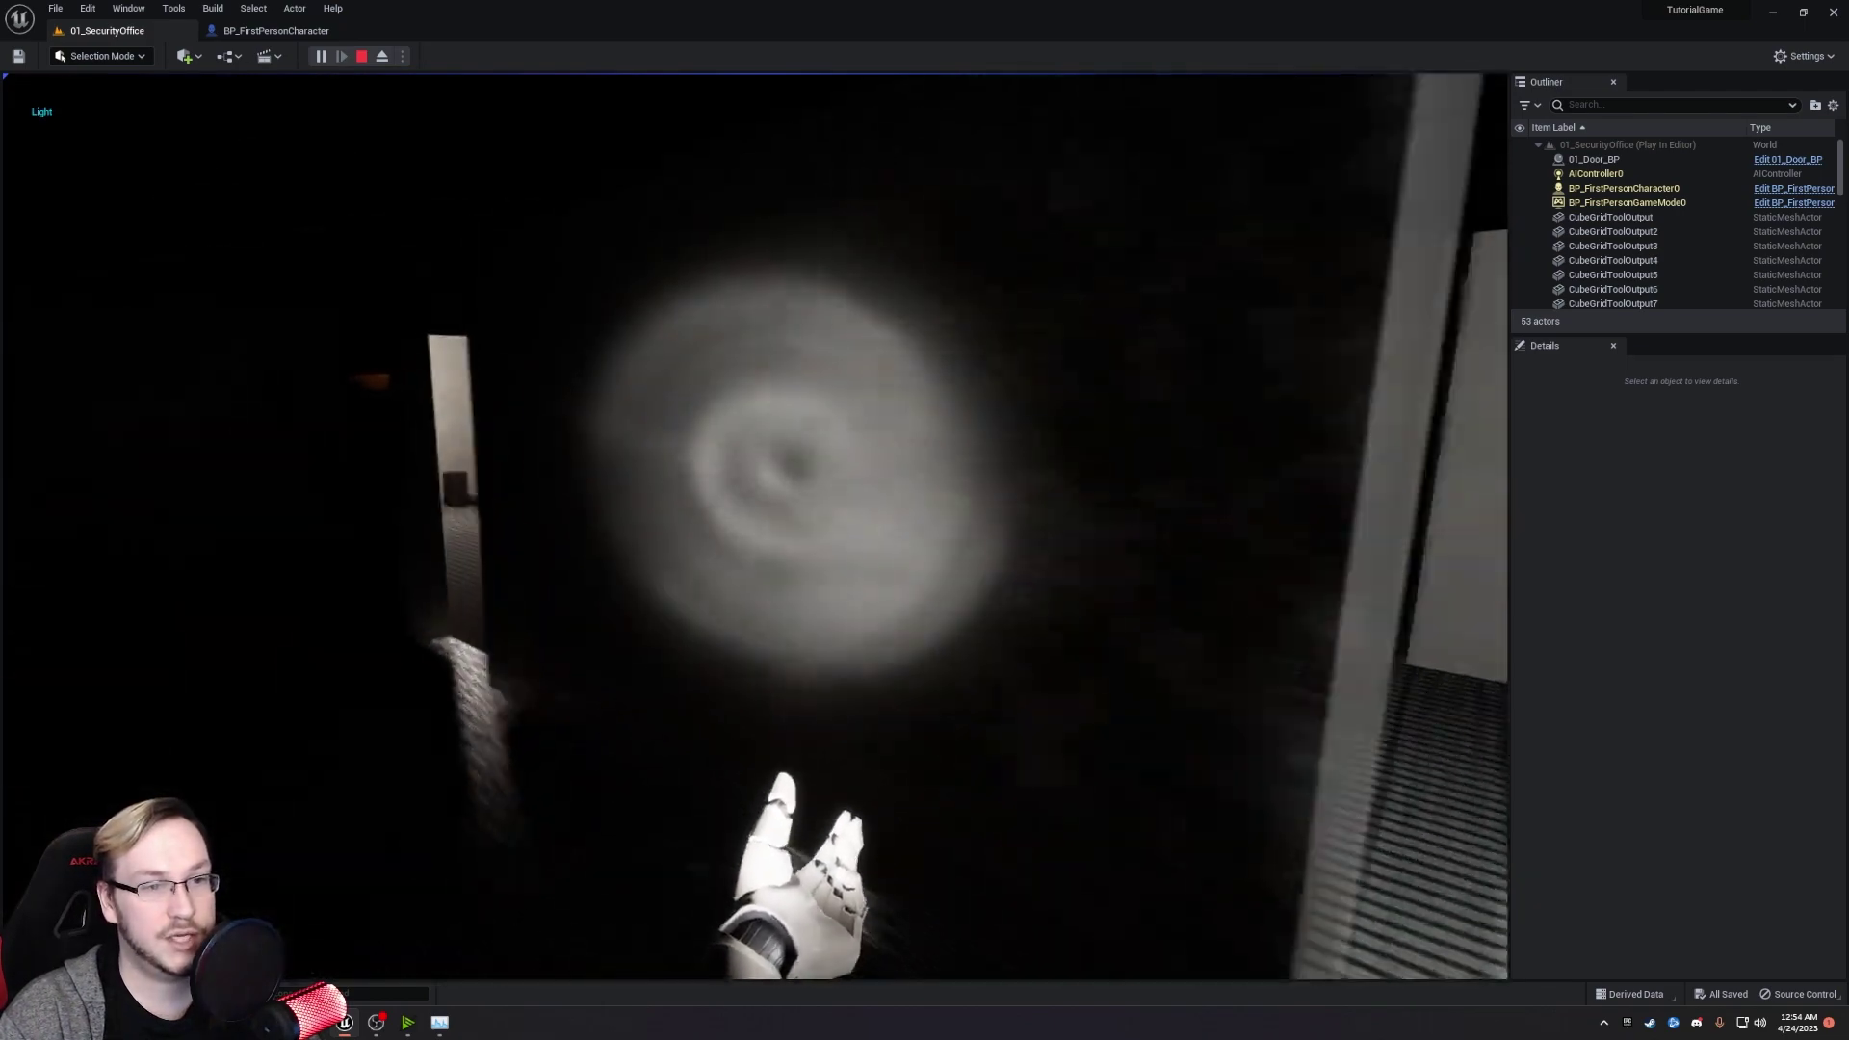
# Walk through the dark rooms of the running level, toggle the flashlight off and on, and end the play session.
pyautogui.press('q')
pyautogui.press('w')
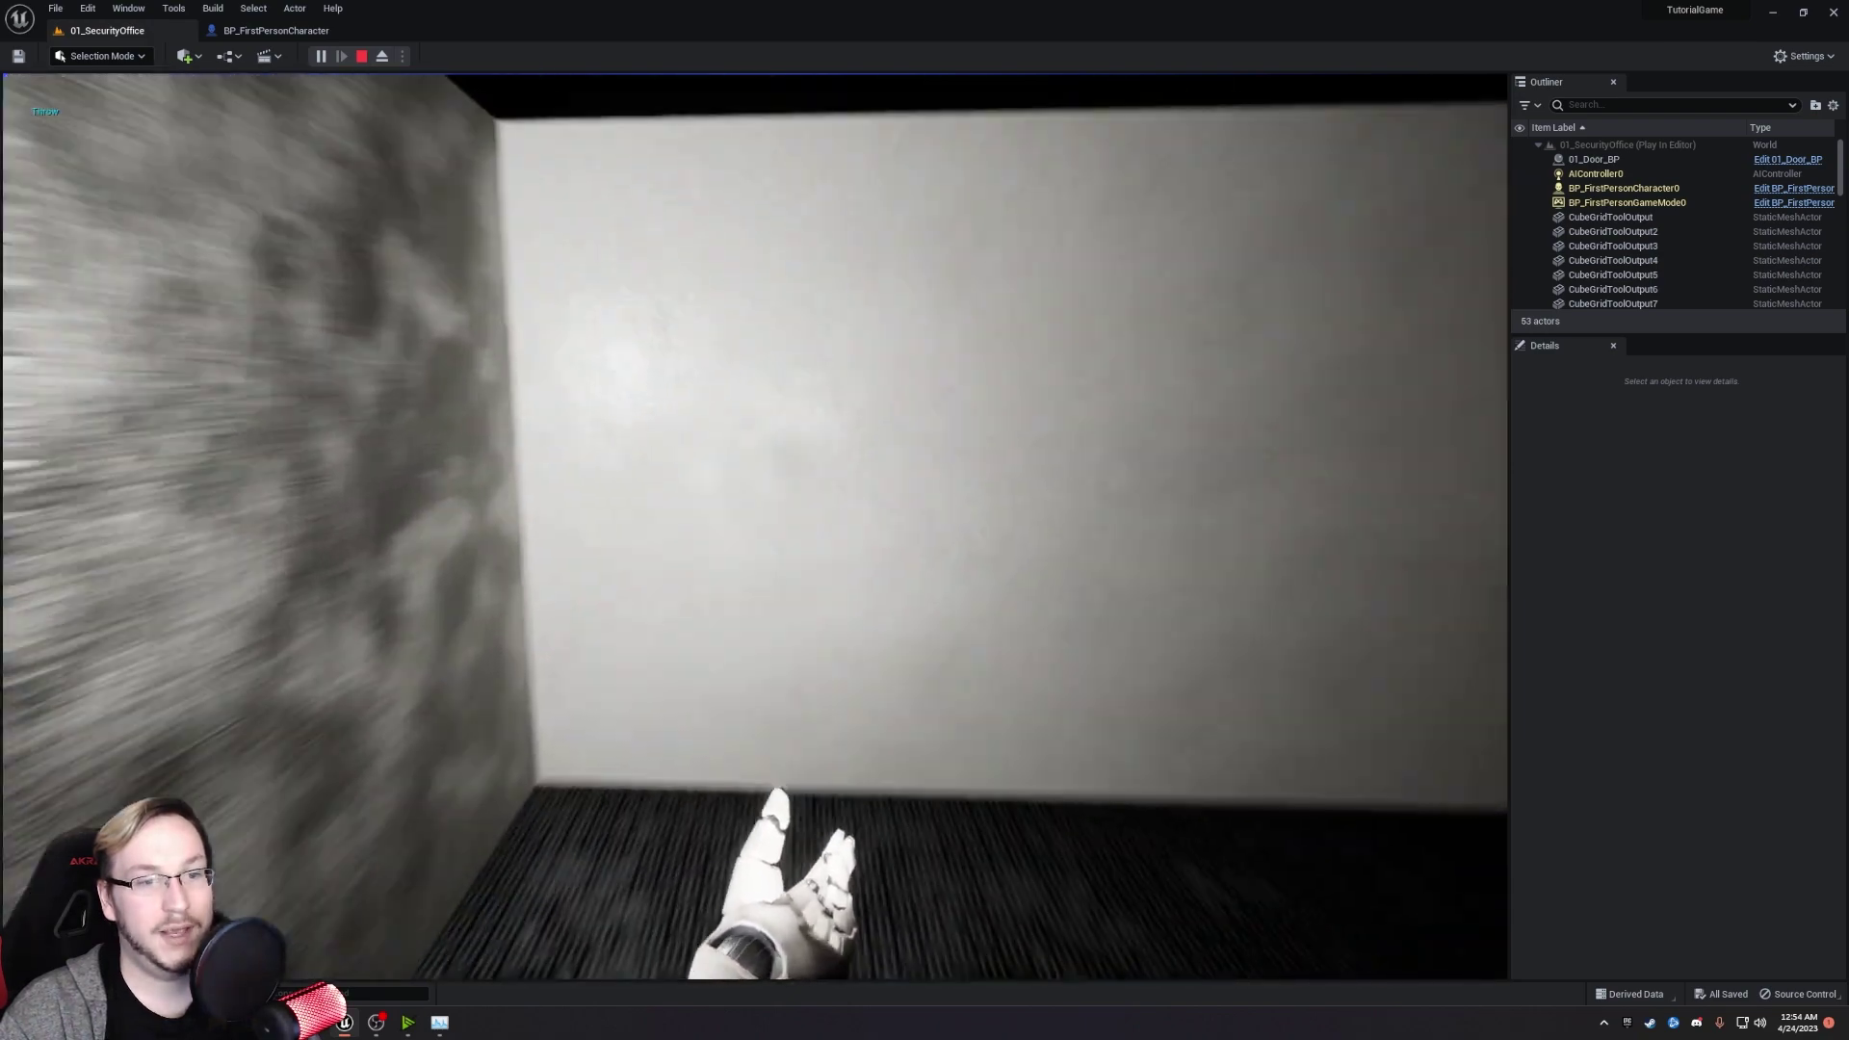
pyautogui.press('w')
pyautogui.press('q')
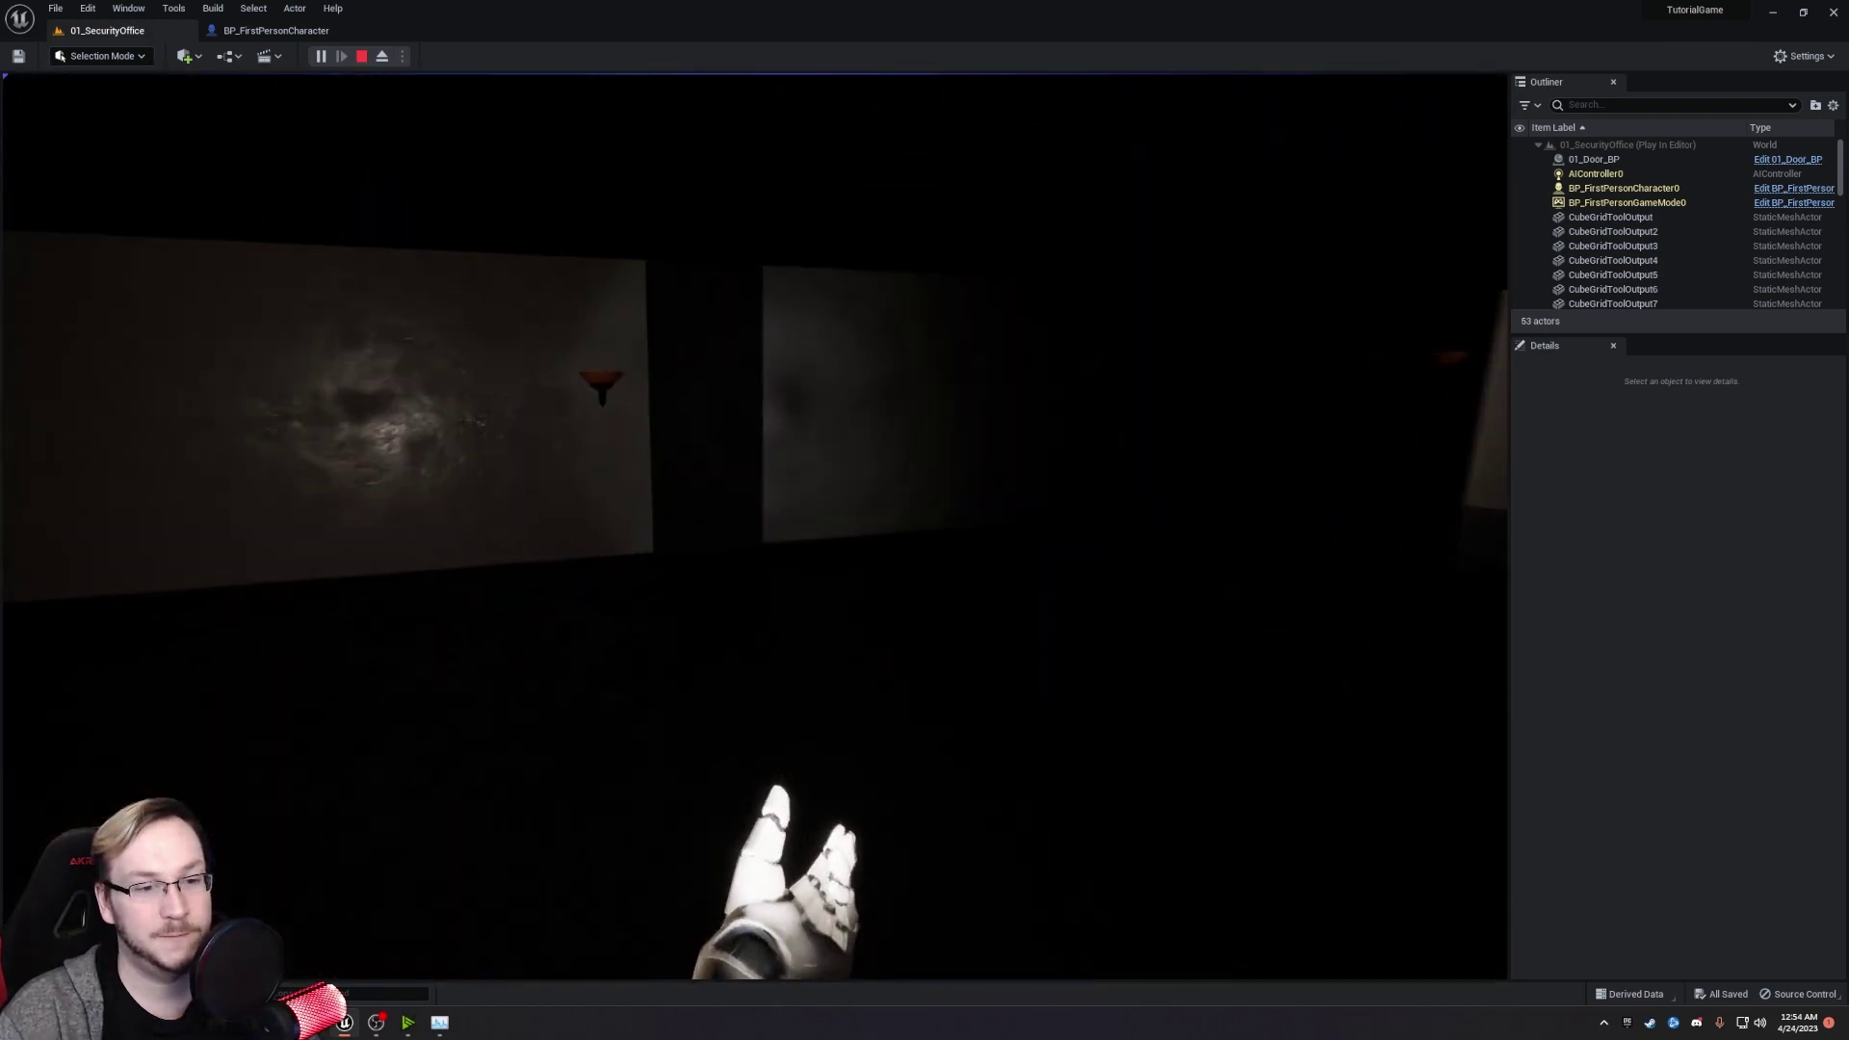
pyautogui.press('w')
pyautogui.press('g')
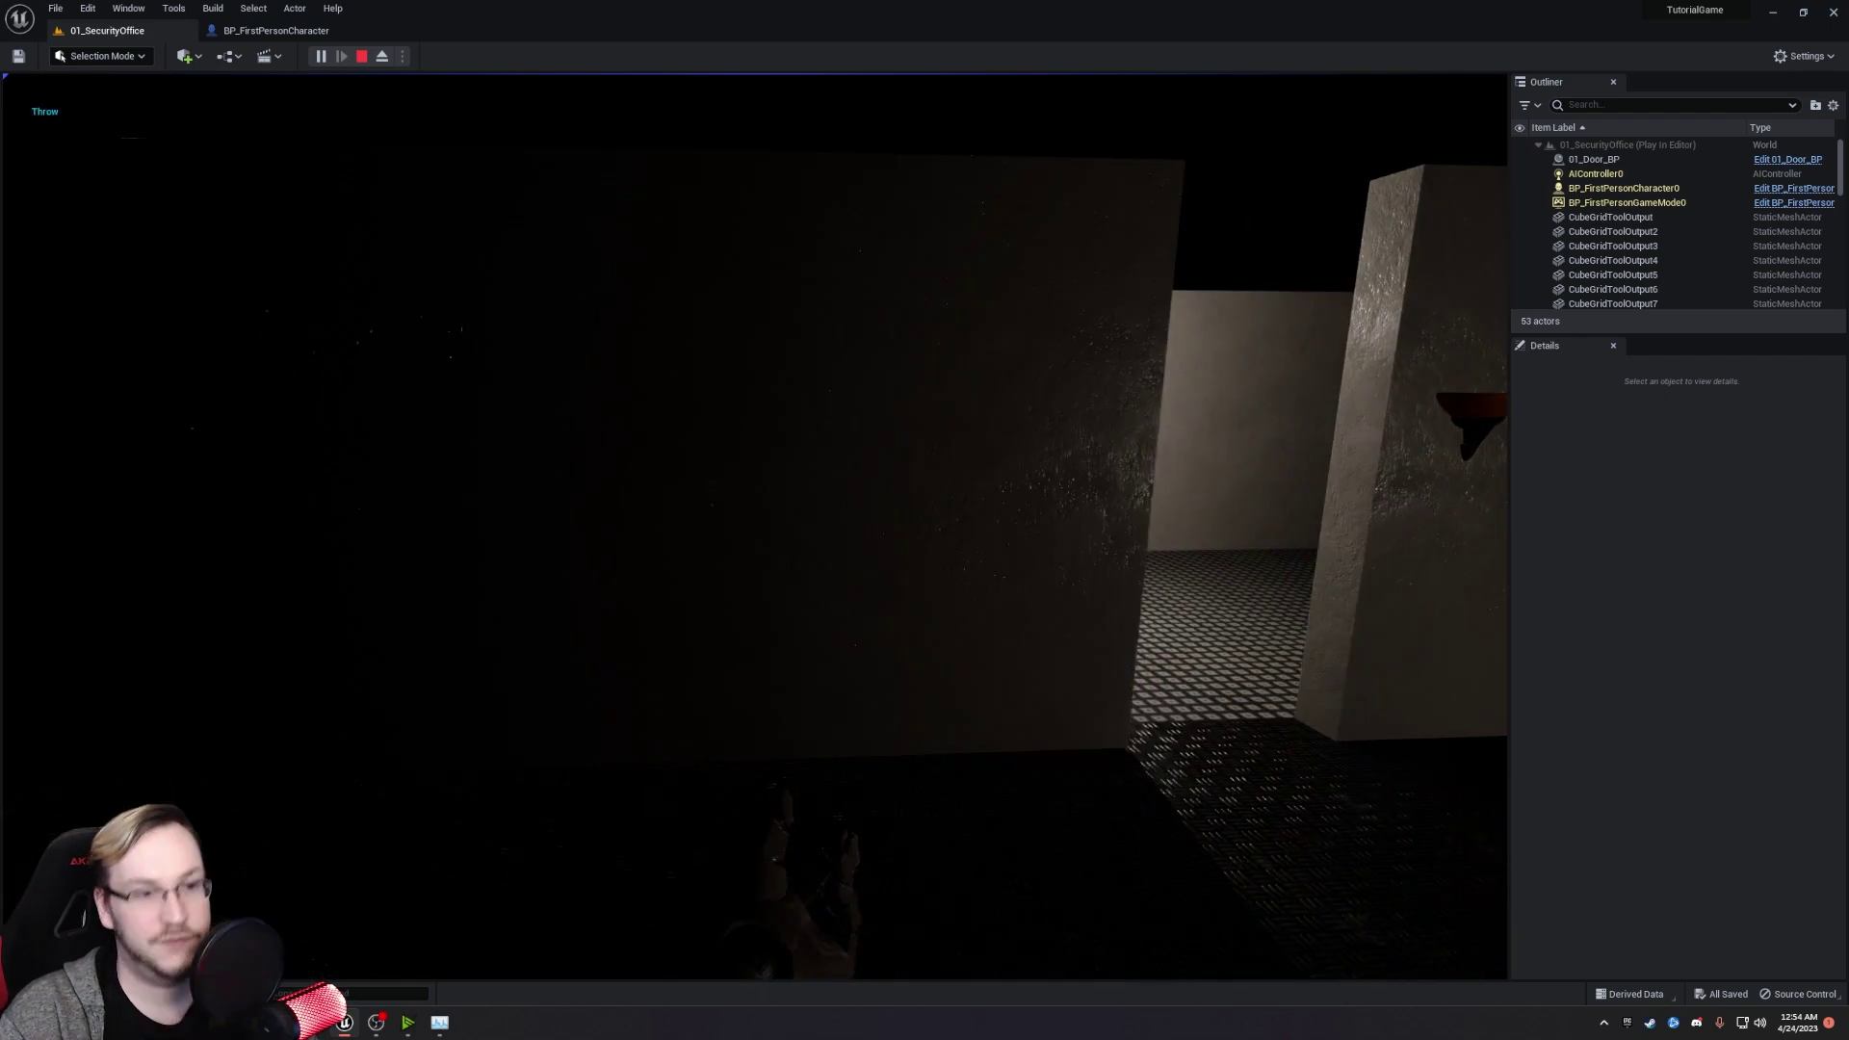
pyautogui.press('f')
pyautogui.press('f')
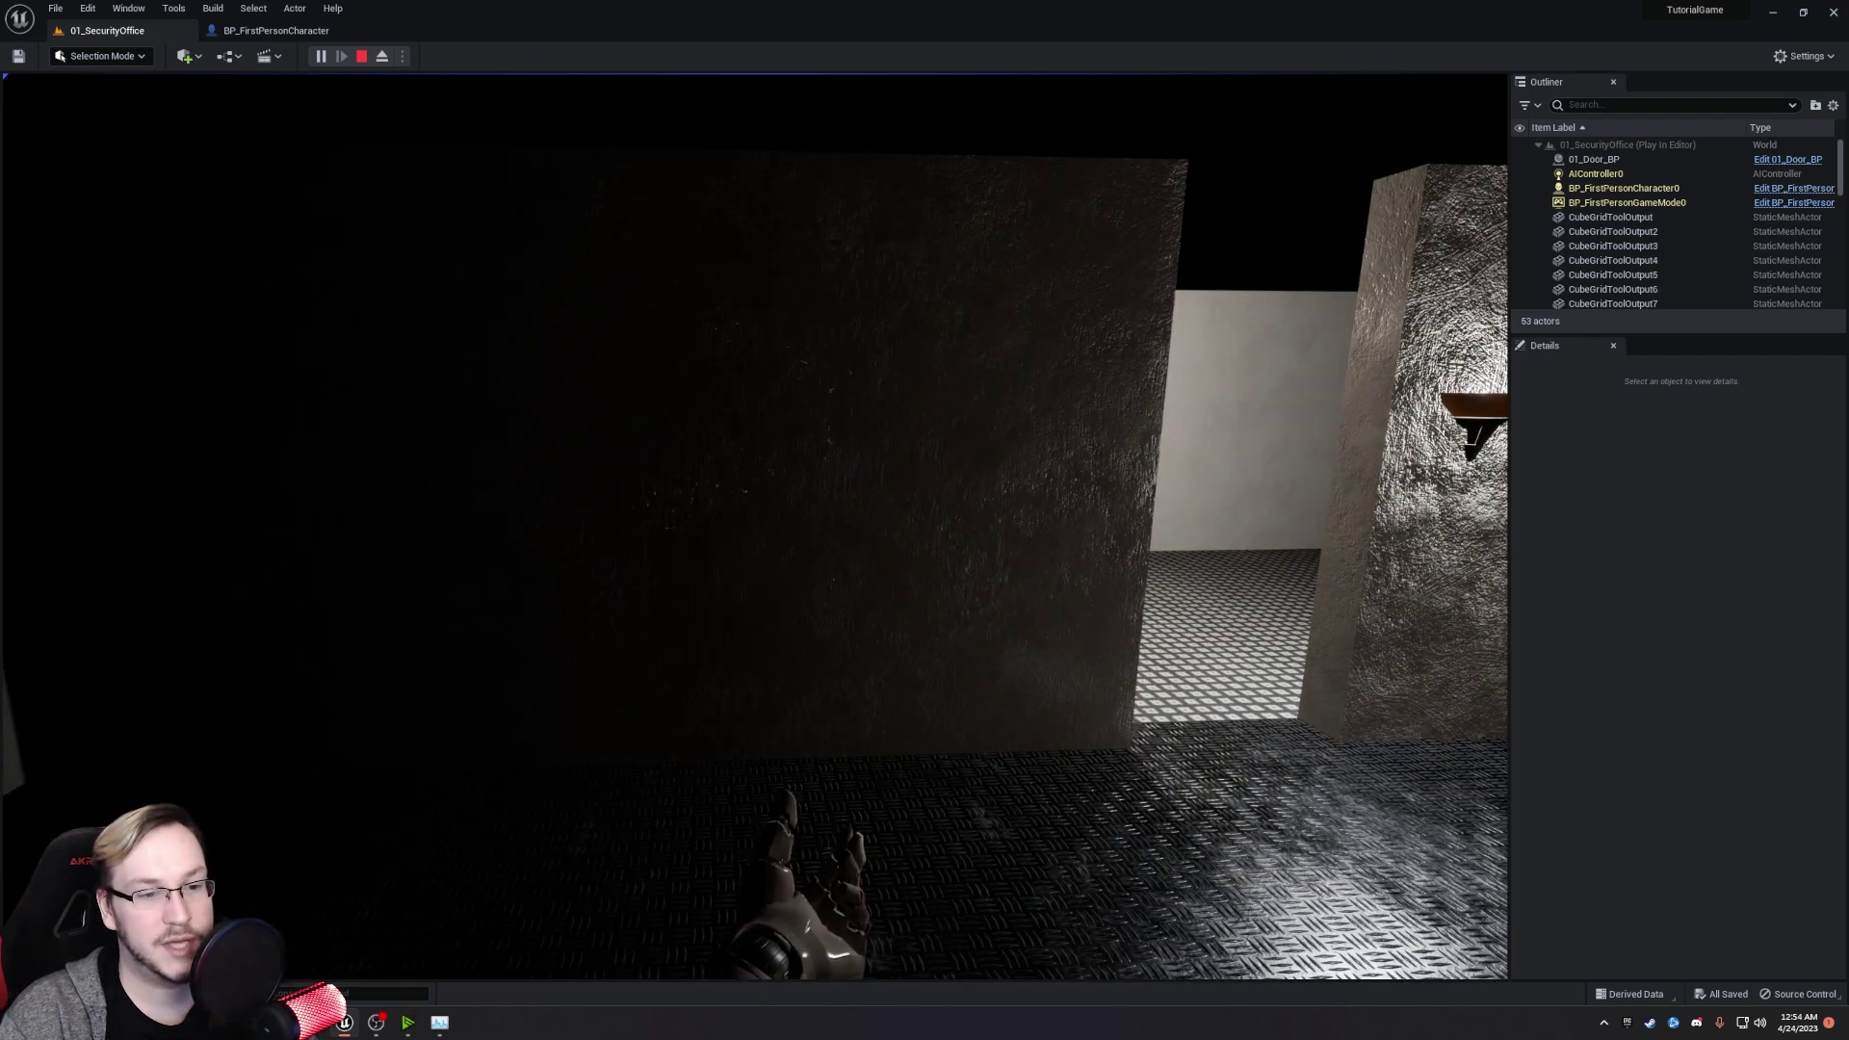
pyautogui.press('Escape')
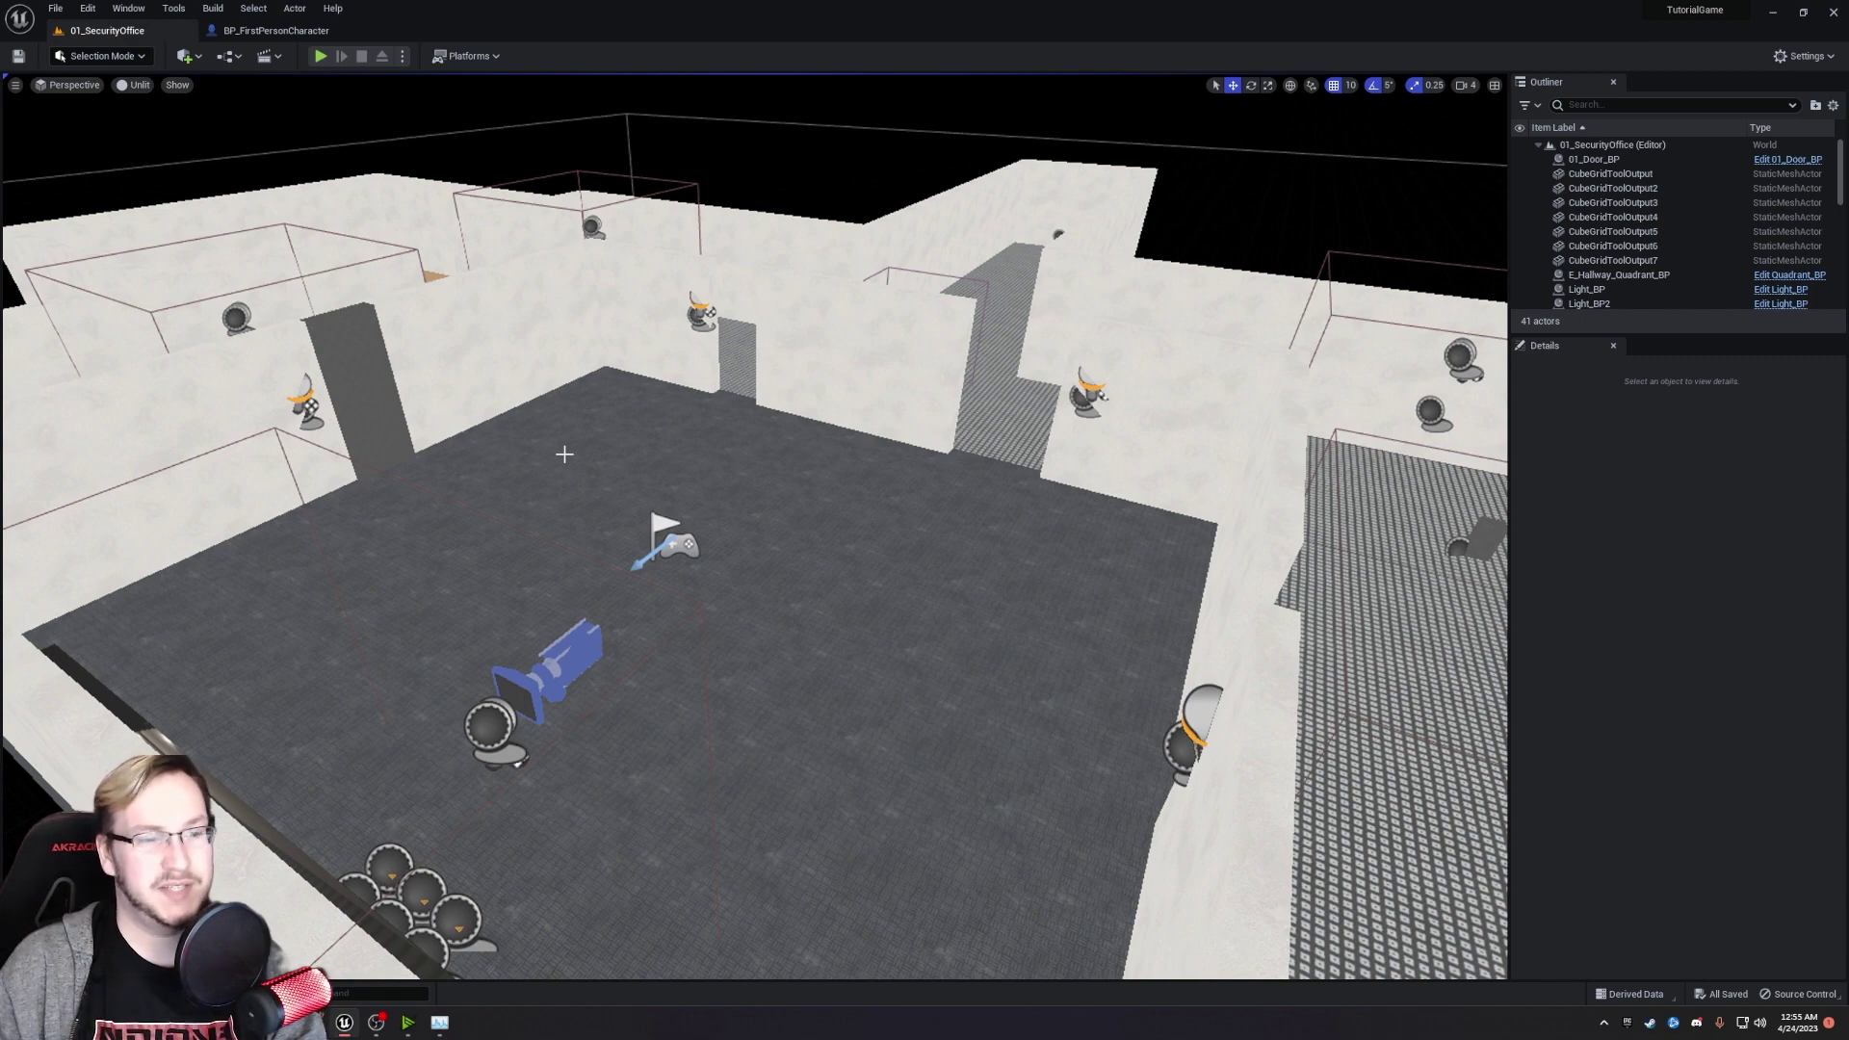
pyautogui.moveTo(565, 453); pyautogui.dragTo(477, 444, button='right')
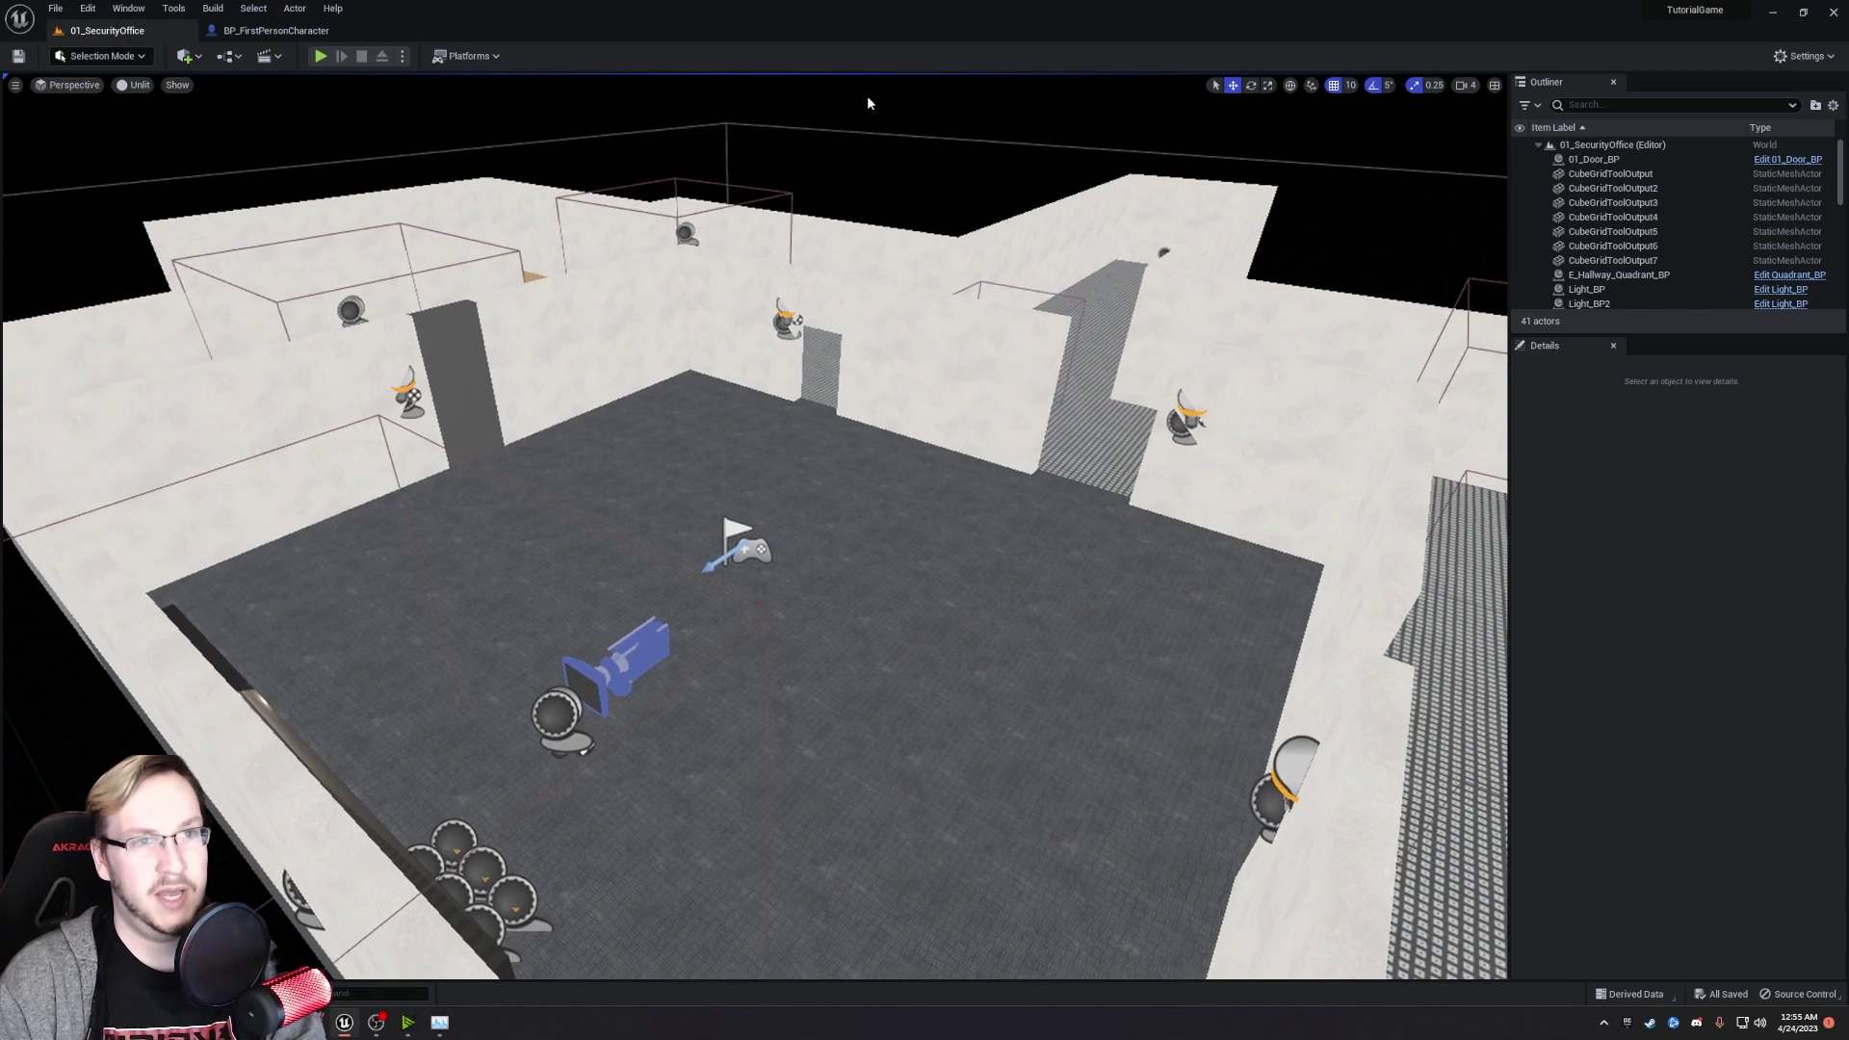
pyautogui.moveTo(868, 102); pyautogui.dragTo(946, 101, button='right')
pyautogui.hotkey('ctrl', 'space')
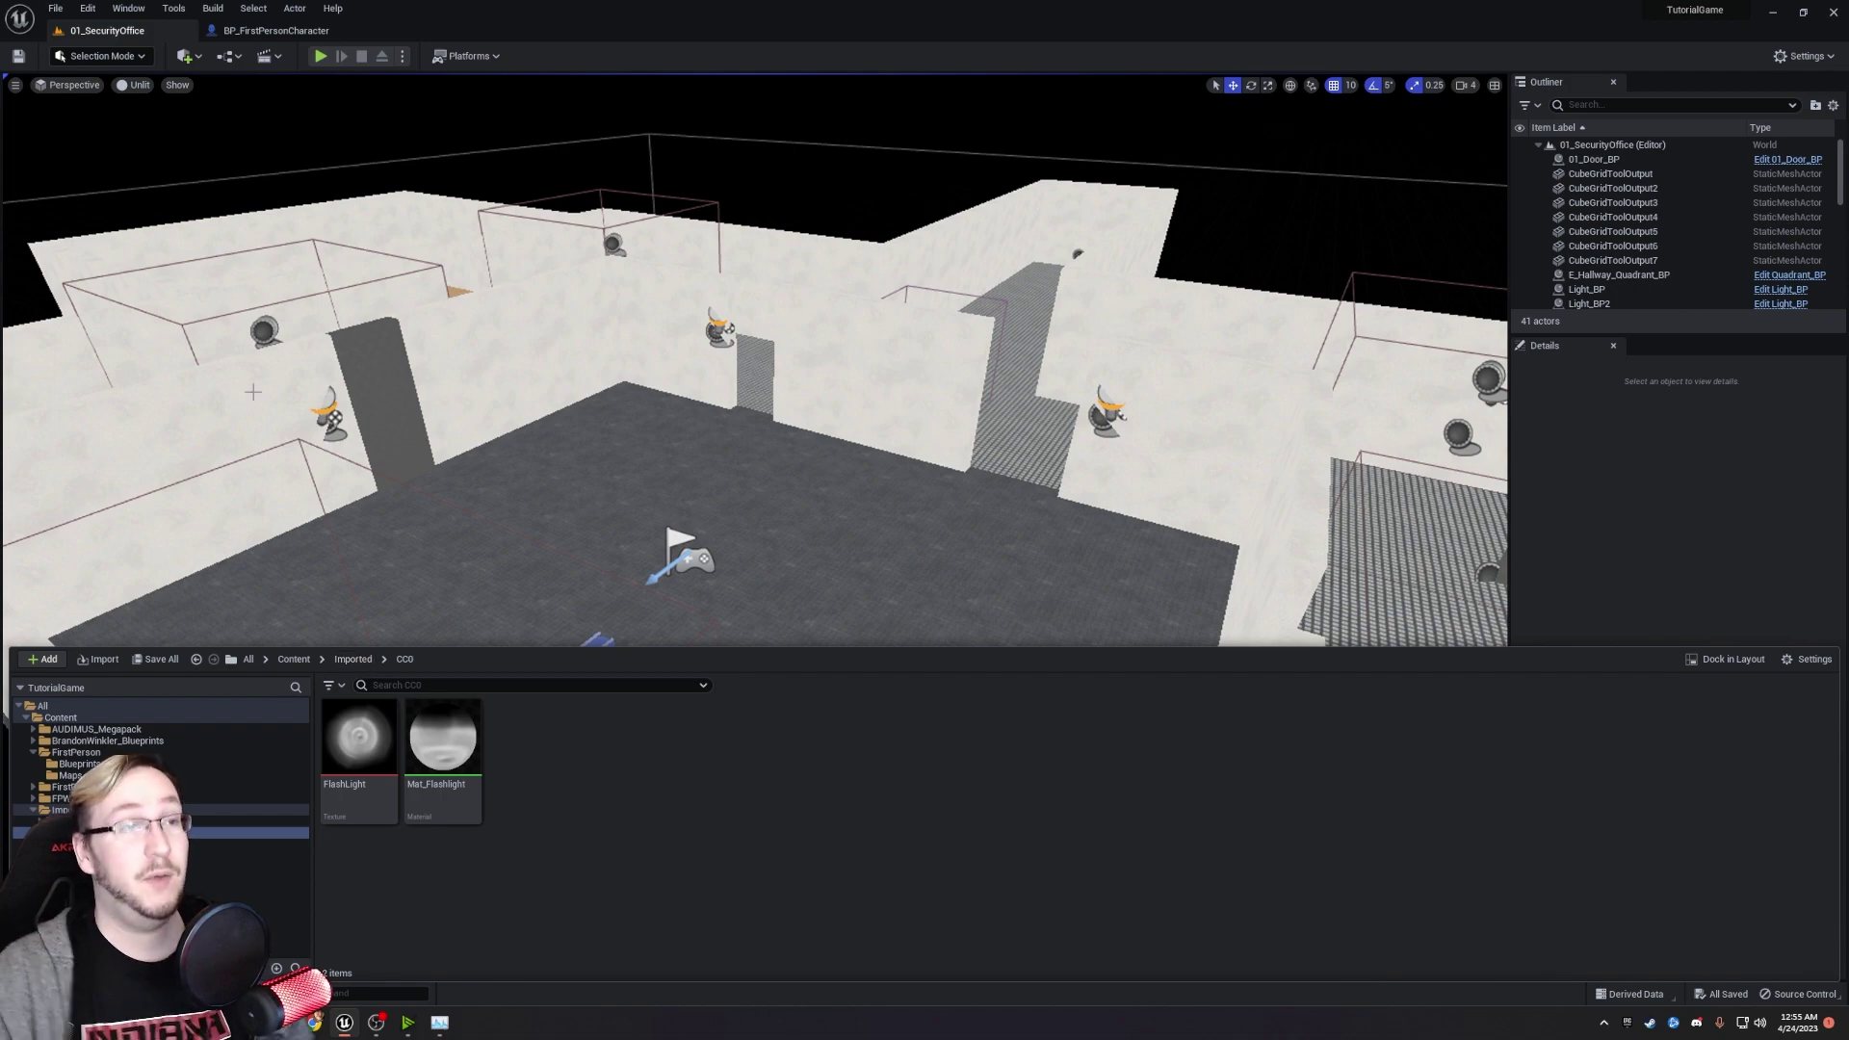
# Play the level, try the flashlight toggle, and aim at the yellow items on the floor to pick one up.
pyautogui.hotkey('alt', 'p')
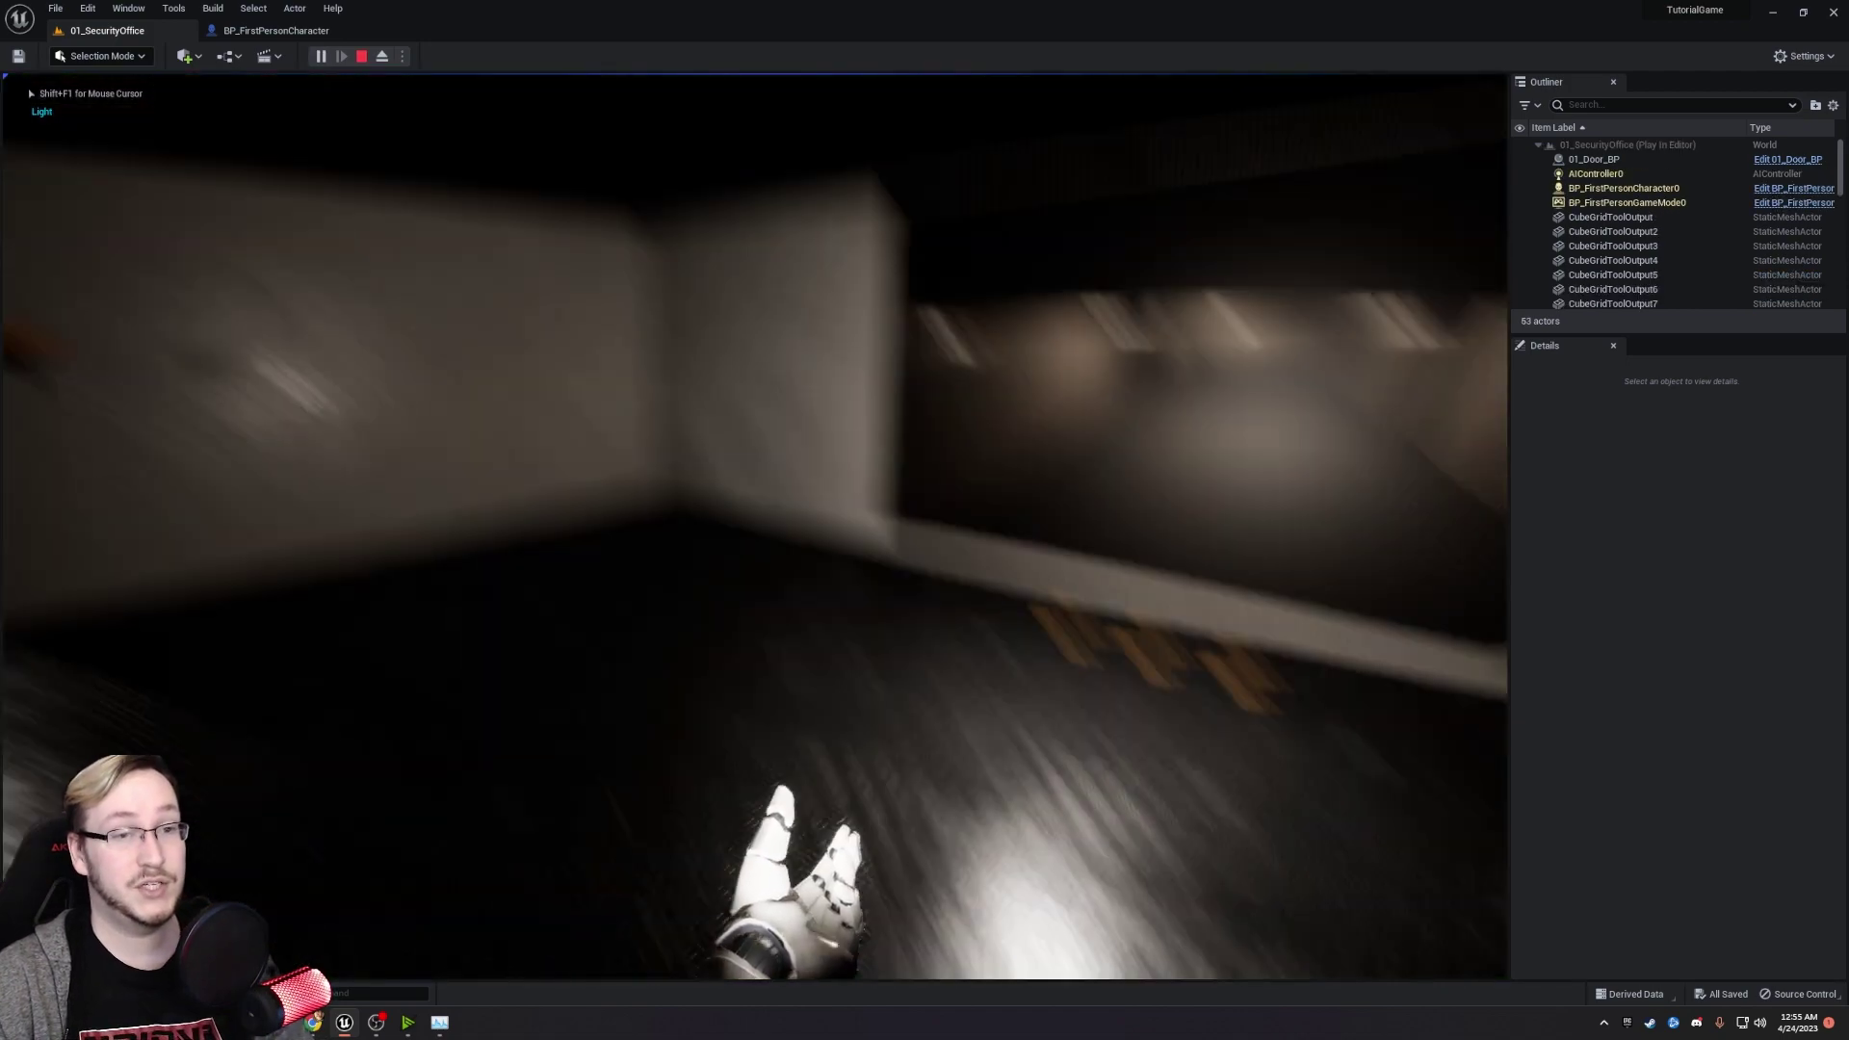
pyautogui.press('f')
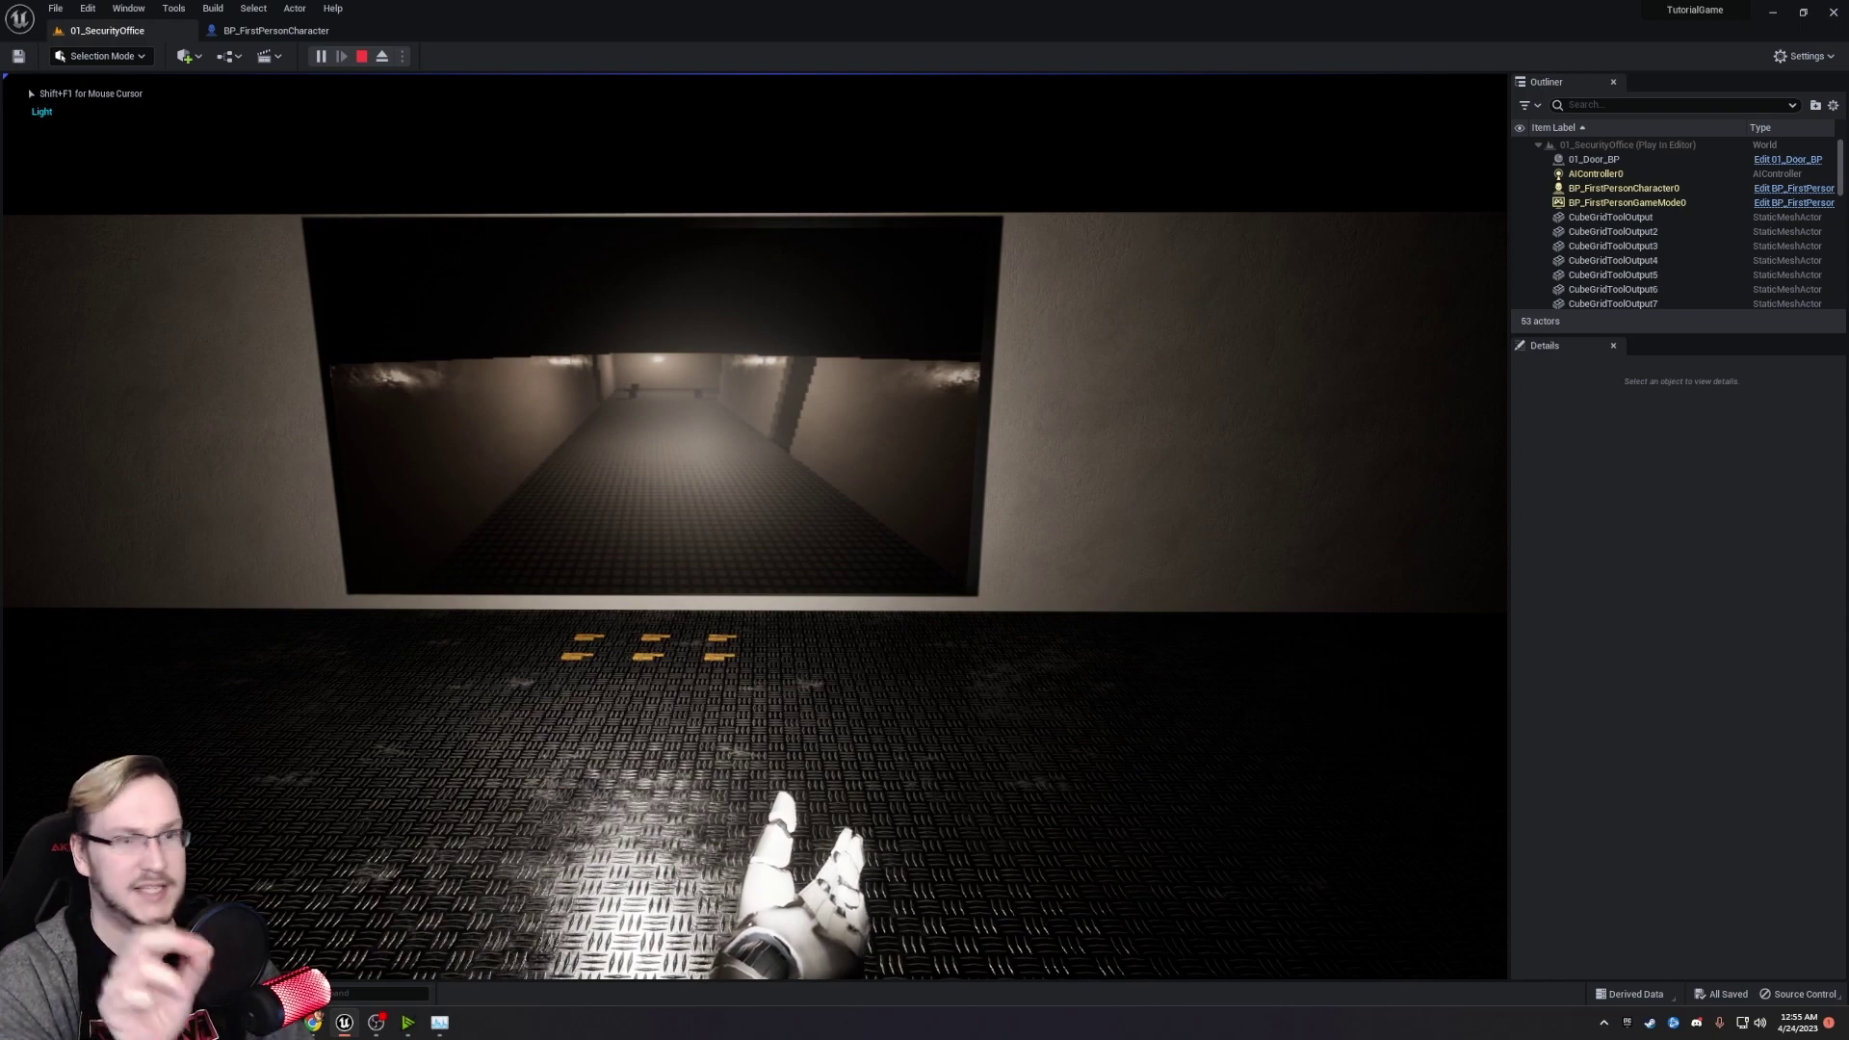
pyautogui.press('w')
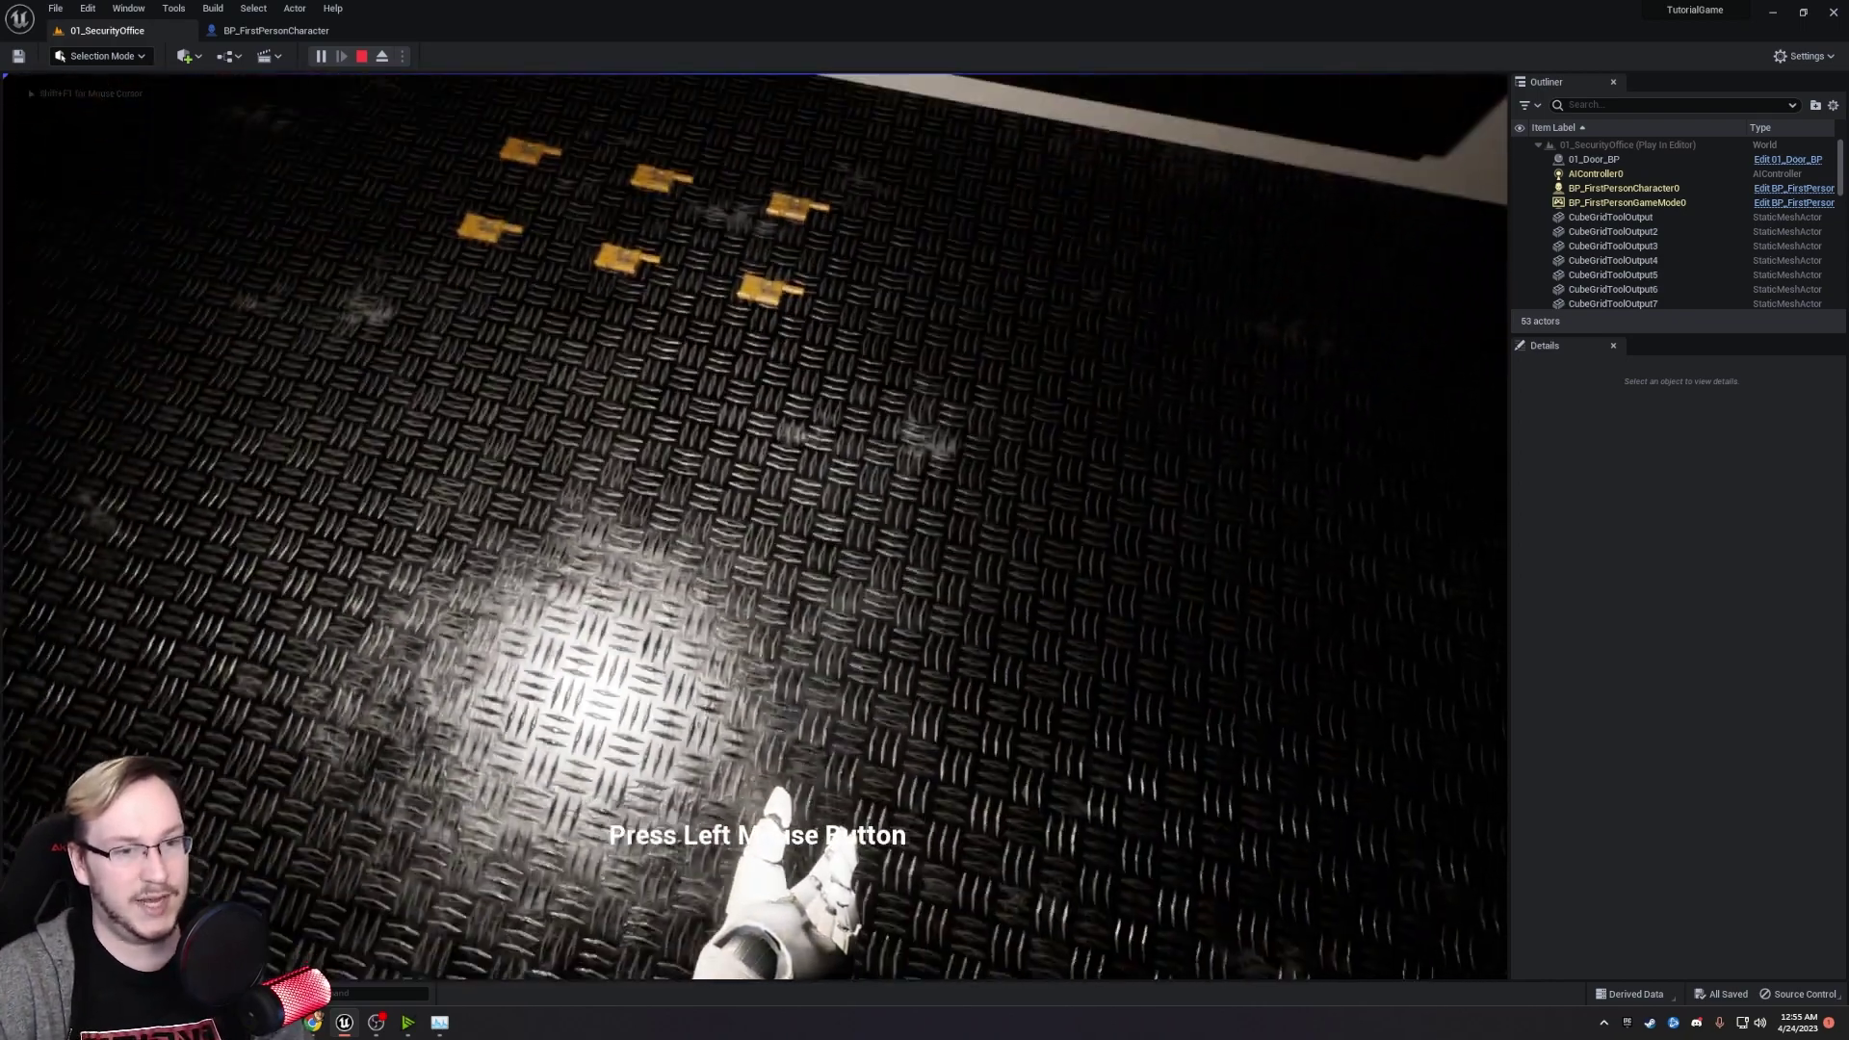
pyautogui.click(755, 526)
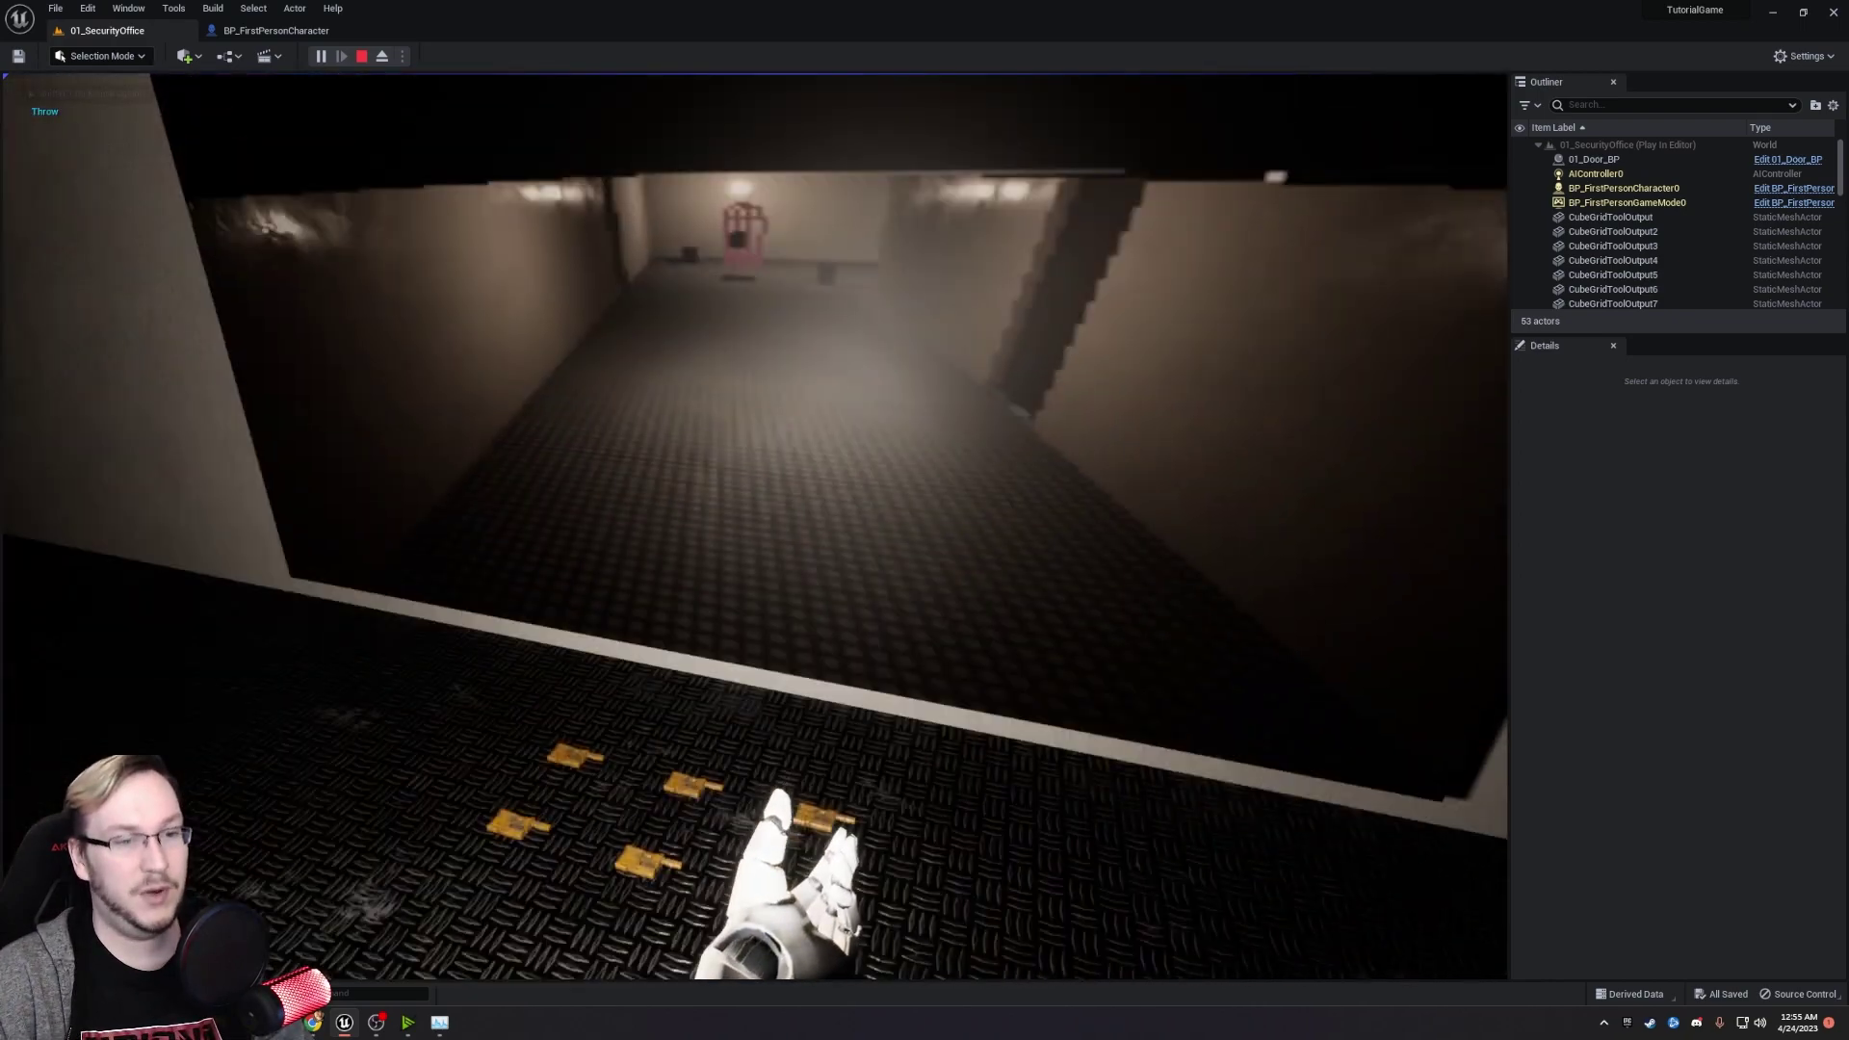
pyautogui.press('f')
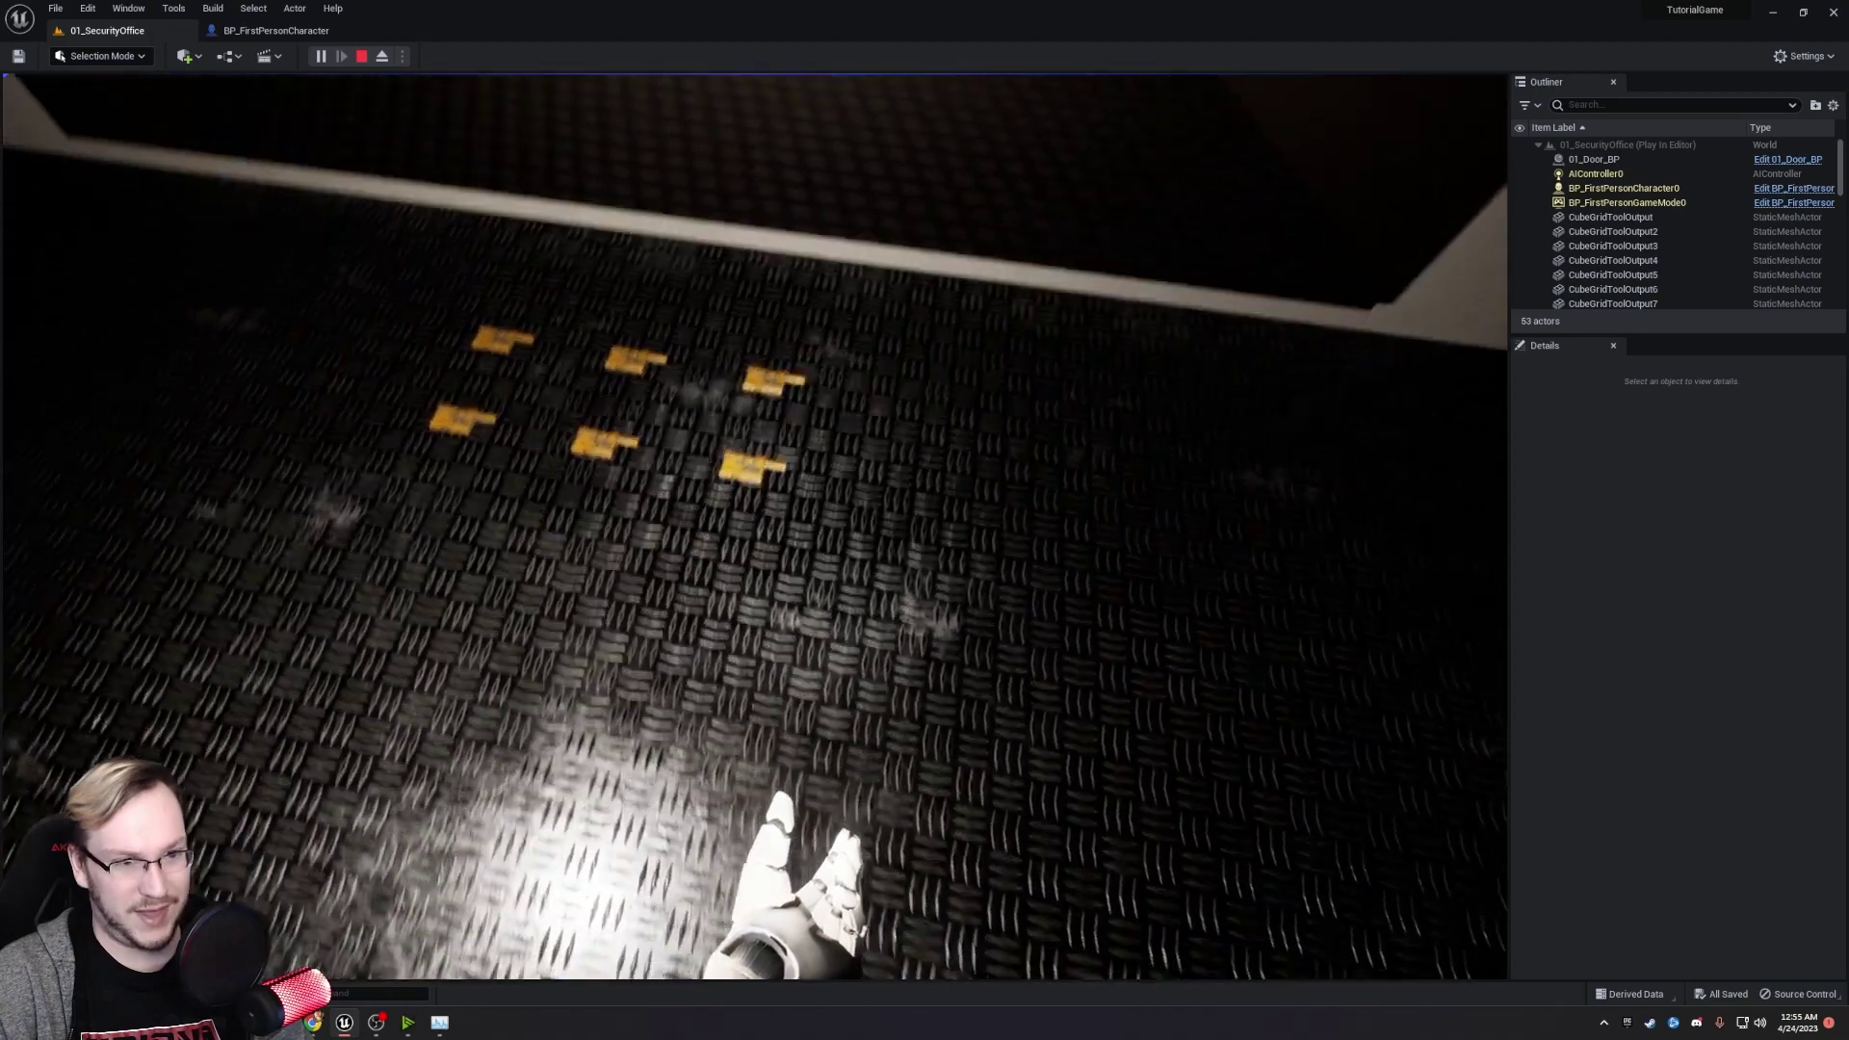
pyautogui.click(755, 526)
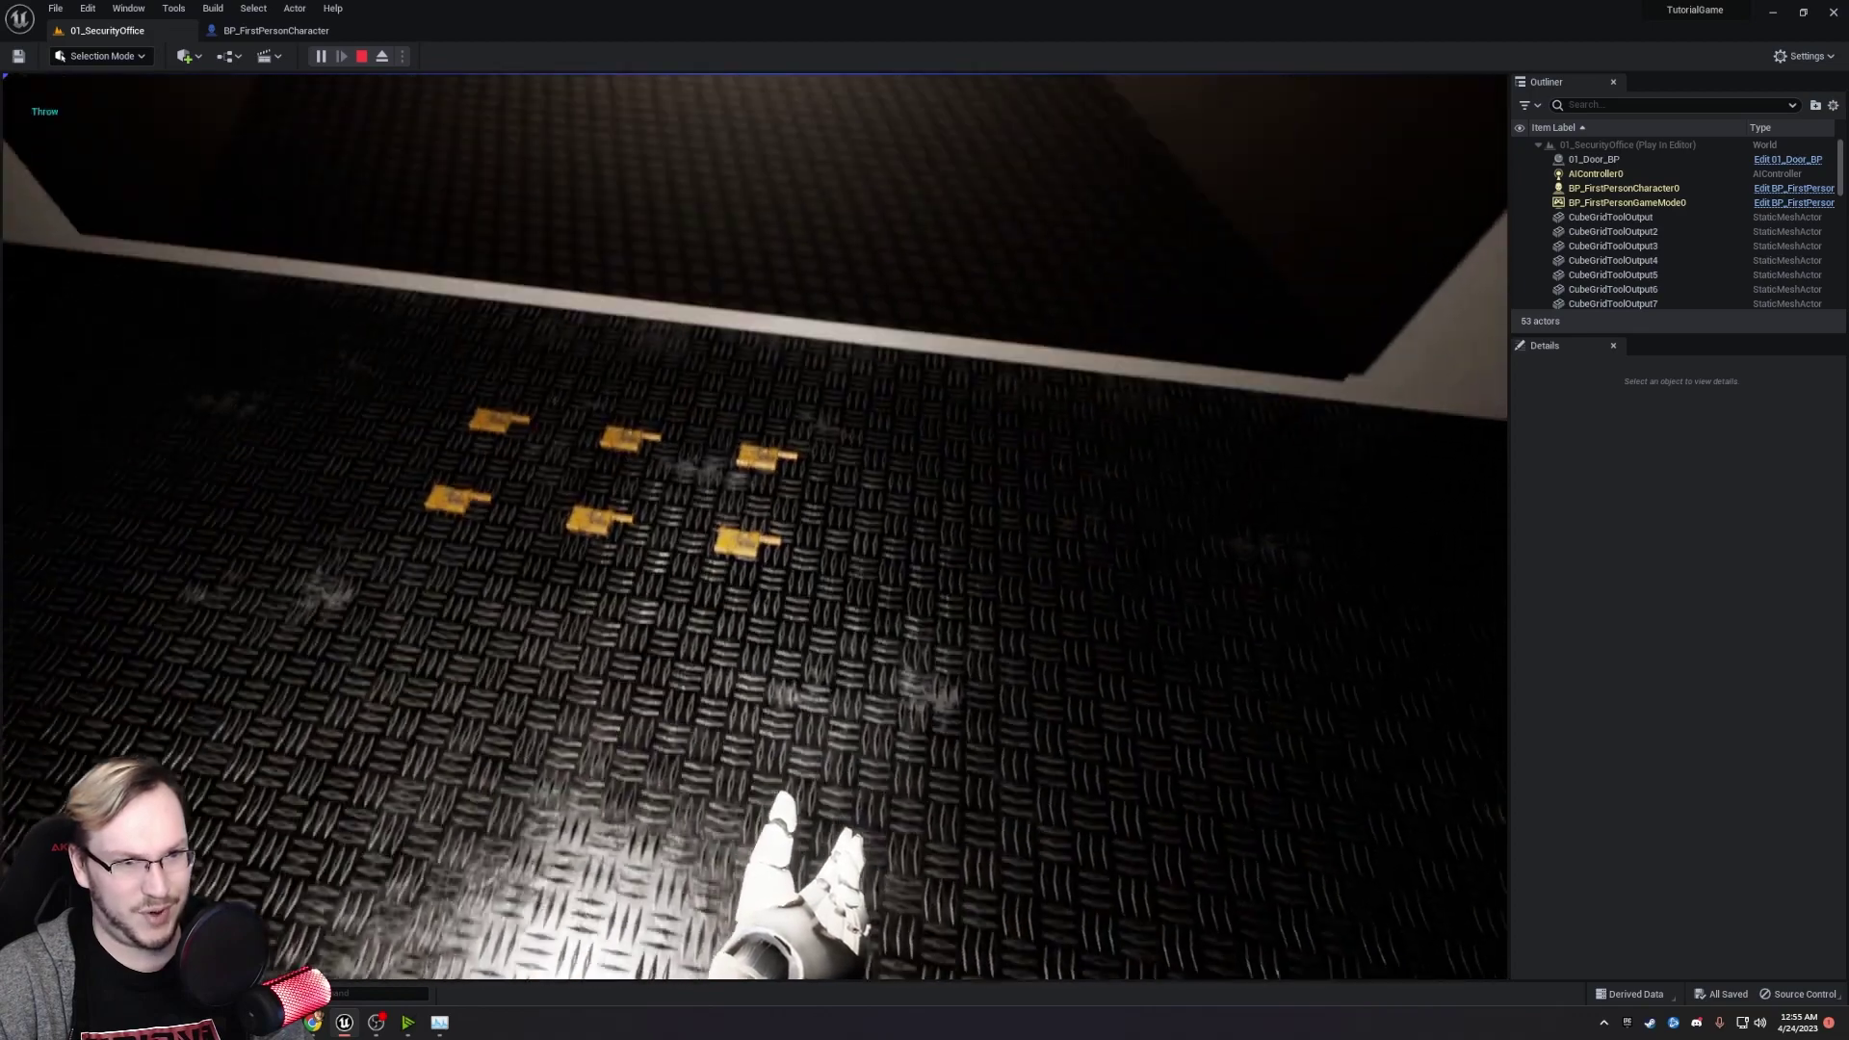
pyautogui.press('w')
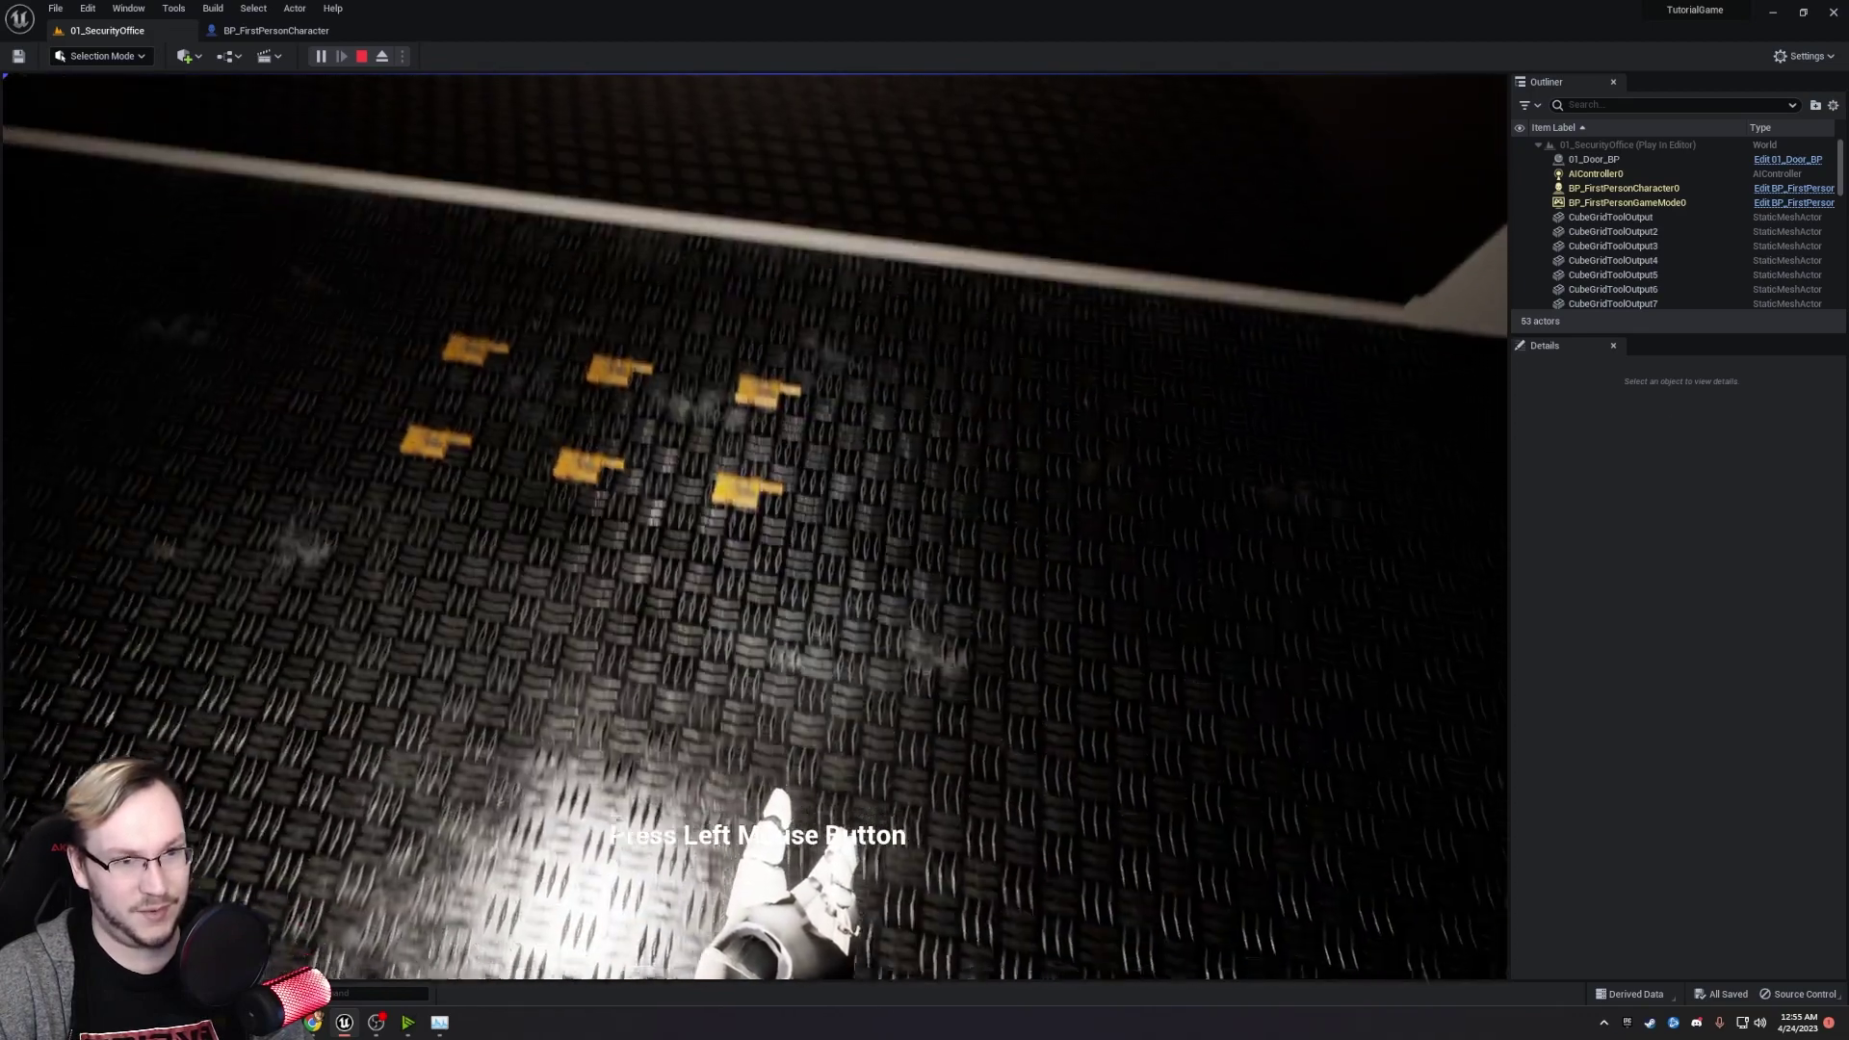
pyautogui.press('f')
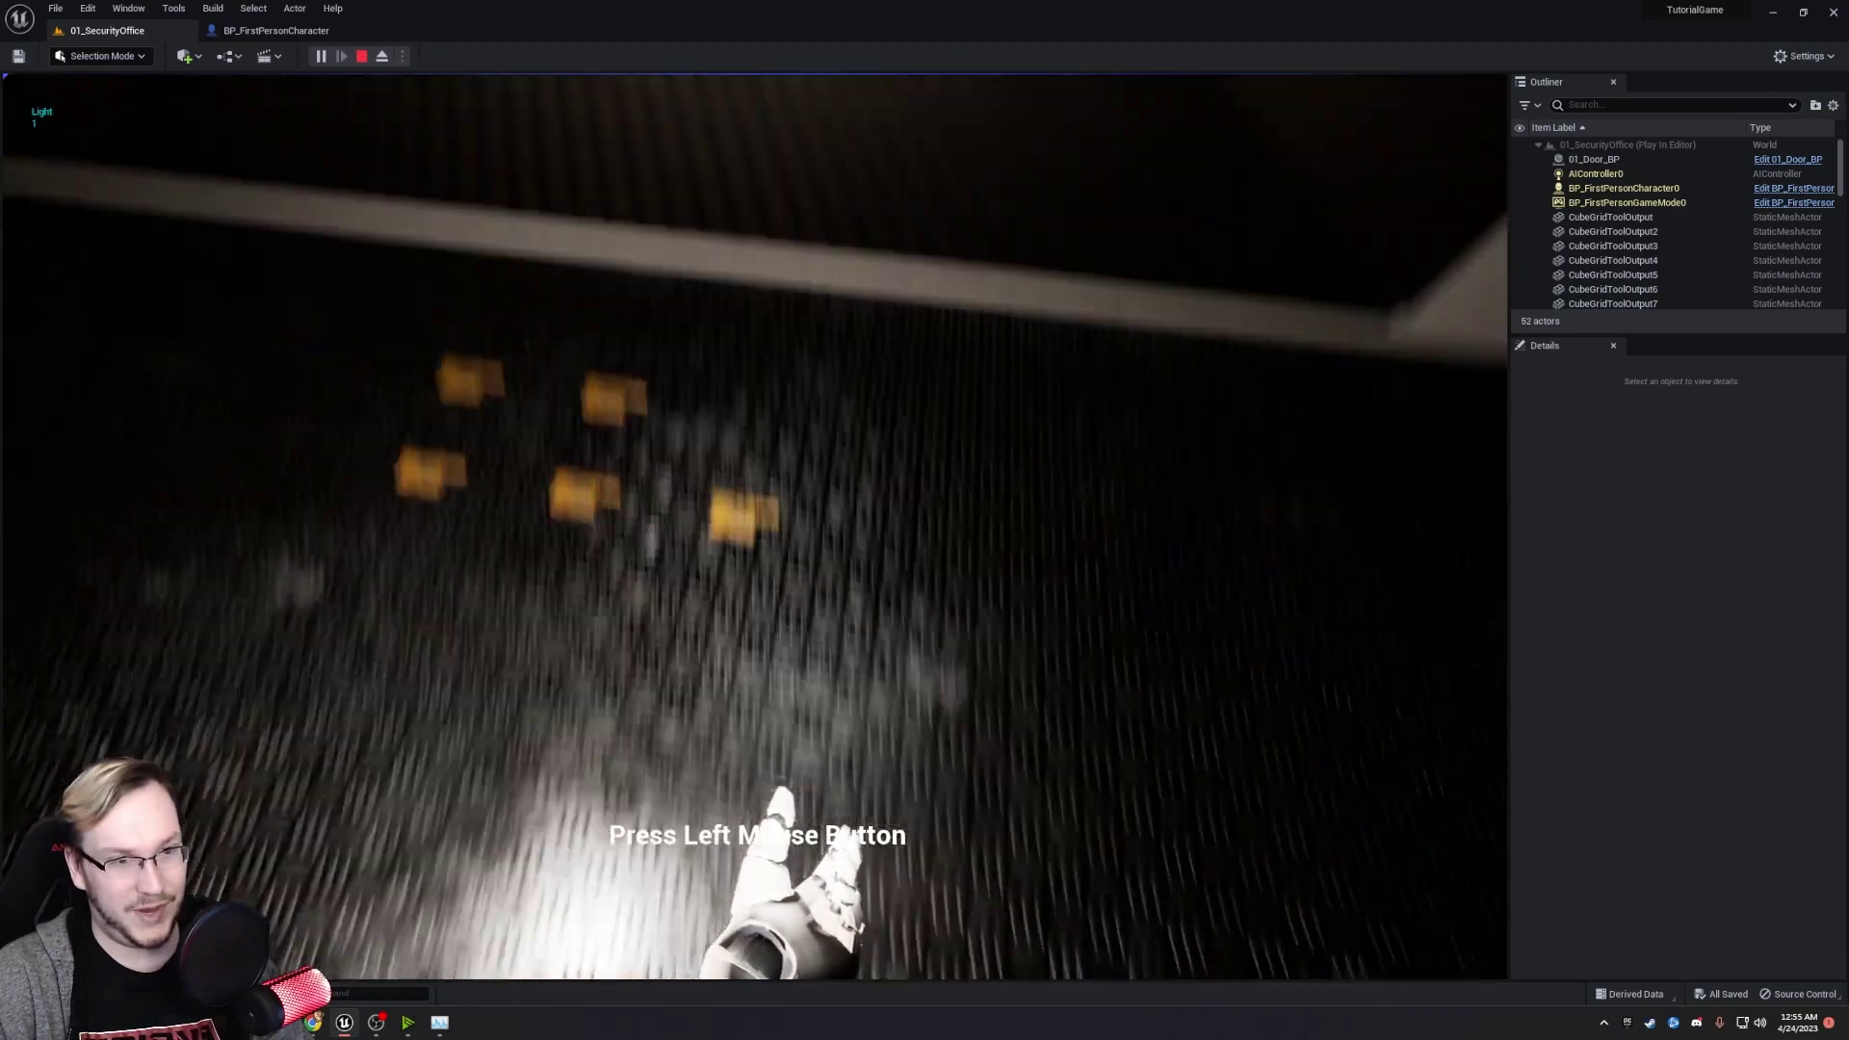
# Back away from the yellow items, cycle through the carried items in the running level, and end the play session.
pyautogui.press('s')
pyautogui.press('2')
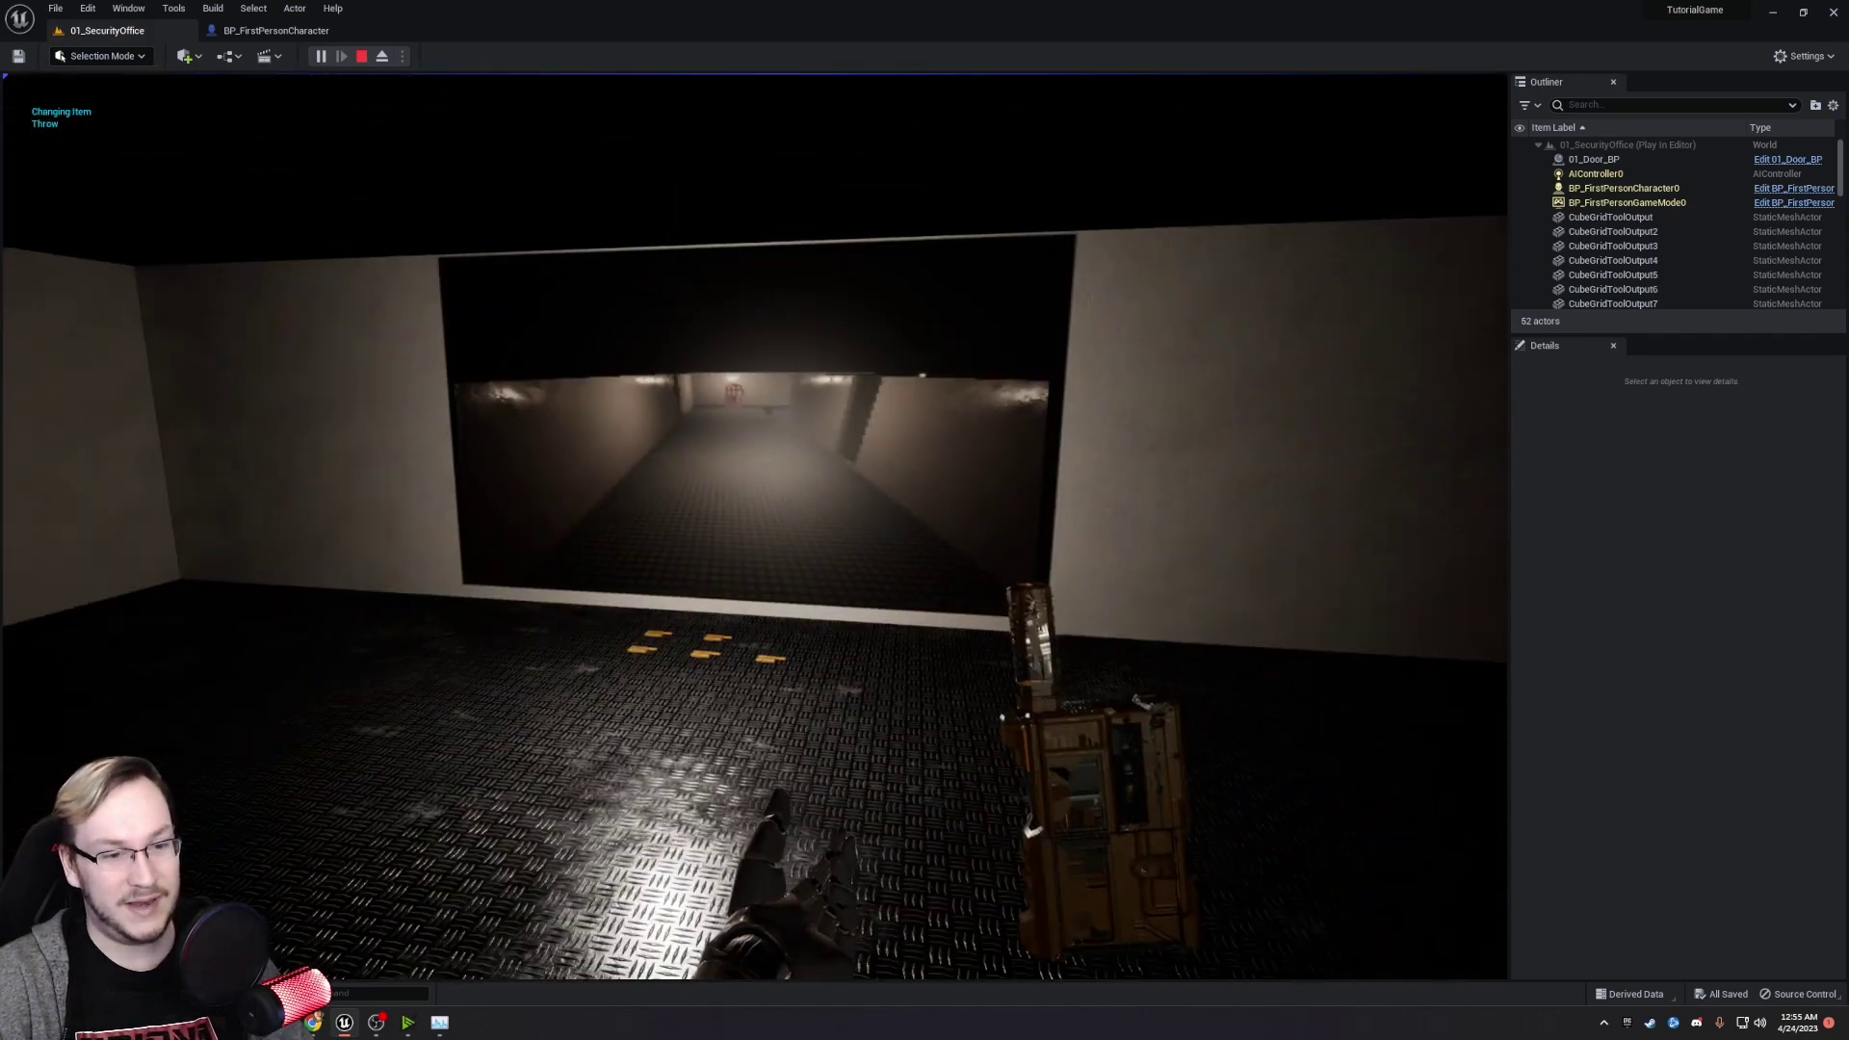
pyautogui.scroll(-2, 754, 526)
pyautogui.scroll(-4, 754, 525)
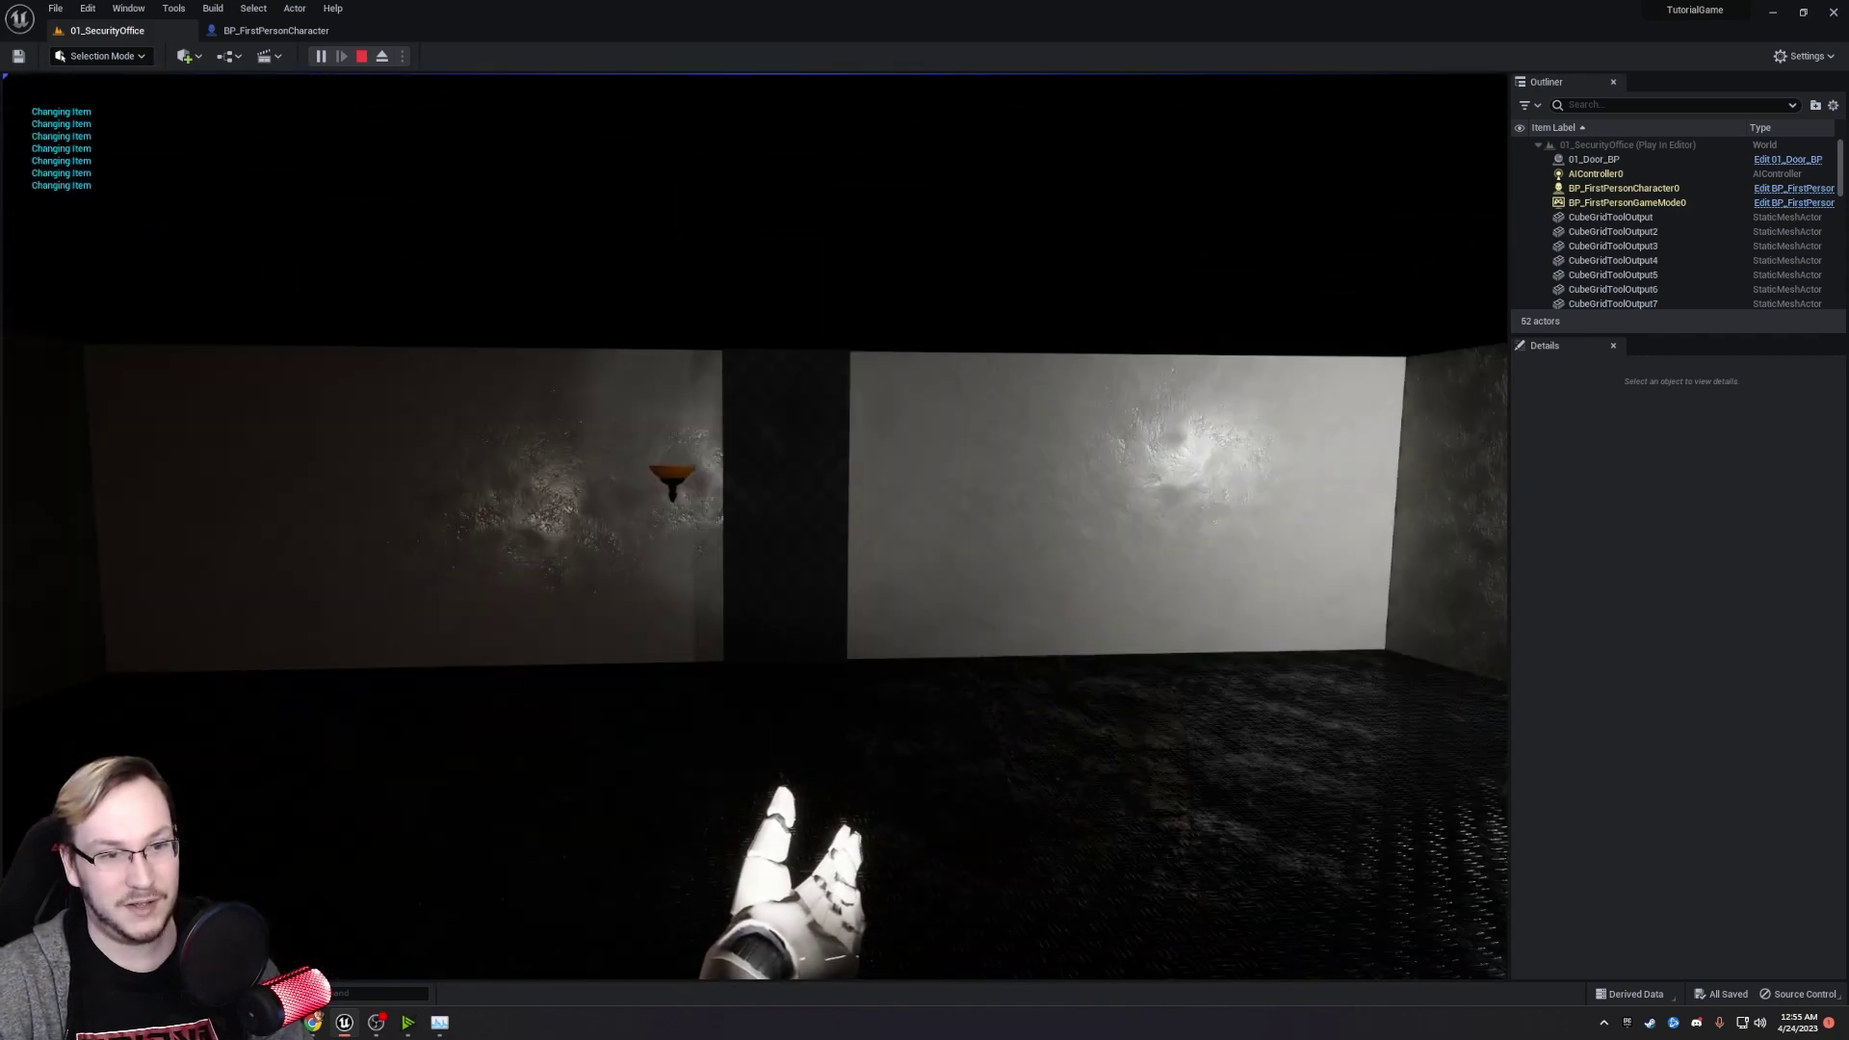
pyautogui.scroll(-1, 755, 527)
pyautogui.press('Escape')
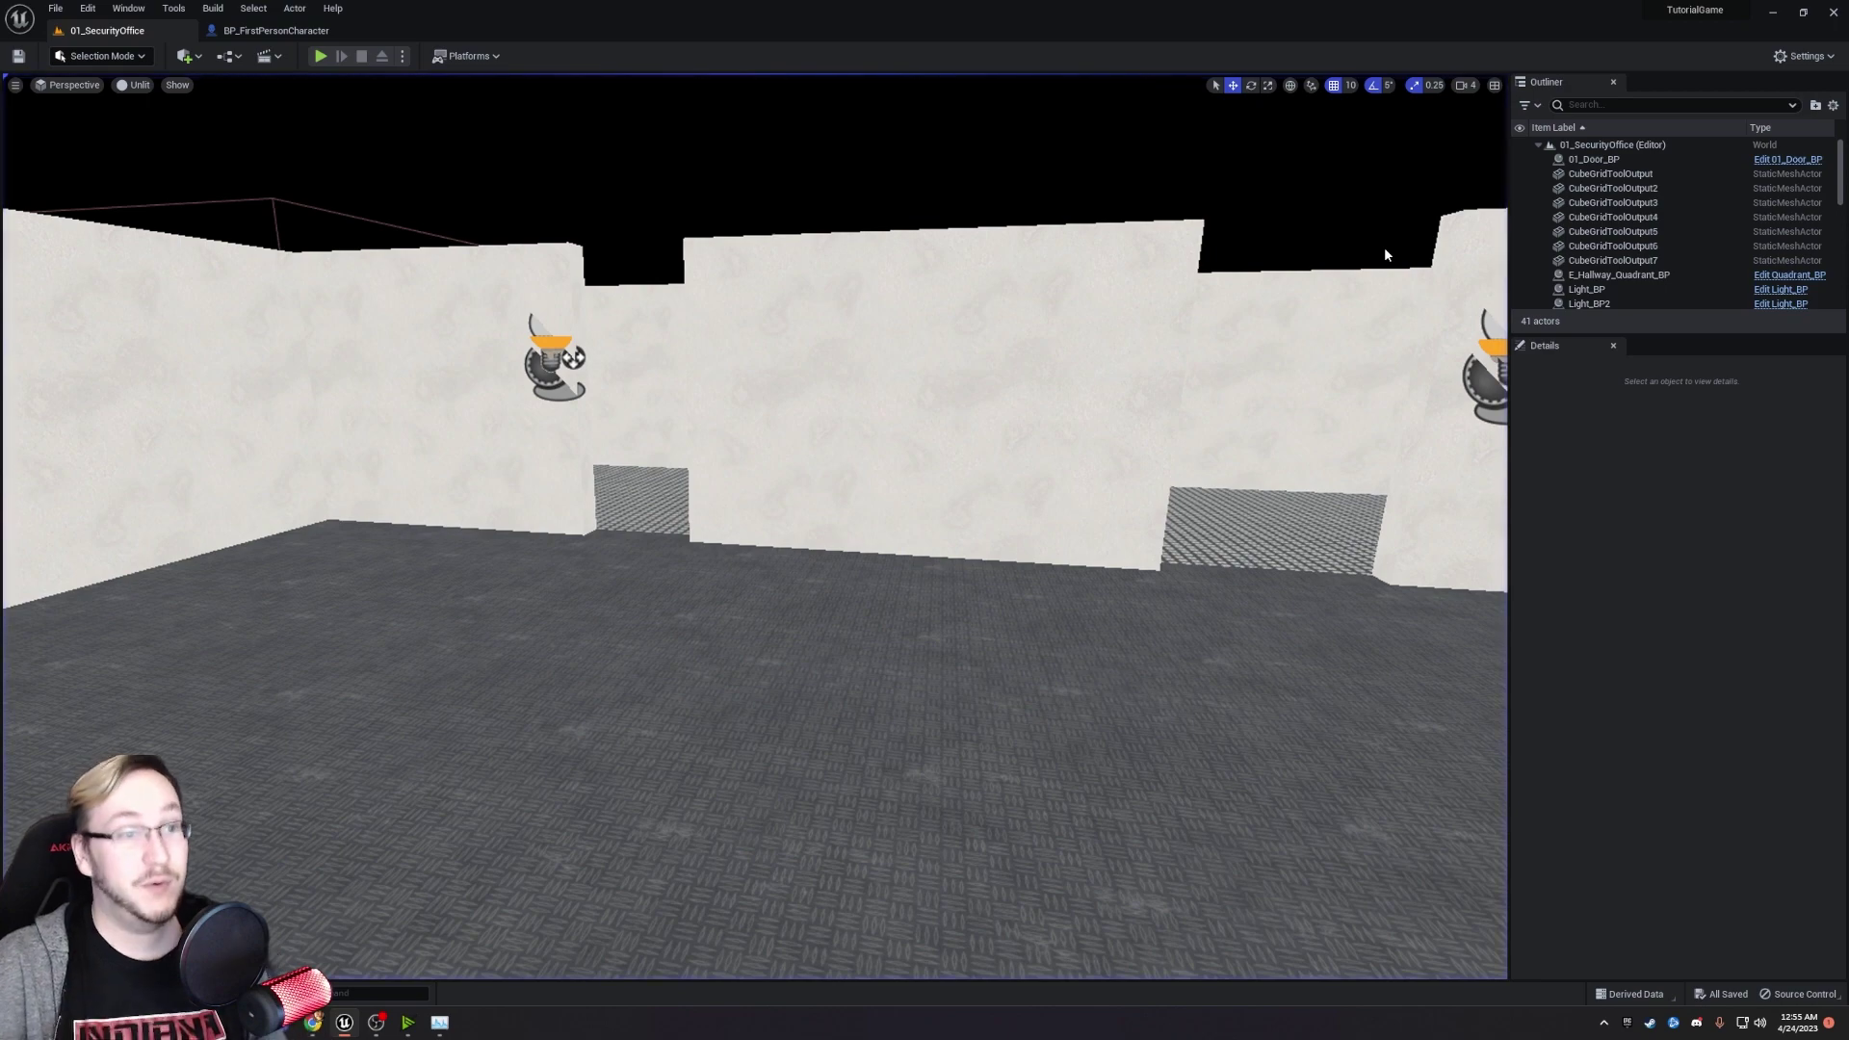
# Switch to the OpenGameArt.org site in the browser and search its art for "cross hair".
pyautogui.hotkey('ctrl', 'space')
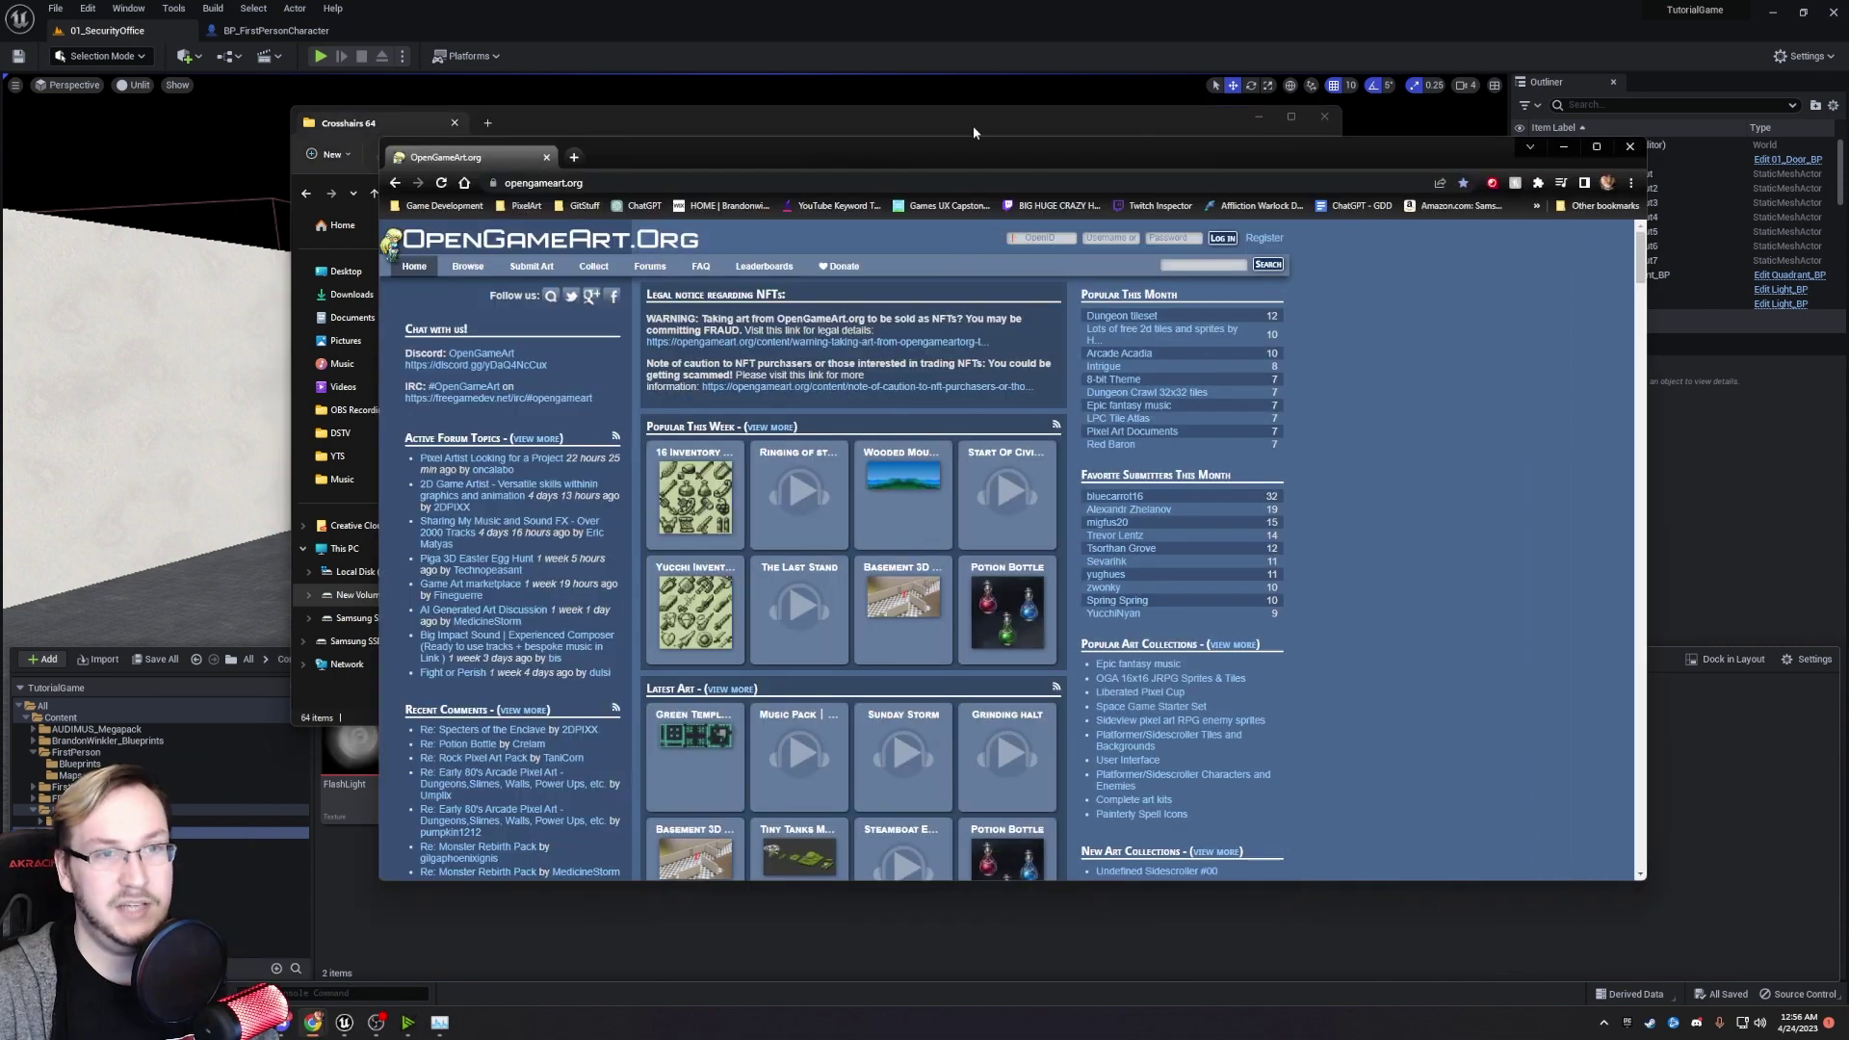
pyautogui.moveTo(915, 139); pyautogui.dragTo(774, 164)
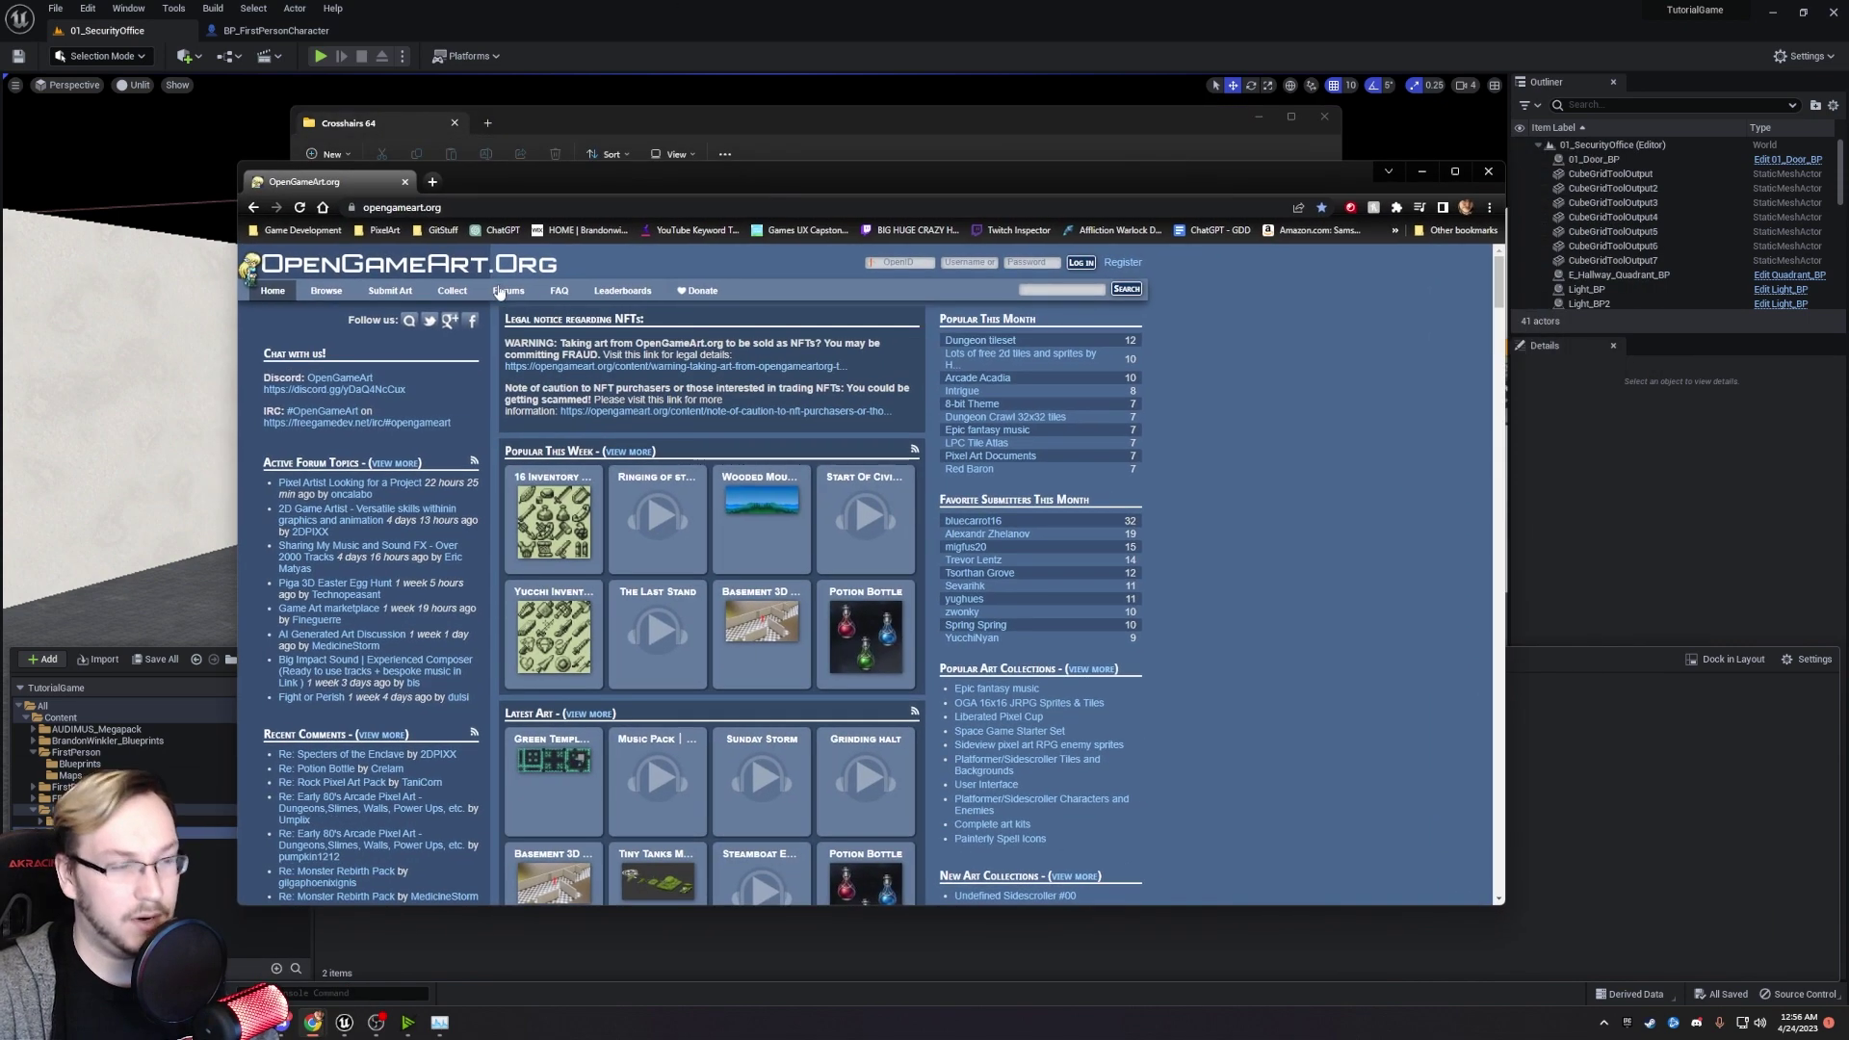
pyautogui.click(1059, 291)
pyautogui.write('cros')
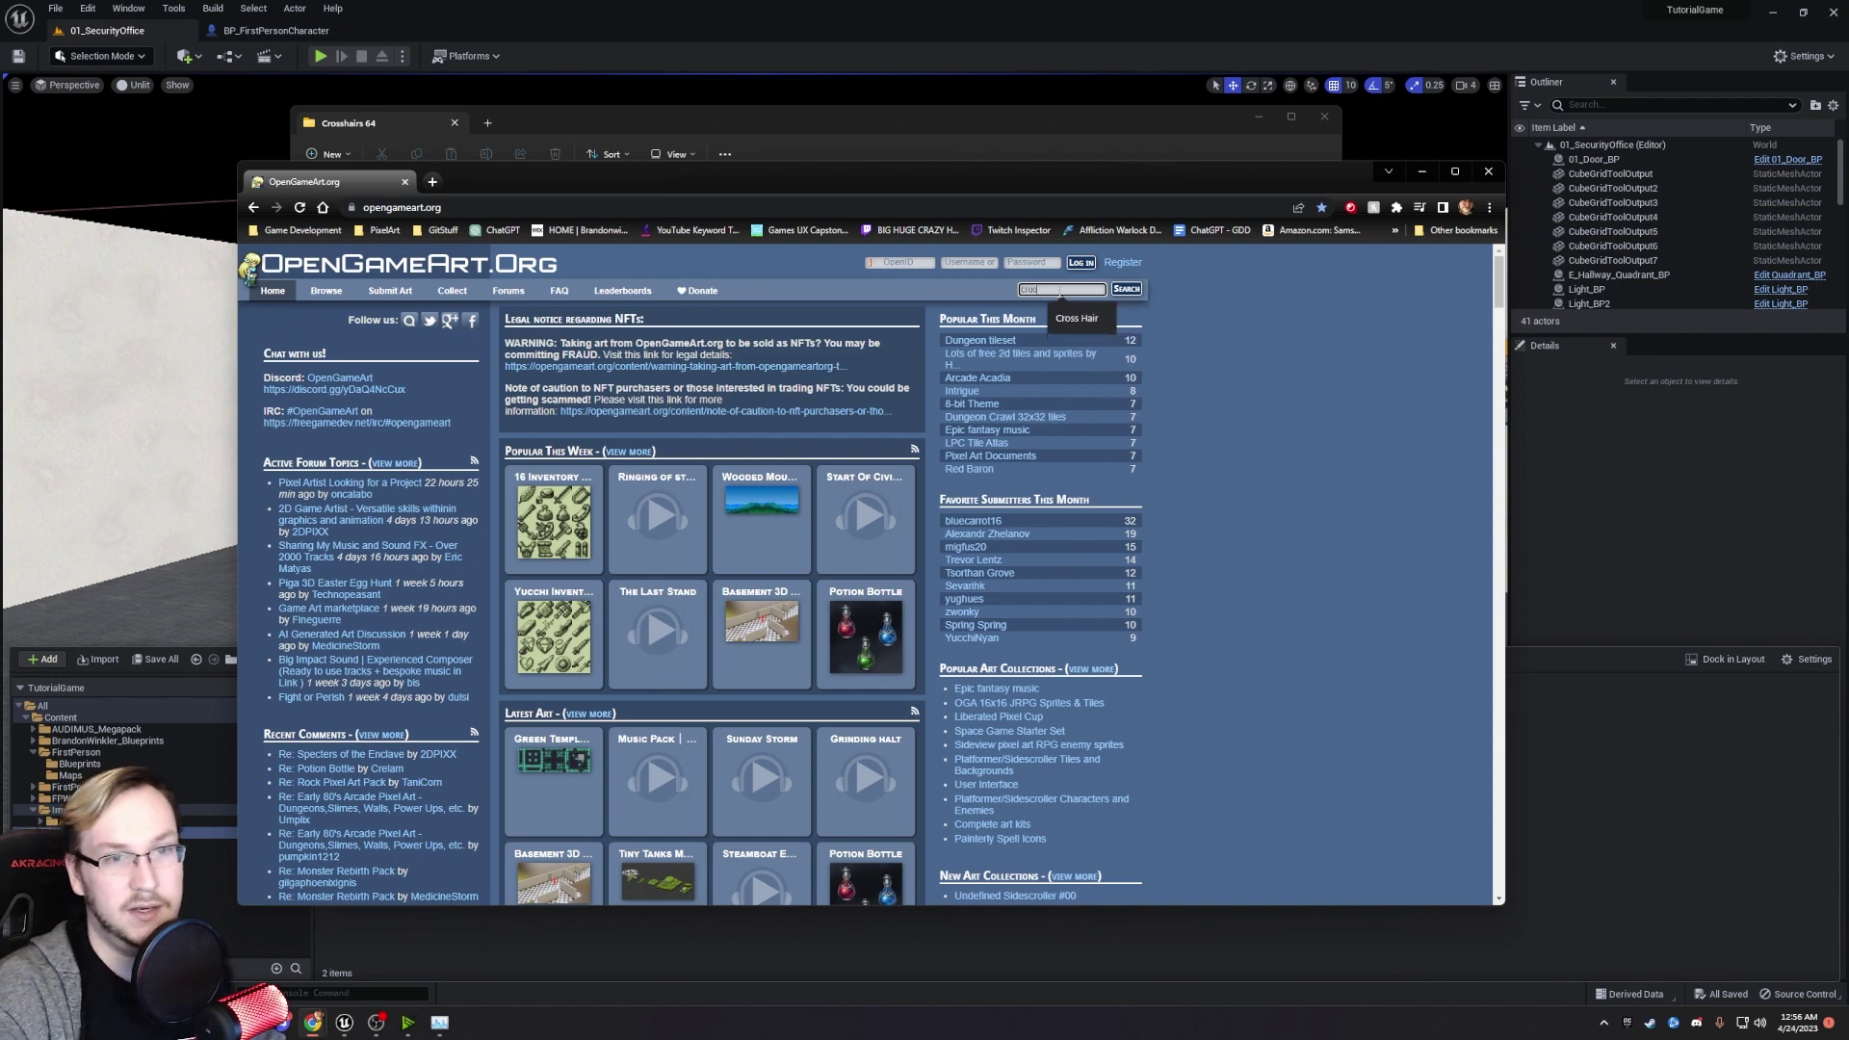
pyautogui.write('s hair')
pyautogui.press('Return')
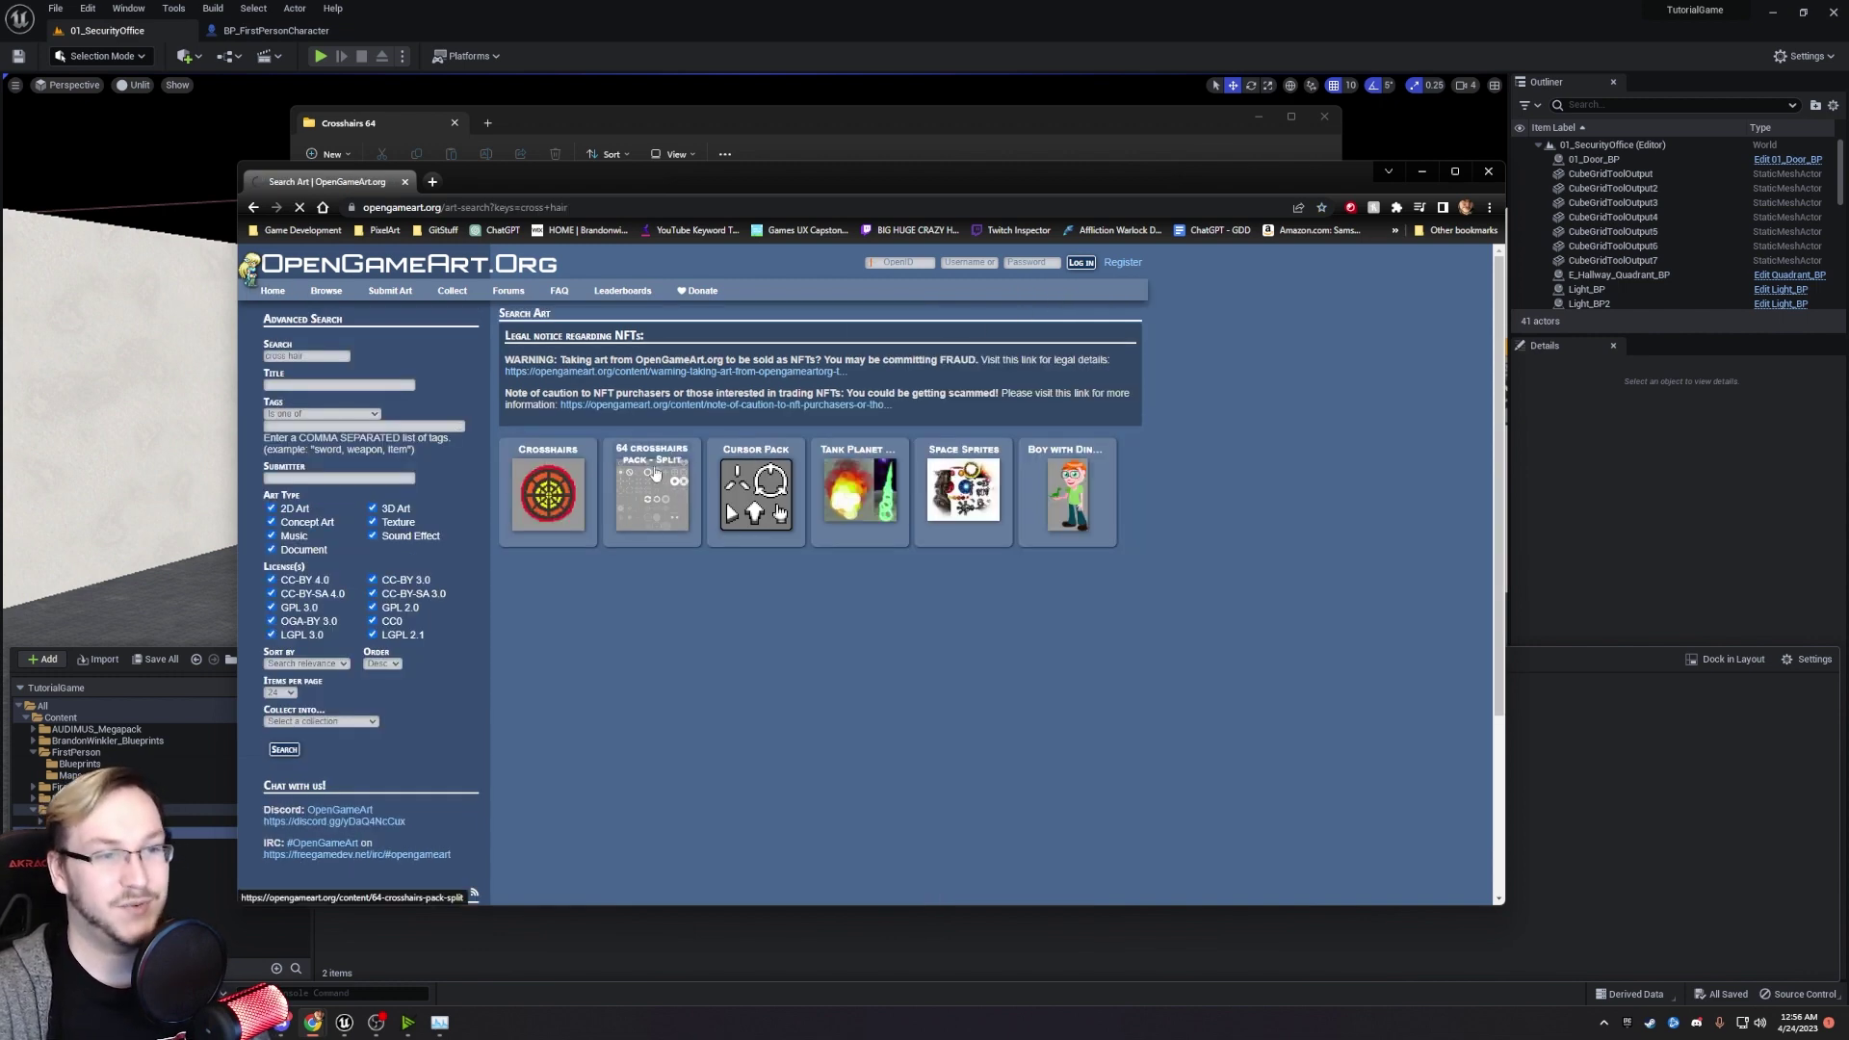
# Review the "64 crosshairs pack - Split" page, and import image0003.png from the Crosshairs 64 folder into the project's Imported > CC0 folder.
pyautogui.click(645, 464)
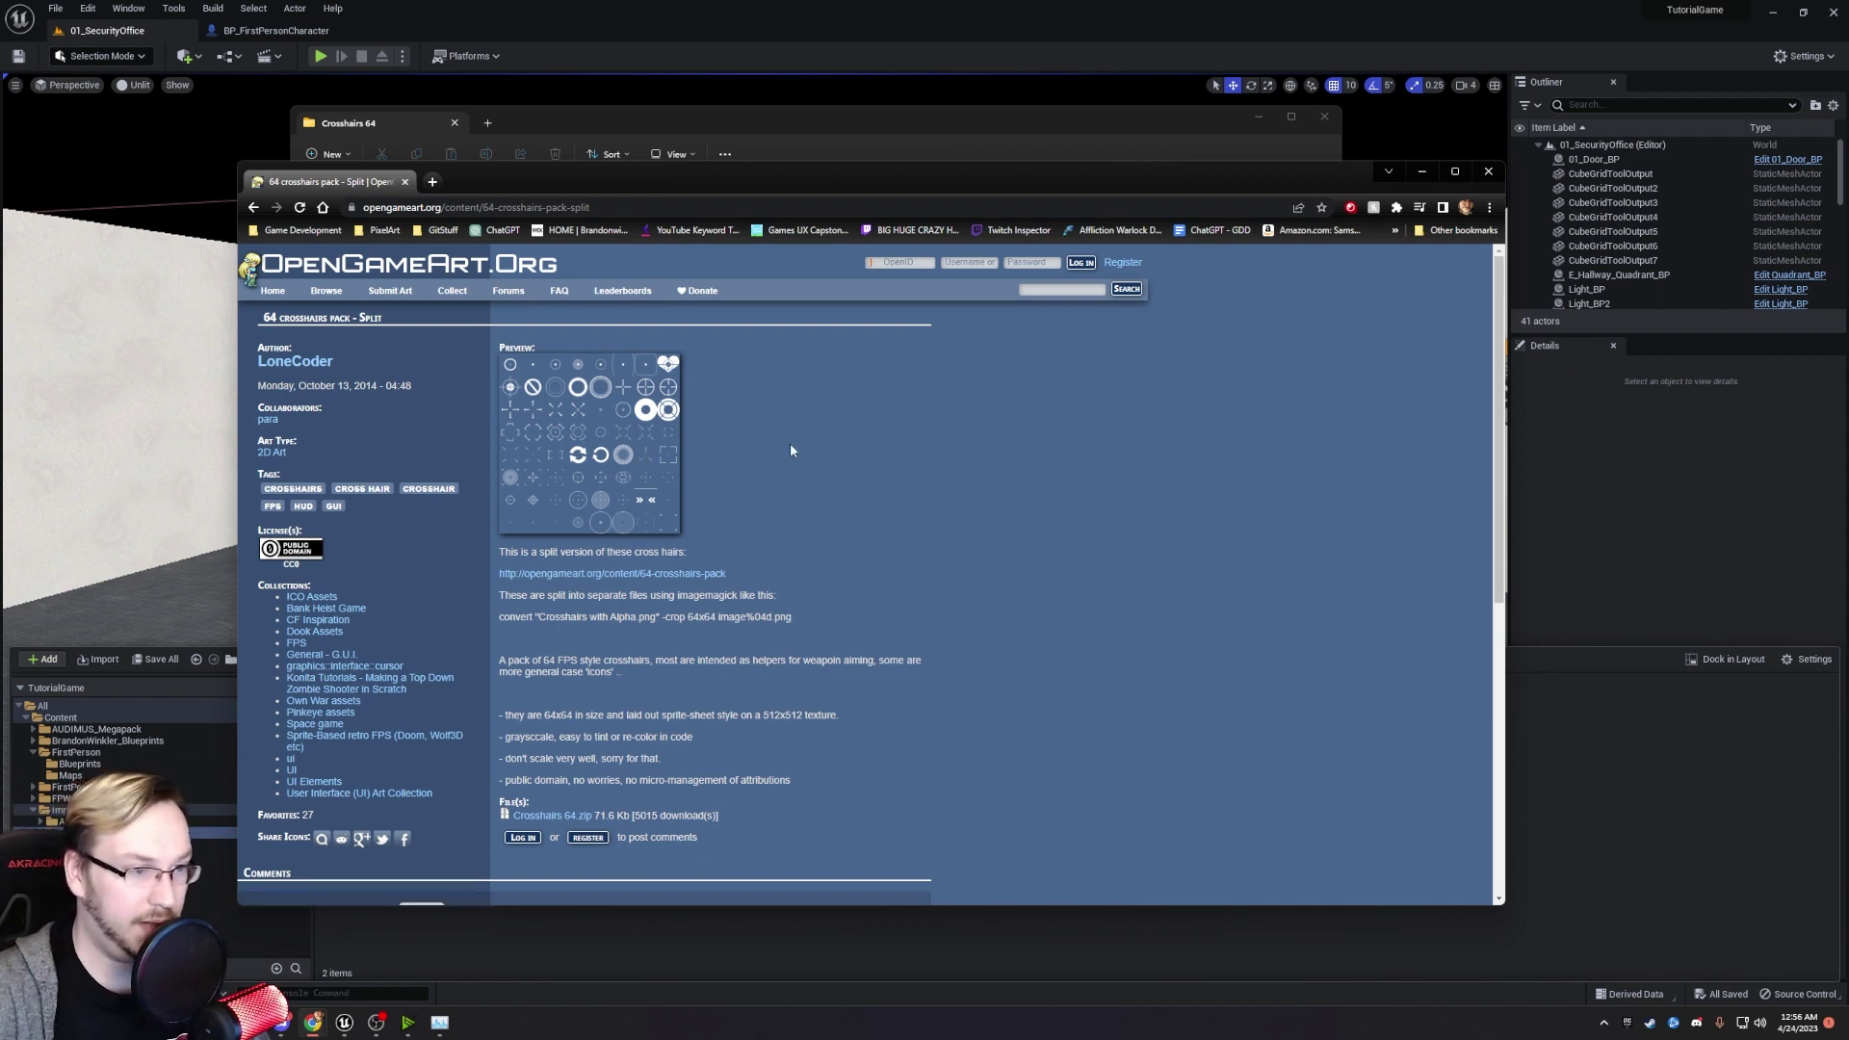
pyautogui.scroll(-1, 788, 451)
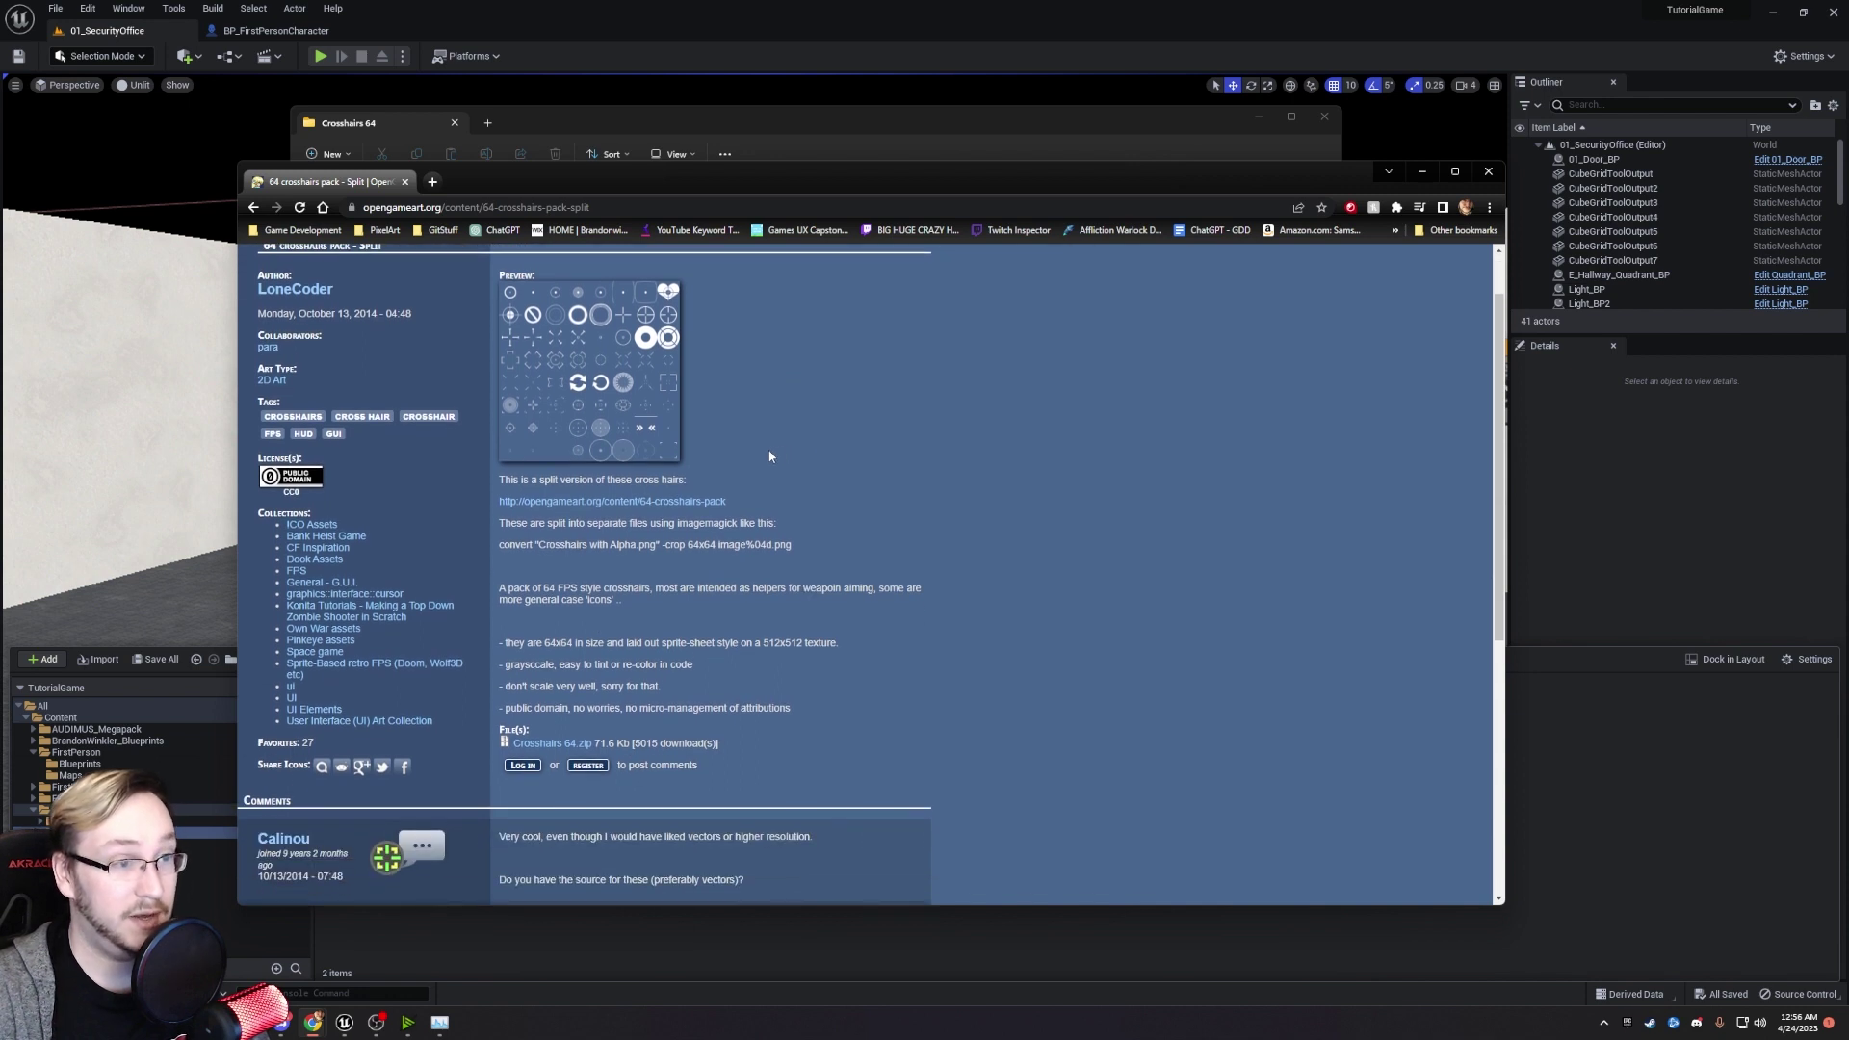
pyautogui.scroll(1, 770, 455)
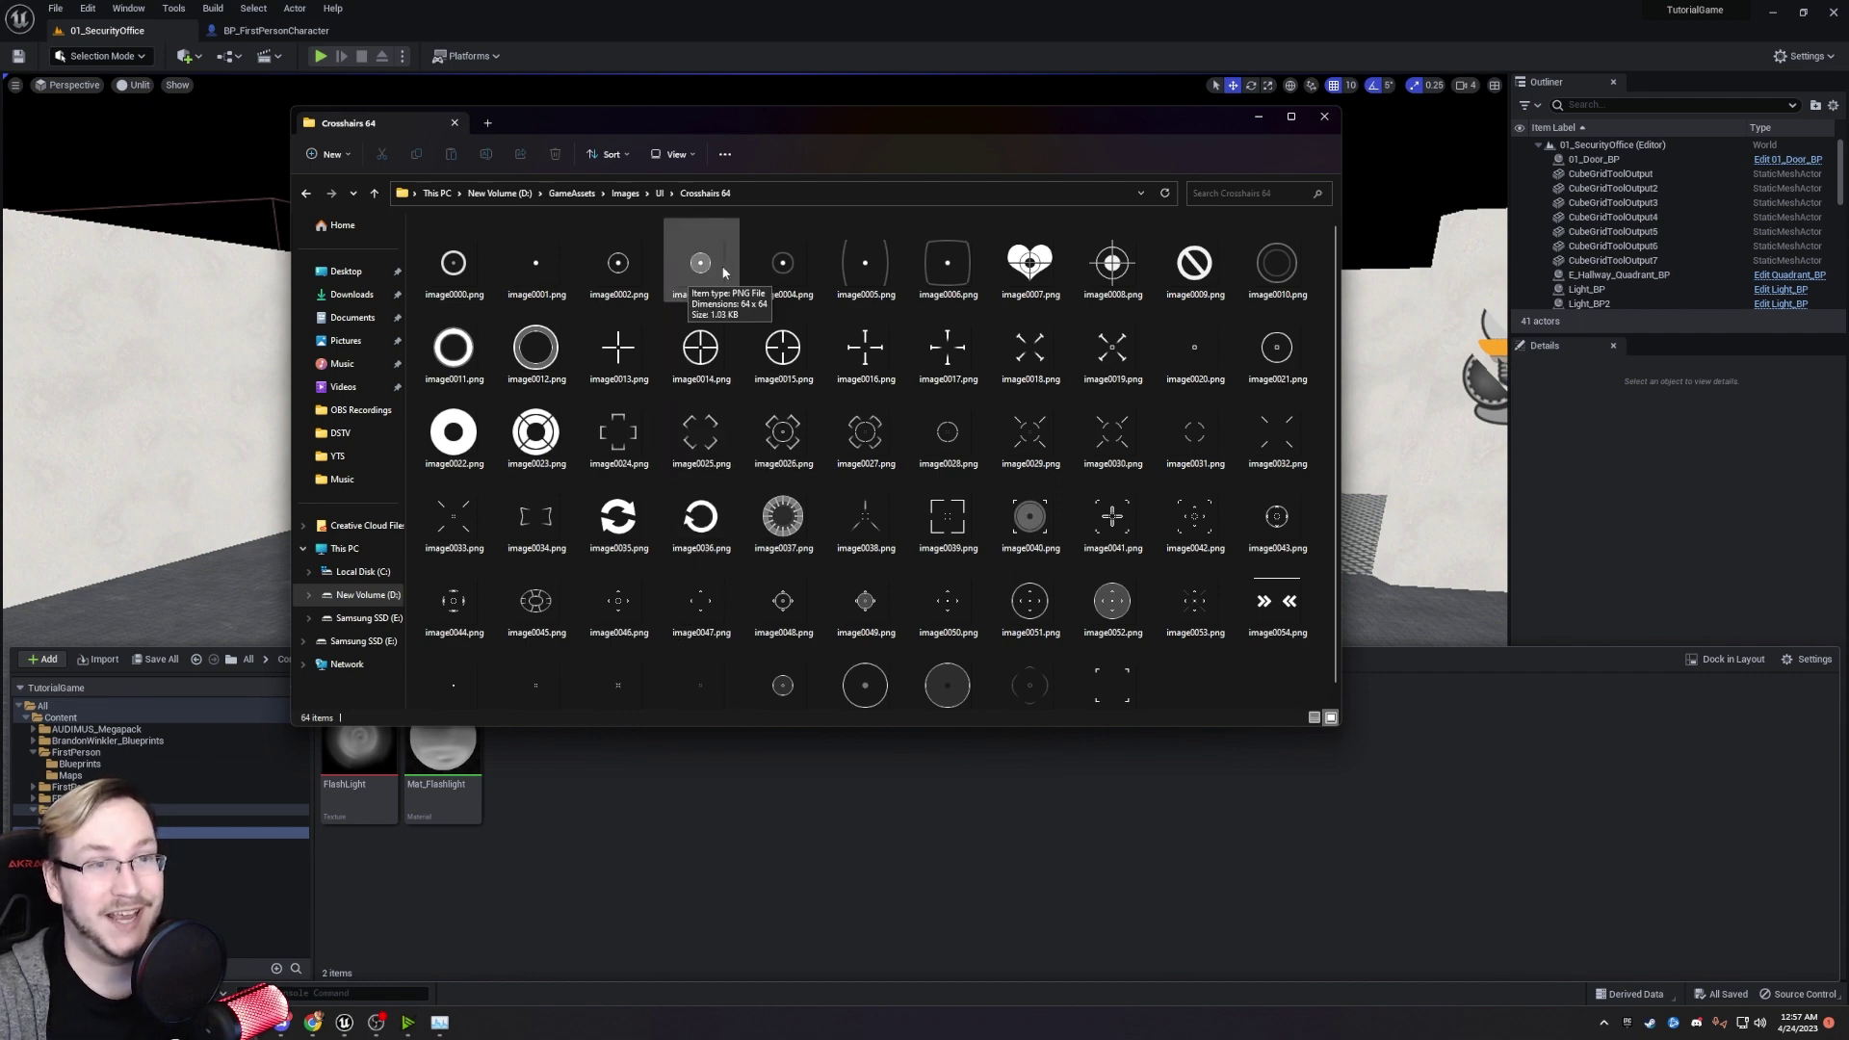
pyautogui.moveTo(724, 273); pyautogui.dragTo(603, 780)
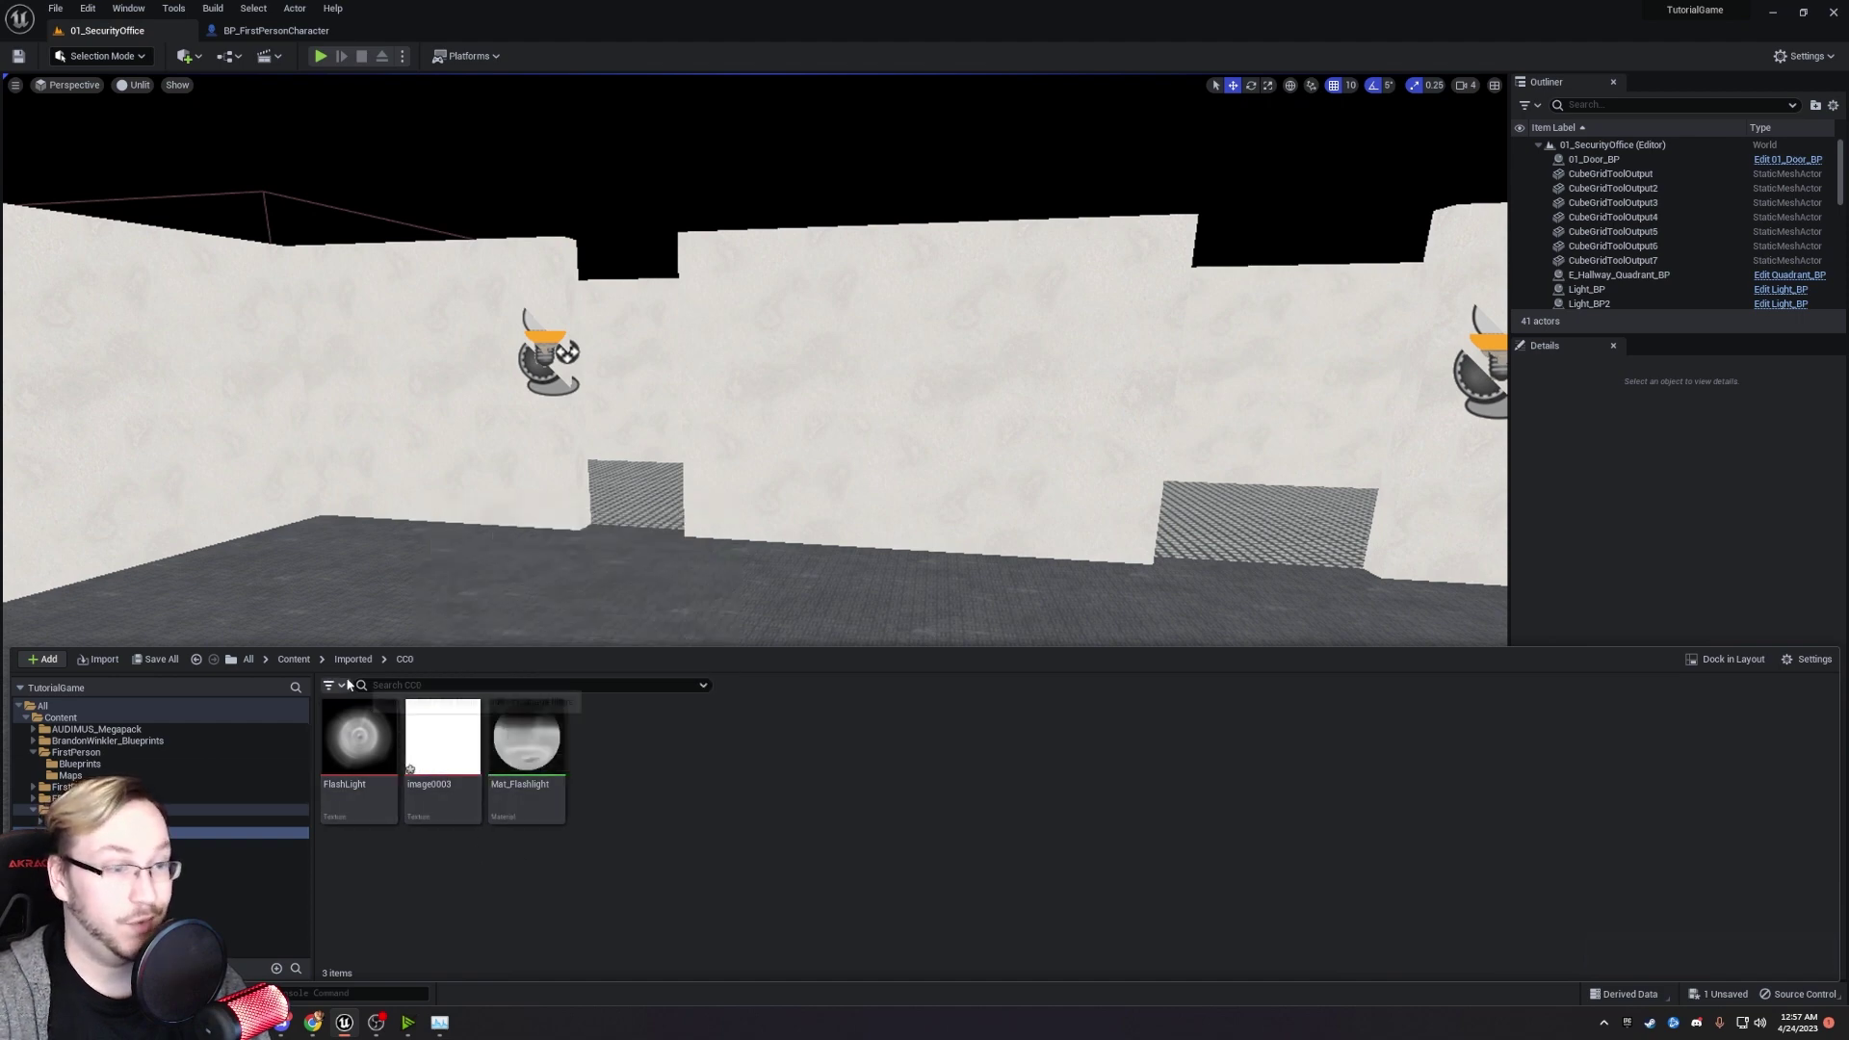
# Create a User Widget blueprint named Widget_Crosshair in the UI folder of the project's custom blueprints folder.
pyautogui.click(294, 660)
pyautogui.doubleClick(443, 747)
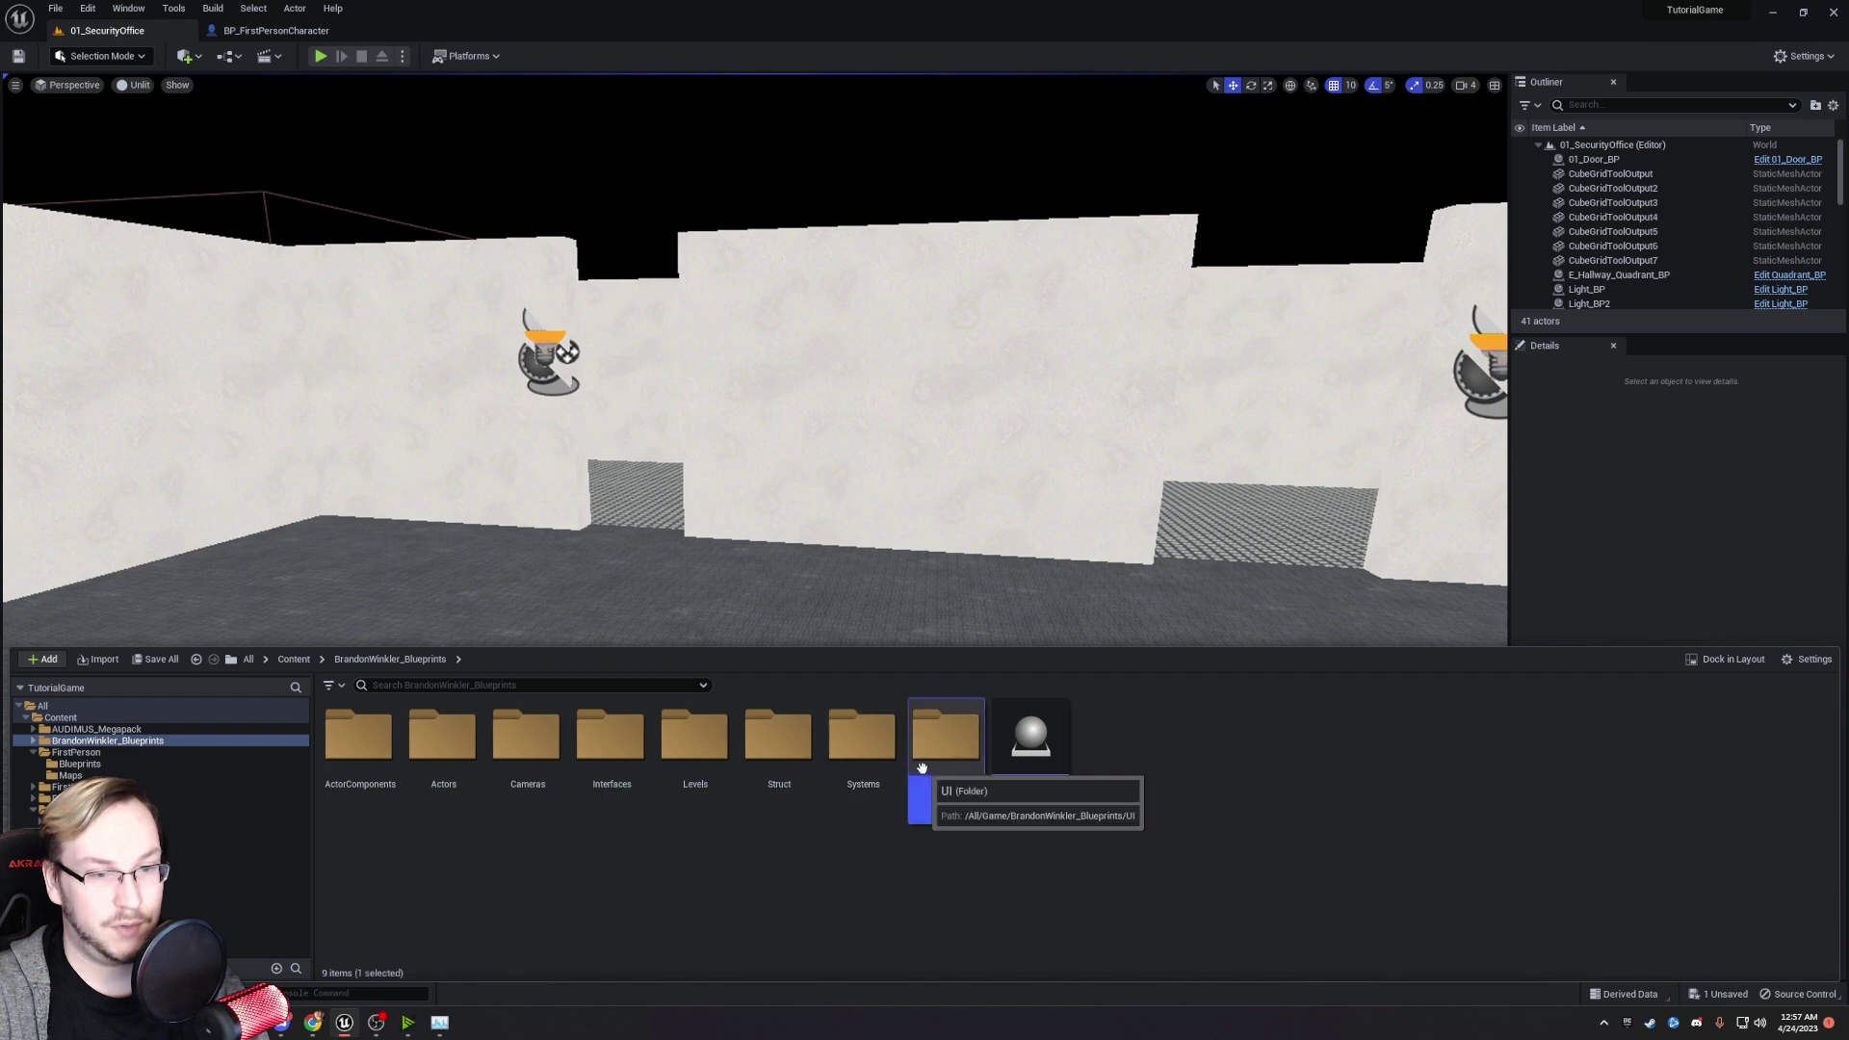
pyautogui.doubleClick(945, 737)
pyautogui.rightClick(535, 797)
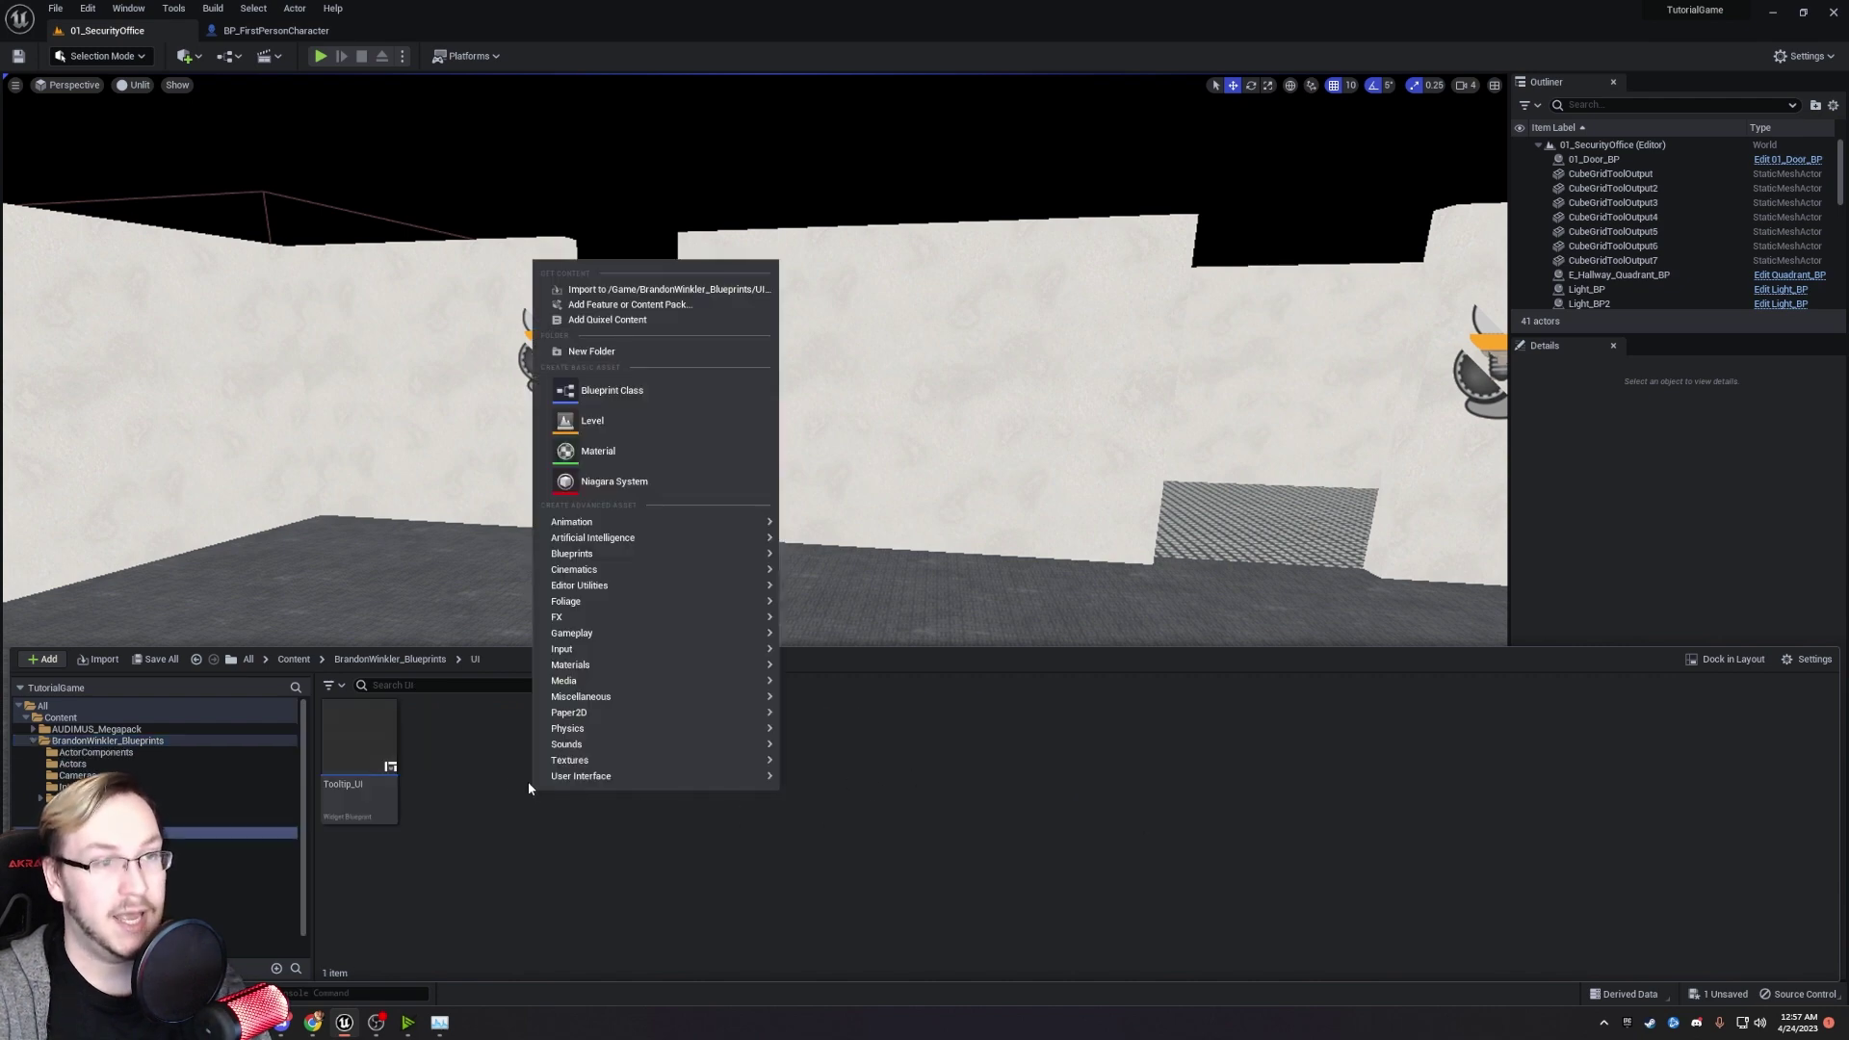
pyautogui.moveTo(684, 638)
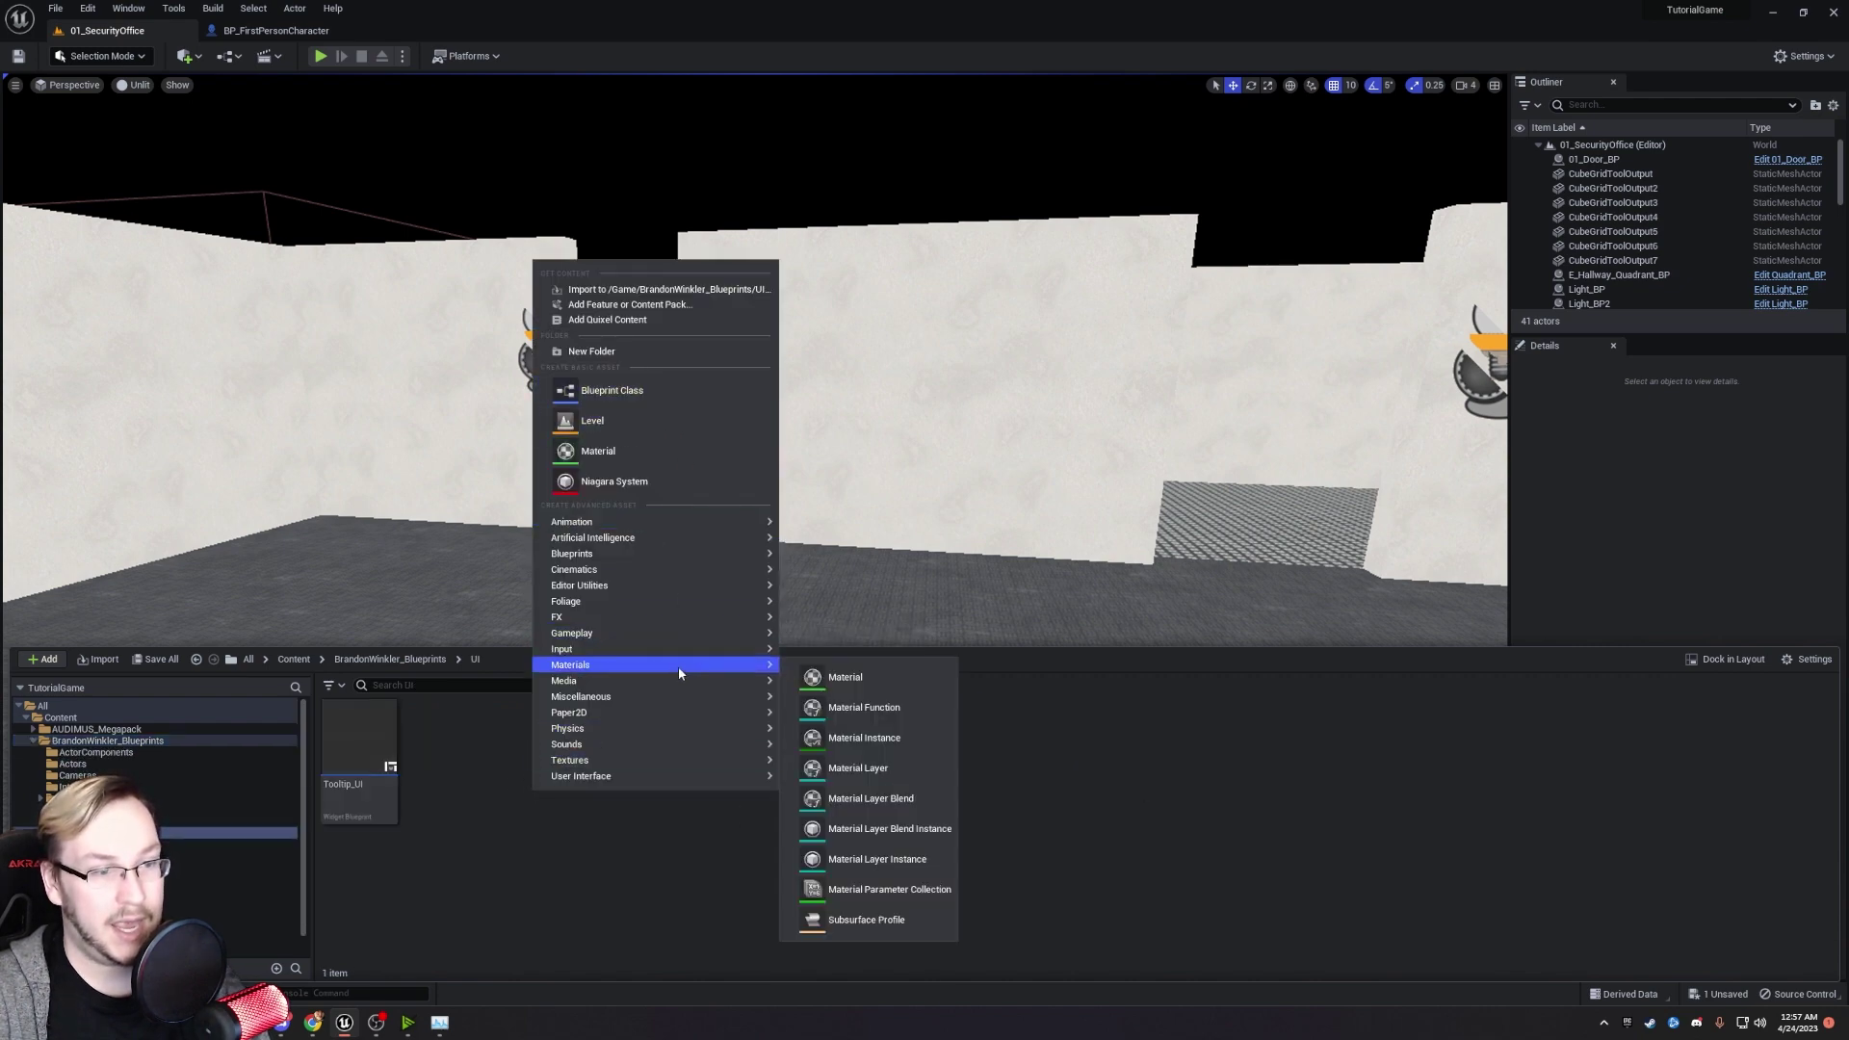
pyautogui.moveTo(671, 781)
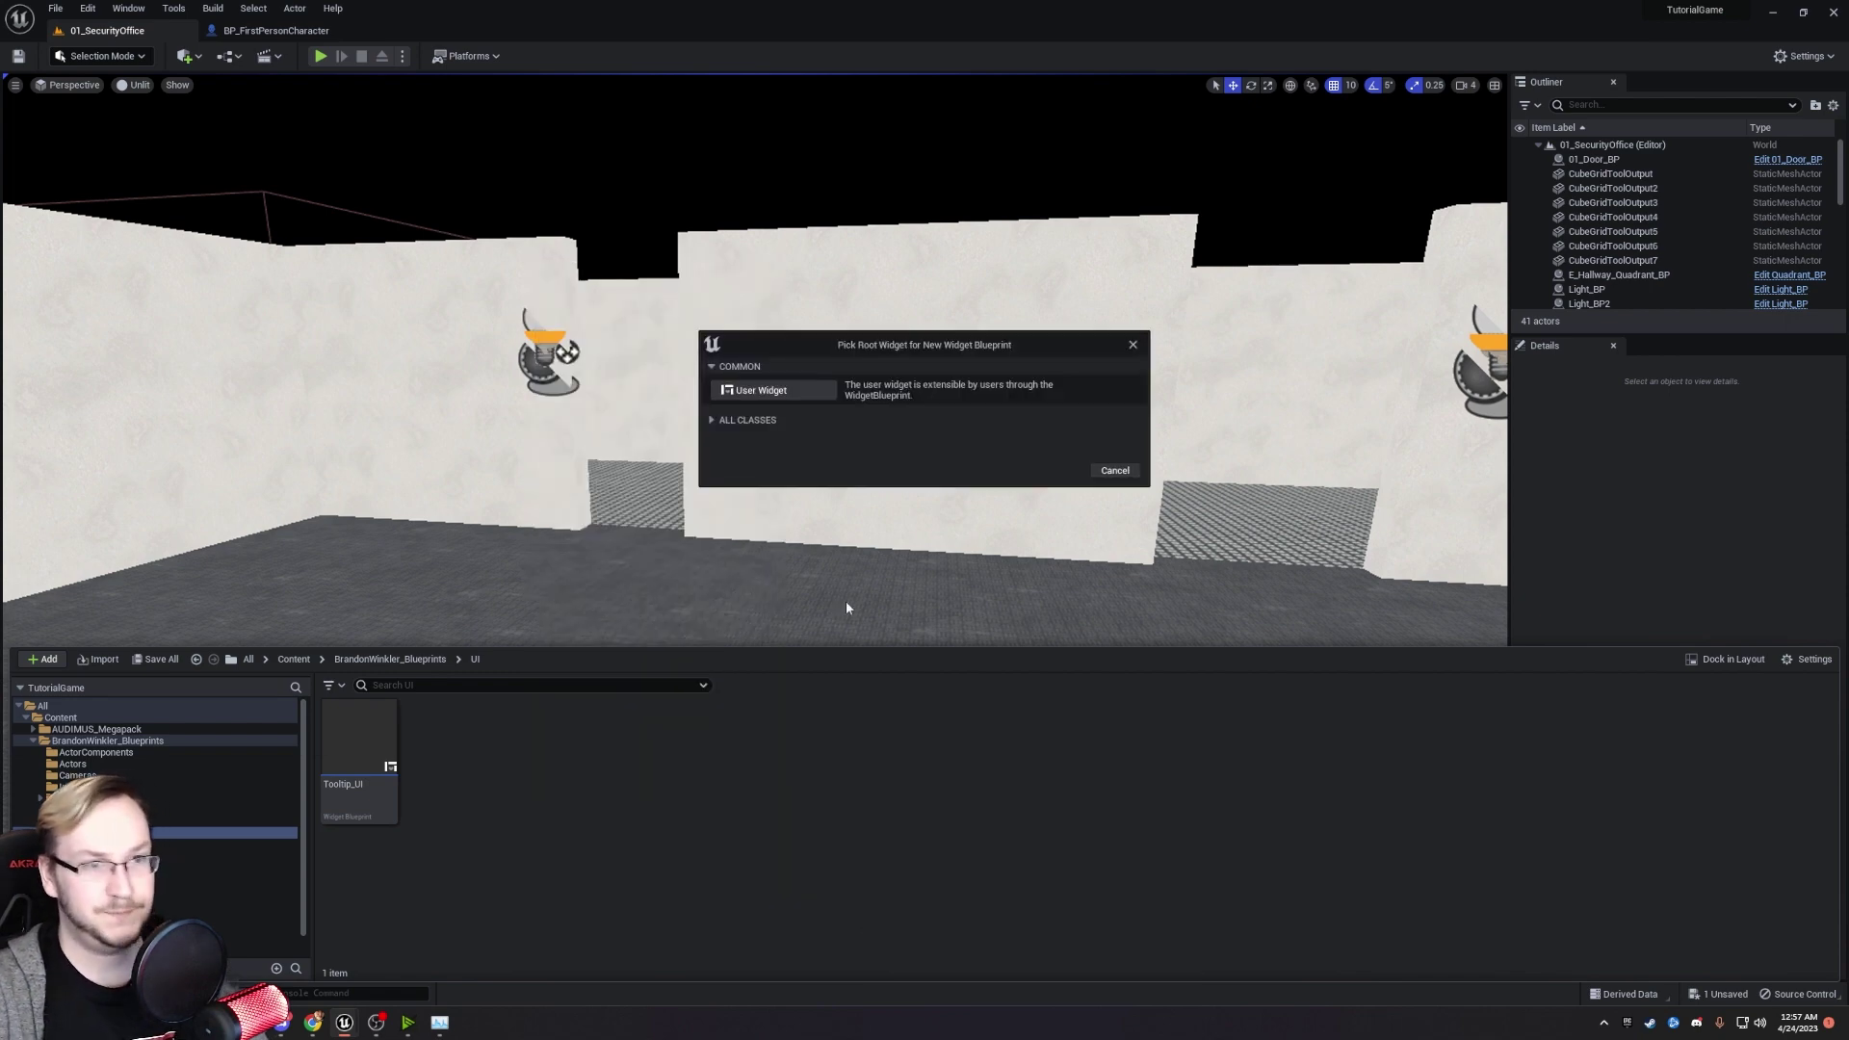
pyautogui.click(783, 390)
pyautogui.write('Widget')
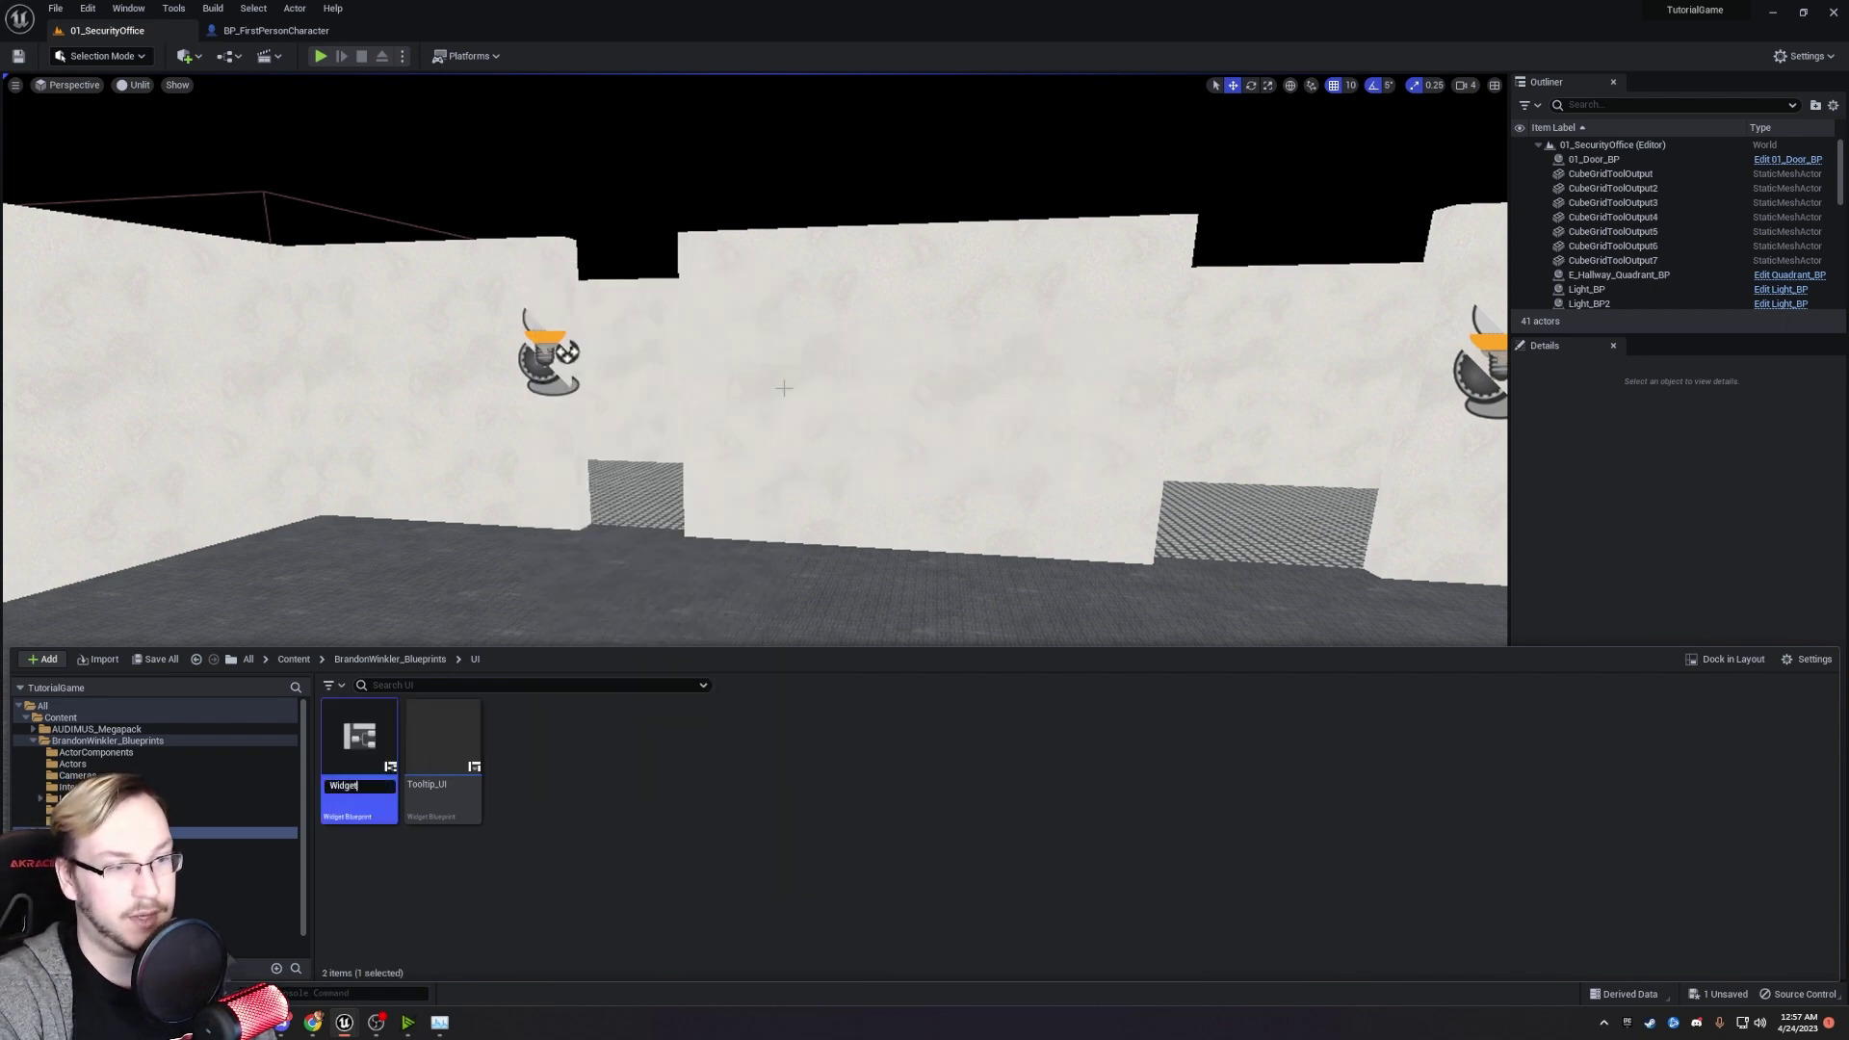
pyautogui.write('_Cro')
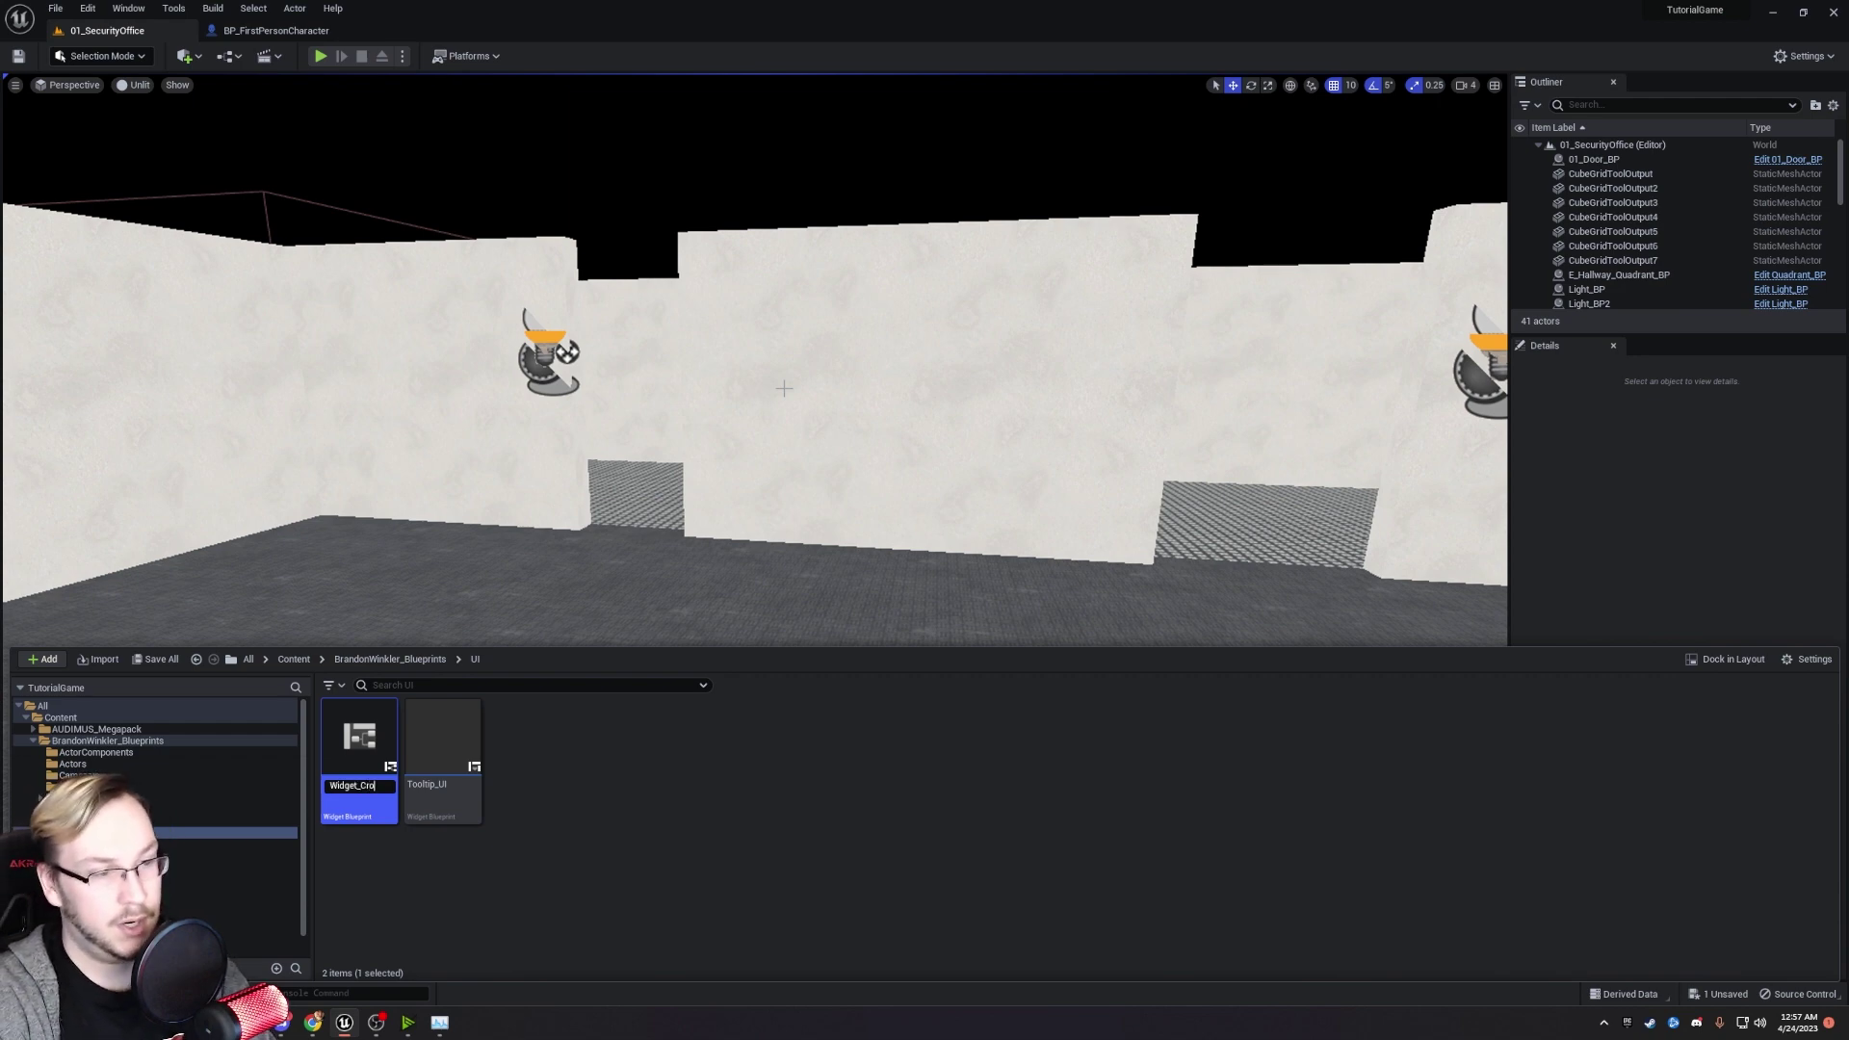
pyautogui.write('sshair')
pyautogui.press('Return')
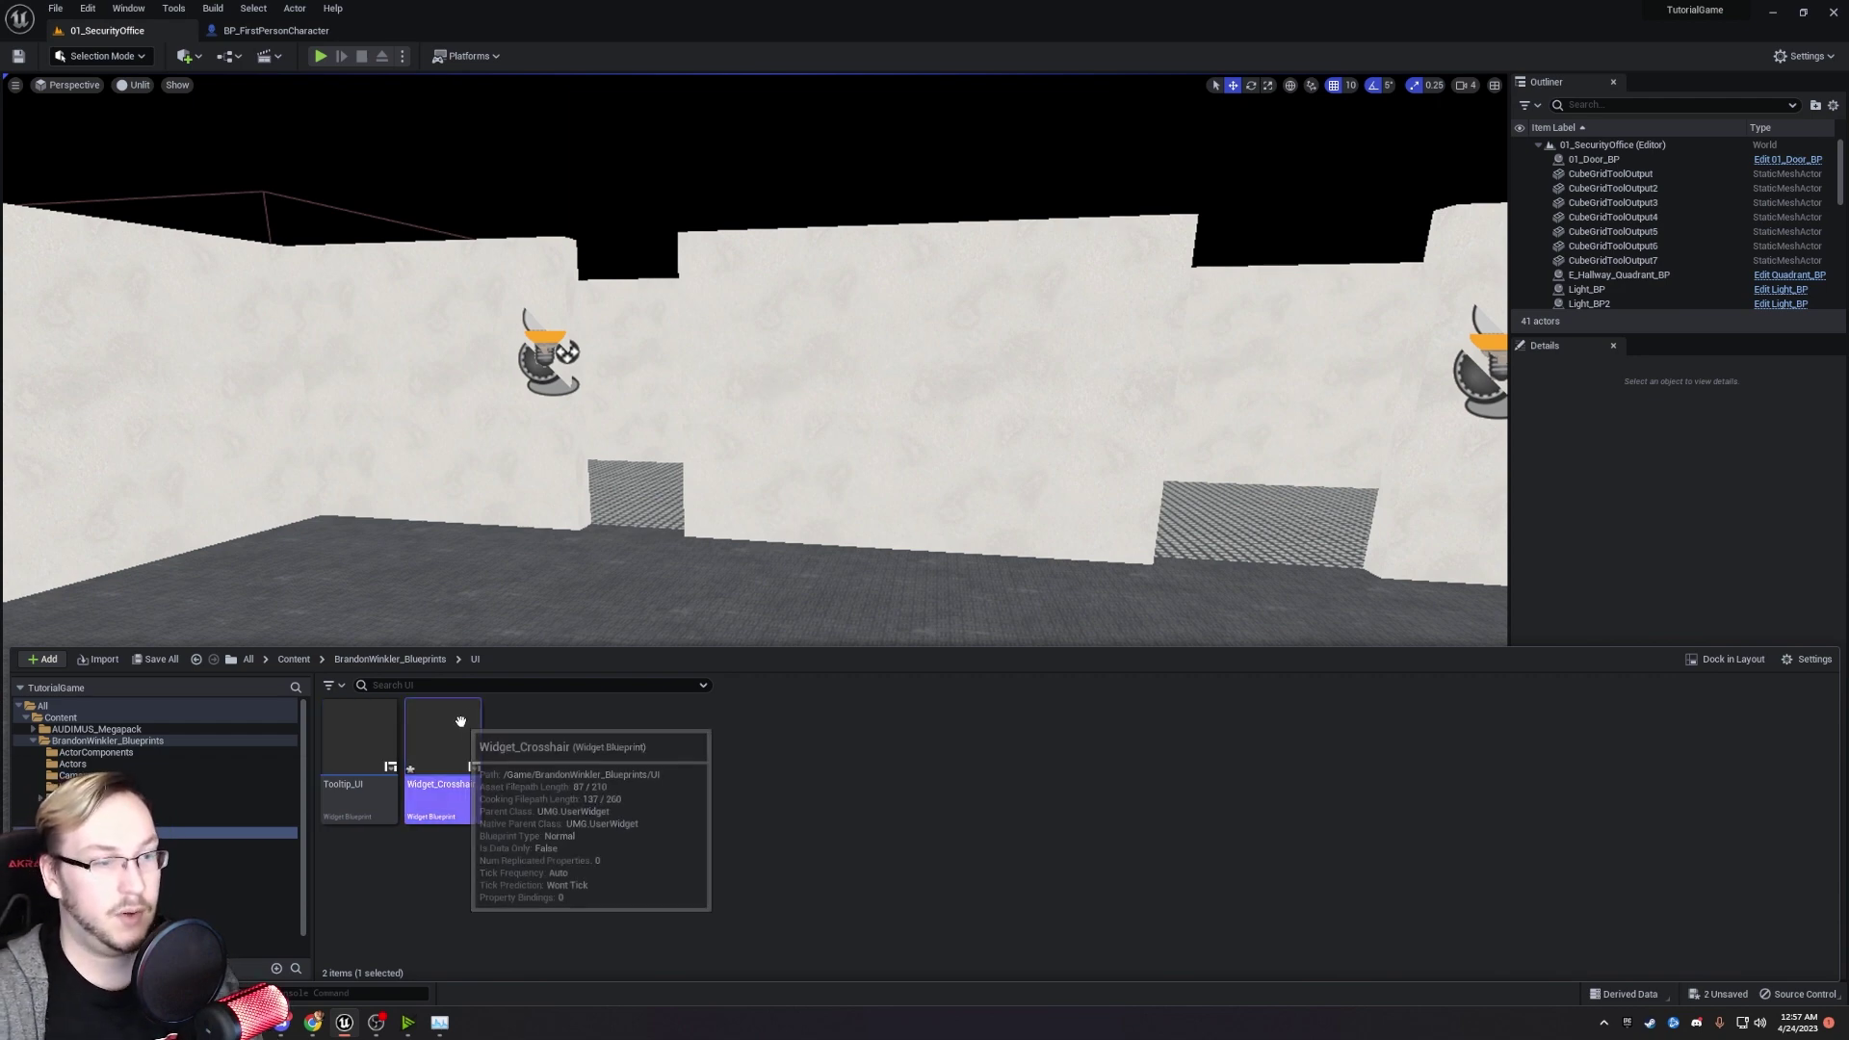
# Open Widget_Crosshair in the widget designer and add a Canvas Panel as its root.
pyautogui.doubleClick(459, 723)
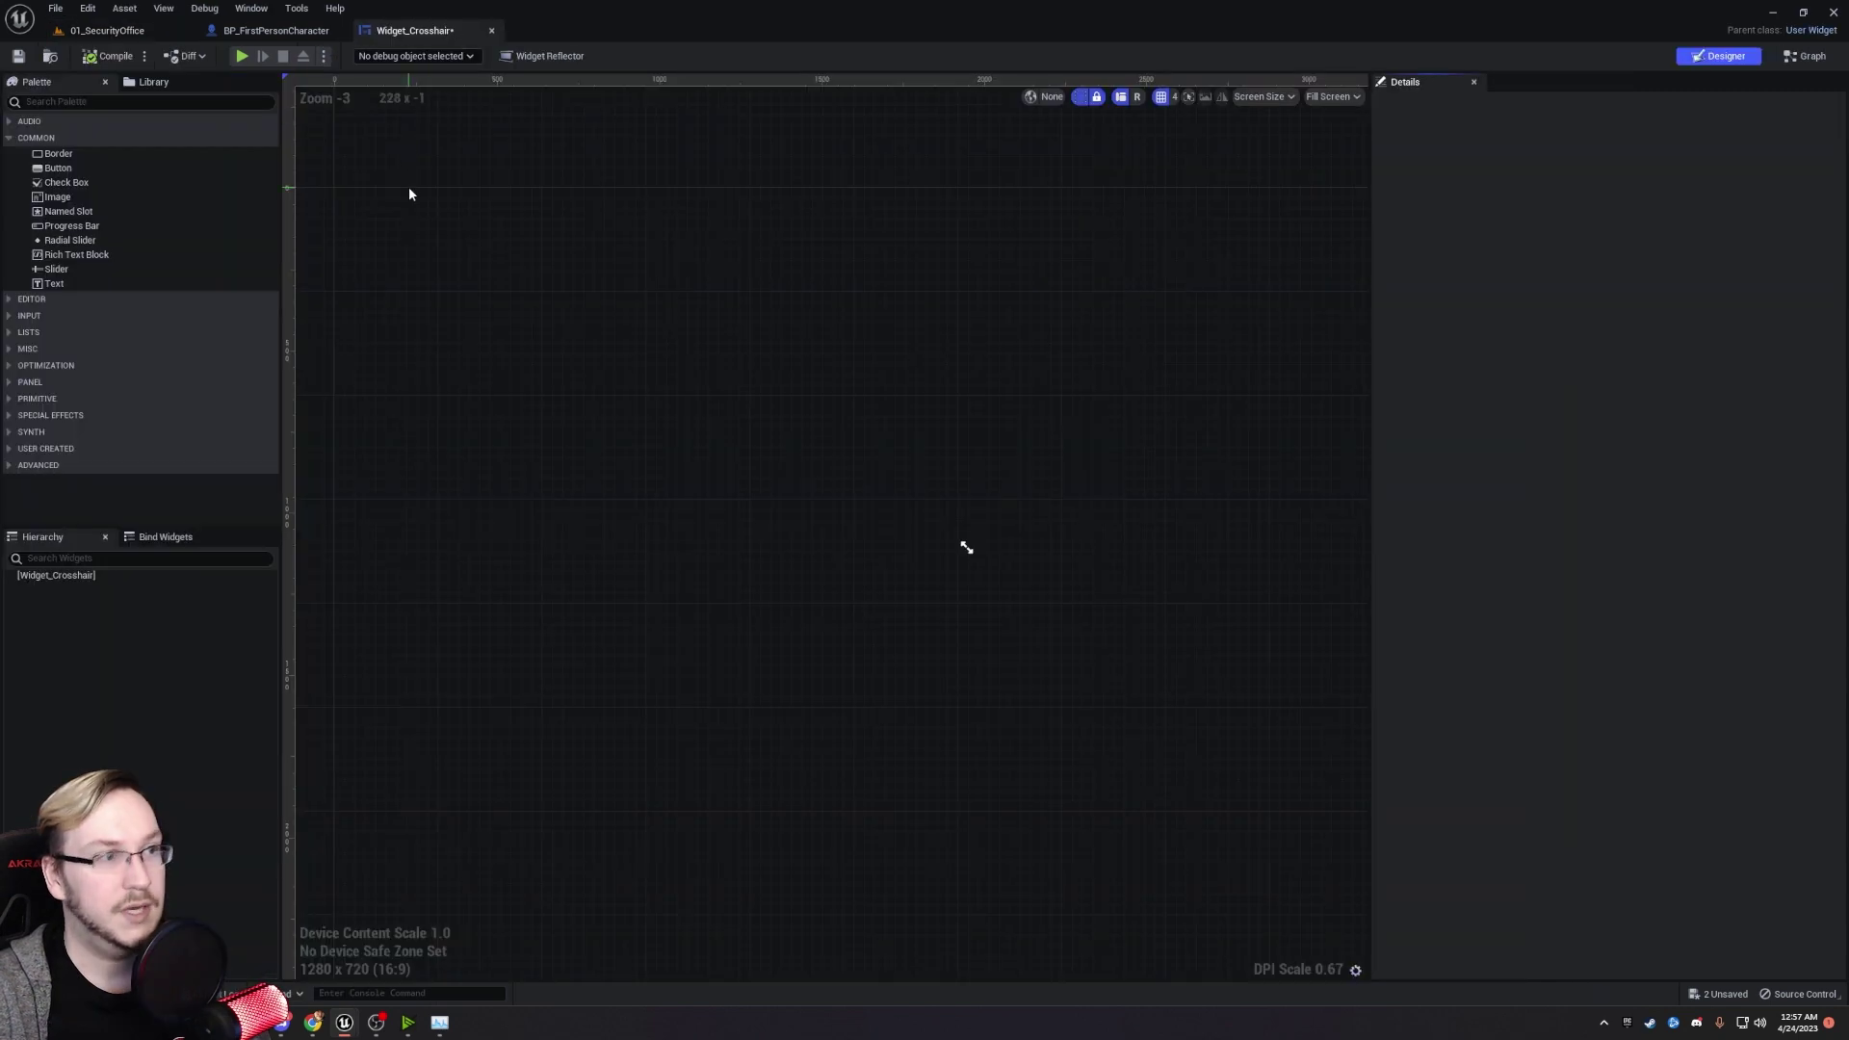
pyautogui.click(88, 99)
pyautogui.write('canv')
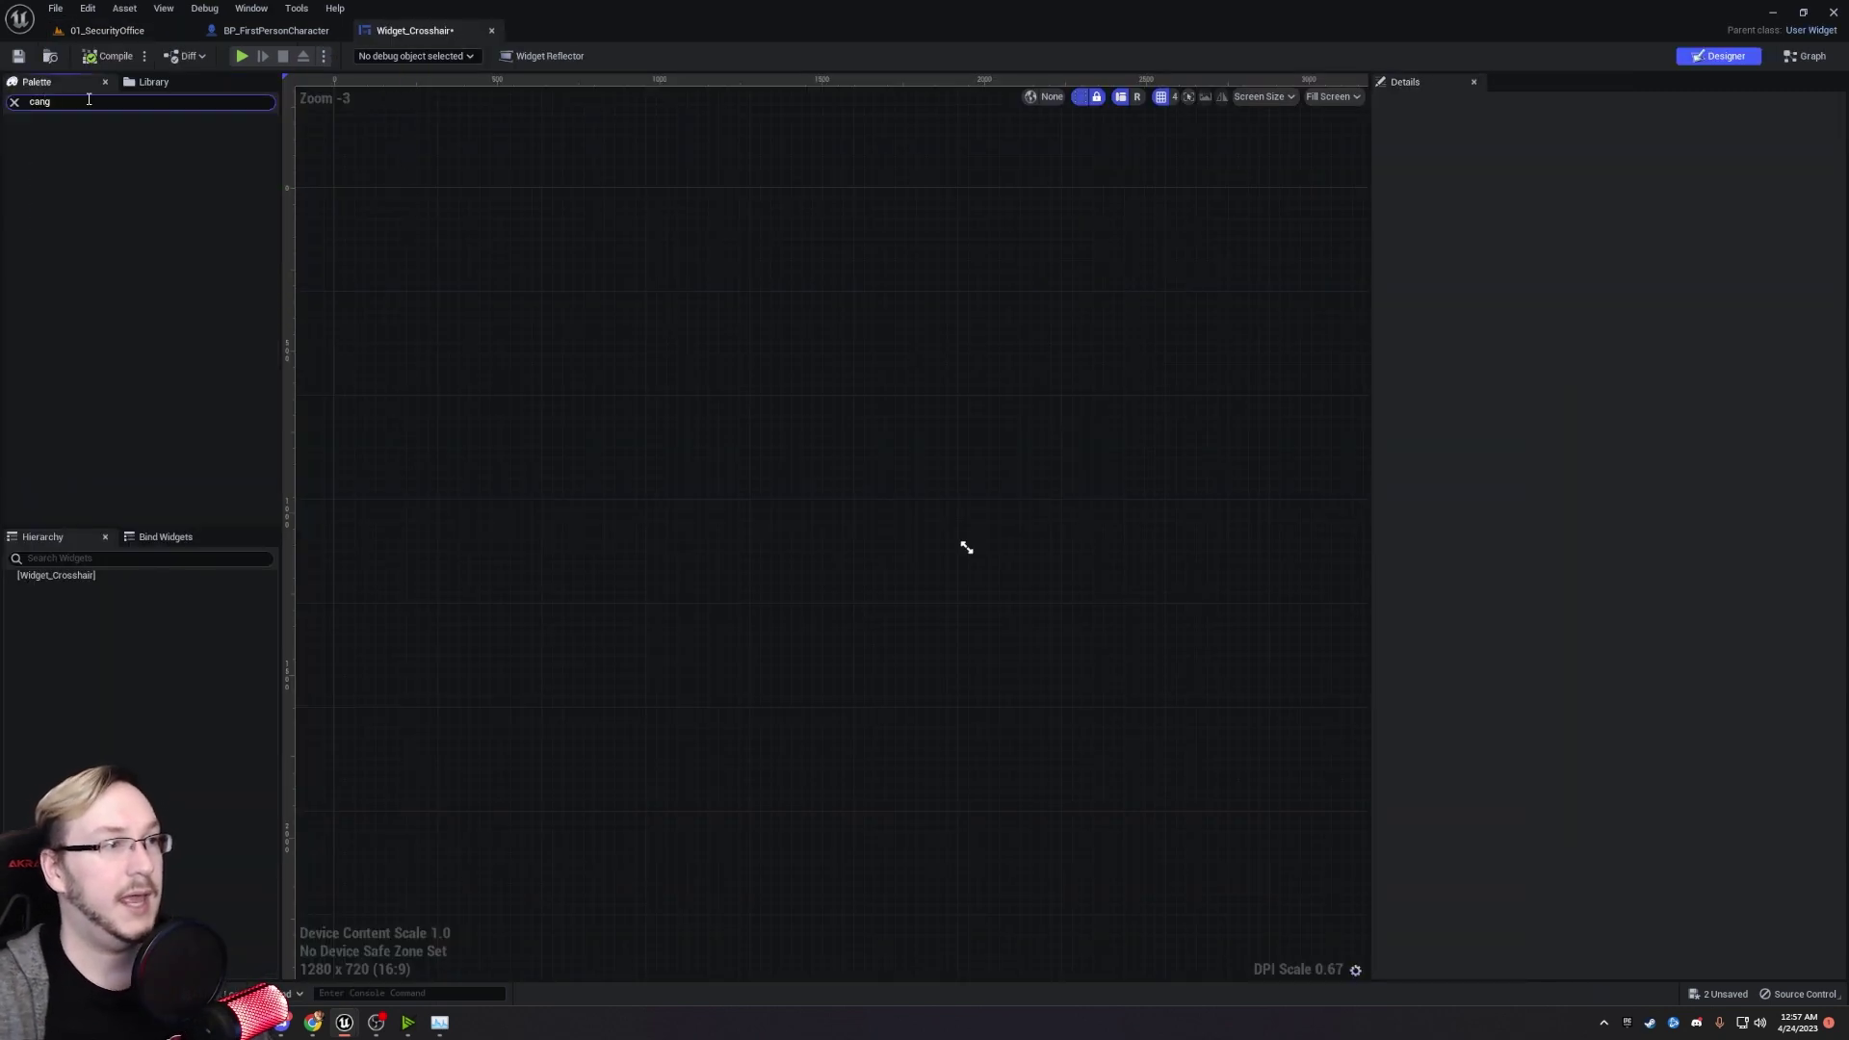
pyautogui.moveTo(72, 137); pyautogui.dragTo(747, 516)
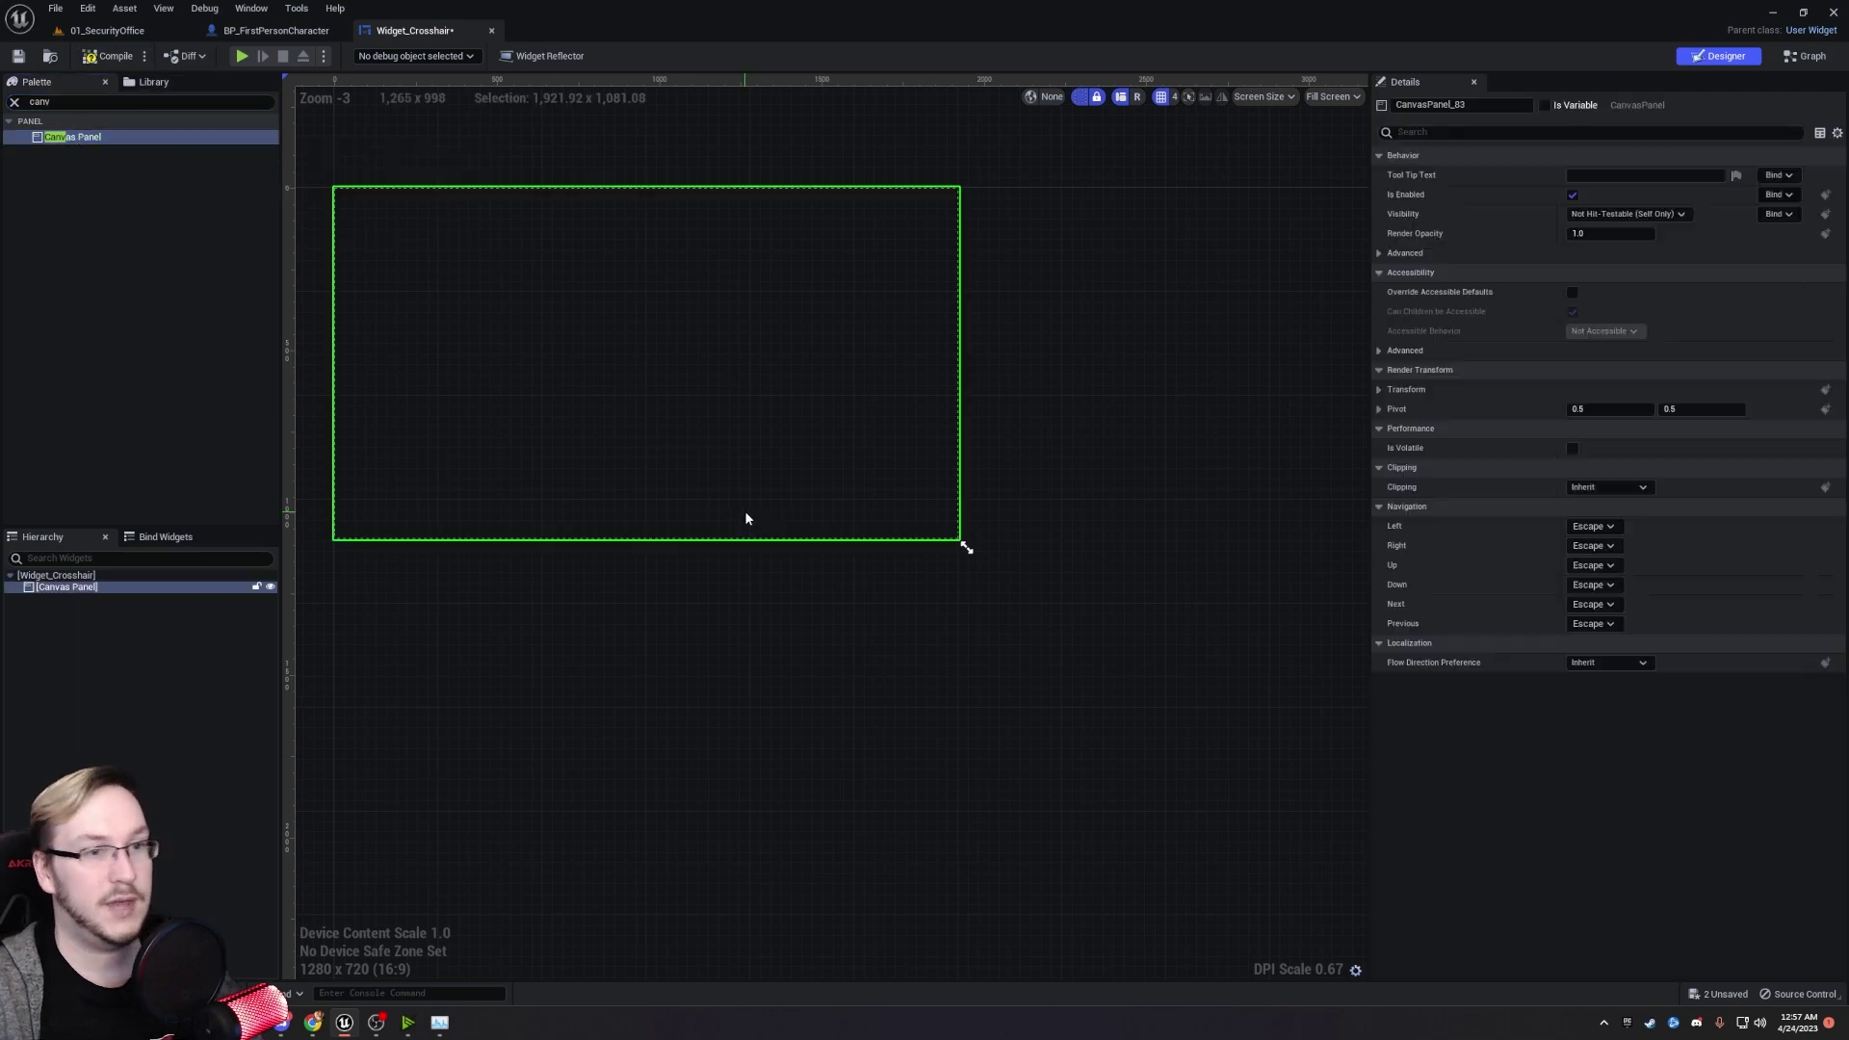
pyautogui.scroll(2, 783, 520)
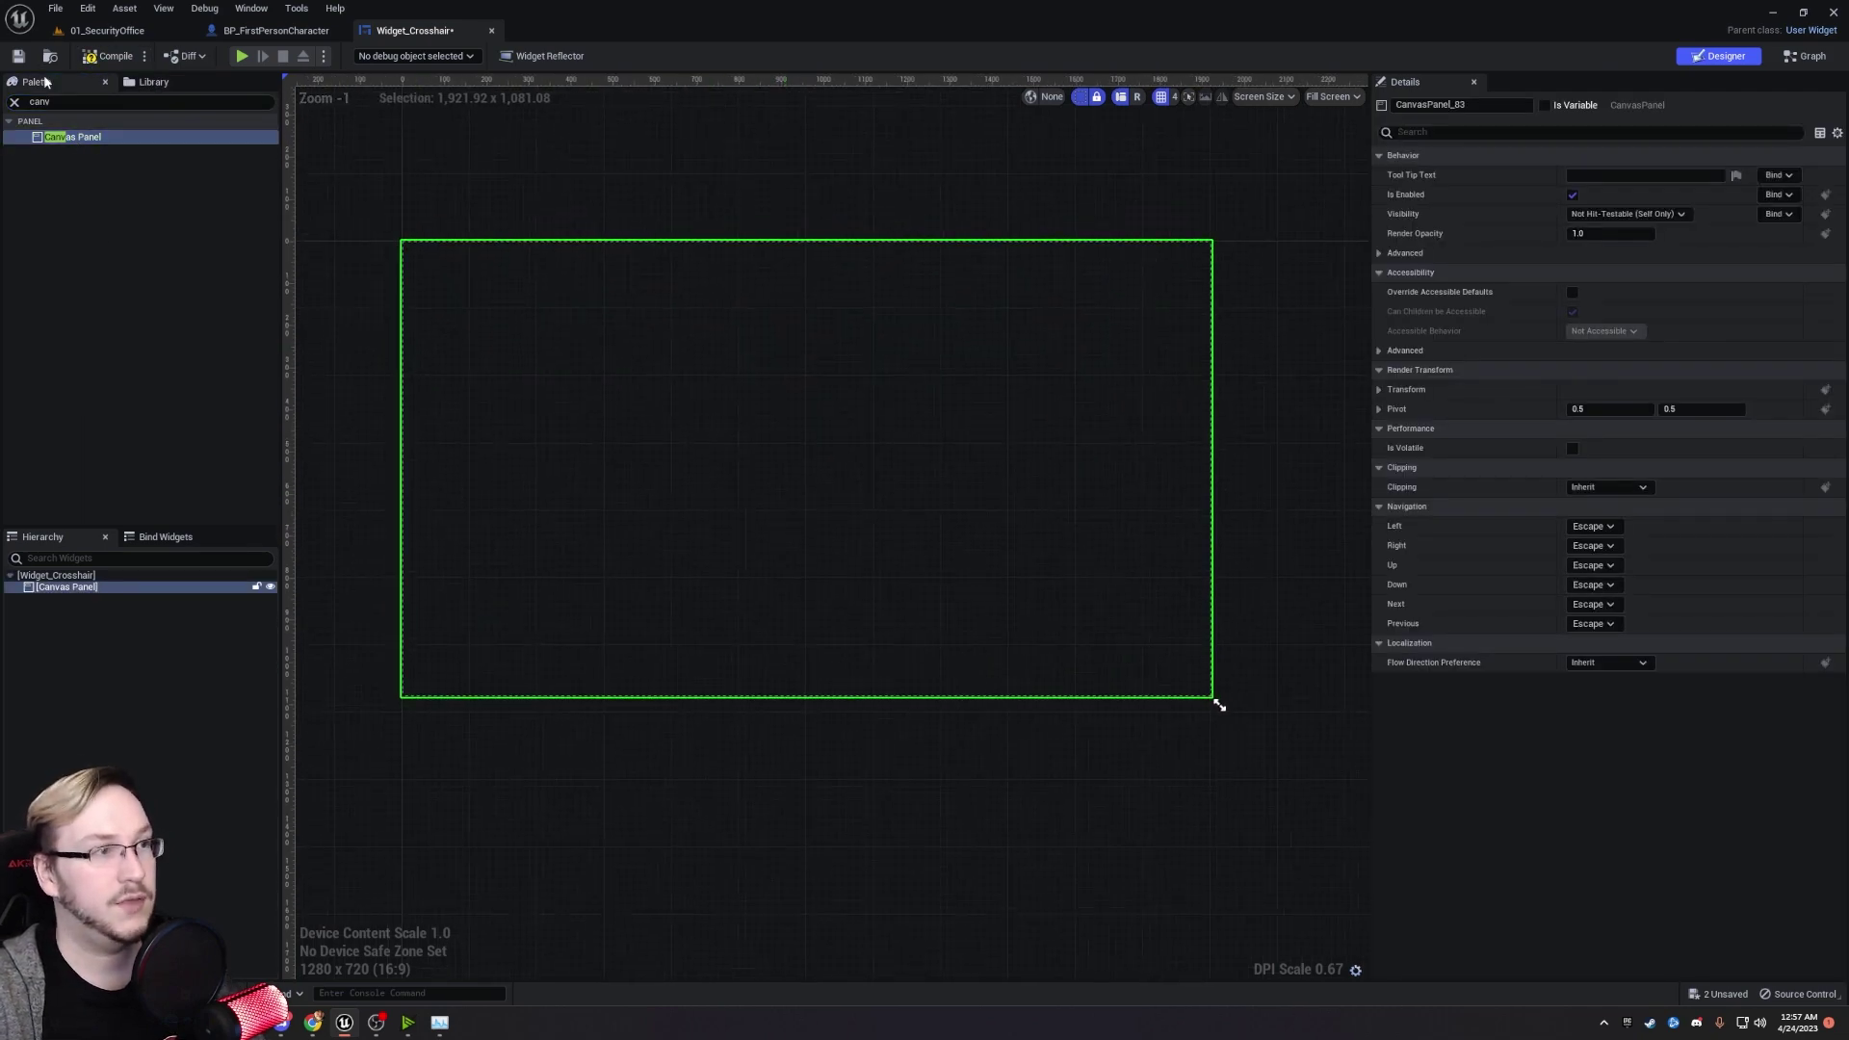
# Place an Image on the canvas panel and set its anchor to the center.
pyautogui.click(70, 102)
pyautogui.write('image')
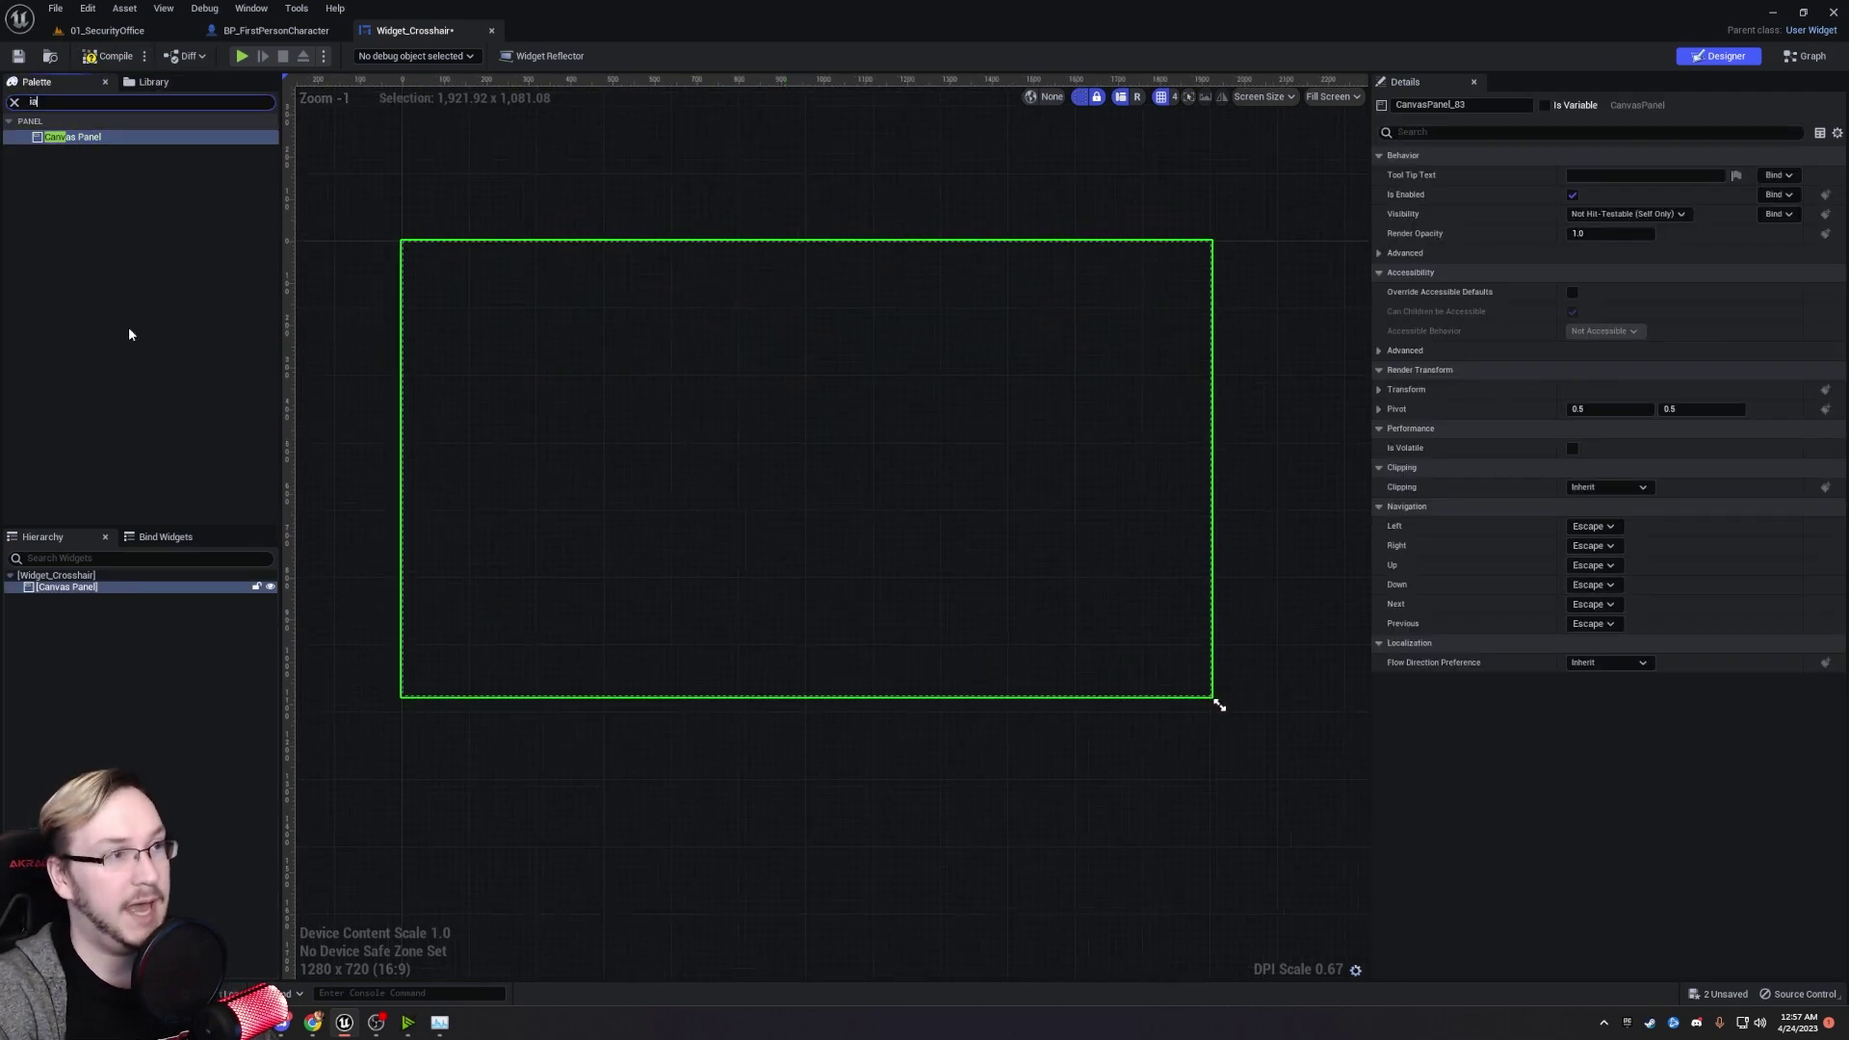
pyautogui.moveTo(66, 137); pyautogui.dragTo(707, 472)
pyautogui.click(1604, 177)
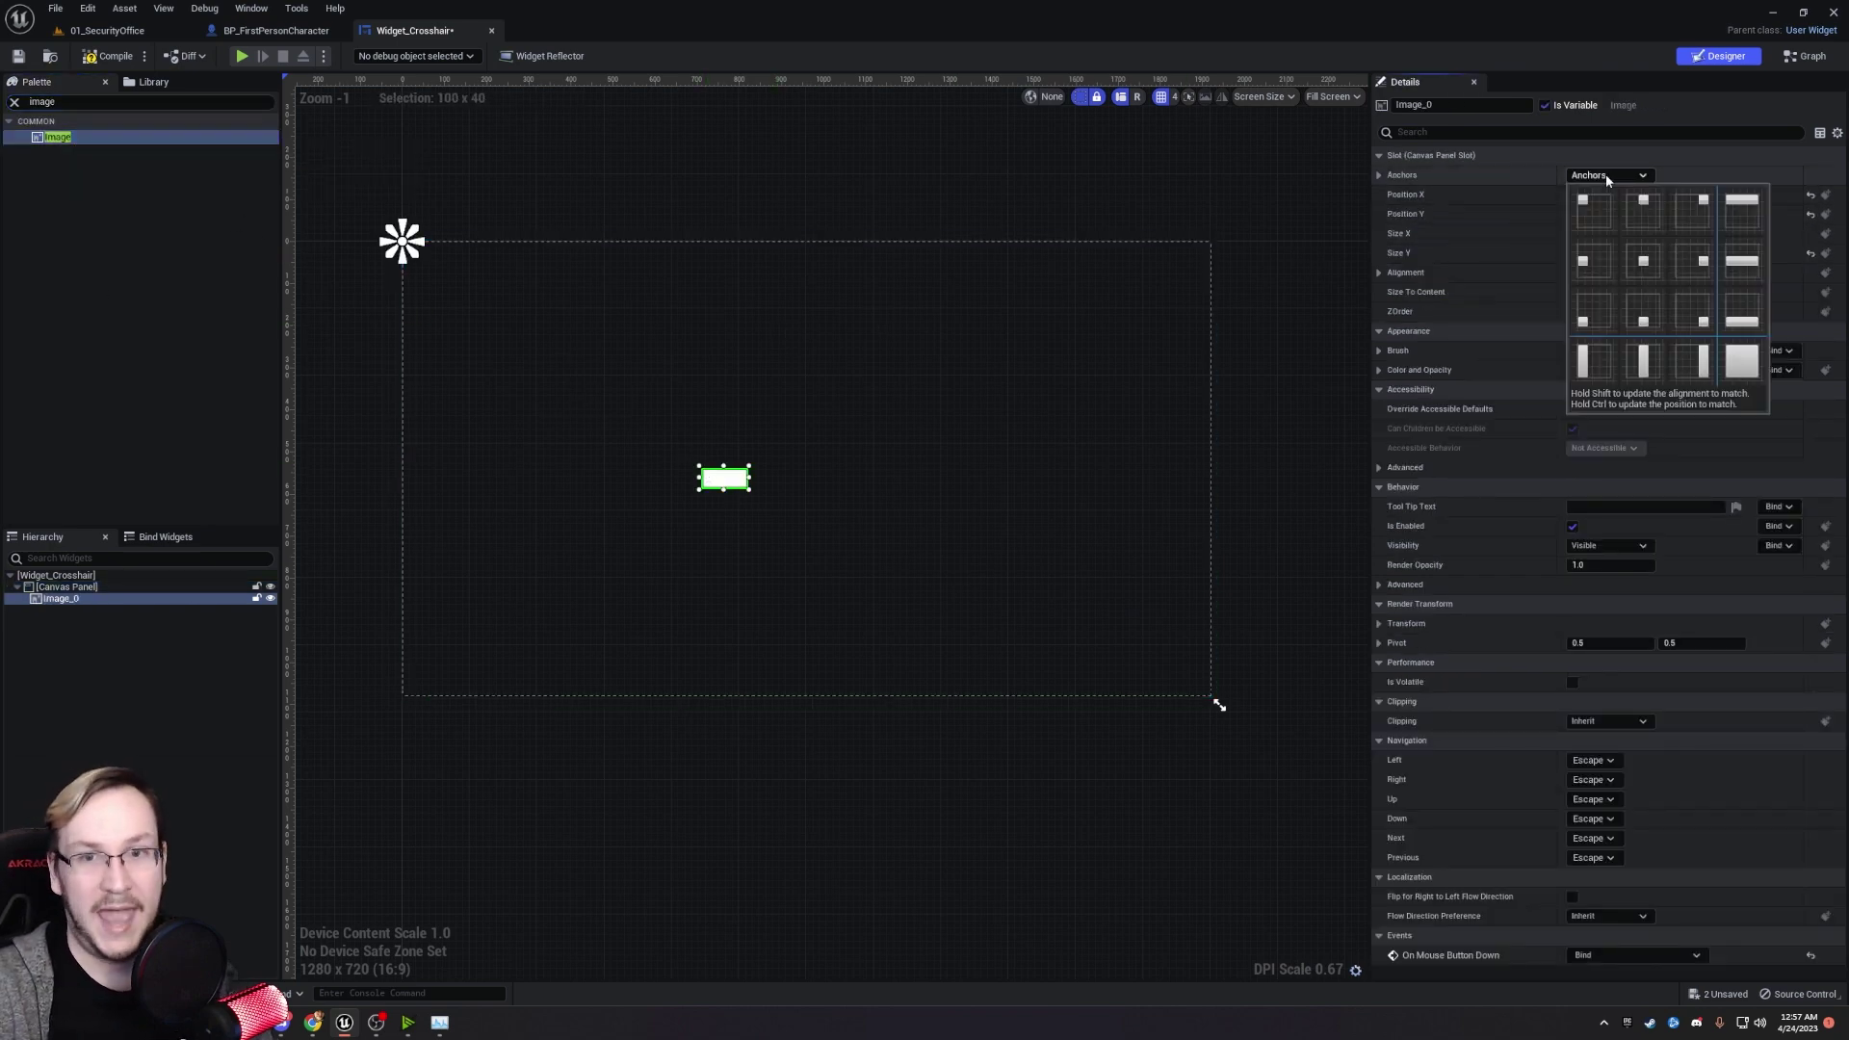
pyautogui.click(1648, 264)
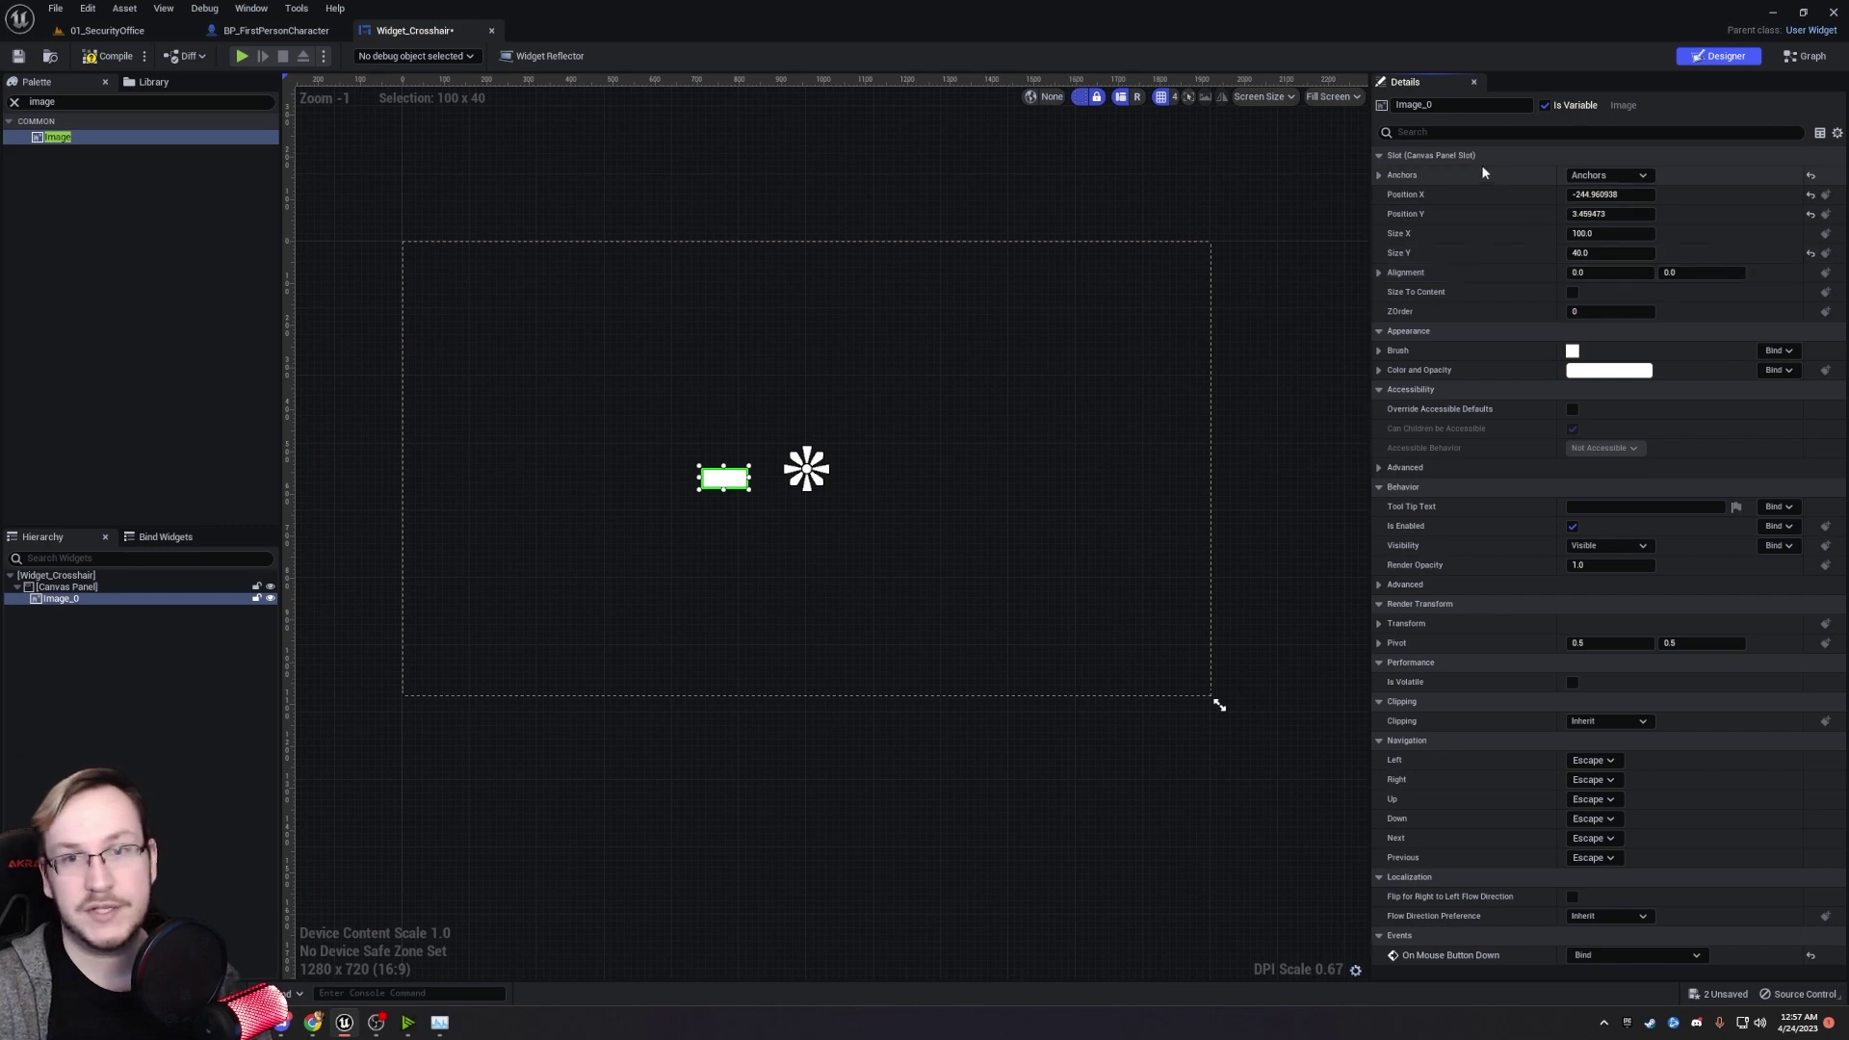
# Set the image's Size X and Size Y to 64.
pyautogui.click(1608, 233)
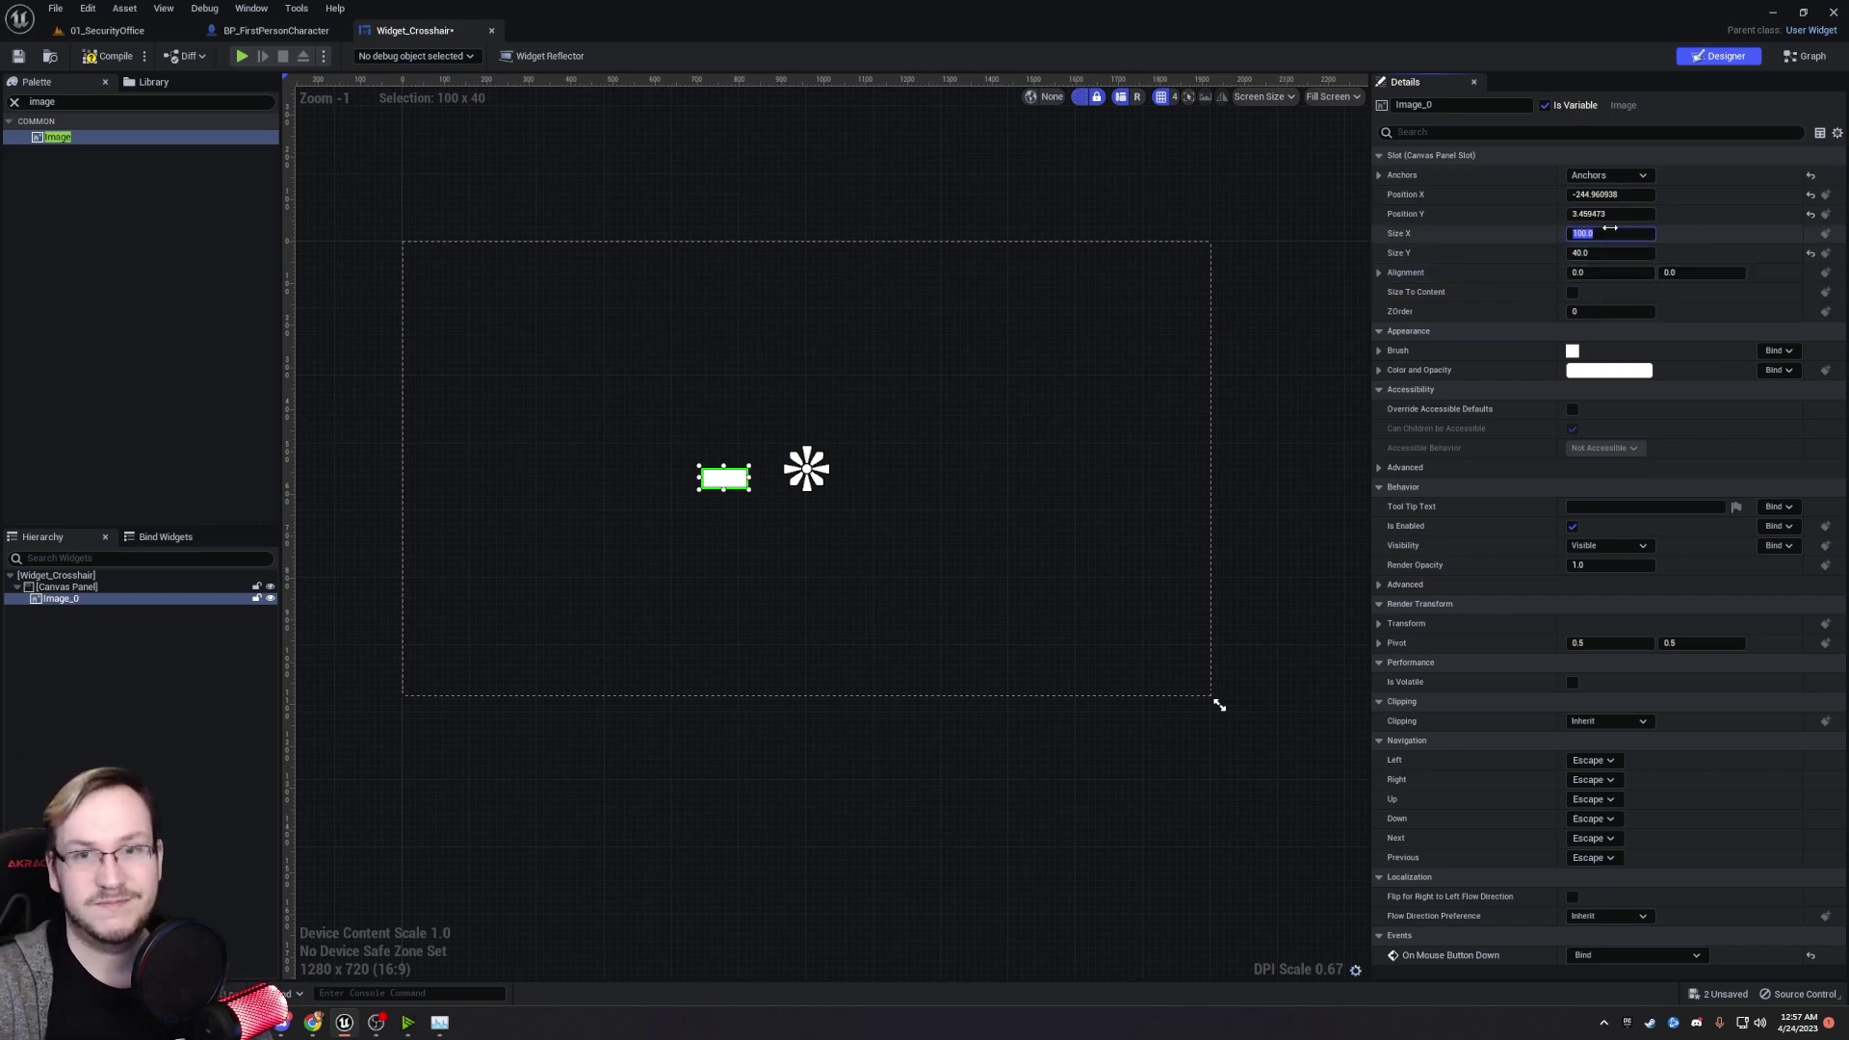
pyautogui.write('64')
pyautogui.press('Tab')
pyautogui.write('64')
pyautogui.press('Return')
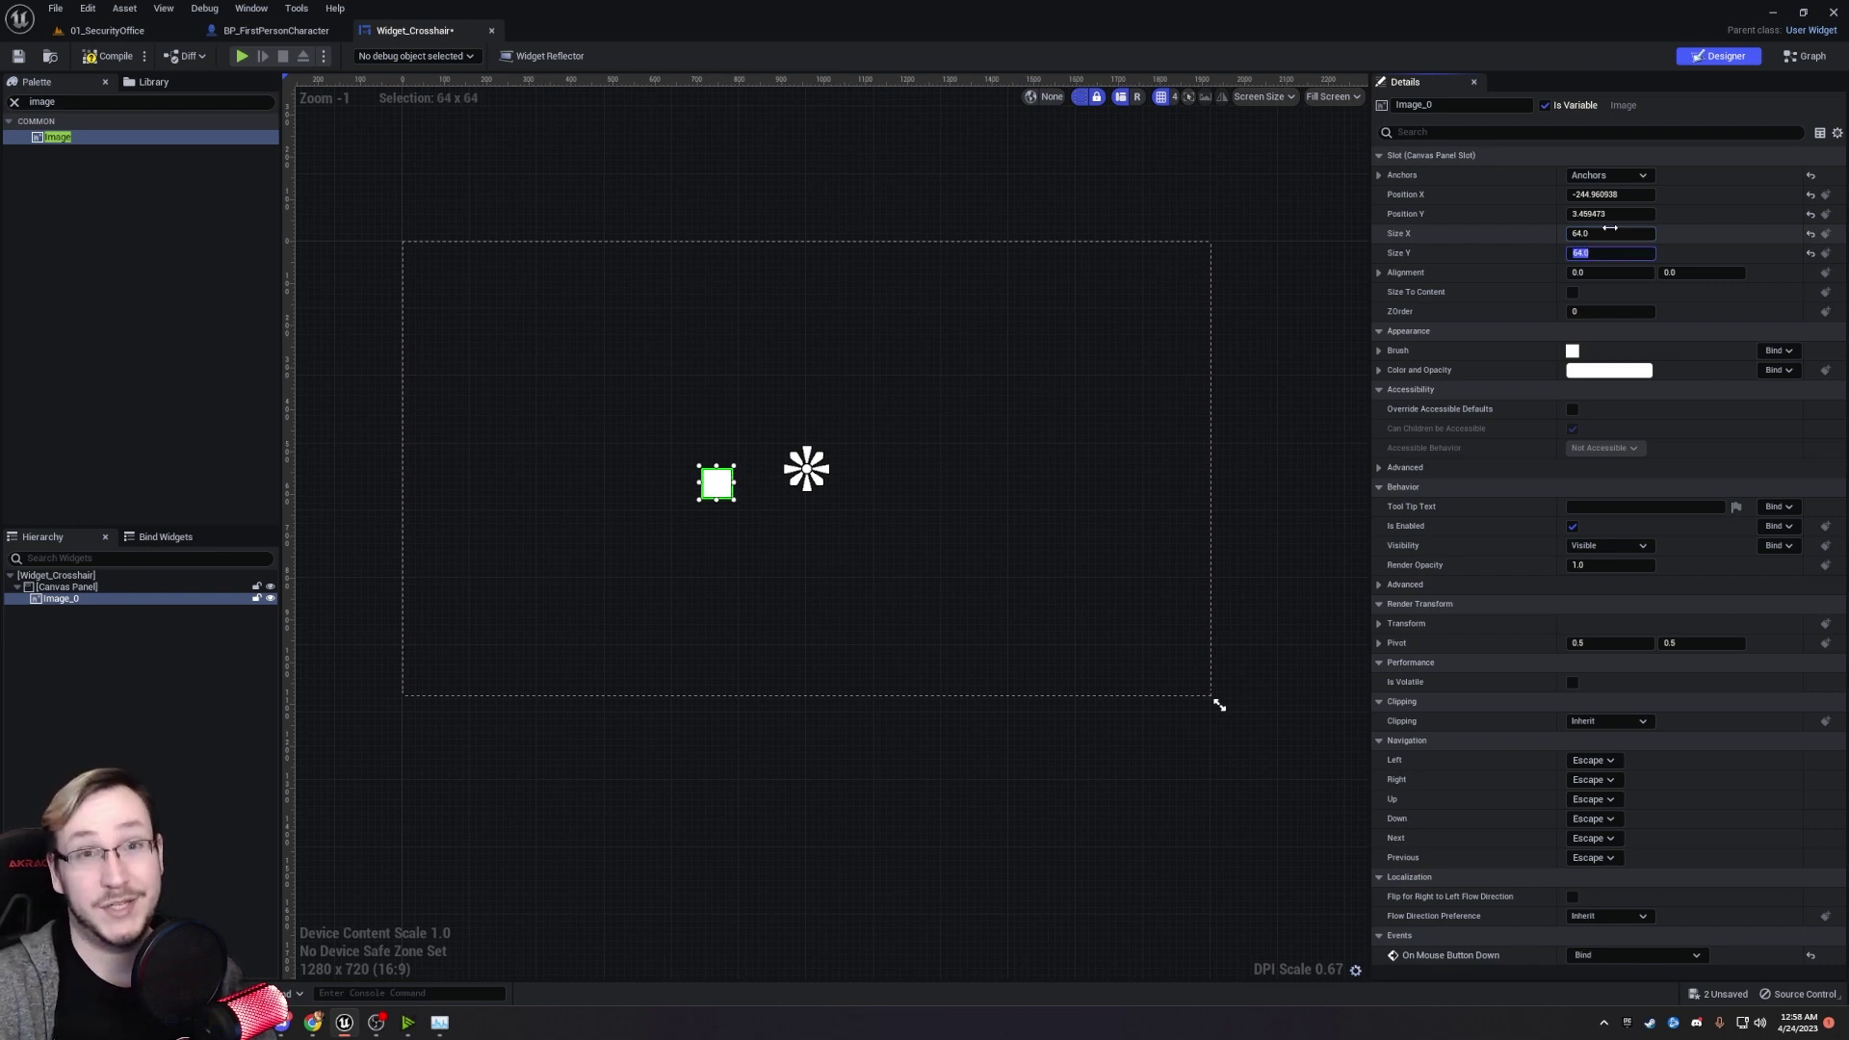
# Set the image's Position X and Position Y to -32 so it sits centered on its anchor.
pyautogui.click(1625, 193)
pyautogui.write('-32')
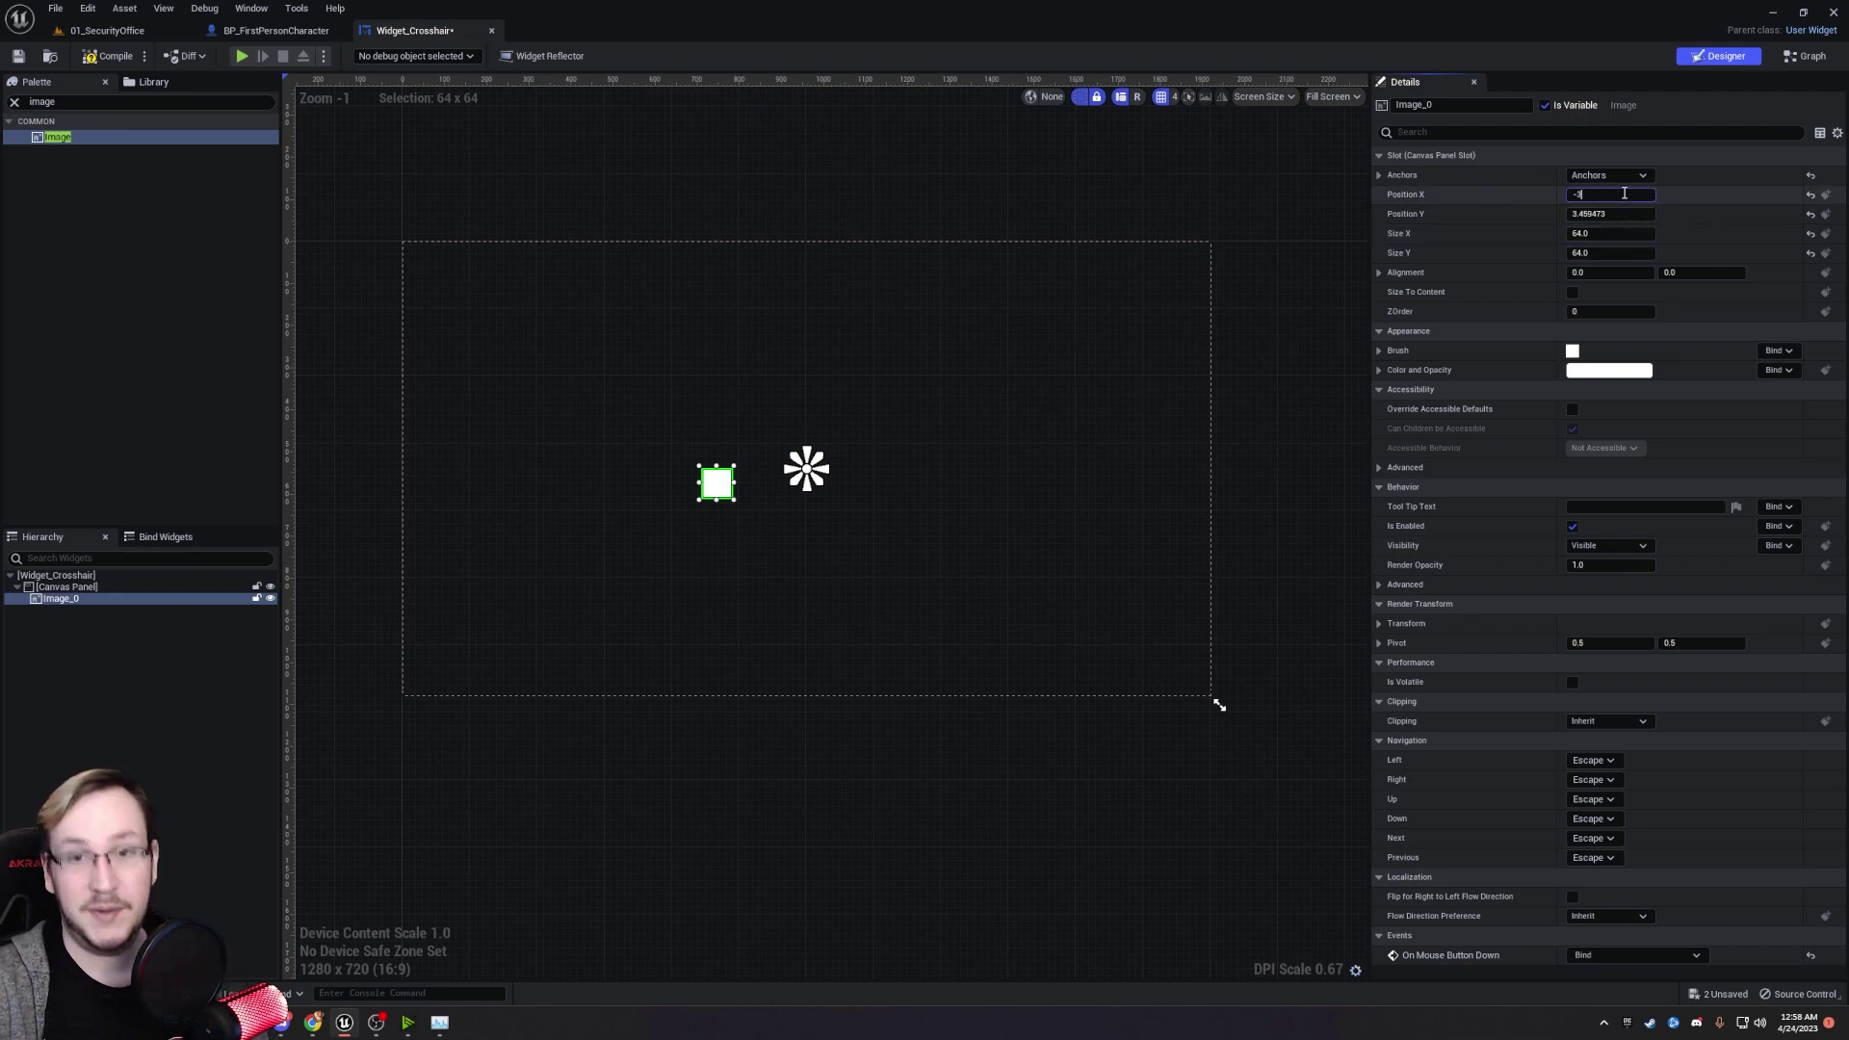
pyautogui.press('Tab')
pyautogui.write('-32')
pyautogui.press('Return')
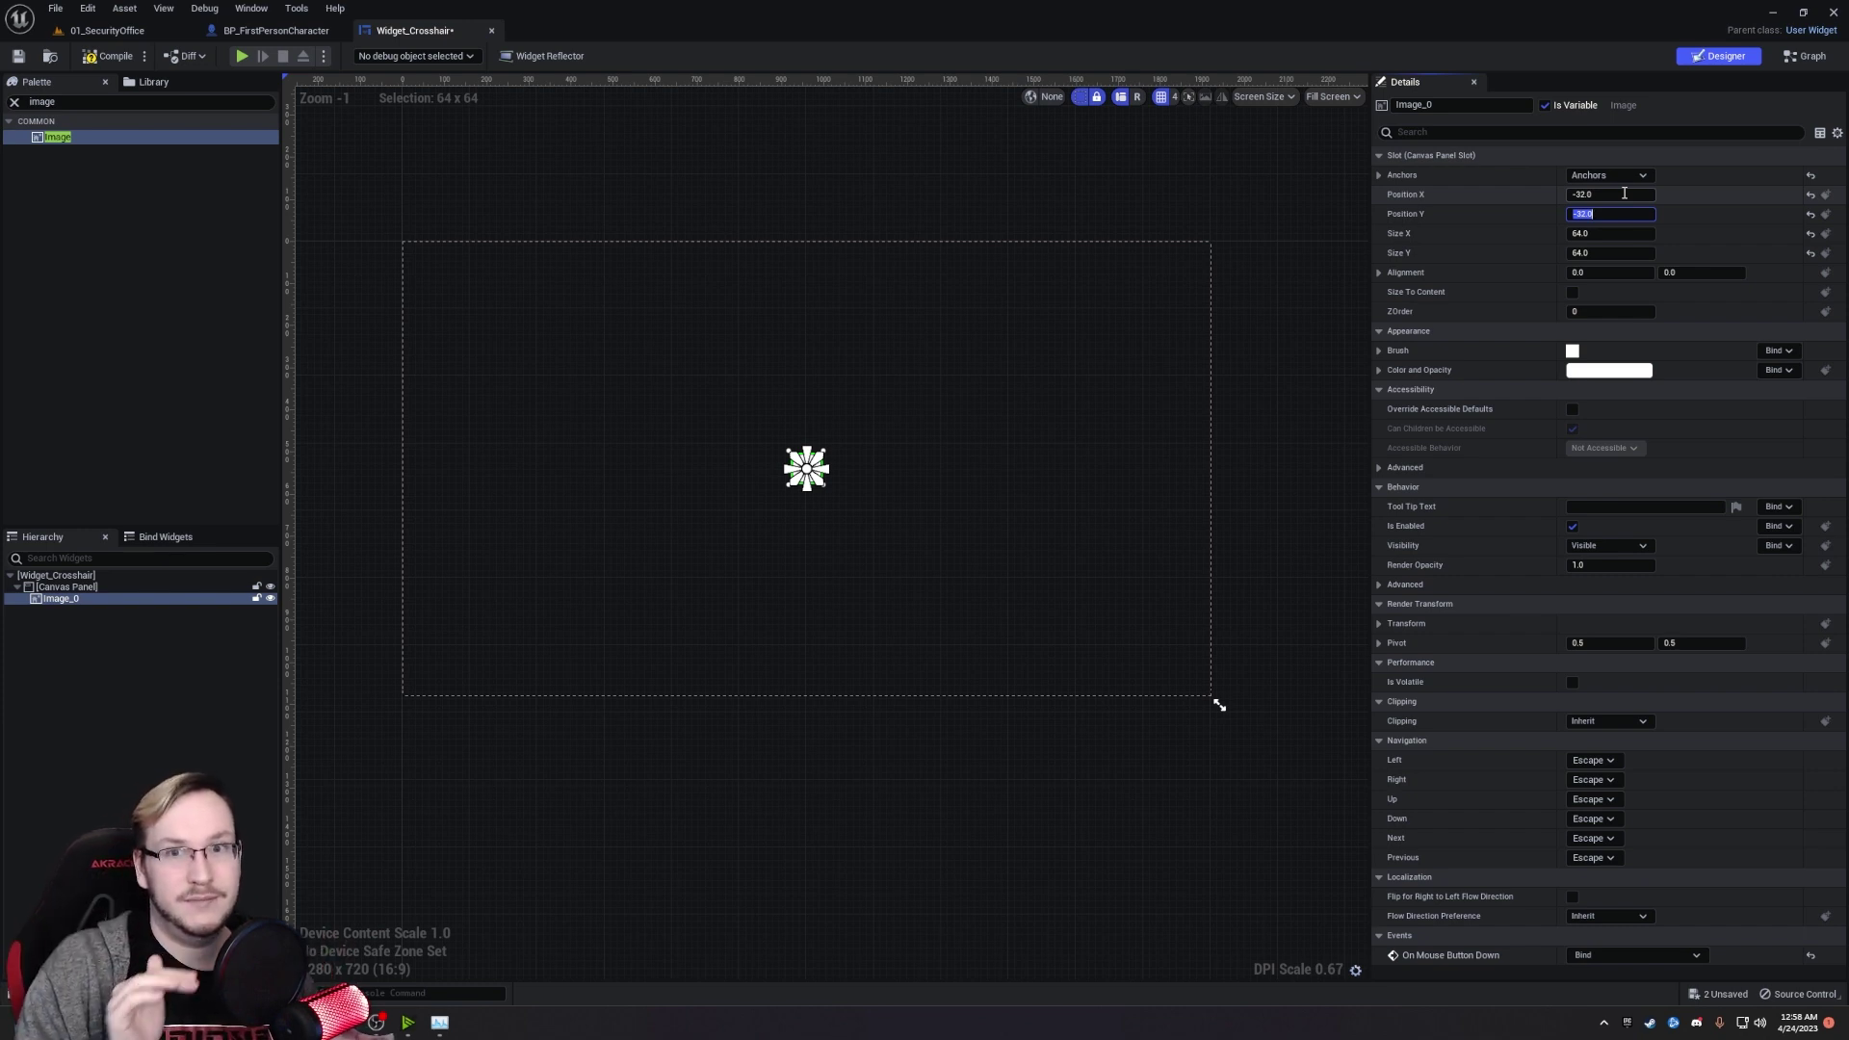
pyautogui.scroll(1, 1318, 433)
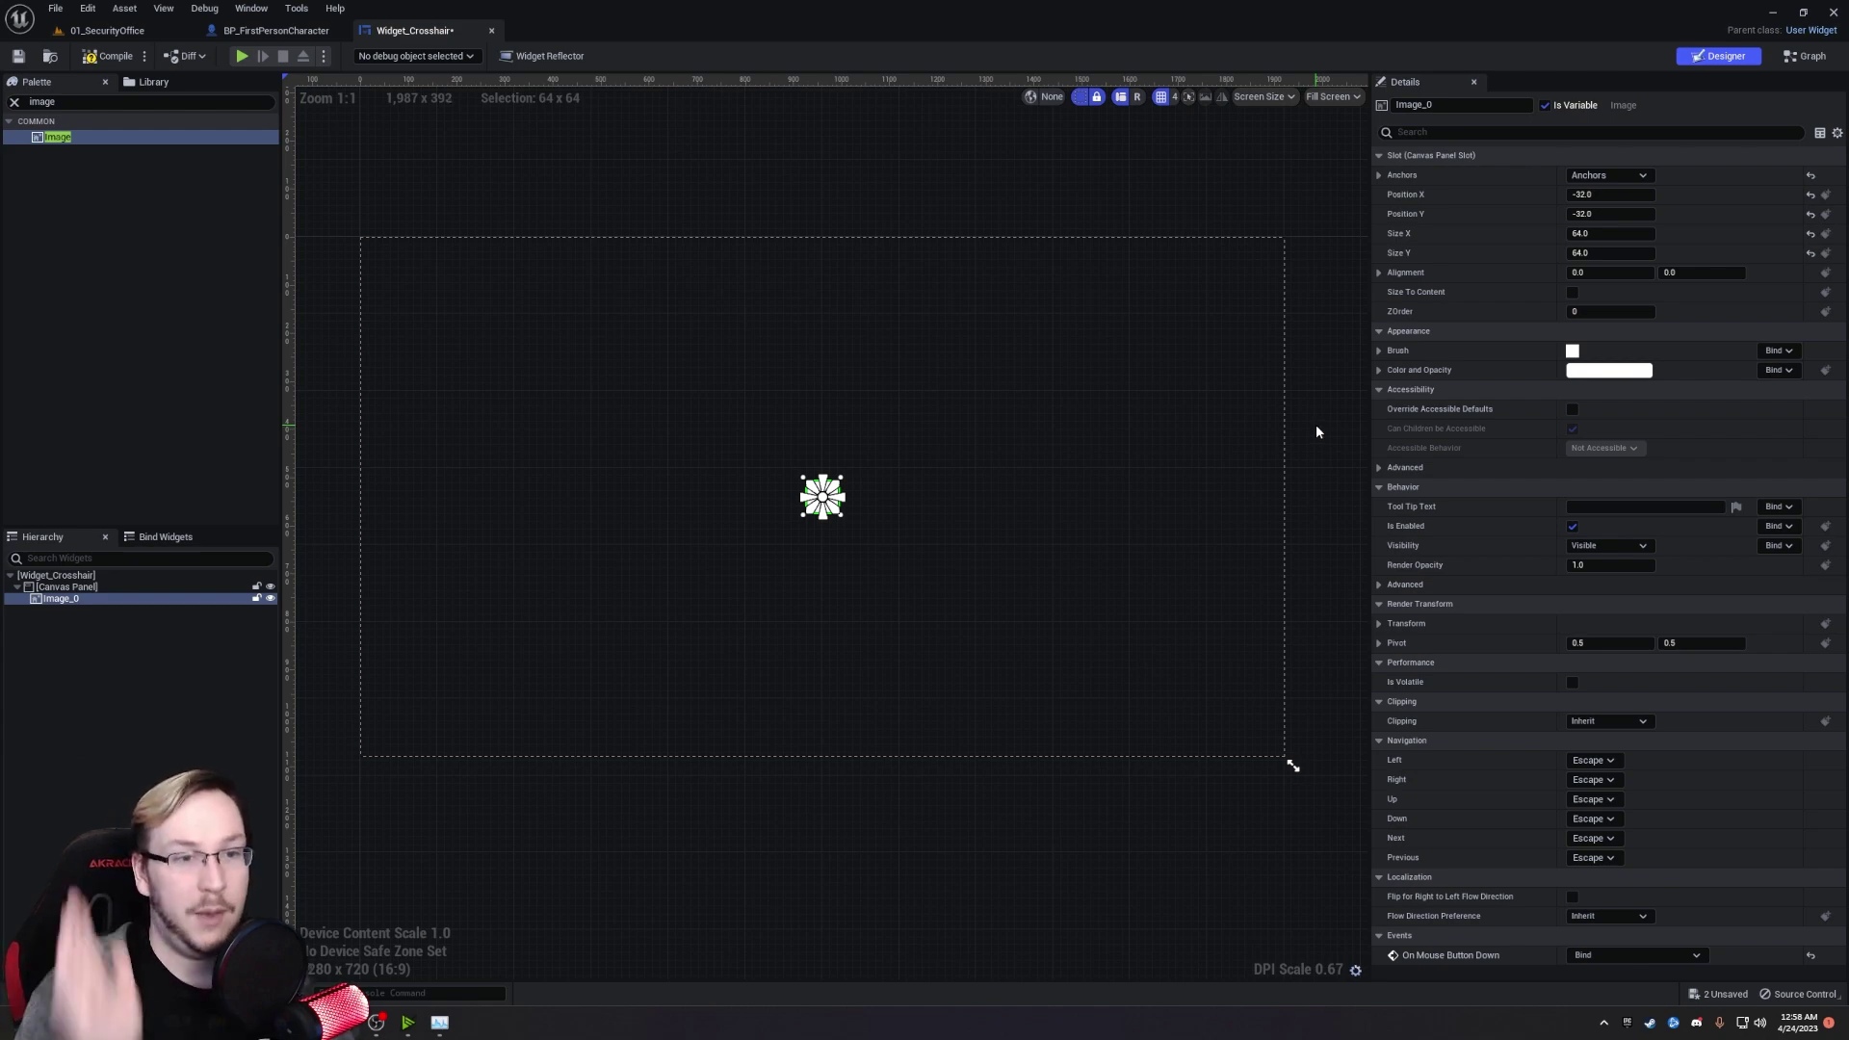
# Set the Image Size in the image's Brush settings to 64 by 64.
pyautogui.click(1378, 352)
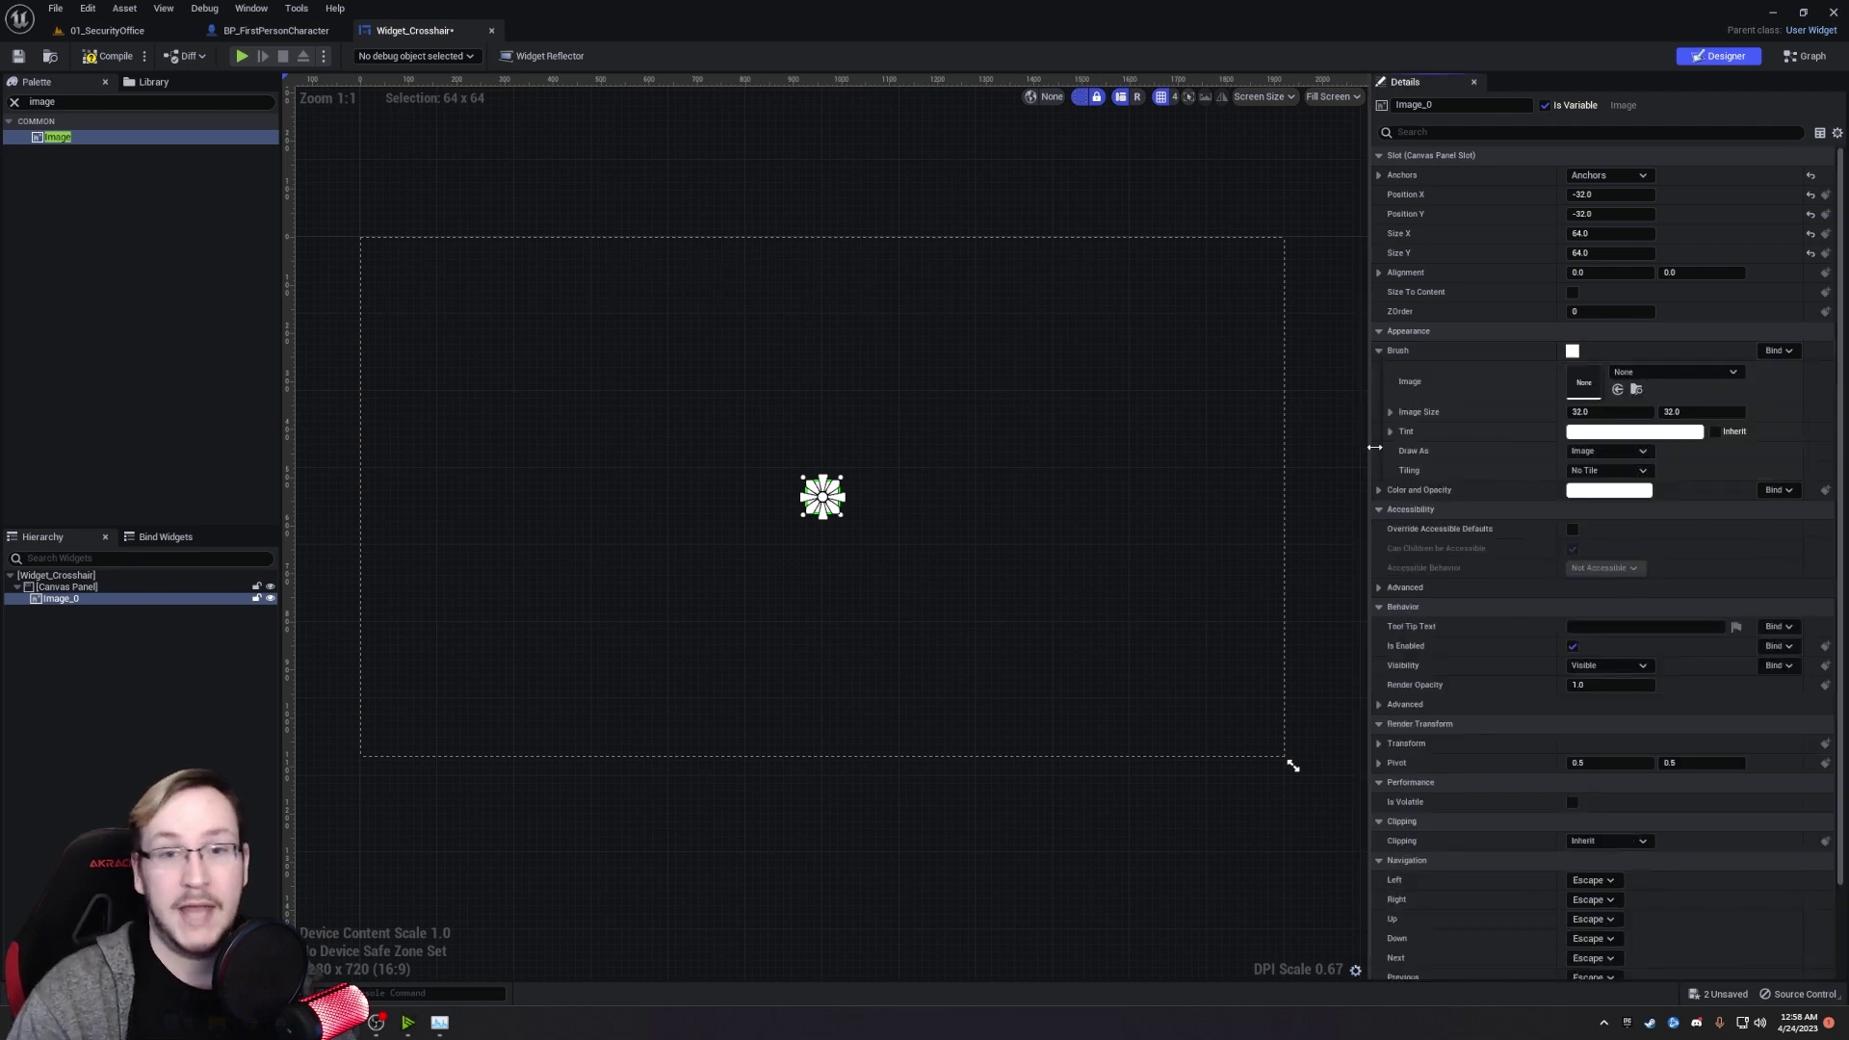
pyautogui.click(1599, 411)
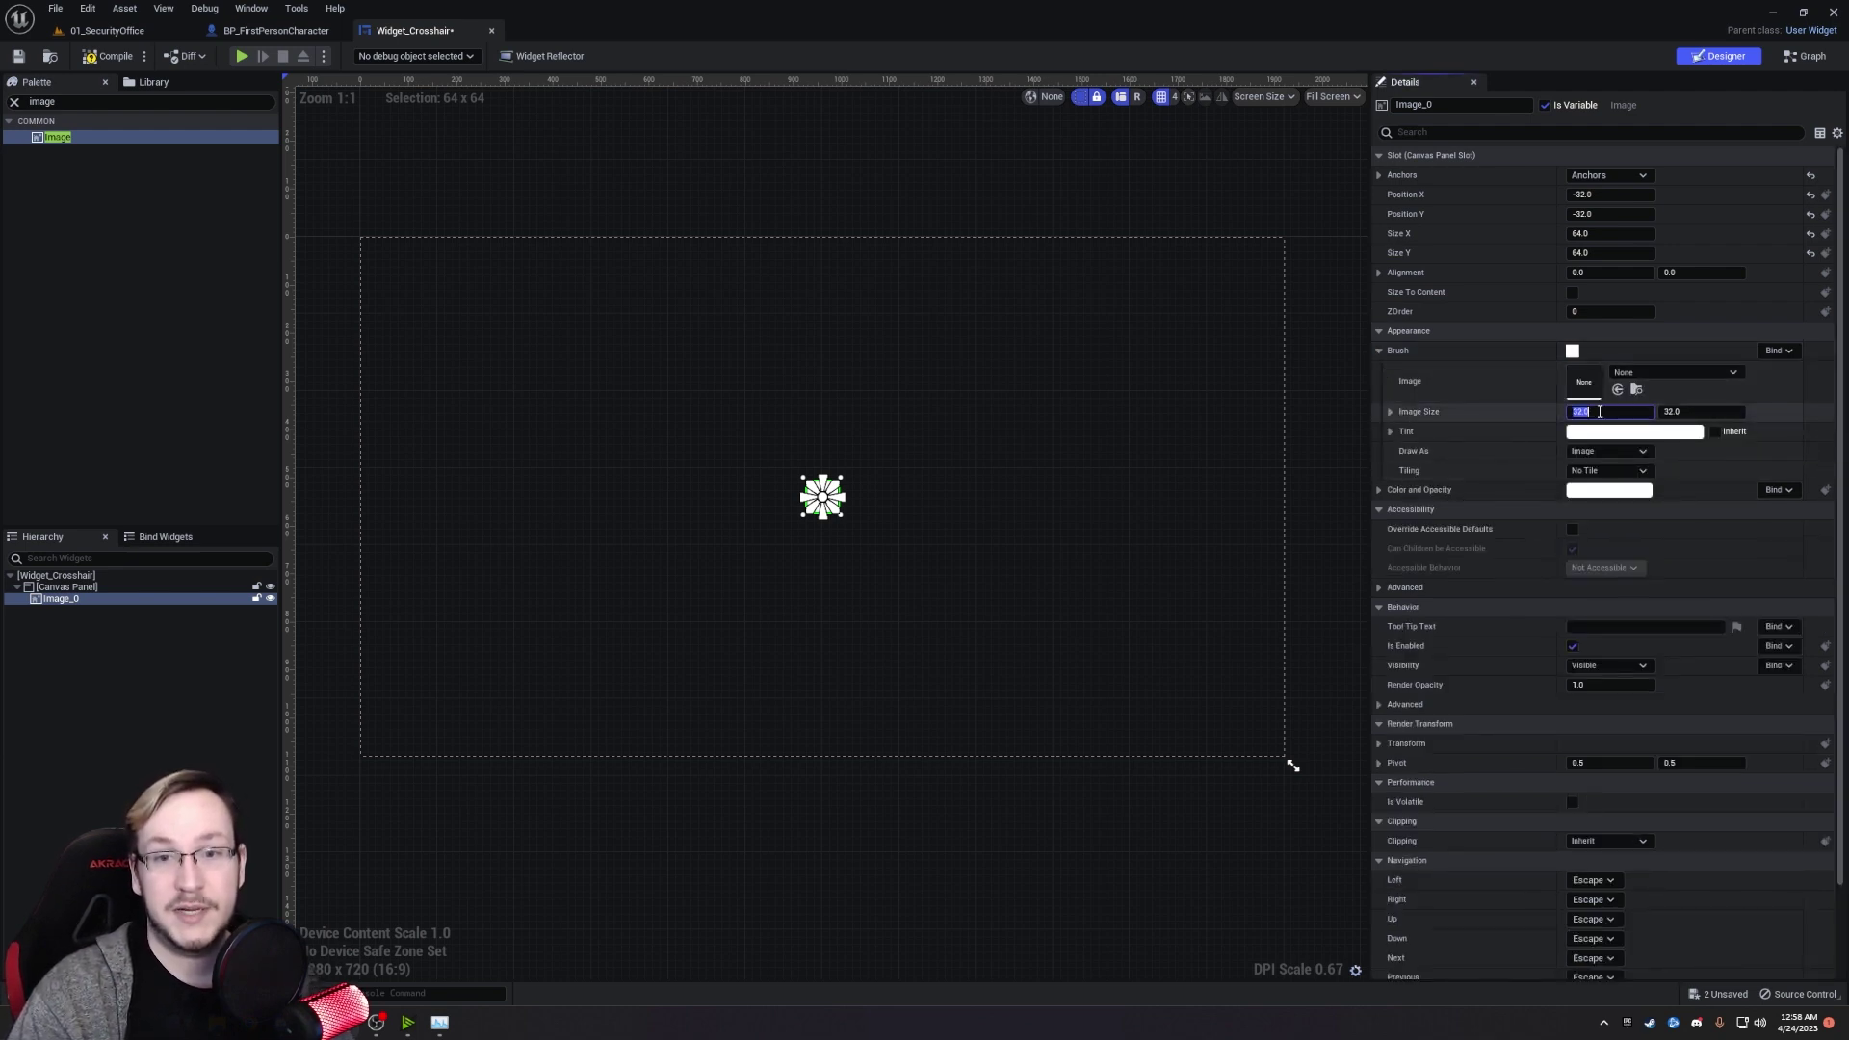
pyautogui.write('64')
pyautogui.press('Tab')
pyautogui.write('64')
pyautogui.press('Return')
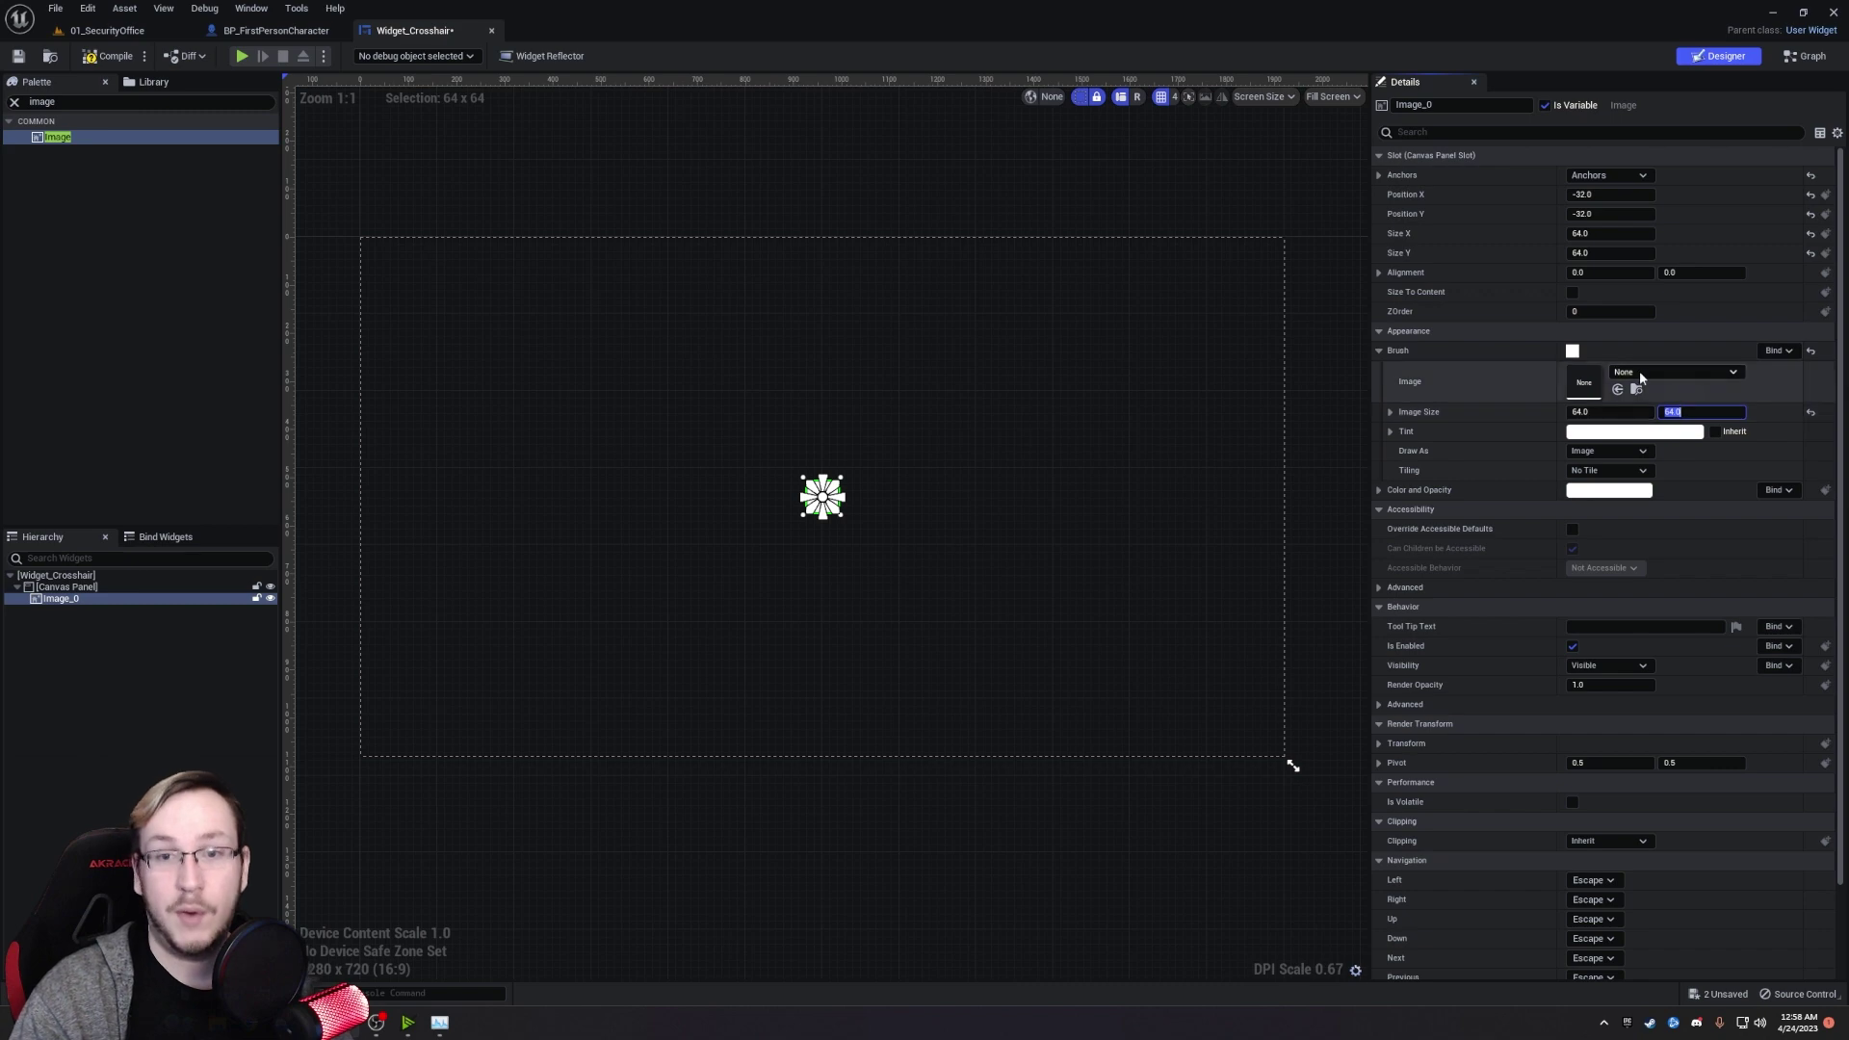
# Assign the image0003 texture from the Imported/CC0 content folder as the image's brush.
pyautogui.hotkey('ctrl', 'space')
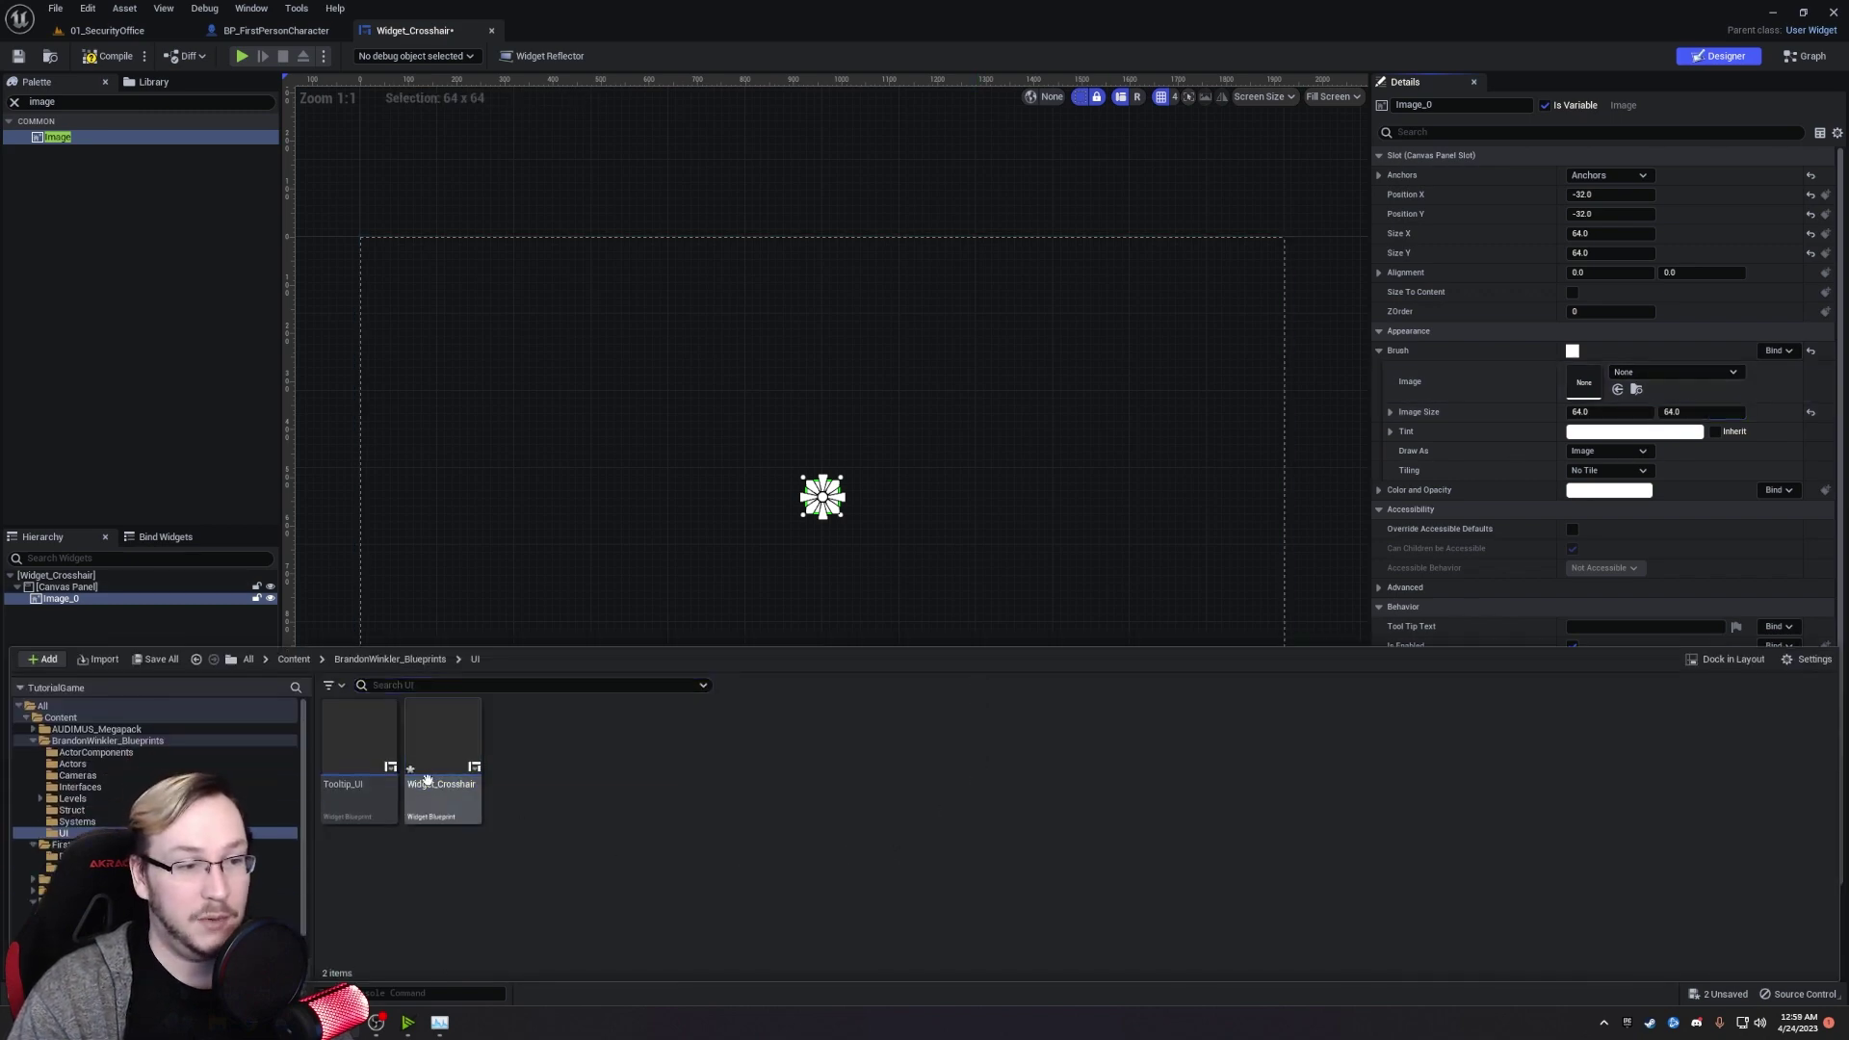
pyautogui.click(297, 659)
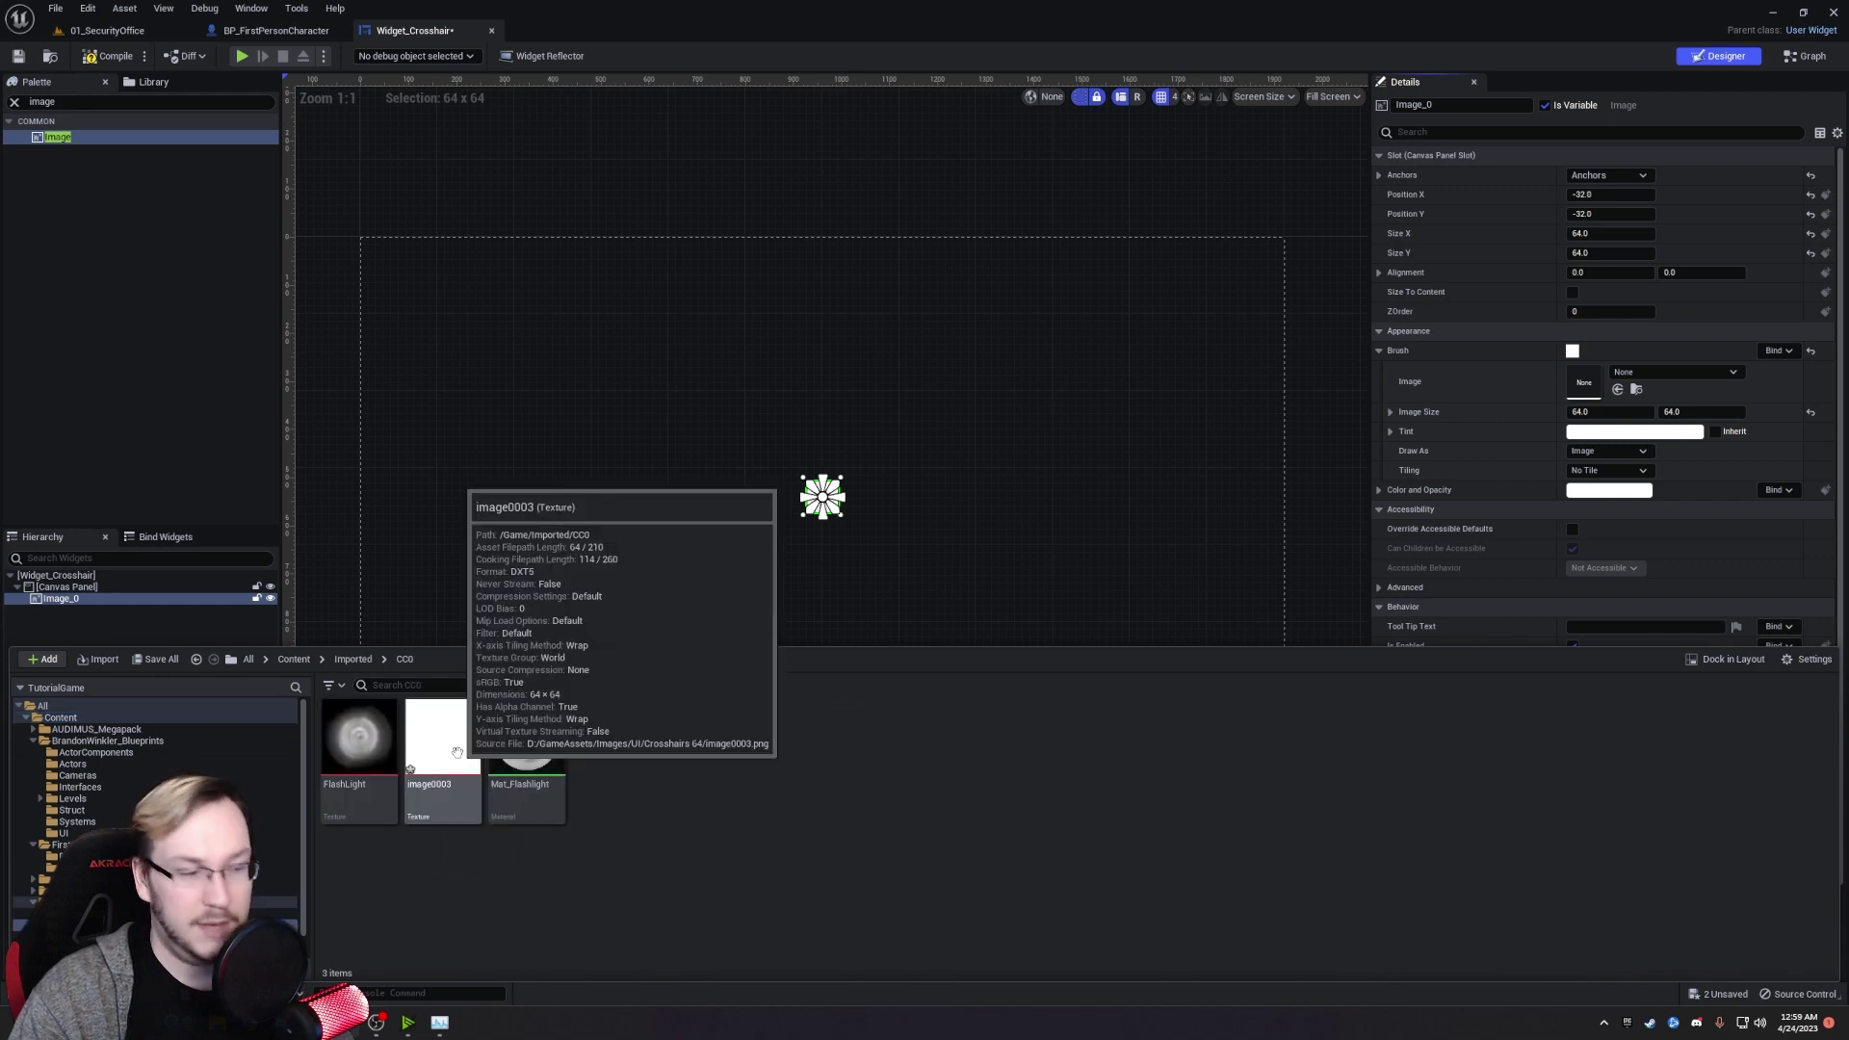
pyautogui.moveTo(441, 740)
pyautogui.mouseDown()
pyautogui.moveTo(1286, 405)
pyautogui.moveTo(1591, 388)
pyautogui.mouseUp()
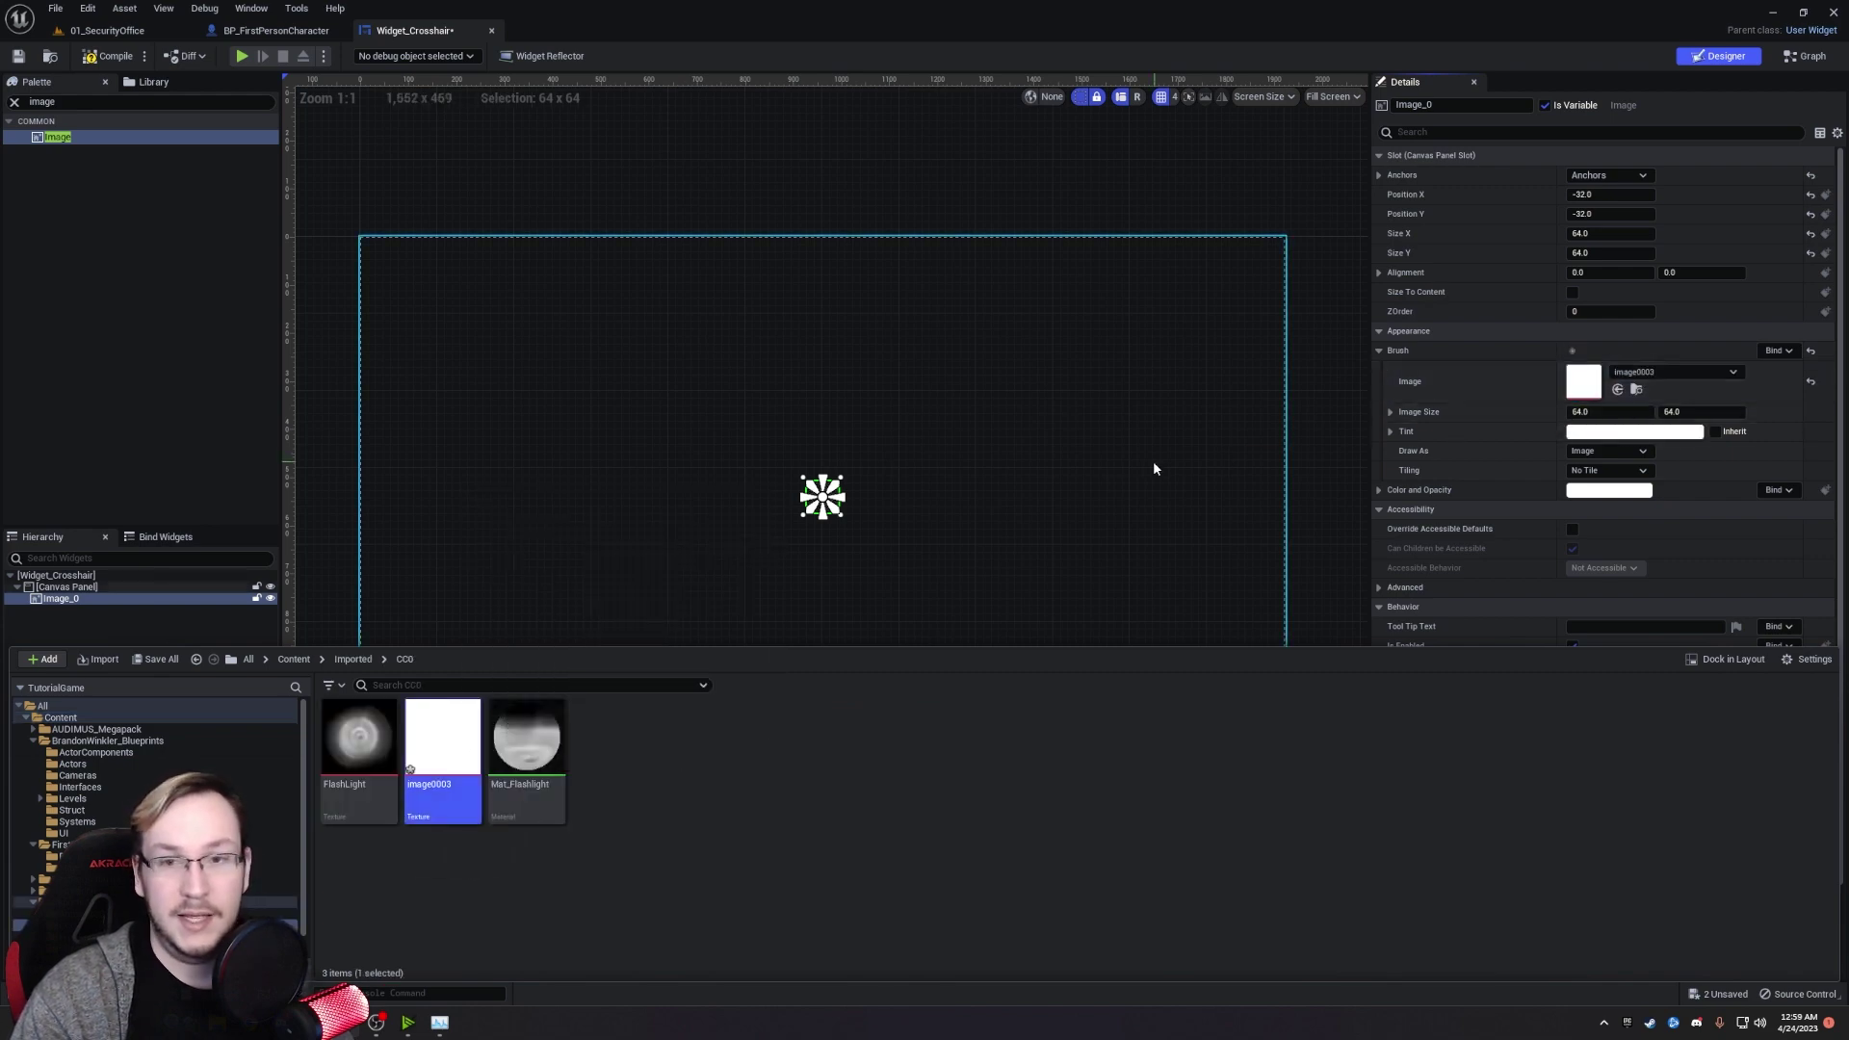
pyautogui.scroll(6, 922, 476)
pyautogui.scroll(-4, 882, 488)
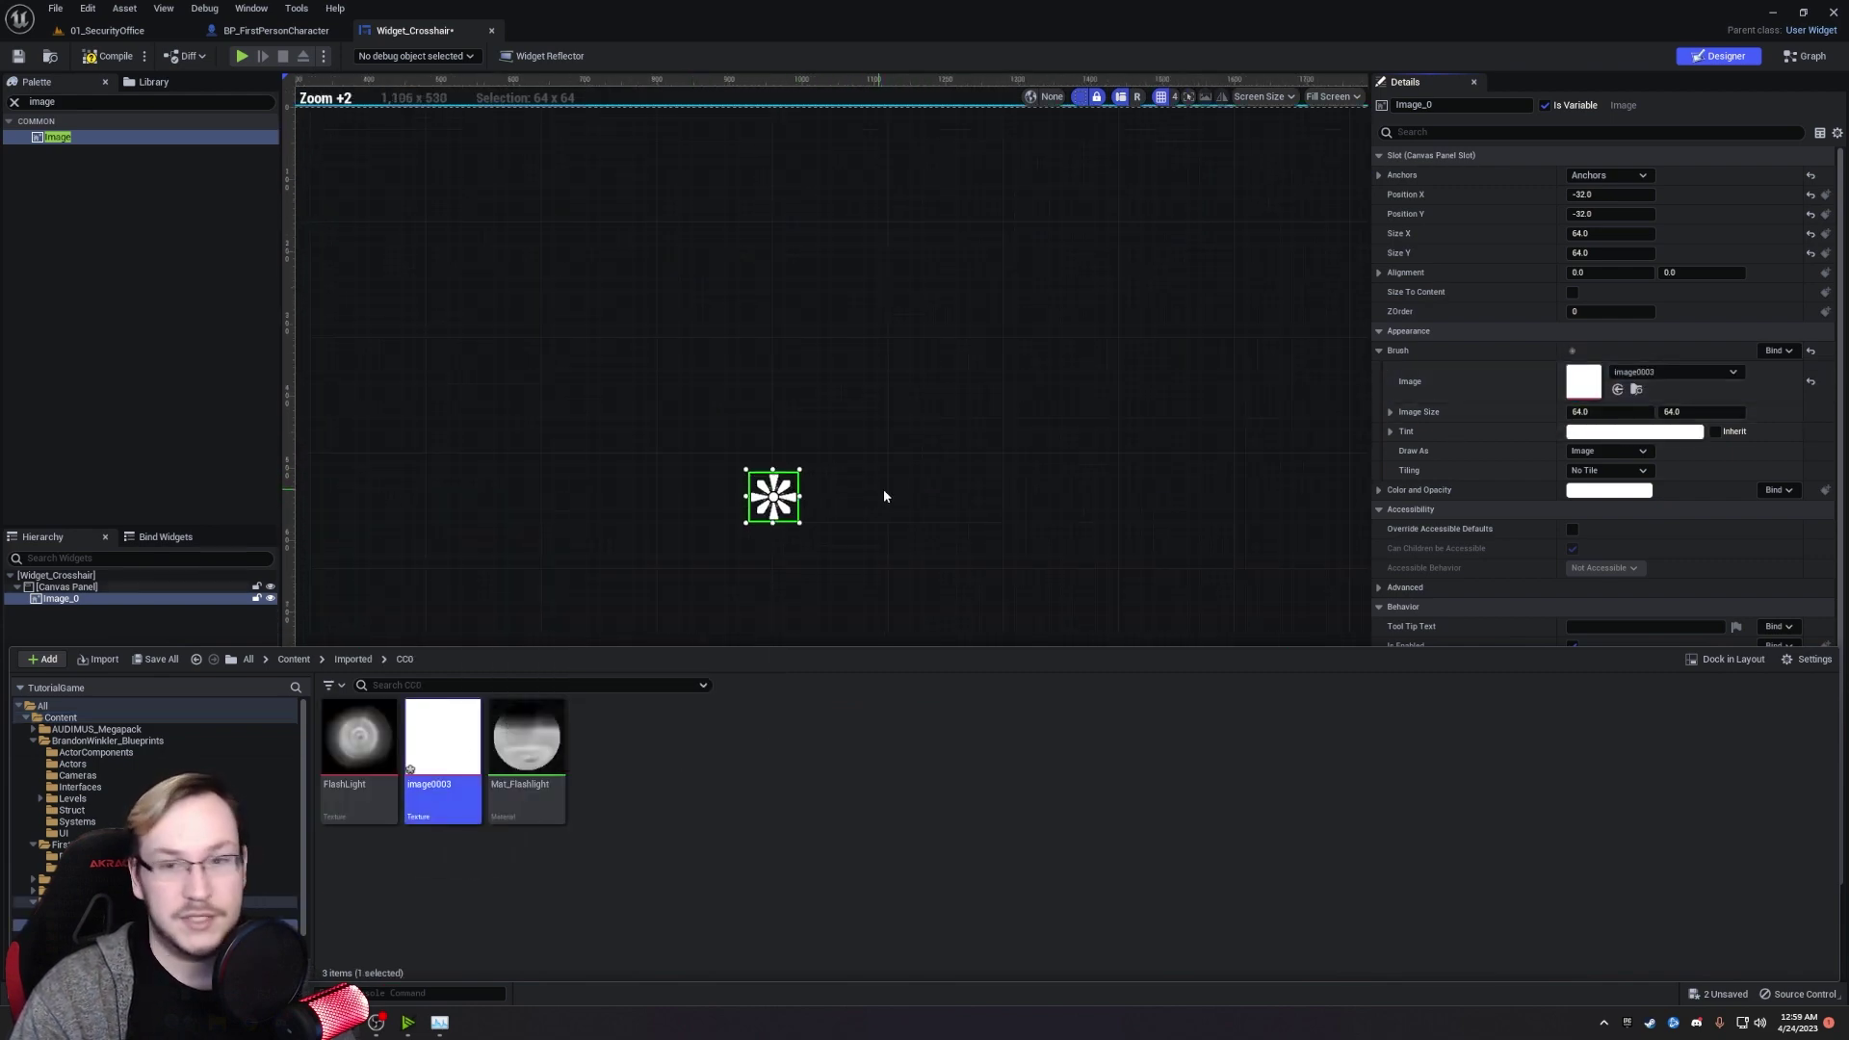
pyautogui.moveTo(903, 481)
pyautogui.mouseDown(button='right')
pyautogui.moveTo(980, 448)
pyautogui.moveTo(892, 470)
pyautogui.mouseUp(button='right')
pyautogui.scroll(8, 1017, 520)
pyautogui.scroll(2, 892, 476)
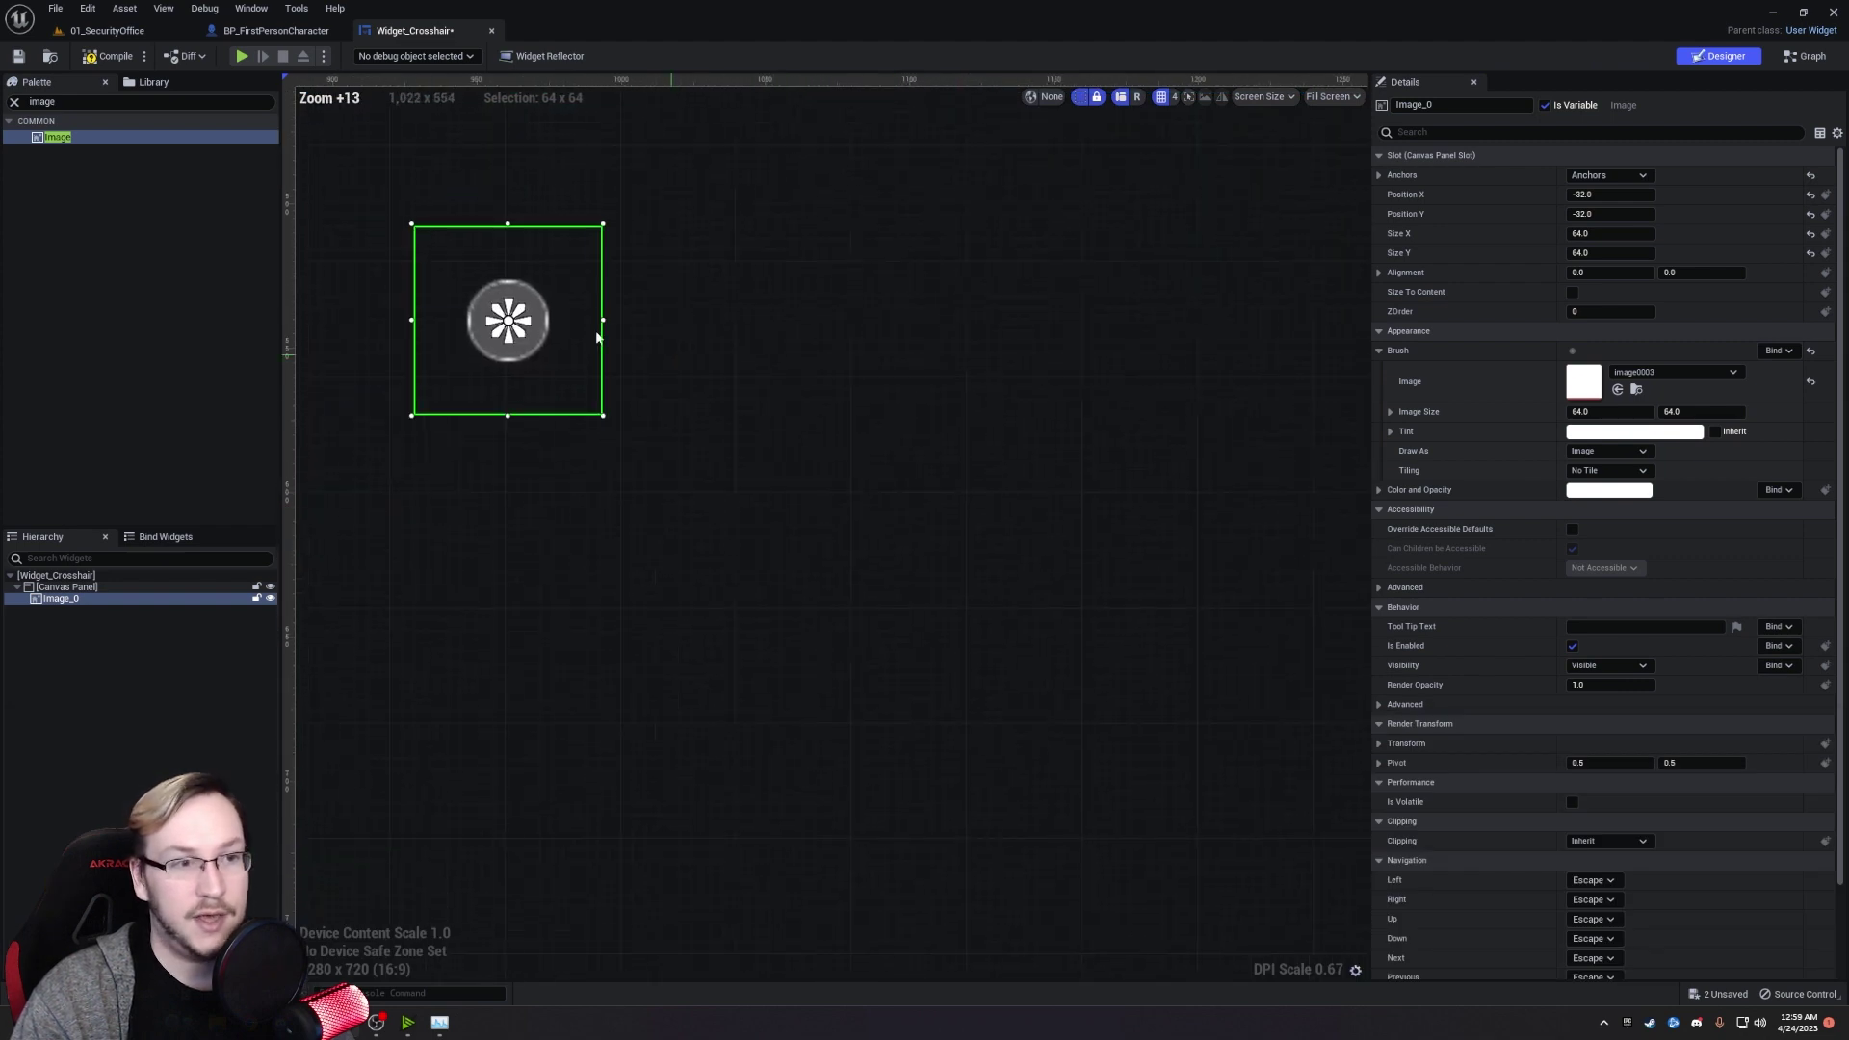
pyautogui.moveTo(698, 370); pyautogui.dragTo(986, 519, button='right')
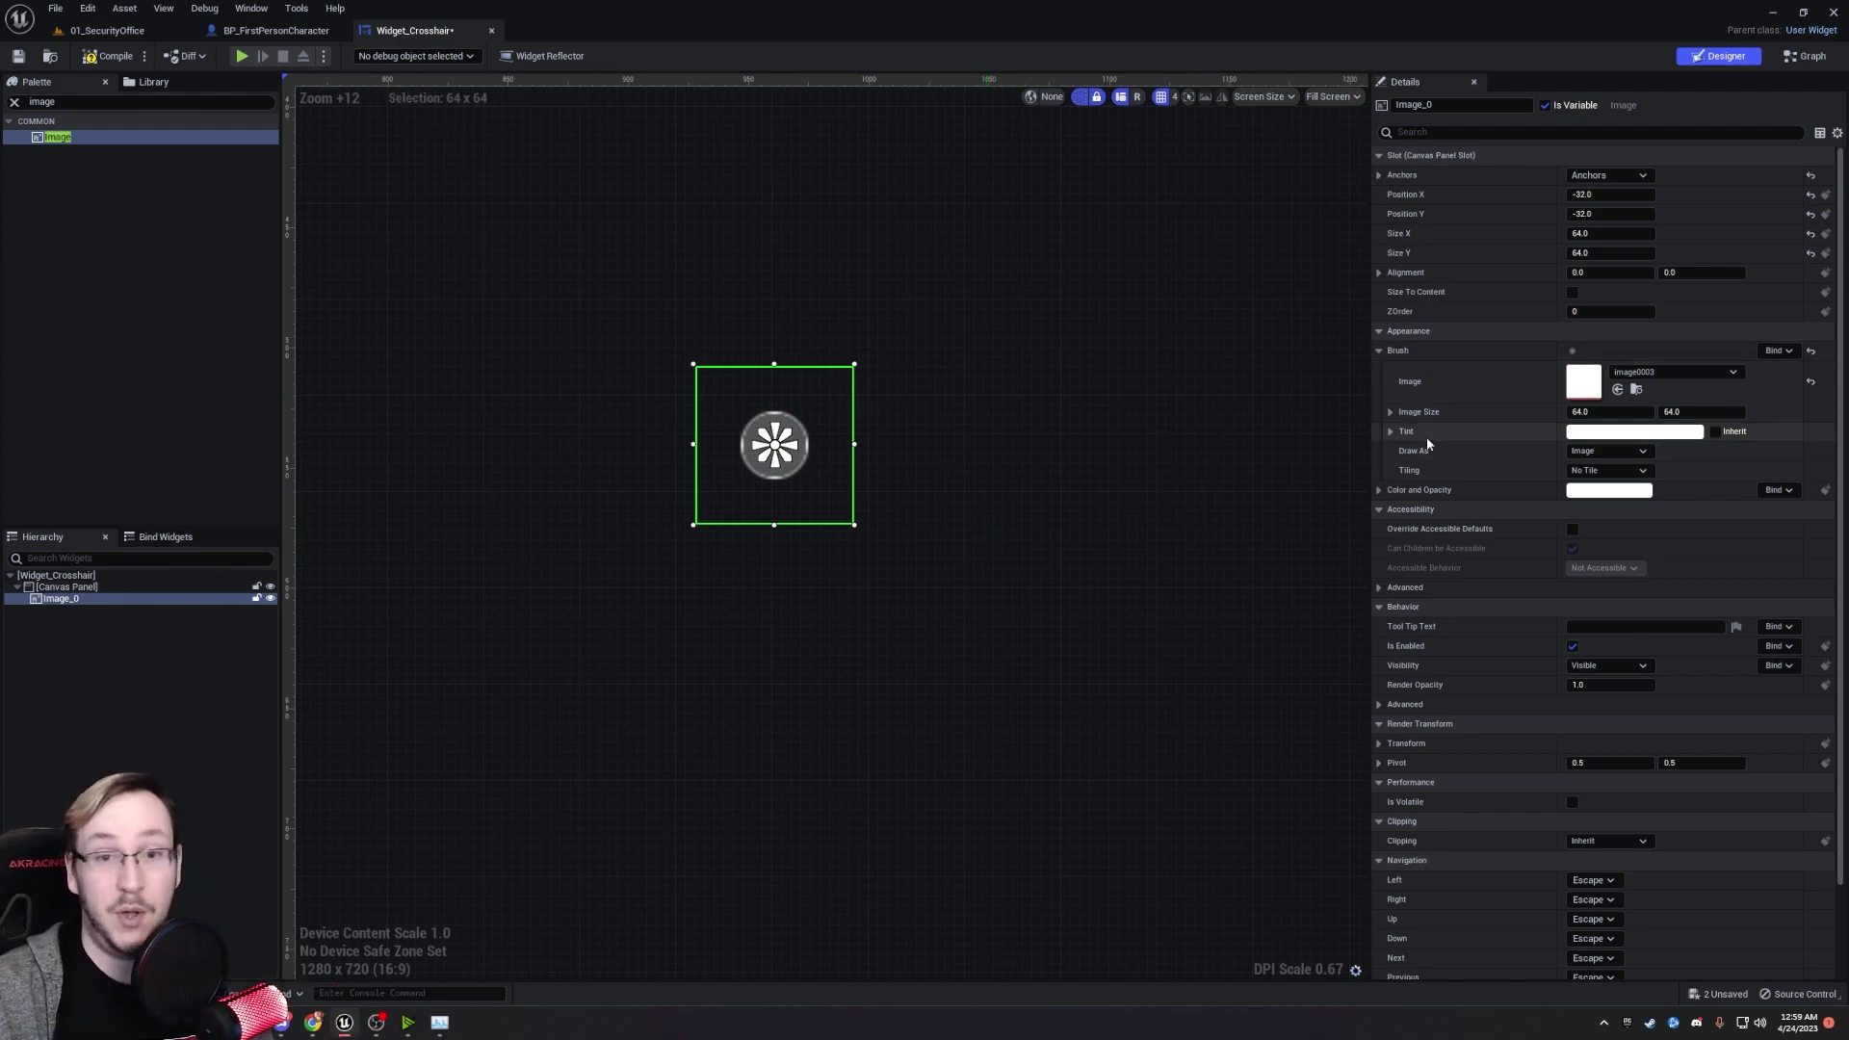
# Tint the crosshair image's brush light red by setting both the green and blue values to 0.5.
pyautogui.click(1599, 432)
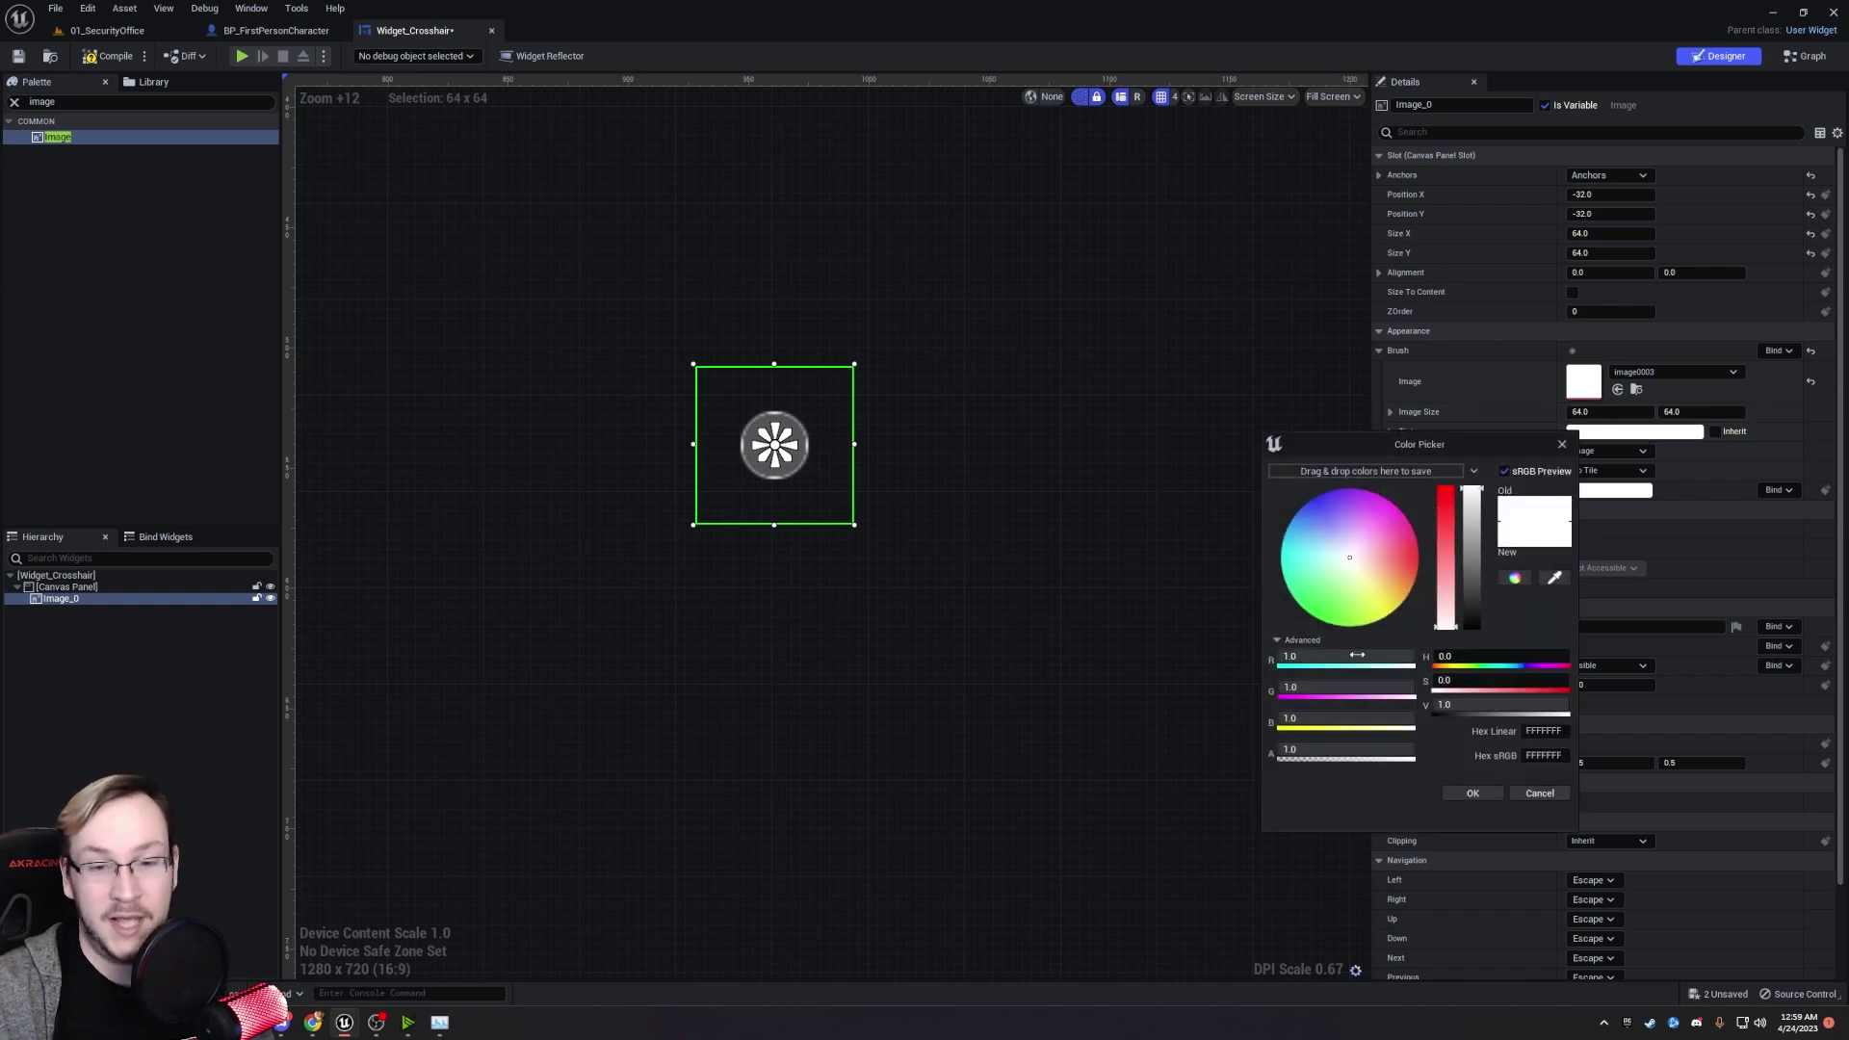
pyautogui.click(1320, 721)
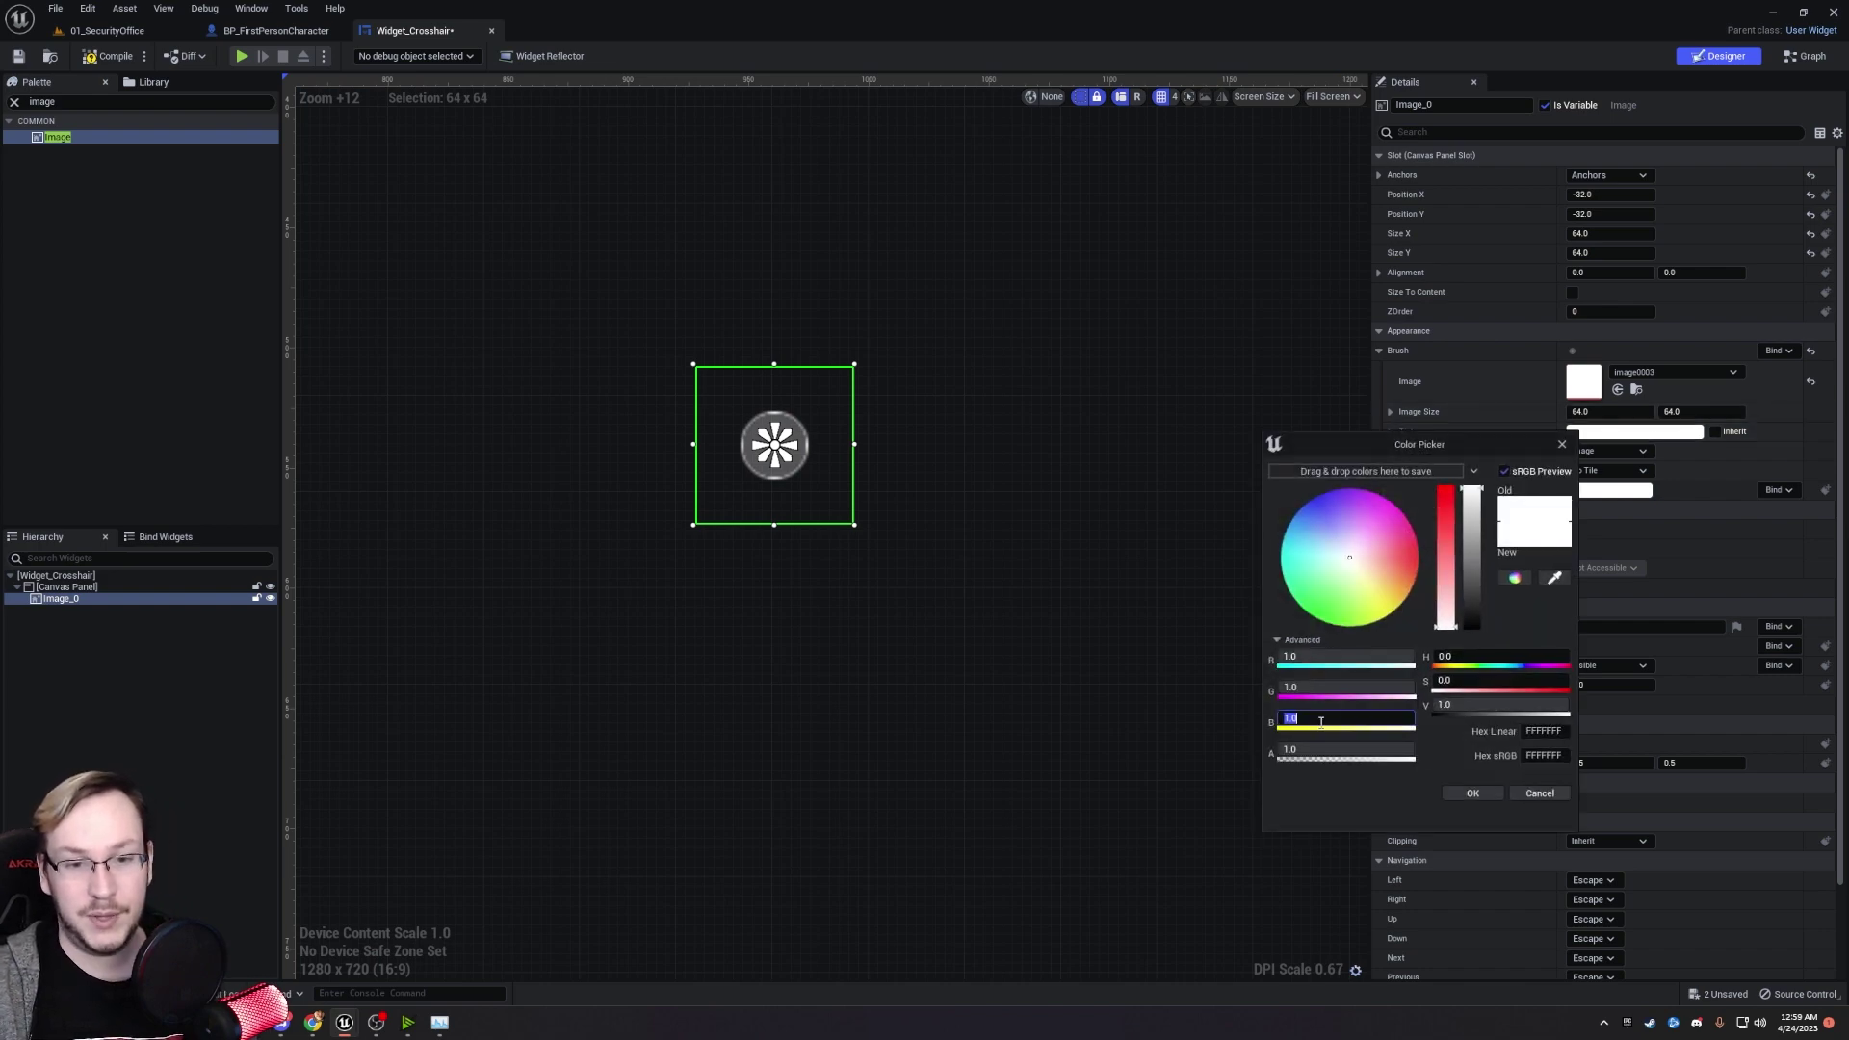
pyautogui.write('0.5')
pyautogui.press('Return')
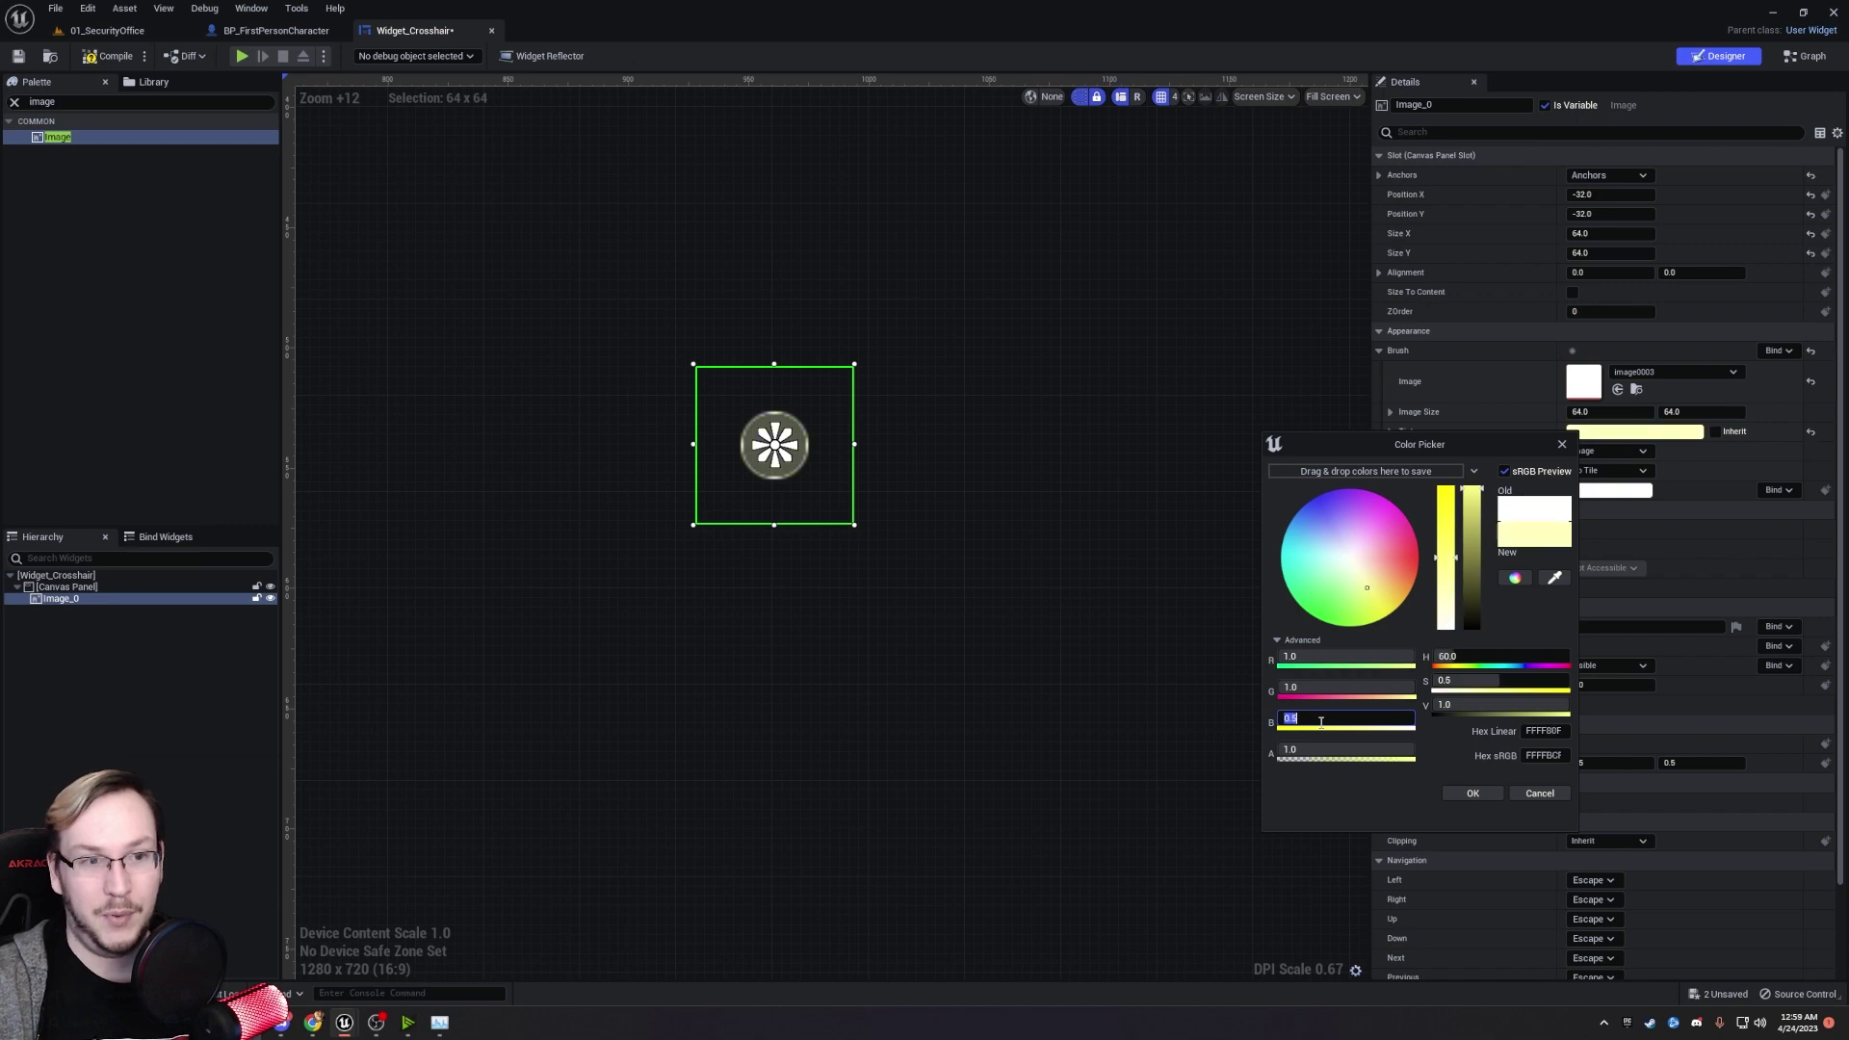
pyautogui.click(1320, 686)
pyautogui.write('0.5')
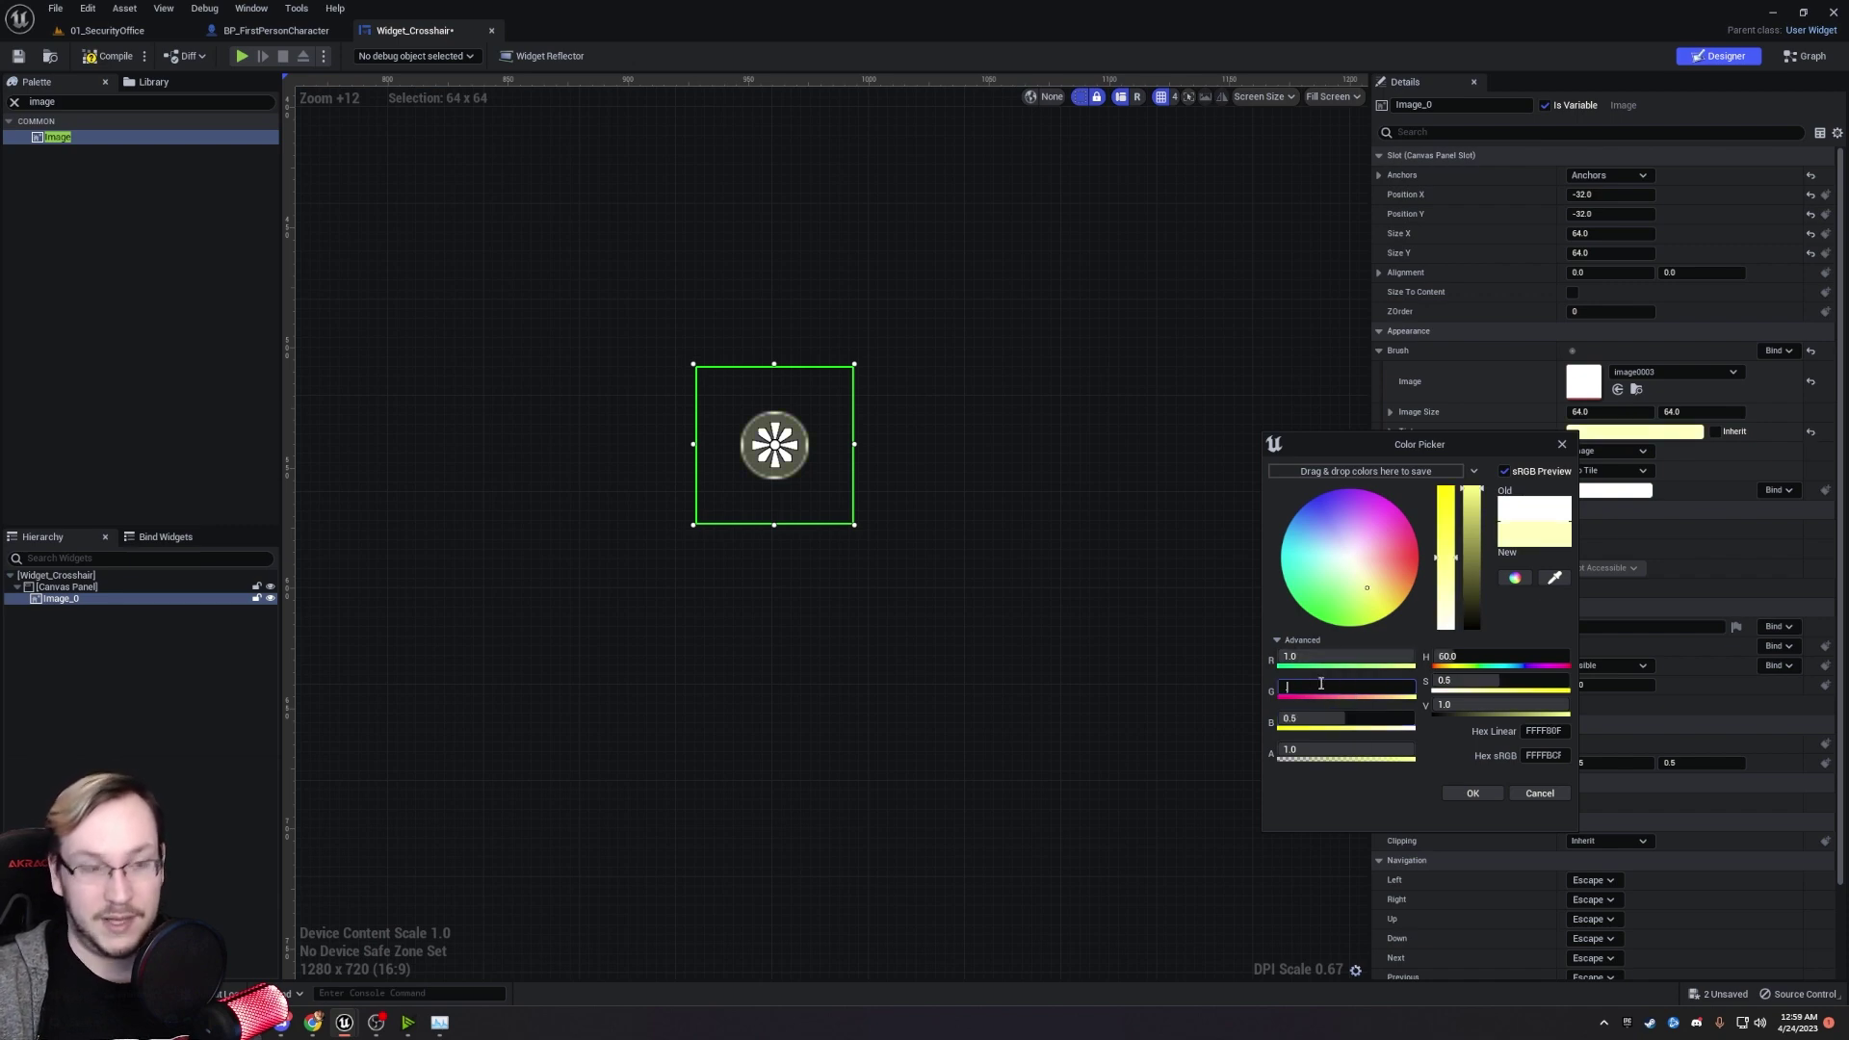
pyautogui.press('Return')
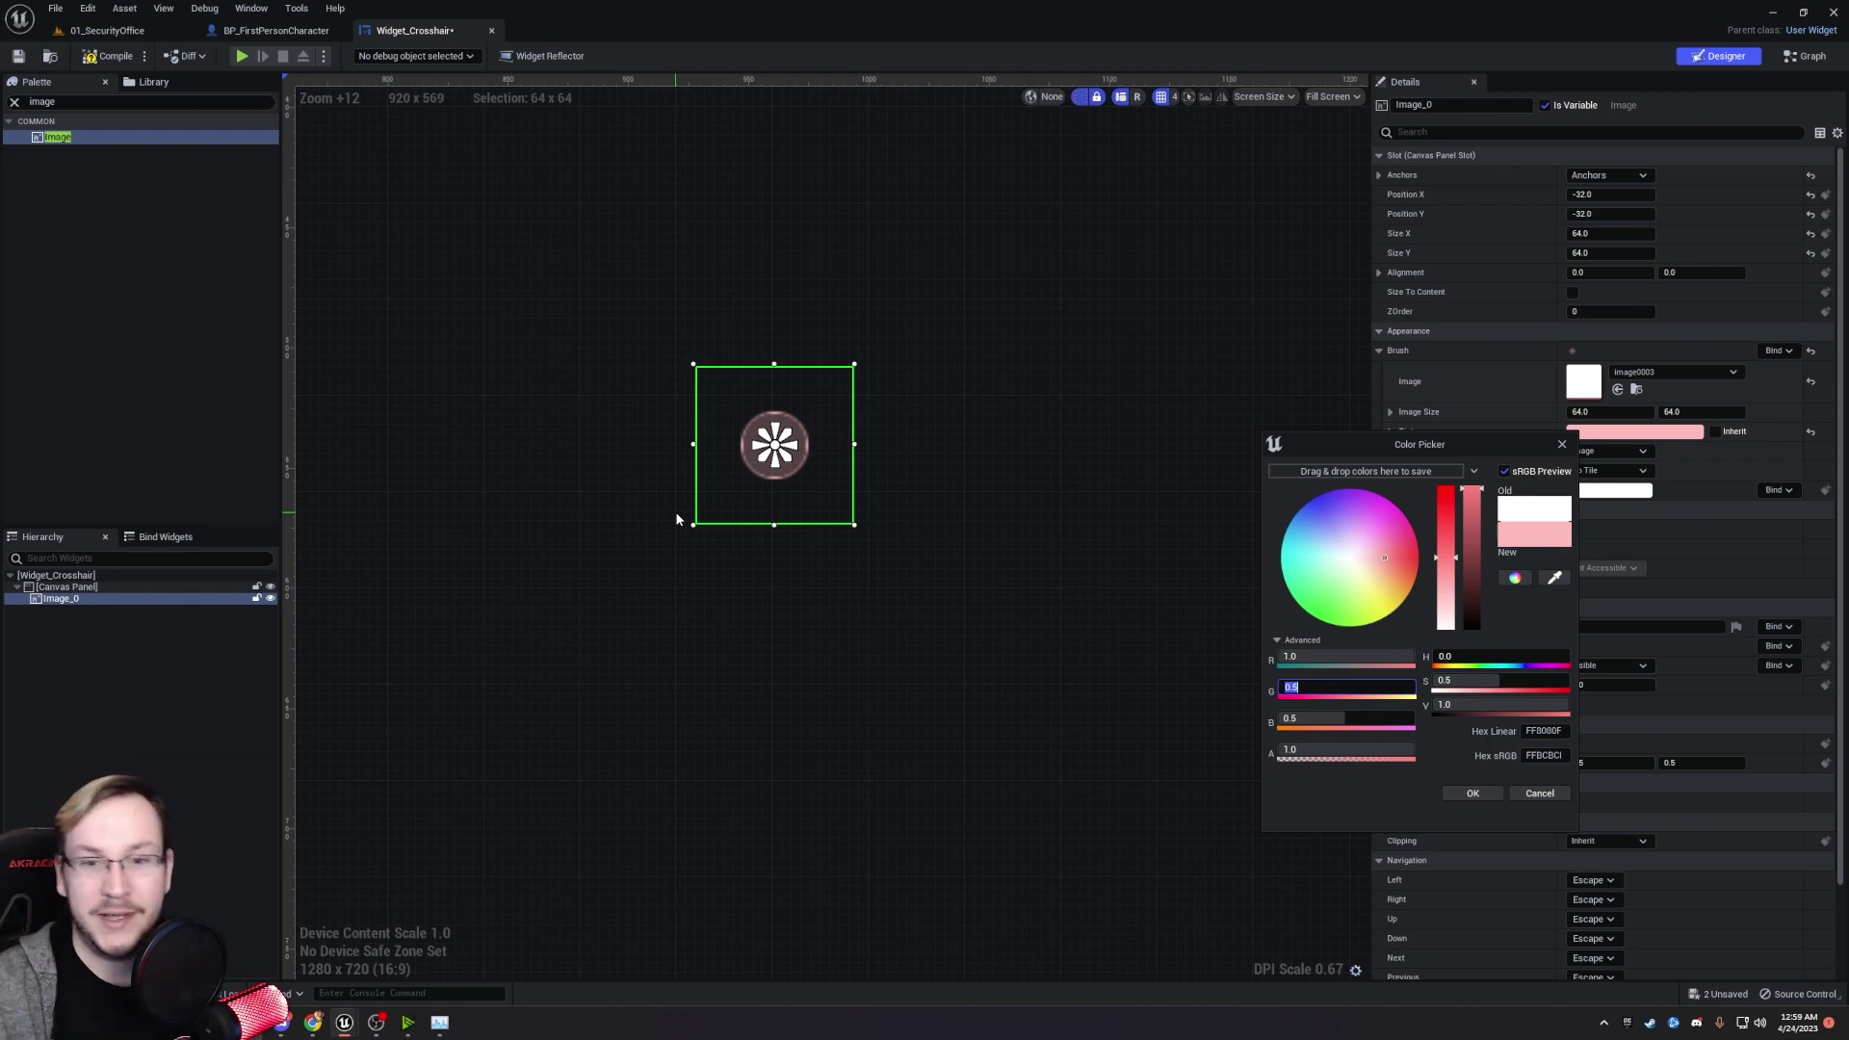
pyautogui.click(1472, 792)
# Deselect the crosshair image, then save Widget_Crosshair and close its editor.
pyautogui.click(867, 538)
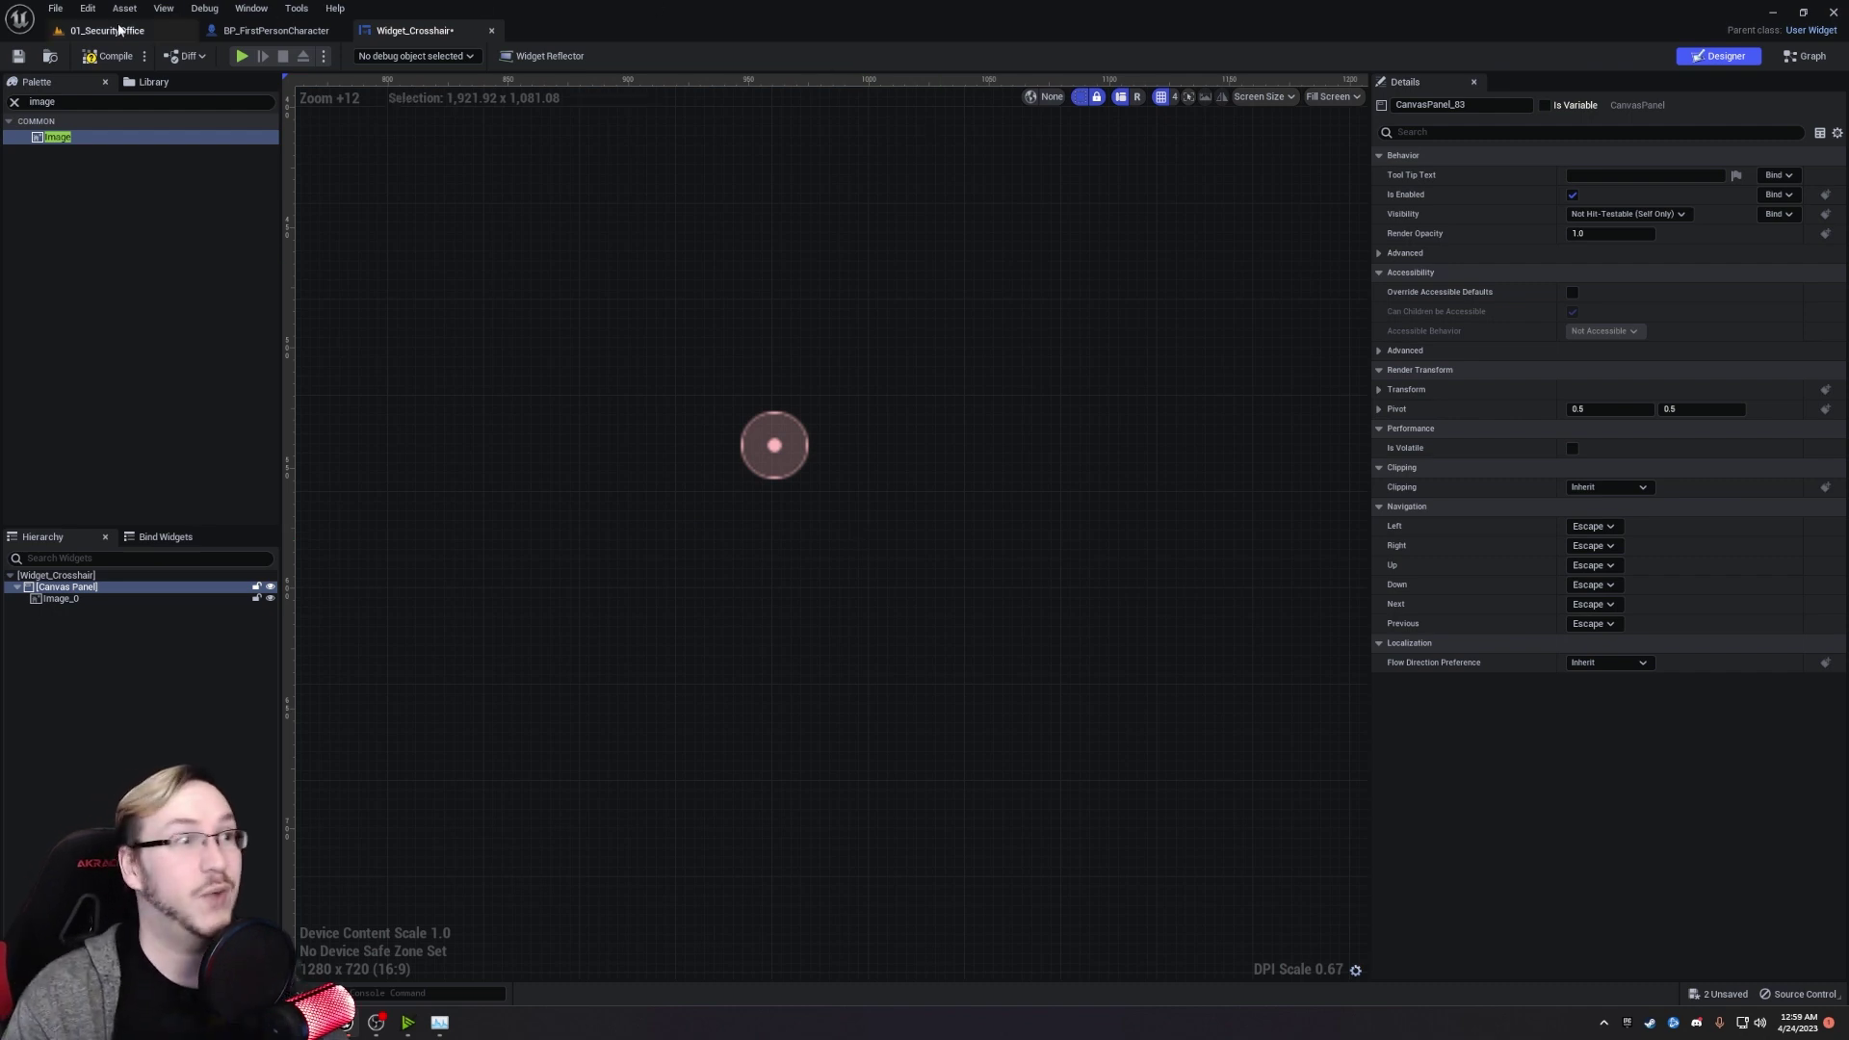
pyautogui.click(26, 58)
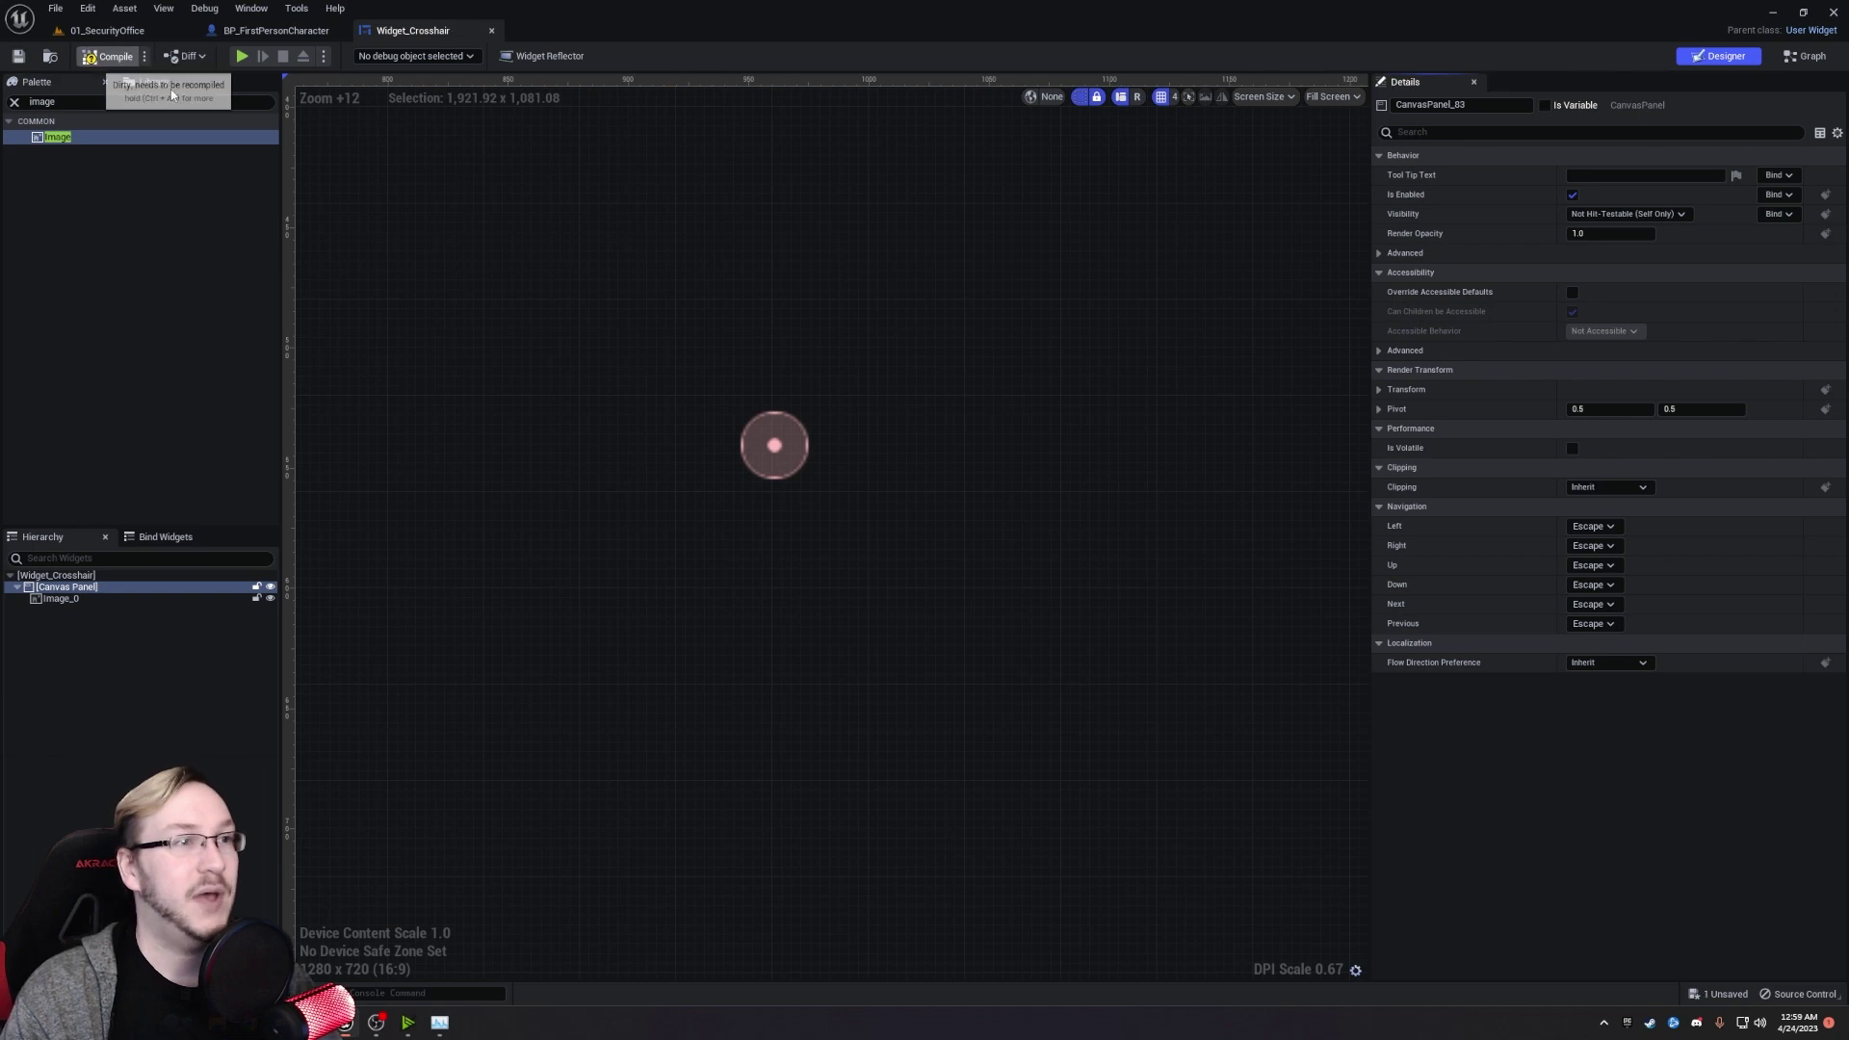
pyautogui.click(491, 29)
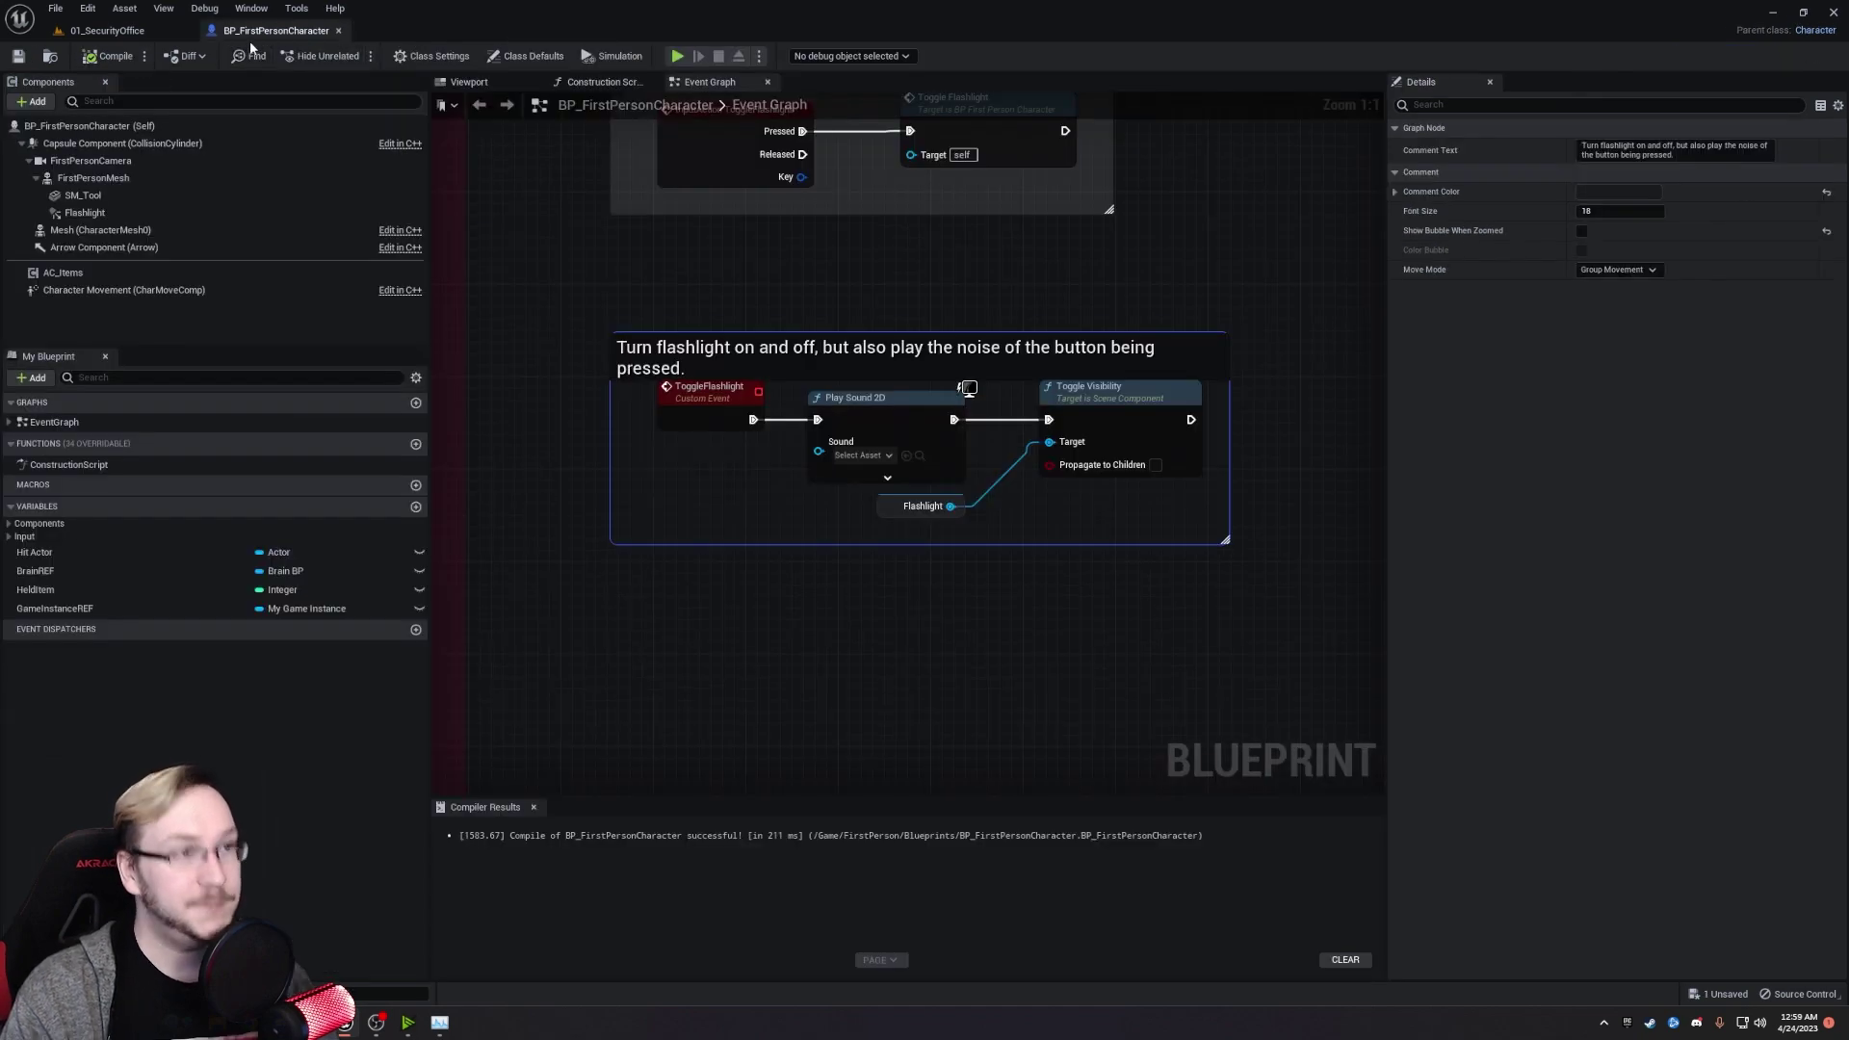
pyautogui.click(108, 31)
pyautogui.moveTo(751, 500); pyautogui.dragTo(789, 453, button='right')
pyautogui.moveTo(211, 144); pyautogui.dragTo(211, 144, button='right')
pyautogui.press('e')
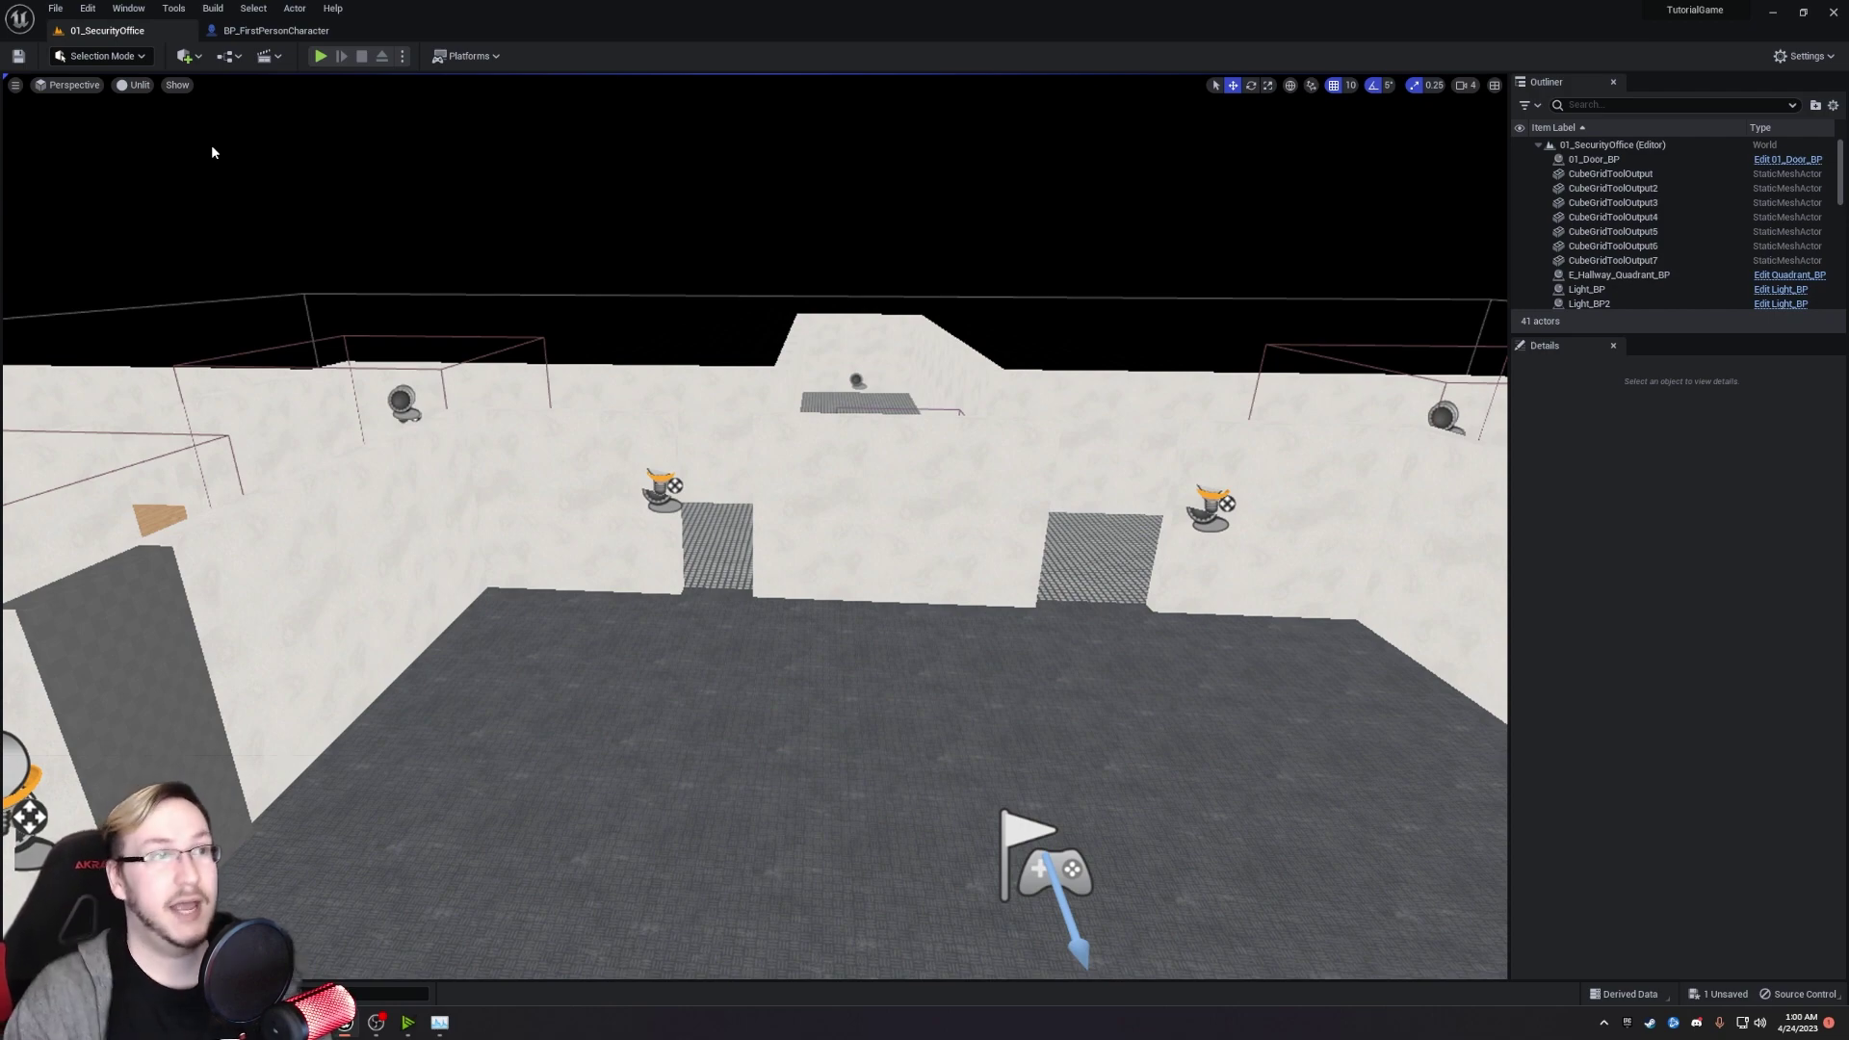
pyautogui.click(276, 30)
pyautogui.moveTo(768, 318); pyautogui.dragTo(770, 654, button='right')
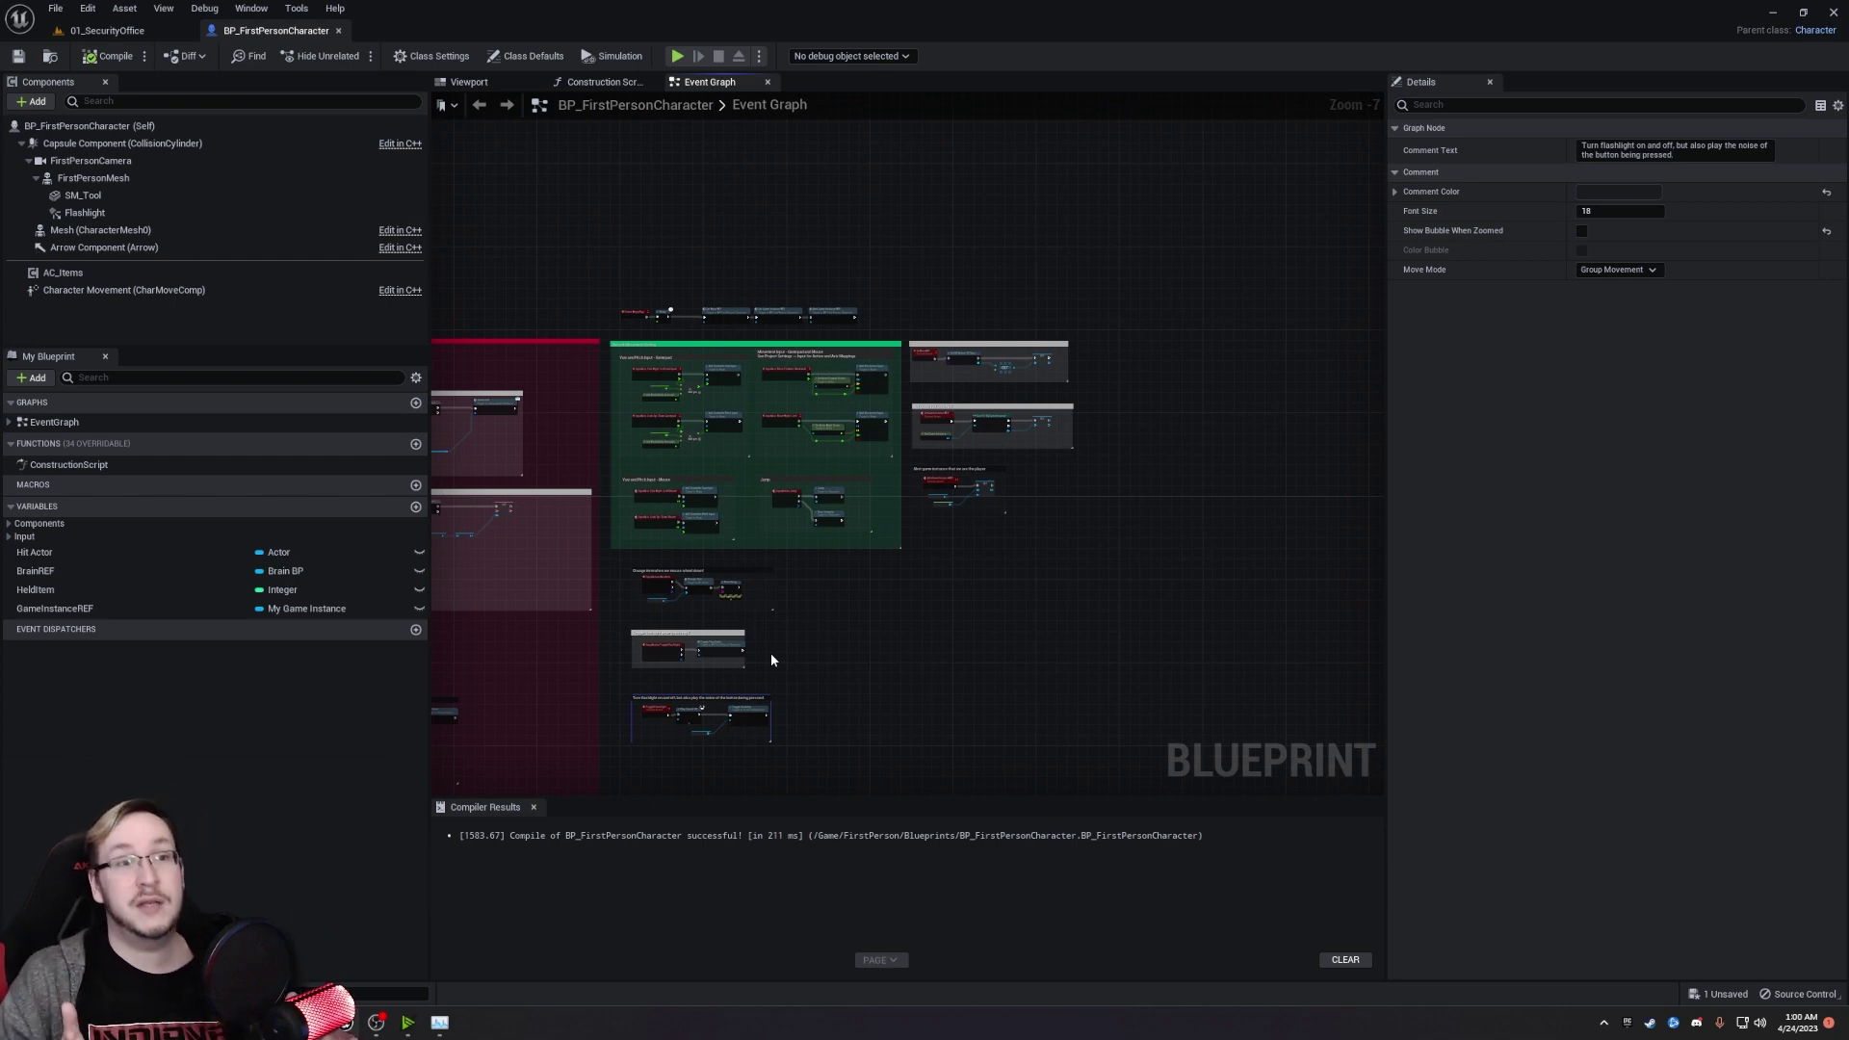
pyautogui.moveTo(771, 660); pyautogui.dragTo(820, 618, button='right')
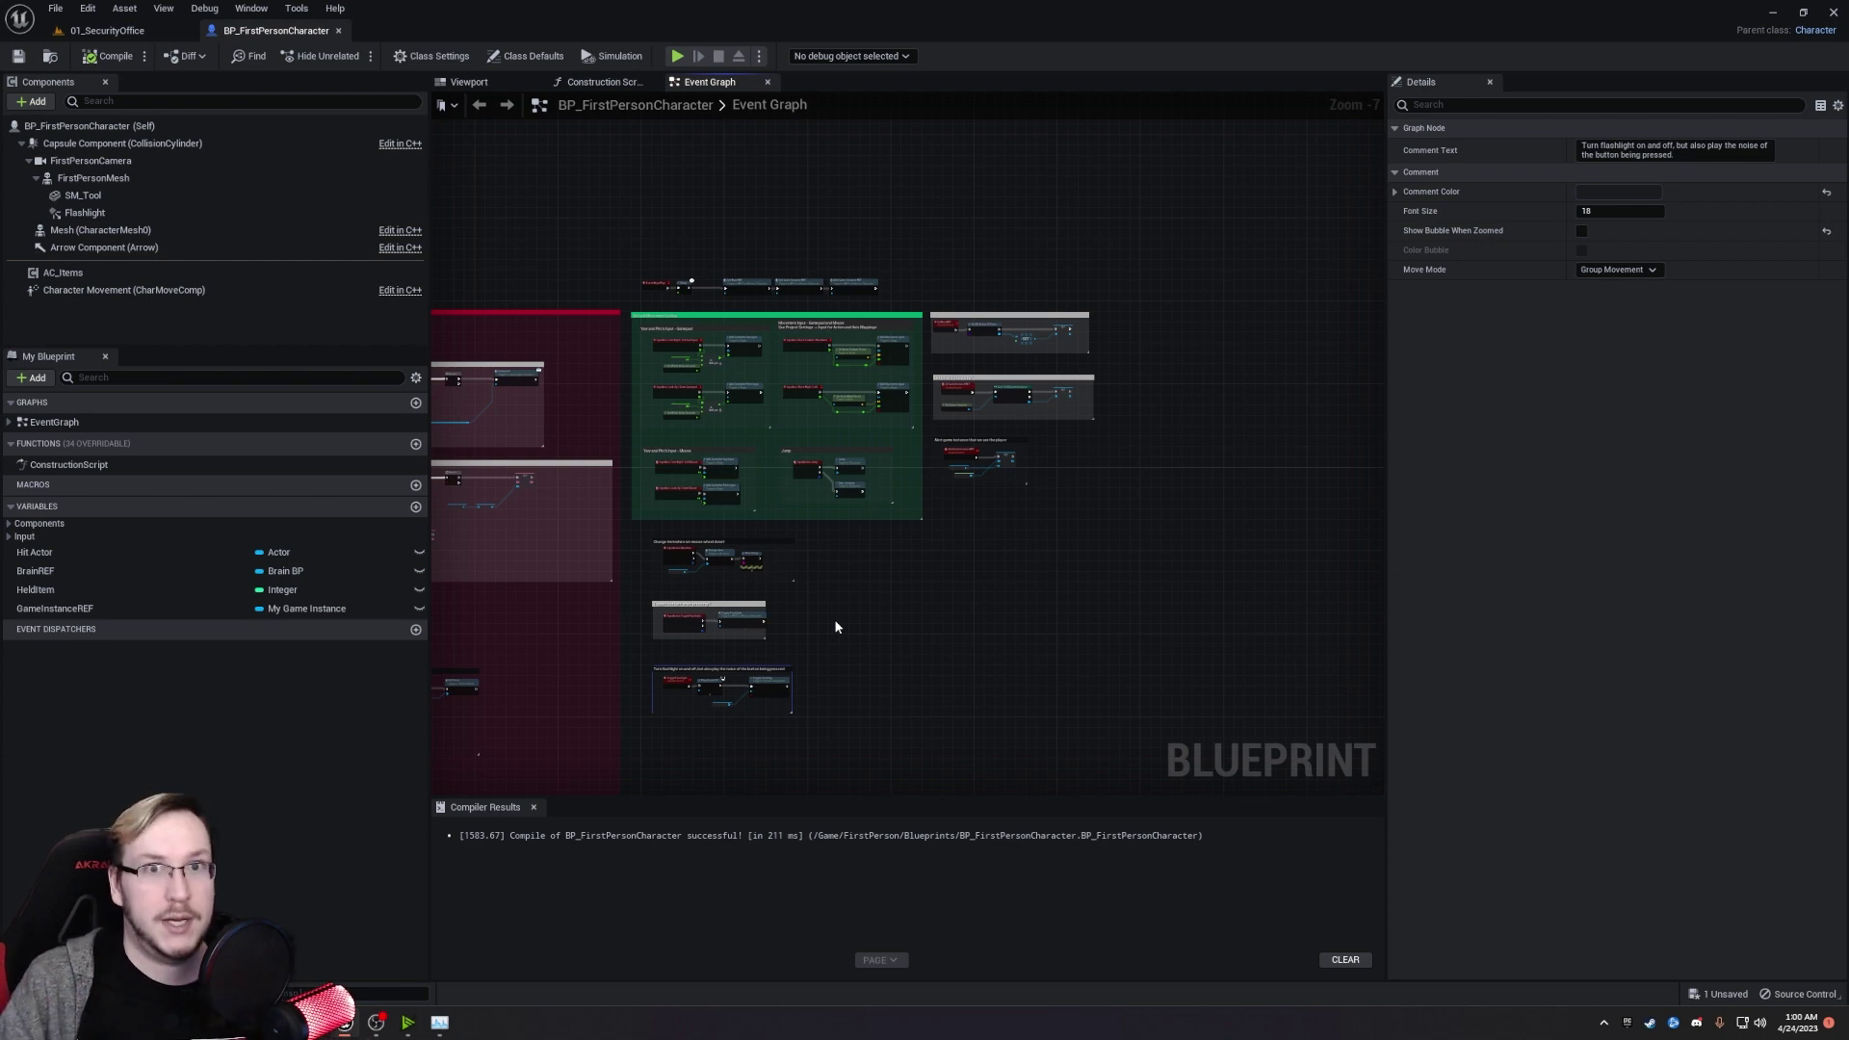
# Add a custom event named CreateWidget_CrossHair in the empty event graph area beside the Line Trace group.
pyautogui.scroll(-1, 836, 627)
pyautogui.moveTo(835, 627)
pyautogui.mouseDown(button='right')
pyautogui.moveTo(895, 537)
pyautogui.moveTo(1339, 540)
pyautogui.mouseUp(button='right')
pyautogui.scroll(5, 885, 408)
pyautogui.moveTo(885, 409); pyautogui.dragTo(900, 578, button='right')
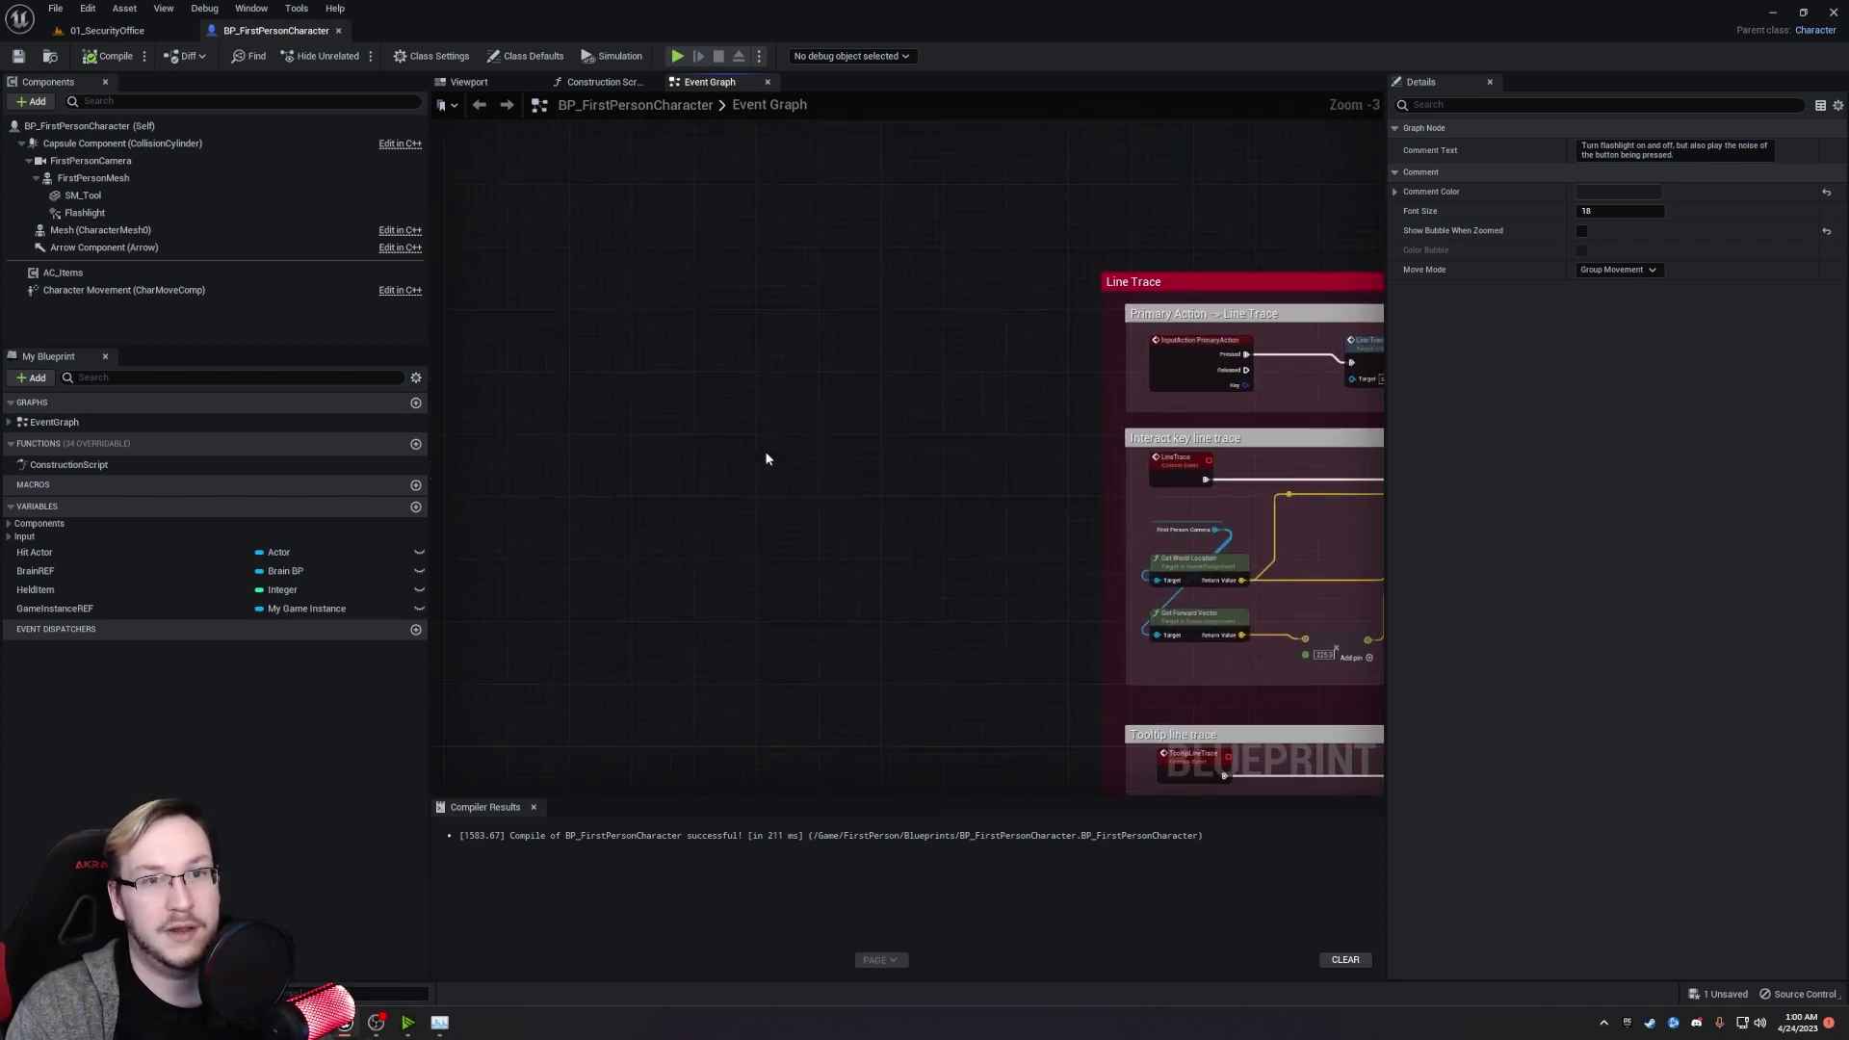
pyautogui.moveTo(699, 408); pyautogui.dragTo(826, 411, button='right')
pyautogui.rightClick(721, 344)
pyautogui.write('c')
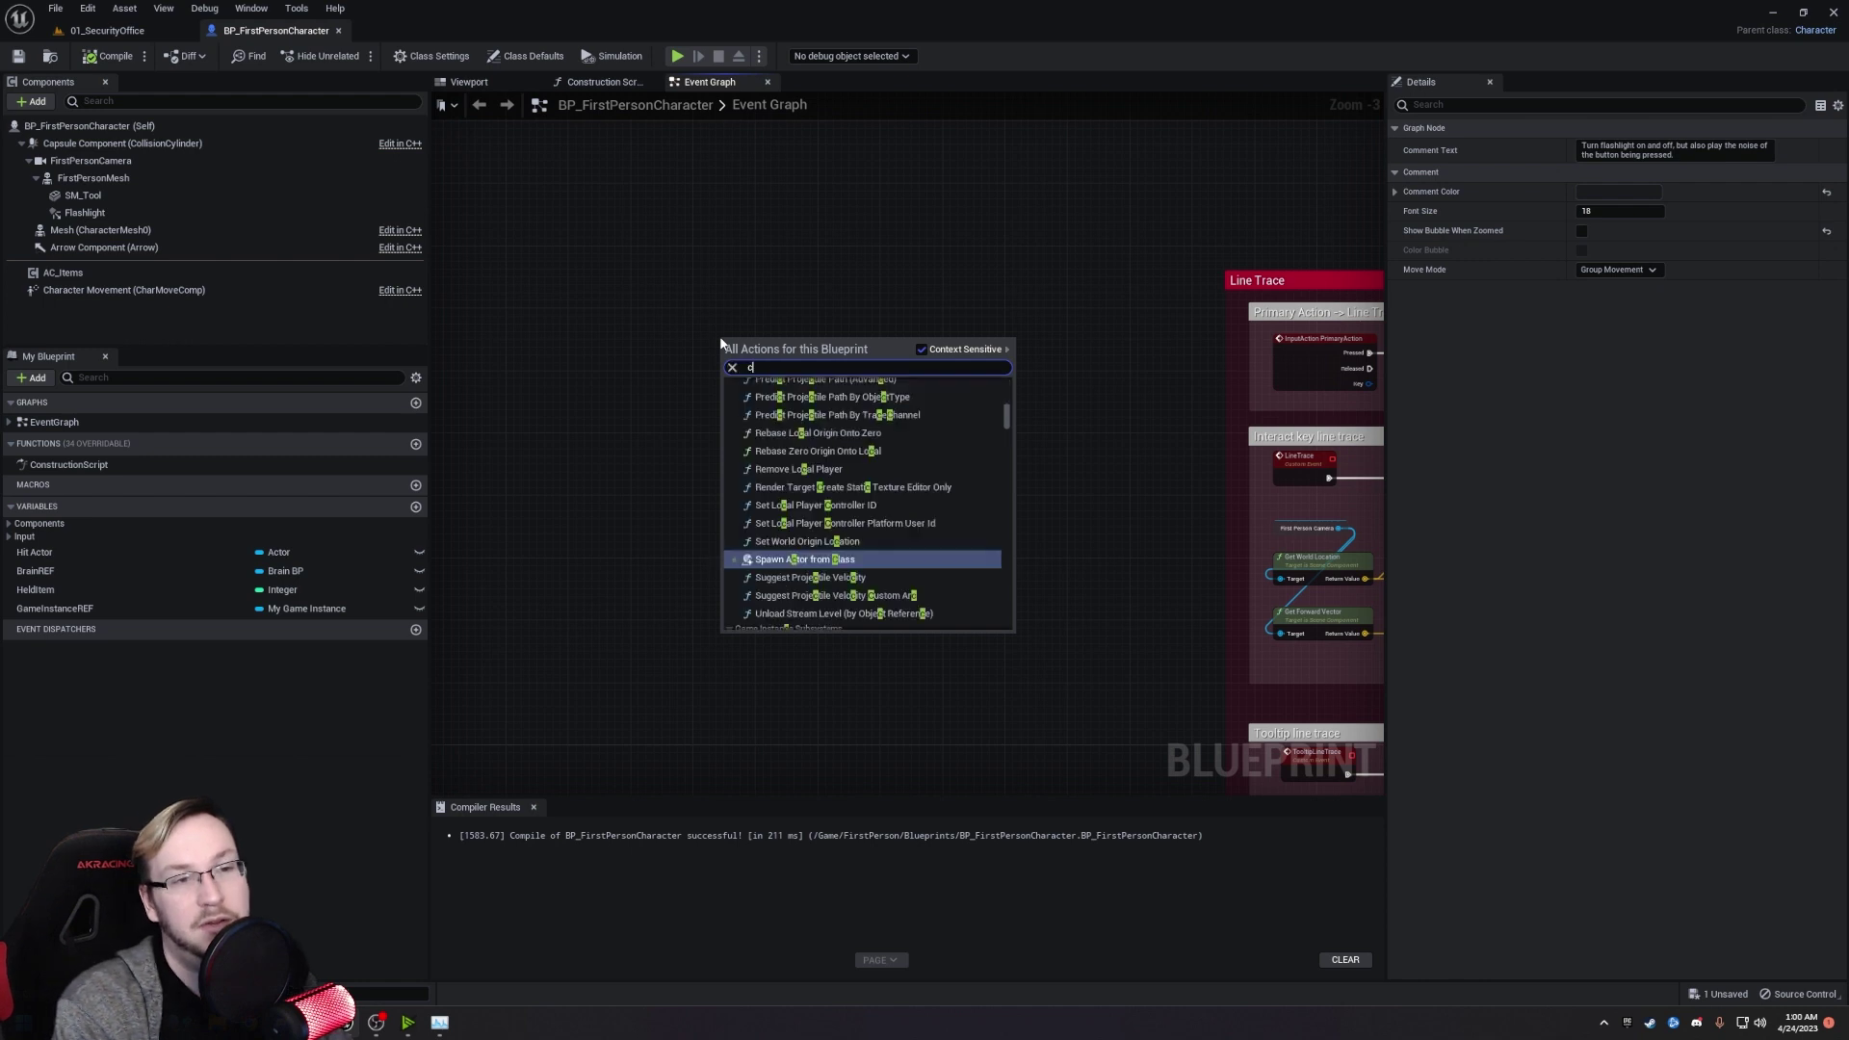
pyautogui.write('ustom')
pyautogui.press('Return')
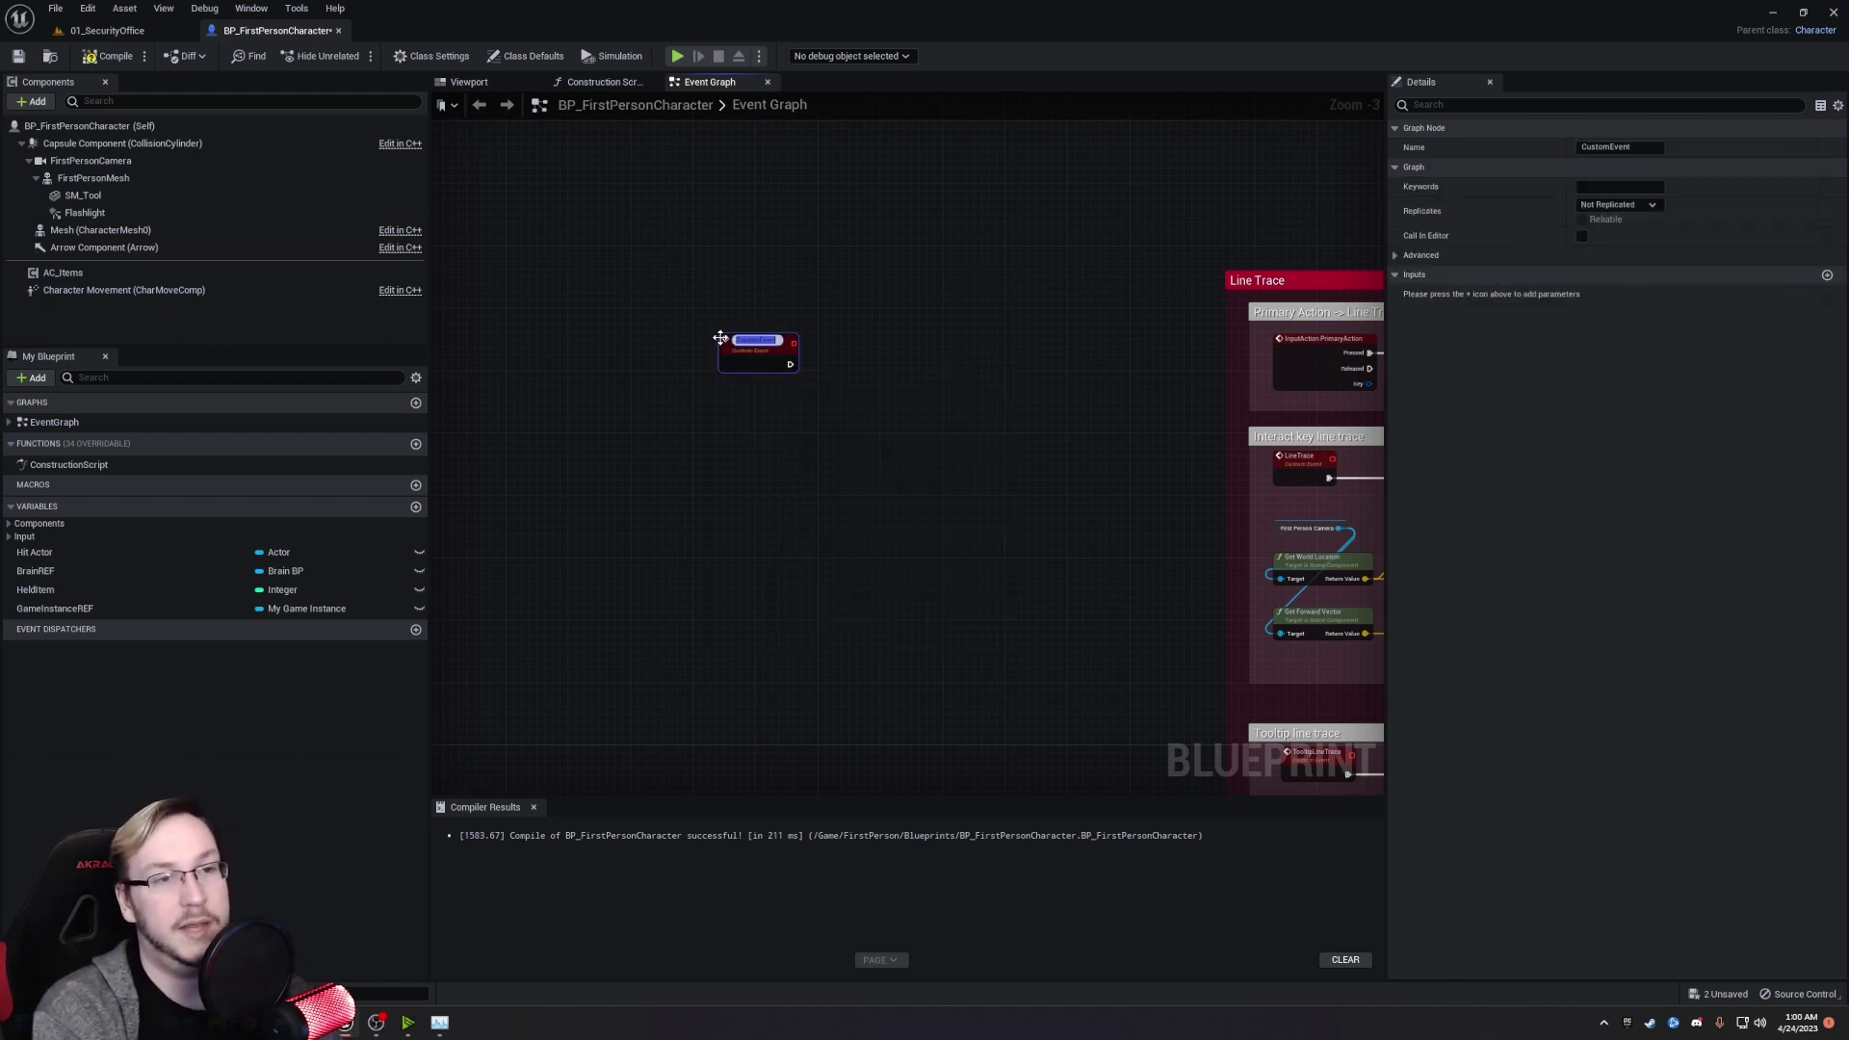
pyautogui.write('CreateW')
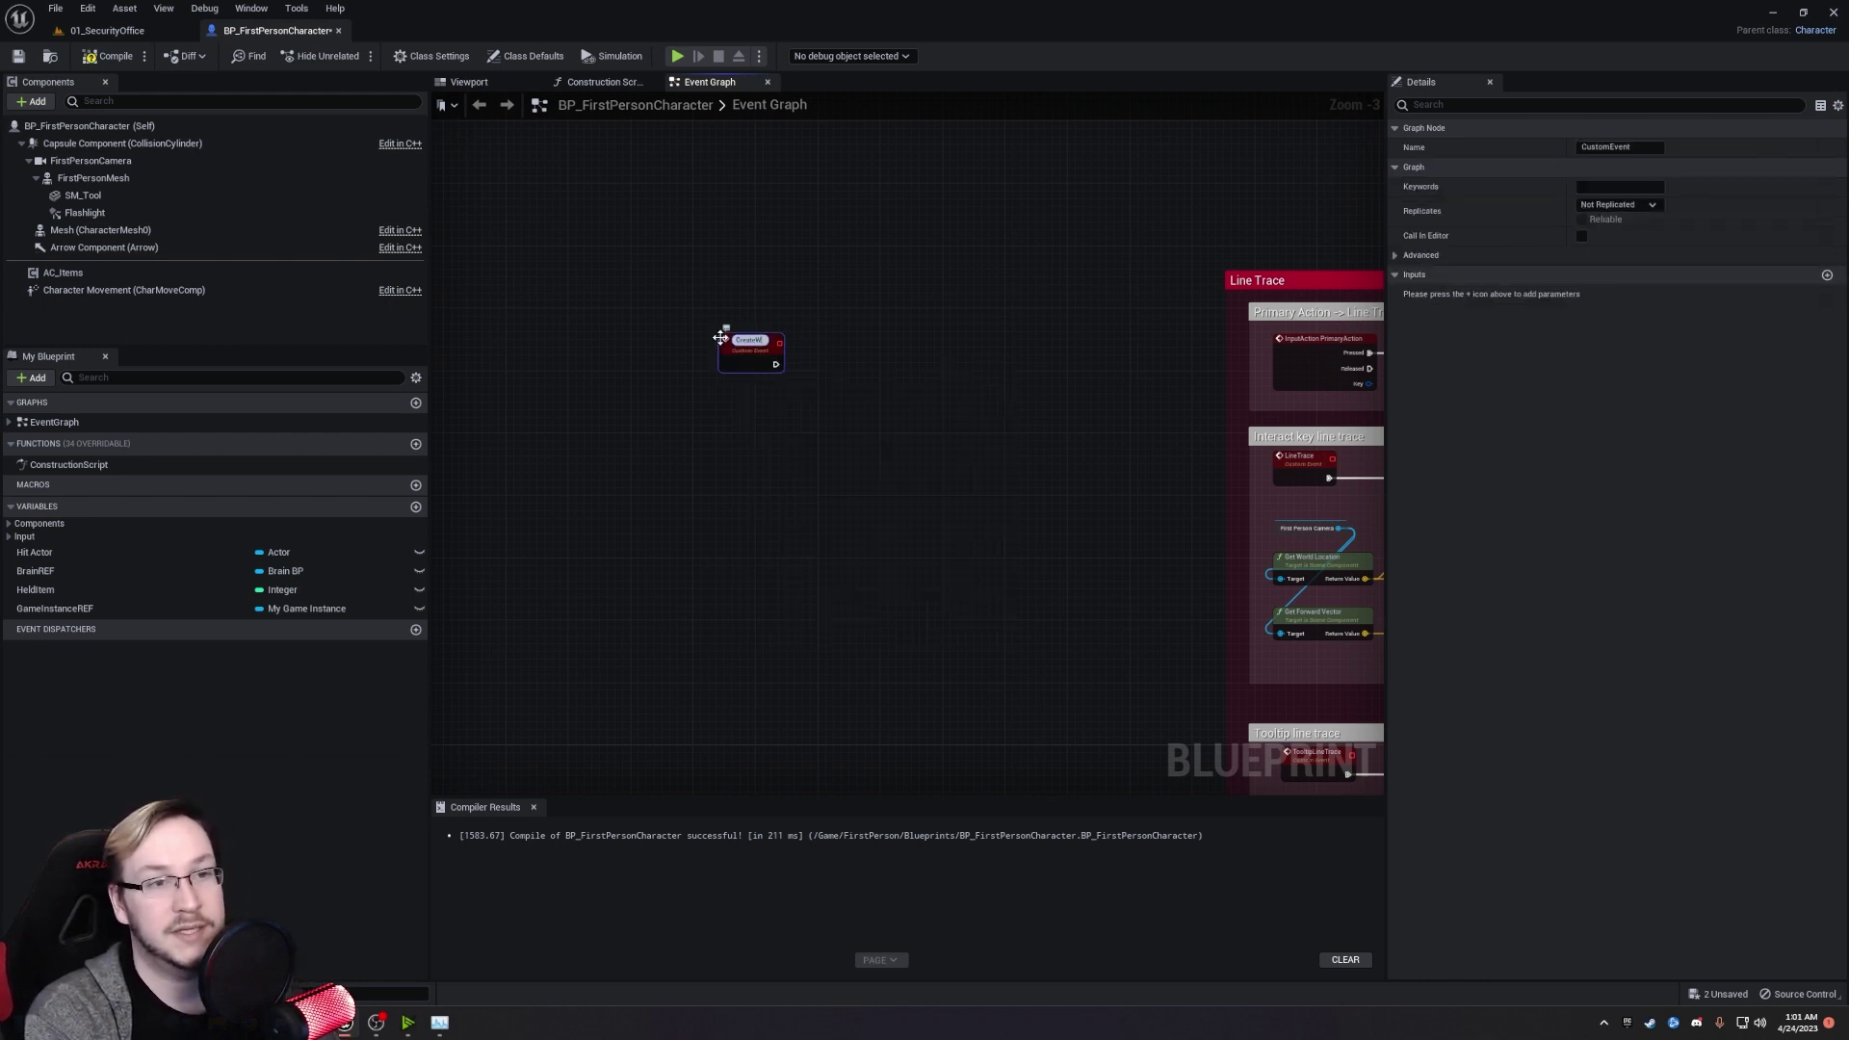
pyautogui.write('idget')
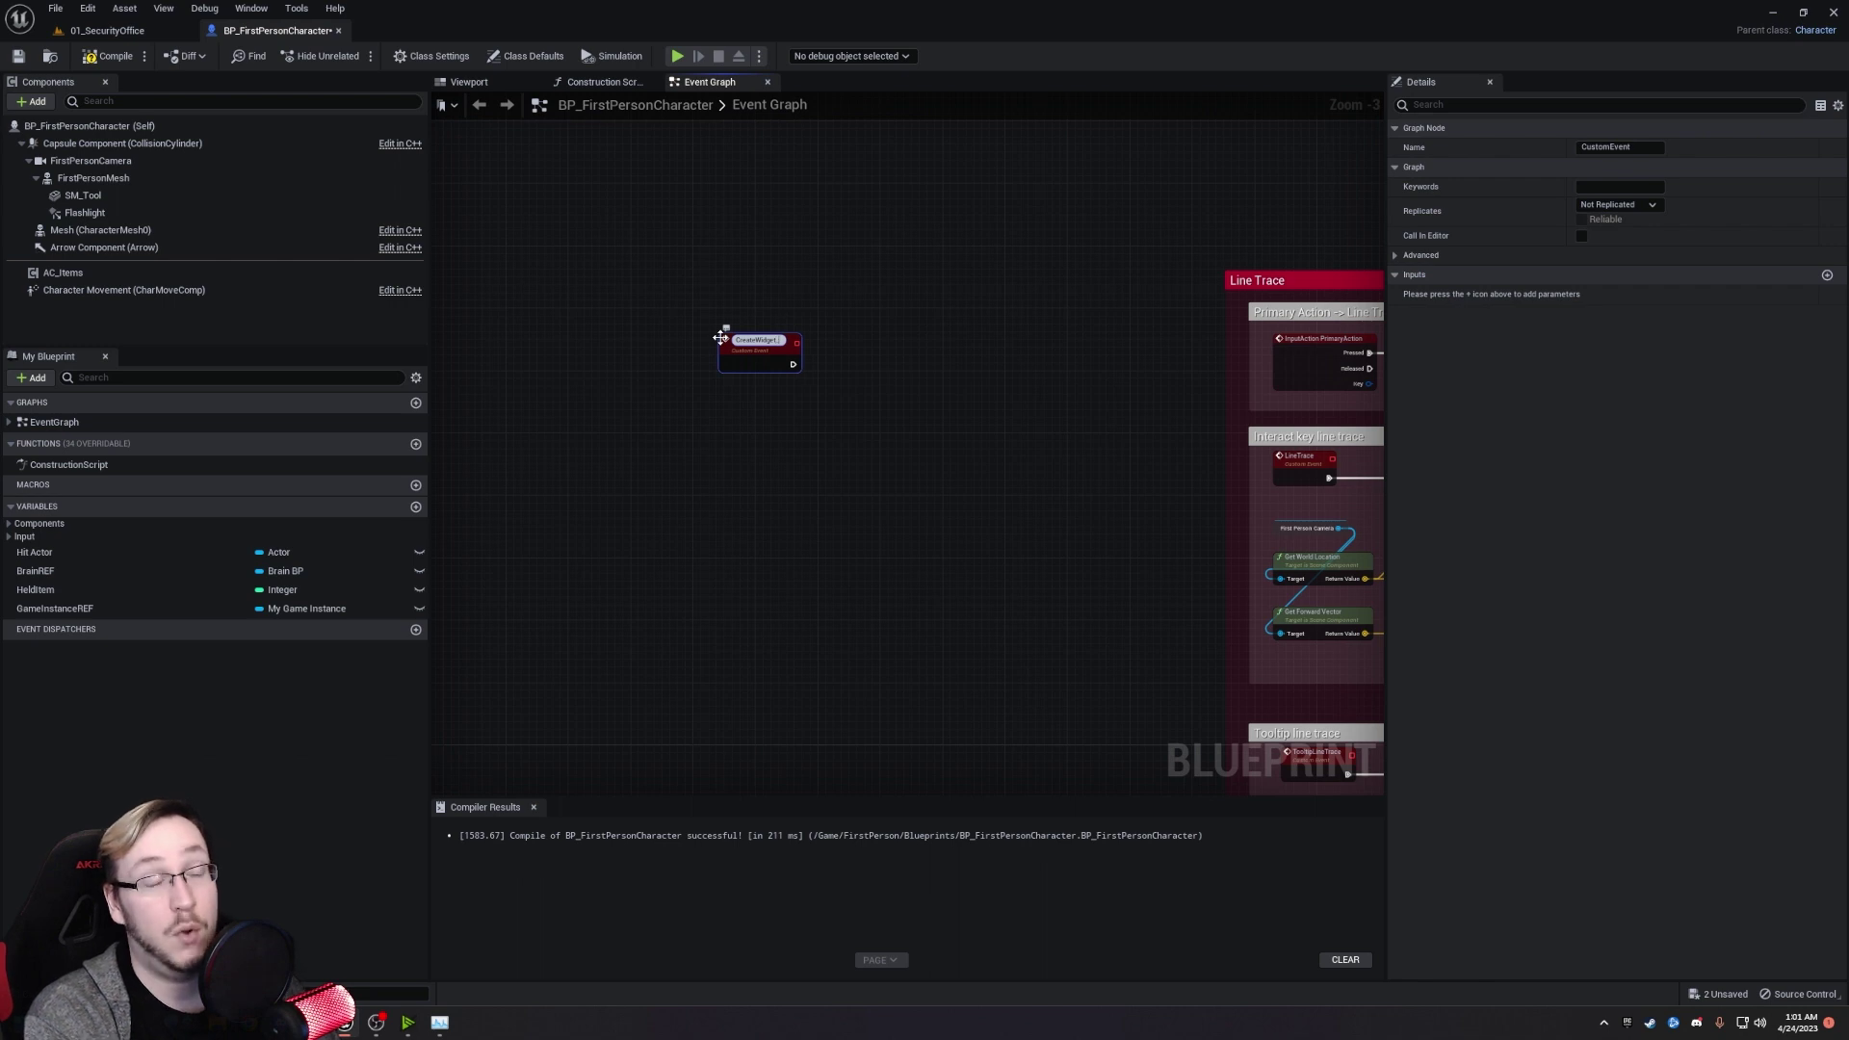
pyautogui.write('_CrossHair')
pyautogui.press('Return')
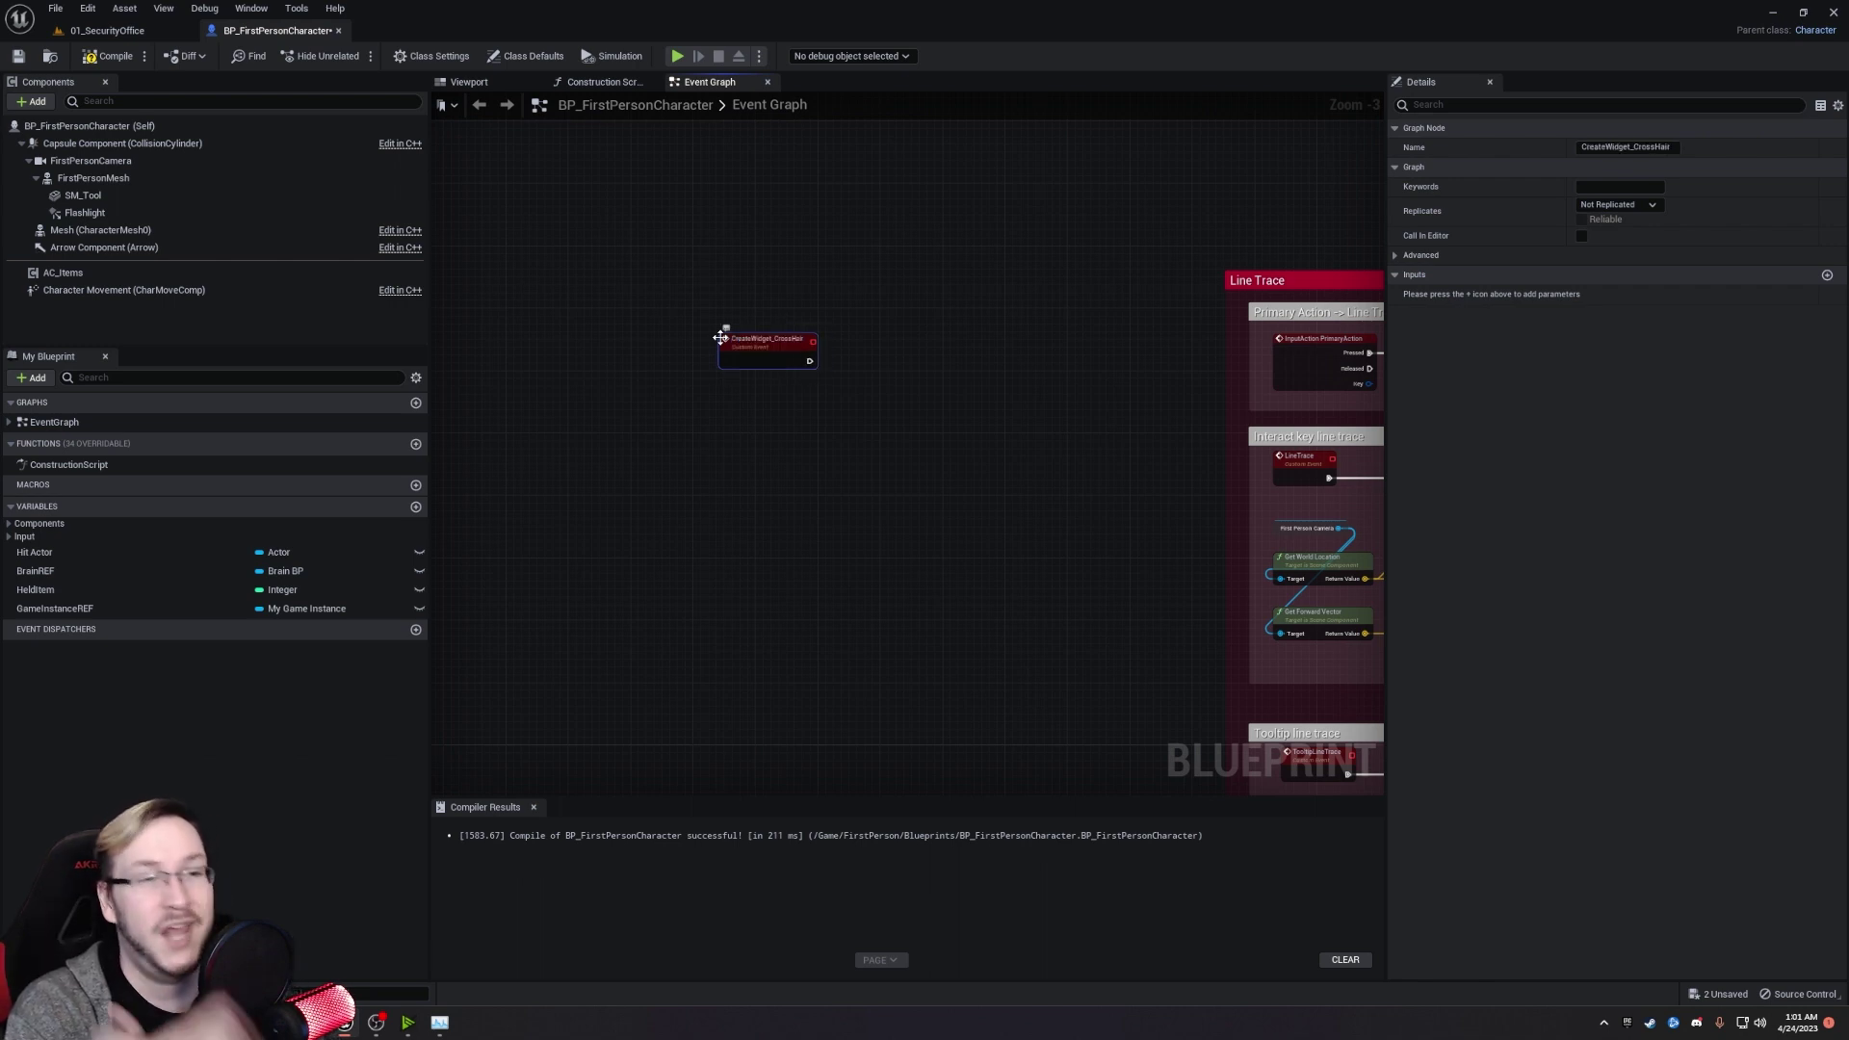
# Add a Create Widget node wired to the CreateWidget_CrossHair event's execution output and line it up straight with the event.
pyautogui.scroll(3, 720, 337)
pyautogui.moveTo(923, 340); pyautogui.dragTo(801, 336, button='right')
pyautogui.scroll(-1, 801, 336)
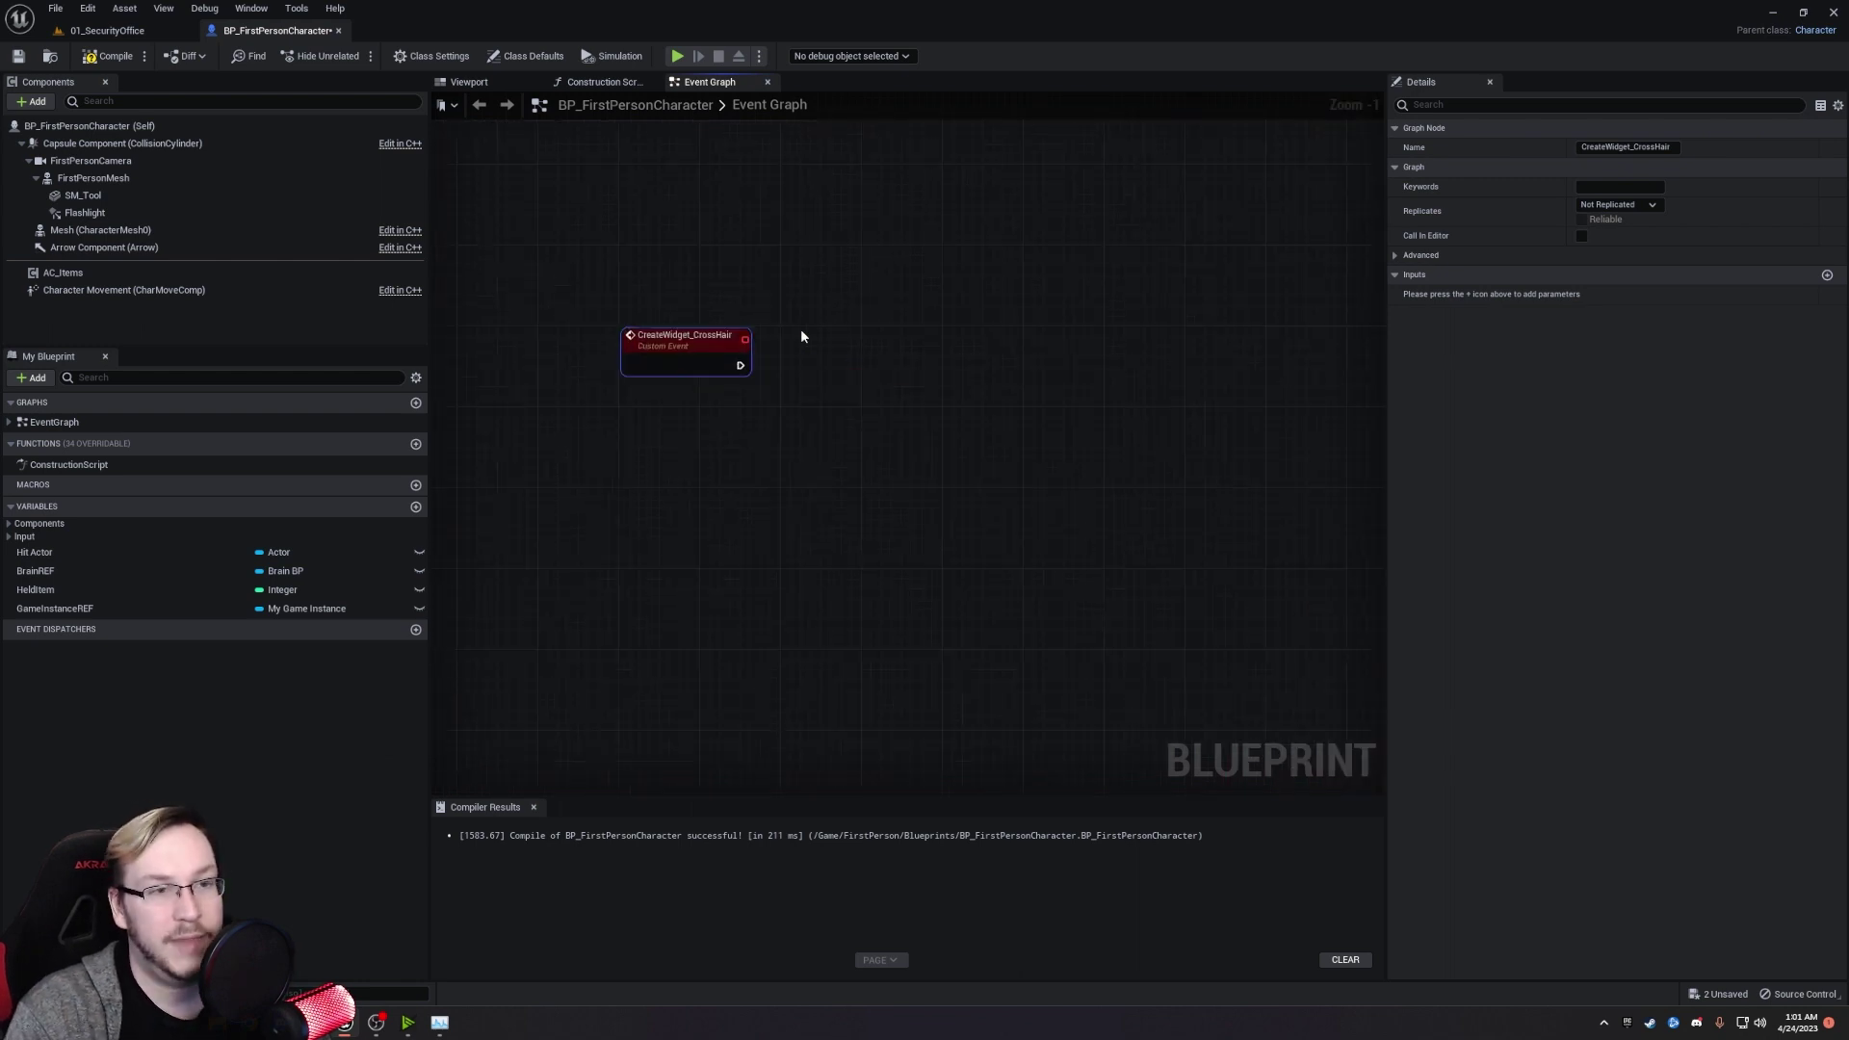
pyautogui.moveTo(739, 365); pyautogui.dragTo(891, 364)
pyautogui.write('create')
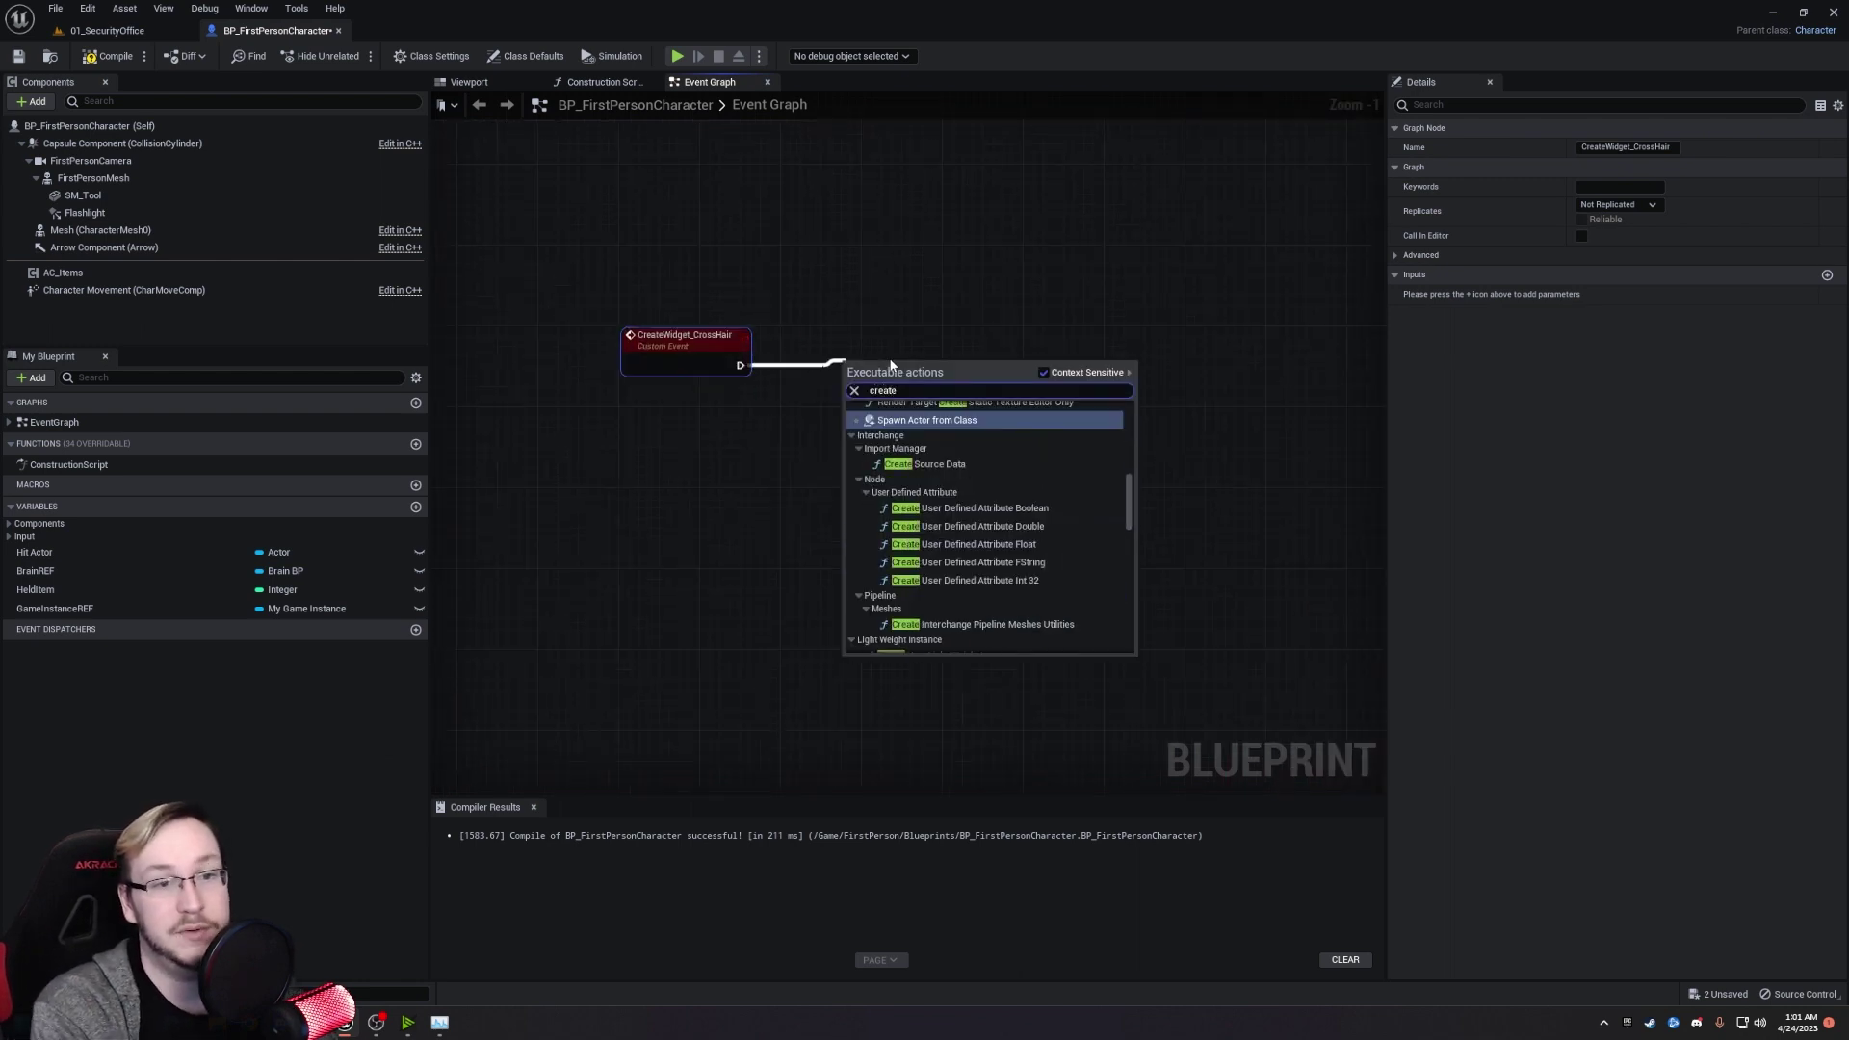
pyautogui.write(' widget')
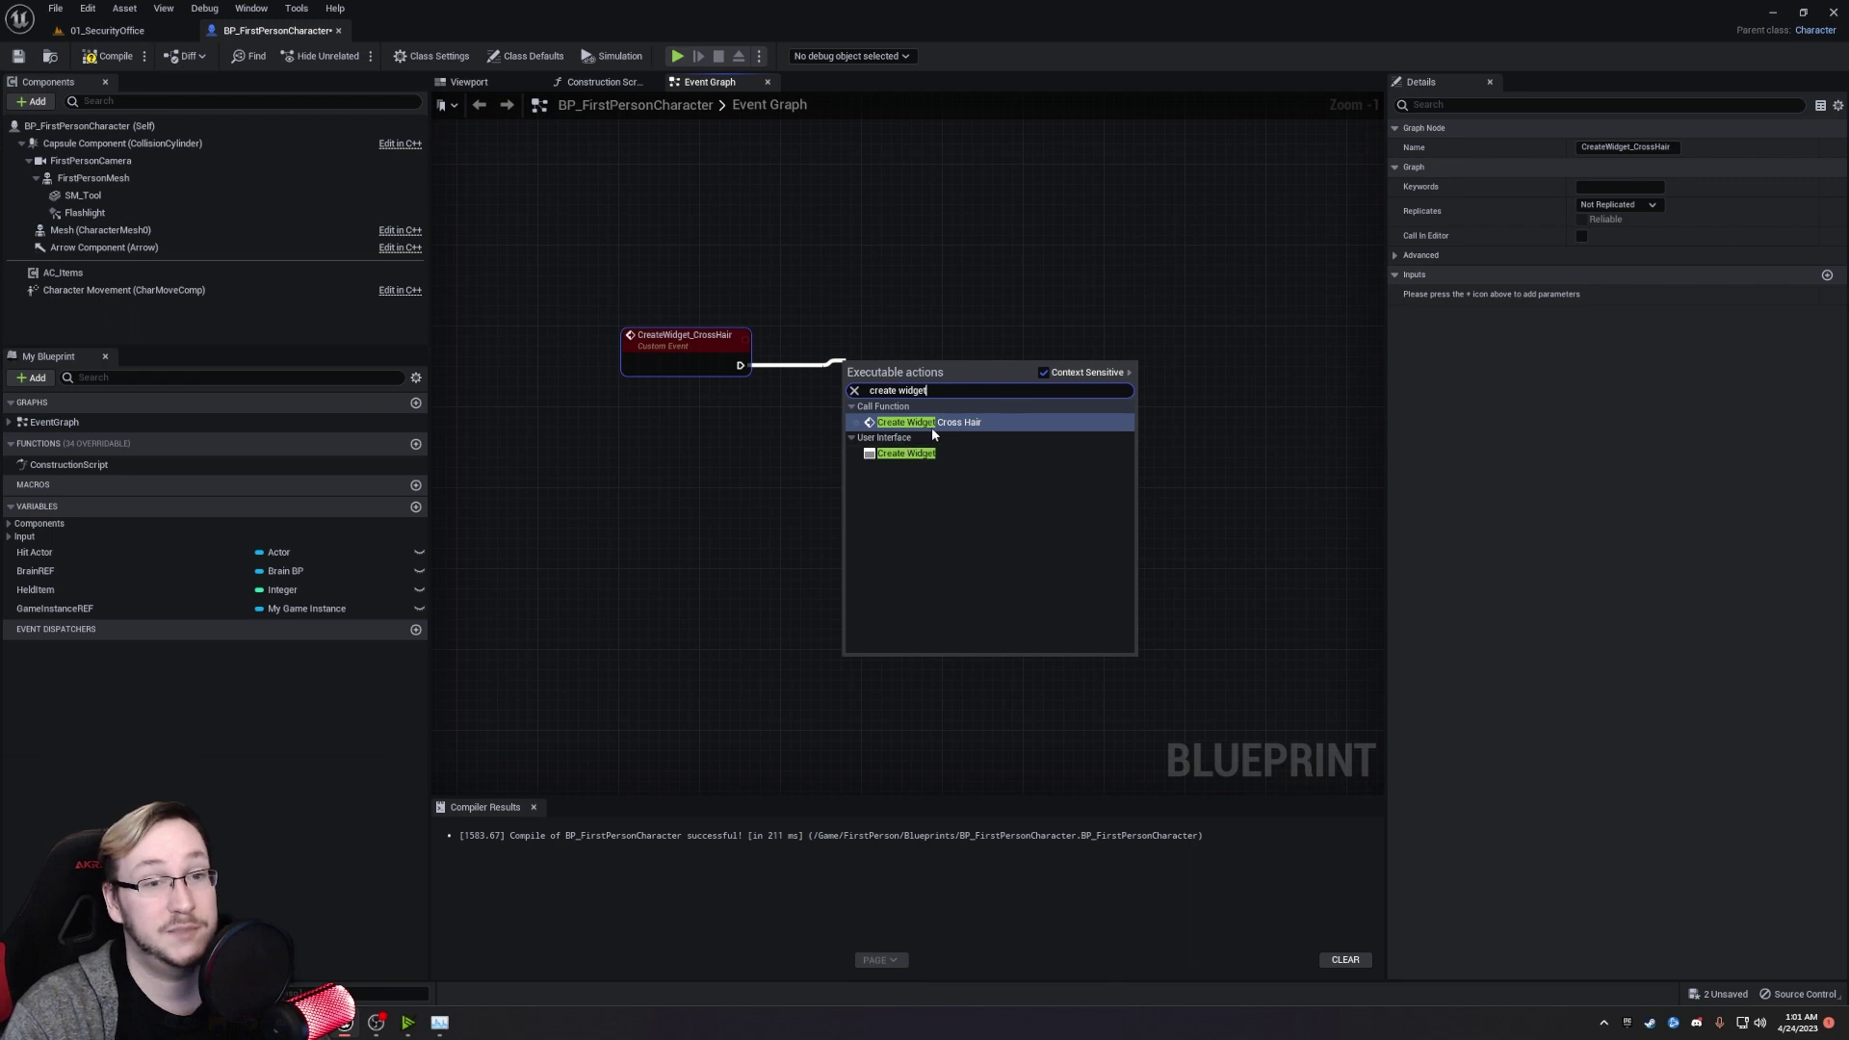
pyautogui.click(942, 454)
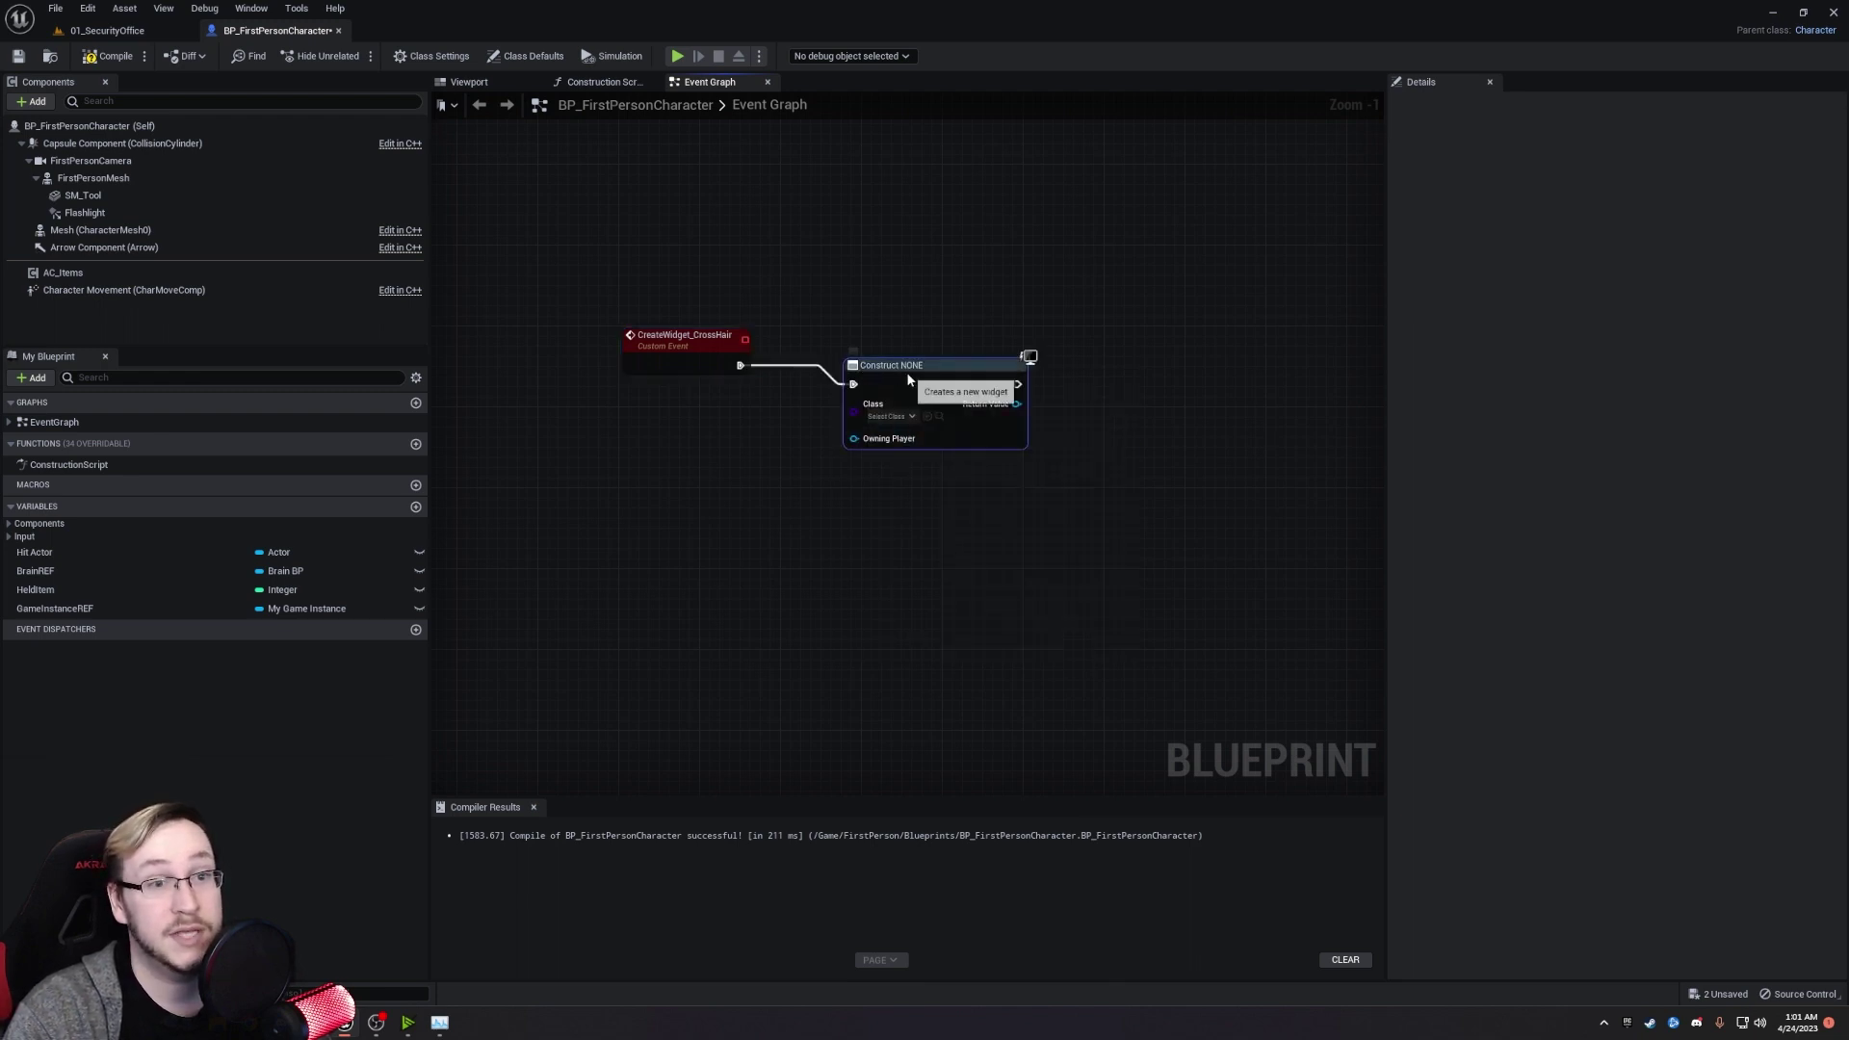
pyautogui.moveTo(907, 380); pyautogui.dragTo(877, 359)
pyautogui.moveTo(1042, 313); pyautogui.dragTo(713, 547)
pyautogui.press('q')
pyautogui.click(713, 547)
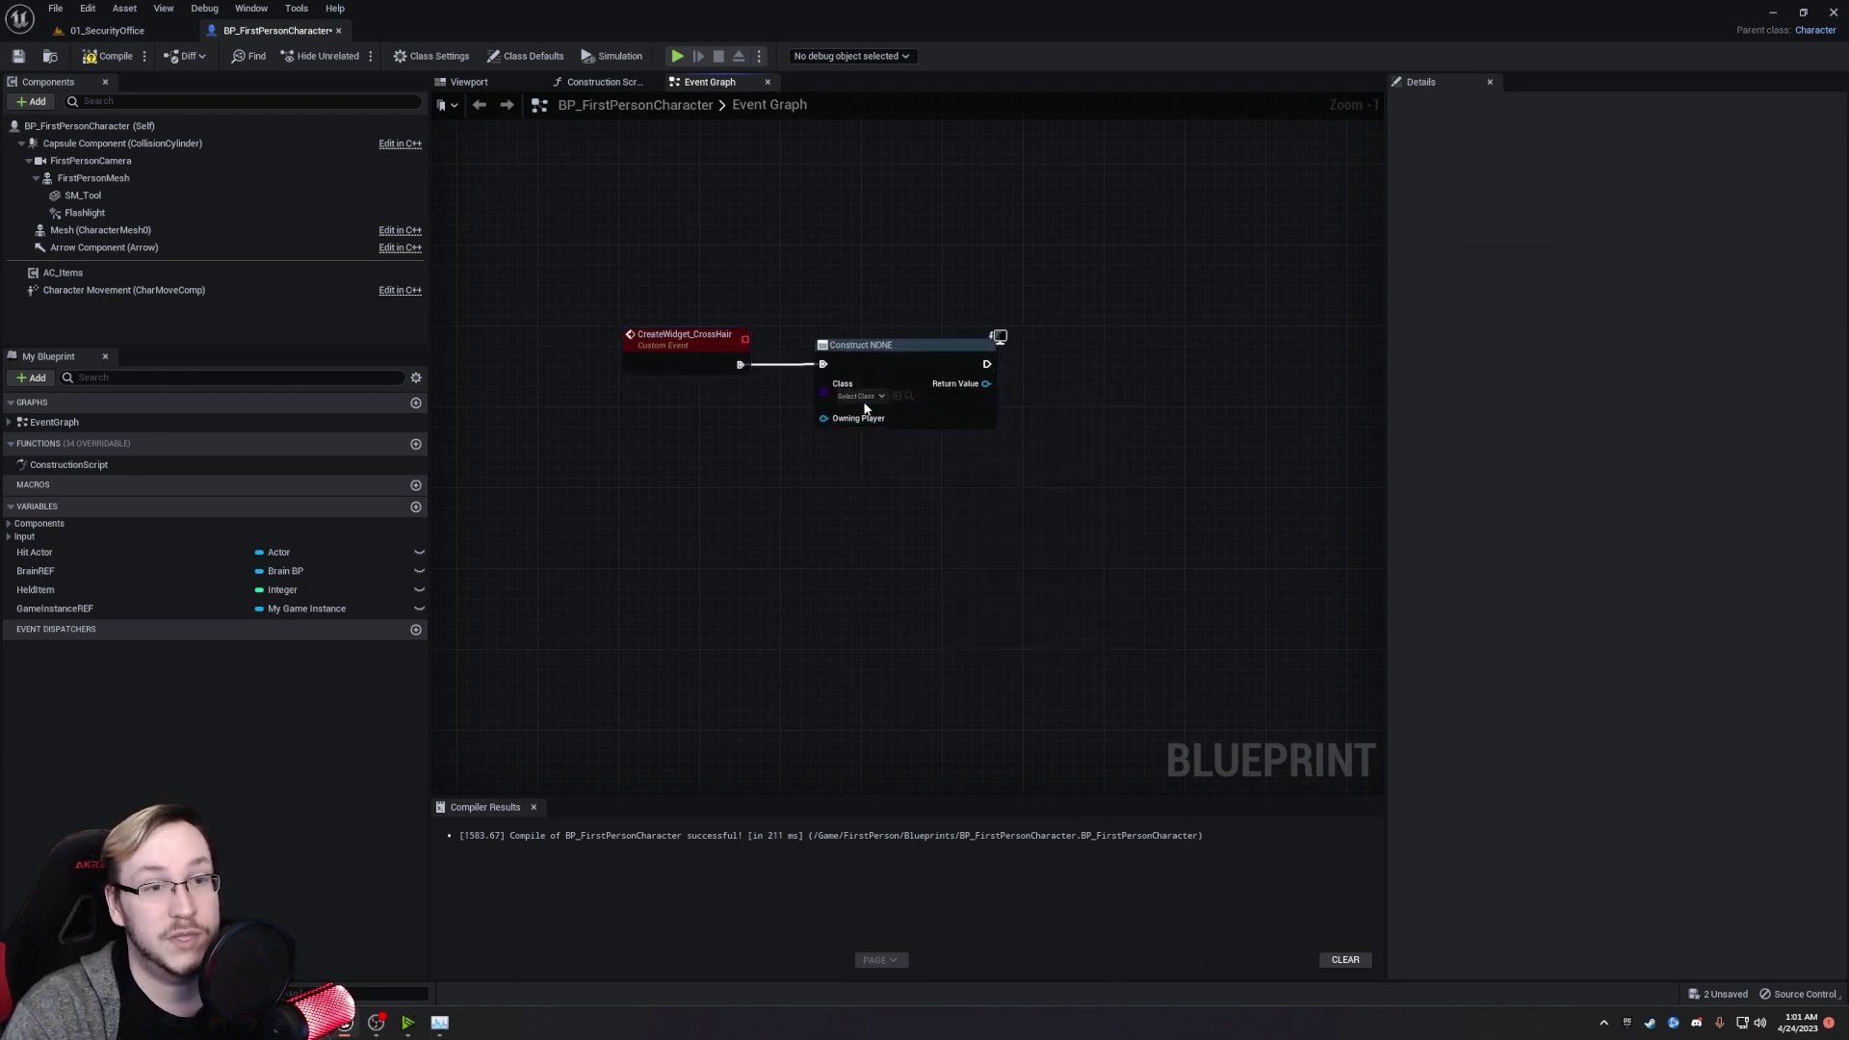
# Set the class of the widget creation node to Widget_Crosshair.
pyautogui.click(877, 398)
pyautogui.write('cross')
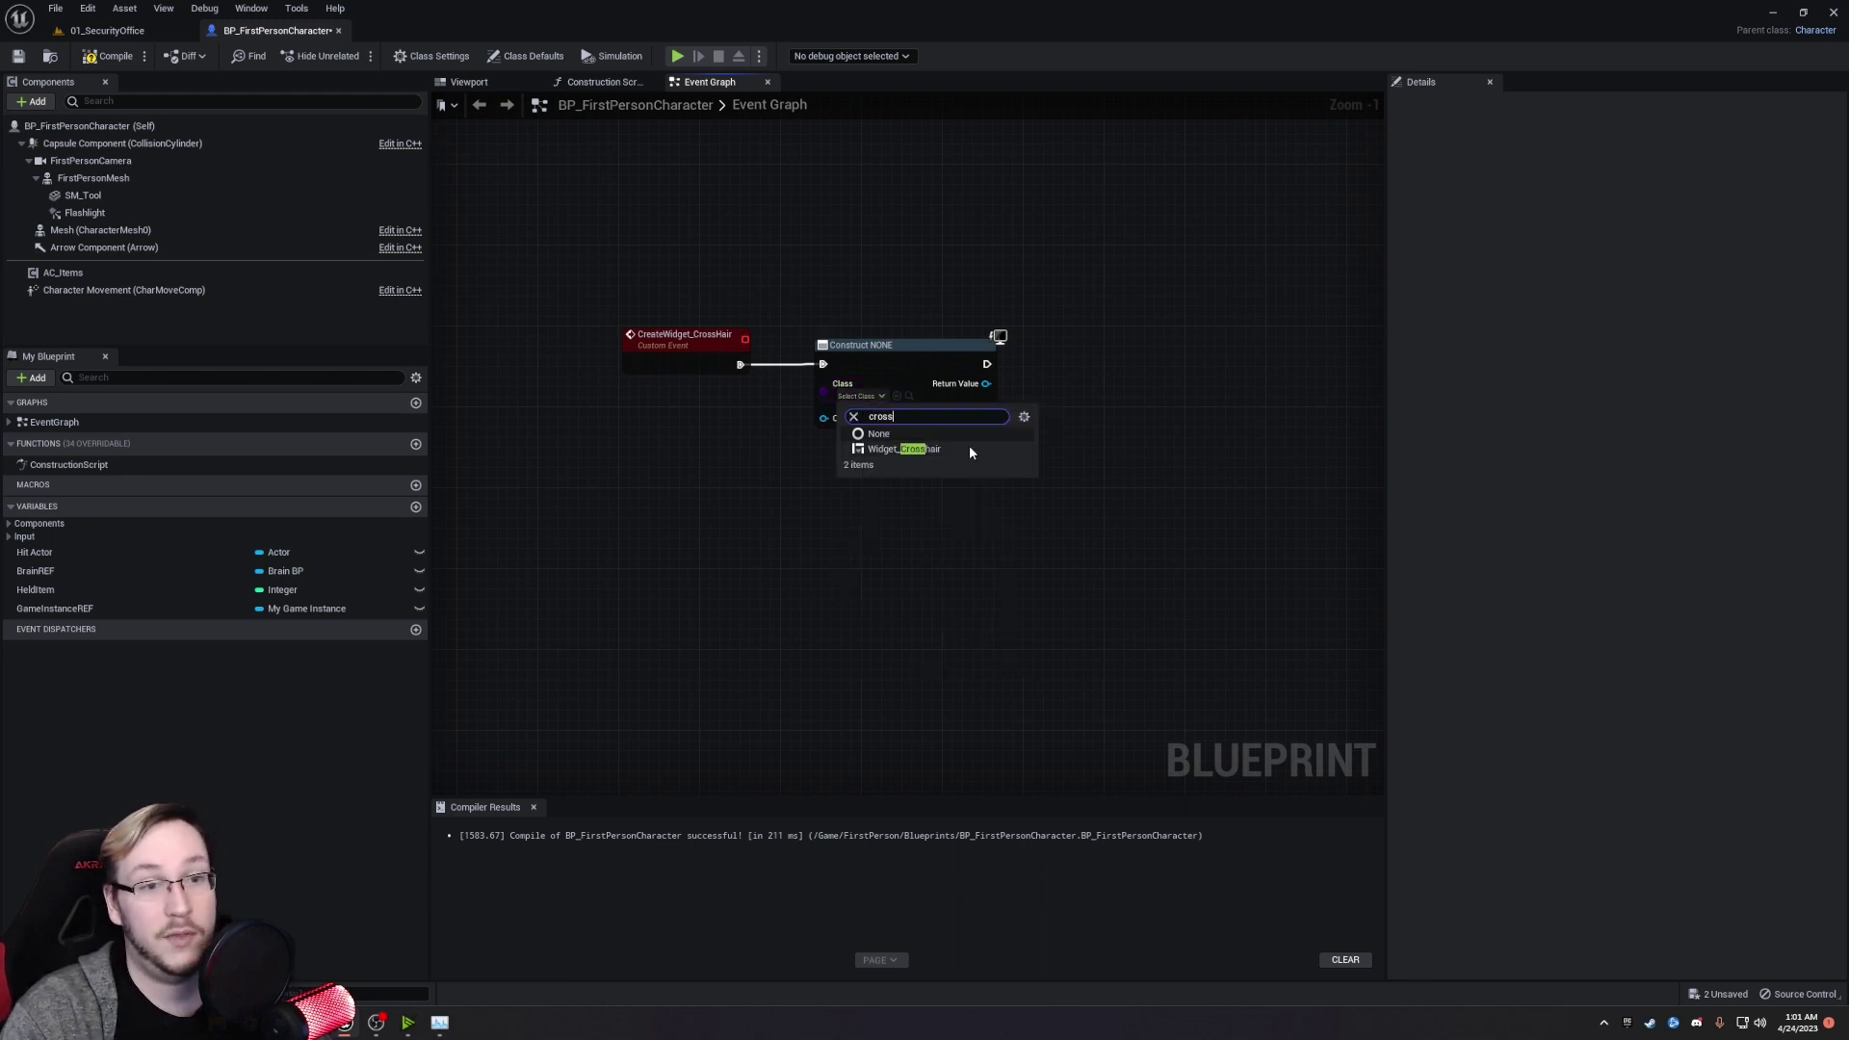
pyautogui.click(968, 448)
pyautogui.moveTo(970, 505)
pyautogui.mouseDown(button='right')
pyautogui.moveTo(841, 521)
pyautogui.moveTo(1043, 499)
pyautogui.mouseUp(button='right')
pyautogui.moveTo(1051, 425); pyautogui.dragTo(932, 448, button='right')
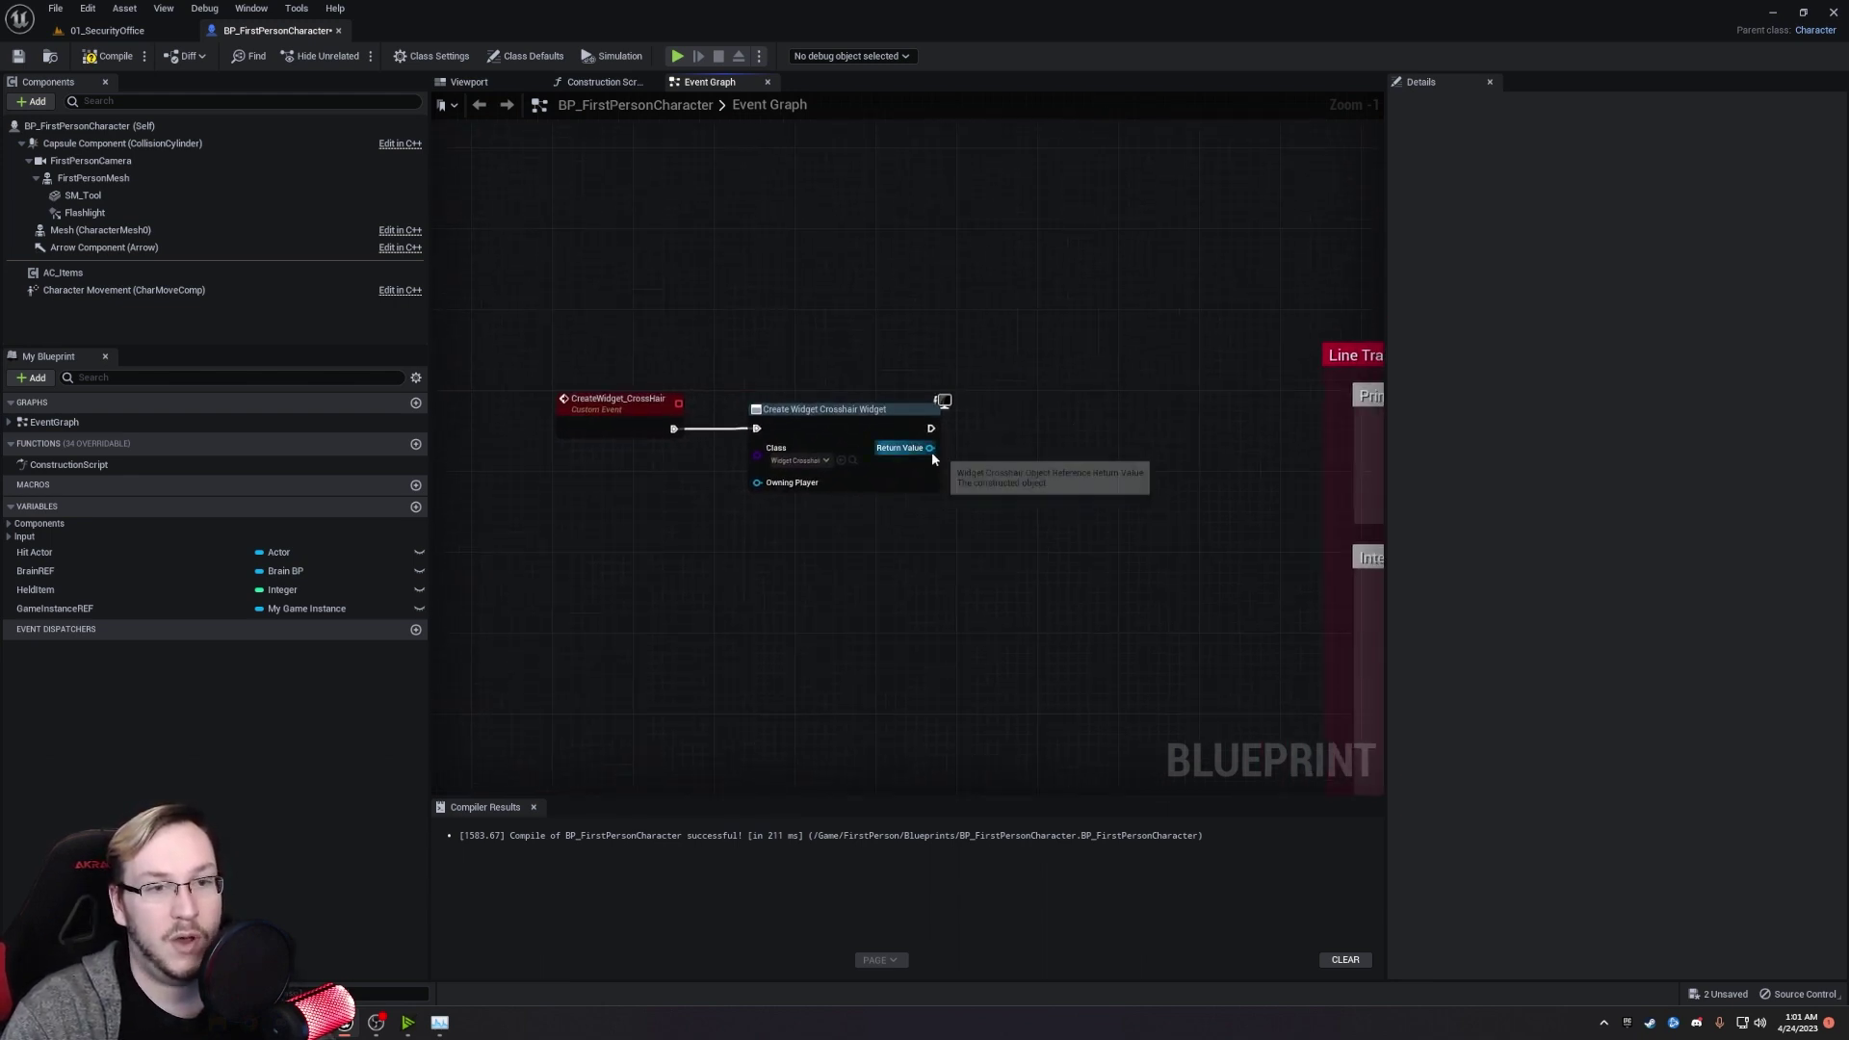
# Add an Add to Viewport node from the created widget's return value and line it up straight with the creation node.
pyautogui.moveTo(932, 448); pyautogui.dragTo(1018, 433)
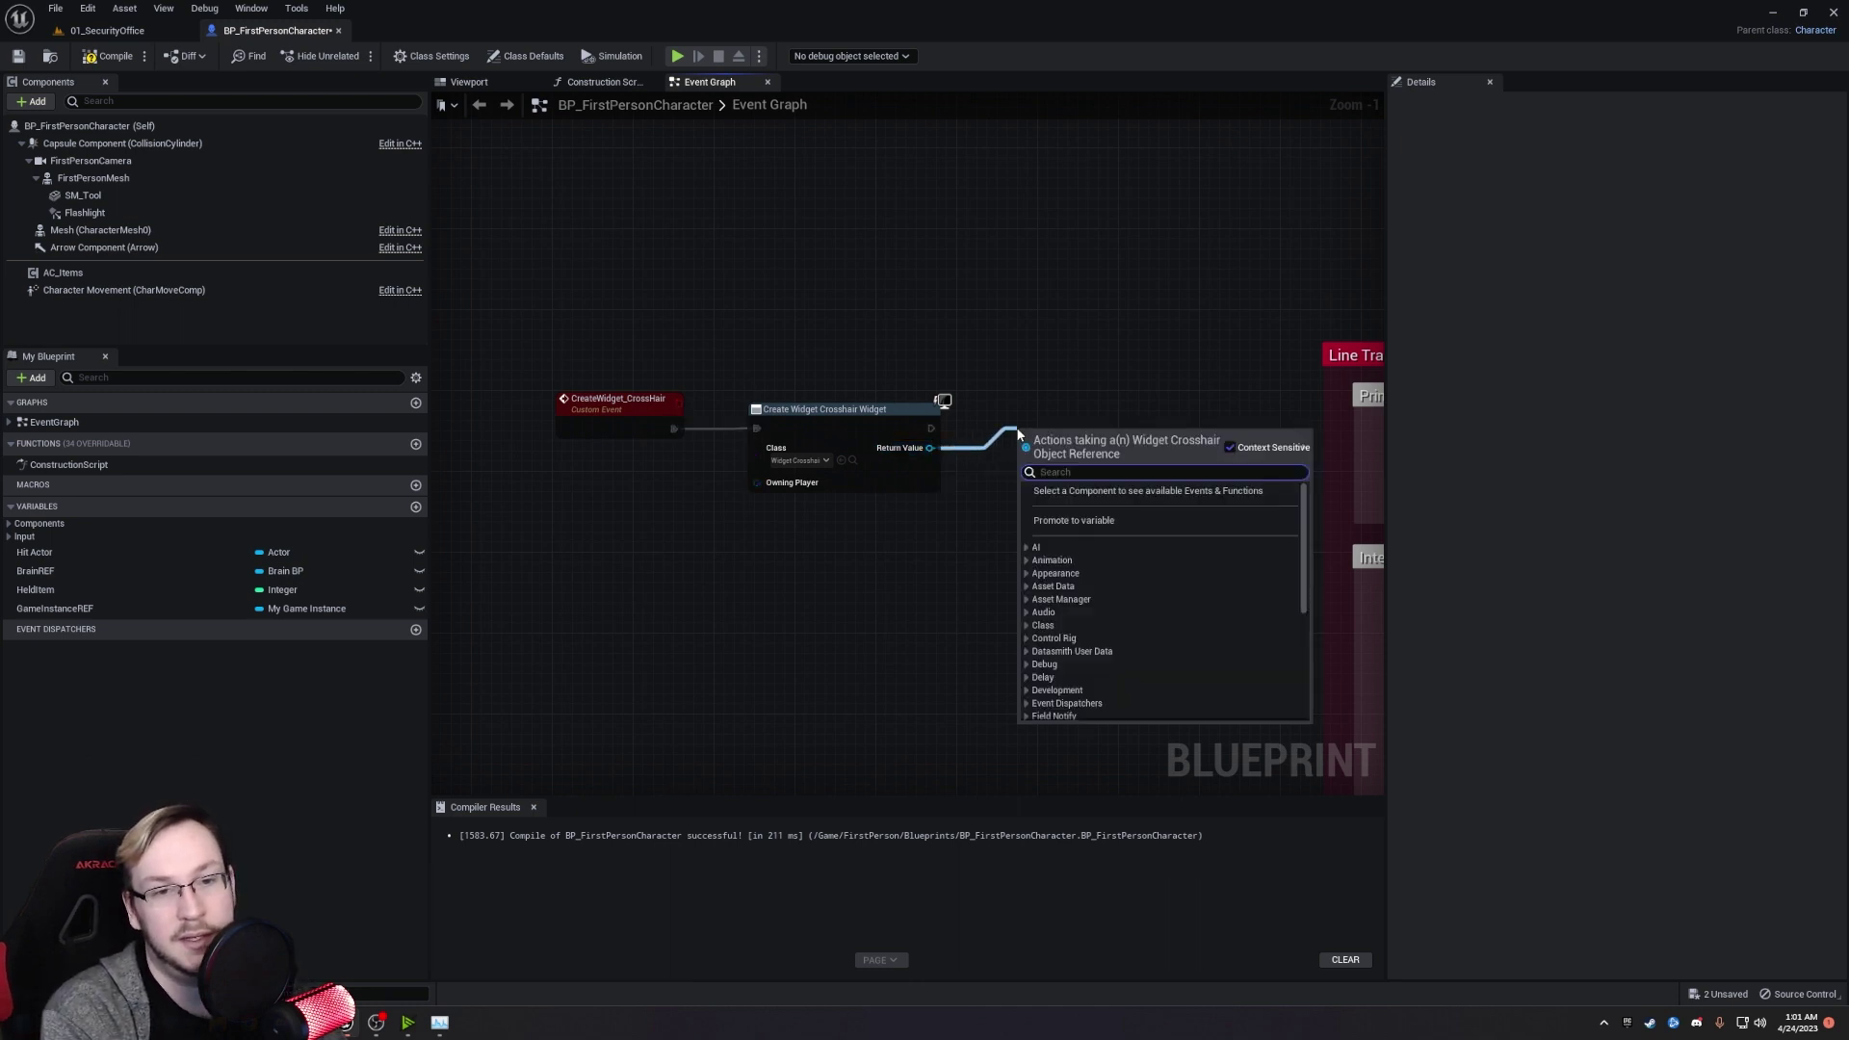
pyautogui.write('add to view')
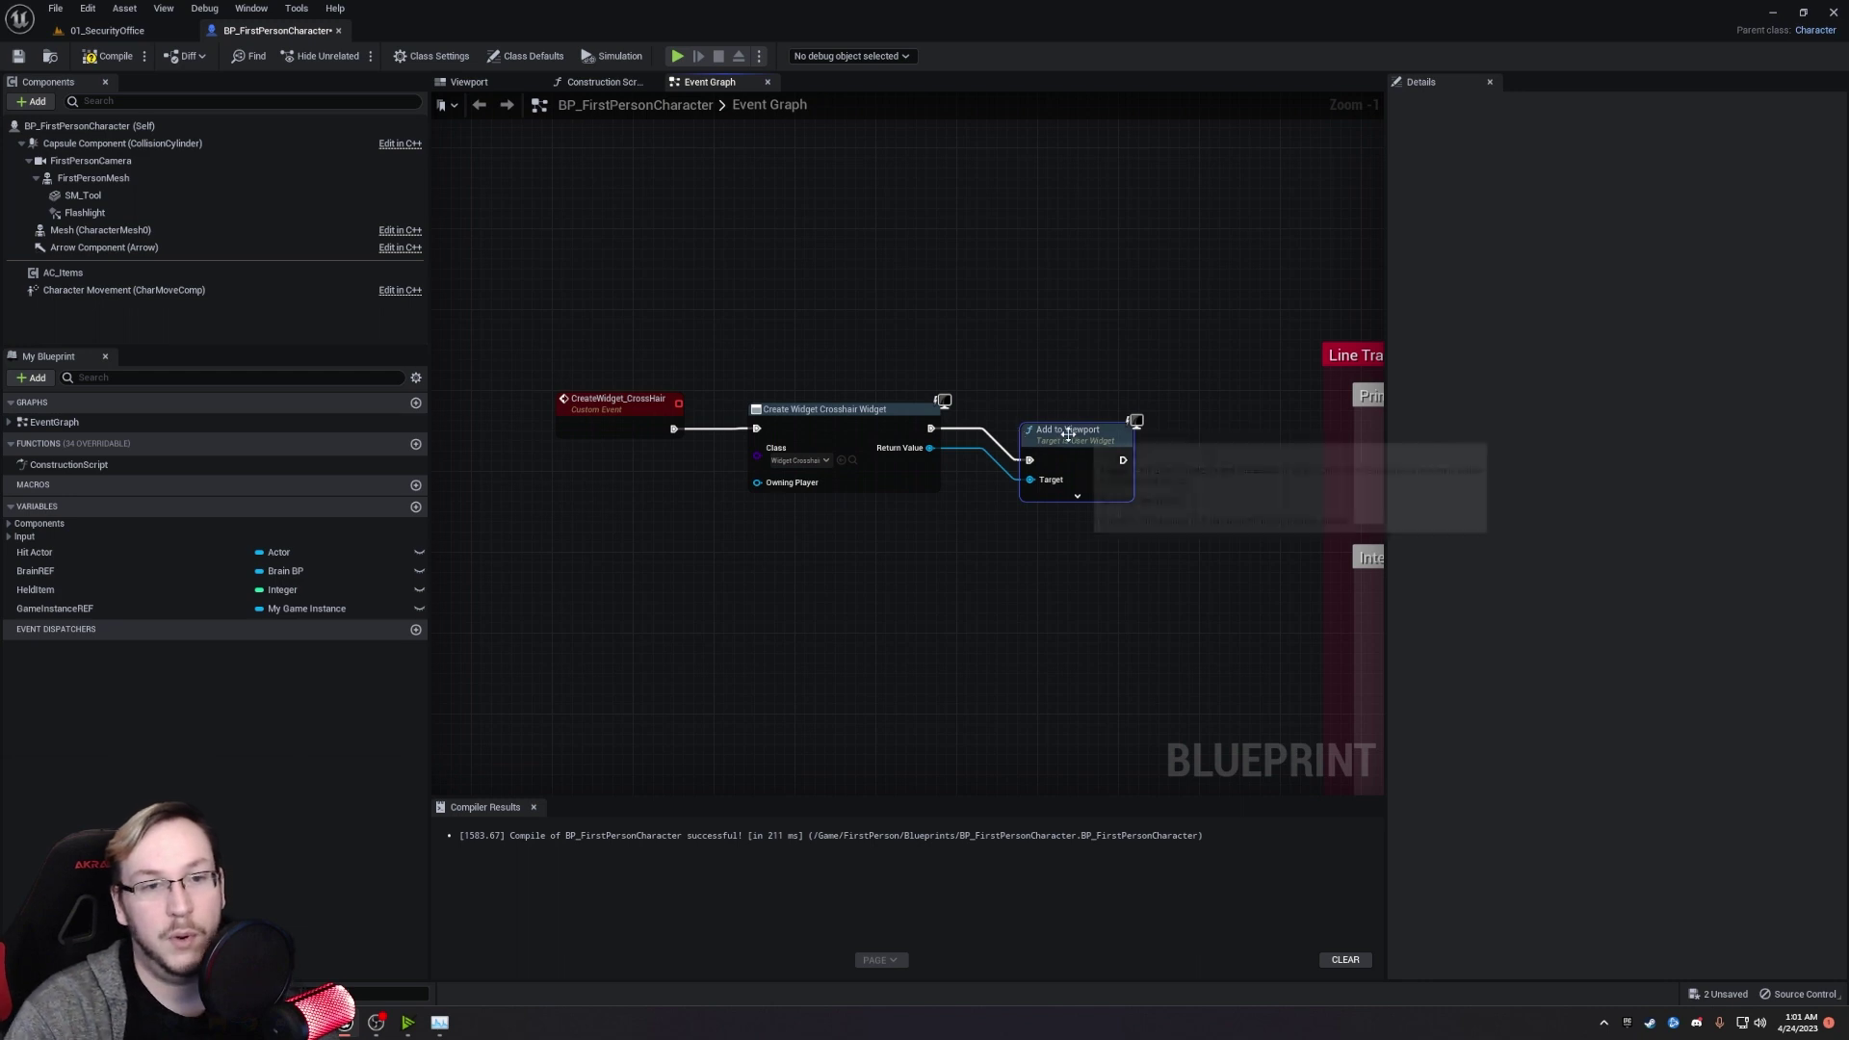
pyautogui.moveTo(1073, 432); pyautogui.dragTo(1060, 401)
# Shift the three crosshair nodes away from the Line Trace group and wrap them in a comment reading "Creating the crosshair and placing it on screen!".
pyautogui.moveTo(1179, 344); pyautogui.dragTo(472, 593)
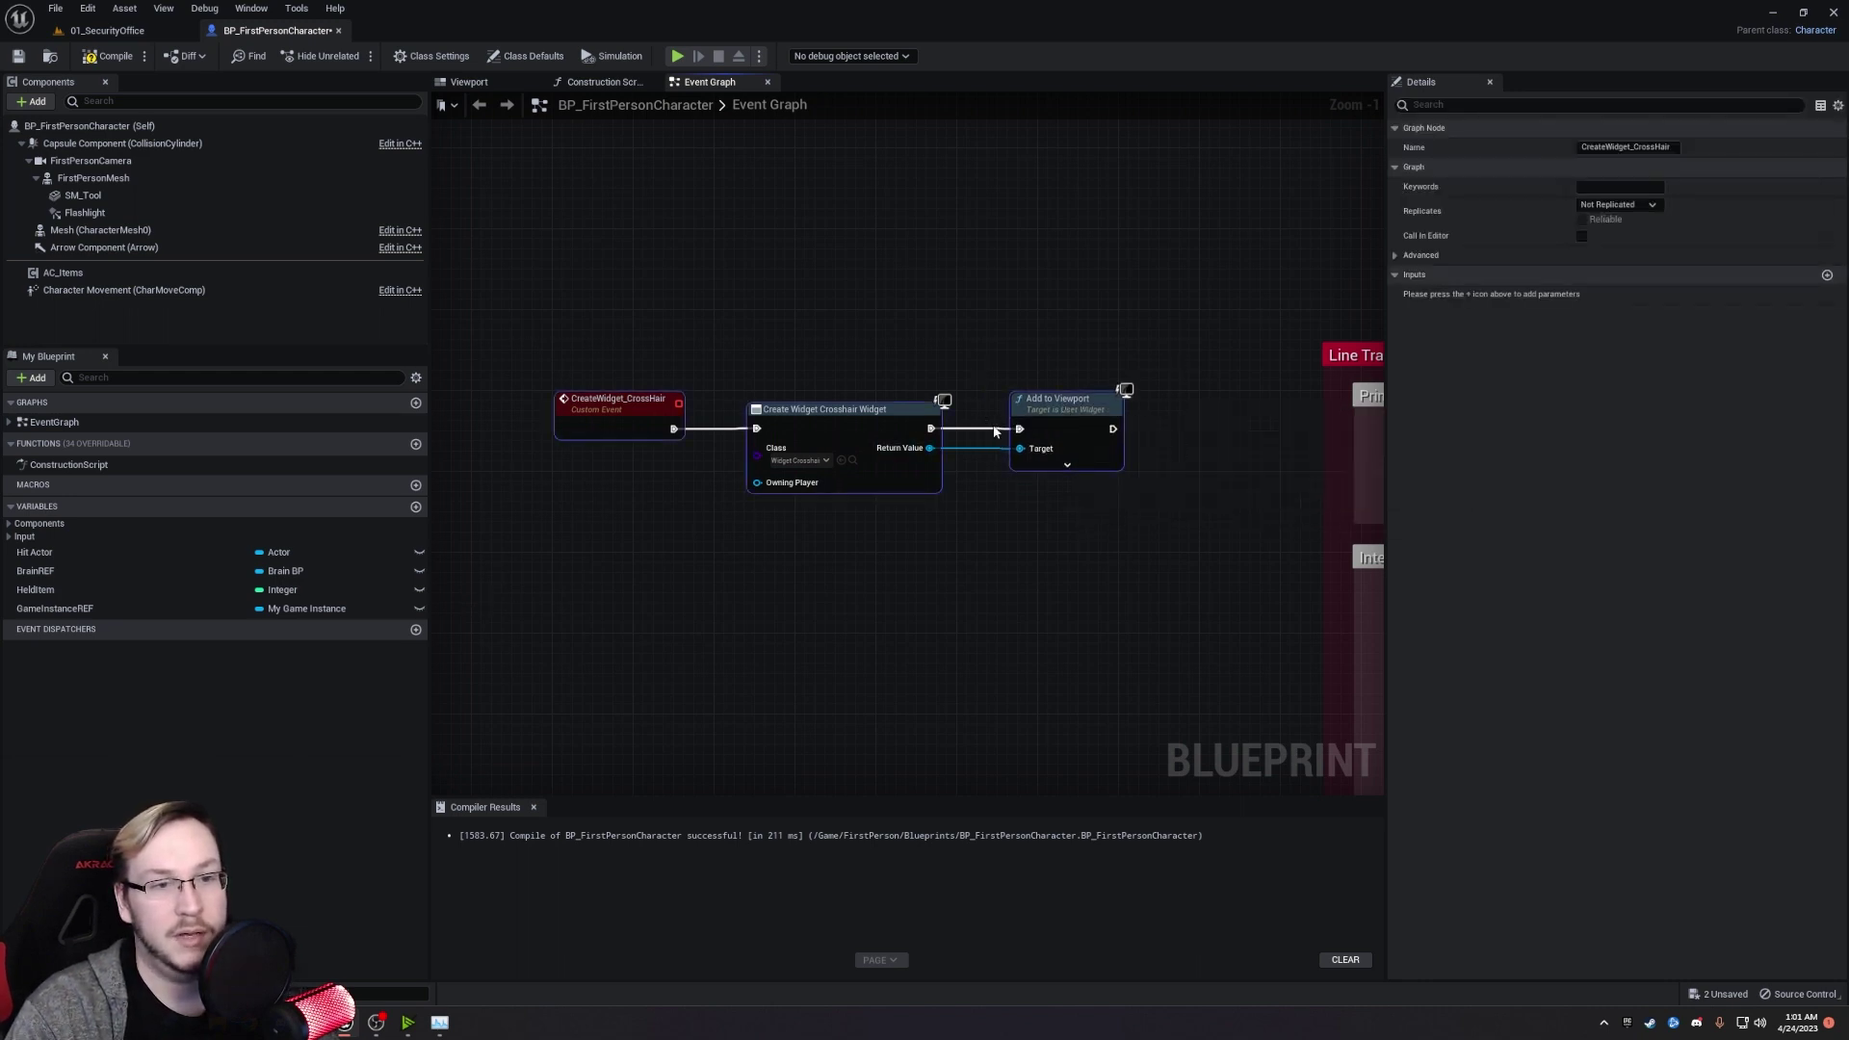
pyautogui.moveTo(1044, 407); pyautogui.dragTo(984, 416)
pyautogui.moveTo(814, 423); pyautogui.dragTo(796, 424)
pyautogui.press('c')
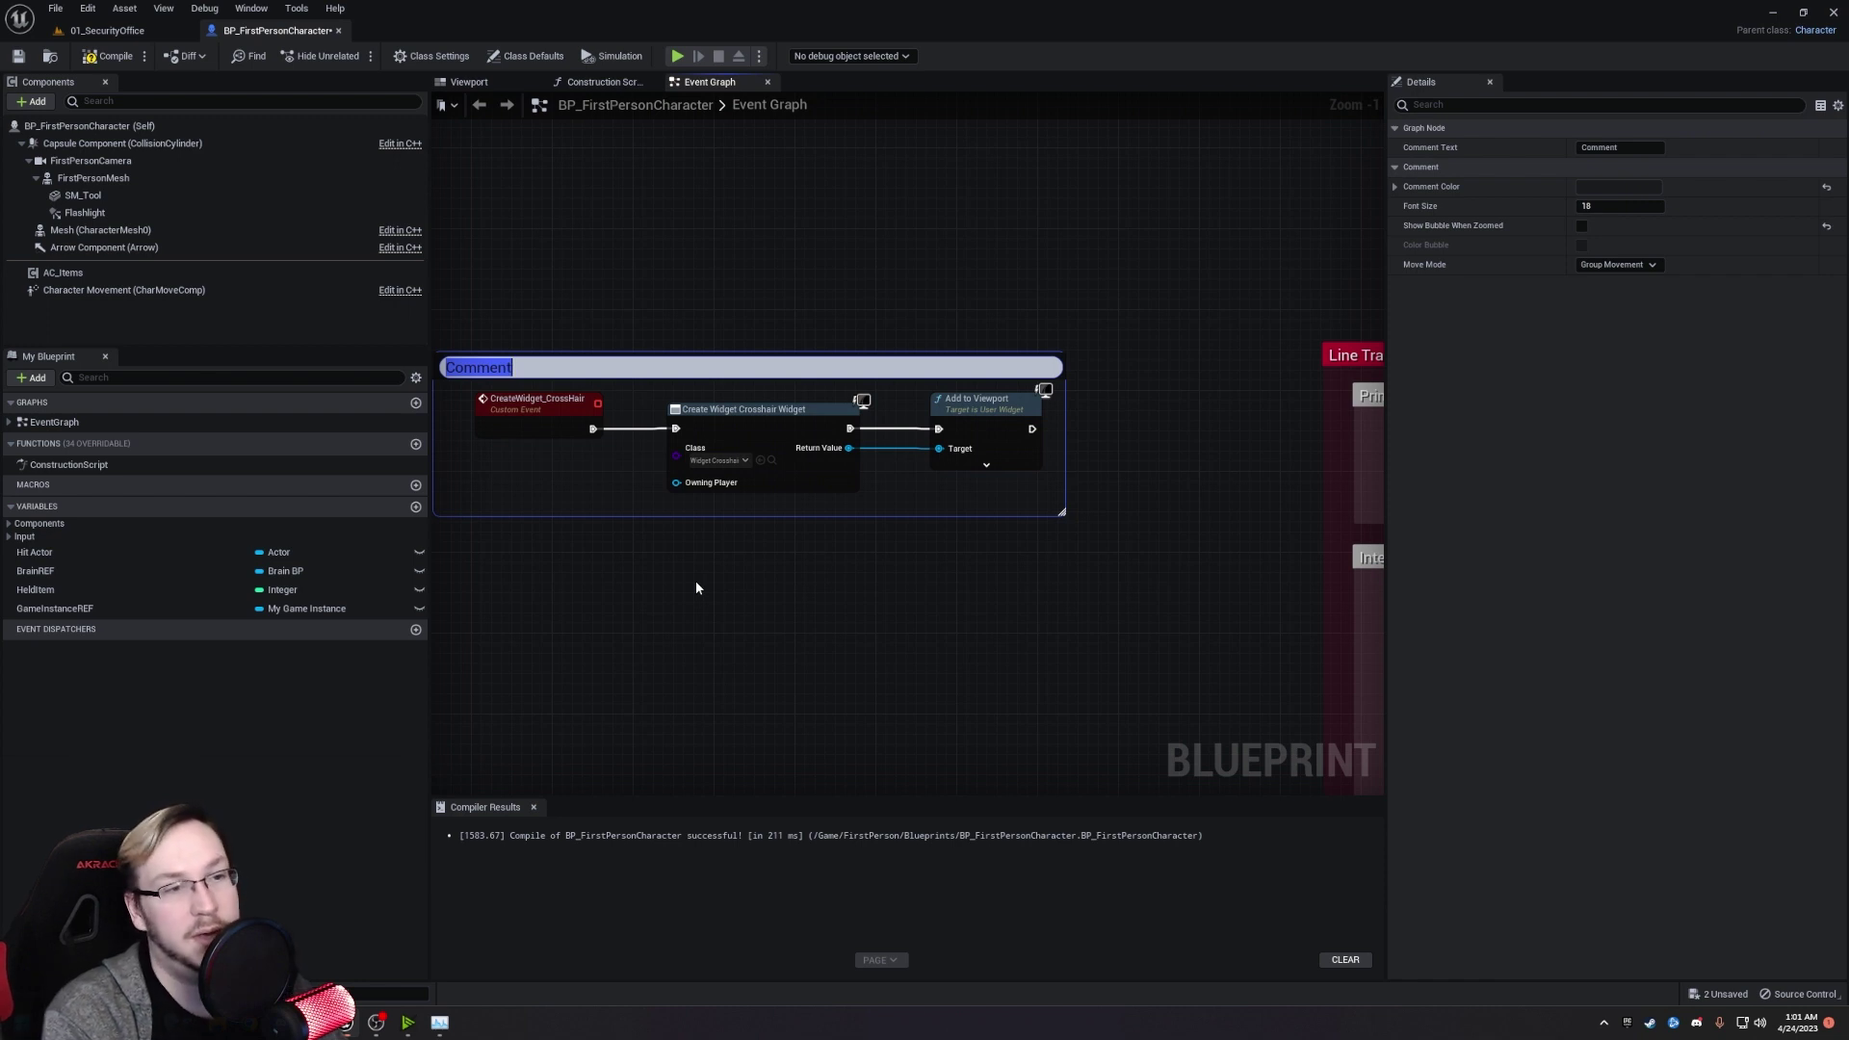
pyautogui.write('Creating the c')
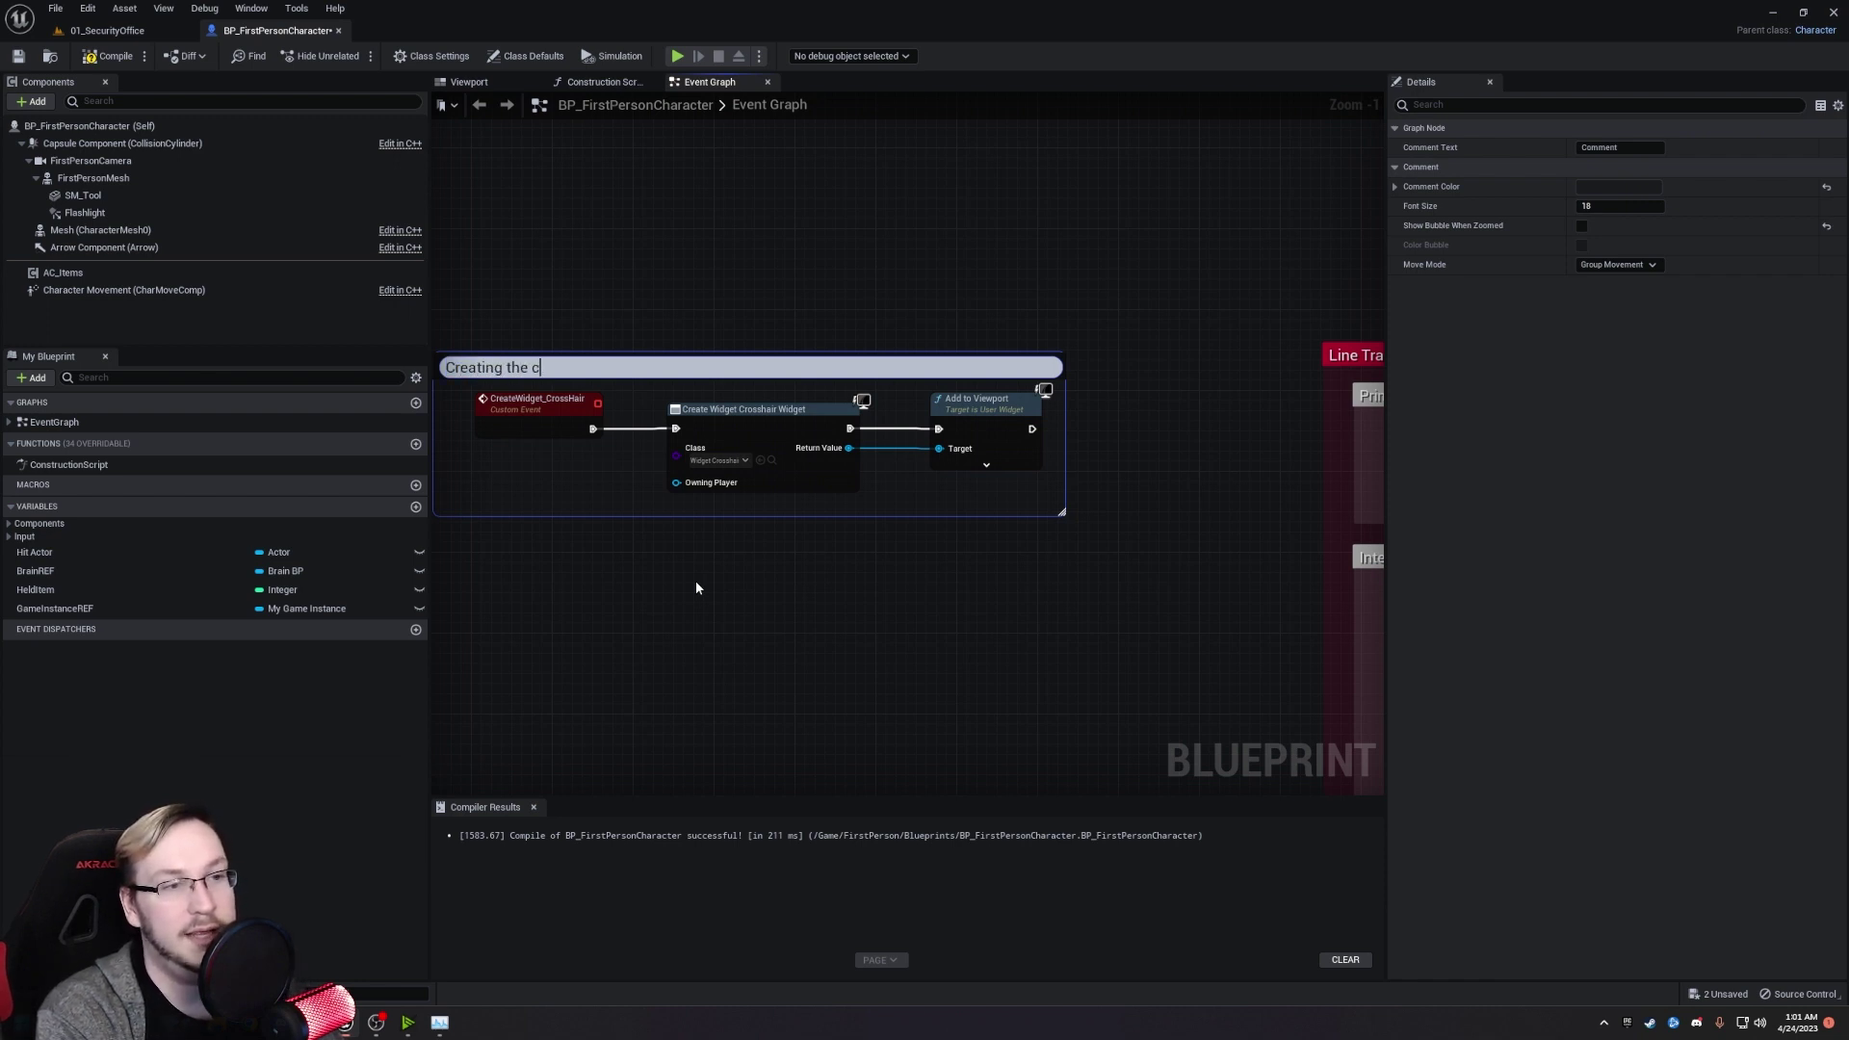
pyautogui.write('rosshair and plac')
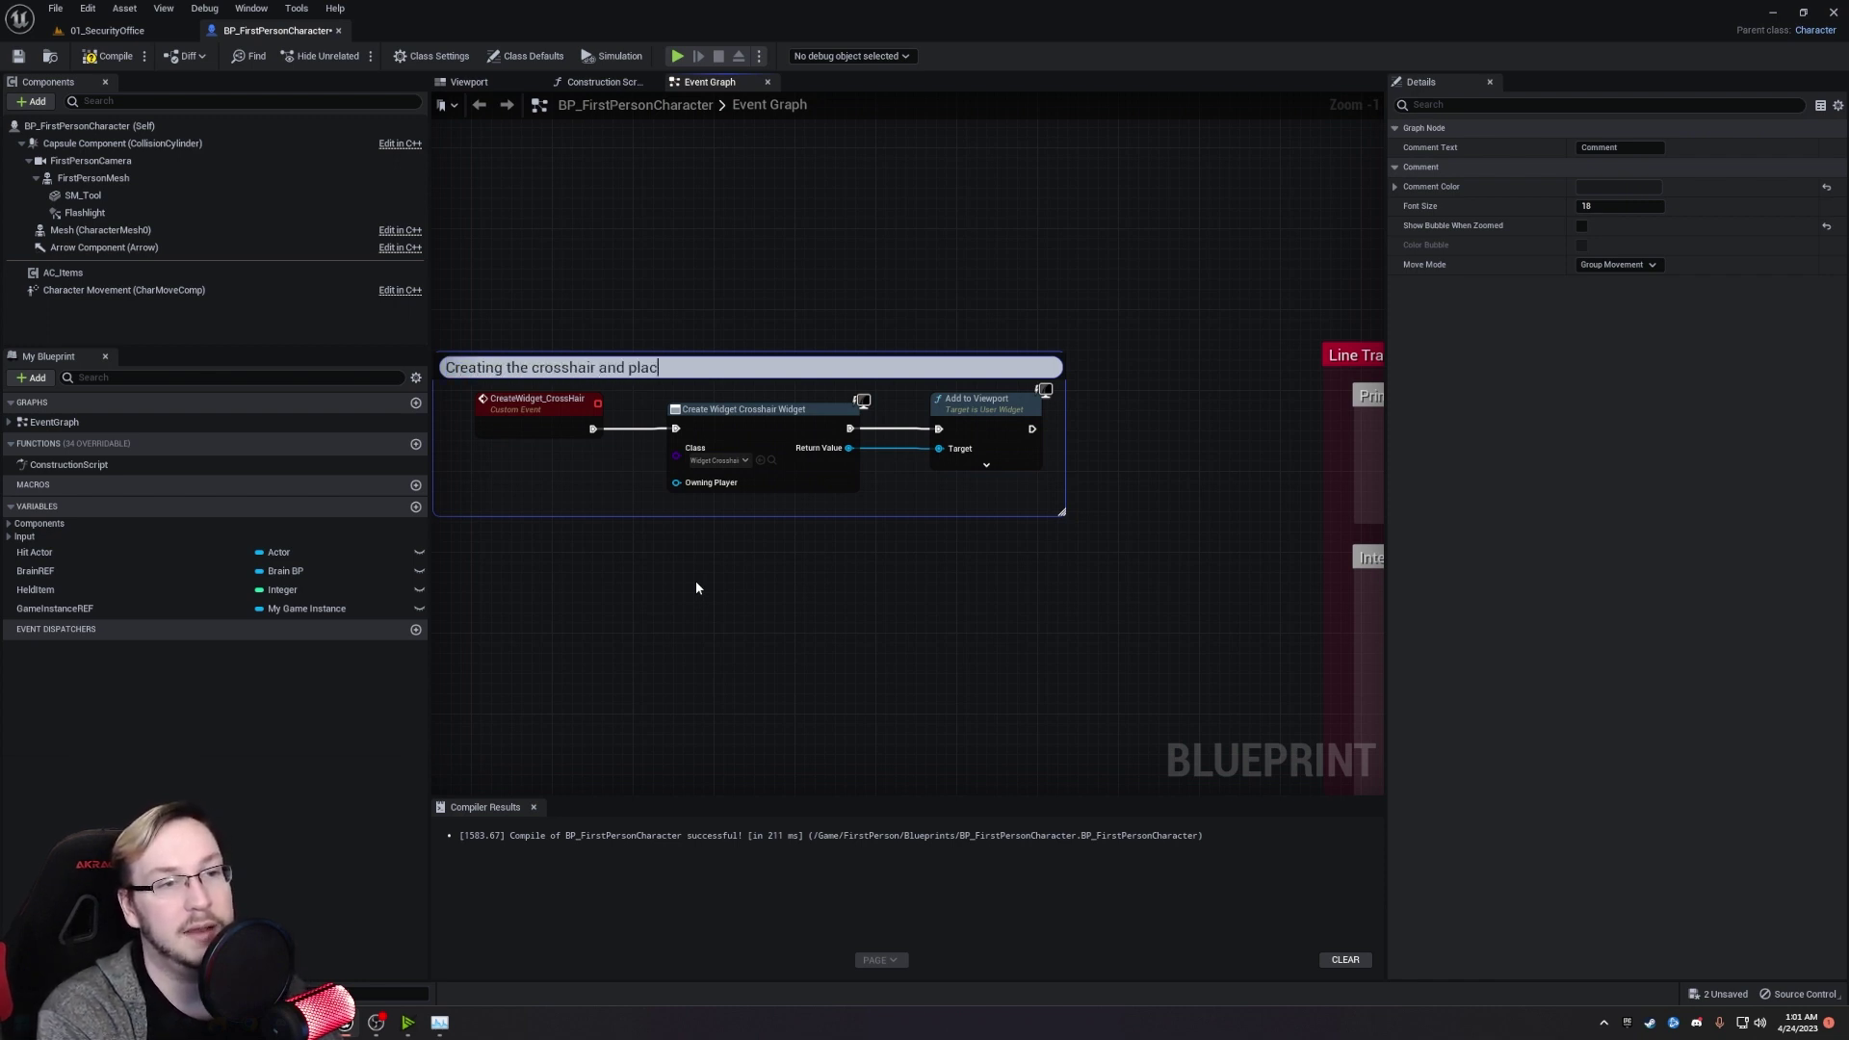
pyautogui.write('ing it on screen!')
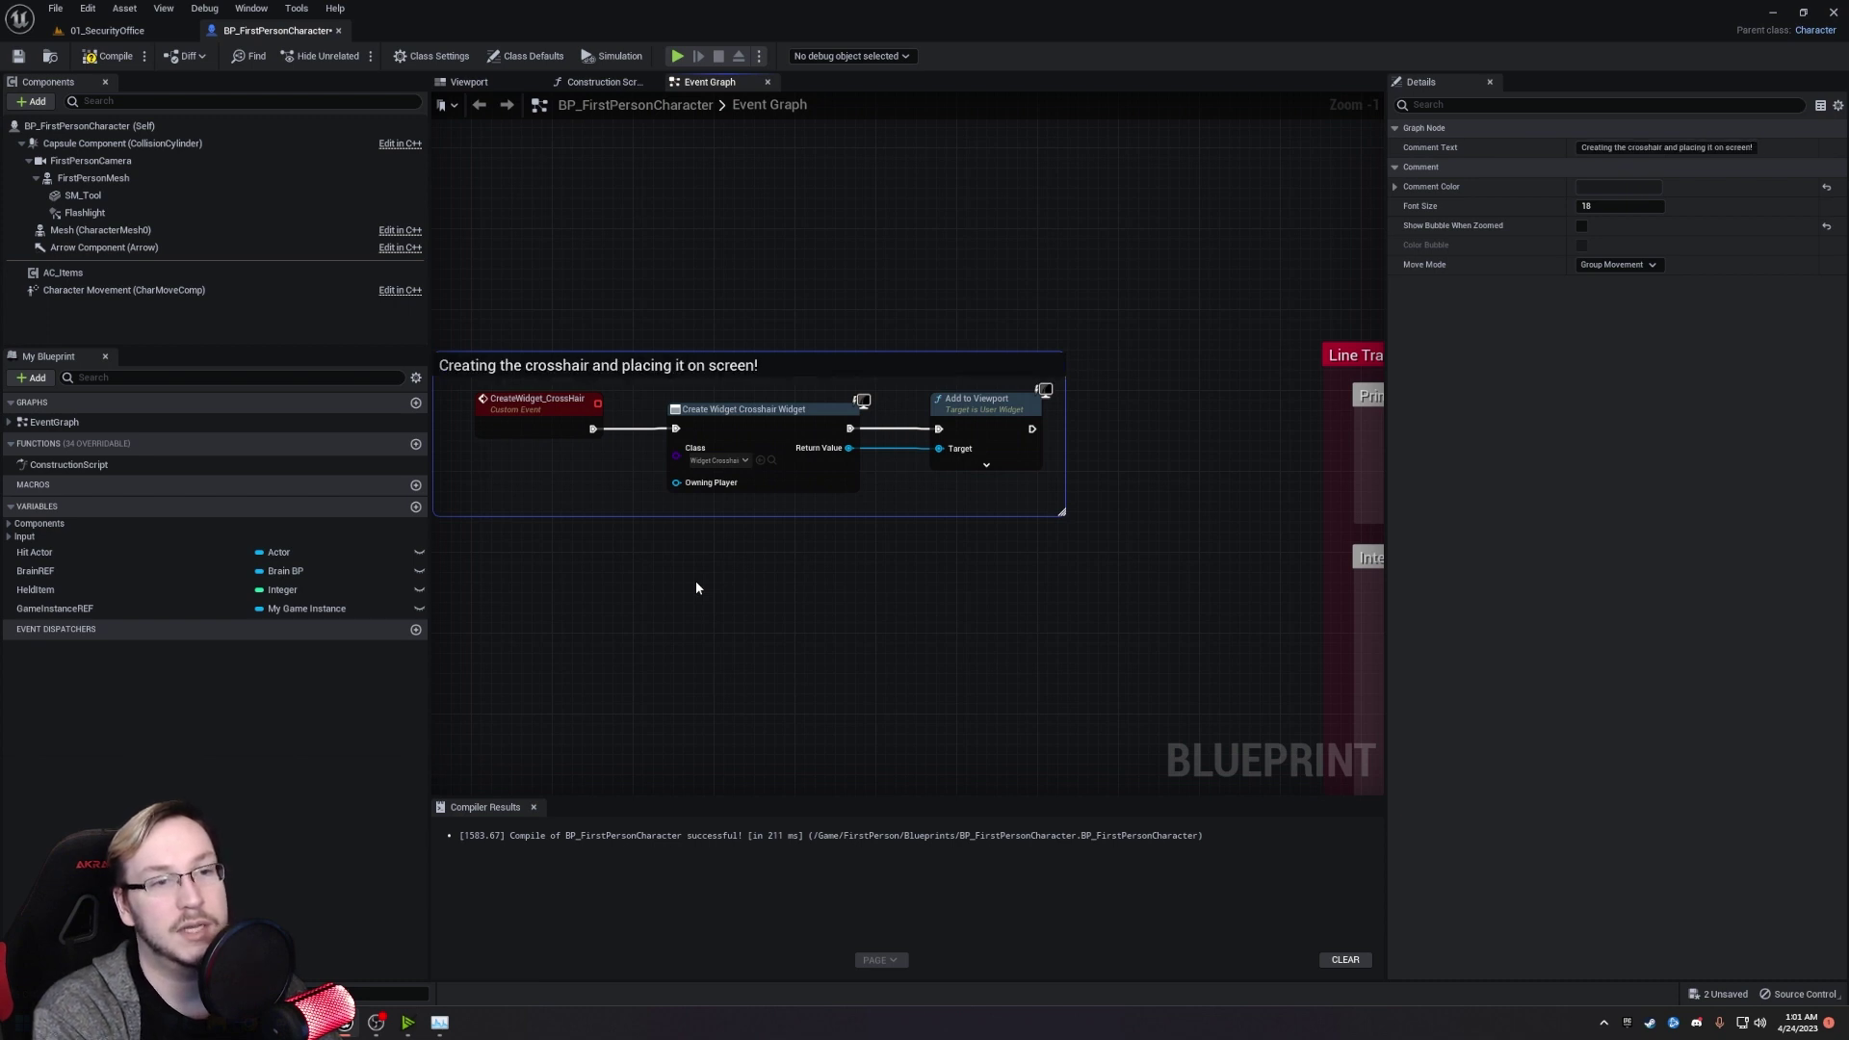
pyautogui.press('Return')
pyautogui.click(696, 587)
# Save the first-person character blueprint, then open the level blueprint of 01_SecurityOffice.
pyautogui.click(19, 56)
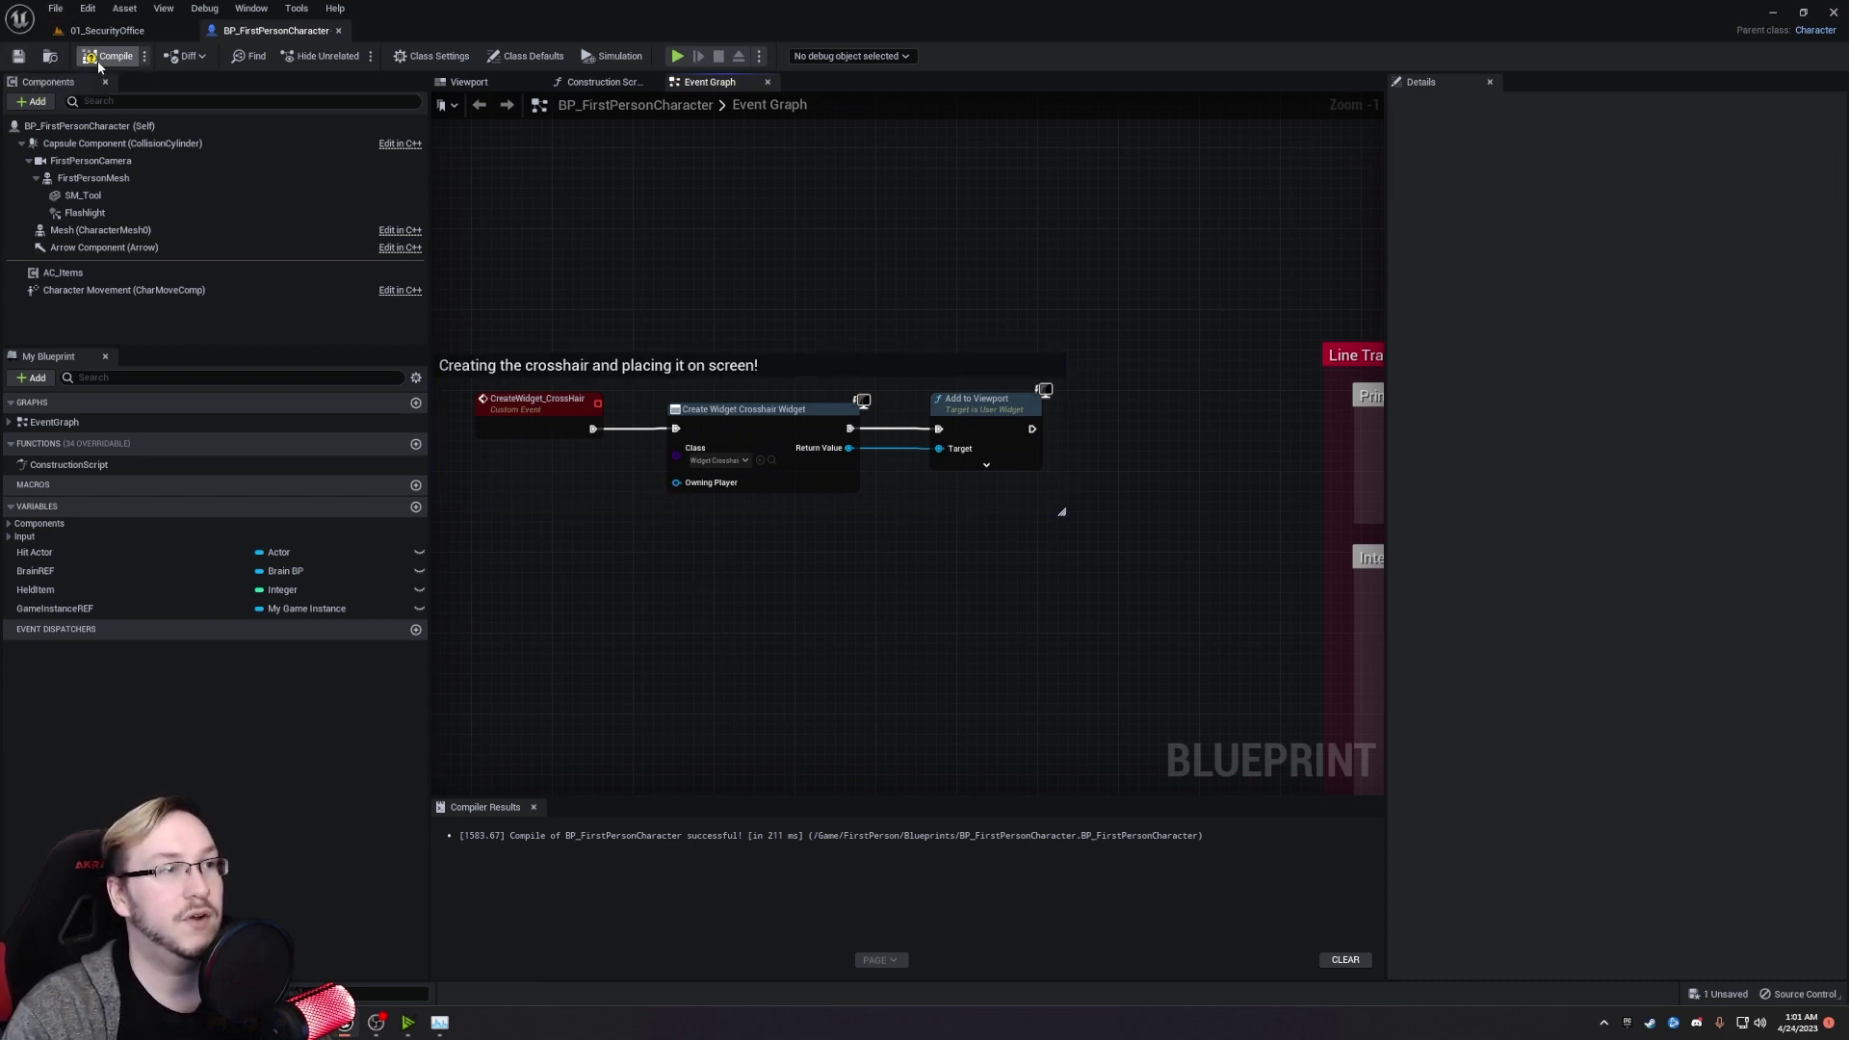
pyautogui.moveTo(564, 227); pyautogui.dragTo(624, 229, button='right')
pyautogui.click(104, 32)
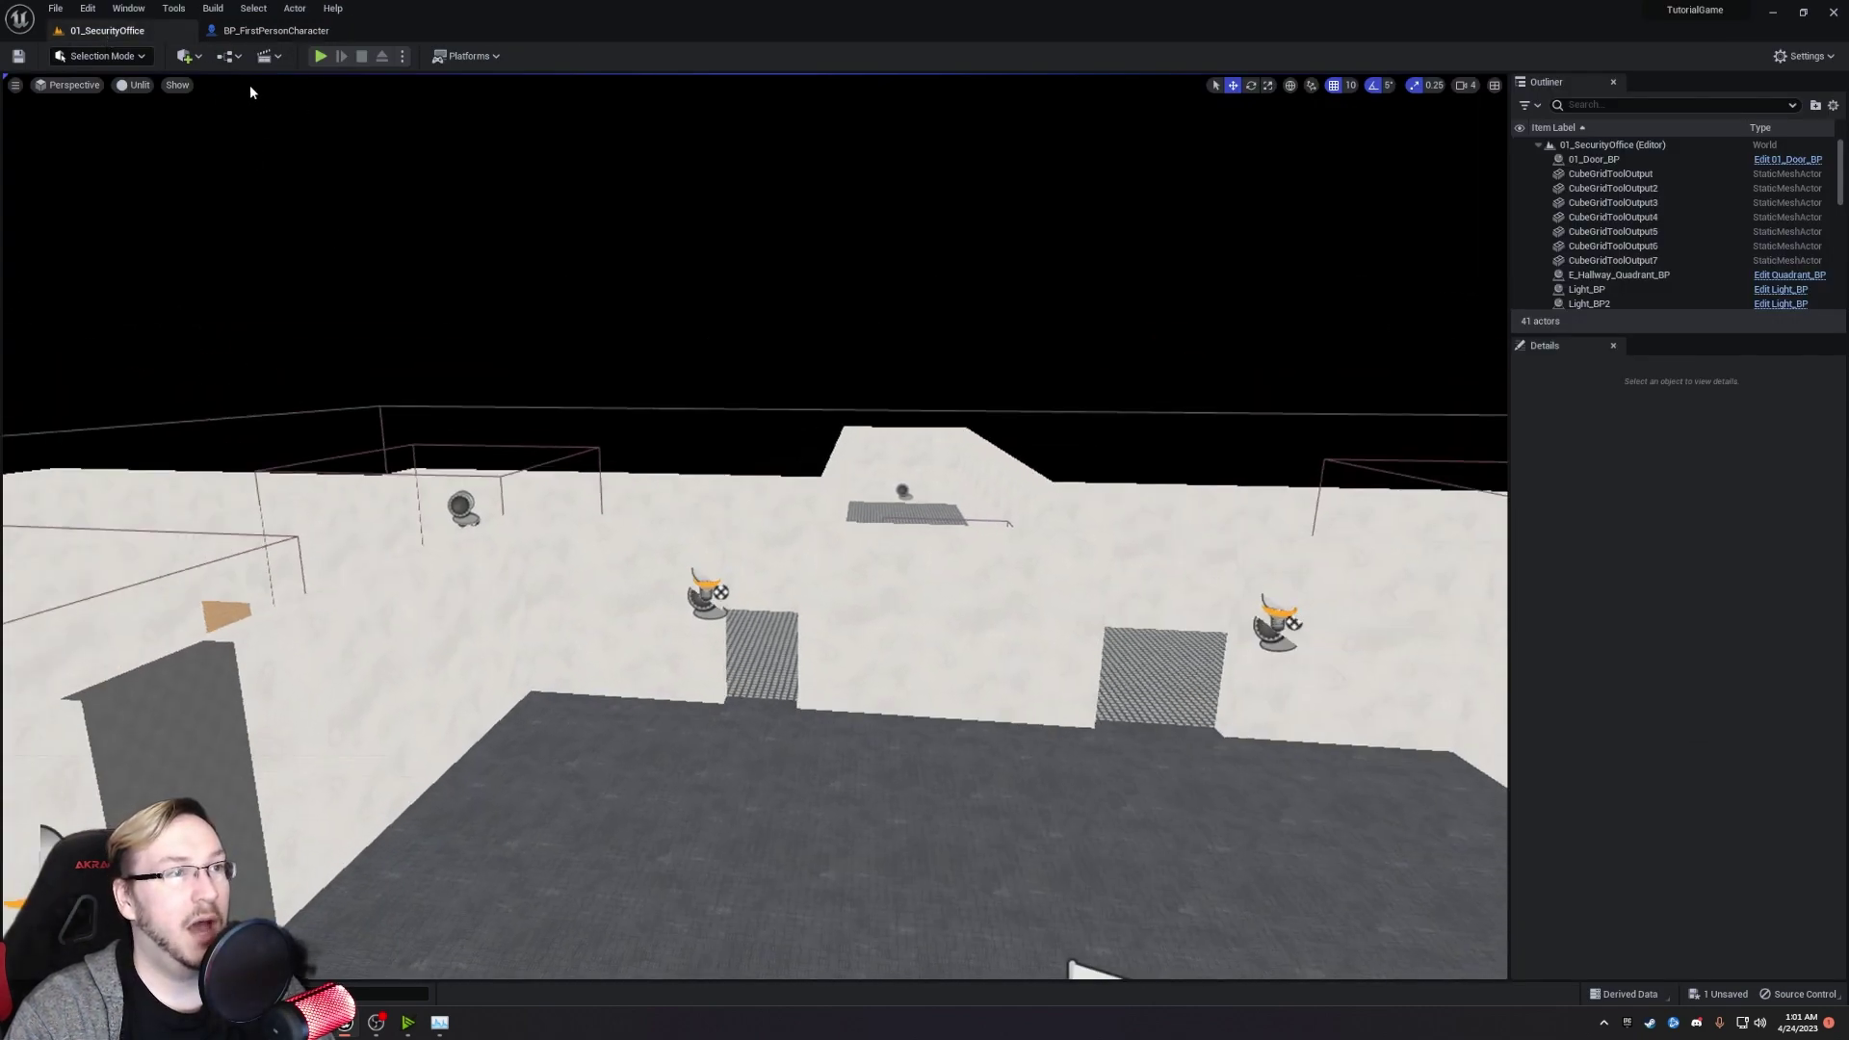
pyautogui.click(238, 57)
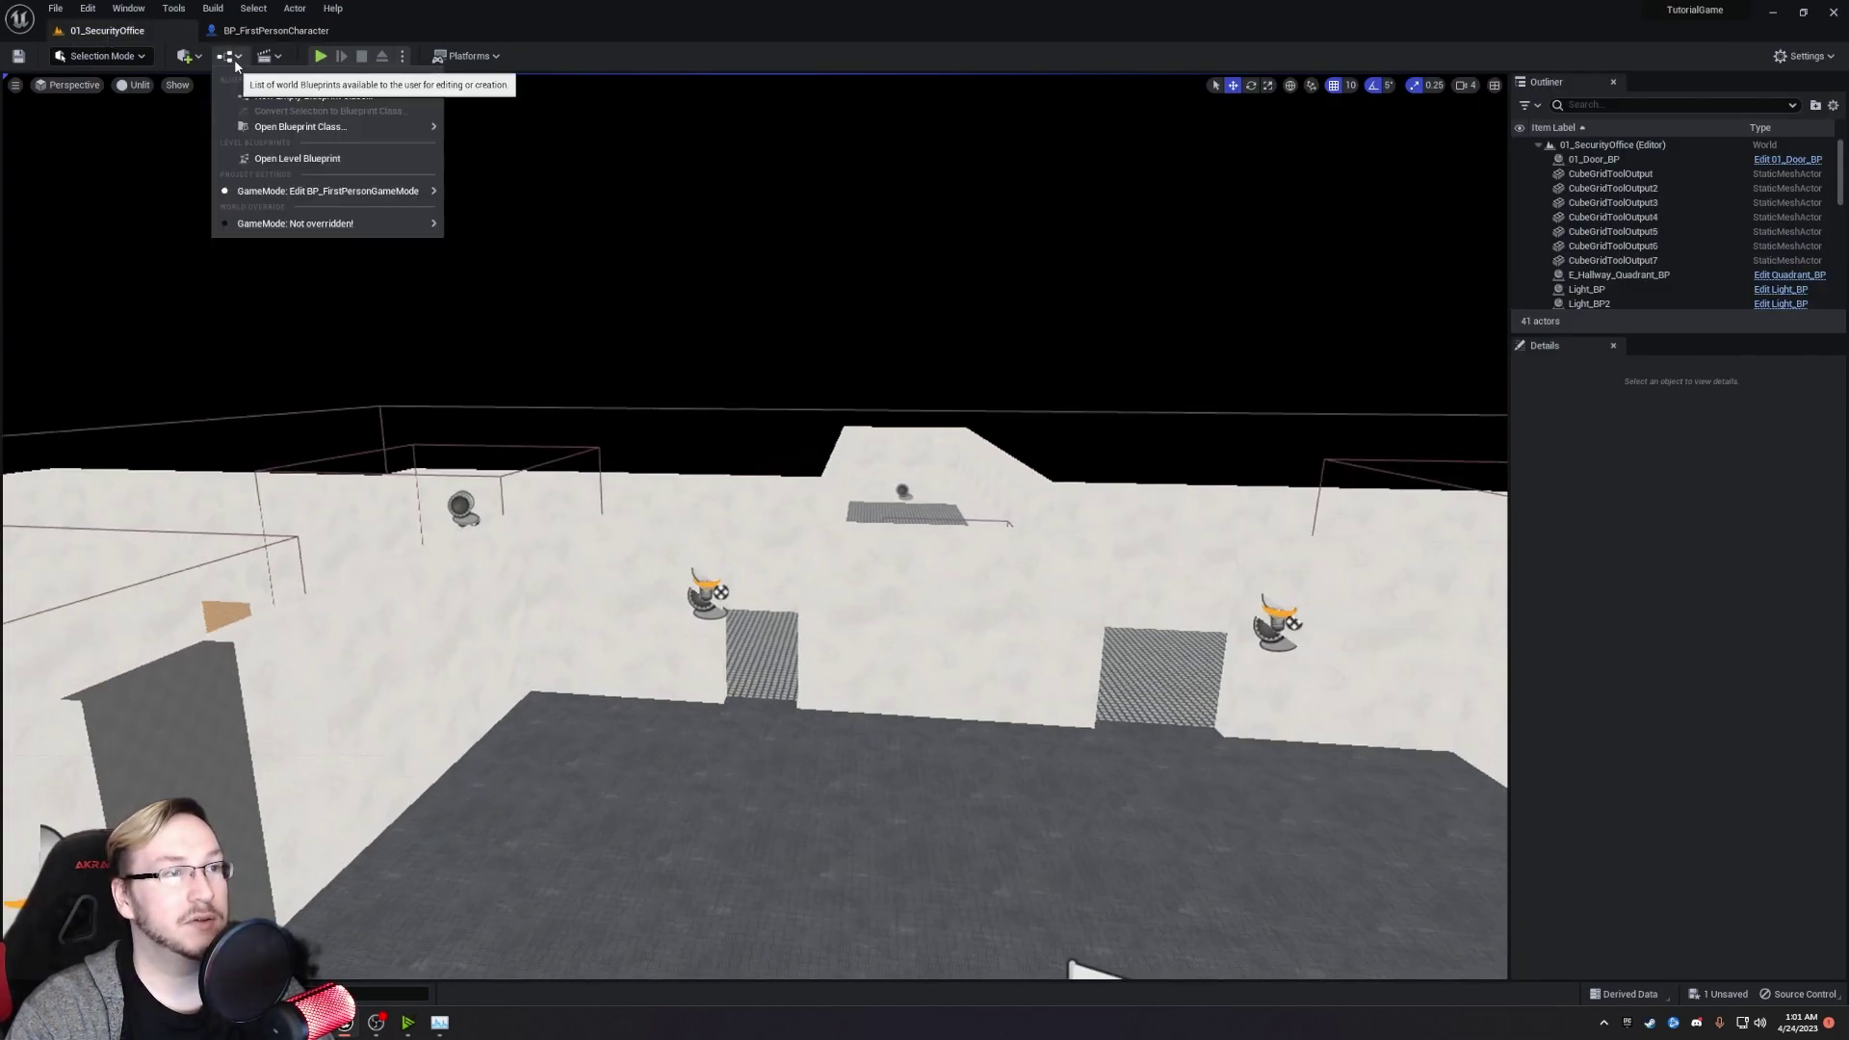
pyautogui.click(289, 158)
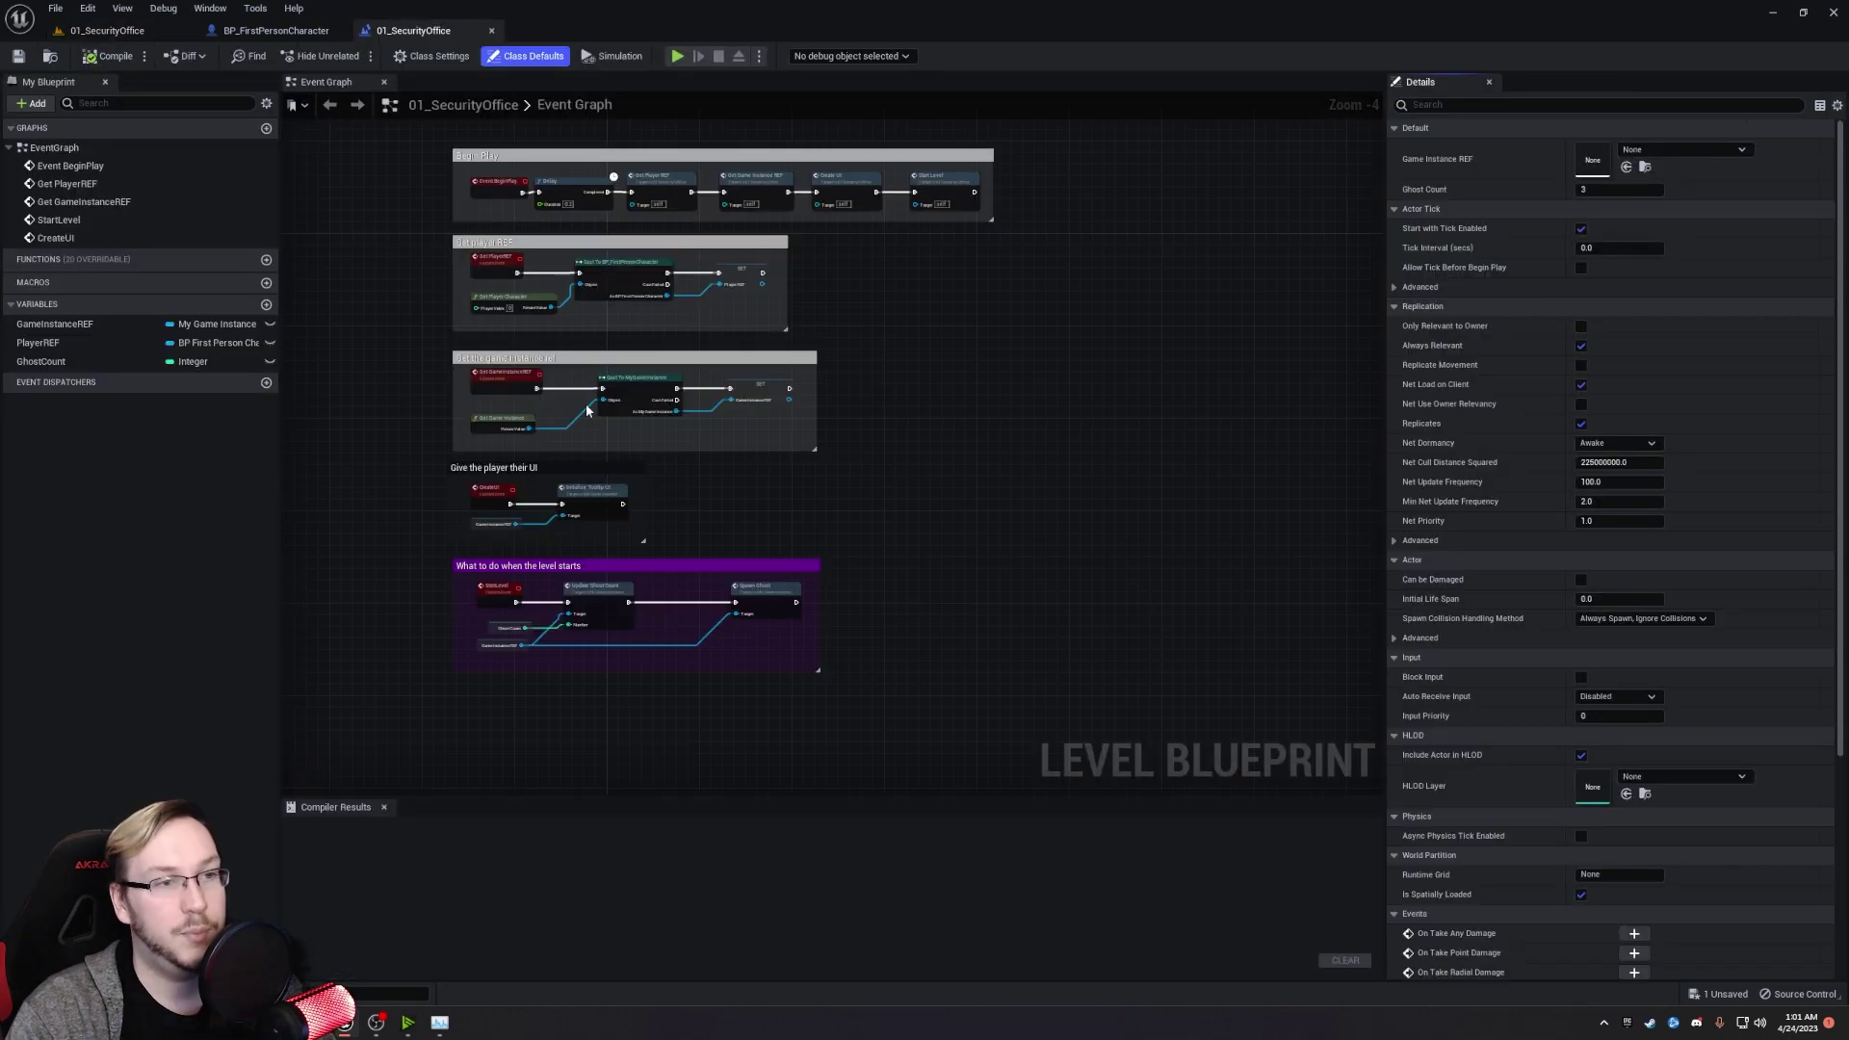
# Add a custom event named AddCrossHair in the empty area below the "What to do when the level starts" group.
pyautogui.scroll(3, 587, 409)
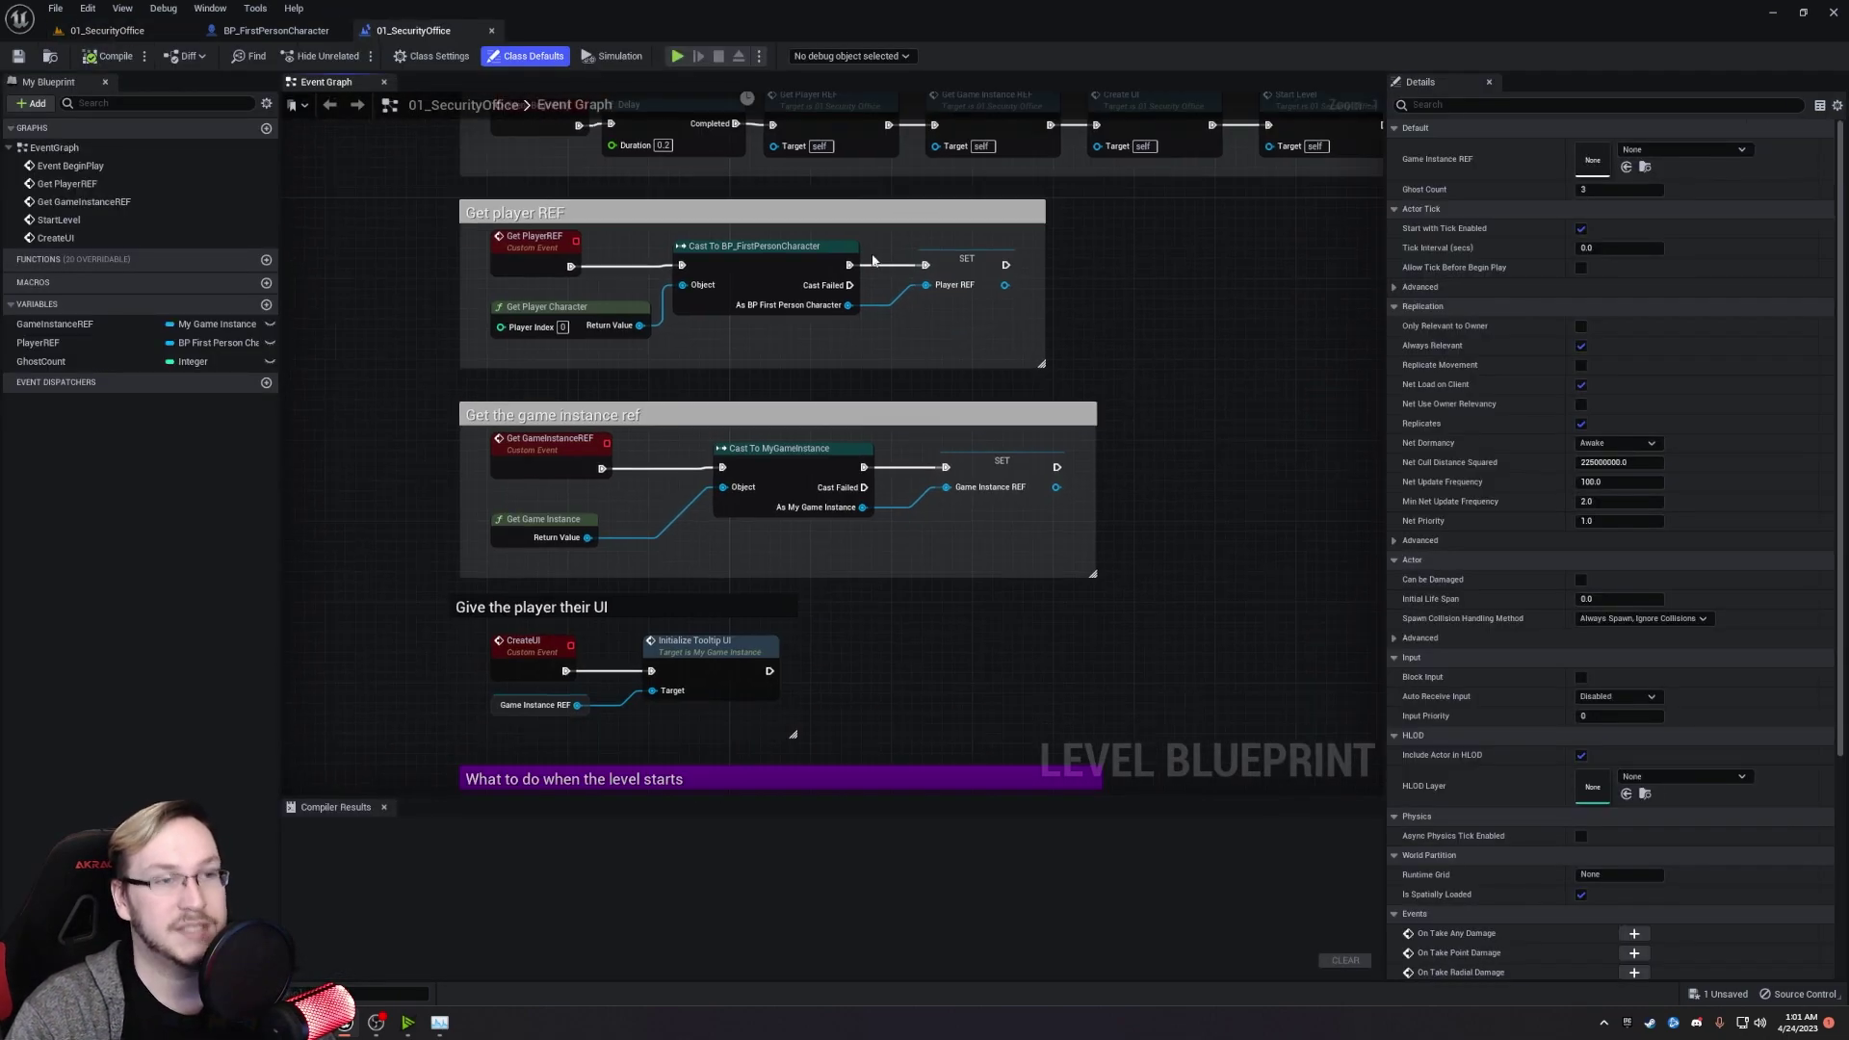
pyautogui.moveTo(826, 561); pyautogui.dragTo(871, 205, button='right')
pyautogui.moveTo(758, 463); pyautogui.dragTo(789, 358, button='right')
pyautogui.rightClick(612, 610)
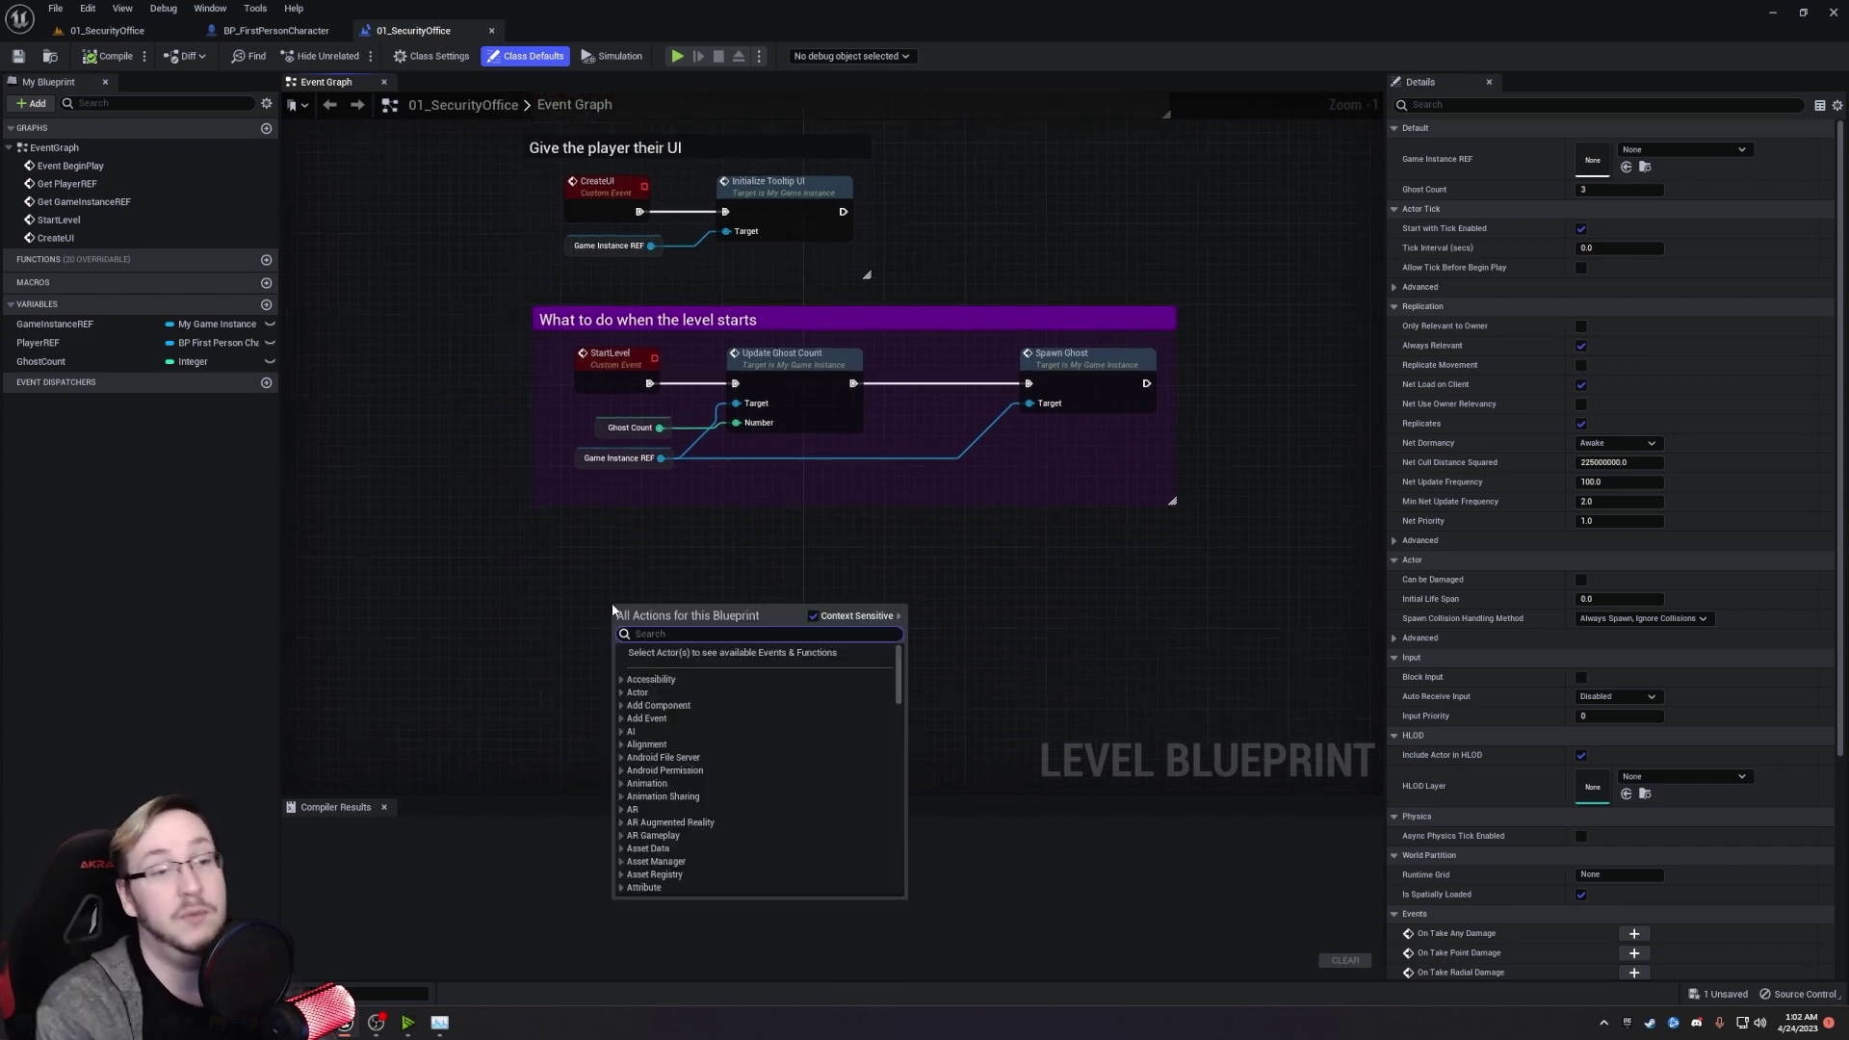
pyautogui.write('custom')
pyautogui.press('Return')
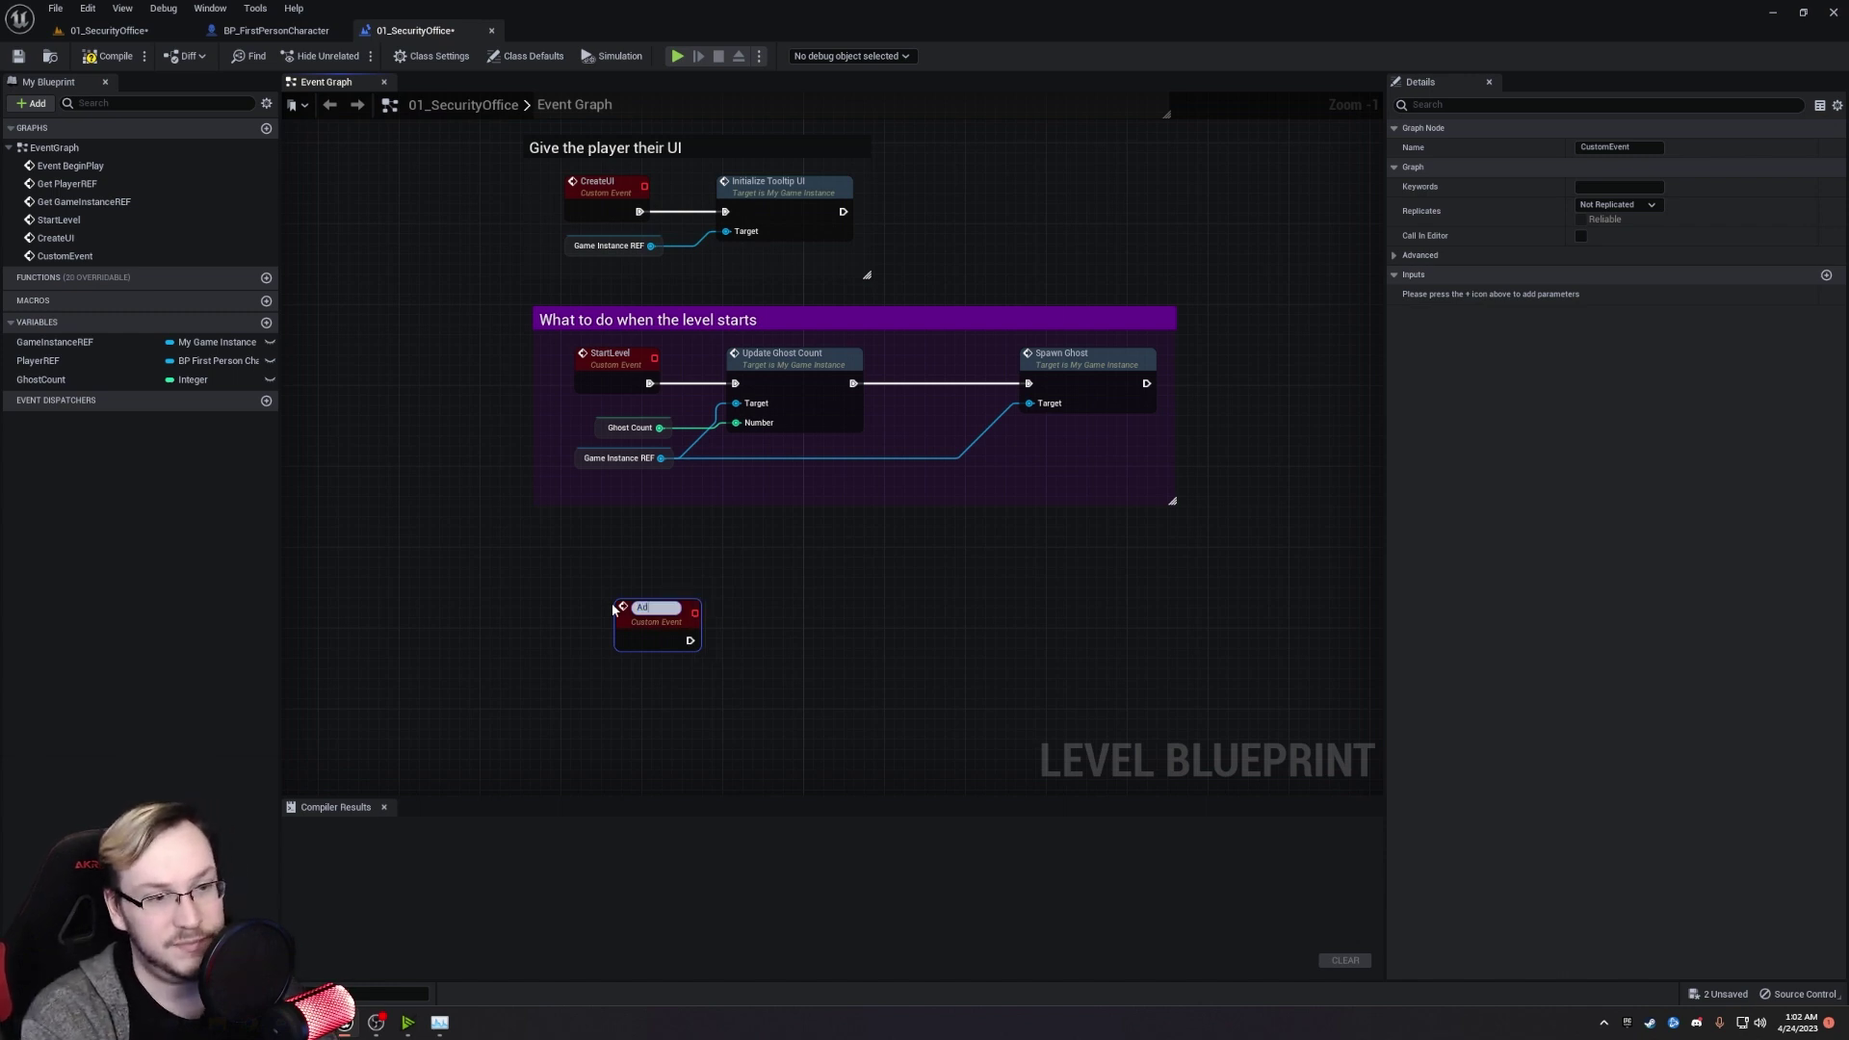
pyautogui.write('AddCrossHair')
pyautogui.press('Return')
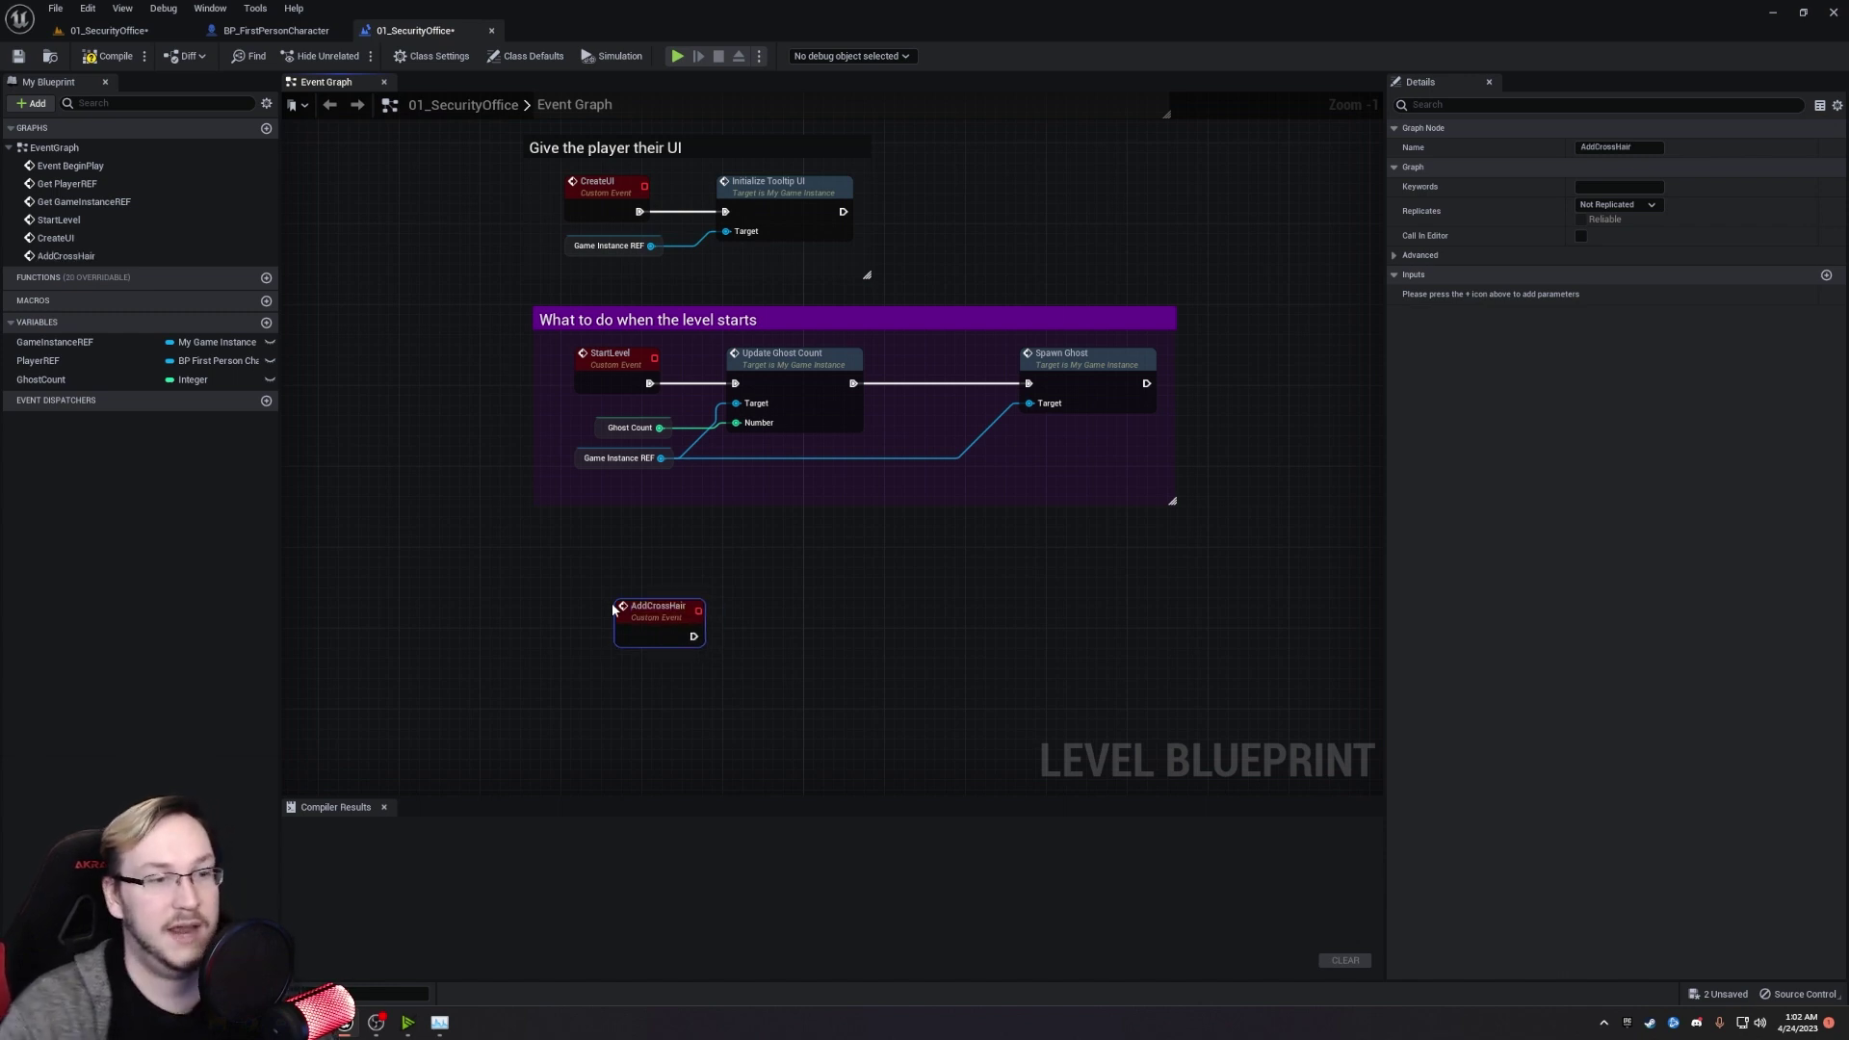
# Align the AddCrossHair event beneath the StartLevel event, leaving a gap below the purple comment group.
pyautogui.moveTo(662, 605); pyautogui.dragTo(612, 553)
pyautogui.click(739, 623)
pyautogui.moveTo(739, 623); pyautogui.dragTo(702, 597, button='right')
pyautogui.moveTo(556, 533); pyautogui.dragTo(567, 599)
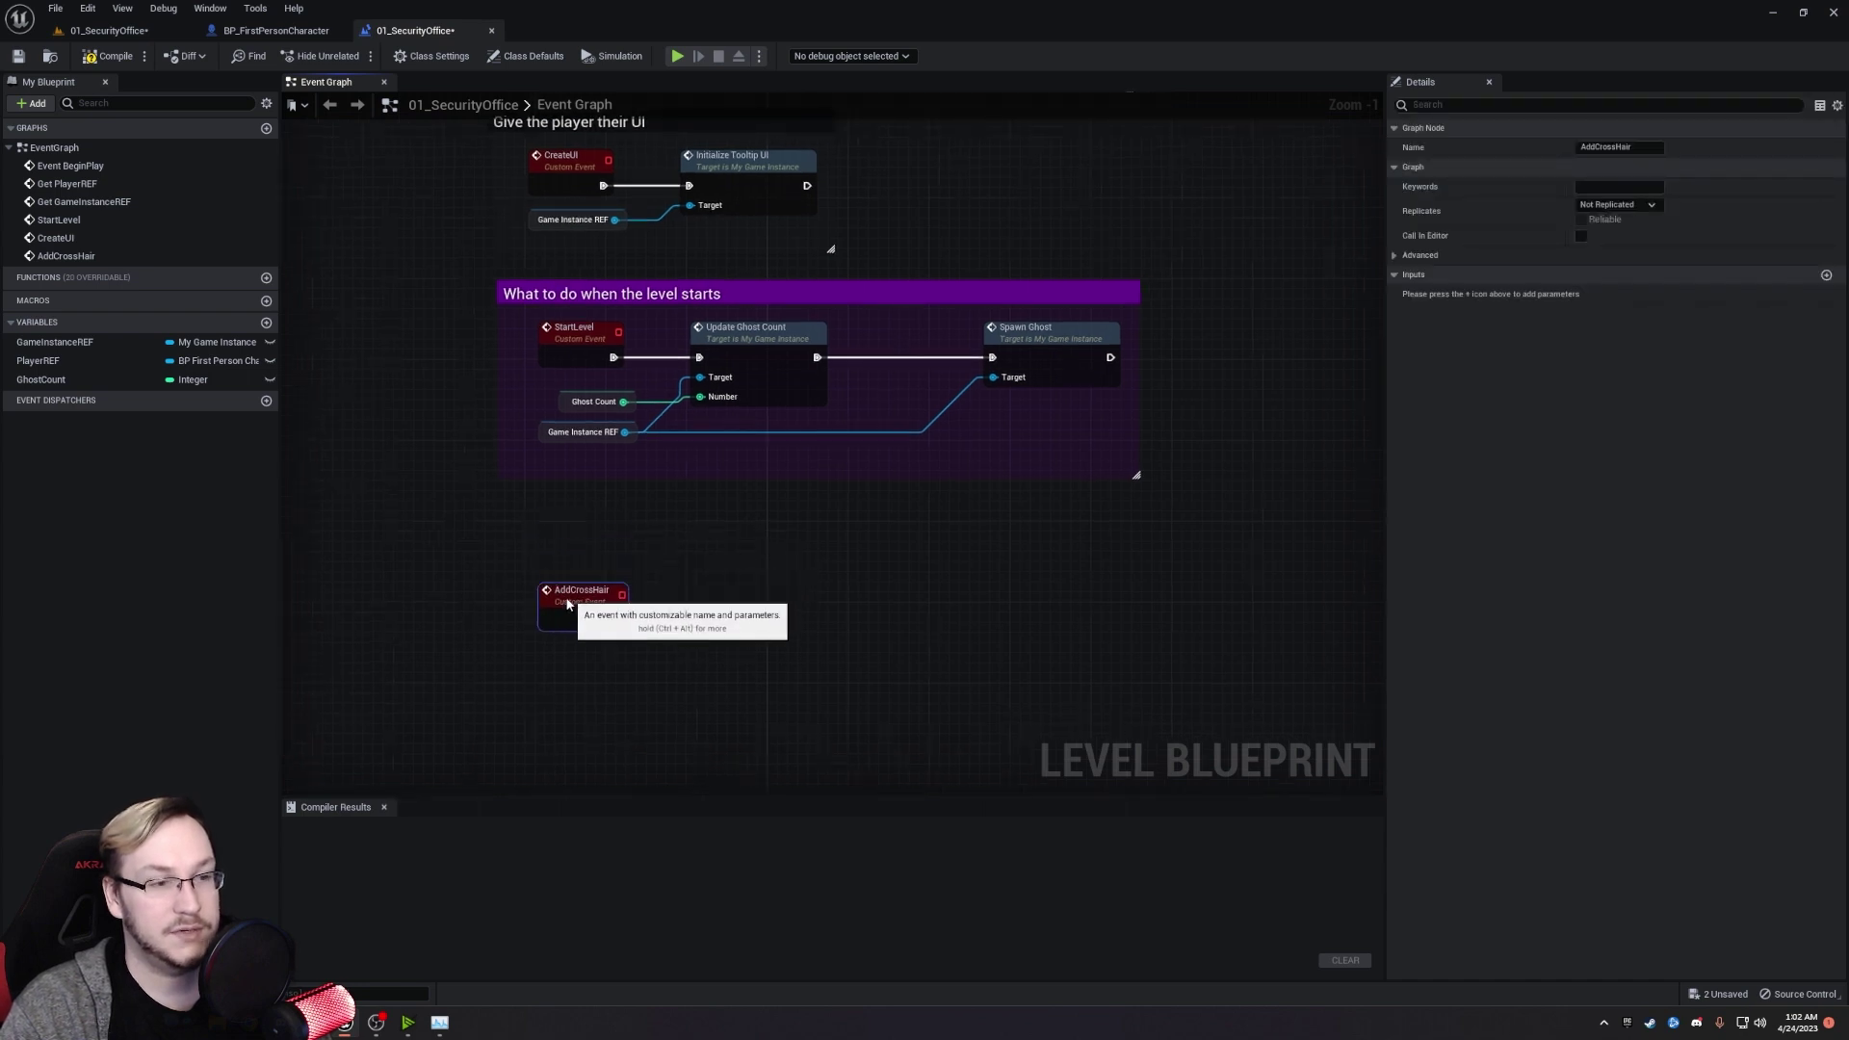
pyautogui.moveTo(568, 604); pyautogui.dragTo(647, 549, button='right')
# Place a getter for the PlayerREF variable directly beneath the AddCrossHair event.
pyautogui.moveTo(611, 567); pyautogui.dragTo(724, 571)
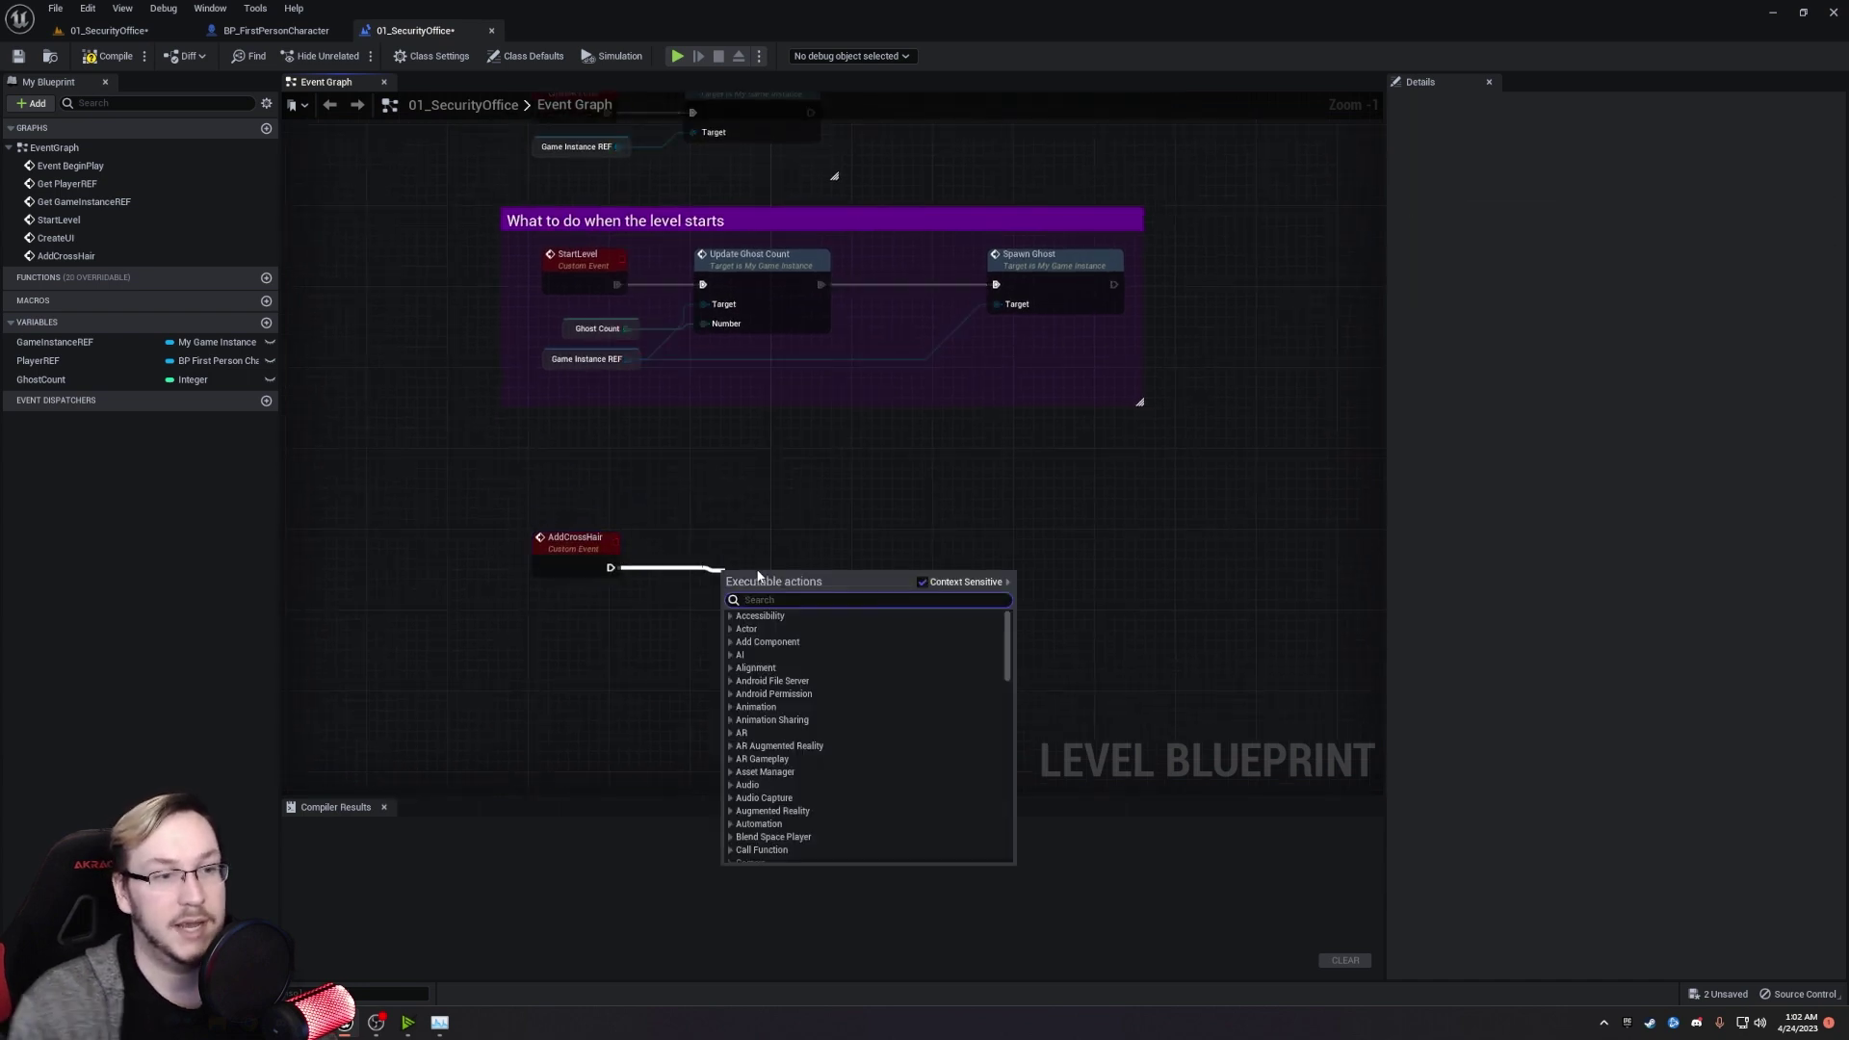
pyautogui.click(631, 584)
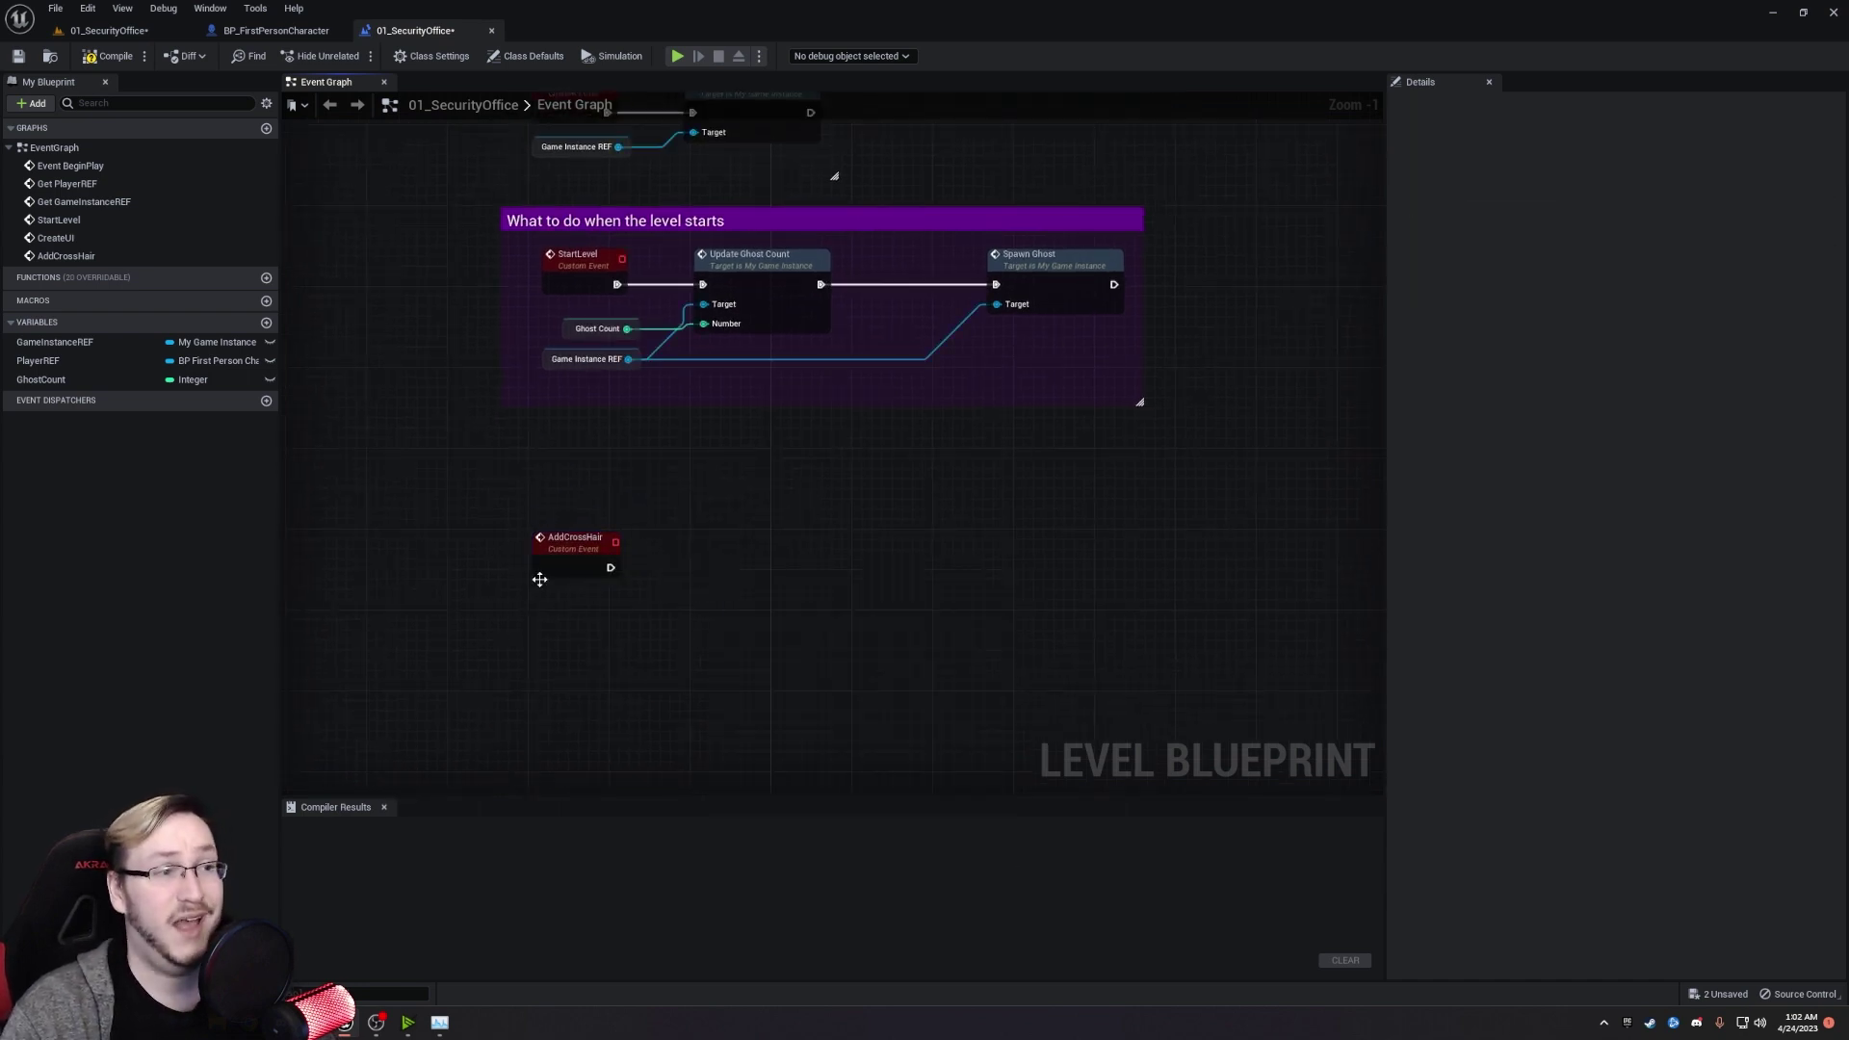
pyautogui.moveTo(39, 360); pyautogui.dragTo(554, 607)
pyautogui.click(591, 633)
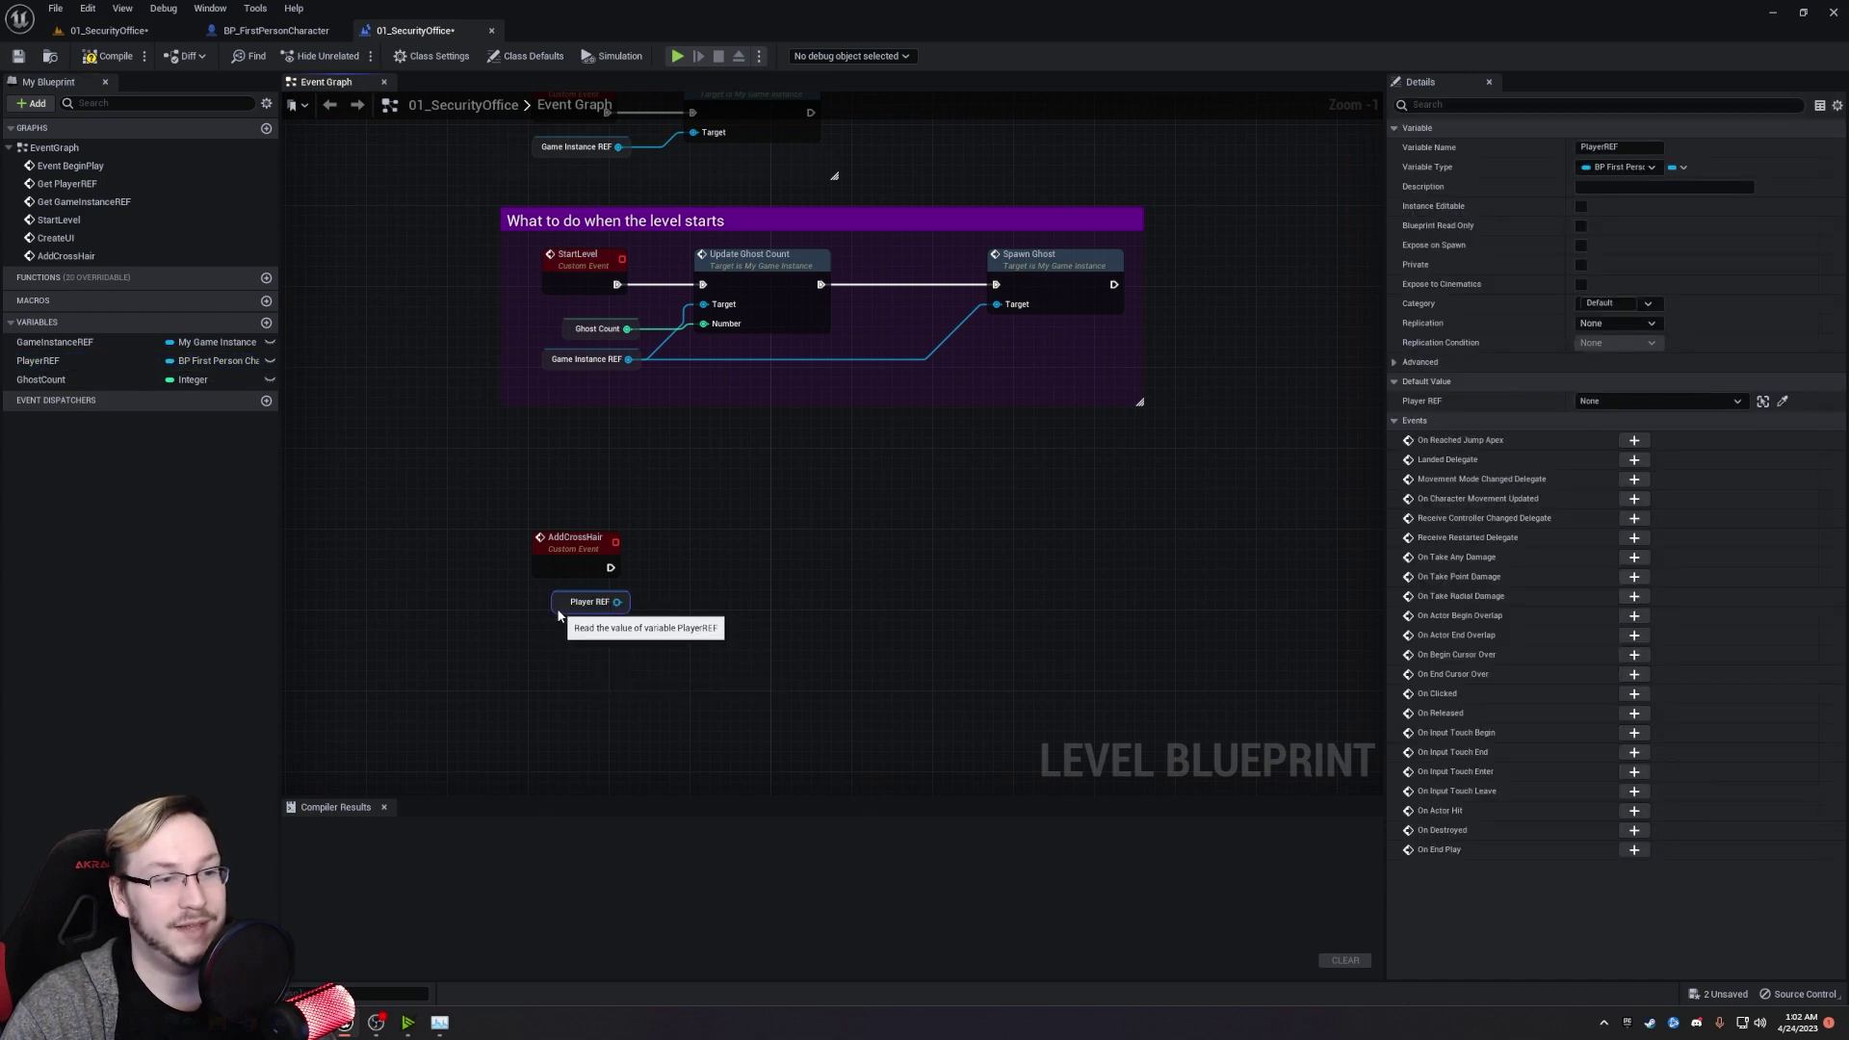
pyautogui.moveTo(605, 616); pyautogui.dragTo(551, 605, button='right')
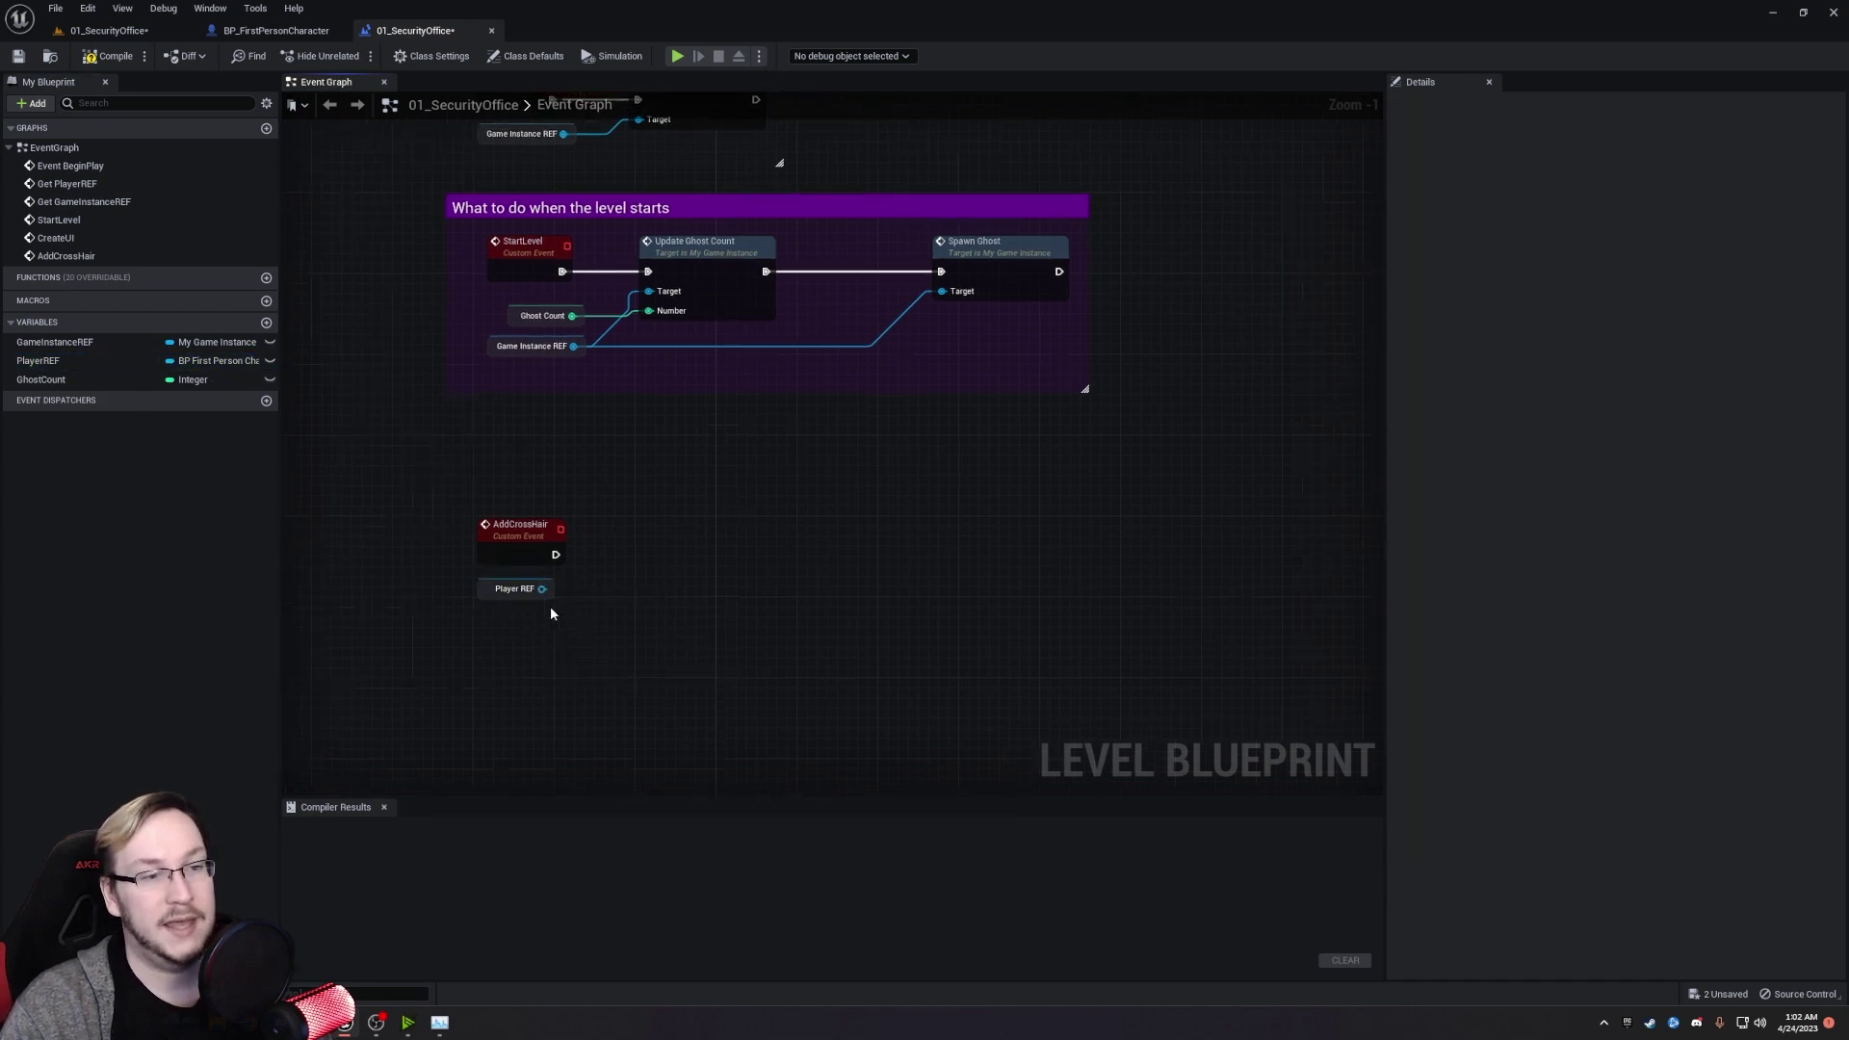
# Call Create Widget Cross Hair on Player REF and wire the AddCrossHair event's execution output into it.
pyautogui.moveTo(543, 589); pyautogui.dragTo(674, 520)
pyautogui.write('create widget')
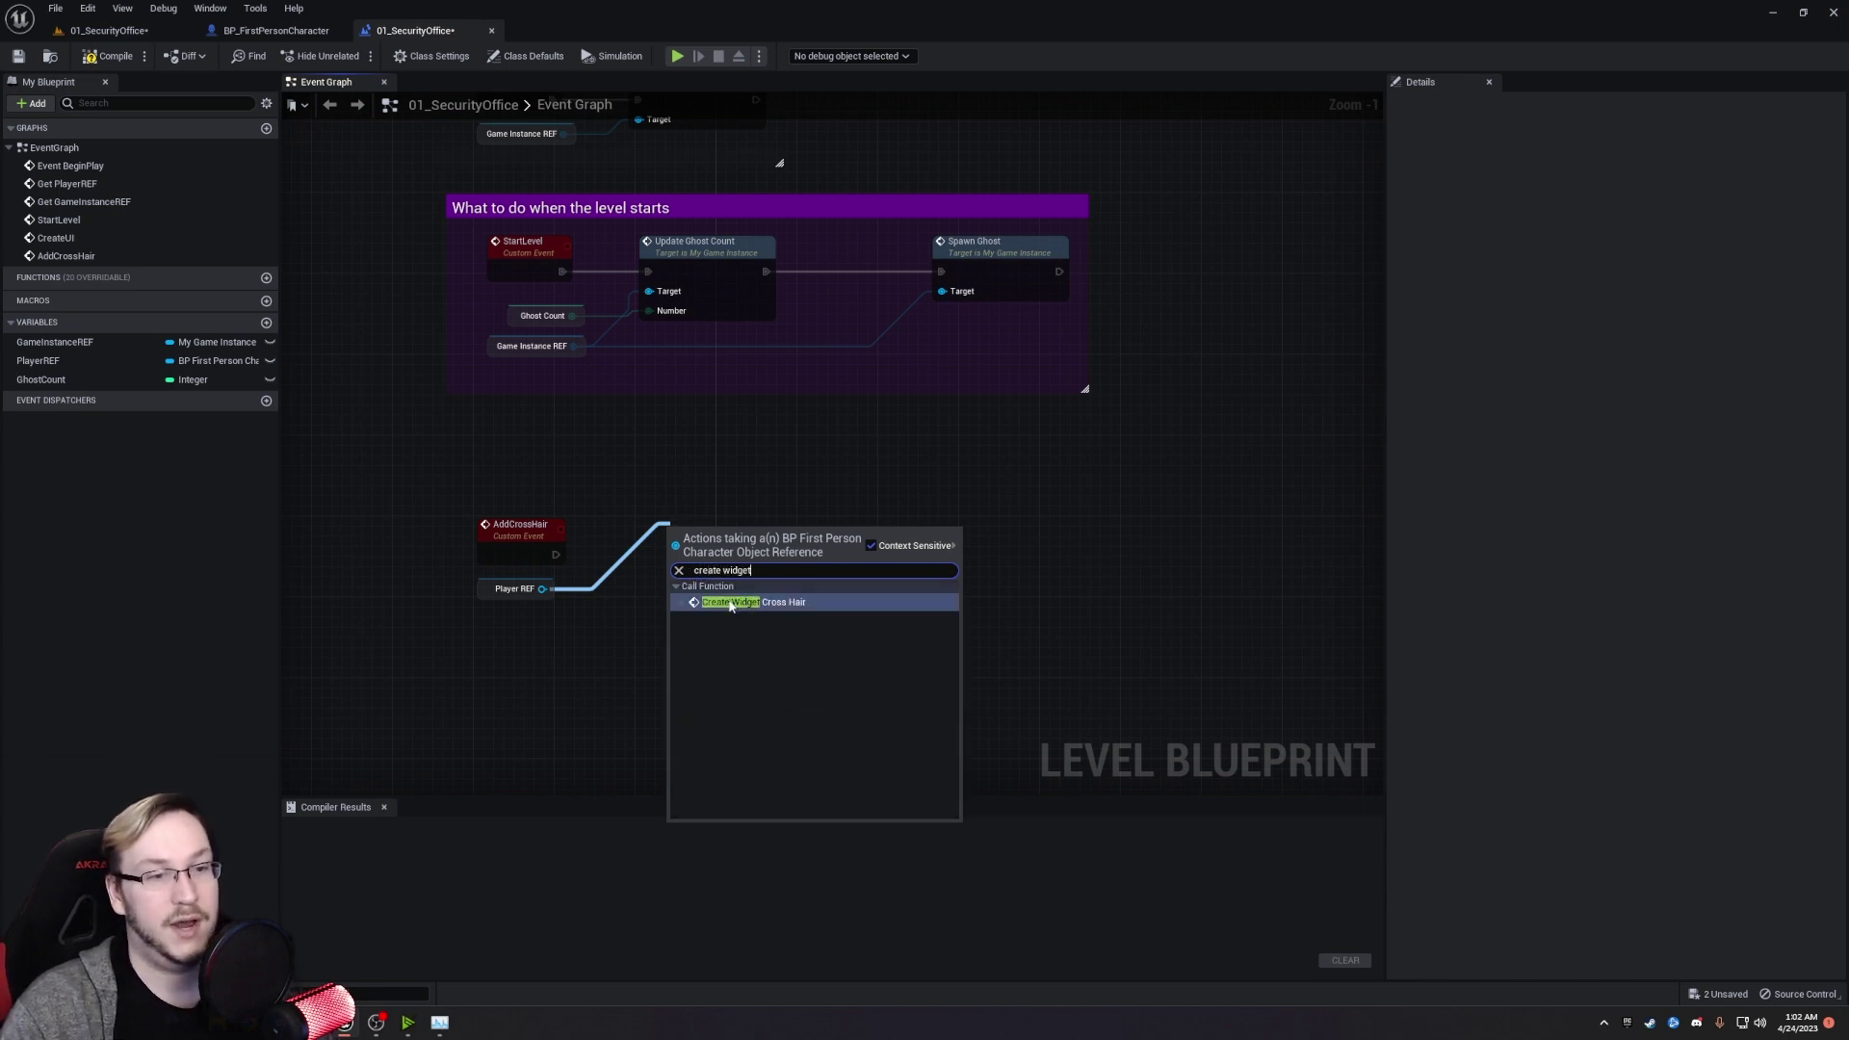
pyautogui.click(730, 603)
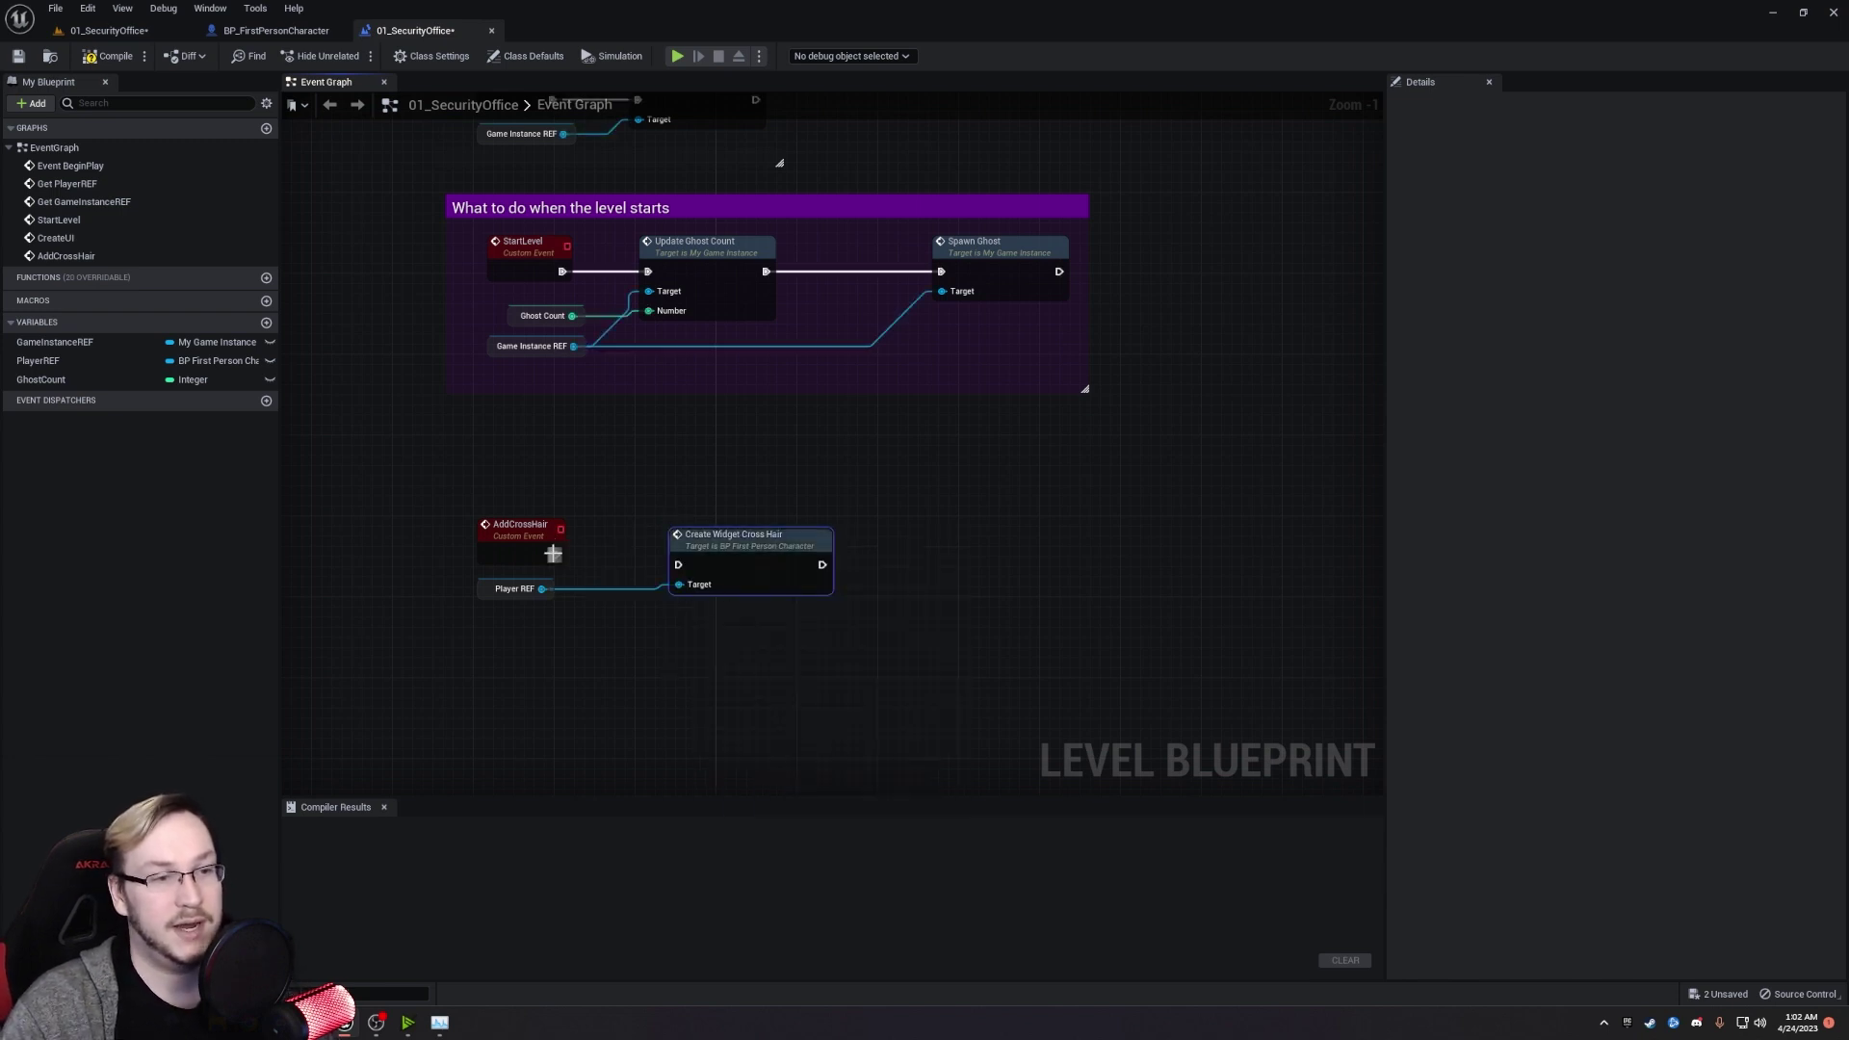
pyautogui.moveTo(556, 555); pyautogui.dragTo(727, 568)
# Wrap the AddCrossHair nodes in a comment reading "Add crosshair to the screen".
pyautogui.moveTo(394, 486); pyautogui.dragTo(1123, 700)
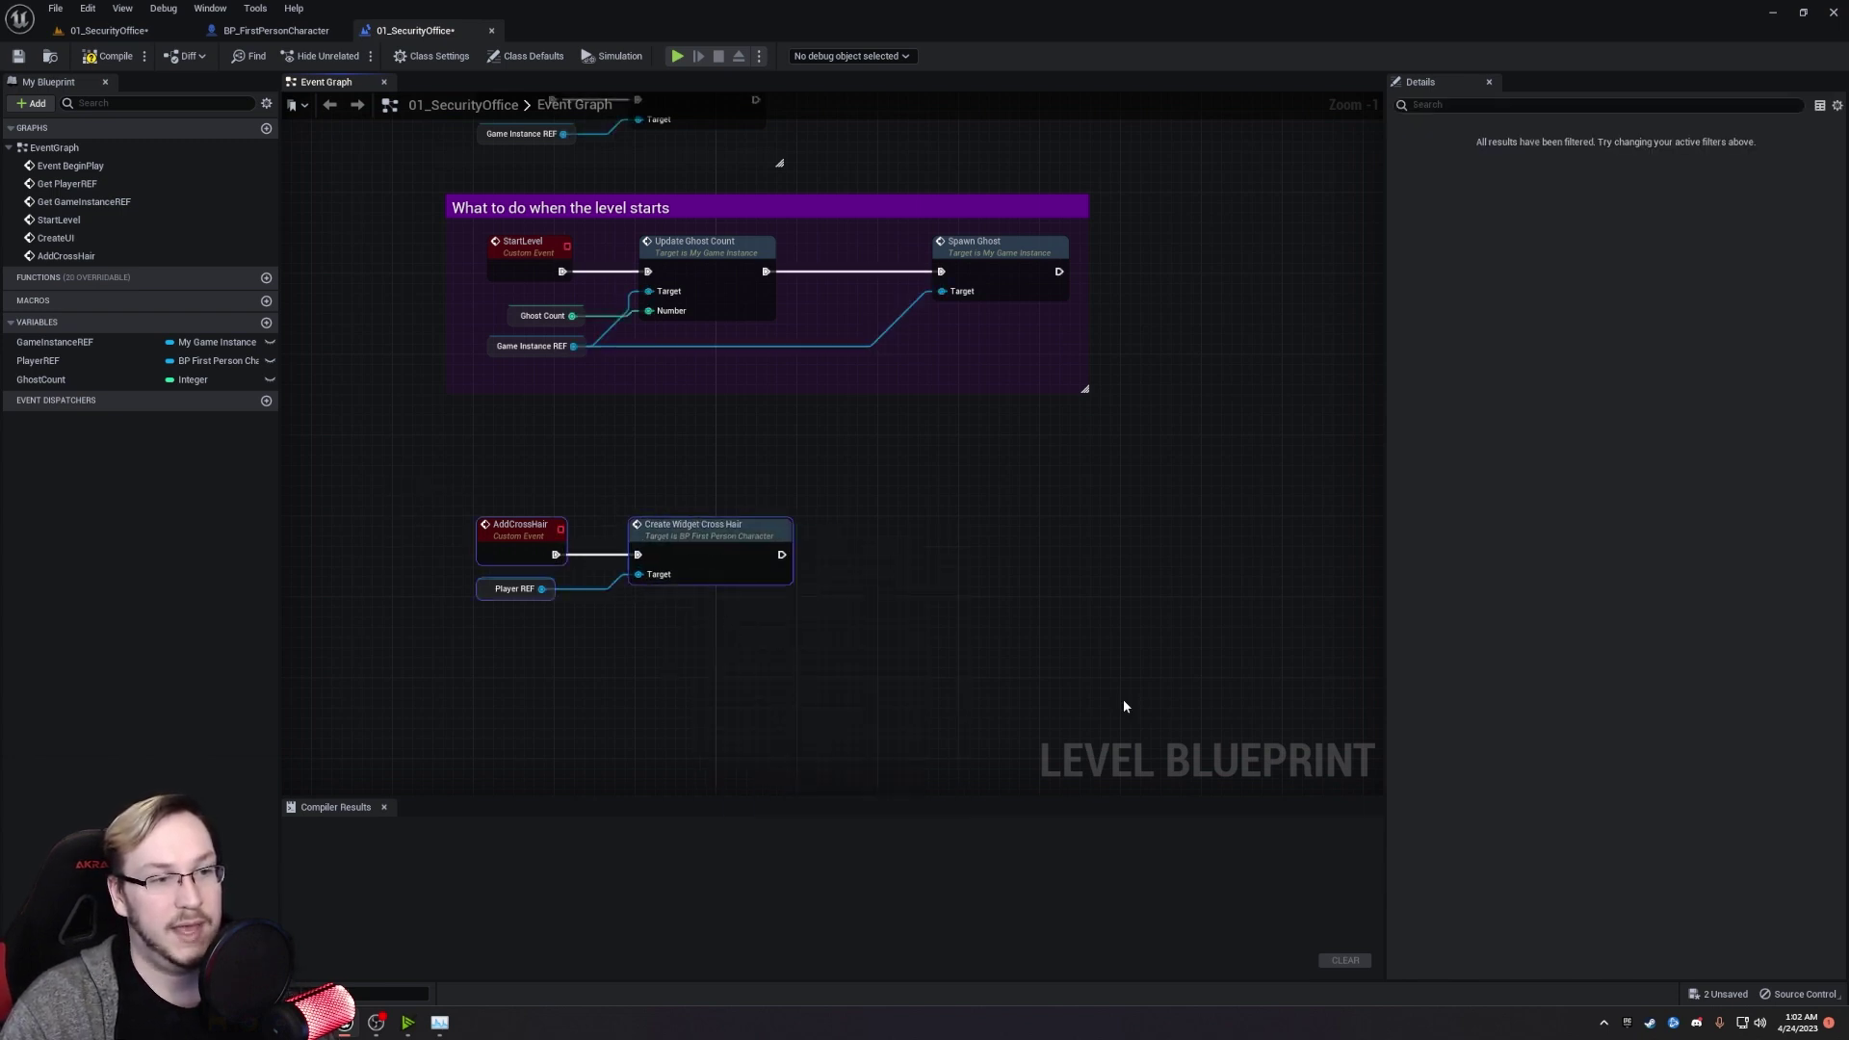
pyautogui.press('c')
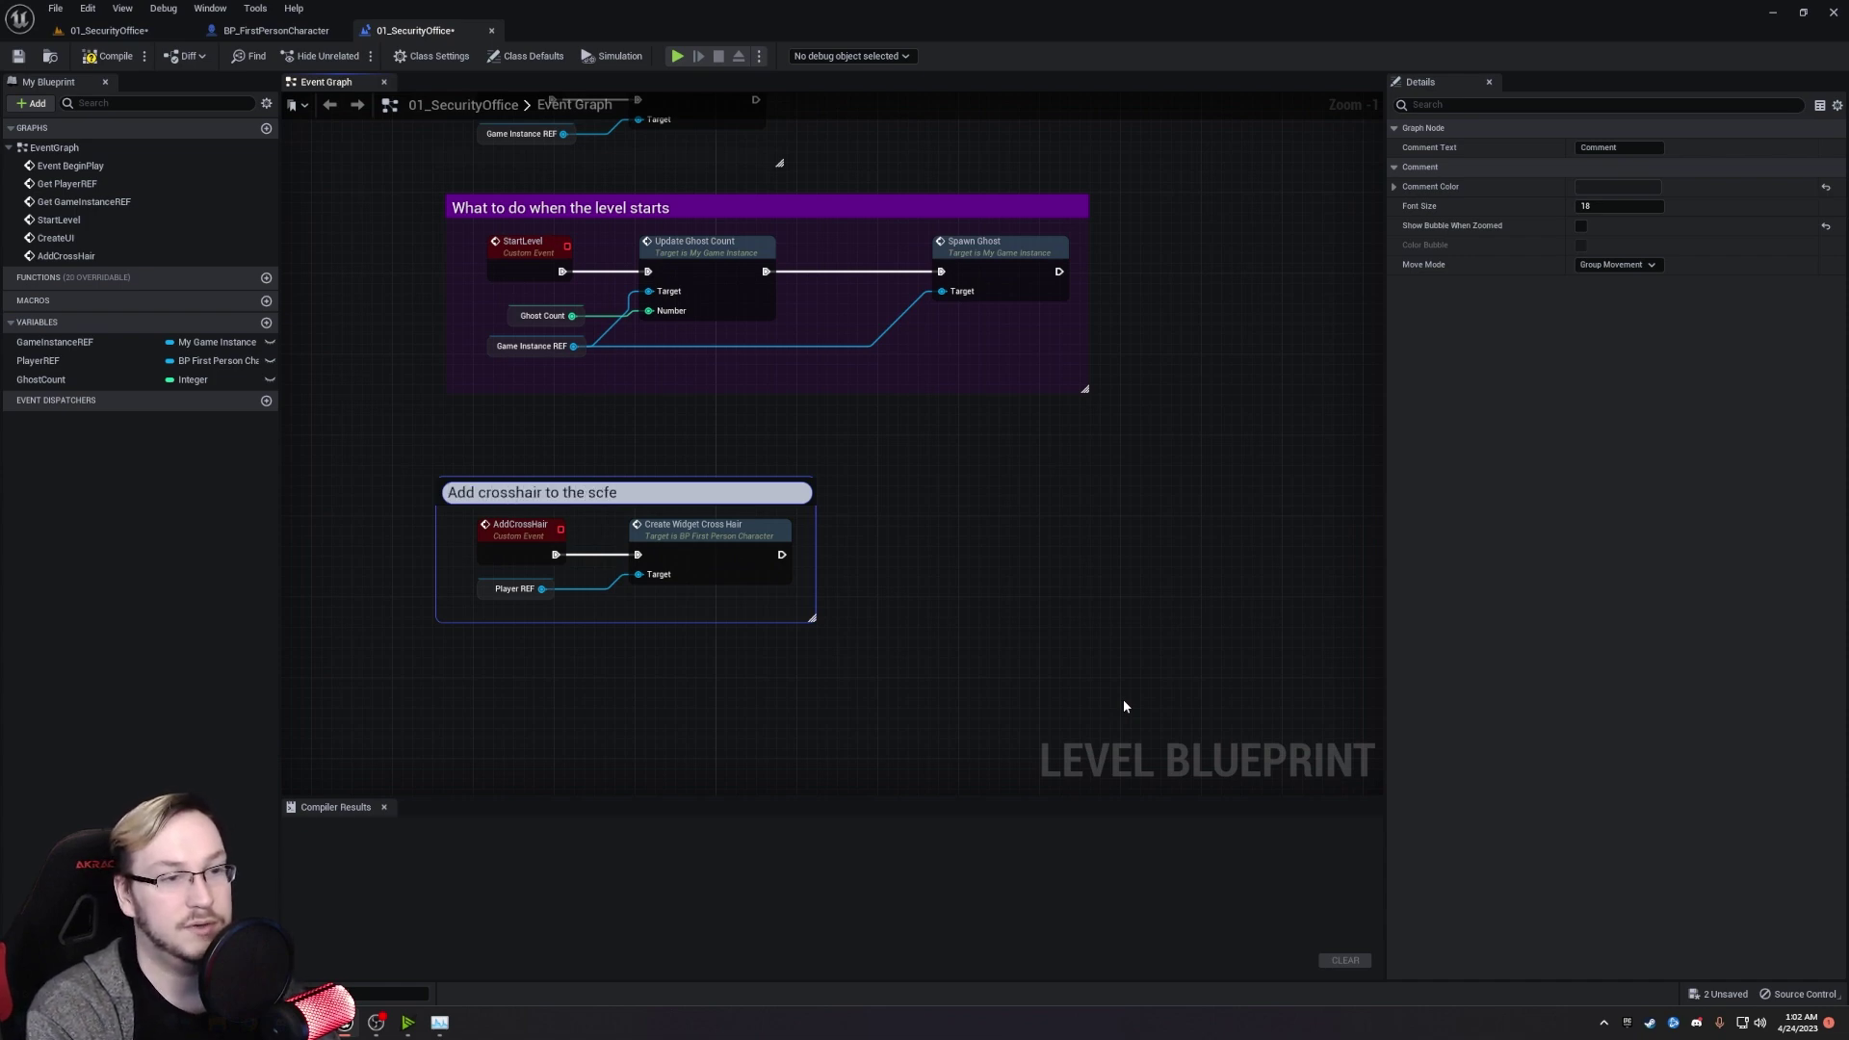
pyautogui.write('en')
pyautogui.press('Return')
# Widen the Begin Play comment box to make room for another node after Start Level.
pyautogui.moveTo(1015, 466); pyautogui.dragTo(997, 790, button='right')
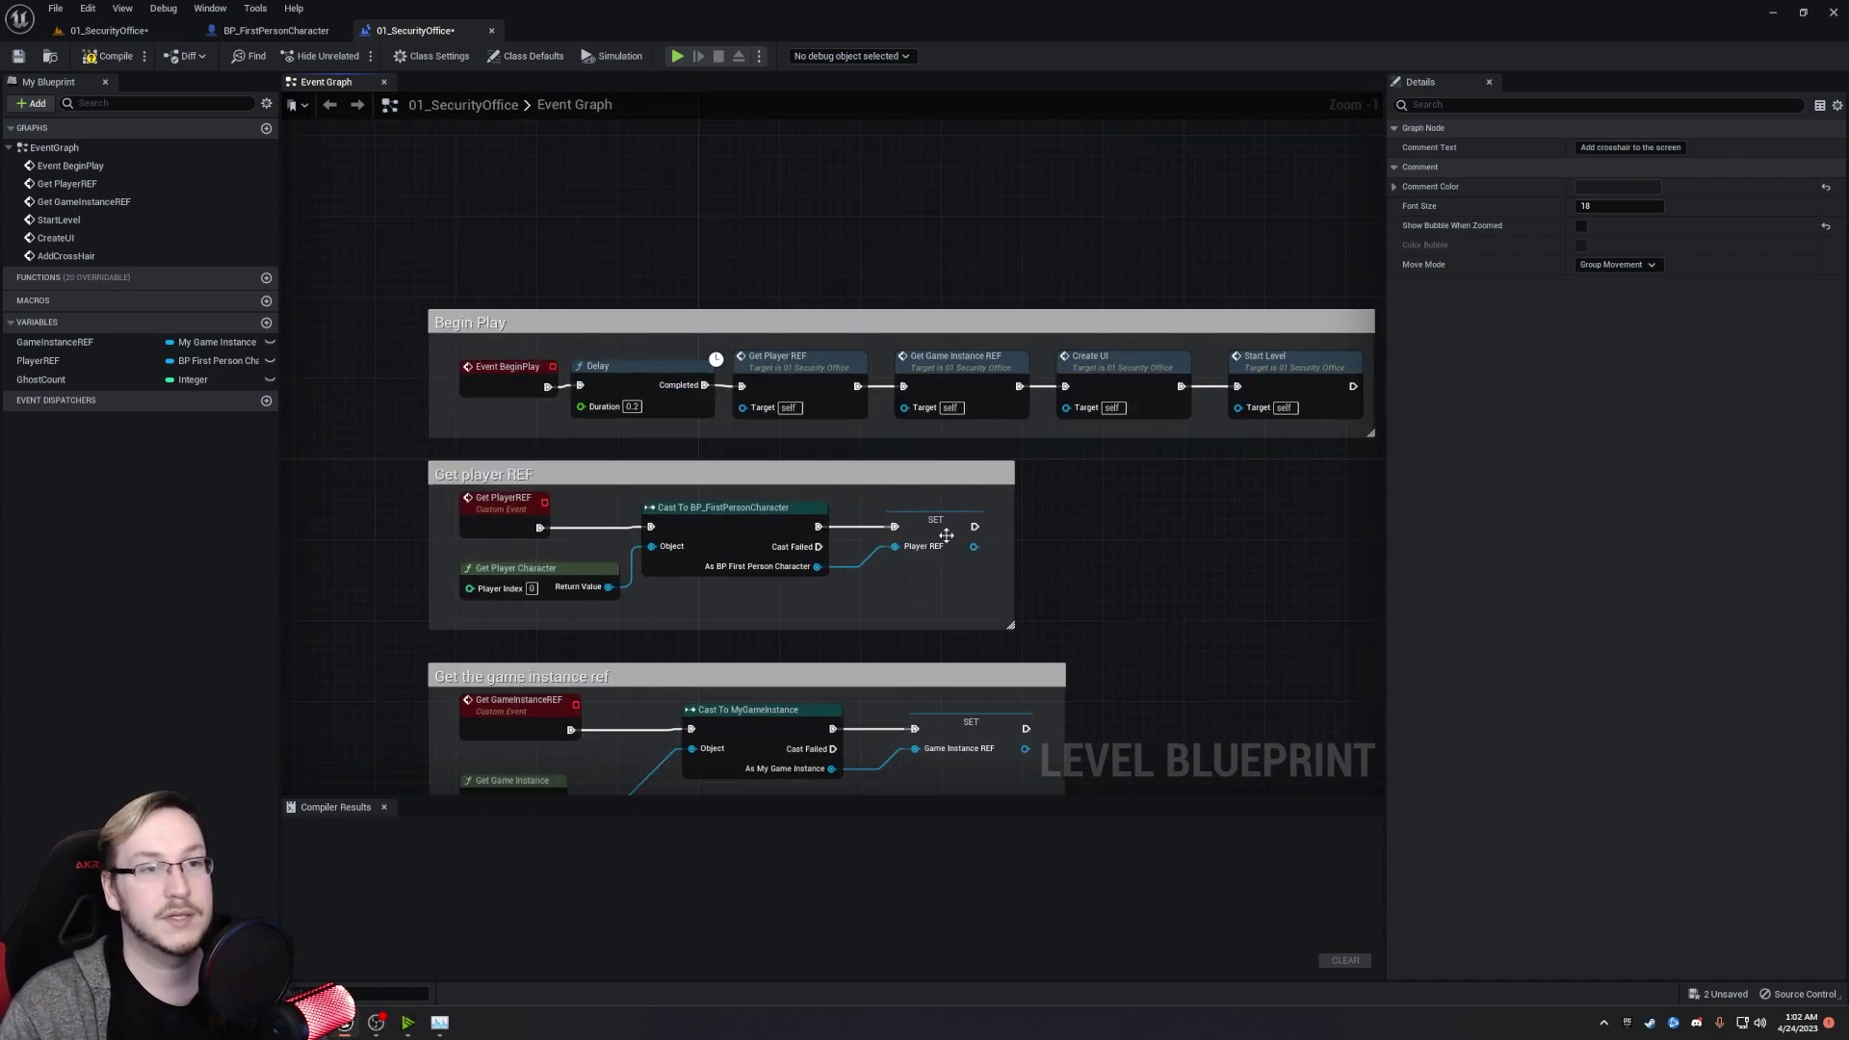
pyautogui.moveTo(536, 416); pyautogui.dragTo(638, 408, button='right')
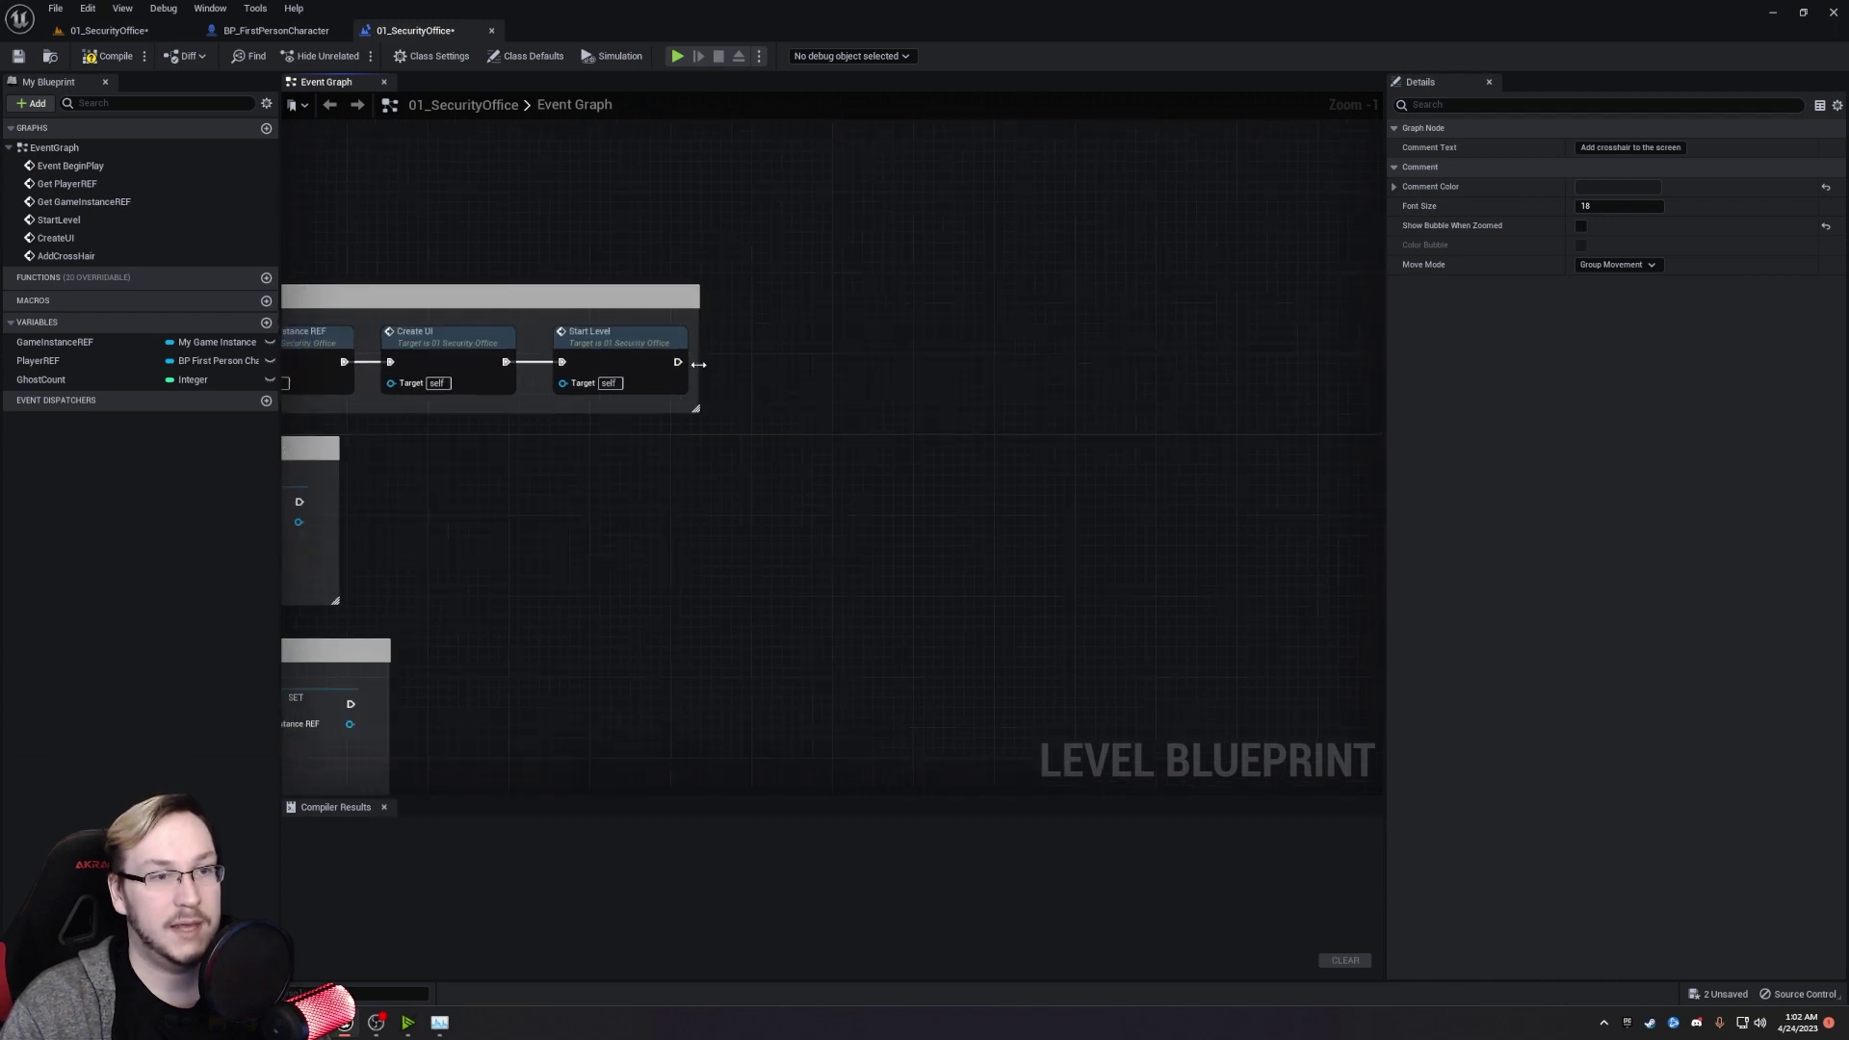
pyautogui.moveTo(698, 364); pyautogui.dragTo(1038, 366)
pyautogui.moveTo(607, 502); pyautogui.dragTo(1143, 506, button='right')
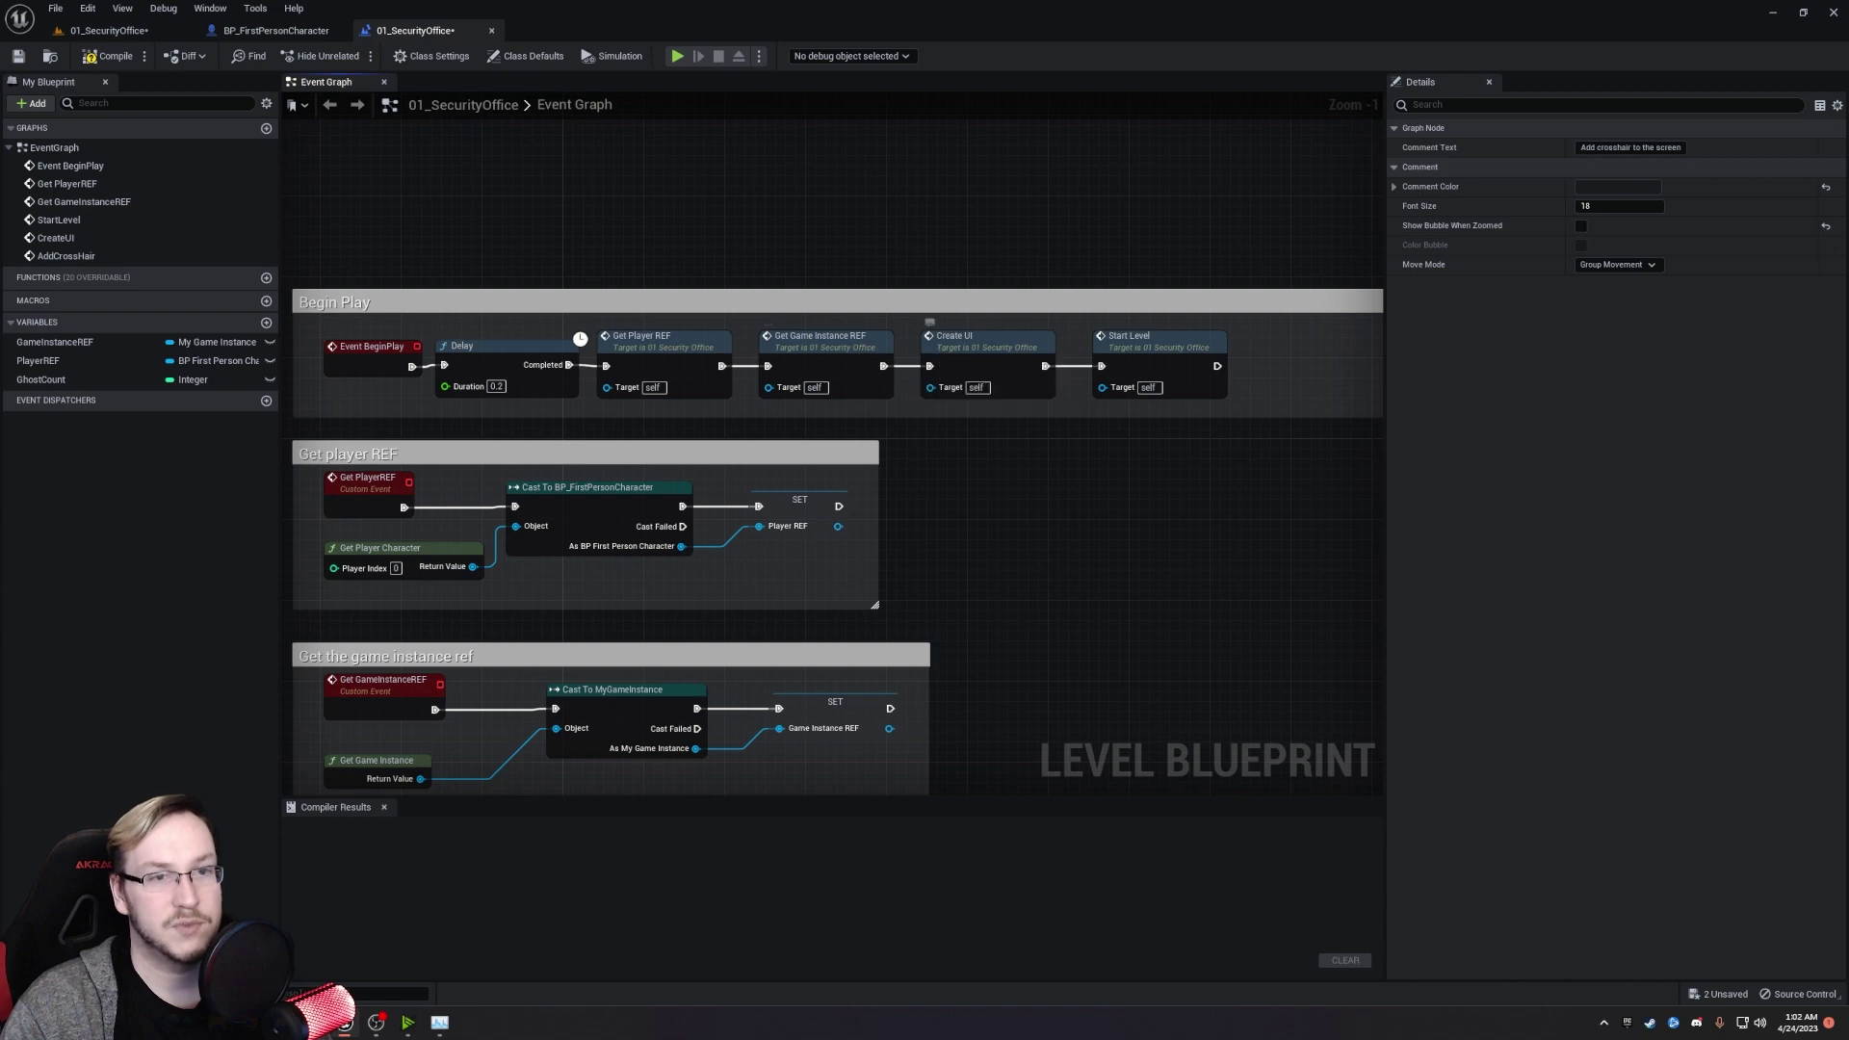
# Add an Add Cross Hair call at the end of the Begin Play chain, wired after Start Level.
pyautogui.moveTo(990, 363); pyautogui.dragTo(904, 387, button='right')
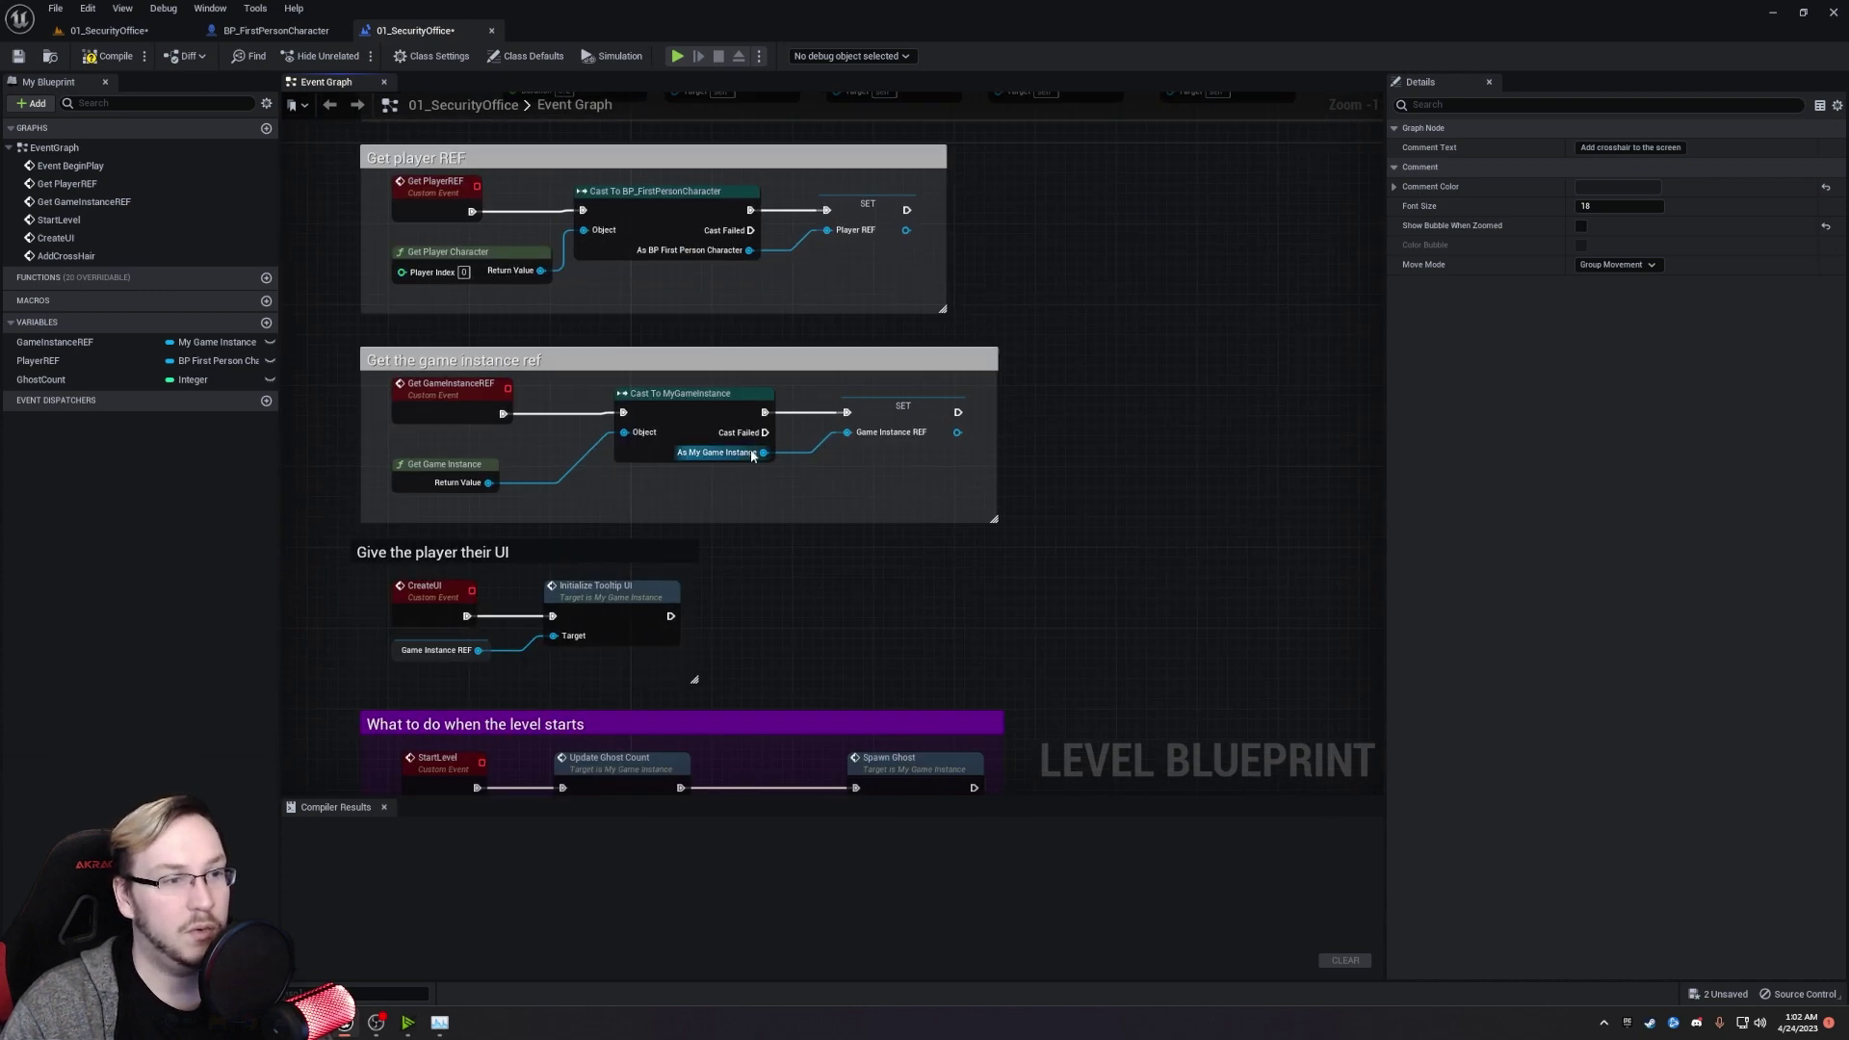
pyautogui.moveTo(753, 455); pyautogui.dragTo(662, 356, button='right')
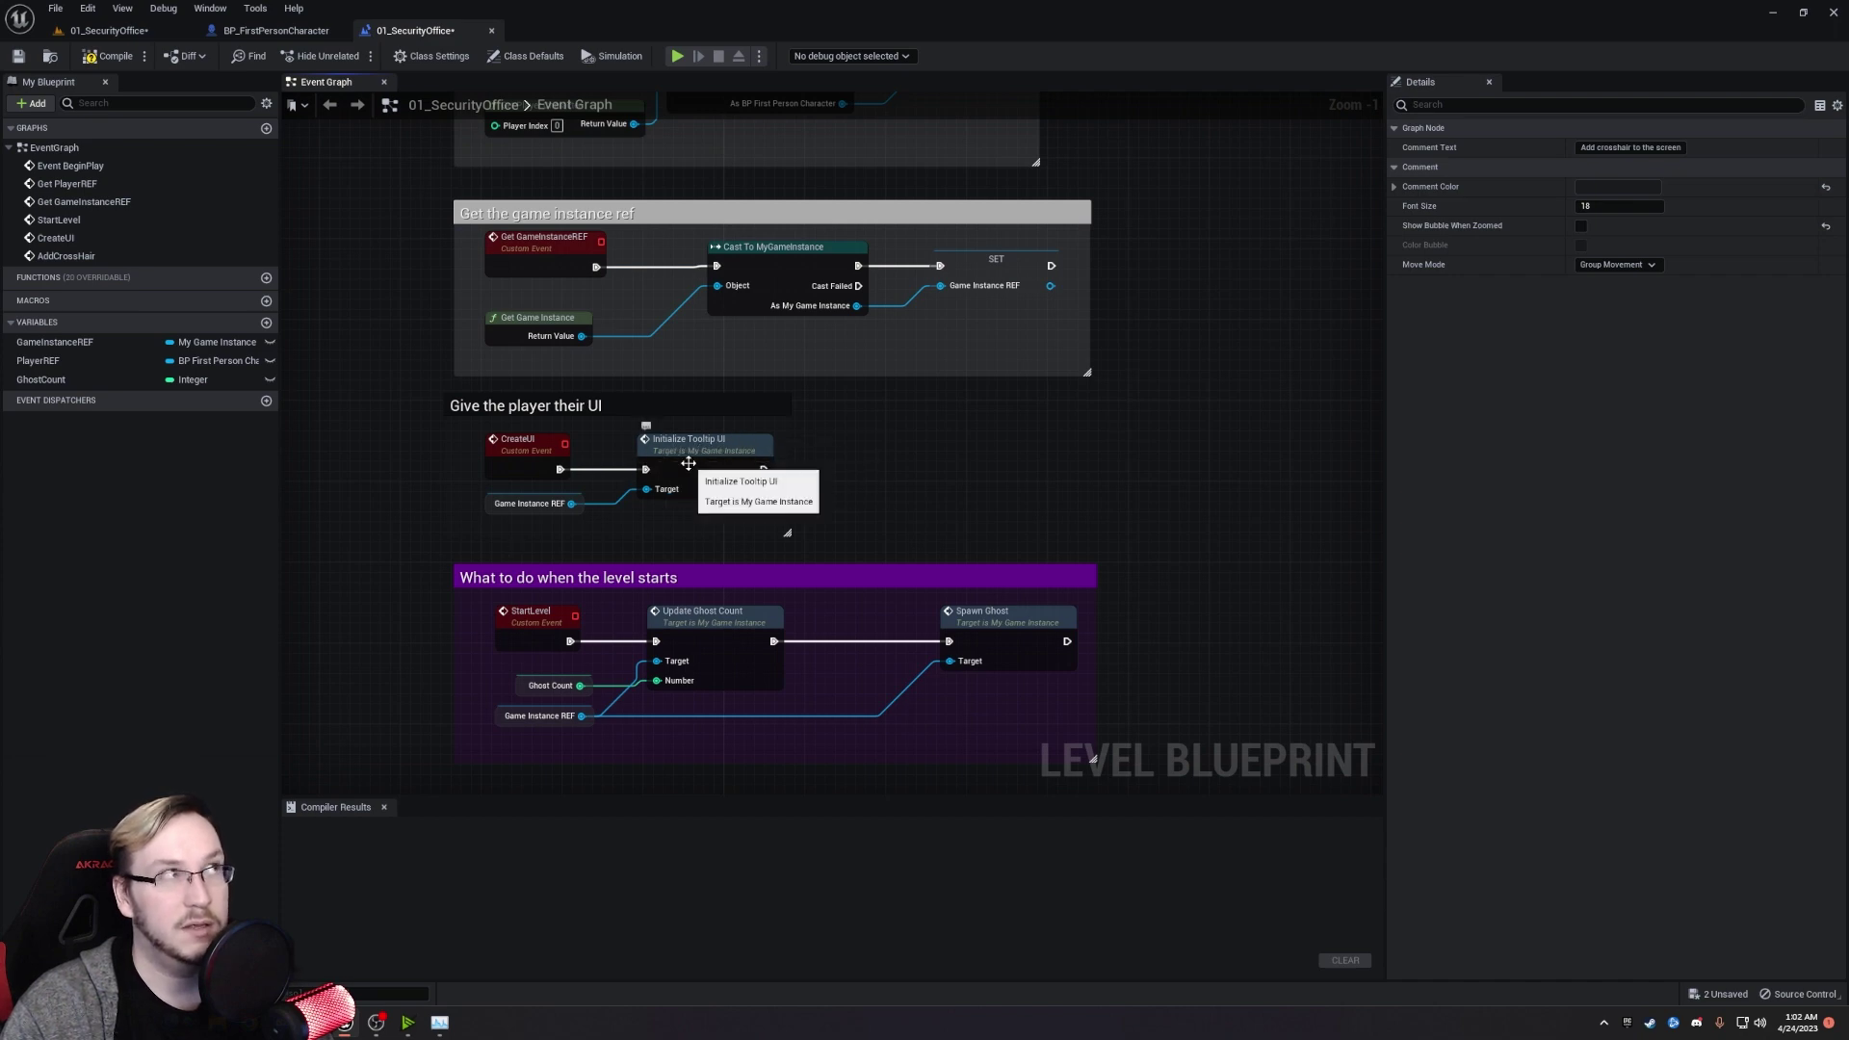
pyautogui.moveTo(1036, 480); pyautogui.dragTo(811, 521, button='right')
pyautogui.moveTo(794, 408); pyautogui.dragTo(915, 396)
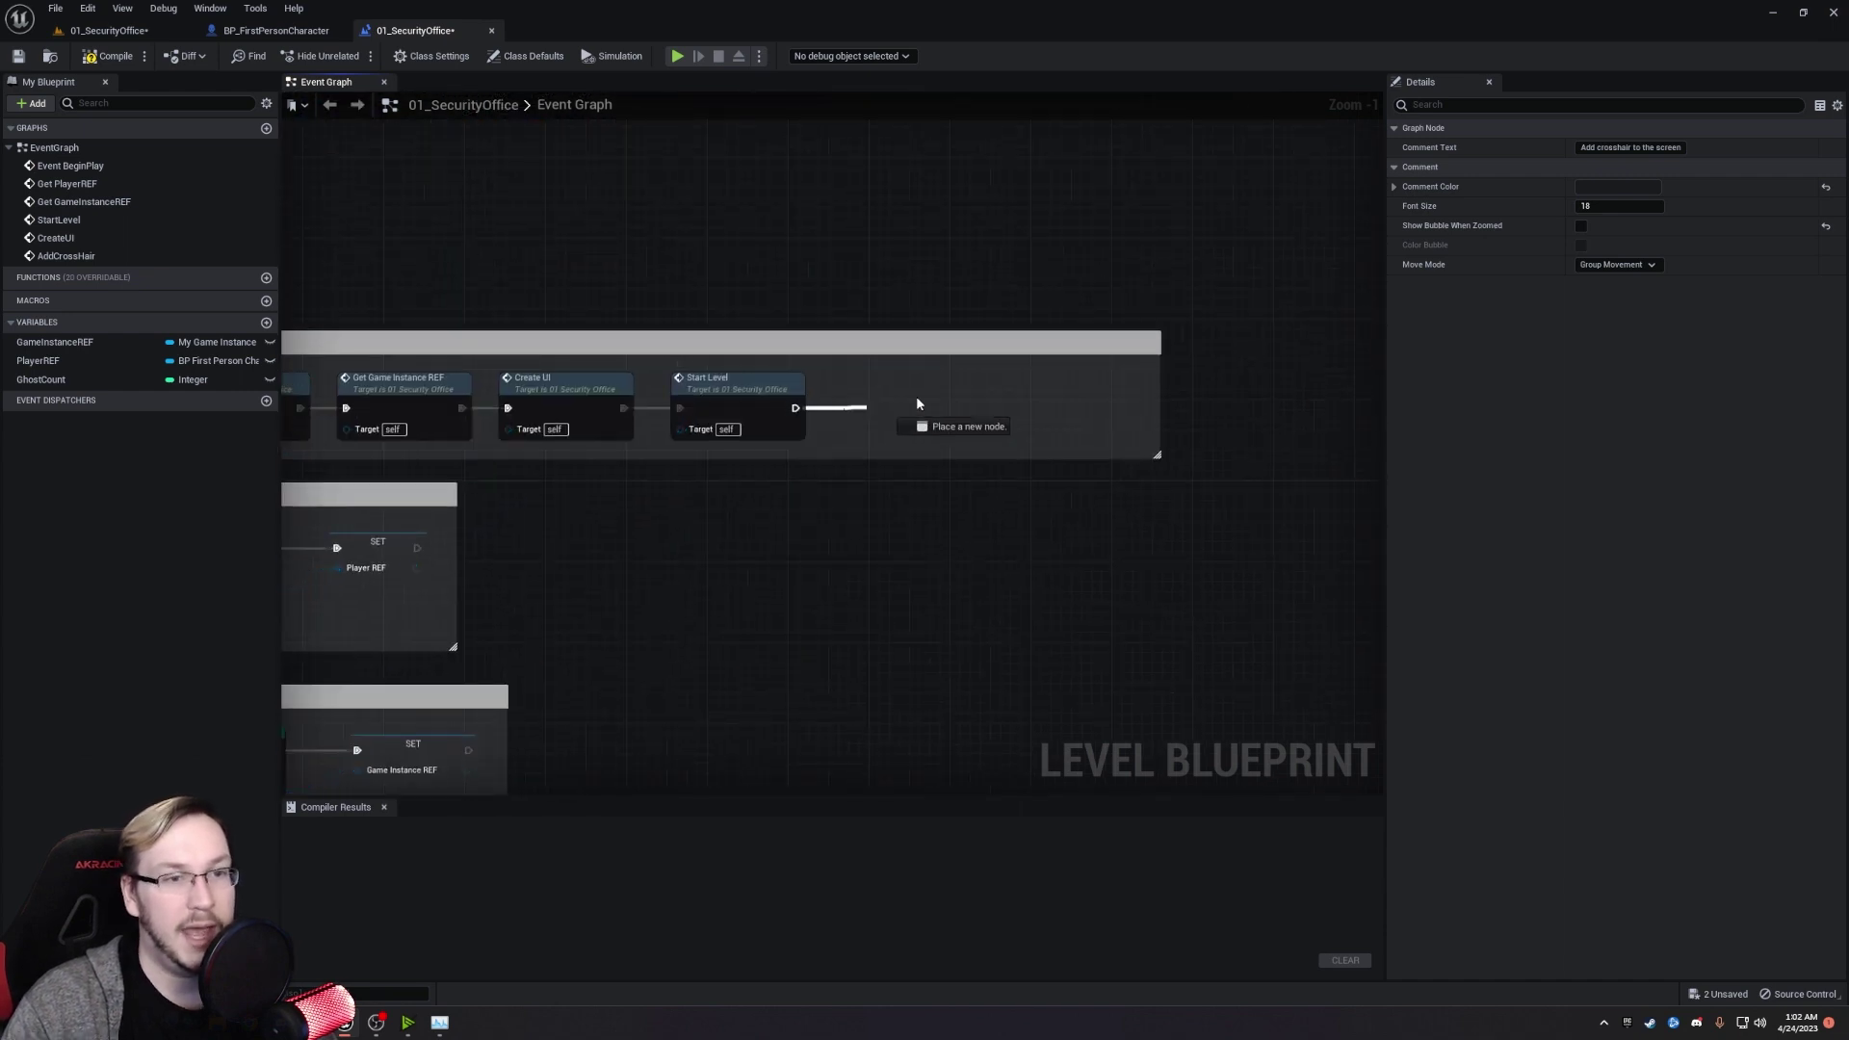
pyautogui.write('add cross hair')
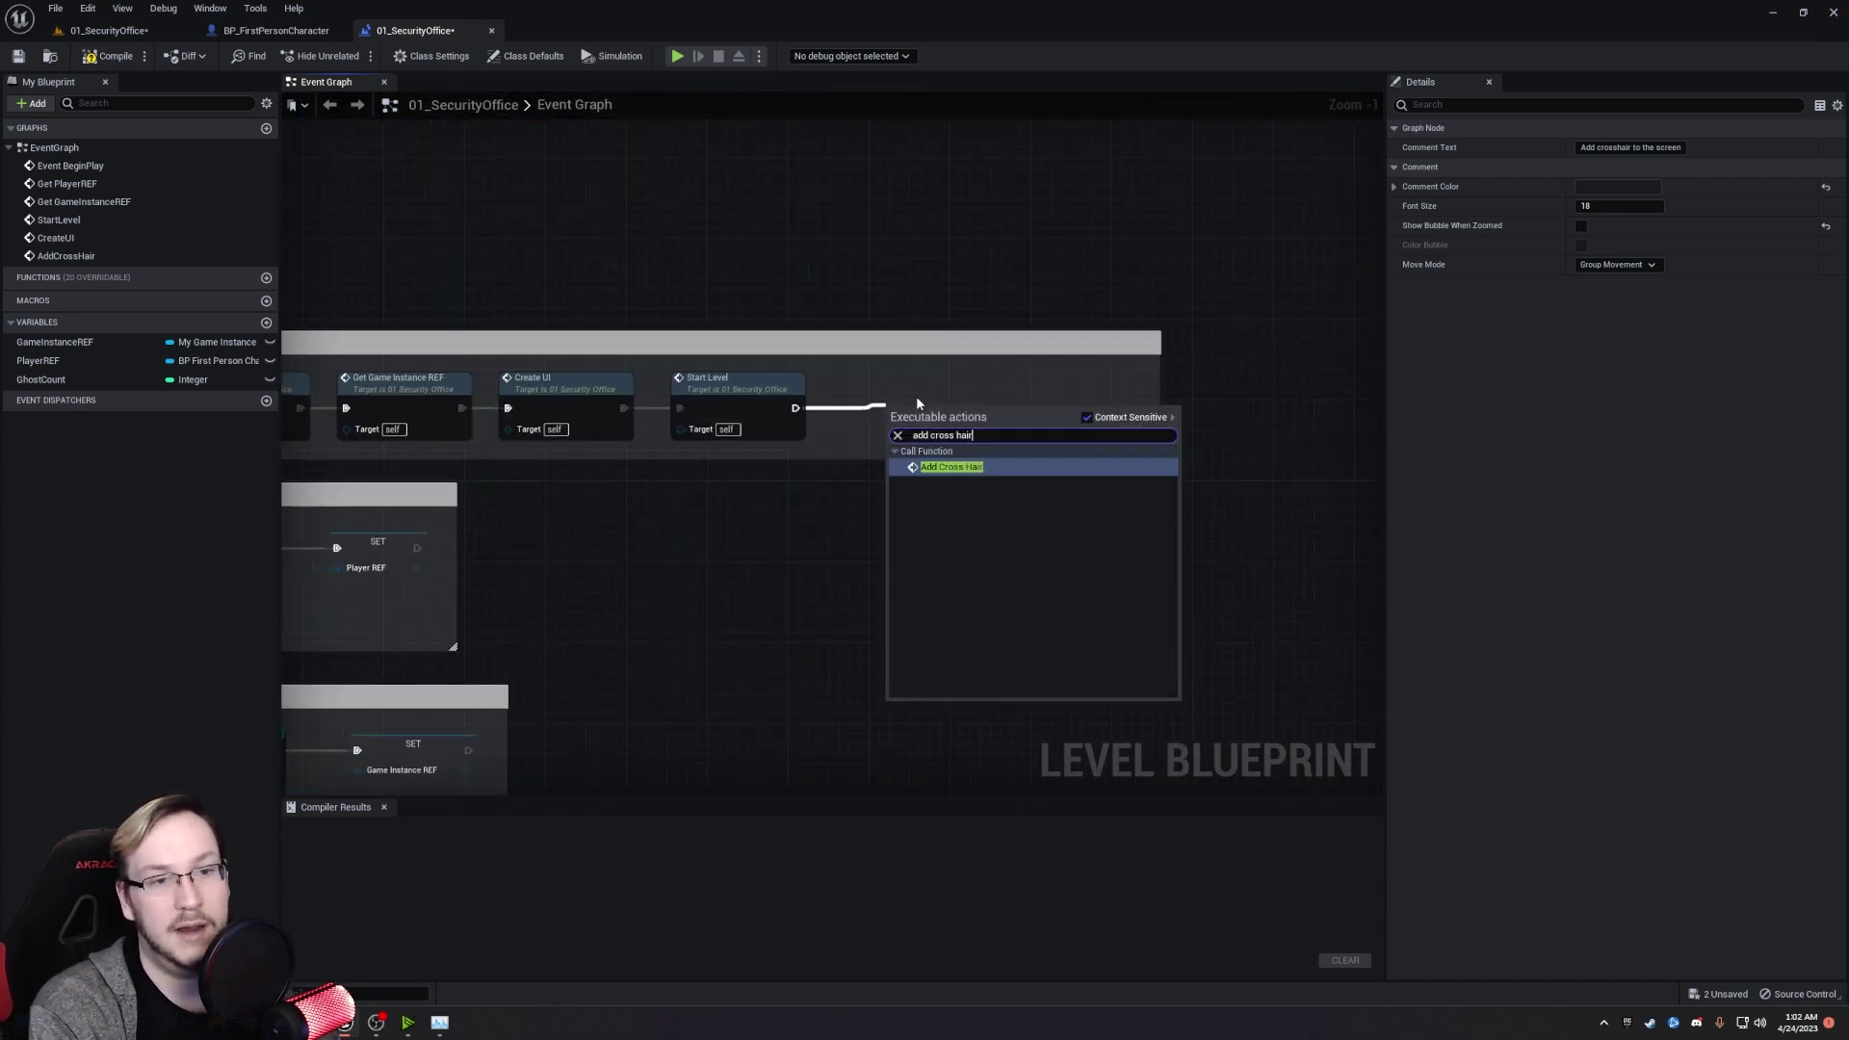
pyautogui.press('Return')
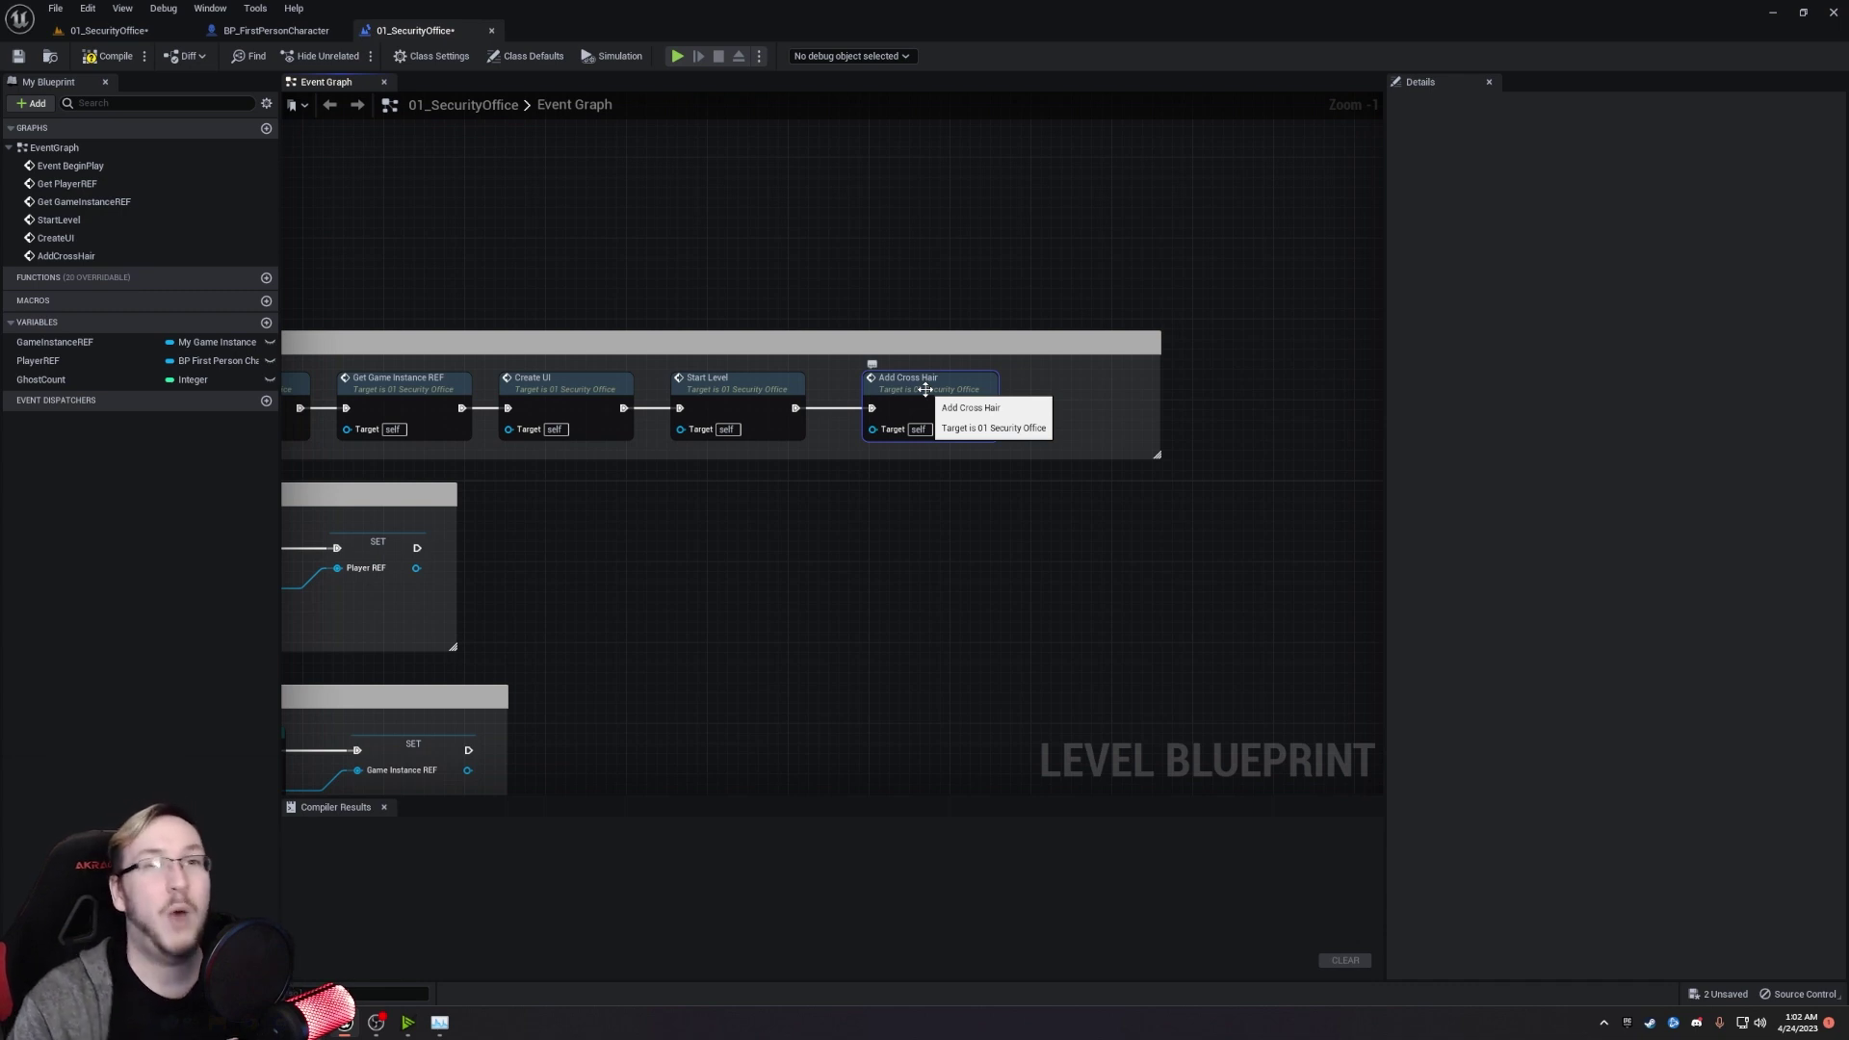
pyautogui.moveTo(830, 564); pyautogui.dragTo(1356, 179, button='right')
pyautogui.moveTo(700, 615); pyautogui.dragTo(795, 564, button='right')
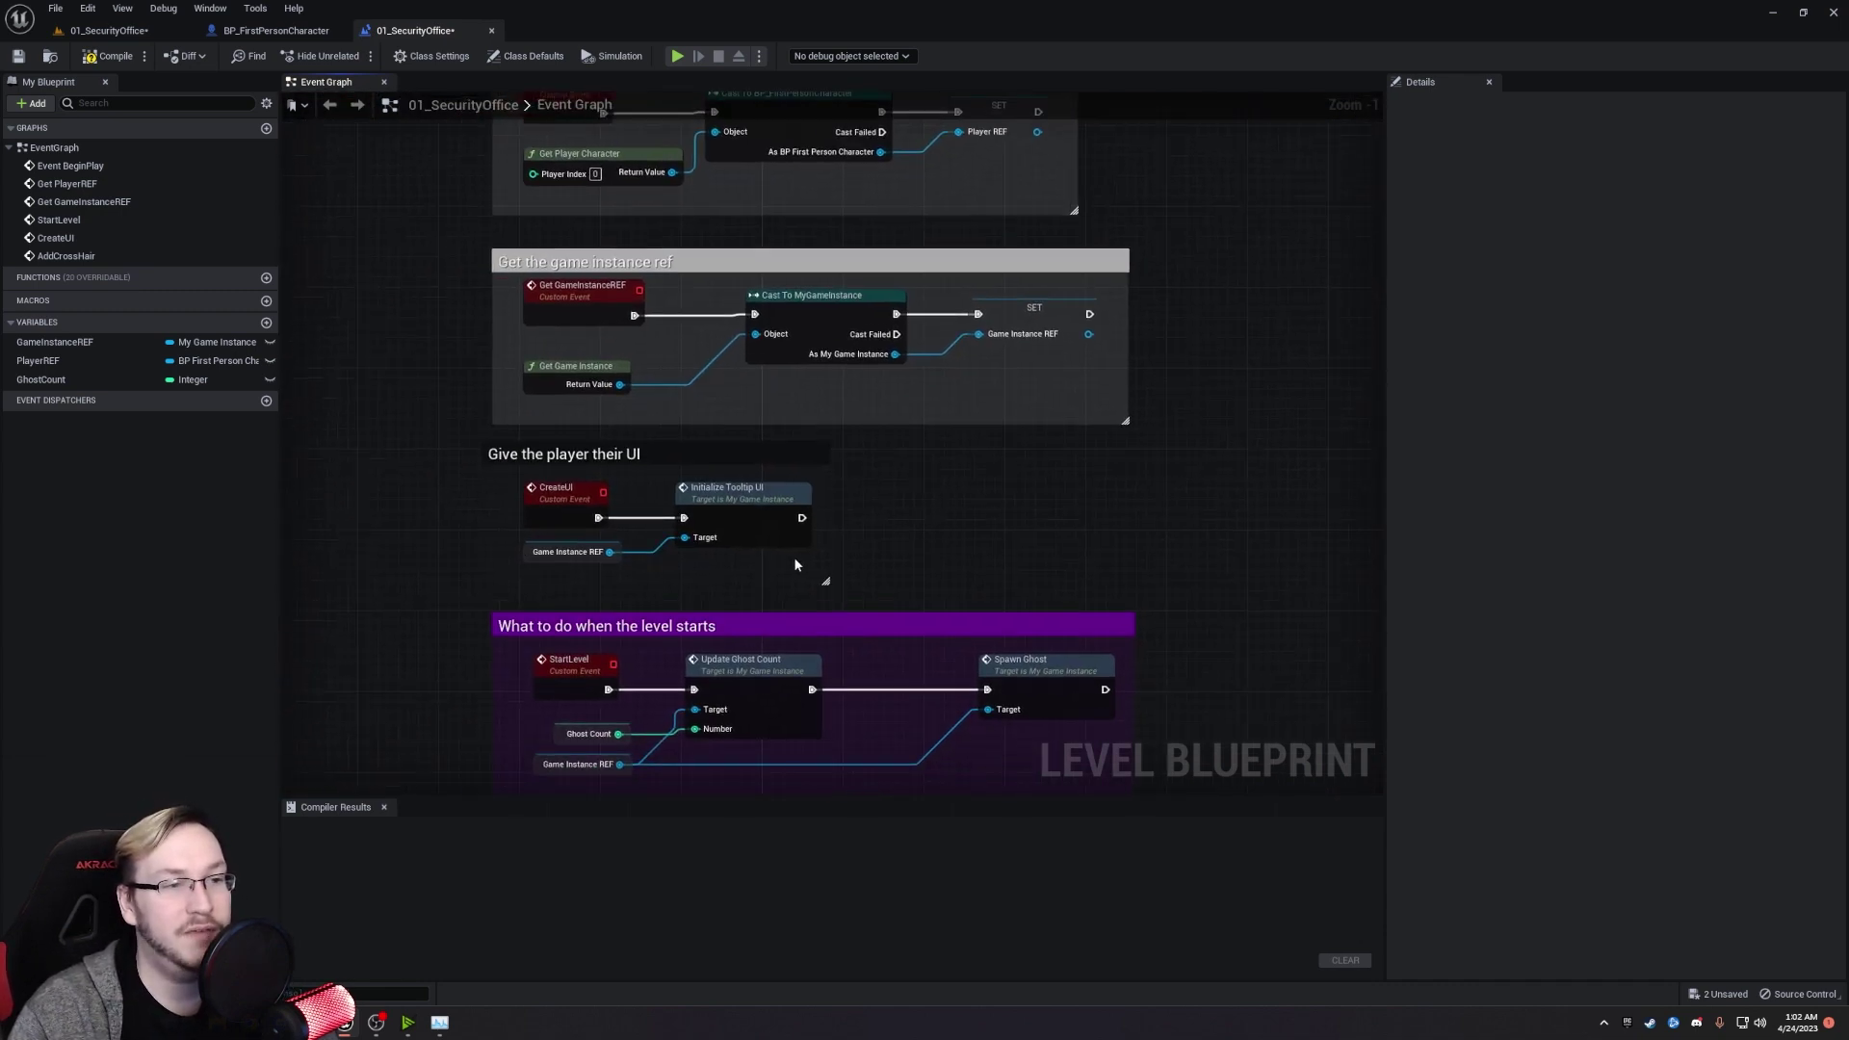
# Rename the CreateUI custom event under the "Give the player their UI" comment to "Add Tooltip".
pyautogui.moveTo(419, 436); pyautogui.dragTo(1002, 598)
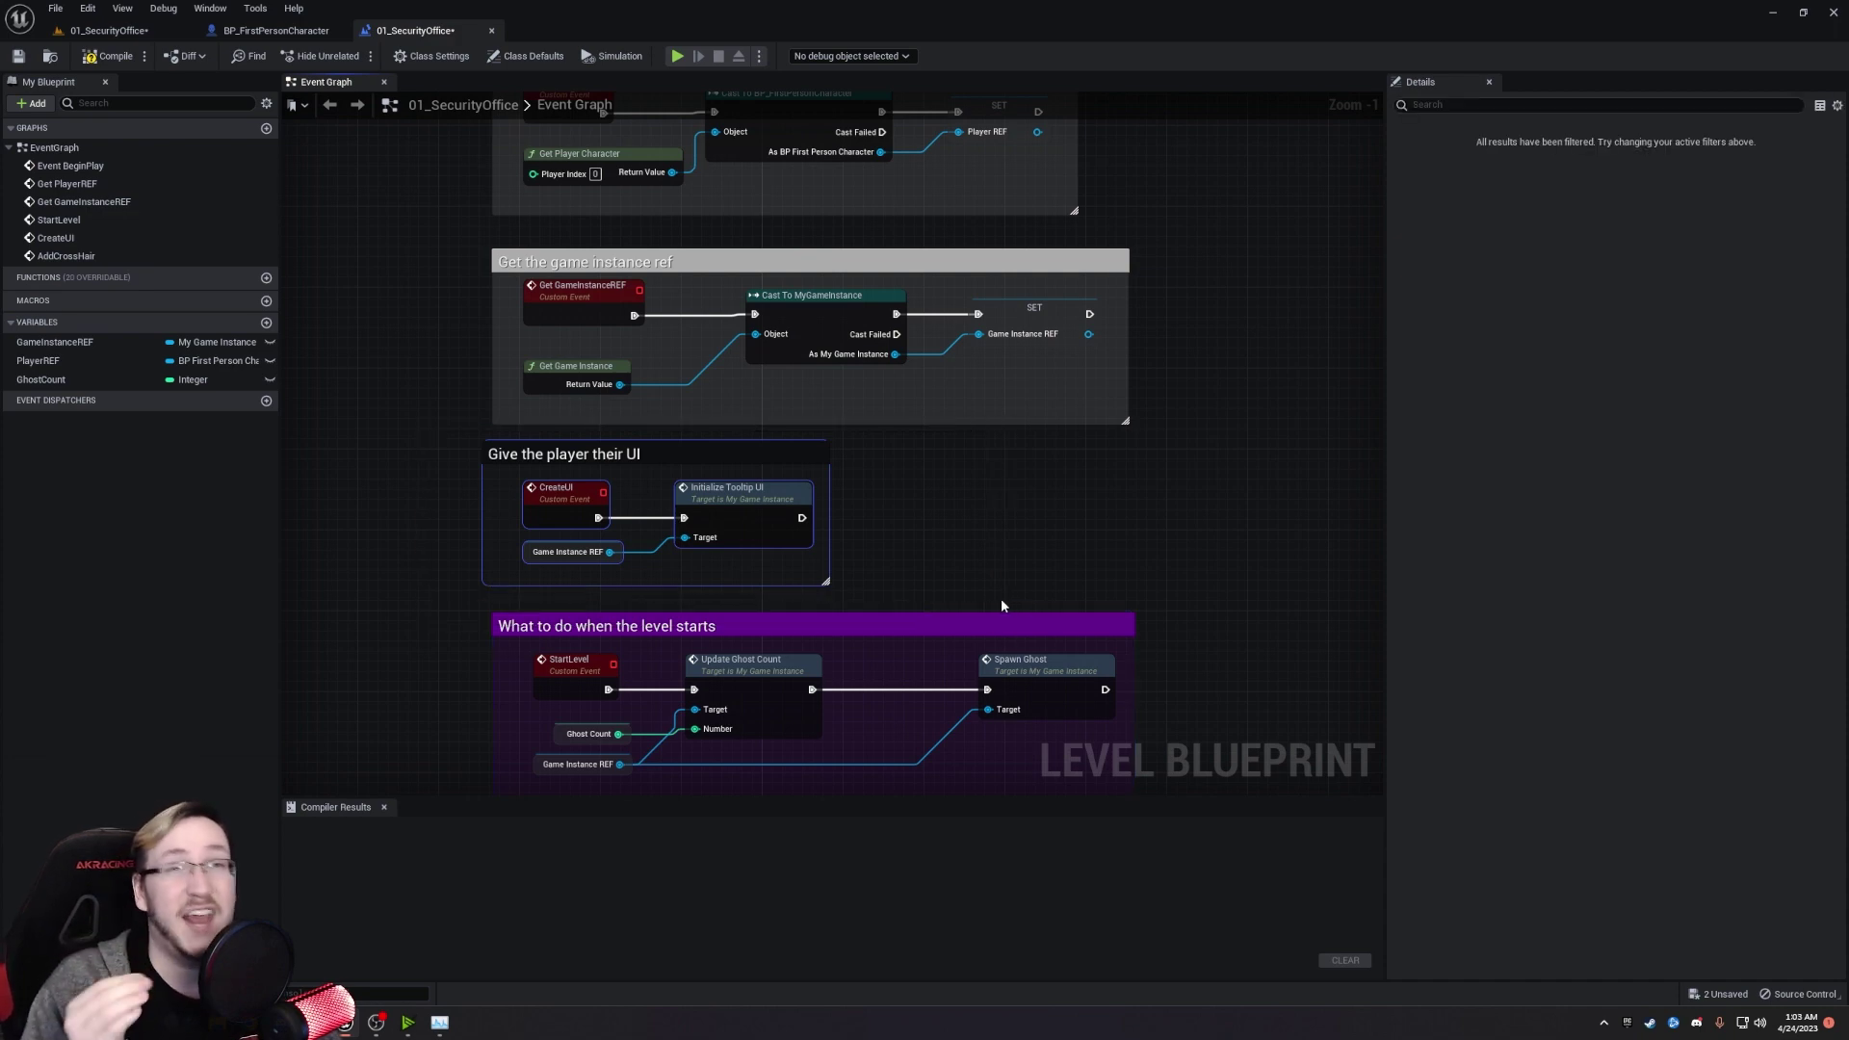
pyautogui.moveTo(1001, 604); pyautogui.dragTo(1002, 434, button='right')
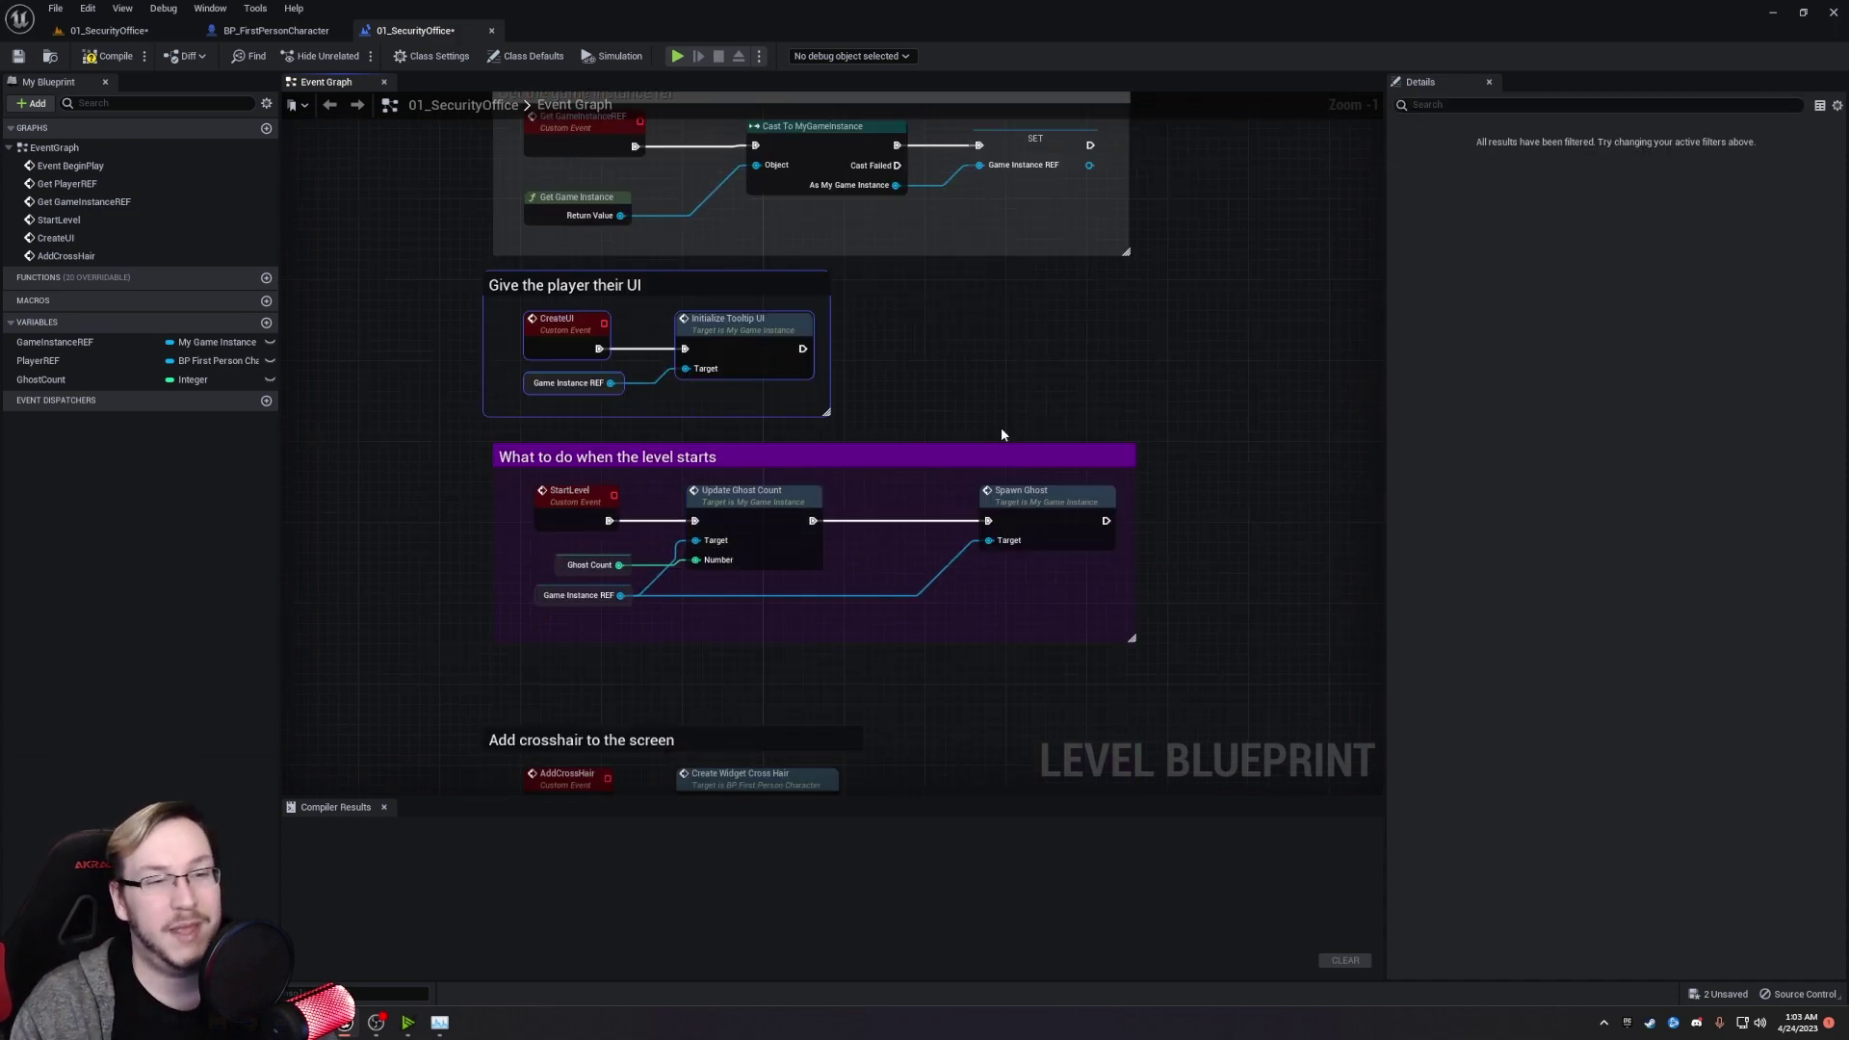
pyautogui.click(574, 323)
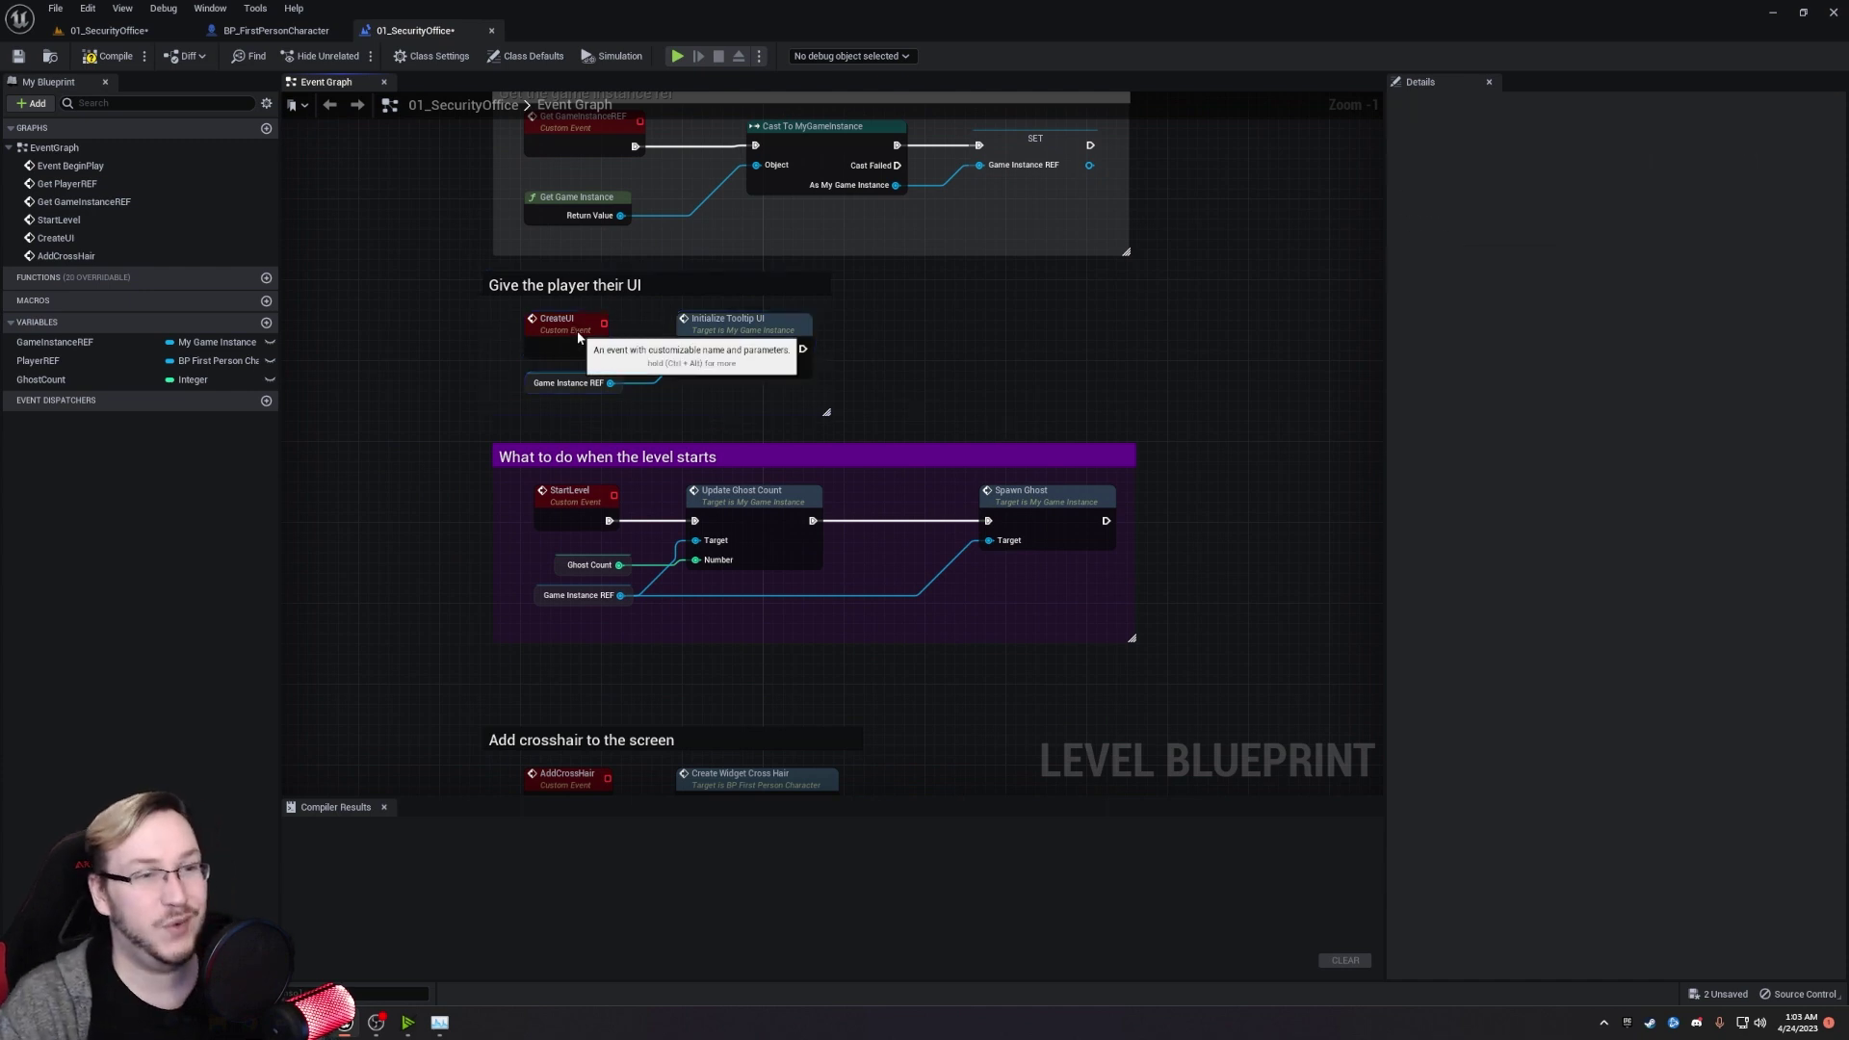
pyautogui.click(574, 322)
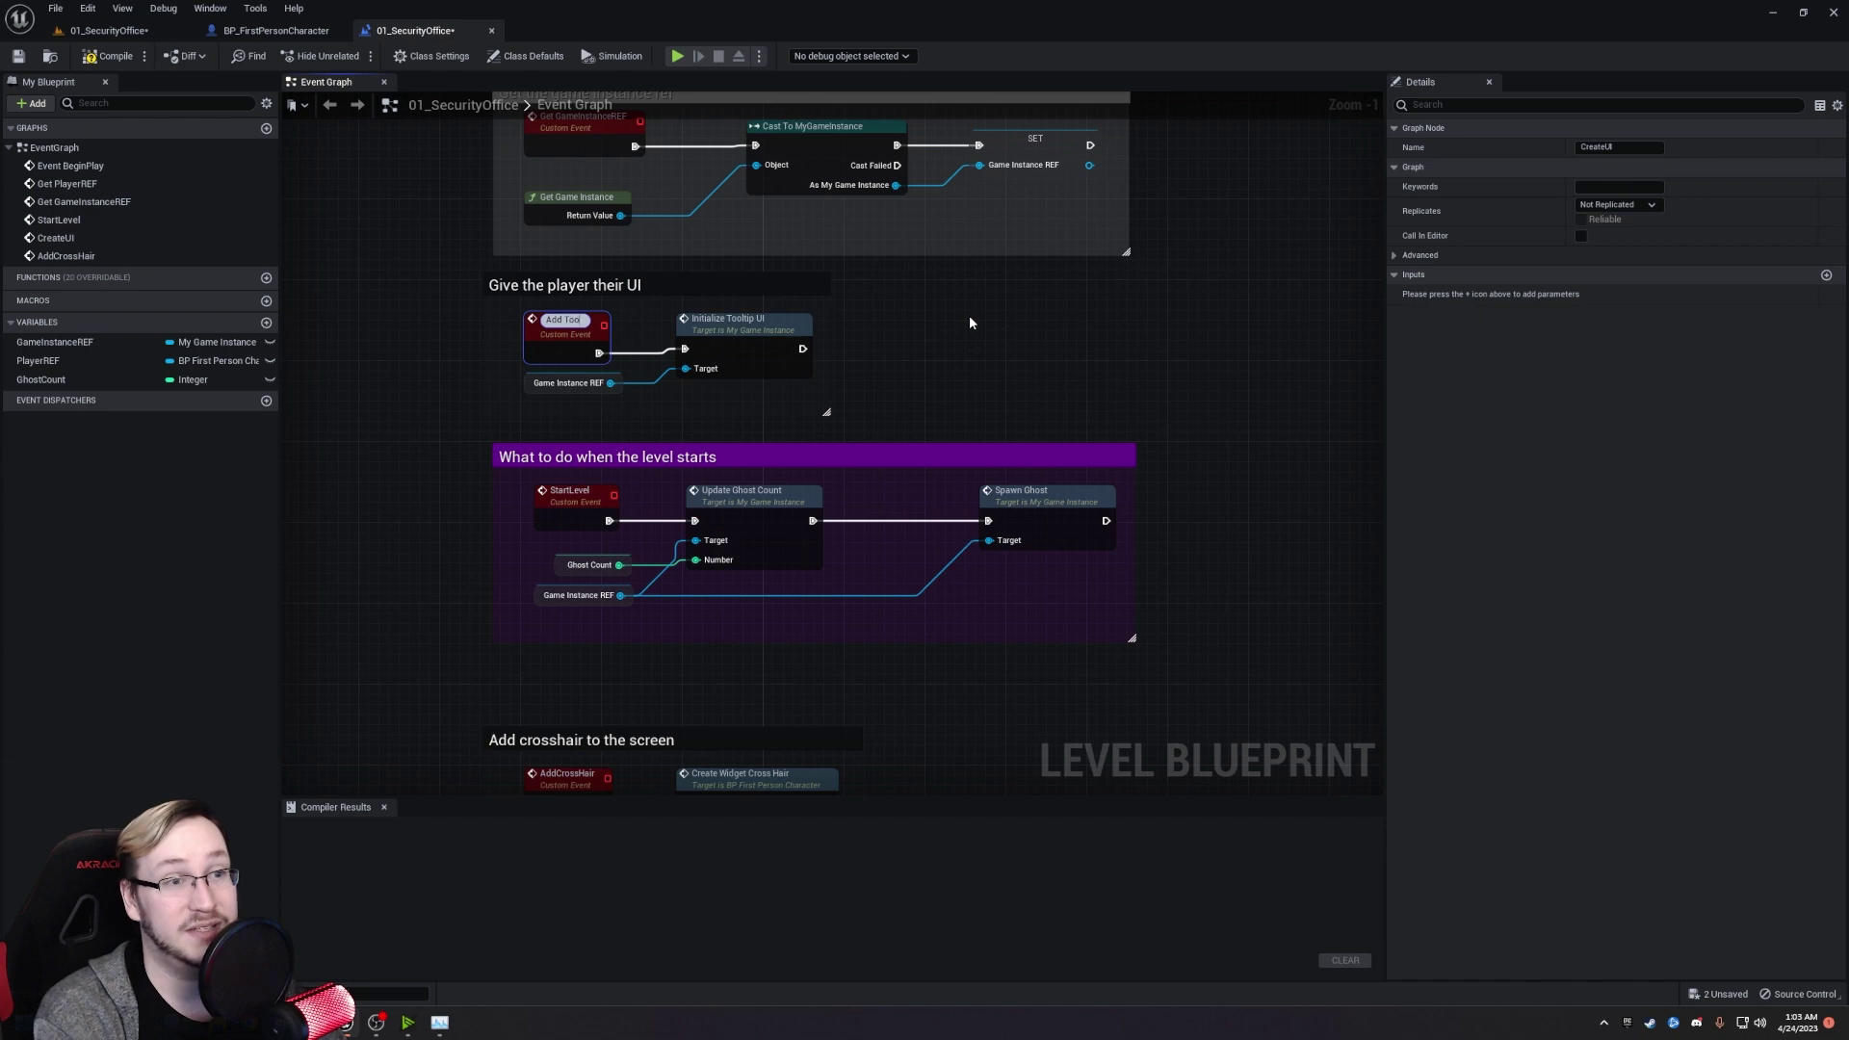
pyautogui.write('Add Tooltip')
pyautogui.press('Return')
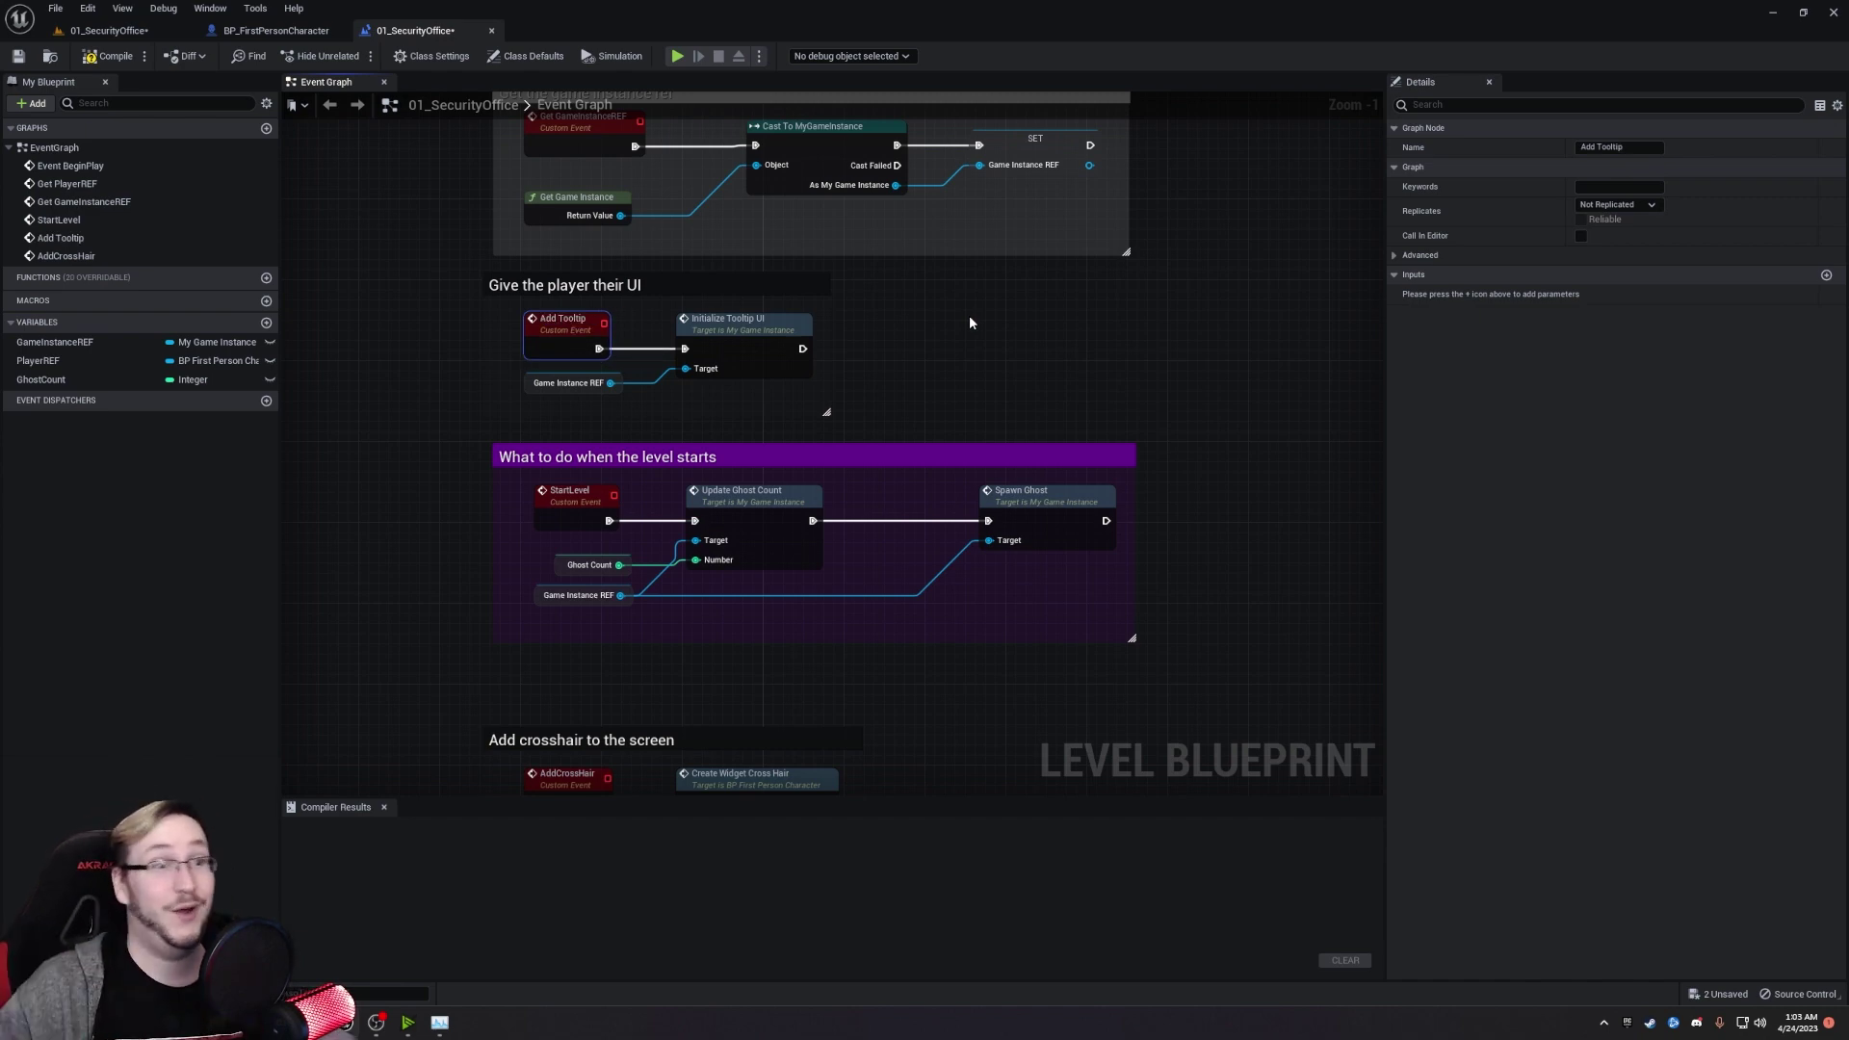
# Review the event groups in the level blueprint's graph, from the tooltip and crosshair comments back up to Begin Play.
pyautogui.moveTo(968, 322); pyautogui.dragTo(910, 450, button='right')
pyautogui.moveTo(738, 450); pyautogui.dragTo(724, 524, button='right')
pyautogui.moveTo(469, 525); pyautogui.dragTo(450, 453, button='right')
pyautogui.moveTo(362, 425); pyautogui.dragTo(872, 552)
pyautogui.click(974, 554)
pyautogui.moveTo(974, 555); pyautogui.dragTo(1053, 165, button='right')
pyautogui.moveTo(415, 493); pyautogui.dragTo(1069, 663)
pyautogui.click(1069, 662)
pyautogui.moveTo(1000, 293); pyautogui.dragTo(992, 793, button='right')
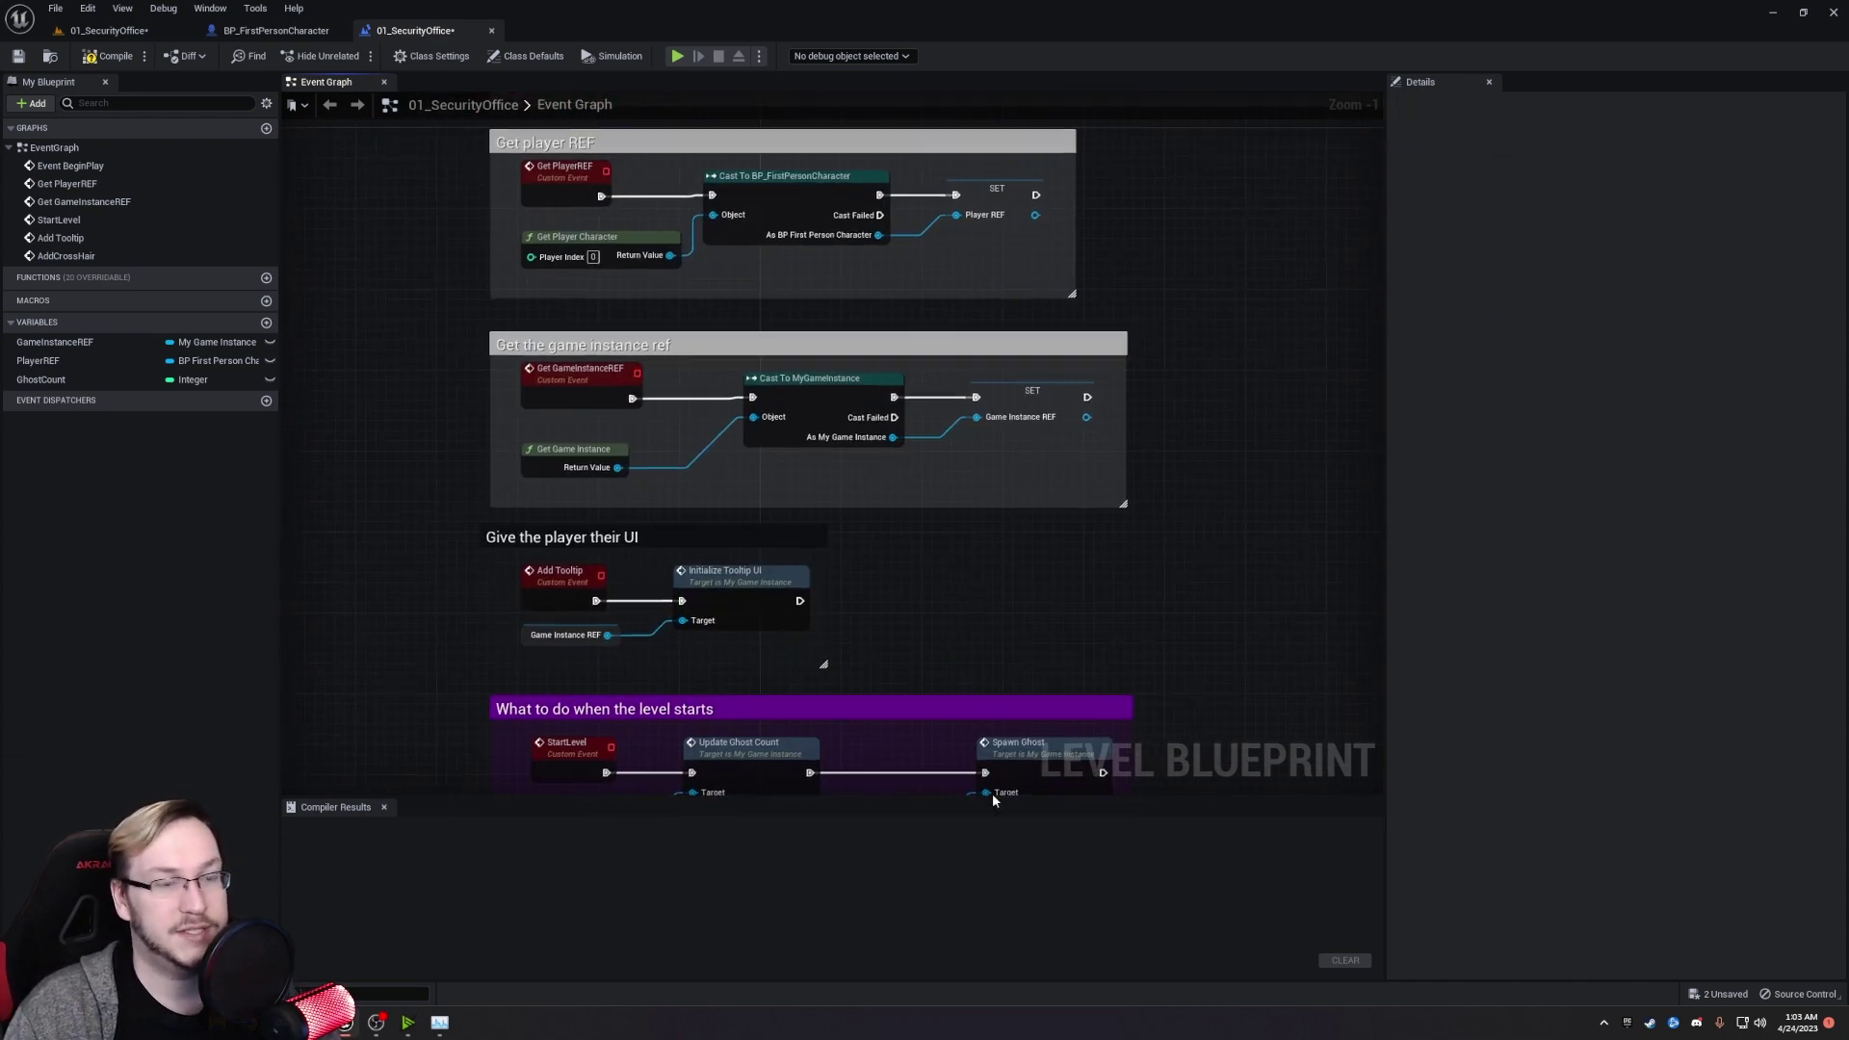
pyautogui.moveTo(944, 491); pyautogui.dragTo(882, 697, button='right')
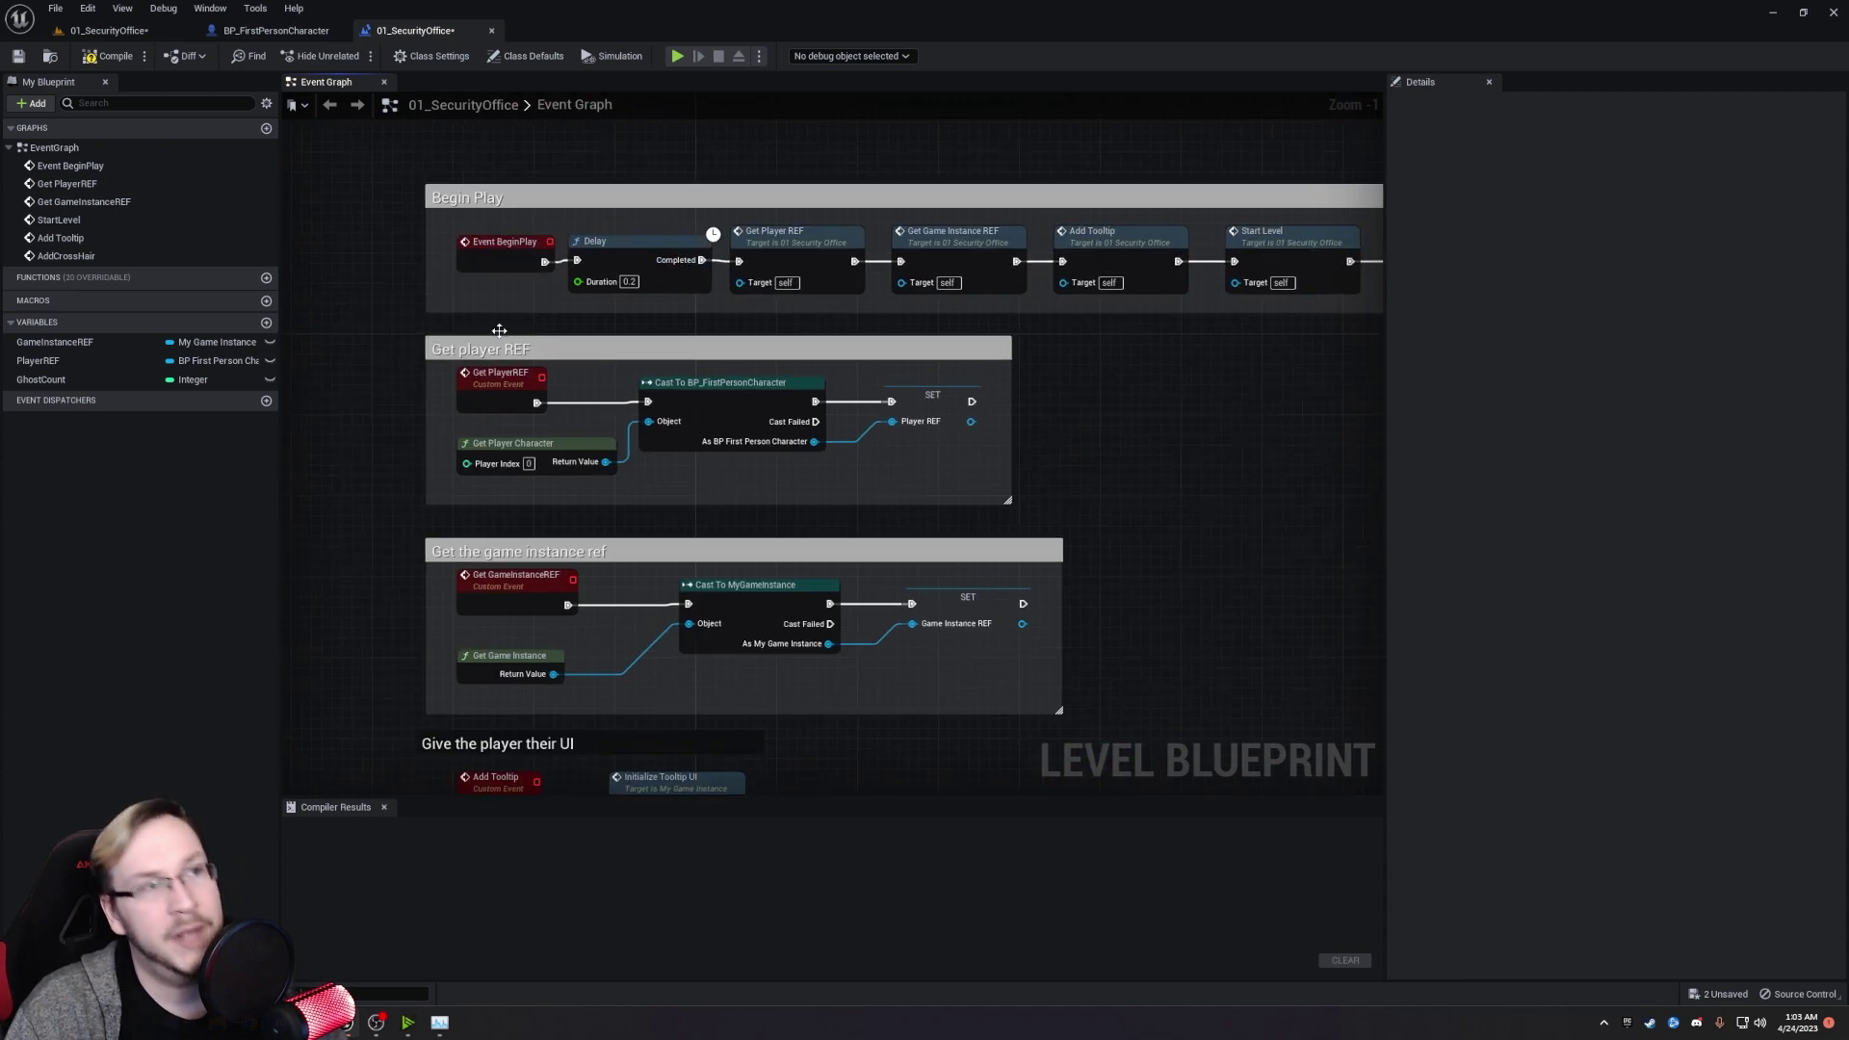
# Save and compile the level blueprint, and start a play test of the 01_SecurityOffice level.
pyautogui.click(18, 55)
pyautogui.click(96, 58)
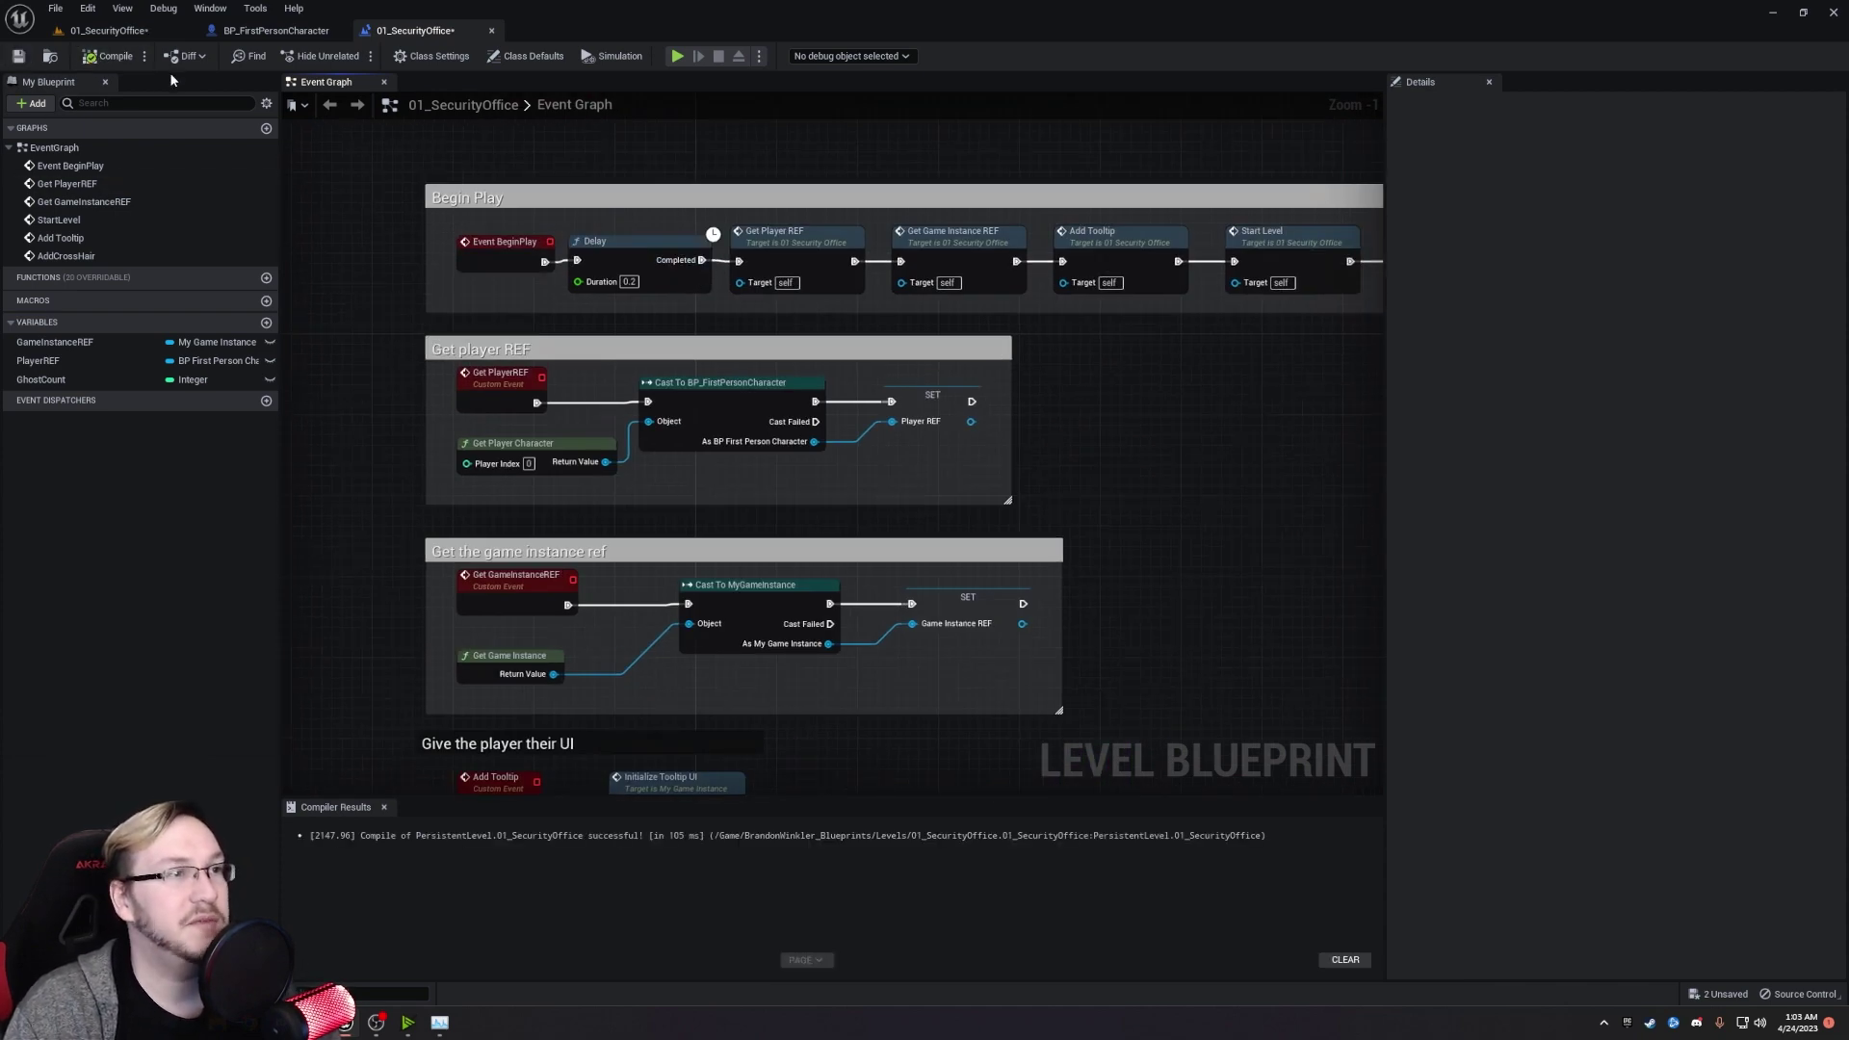
pyautogui.click(129, 32)
pyautogui.click(314, 56)
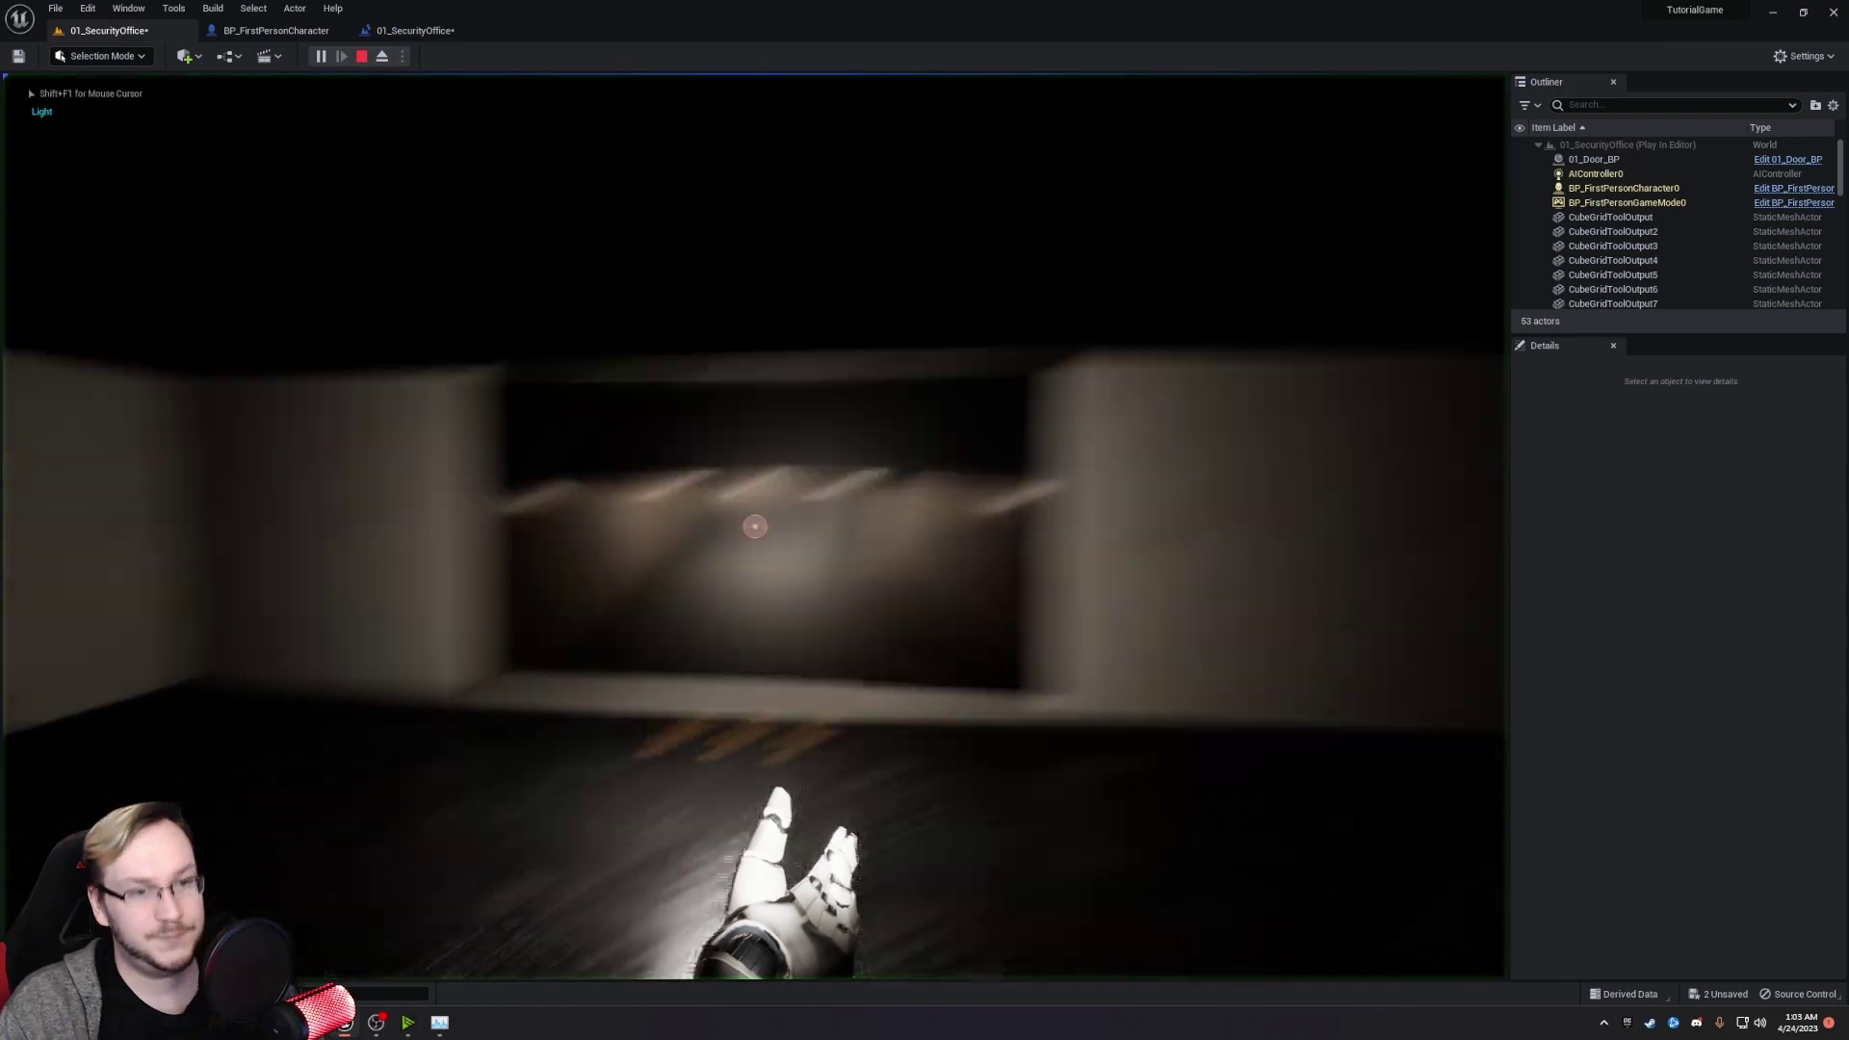
# Walk to the yellow items on the floor and pick some up by aiming with the crosshair.
pyautogui.press('w')
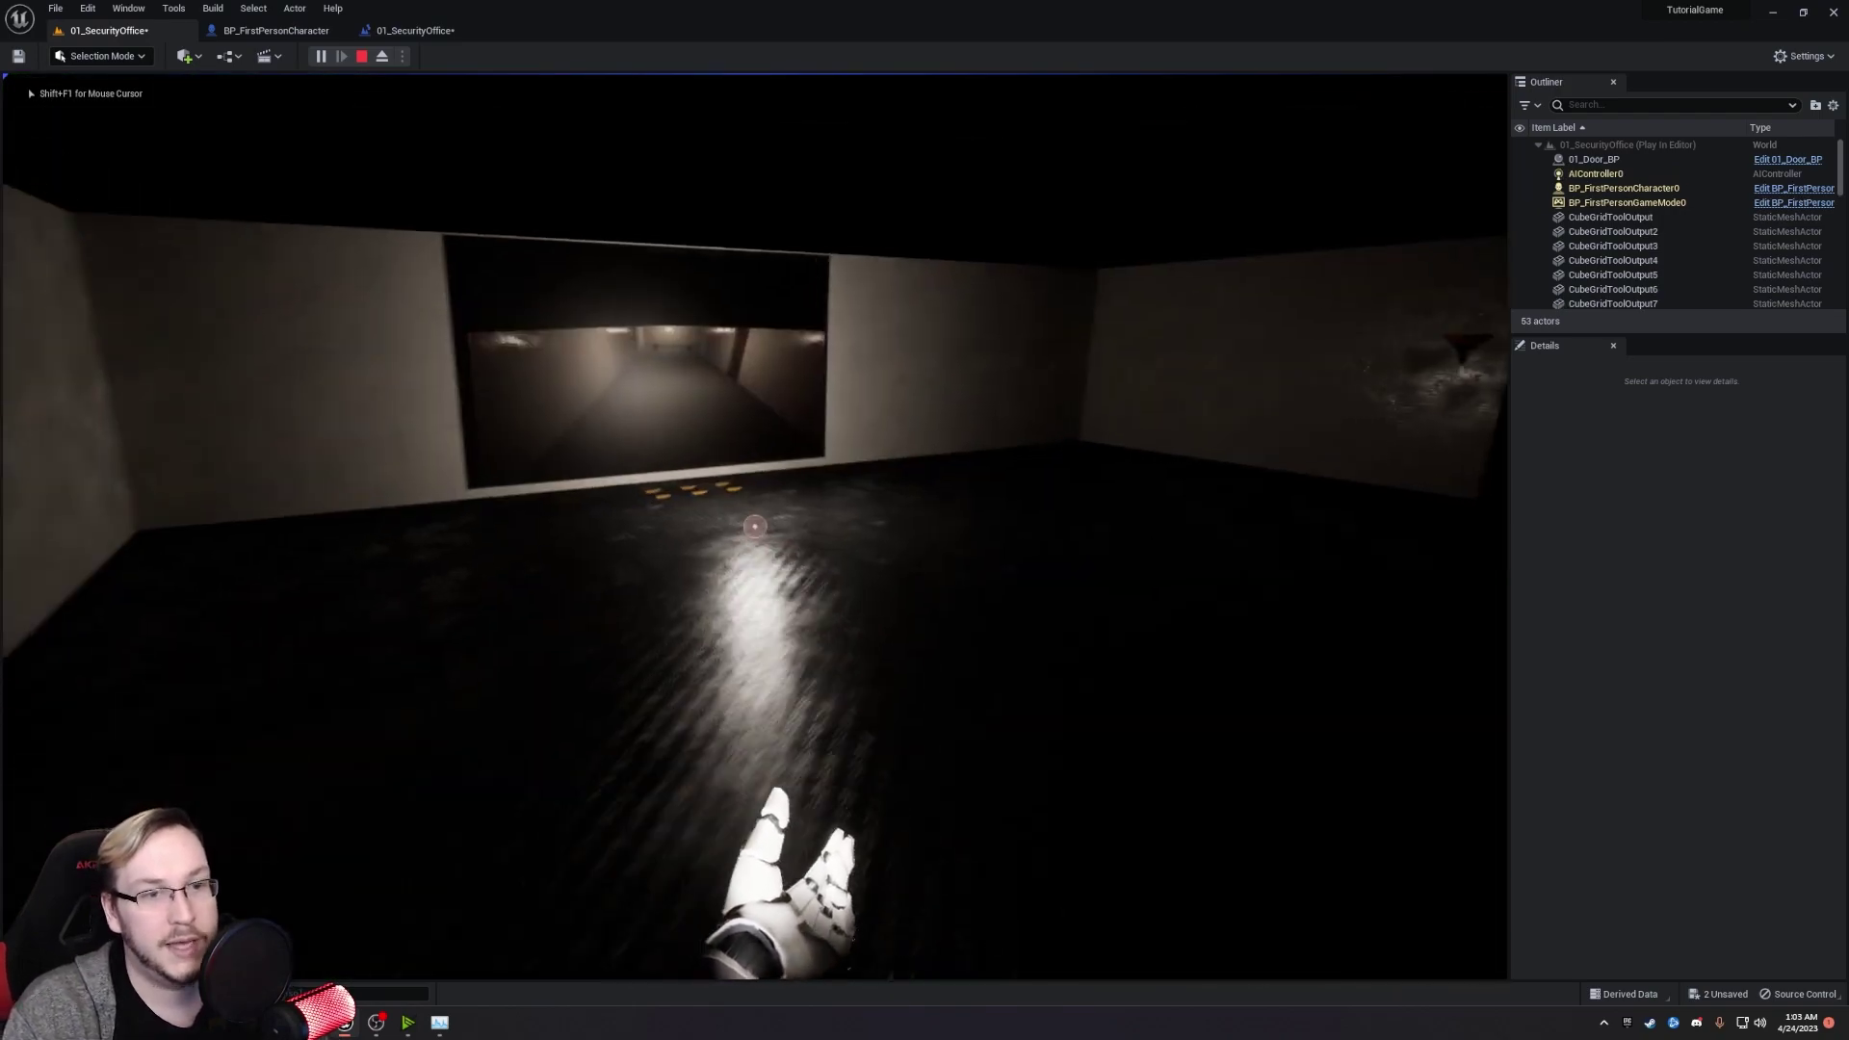
pyautogui.press('w')
pyautogui.press('g')
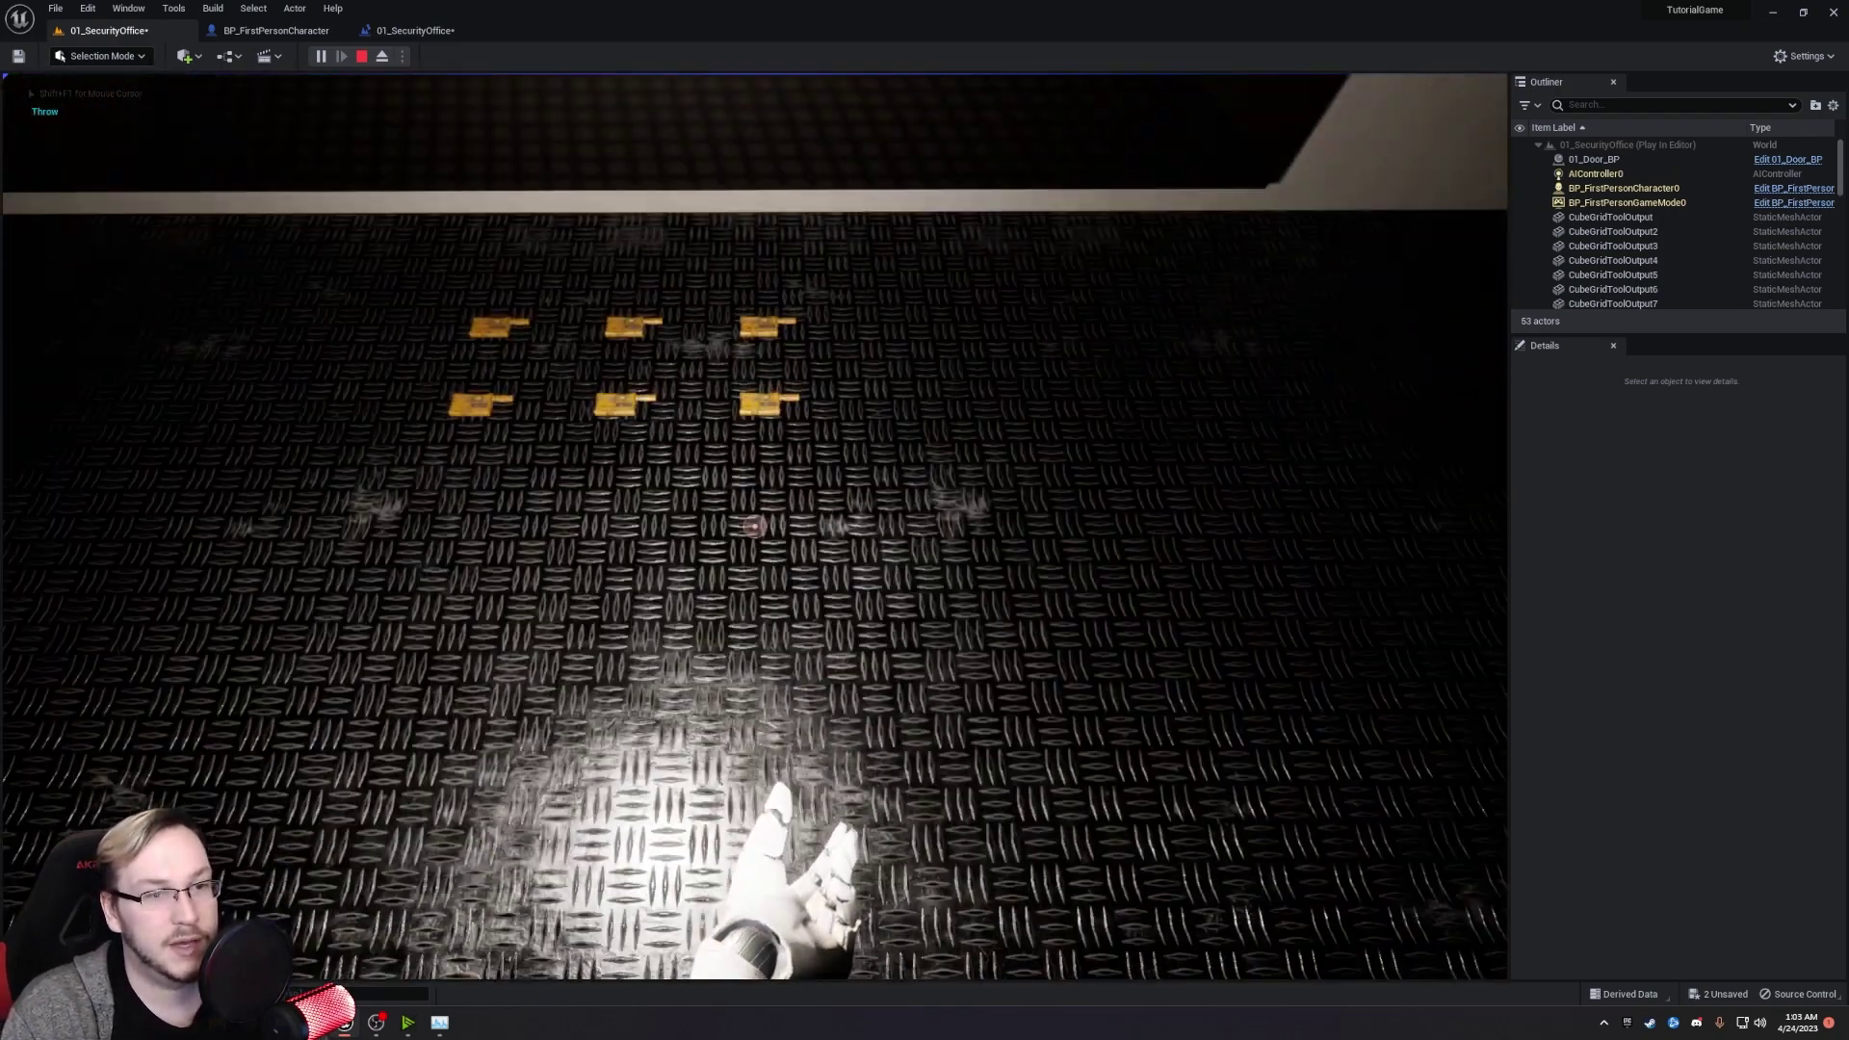
pyautogui.press('w')
pyautogui.click(754, 526)
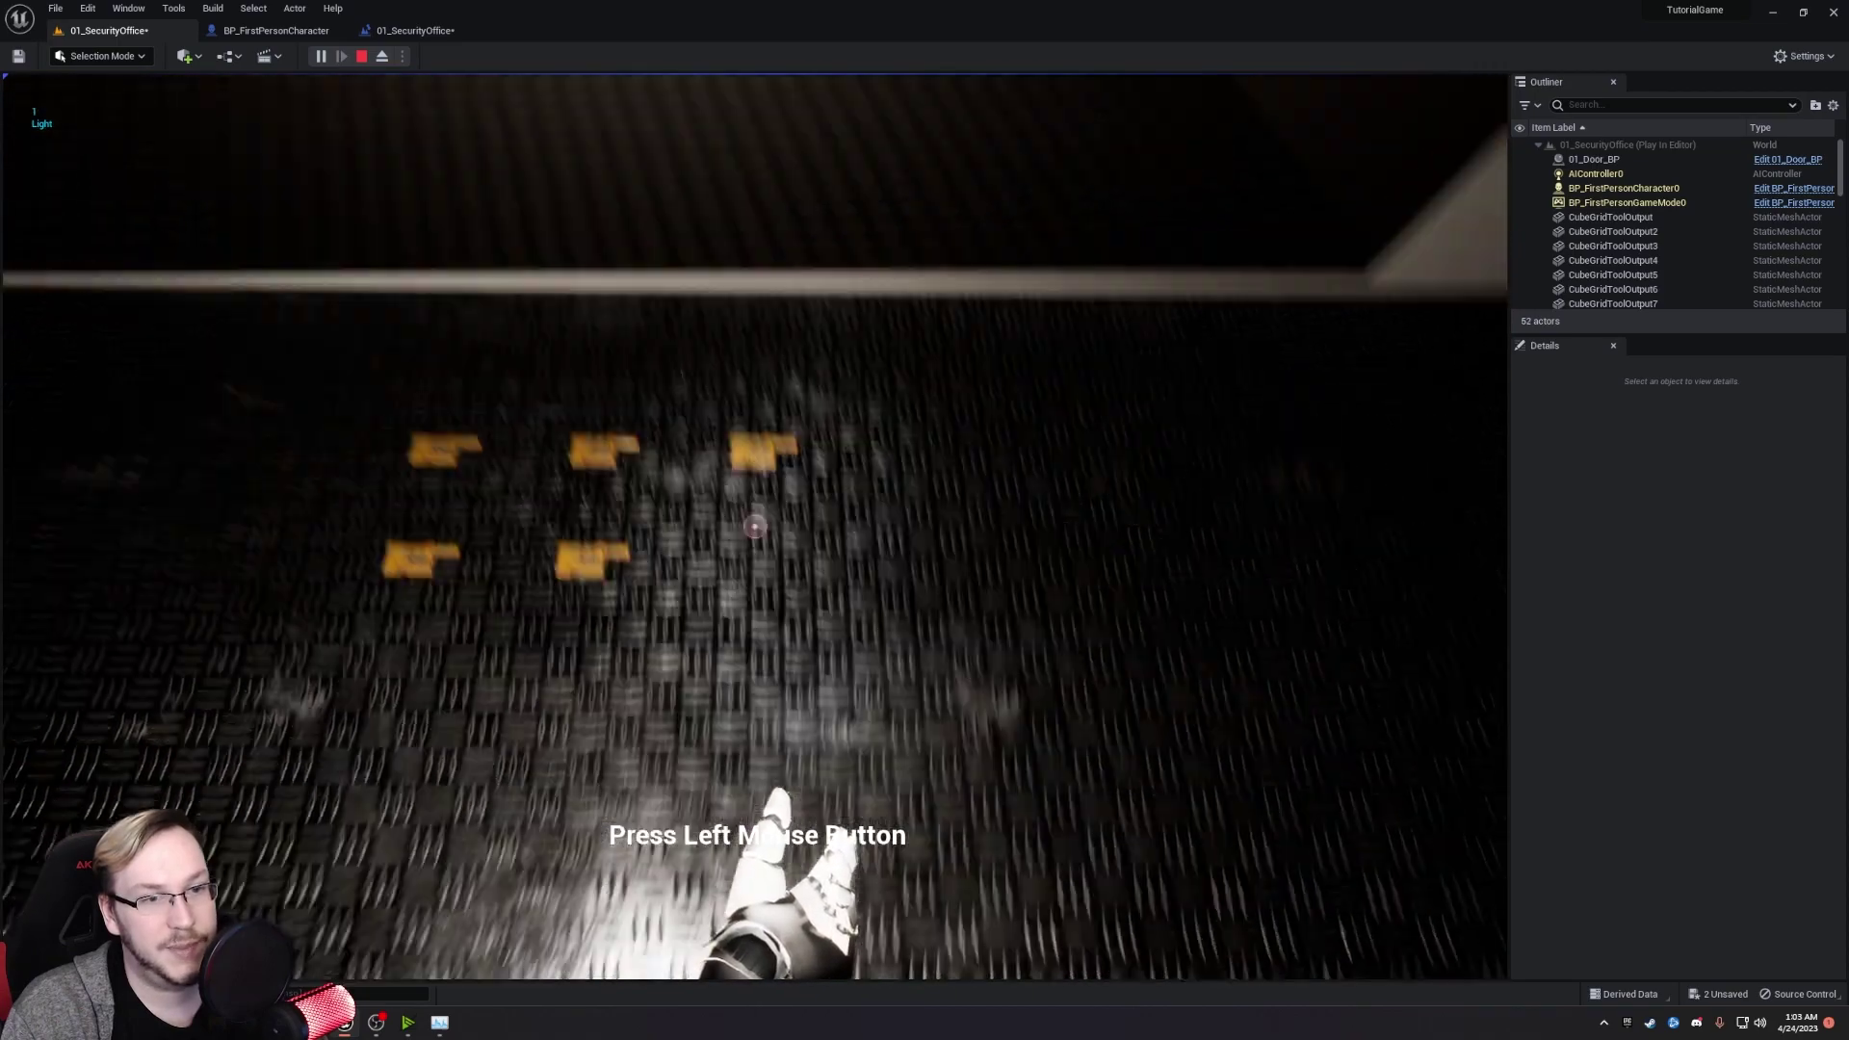
pyautogui.click(755, 527)
pyautogui.click(755, 527)
pyautogui.click(755, 527)
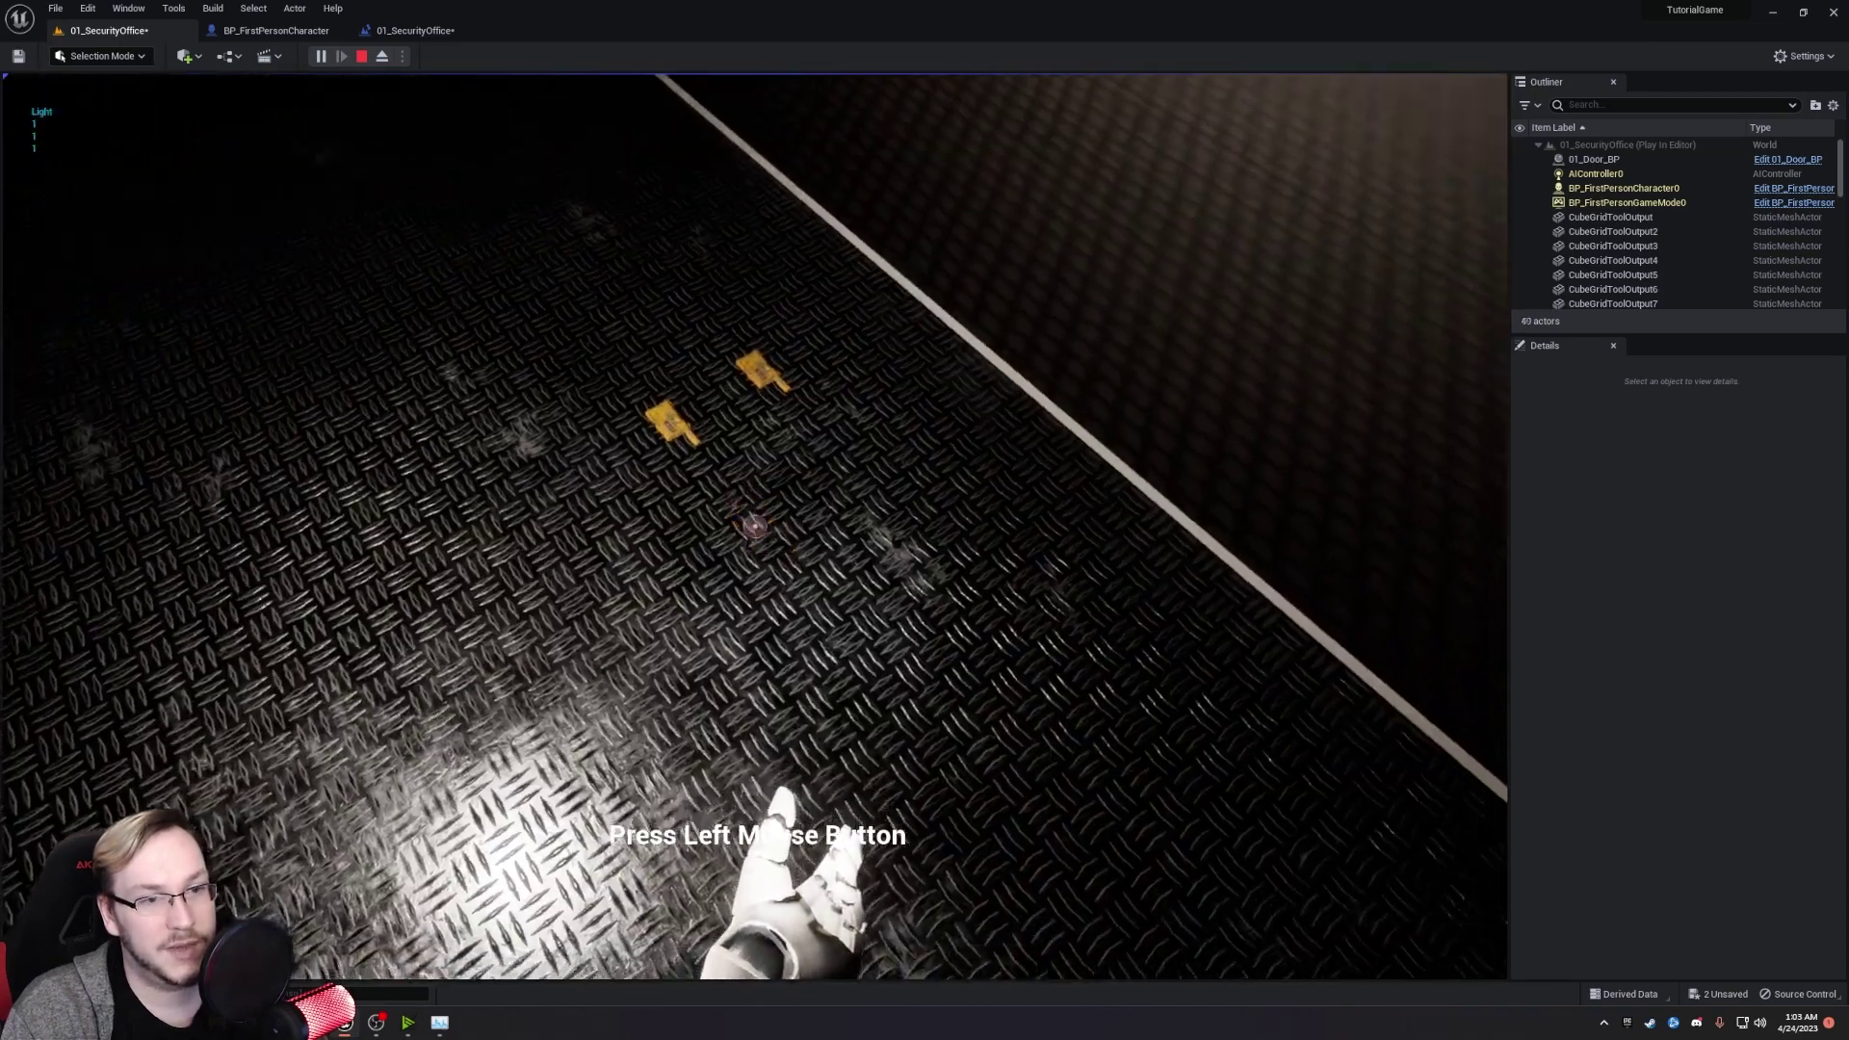
pyautogui.press('w')
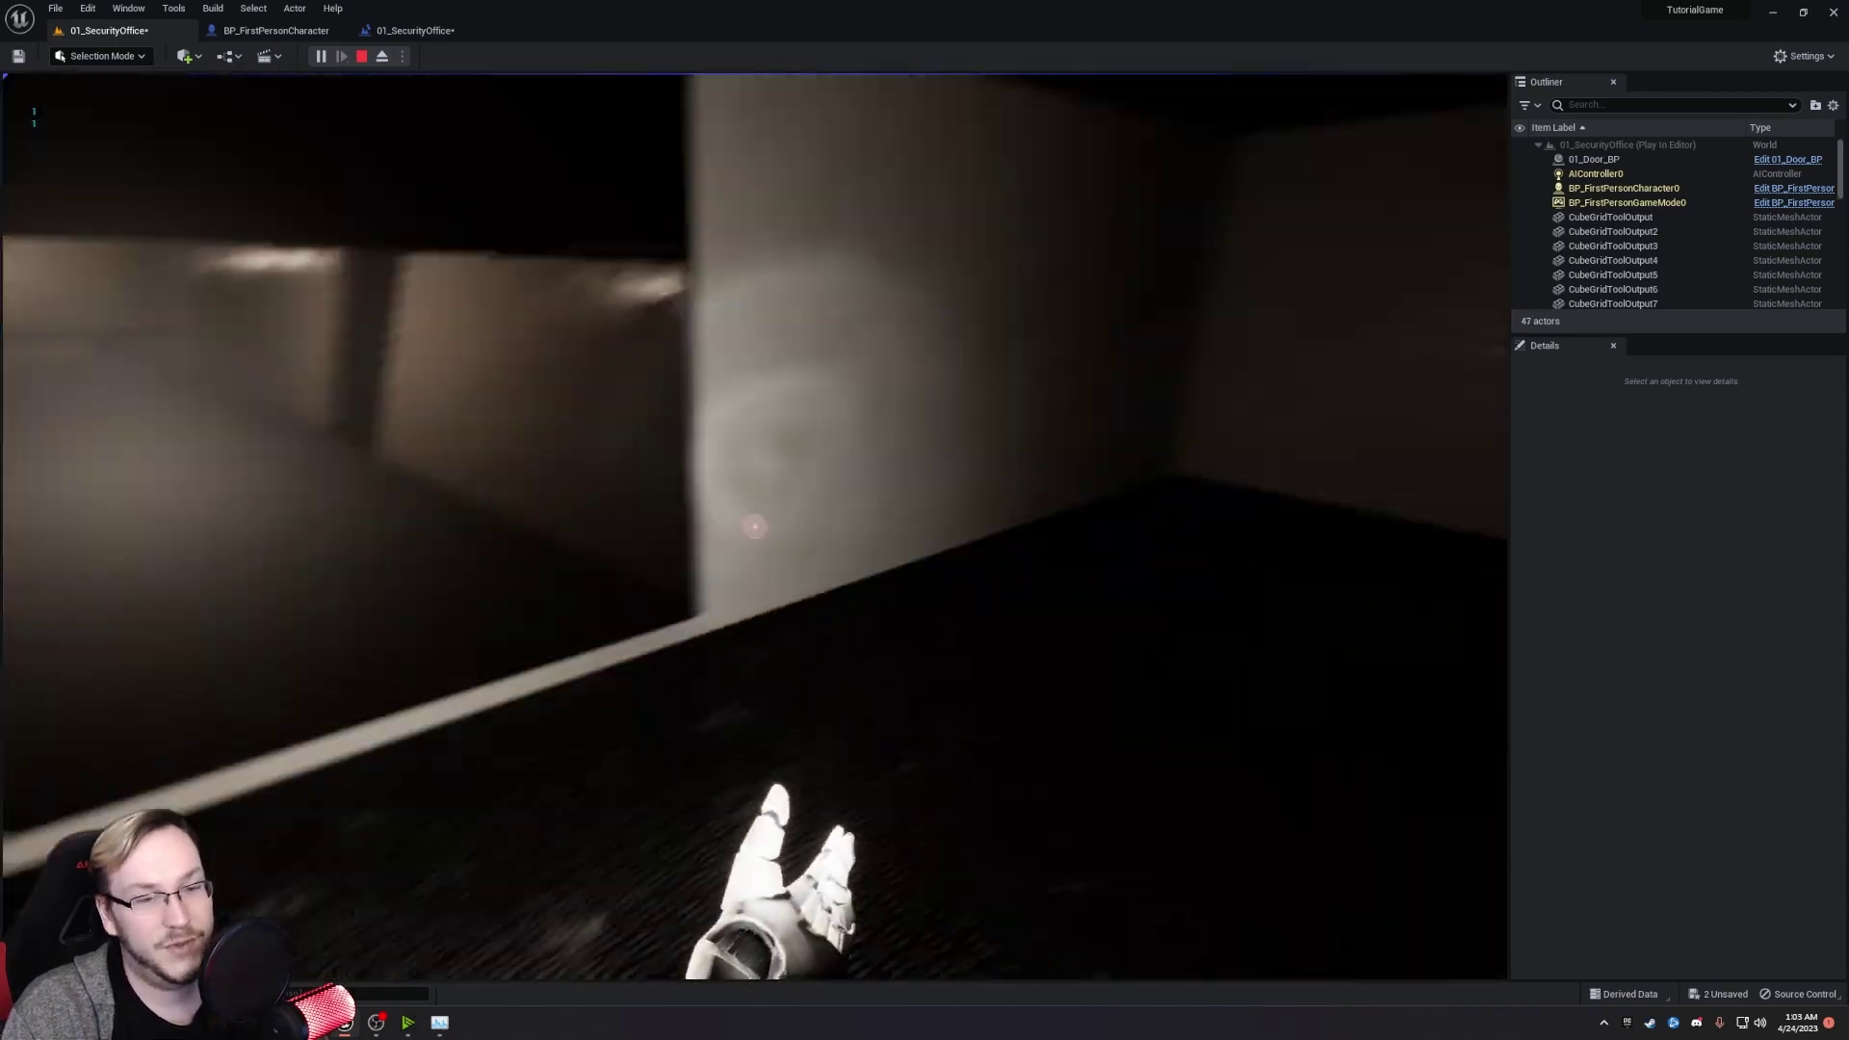
# Cycle through the carried items, check the crosshair around the rooms and doorways, and end the play test.
pyautogui.scroll(-9, 754, 526)
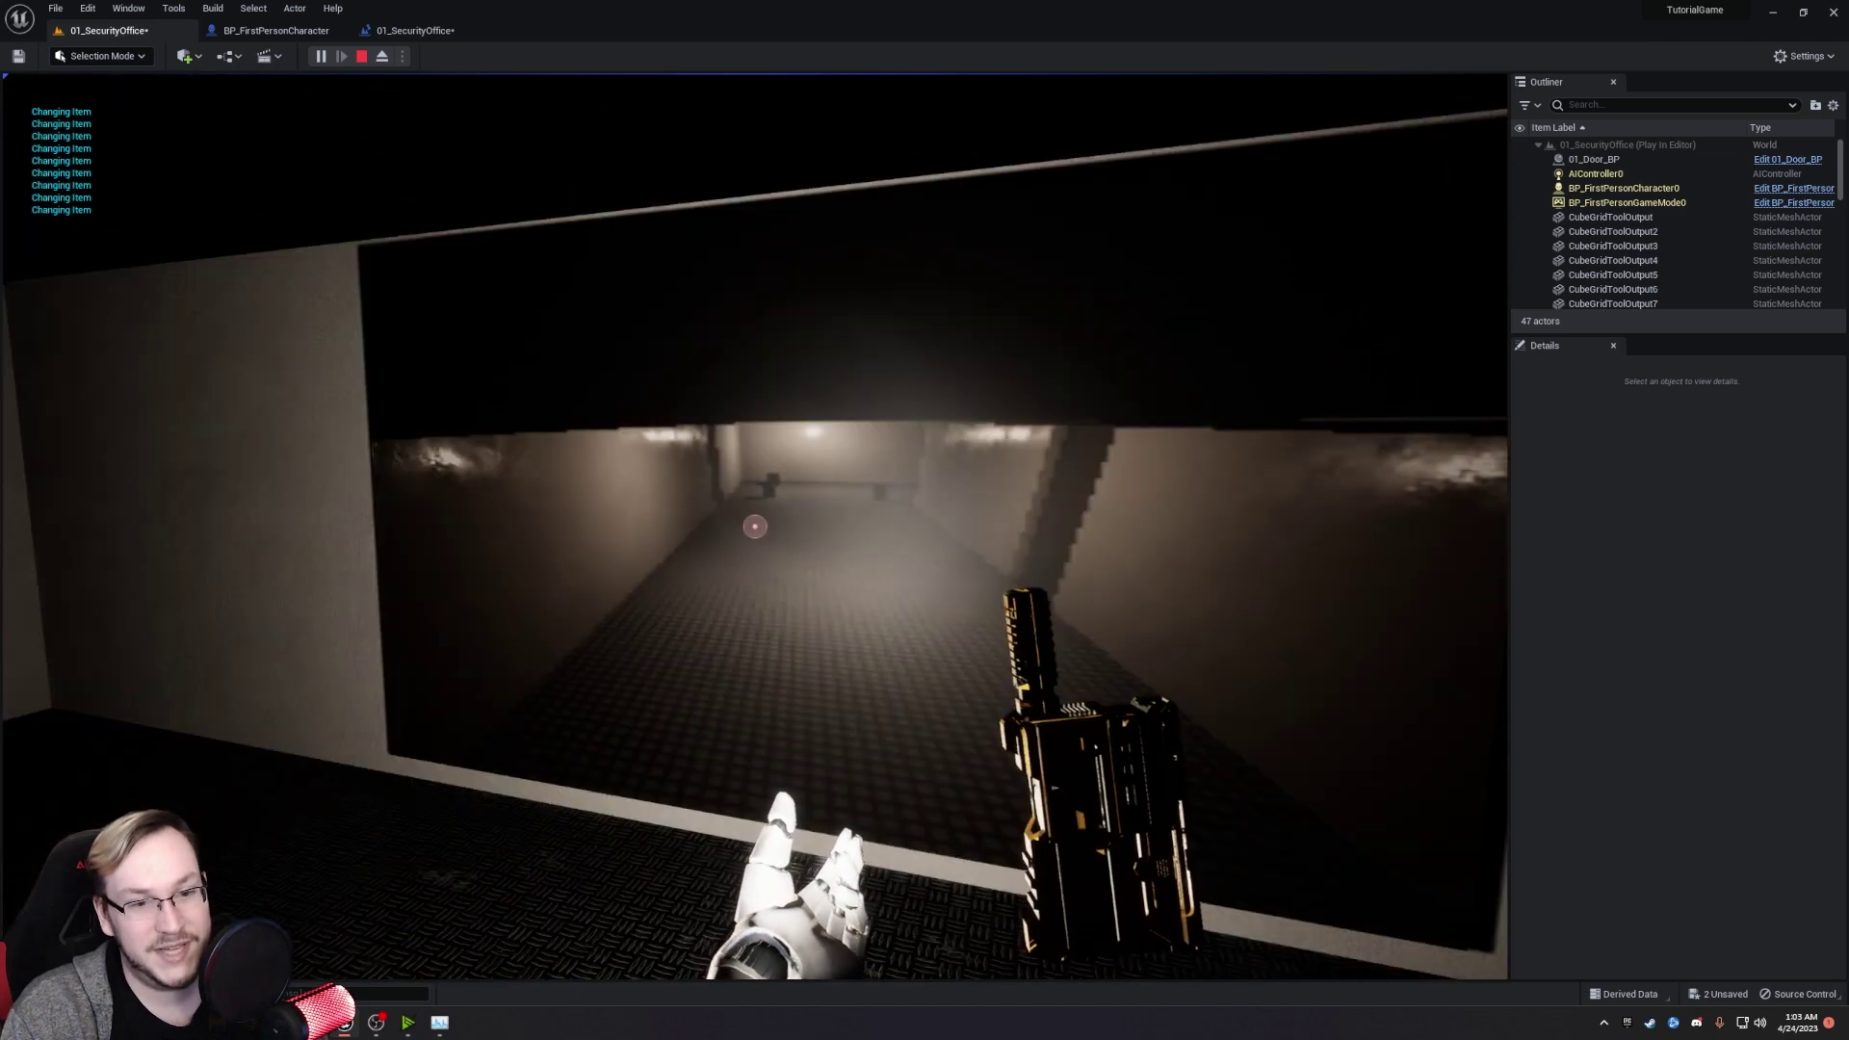
pyautogui.scroll(-6, 754, 525)
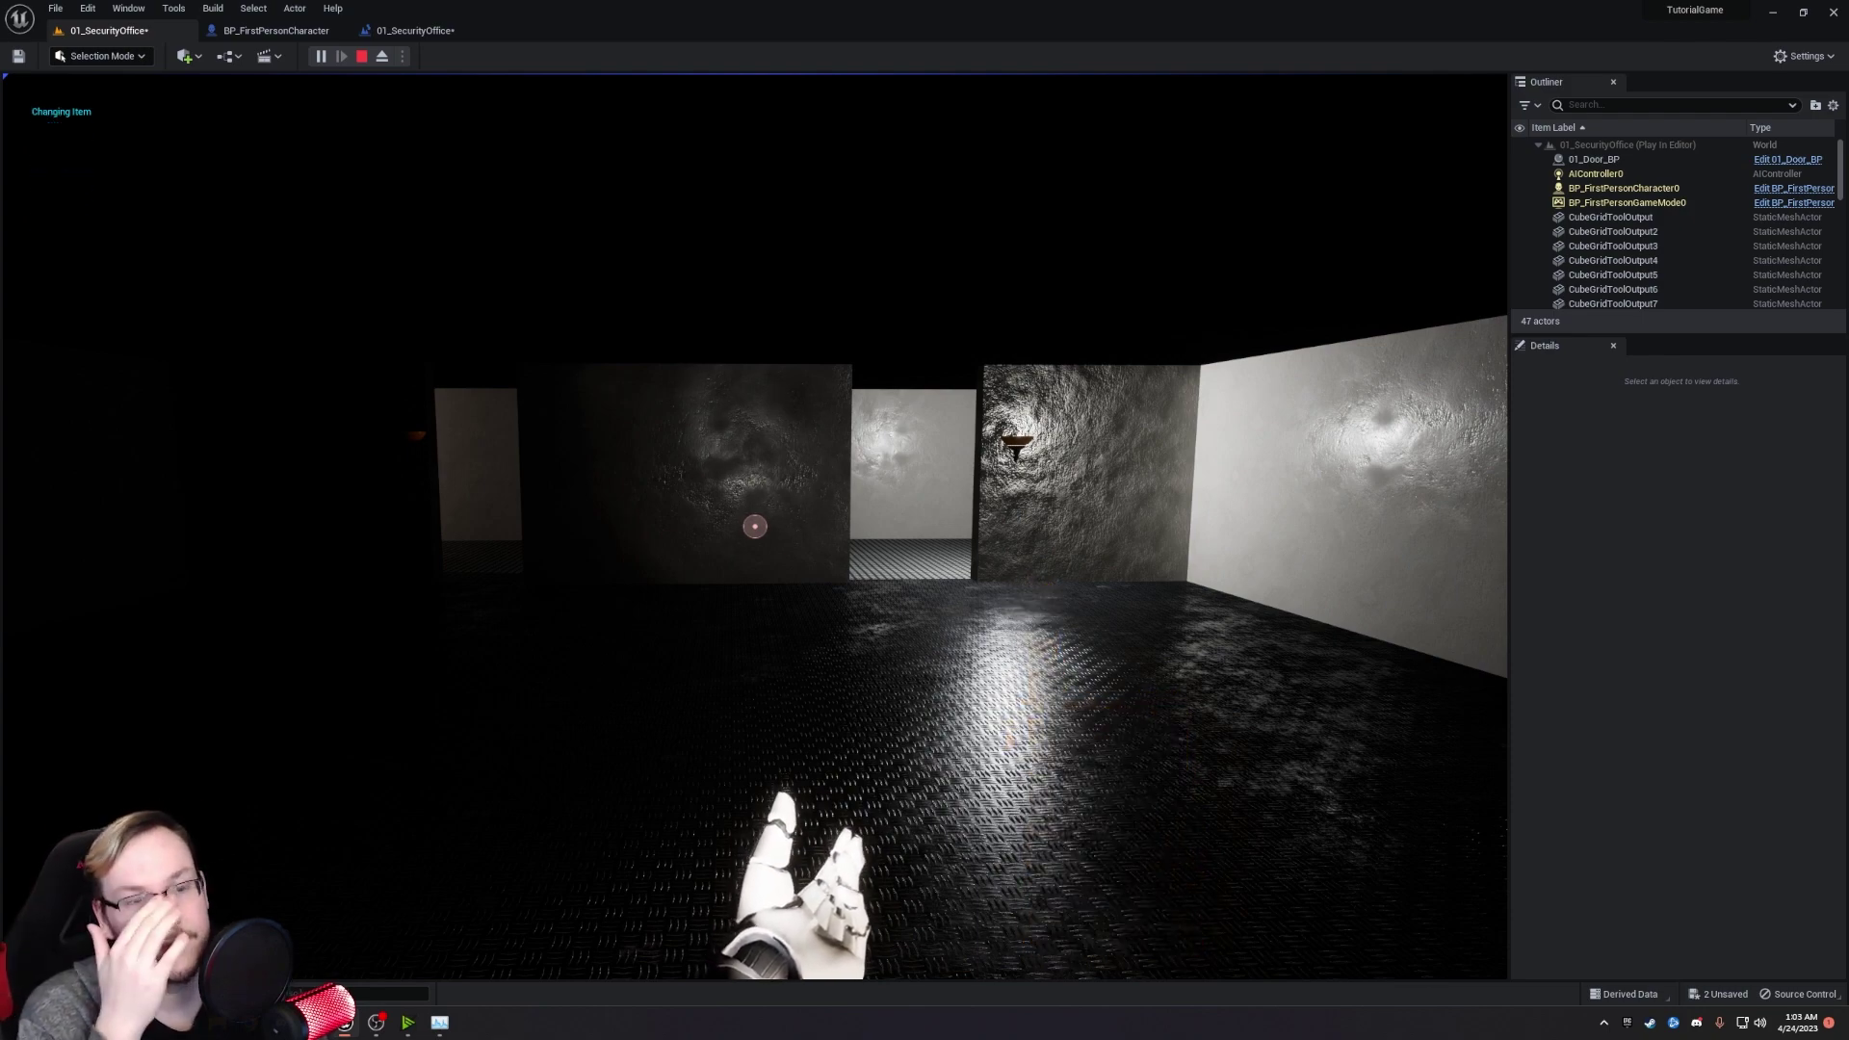
pyautogui.press('w')
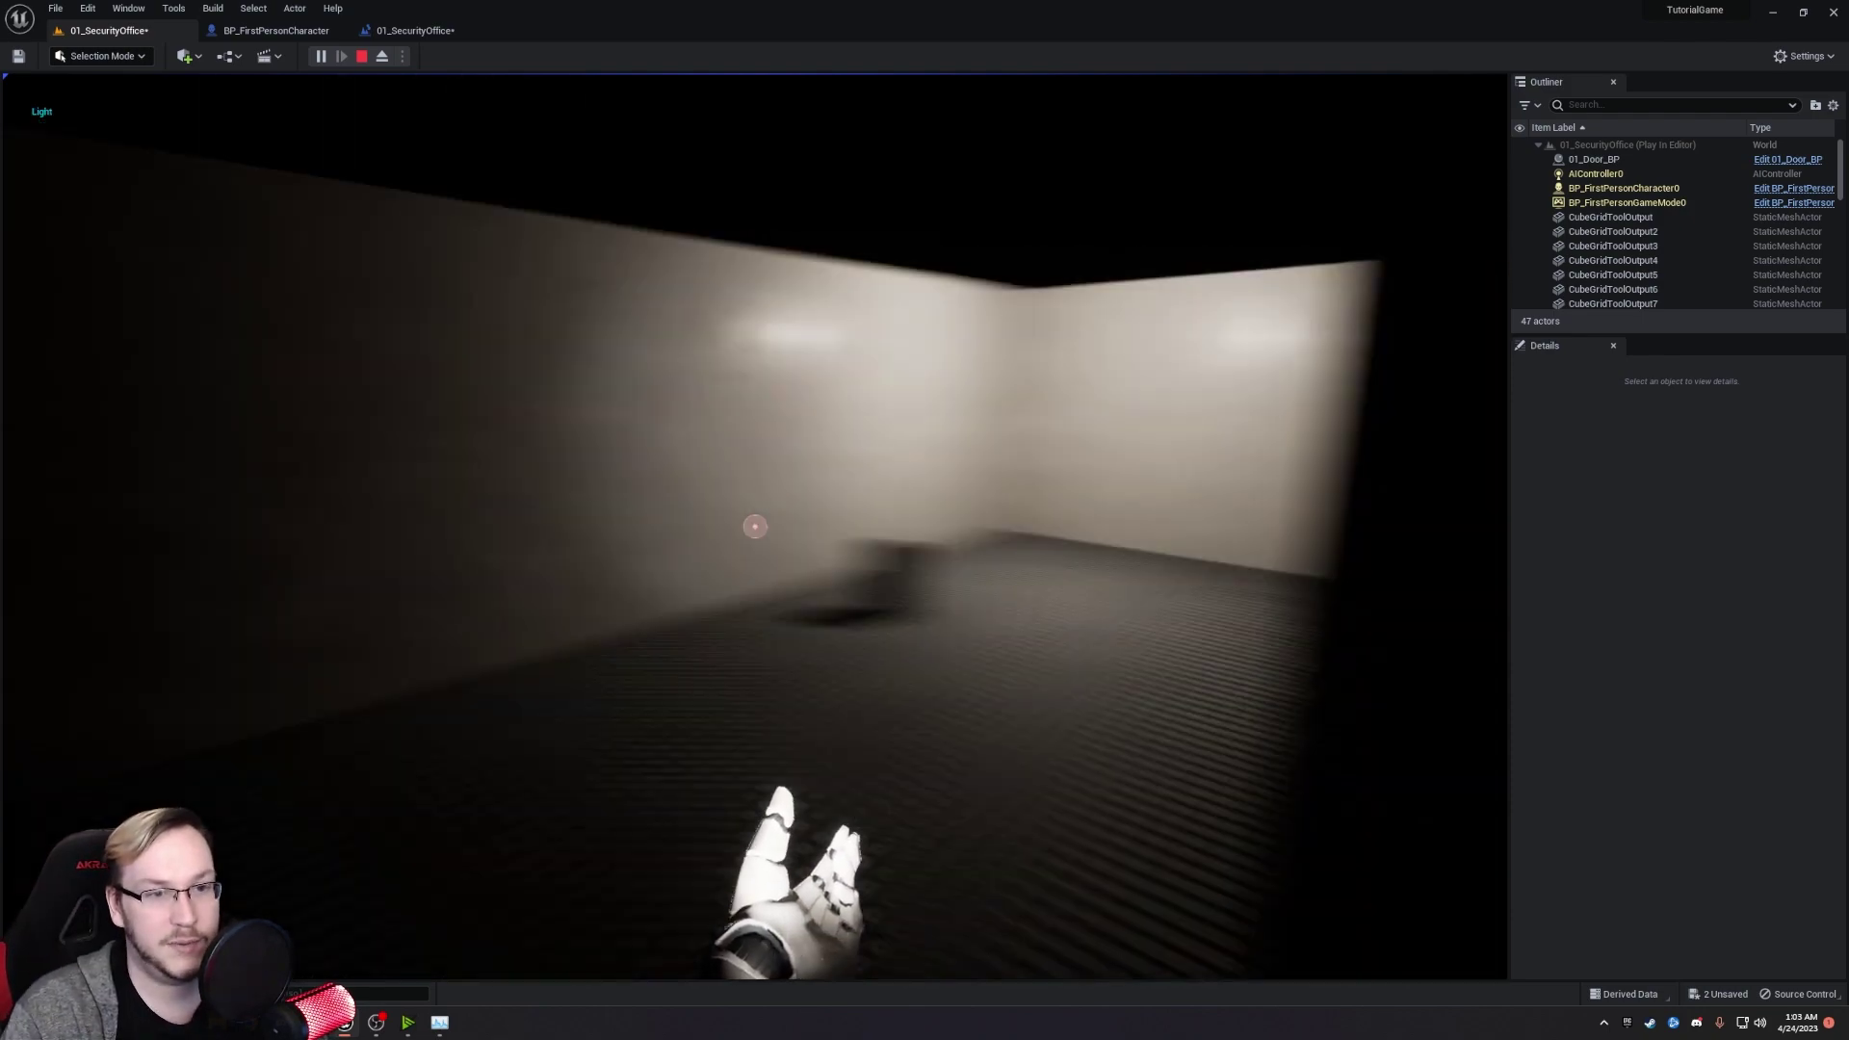
pyautogui.press('w')
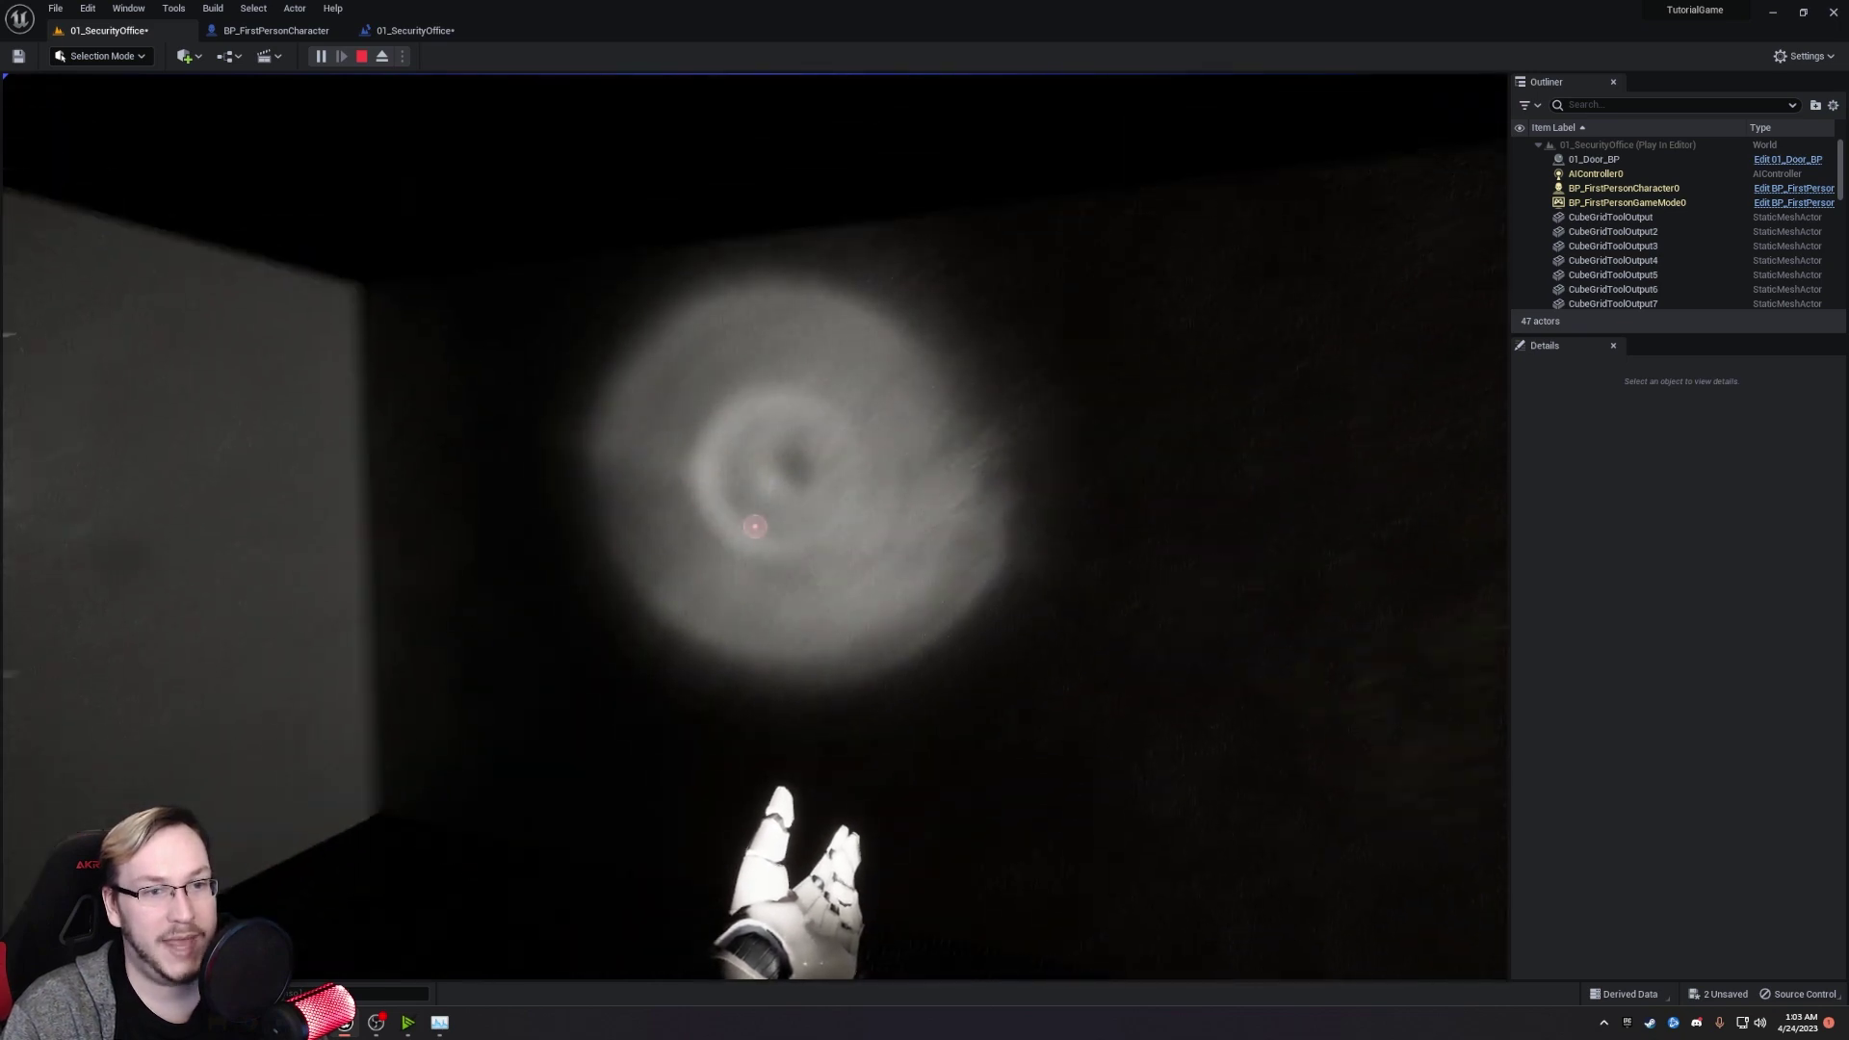
pyautogui.click(754, 526)
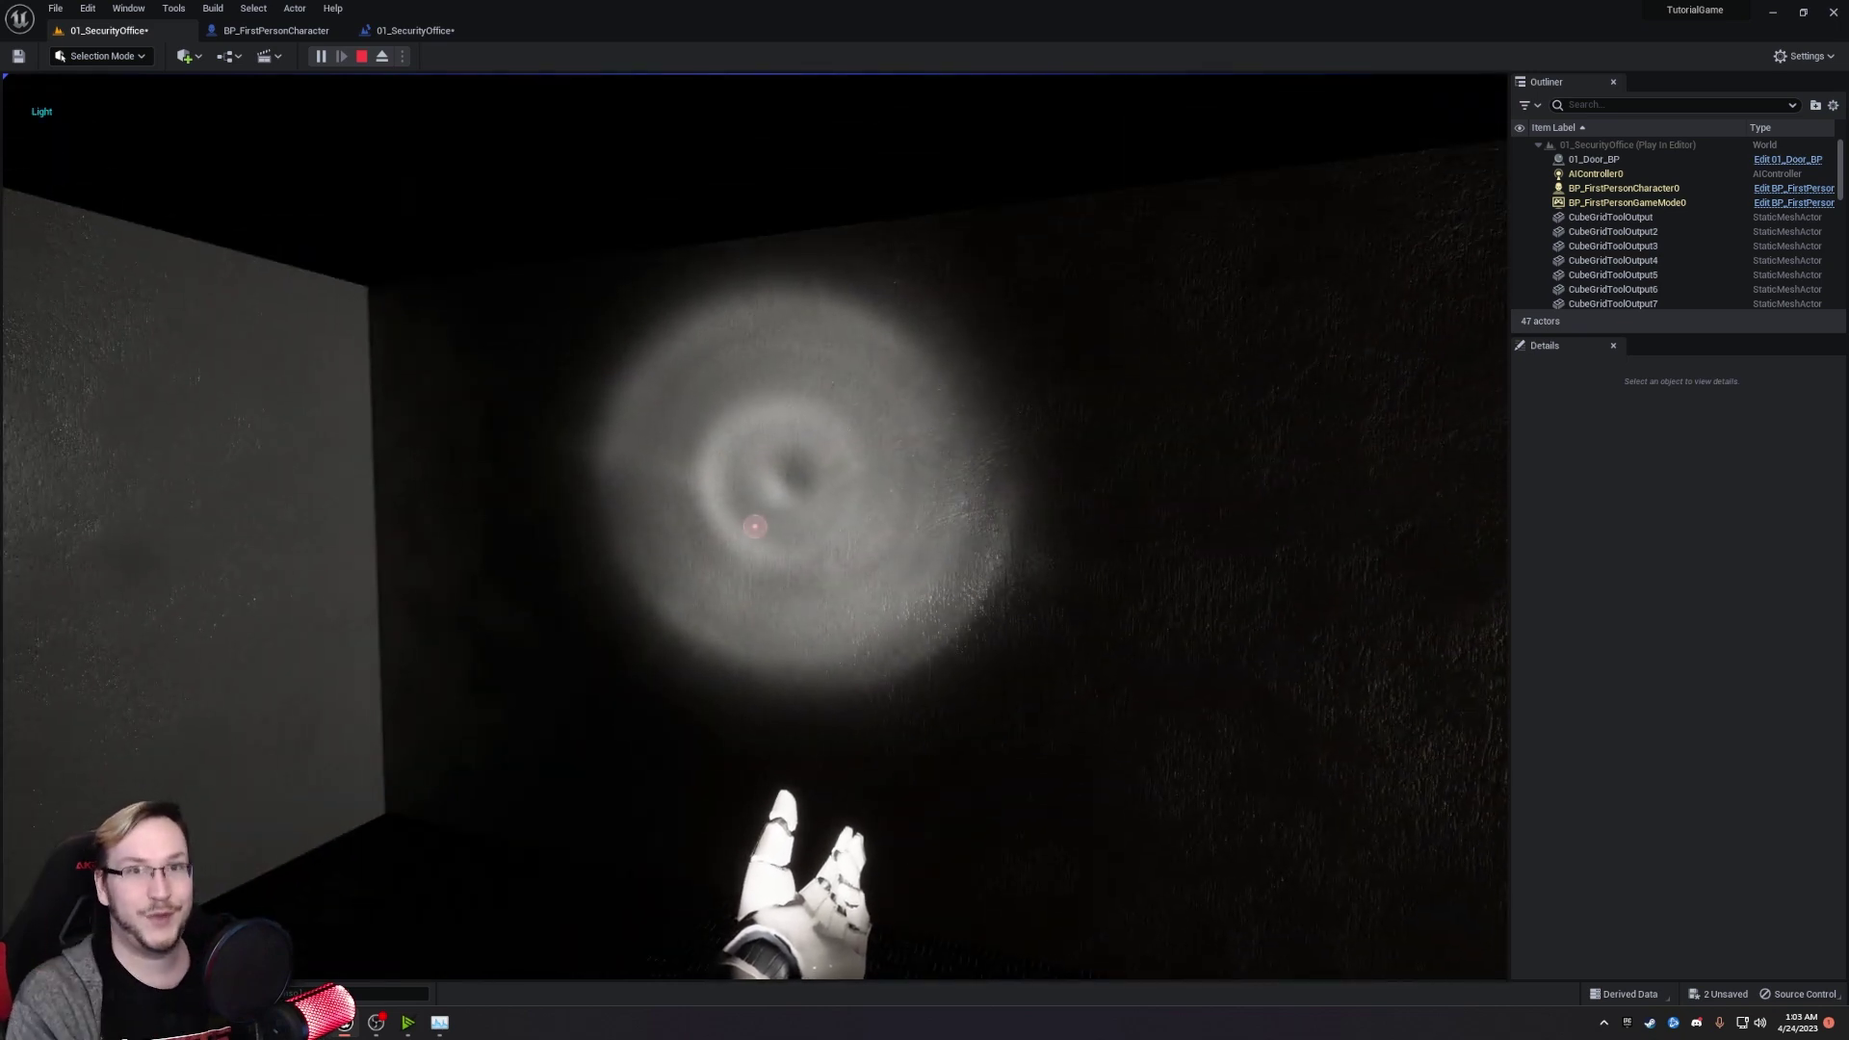
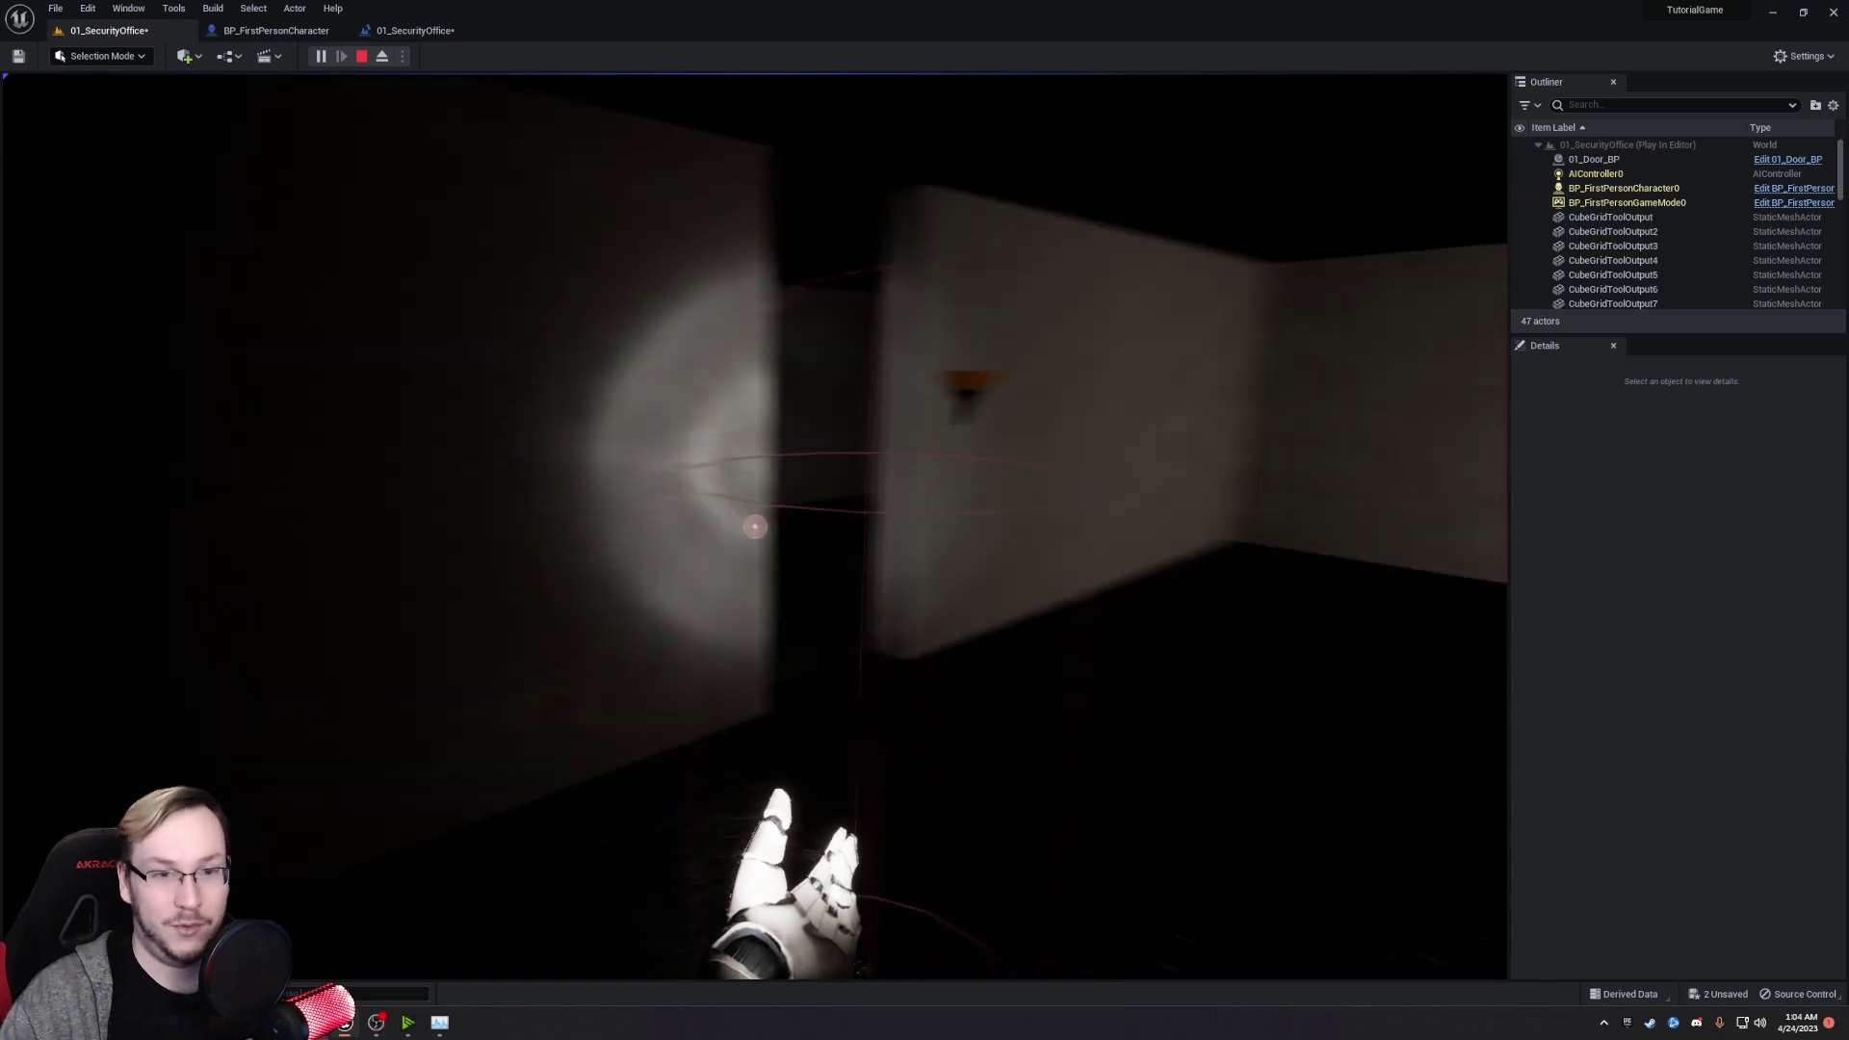
pyautogui.press('g')
pyautogui.press('Escape')
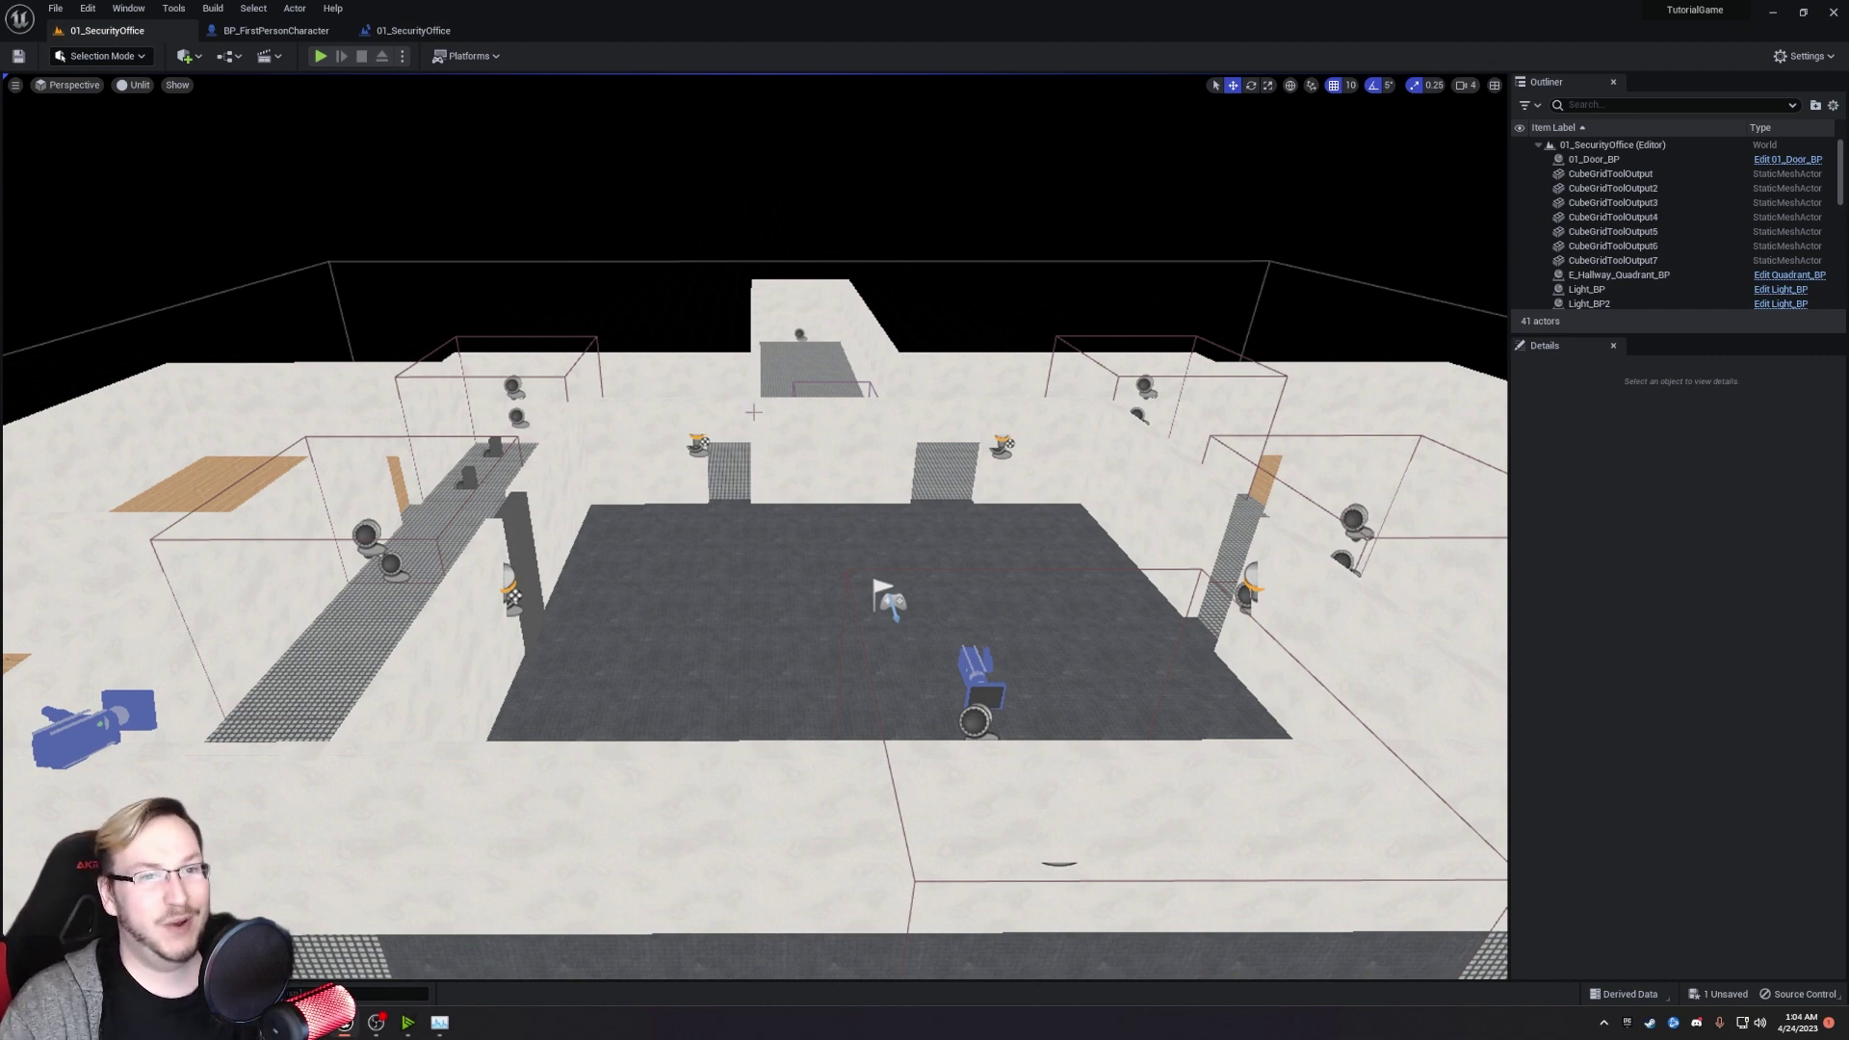
# Select the CubeGridToolOutput2 wall mesh and switch the editor to Modeling mode.
pyautogui.press('w')
pyautogui.moveTo(941, 500); pyautogui.dragTo(992, 434, button='right')
pyautogui.click(941, 499)
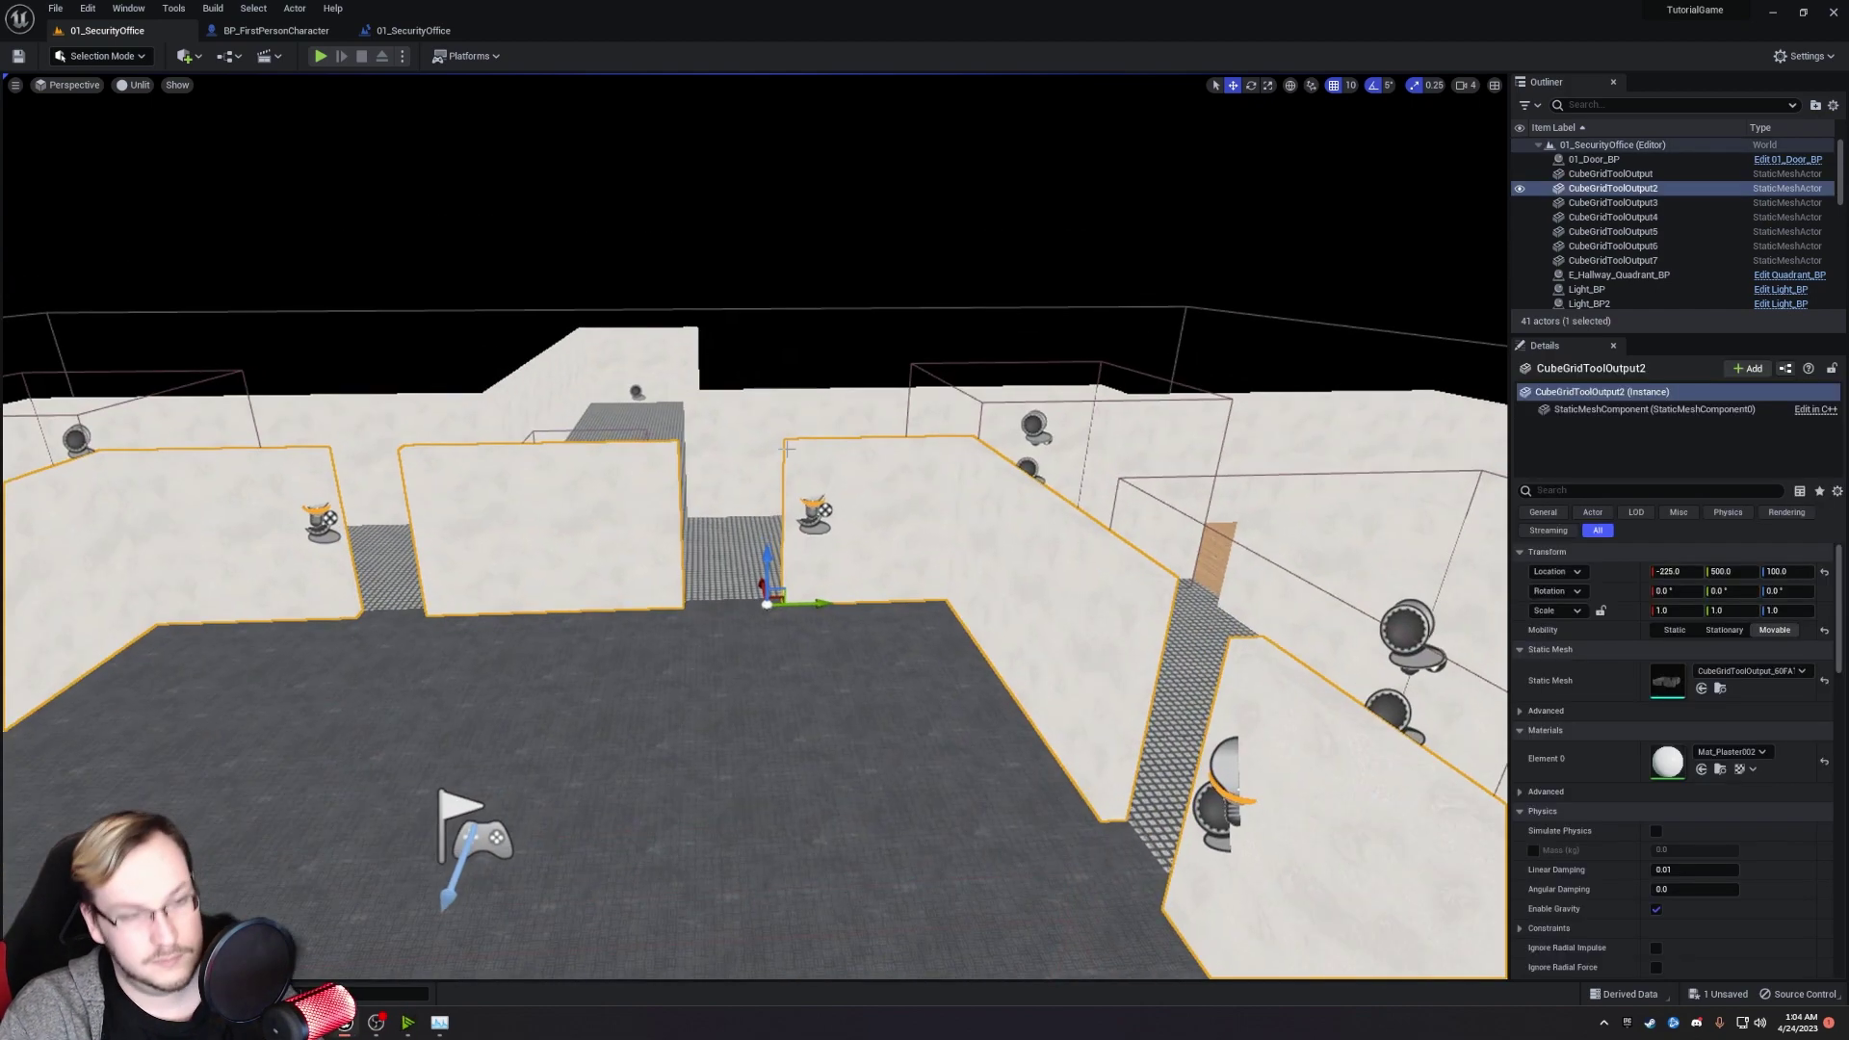
pyautogui.hotkey('shift', '5')
pyautogui.moveTo(113, 647); pyautogui.dragTo(226, 650)
pyautogui.scroll(-1, 169, 707)
pyautogui.scroll(1, 163, 710)
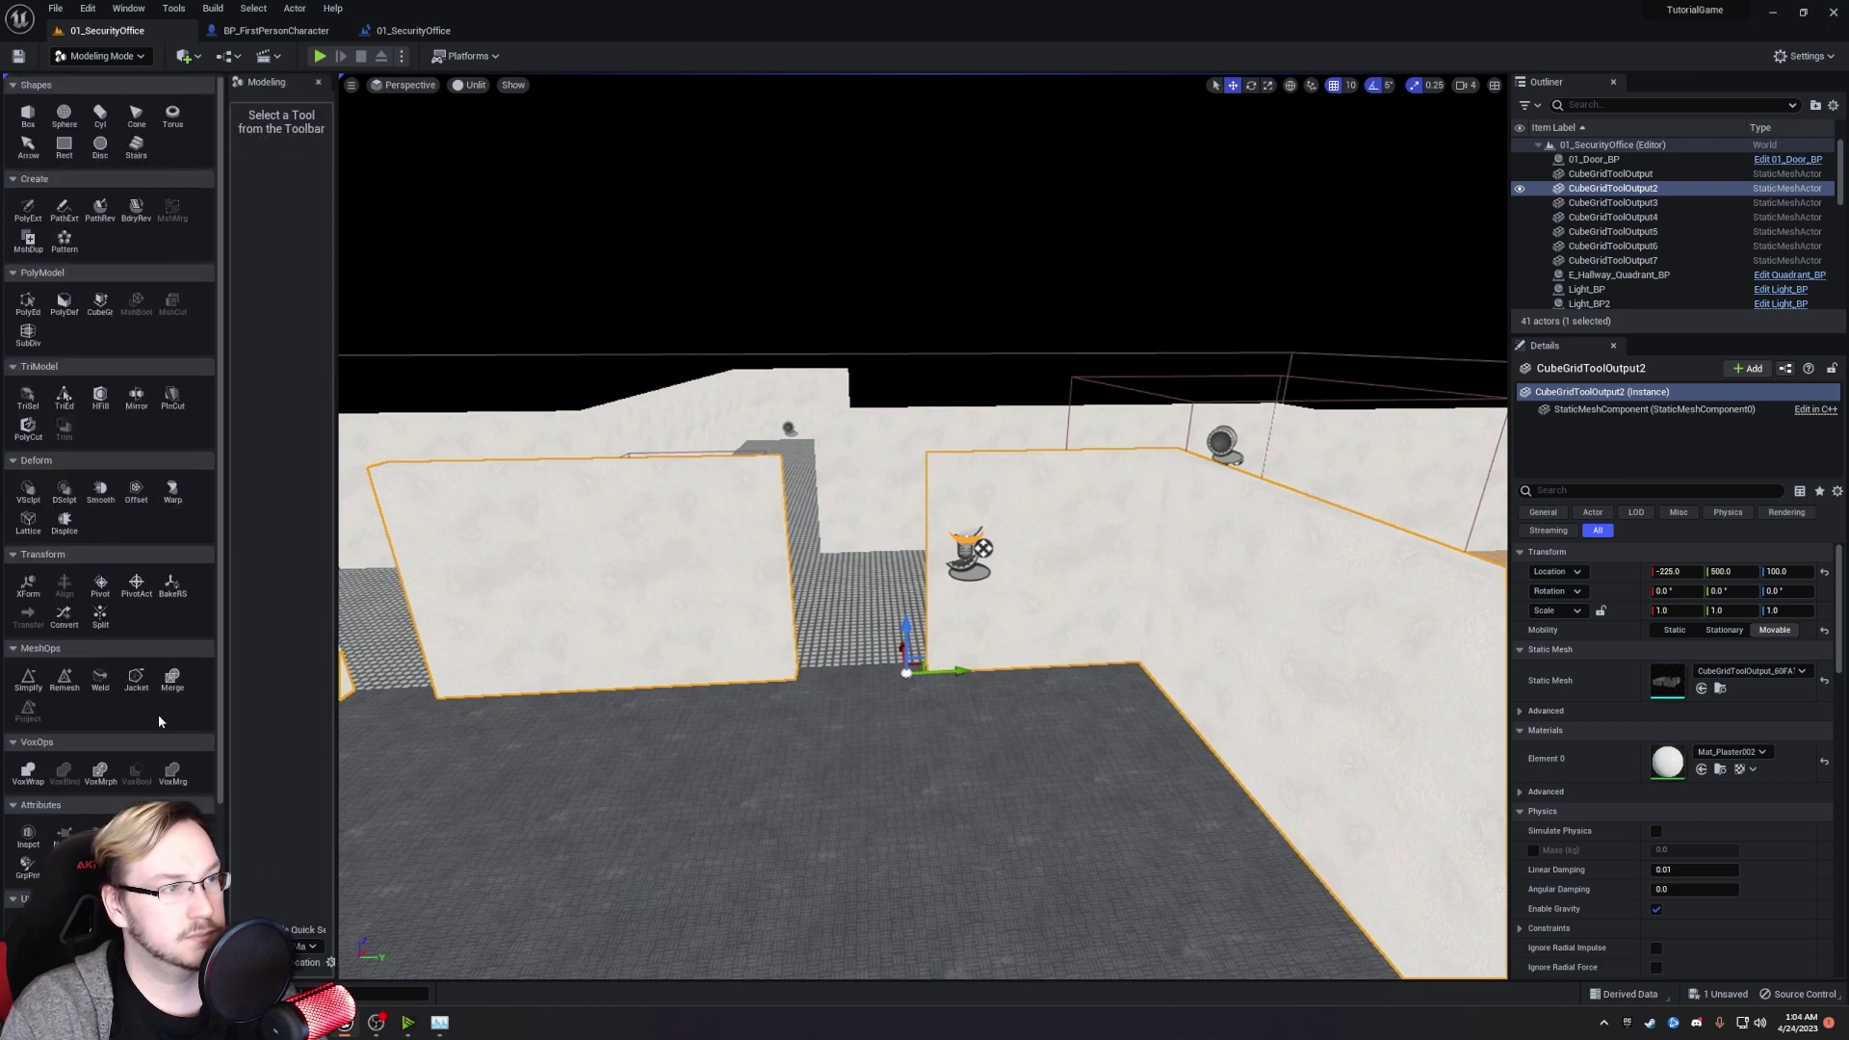
# Open the Cube Grid tool on the wall mesh, dock its settings below the tool palette, and set Grid Power to 3.
pyautogui.click(100, 303)
pyautogui.moveTo(540, 519); pyautogui.dragTo(578, 566, button='right')
pyautogui.moveTo(268, 82); pyautogui.dragTo(97, 694)
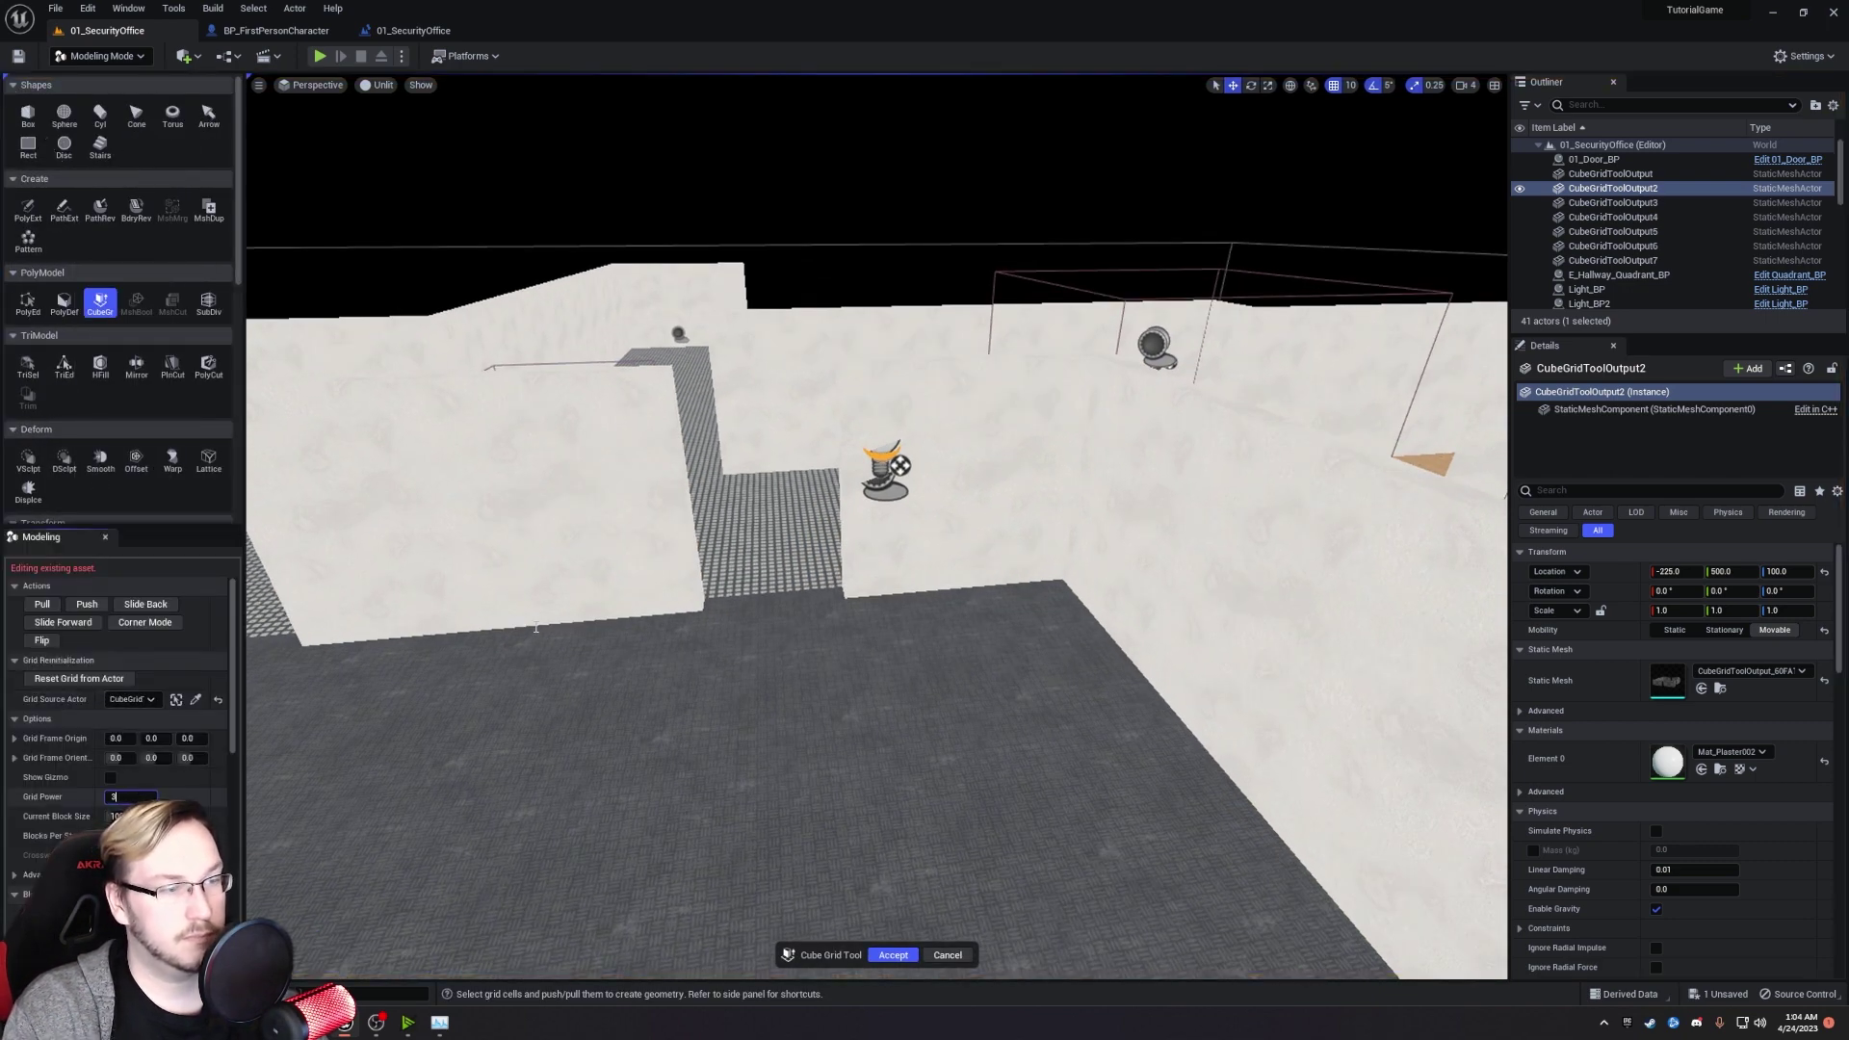
pyautogui.moveTo(510, 605); pyautogui.dragTo(785, 448, button='right')
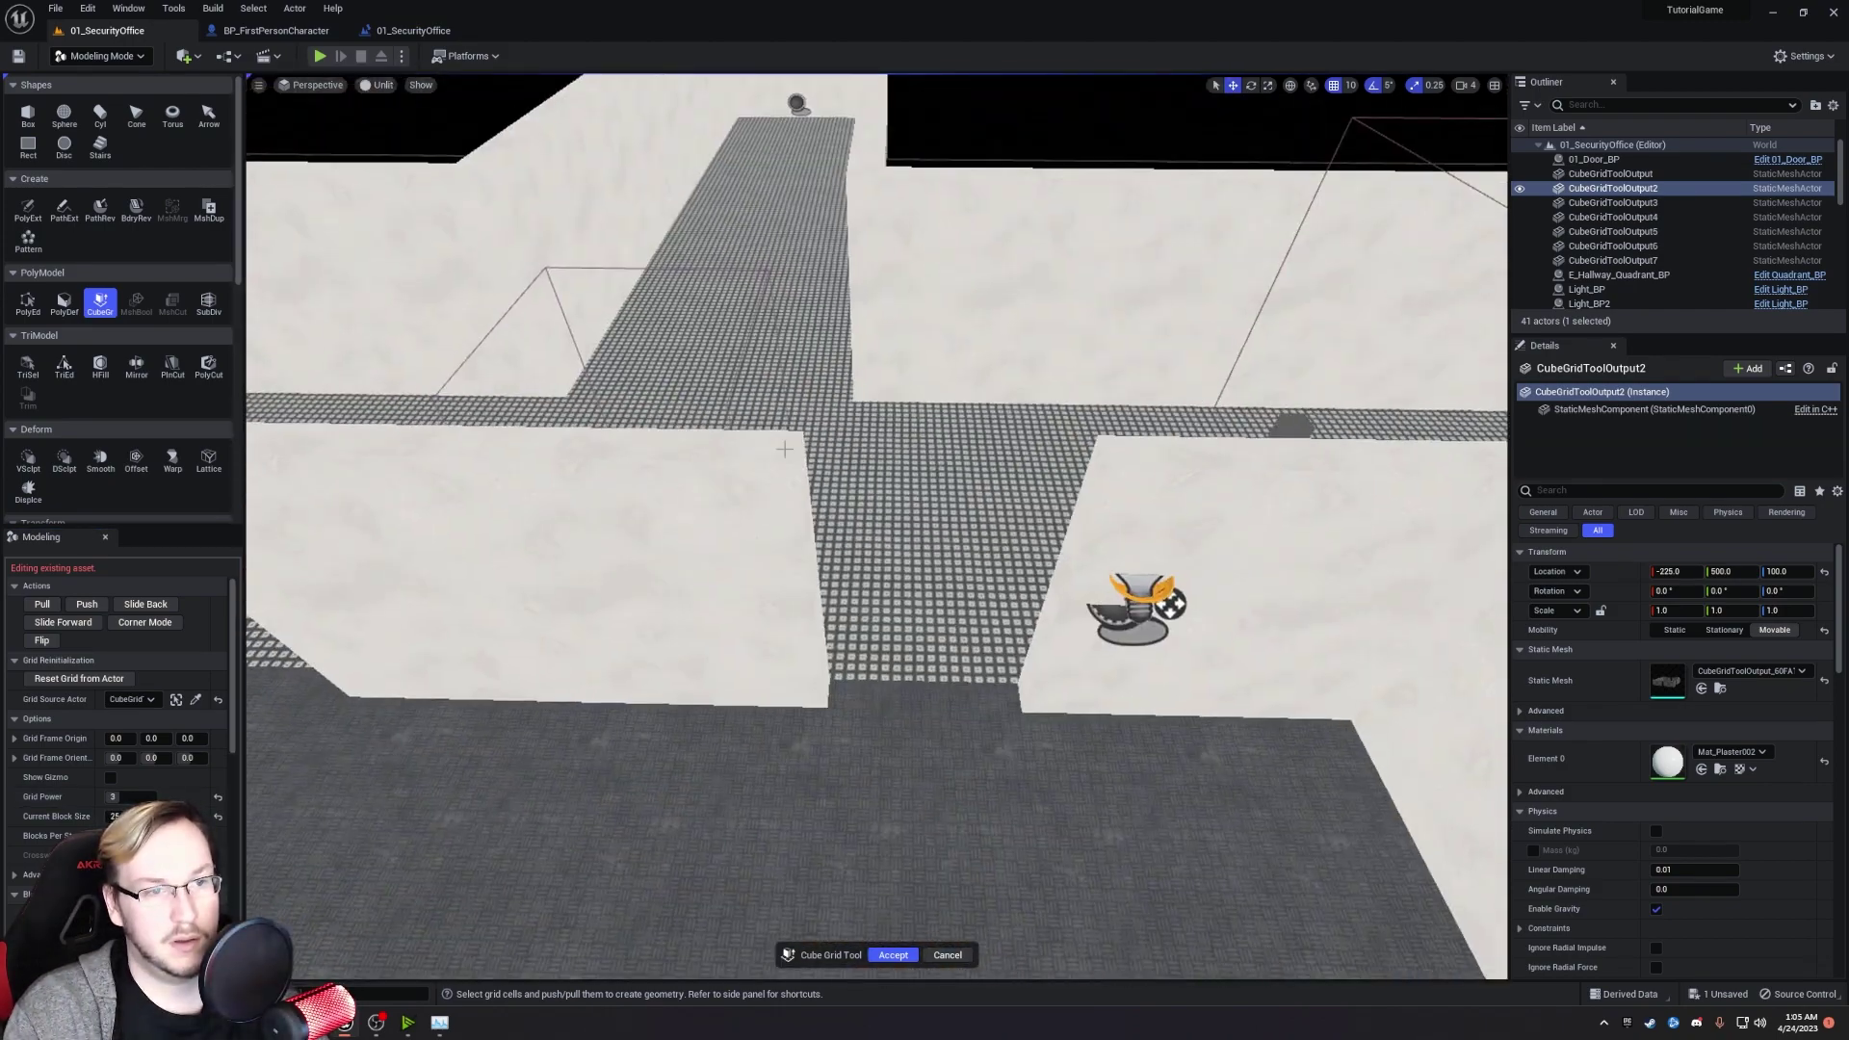
pyautogui.click(893, 954)
pyautogui.moveTo(819, 770); pyautogui.dragTo(821, 758, button='right')
pyautogui.click(100, 304)
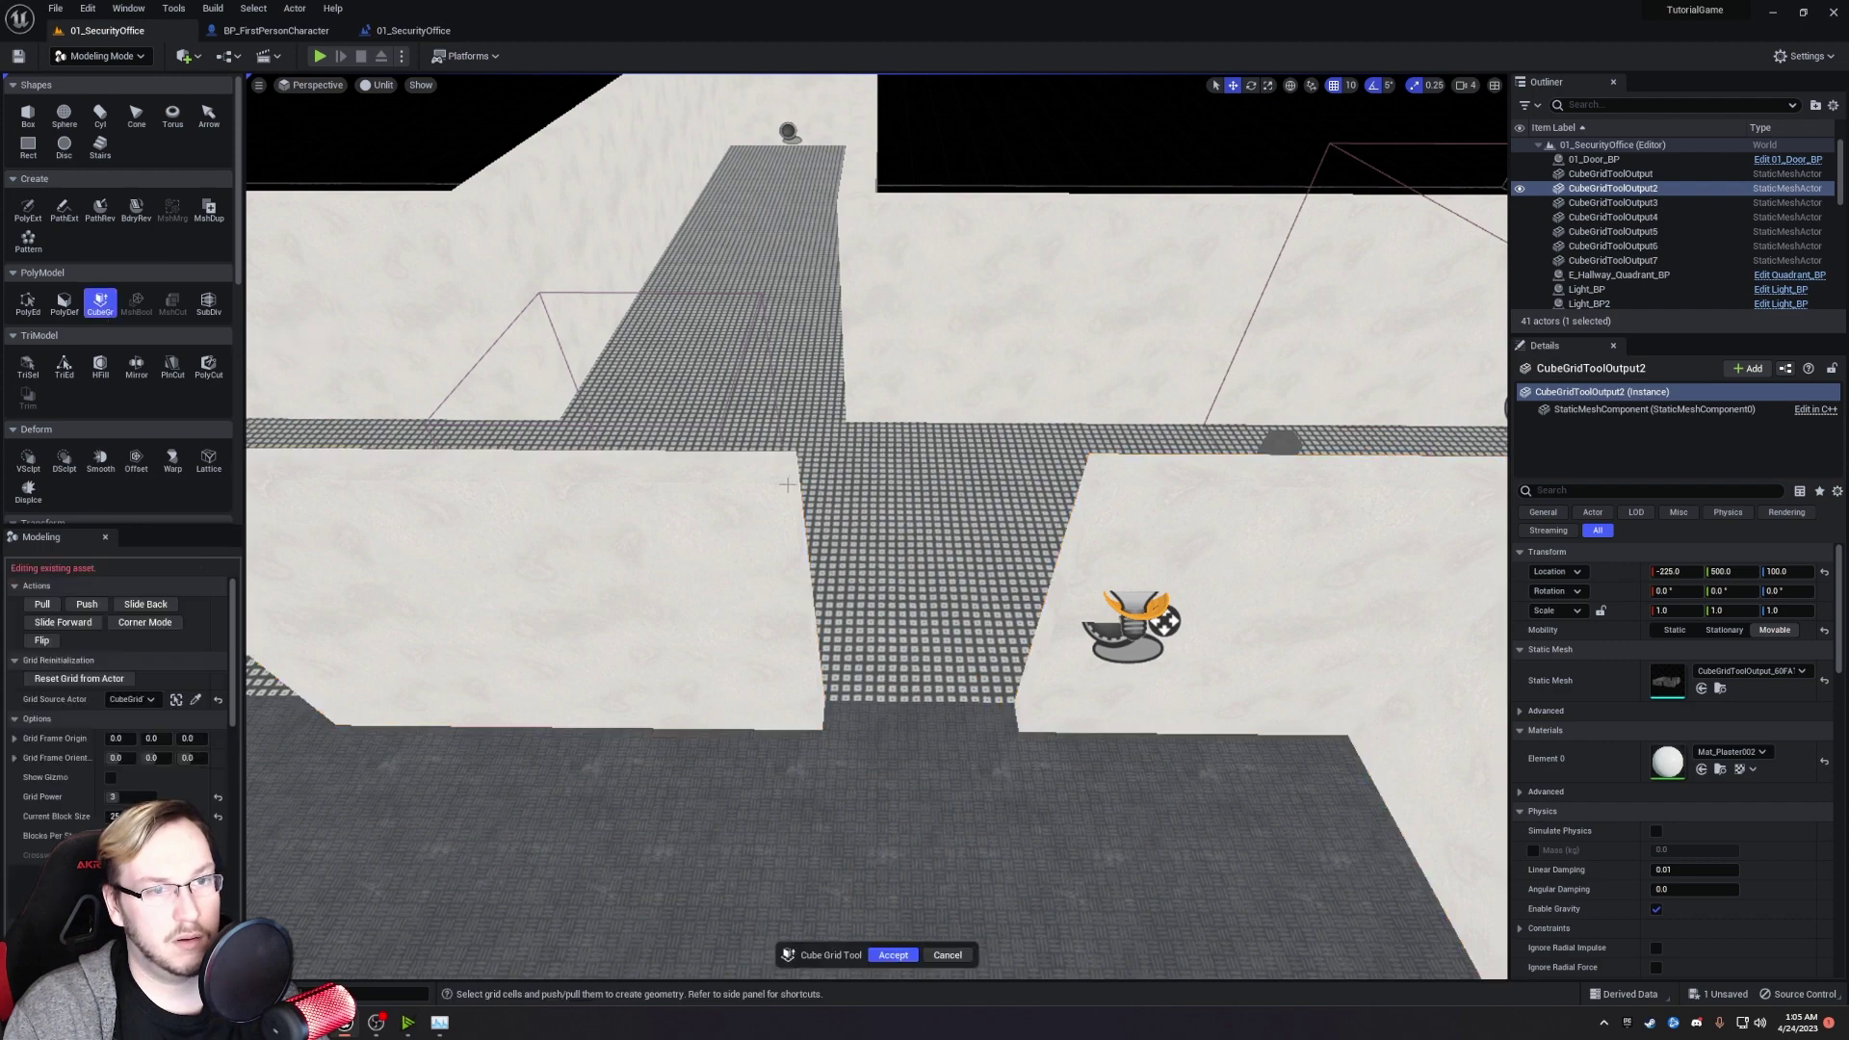
pyautogui.moveTo(1104, 470); pyautogui.dragTo(771, 474)
pyautogui.press('e')
pyautogui.moveTo(883, 586); pyautogui.dragTo(923, 555, button='right')
pyautogui.hotkey('ctrl', 'z')
pyautogui.press('Escape')
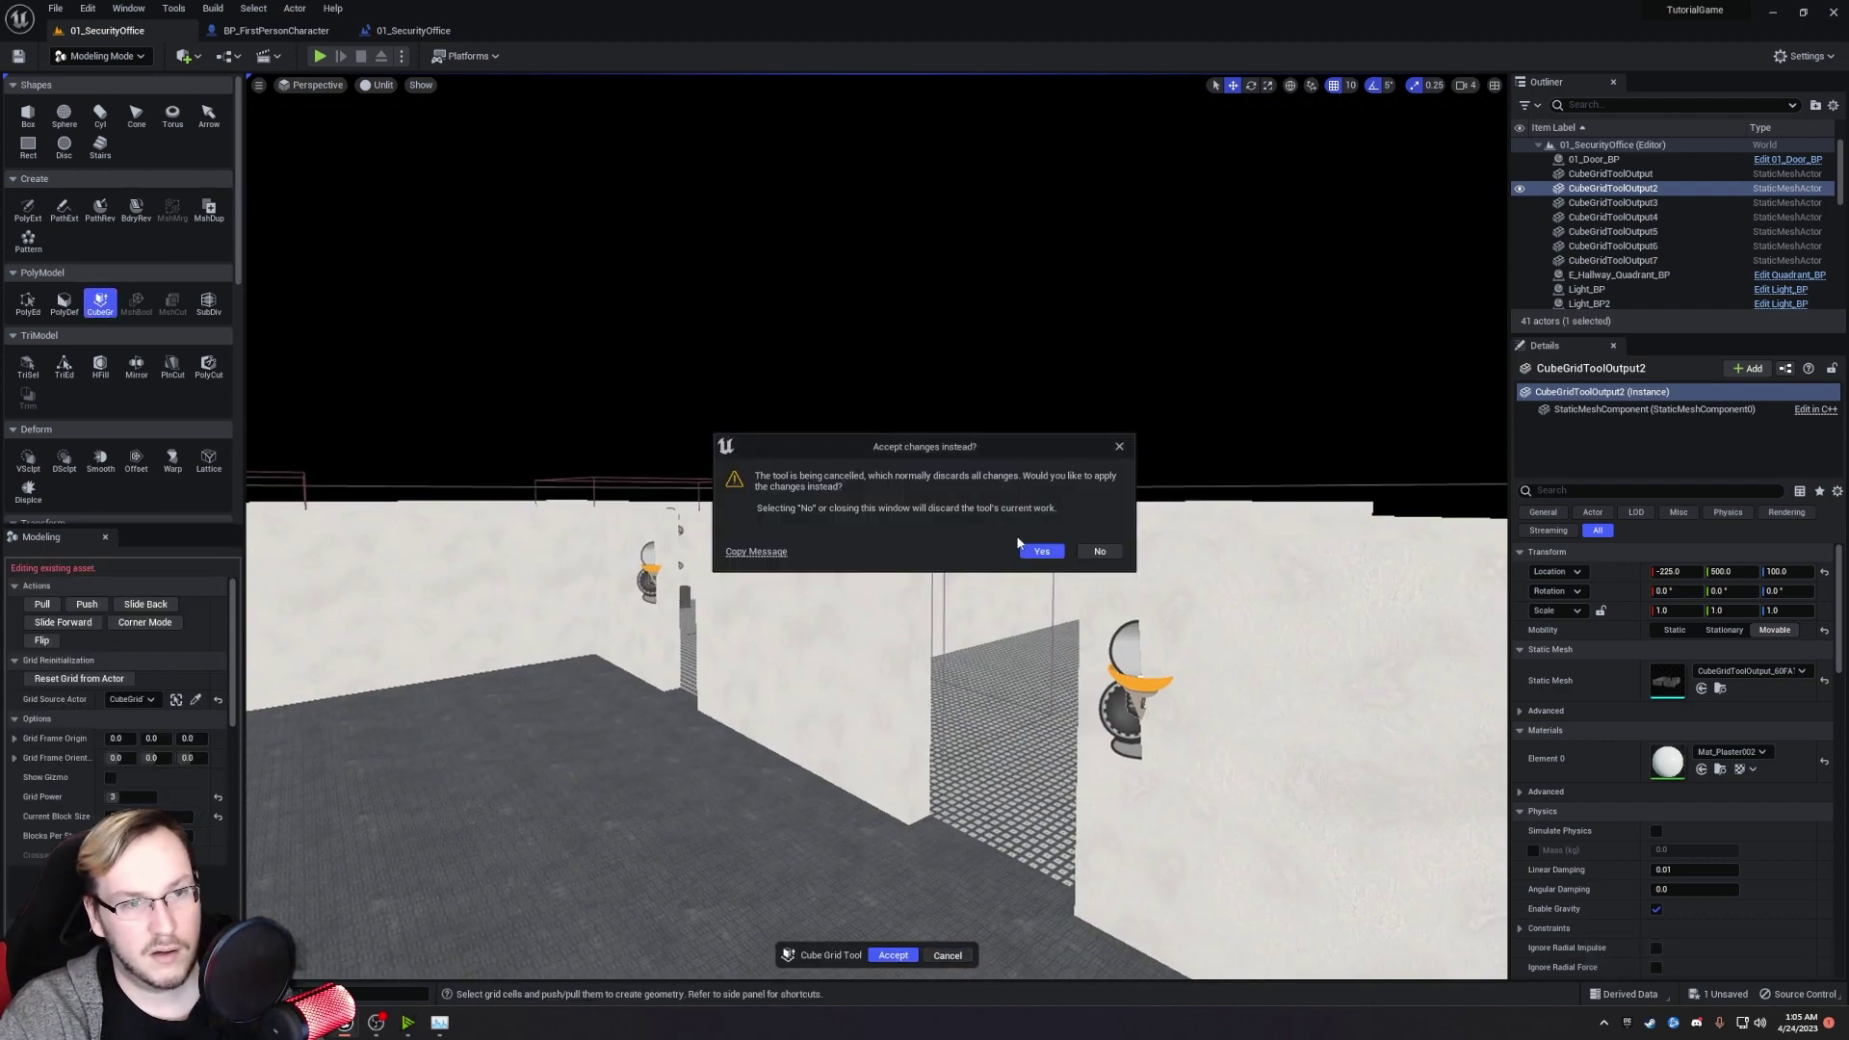
pyautogui.click(1098, 551)
# Save the level and deselect the wall mesh.
pyautogui.hotkey('ctrl', 's')
pyautogui.press('e')
pyautogui.moveTo(1098, 550); pyautogui.dragTo(972, 621, button='right')
pyautogui.press('Escape')
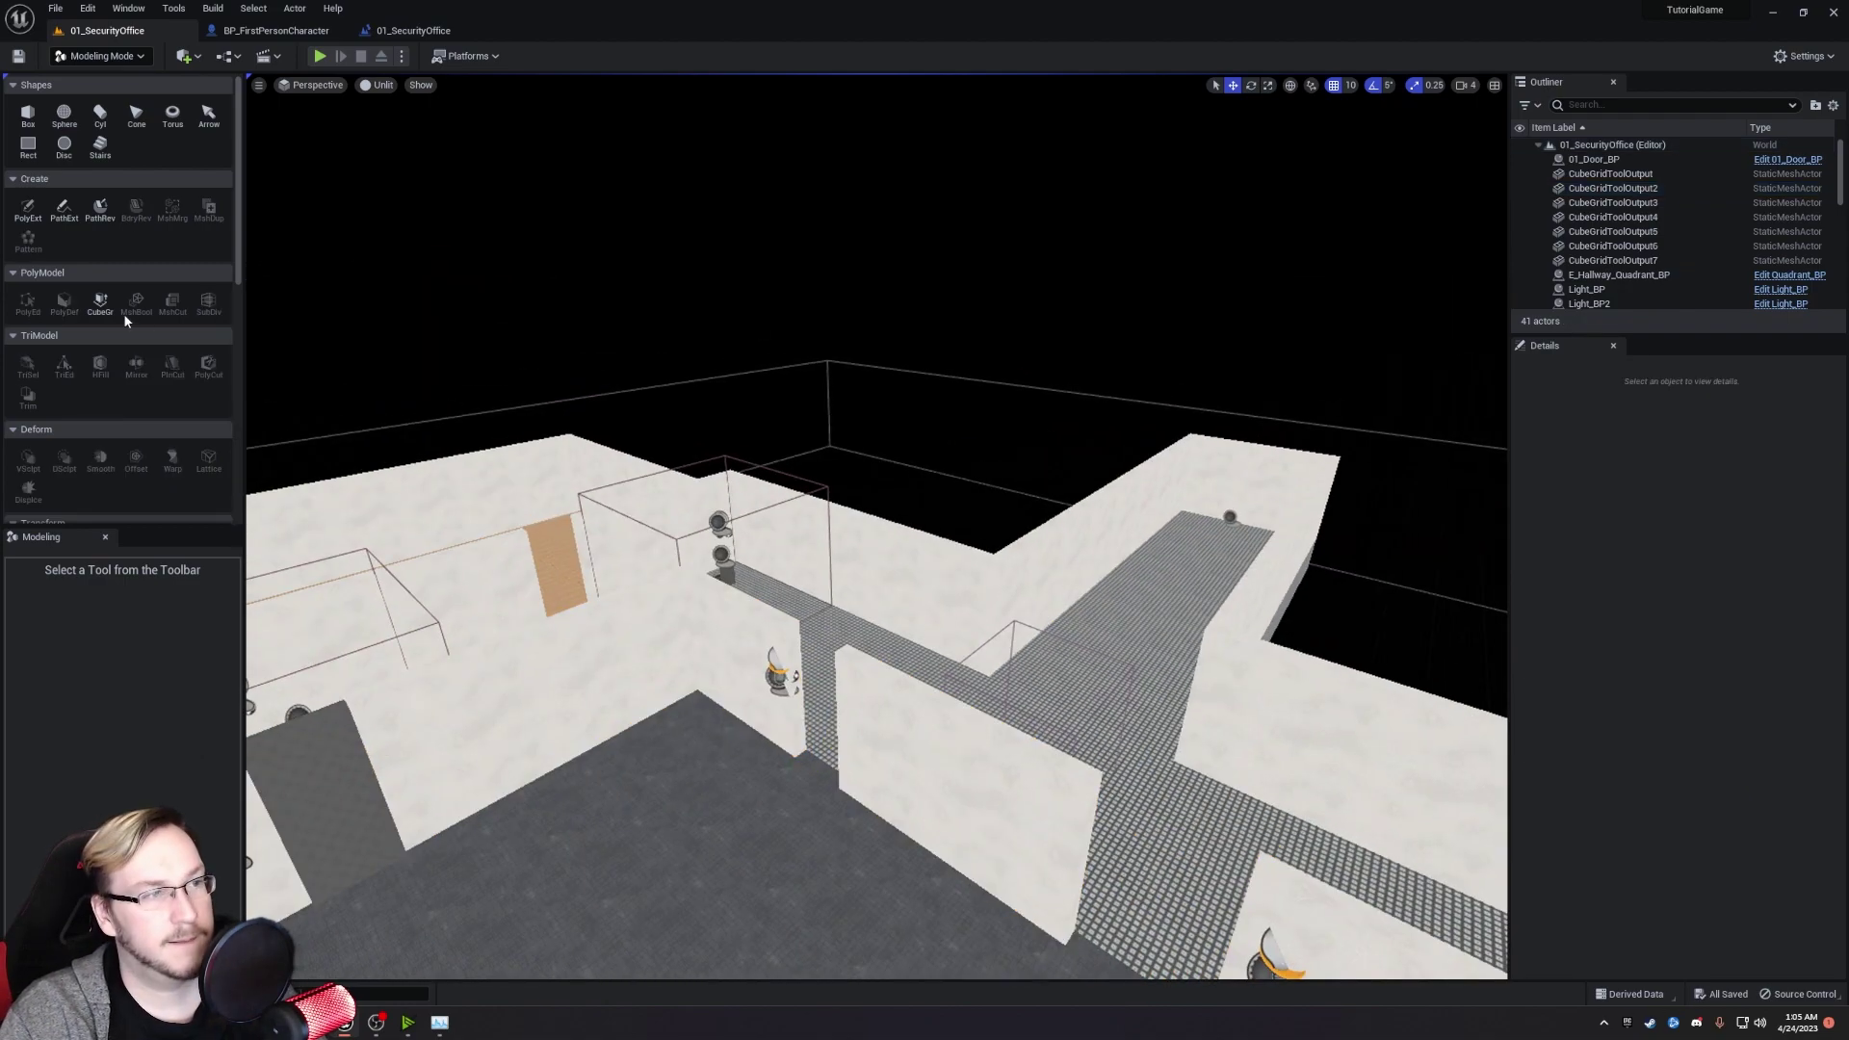
pyautogui.click(100, 304)
pyautogui.moveTo(1080, 785); pyautogui.dragTo(689, 549, button='right')
pyautogui.moveTo(690, 549); pyautogui.dragTo(1158, 631)
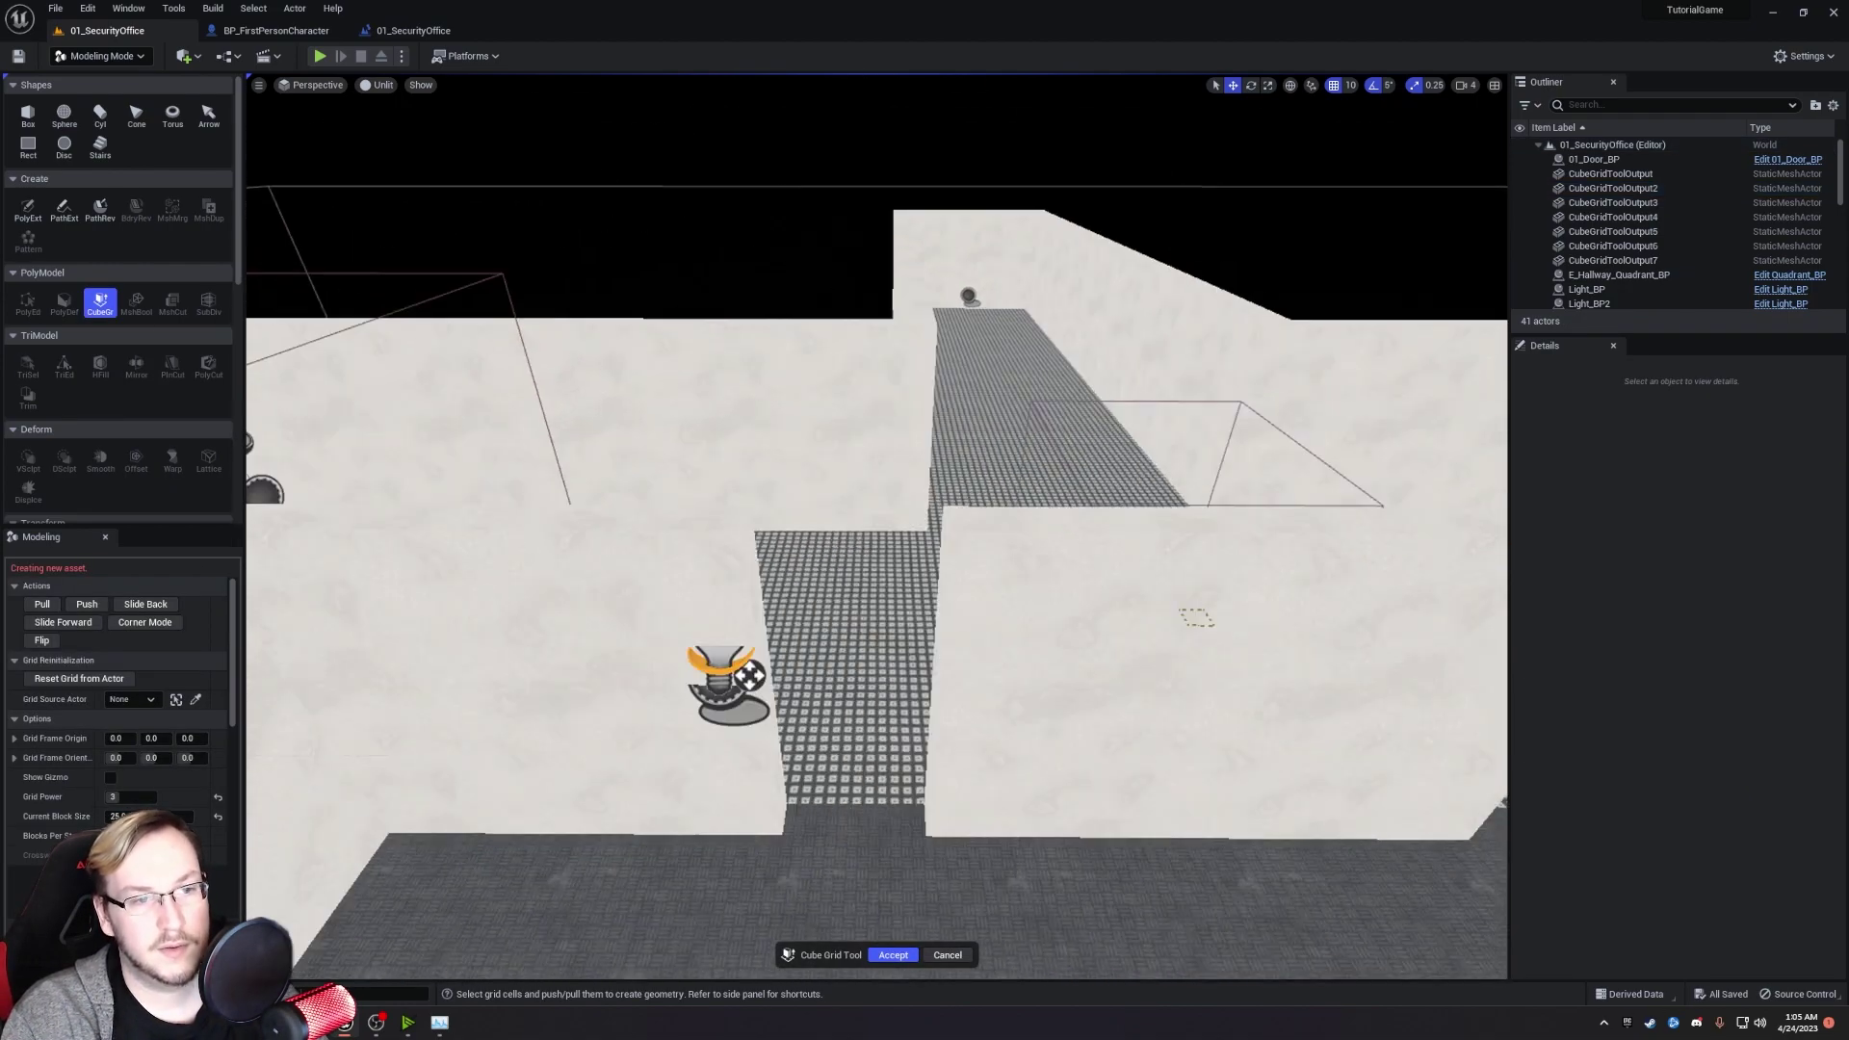
pyautogui.moveTo(1196, 619); pyautogui.dragTo(1197, 683, button='right')
pyautogui.press('e')
pyautogui.click(1035, 621)
pyautogui.keyDown('shift'); pyautogui.click(754, 632); pyautogui.keyUp('shift')
pyautogui.moveTo(890, 624); pyautogui.dragTo(972, 636, button='right')
pyautogui.click(946, 954)
# Widen the back wall's left doorway in CubeGridToolOutput2 by pushing the Cube Grid cells across its wall top down to the floor.
pyautogui.click(1004, 523)
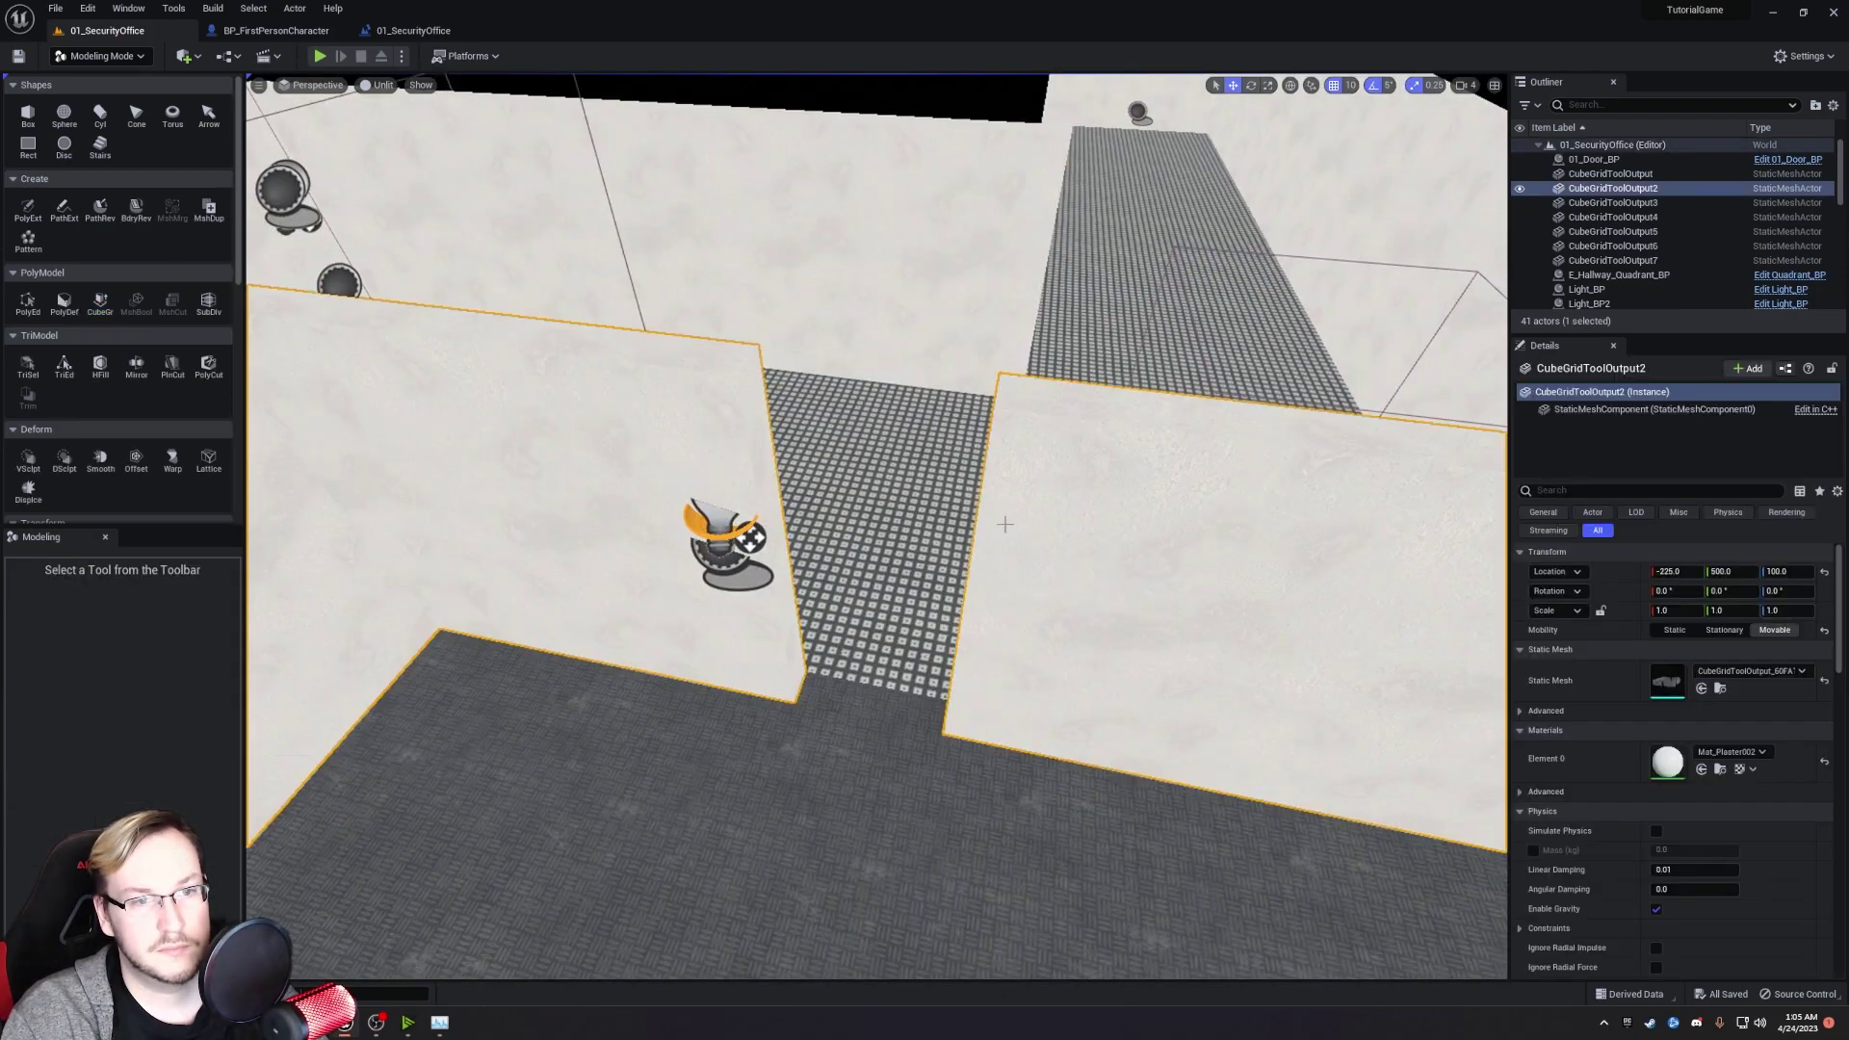
pyautogui.moveTo(1005, 524); pyautogui.dragTo(1004, 453, button='right')
pyautogui.click(104, 305)
pyautogui.moveTo(746, 433); pyautogui.dragTo(1045, 467)
pyautogui.press('q')
pyautogui.press('q')
pyautogui.press('q')
pyautogui.press('q')
pyautogui.press('q')
pyautogui.press('q')
pyautogui.press('q')
pyautogui.press('q')
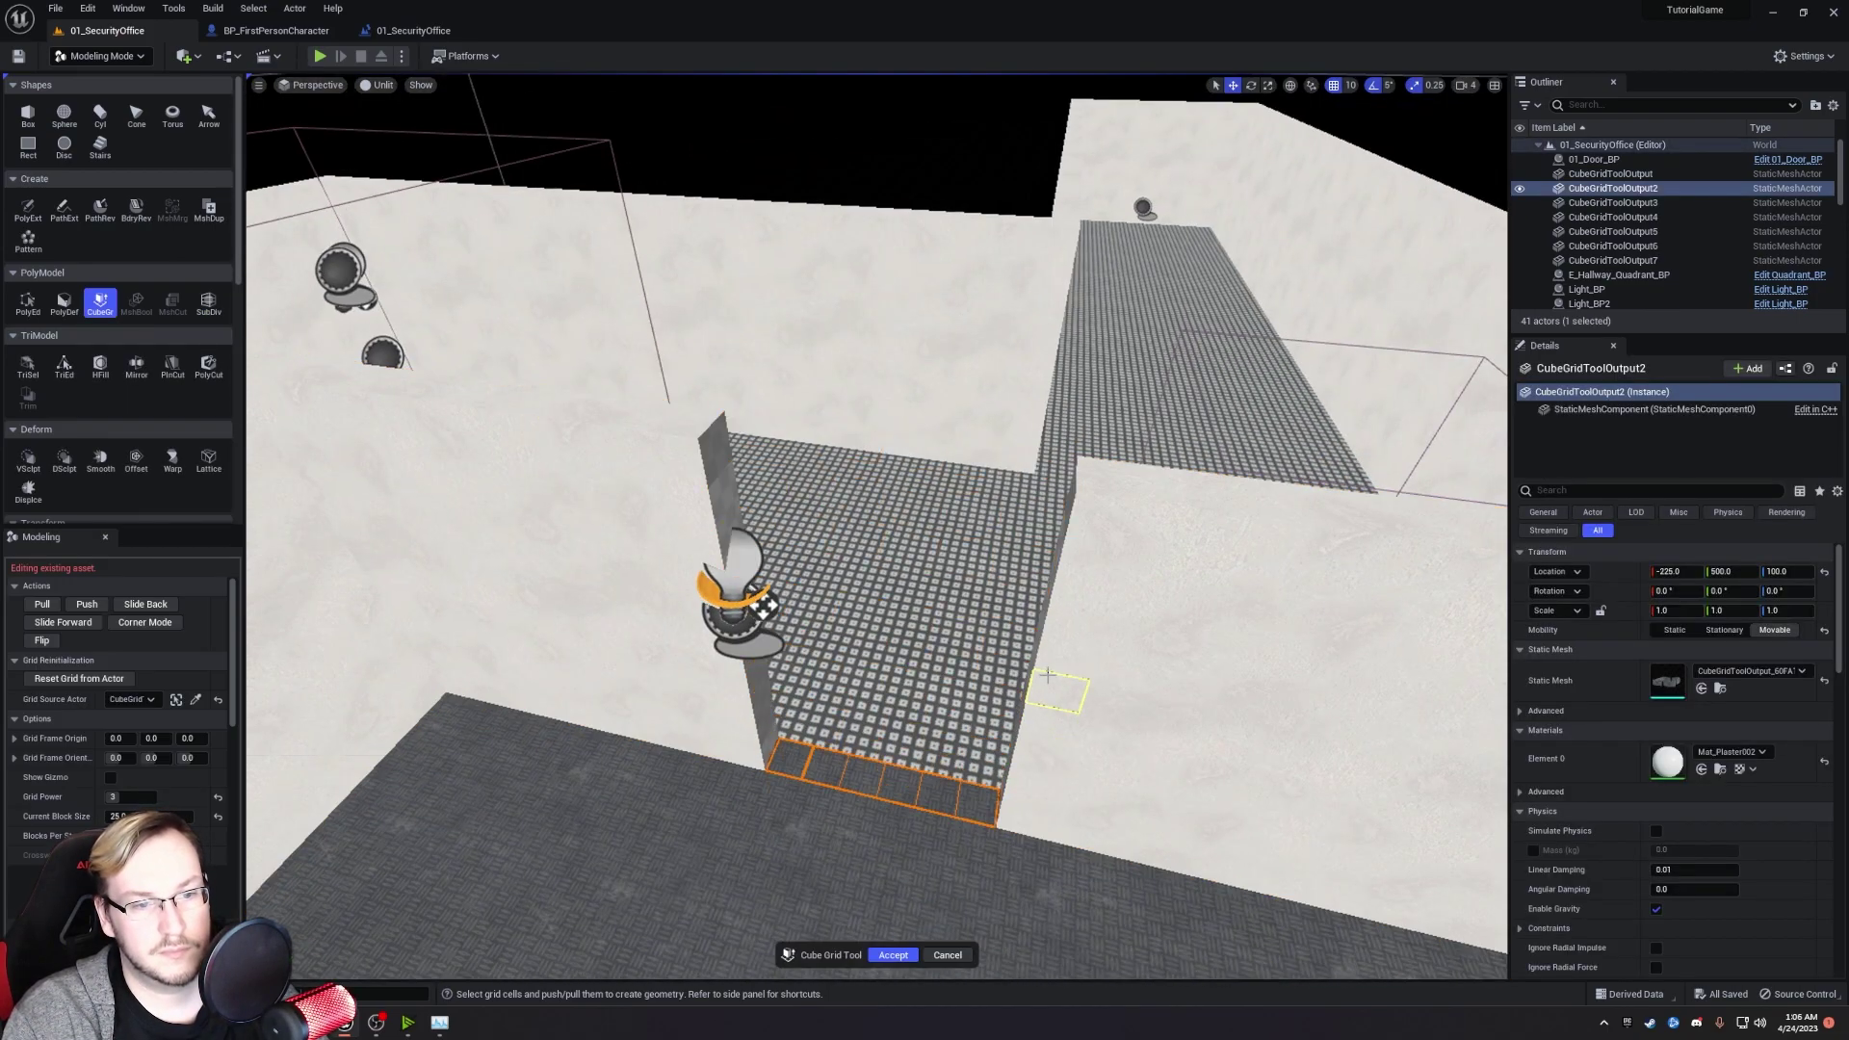
# Widen the left side wall's doorway by pushing a row of cells across its top down to the floor.
pyautogui.moveTo(1048, 675); pyautogui.dragTo(697, 615, button='right')
pyautogui.moveTo(568, 554); pyautogui.dragTo(1050, 578)
pyautogui.press('q')
pyautogui.press('q')
pyautogui.press('q')
pyautogui.press('q')
pyautogui.press('q')
pyautogui.press('q')
pyautogui.press('q')
pyautogui.press('q')
# Widen the right side wall's doorway by pushing the cells across its top down to the floor, and accept the Cube Grid edits.
pyautogui.moveTo(1122, 764); pyautogui.dragTo(878, 700, button='right')
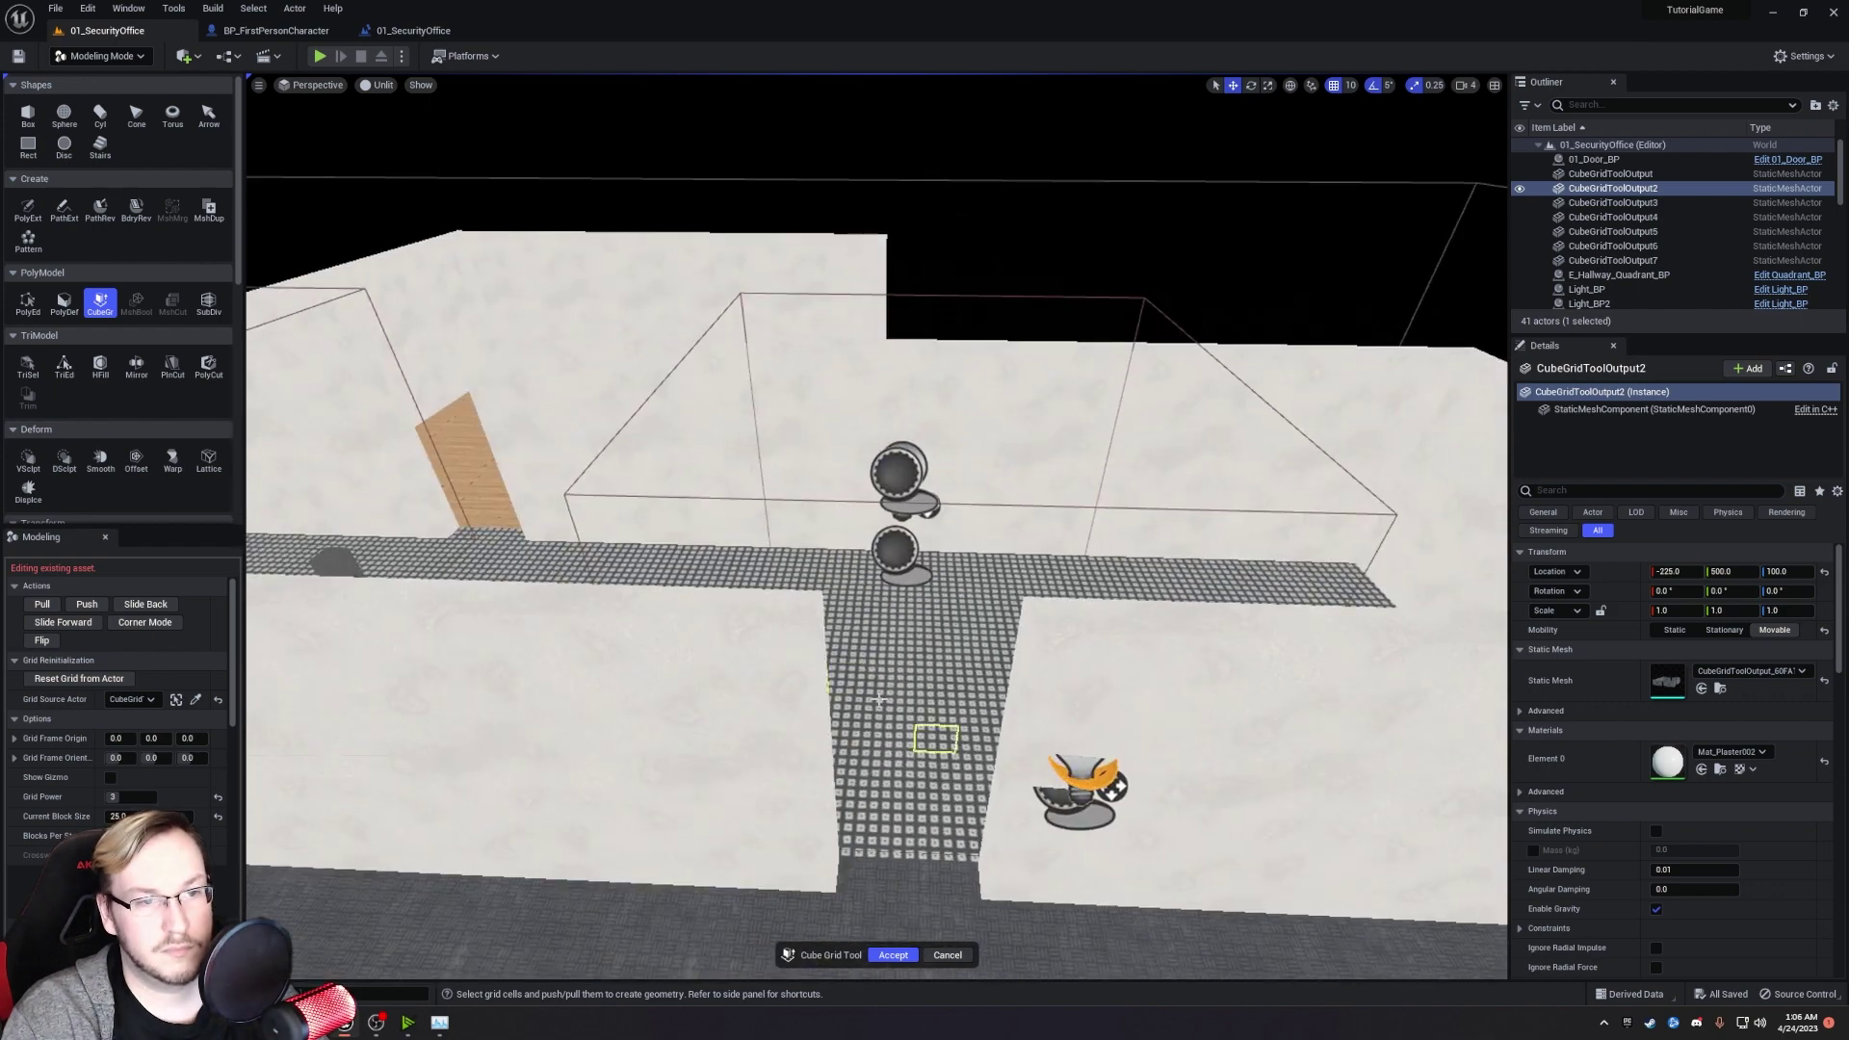
pyautogui.moveTo(778, 596); pyautogui.dragTo(1073, 607)
pyautogui.press('q')
pyautogui.press('q')
pyautogui.press('q')
pyautogui.press('q')
pyautogui.press('q')
pyautogui.press('q')
pyautogui.press('q')
pyautogui.press('q')
pyautogui.press('q')
pyautogui.press('q')
pyautogui.moveTo(1237, 722); pyautogui.dragTo(789, 751, button='right')
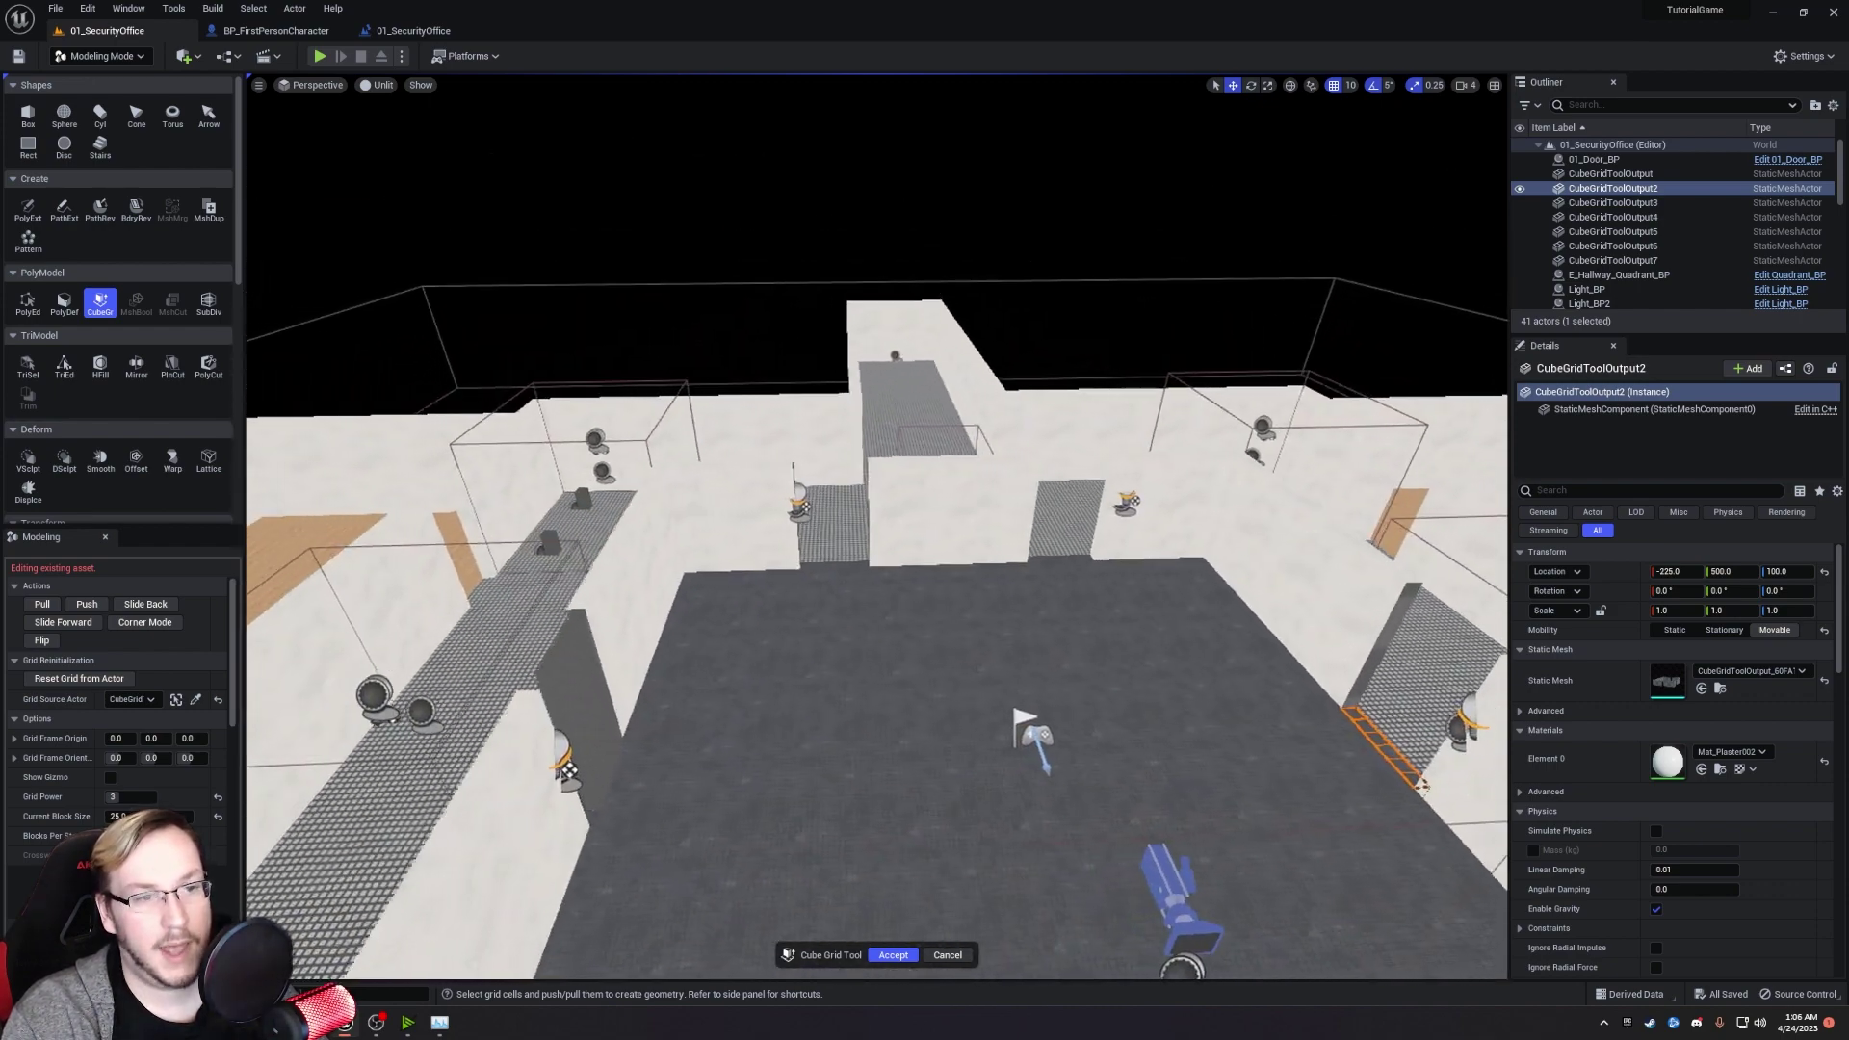
pyautogui.moveTo(886, 708); pyautogui.dragTo(678, 534, button='right')
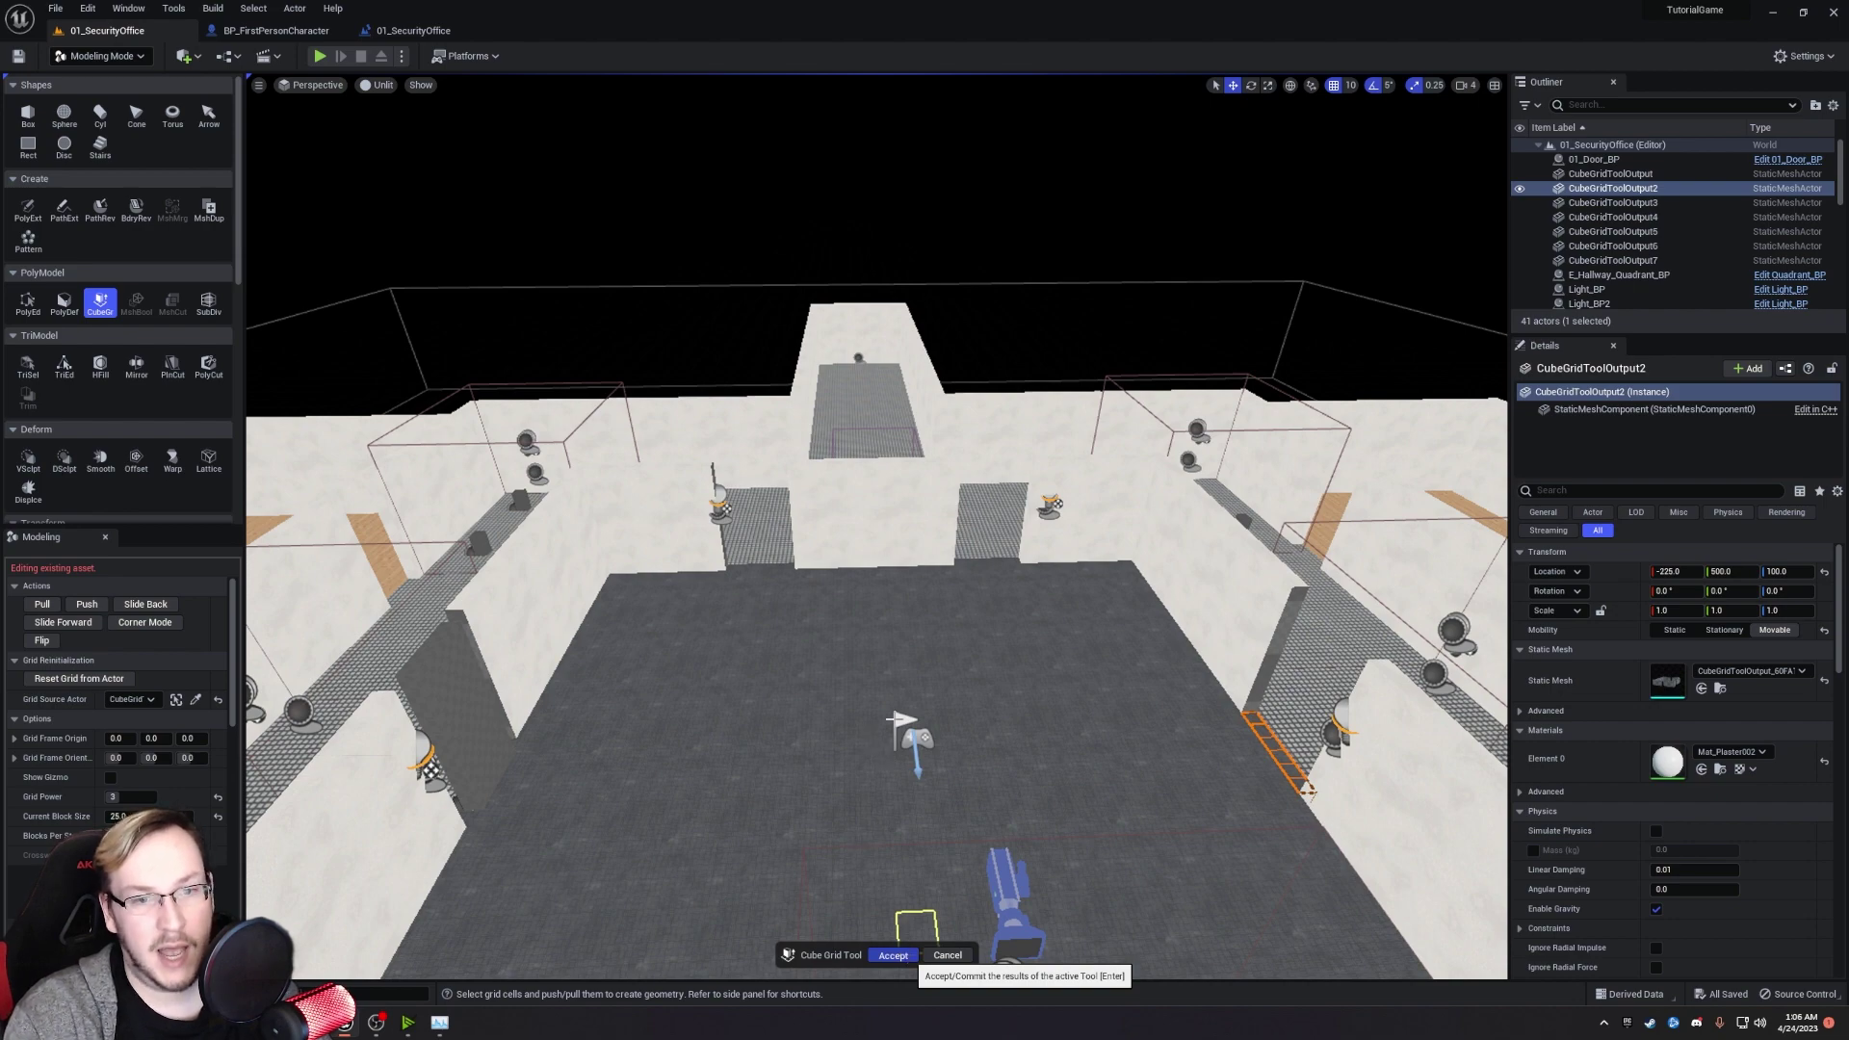
pyautogui.click(893, 955)
# Move the 01_Door_BP door out of its doorway into the room, to location X -970, Y -330.
pyautogui.moveTo(876, 525); pyautogui.dragTo(636, 592, button='right')
pyautogui.click(734, 588)
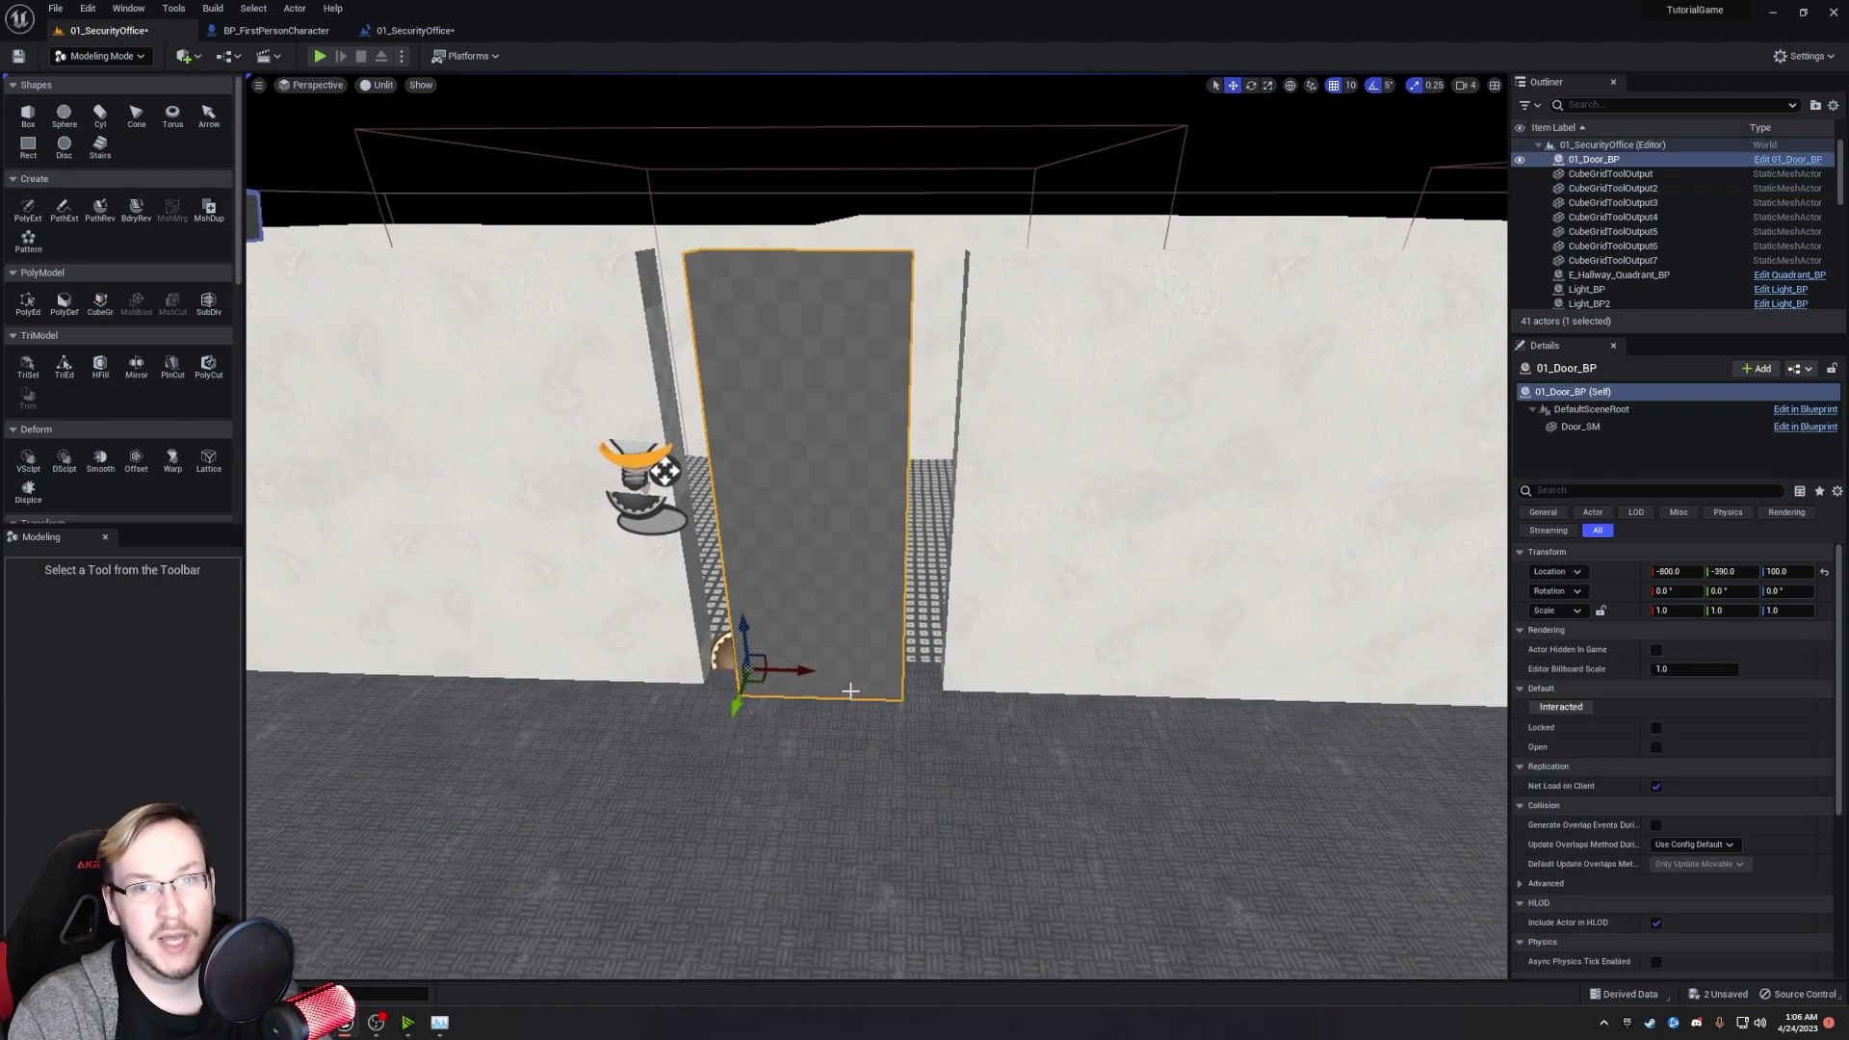
pyautogui.moveTo(751, 674); pyautogui.dragTo(875, 712, button='right')
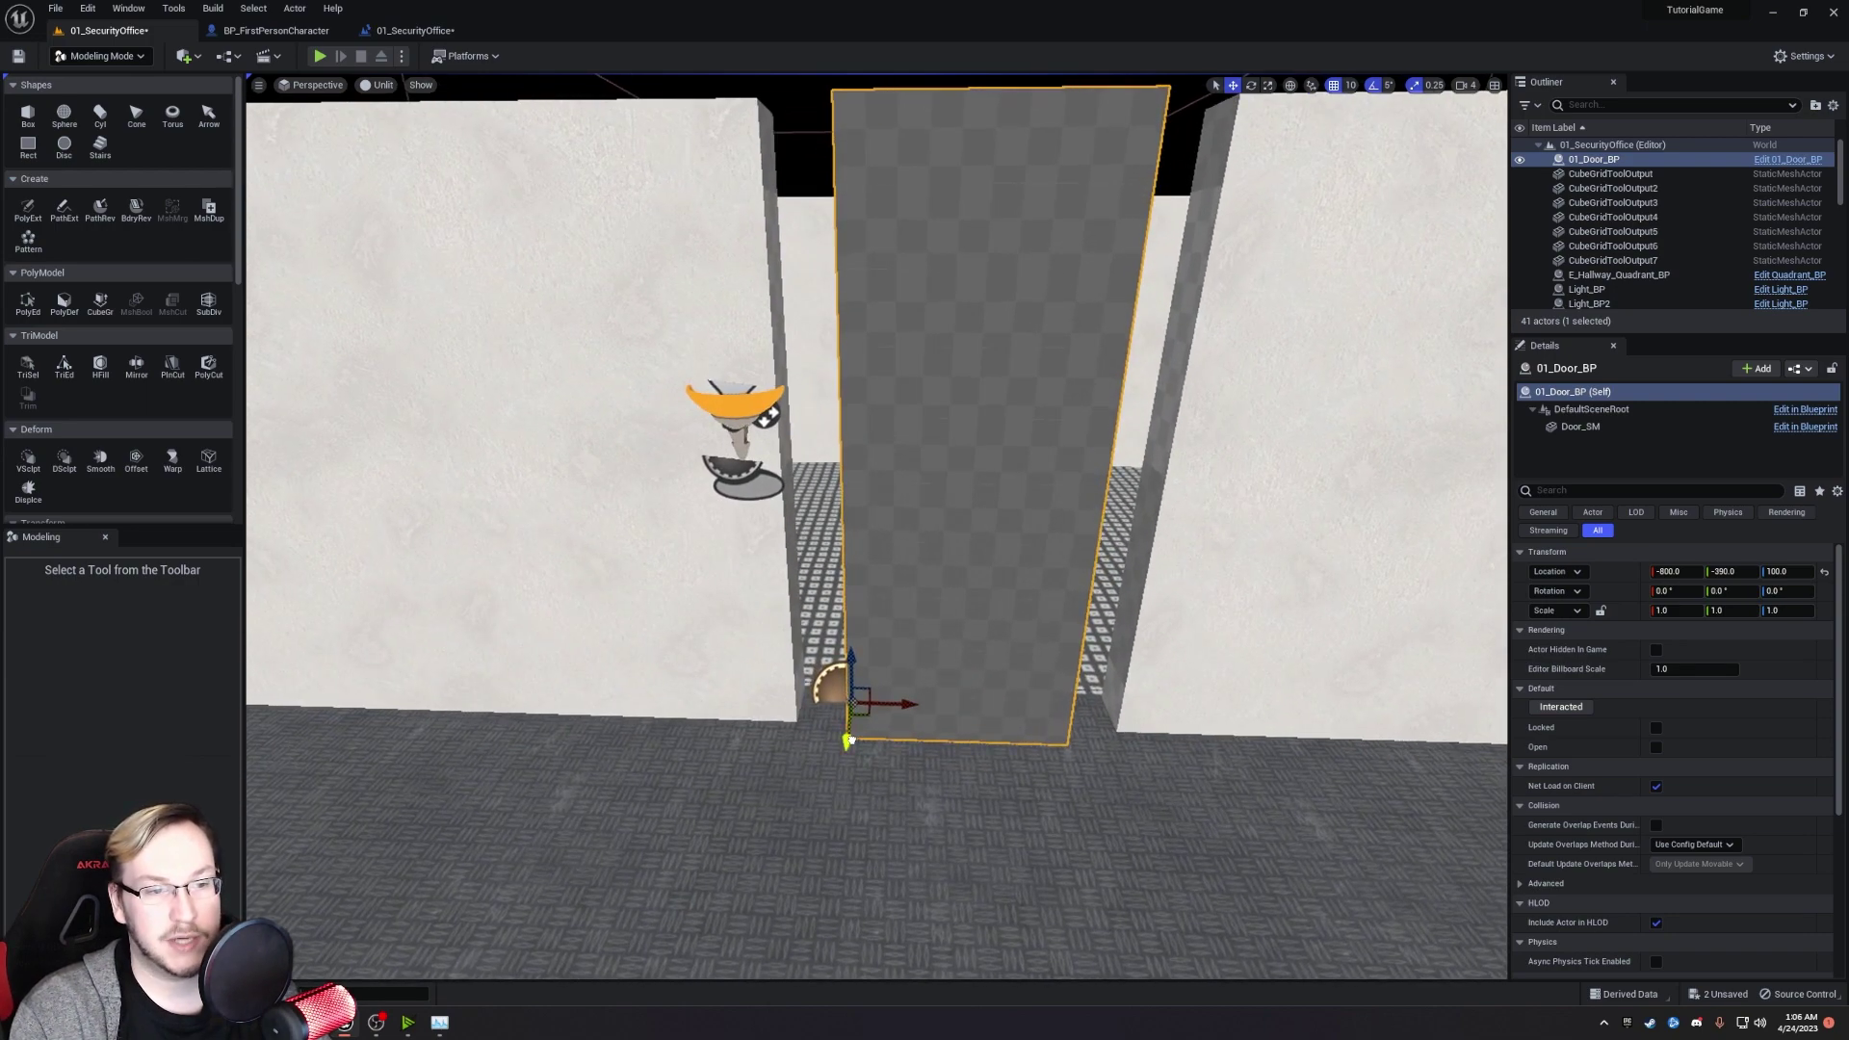
pyautogui.moveTo(849, 740); pyautogui.dragTo(487, 776)
pyautogui.moveTo(710, 764); pyautogui.dragTo(791, 755, button='right')
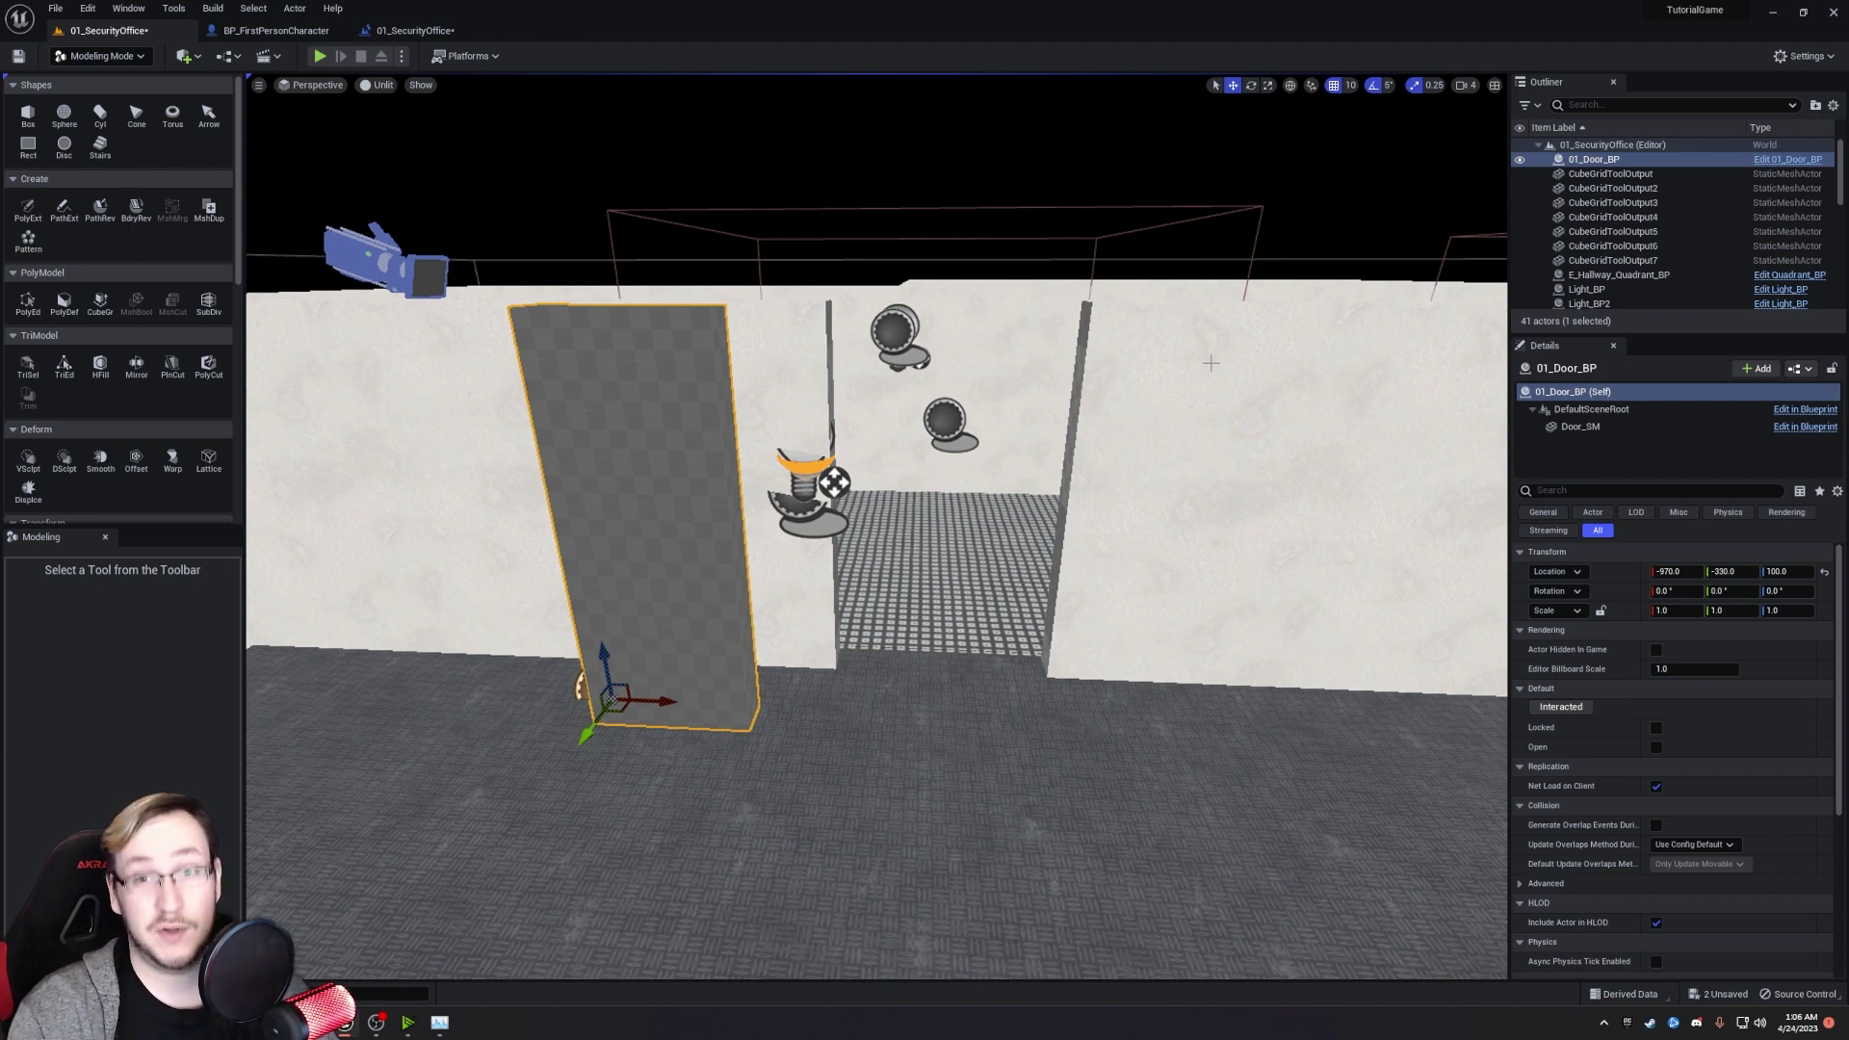
# Locate the static mesh asset used by the door's Door_SM component and place a copy of 01_Door_SM in the room.
pyautogui.click(1581, 430)
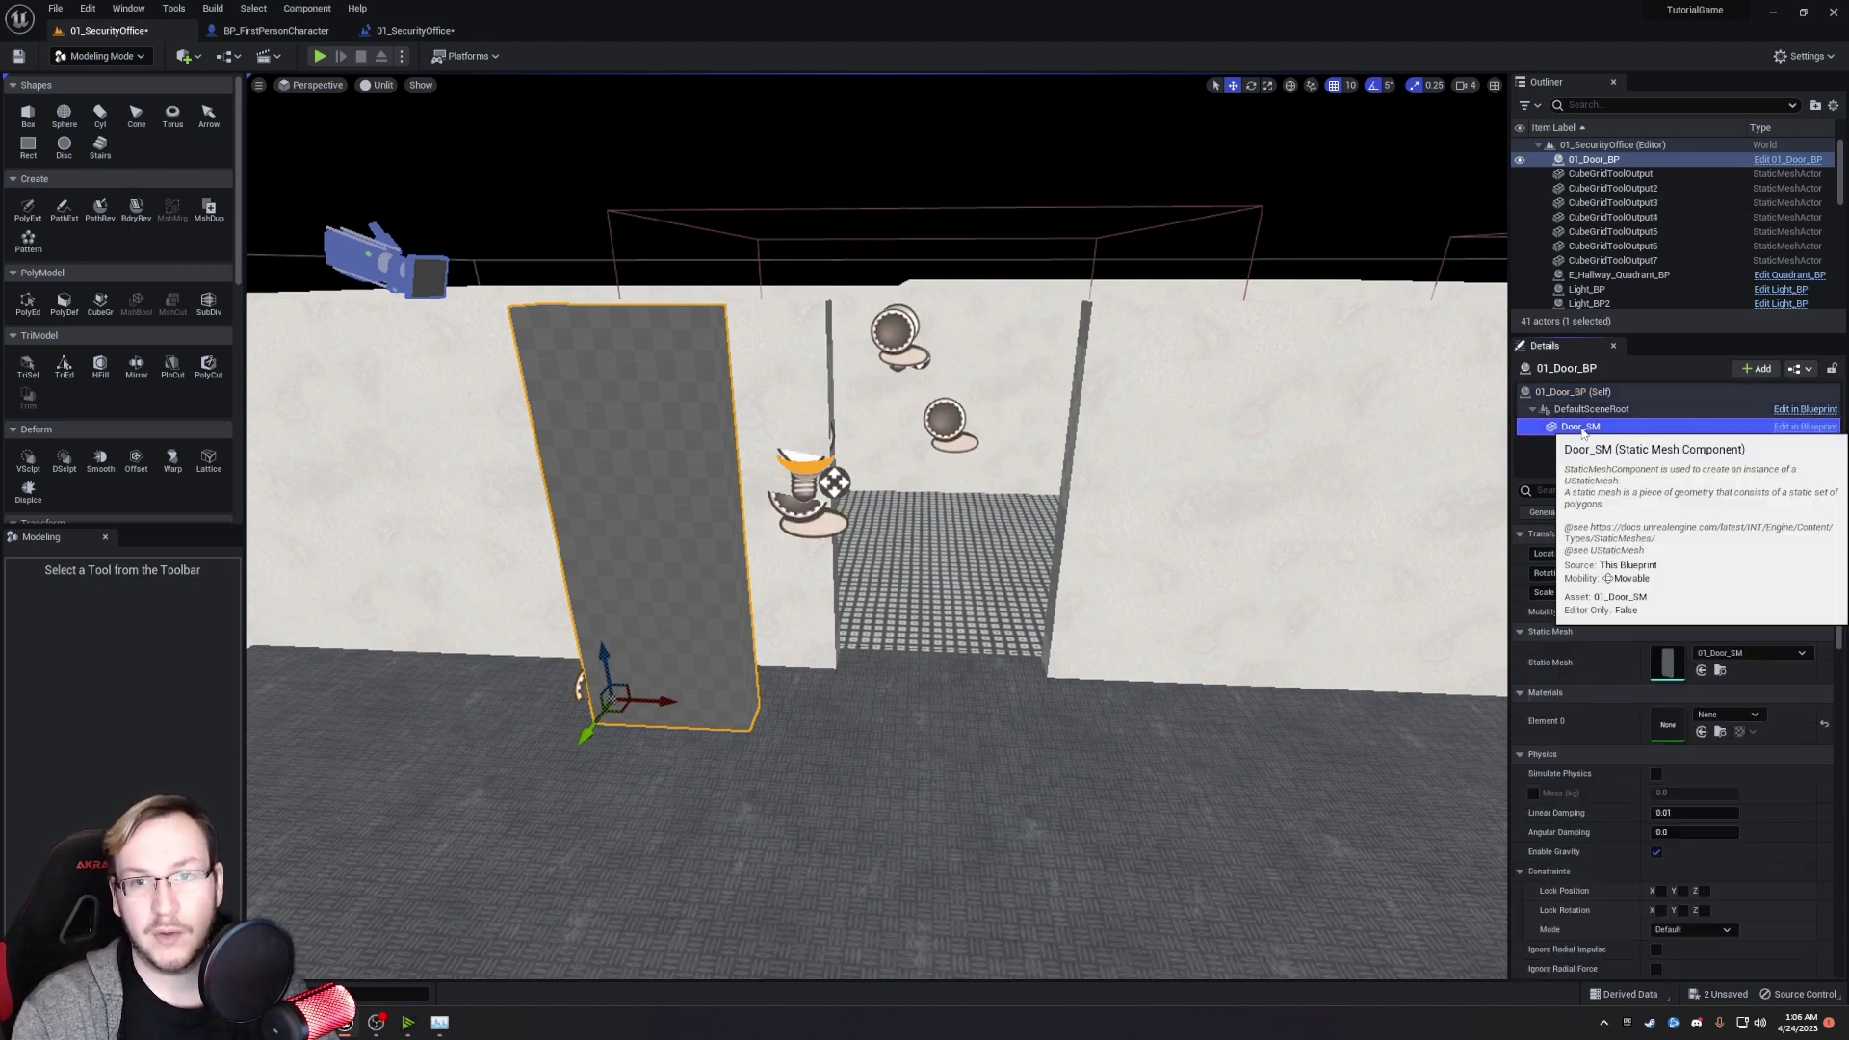
pyautogui.click(1720, 671)
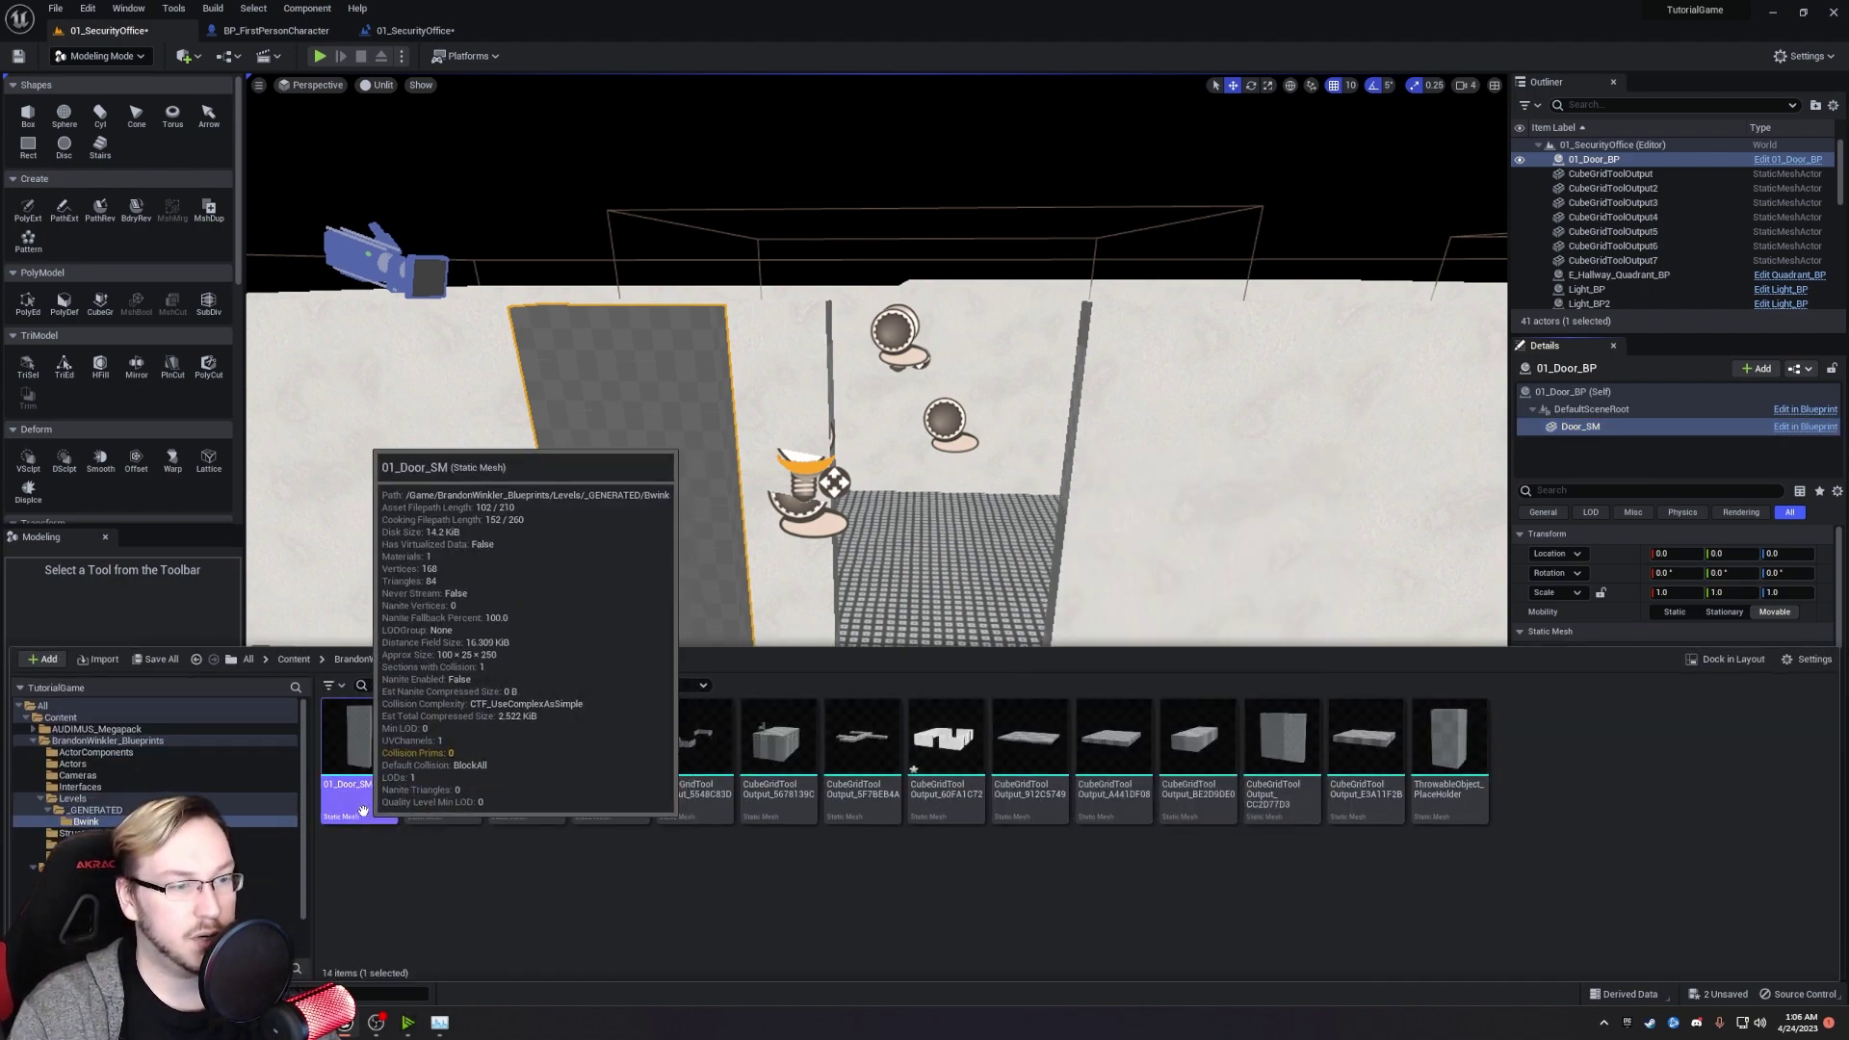
pyautogui.moveTo(501, 520); pyautogui.dragTo(559, 712, button='right')
pyautogui.hotkey('ctrl', 'space')
pyautogui.moveTo(353, 758); pyautogui.dragTo(937, 549)
pyautogui.moveTo(937, 550); pyautogui.dragTo(685, 491, button='right')
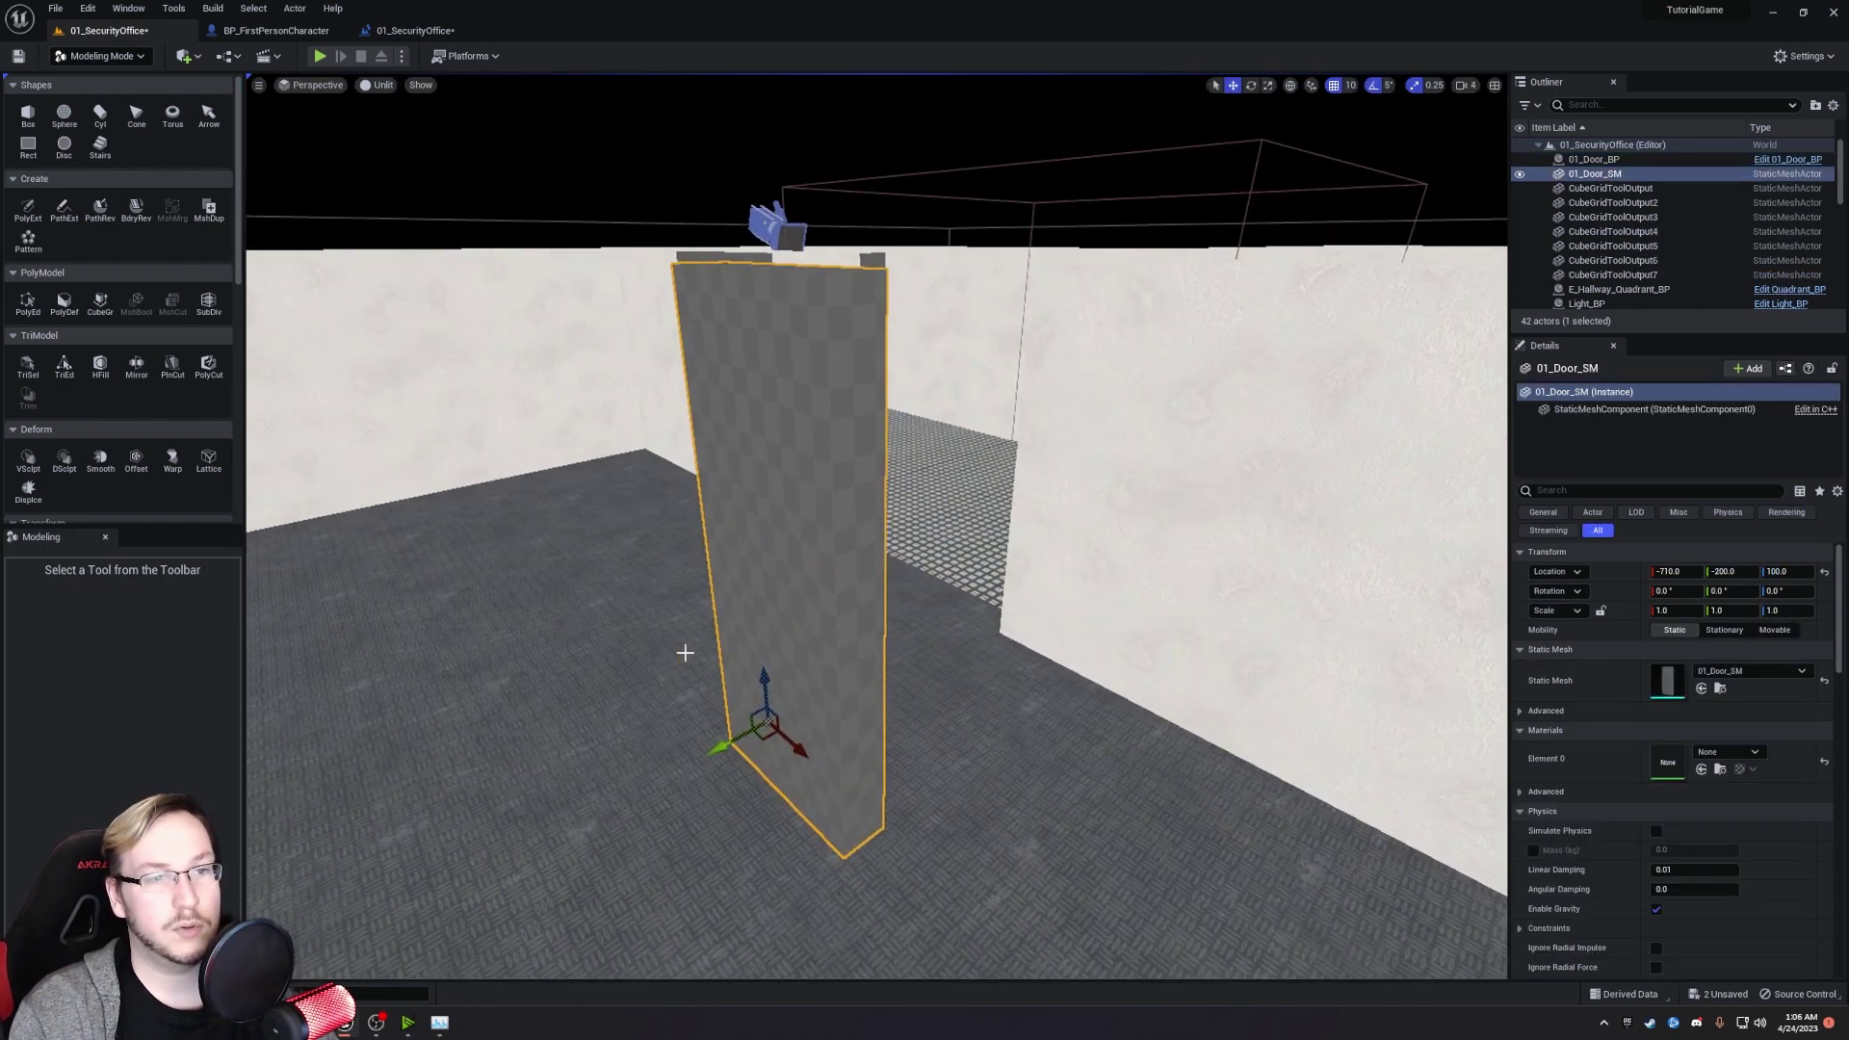
# Edit the placed 01_Door_SM with the Cube Grid tool, pushing the row of cells across its top down towards the floor.
pyautogui.moveTo(685, 653); pyautogui.dragTo(681, 645, button='right')
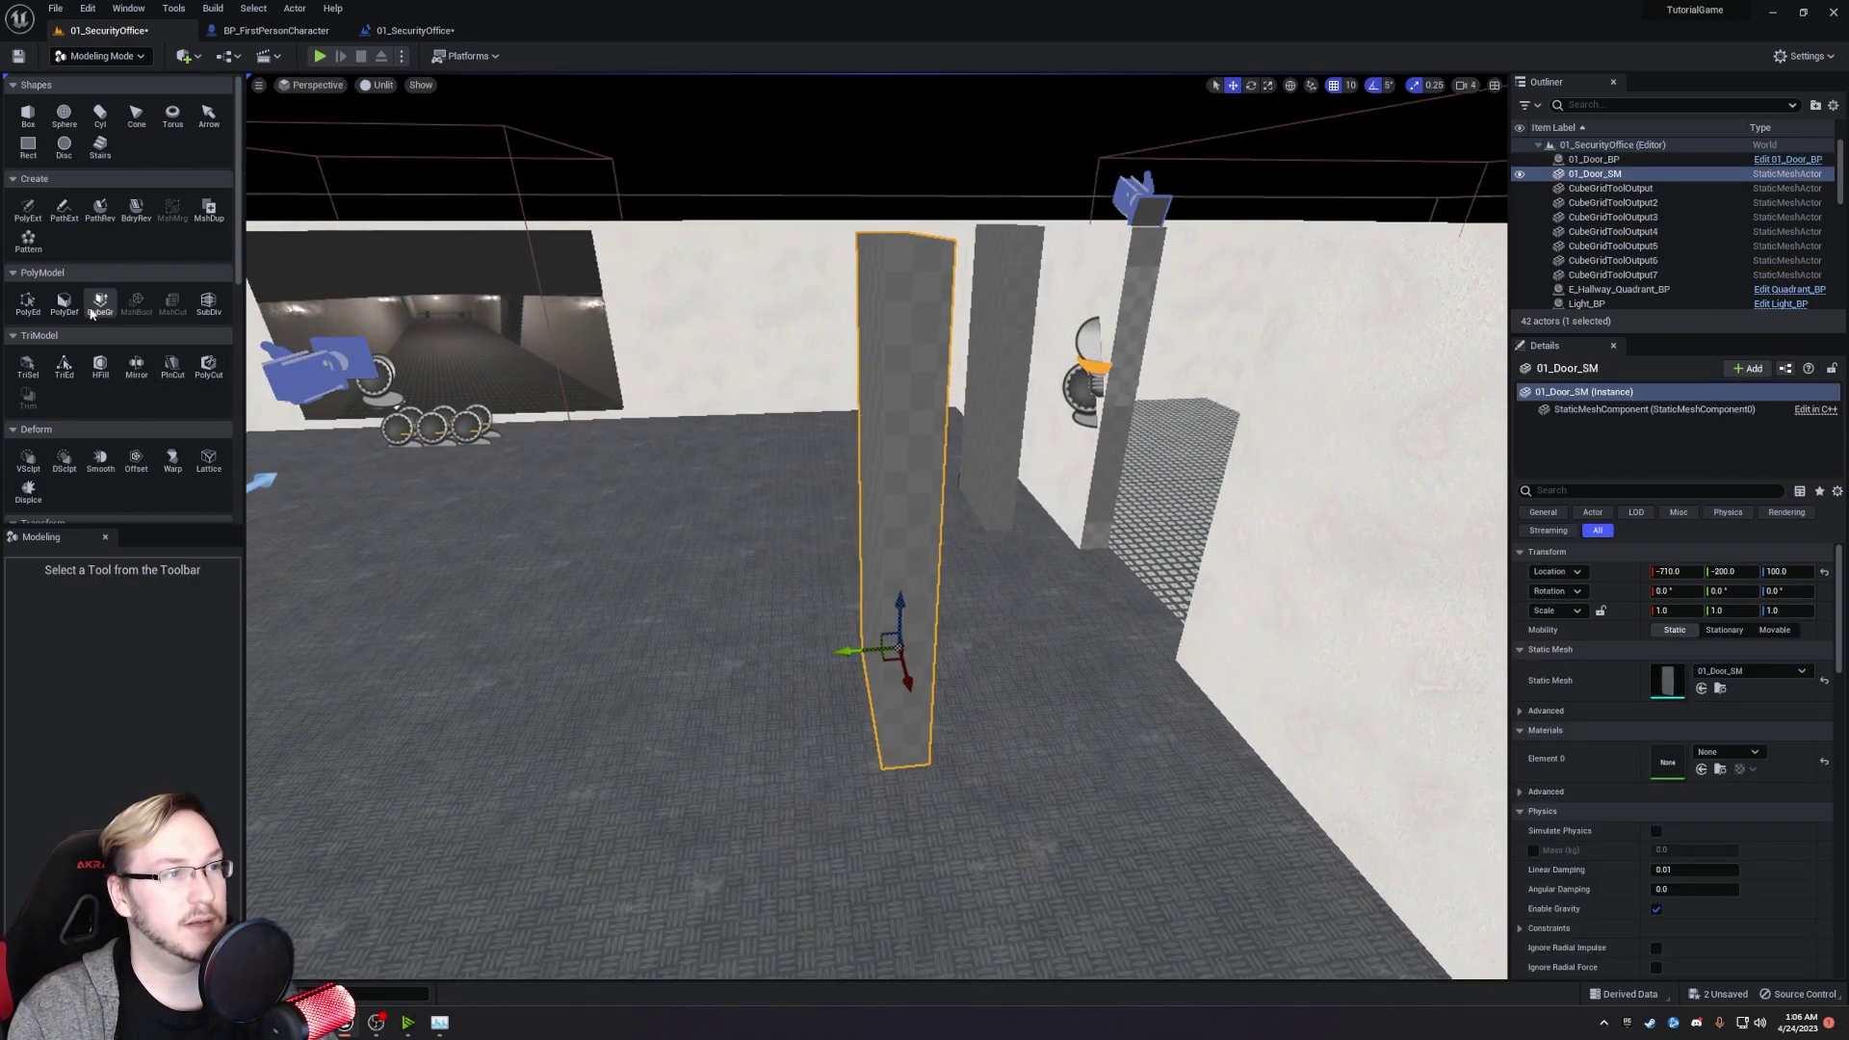
pyautogui.click(100, 304)
pyautogui.moveTo(917, 302); pyautogui.dragTo(797, 260, button='right')
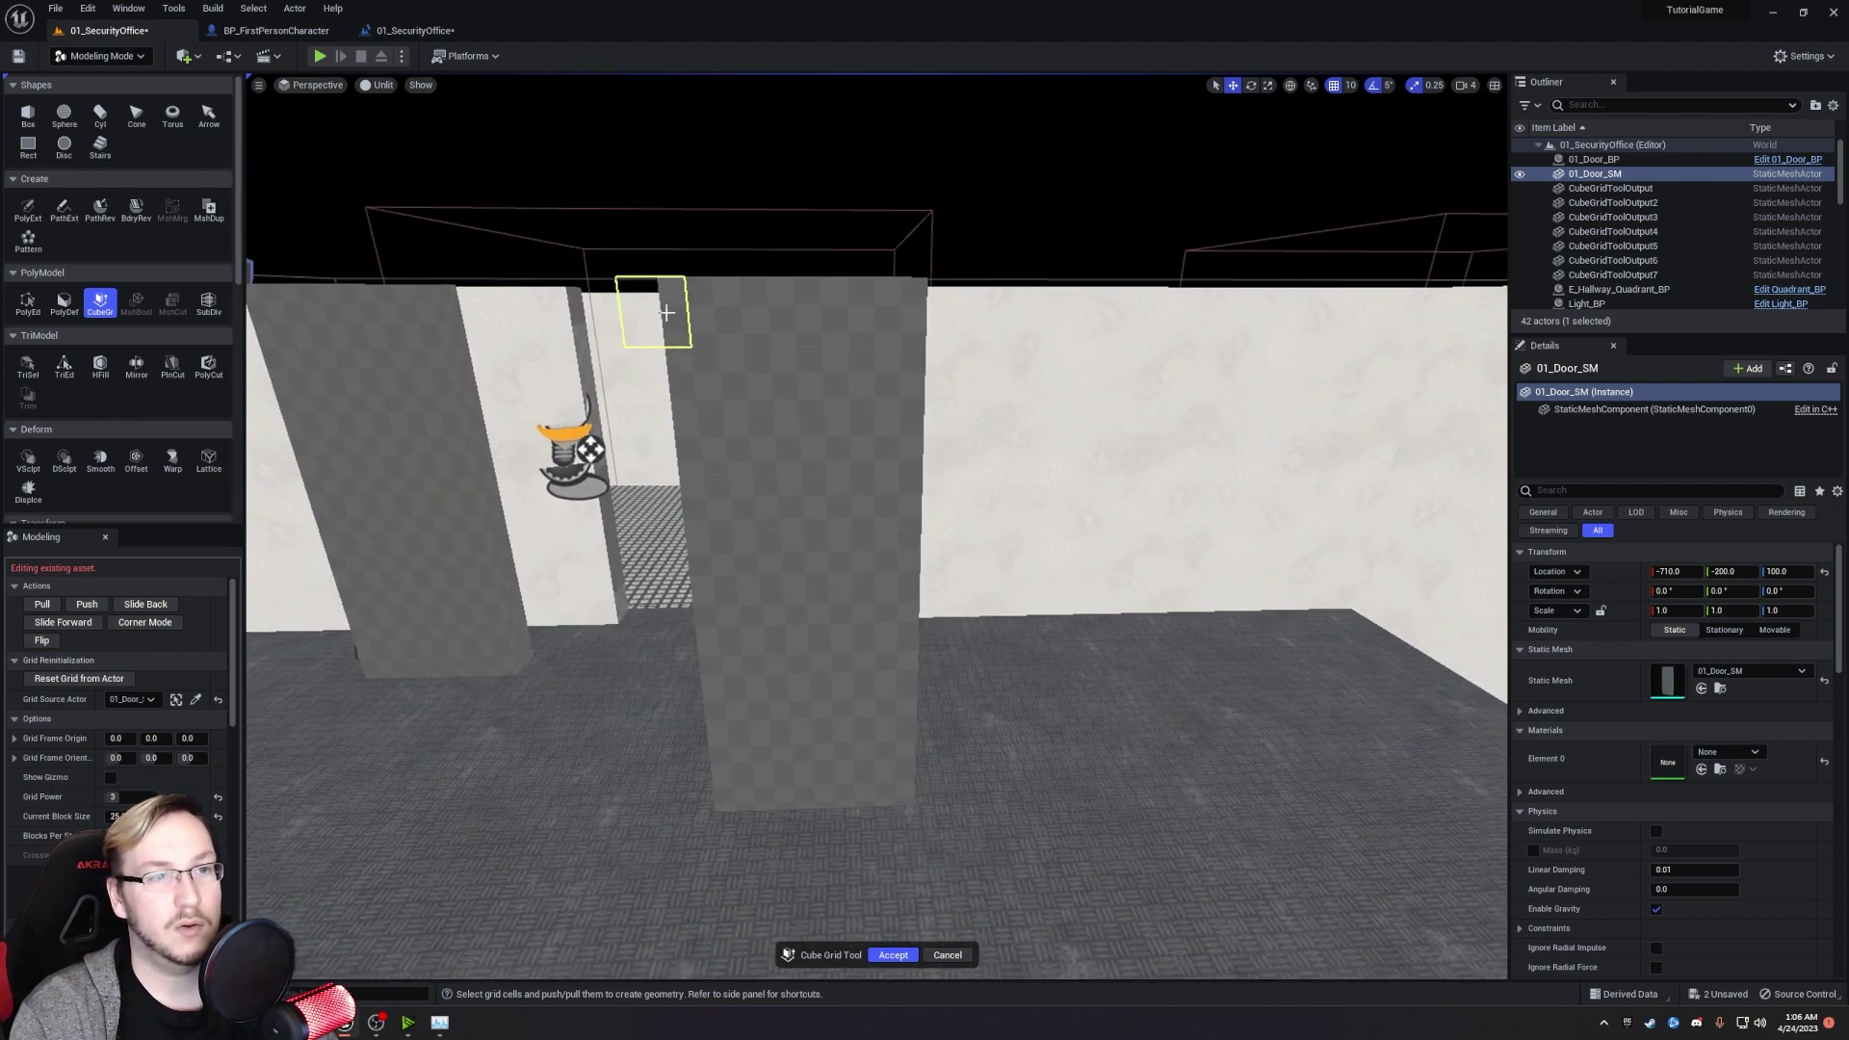
pyautogui.moveTo(650, 316); pyautogui.dragTo(1055, 300, button='right')
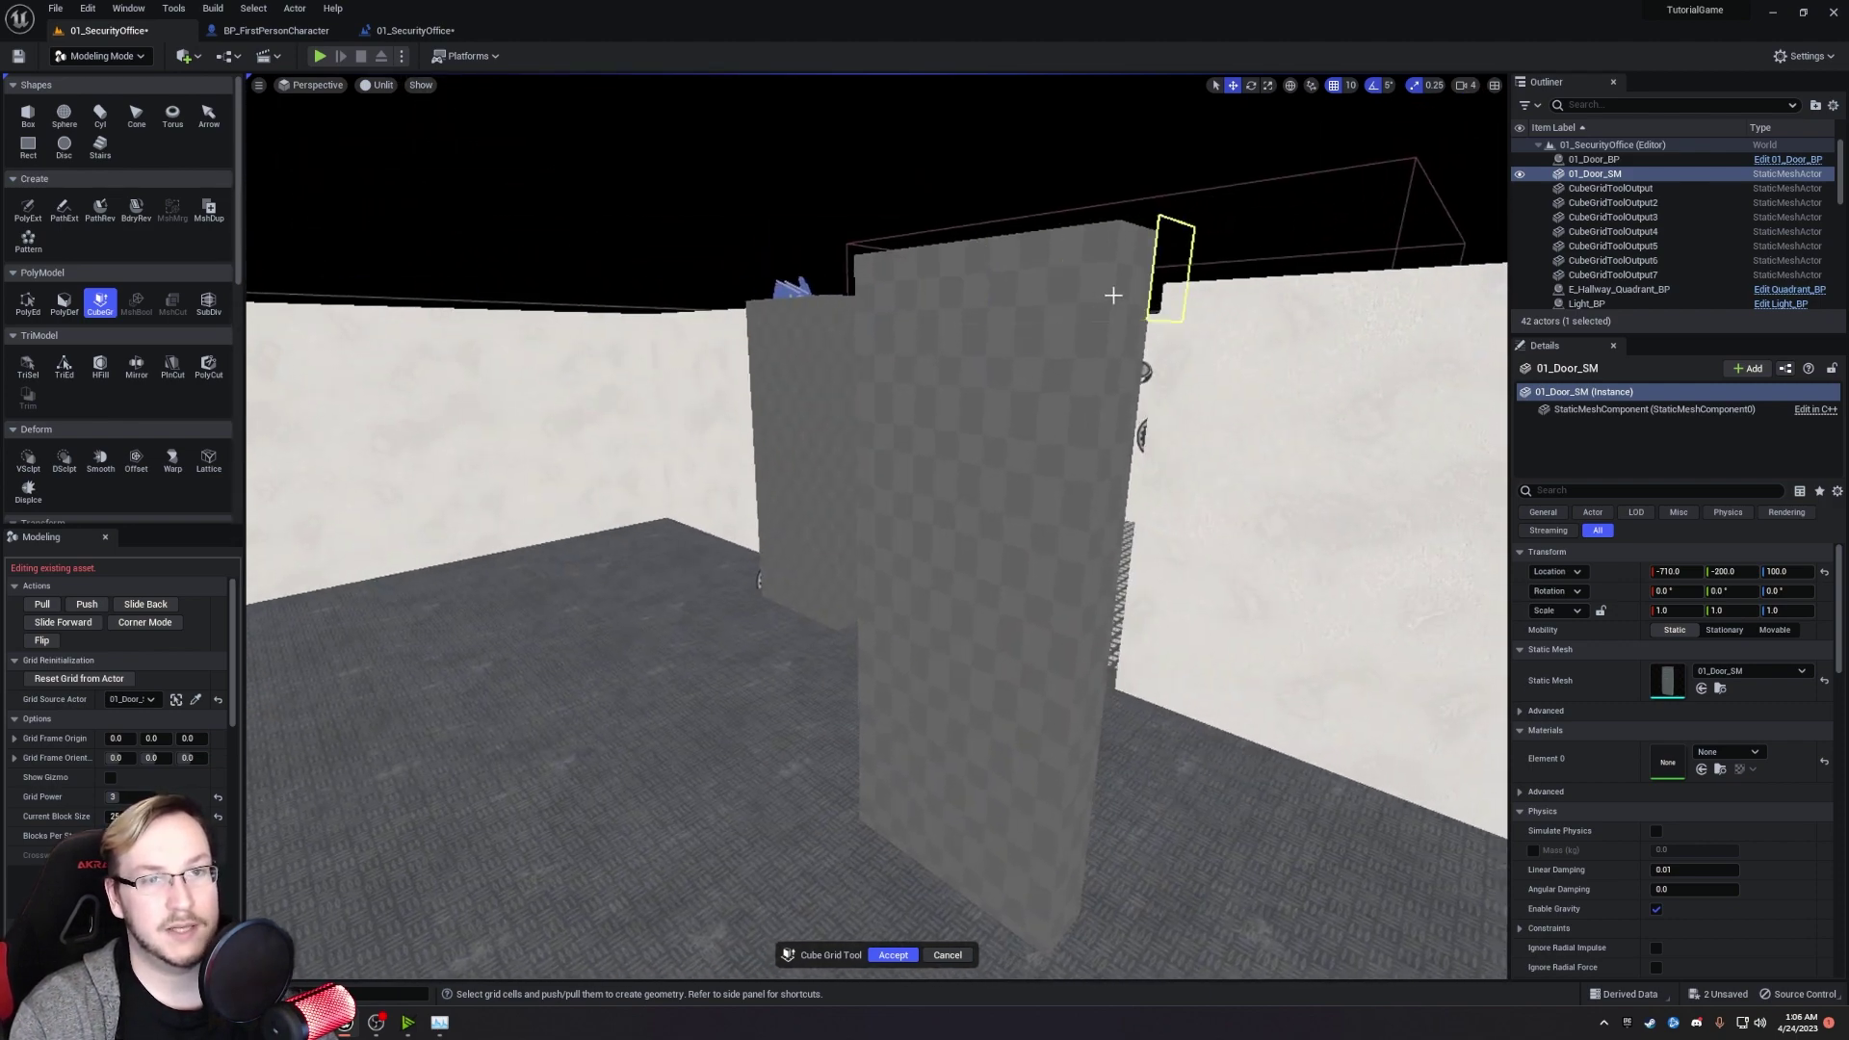
pyautogui.moveTo(1109, 696); pyautogui.dragTo(933, 673, button='right')
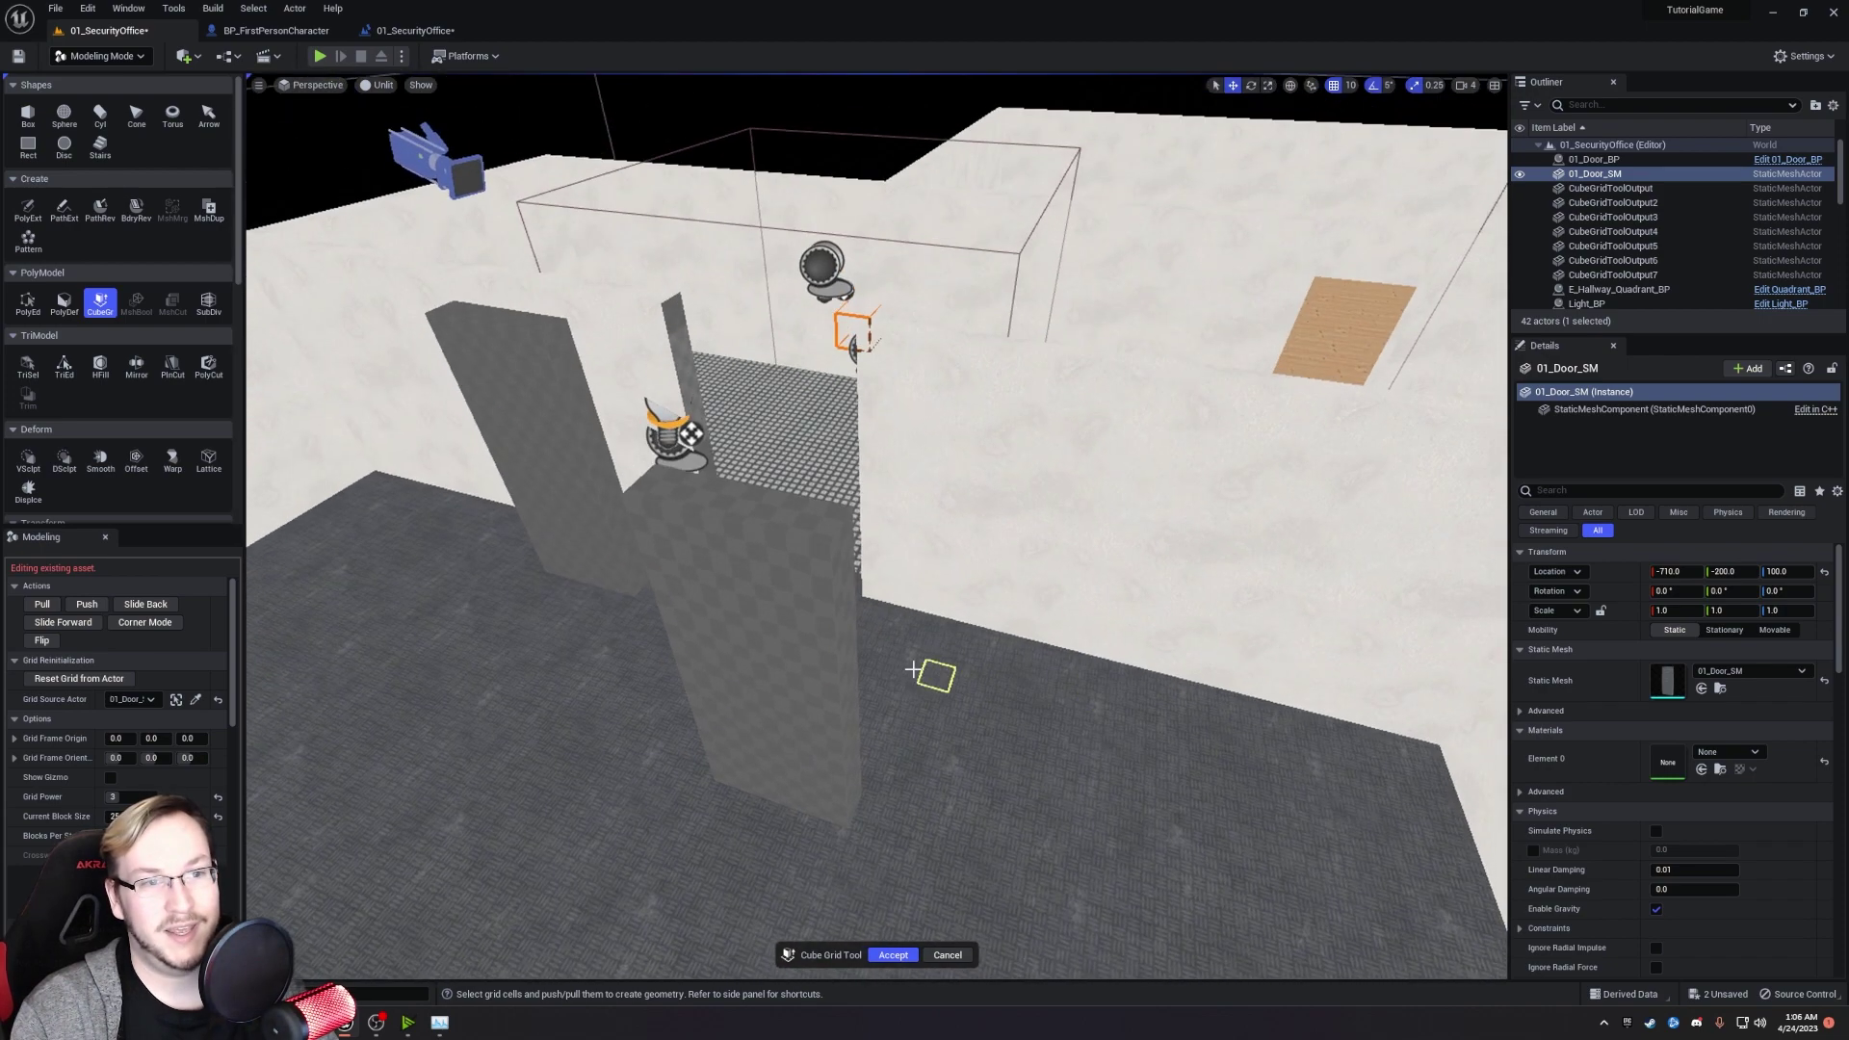
pyautogui.moveTo(647, 484); pyautogui.dragTo(780, 590, button='right')
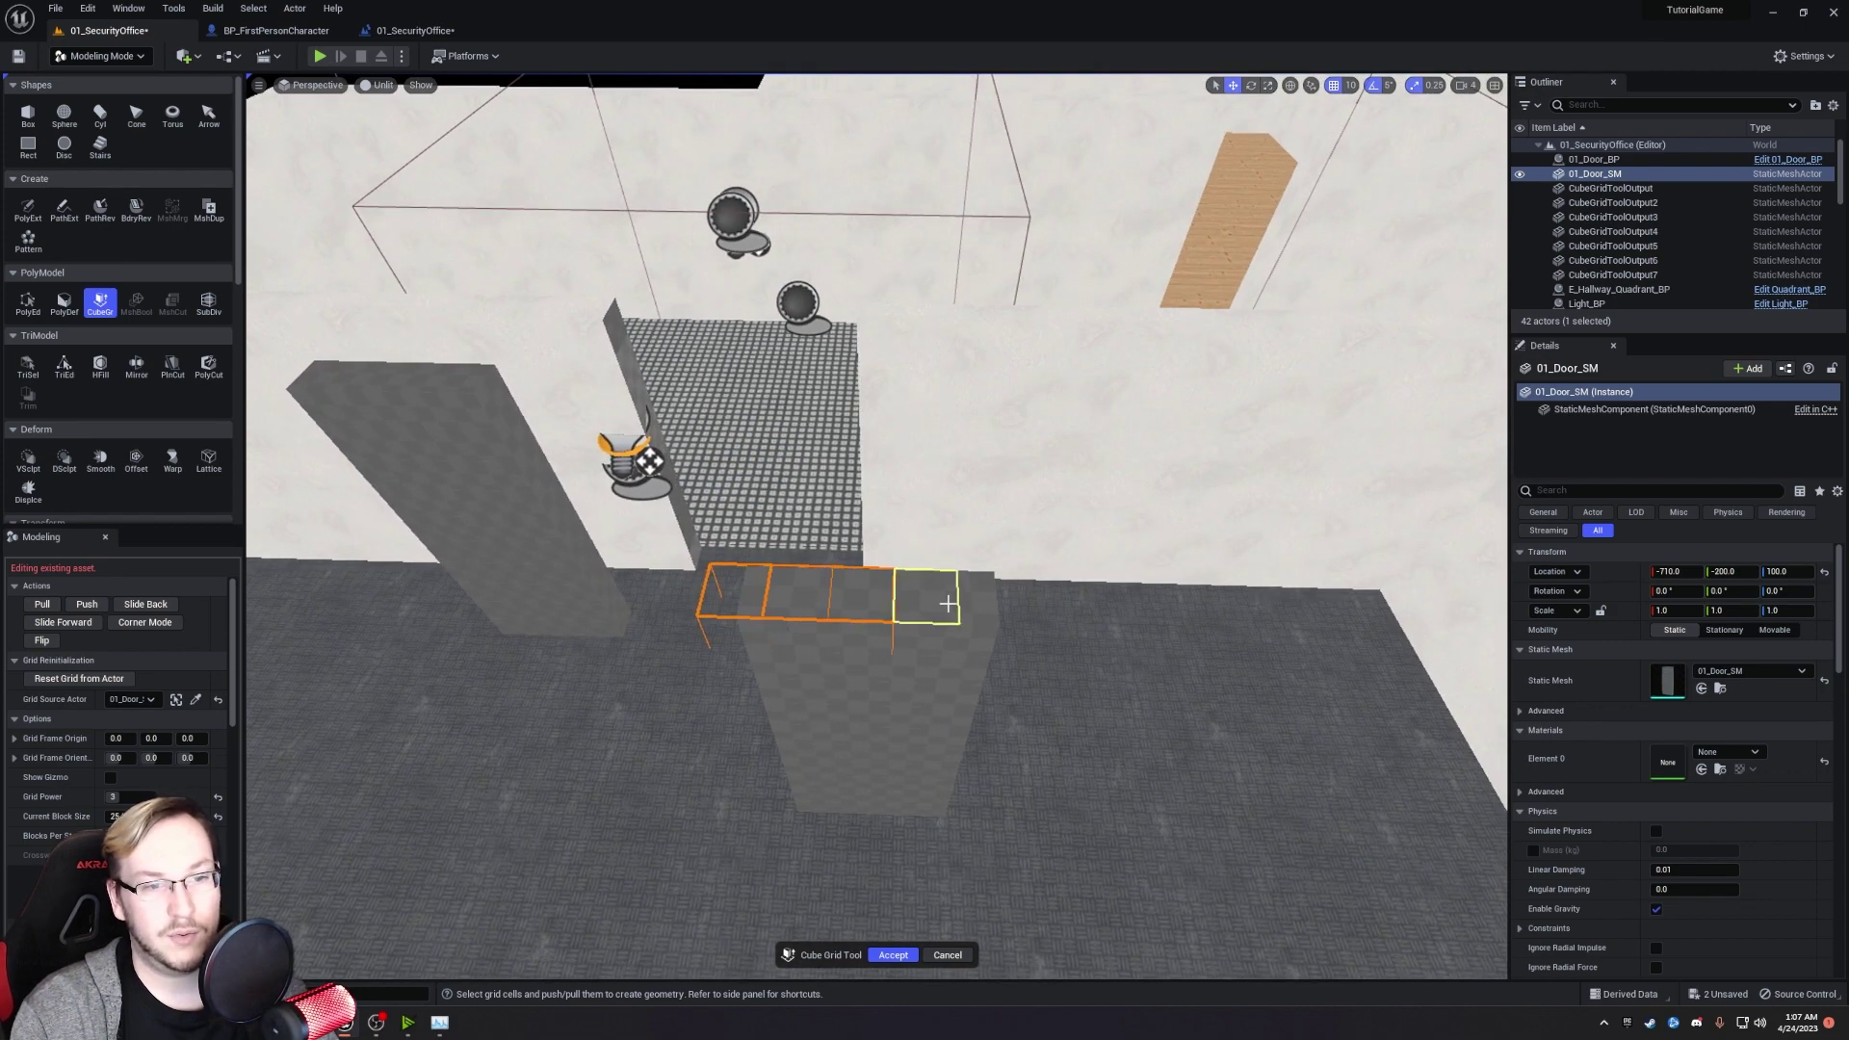
pyautogui.moveTo(1132, 685)
pyautogui.mouseDown(button='right')
pyautogui.moveTo(1005, 674)
pyautogui.moveTo(1252, 607)
pyautogui.moveTo(1108, 602)
pyautogui.moveTo(1126, 690)
pyautogui.mouseUp(button='right')
pyautogui.press('q')
pyautogui.press('q')
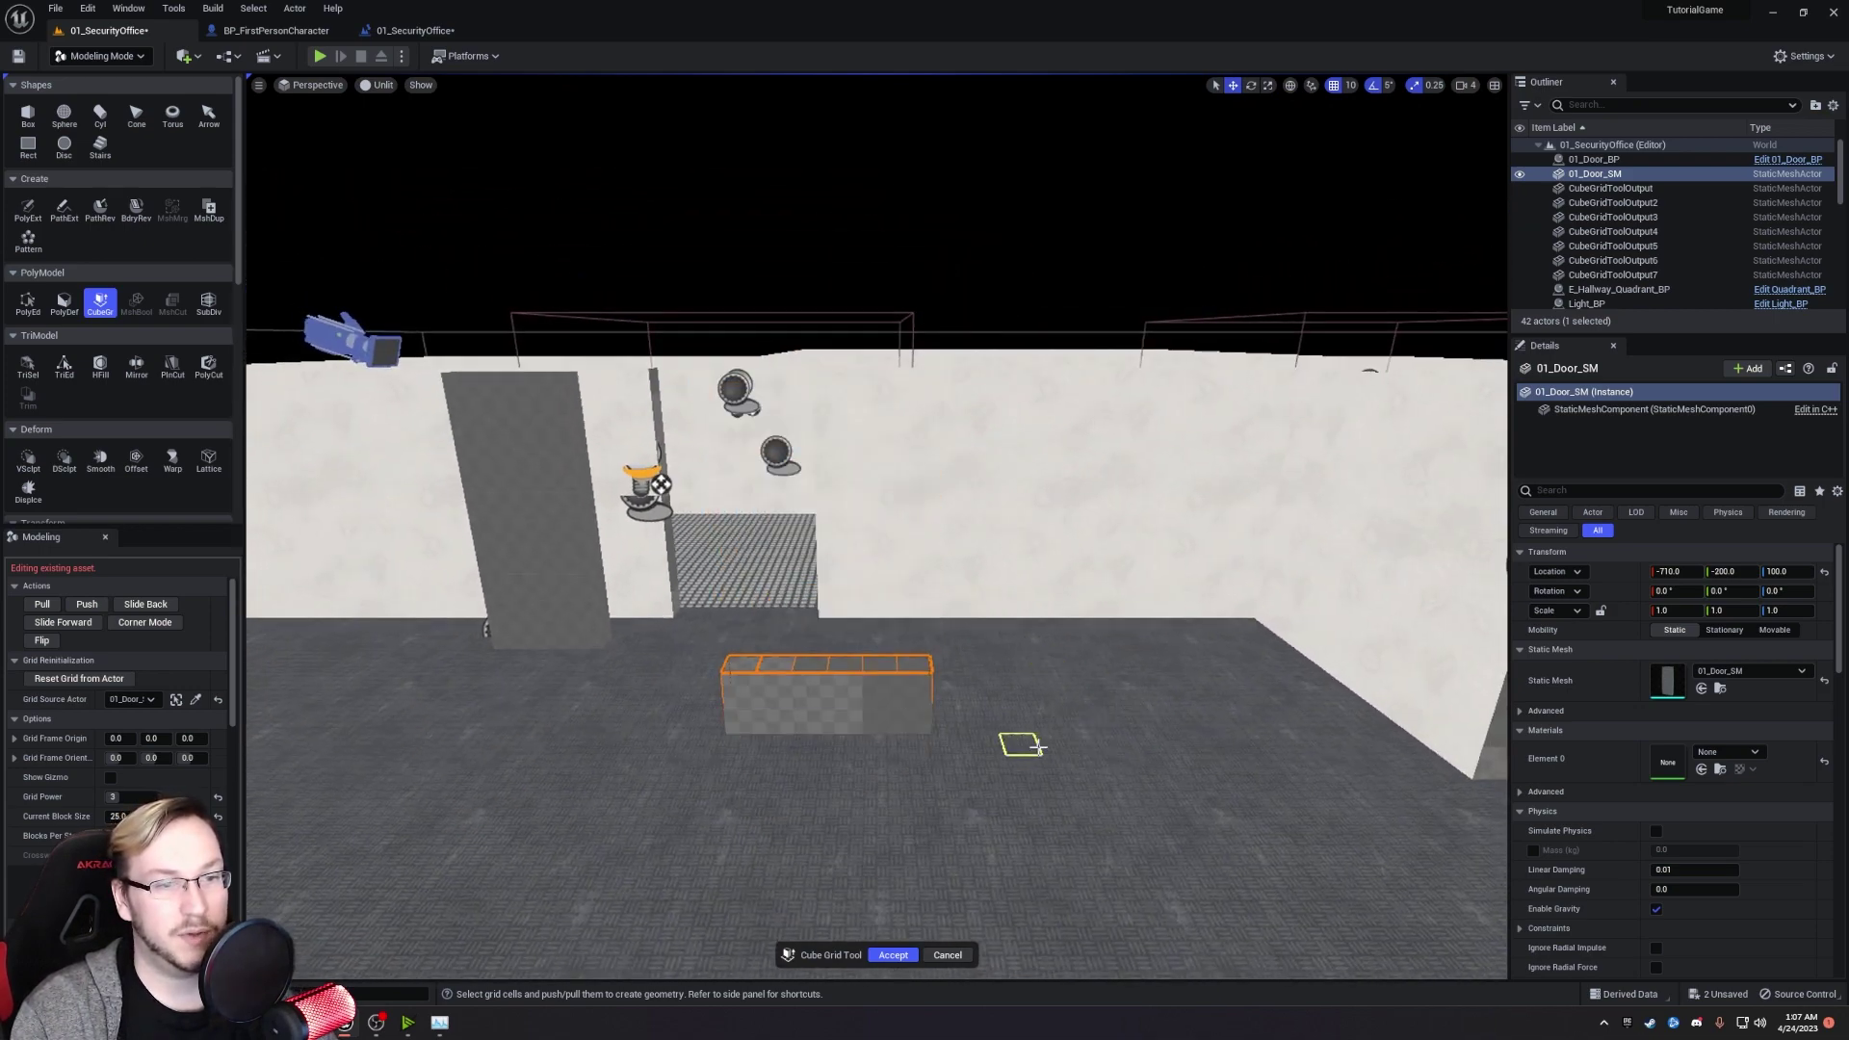
# Pull the wider row of cells up to full door height to widen 01_Door_SM, and accept the Cube Grid edits.
pyautogui.press('e')
pyautogui.press('e')
pyautogui.moveTo(1034, 746)
pyautogui.mouseDown(button='right')
pyautogui.moveTo(1184, 684)
pyautogui.moveTo(1059, 732)
pyautogui.mouseUp(button='right')
pyautogui.moveTo(949, 686); pyautogui.dragTo(1049, 655, button='right')
pyautogui.moveTo(1011, 742); pyautogui.dragTo(1011, 741, button='right')
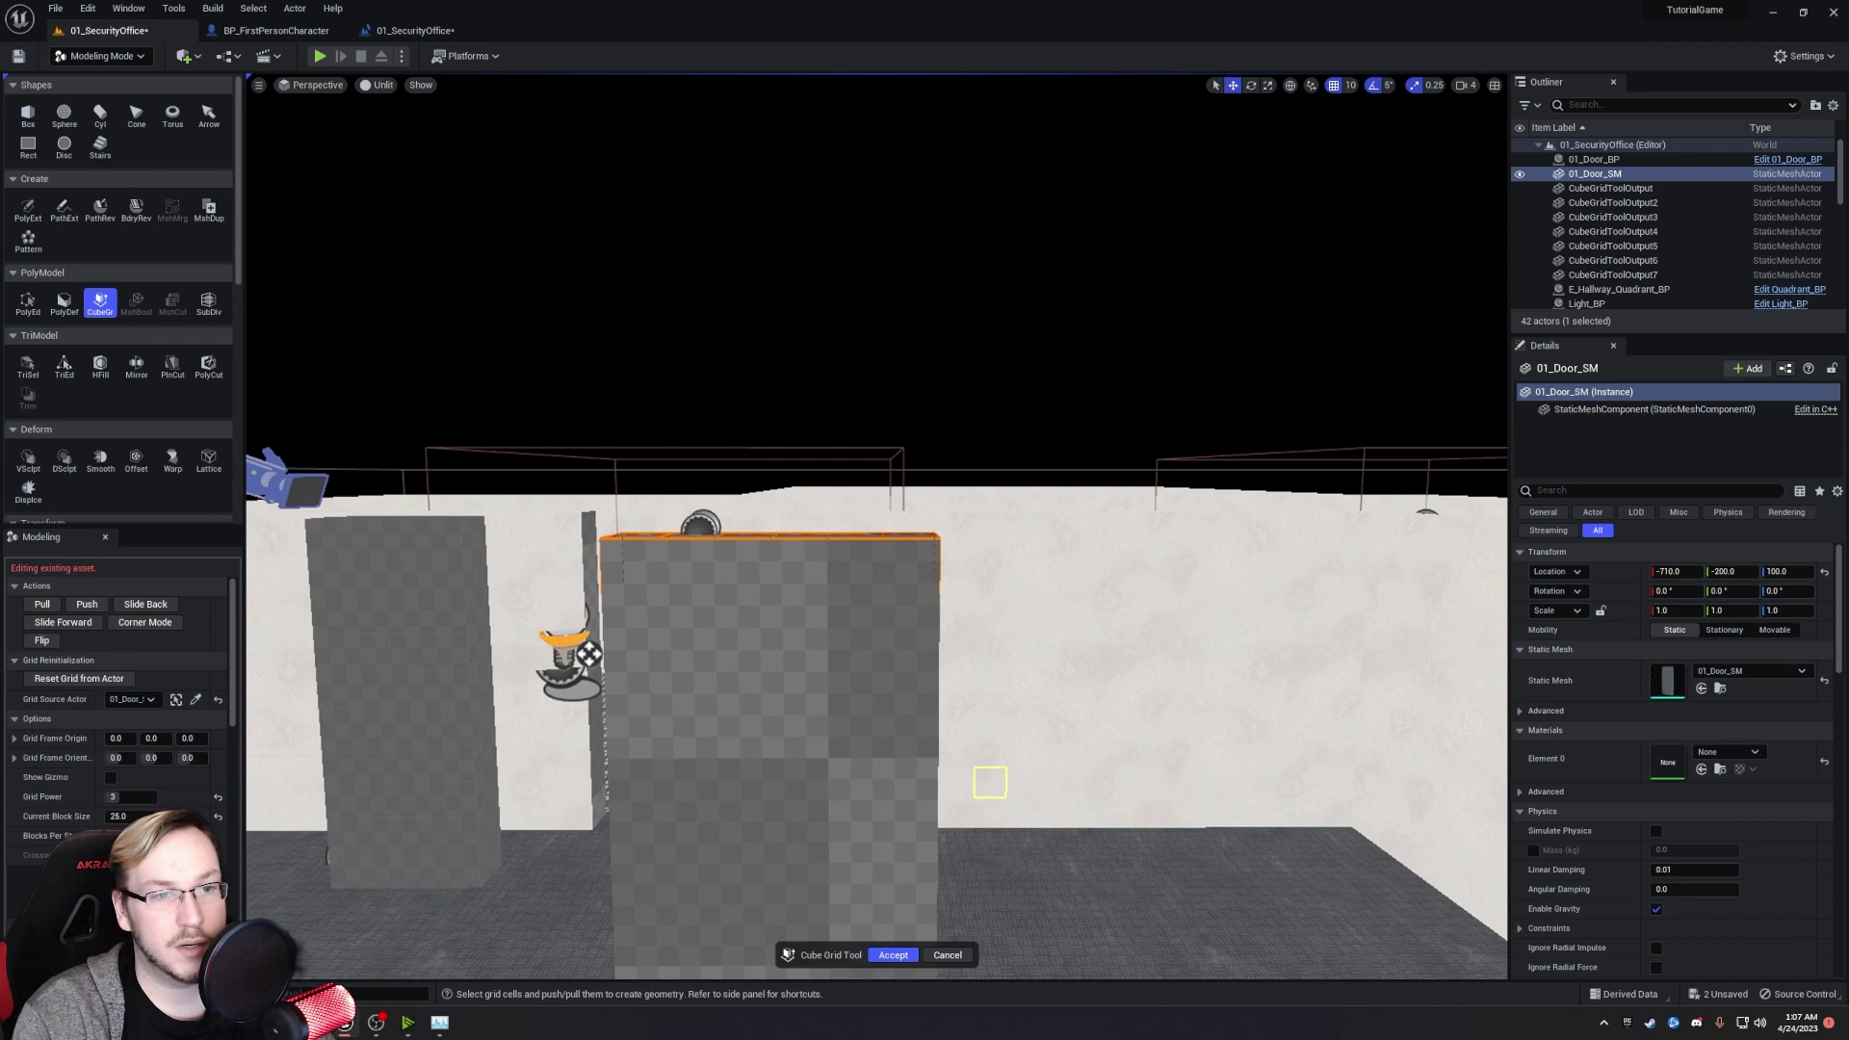
pyautogui.click(892, 954)
# Delete the placed 01_Door_SM copy and slide the 01_Door_BP door back towards its doorway, to X -800.
pyautogui.moveTo(631, 624); pyautogui.dragTo(632, 624, button='right')
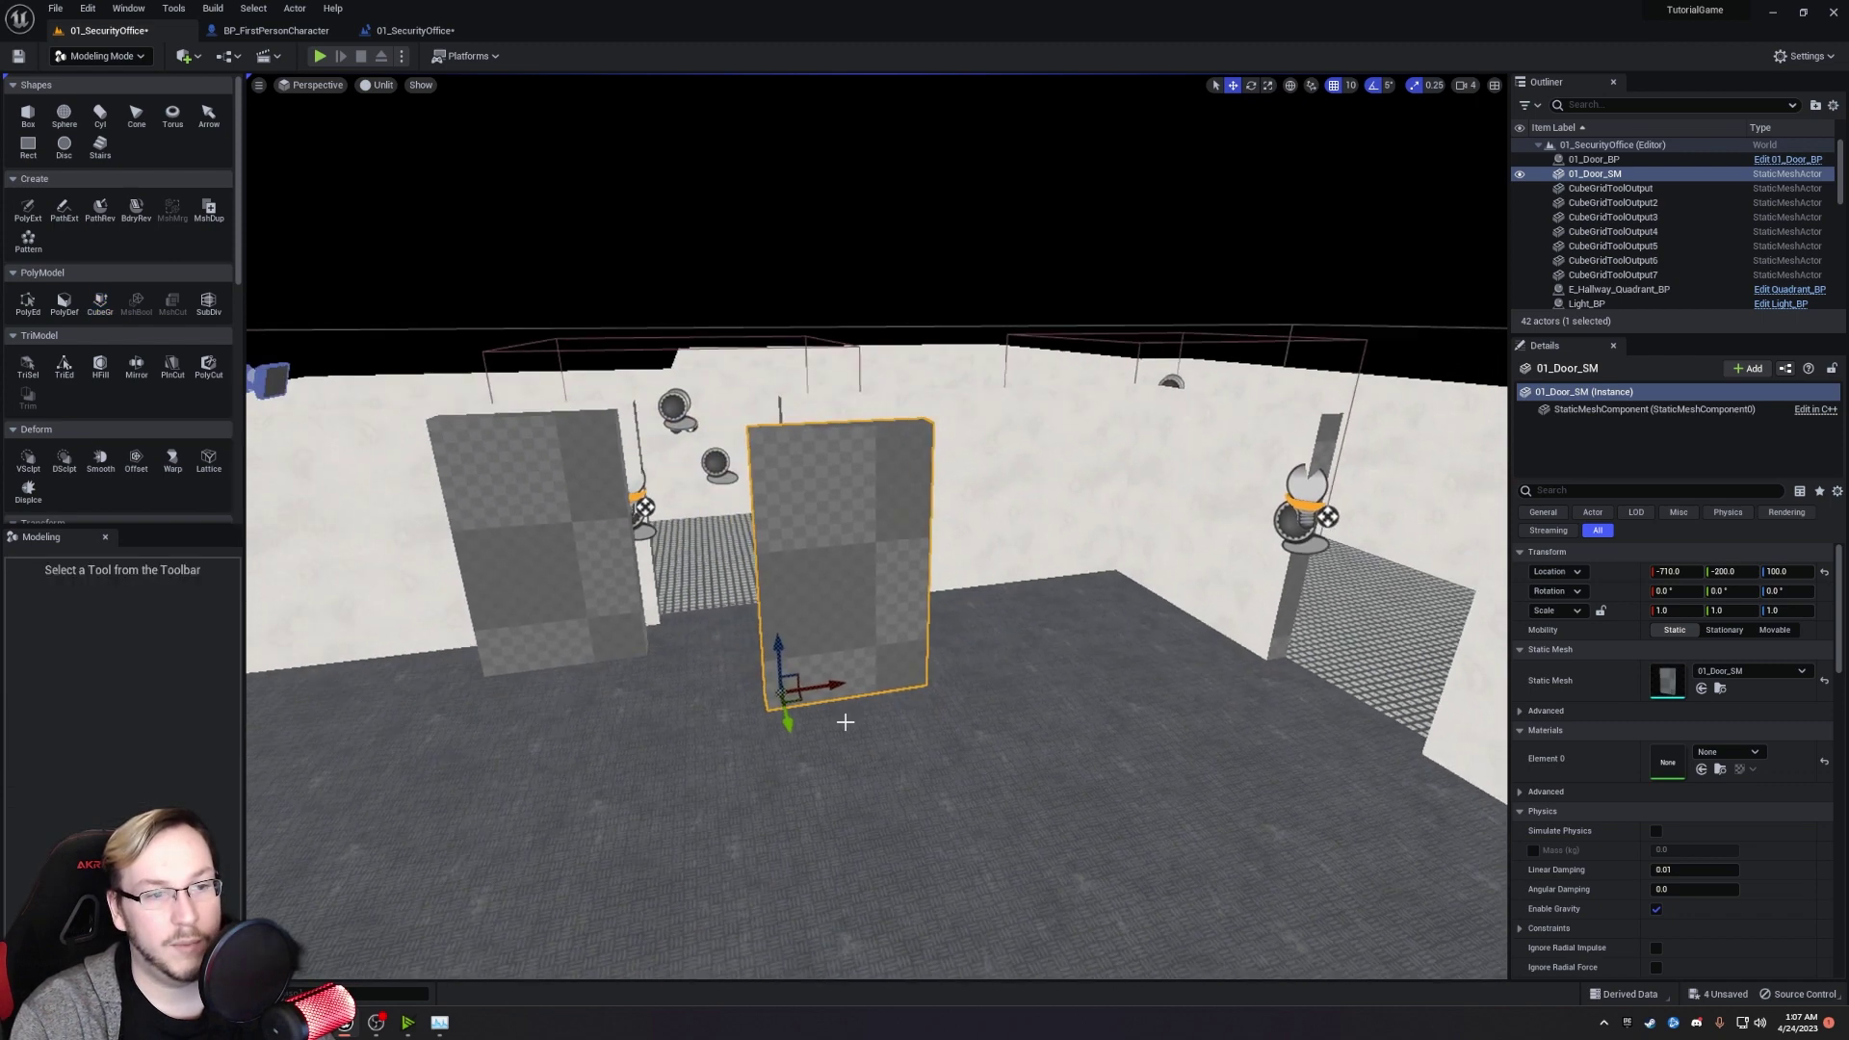
pyautogui.press('Delete')
pyautogui.click(631, 624)
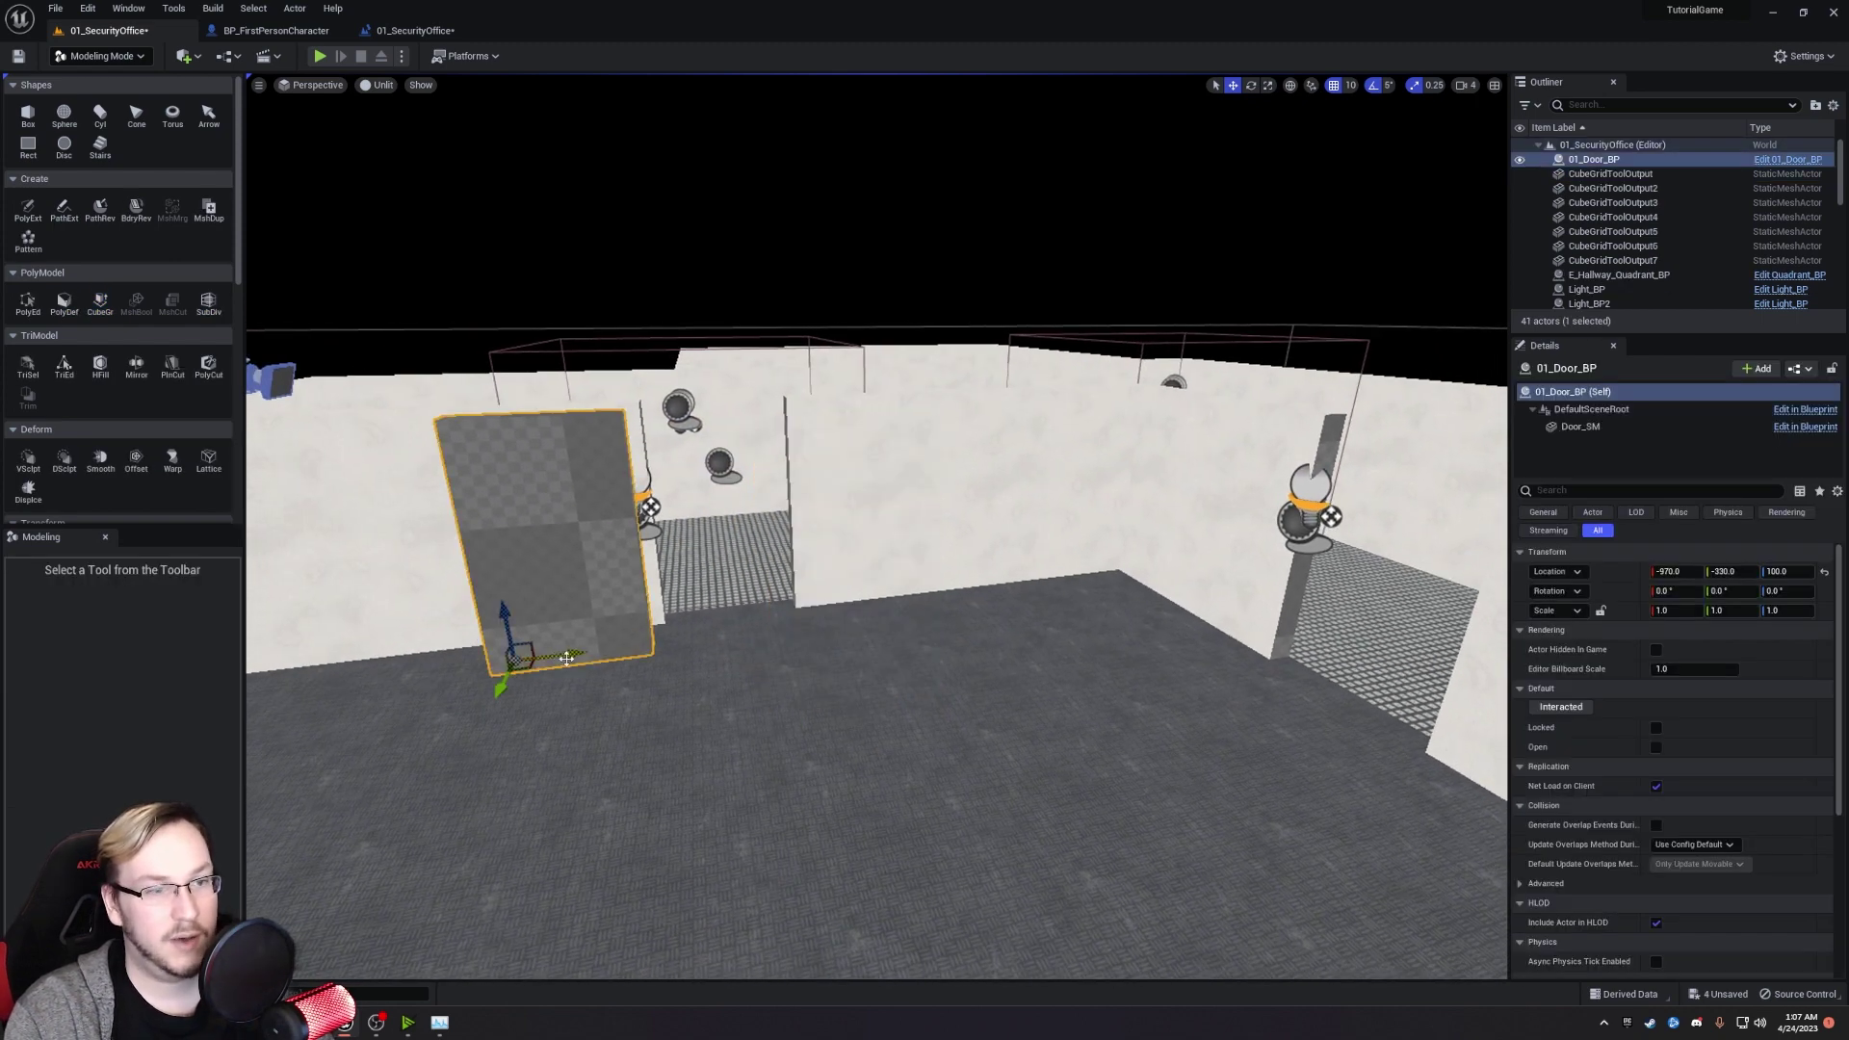
pyautogui.moveTo(566, 659); pyautogui.dragTo(734, 639)
pyautogui.moveTo(805, 747); pyautogui.dragTo(805, 747, button='right')
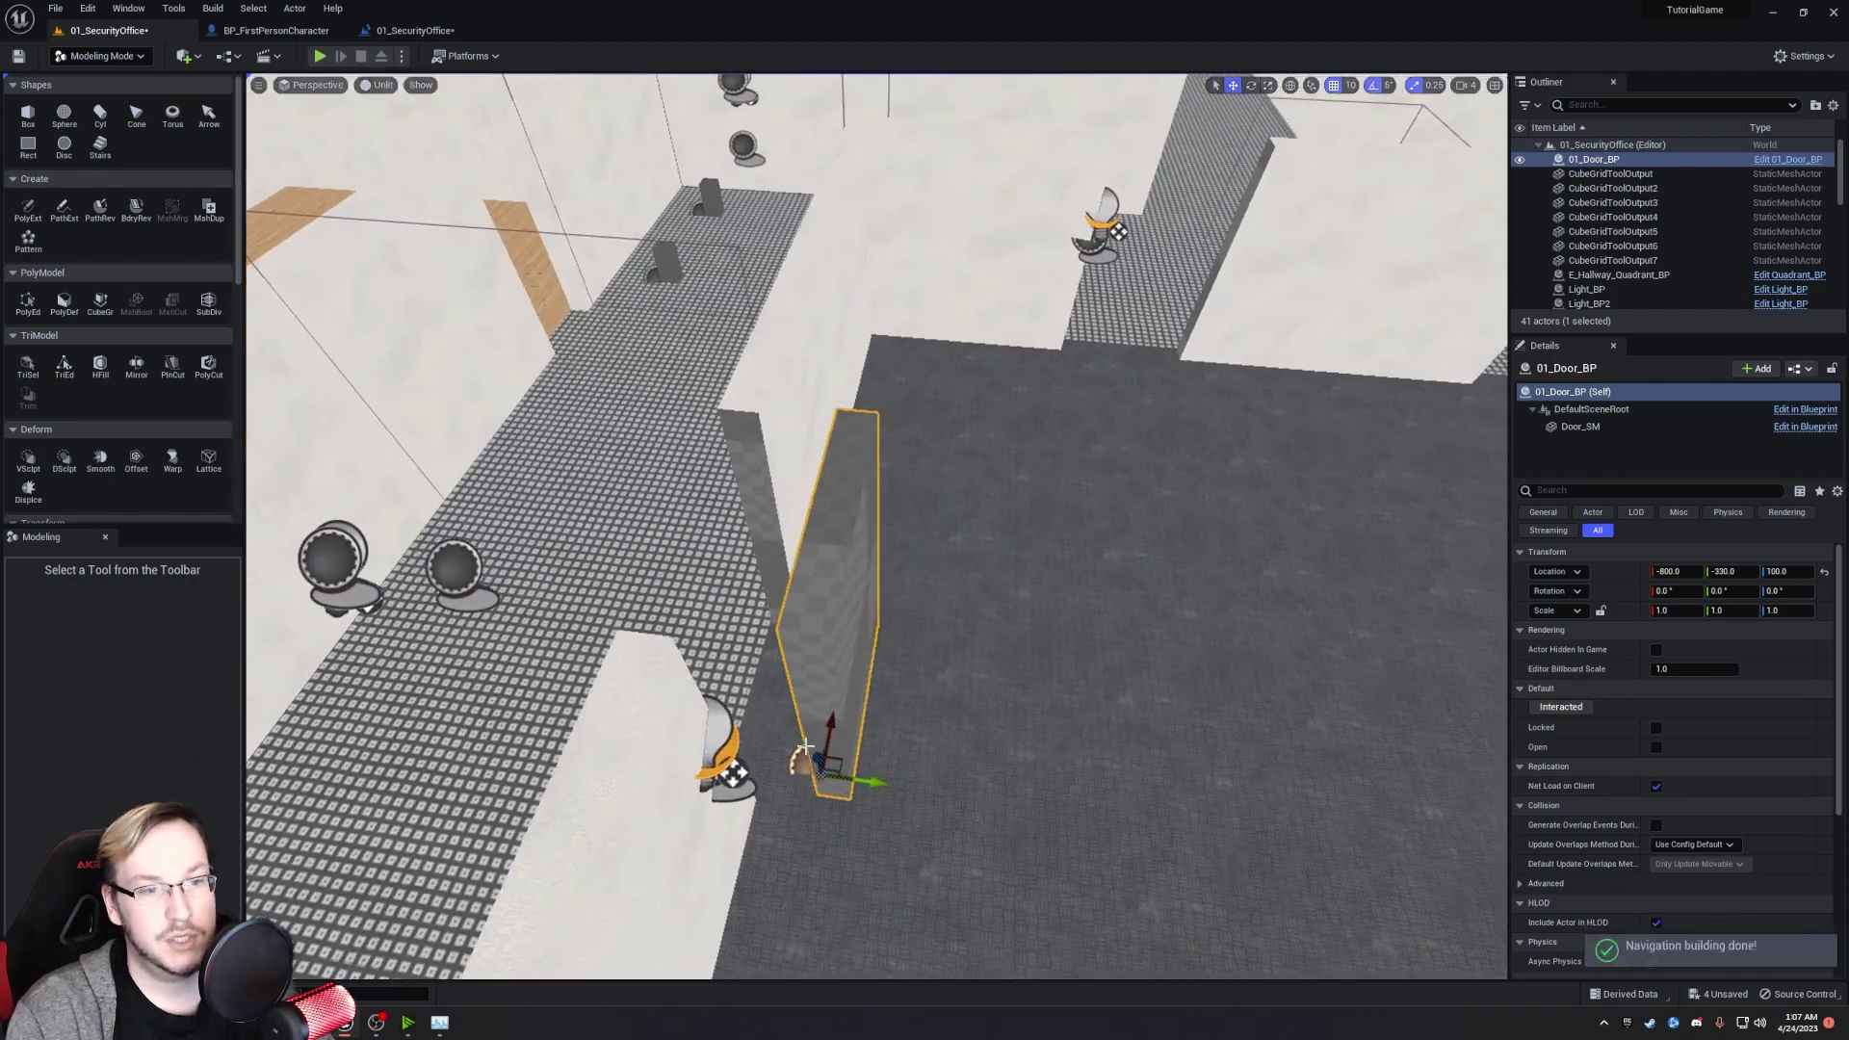
# Move the door into the opening in the office's side wall, at X -810, Y -400.
pyautogui.moveTo(861, 778); pyautogui.dragTo(779, 756)
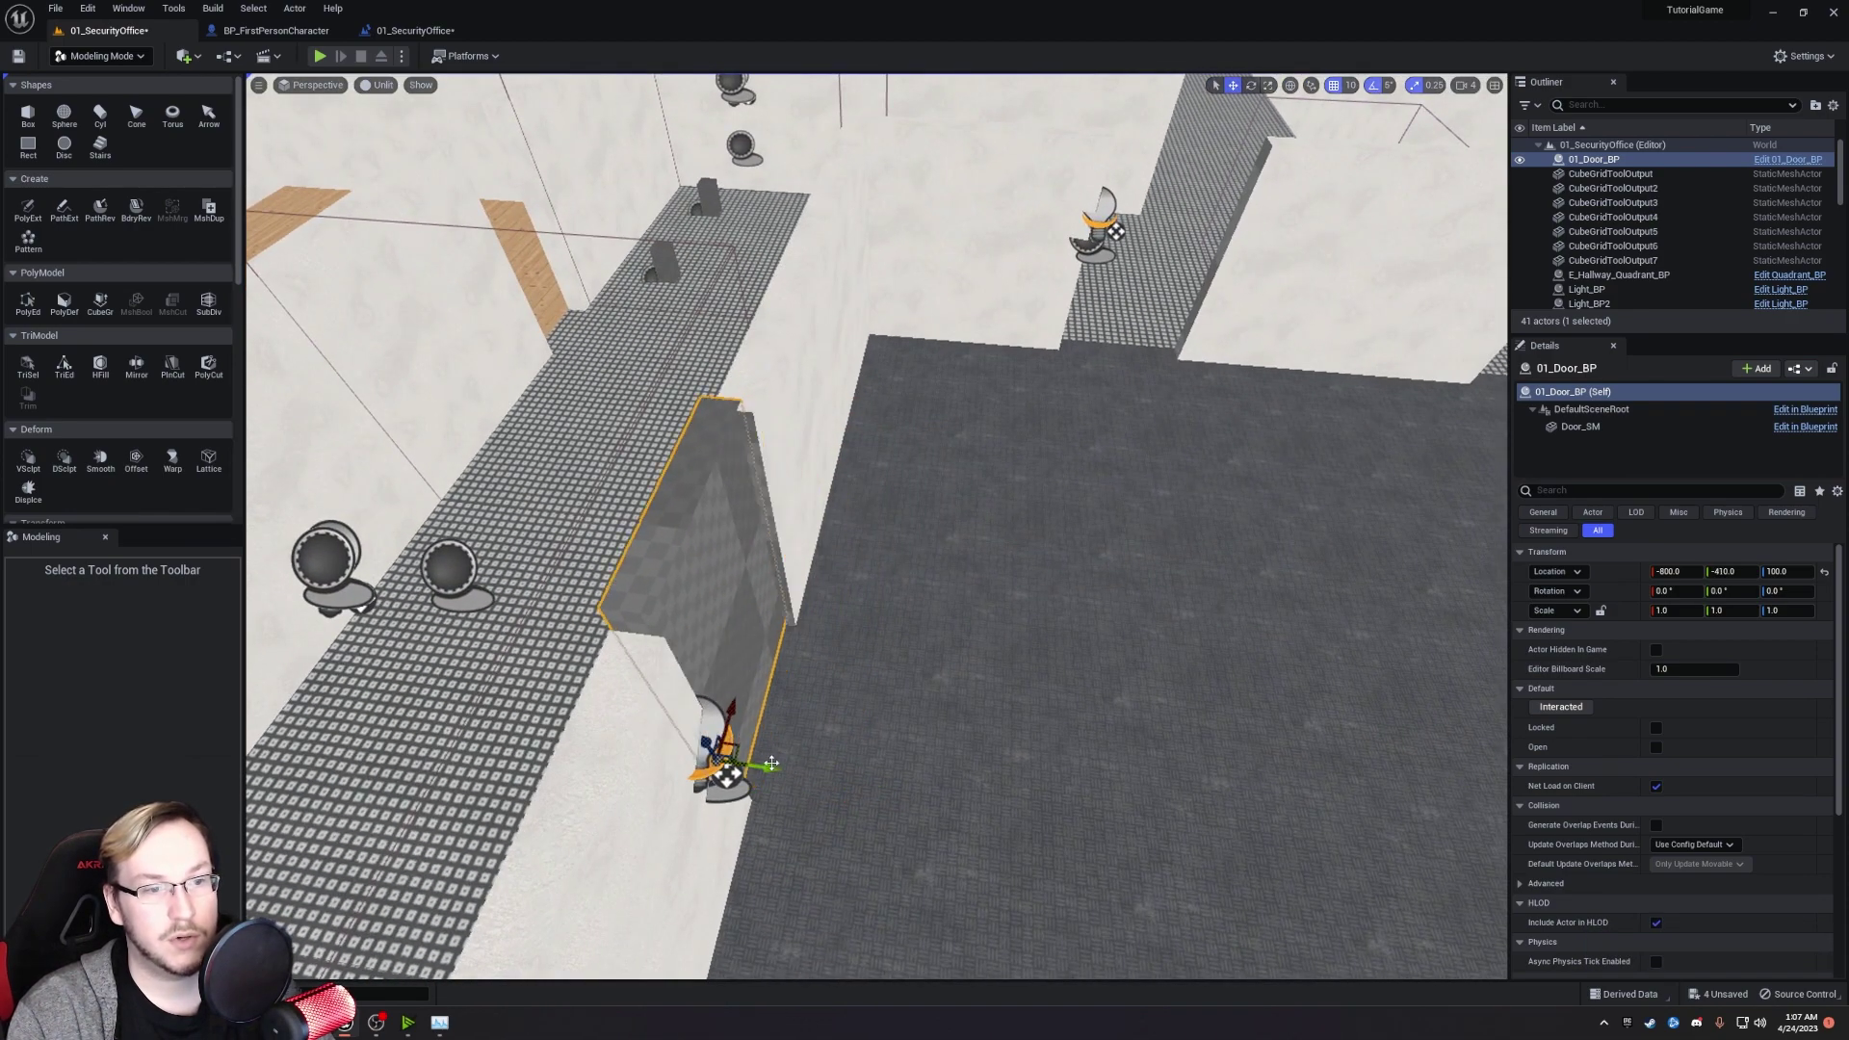
pyautogui.moveTo(785, 770); pyautogui.dragTo(786, 770, button='right')
pyautogui.moveTo(655, 624); pyautogui.dragTo(647, 631)
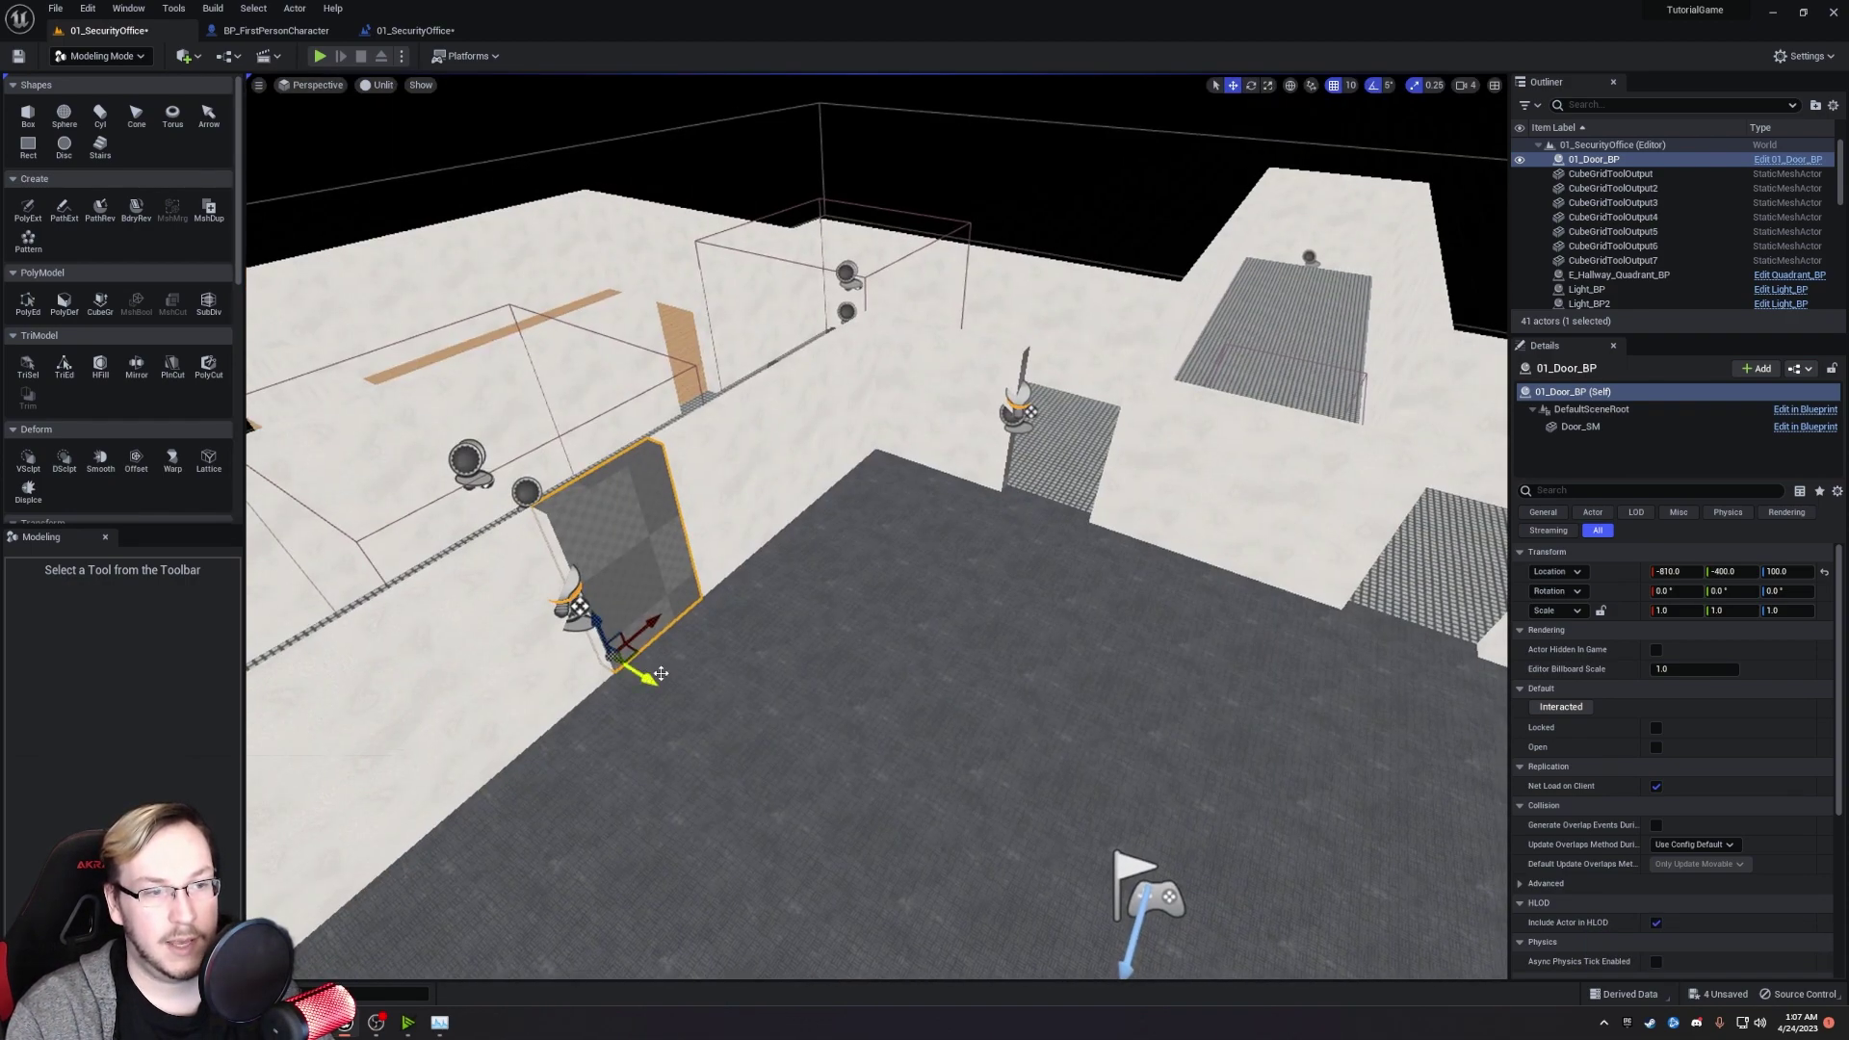
# Duplicate the door, drag the copy across the office towards the opposite side wall, and rotate it 180° about the vertical axis.
pyautogui.moveTo(588, 754); pyautogui.dragTo(588, 754, button='right')
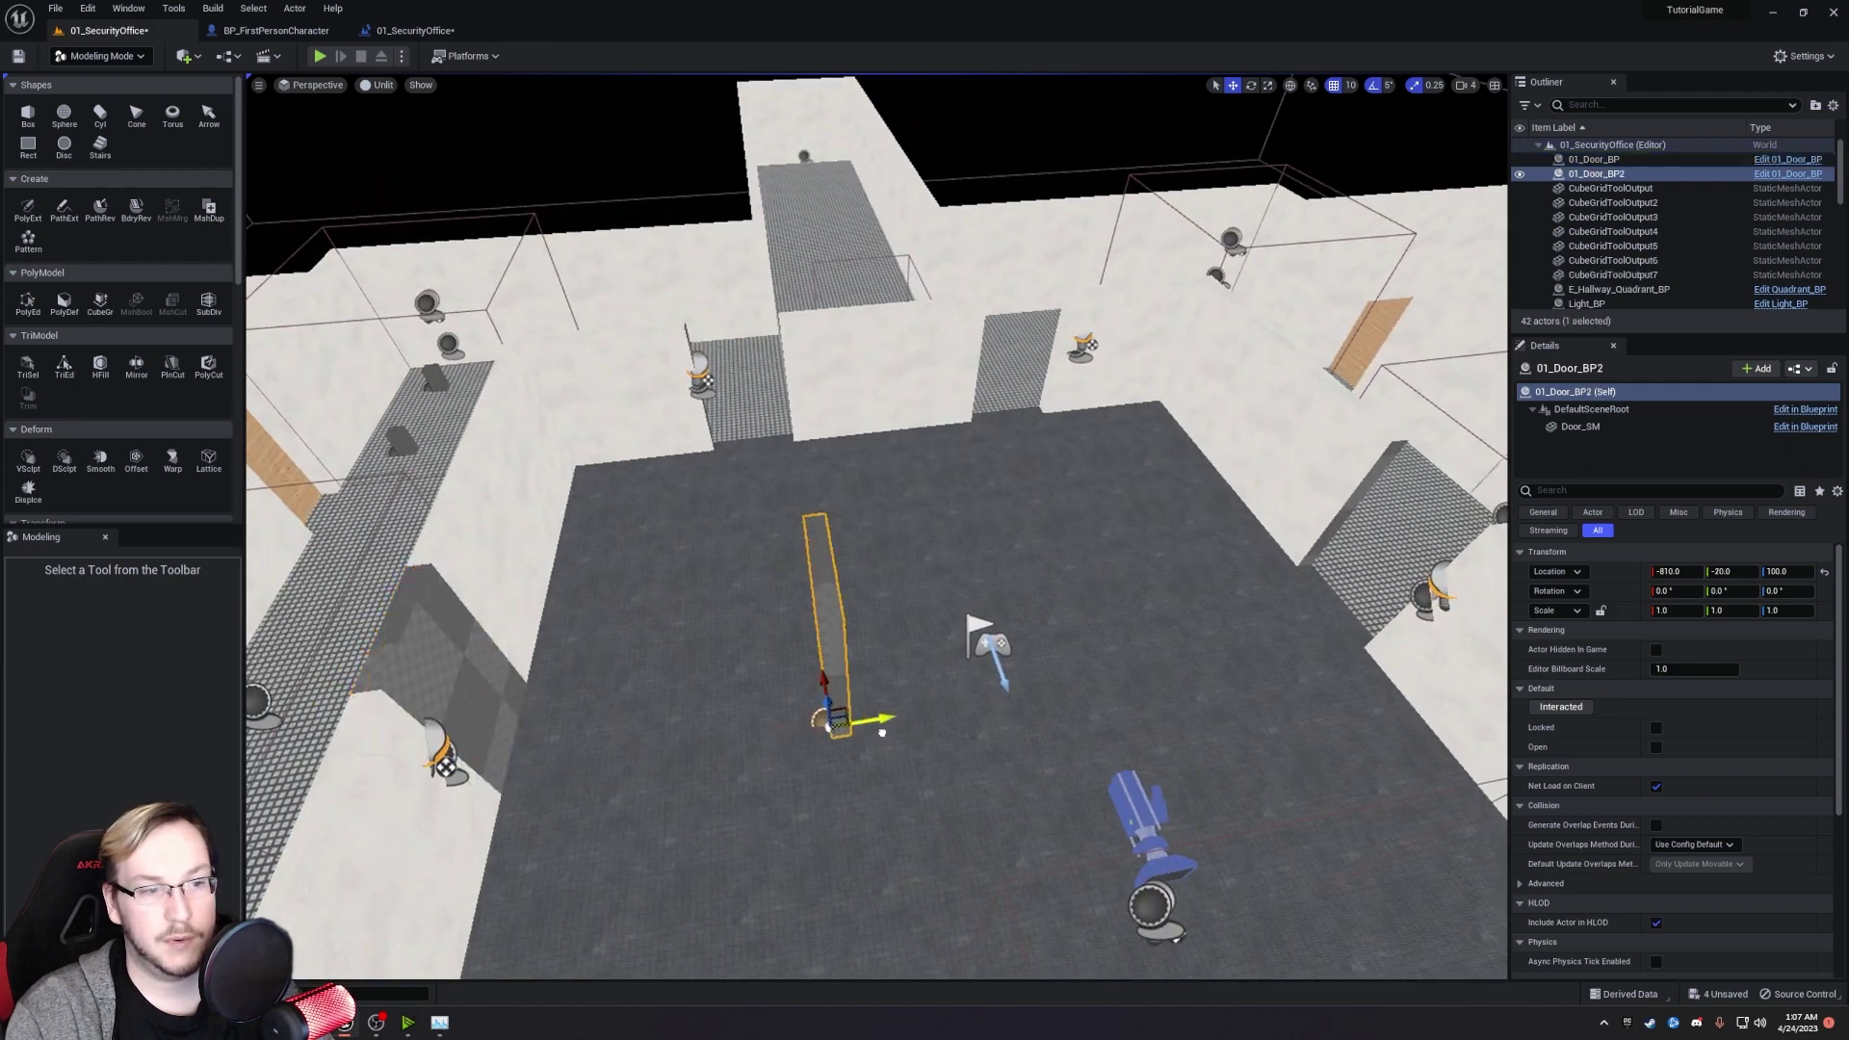
pyautogui.moveTo(1072, 707); pyautogui.dragTo(1197, 757)
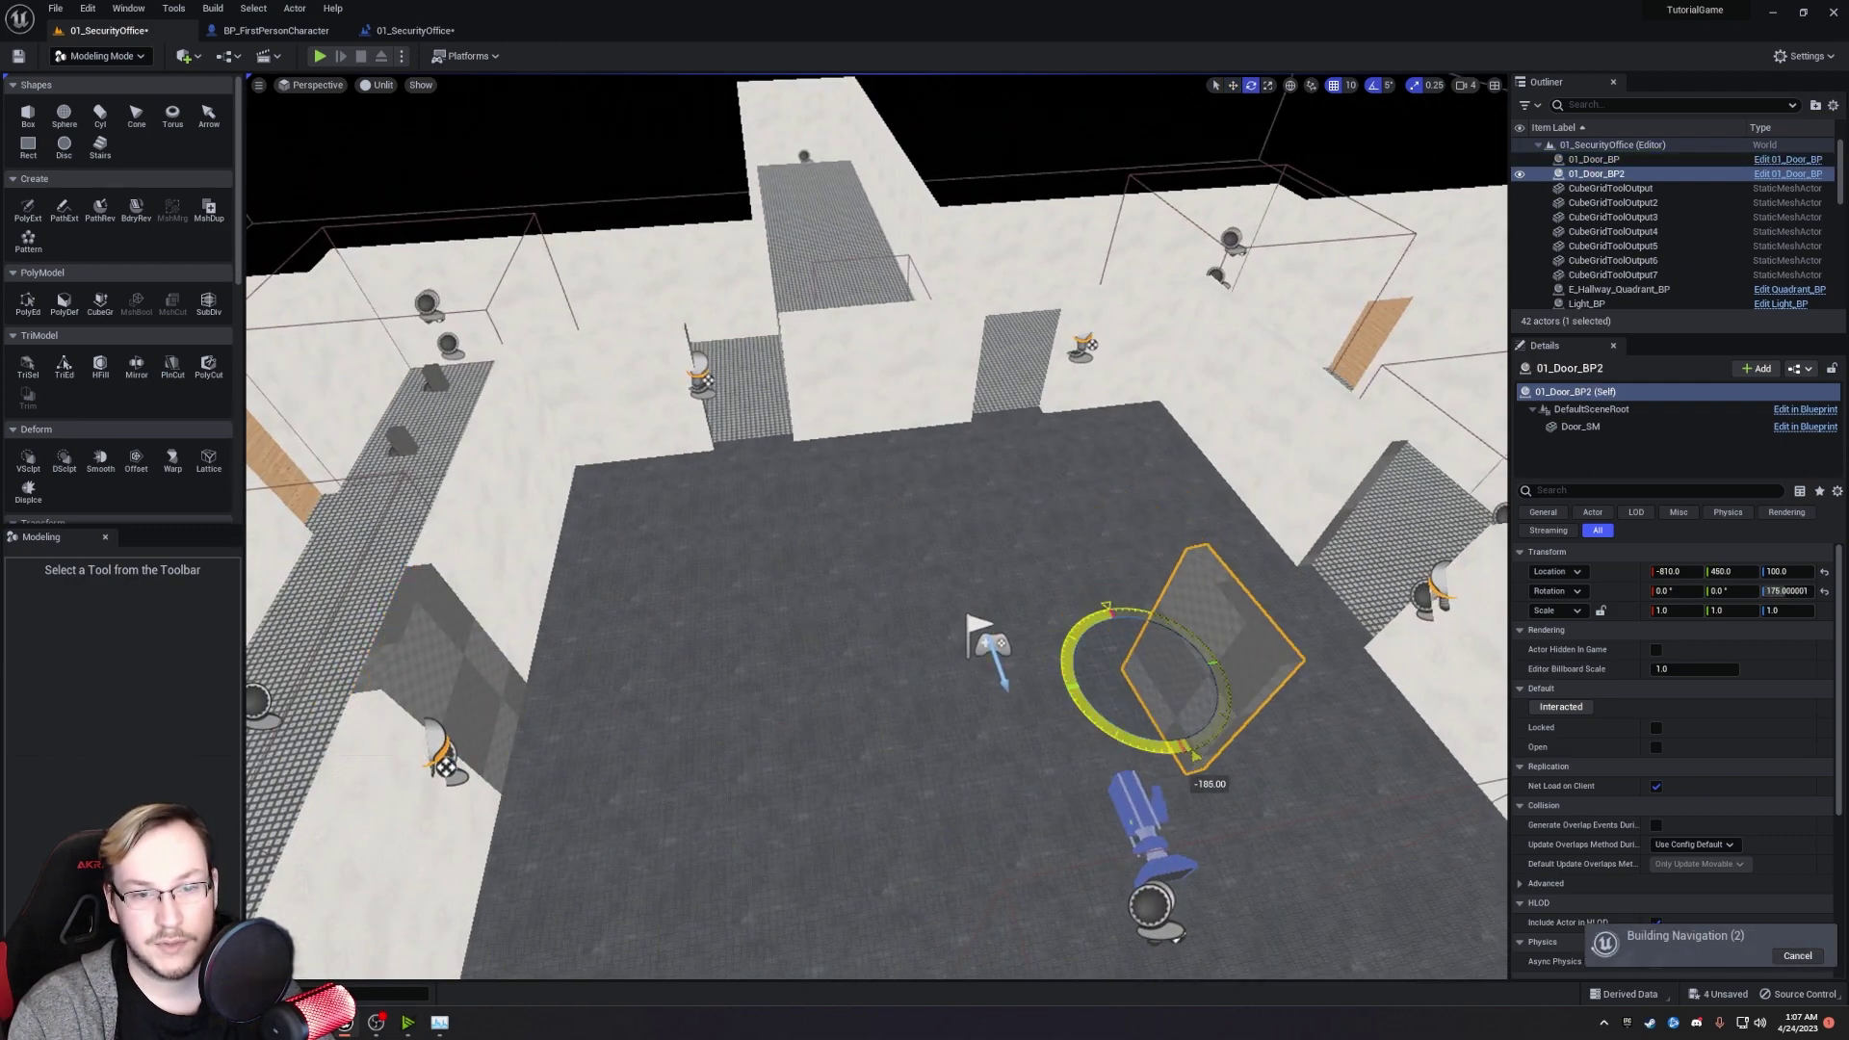
pyautogui.press('w')
pyautogui.moveTo(961, 659); pyautogui.dragTo(961, 659, button='right')
# Fit the rotated door copy into the doorway in the opposite side wall.
pyautogui.moveTo(770, 687); pyautogui.dragTo(539, 687)
pyautogui.moveTo(539, 687); pyautogui.dragTo(539, 687, button='right')
pyautogui.moveTo(746, 770); pyautogui.dragTo(1336, 718)
pyautogui.moveTo(1336, 718); pyautogui.dragTo(1336, 718, button='right')
pyautogui.moveTo(867, 724); pyautogui.dragTo(796, 724)
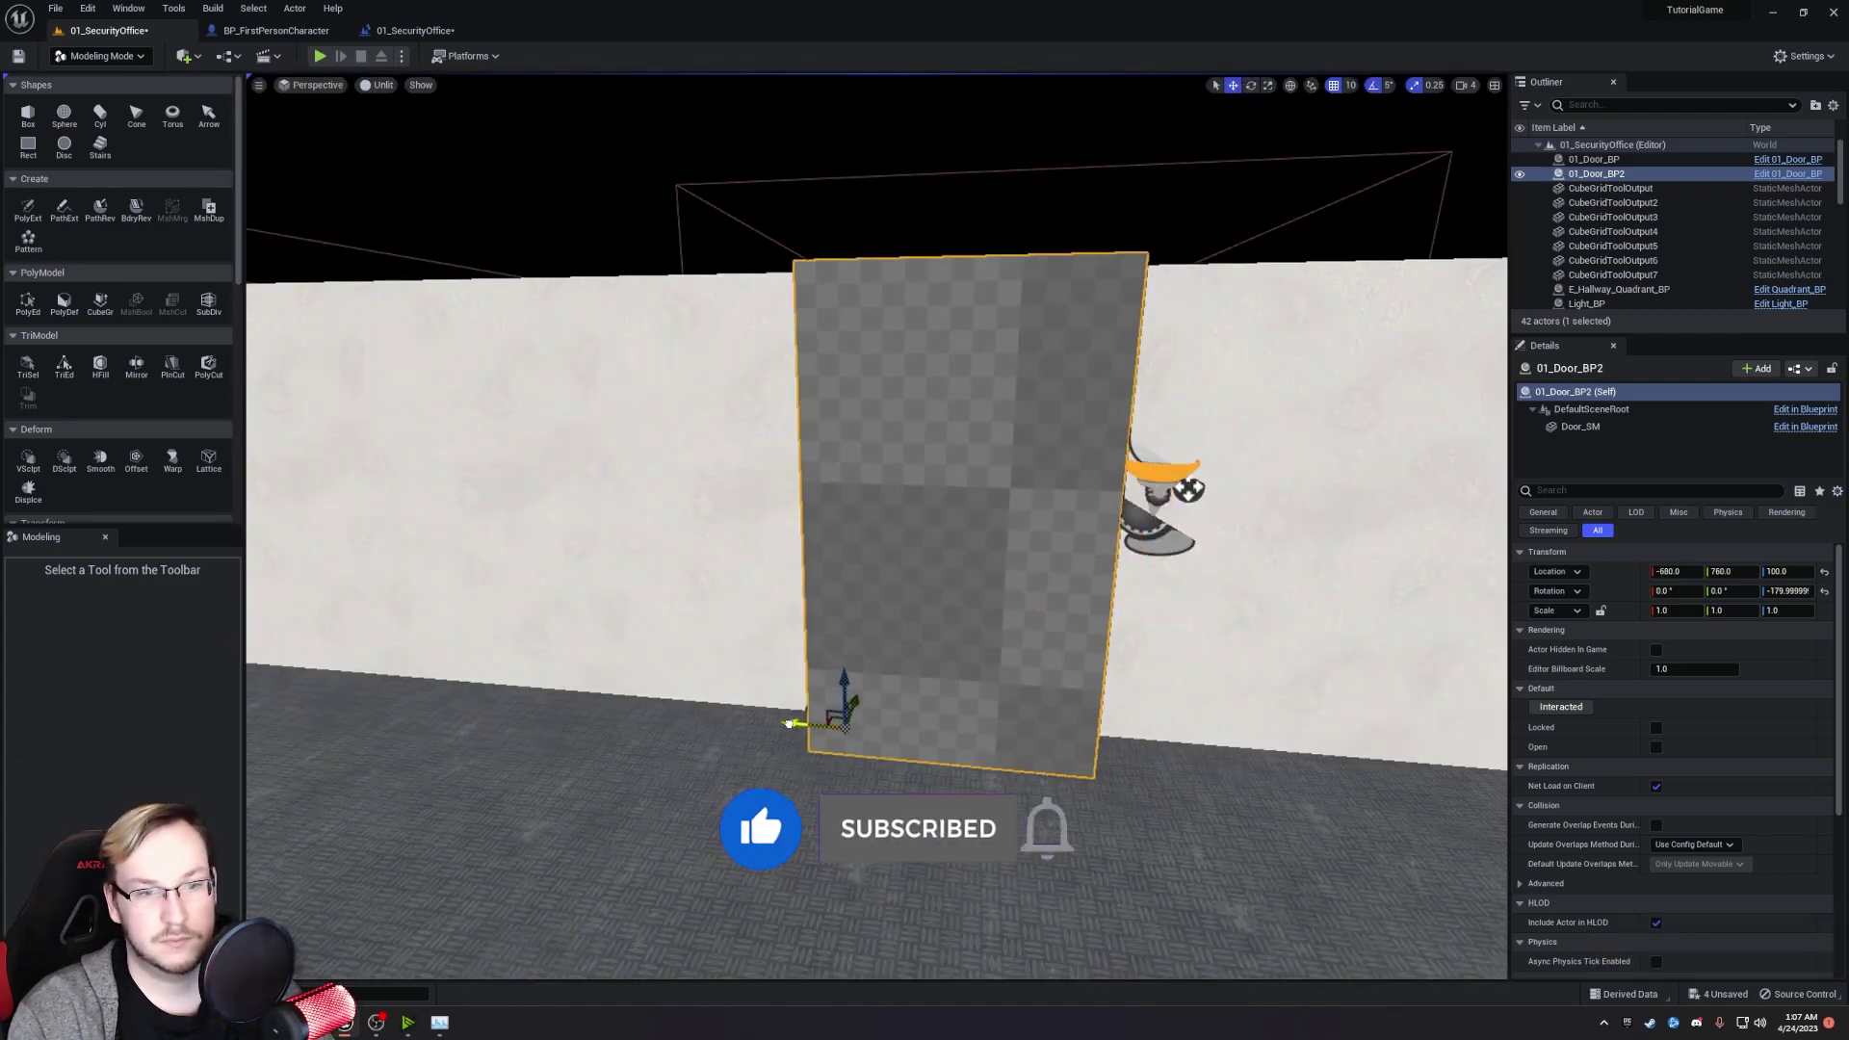
pyautogui.moveTo(796, 725); pyautogui.dragTo(797, 724, button='right')
pyautogui.moveTo(881, 660); pyautogui.dragTo(963, 692)
pyautogui.moveTo(963, 693); pyautogui.dragTo(963, 692, button='right')
pyautogui.moveTo(1225, 746); pyautogui.dragTo(1183, 745)
pyautogui.moveTo(1183, 745); pyautogui.dragTo(1183, 745, button='right')
# Place a third door from the door blueprint asset near the hallway-side doorway and rotate it -90° about the vertical axis.
pyautogui.hotkey('ctrl', 'space')
pyautogui.moveTo(1027, 577); pyautogui.dragTo(1027, 577, button='right')
pyautogui.rightClick(1610, 179)
pyautogui.click(1656, 217)
pyautogui.moveTo(1059, 501); pyautogui.dragTo(1059, 500, button='right')
pyautogui.hotkey('ctrl', 'space')
pyautogui.moveTo(355, 751); pyautogui.dragTo(949, 392)
pyautogui.press('e')
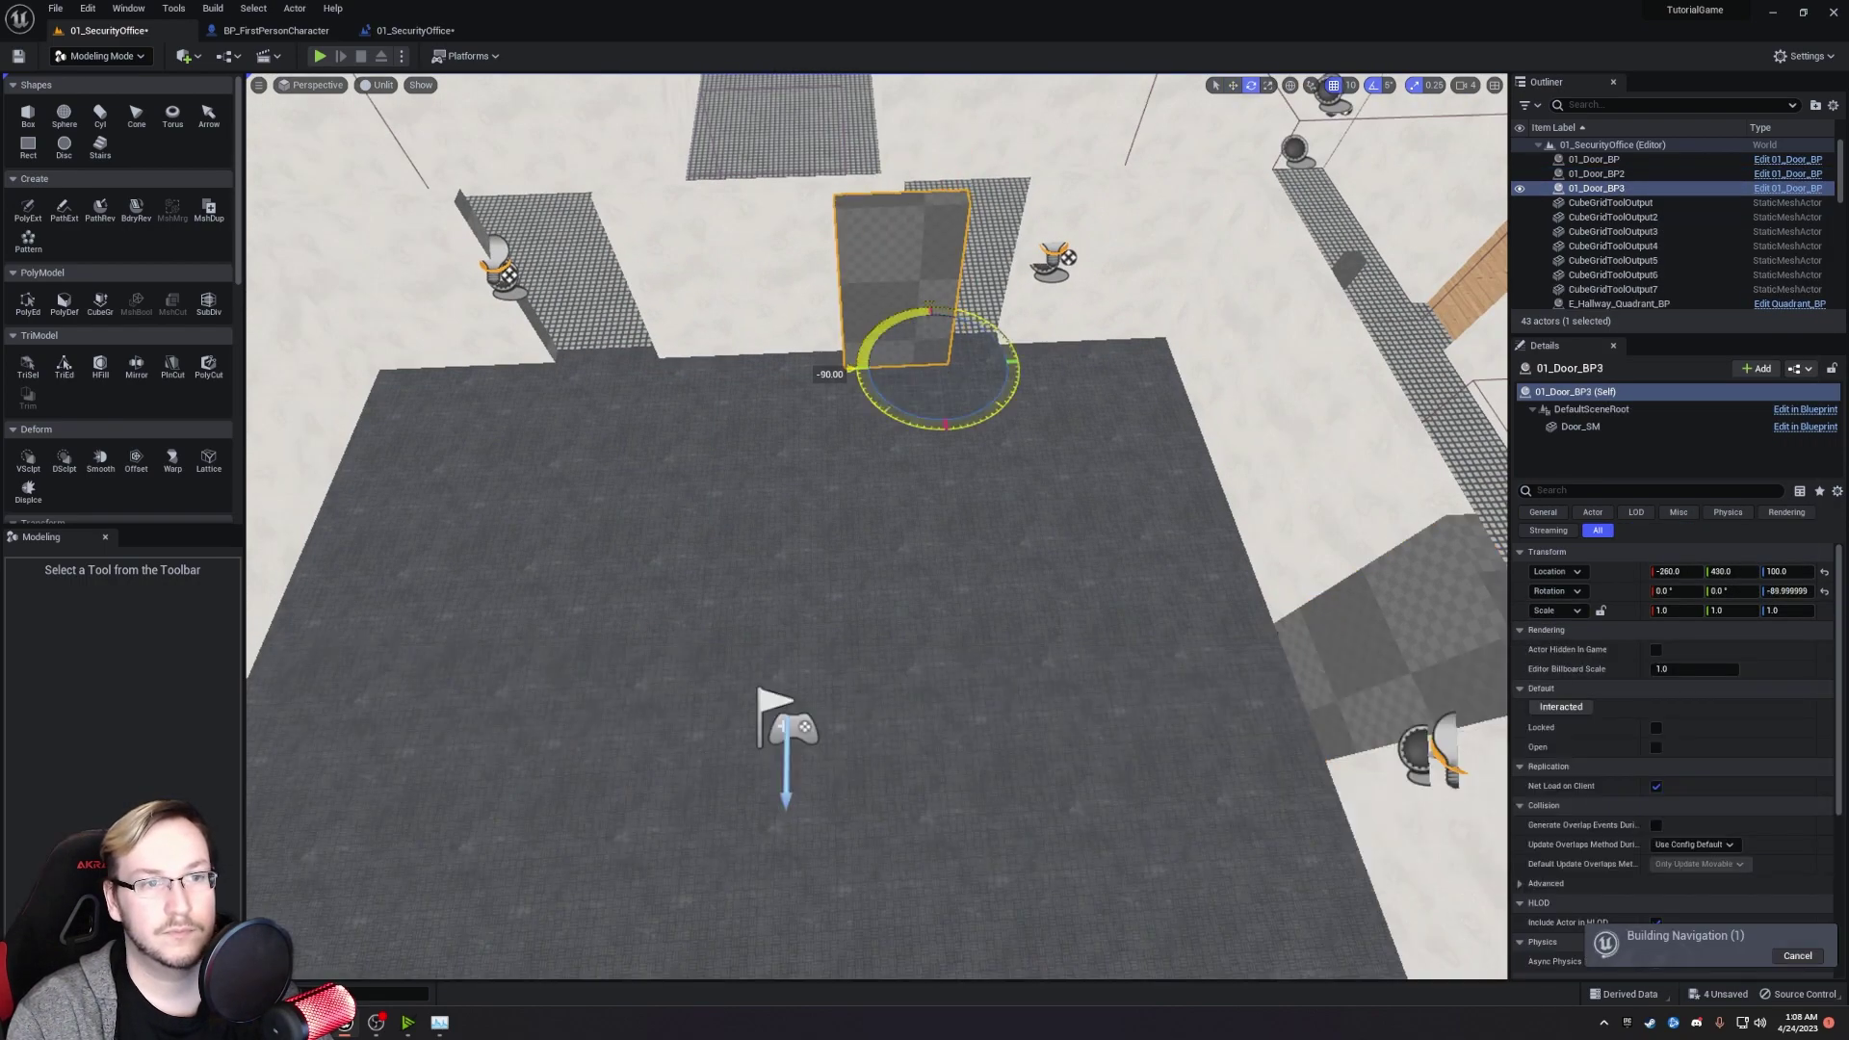
pyautogui.moveTo(851, 369); pyautogui.dragTo(851, 369, button='right')
# Position the third door inside its hallway-side doorway at X -220, Y 510.
pyautogui.press('w')
pyautogui.moveTo(723, 646); pyautogui.dragTo(859, 640)
pyautogui.moveTo(891, 611); pyautogui.dragTo(892, 611, button='right')
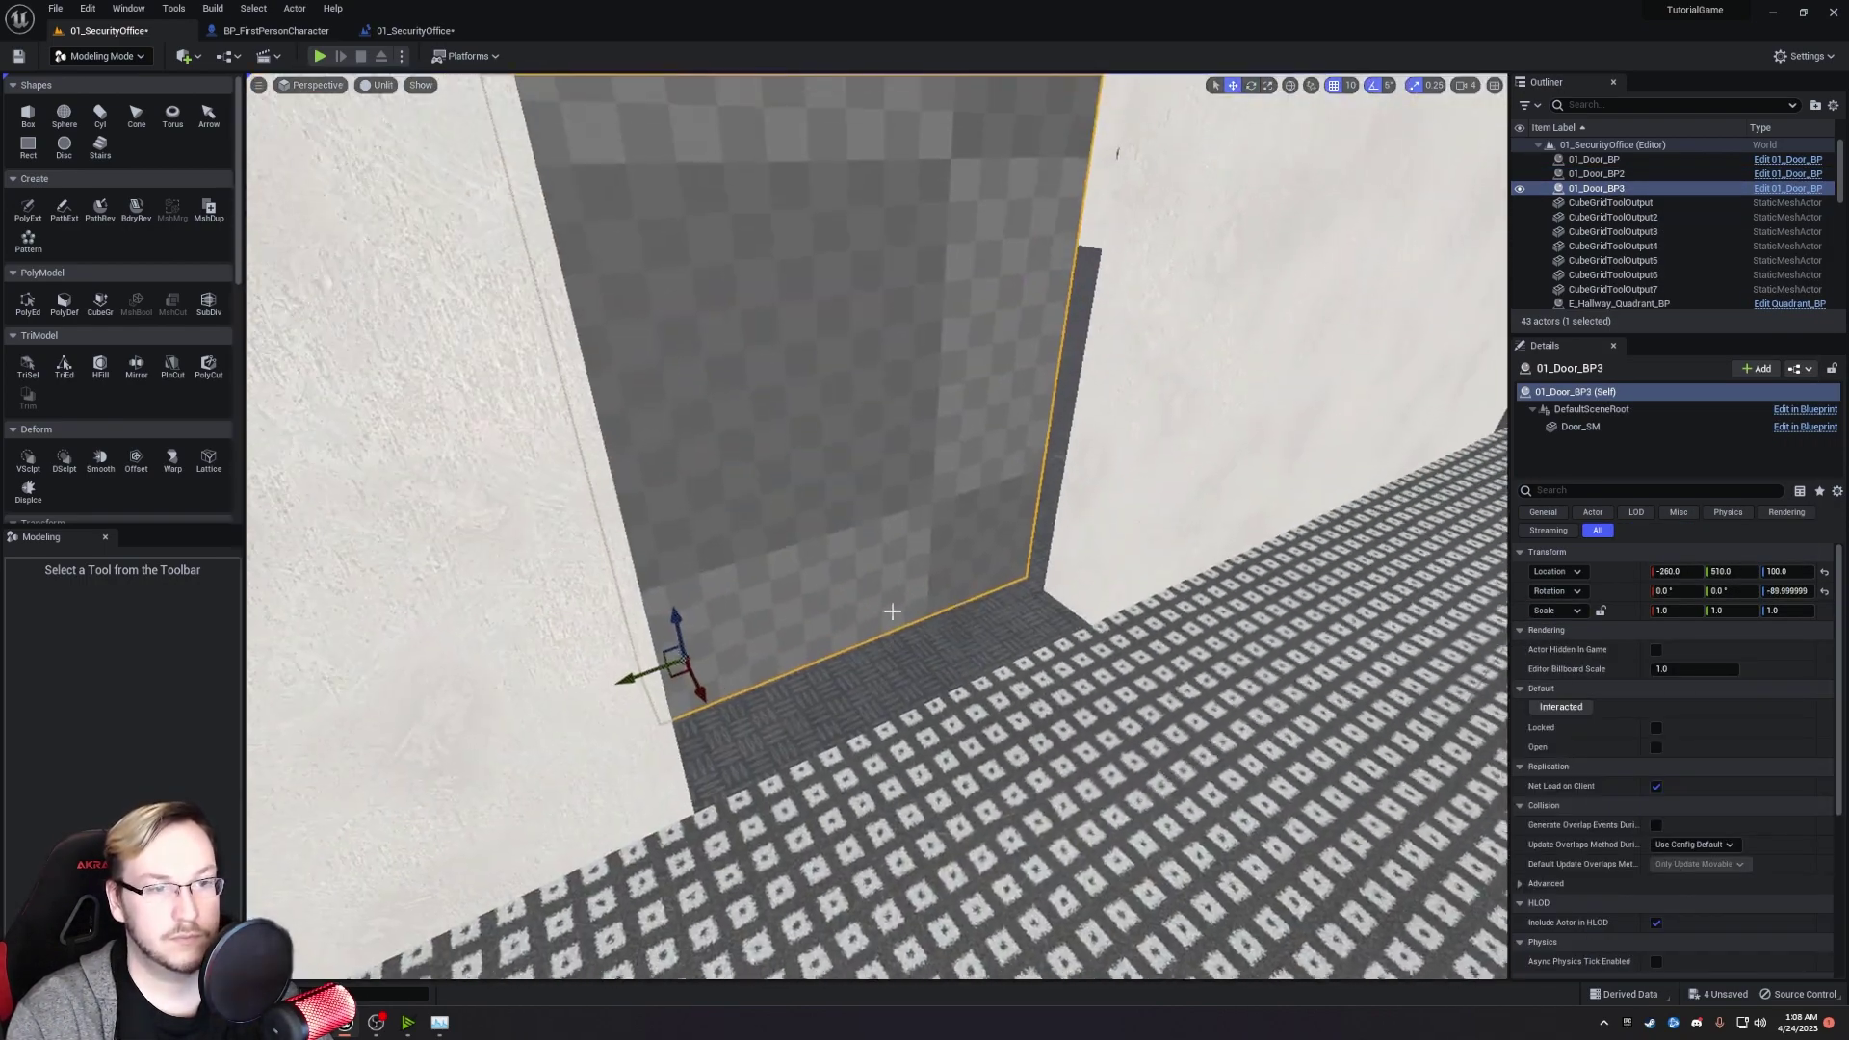
pyautogui.moveTo(701, 691); pyautogui.dragTo(775, 780)
pyautogui.moveTo(775, 780); pyautogui.dragTo(775, 780, button='right')
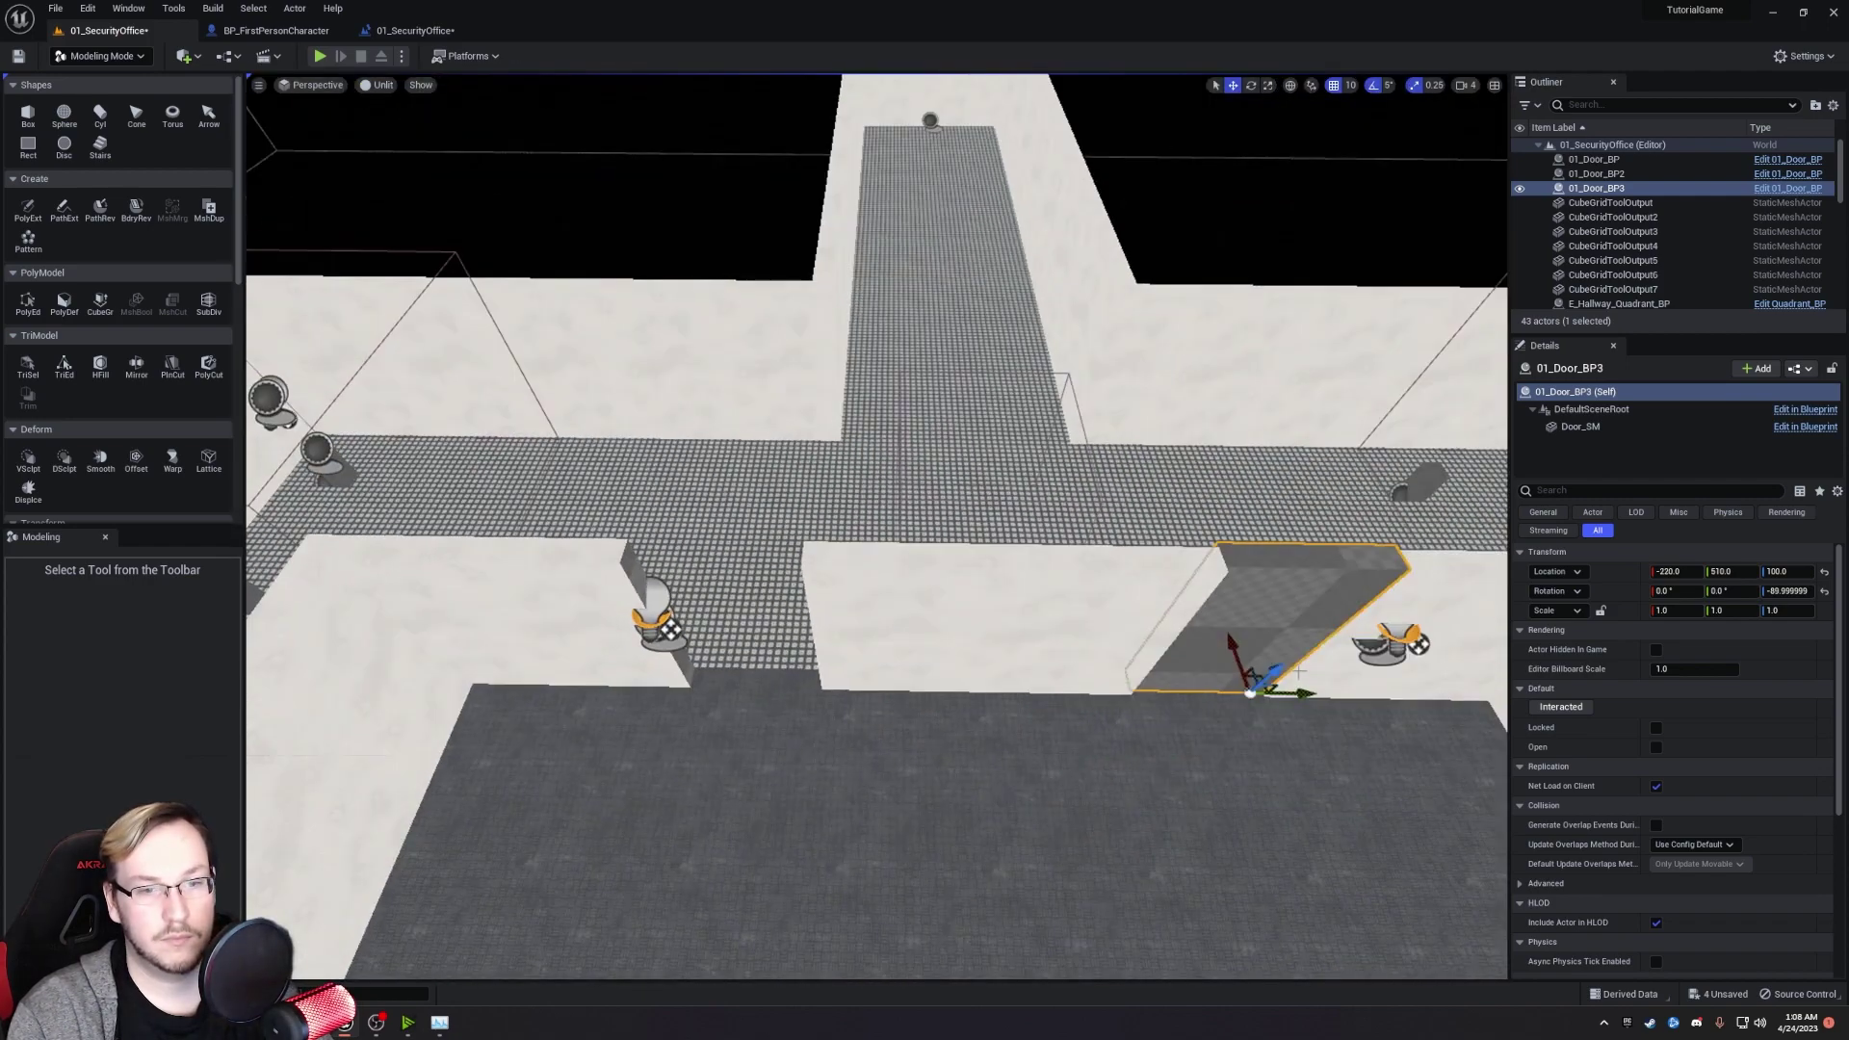
# Duplicate the third door into the other hallway-side doorway at X -220, Y 10, and save the level.
pyautogui.moveTo(863, 723); pyautogui.dragTo(843, 766, button='right')
pyautogui.hotkey('ctrl', 's')
pyautogui.moveTo(469, 502); pyautogui.dragTo(469, 503, button='right')
# Play the level, open one of the new doors, and try walking through the doorway.
pyautogui.click(319, 56)
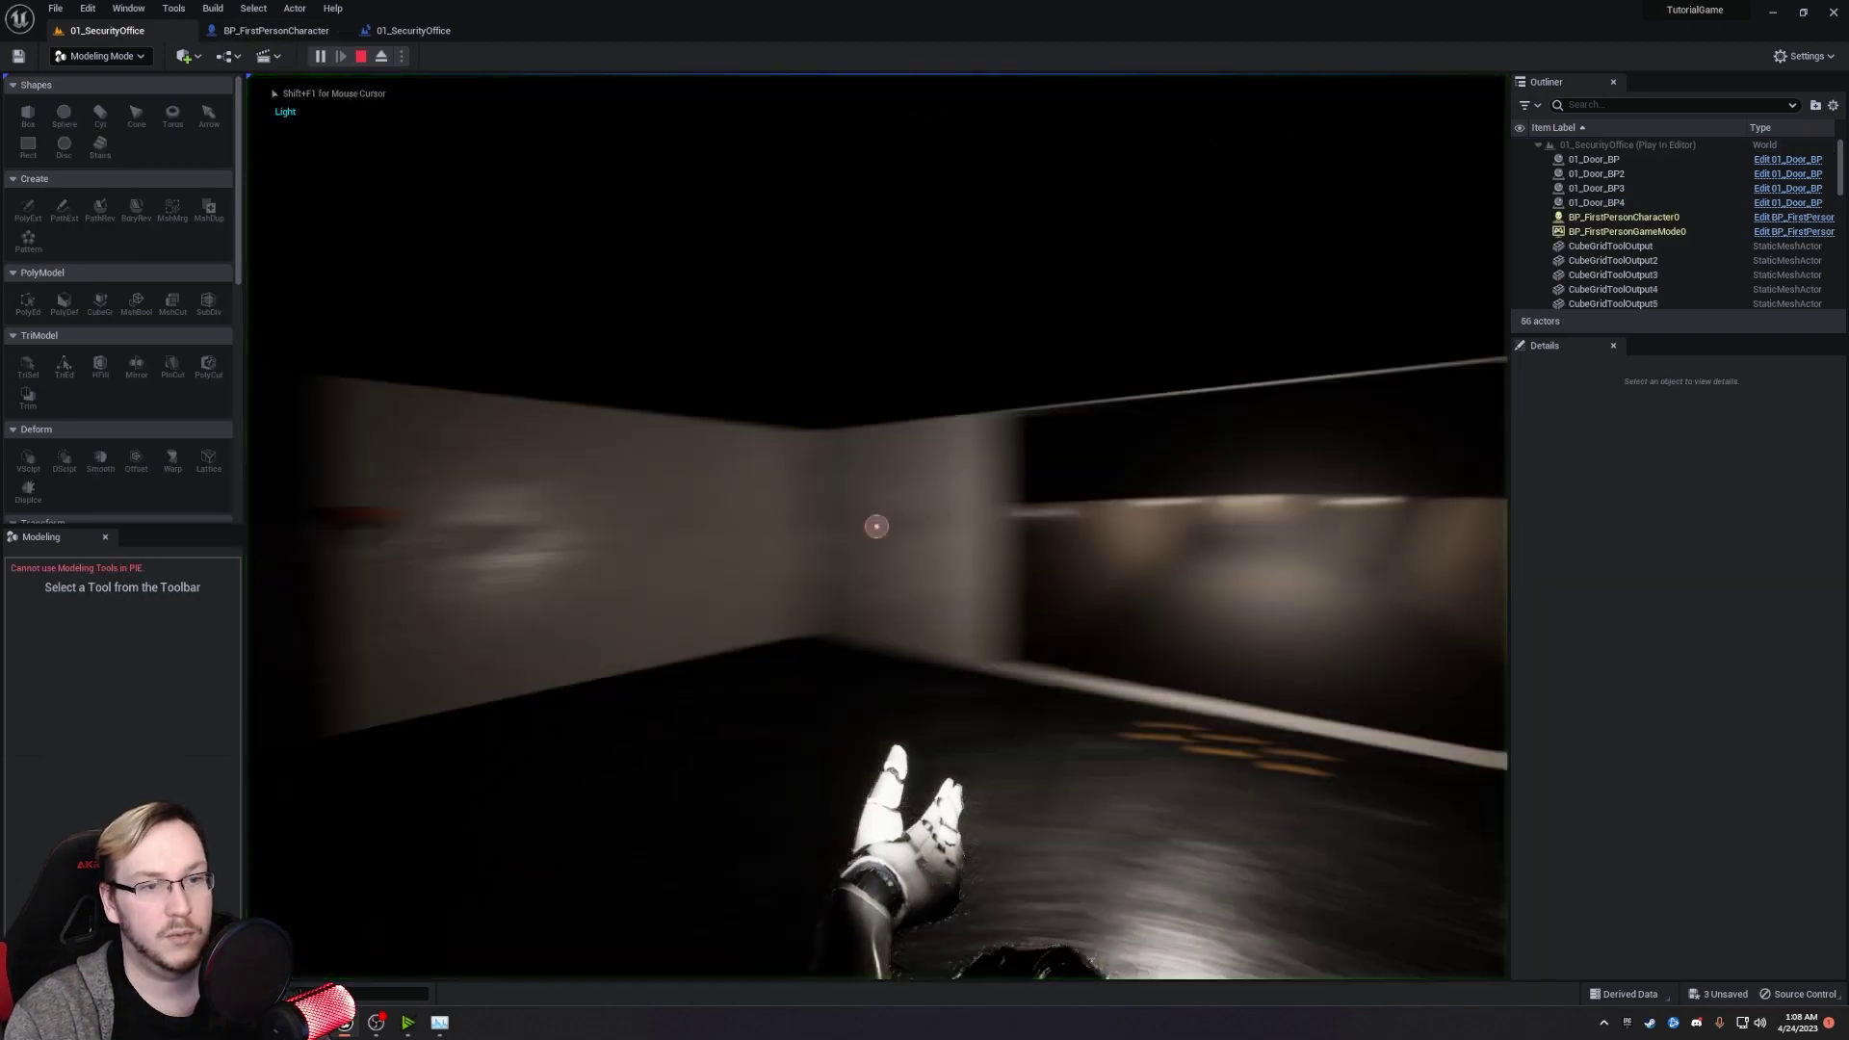
pyautogui.press('w')
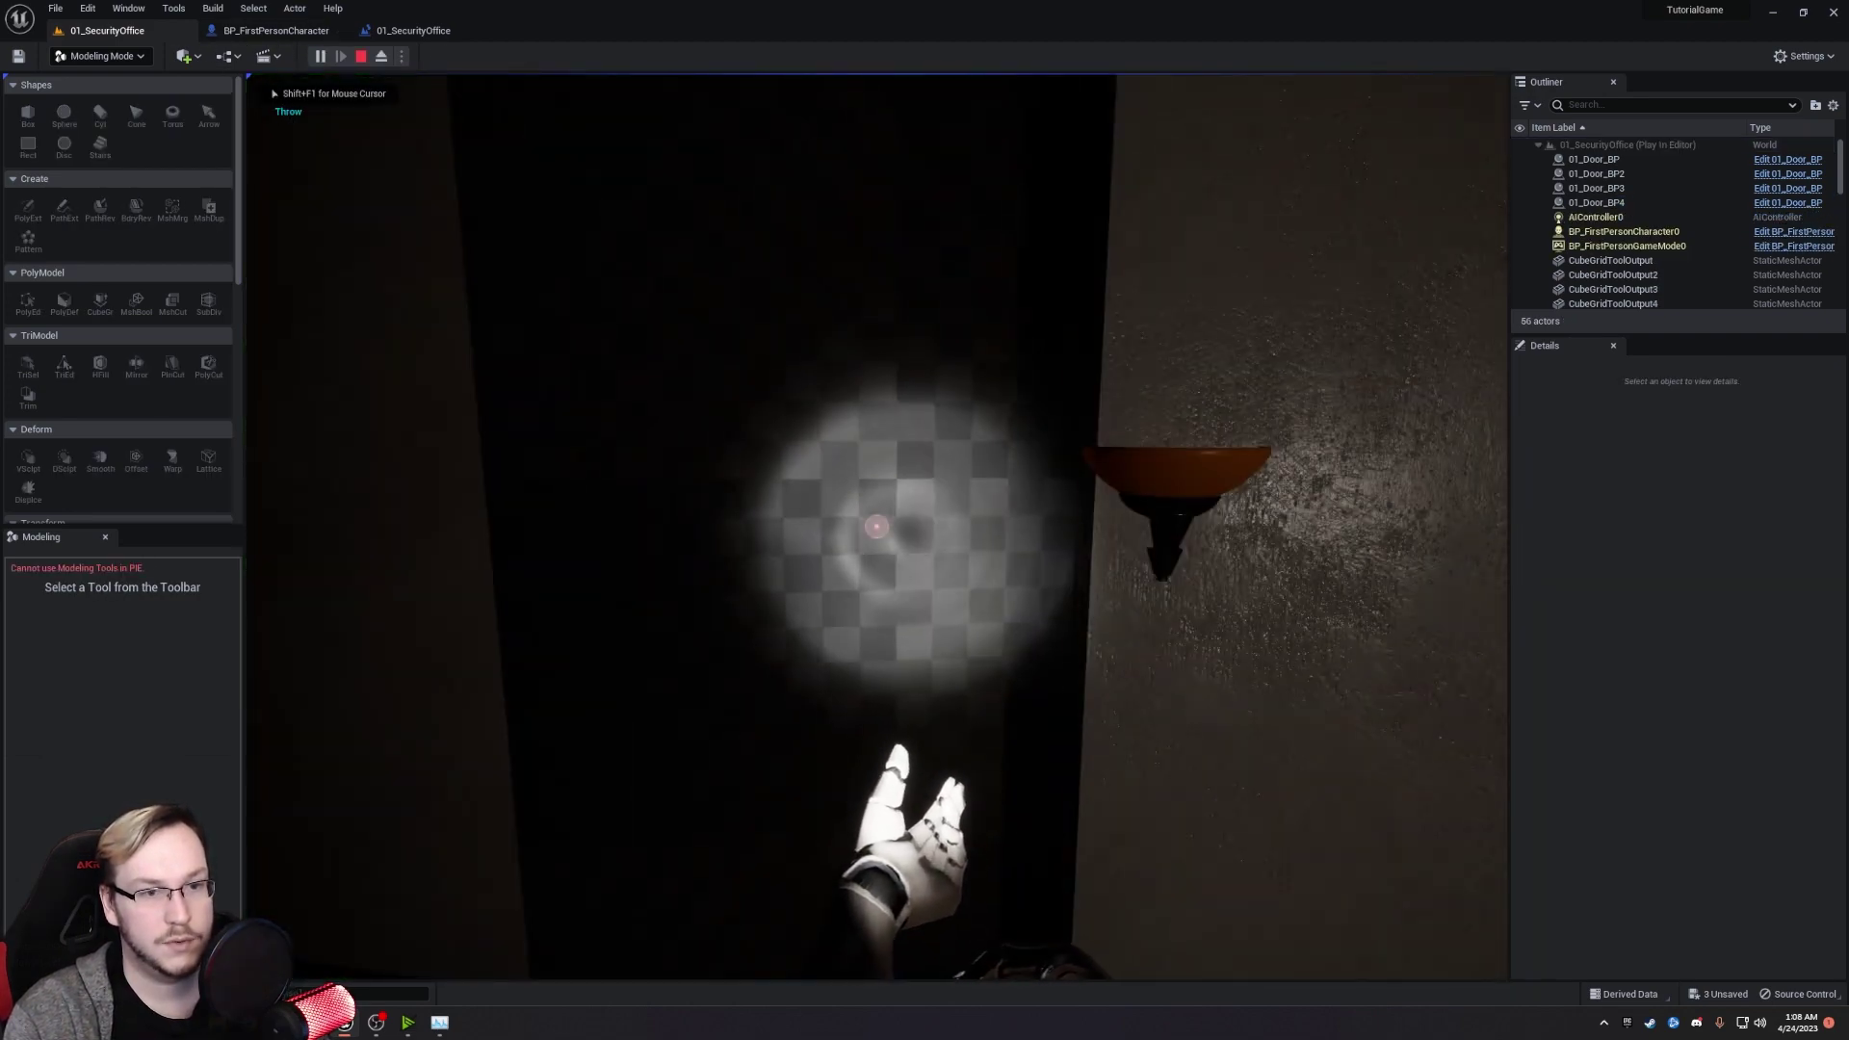
pyautogui.click(876, 527)
pyautogui.press('w')
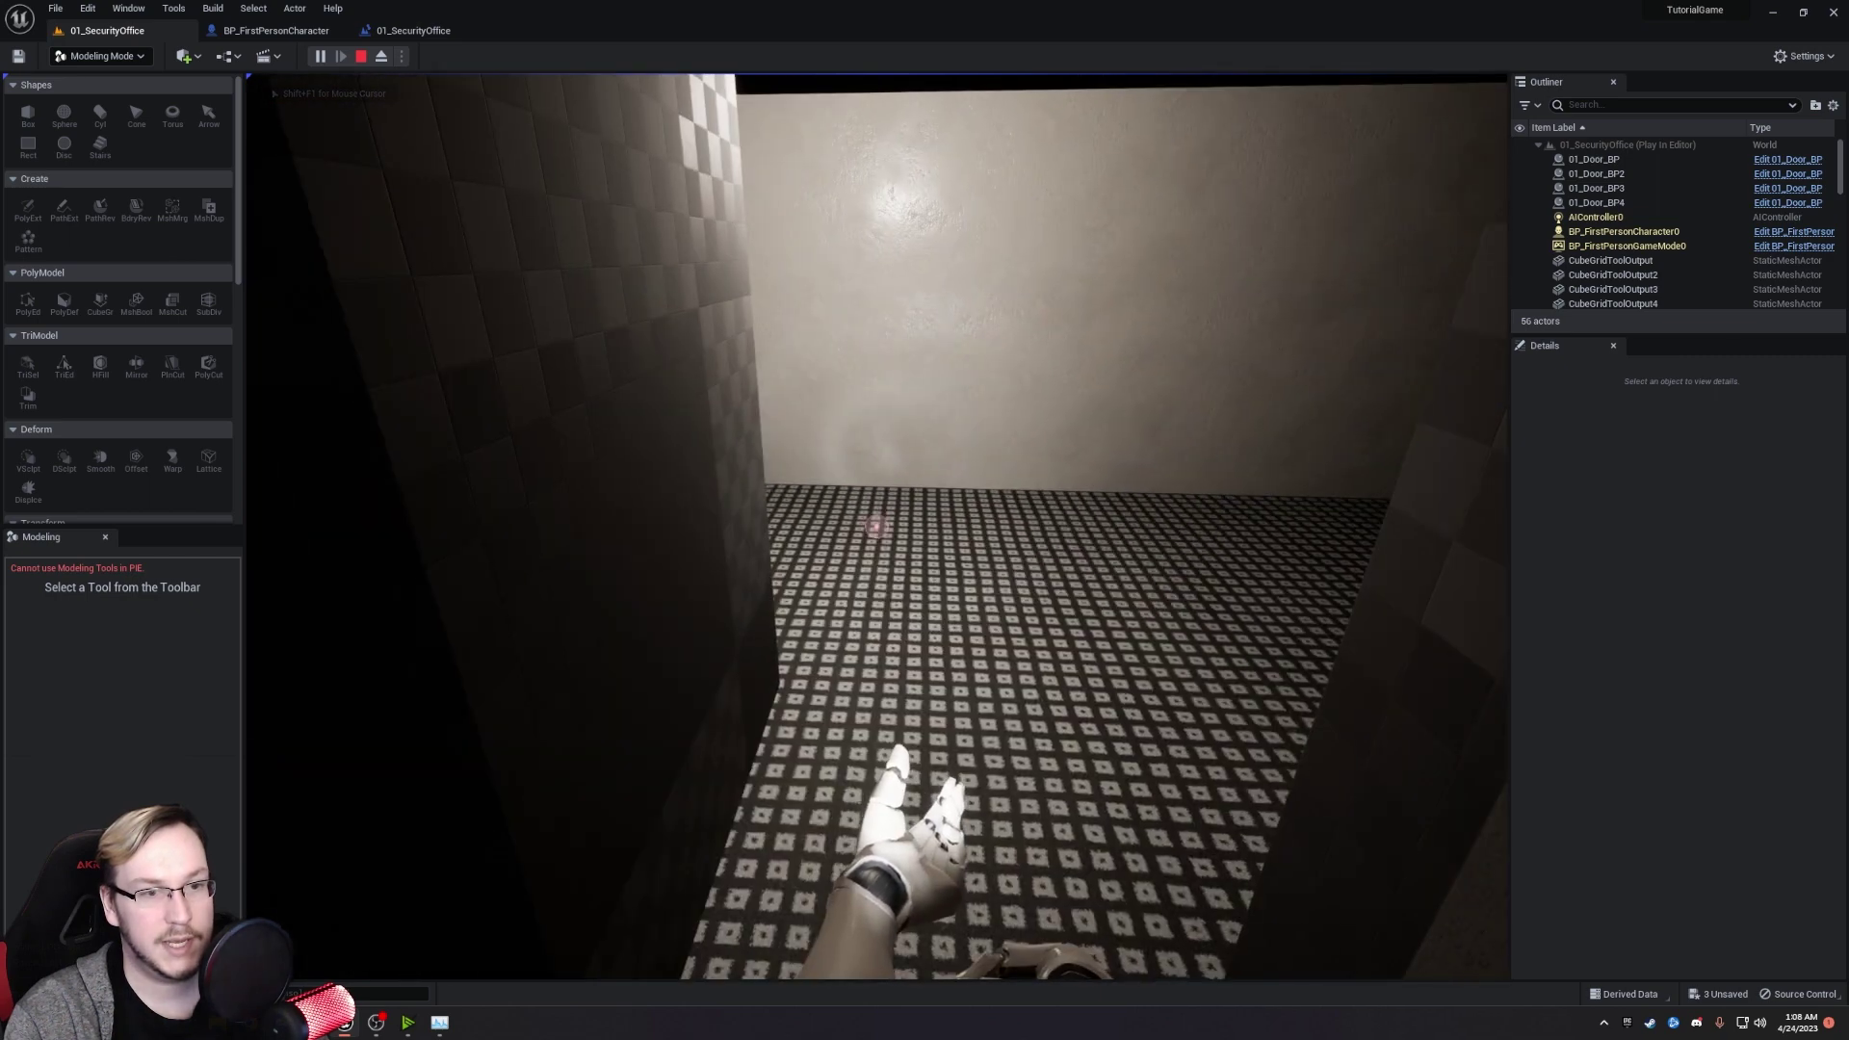
pyautogui.press('s')
pyautogui.press('w')
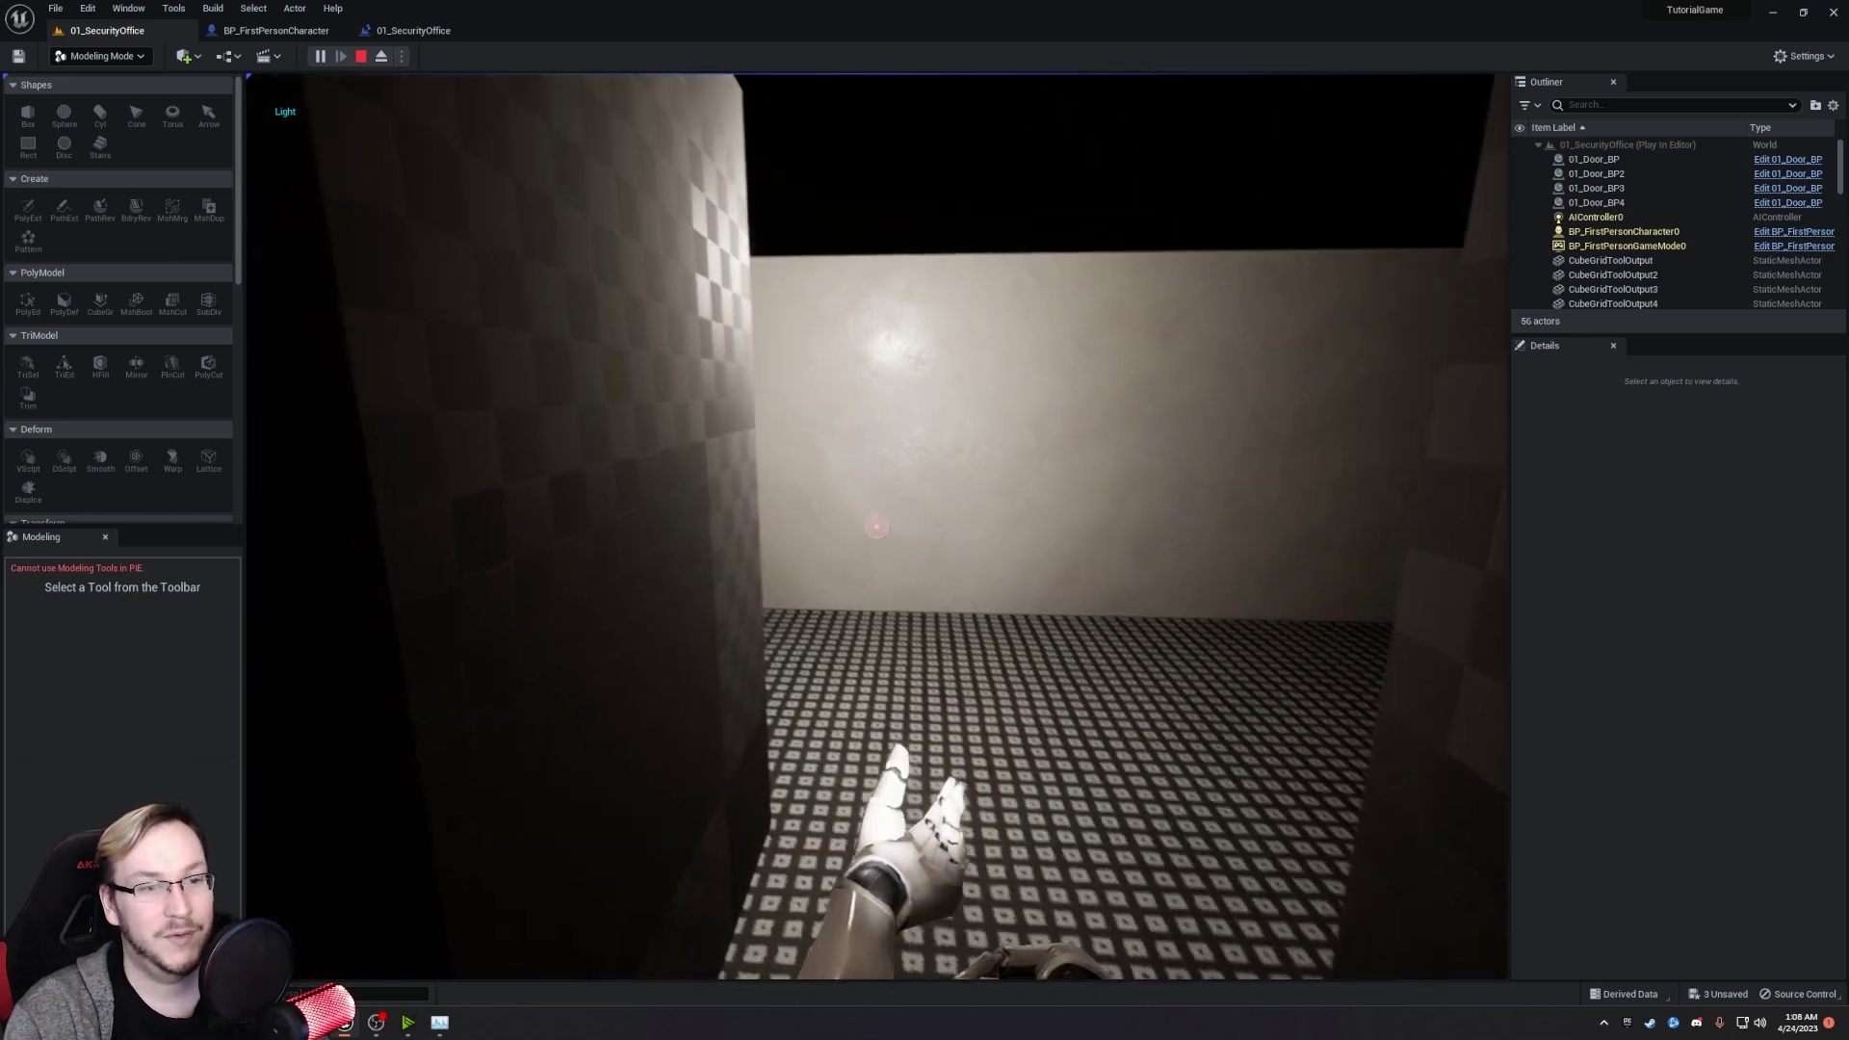
# Back away from the first door, try walking through another door in the office, and end the play session.
pyautogui.press('s')
pyautogui.press('f')
pyautogui.press('w')
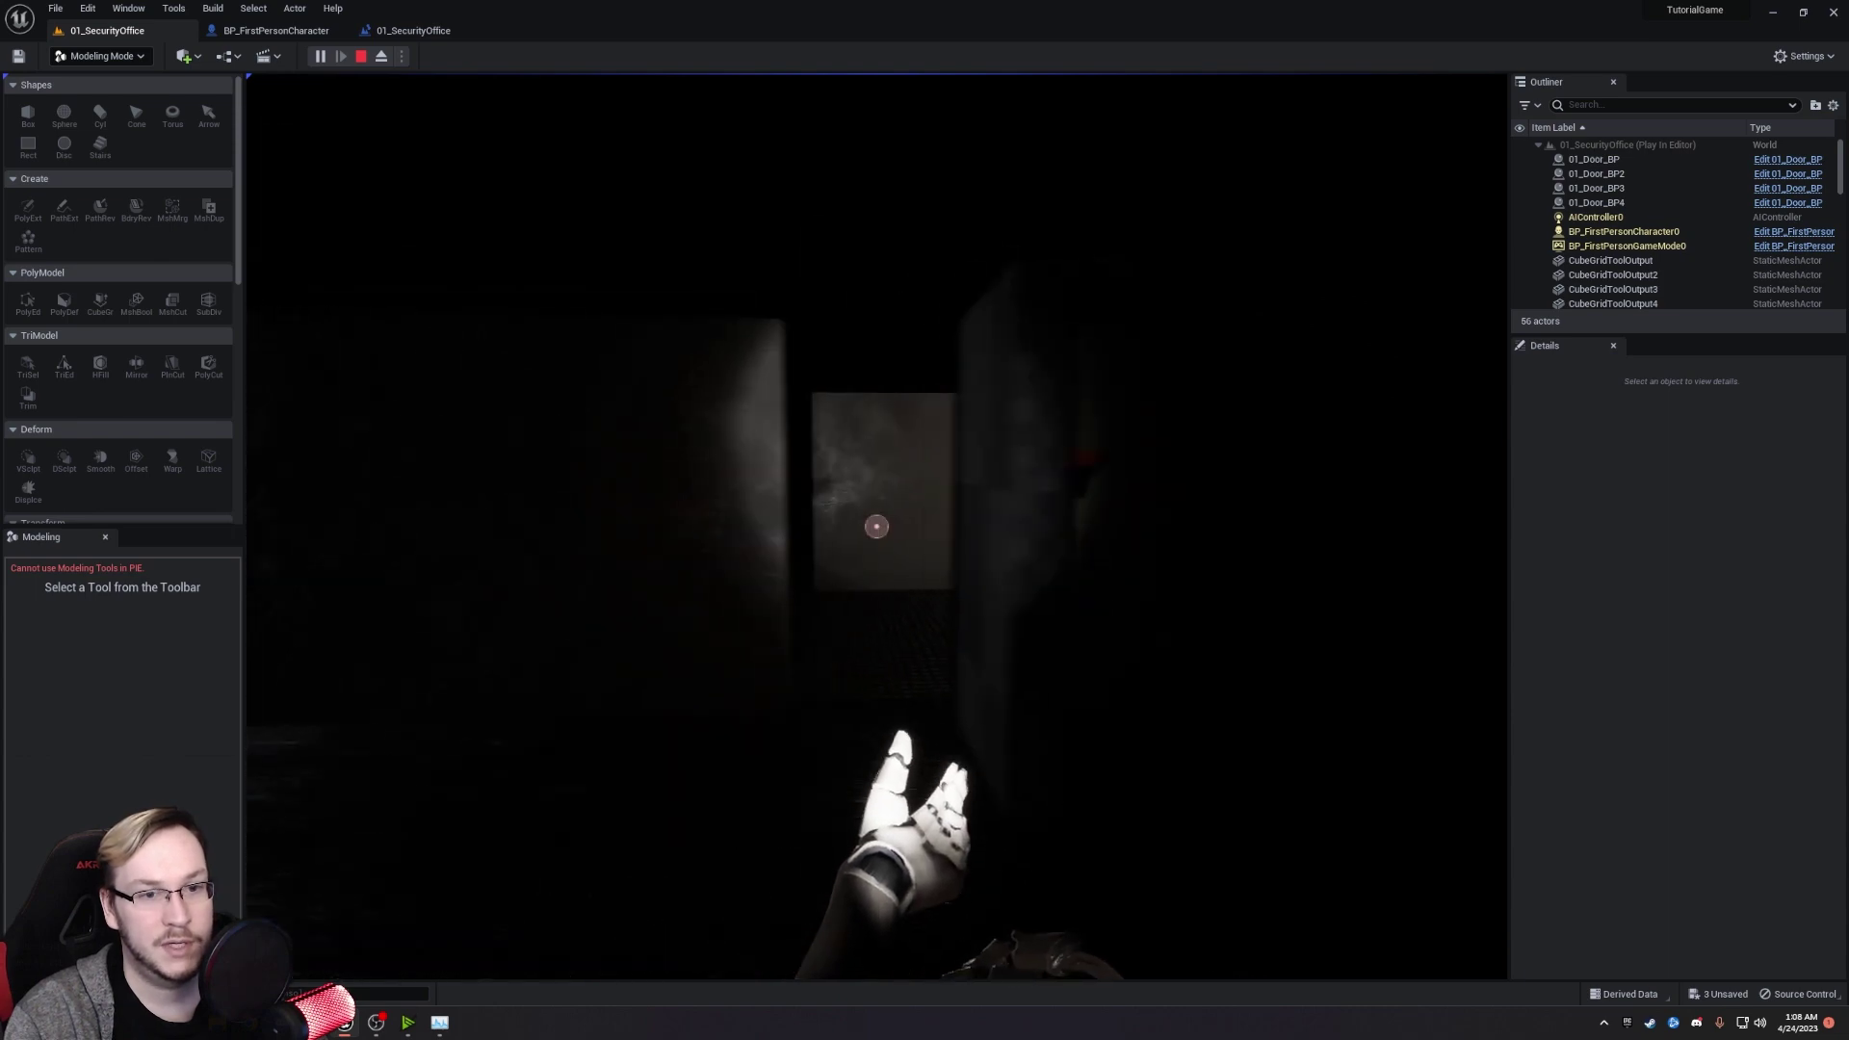
pyautogui.press('w')
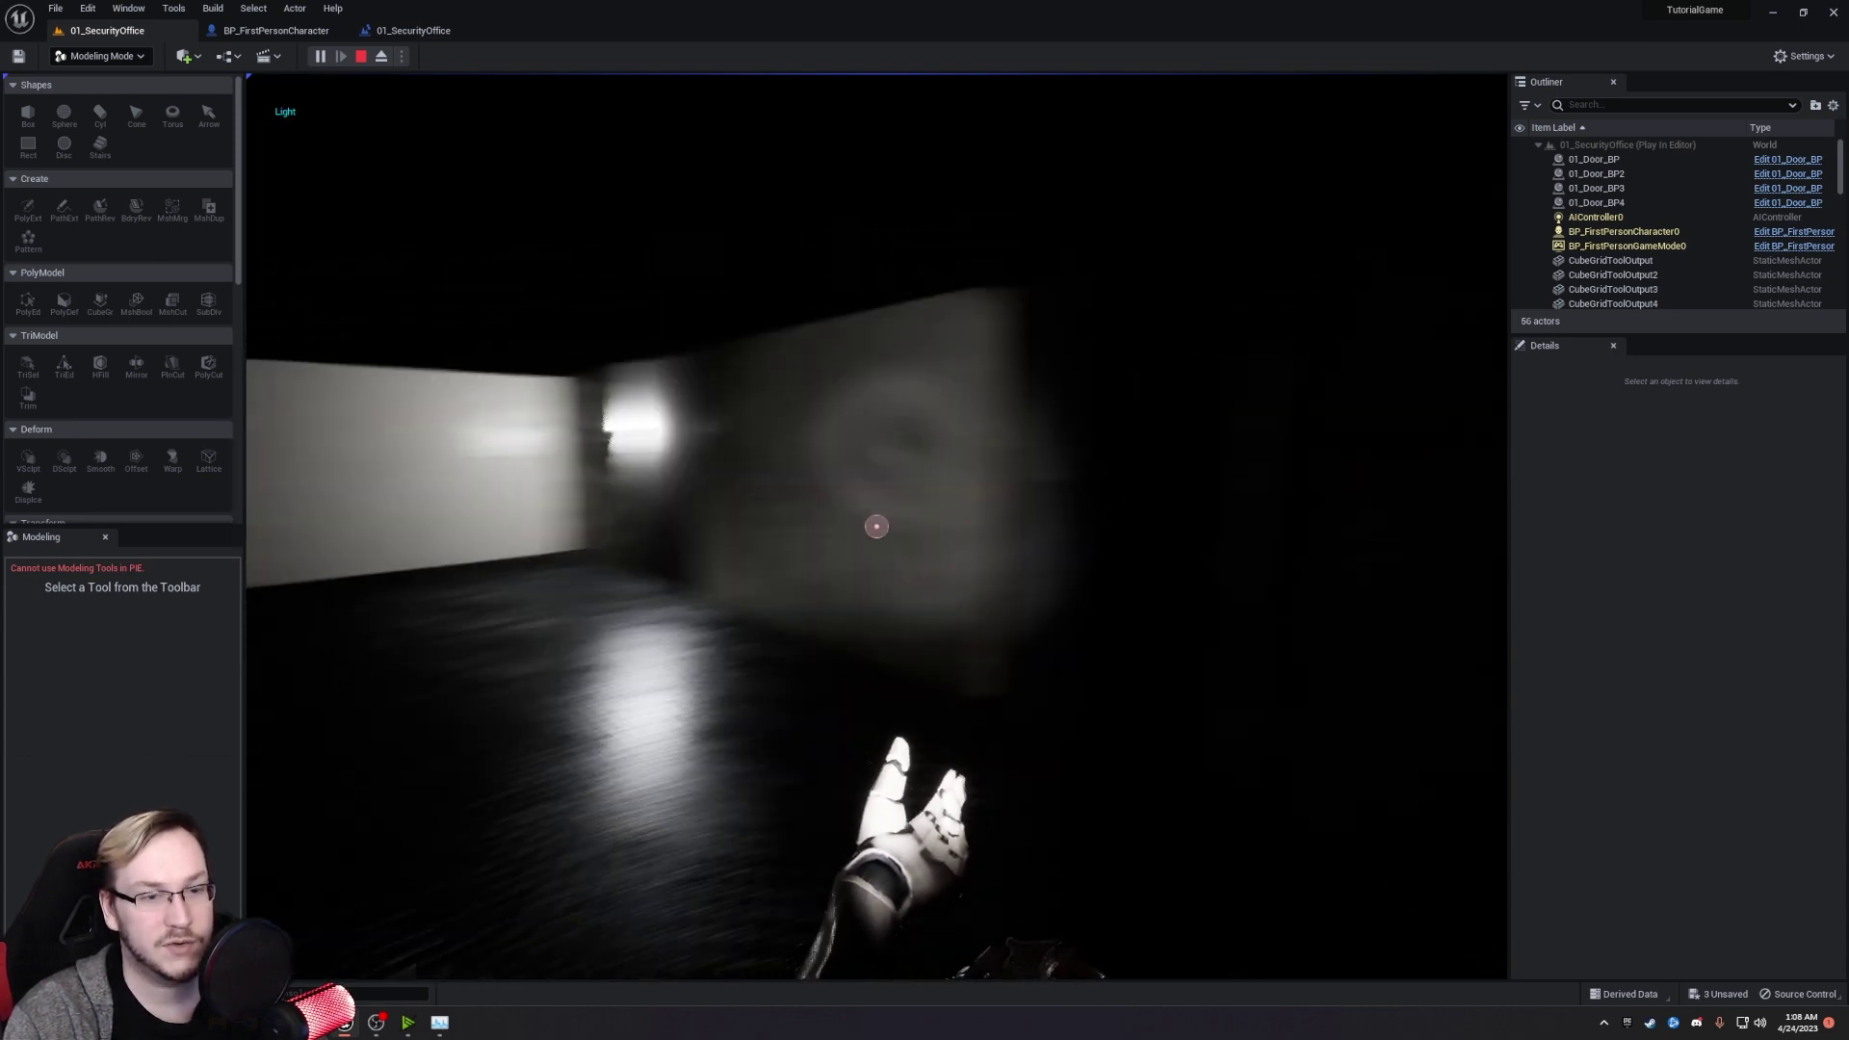
pyautogui.click(876, 526)
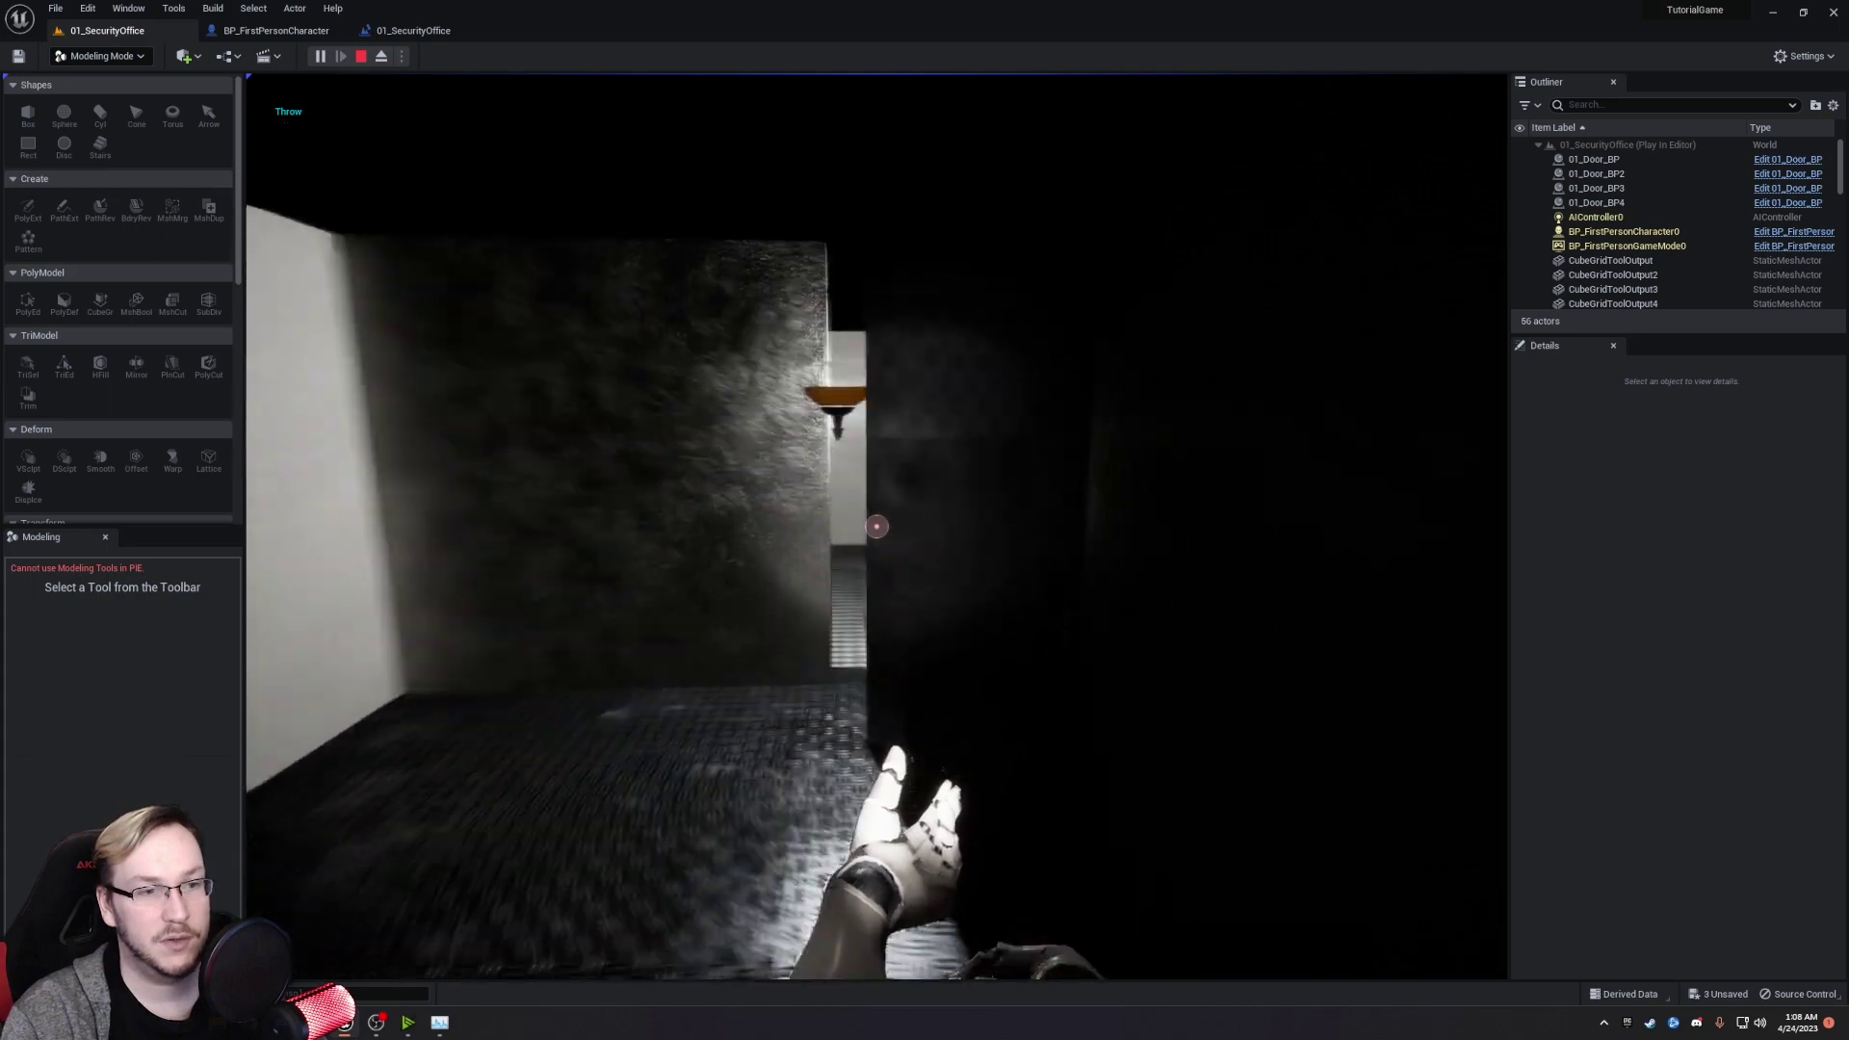
pyautogui.press('w')
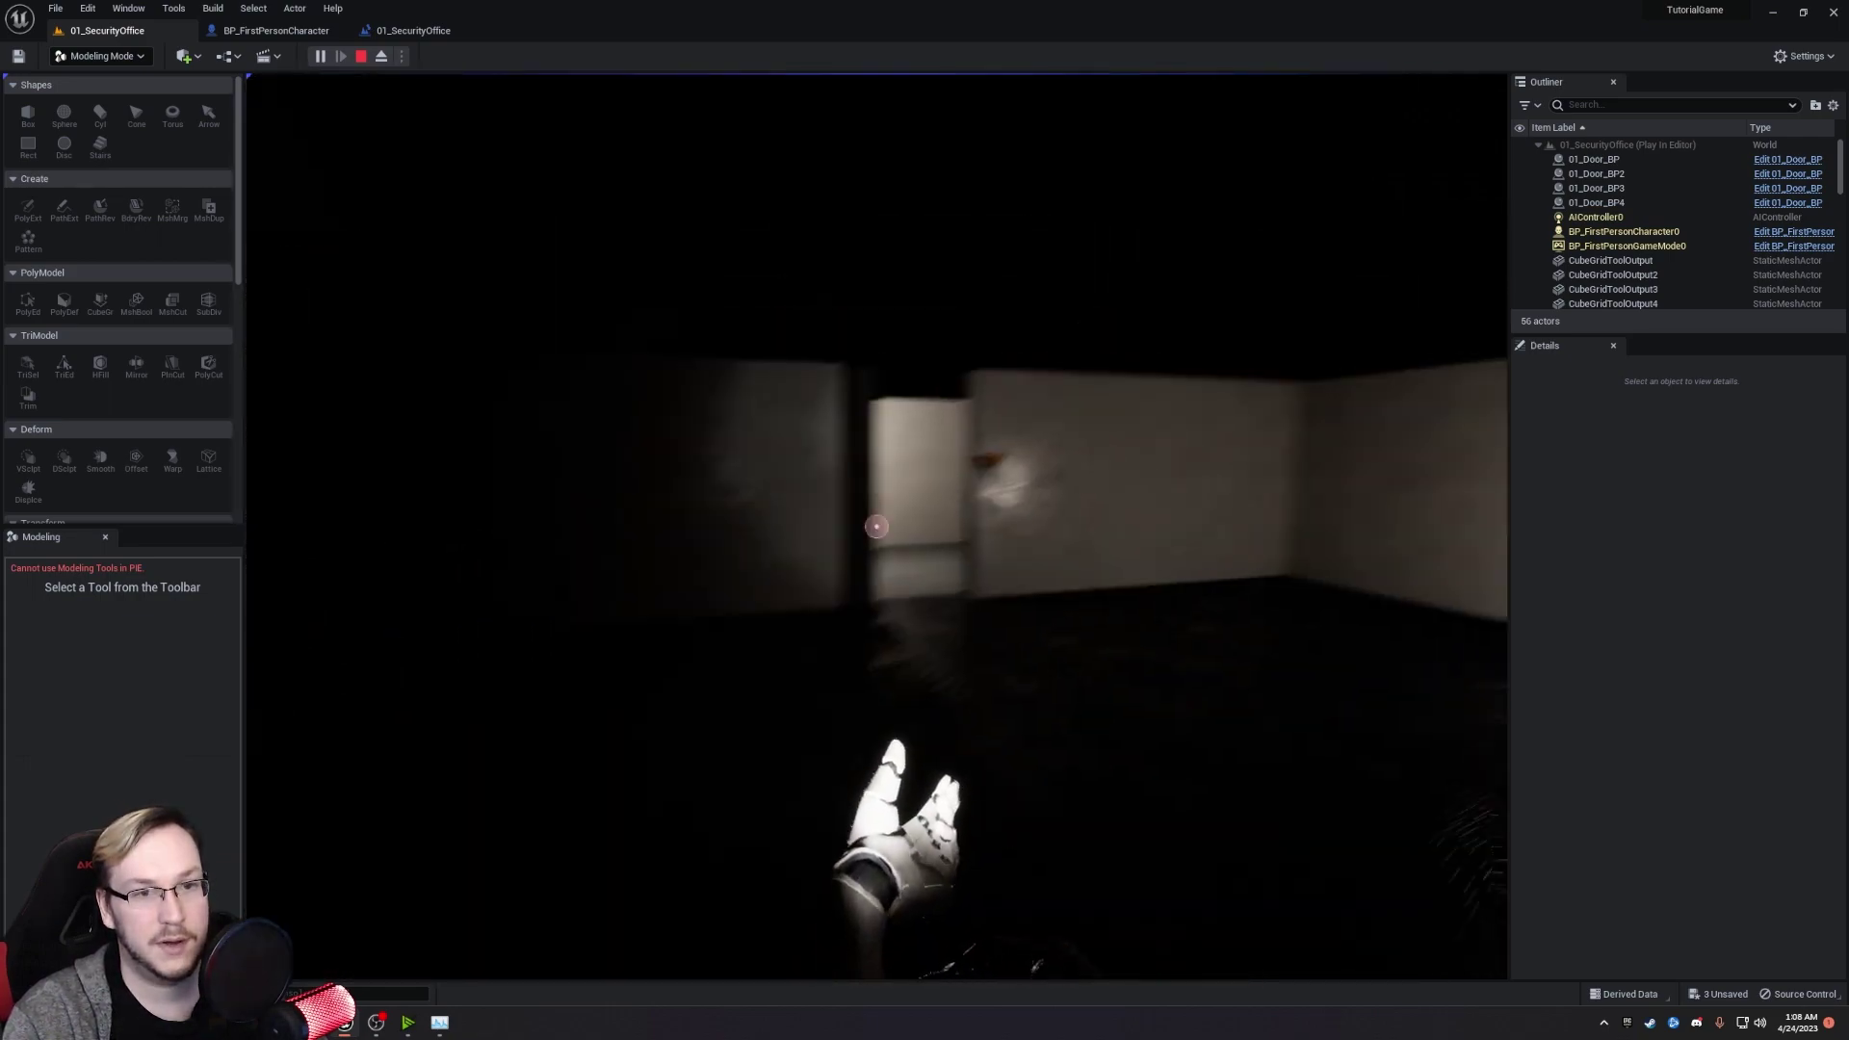
pyautogui.press('Escape')
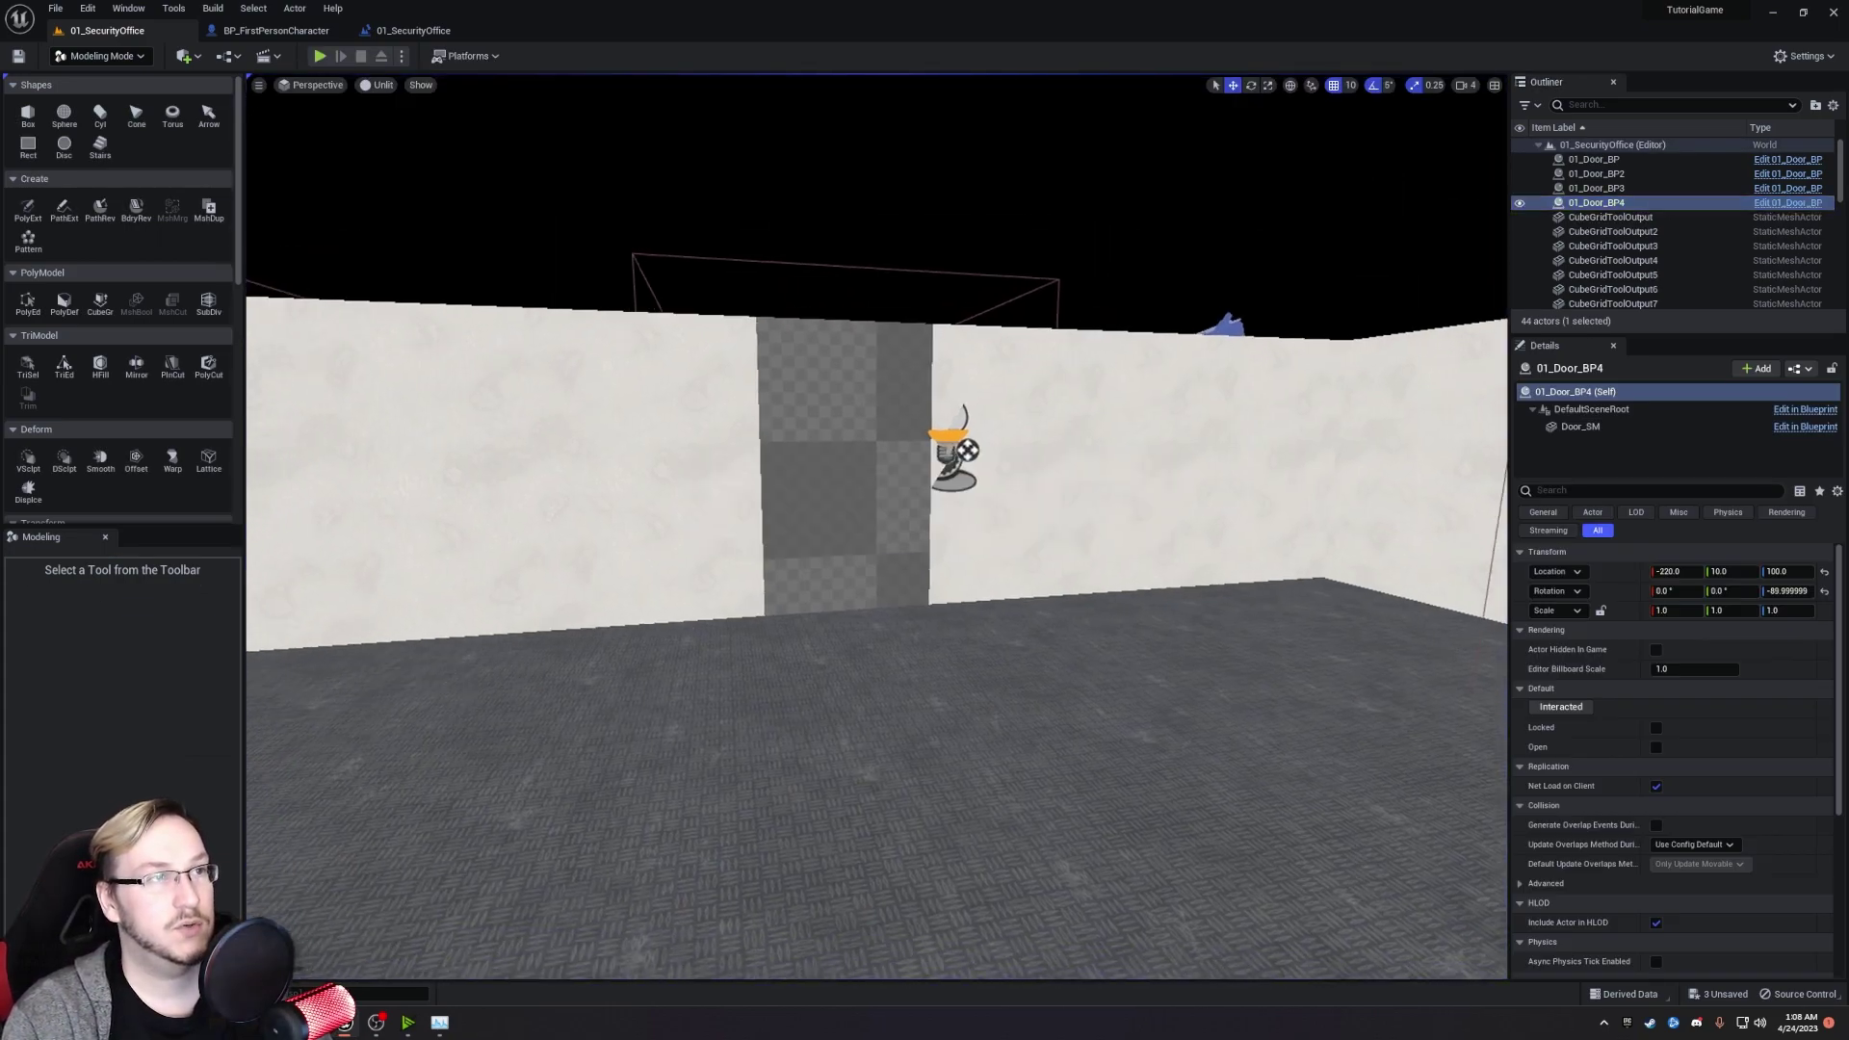
# Open the BP_FirstPersonCharacter blueprint's viewport and set the capsule component's radius to 32.
pyautogui.moveTo(536, 242)
pyautogui.mouseDown(button='right')
pyautogui.moveTo(616, 328)
pyautogui.moveTo(616, 298)
pyautogui.moveTo(655, 269)
pyautogui.moveTo(537, 242)
pyautogui.mouseUp(button='right')
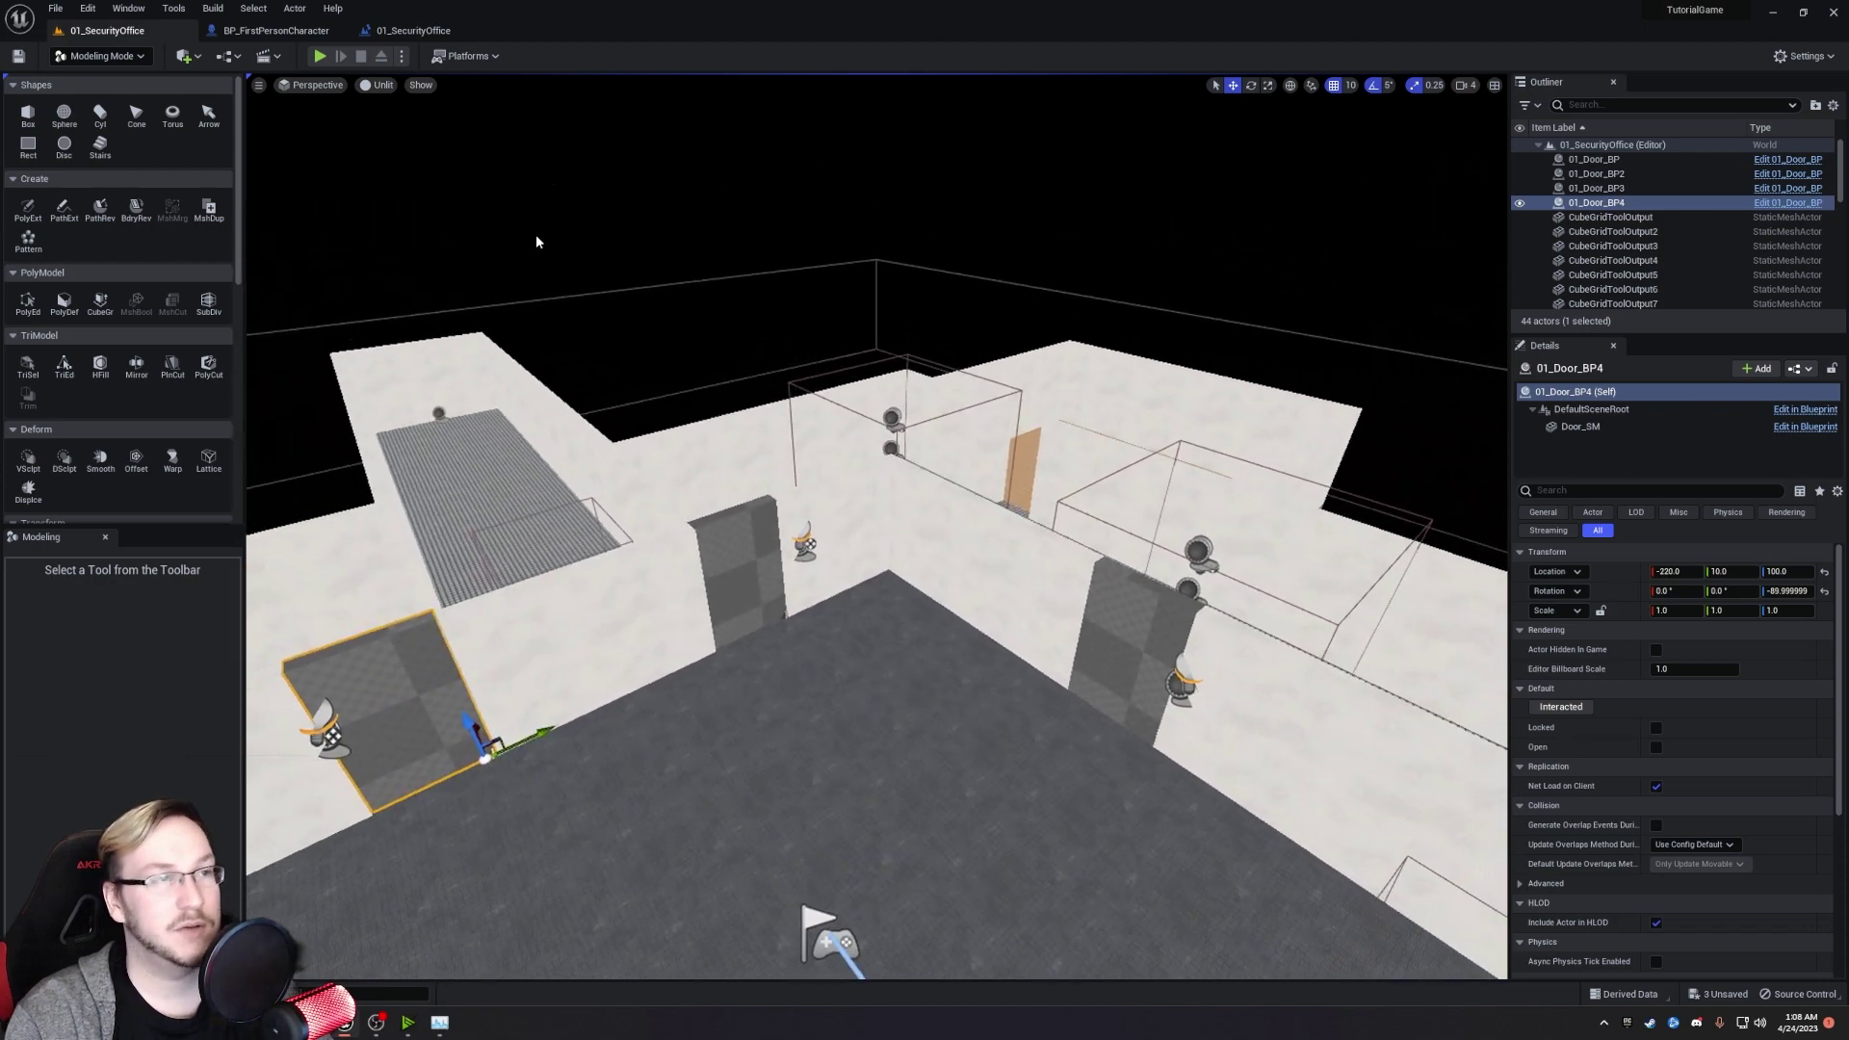
pyautogui.click(280, 31)
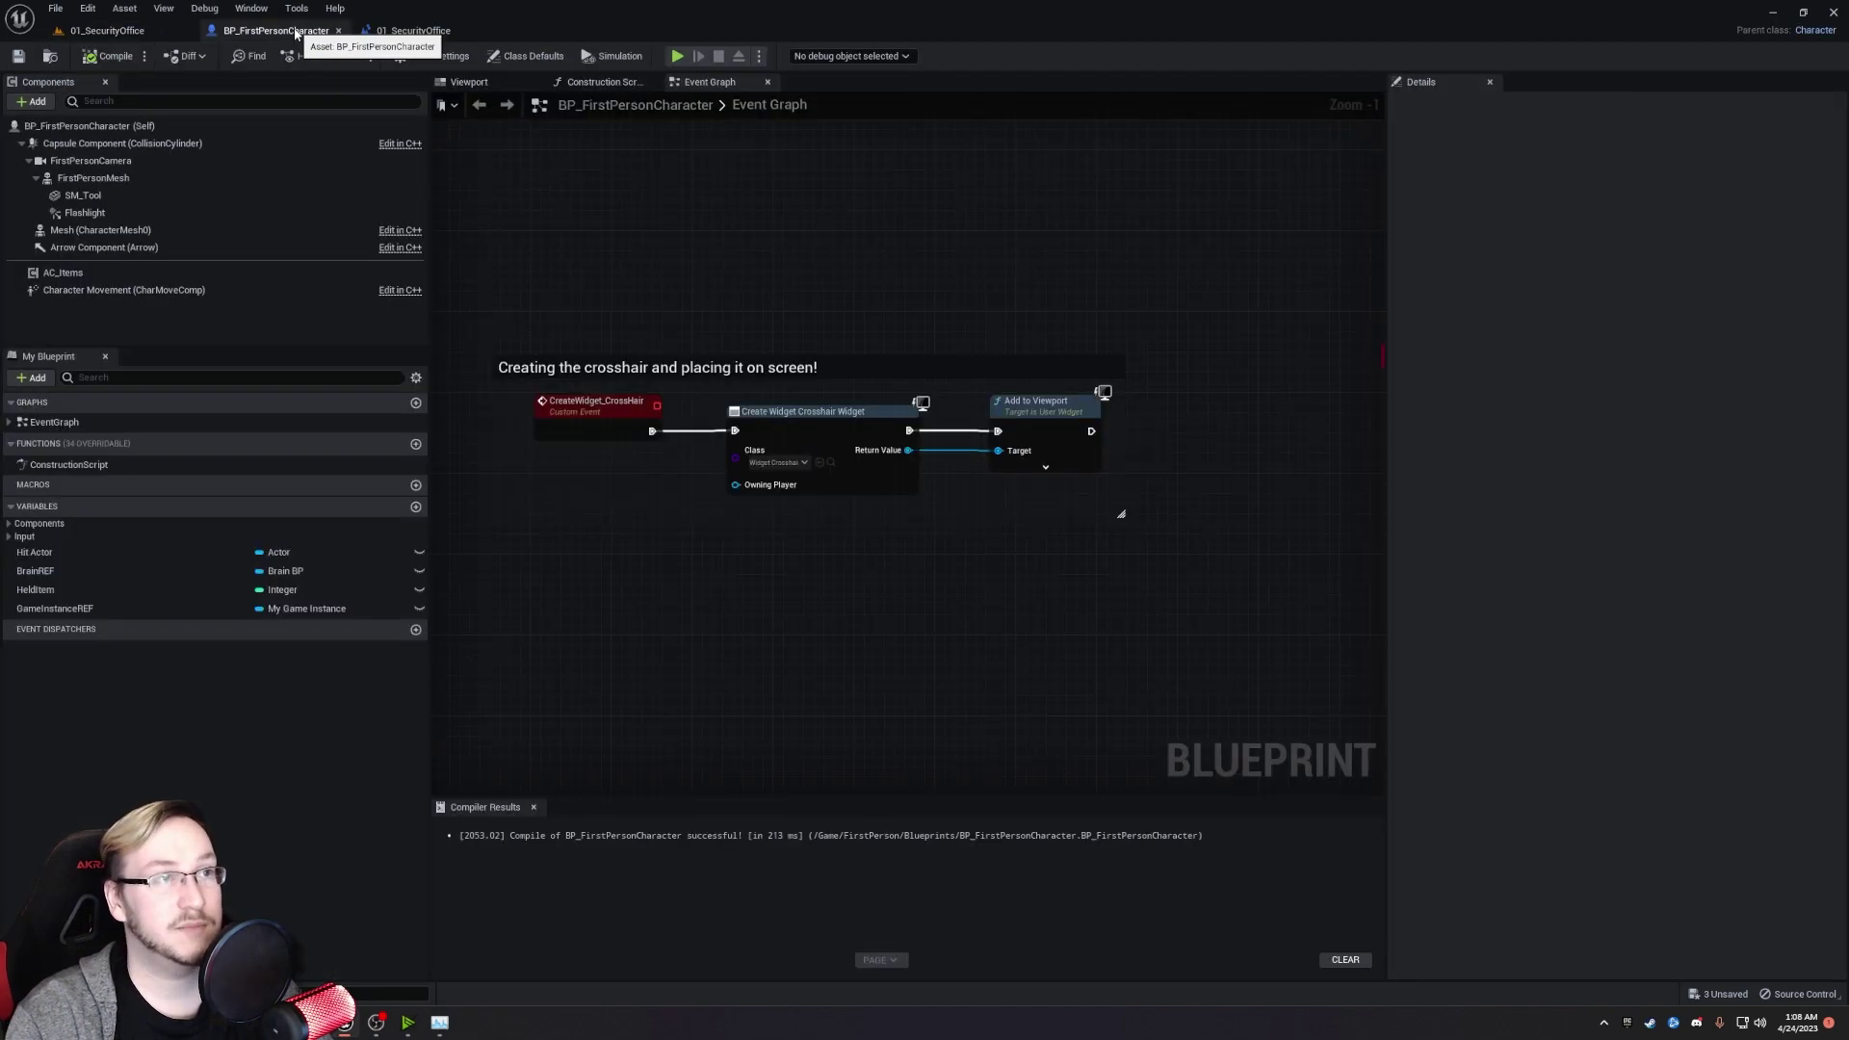
pyautogui.click(467, 83)
pyautogui.moveTo(687, 517); pyautogui.dragTo(645, 525, button='right')
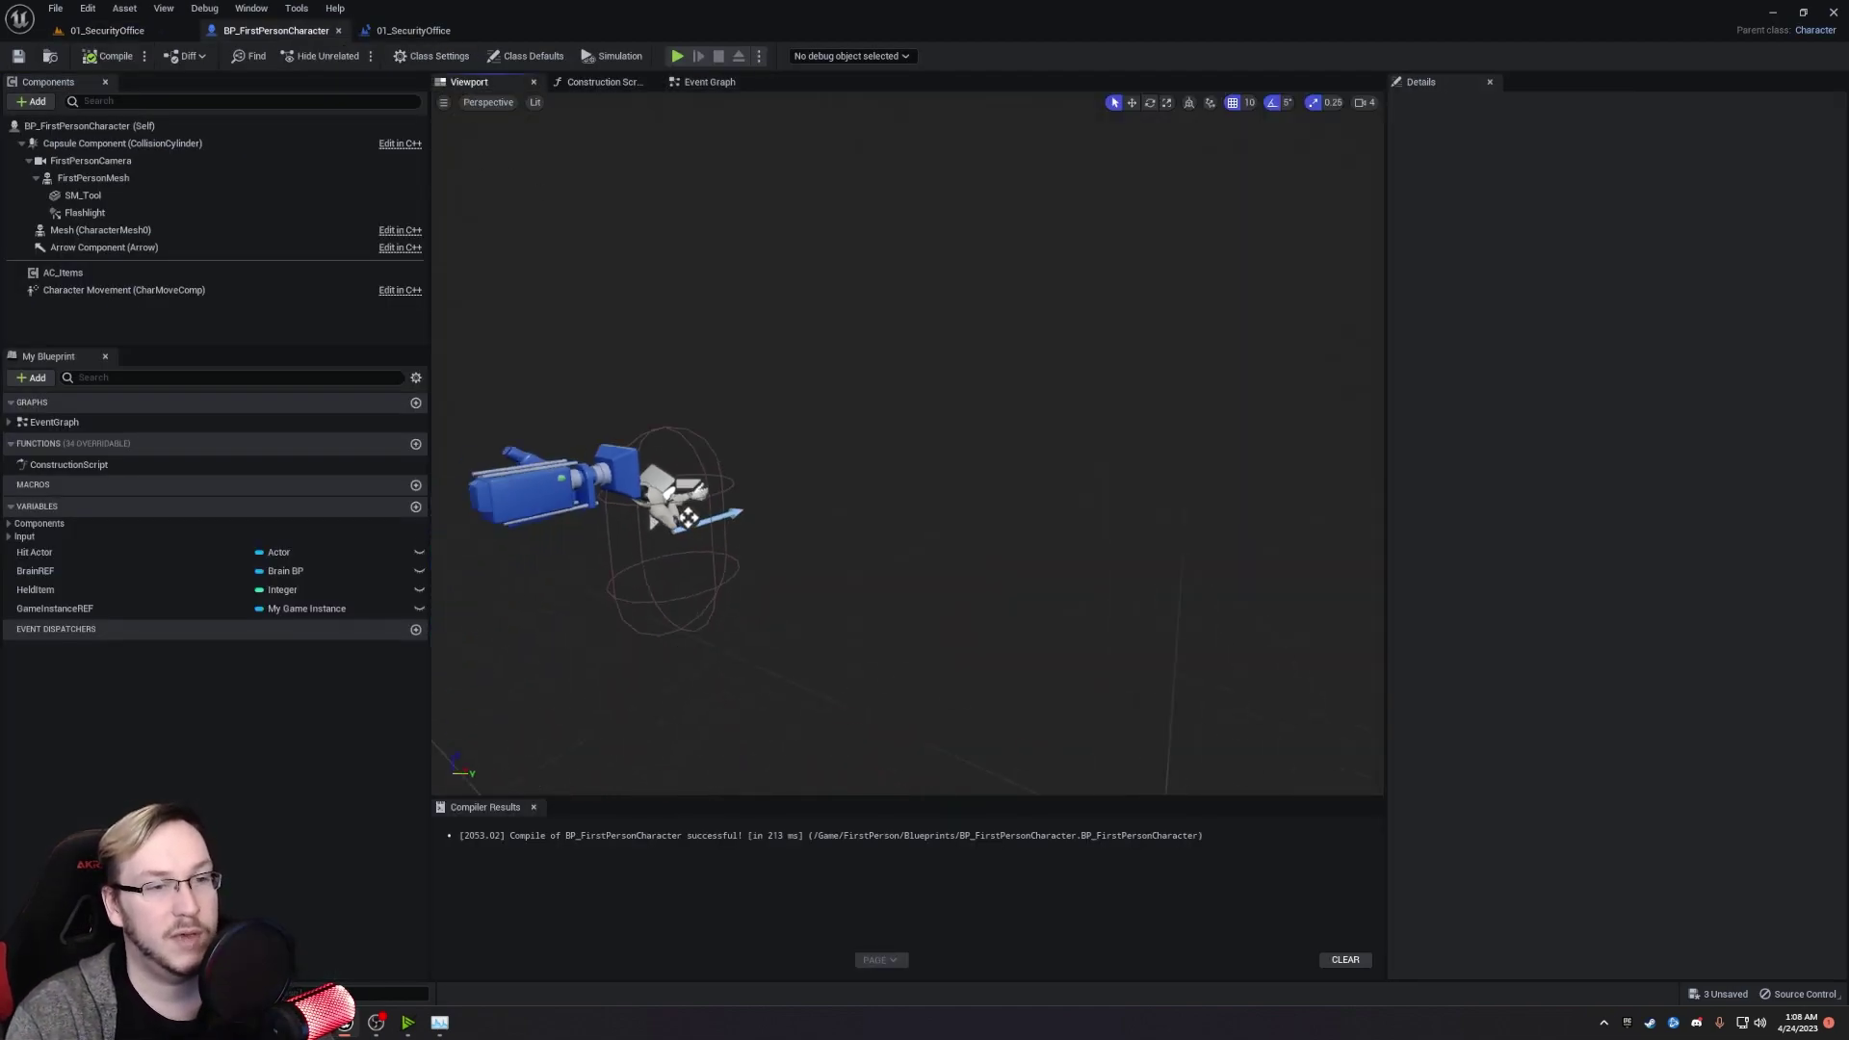
pyautogui.moveTo(790, 474); pyautogui.dragTo(798, 399)
pyautogui.moveTo(593, 287); pyautogui.dragTo(585, 207)
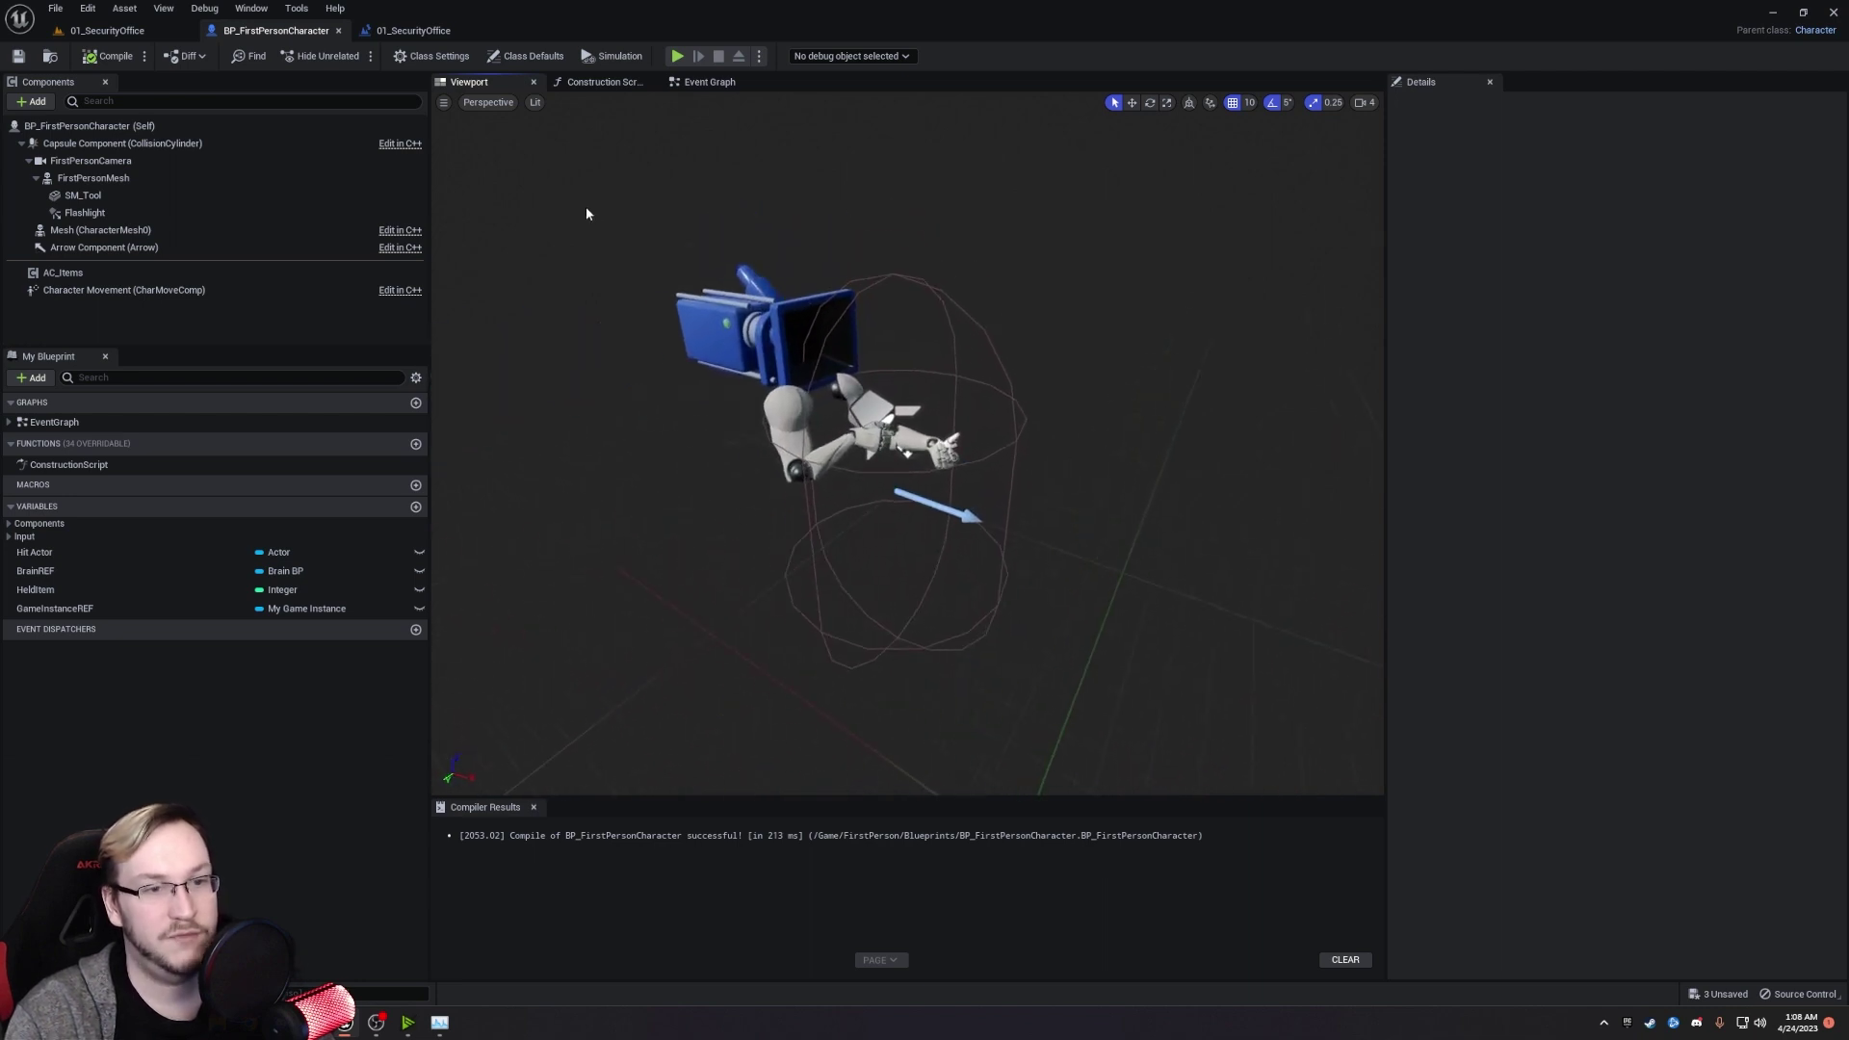
pyautogui.click(141, 143)
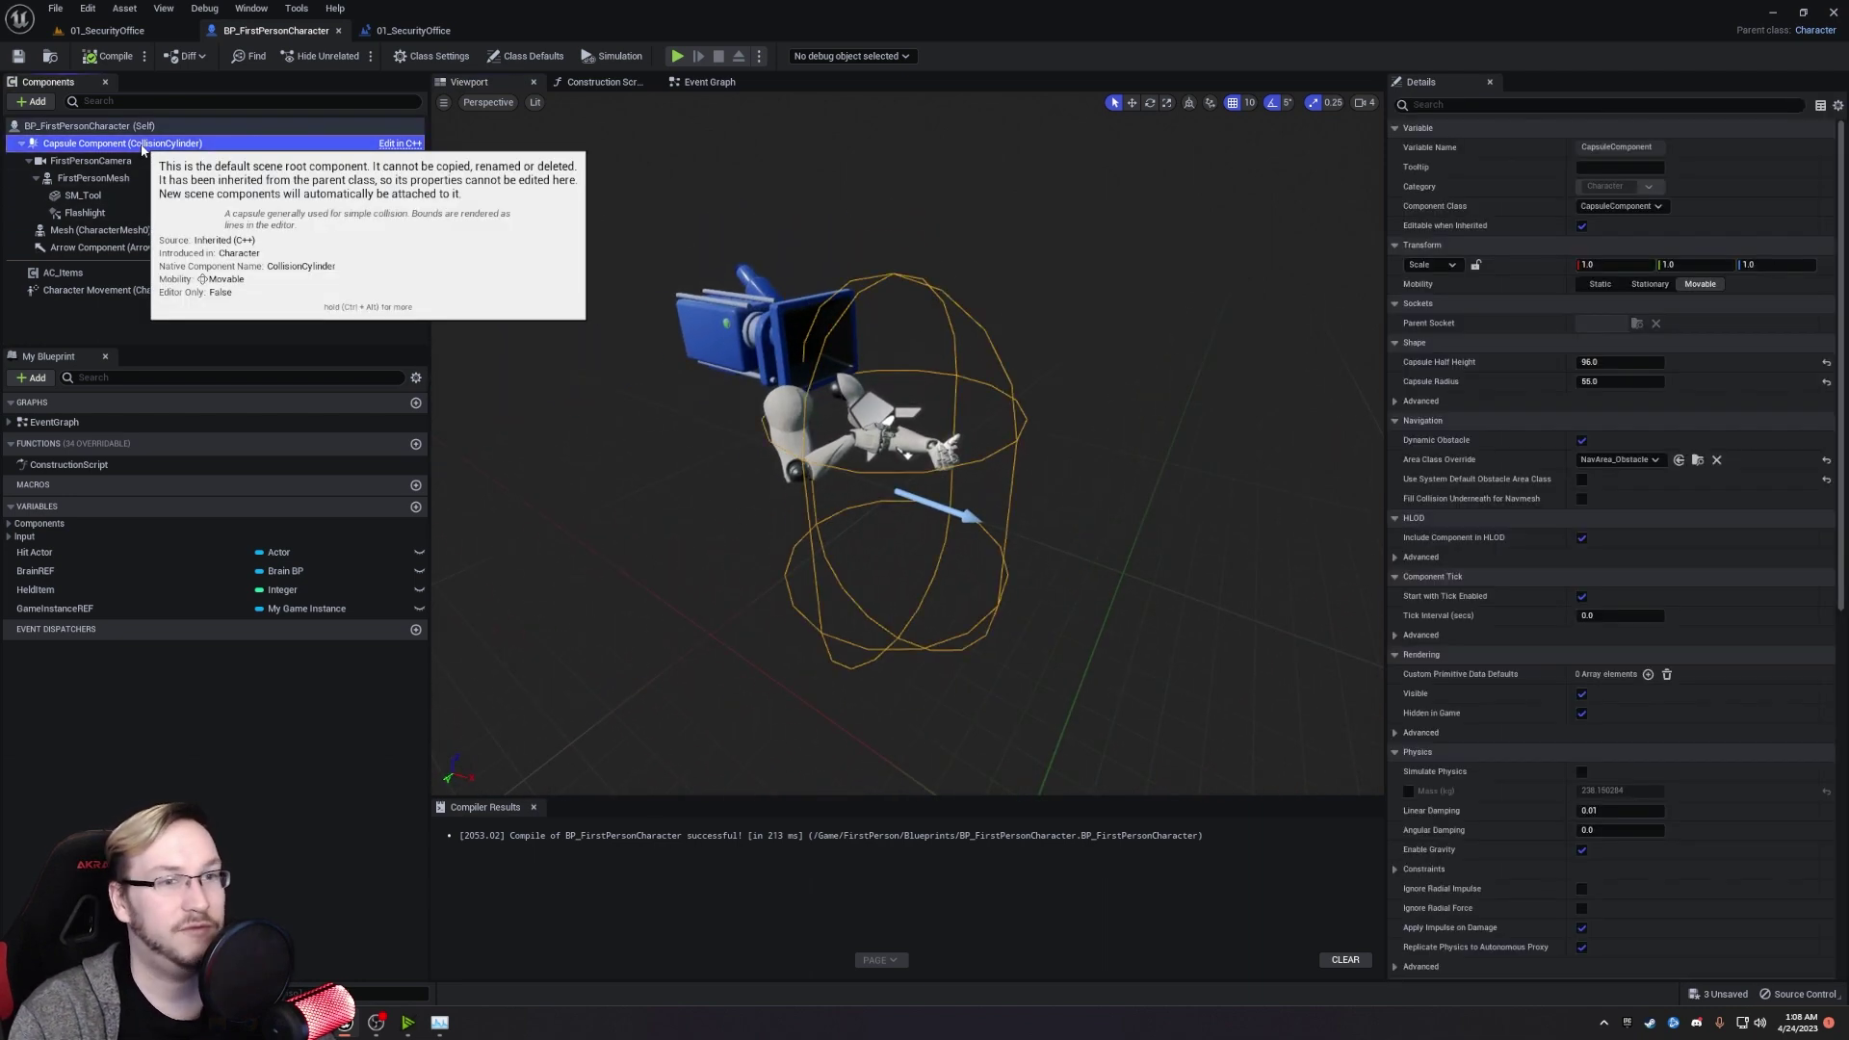
pyautogui.moveTo(562, 234); pyautogui.dragTo(540, 247)
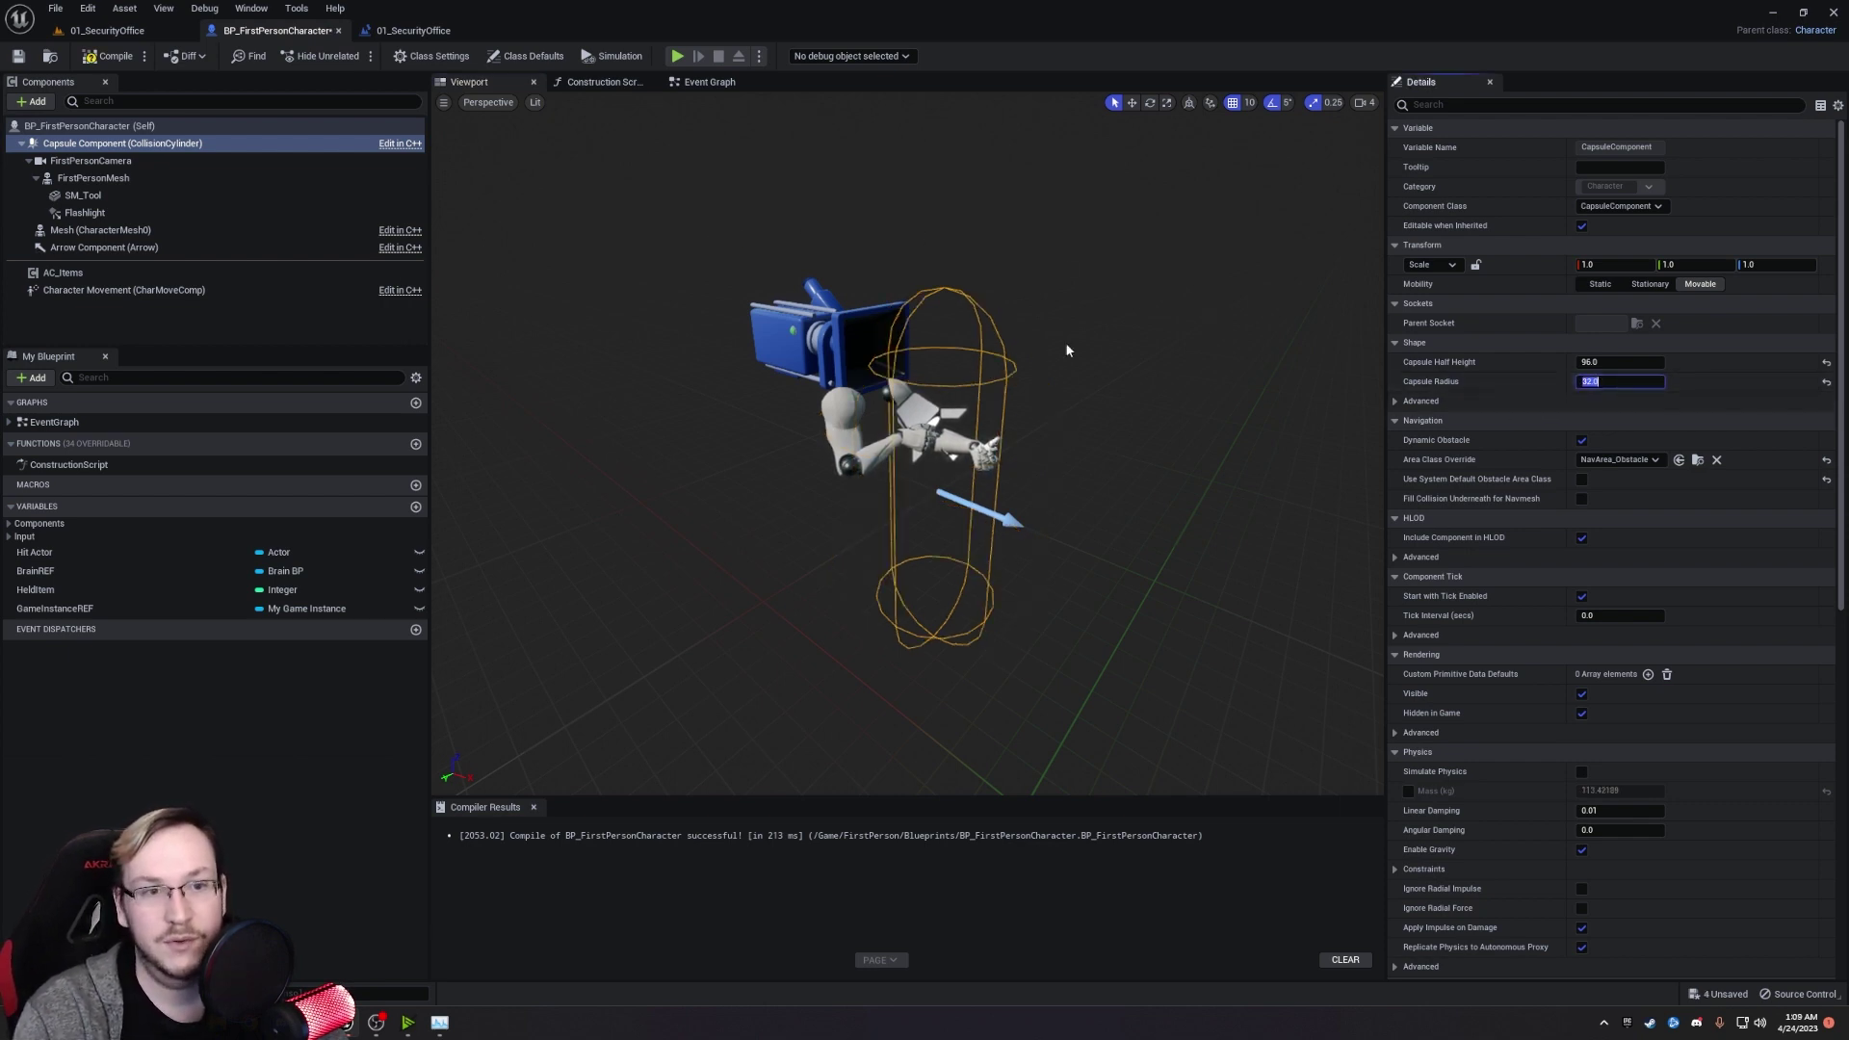
# Play the security office level again, open a door, and walk through it into the hallway.
pyautogui.click(123, 33)
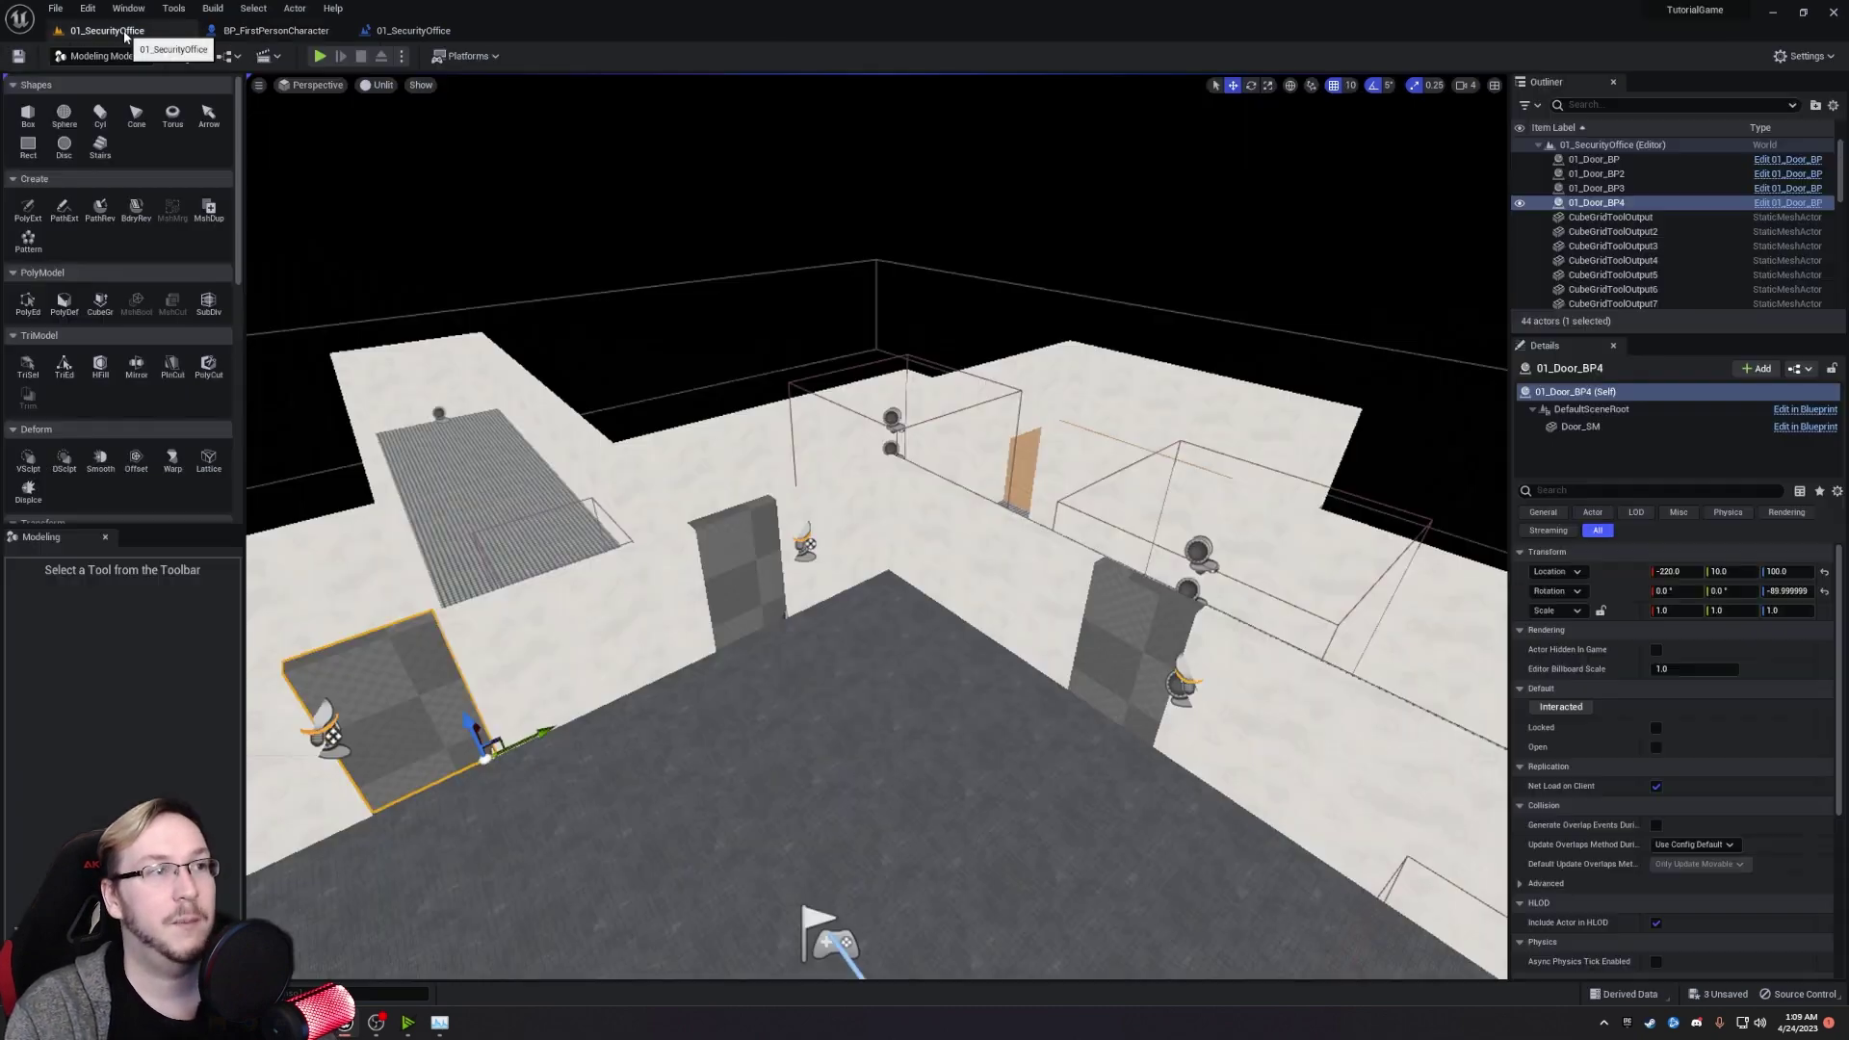
pyautogui.click(319, 56)
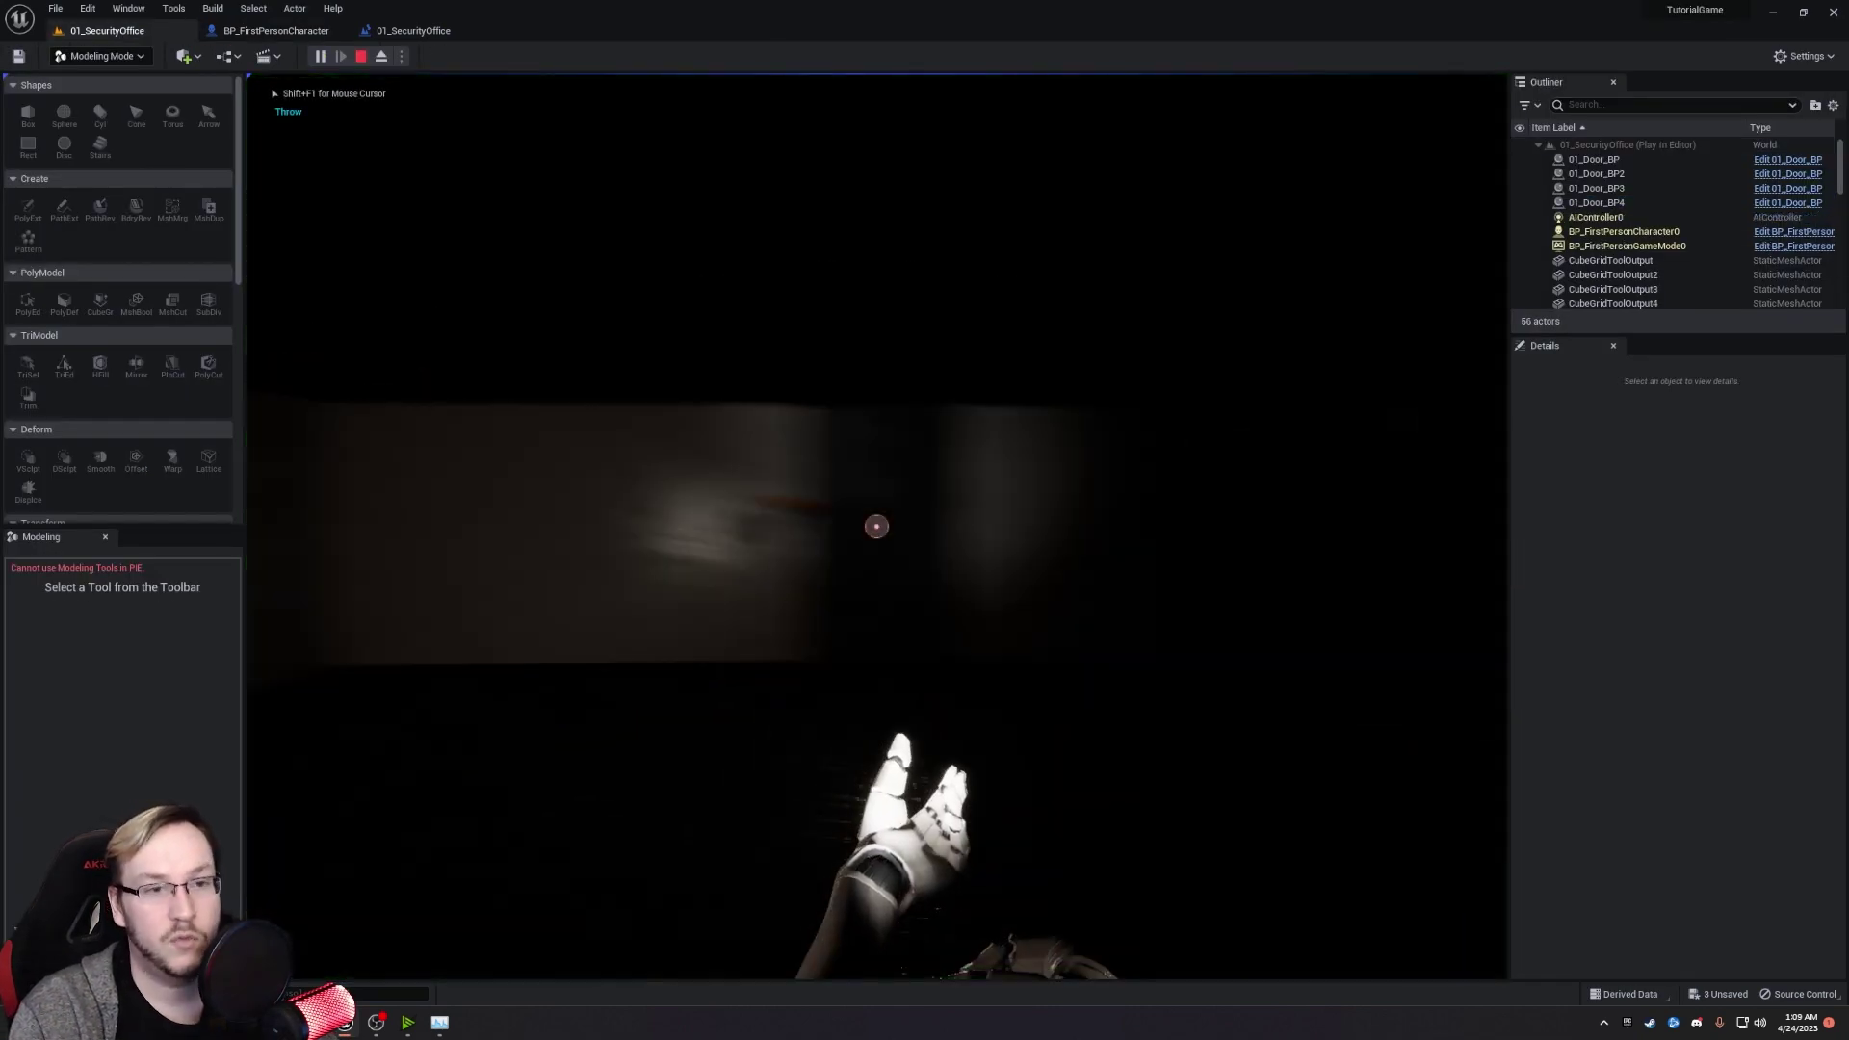
pyautogui.press('w')
pyautogui.click(877, 526)
pyautogui.press('s')
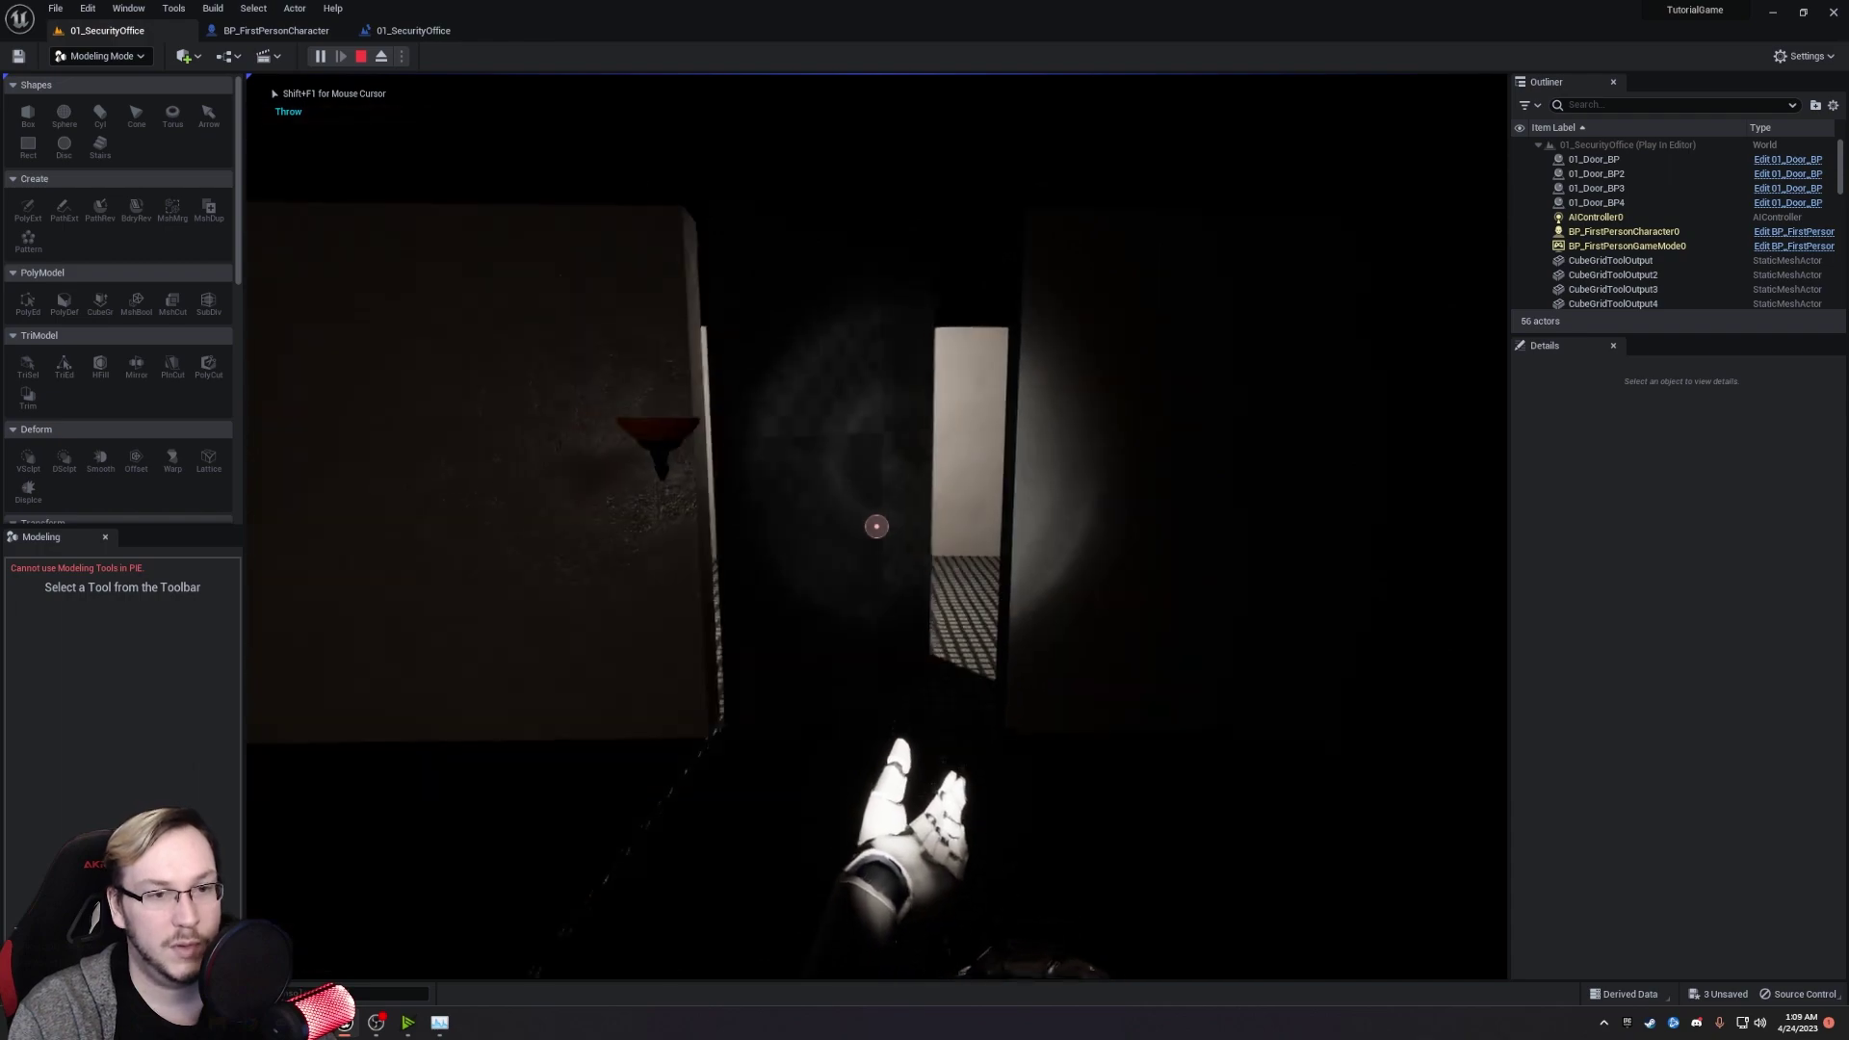
pyautogui.press('w')
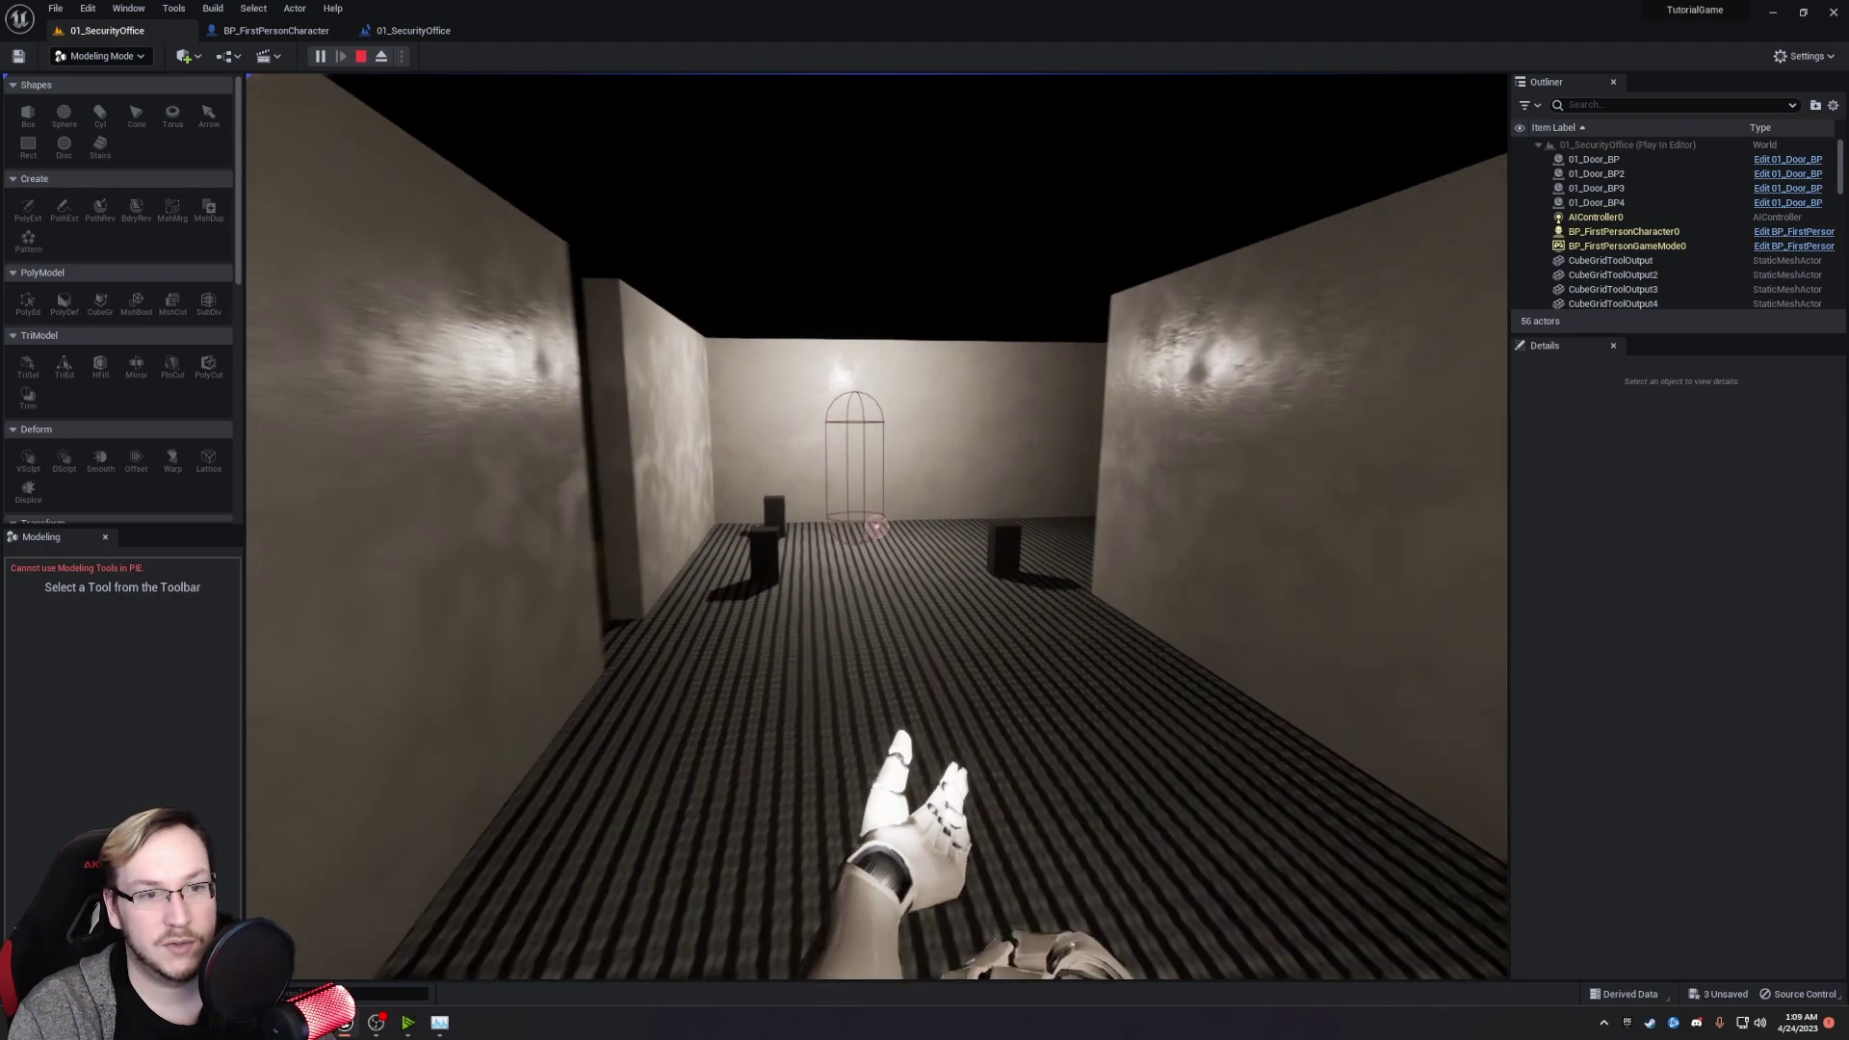
# Test opening and walking through the remaining doors between the hallways and the office, and stop the play session.
pyautogui.press('w')
pyautogui.click(876, 526)
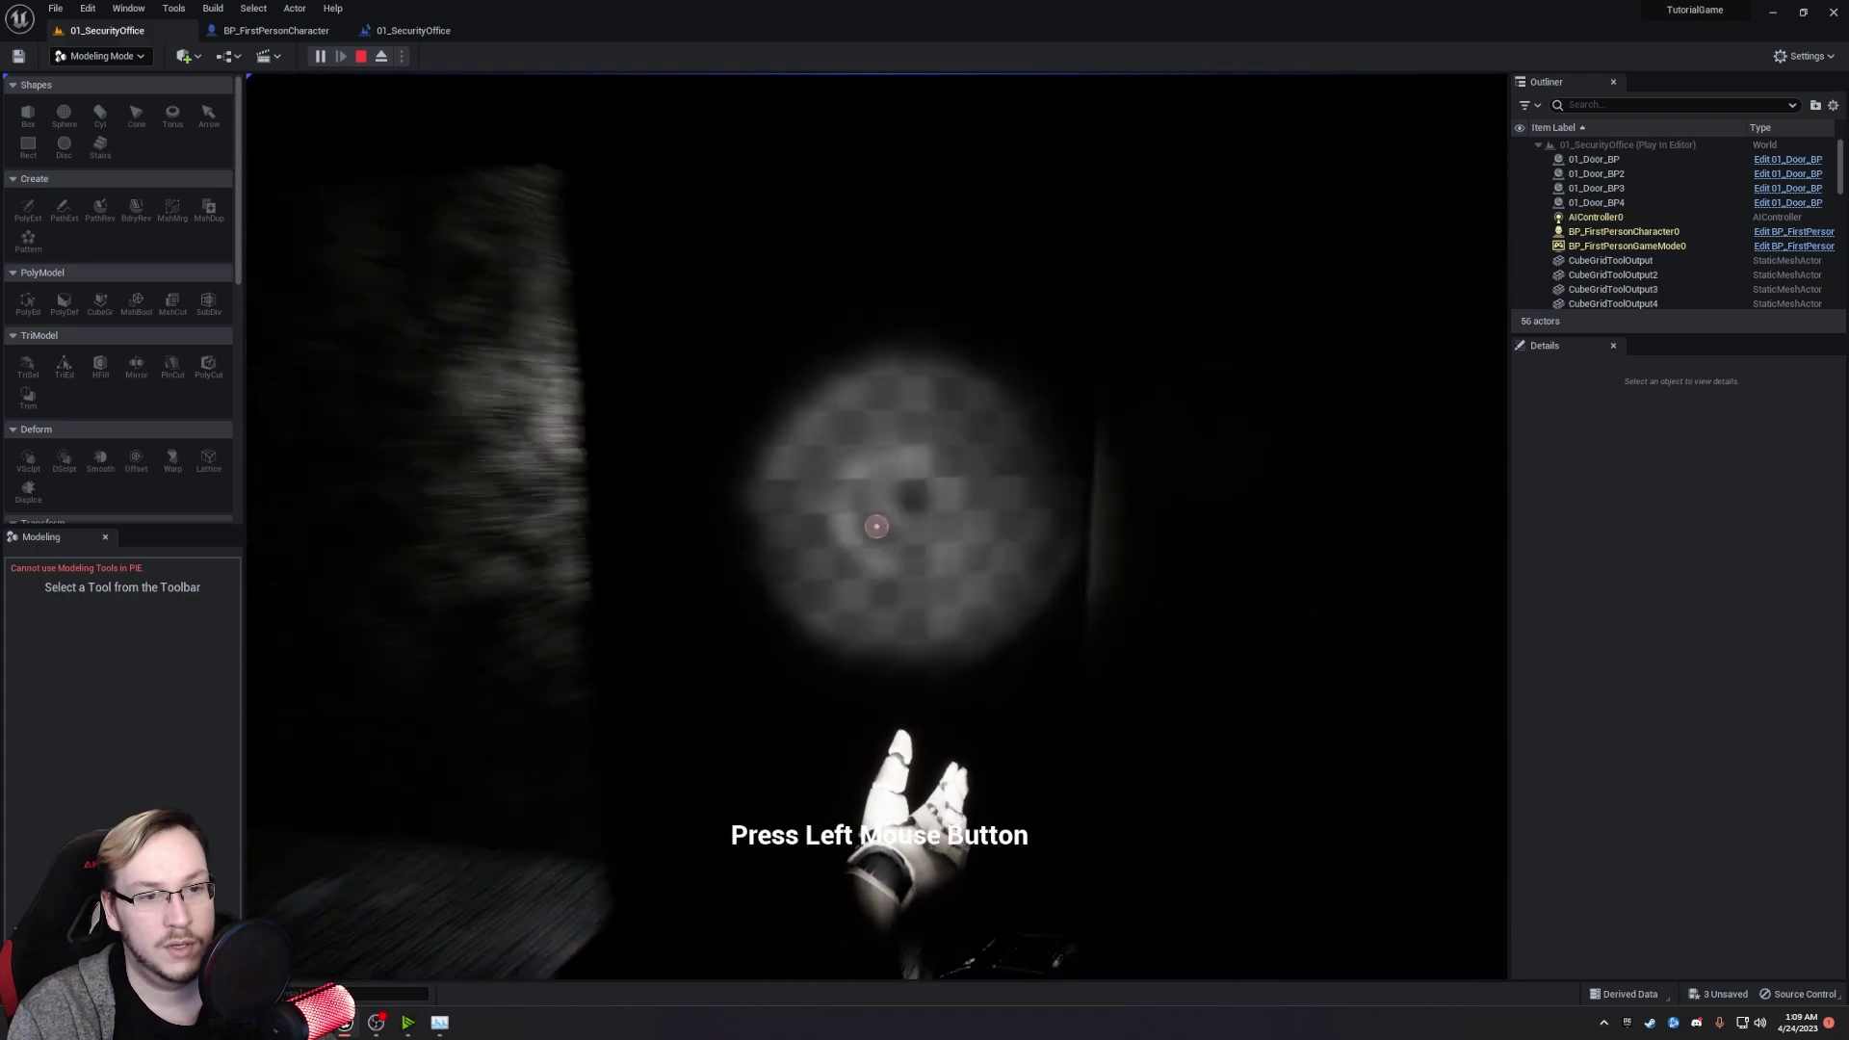
pyautogui.click(877, 526)
pyautogui.press('w')
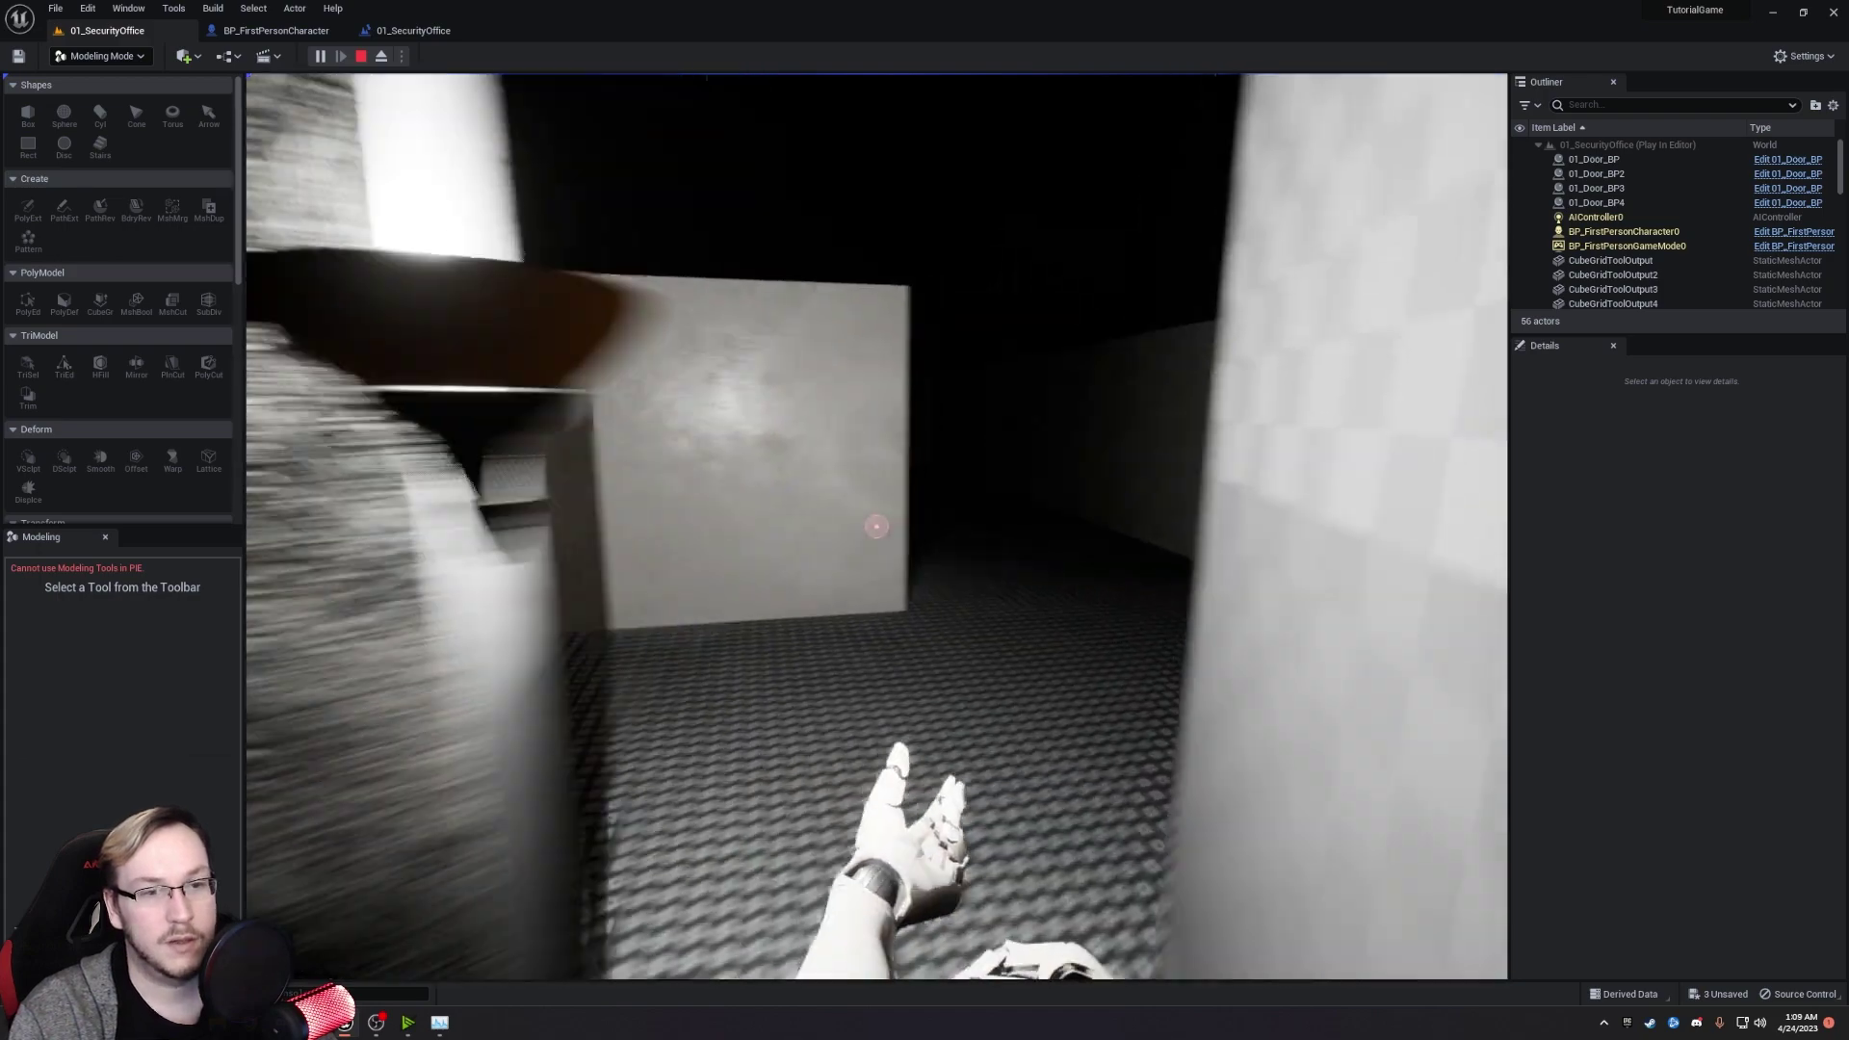
pyautogui.press('w')
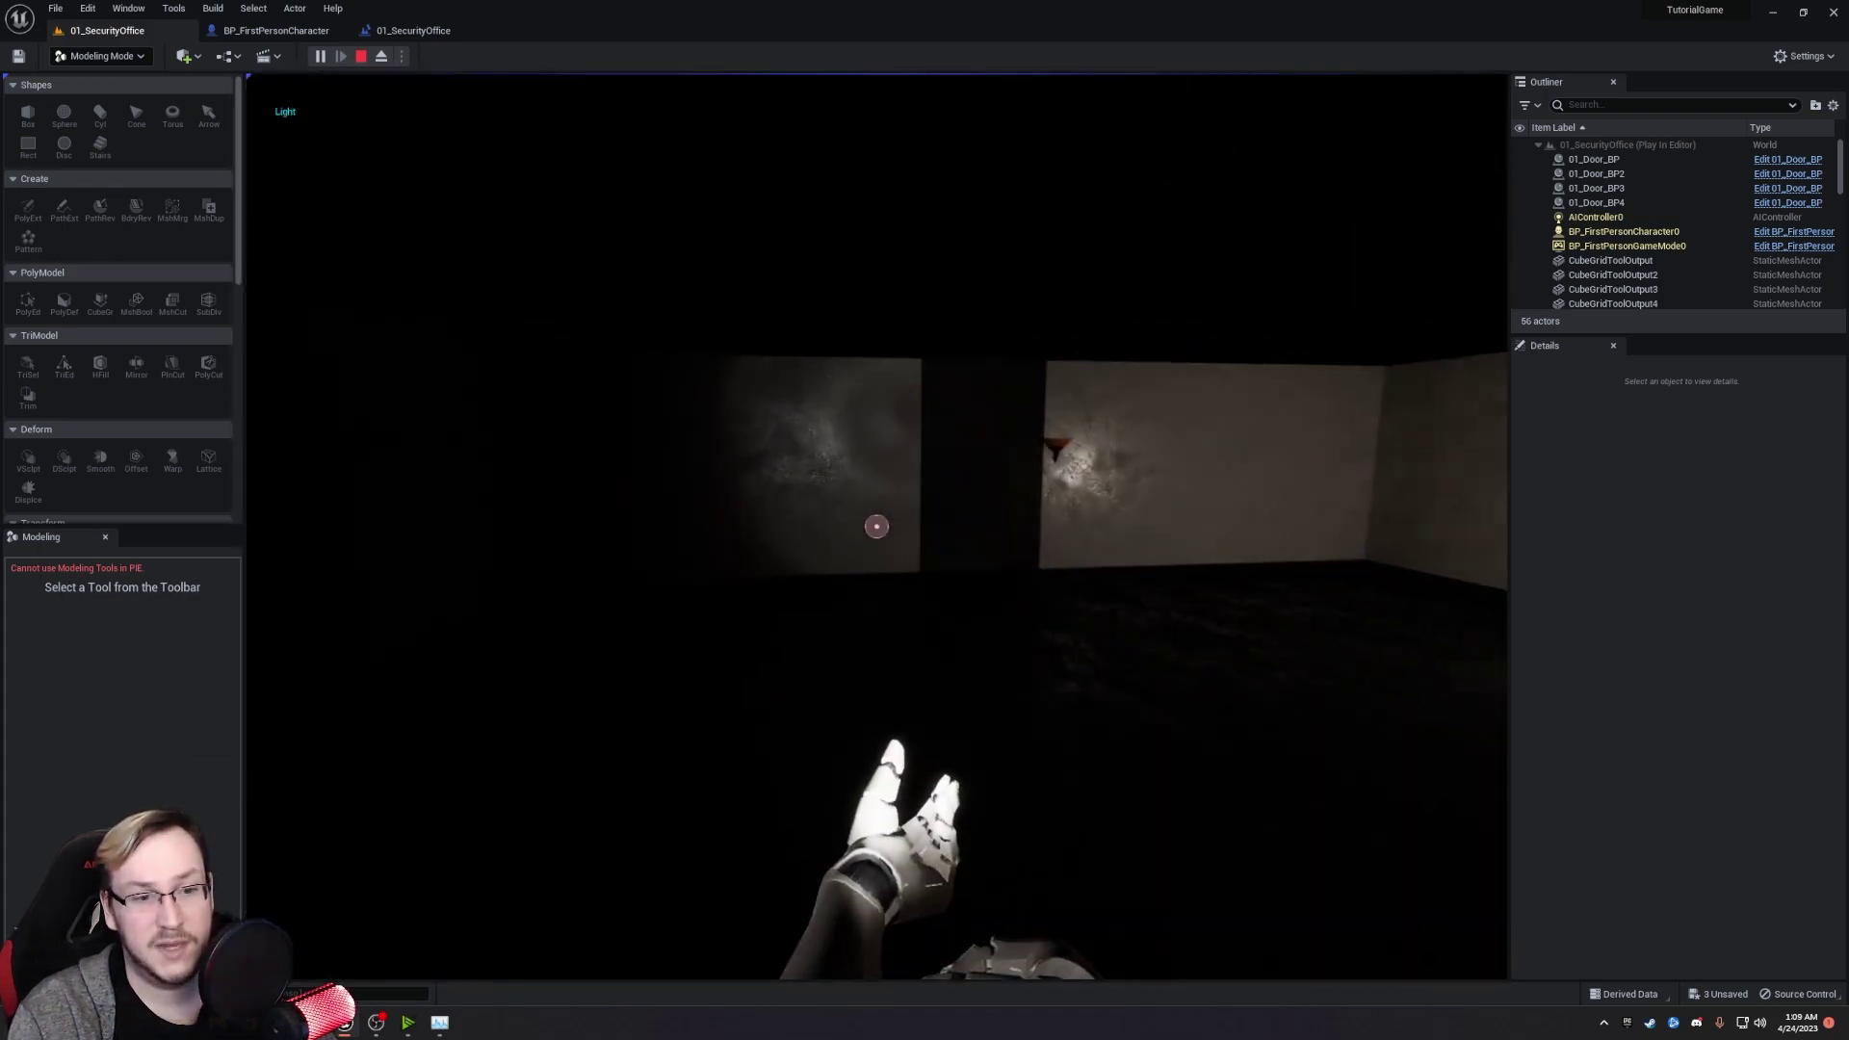
pyautogui.click(877, 526)
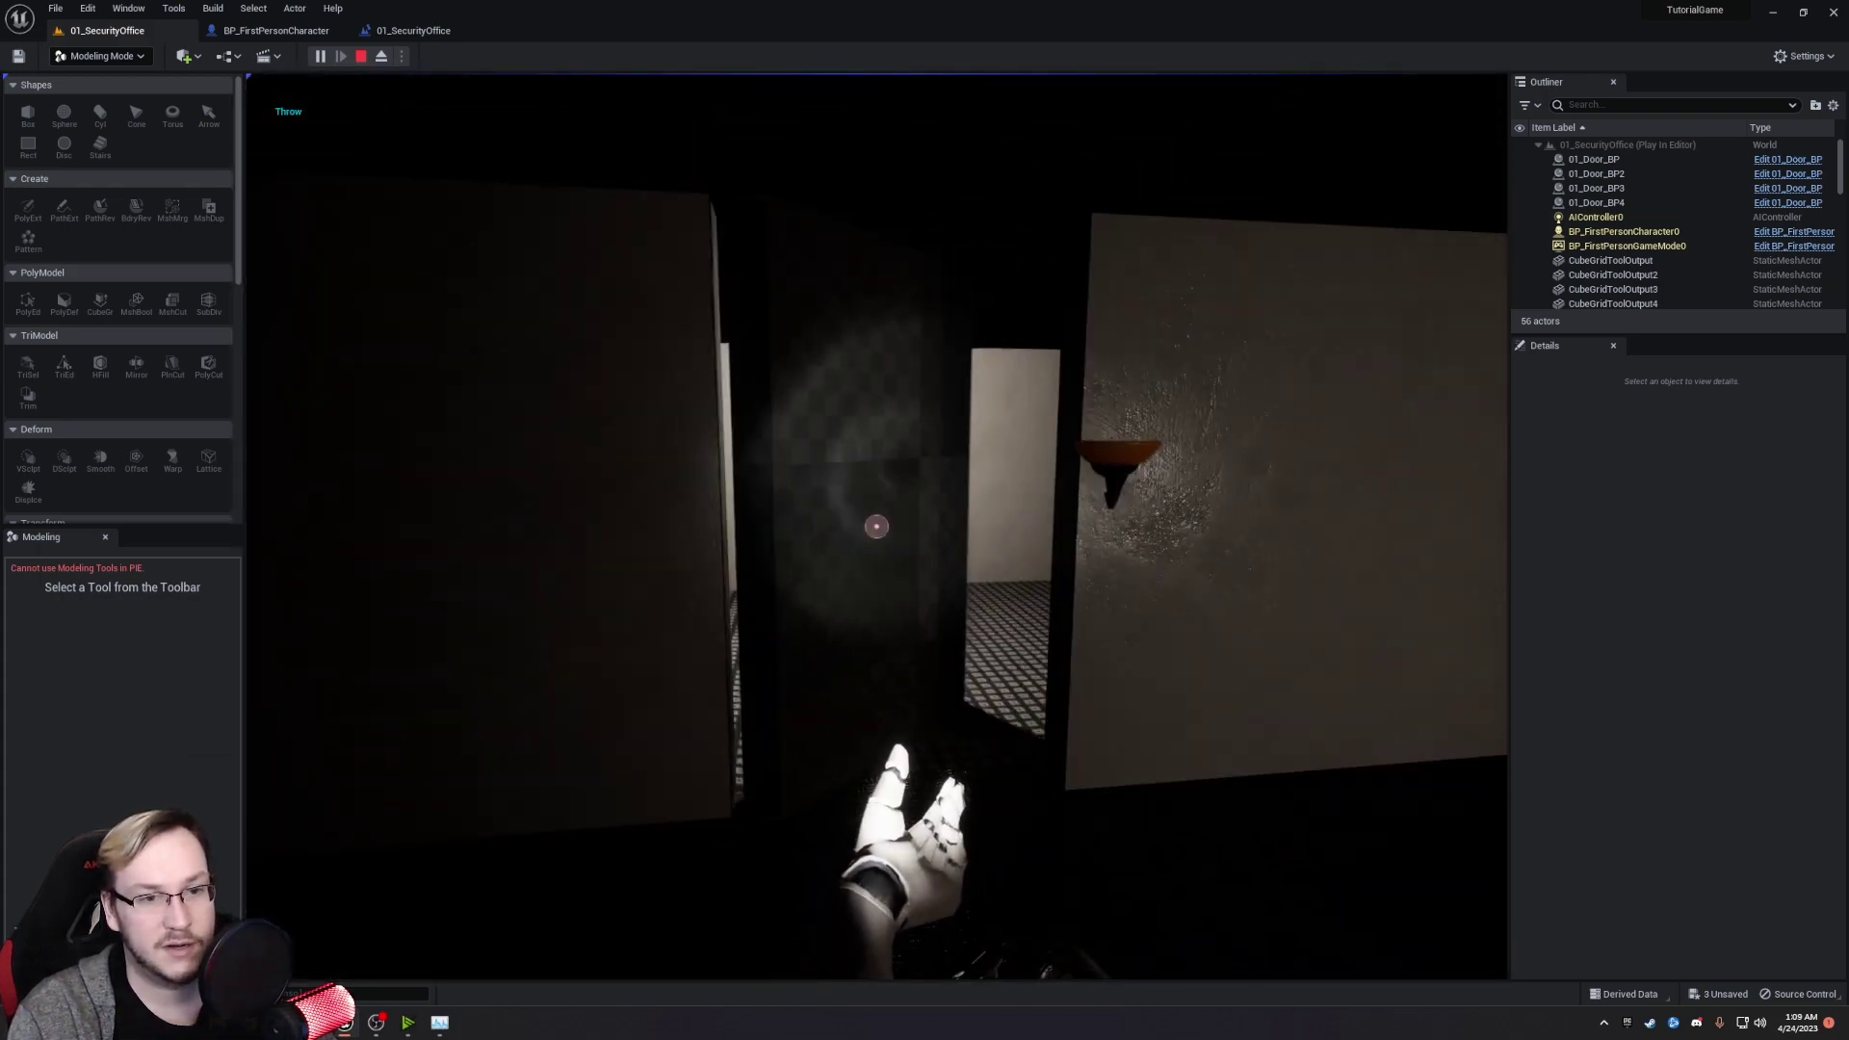
pyautogui.press('w')
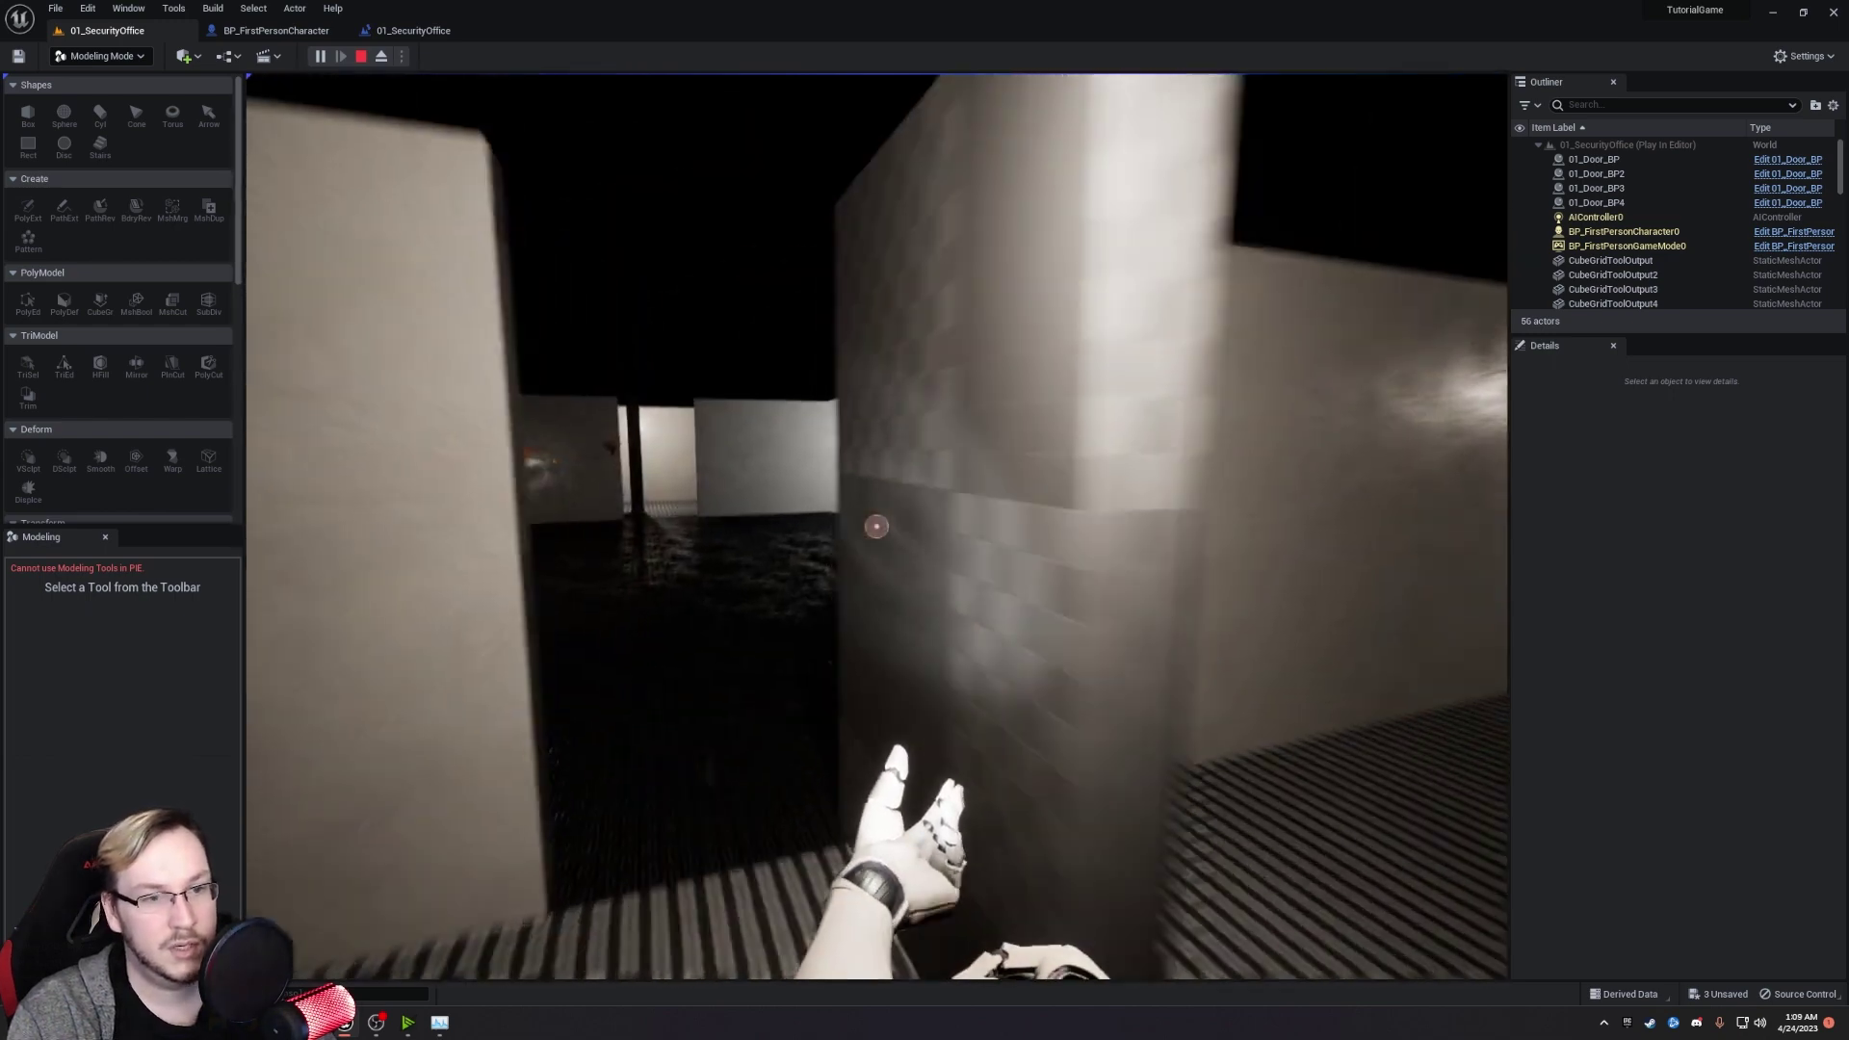
pyautogui.press('Escape')
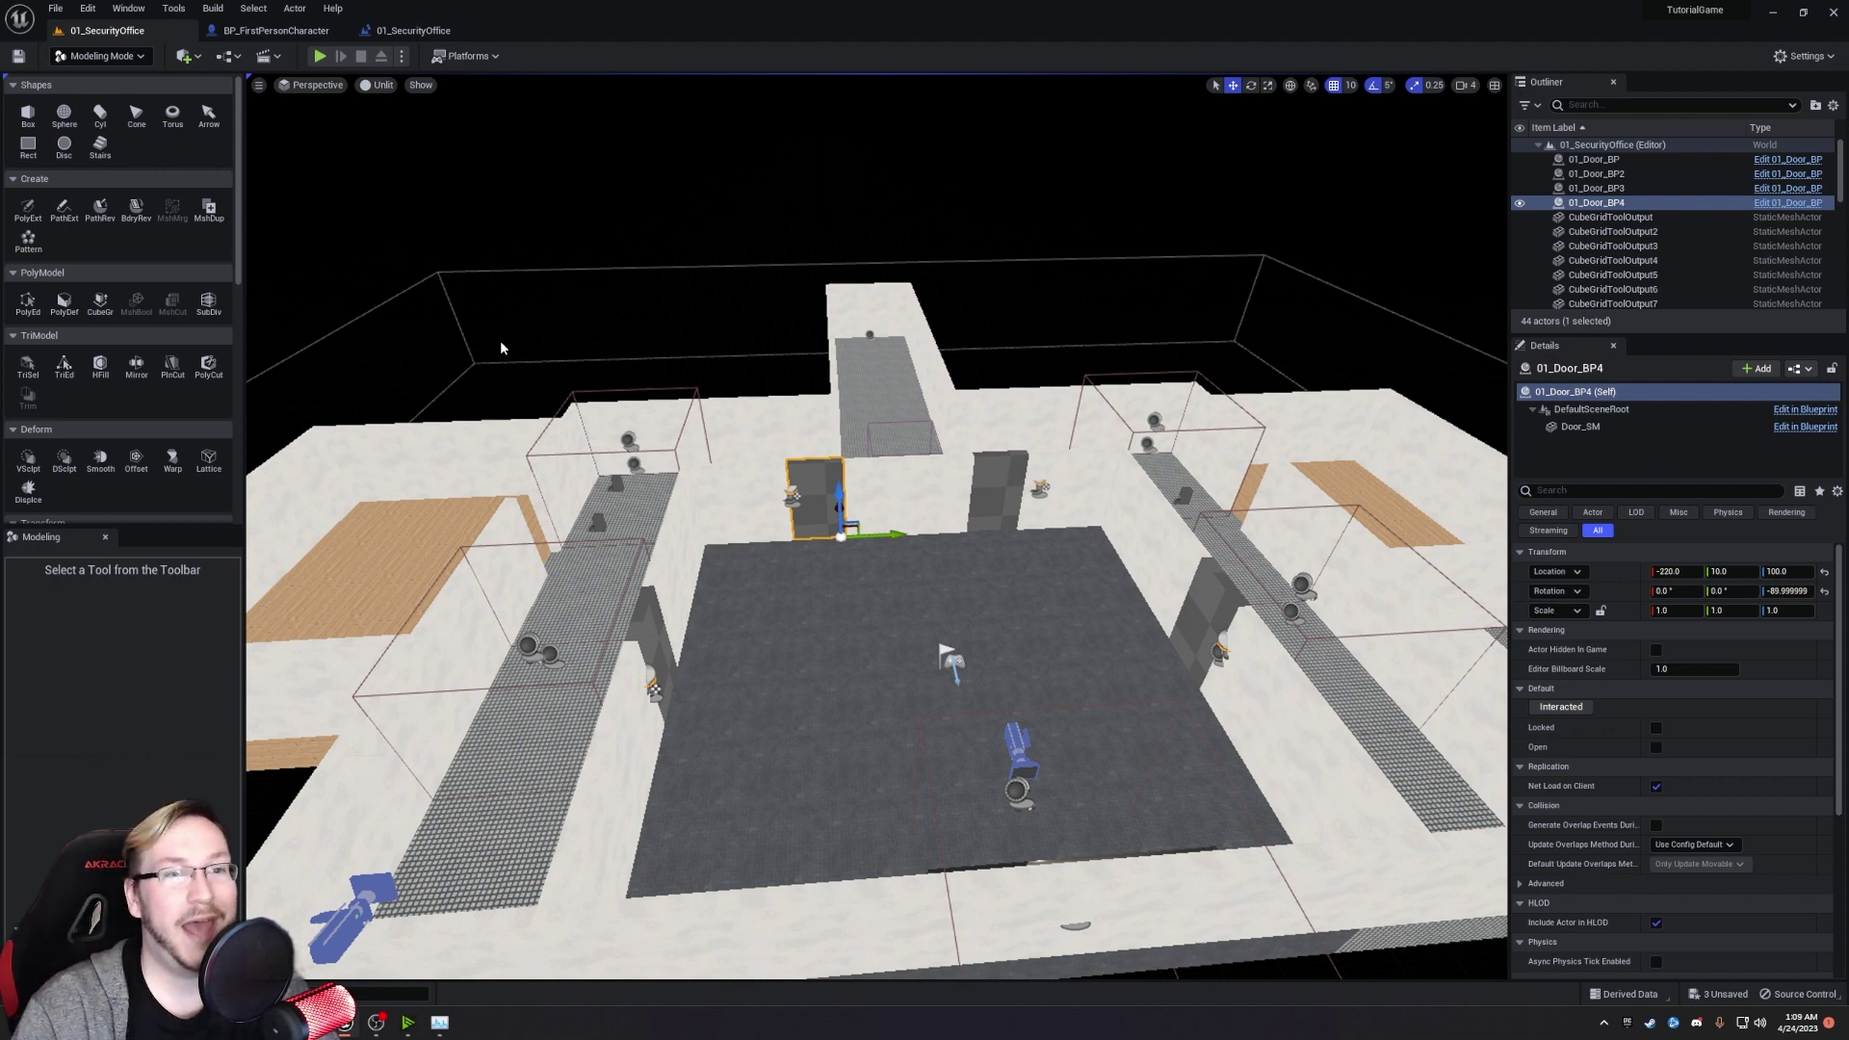
pyautogui.press('s')
pyautogui.moveTo(501, 342); pyautogui.dragTo(462, 366, button='right')
pyautogui.scroll(5, 487, 343)
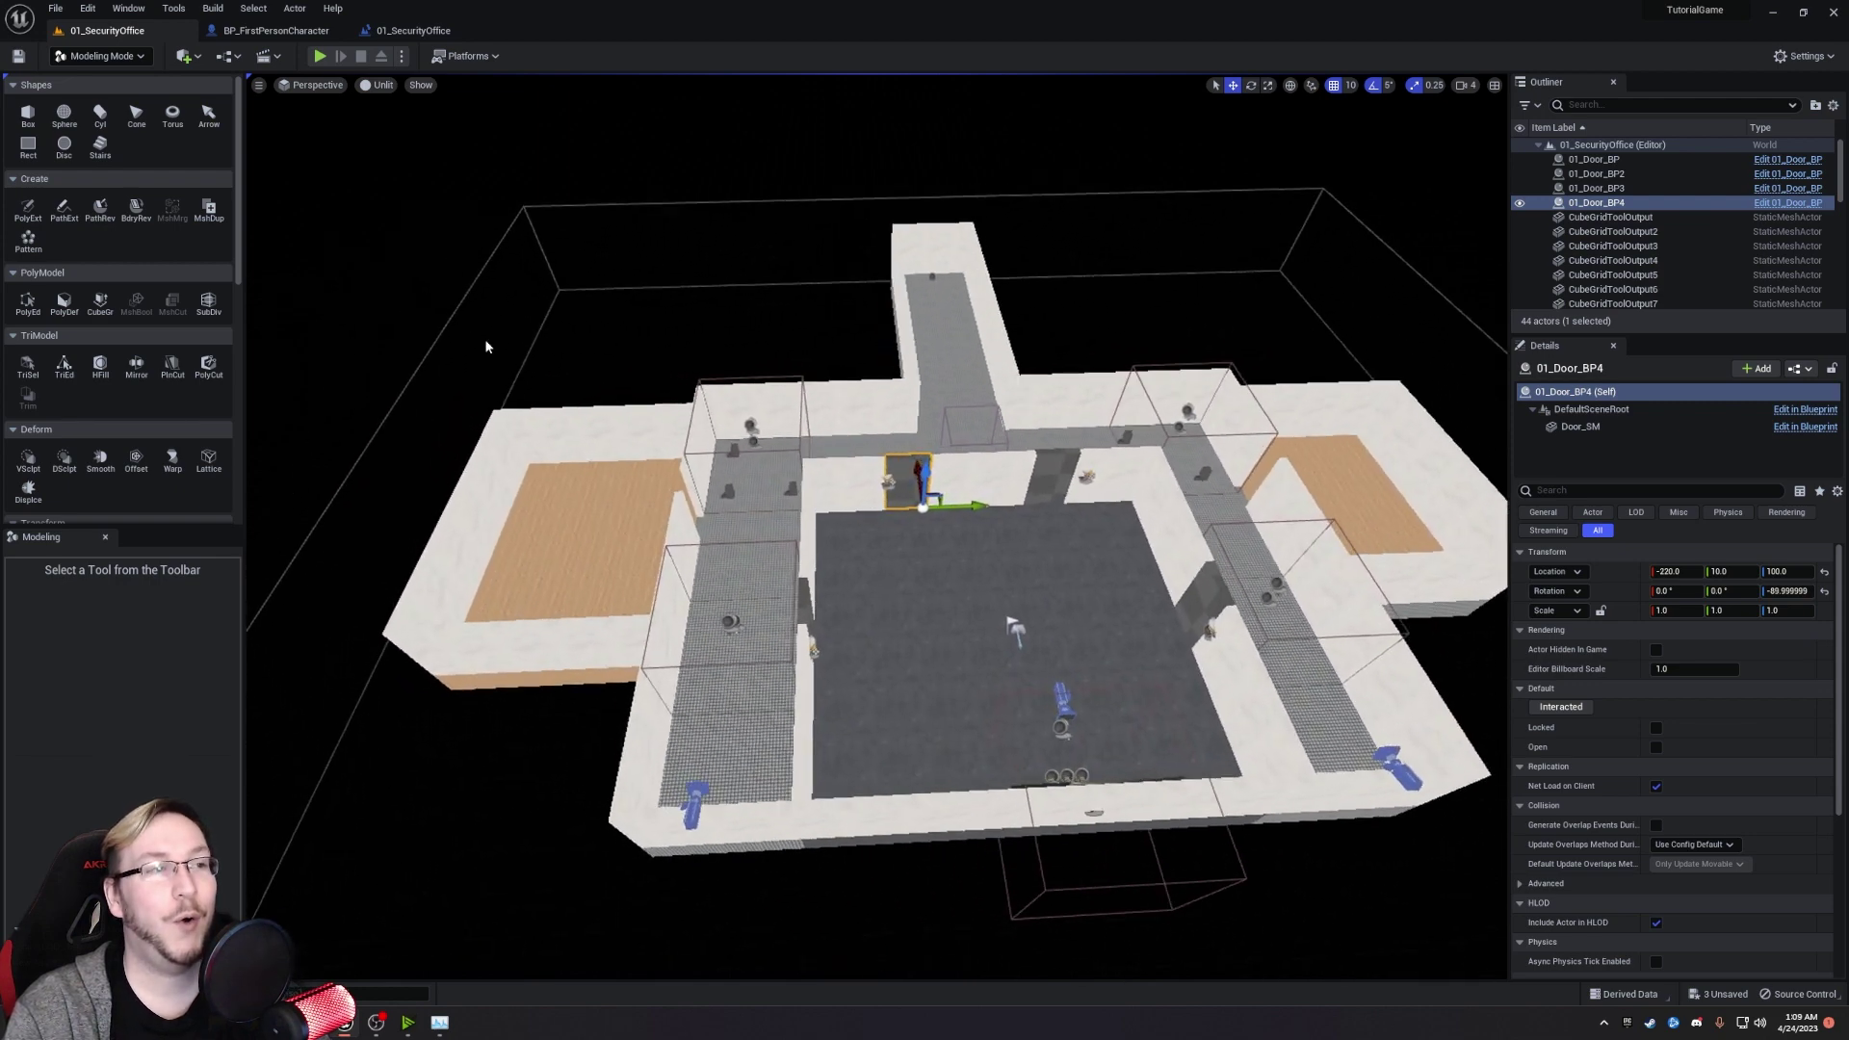
pyautogui.scroll(-10, 105, 284)
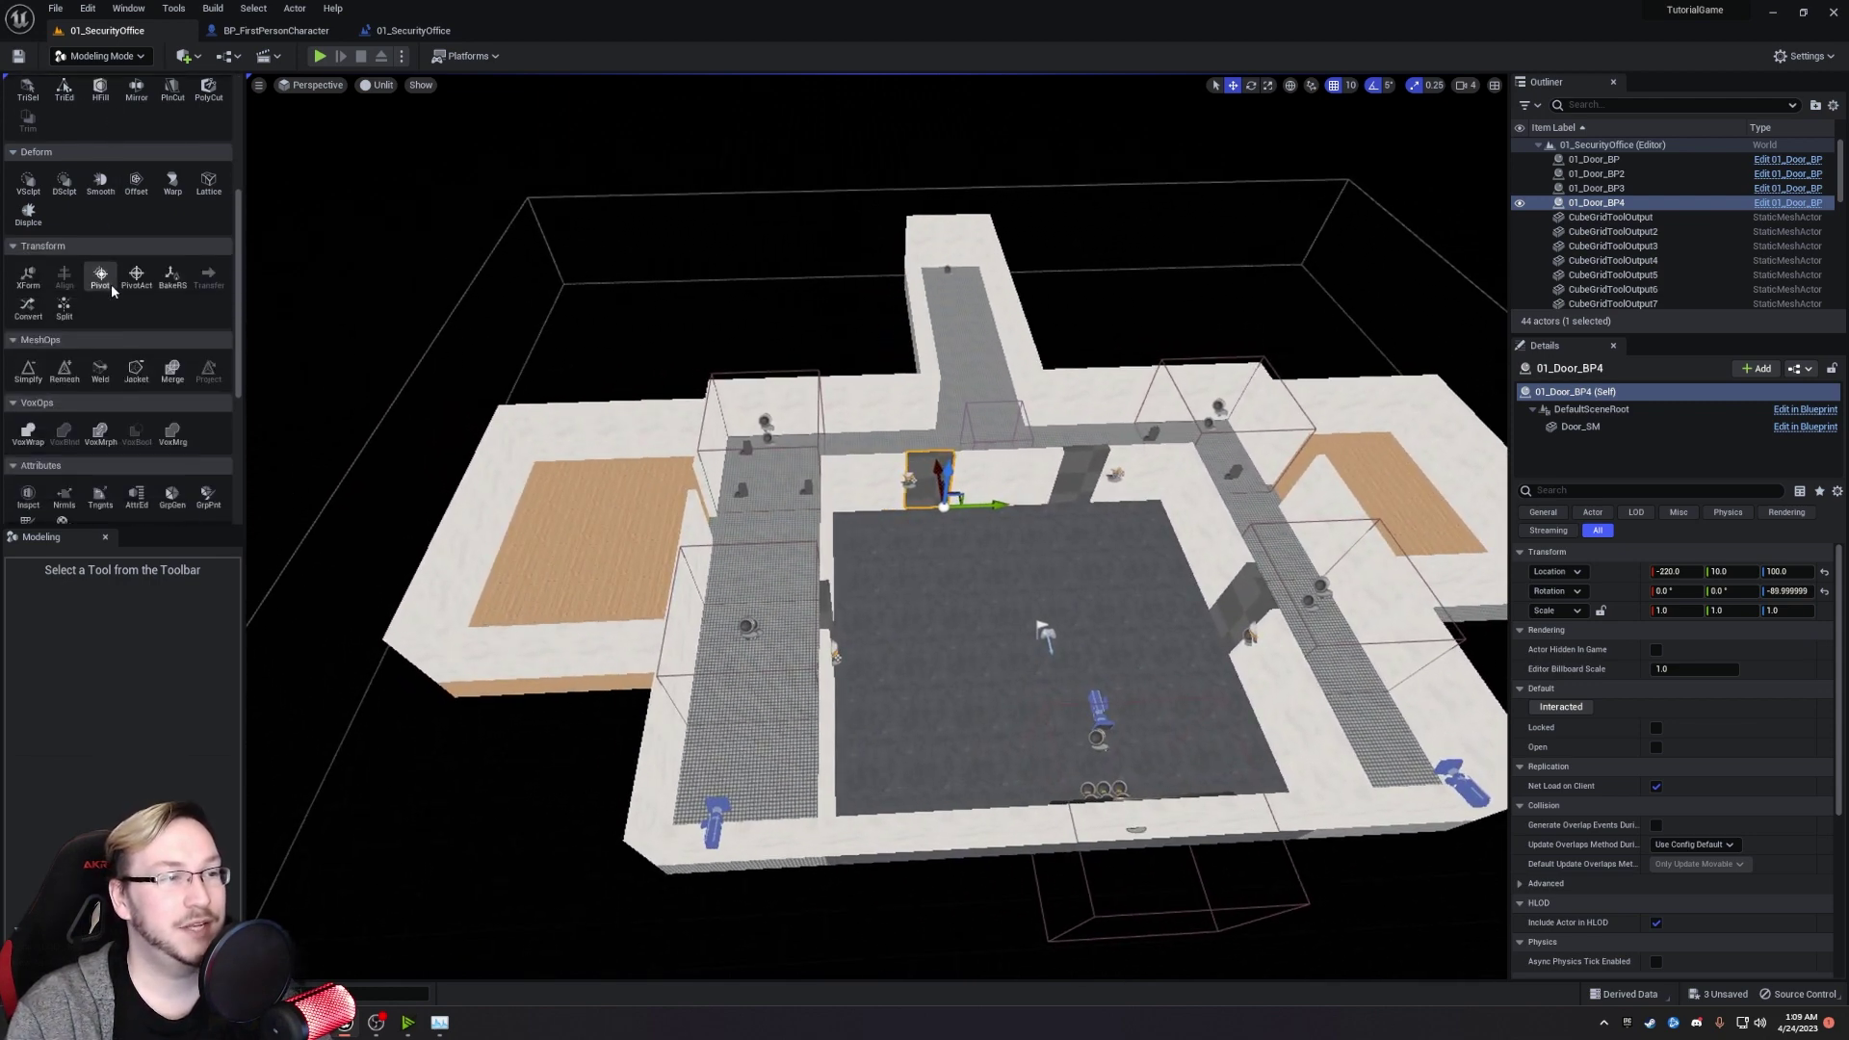
# Deselect the door and activate the Cube Grid modeling tool.
pyautogui.click(425, 198)
pyautogui.scroll(-3, 136, 356)
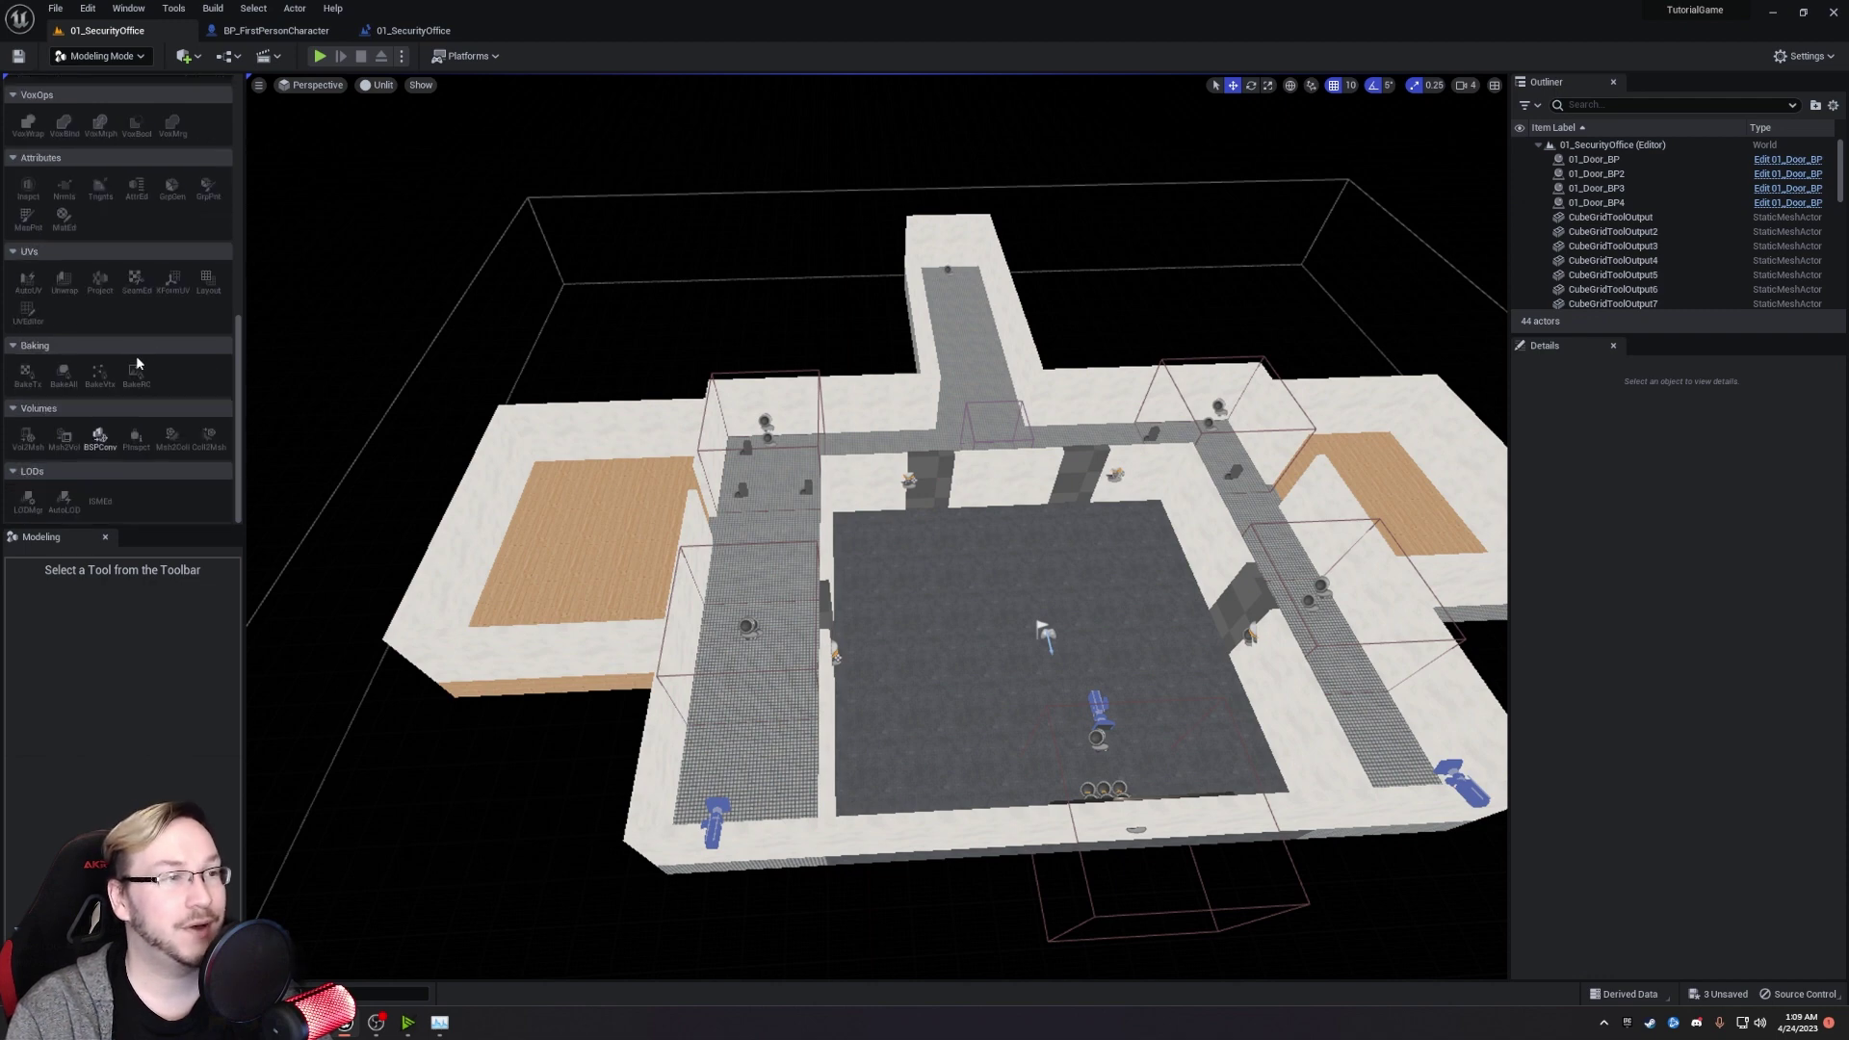
pyautogui.scroll(12, 123, 425)
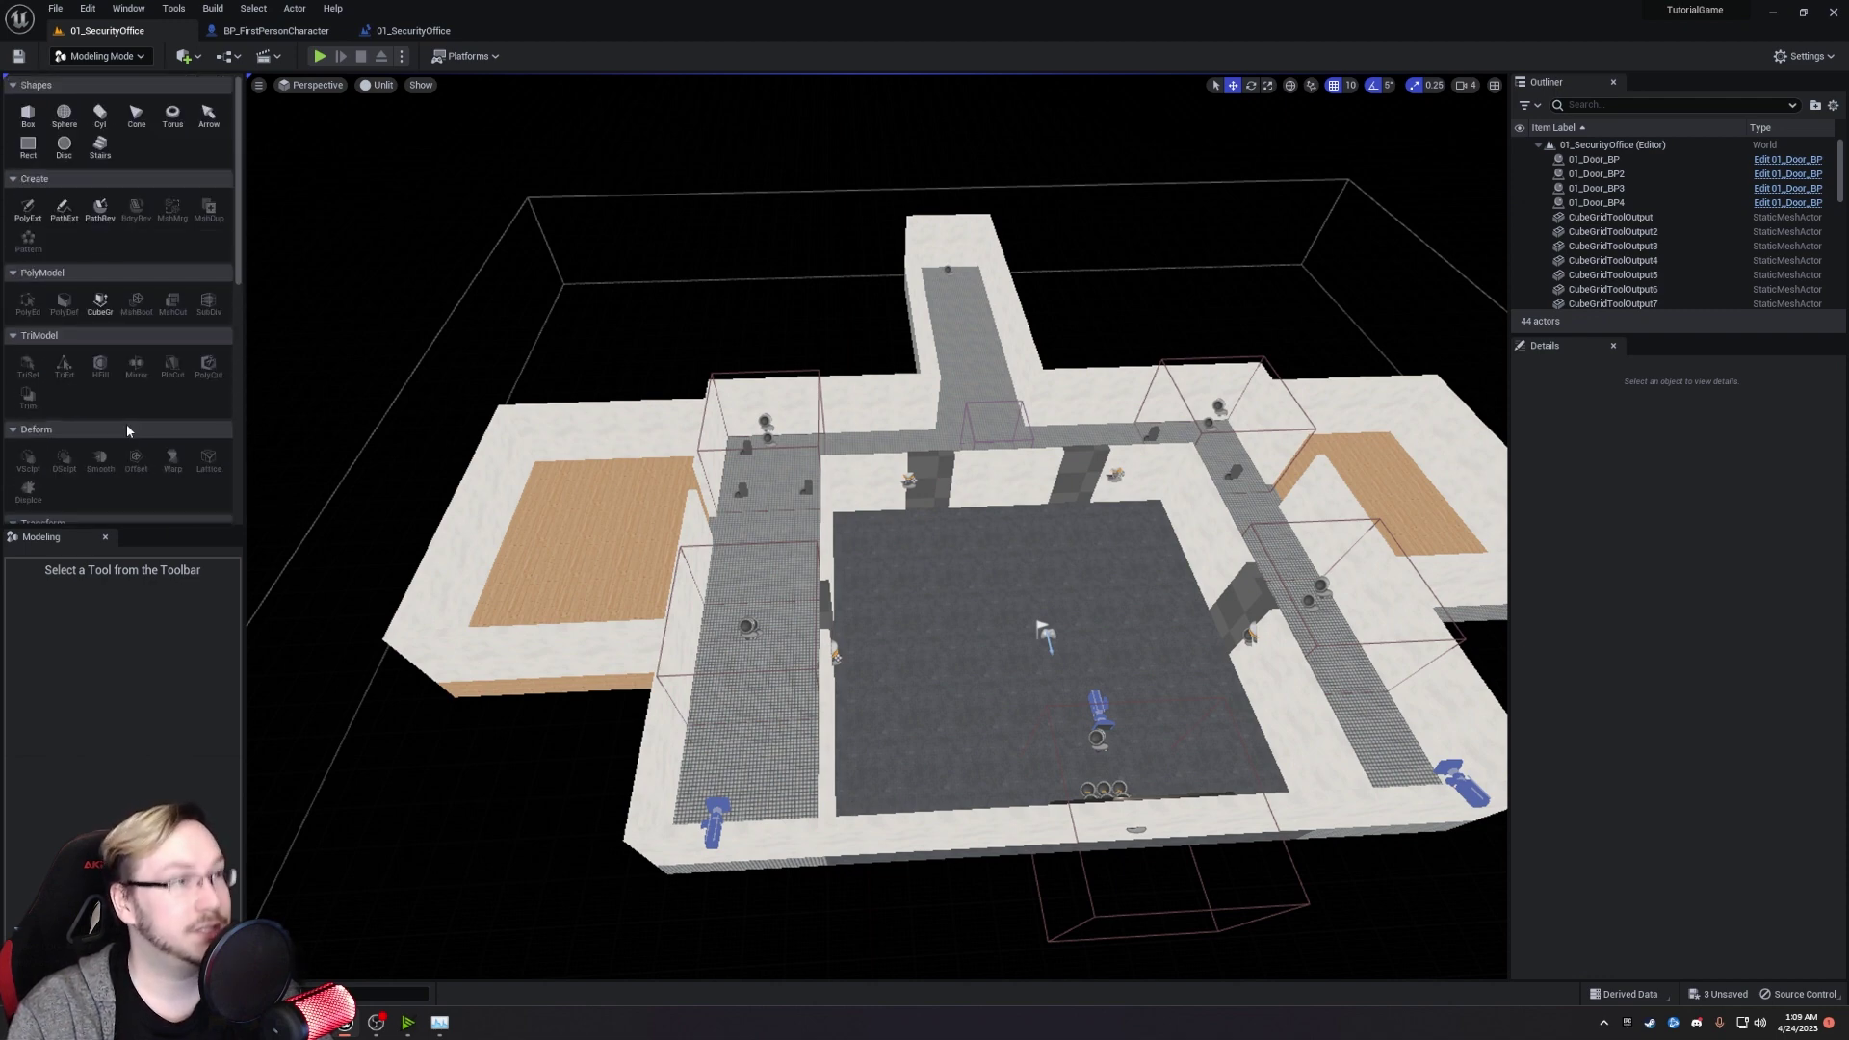
pyautogui.click(108, 306)
pyautogui.moveTo(626, 422); pyautogui.dragTo(809, 597, button='right')
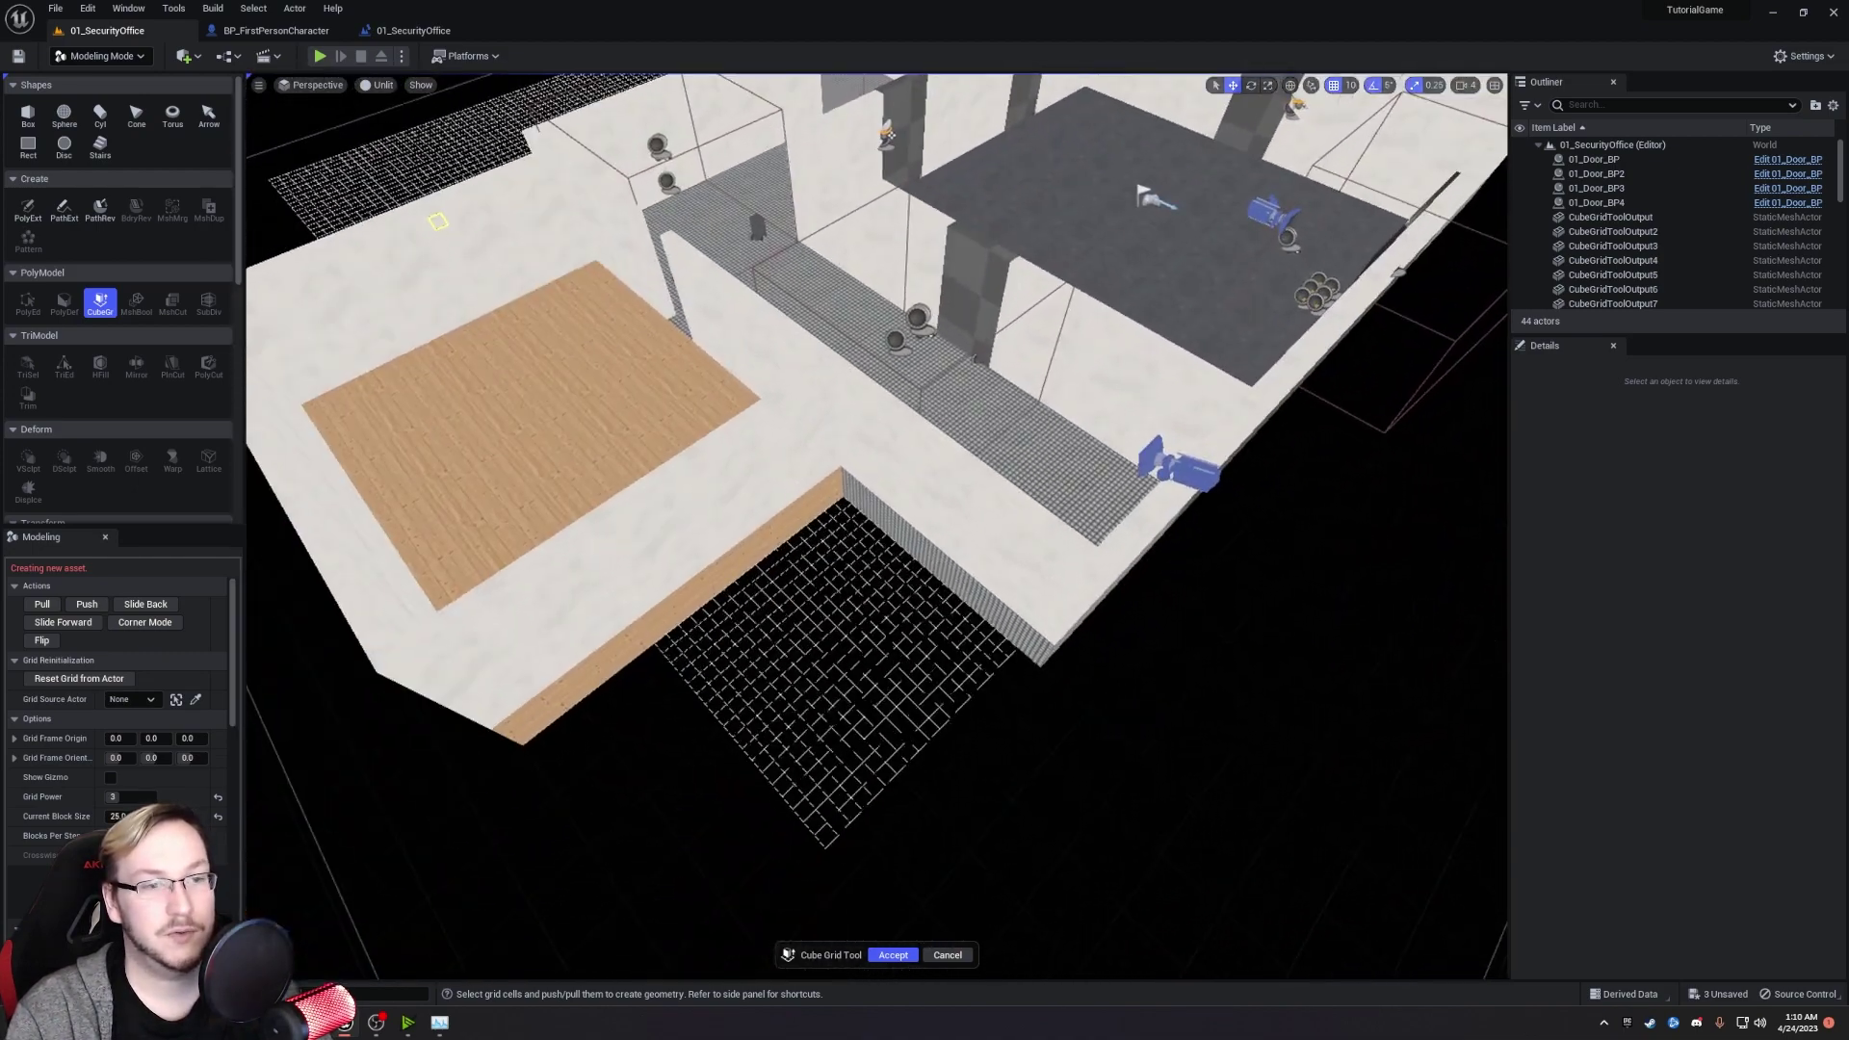
pyautogui.click(1096, 559)
pyautogui.moveTo(1097, 559); pyautogui.dragTo(1085, 586, button='right')
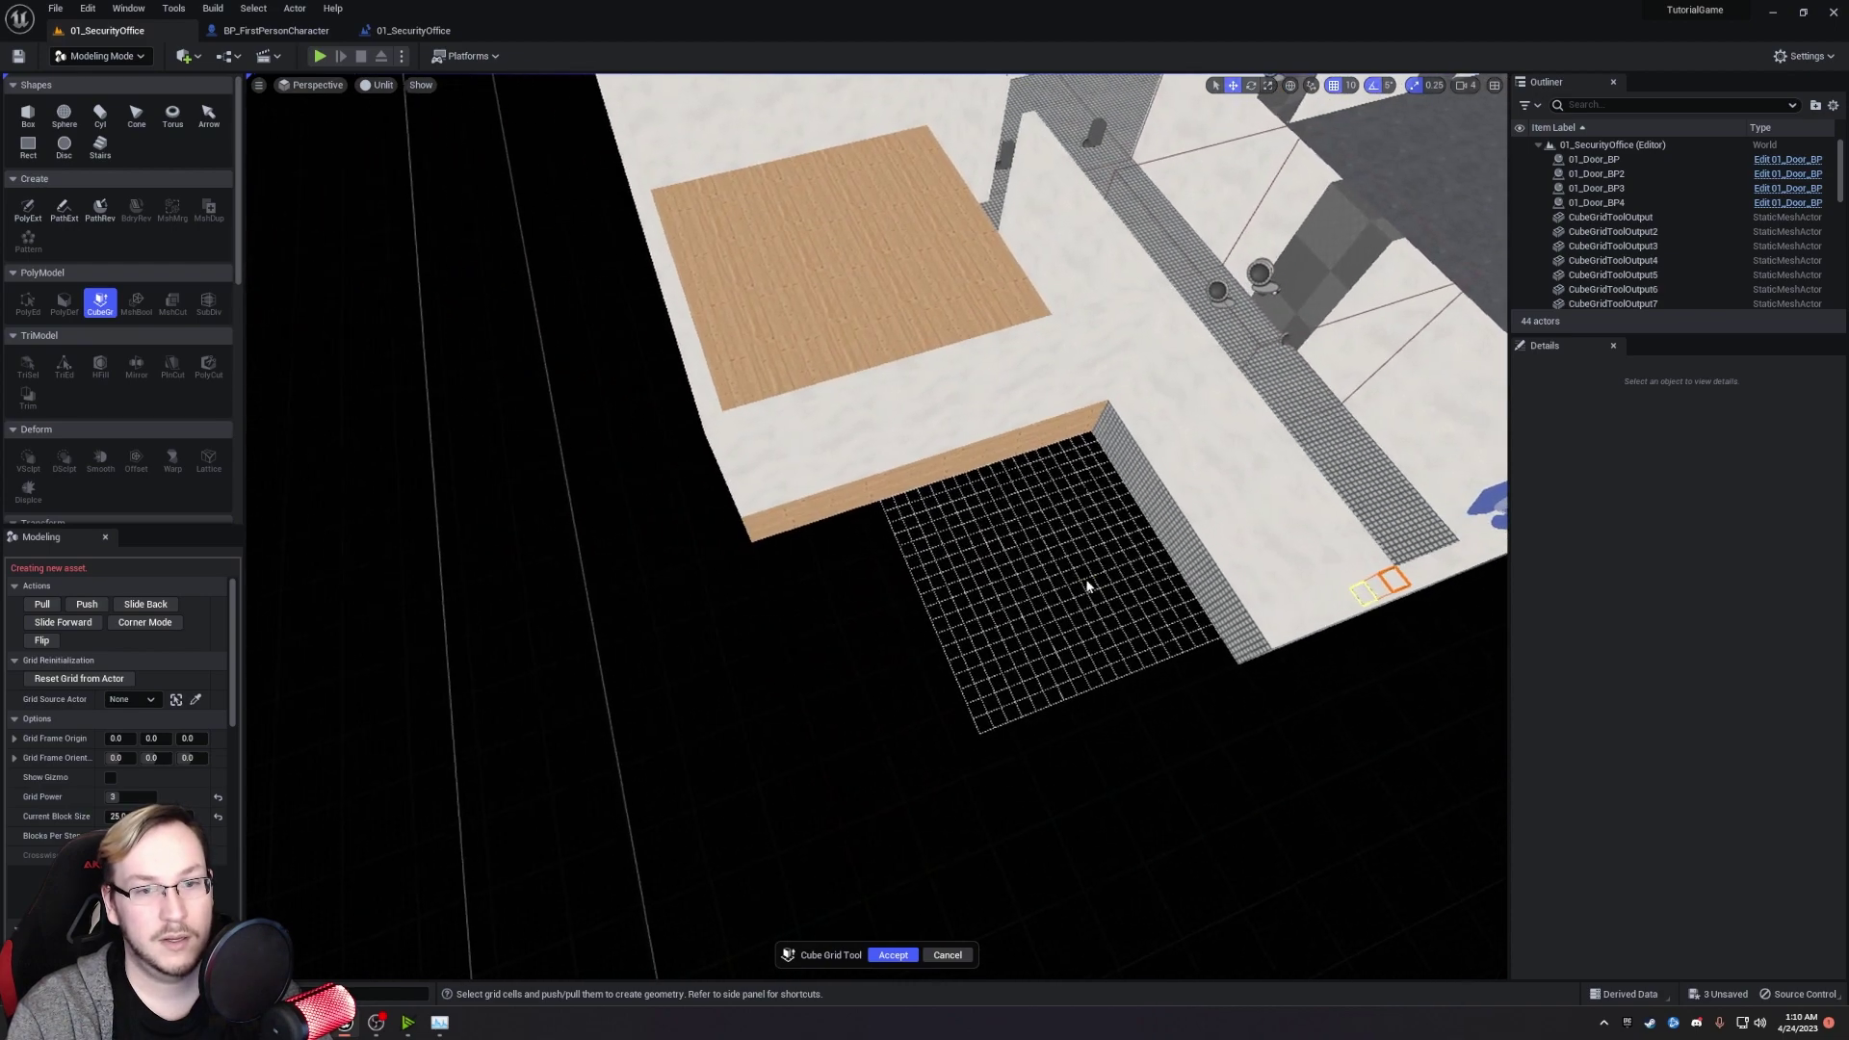
pyautogui.keyDown('shift'); pyautogui.click(717, 423); pyautogui.keyUp('shift')
pyautogui.moveTo(717, 423); pyautogui.dragTo(891, 597, button='right')
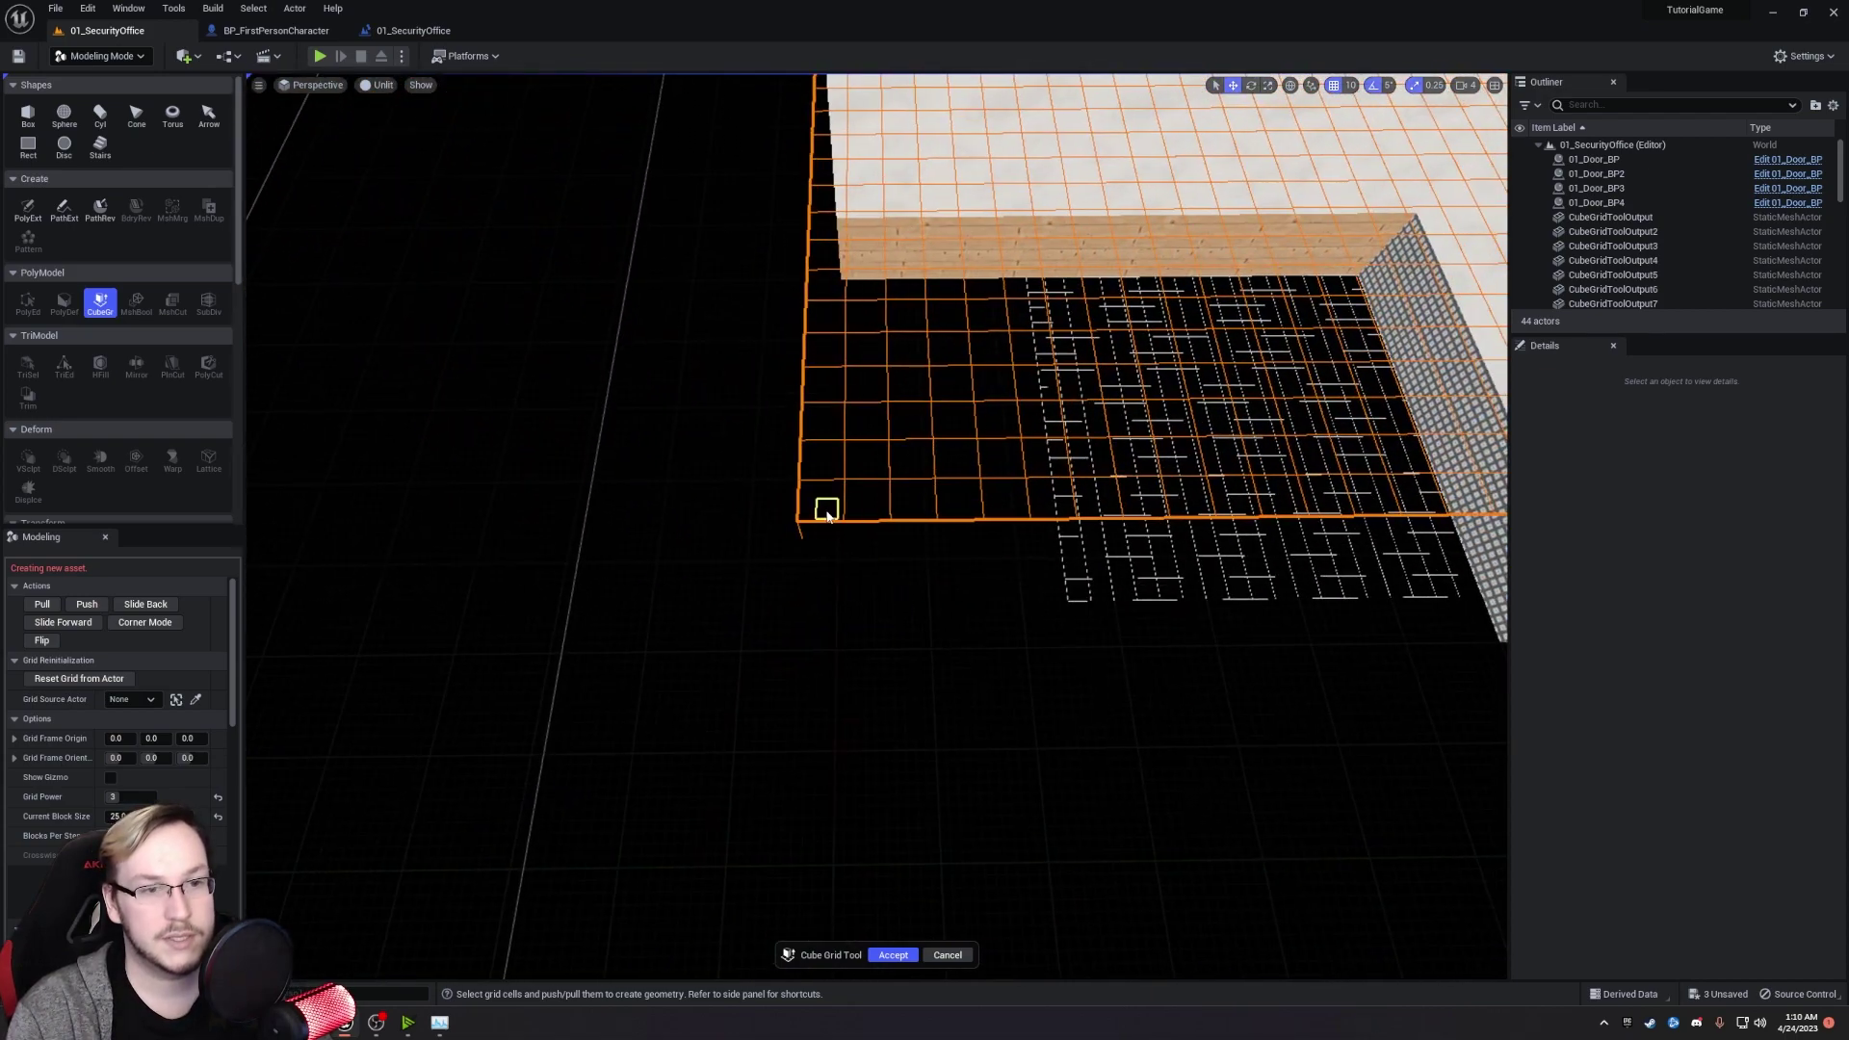
pyautogui.moveTo(825, 512); pyautogui.dragTo(800, 542, button='right')
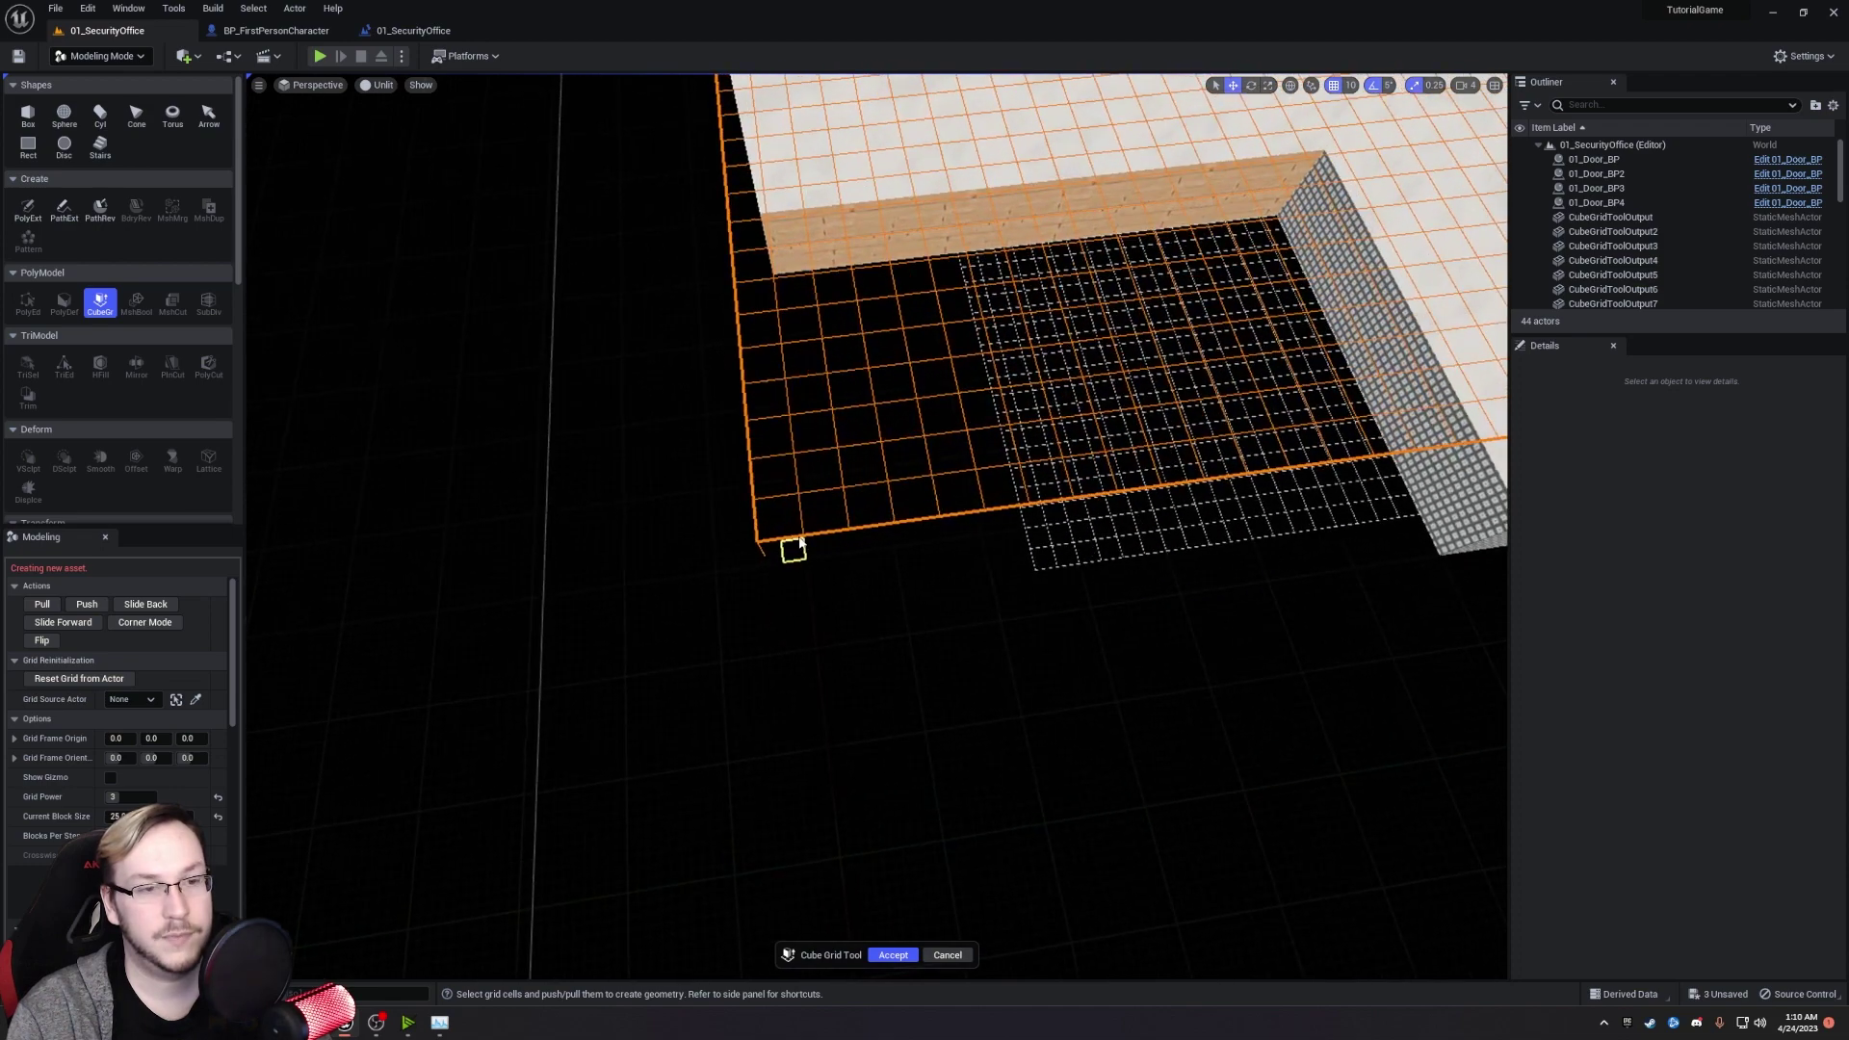
pyautogui.keyDown('shift'); pyautogui.click(776, 520); pyautogui.keyUp('shift')
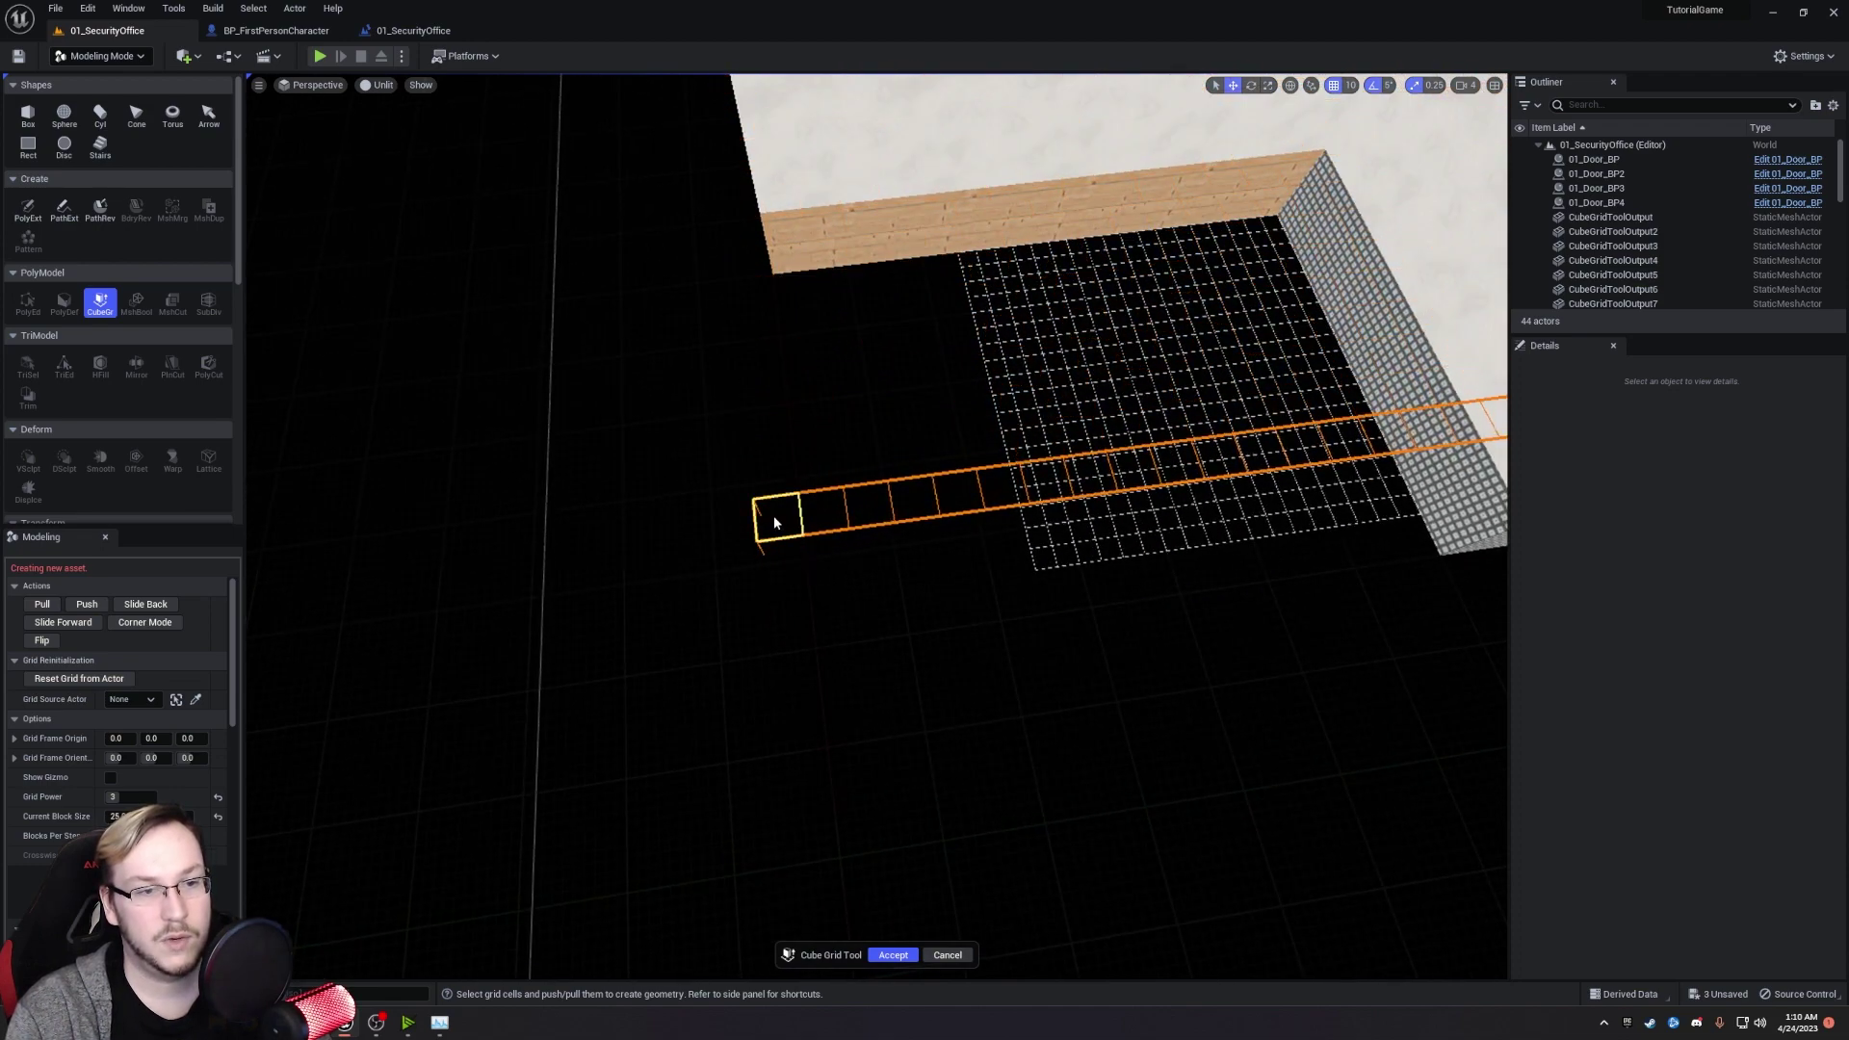
pyautogui.moveTo(774, 523)
pyautogui.mouseDown(button='right')
pyautogui.moveTo(819, 501)
pyautogui.moveTo(847, 385)
pyautogui.moveTo(799, 511)
pyautogui.moveTo(774, 523)
pyautogui.mouseUp(button='right')
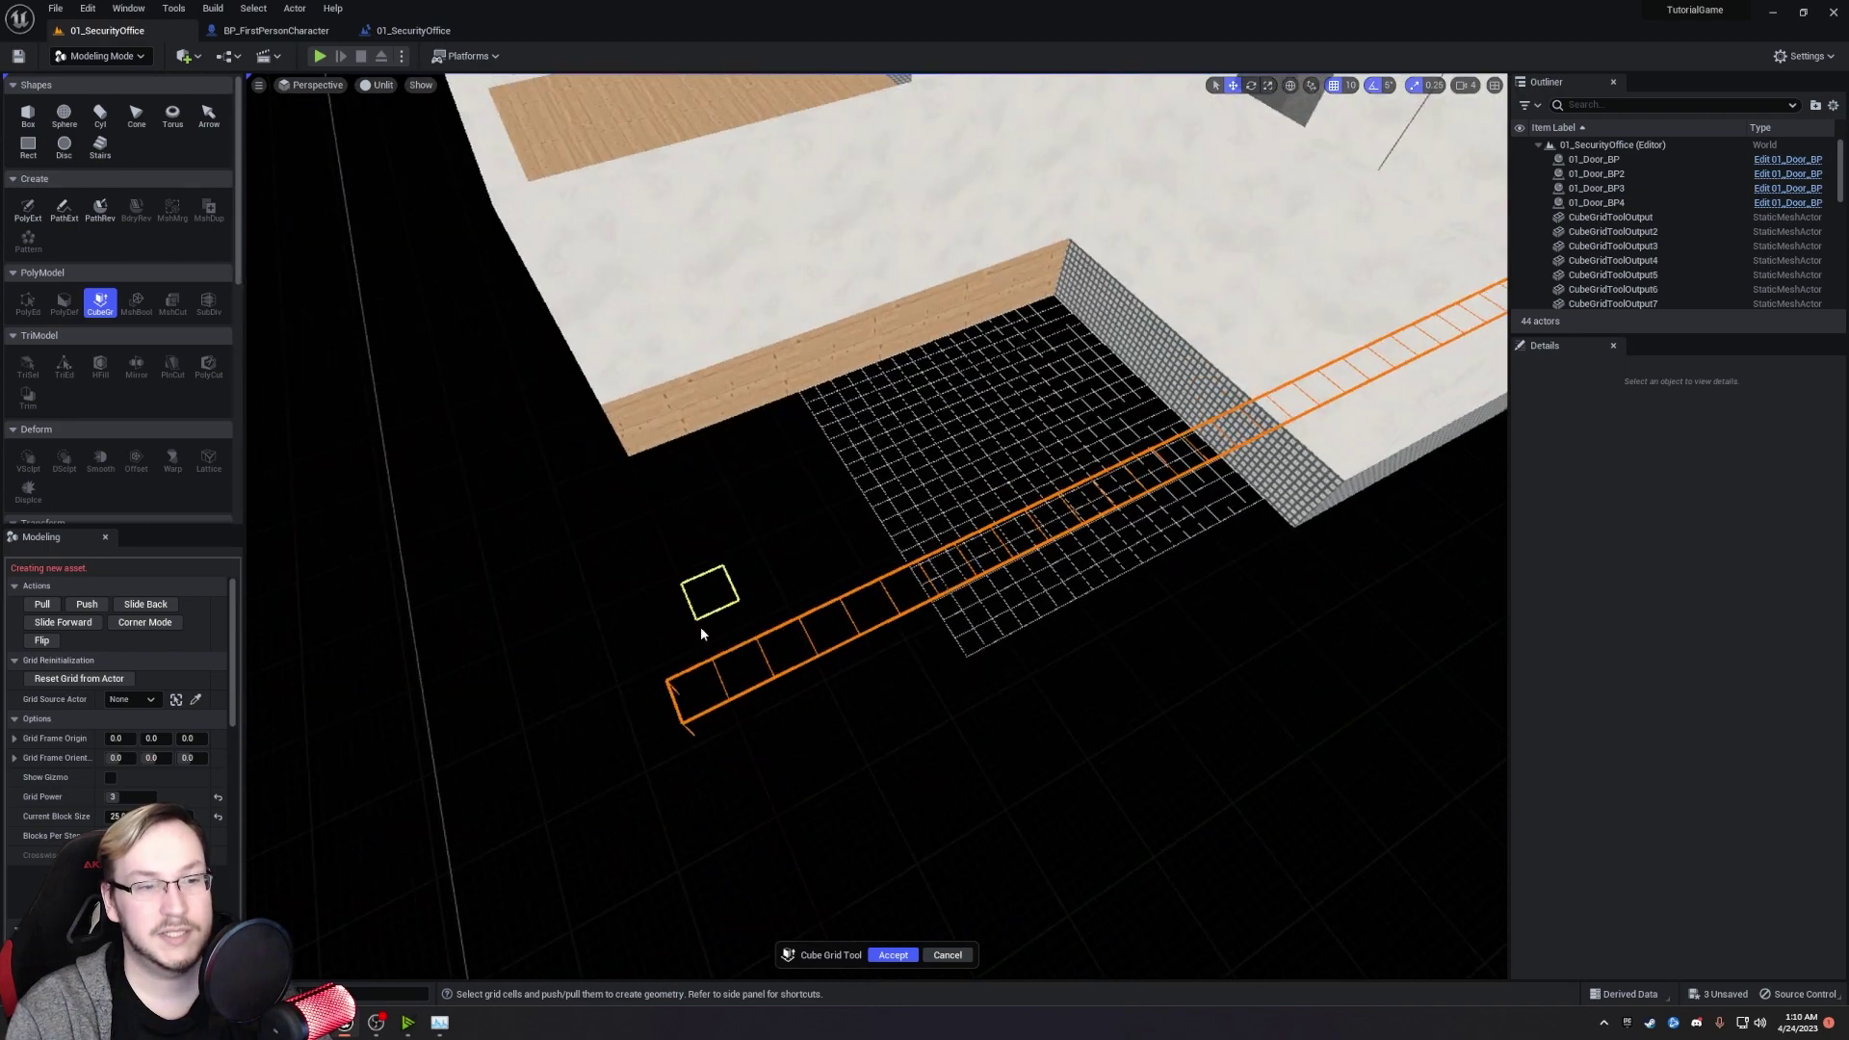
# Select the grid cells covering the security office and its side hallways, and pull them up into a ceiling slab.
pyautogui.moveTo(695, 684); pyautogui.dragTo(867, 650, button='right')
pyautogui.moveTo(622, 643); pyautogui.dragTo(824, 780, button='right')
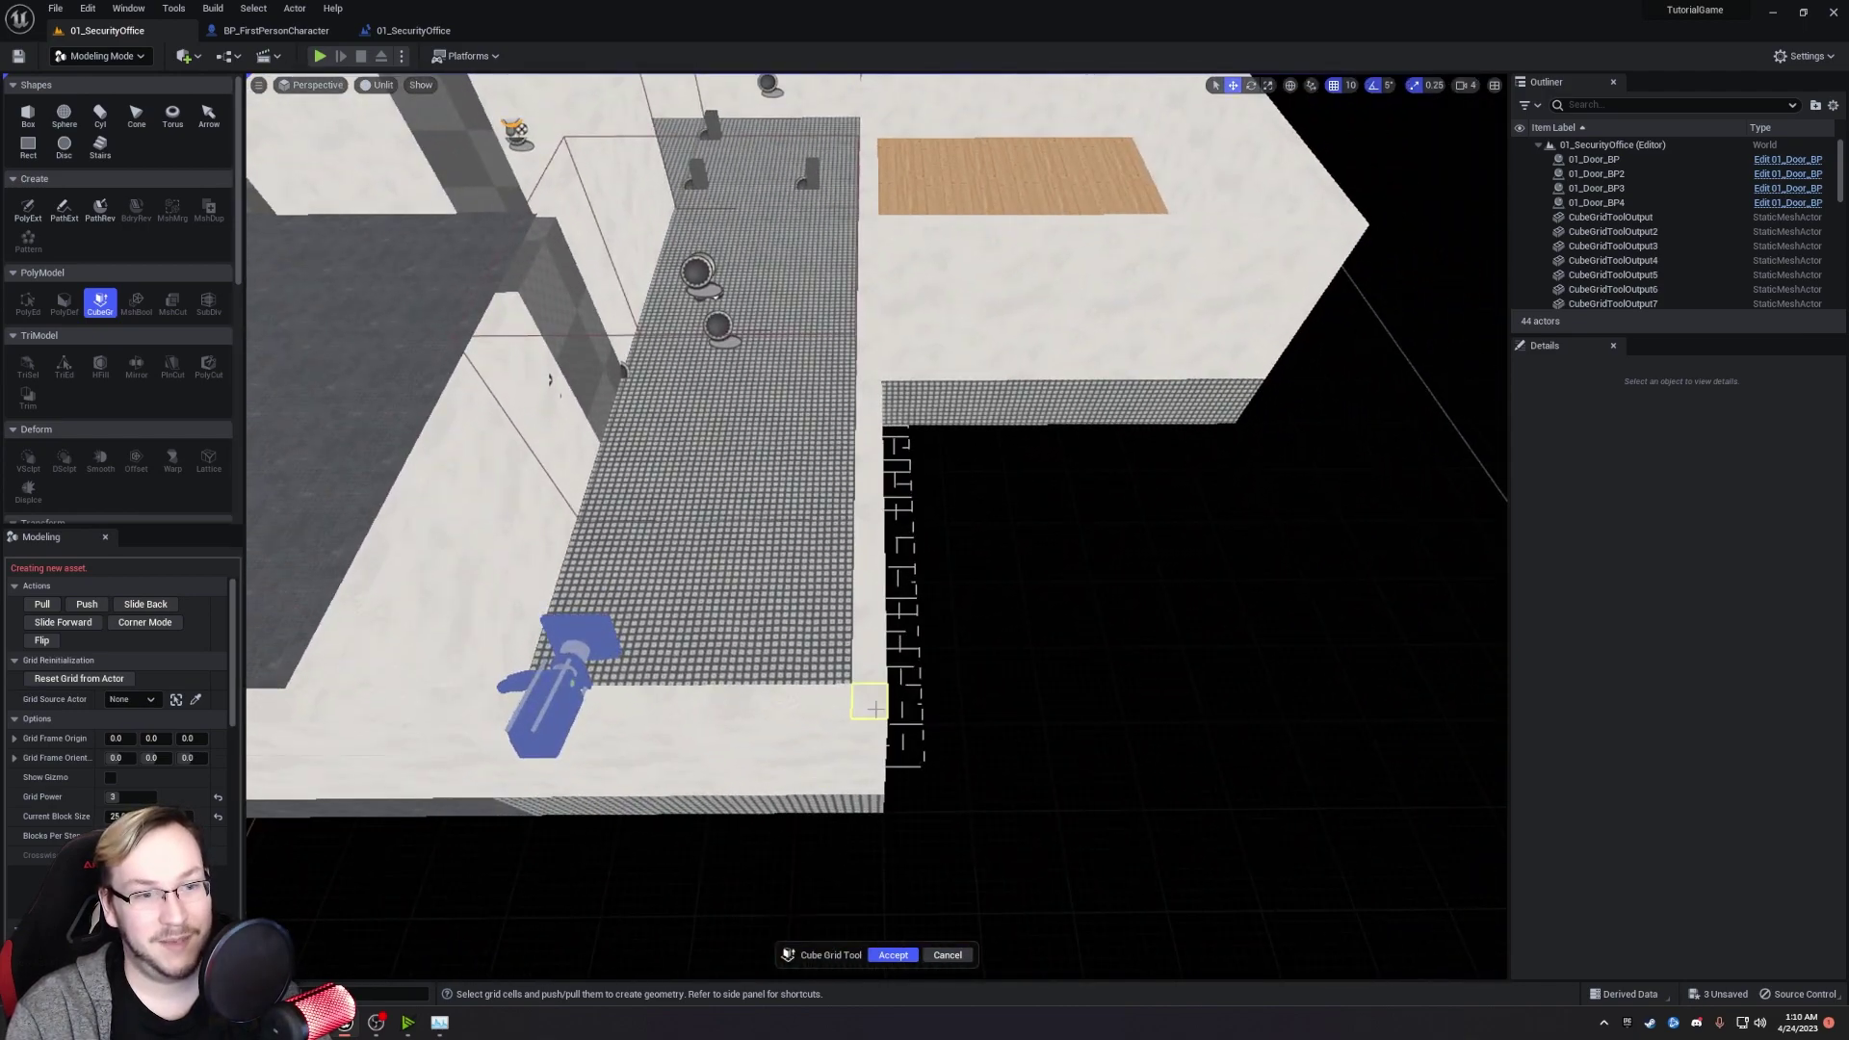
pyautogui.moveTo(876, 709); pyautogui.dragTo(911, 714)
pyautogui.moveTo(910, 714); pyautogui.dragTo(789, 674, button='right')
pyautogui.moveTo(877, 525); pyautogui.dragTo(924, 587, button='right')
pyautogui.moveTo(656, 834); pyautogui.dragTo(924, 655, button='right')
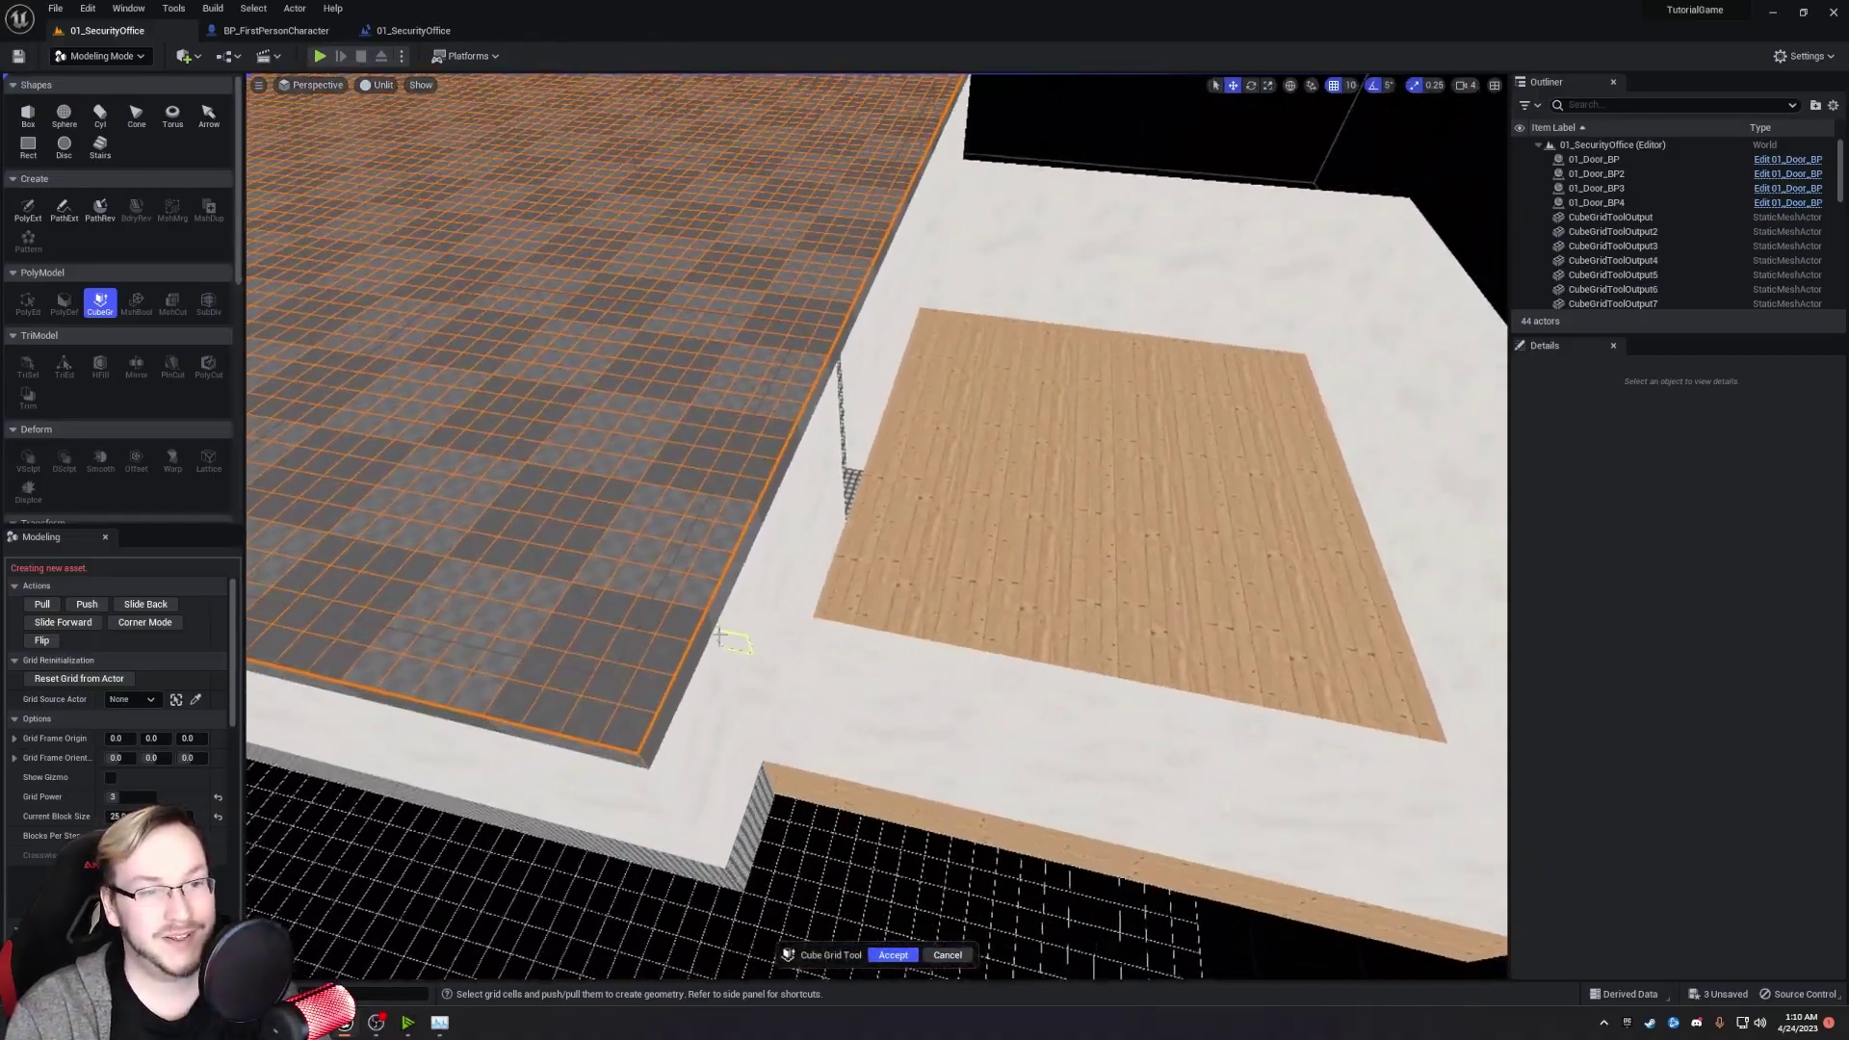
# Select the grid cells over the wood-floored side room and pull them up to extend the ceiling there.
pyautogui.click(735, 619)
pyautogui.moveTo(735, 619); pyautogui.dragTo(1204, 616, button='right')
pyautogui.moveTo(818, 501)
pyautogui.mouseDown(button='right')
pyautogui.moveTo(809, 587)
pyautogui.moveTo(821, 521)
pyautogui.mouseUp(button='right')
pyautogui.press('e')
pyautogui.moveTo(990, 586); pyautogui.dragTo(982, 424, button='right')
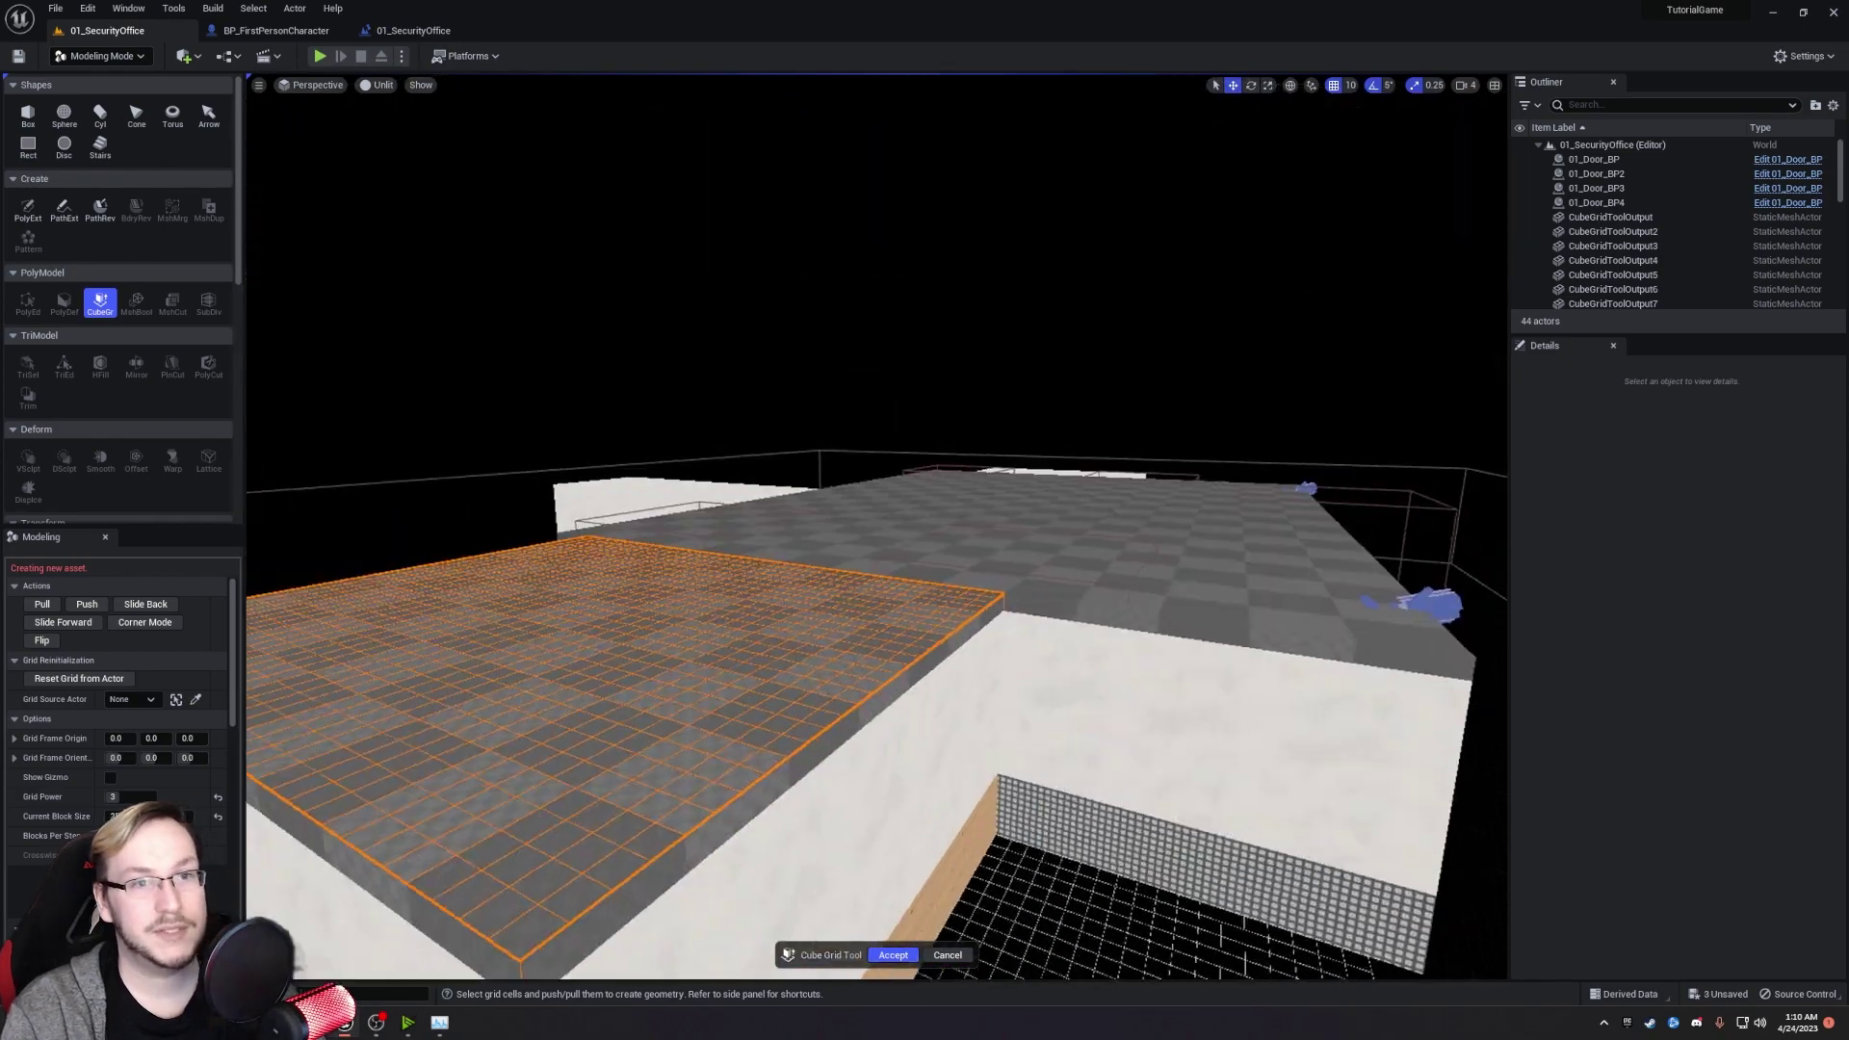
# Extend the ceiling over the long narrow corridor leading away from the office, and accept the cube grid geometry.
pyautogui.moveTo(979, 578)
pyautogui.mouseDown(button='right')
pyautogui.moveTo(978, 739)
pyautogui.moveTo(953, 578)
pyautogui.mouseUp(button='right')
pyautogui.click(975, 780)
pyautogui.moveTo(963, 732); pyautogui.dragTo(991, 731, button='right')
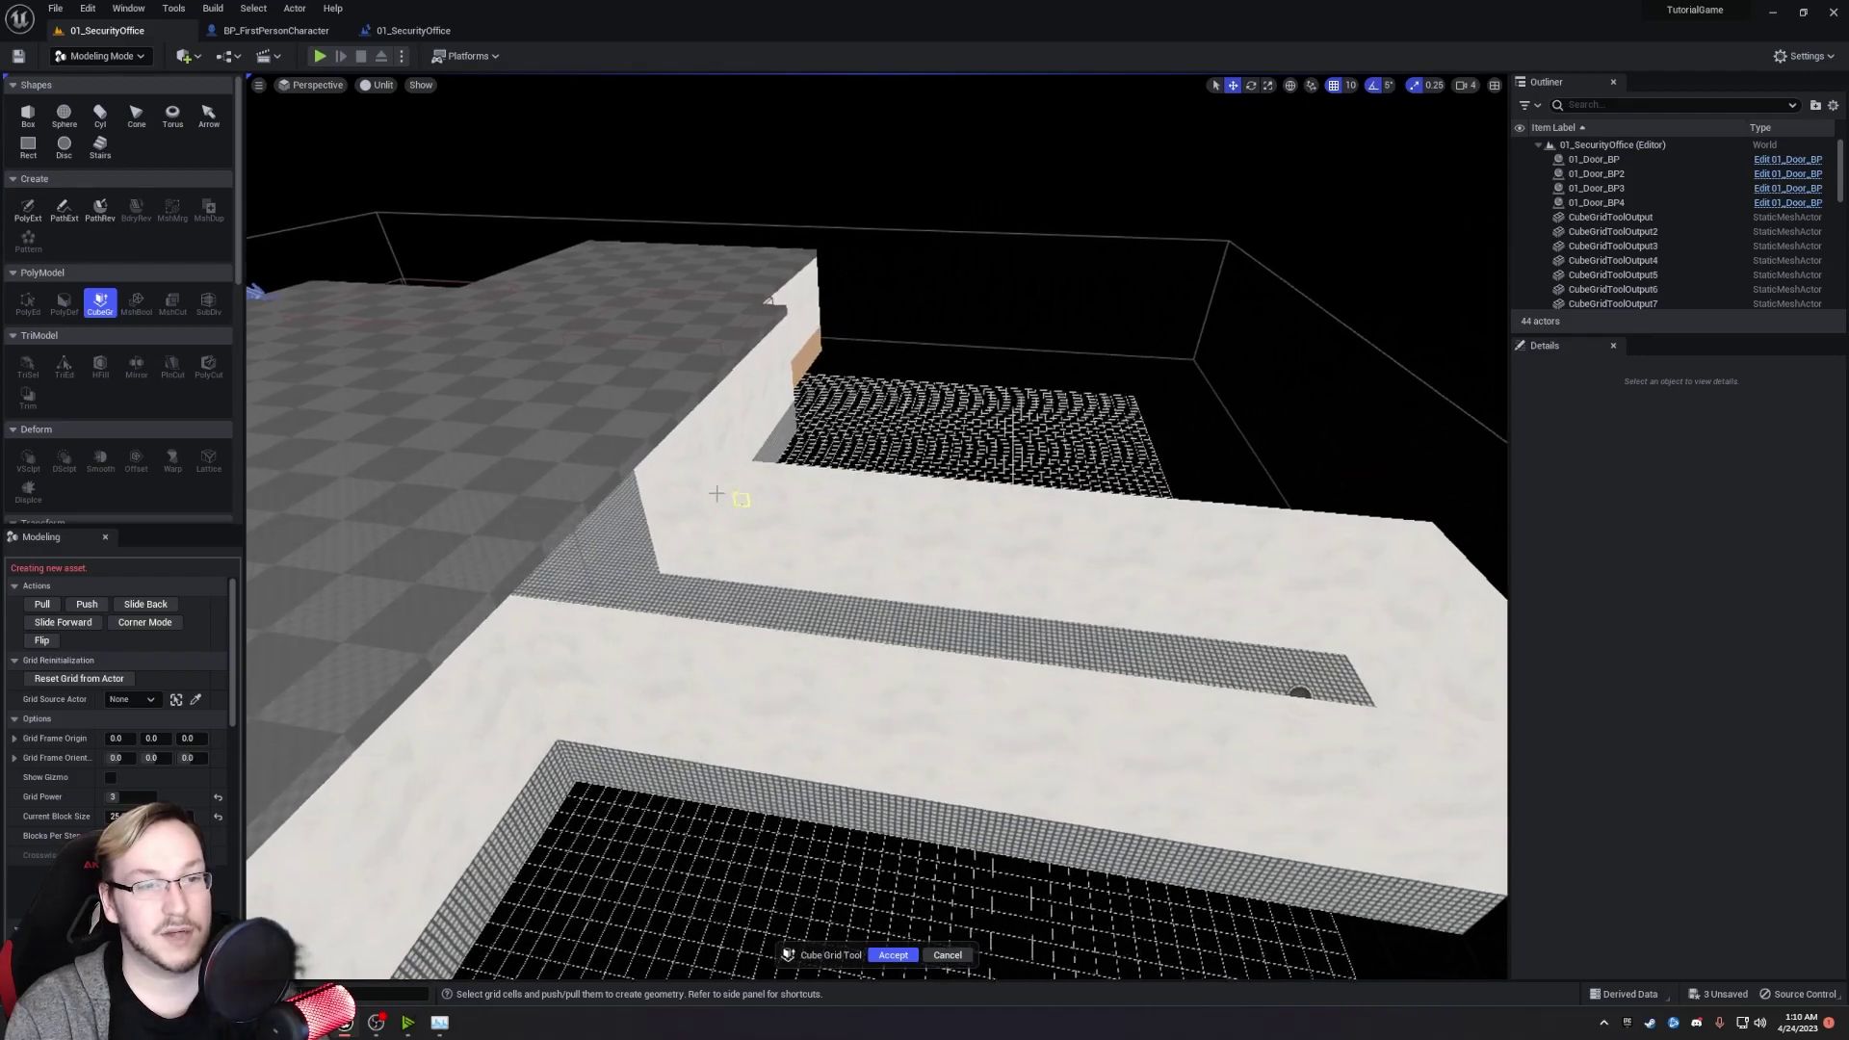
pyautogui.moveTo(797, 532); pyautogui.dragTo(732, 531, button='right')
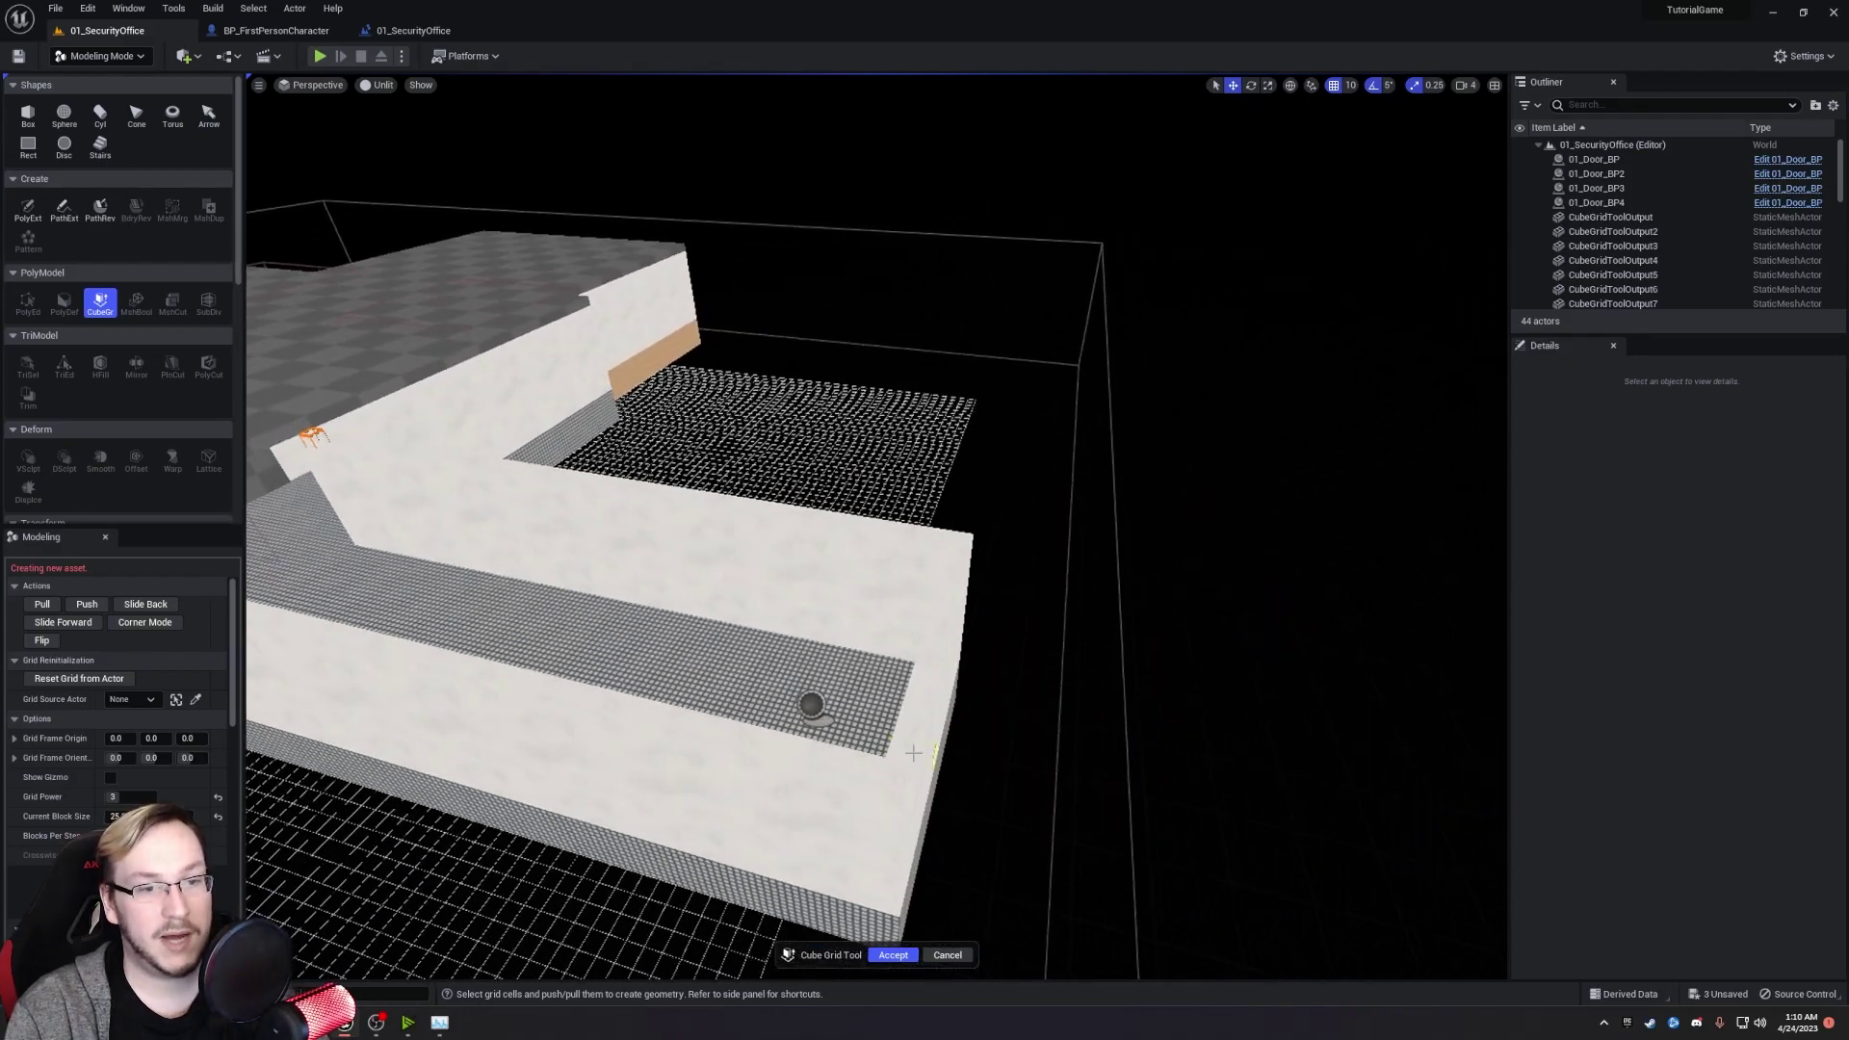
pyautogui.moveTo(1008, 784); pyautogui.dragTo(1223, 694, button='right')
pyautogui.moveTo(973, 698); pyautogui.dragTo(972, 698, button='right')
pyautogui.moveTo(976, 767); pyautogui.dragTo(885, 814, button='right')
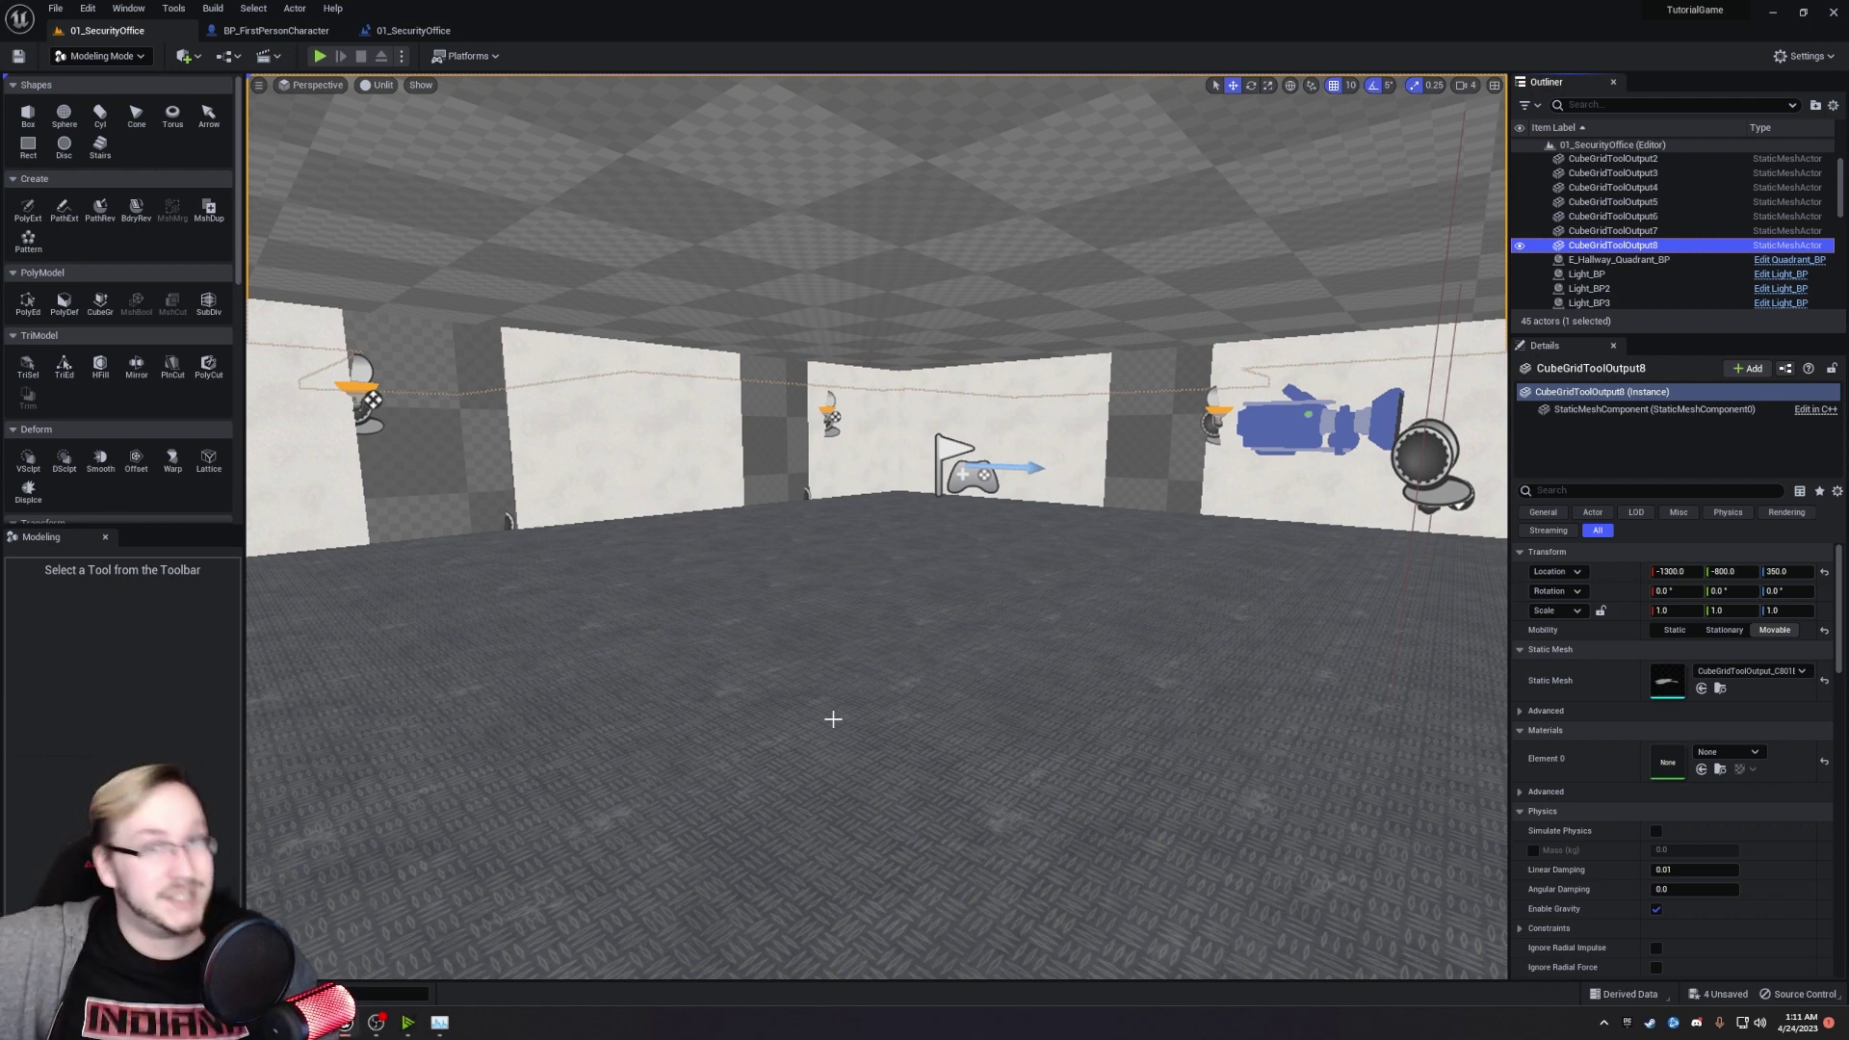
# Create a folder named Lights inside the Actors content folder.
pyautogui.moveTo(810, 588); pyautogui.dragTo(840, 583, button='right')
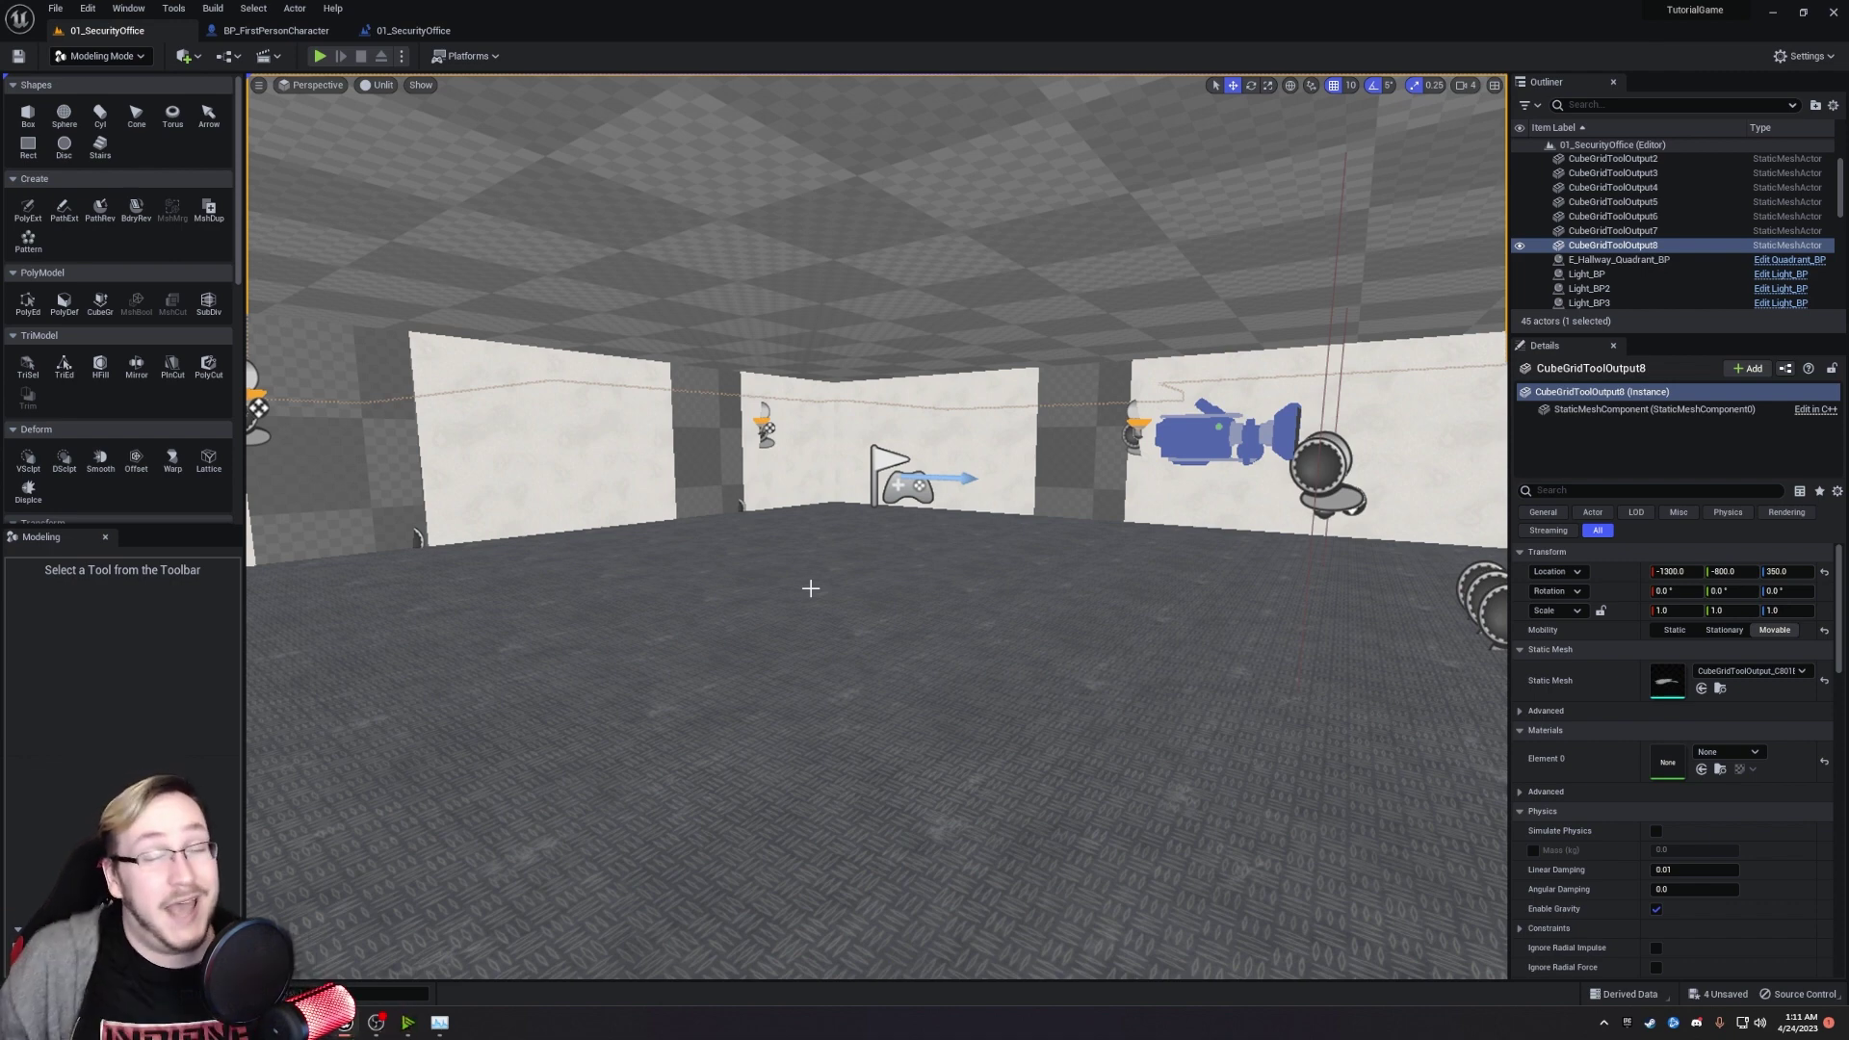
pyautogui.hotkey('ctrl', 'space')
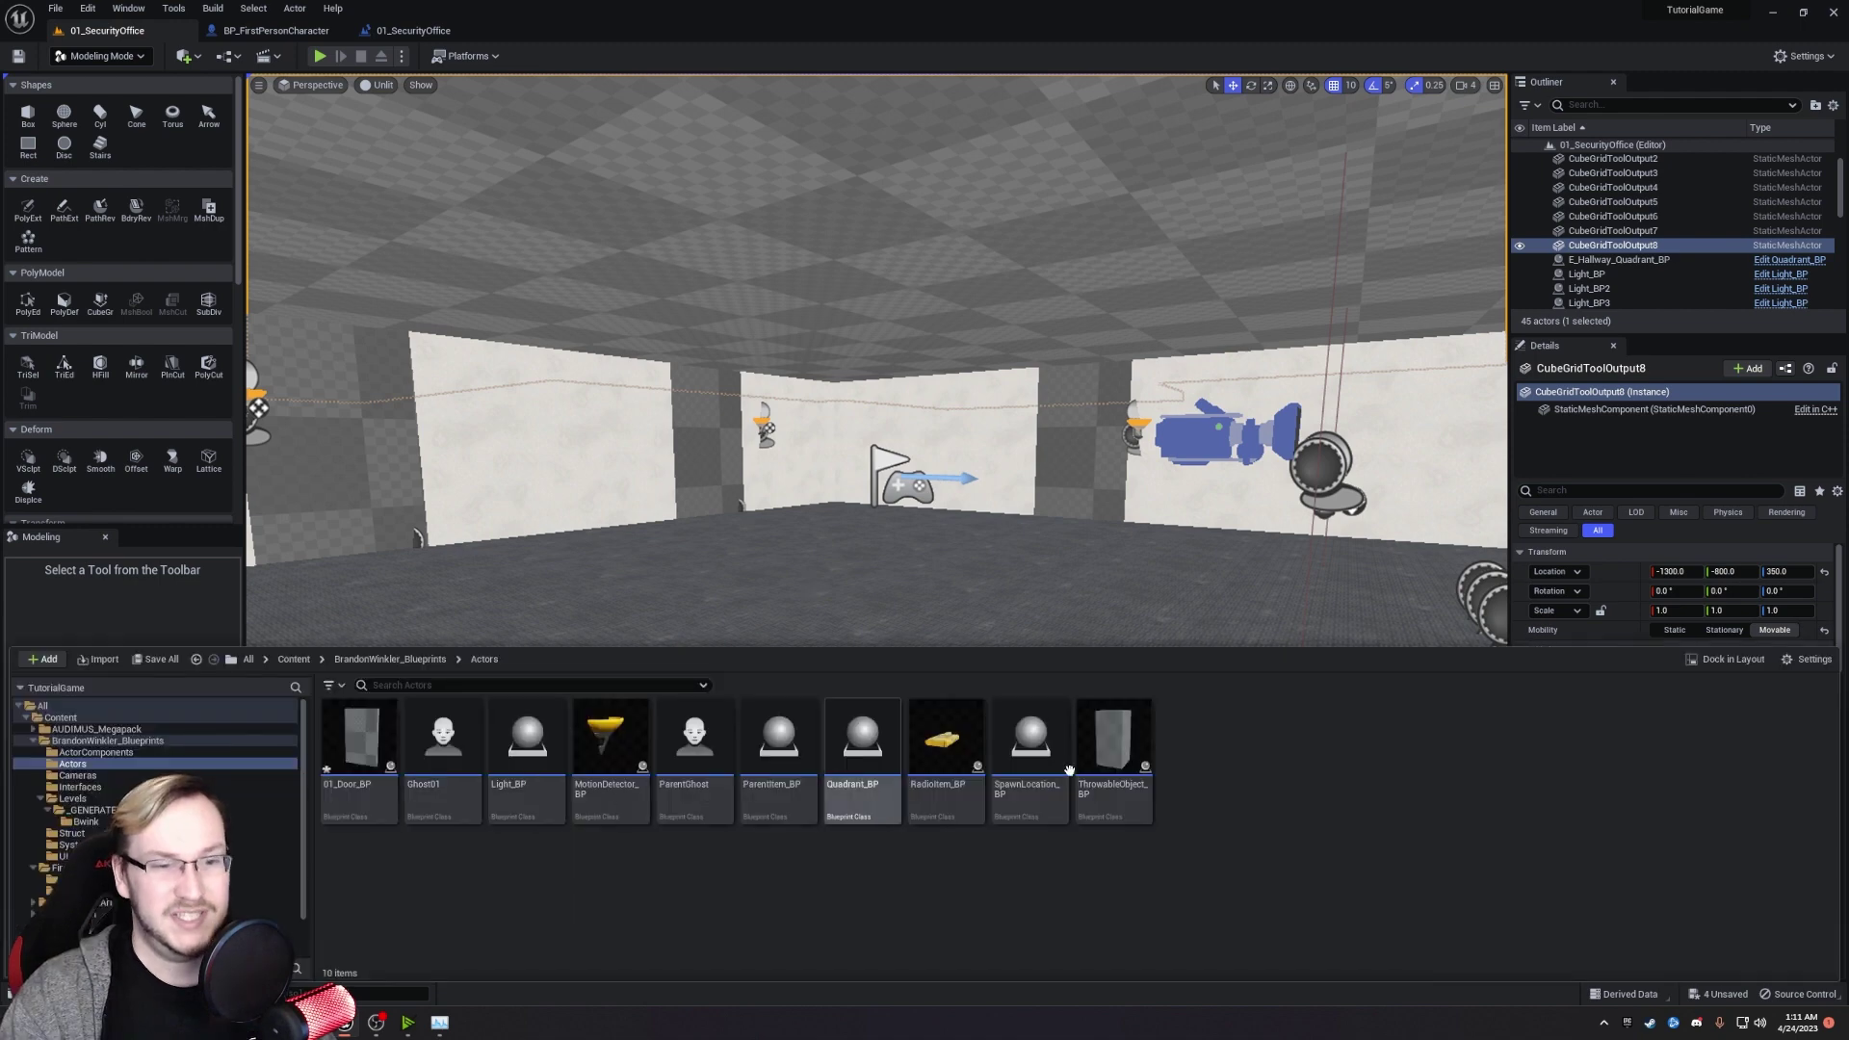
pyautogui.rightClick(1206, 770)
pyautogui.click(1264, 332)
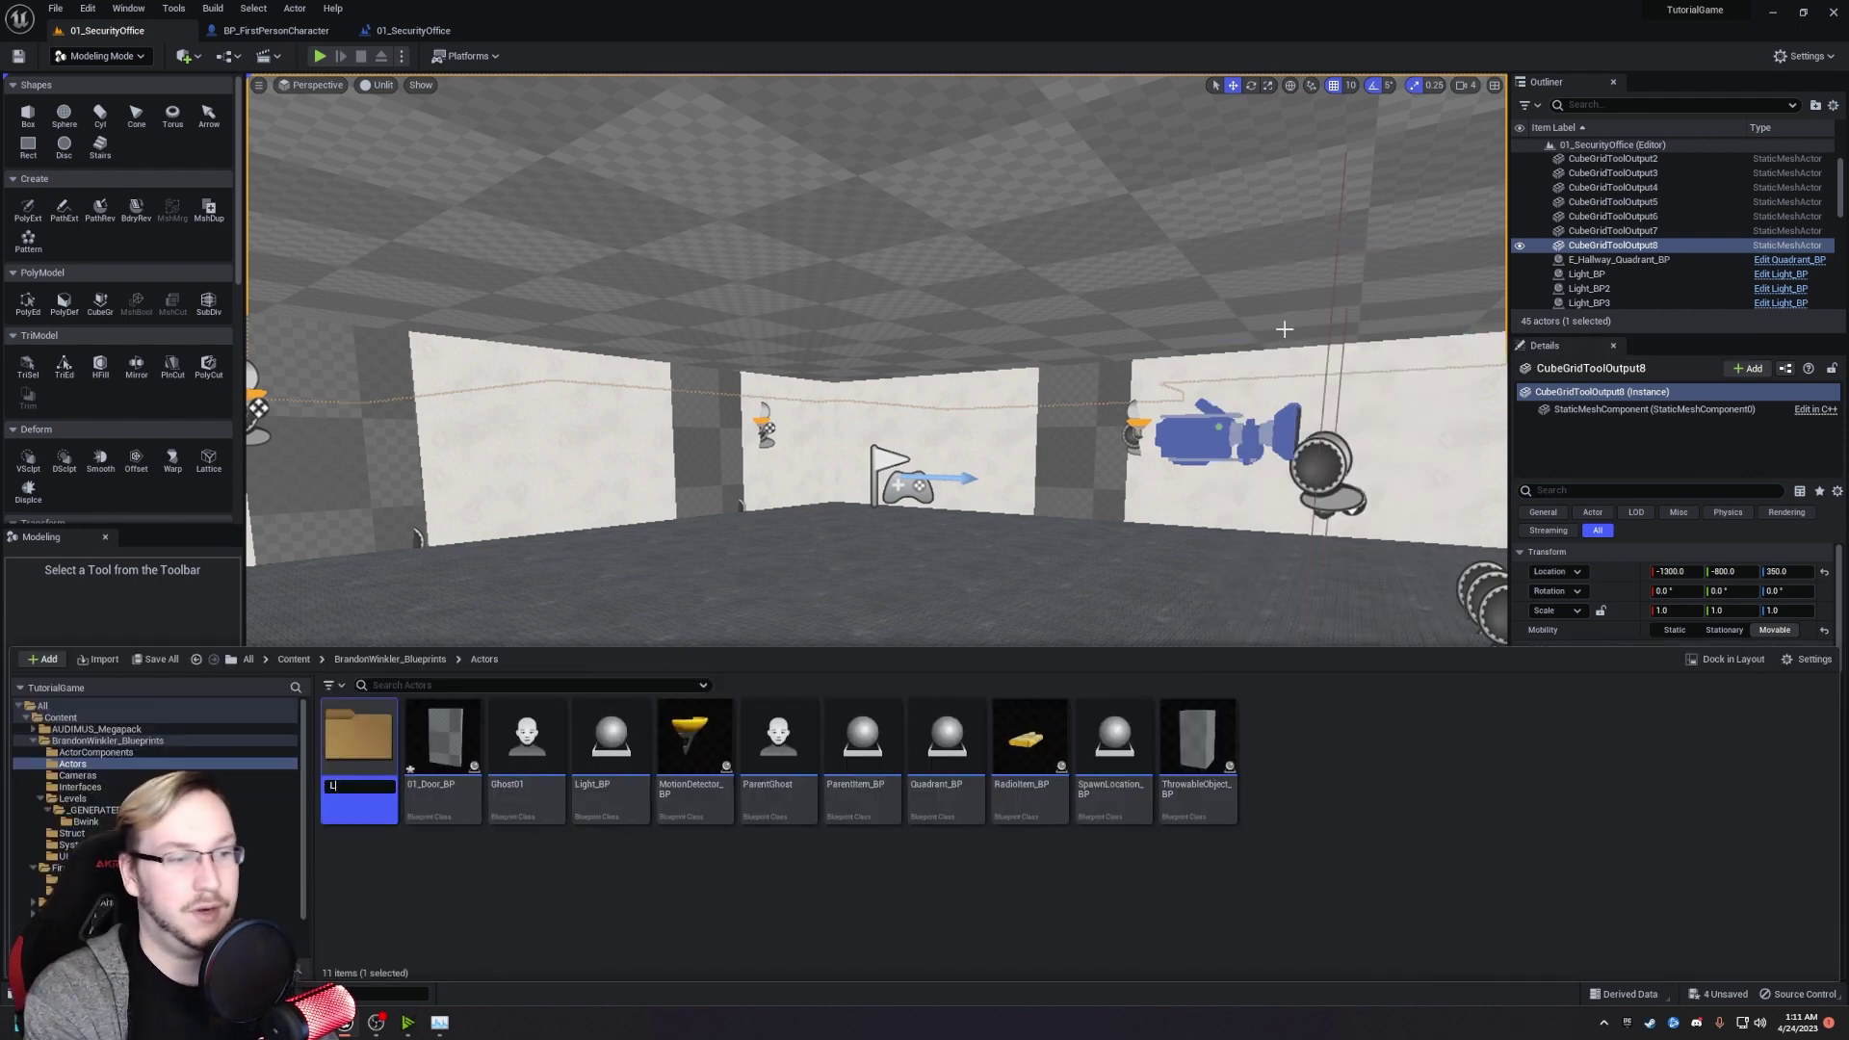
pyautogui.press('Return')
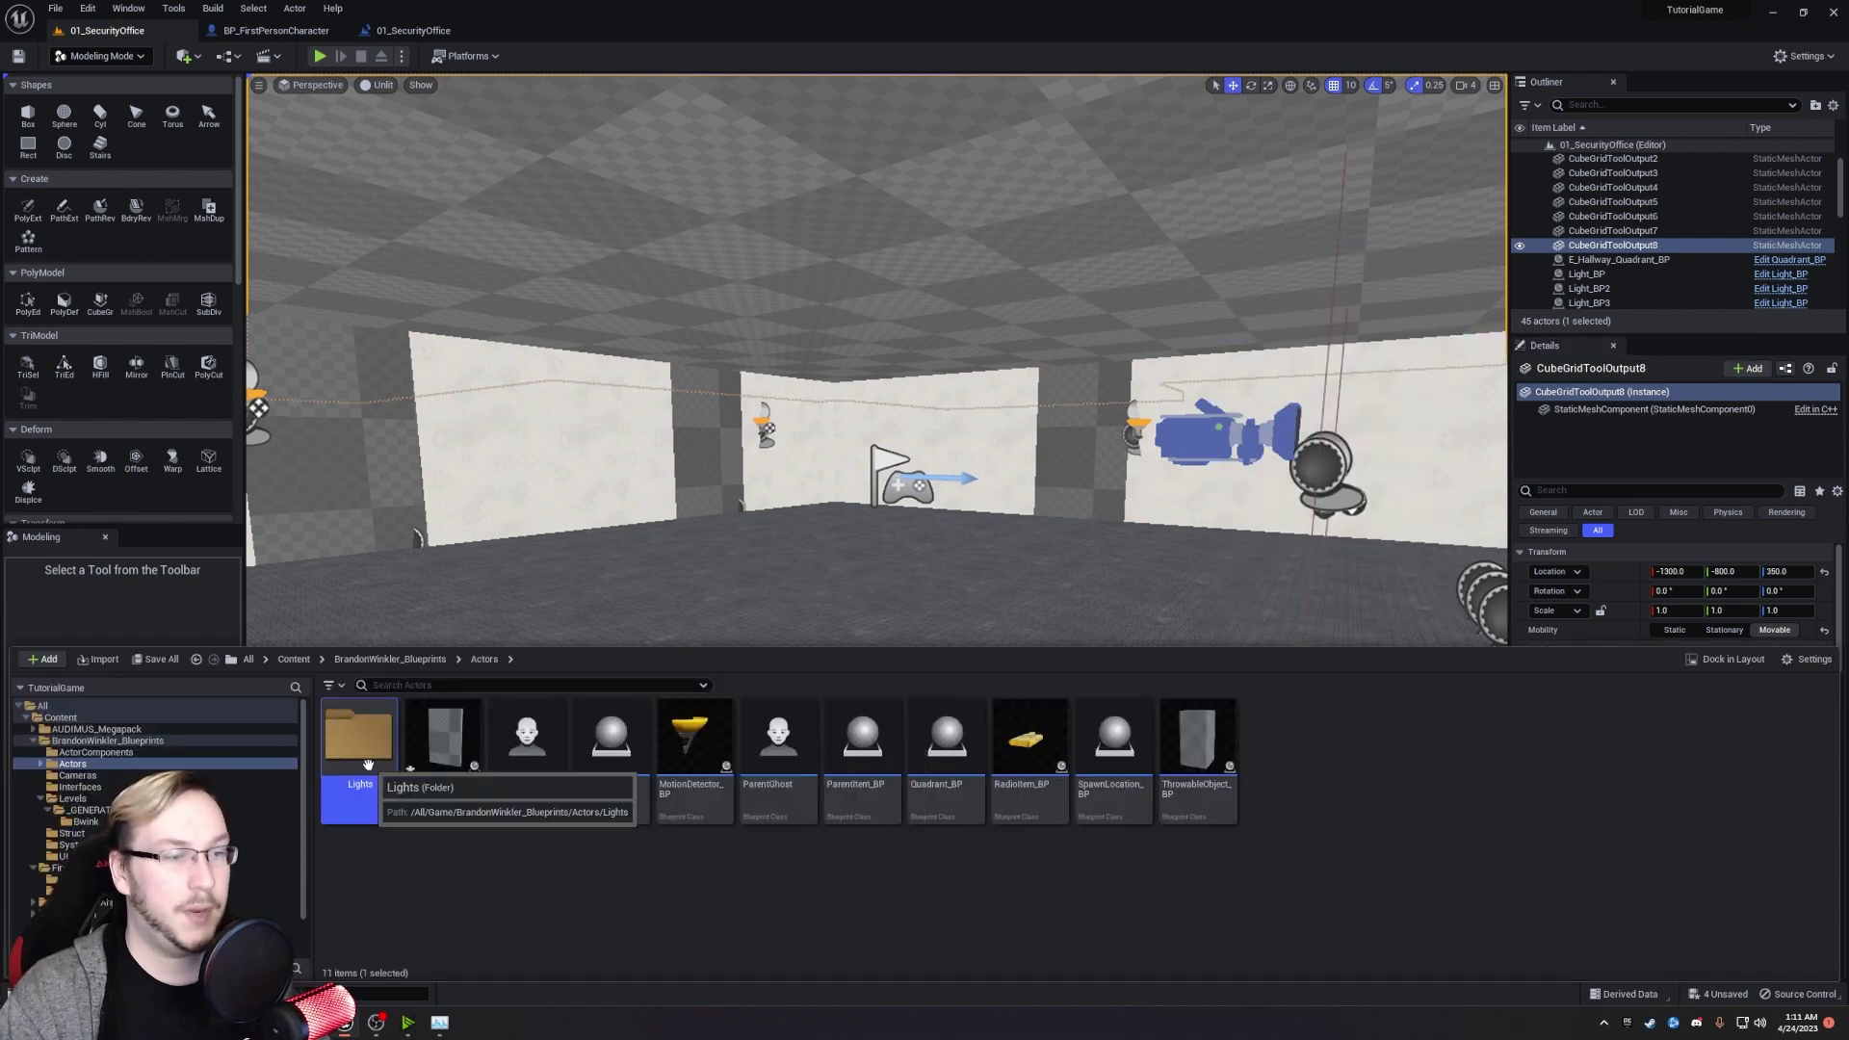
# Create an Actor blueprint class named BP_Light in the Lights folder.
pyautogui.doubleClick(368, 760)
pyautogui.rightClick(505, 791)
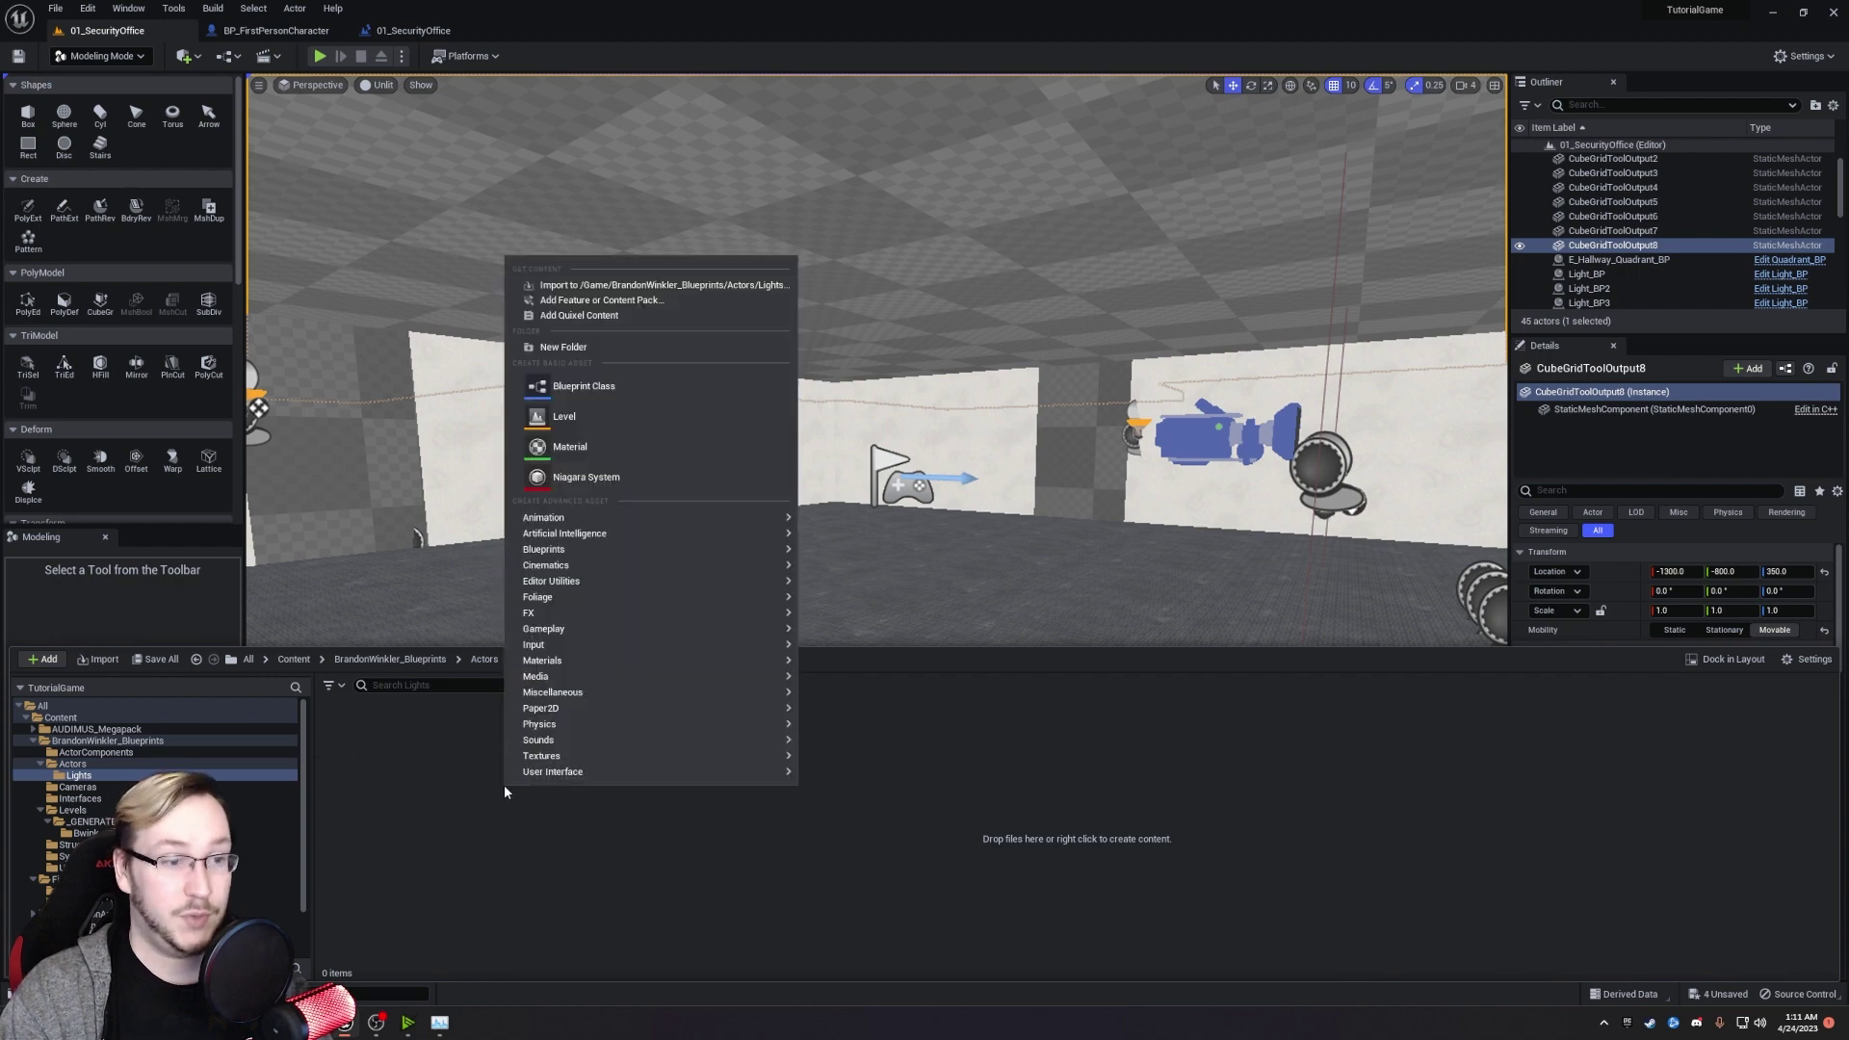
pyautogui.click(630, 385)
pyautogui.click(746, 391)
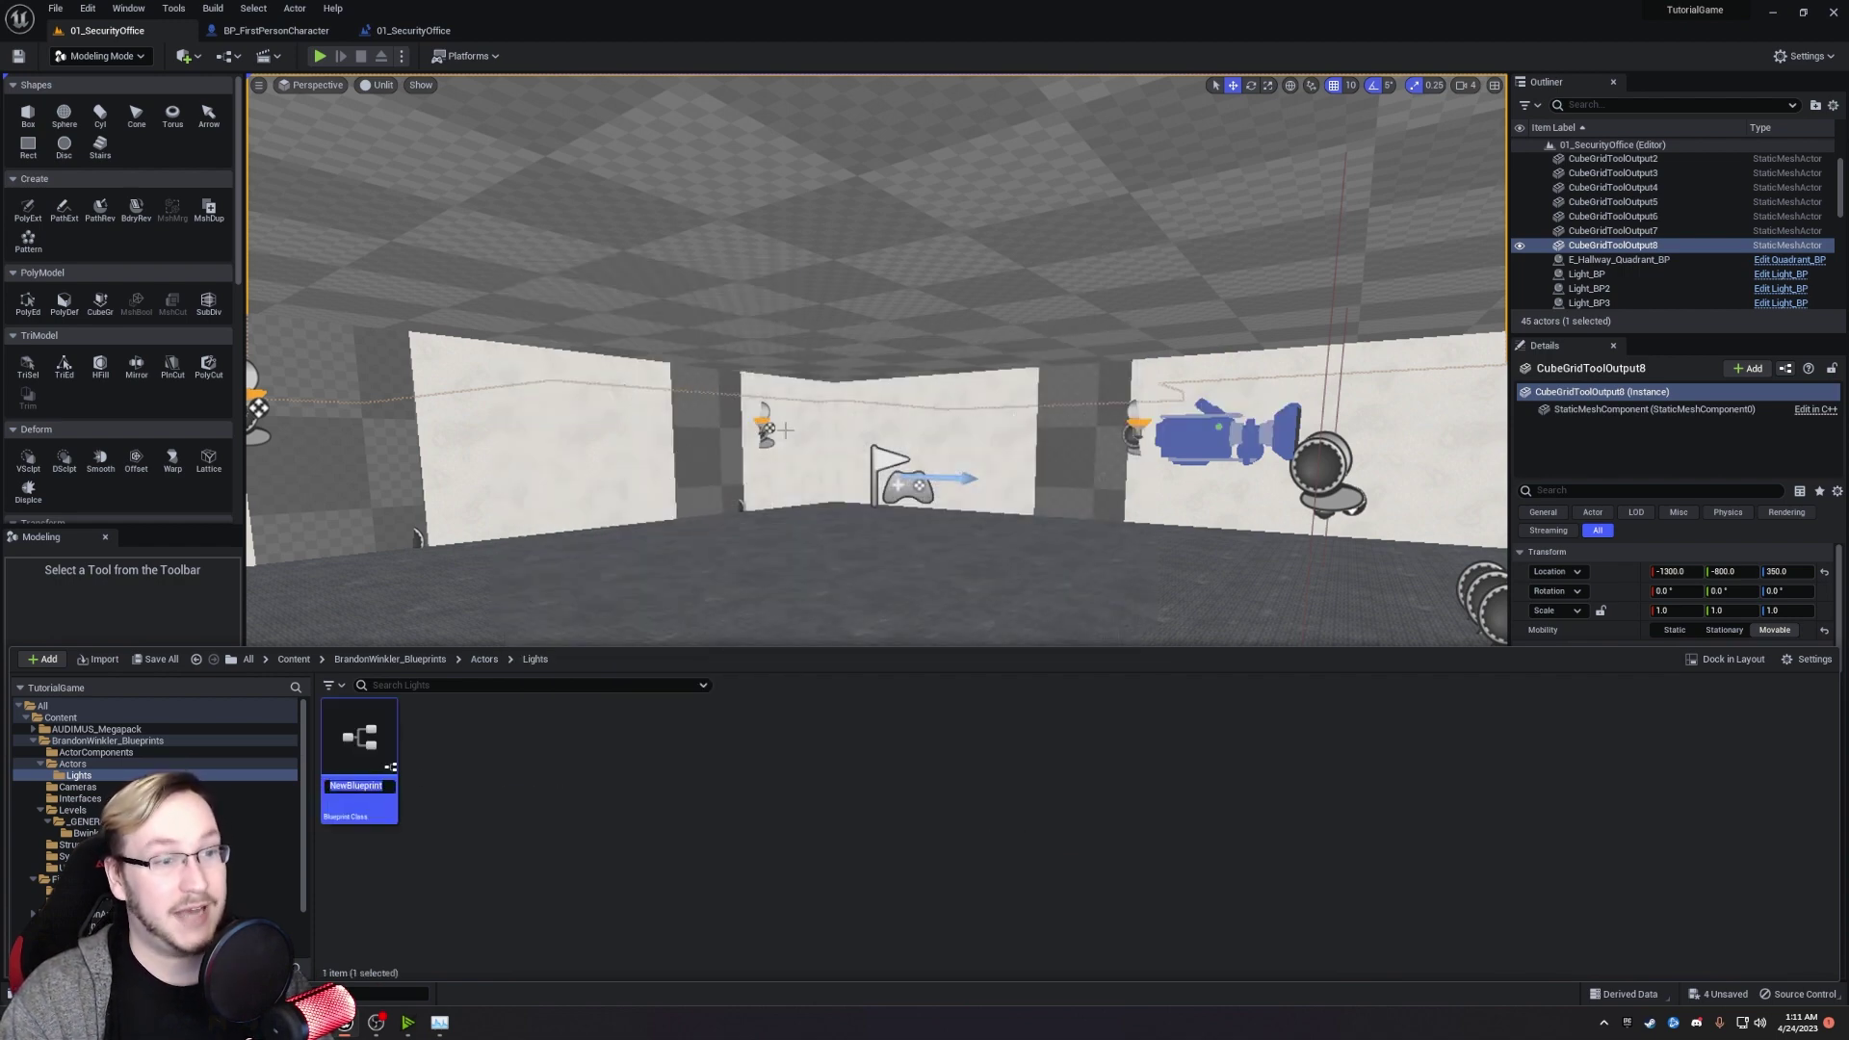
pyautogui.write('BP_Light')
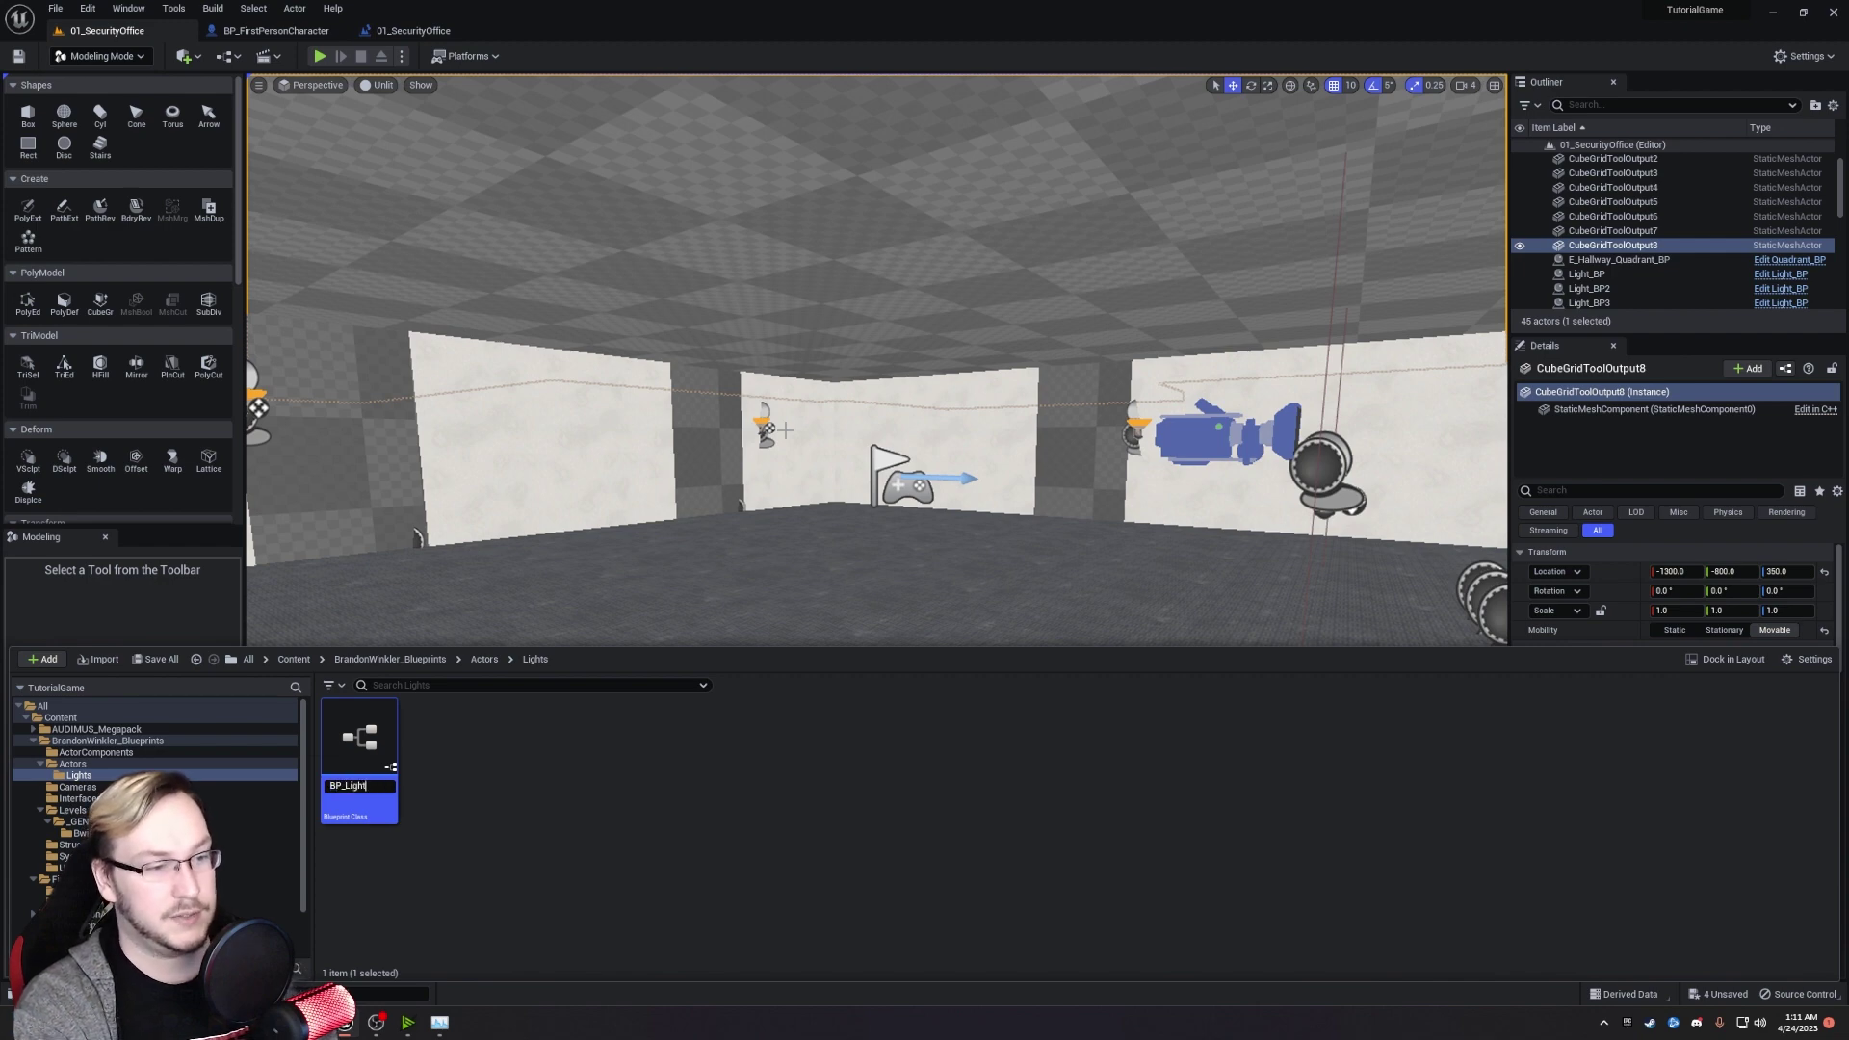
pyautogui.press('Return')
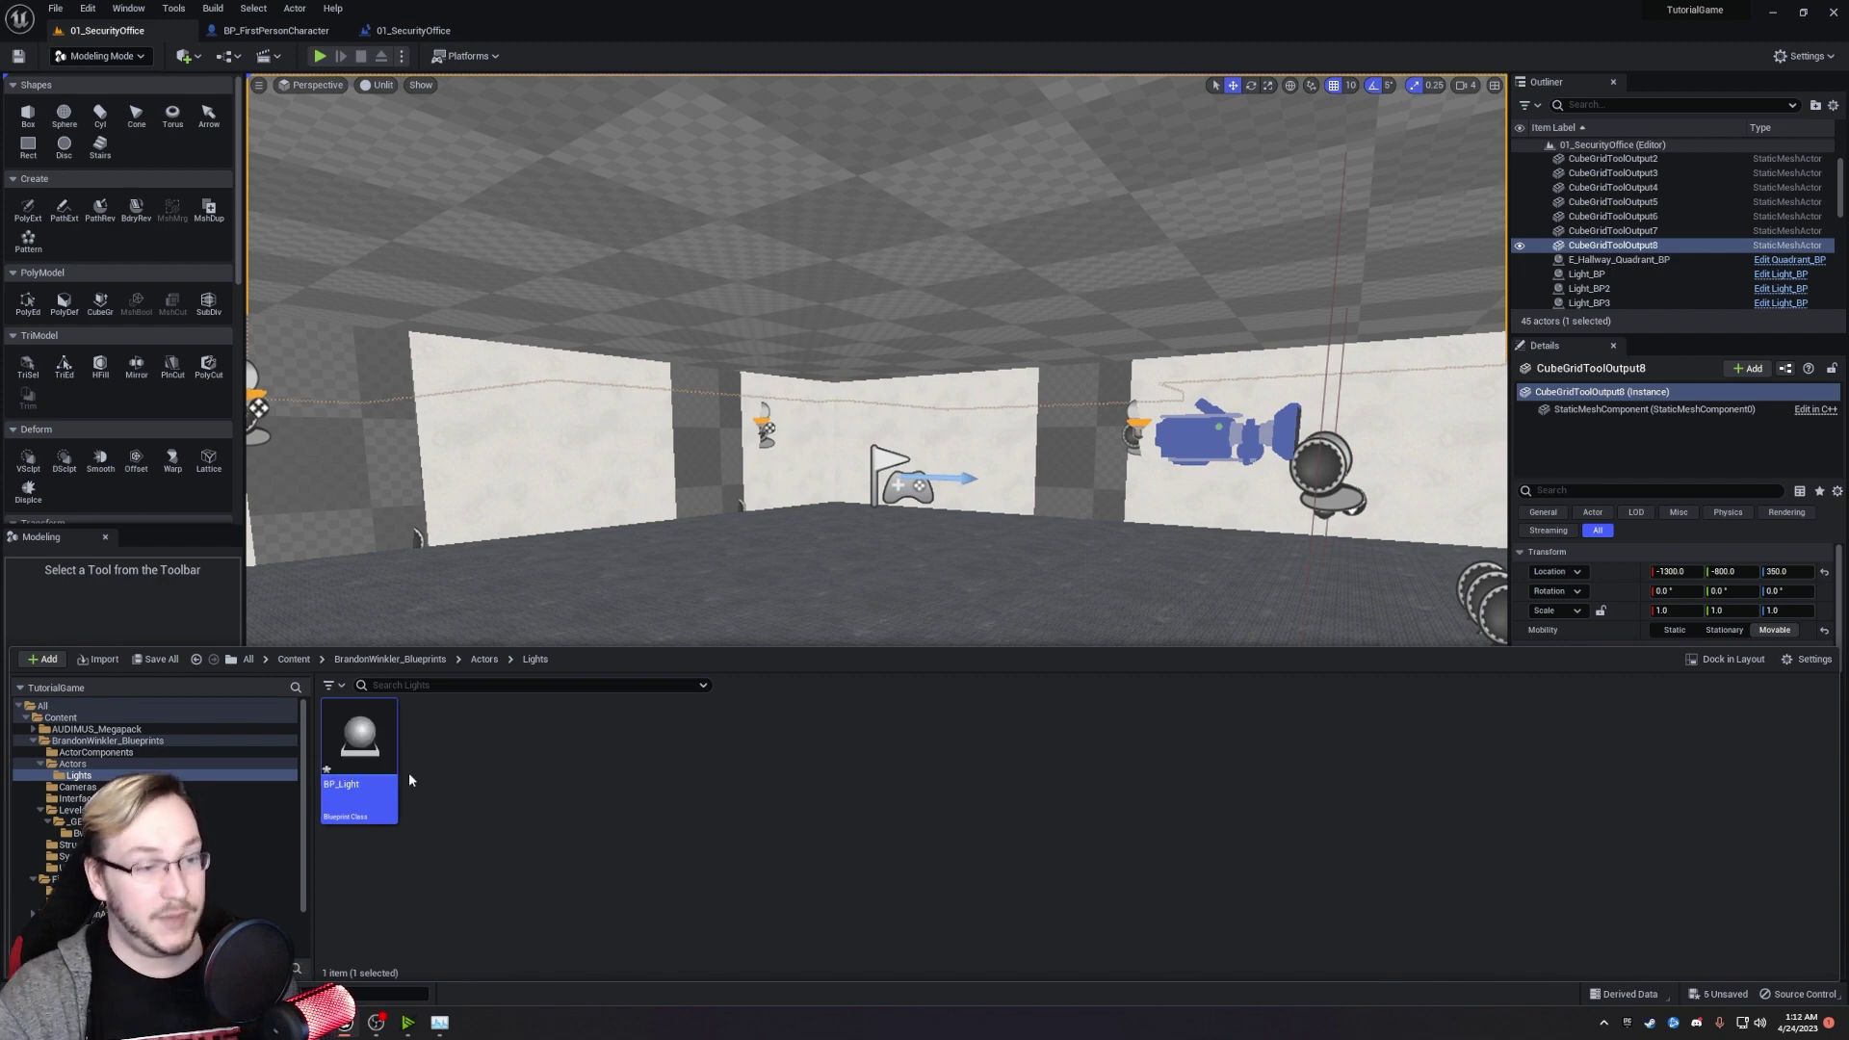
# Open BP_Light docked beside the other editors and add a static mesh component named SM_Light.
pyautogui.doubleClick(382, 778)
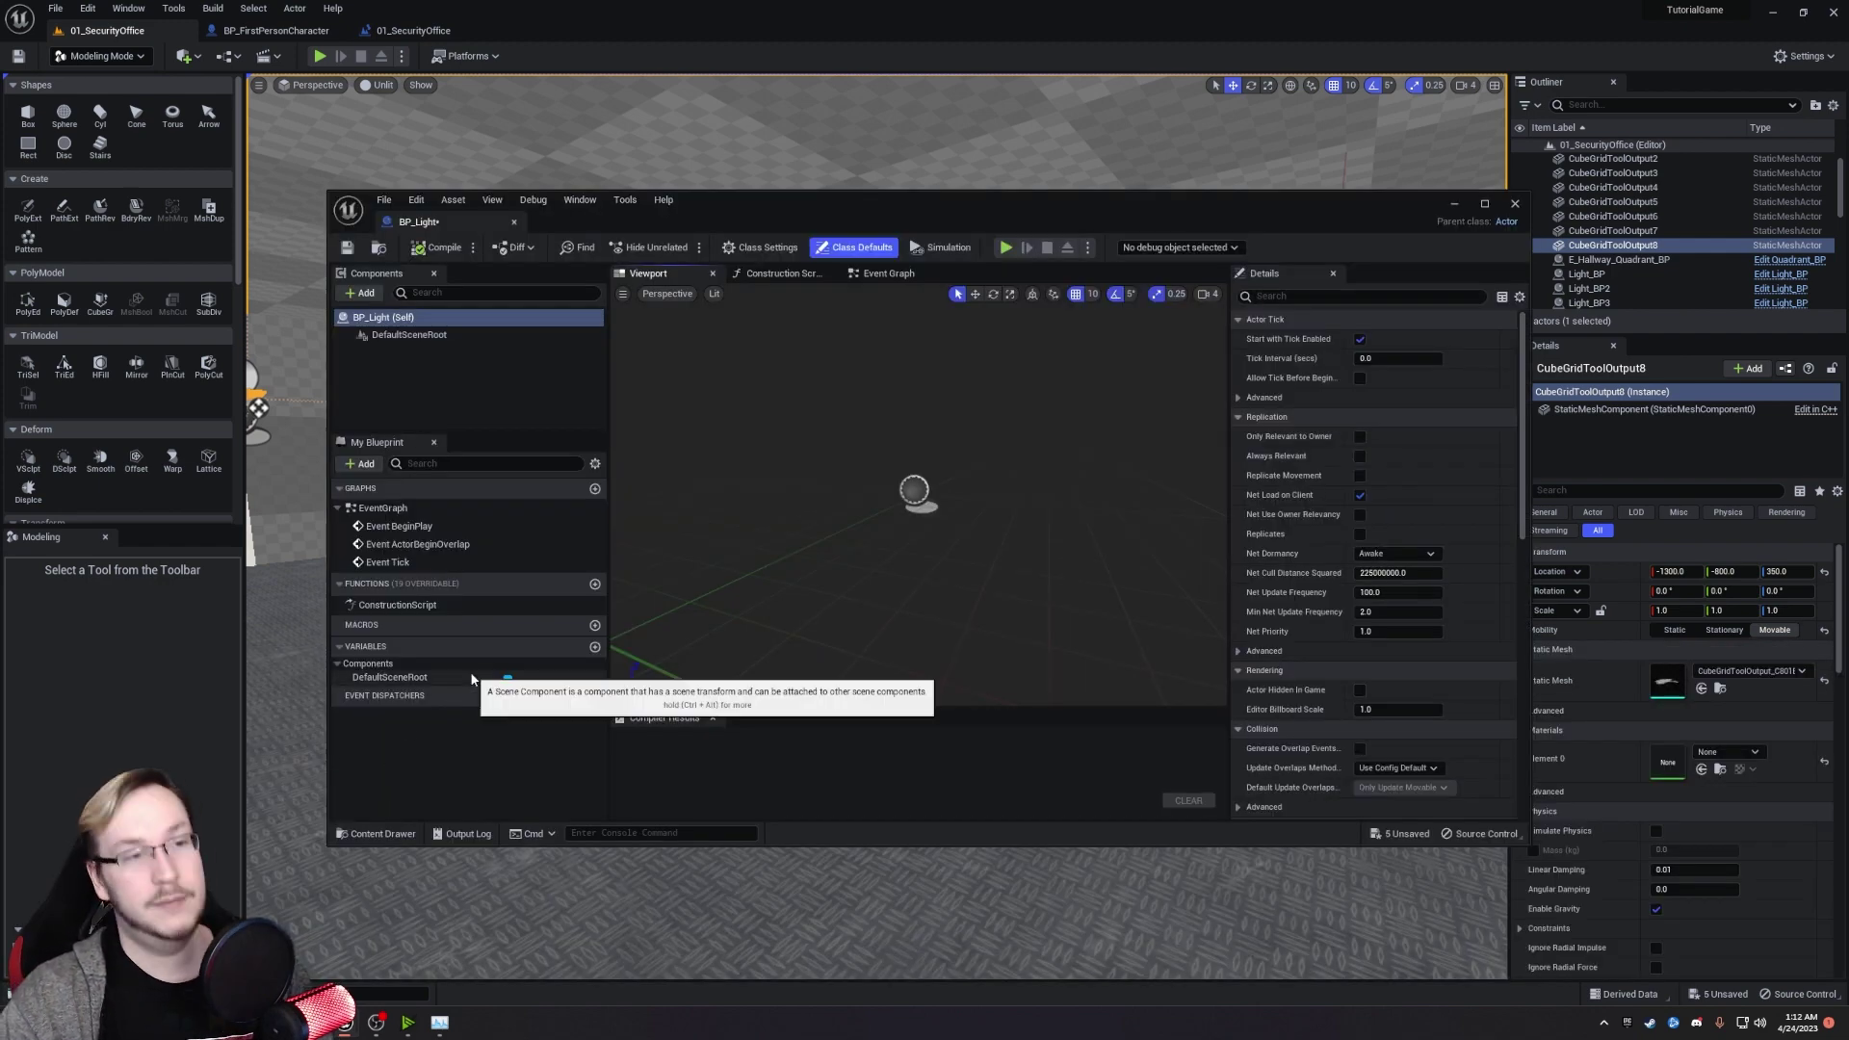
pyautogui.moveTo(419, 226); pyautogui.dragTo(549, 30)
pyautogui.click(44, 101)
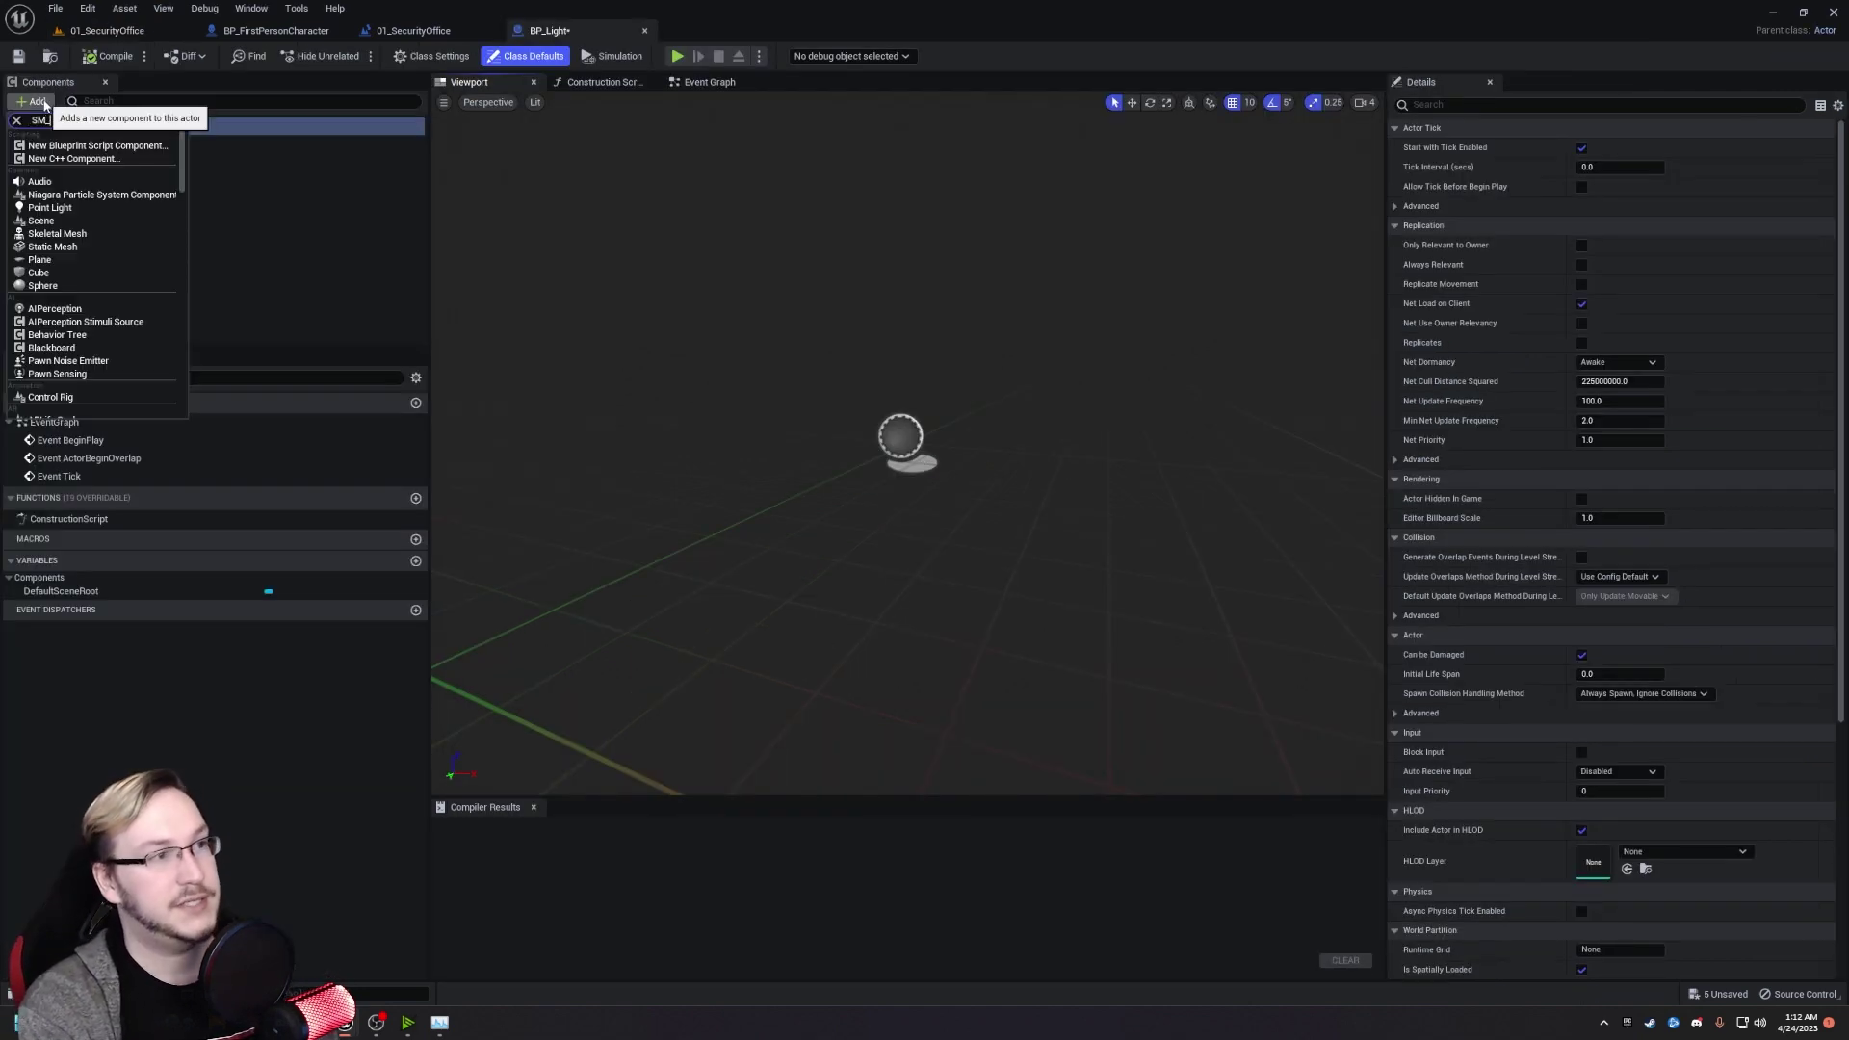
pyautogui.press('Escape')
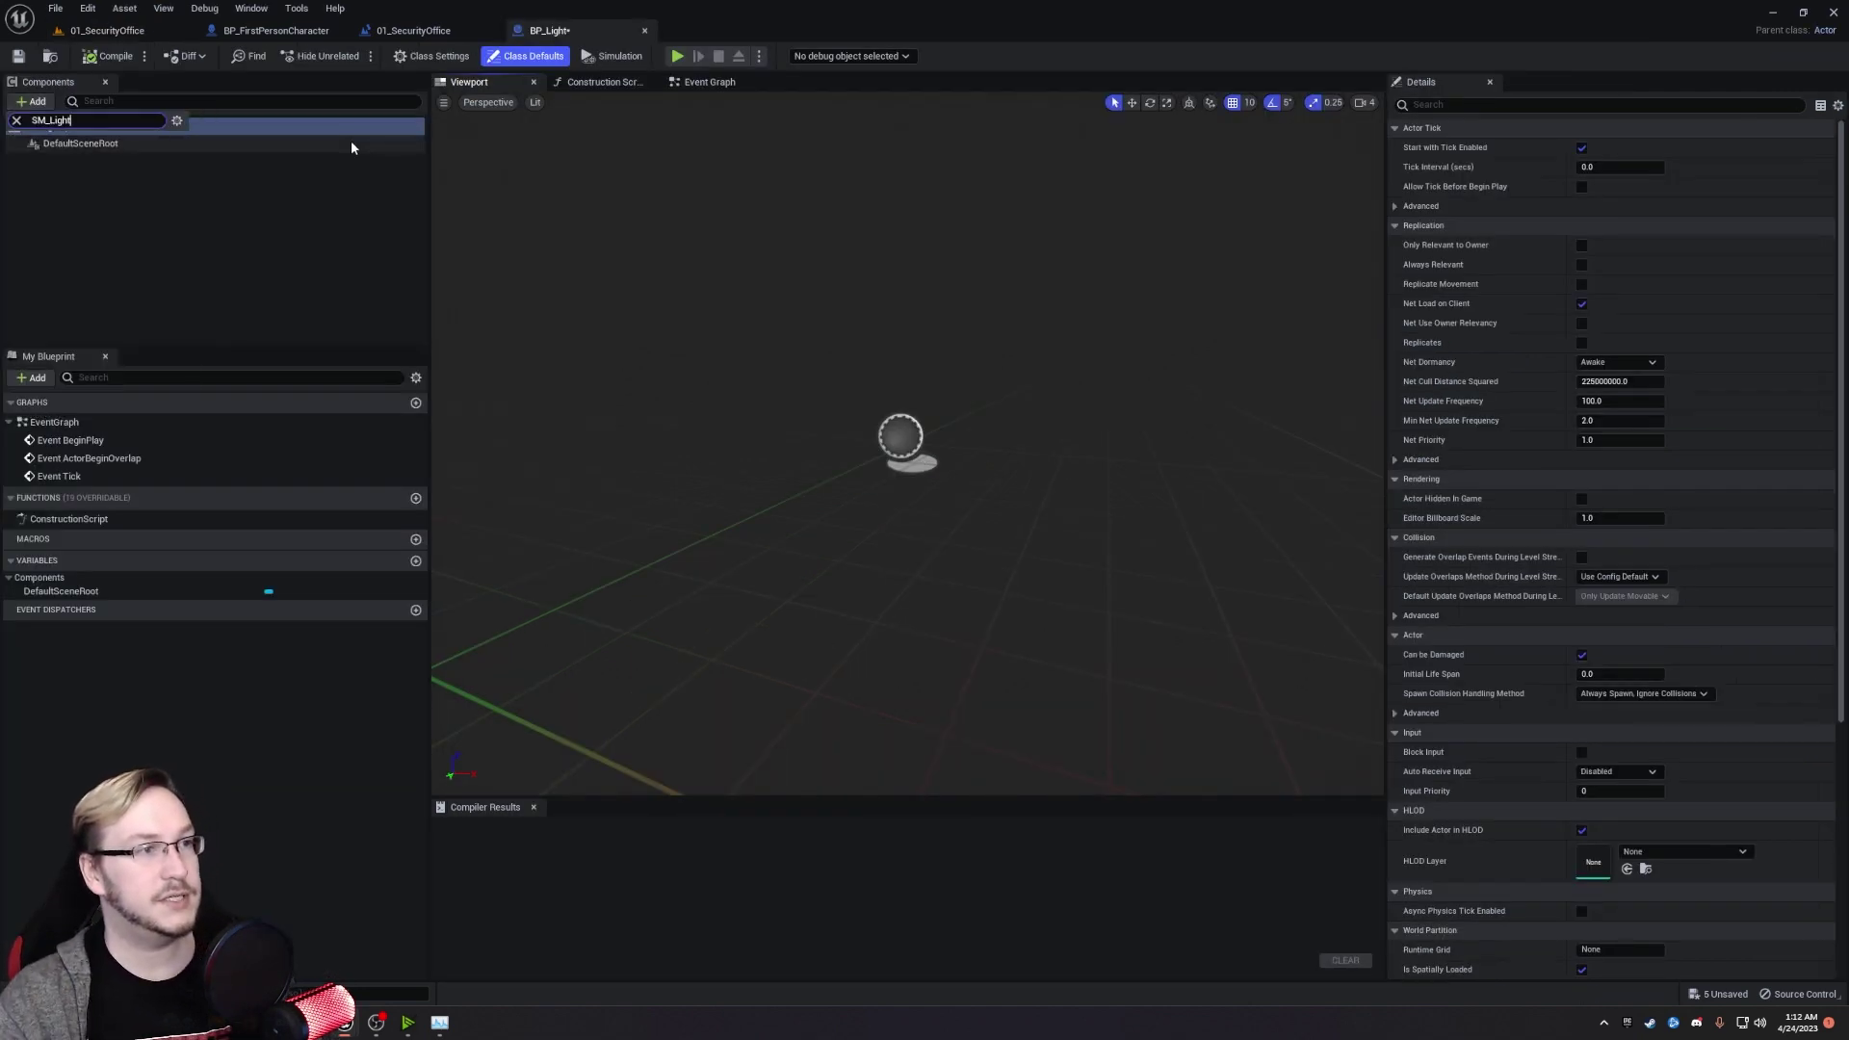
pyautogui.doubleClick(97, 121)
pyautogui.press('BackSpace')
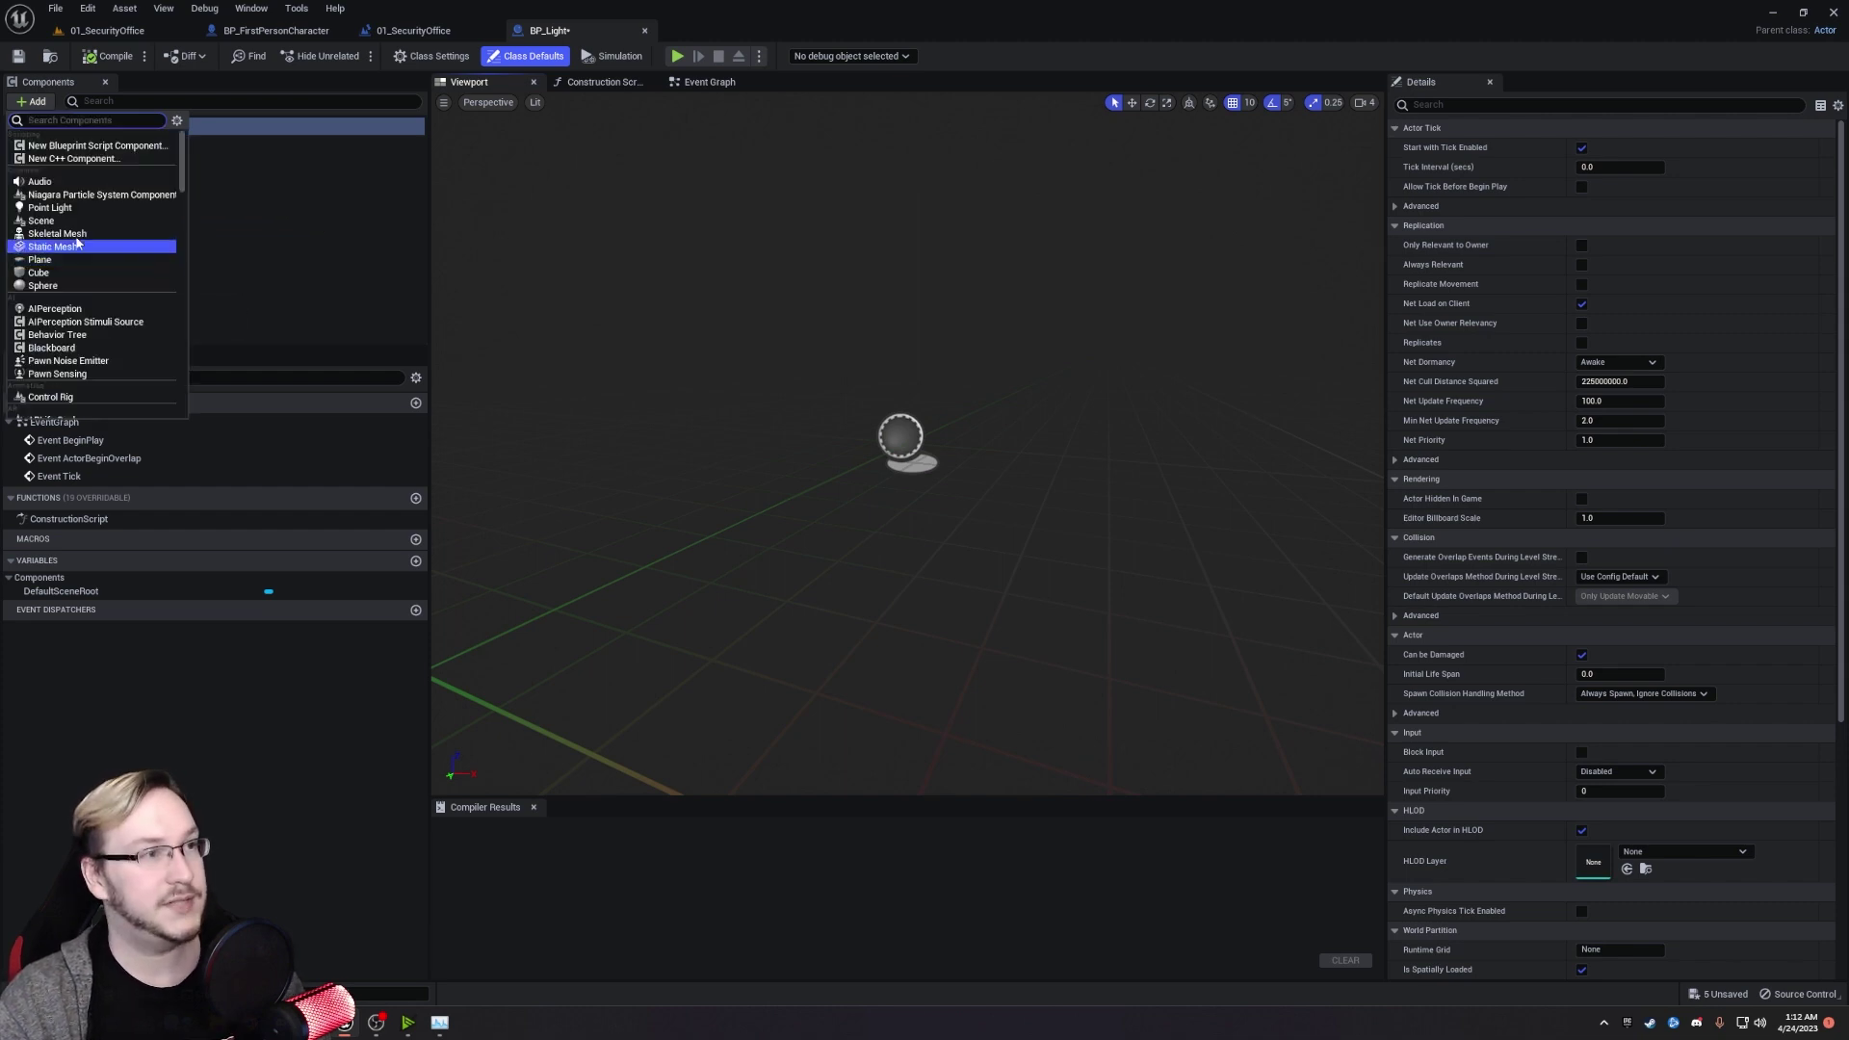
pyautogui.click(84, 249)
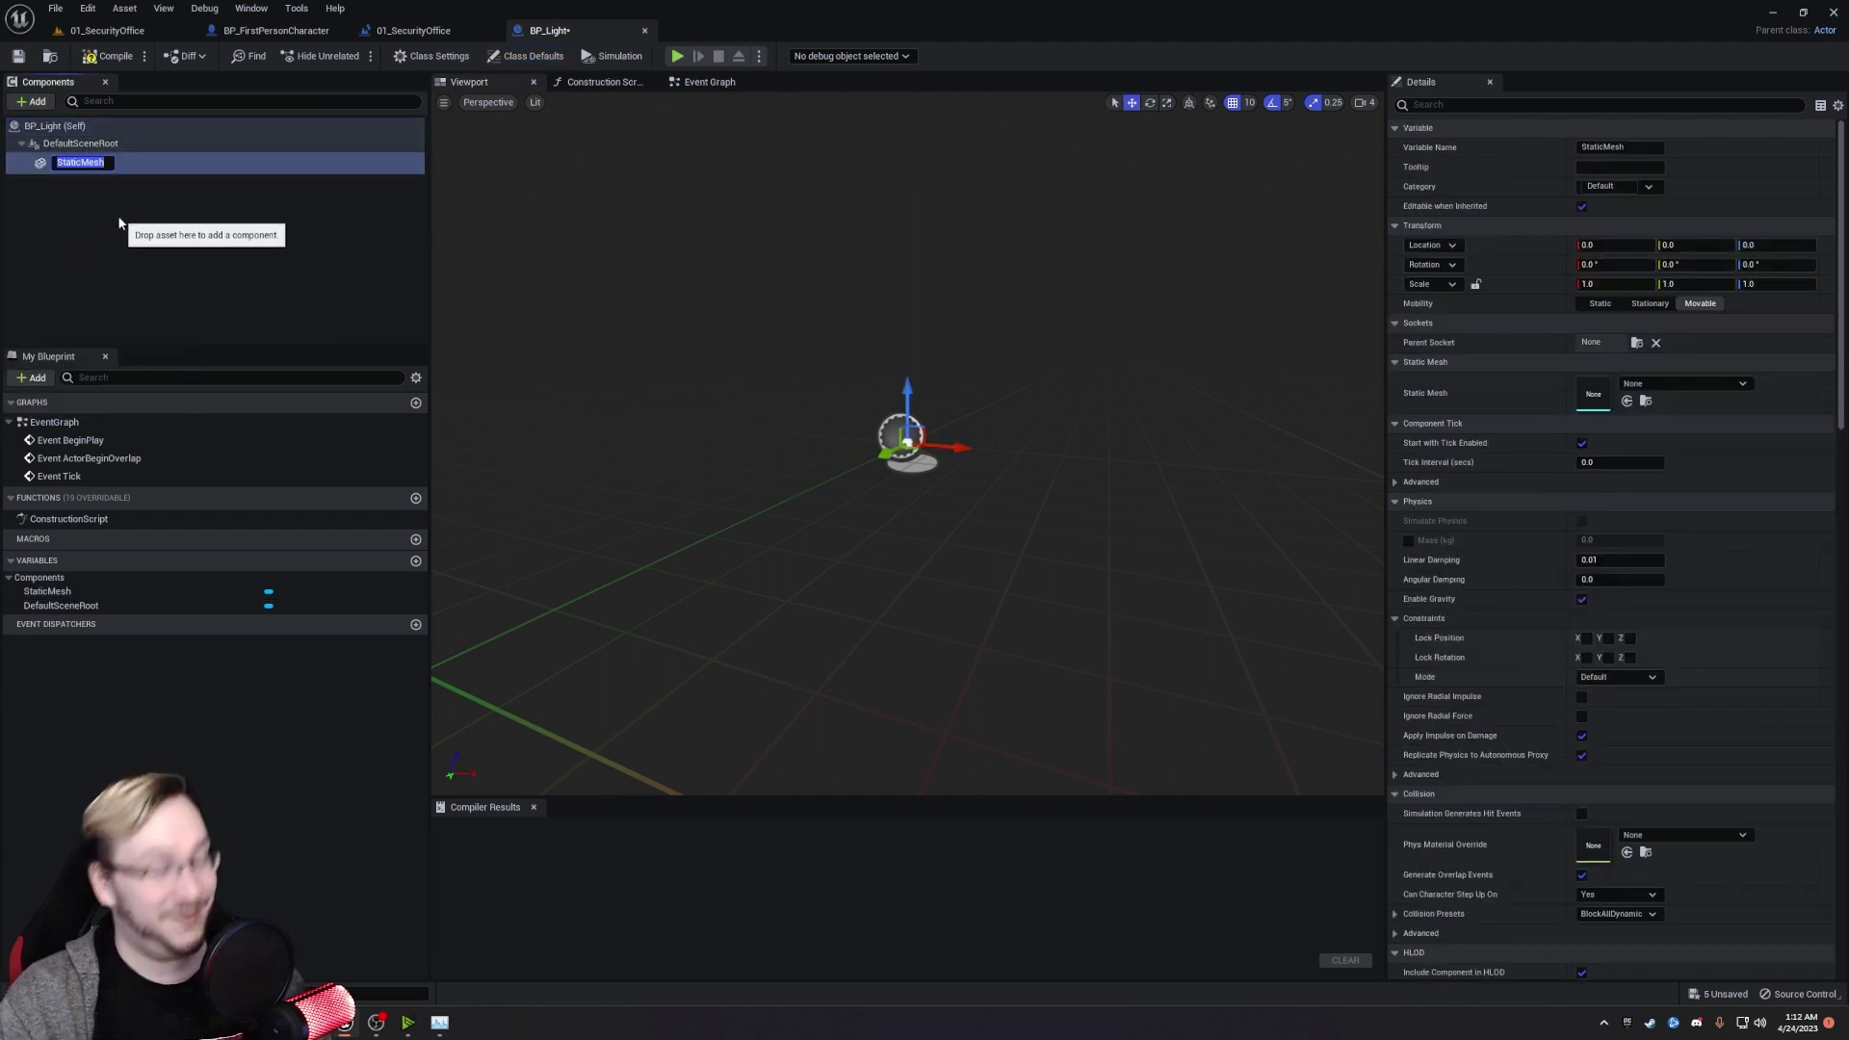
pyautogui.write('SM_Light')
pyautogui.press('Return')
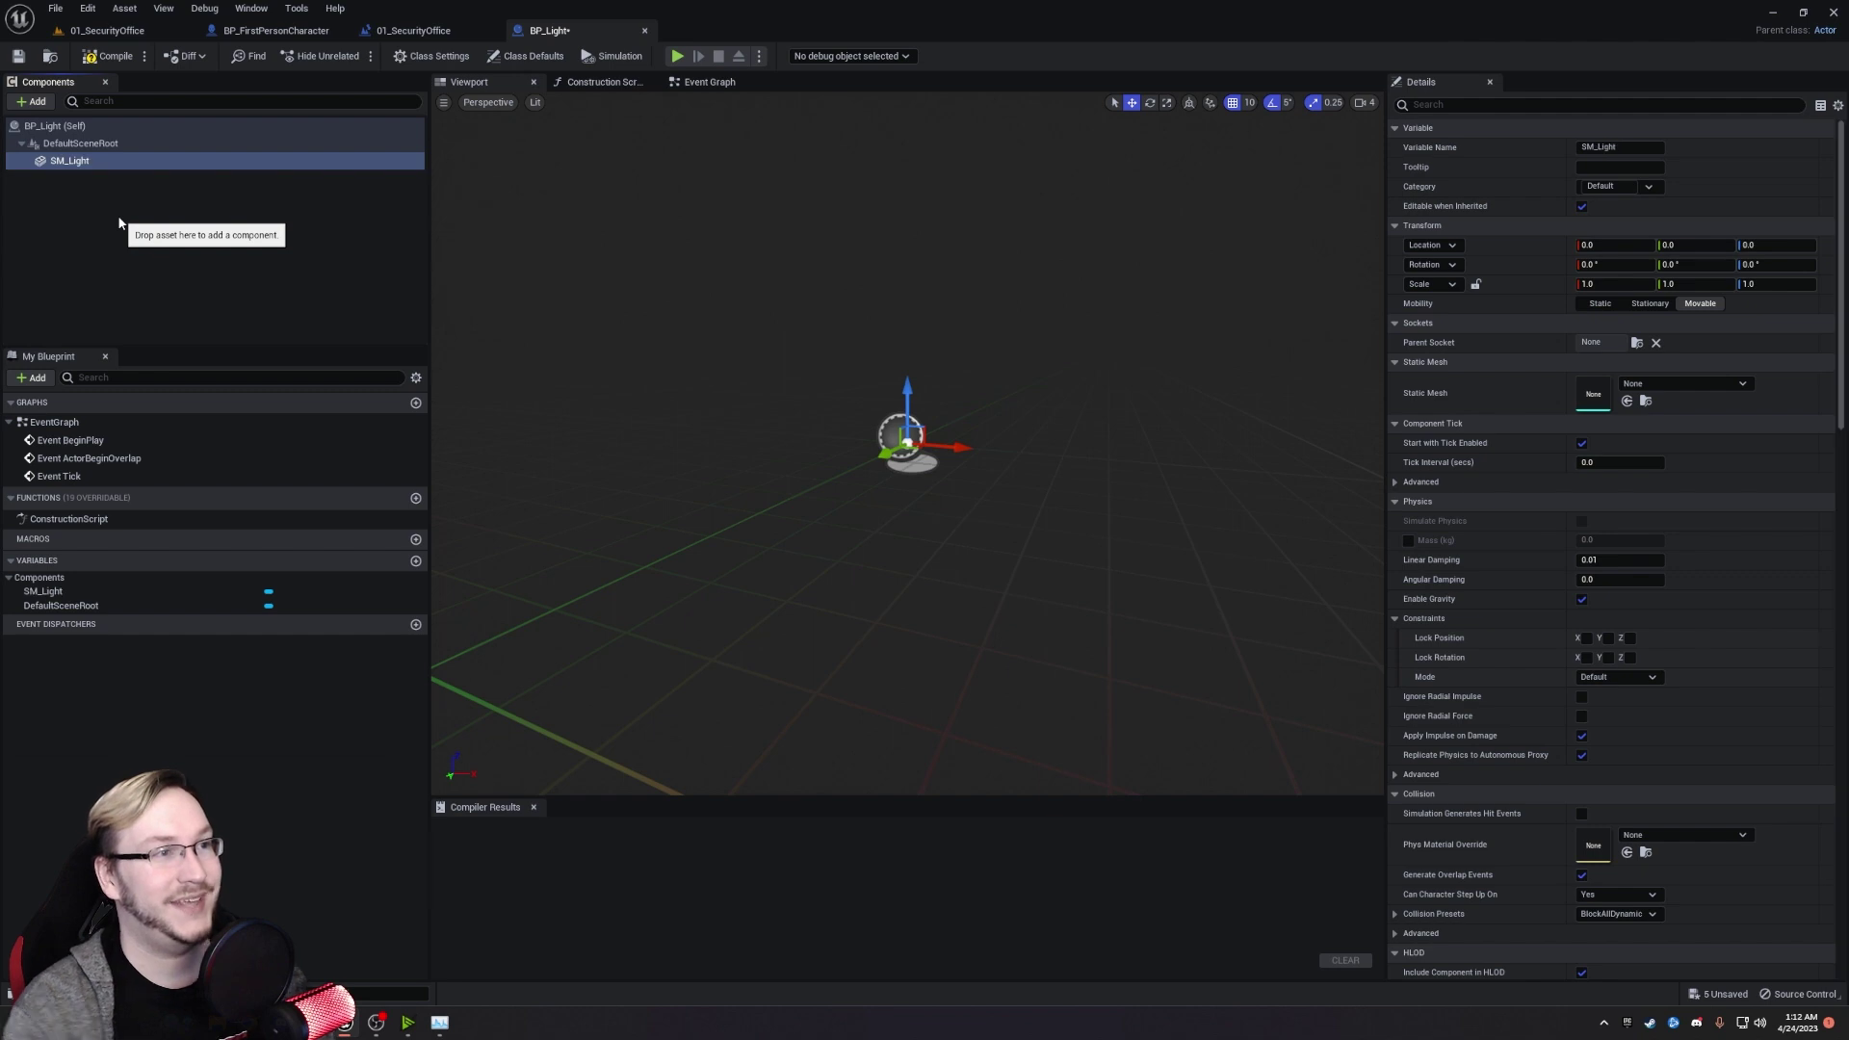
# Search the static meshes for "wall" and assign SM_Lamp_Wall to the SM_Light component.
pyautogui.click(1663, 386)
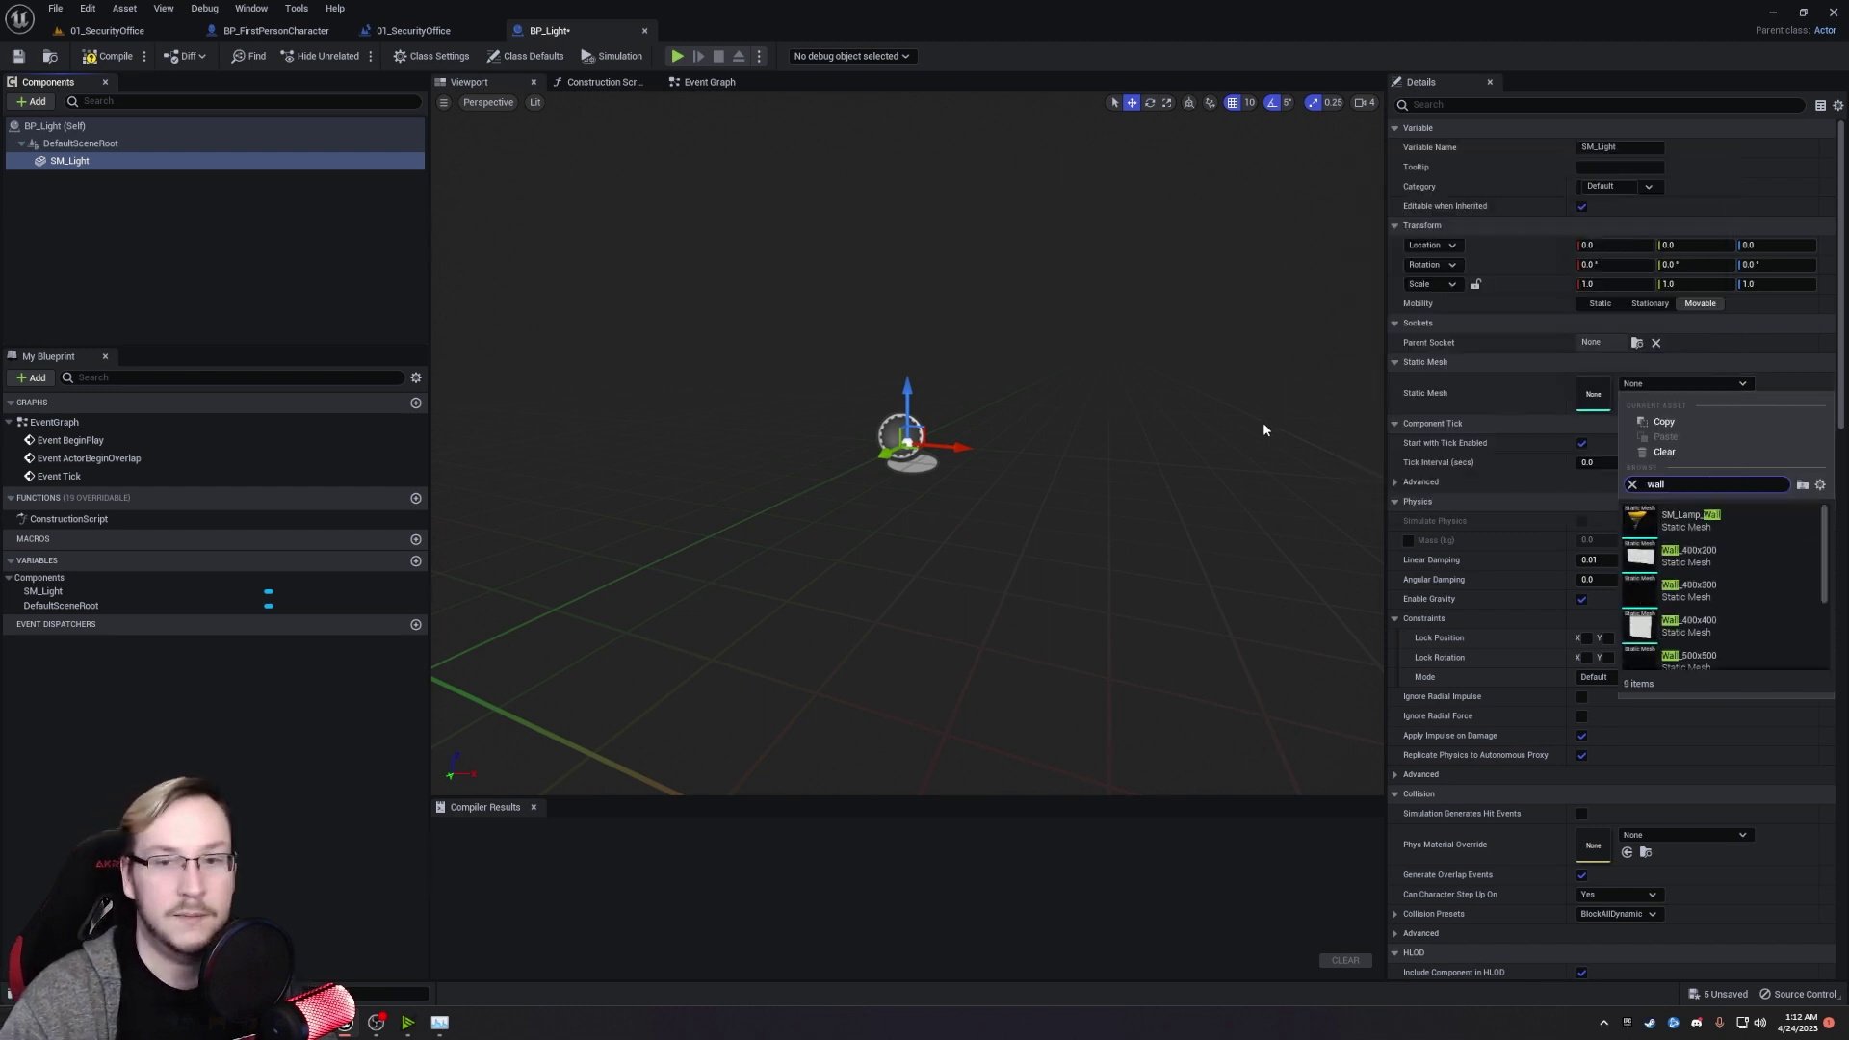
pyautogui.click(1690, 520)
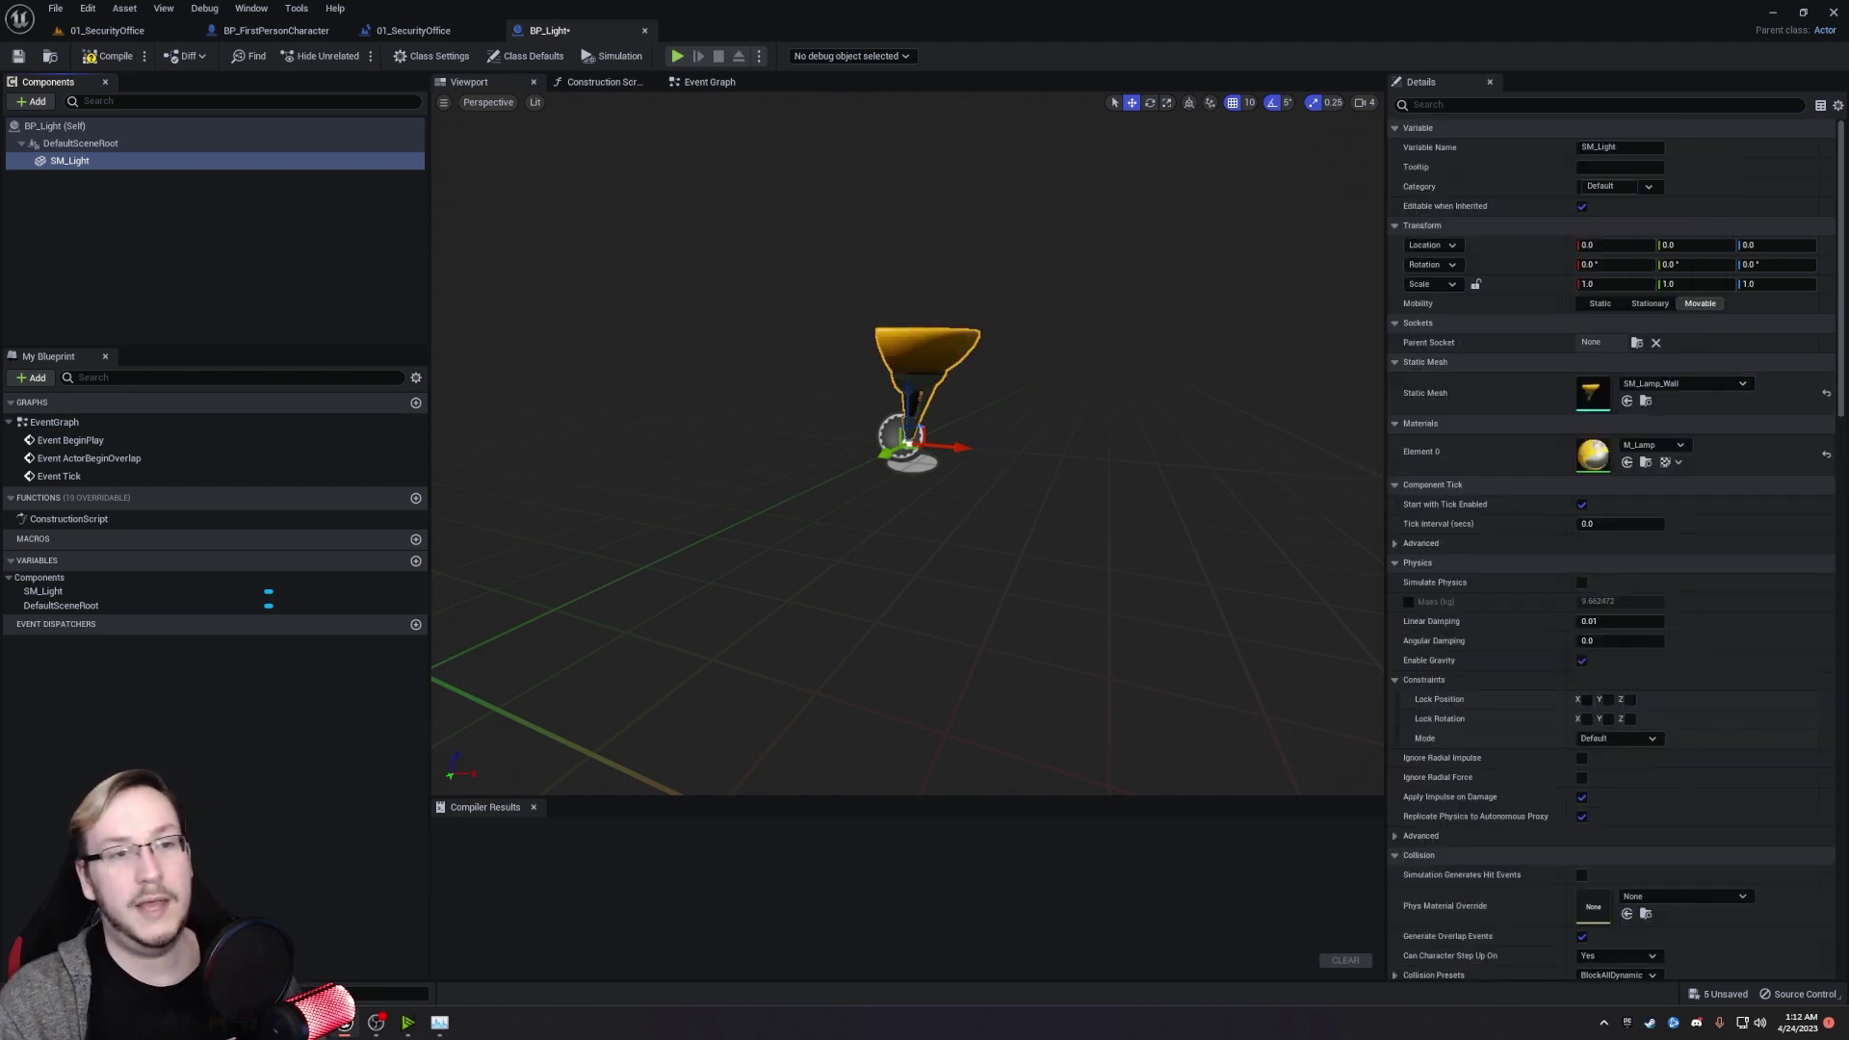
pyautogui.moveTo(907, 444); pyautogui.dragTo(965, 486, button='right')
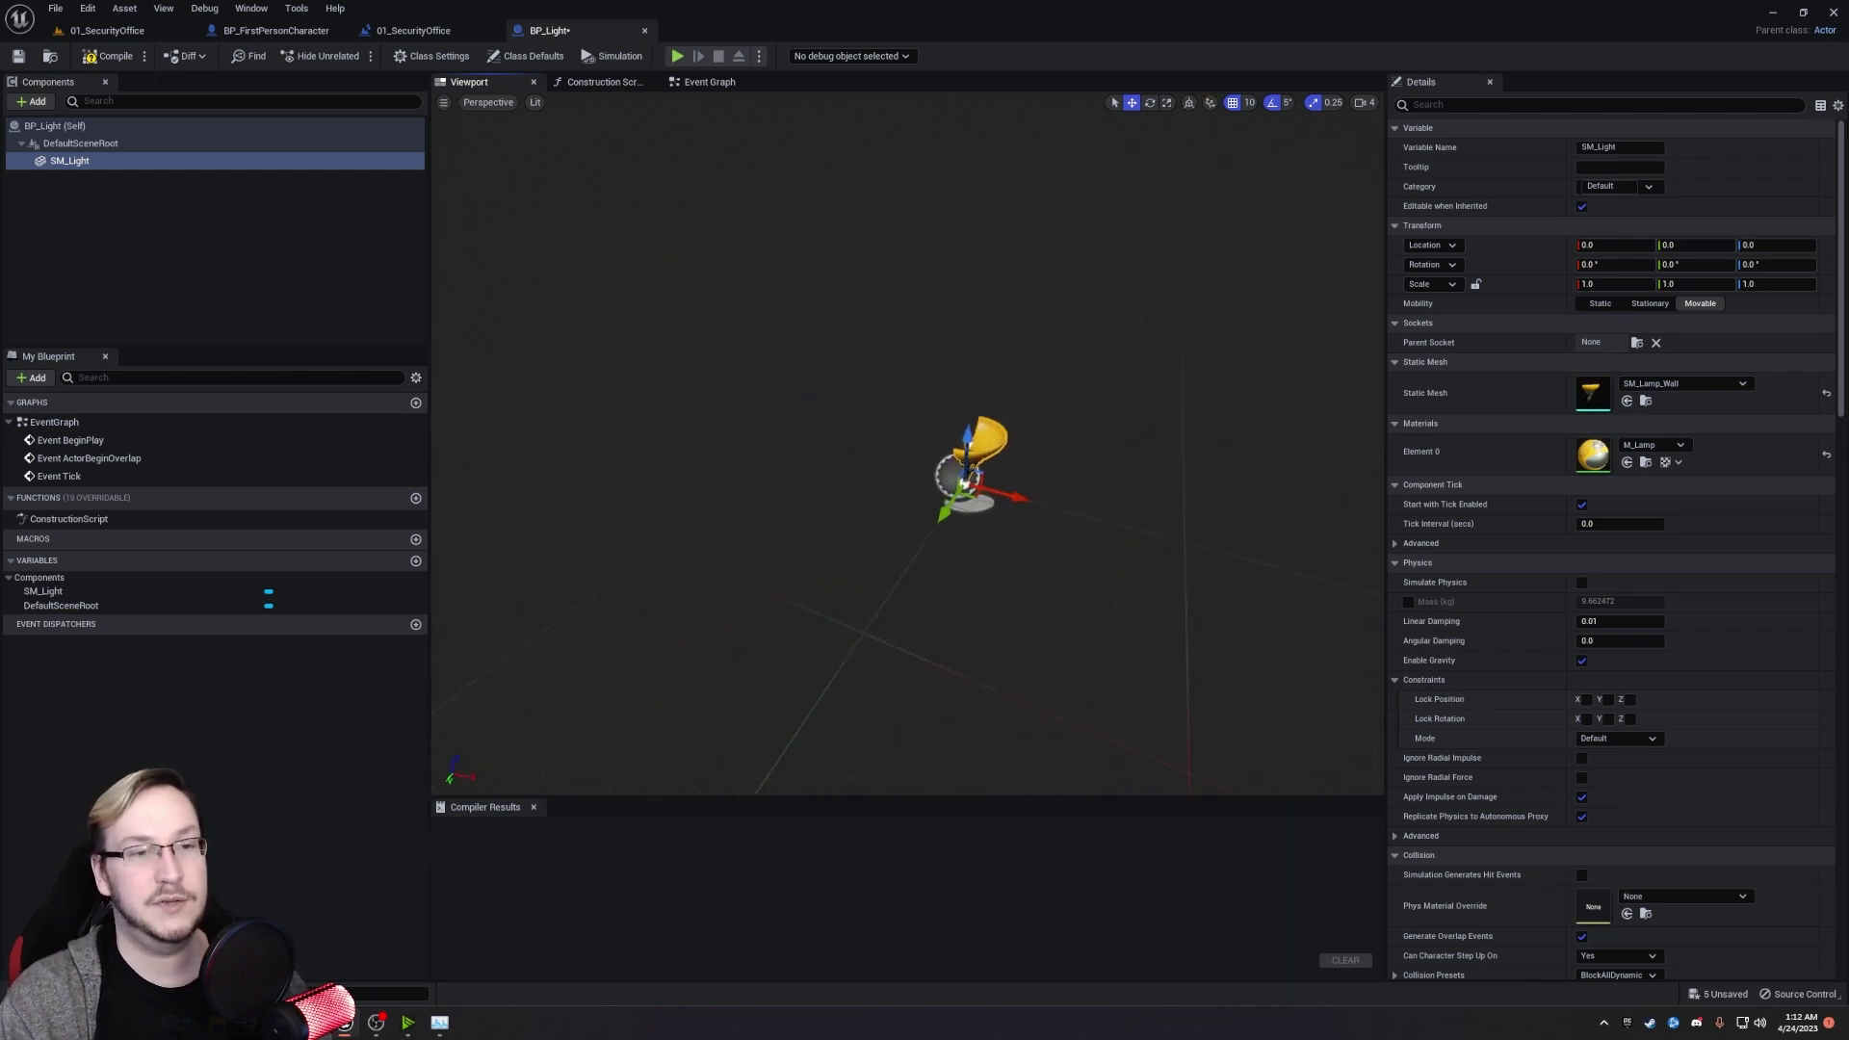
pyautogui.moveTo(771, 375); pyautogui.dragTo(717, 385, button='right')
# Add a point light under SM_Light, keeping its default name, and move it to about X 80, Z 60.
pyautogui.click(32, 101)
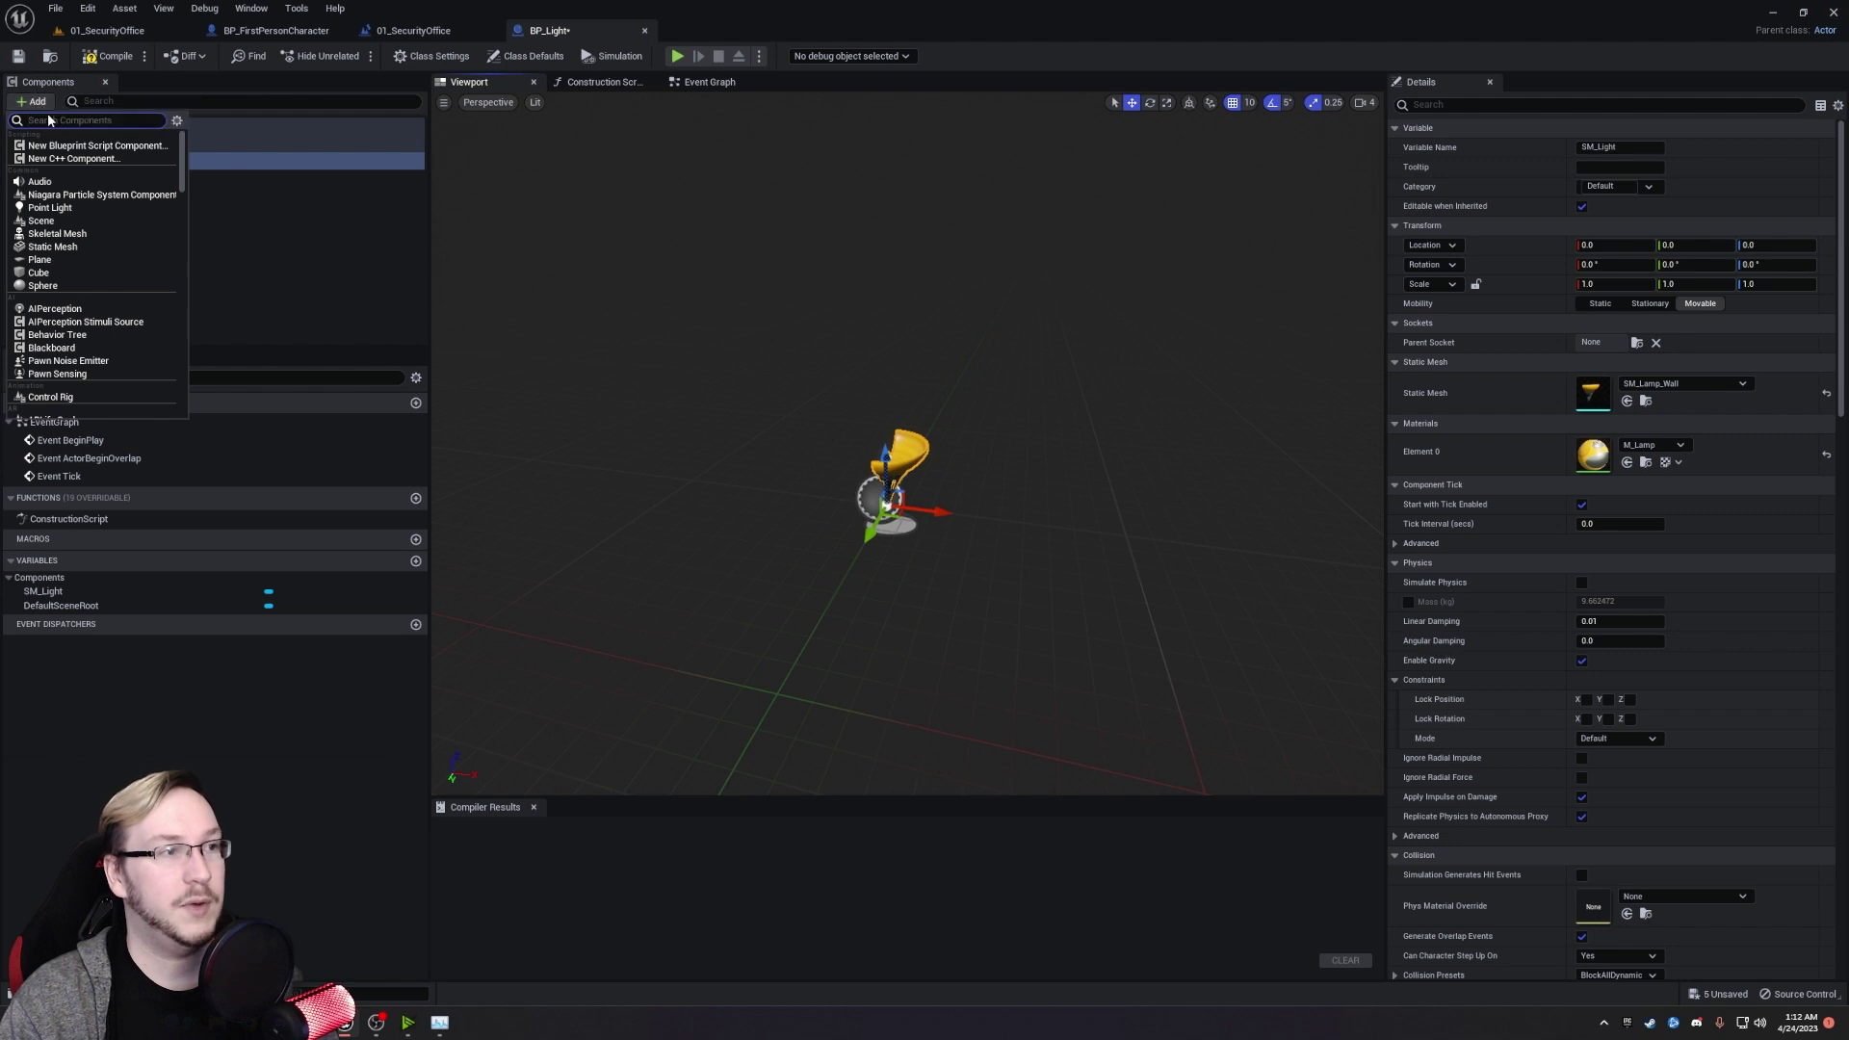
pyautogui.click(50, 207)
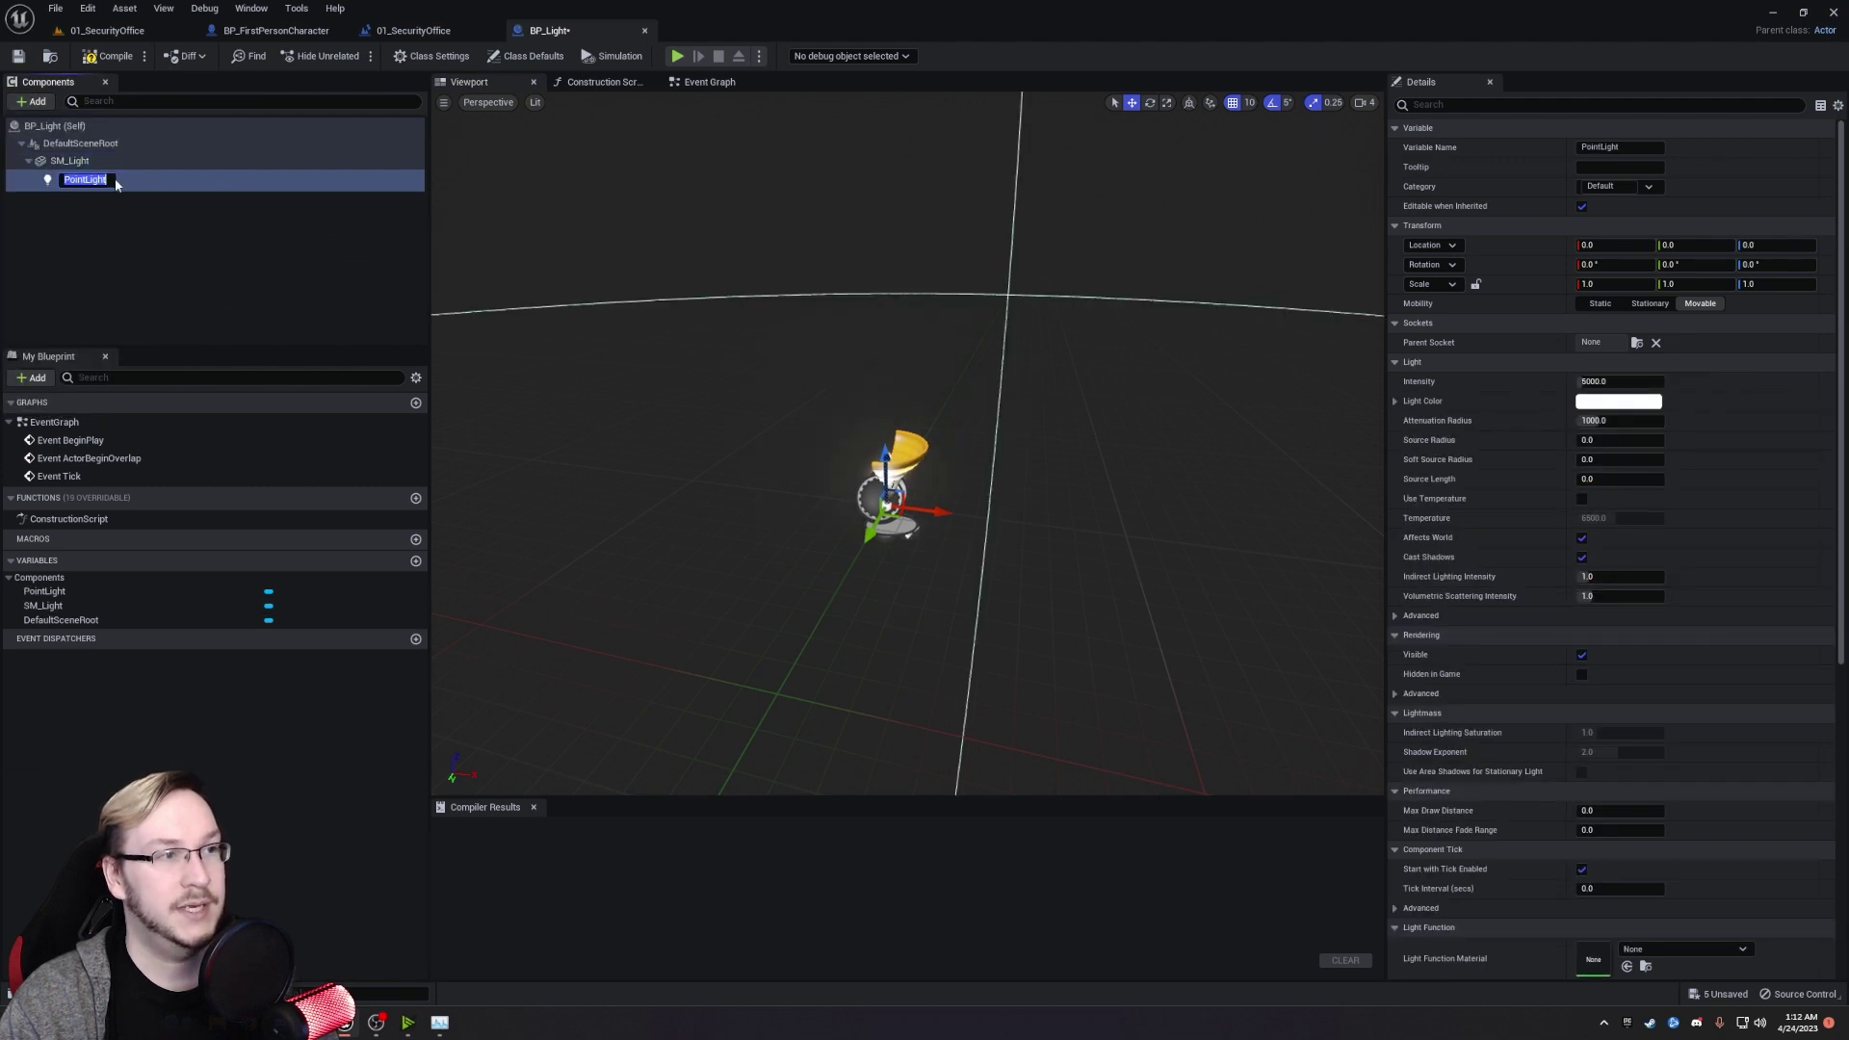
pyautogui.press('Return')
pyautogui.moveTo(549, 330); pyautogui.dragTo(640, 330, button='right')
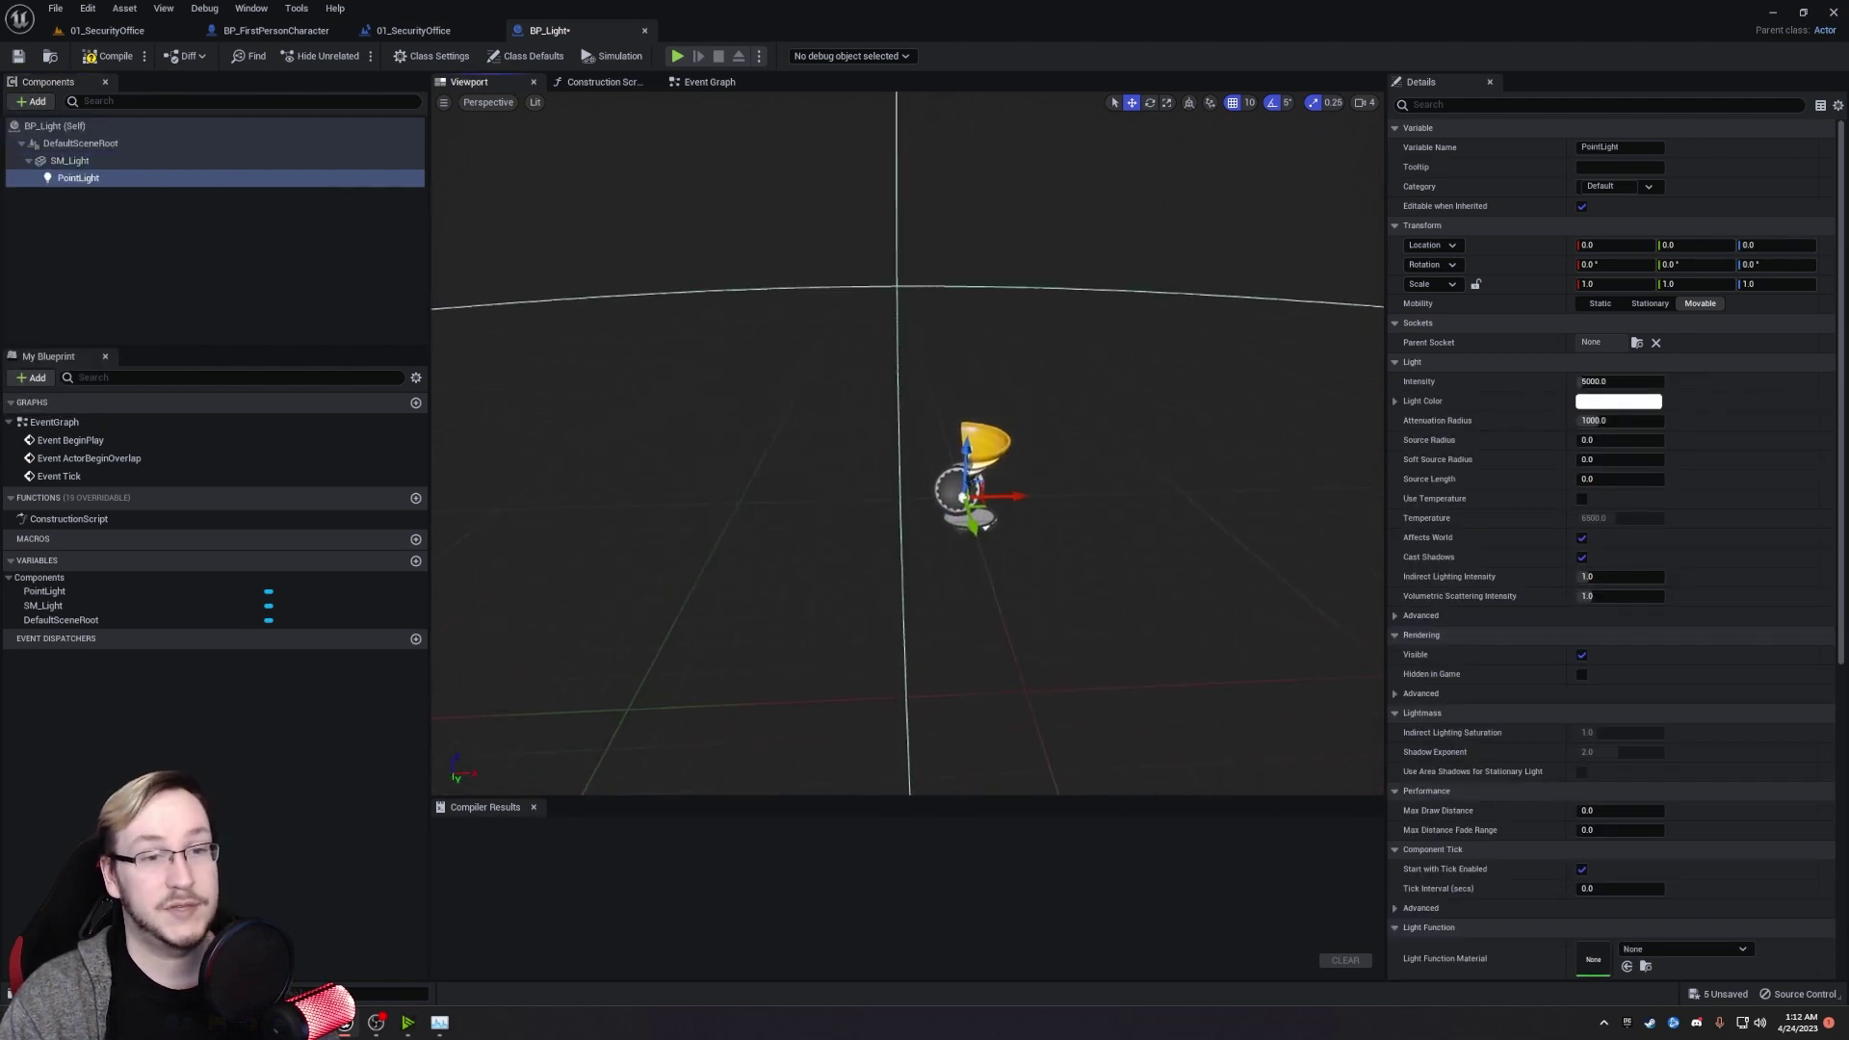
pyautogui.moveTo(635, 434); pyautogui.dragTo(640, 437, button='right')
pyautogui.moveTo(842, 512); pyautogui.dragTo(997, 431)
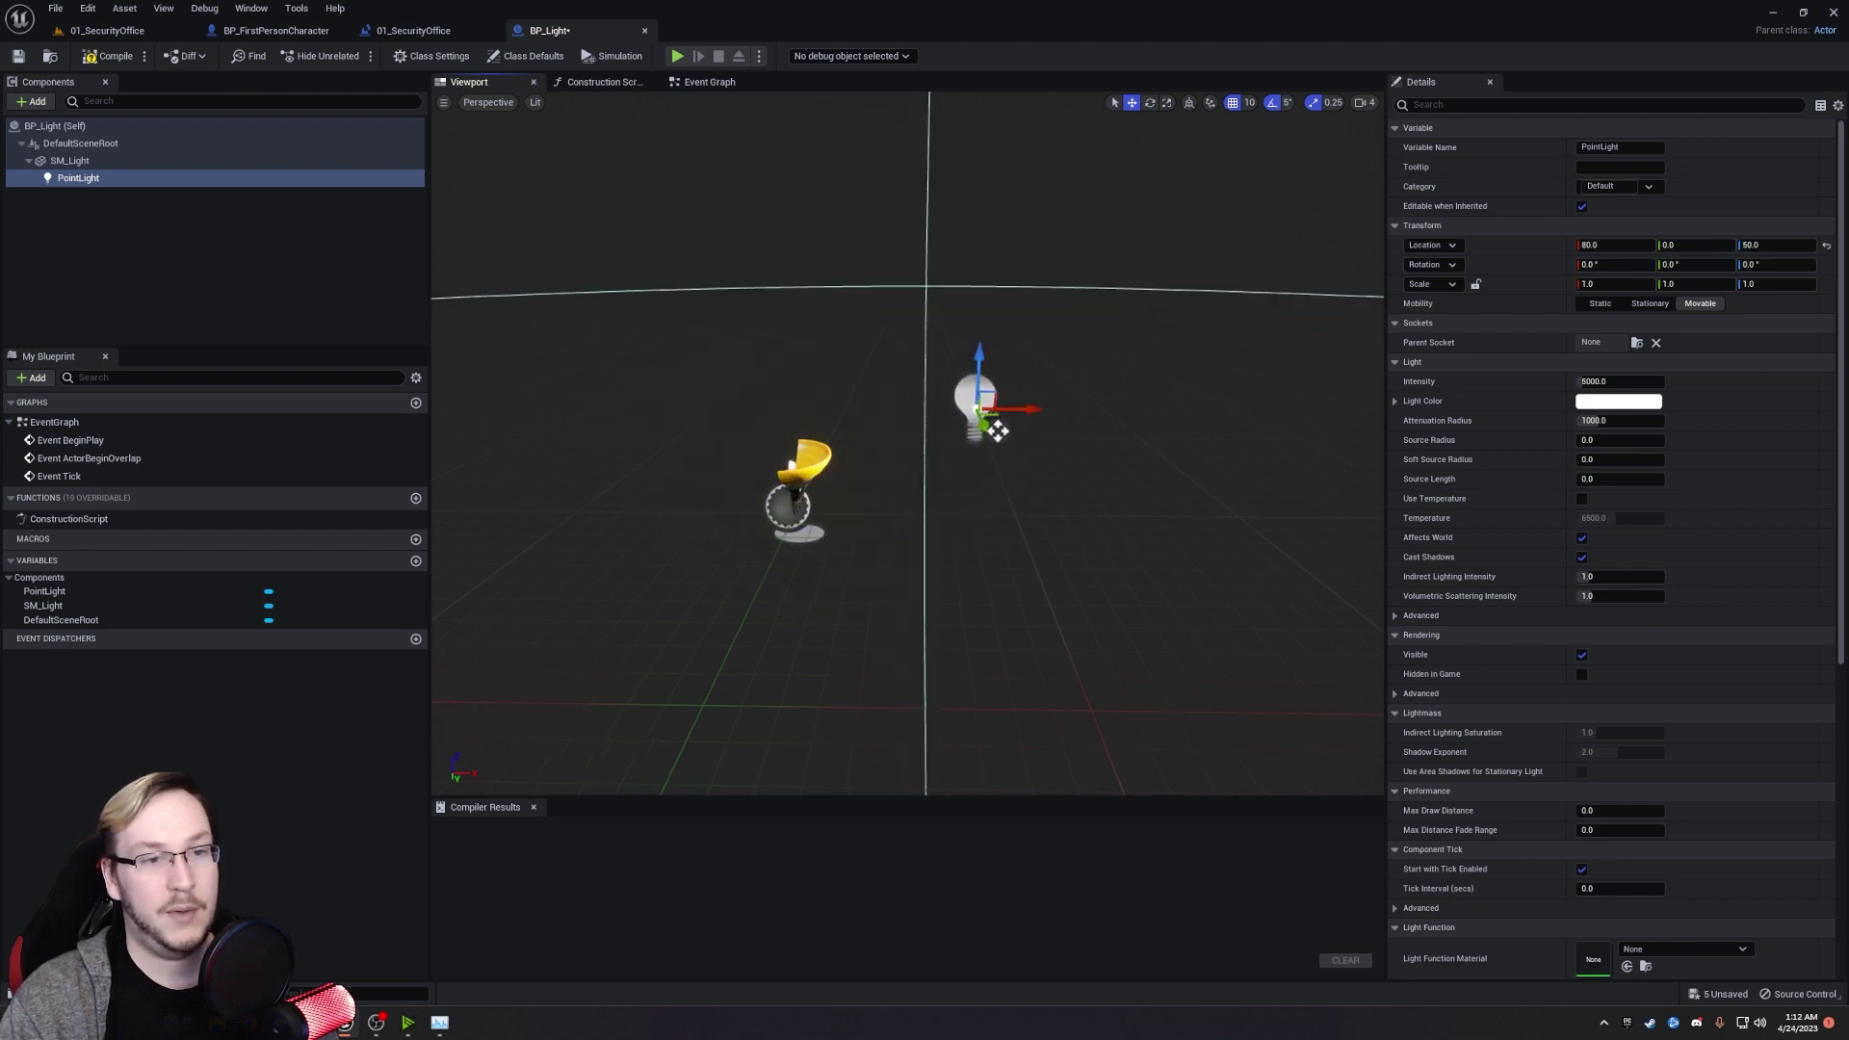
# Save and compile BP_Light and delete all the default event nodes from its event graph.
pyautogui.moveTo(905, 541)
pyautogui.mouseDown(button='right')
pyautogui.moveTo(866, 539)
pyautogui.moveTo(905, 542)
pyautogui.mouseUp(button='right')
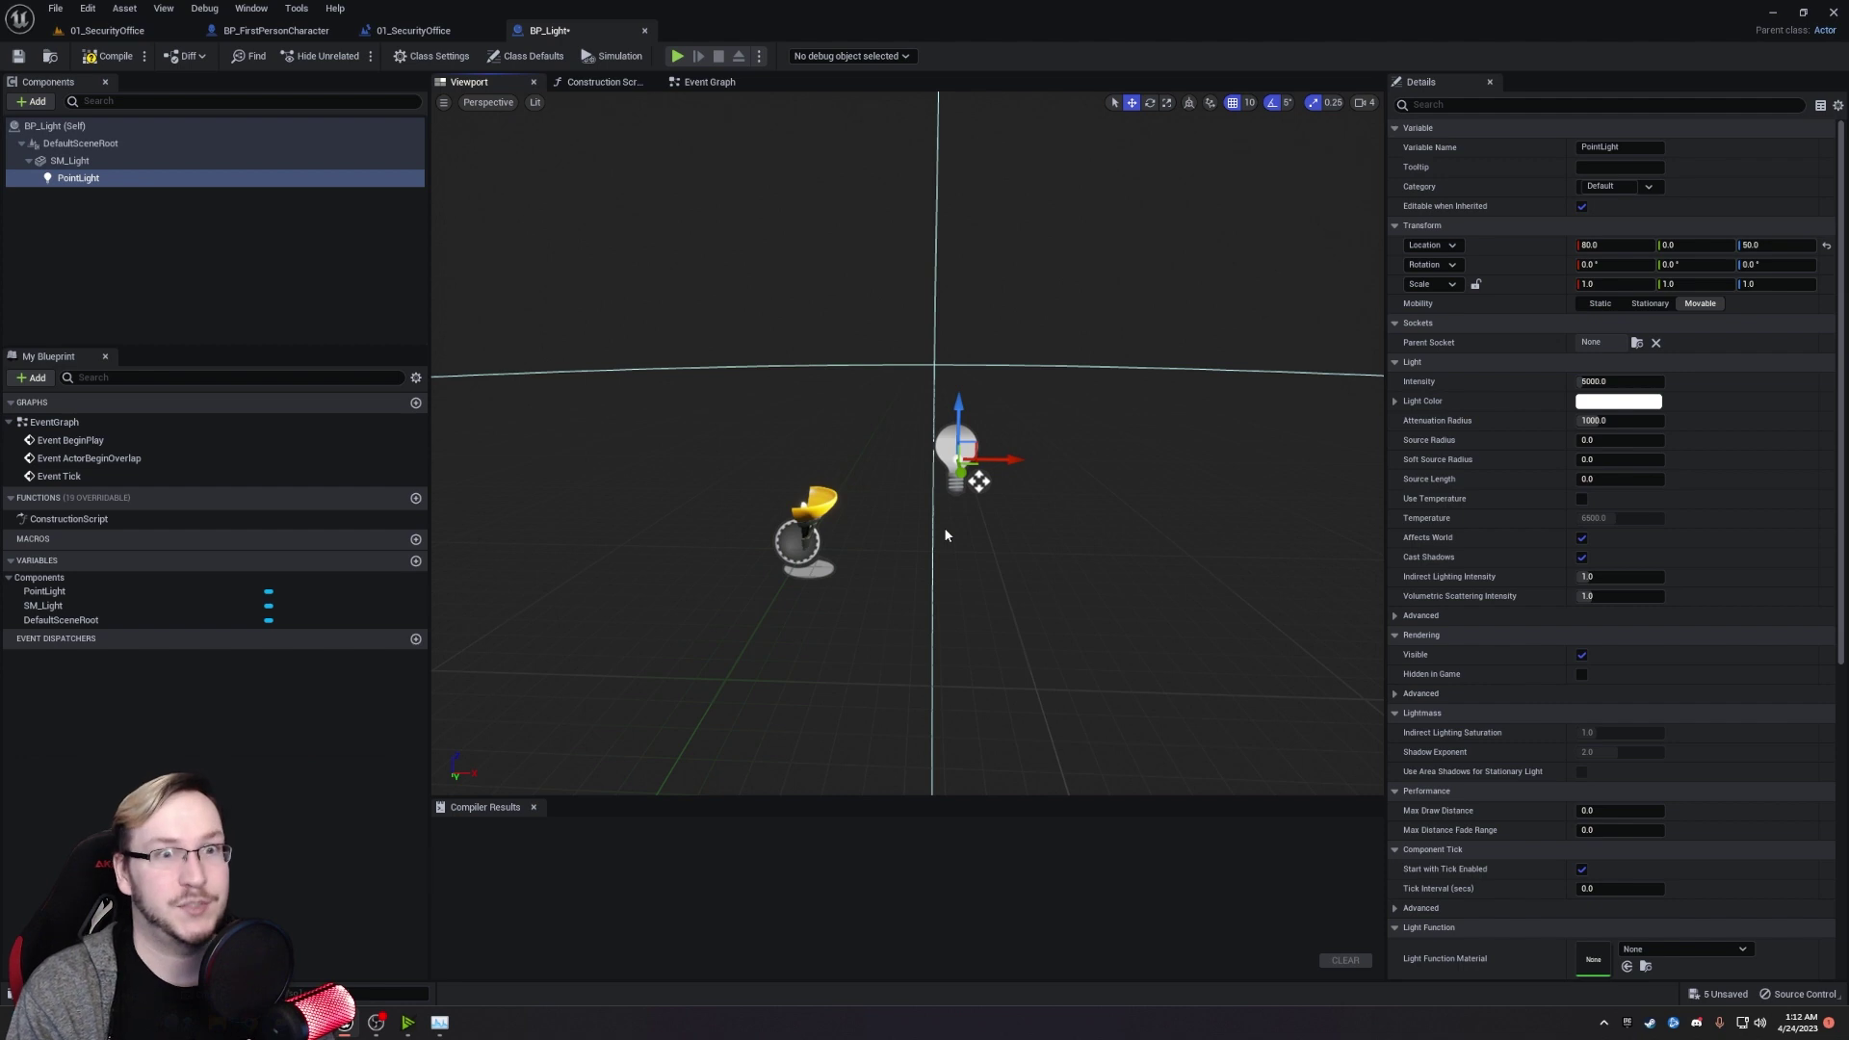
pyautogui.click(20, 56)
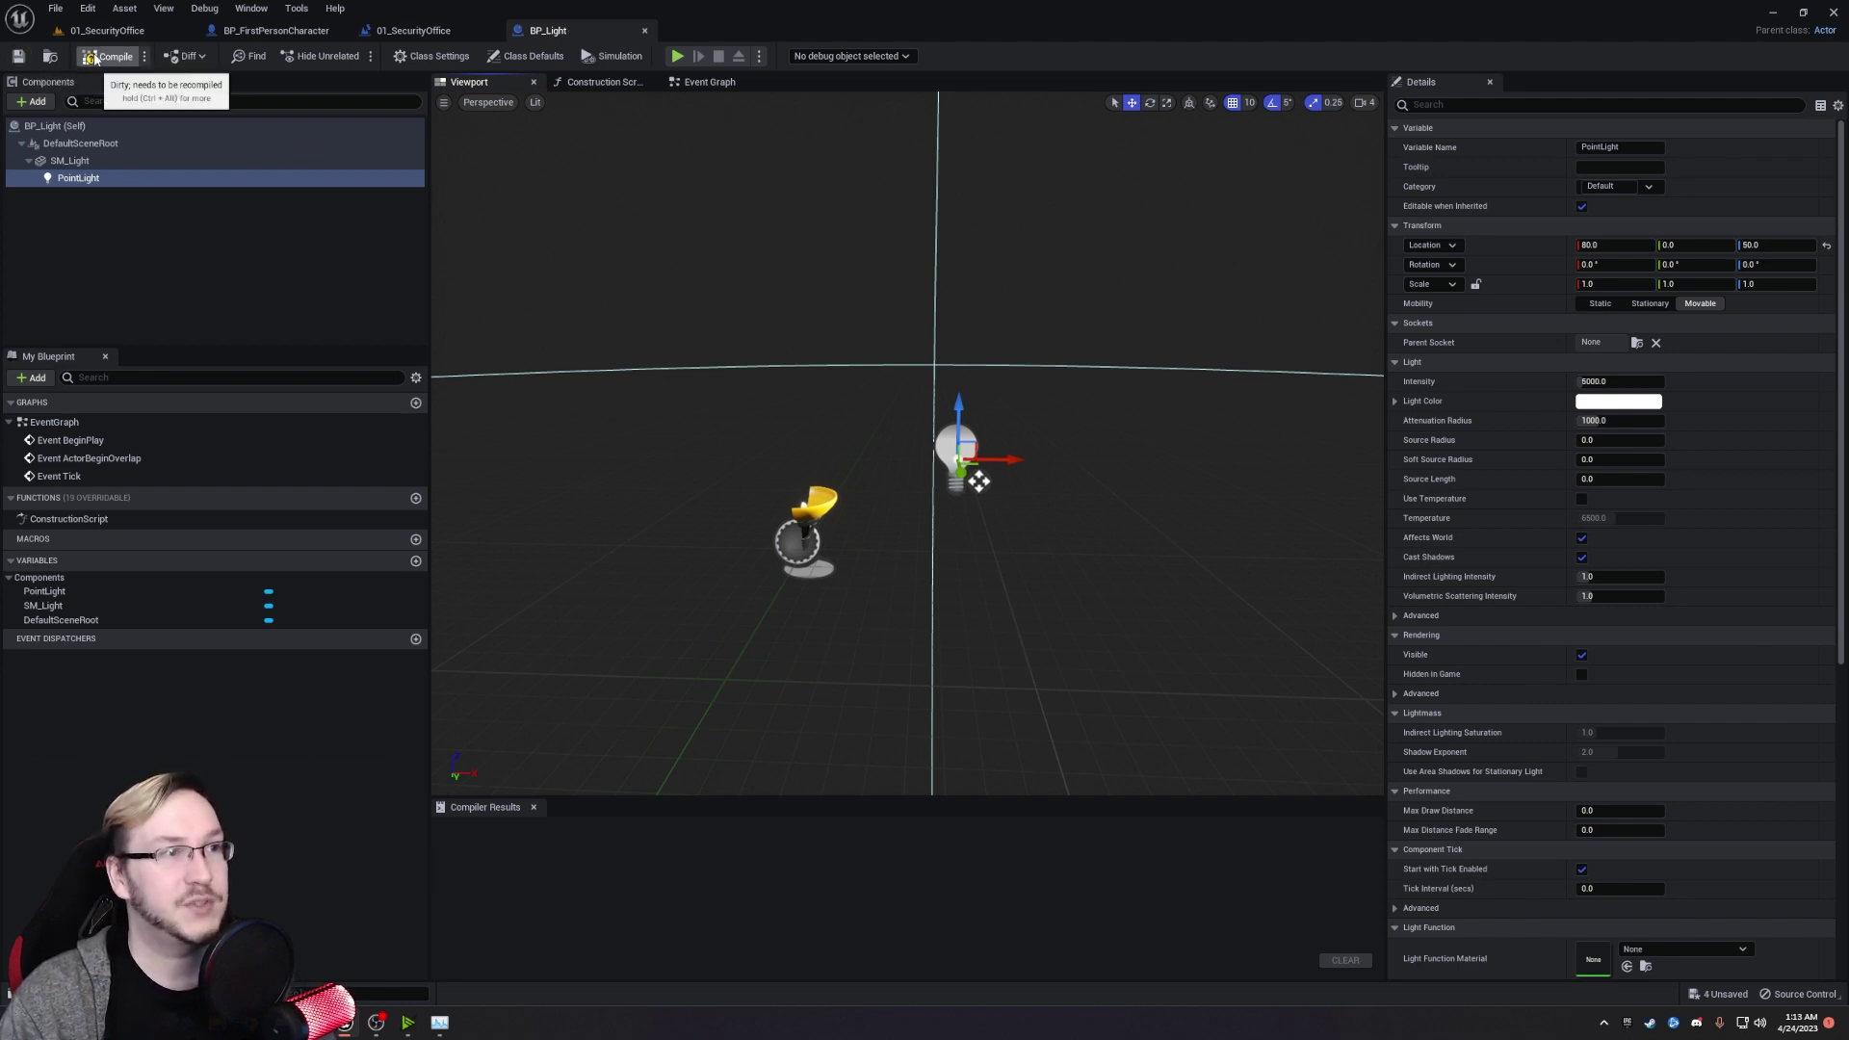
pyautogui.click(710, 82)
pyautogui.hotkey('ctrl', 'a')
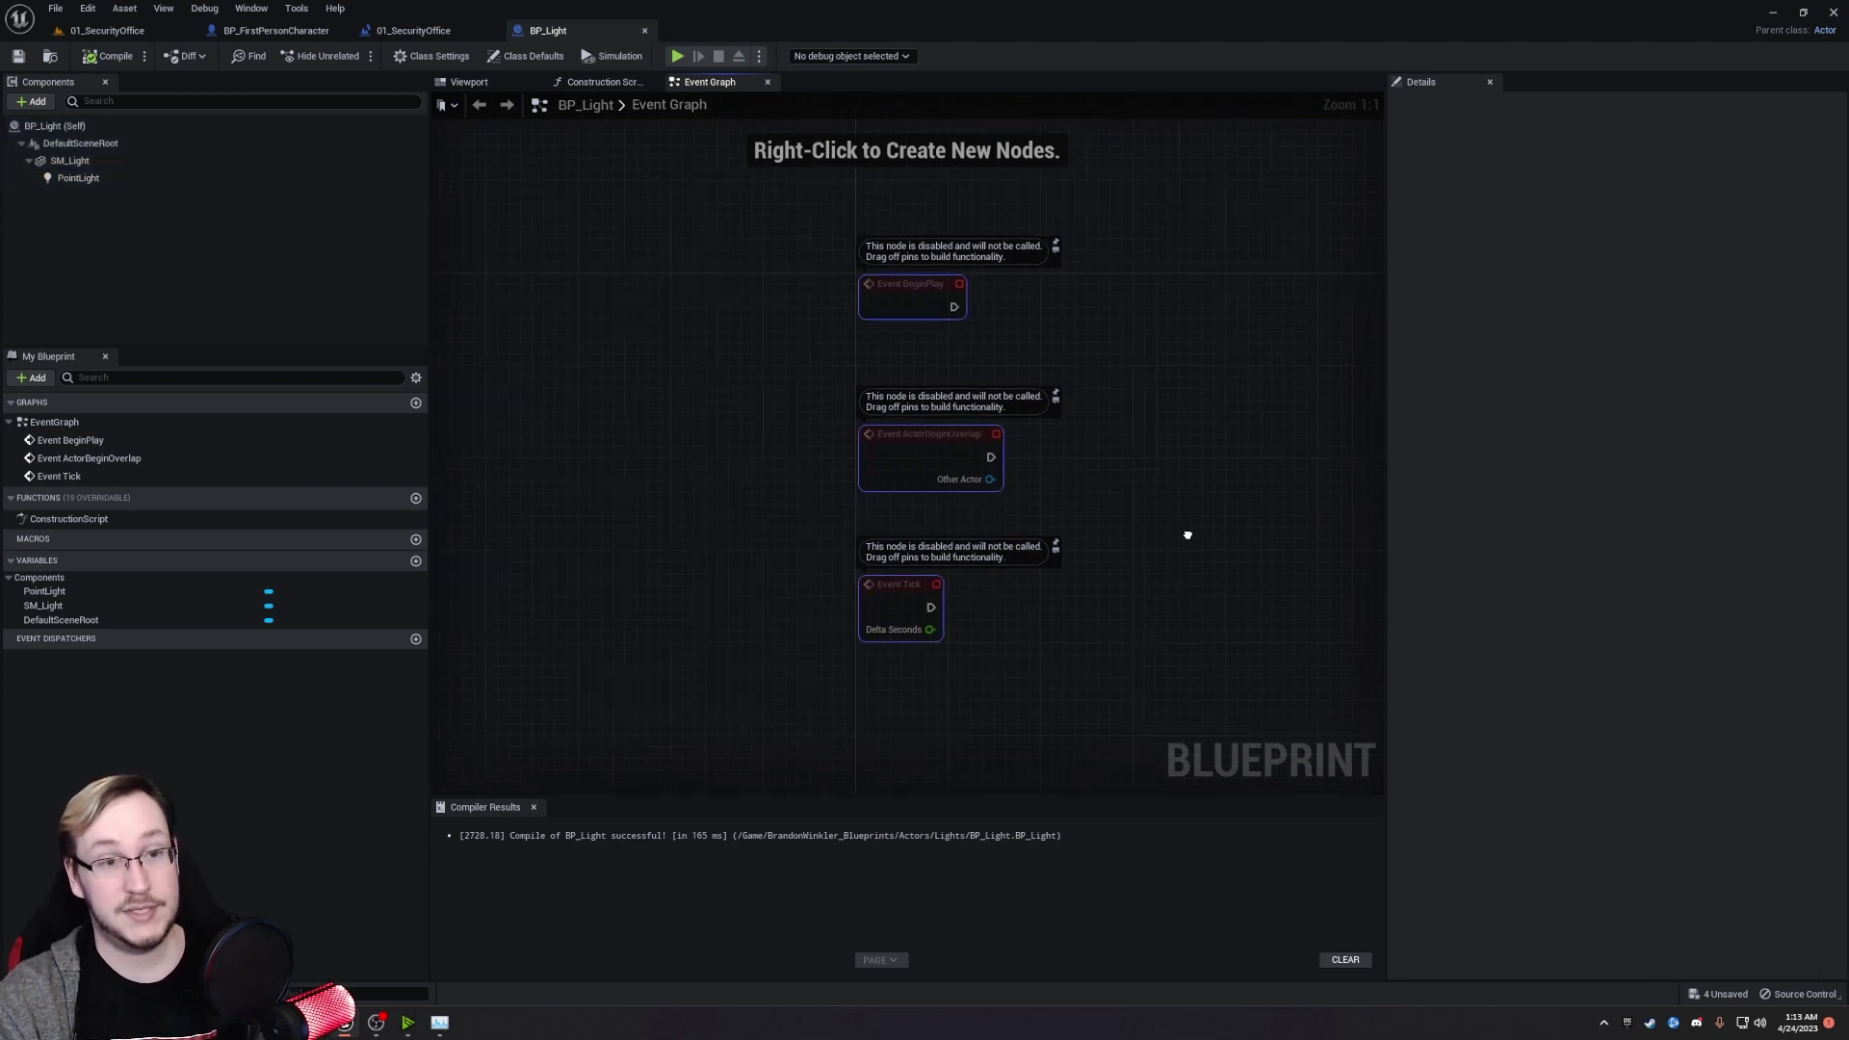
pyautogui.press('Delete')
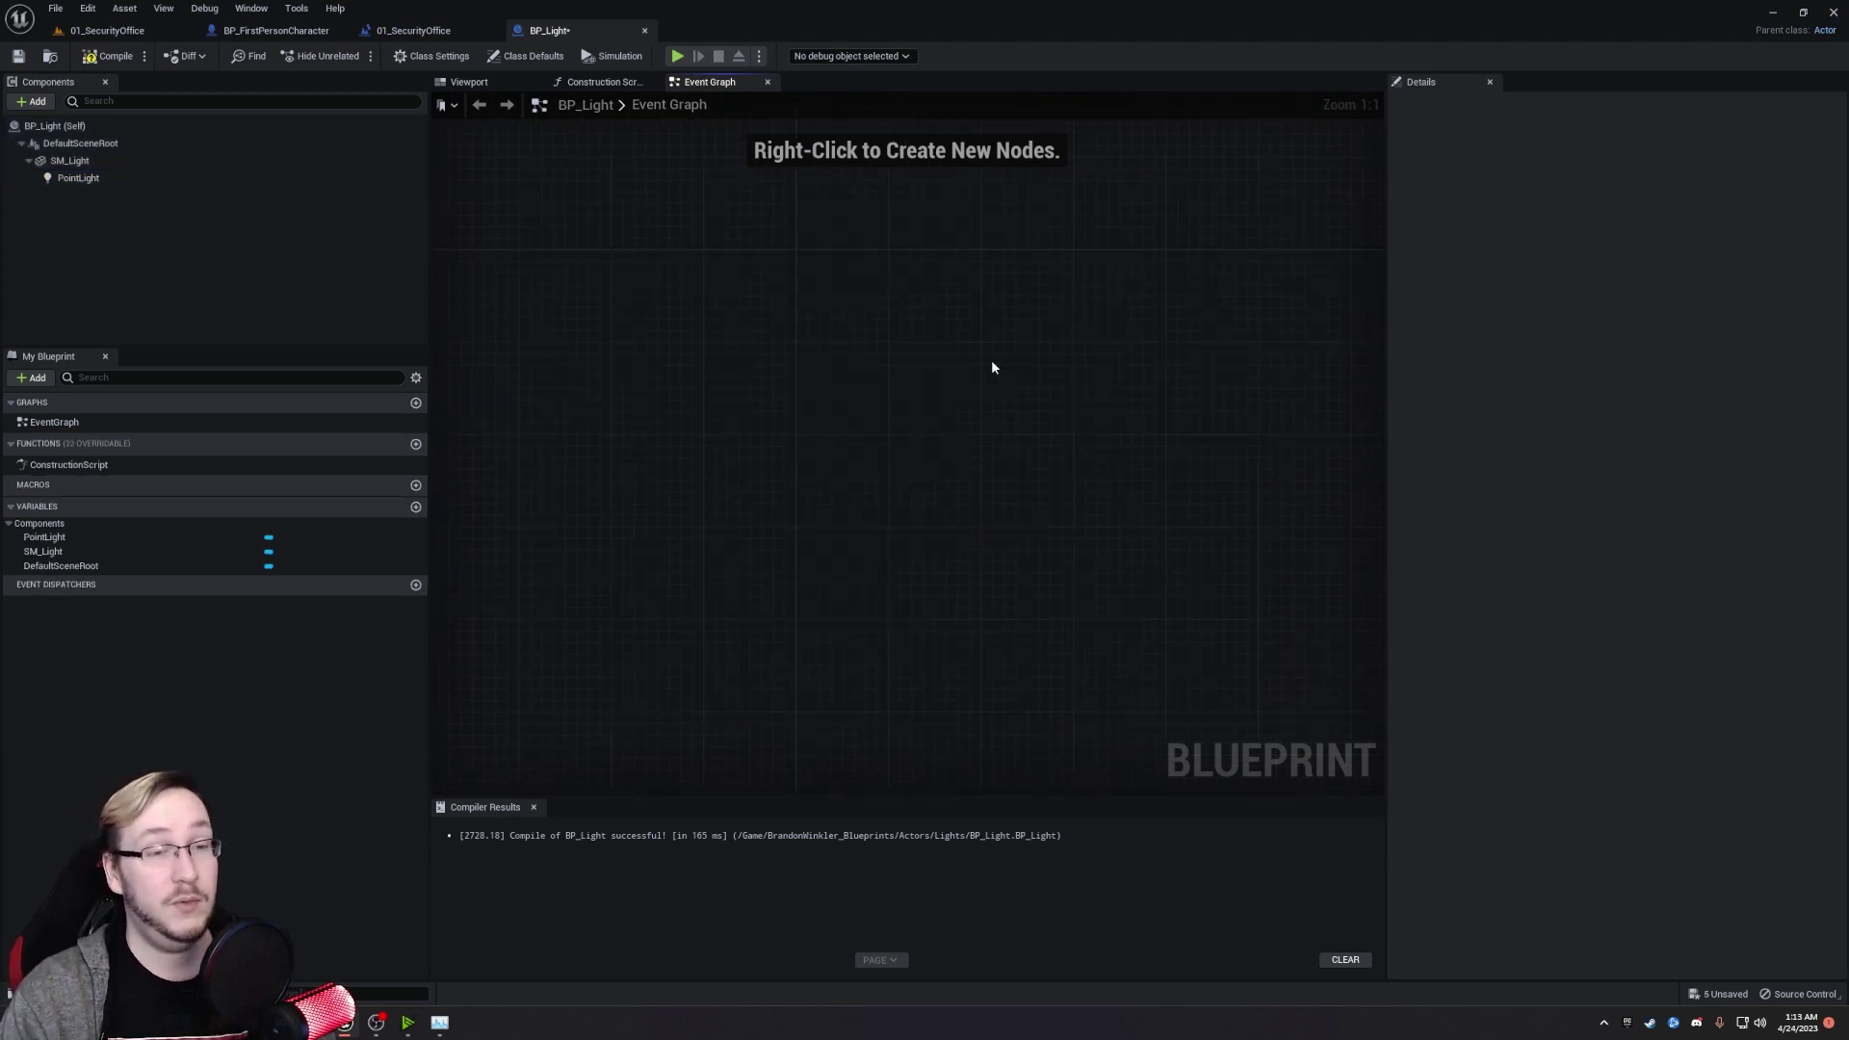
# Add a custom event named TurnOn to the empty event graph.
pyautogui.rightClick(842, 298)
pyautogui.write('custom')
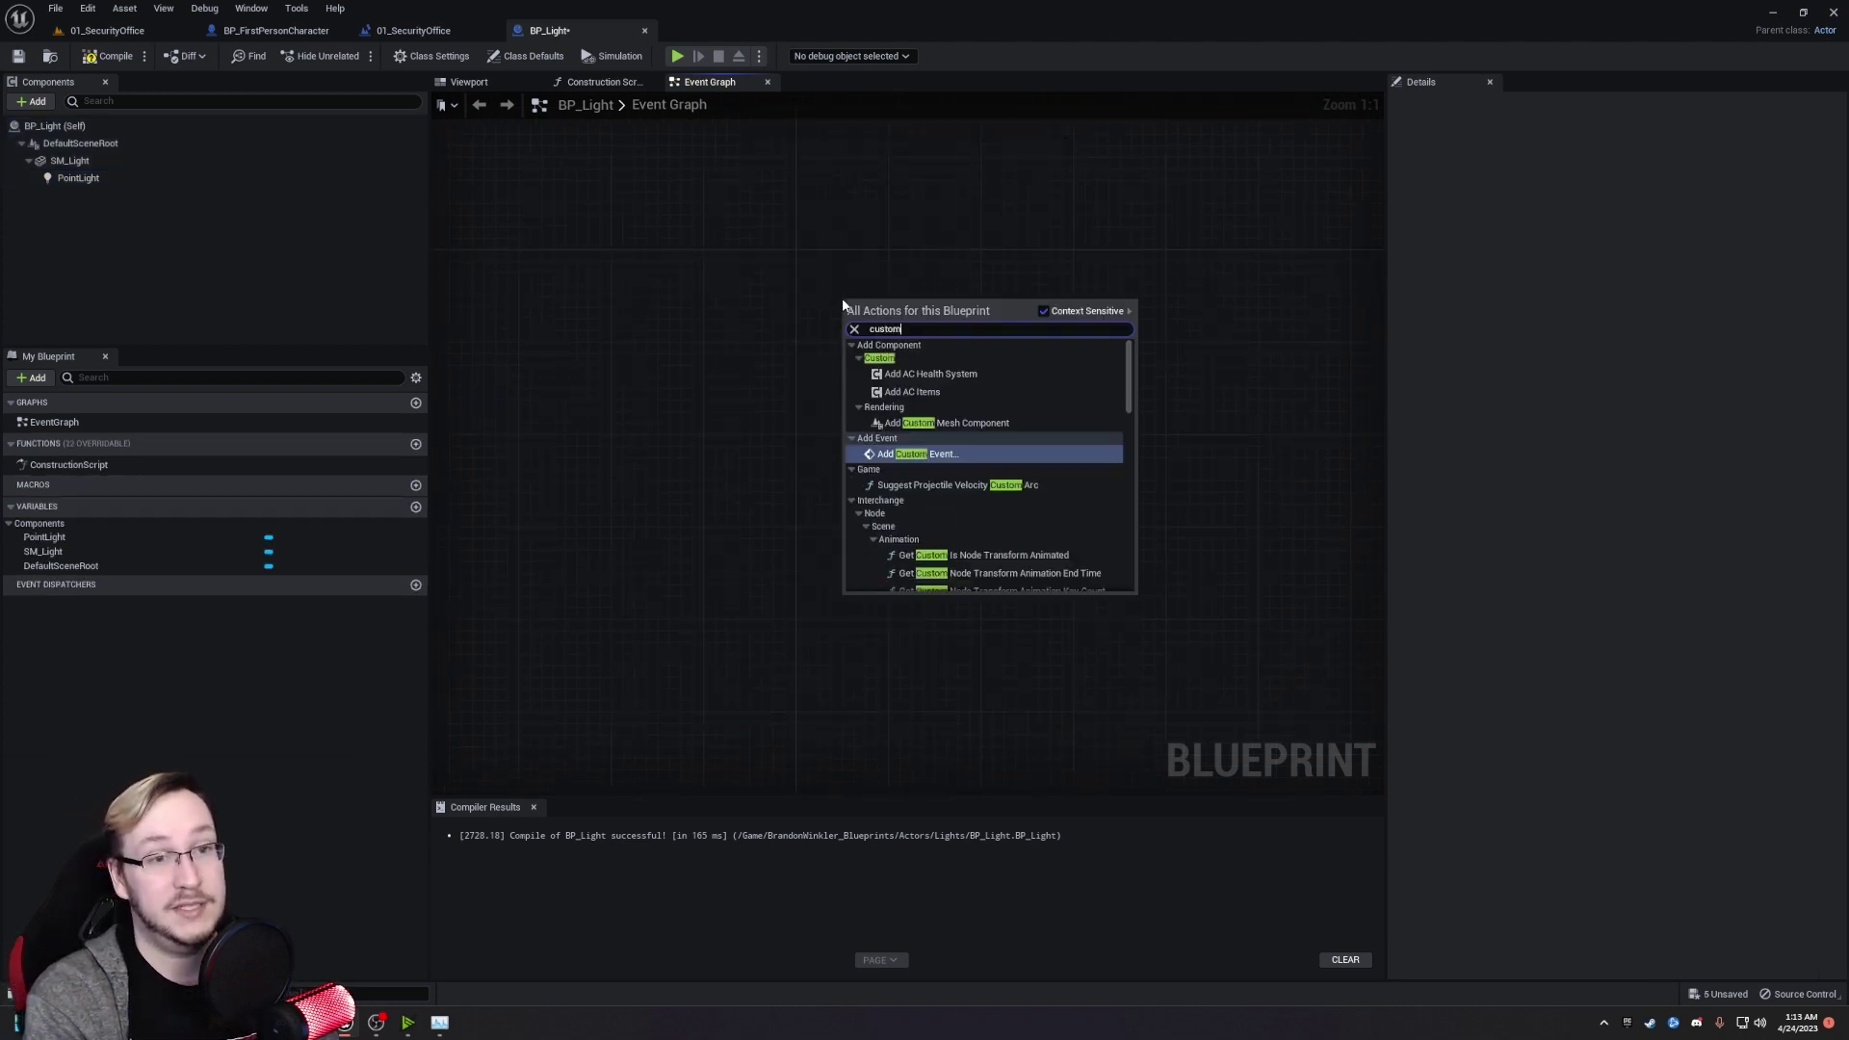
pyautogui.press('Return')
pyautogui.write('Turn')
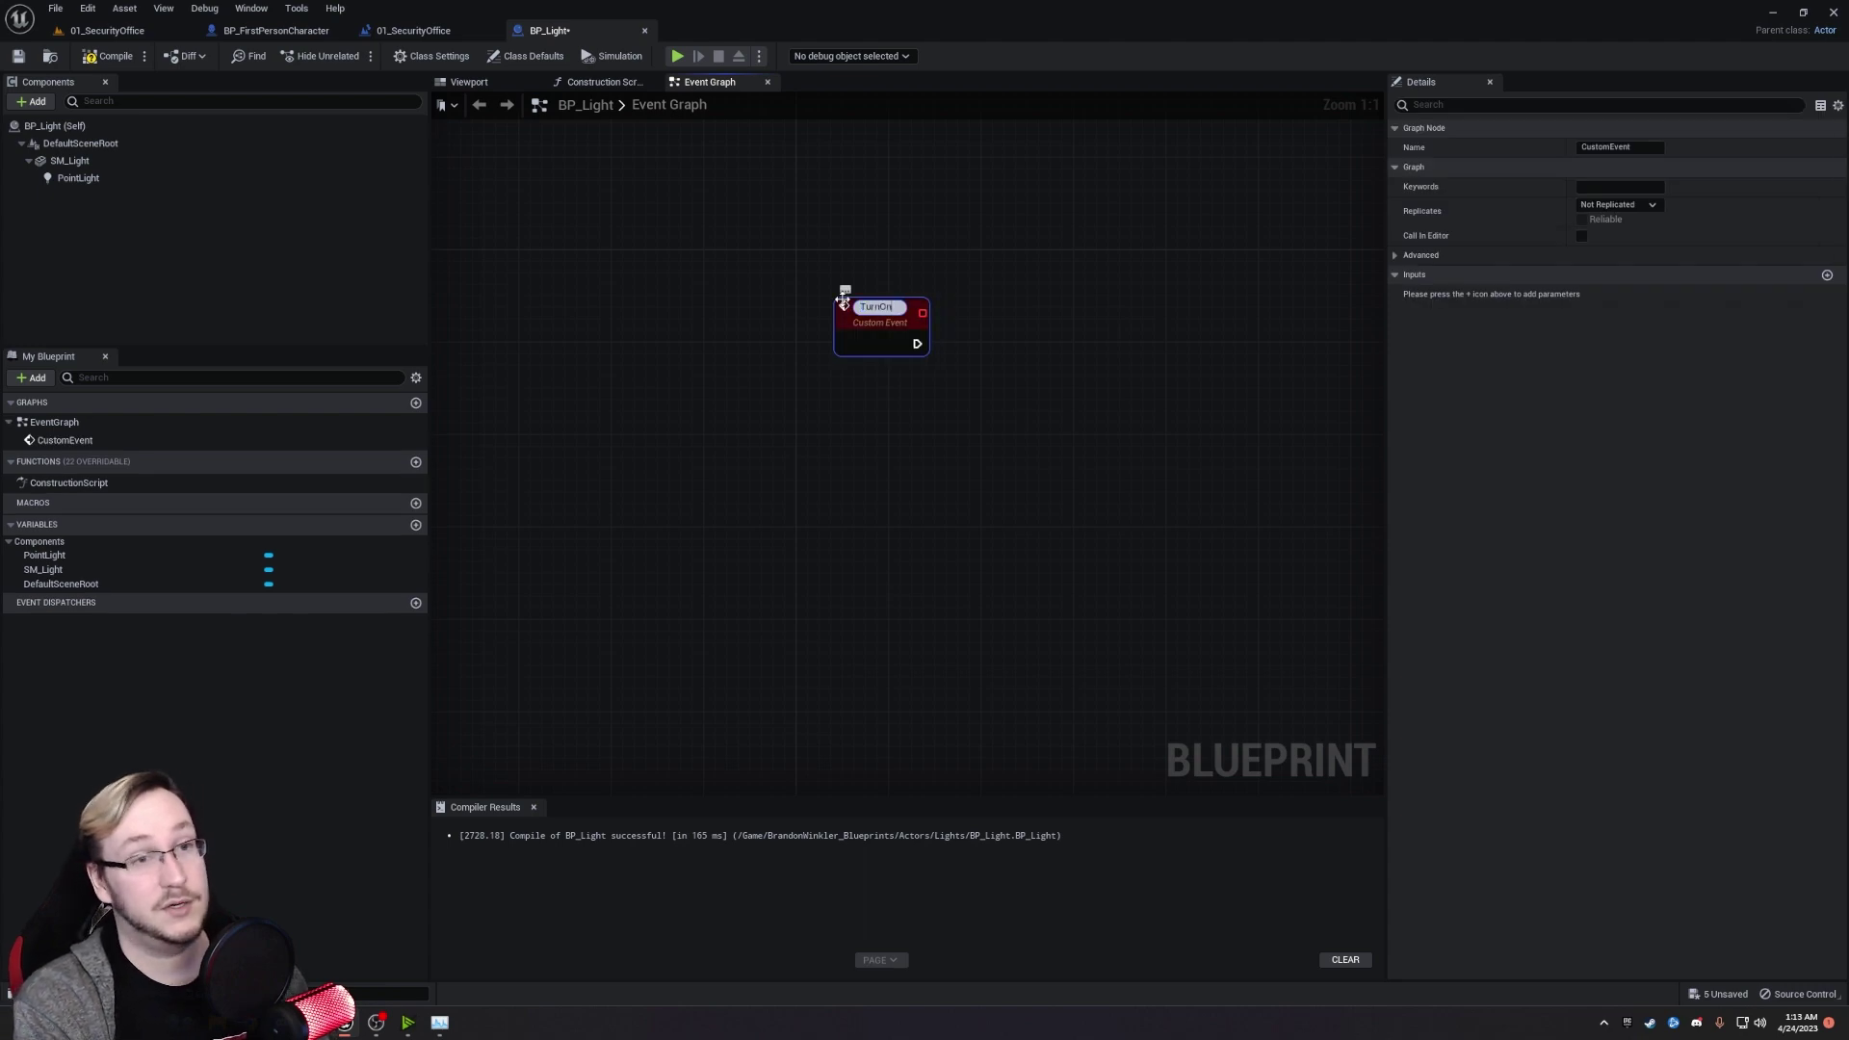
pyautogui.write('On')
pyautogui.press('Return')
# Add a second custom event named TurnOff below the TurnOn event.
pyautogui.rightClick(855, 446)
pyautogui.write('custom')
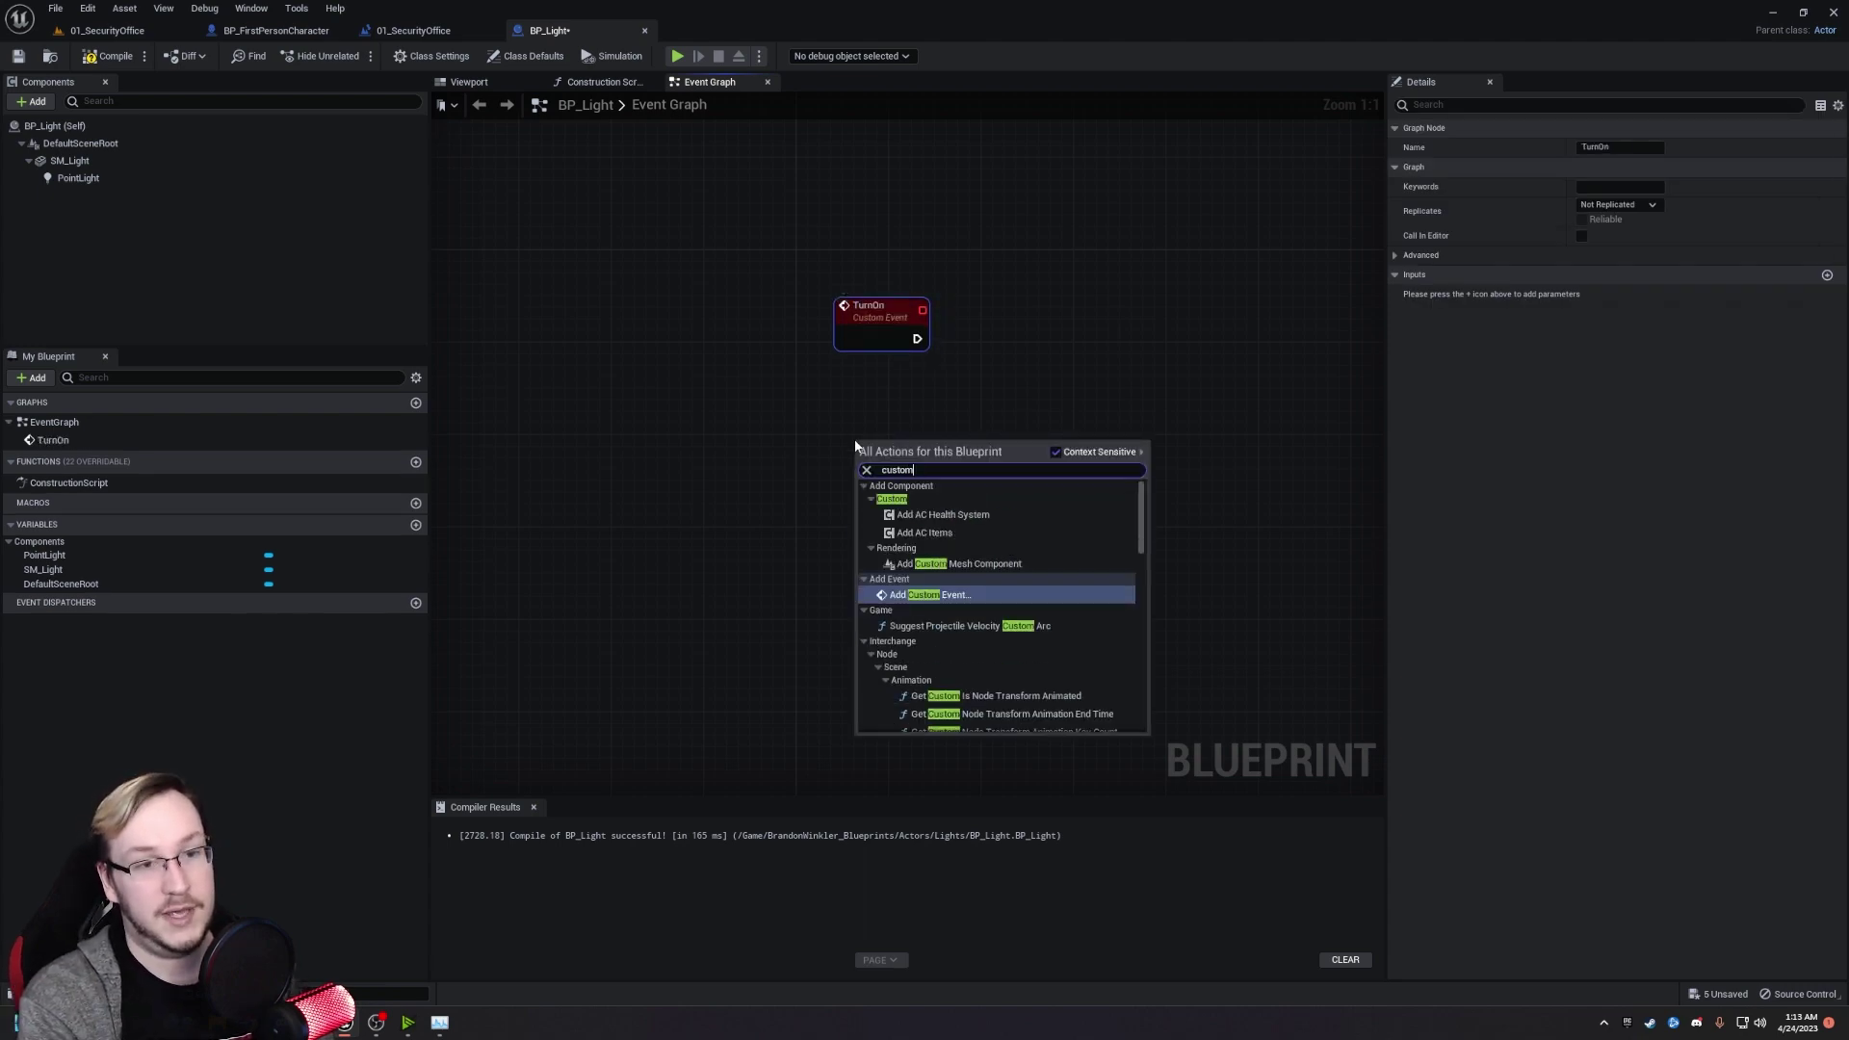
pyautogui.press('Return')
pyautogui.write('TurnOff')
pyautogui.press('Return')
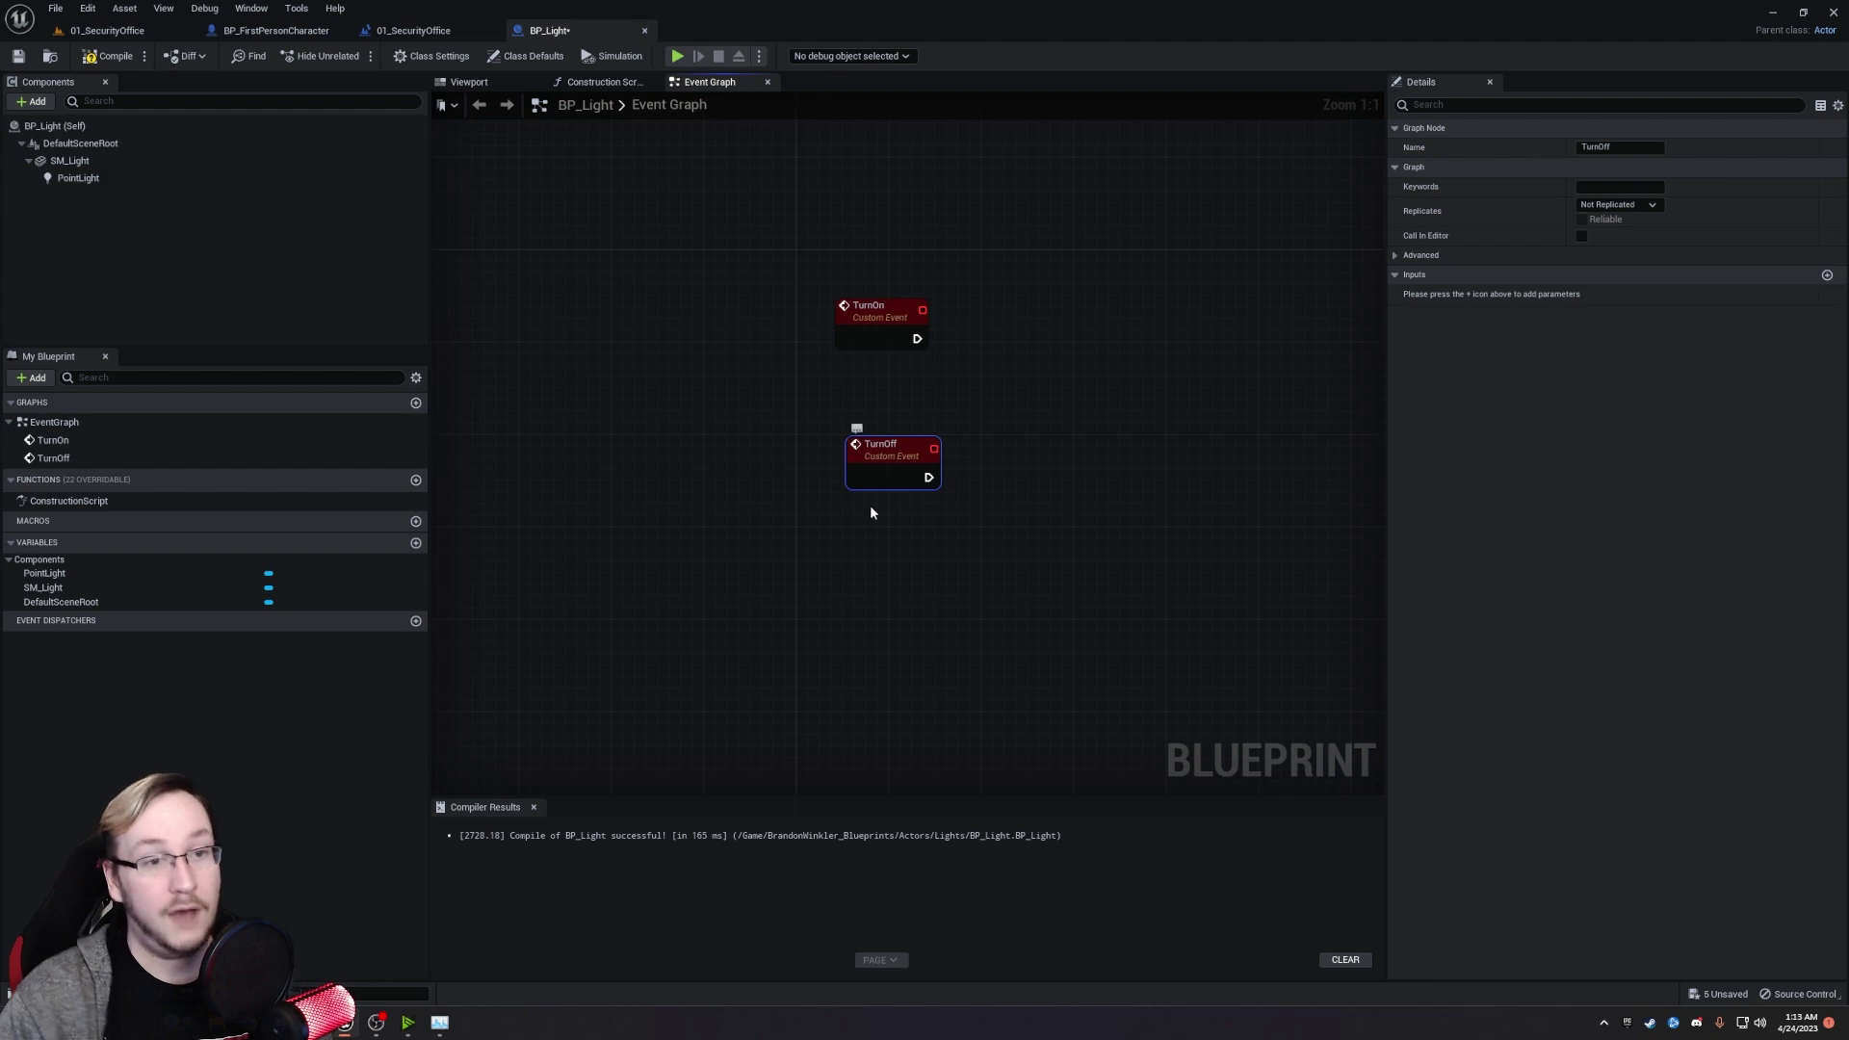
# Create a Boolean variable named Broken and make it instance editable.
pyautogui.click(416, 543)
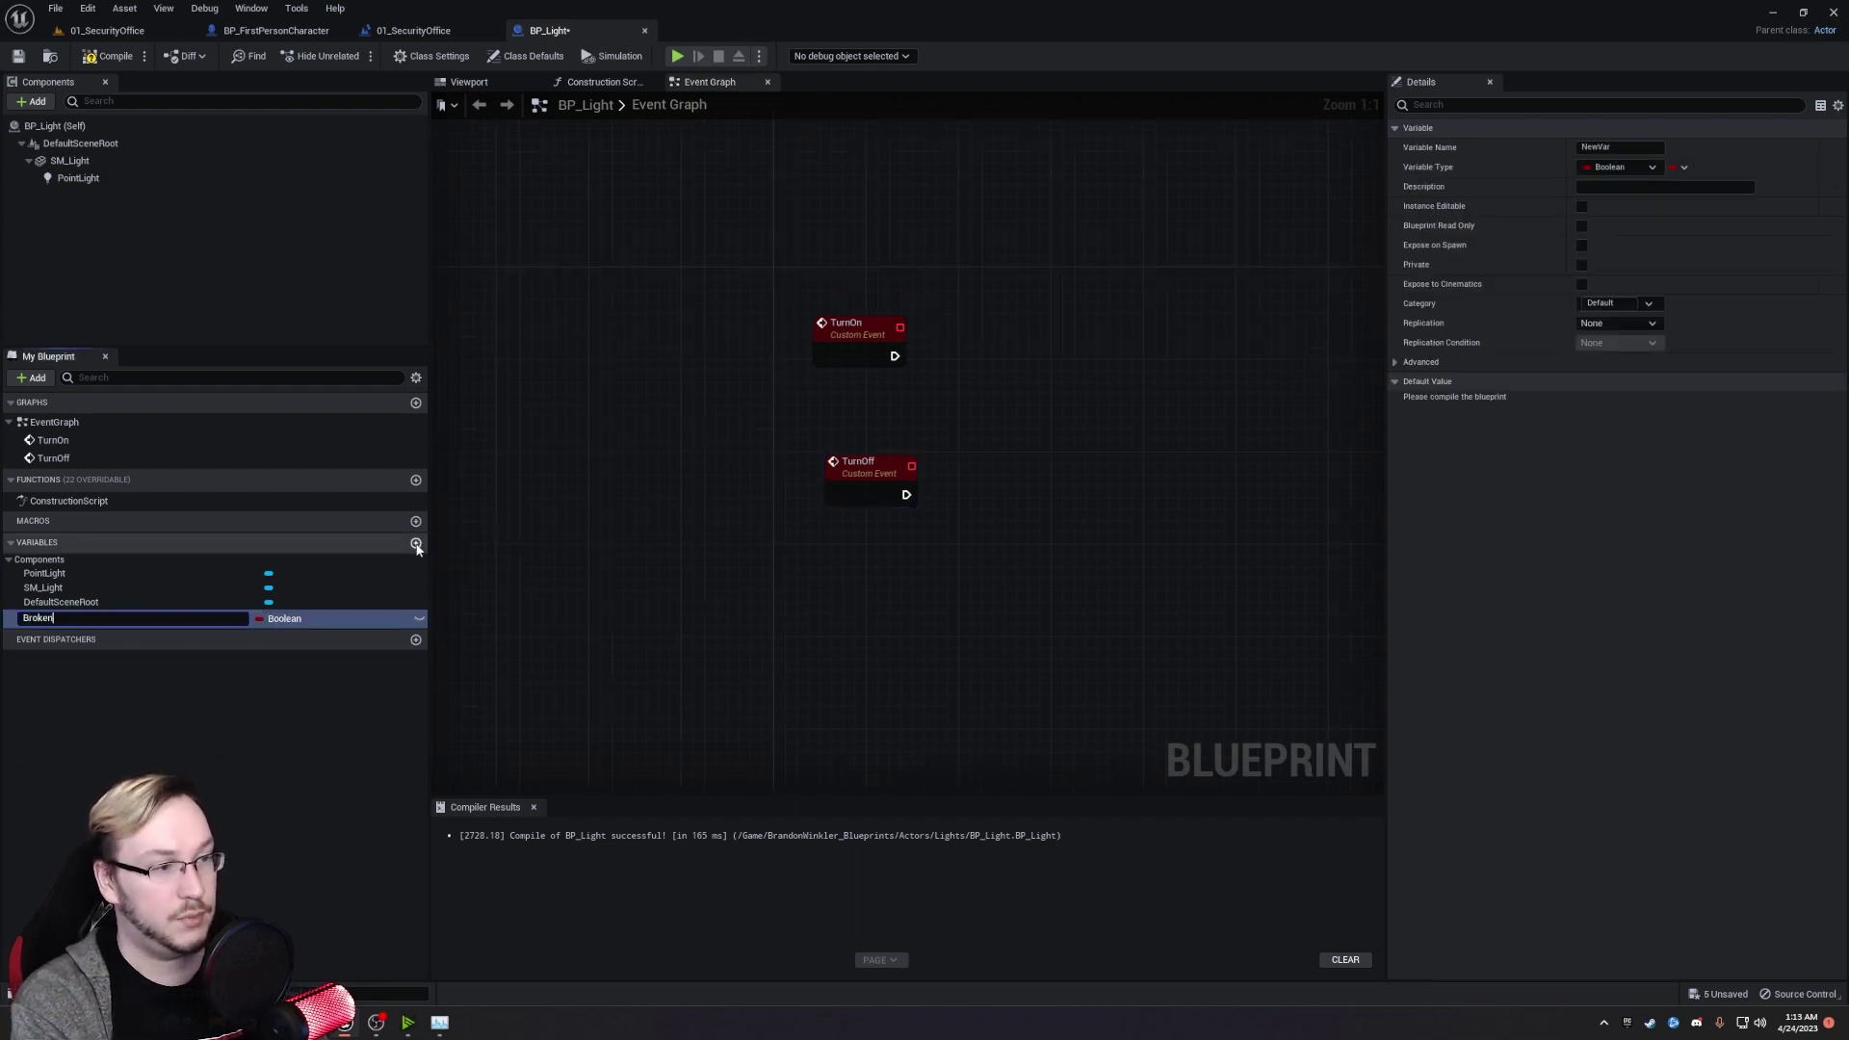
pyautogui.write('Broken')
pyautogui.press('Return')
pyautogui.click(419, 618)
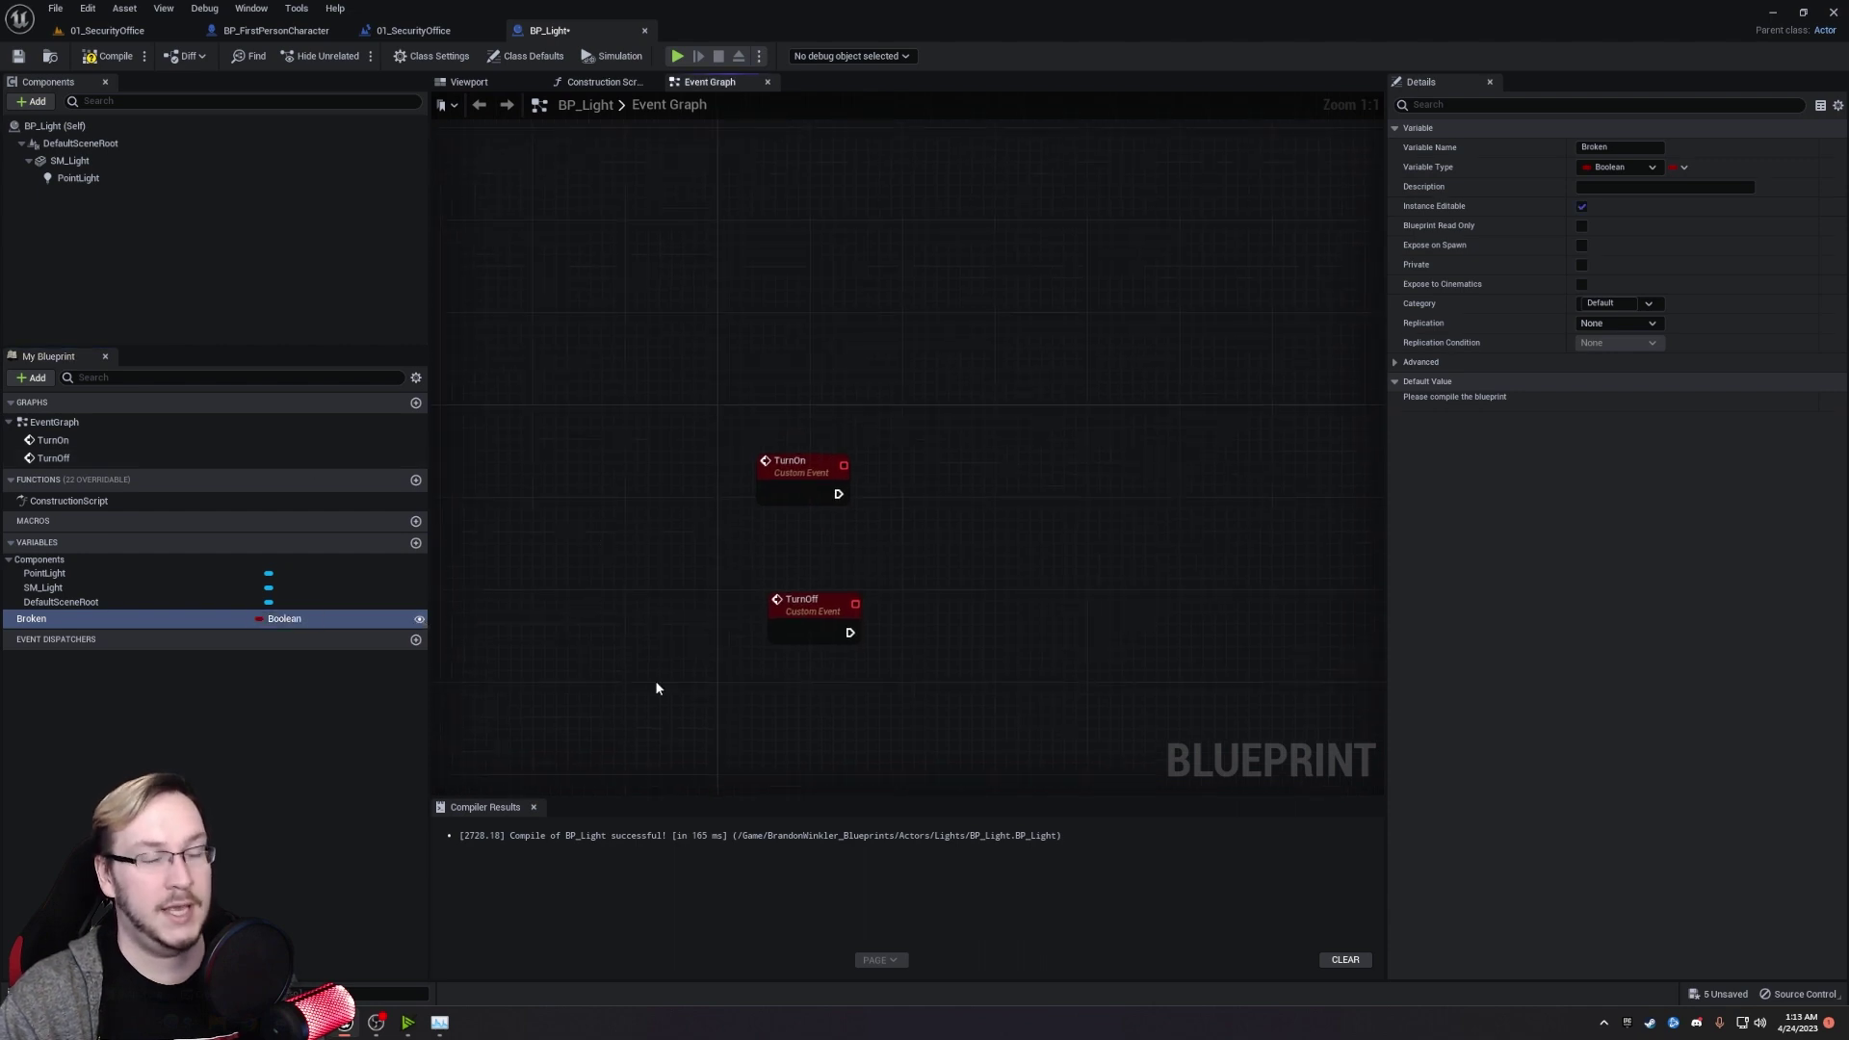
# Add a third custom event named Init to the event graph.
pyautogui.rightClick(799, 652)
pyautogui.write('custom')
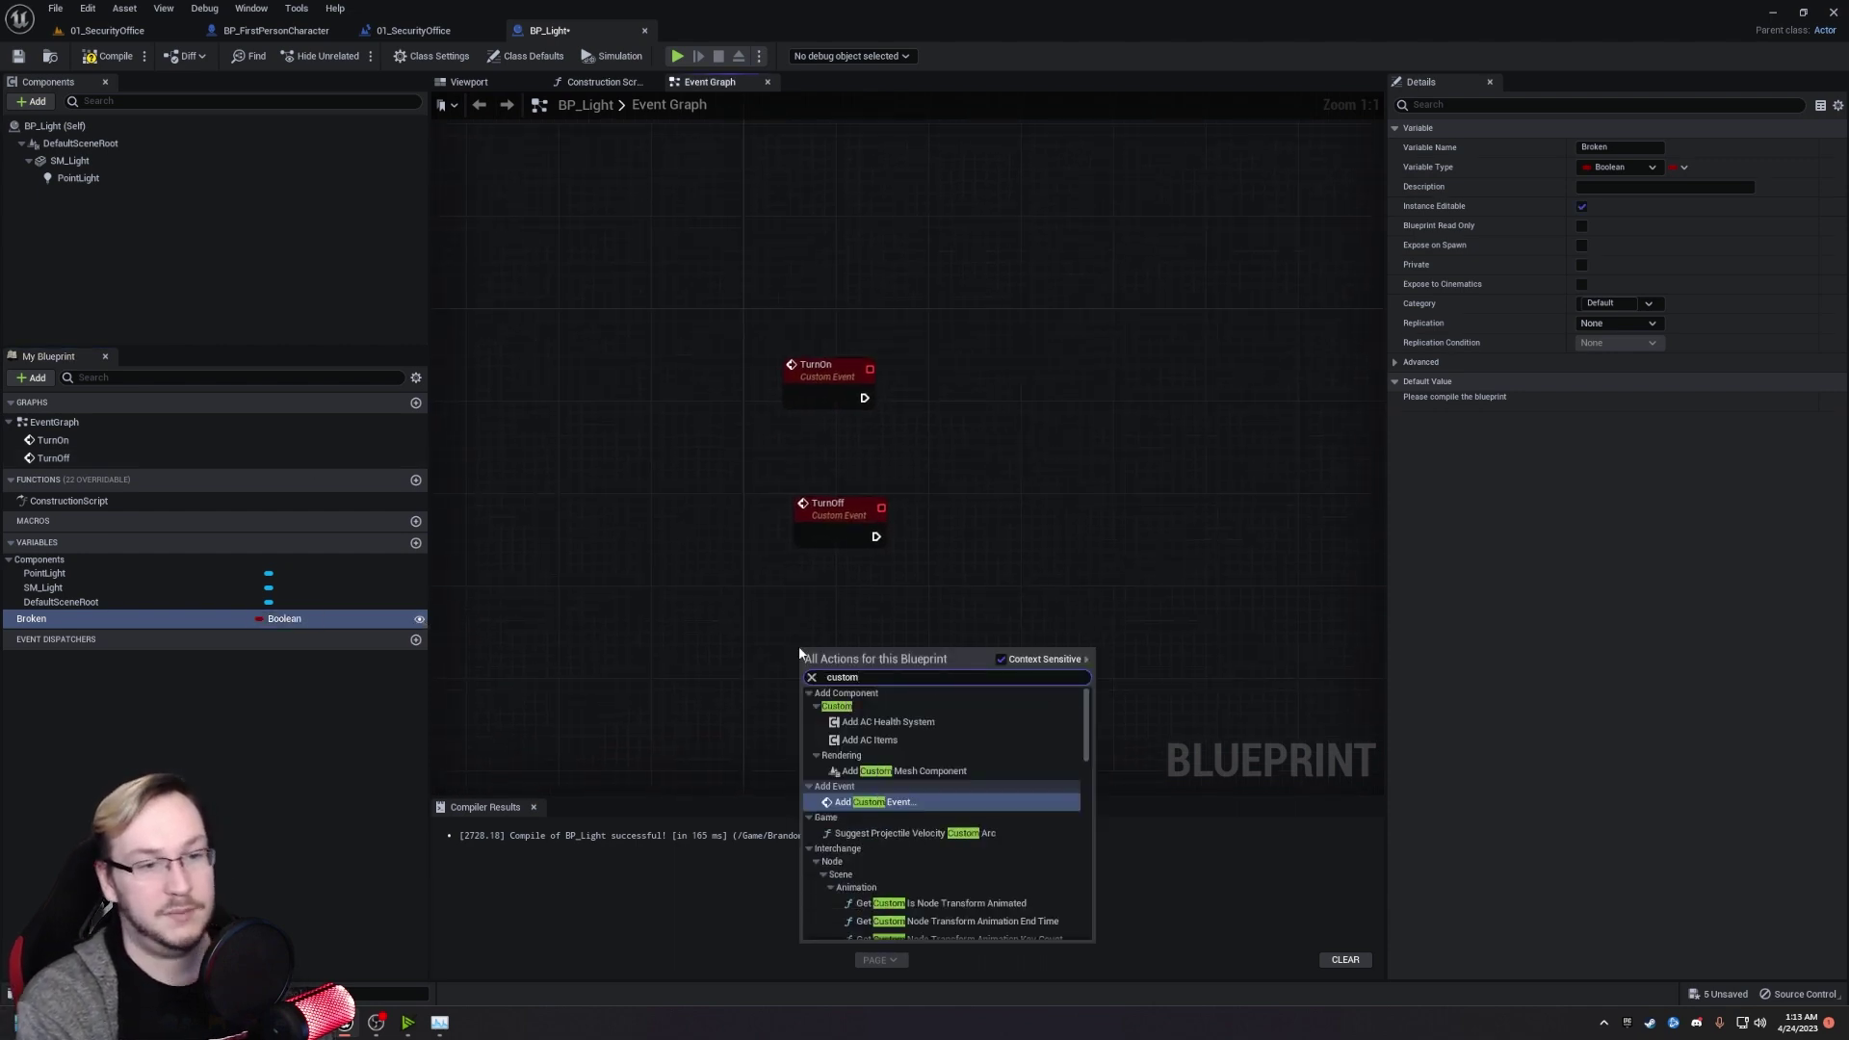
pyautogui.press('Return')
pyautogui.write('Init')
pyautogui.press('Return')
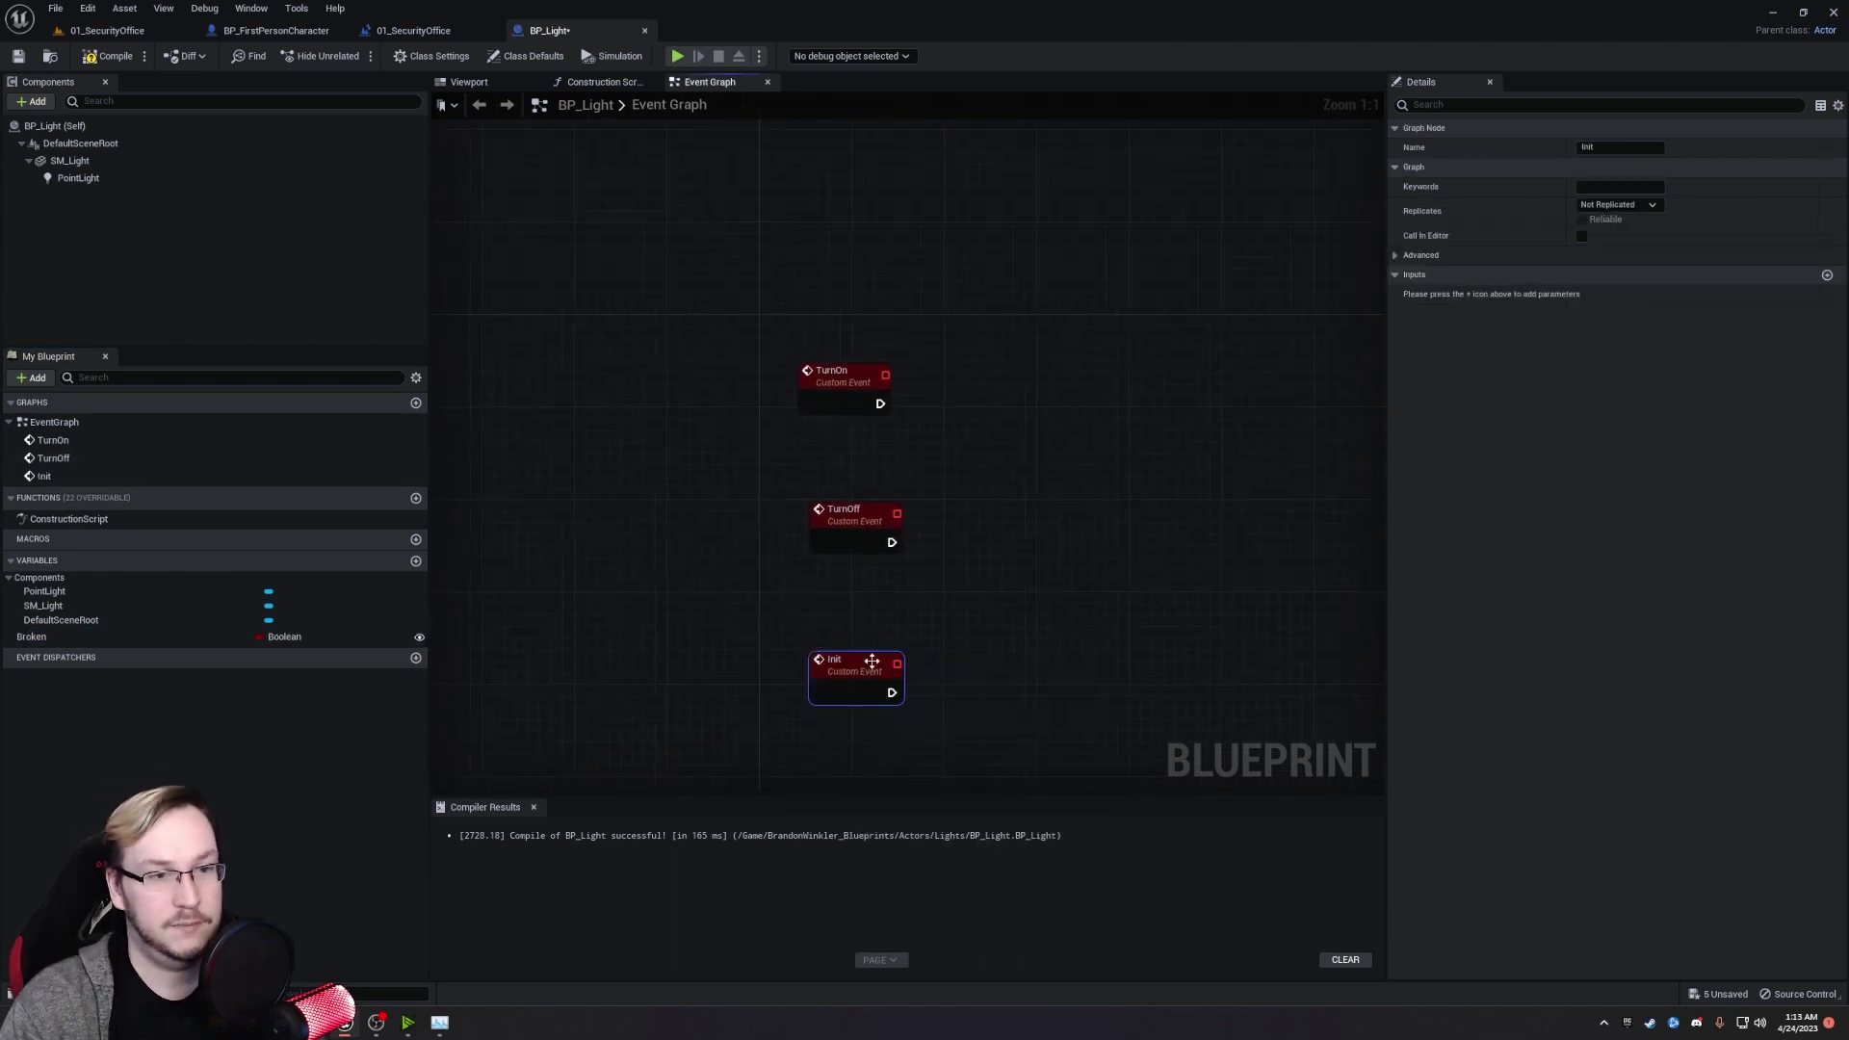
# Arrange the three custom events in a column with Init above TurnOn and TurnOff, spaced well apart.
pyautogui.moveTo(872, 660); pyautogui.dragTo(826, 233)
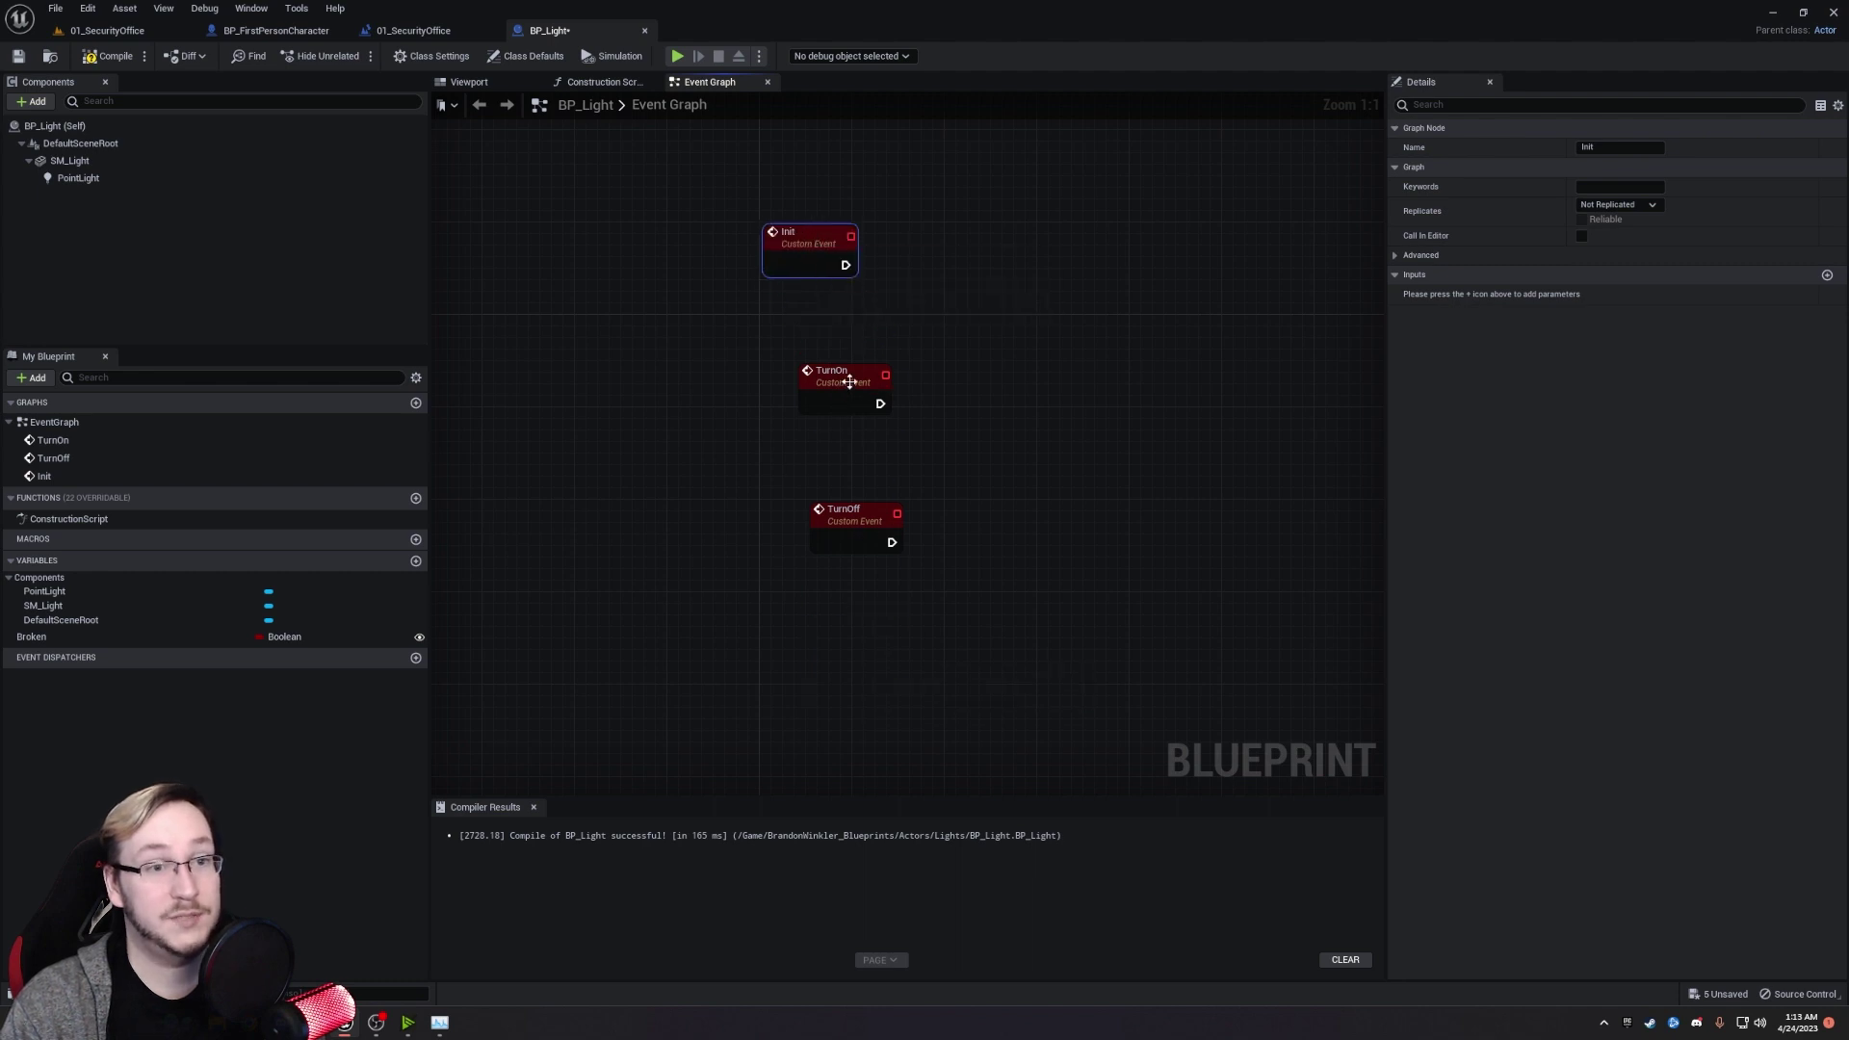
pyautogui.moveTo(850, 382); pyautogui.dragTo(816, 429)
pyautogui.moveTo(871, 531); pyautogui.dragTo(859, 612)
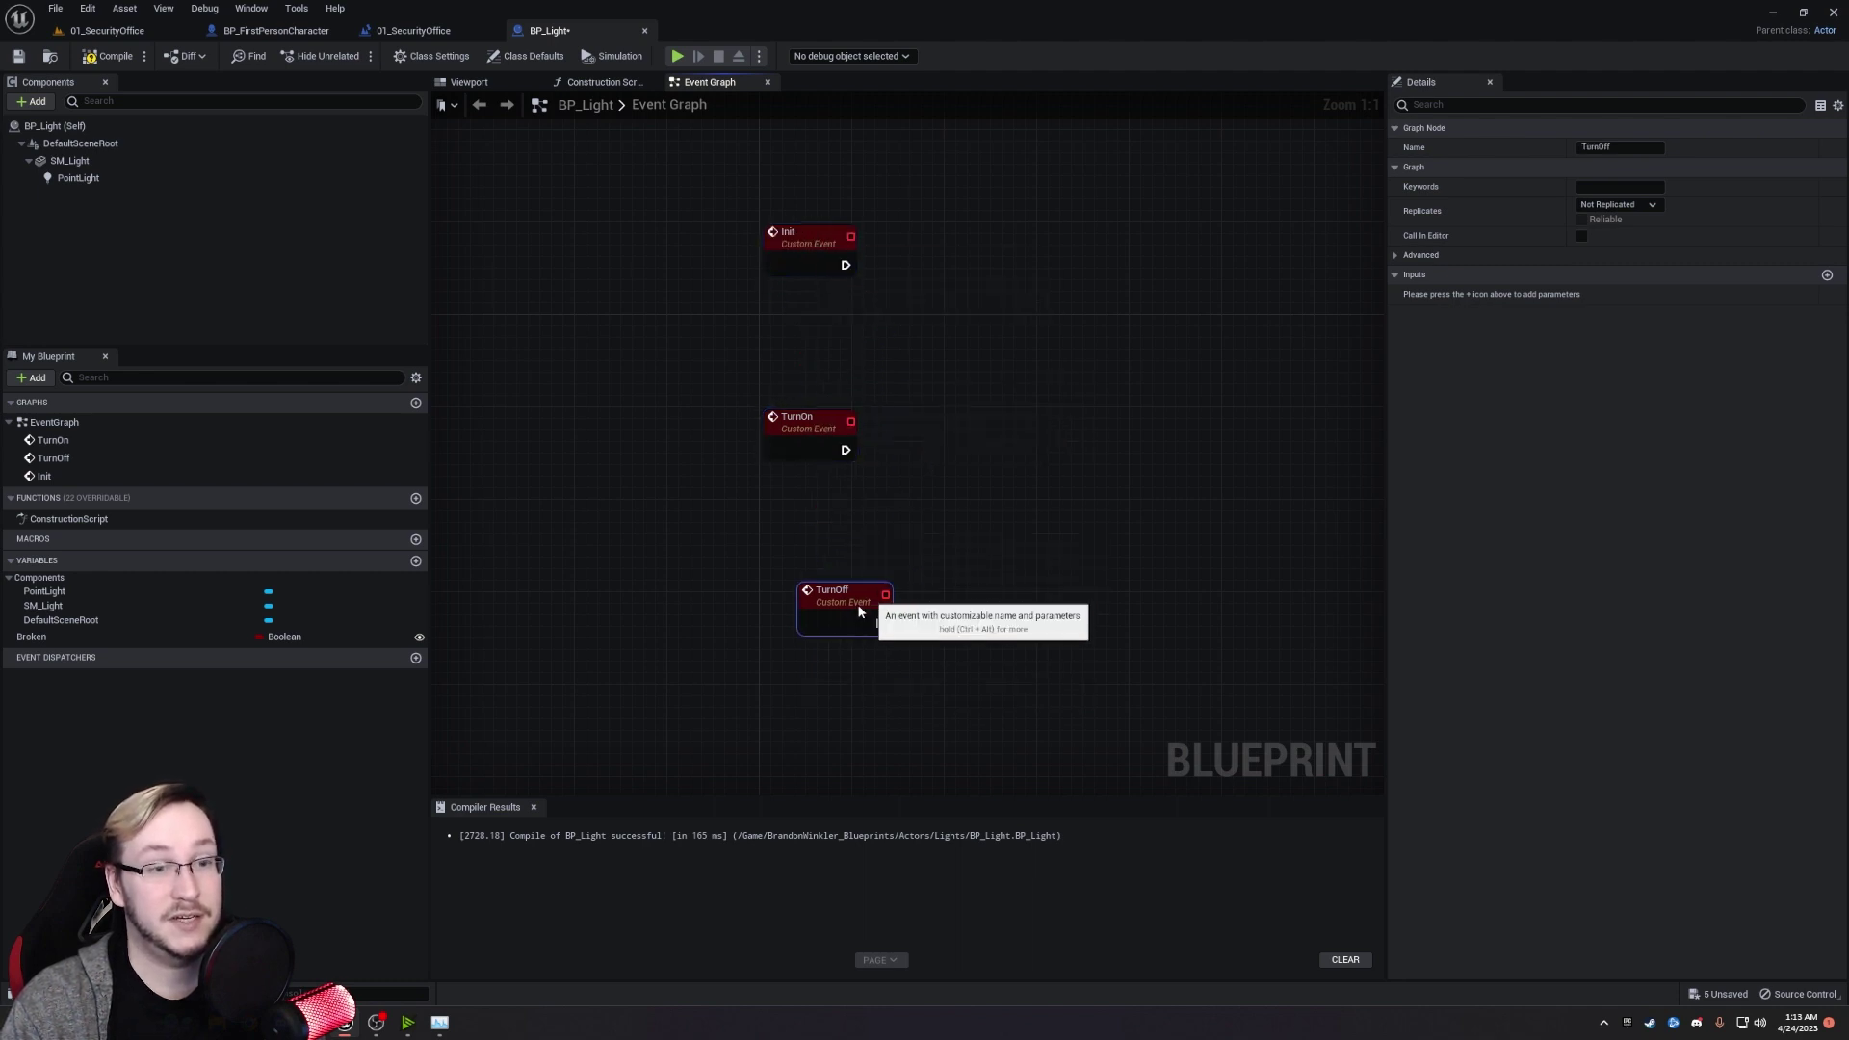
pyautogui.click(879, 525)
pyautogui.moveTo(879, 525); pyautogui.dragTo(661, 553, button='right')
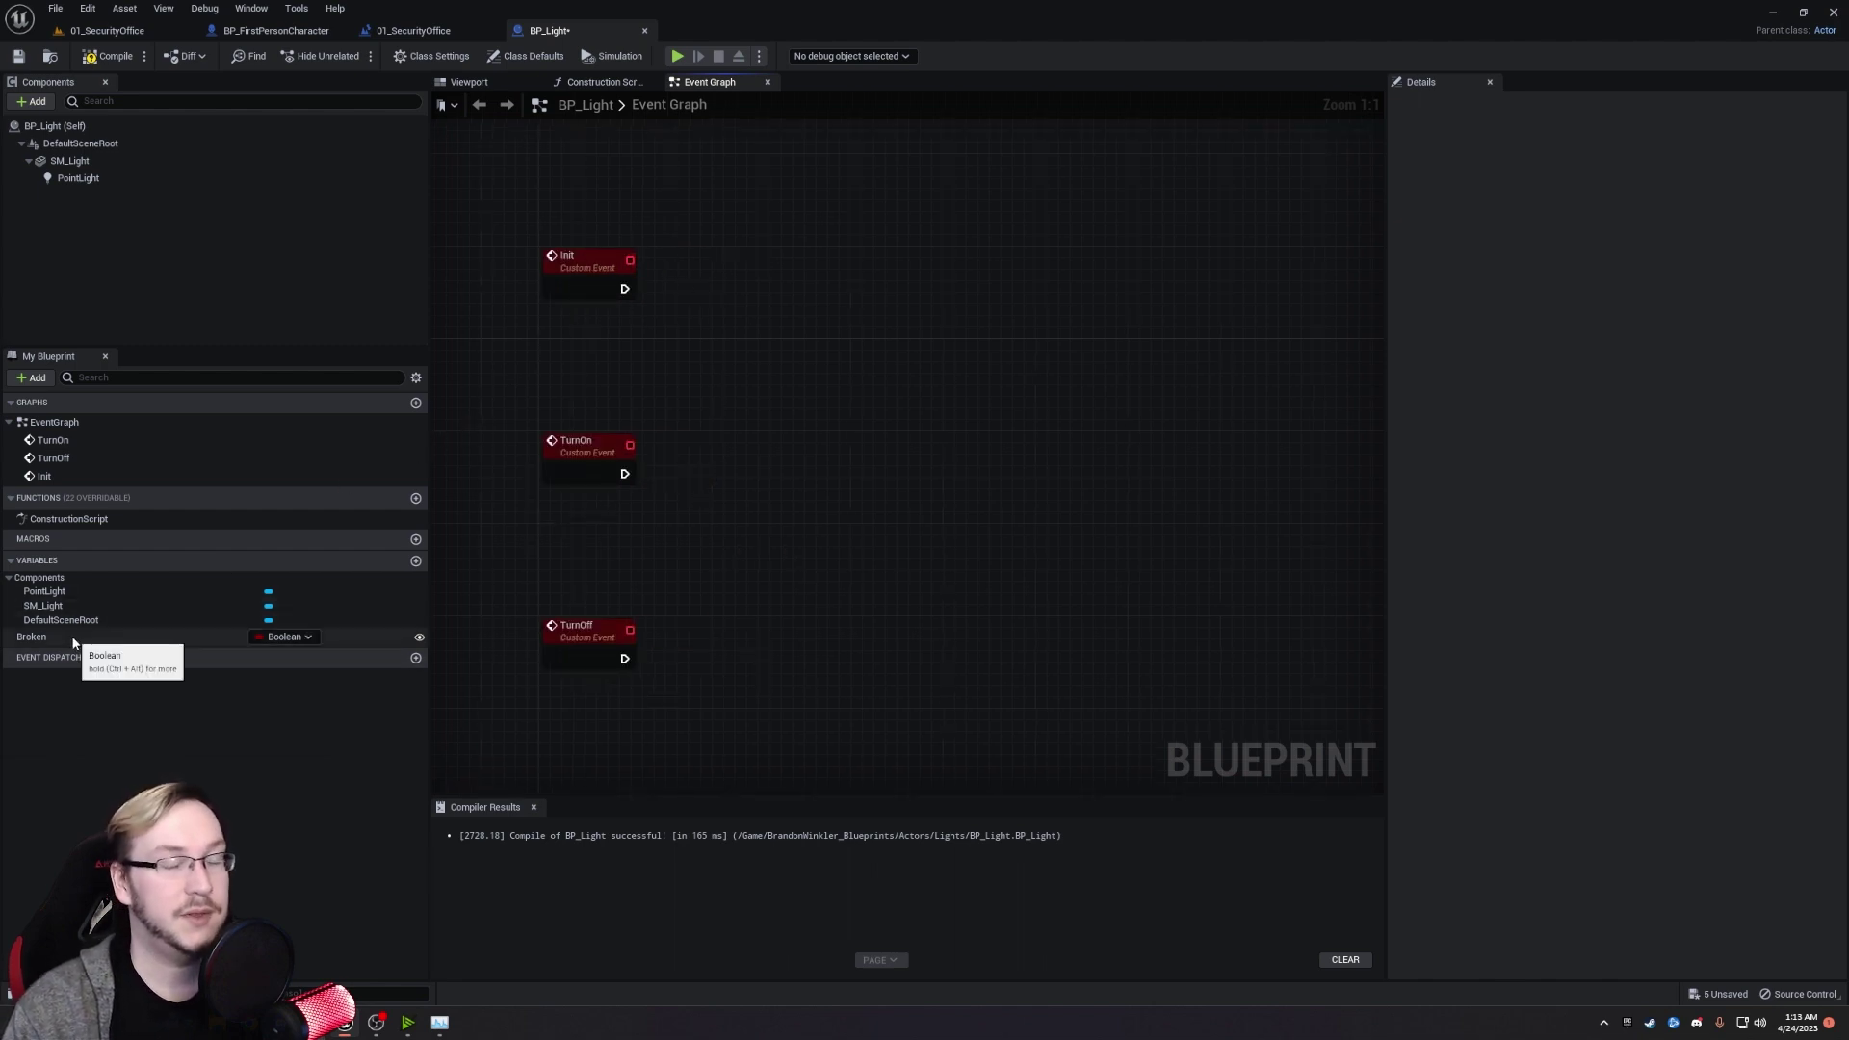
# Connect the Init event to a Branch node that uses the Broken variable as its condition.
pyautogui.moveTo(44, 637); pyautogui.dragTo(563, 328)
pyautogui.click(611, 346)
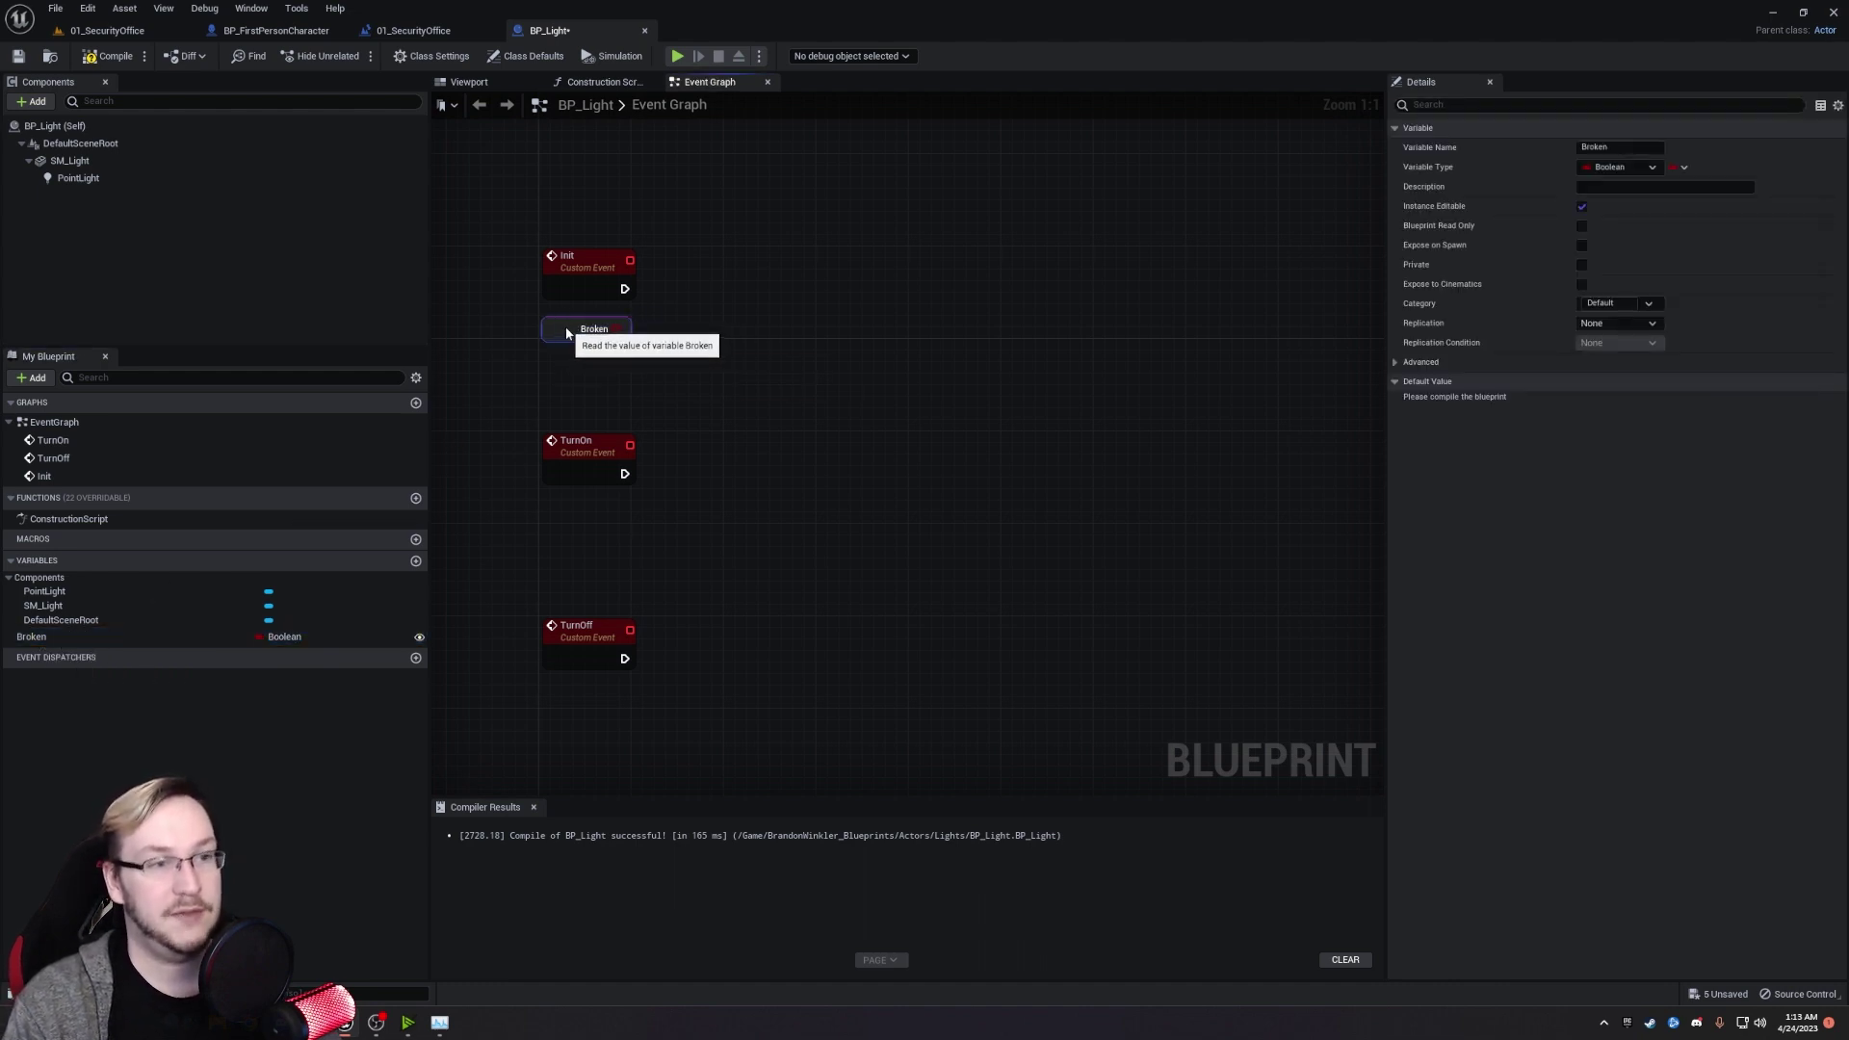
pyautogui.moveTo(697, 291); pyautogui.dragTo(697, 330, button='right')
pyautogui.press('b')
pyautogui.click(700, 336)
pyautogui.moveTo(616, 369); pyautogui.dragTo(717, 390)
pyautogui.moveTo(624, 328); pyautogui.dragTo(739, 328)
pyautogui.click(764, 447)
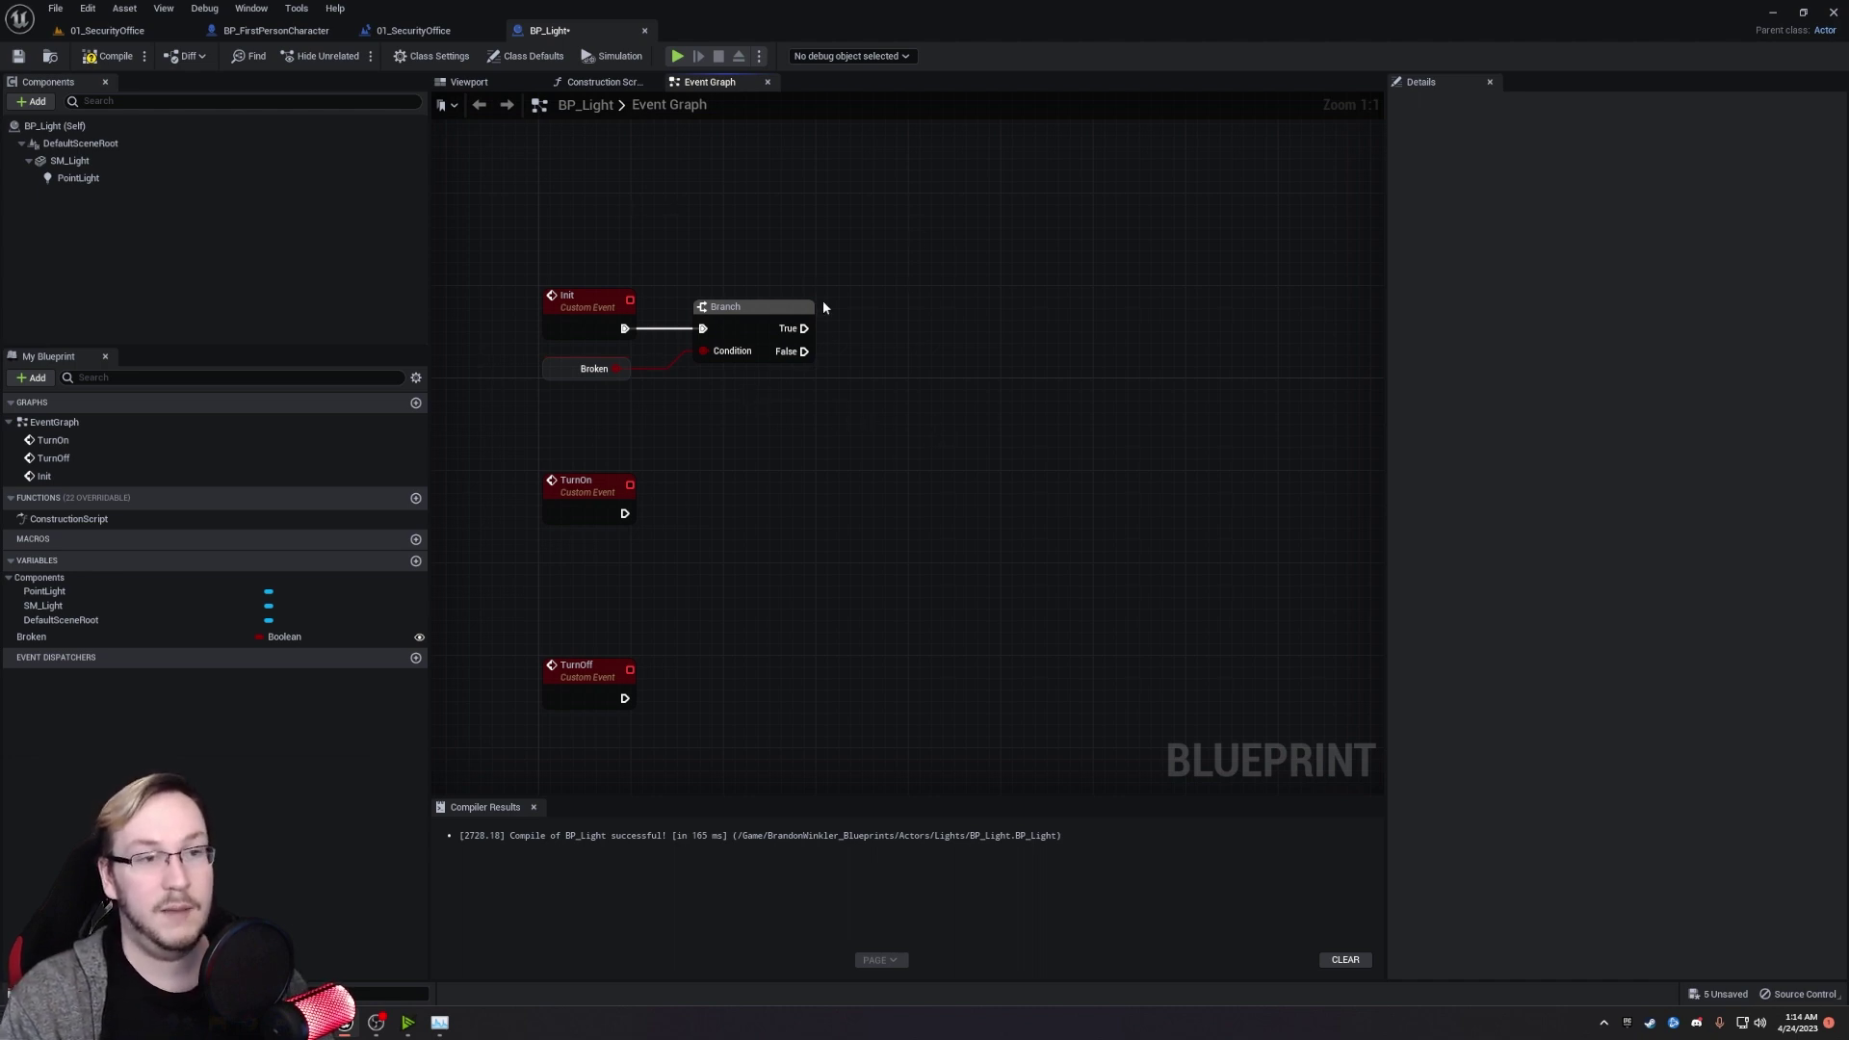
# Call Turn Off from the Init branch's True output and Turn On from its False output.
pyautogui.moveTo(804, 328); pyautogui.dragTo(984, 267)
pyautogui.write('turn')
pyautogui.click(1003, 379)
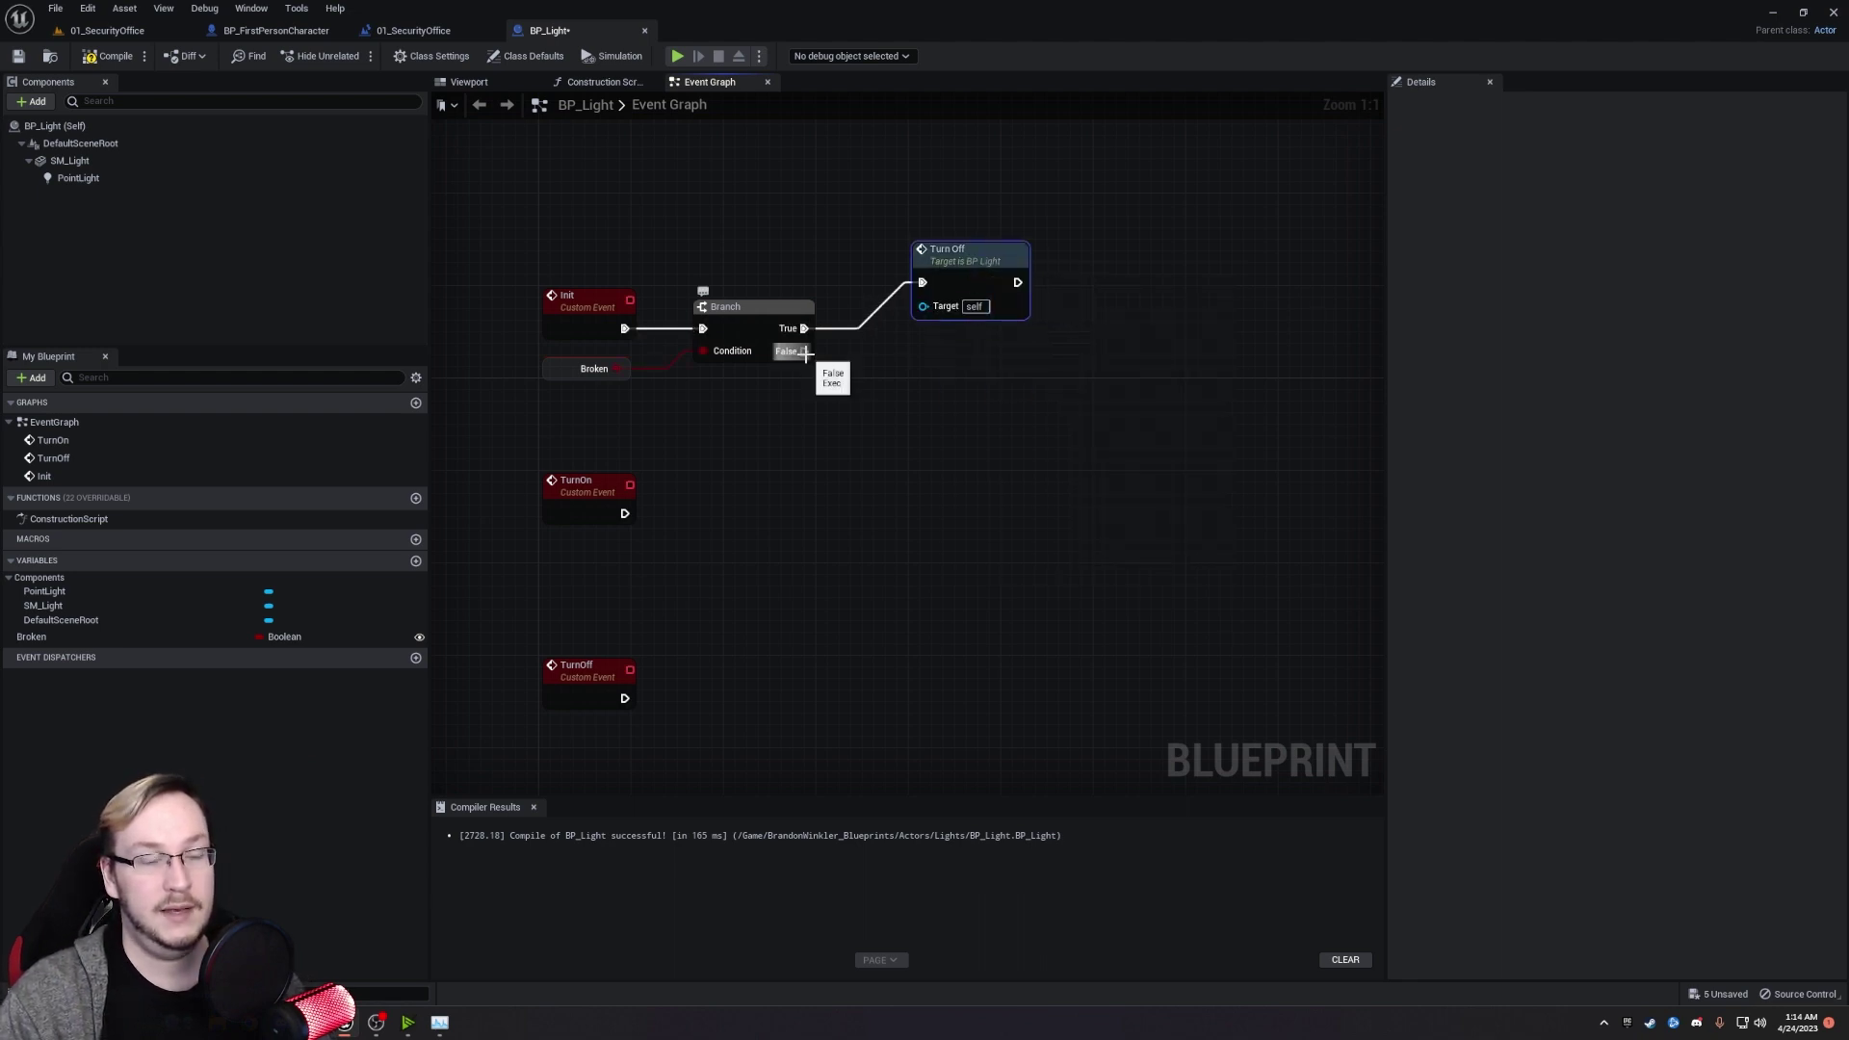
pyautogui.moveTo(805, 352); pyautogui.dragTo(910, 372)
pyautogui.write('turn on')
pyautogui.press('Return')
pyautogui.click(858, 554)
# Move the Init nodes upward and wrap them in a comment reading "Initiate when the level starts turn on or off if broken".
pyautogui.moveTo(525, 274); pyautogui.dragTo(1154, 494)
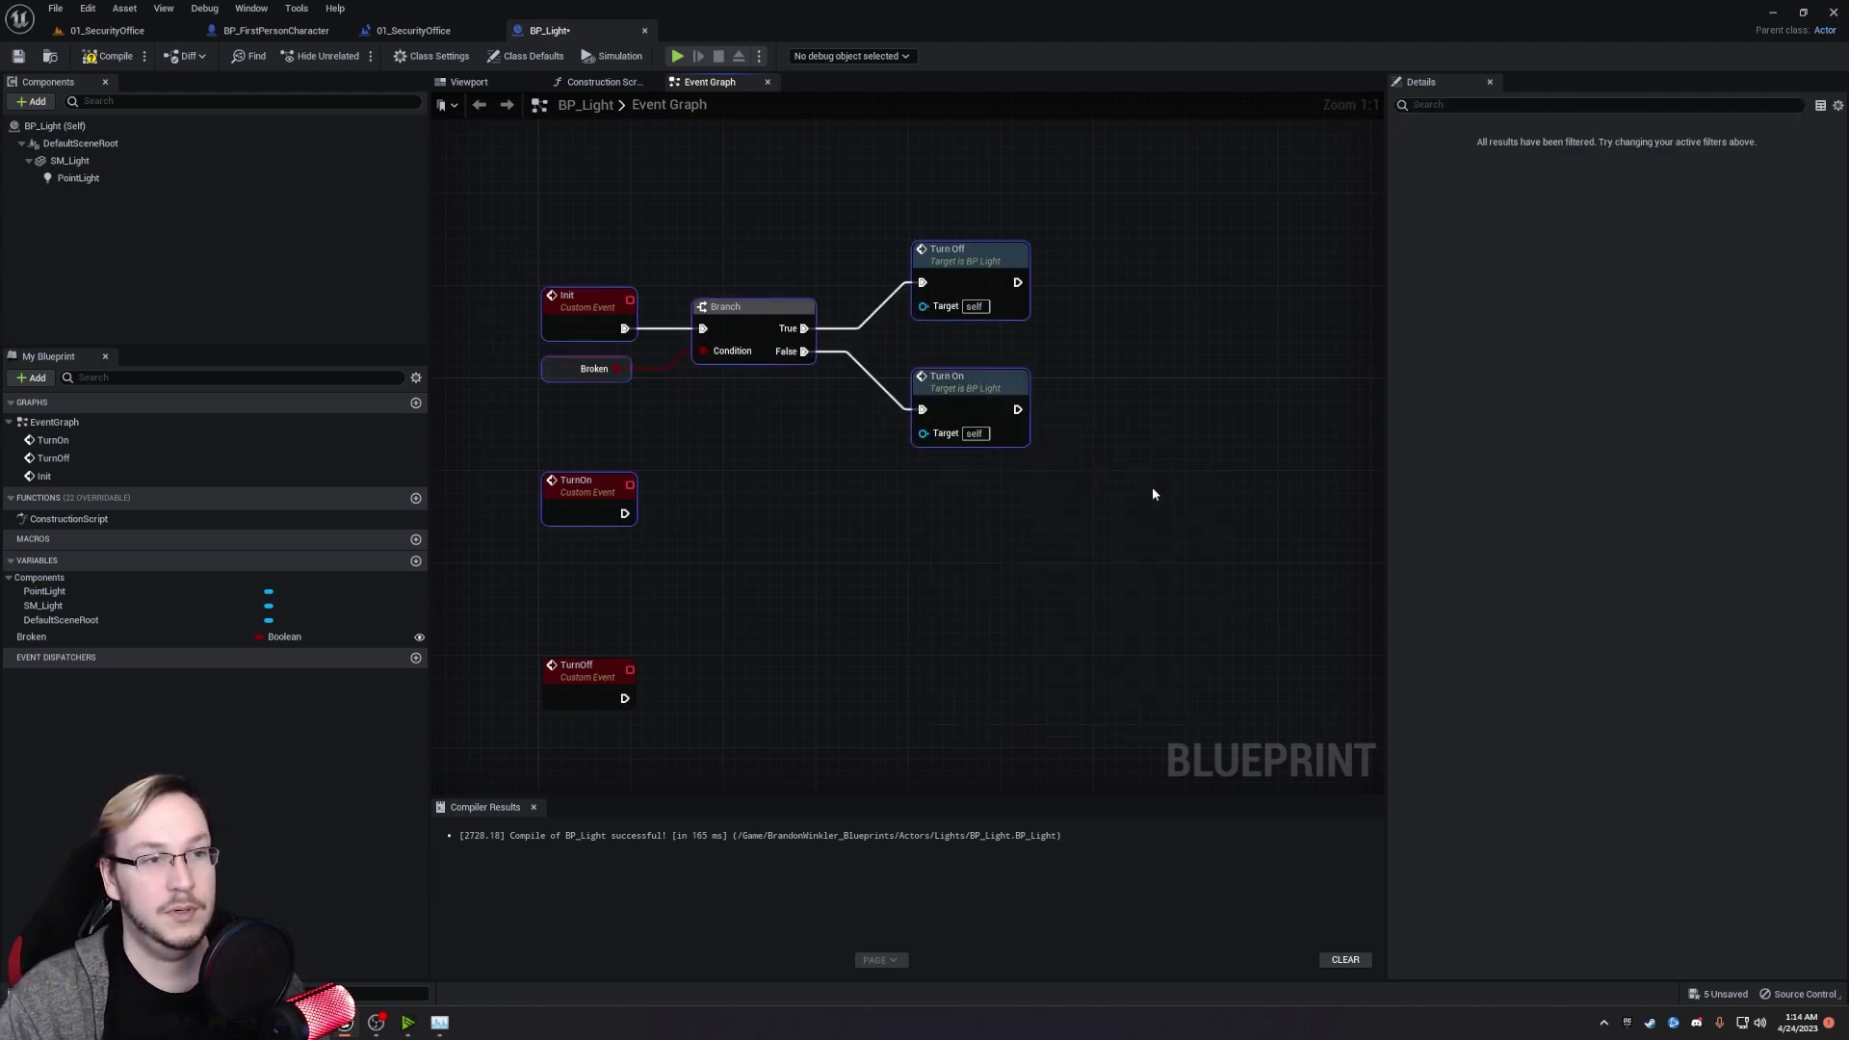
pyautogui.moveTo(542, 228); pyautogui.dragTo(1077, 424)
pyautogui.moveTo(991, 306); pyautogui.dragTo(991, 224)
pyautogui.press('c')
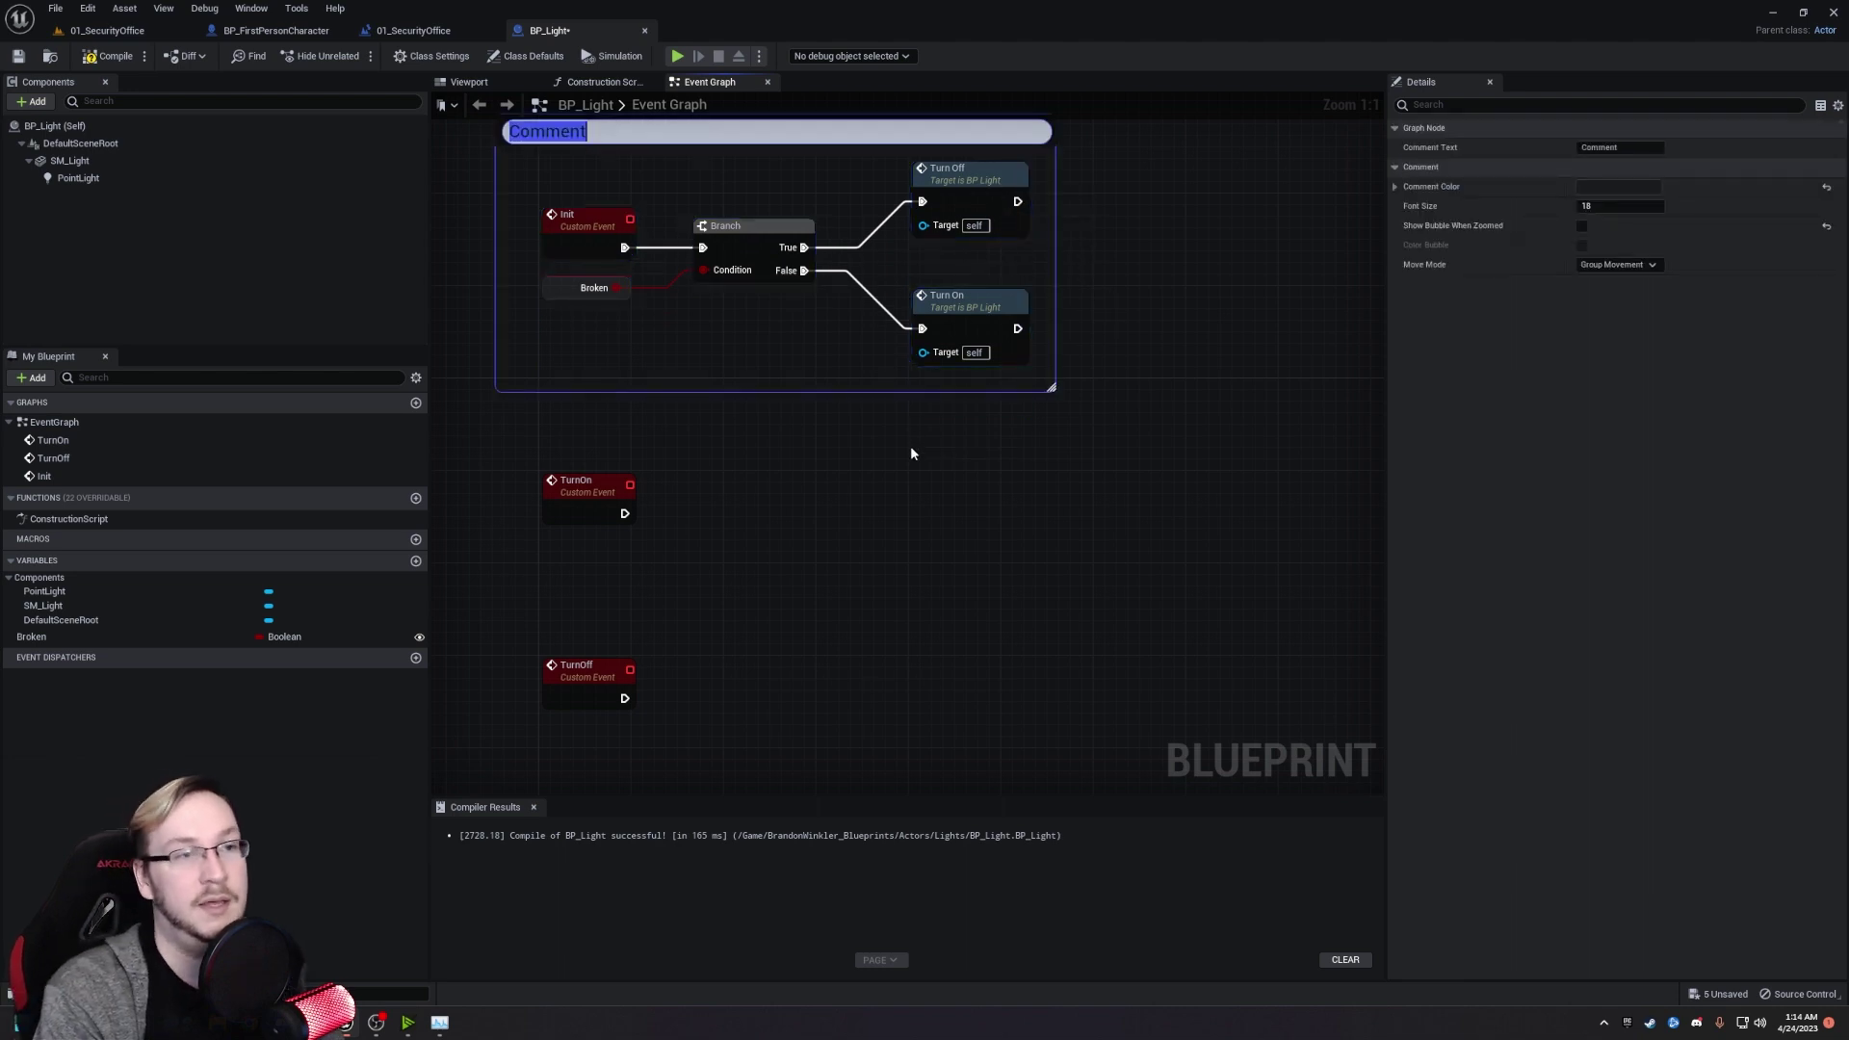
pyautogui.write('Initi')
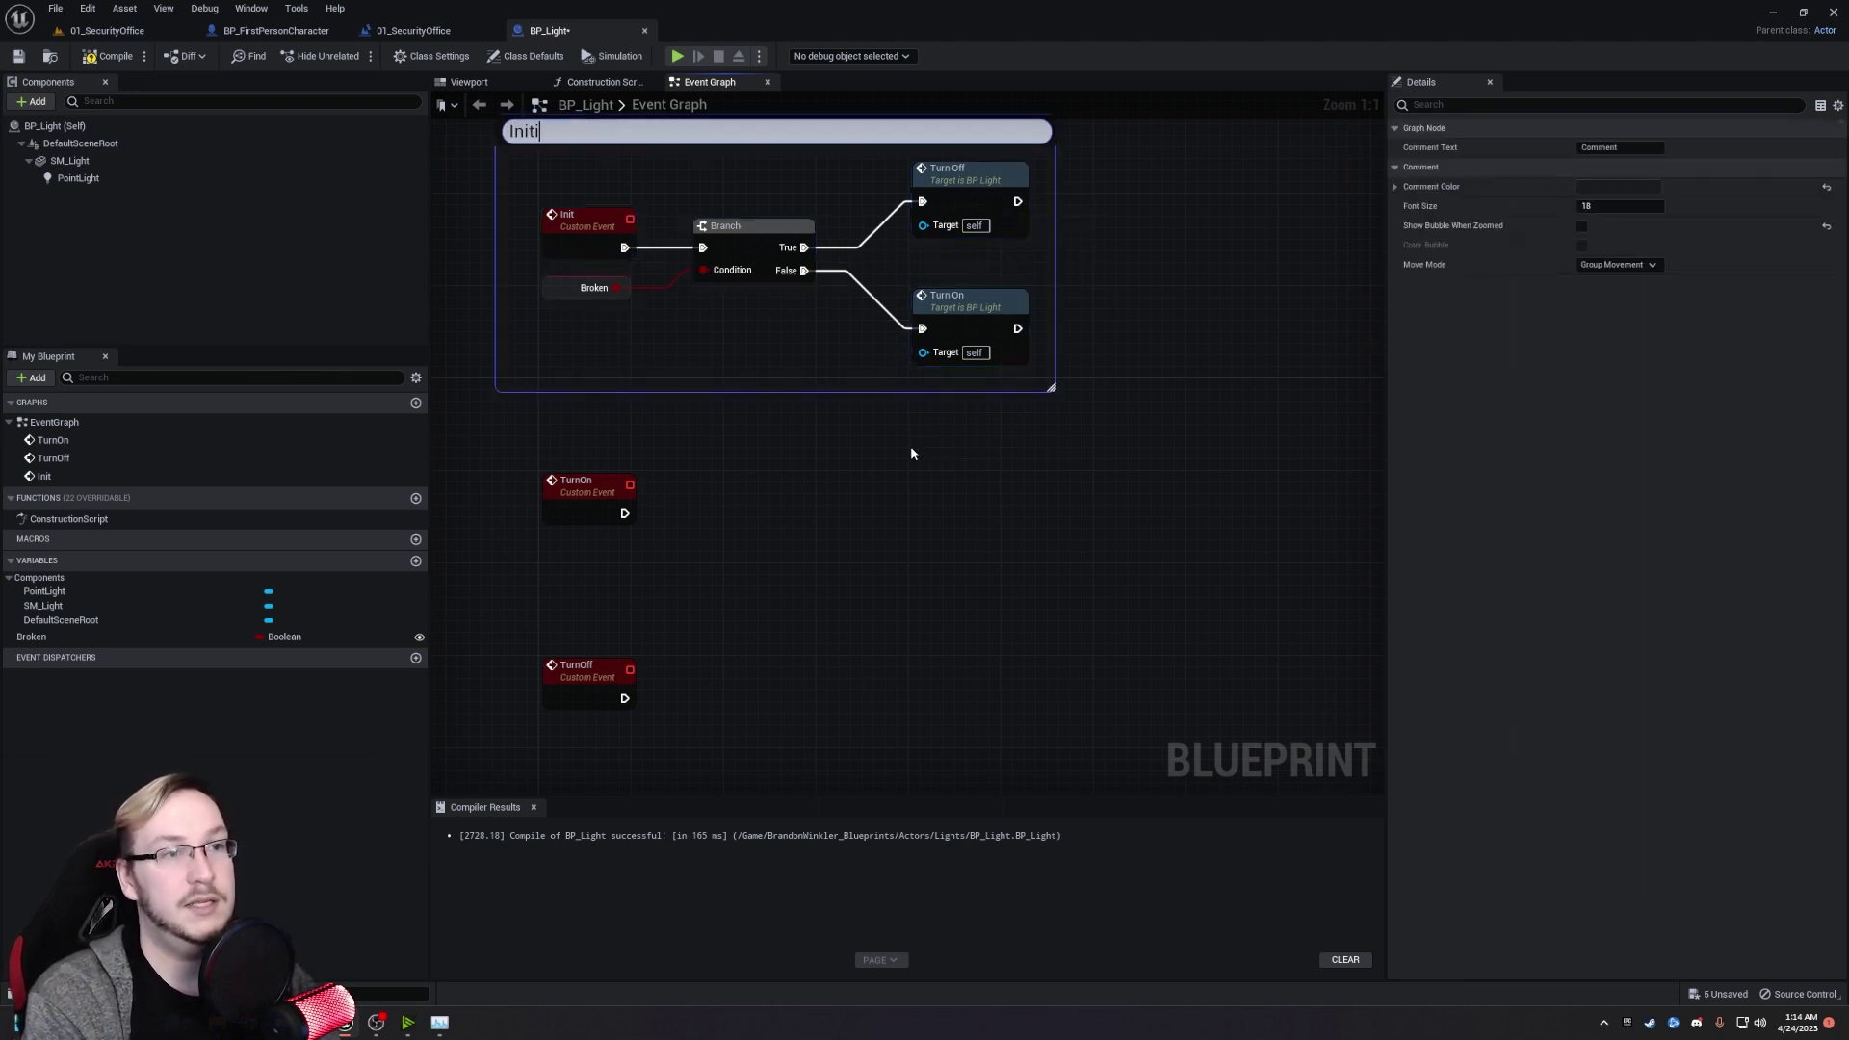
pyautogui.write('ate when th')
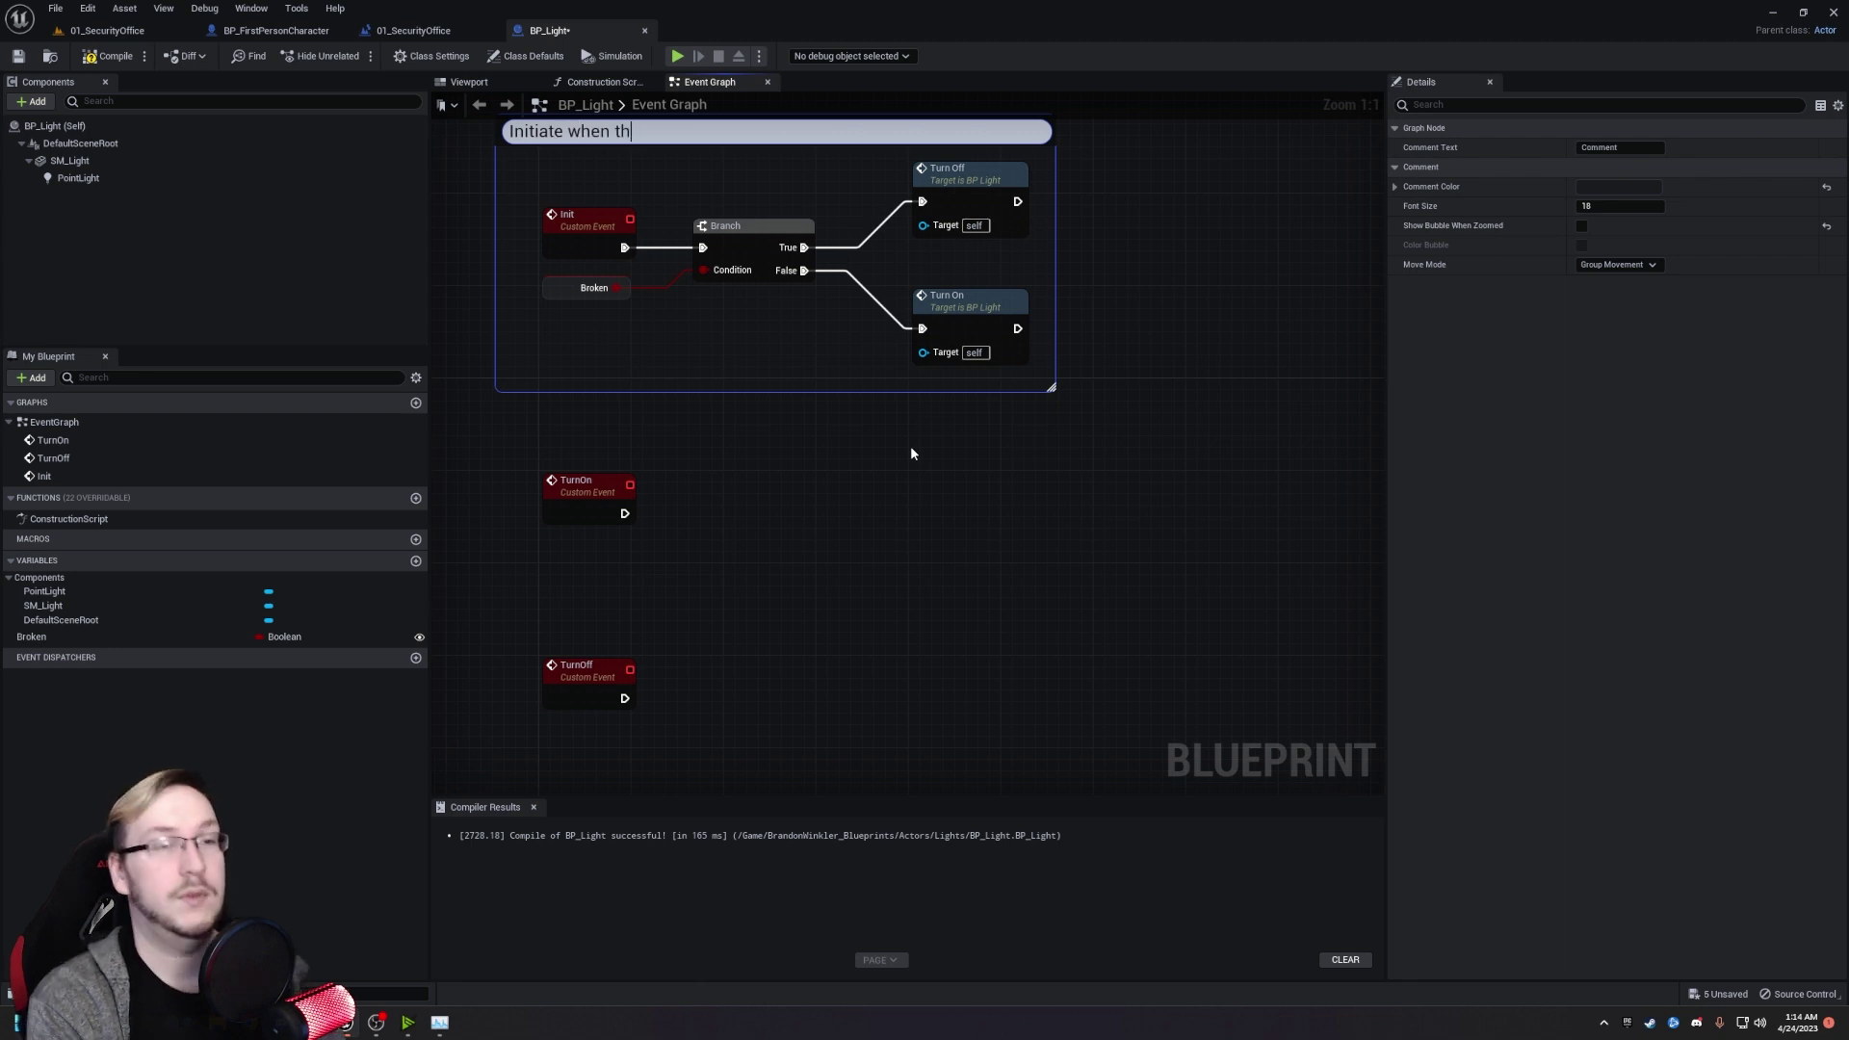
pyautogui.write('e level starts')
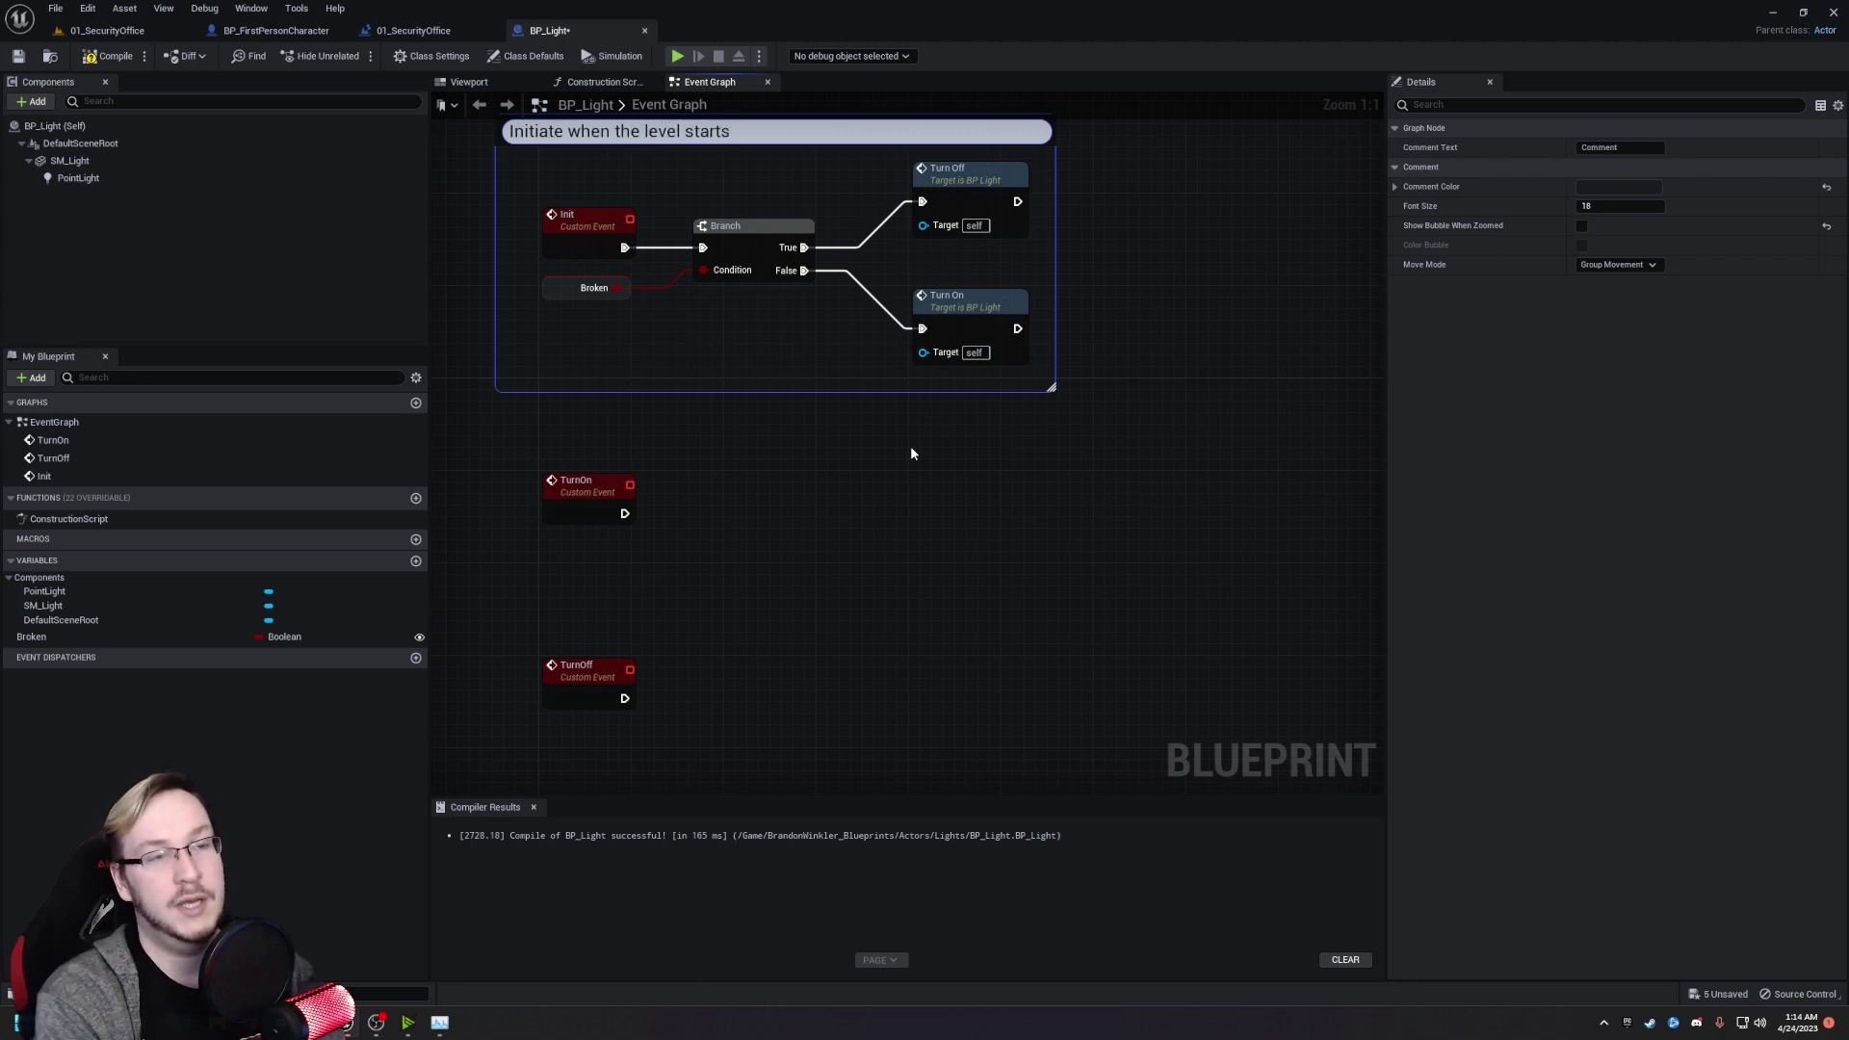
pyautogui.write(' turn on or off if')
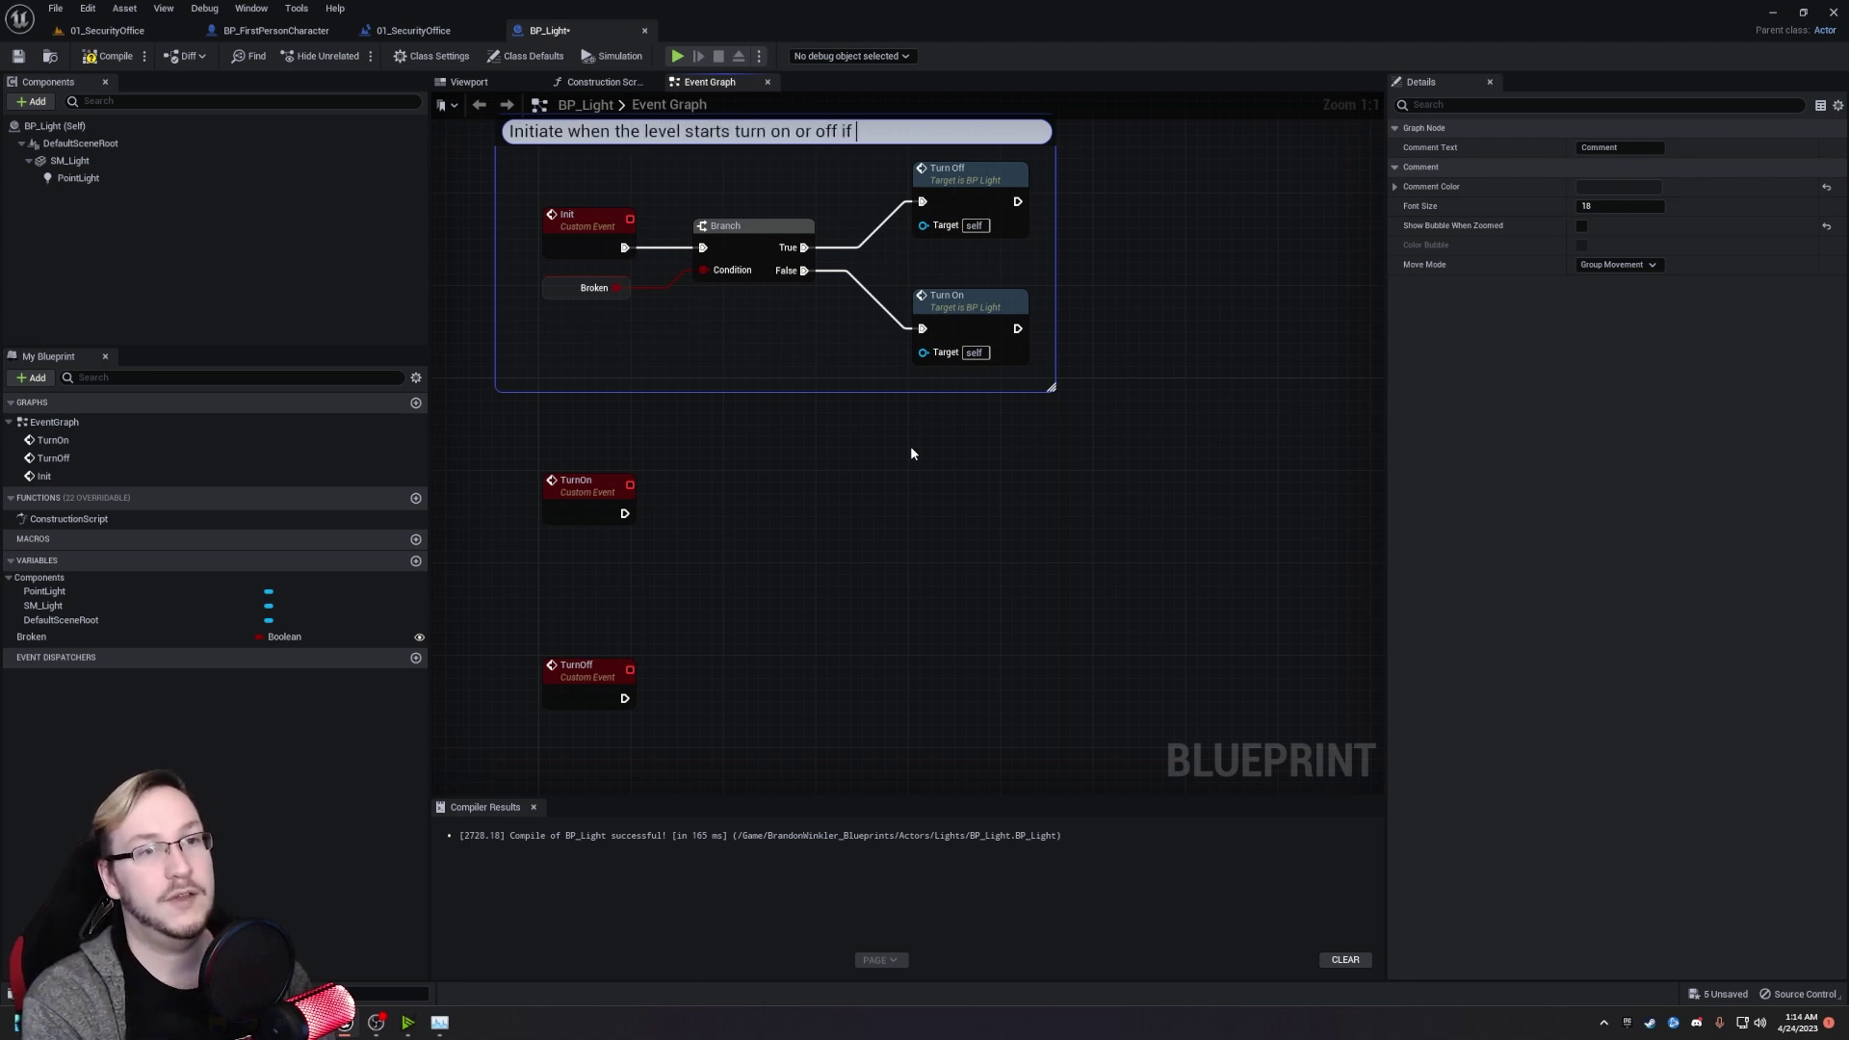
pyautogui.write(' brokje')
pyautogui.press('BackSpace')
pyautogui.press('BackSpace')
pyautogui.write('en')
pyautogui.press('Return')
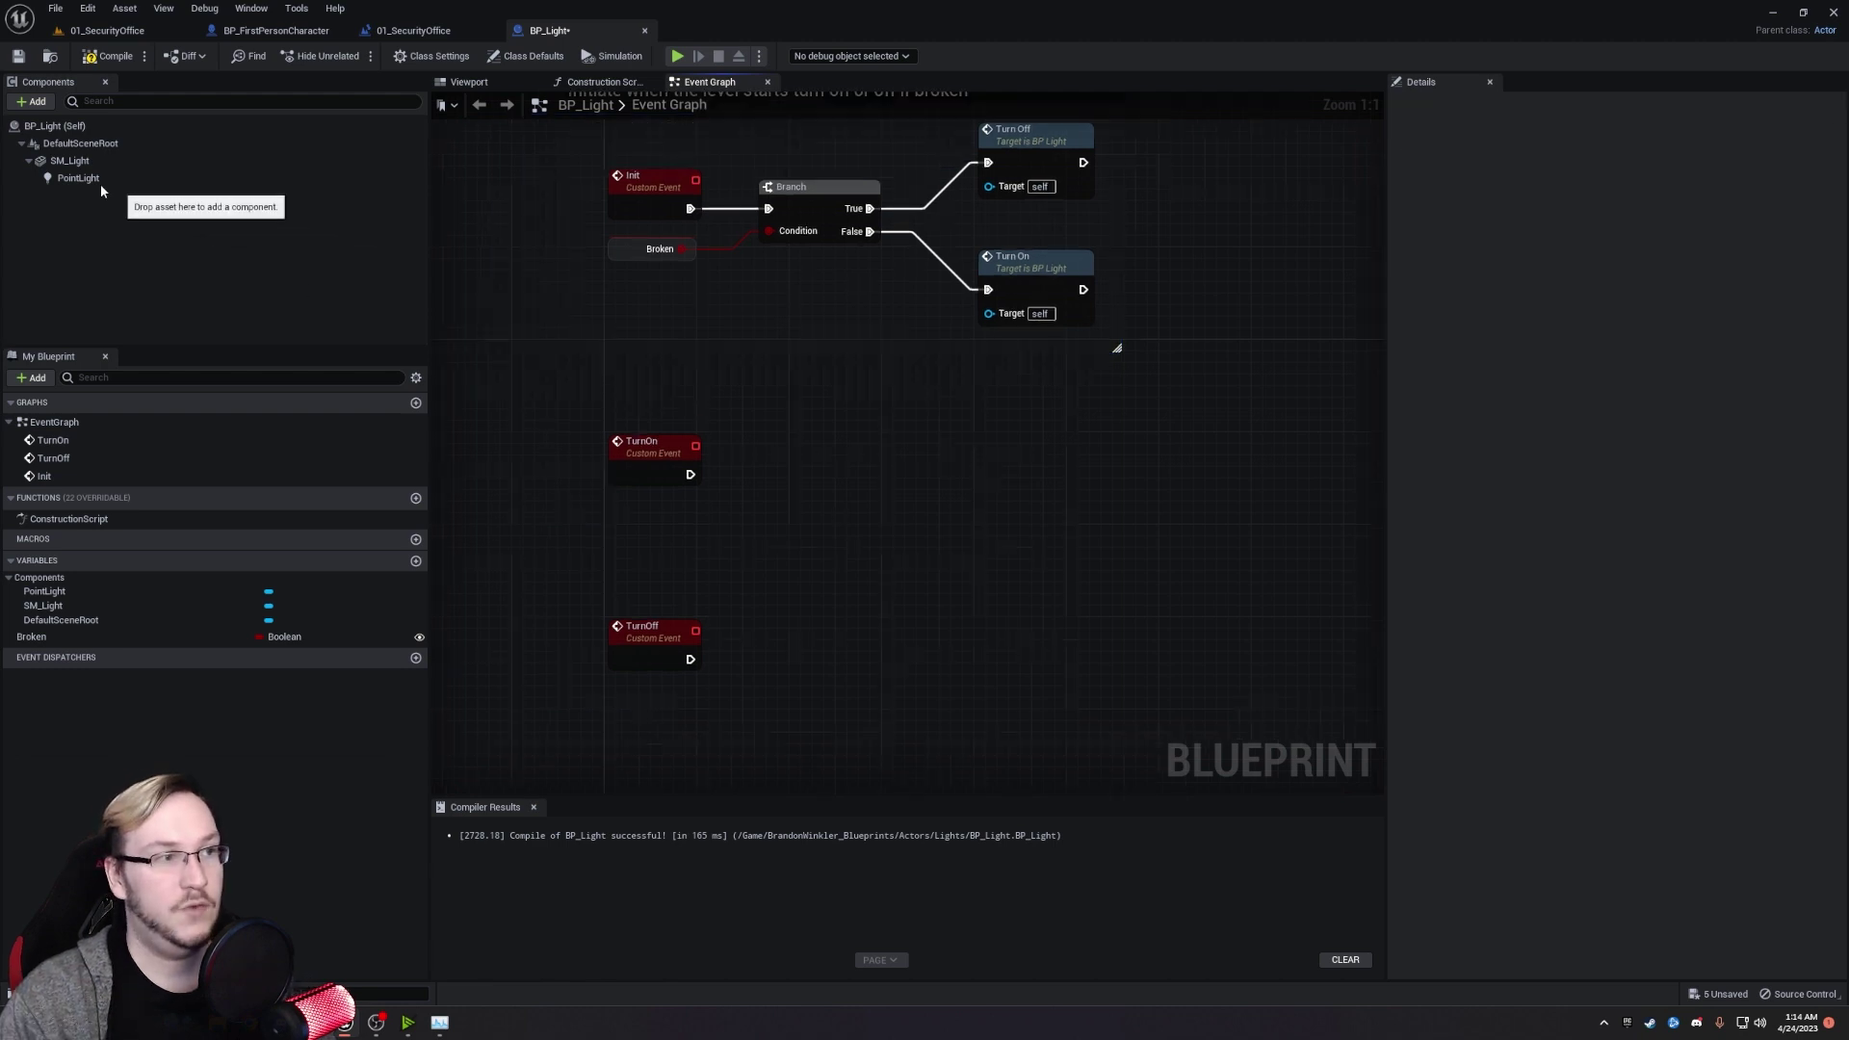
# Place a PointLight reference node beneath both the TurnOn and the TurnOff event.
pyautogui.moveTo(100, 183); pyautogui.dragTo(651, 516)
pyautogui.moveTo(78, 178); pyautogui.dragTo(615, 692)
pyautogui.moveTo(627, 534); pyautogui.dragTo(605, 536, button='right')
pyautogui.moveTo(553, 414); pyautogui.dragTo(838, 611)
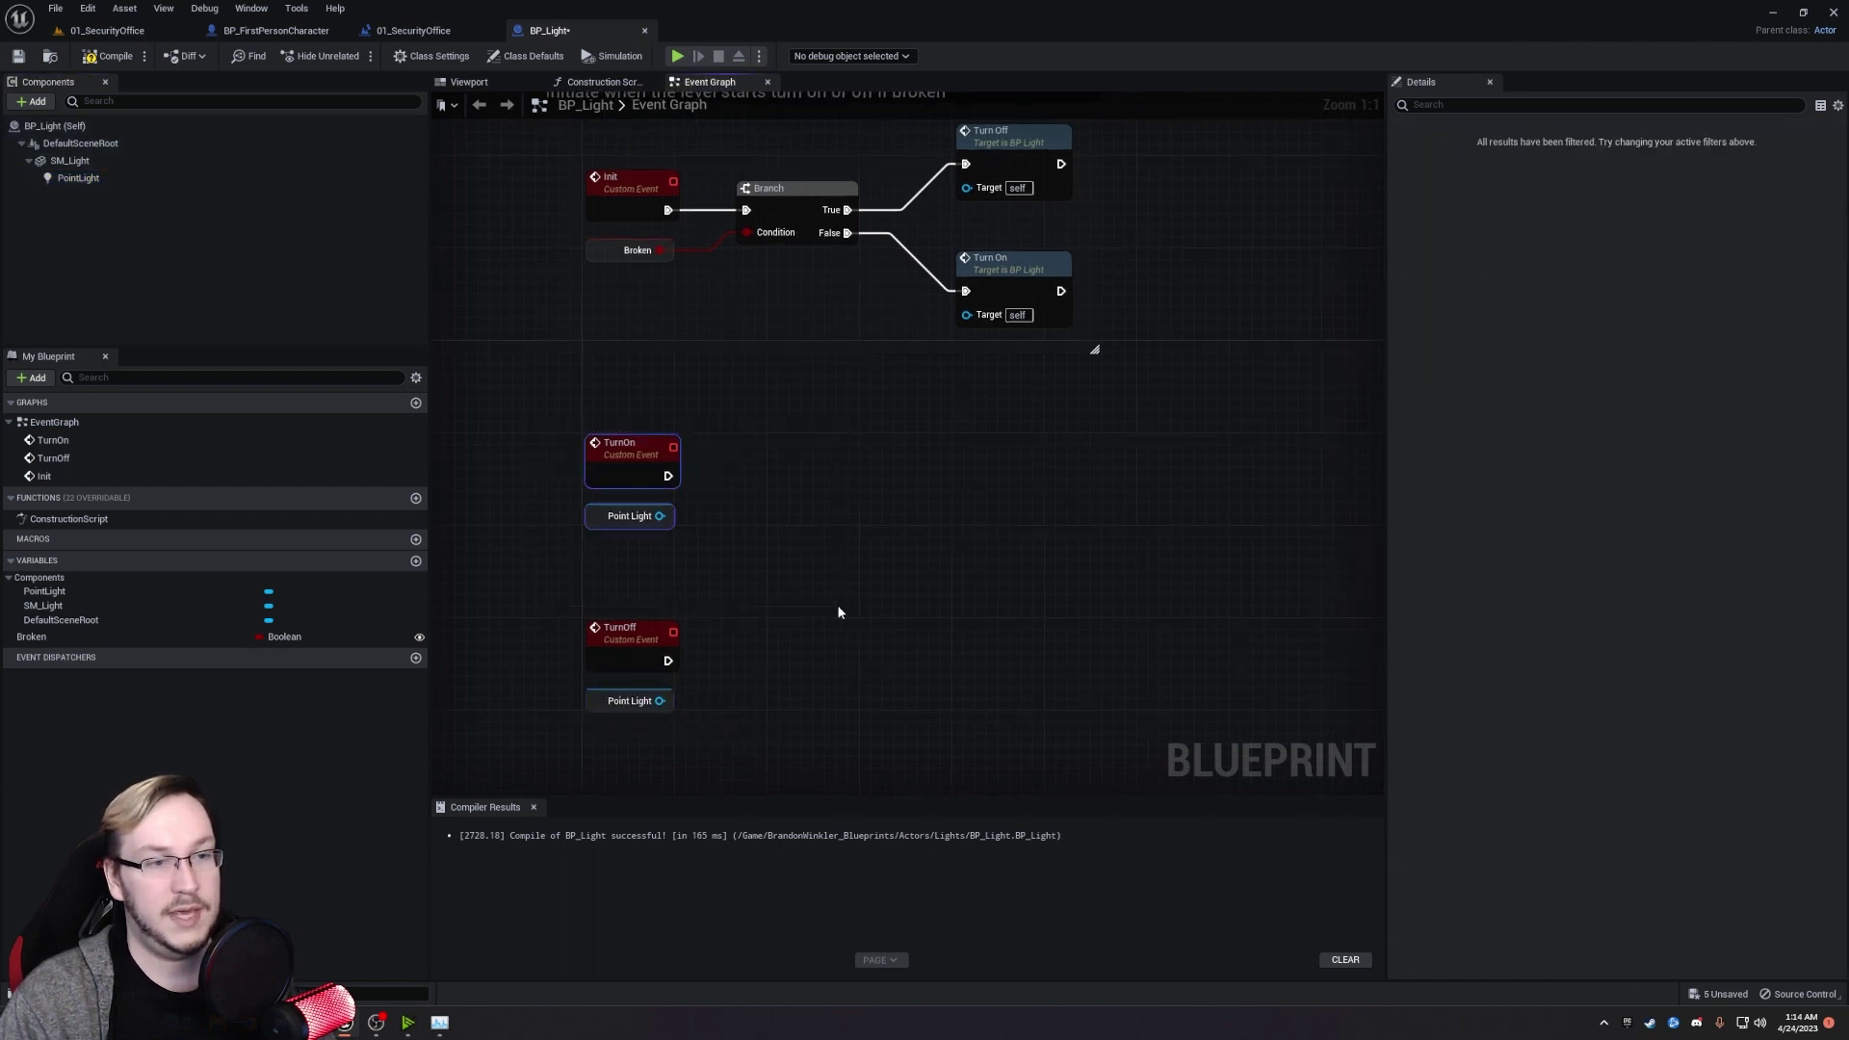
pyautogui.click(540, 400)
# Connect the TurnOn event to a Branch node conditioned on the Broken variable.
pyautogui.moveTo(31, 636); pyautogui.dragTo(825, 518)
pyautogui.click(740, 541)
pyautogui.click(797, 458)
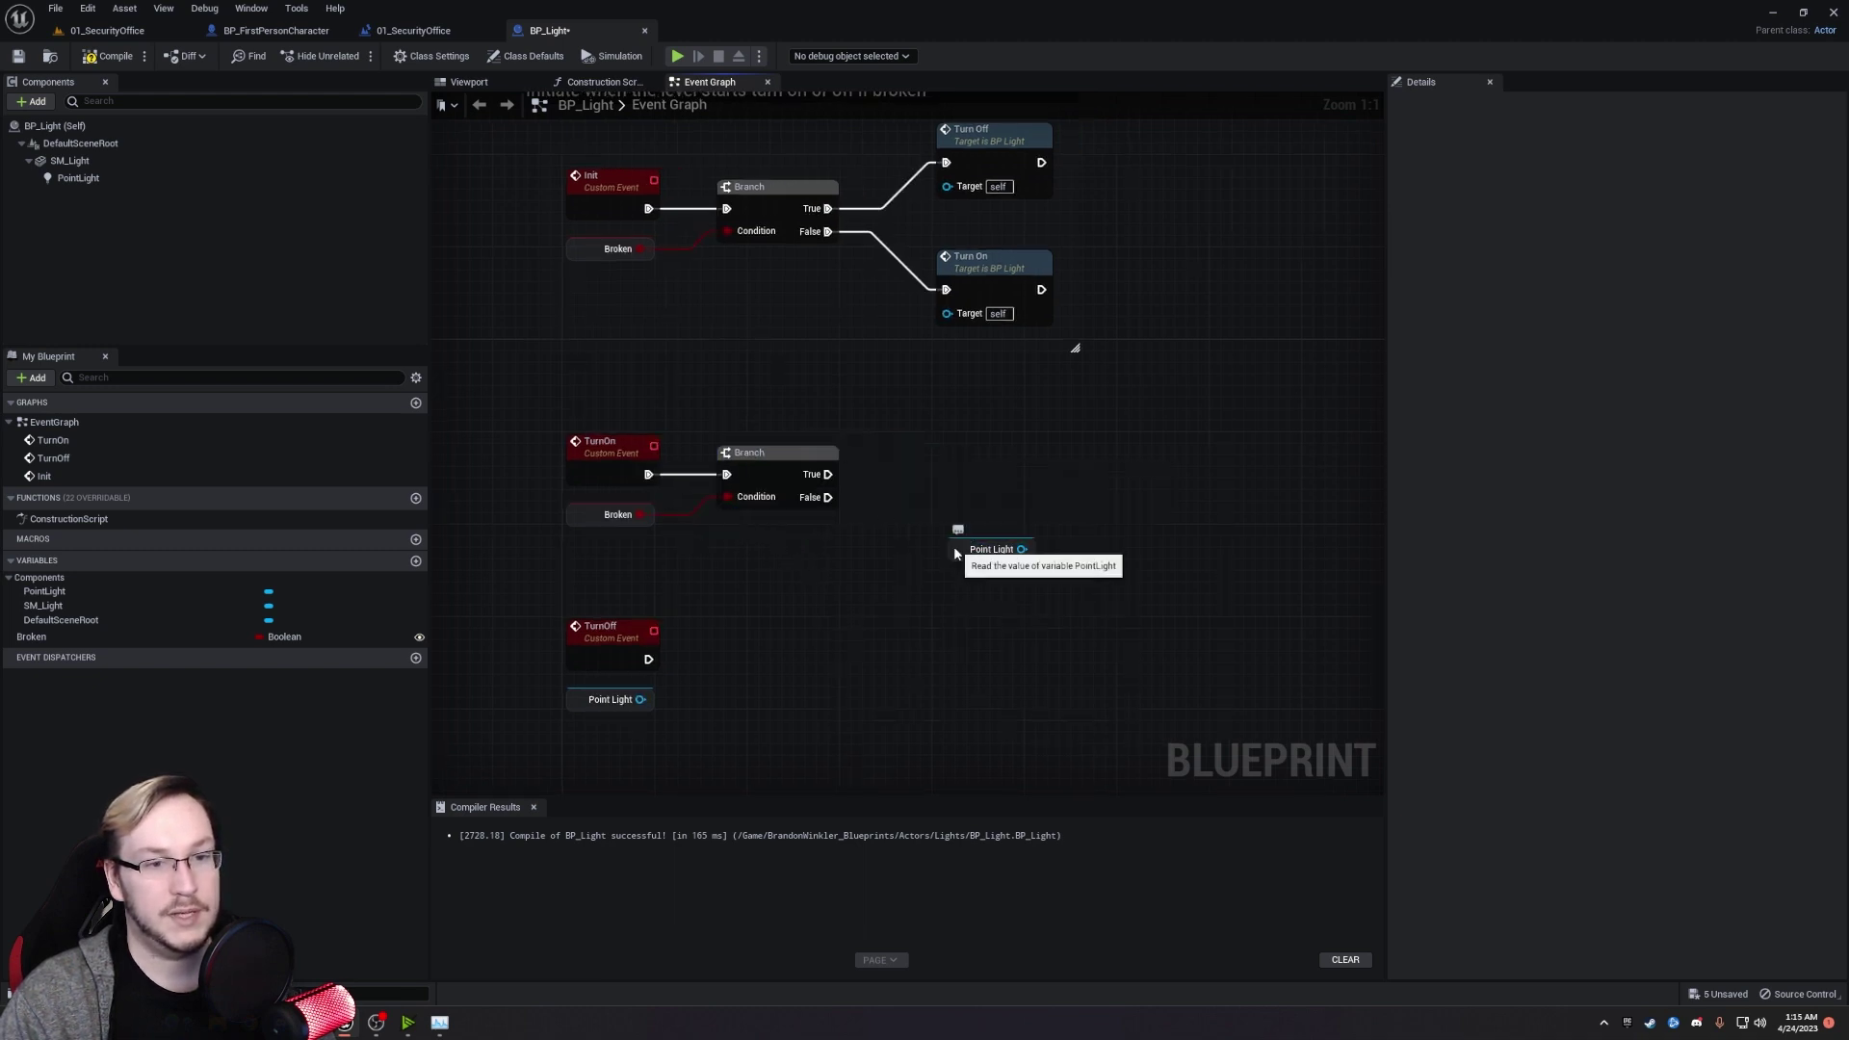
# Add a Set Visibility node for the Point Light on TurnOn's False branch, with New Visibility enabled.
pyautogui.moveTo(982, 554); pyautogui.dragTo(934, 485)
pyautogui.write('set vis')
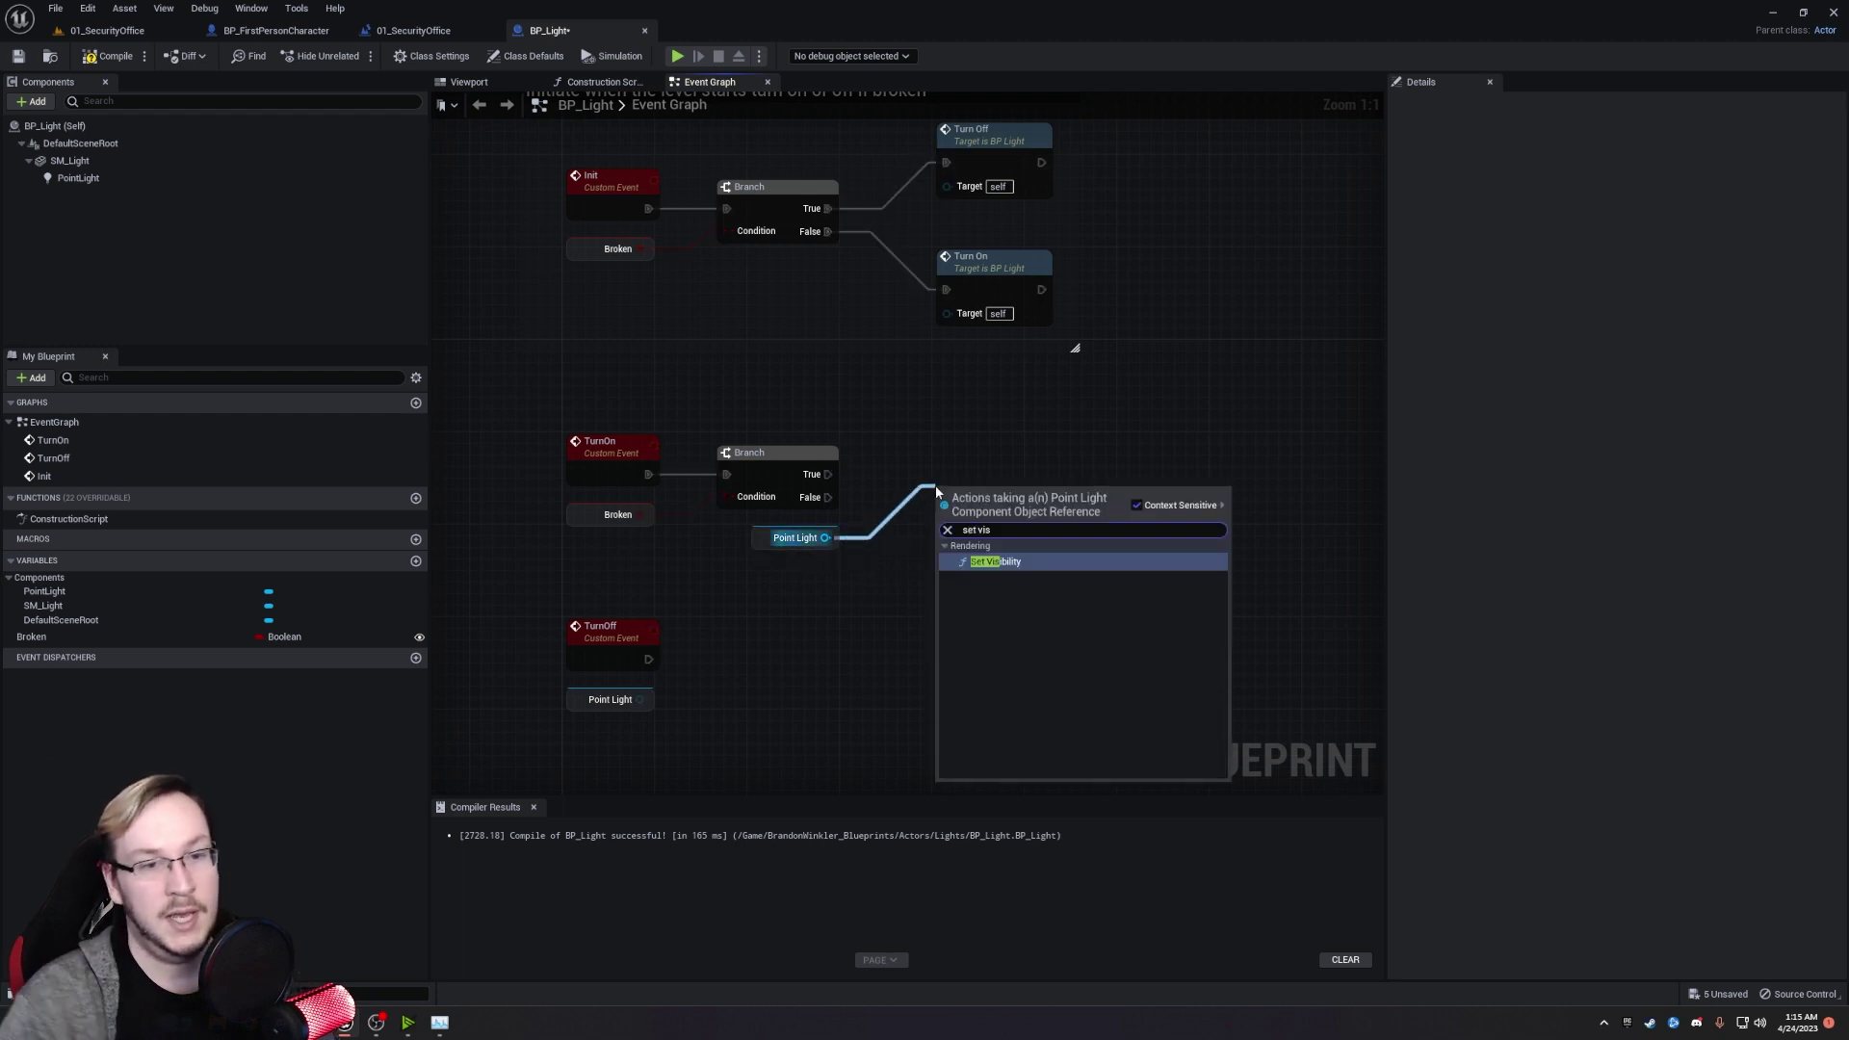
pyautogui.press('Return')
pyautogui.moveTo(828, 497); pyautogui.dragTo(936, 525)
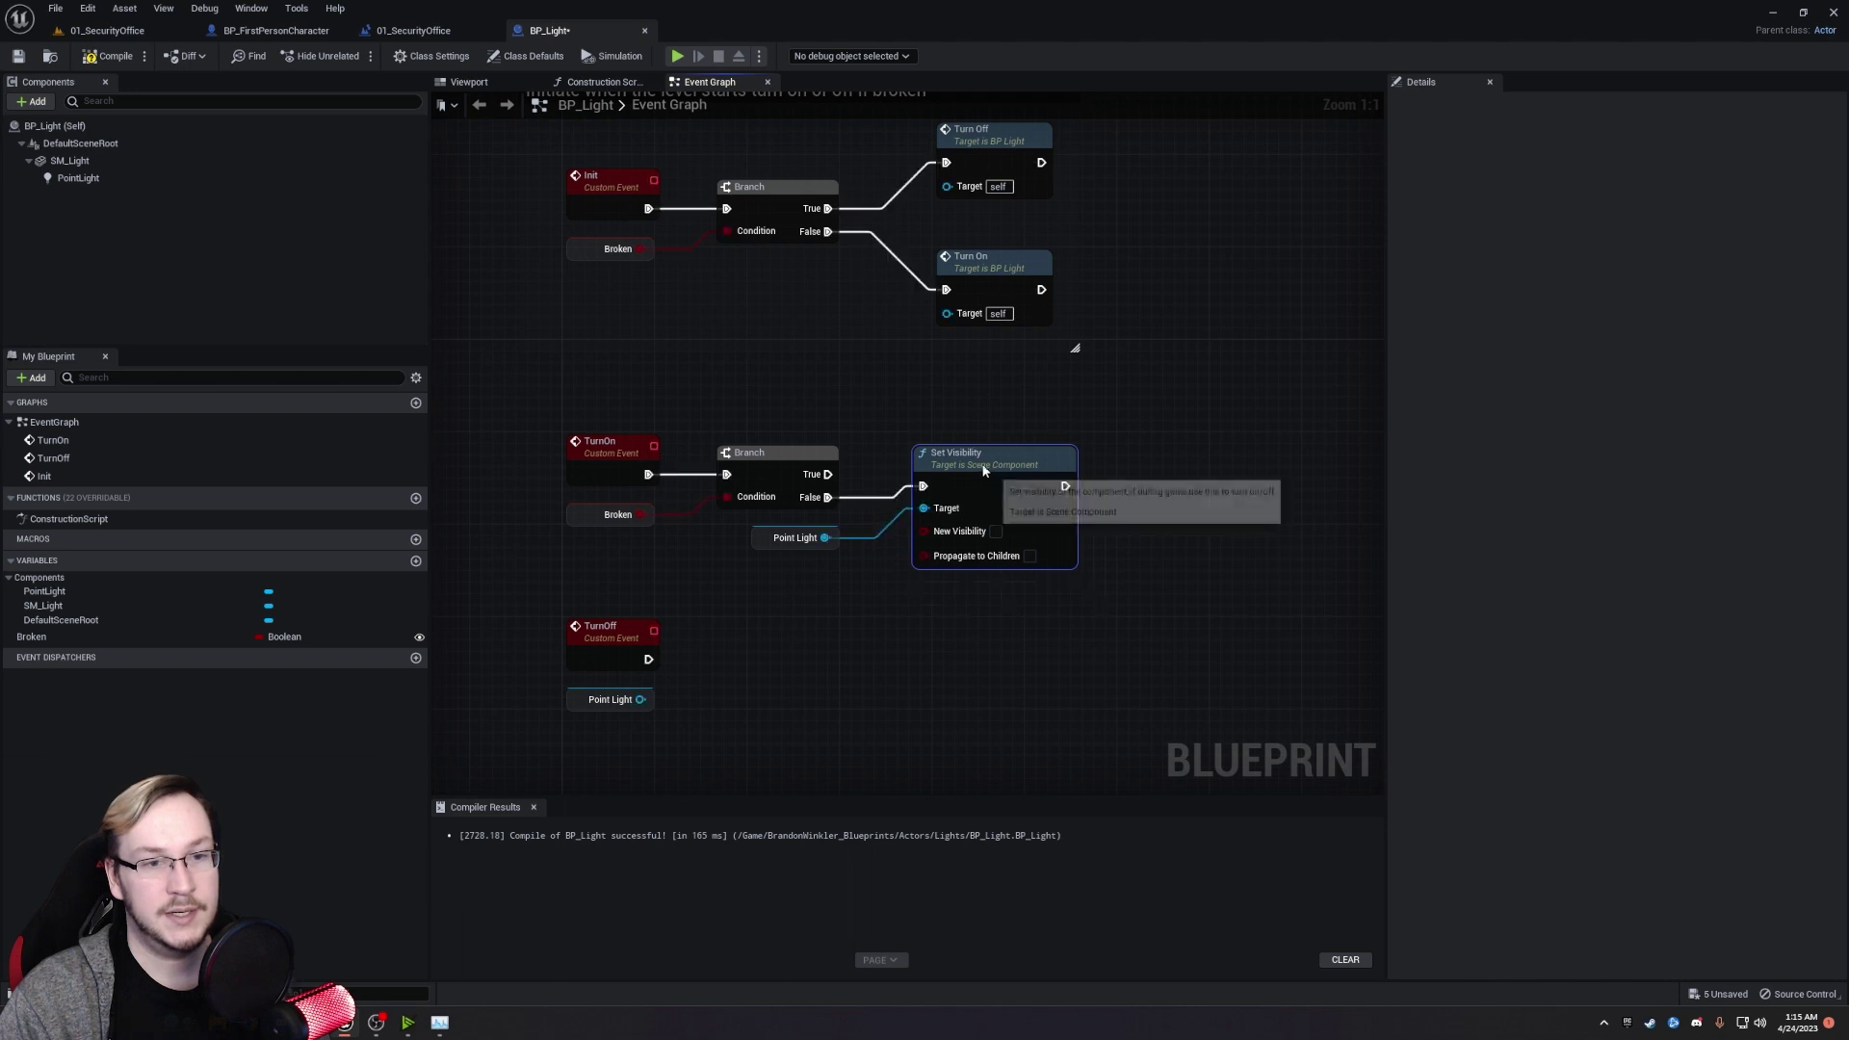
pyautogui.click(1008, 543)
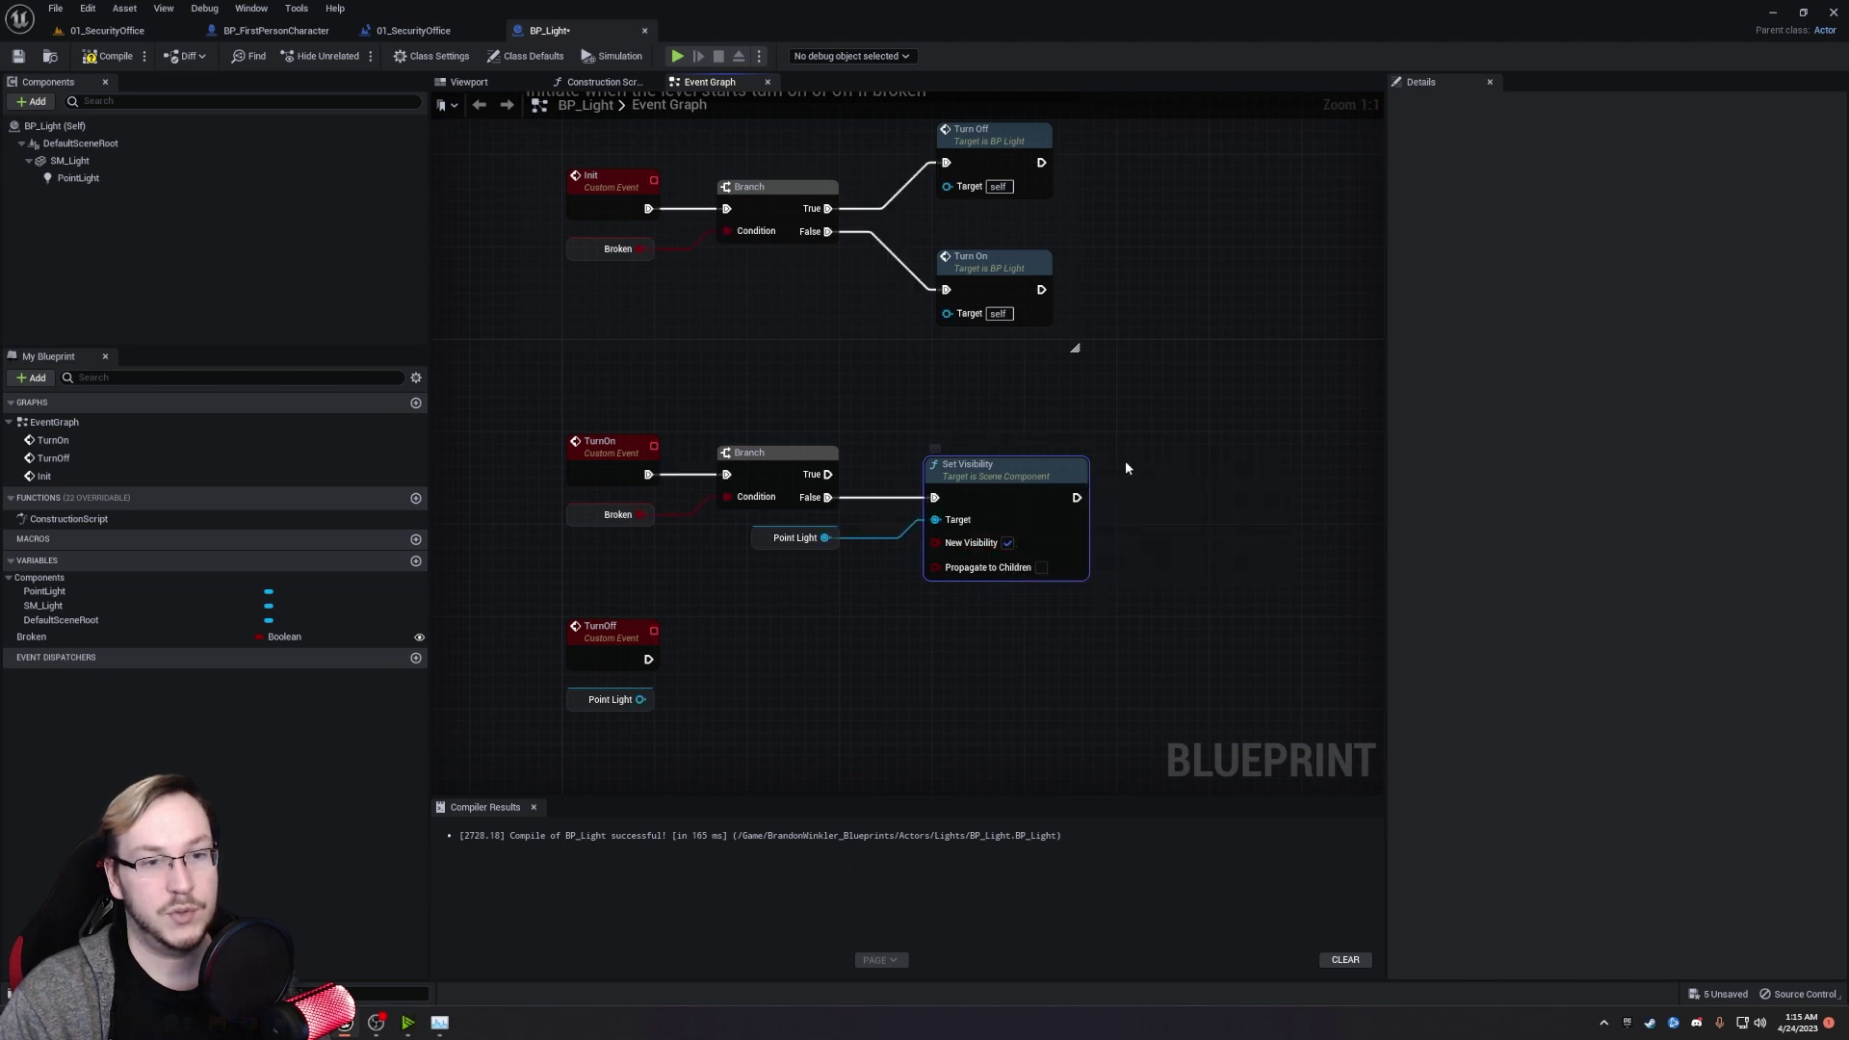
# Duplicate the Set Visibility node for the TurnOff event, targeting its Point Light reference with New Visibility disabled.
pyautogui.moveTo(1125, 461); pyautogui.dragTo(1113, 370, button='right')
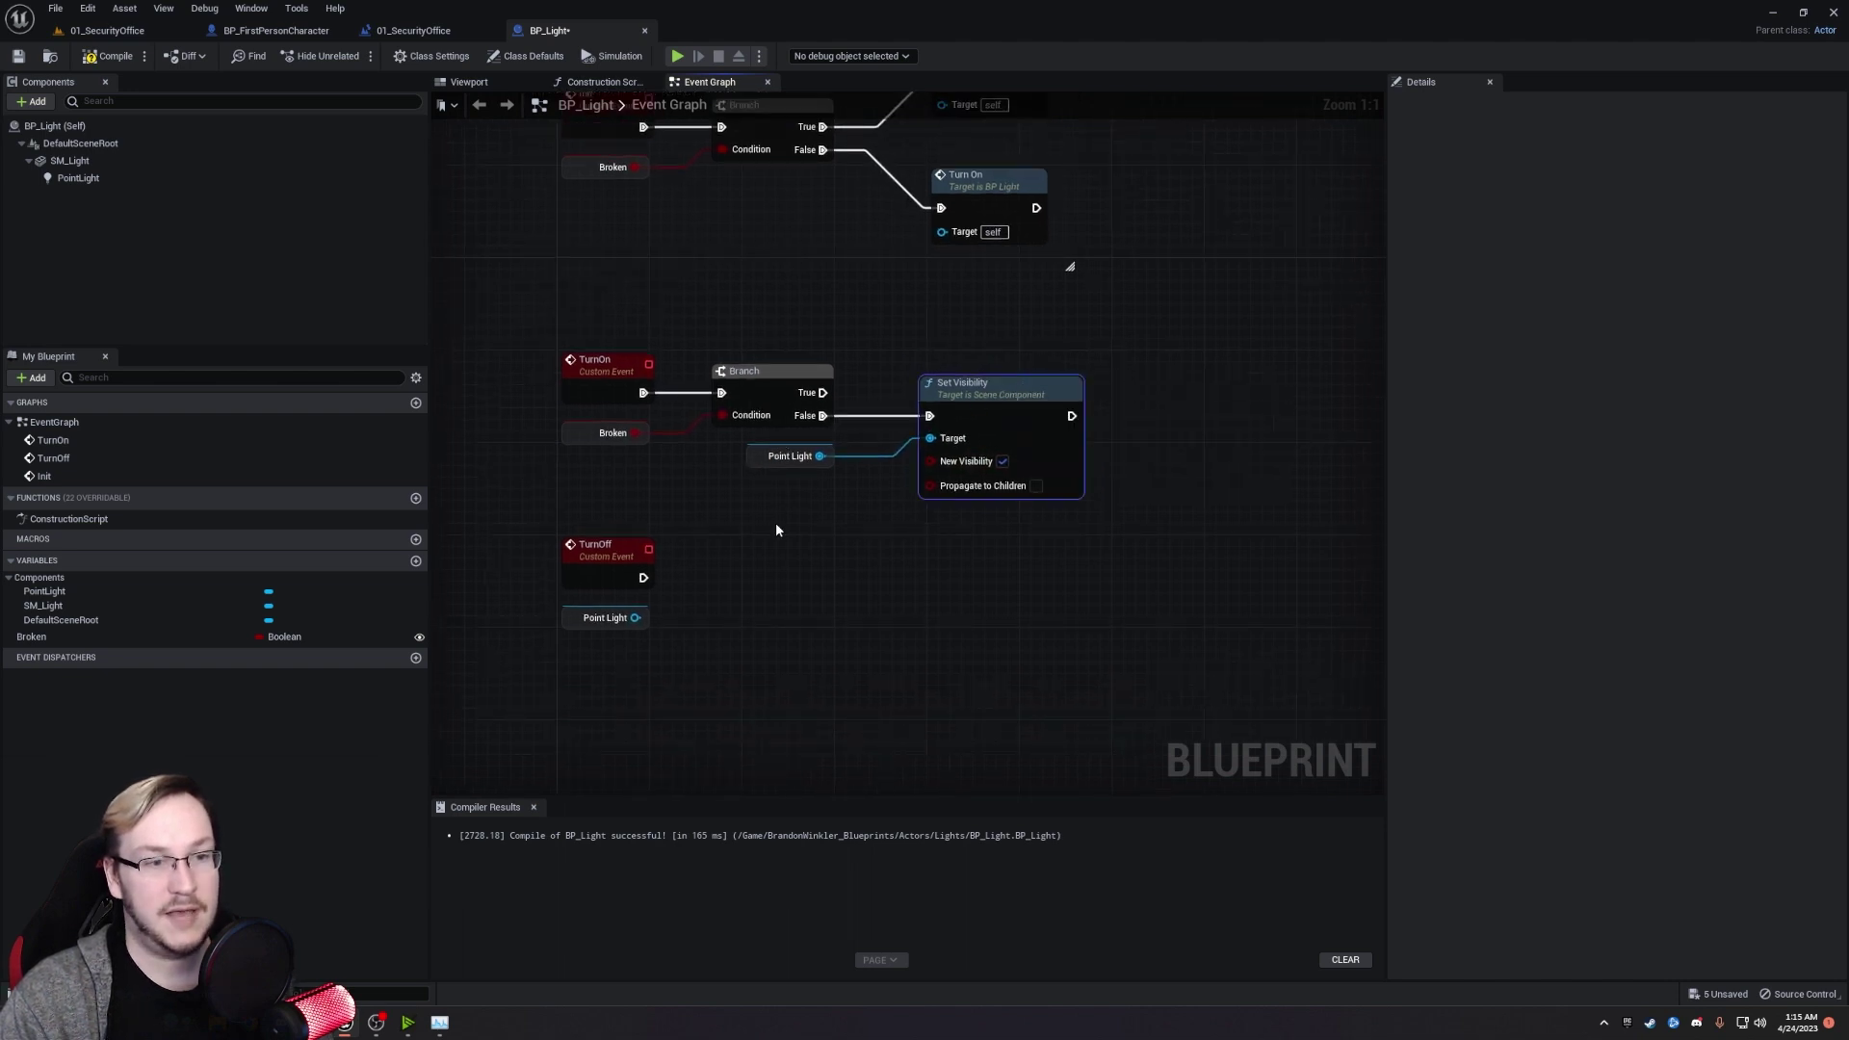
pyautogui.hotkey('ctrl', 'c')
pyautogui.hotkey('ctrl', 'v')
pyautogui.moveTo(643, 578); pyautogui.dragTo(837, 624)
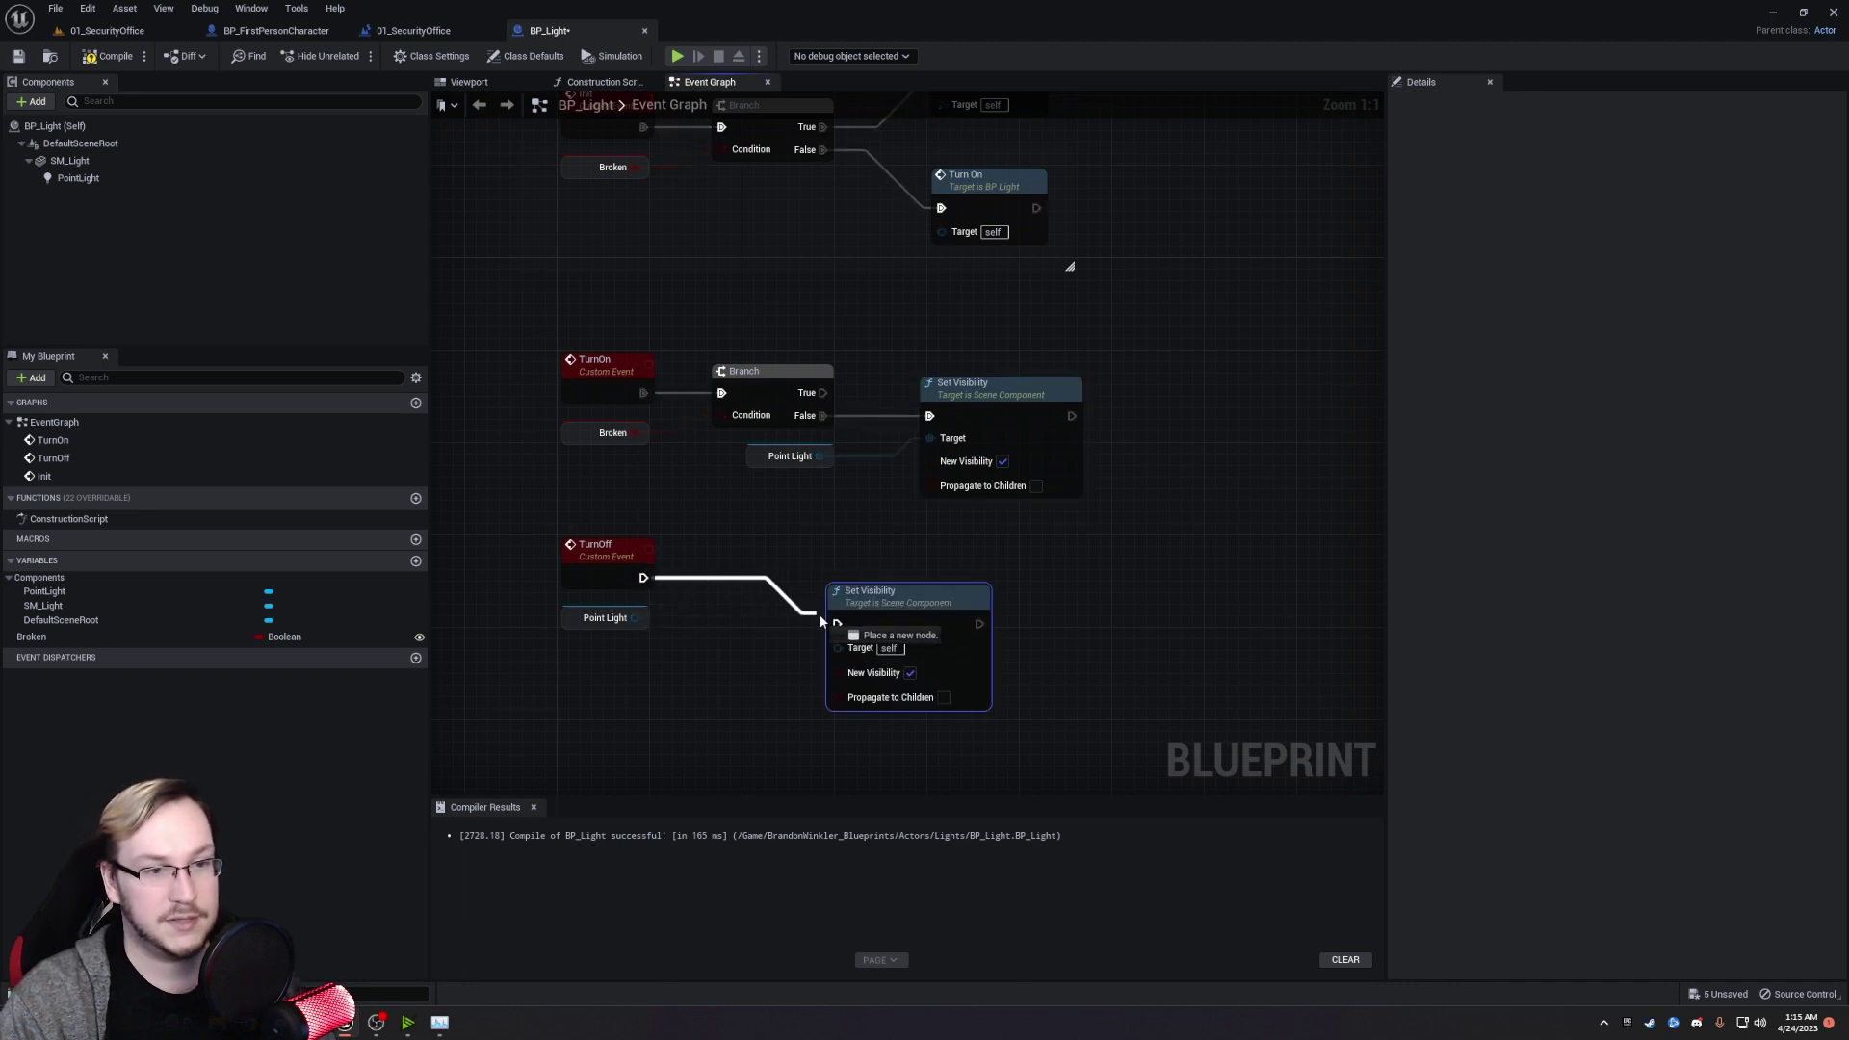
pyautogui.moveTo(635, 617); pyautogui.dragTo(833, 568)
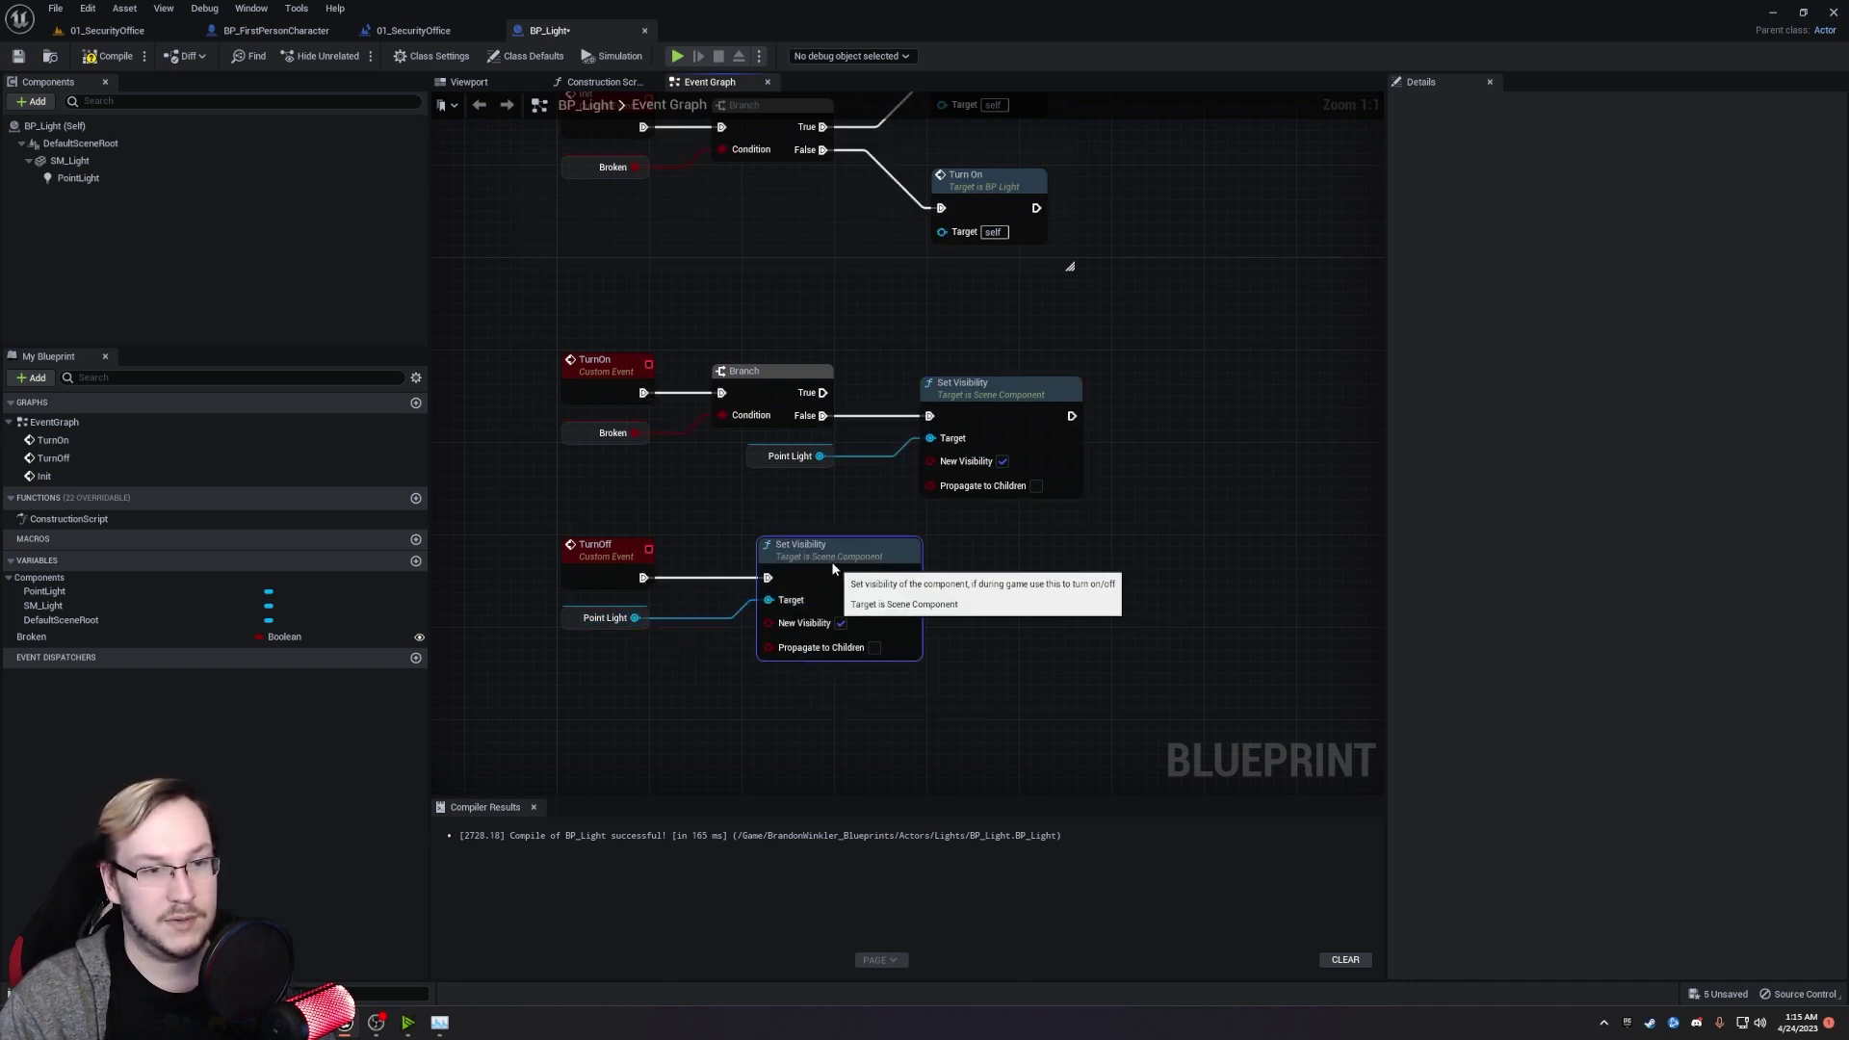
pyautogui.click(841, 623)
# Move the TurnOff event and its nodes further down, away from the TurnOn logic.
pyautogui.moveTo(666, 665); pyautogui.dragTo(715, 671, button='right')
pyautogui.moveTo(546, 514); pyautogui.dragTo(867, 636)
pyautogui.moveTo(926, 578); pyautogui.dragTo(931, 670)
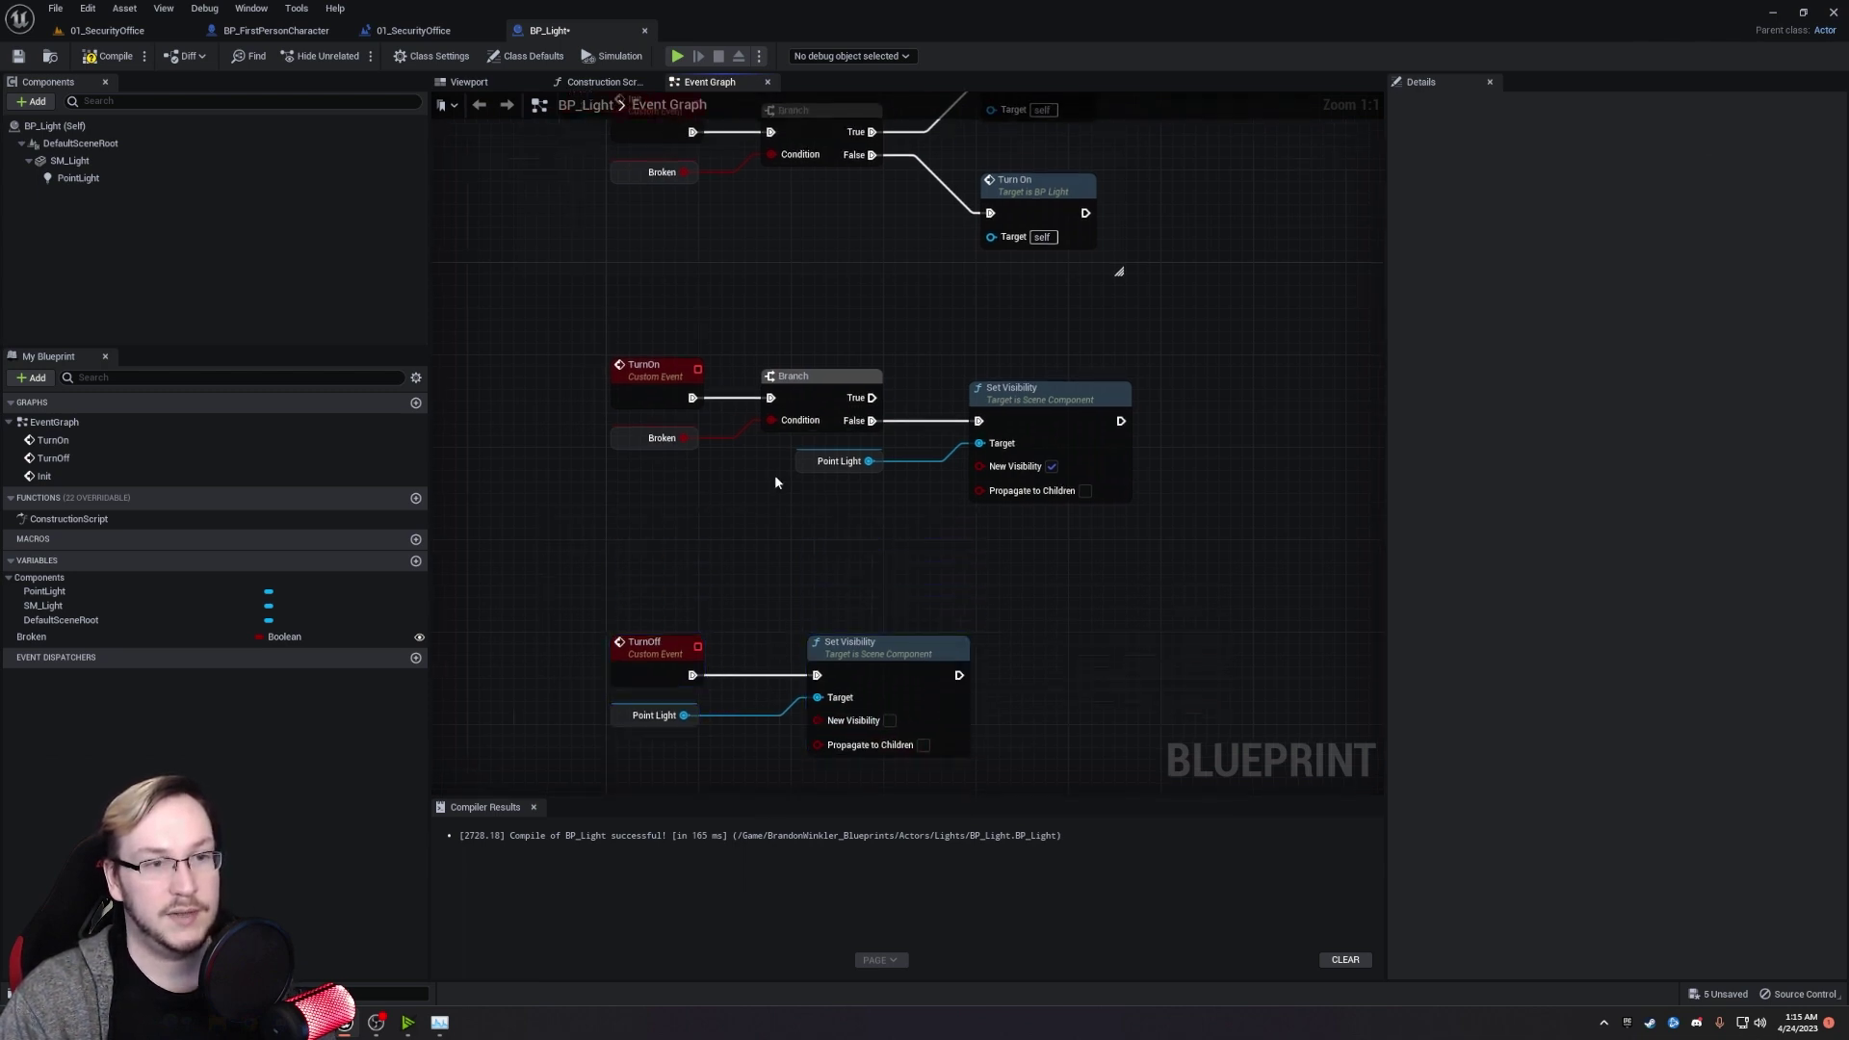
# Wrap the TurnOn event and its nodes in a comment reading "Turn on the light if not broken".
pyautogui.moveTo(584, 353); pyautogui.dragTo(1223, 537)
pyautogui.write('c')
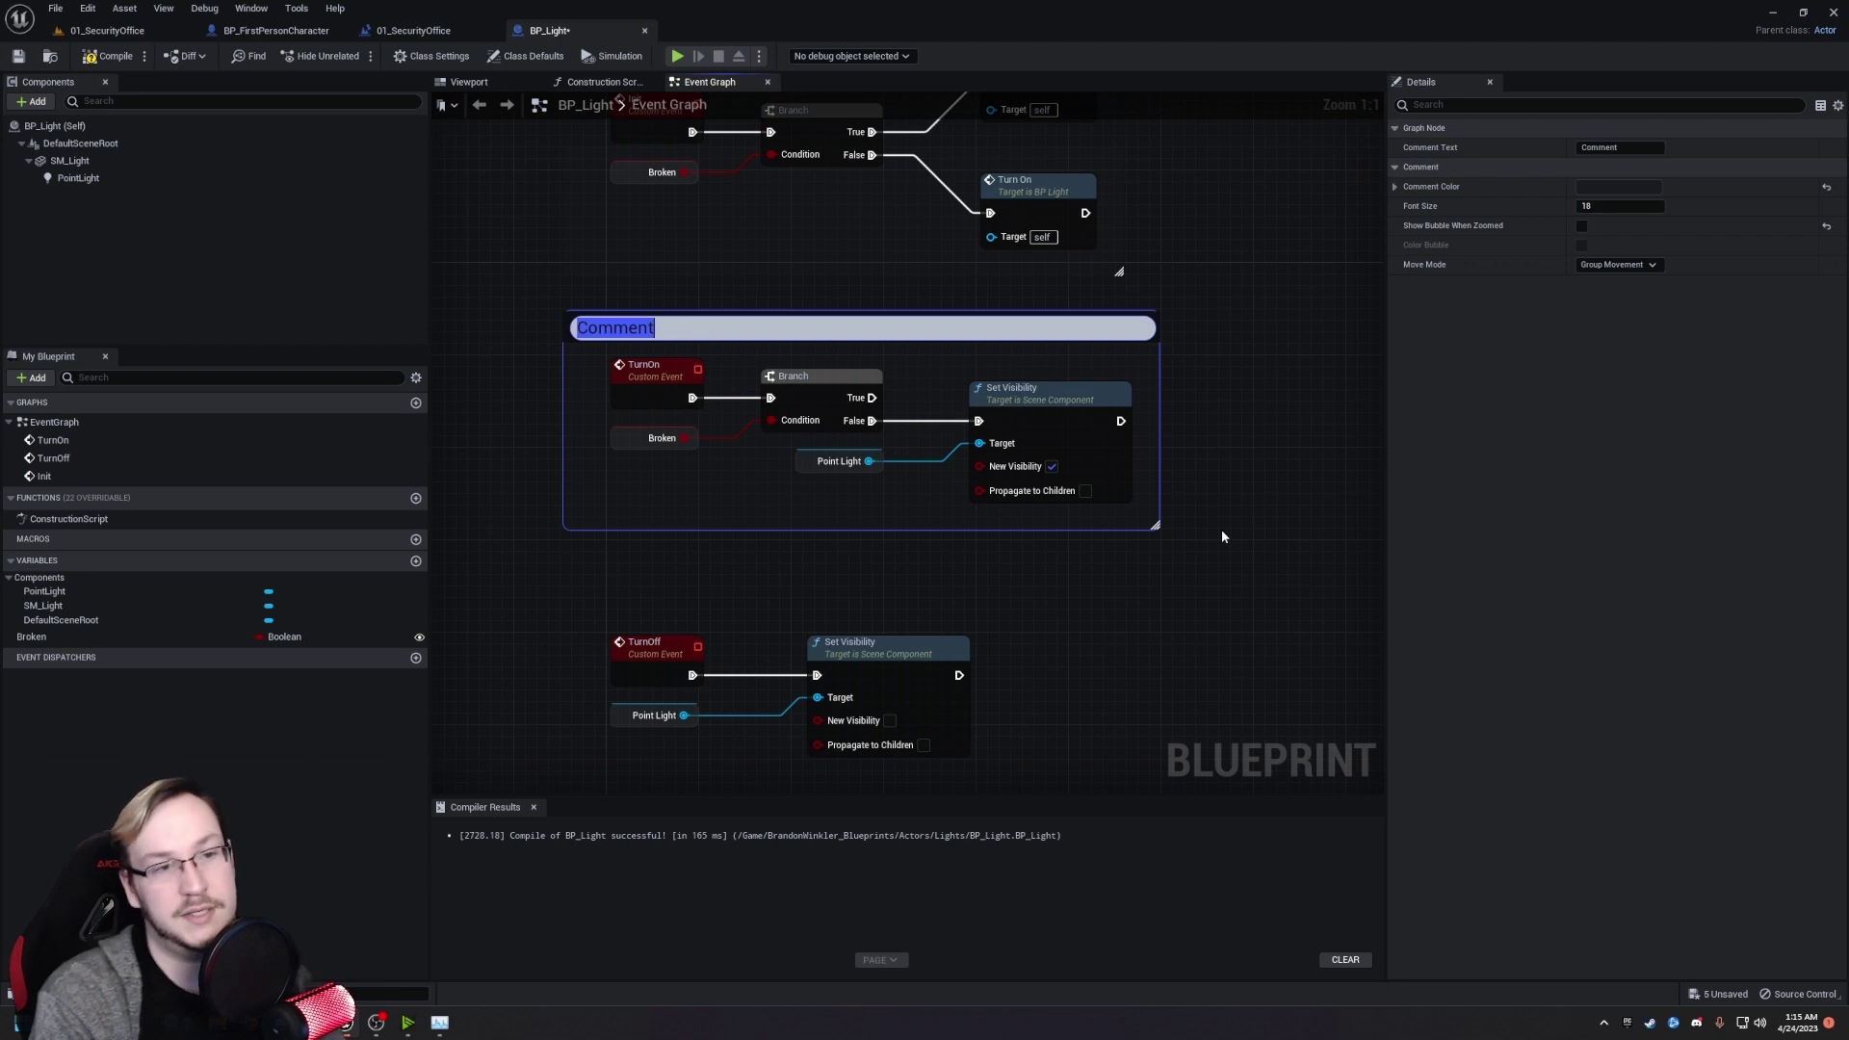
pyautogui.write('Turn on the light if not b')
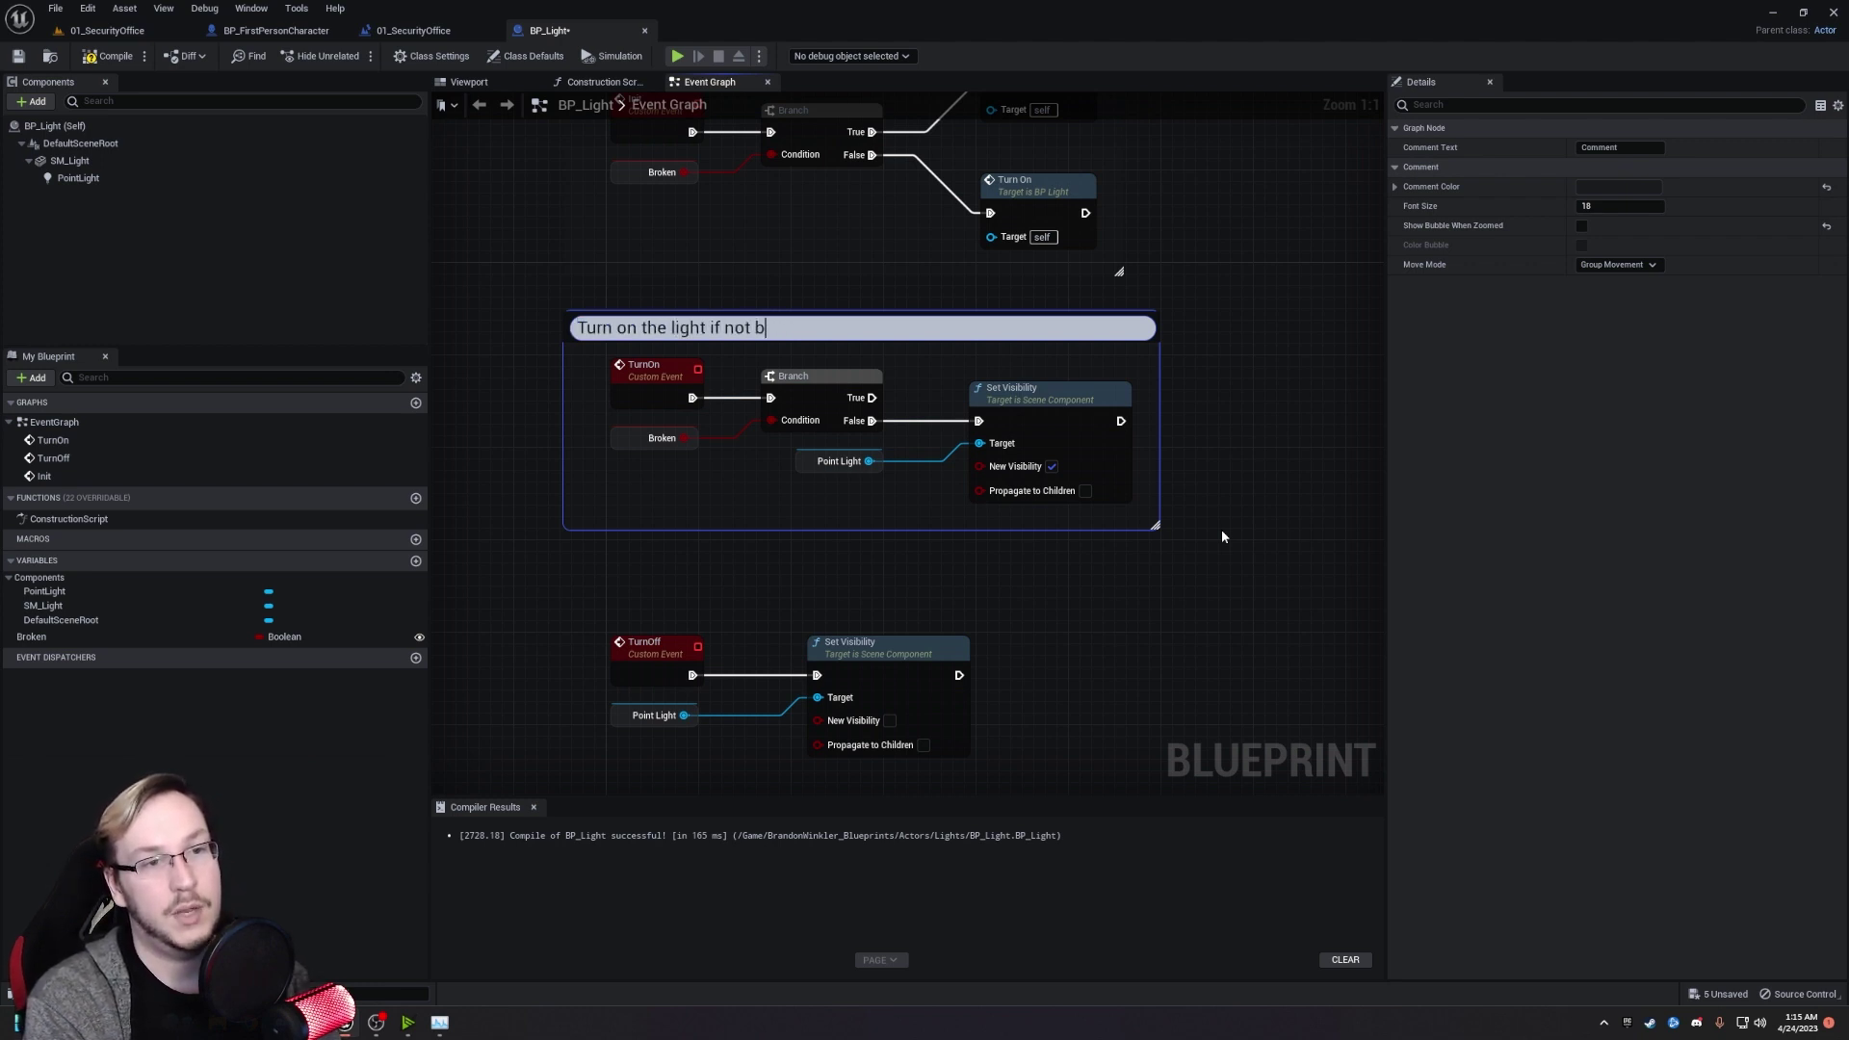
pyautogui.write('ken')
pyautogui.press('Return')
# Wrap the TurnOff event and its nodes in a comment reading "Turn the off the light", and save the blueprint.
pyautogui.moveTo(1221, 528); pyautogui.dragTo(1221, 500, button='right')
pyautogui.moveTo(557, 565); pyautogui.dragTo(1030, 731)
pyautogui.write('cT')
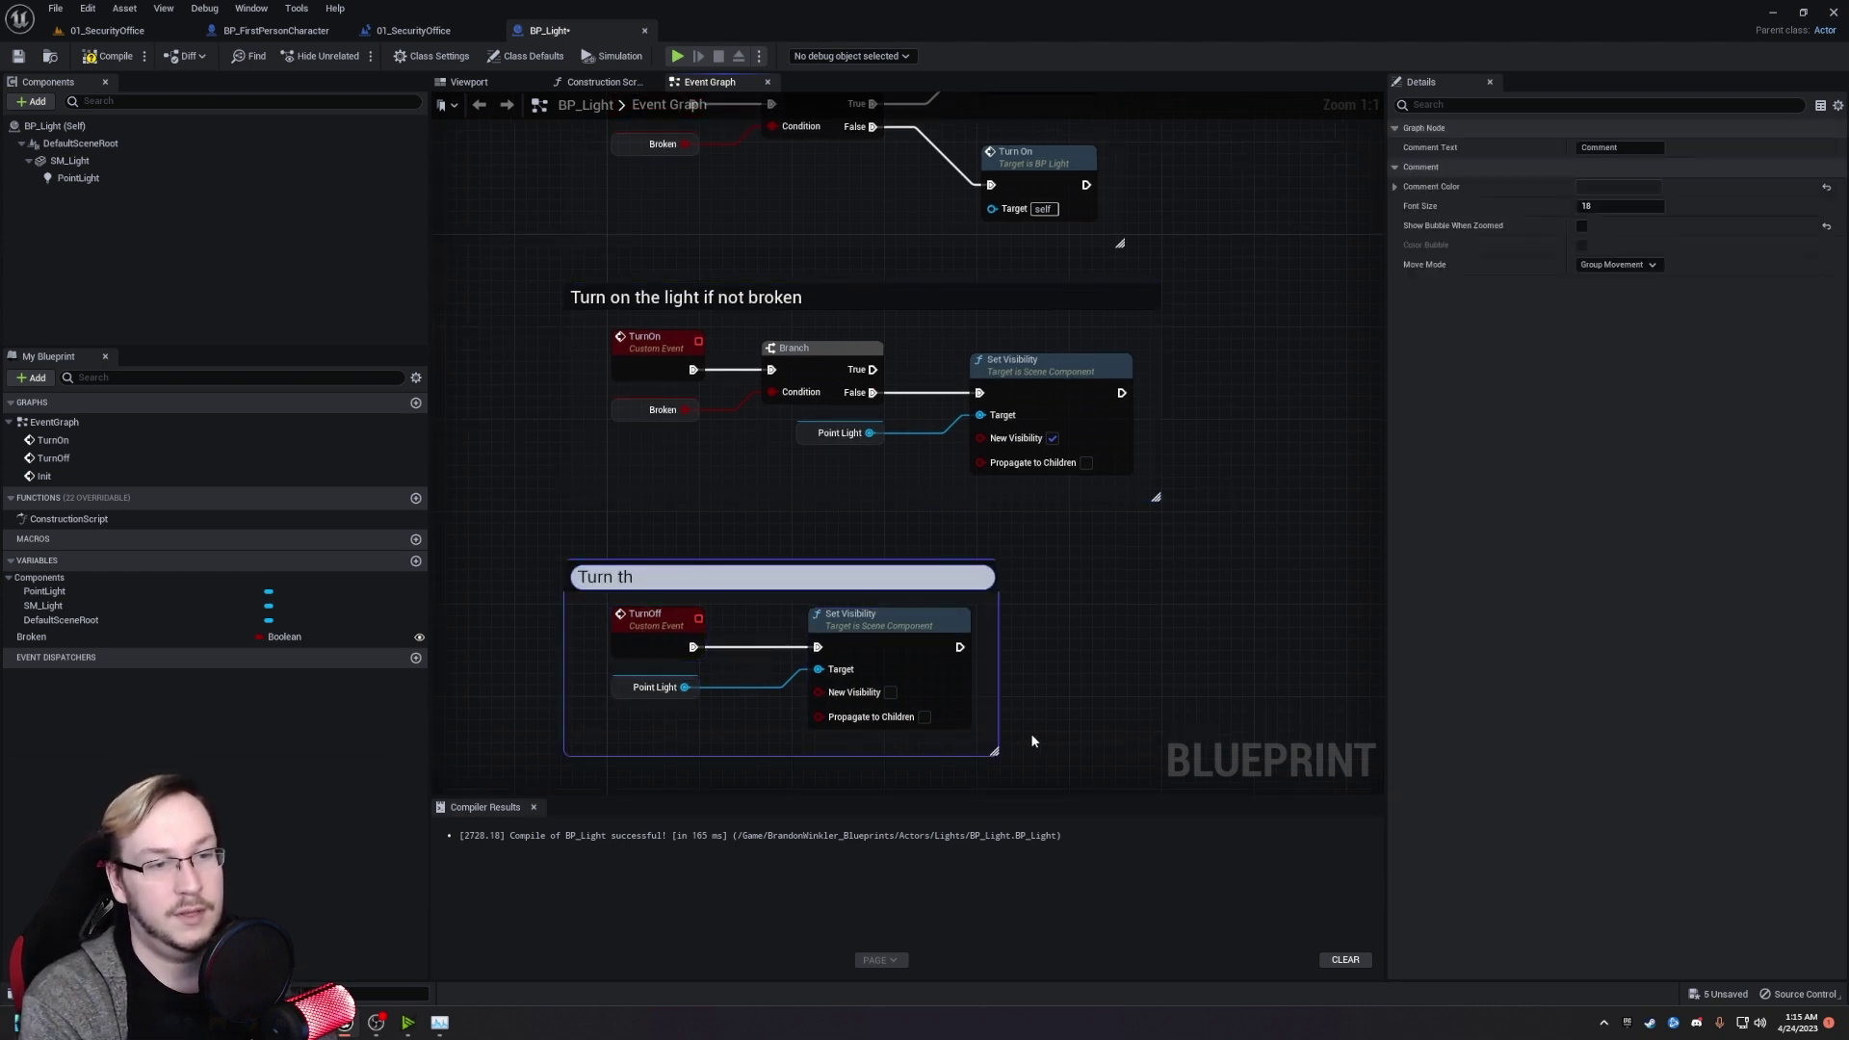
pyautogui.write('urn the off the light')
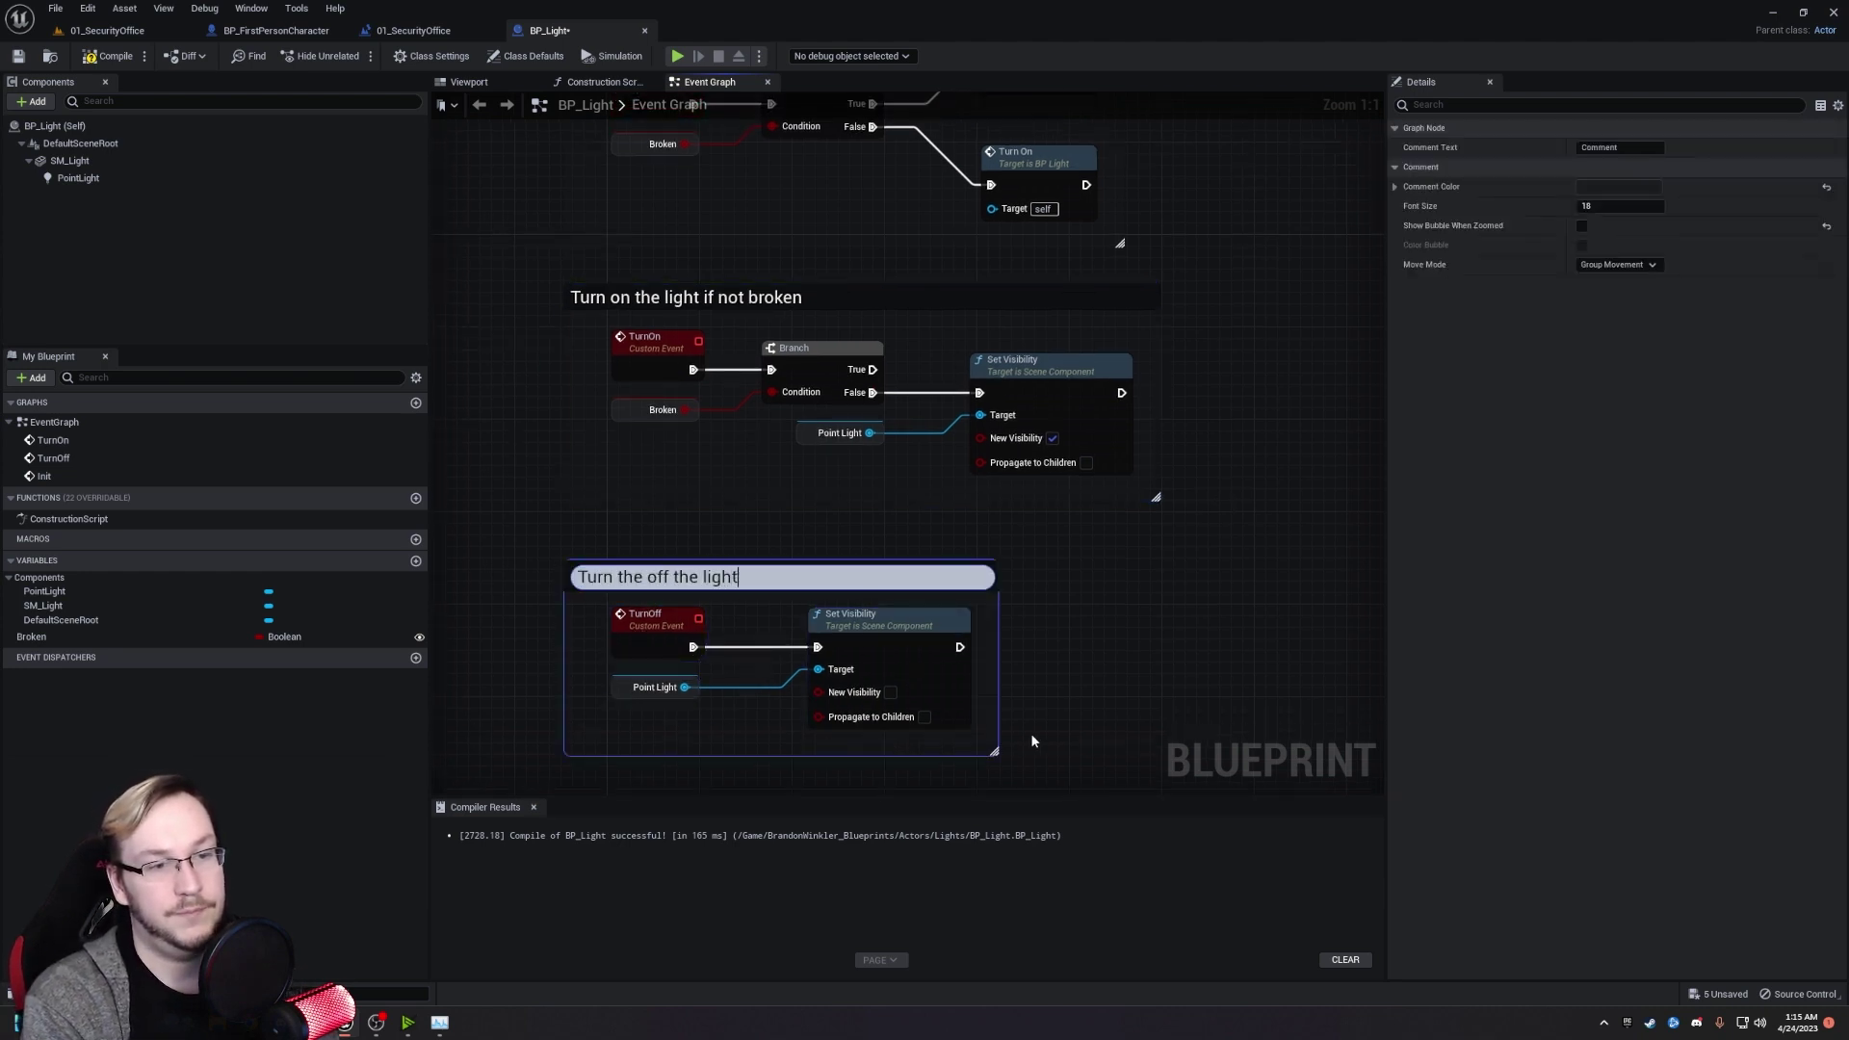
pyautogui.press('Return')
pyautogui.scroll(-1, 1072, 649)
pyautogui.moveTo(1071, 602); pyautogui.dragTo(976, 661, button='right')
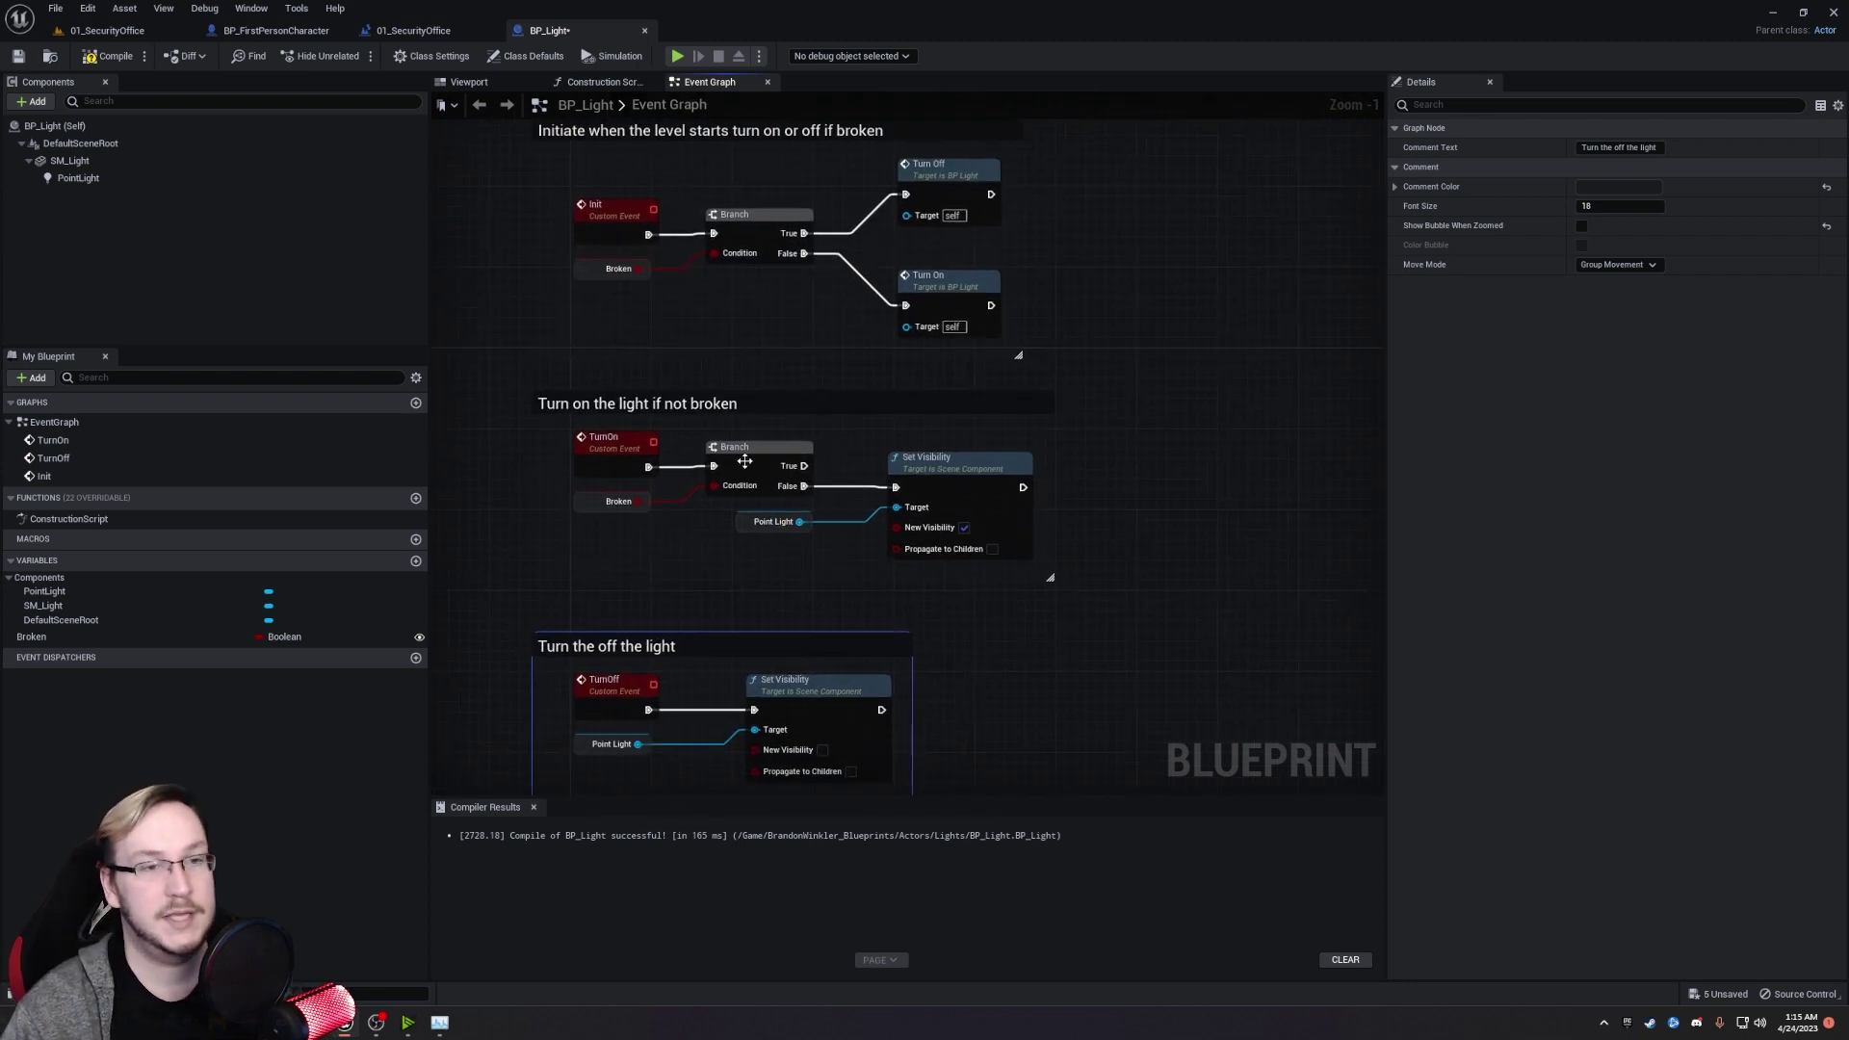
pyautogui.click(18, 56)
# Add an Event BeginPlay node above the Init section, connect it to an Init call, and compile the blueprint.
pyautogui.moveTo(468, 284); pyautogui.dragTo(597, 528, button='right')
pyautogui.click(522, 264)
pyautogui.scroll(-1, 552, 342)
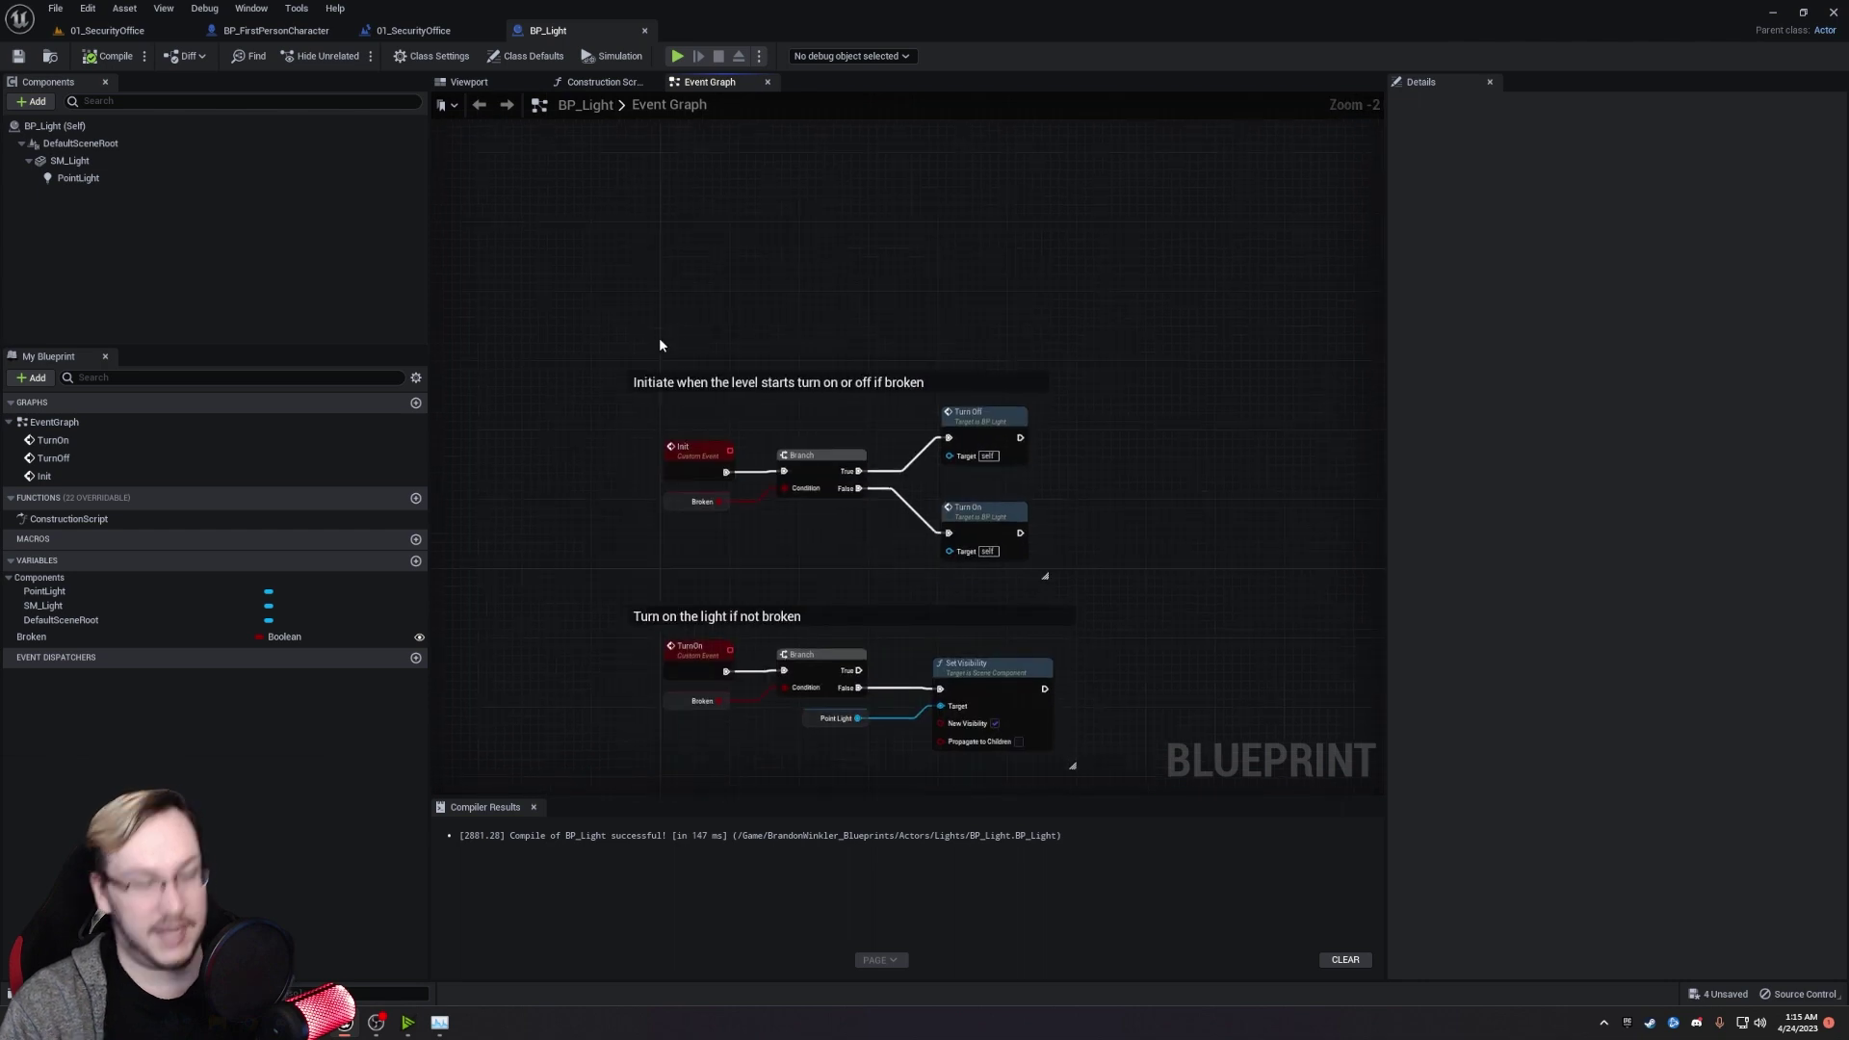
pyautogui.press('p')
pyautogui.click(689, 280)
pyautogui.moveTo(722, 289); pyautogui.dragTo(793, 256)
pyautogui.scroll(2, 736, 289)
pyautogui.write('init')
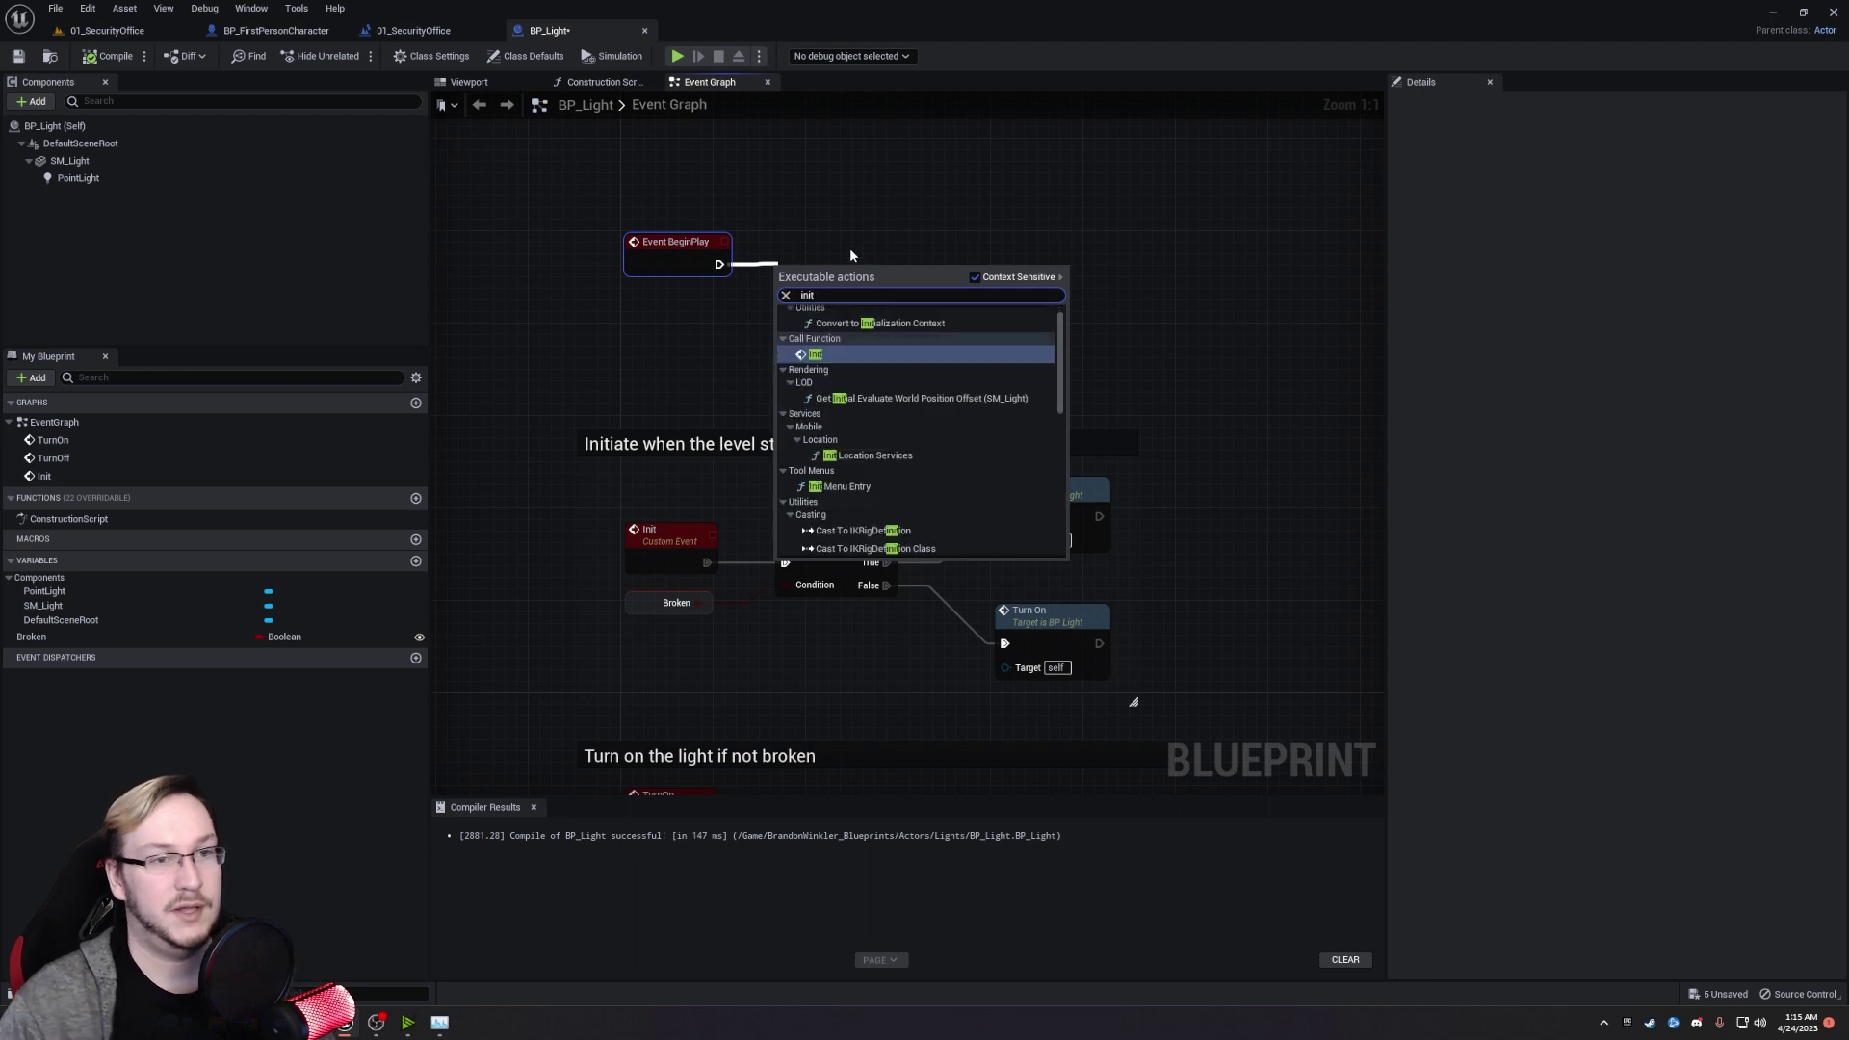
pyautogui.press('Return')
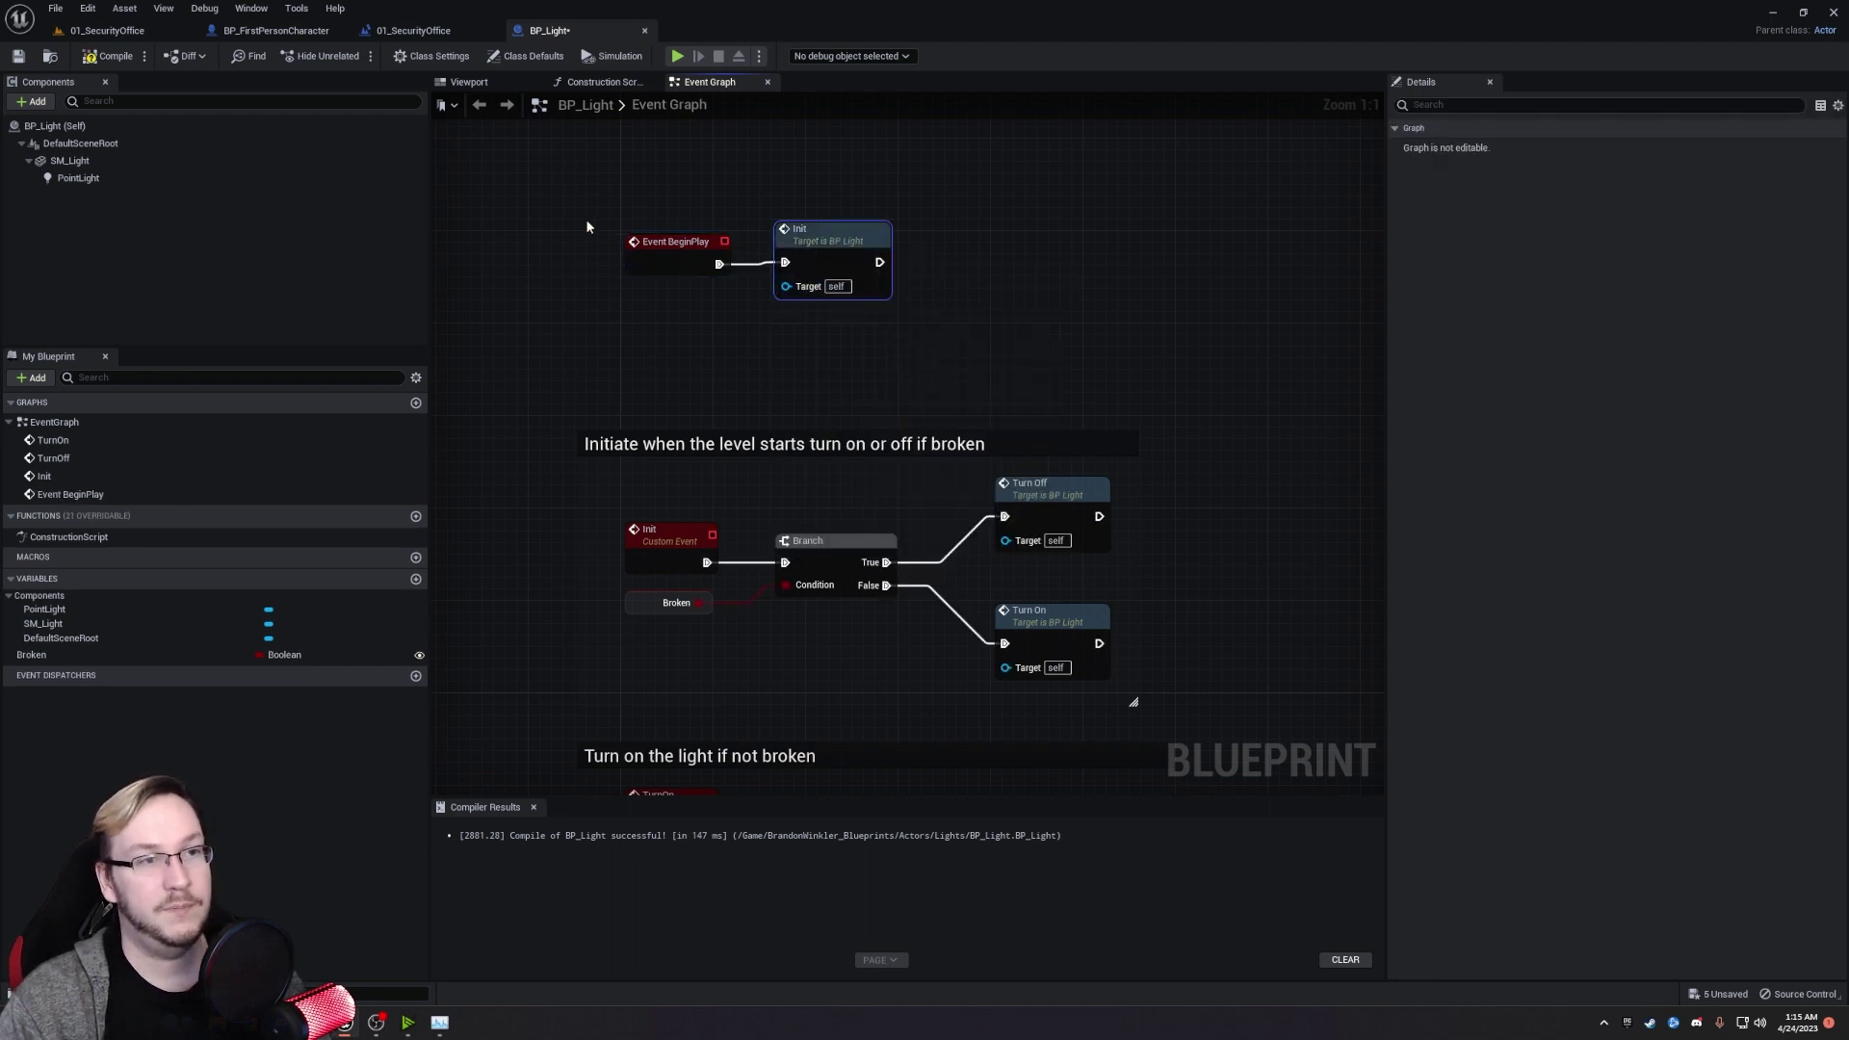
pyautogui.click(88, 60)
pyautogui.scroll(-4, 551, 354)
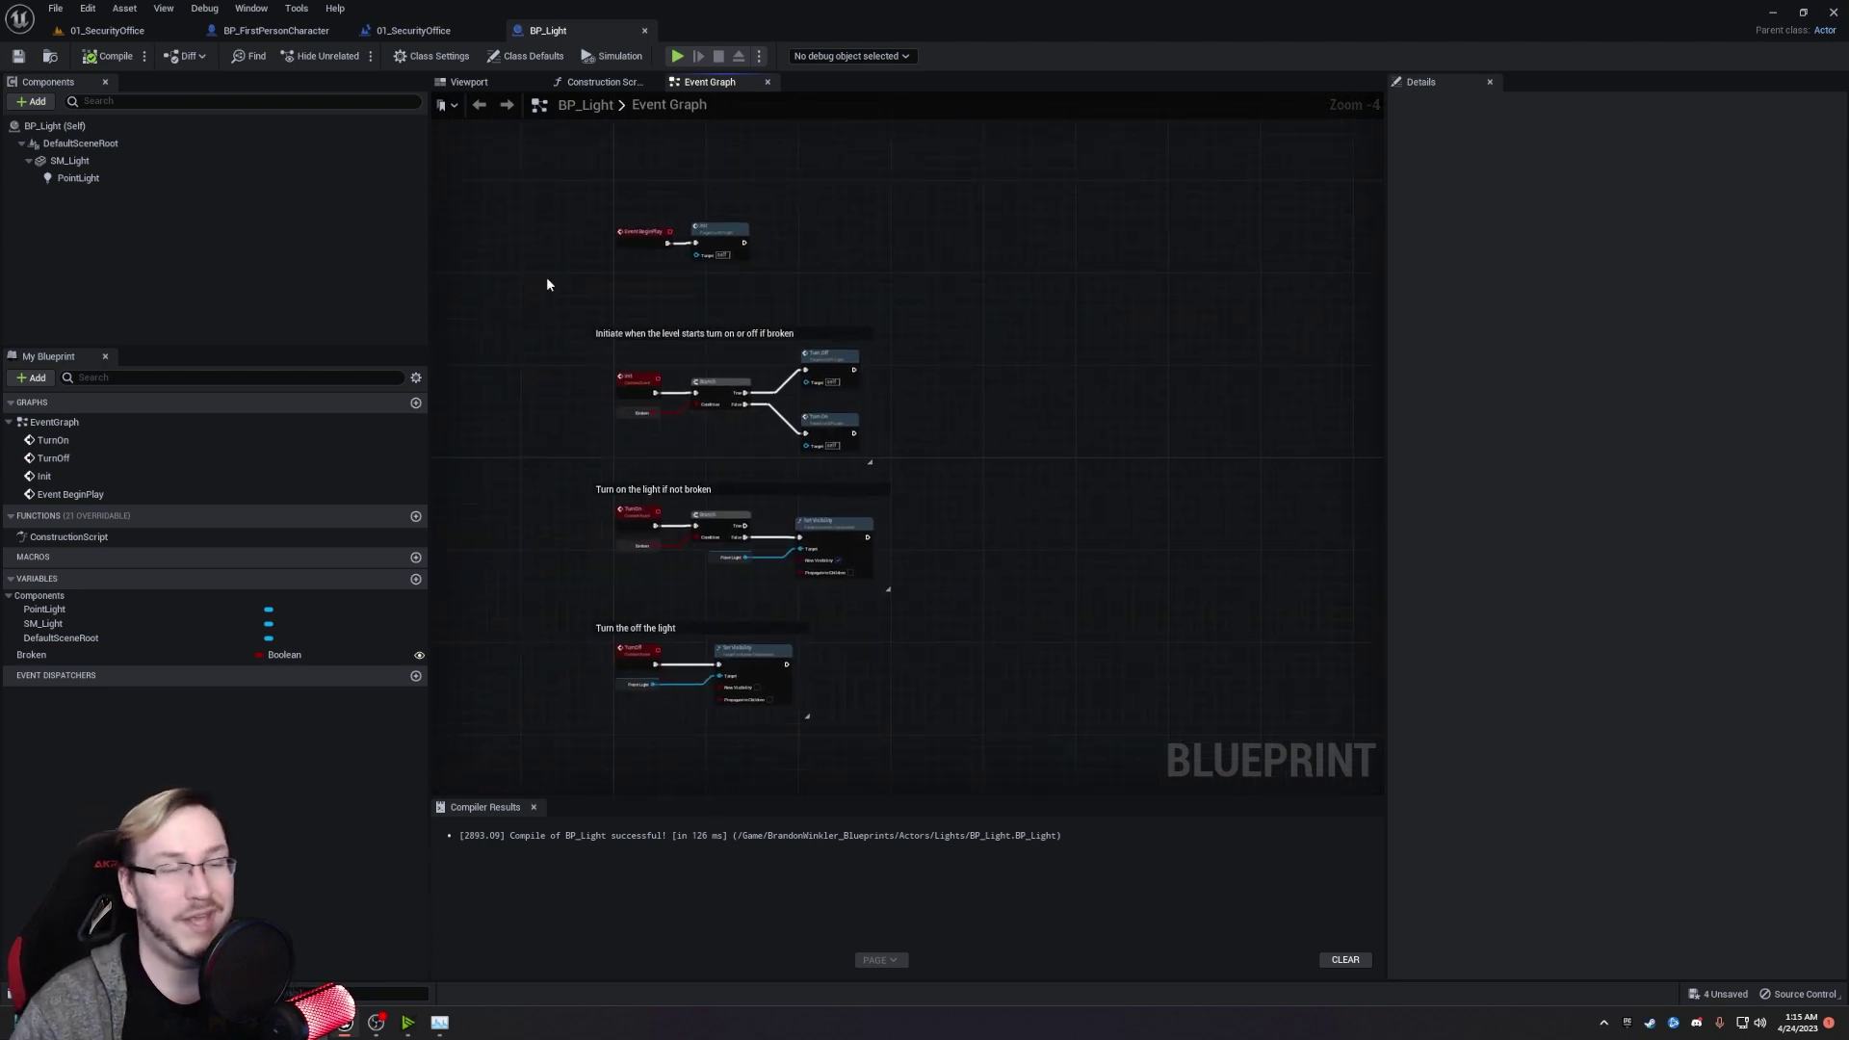
pyautogui.scroll(2, 546, 284)
pyautogui.moveTo(483, 448); pyautogui.dragTo(1046, 673)
pyautogui.moveTo(1045, 672); pyautogui.dragTo(1052, 701, button='right')
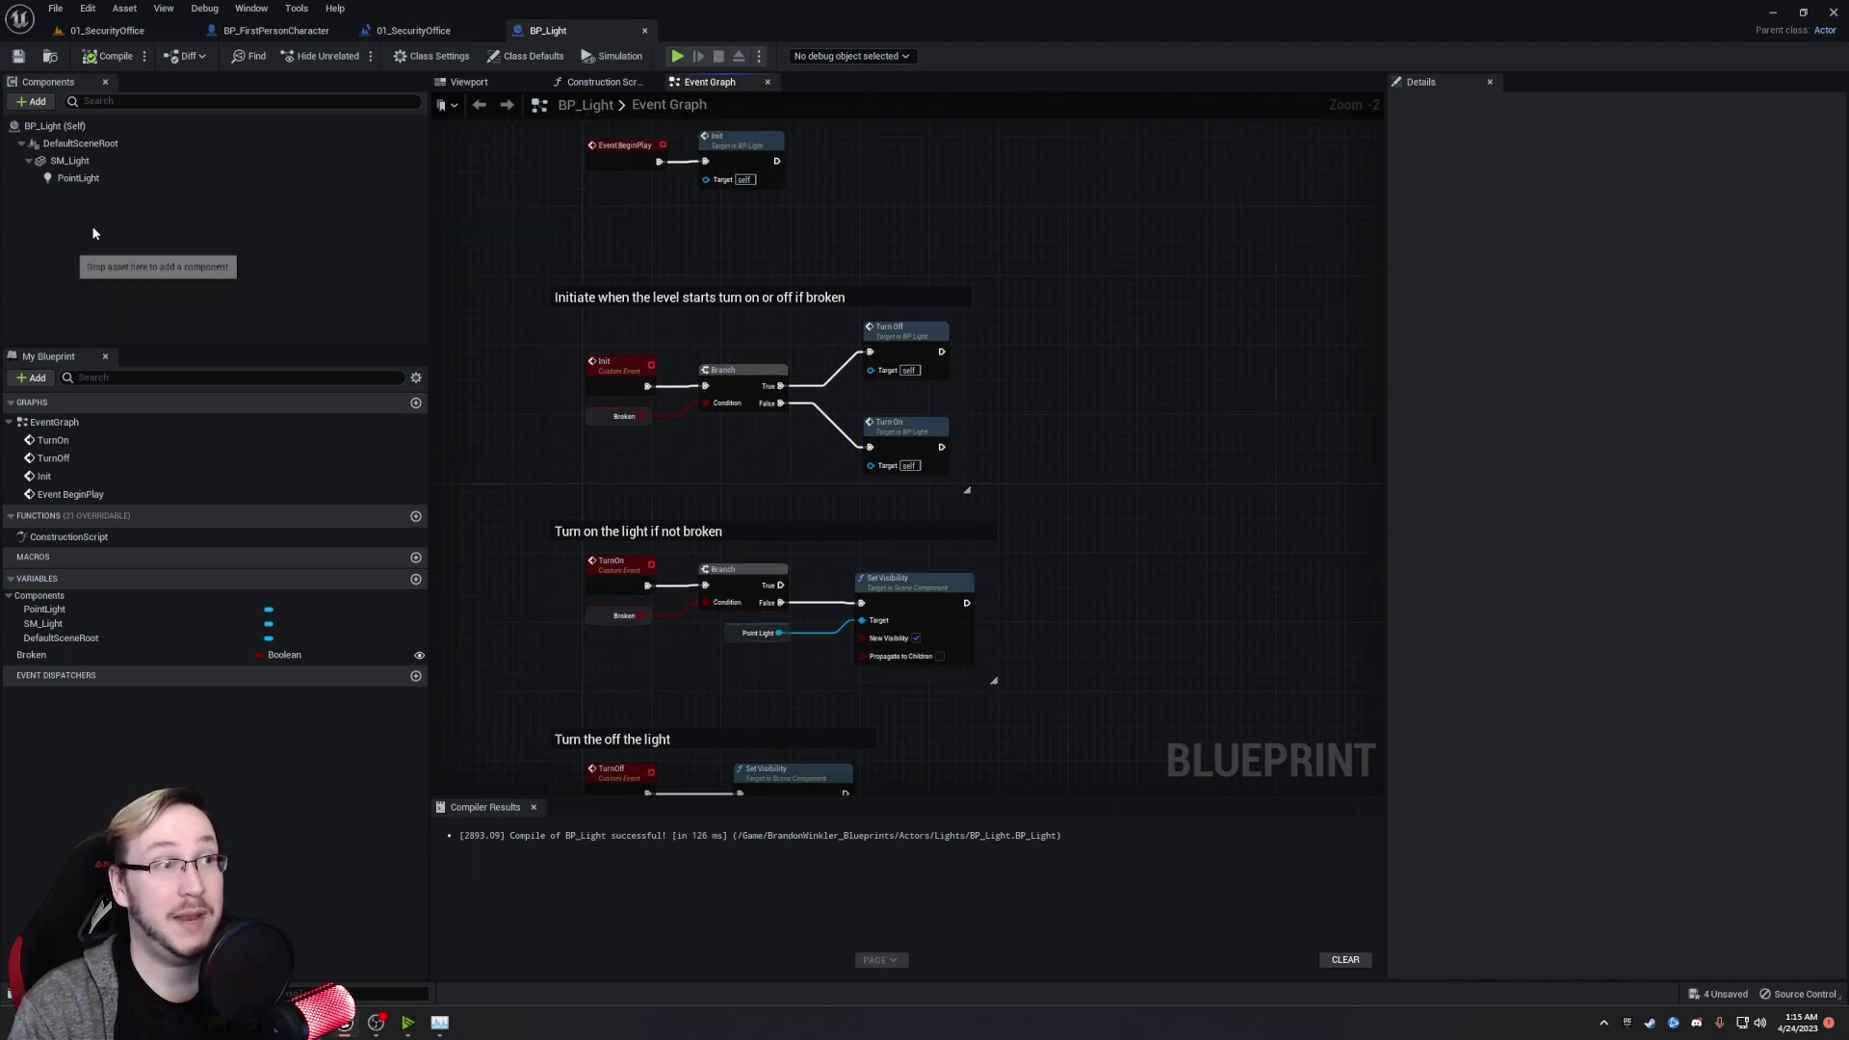
# Place a BP_Light actor on the floor of the 01_SecurityOffice level and raise it to Z 160.
pyautogui.click(113, 33)
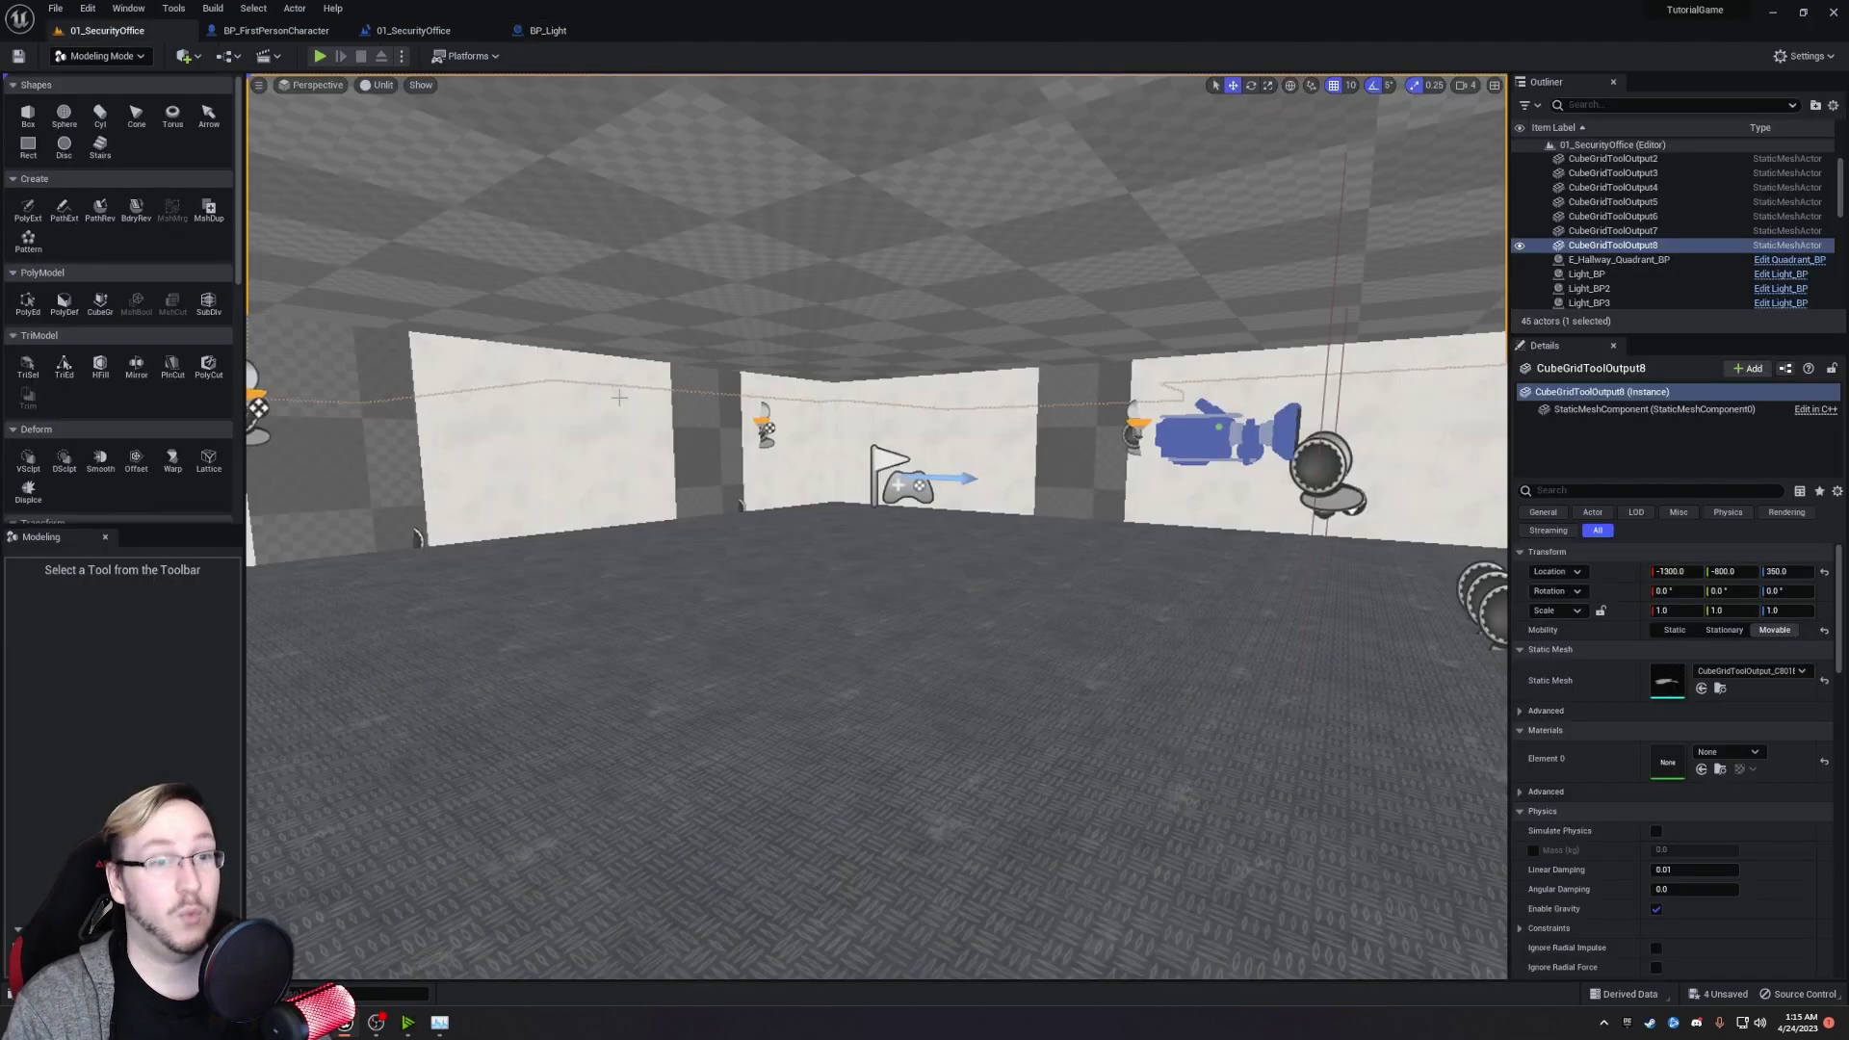
pyautogui.hotkey('ctrl', 'space')
pyautogui.moveTo(374, 747); pyautogui.dragTo(797, 665)
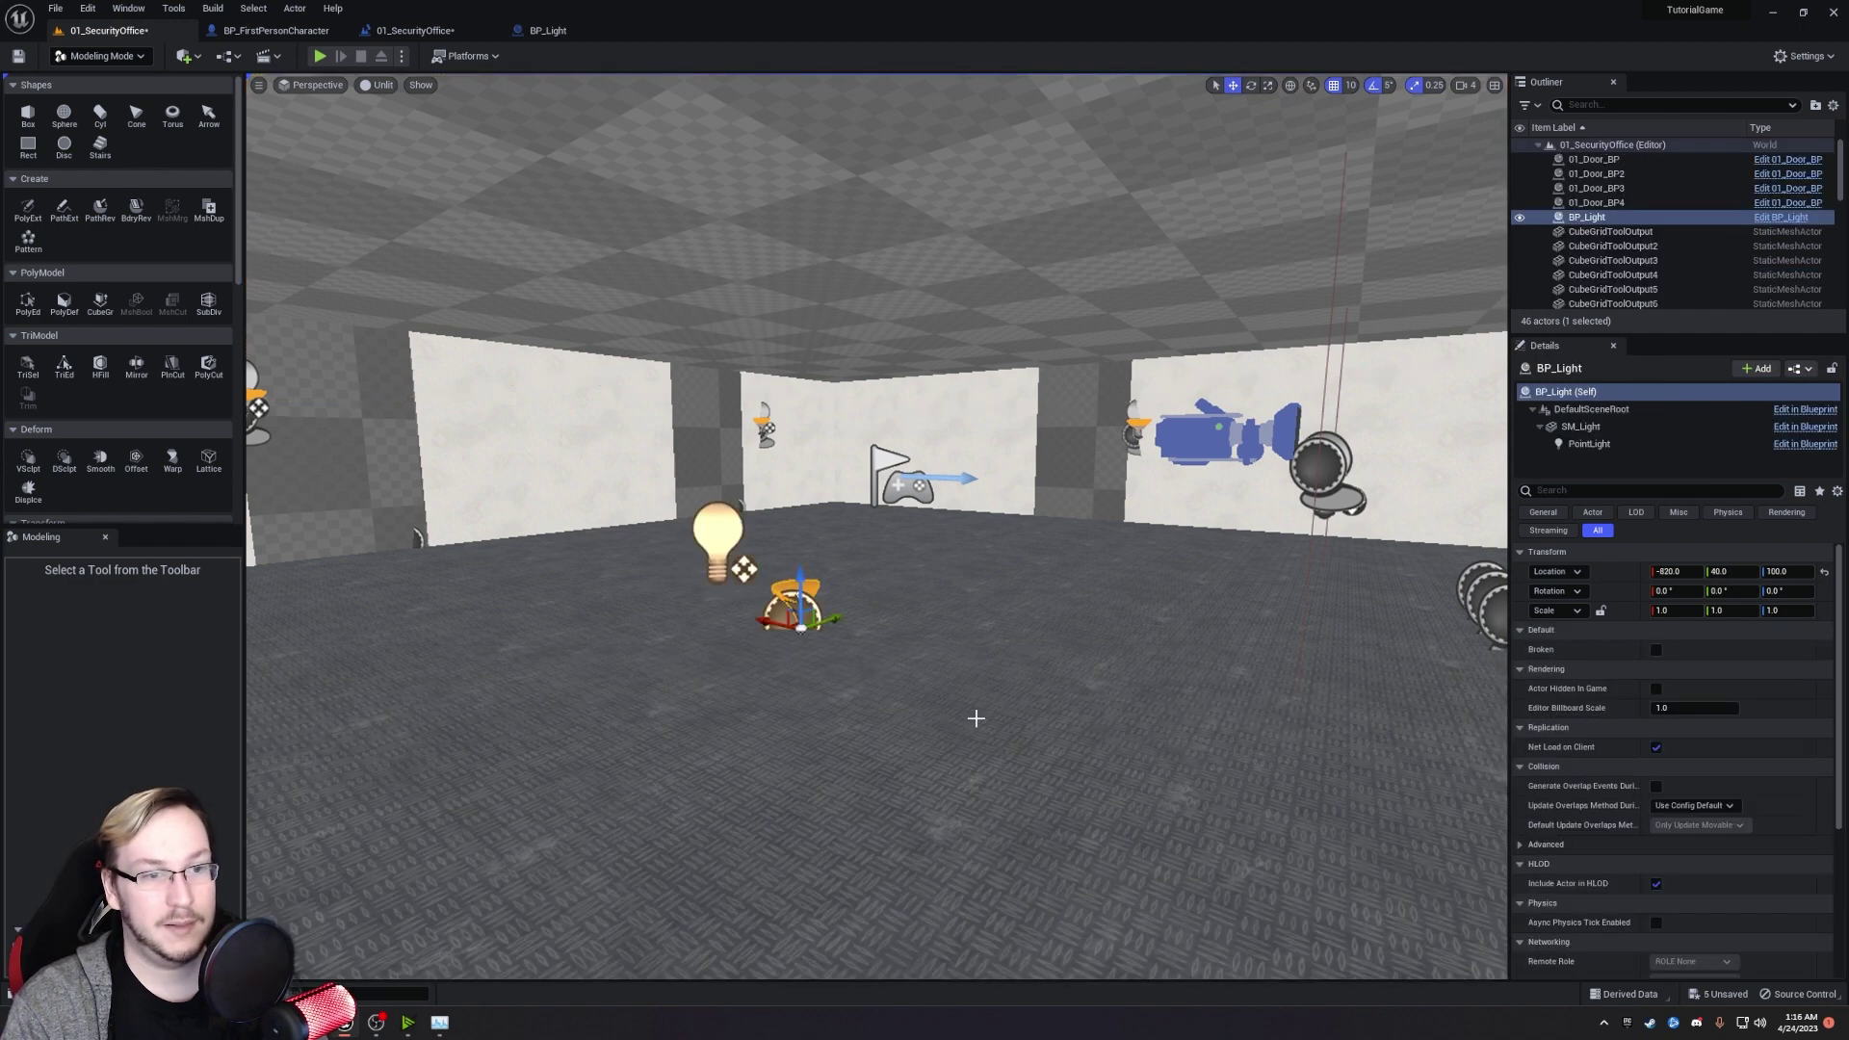
pyautogui.moveTo(799, 594); pyautogui.dragTo(799, 539)
pyautogui.scroll(3, 1173, 734)
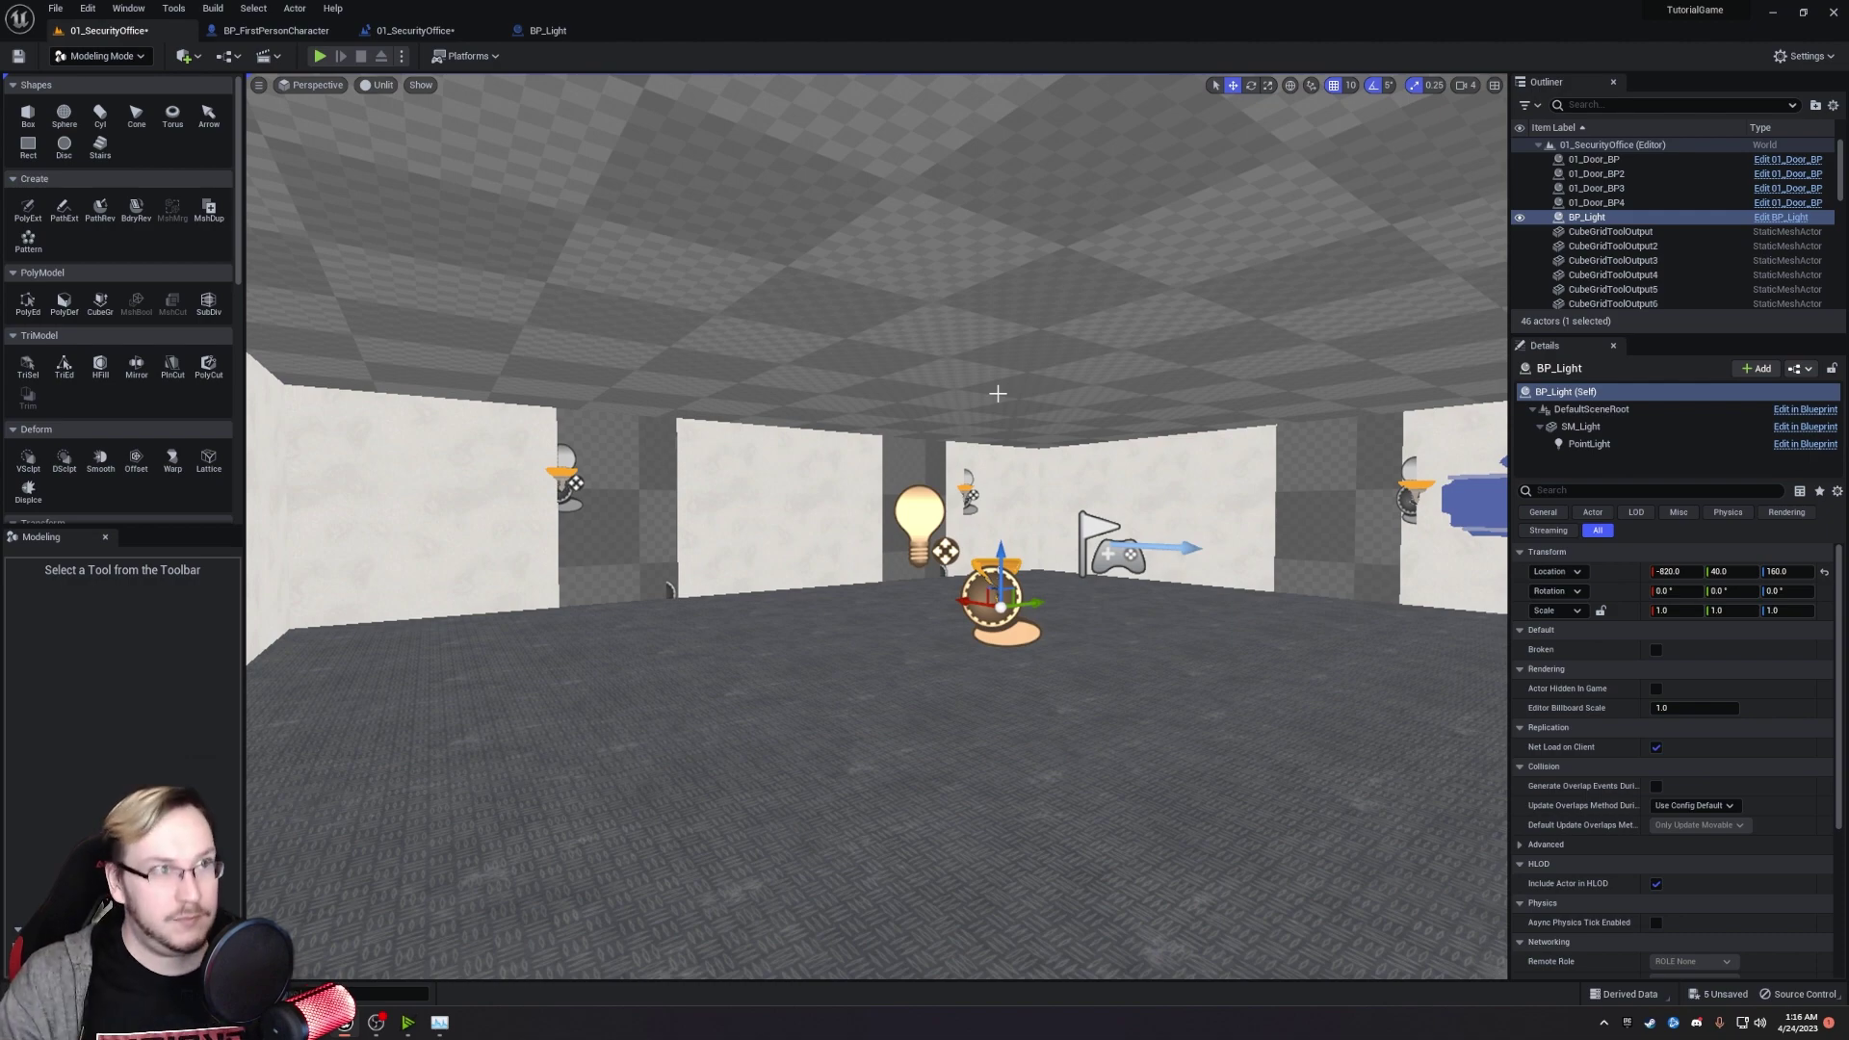
# Switch the viewport to lit shading and move the lamp along its Y axis to -210.
pyautogui.click(377, 85)
pyautogui.click(412, 125)
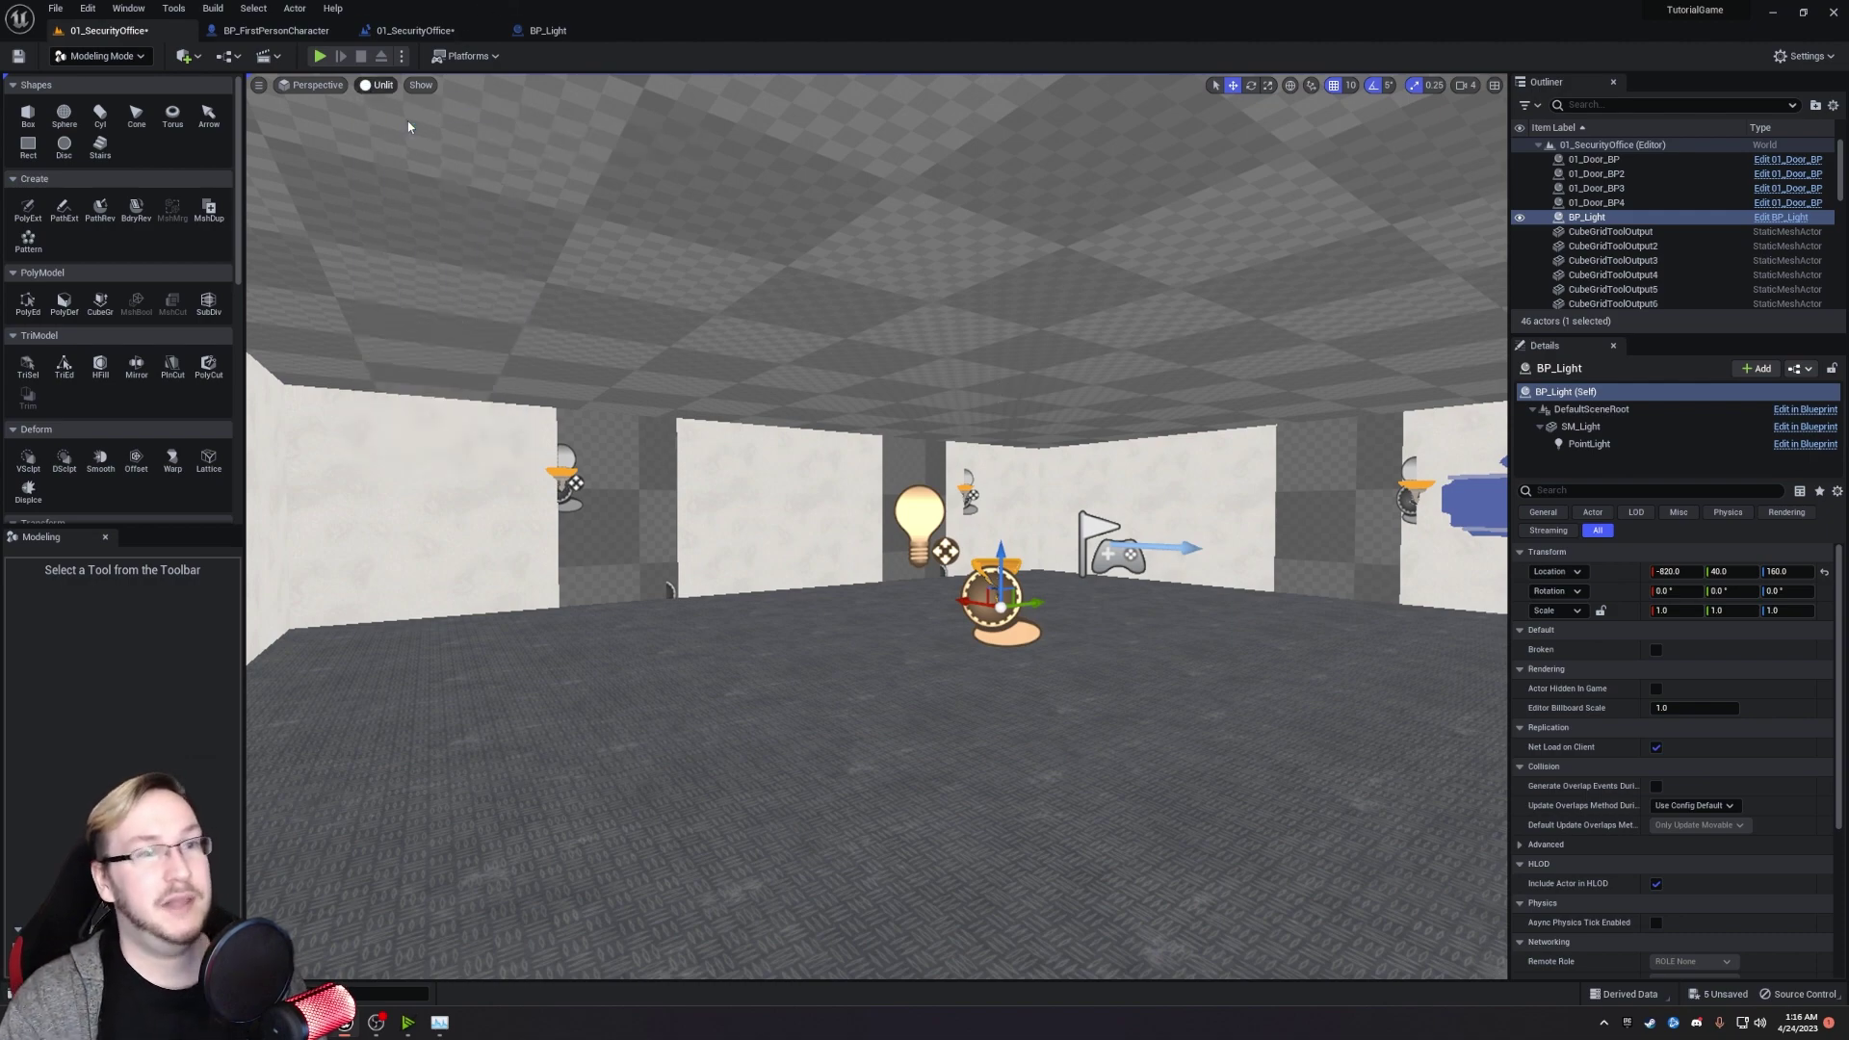
pyautogui.moveTo(760, 396); pyautogui.dragTo(722, 398, button='right')
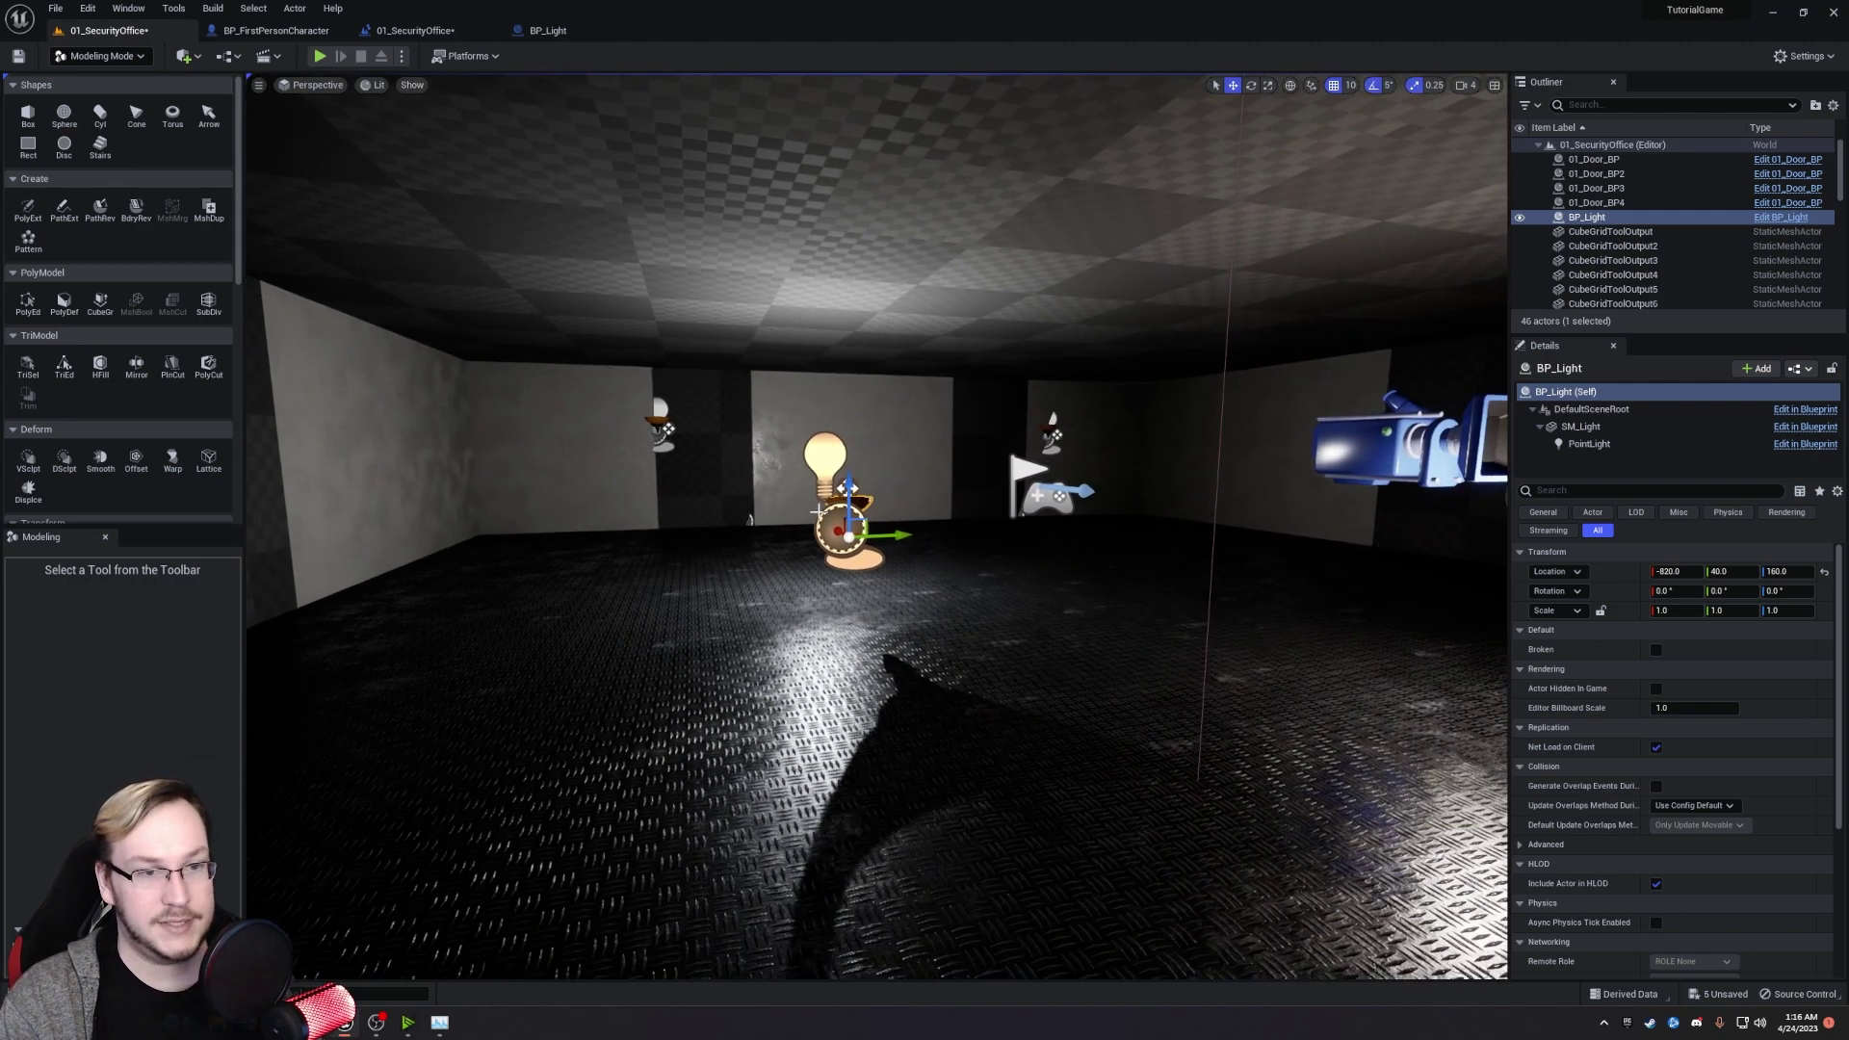
pyautogui.moveTo(893, 532); pyautogui.dragTo(531, 558)
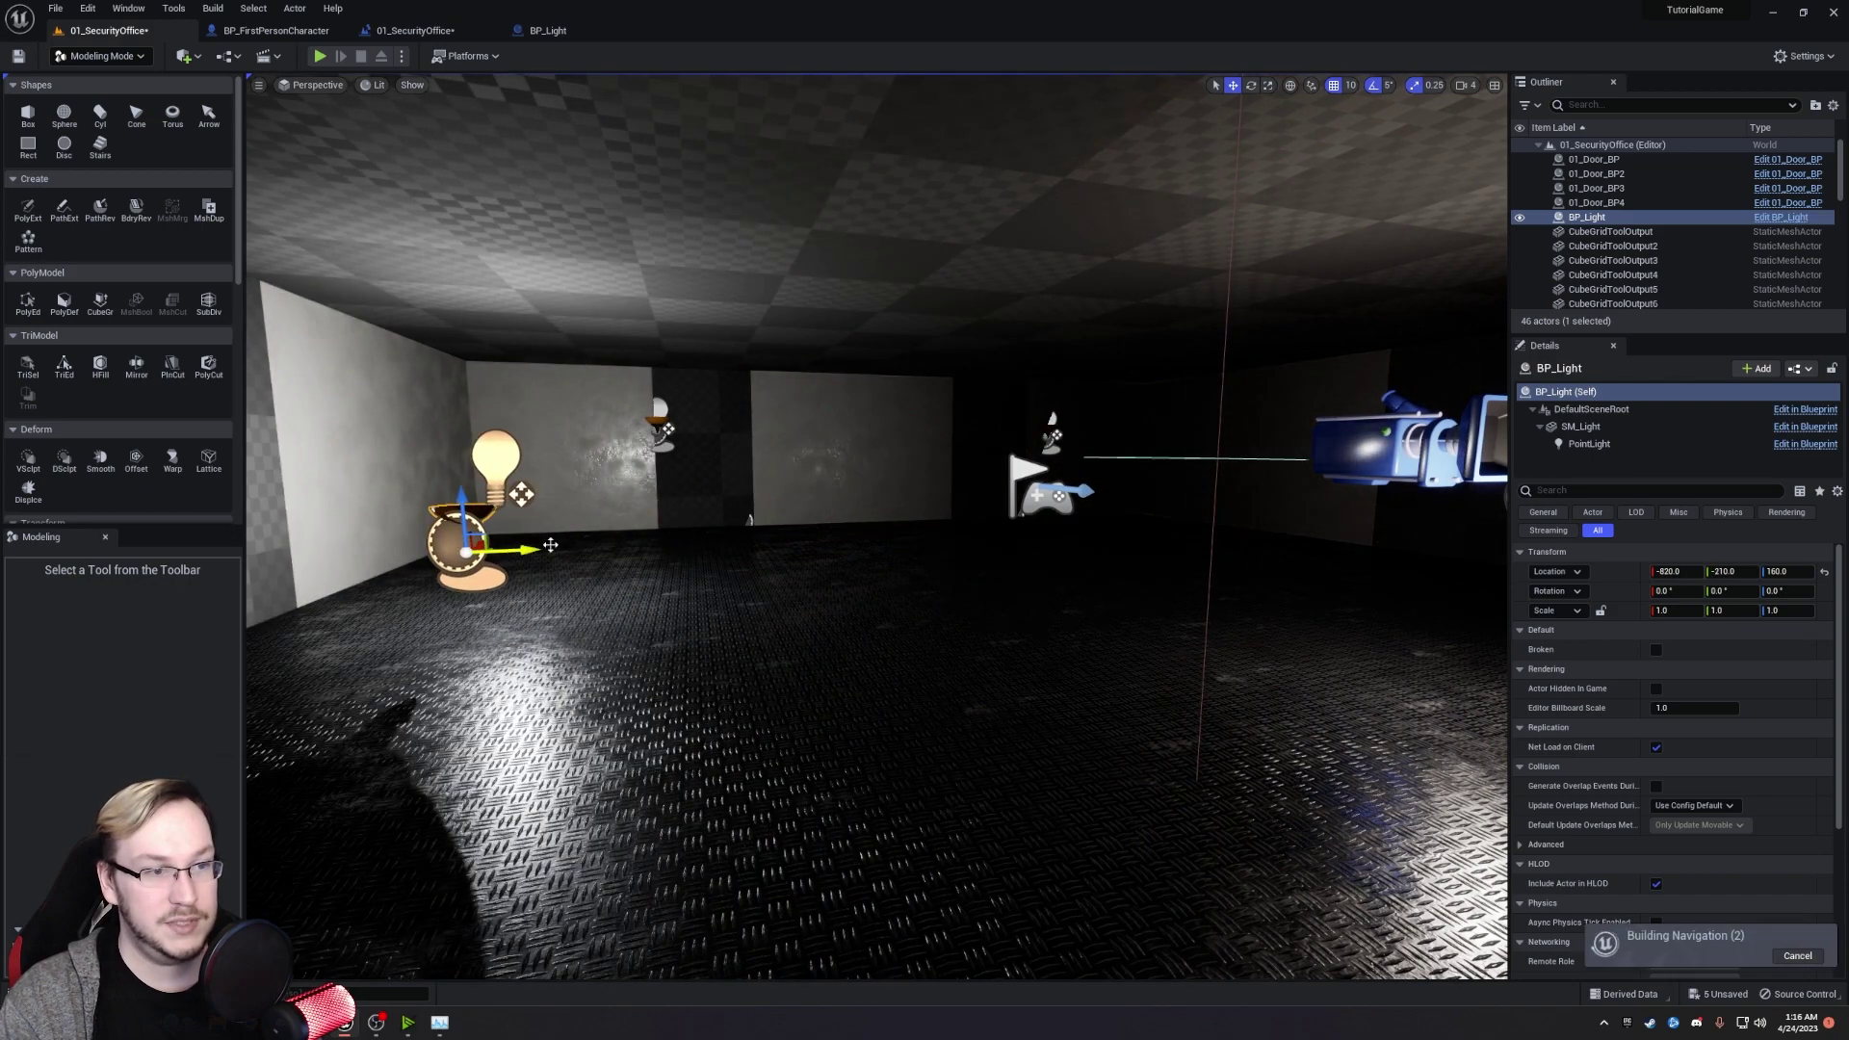
pyautogui.moveTo(545, 602)
pyautogui.mouseDown(button='right')
pyautogui.moveTo(352, 602)
pyautogui.moveTo(544, 601)
pyautogui.mouseUp(button='right')
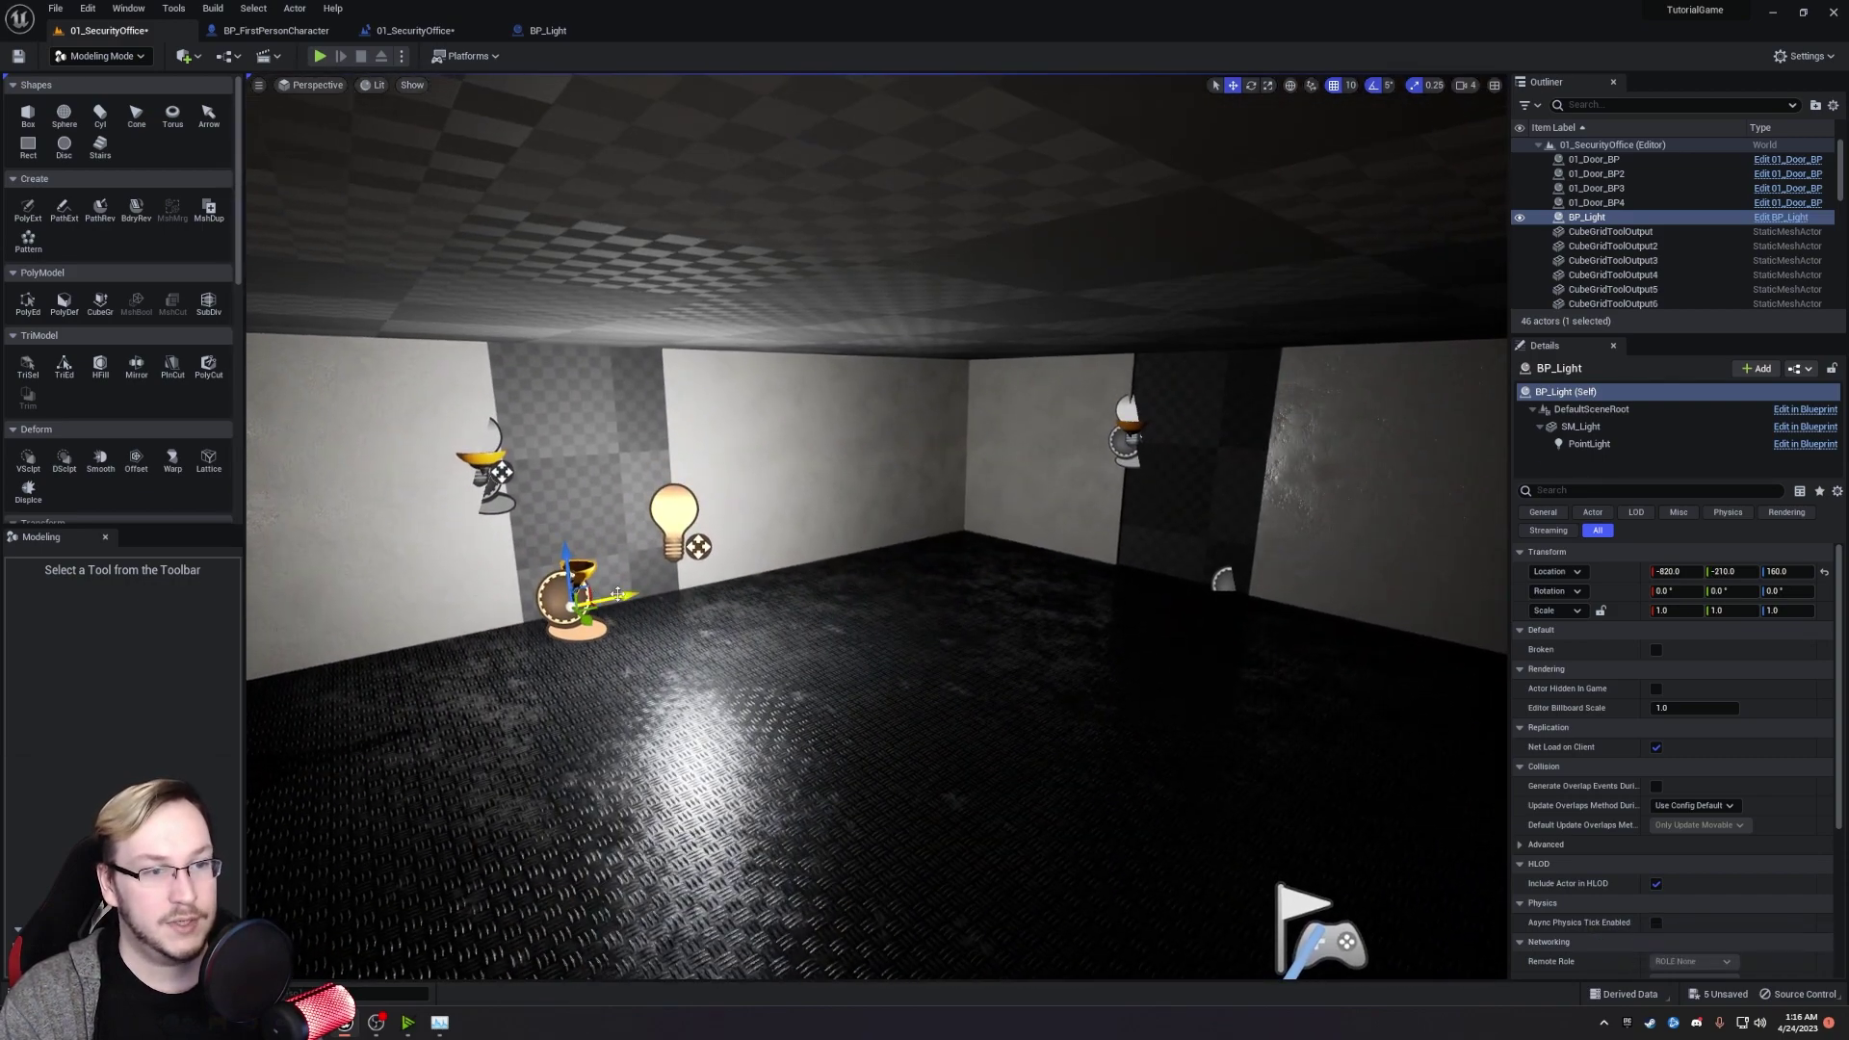
# Move the lamp to the wall at Z 230 and rotate it about 180 degrees around Z.
pyautogui.moveTo(616, 597); pyautogui.dragTo(944, 472)
pyautogui.press('e')
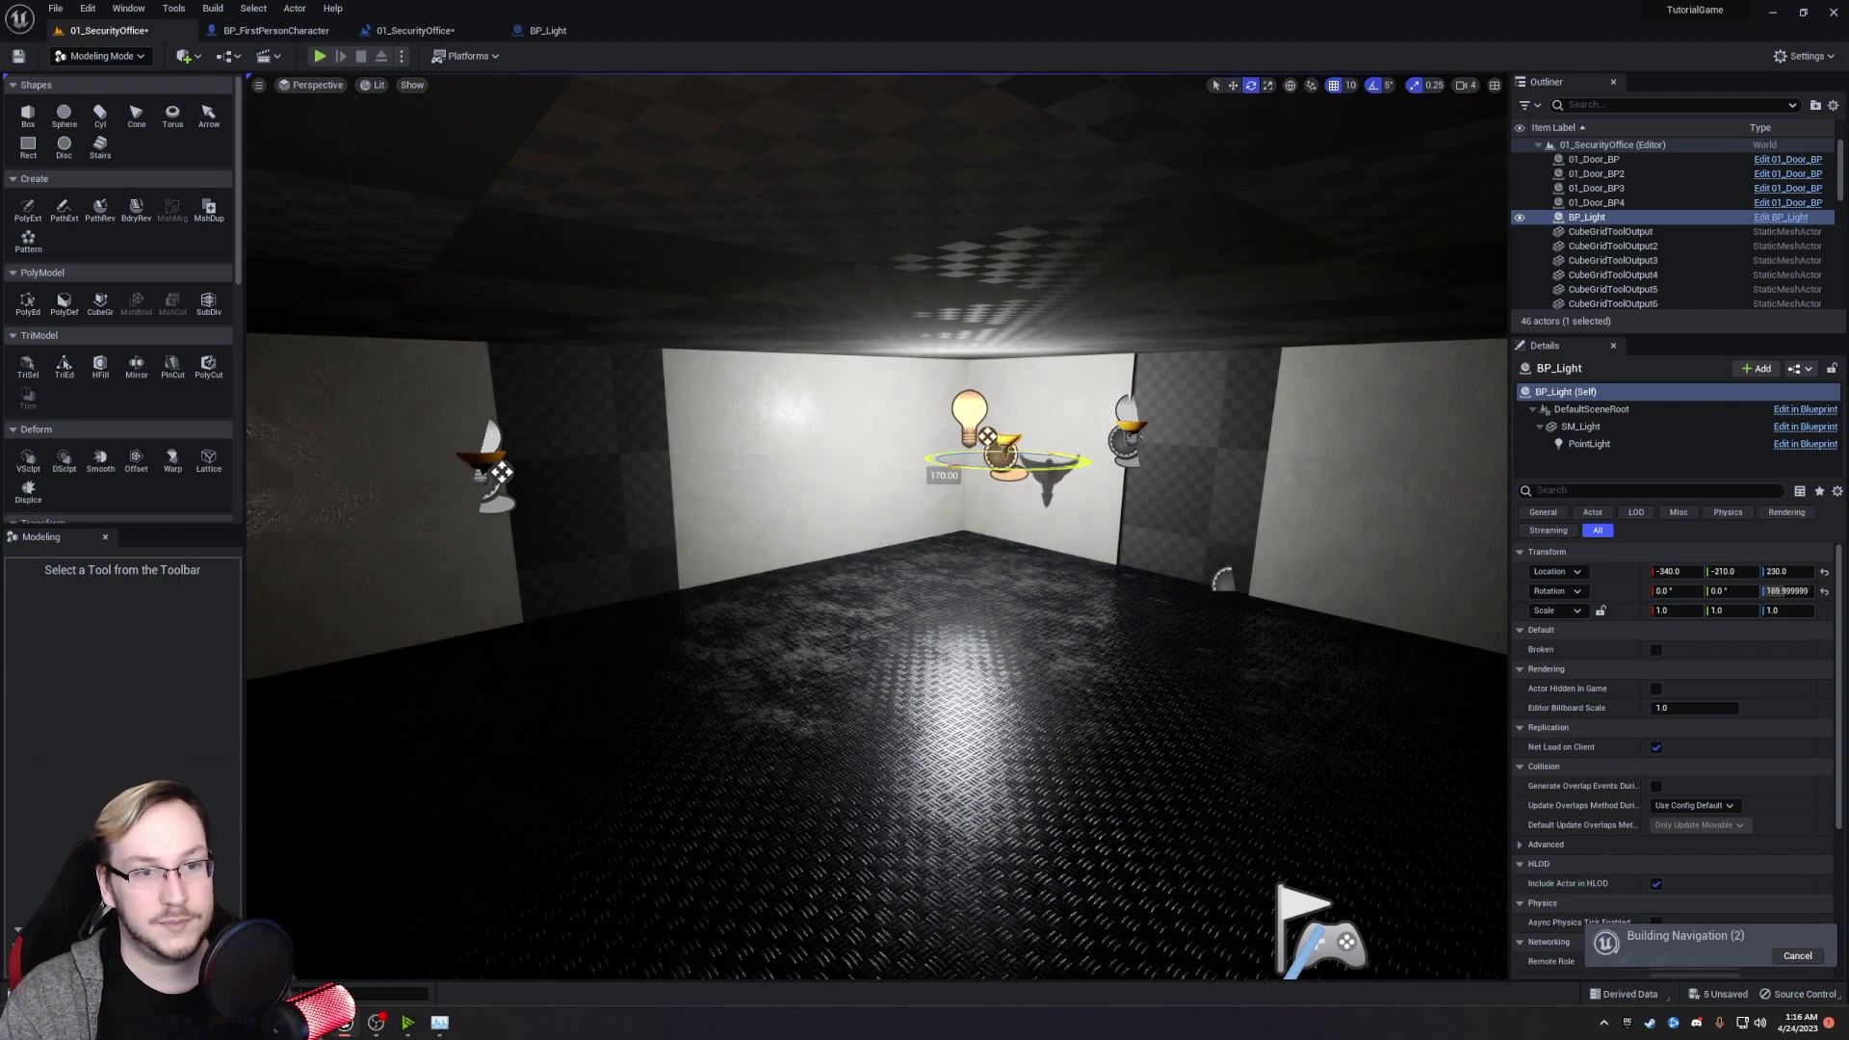
pyautogui.moveTo(927, 470); pyautogui.dragTo(986, 467, button='right')
# Place four copies of the lamp along the room's walls at Z 230.
pyautogui.press('w')
pyautogui.moveTo(1126, 359); pyautogui.dragTo(1126, 359, button='right')
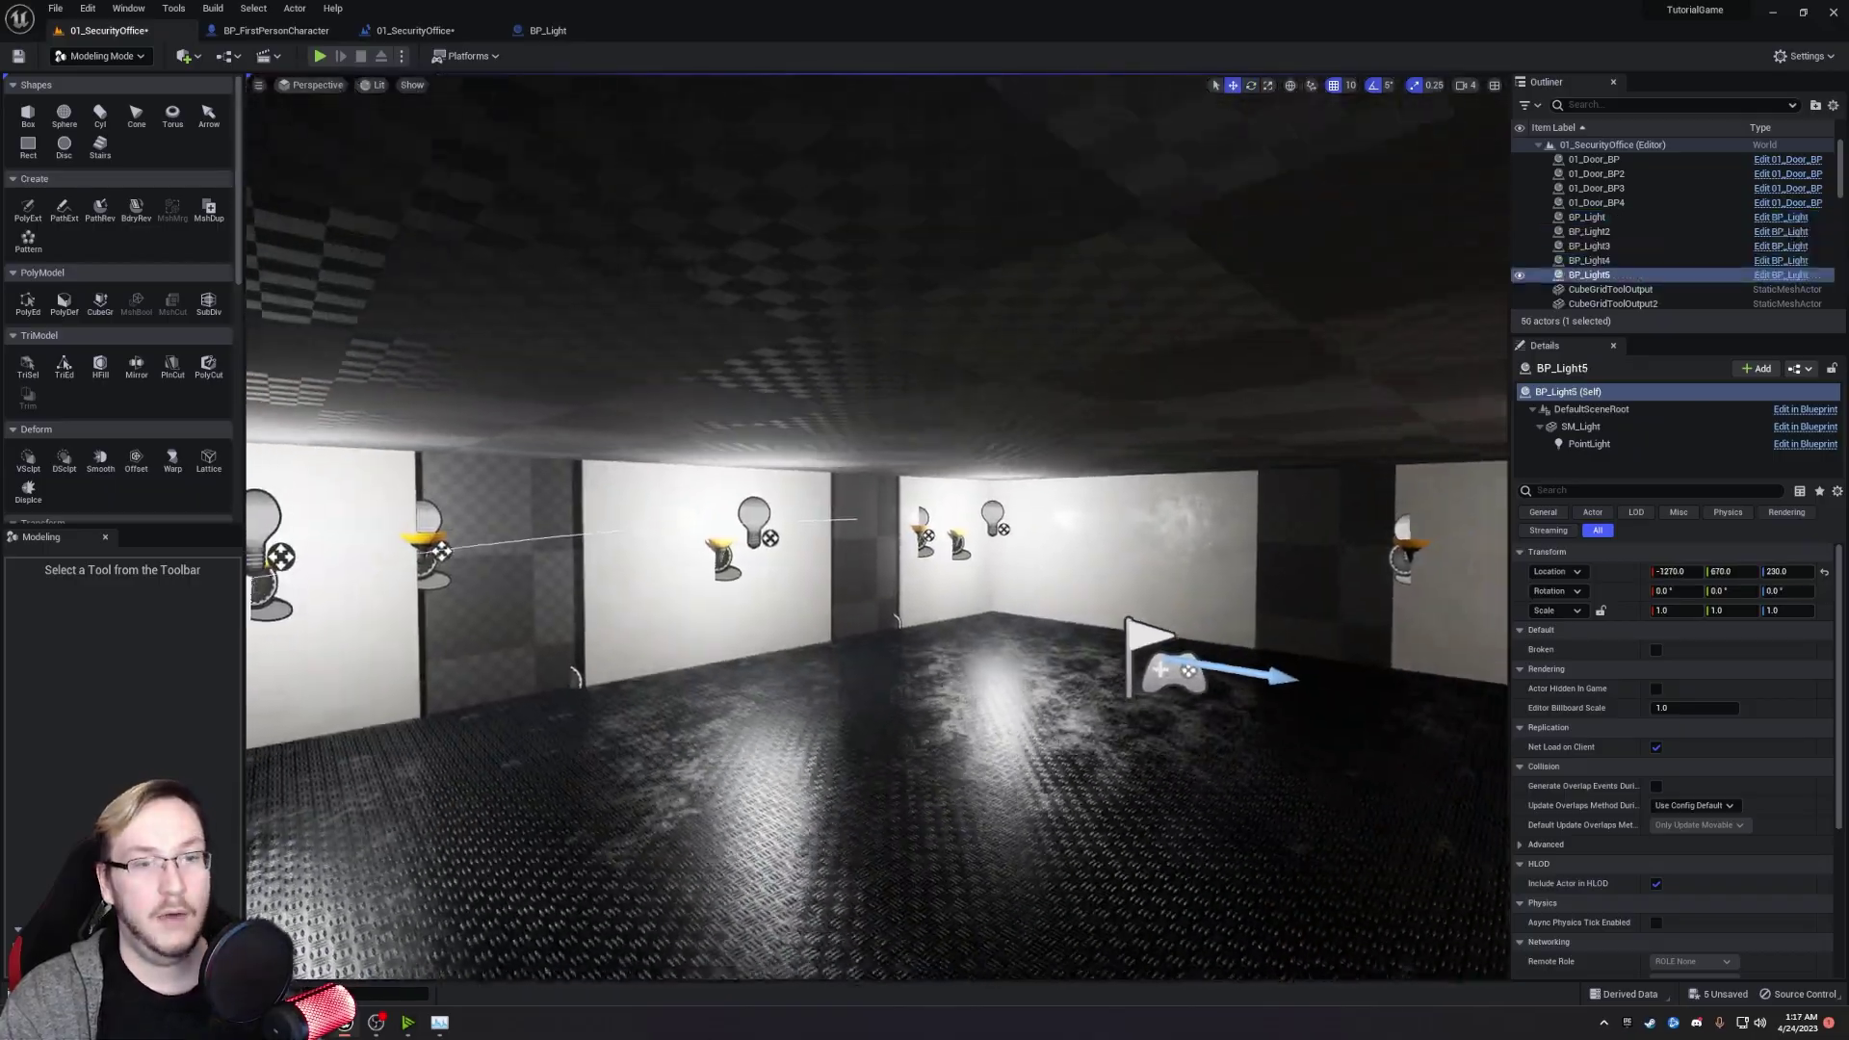
pyautogui.moveTo(1215, 359); pyautogui.dragTo(1215, 359, button='right')
pyautogui.moveTo(593, 454); pyautogui.dragTo(593, 455, button='right')
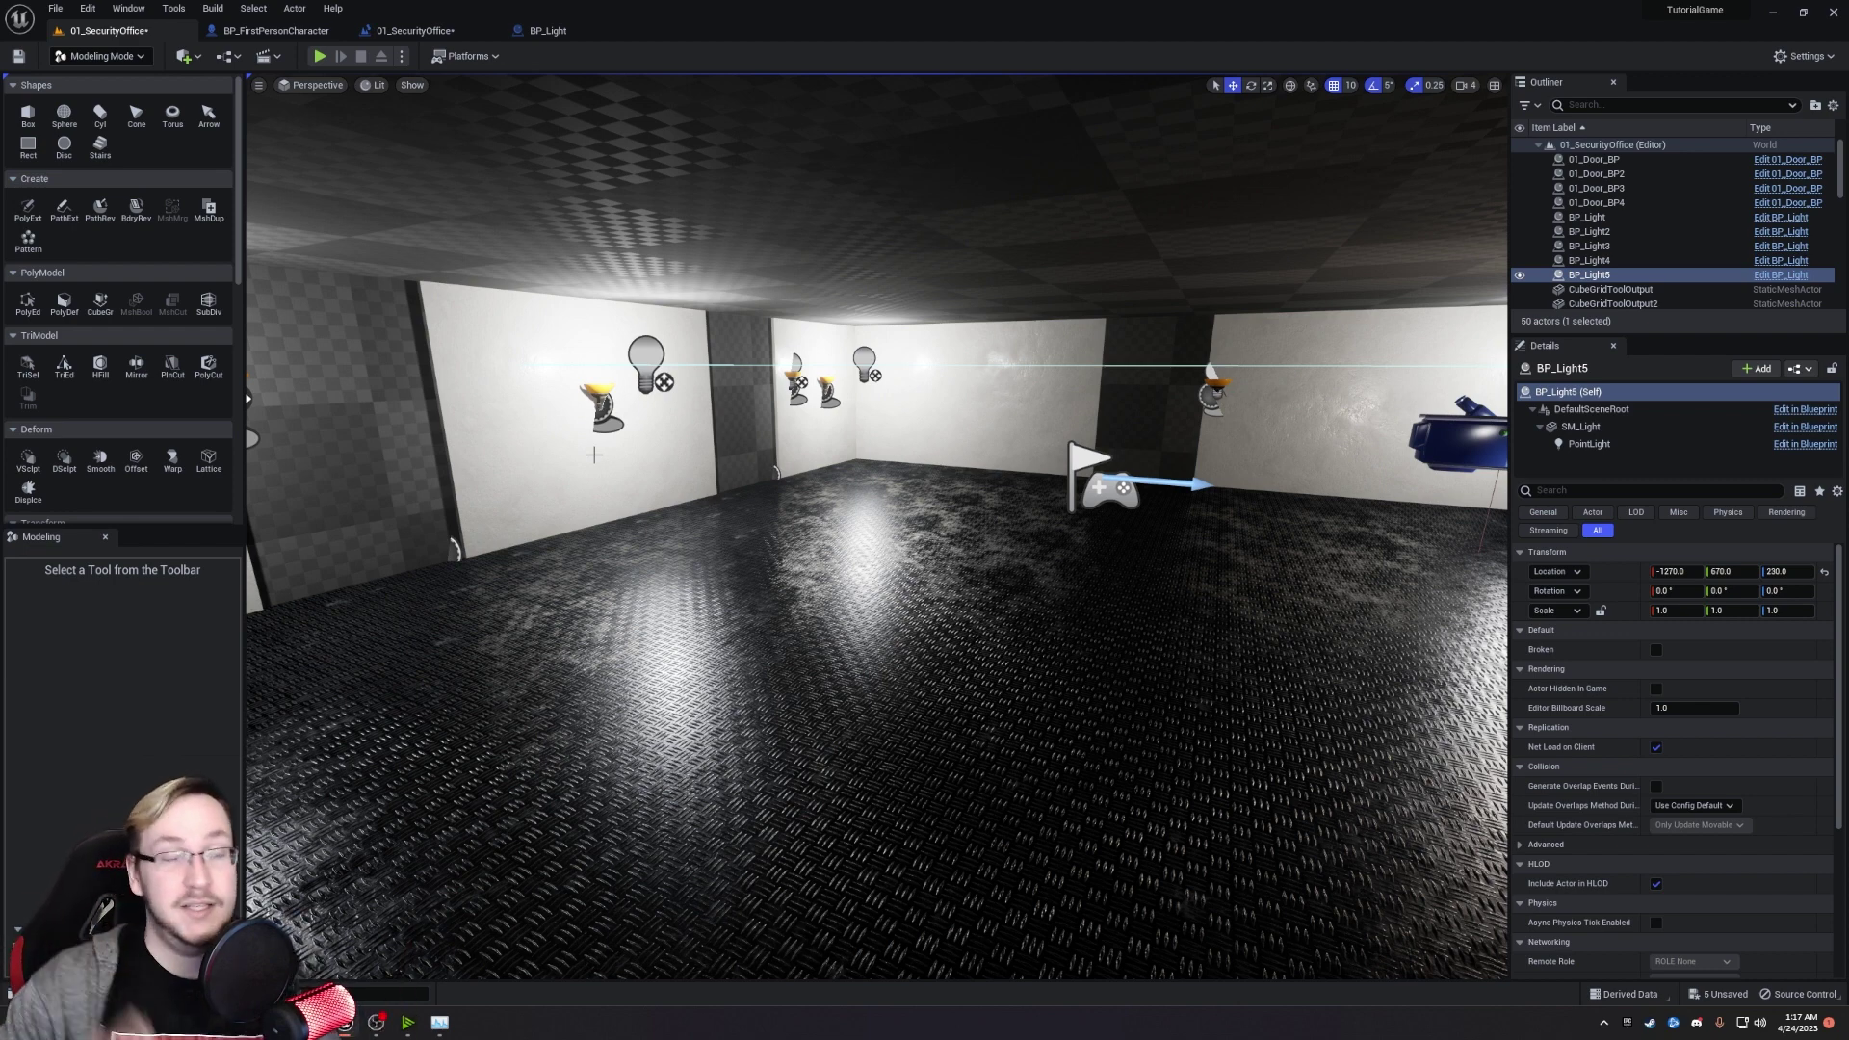
# Enable Broken on the three wall lamps BP_Light, BP_Light2 and BP_Light3 together.
pyautogui.click(598, 395)
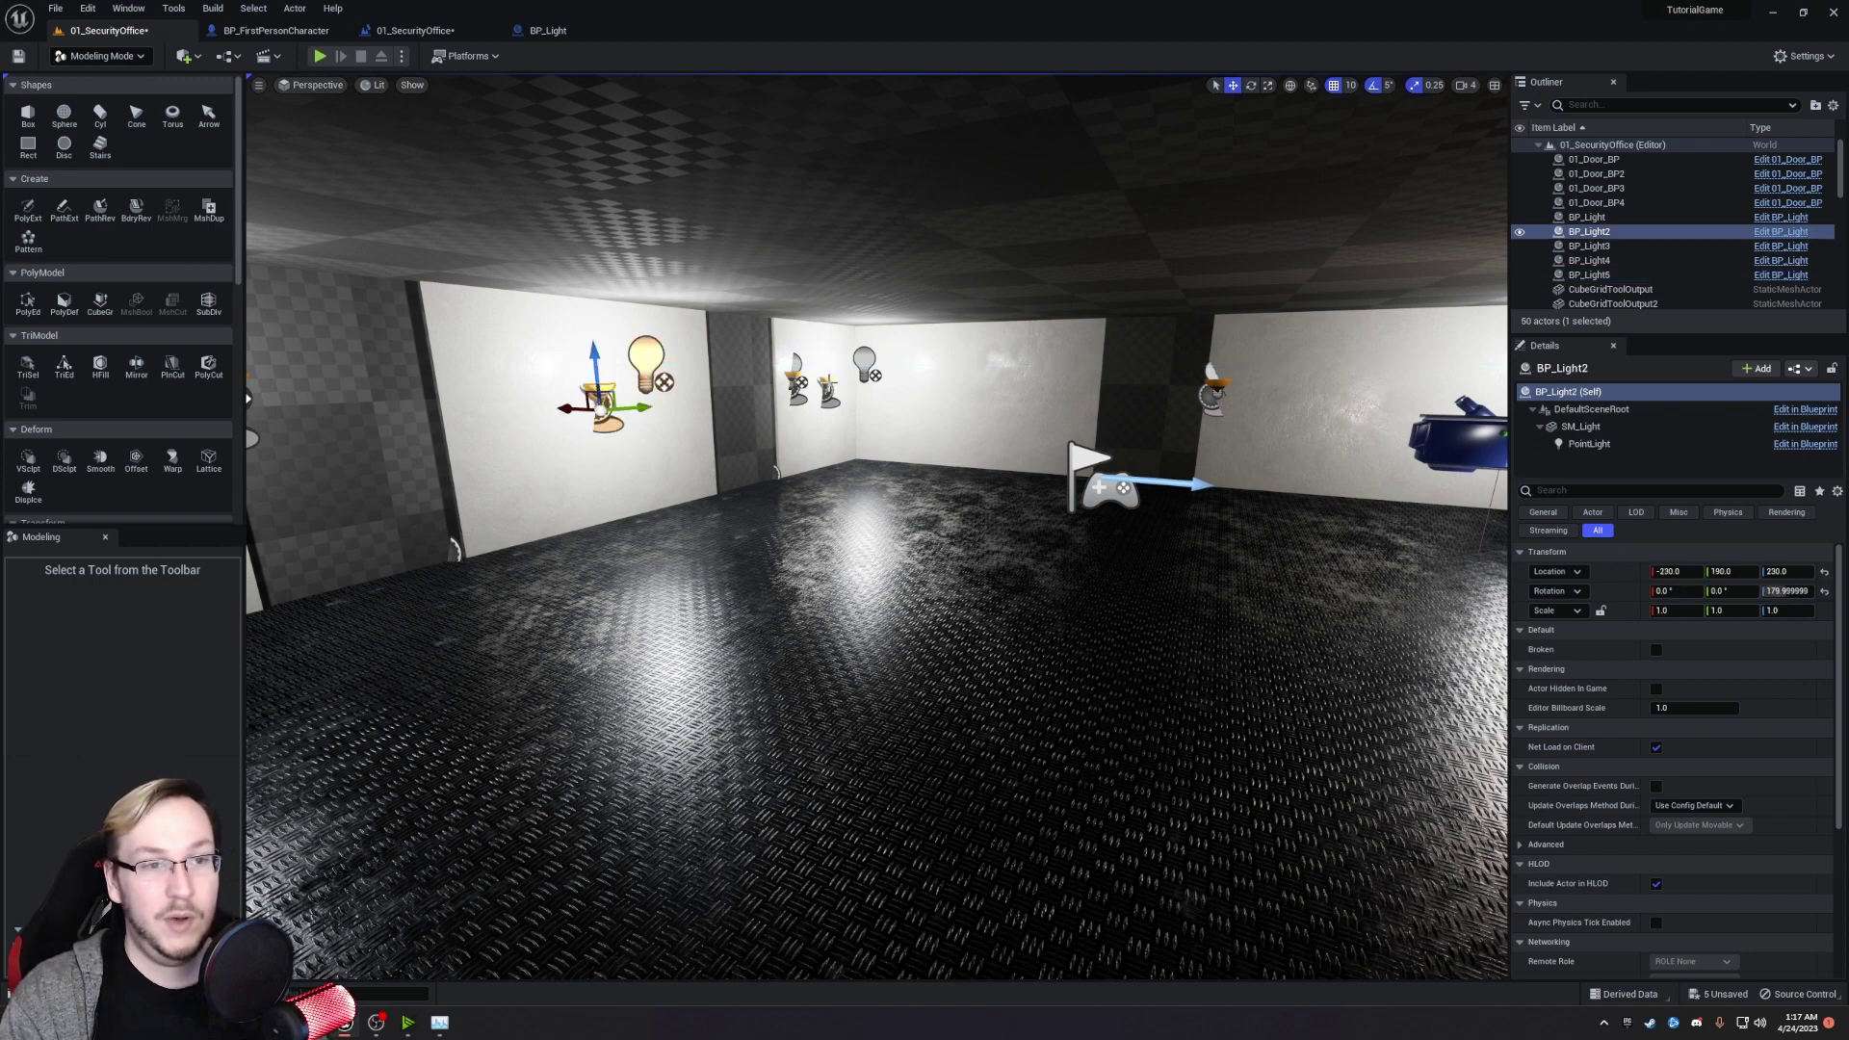
pyautogui.keyDown('shift'); pyautogui.click(828, 383); pyautogui.keyUp('shift')
pyautogui.moveTo(828, 383); pyautogui.dragTo(558, 419, button='right')
pyautogui.keyDown('ctrl'); pyautogui.click(1587, 217); pyautogui.keyUp('ctrl')
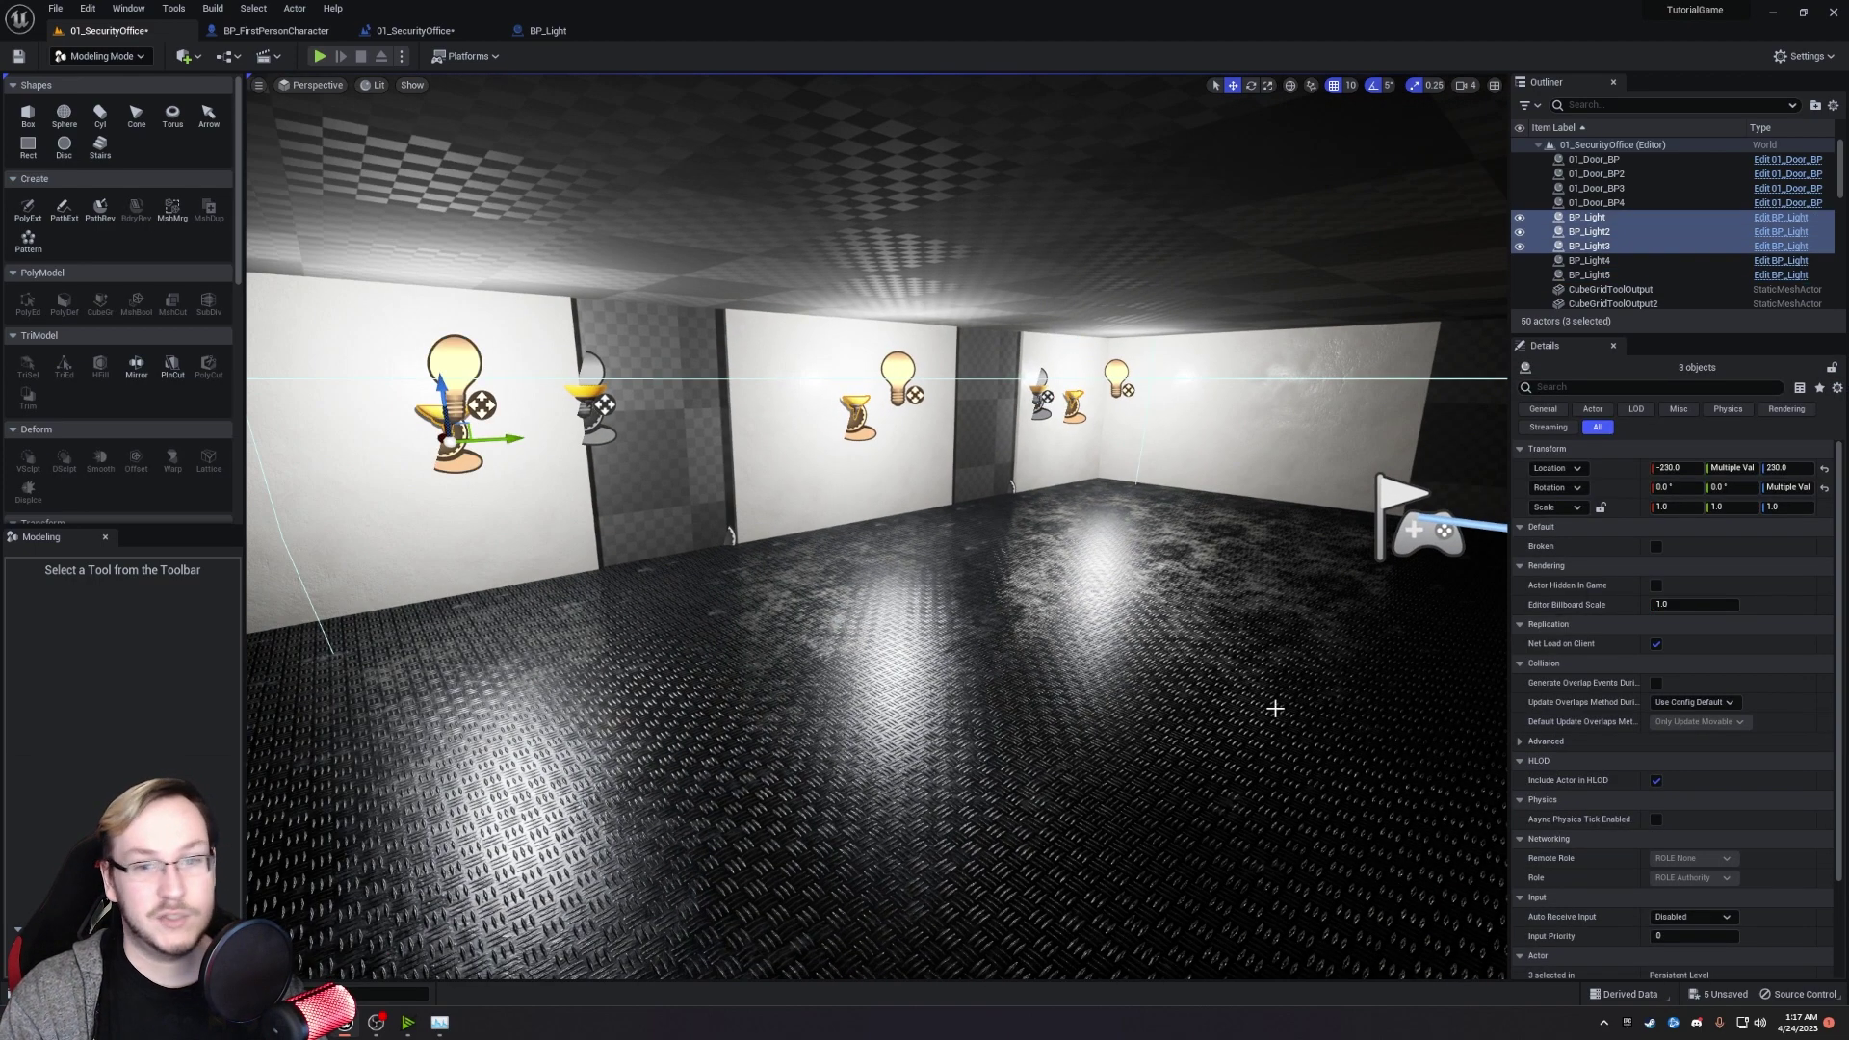
pyautogui.click(1657, 546)
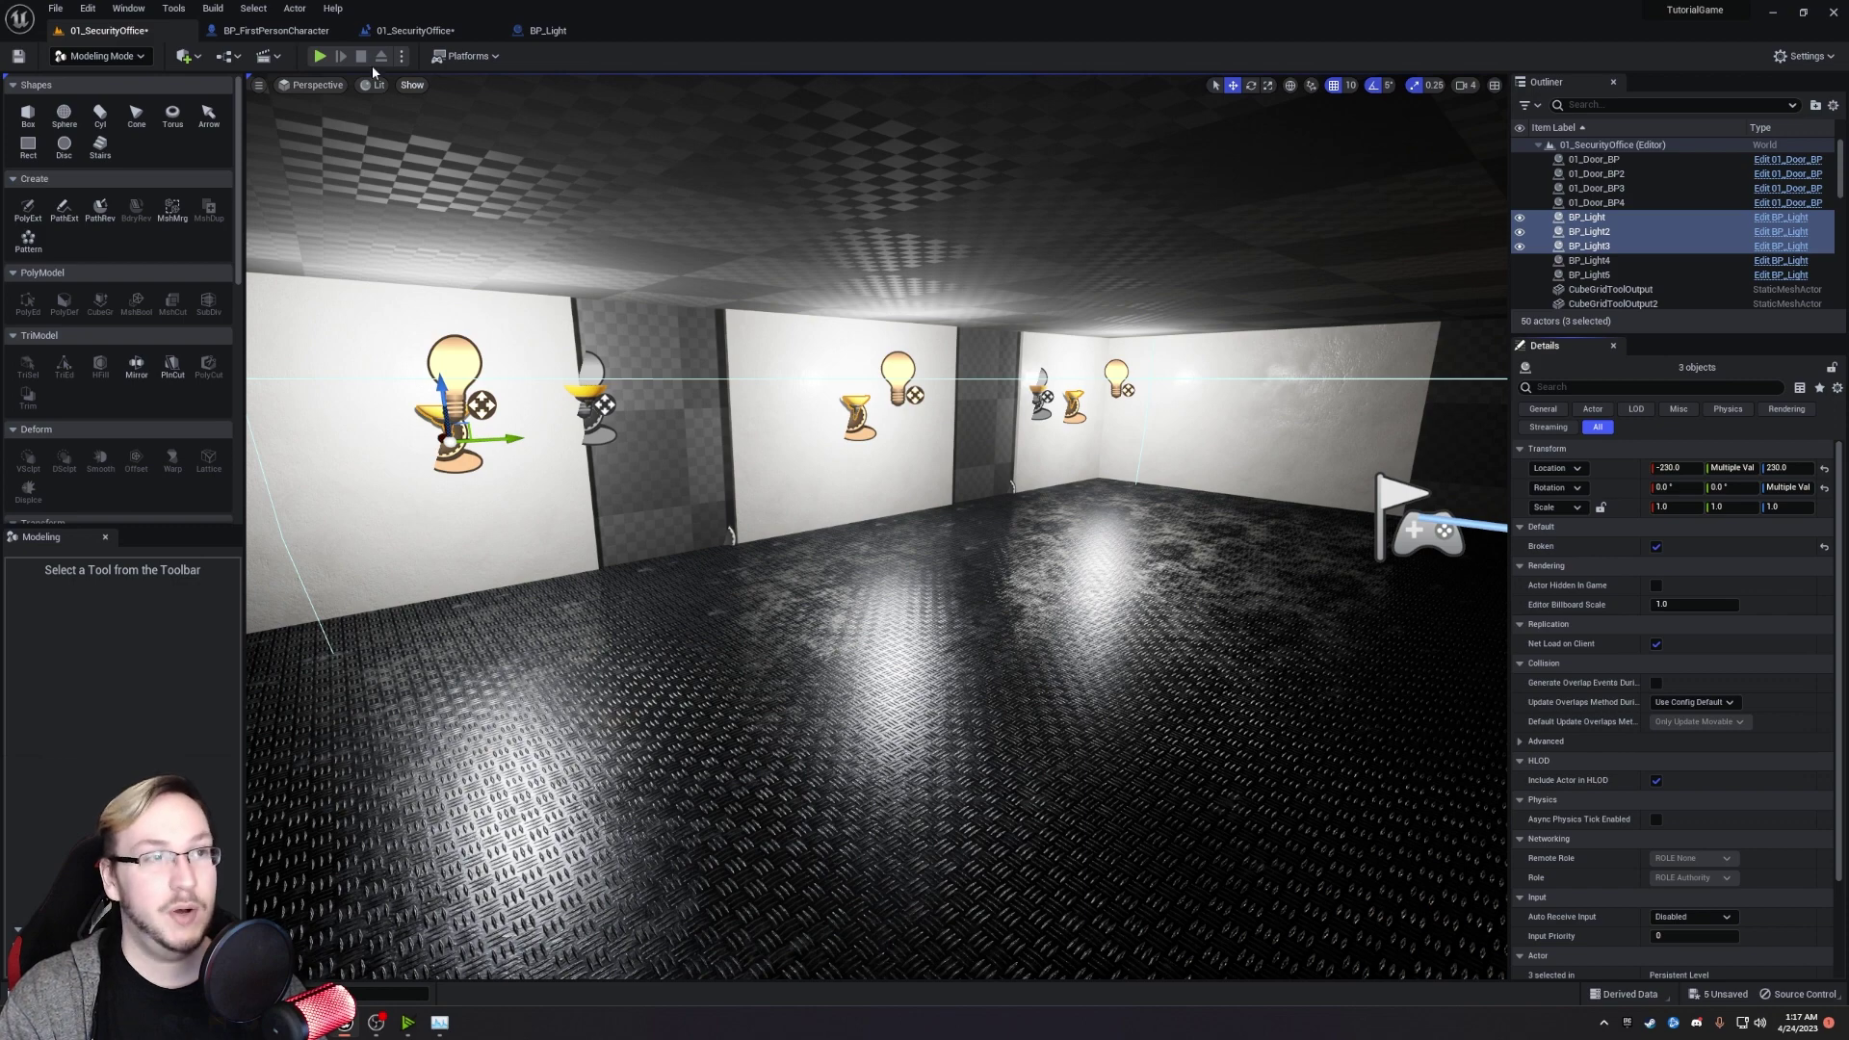
# Playtest the level, walking through the room to check which wall lamps are lit, and end the session.
pyautogui.click(320, 56)
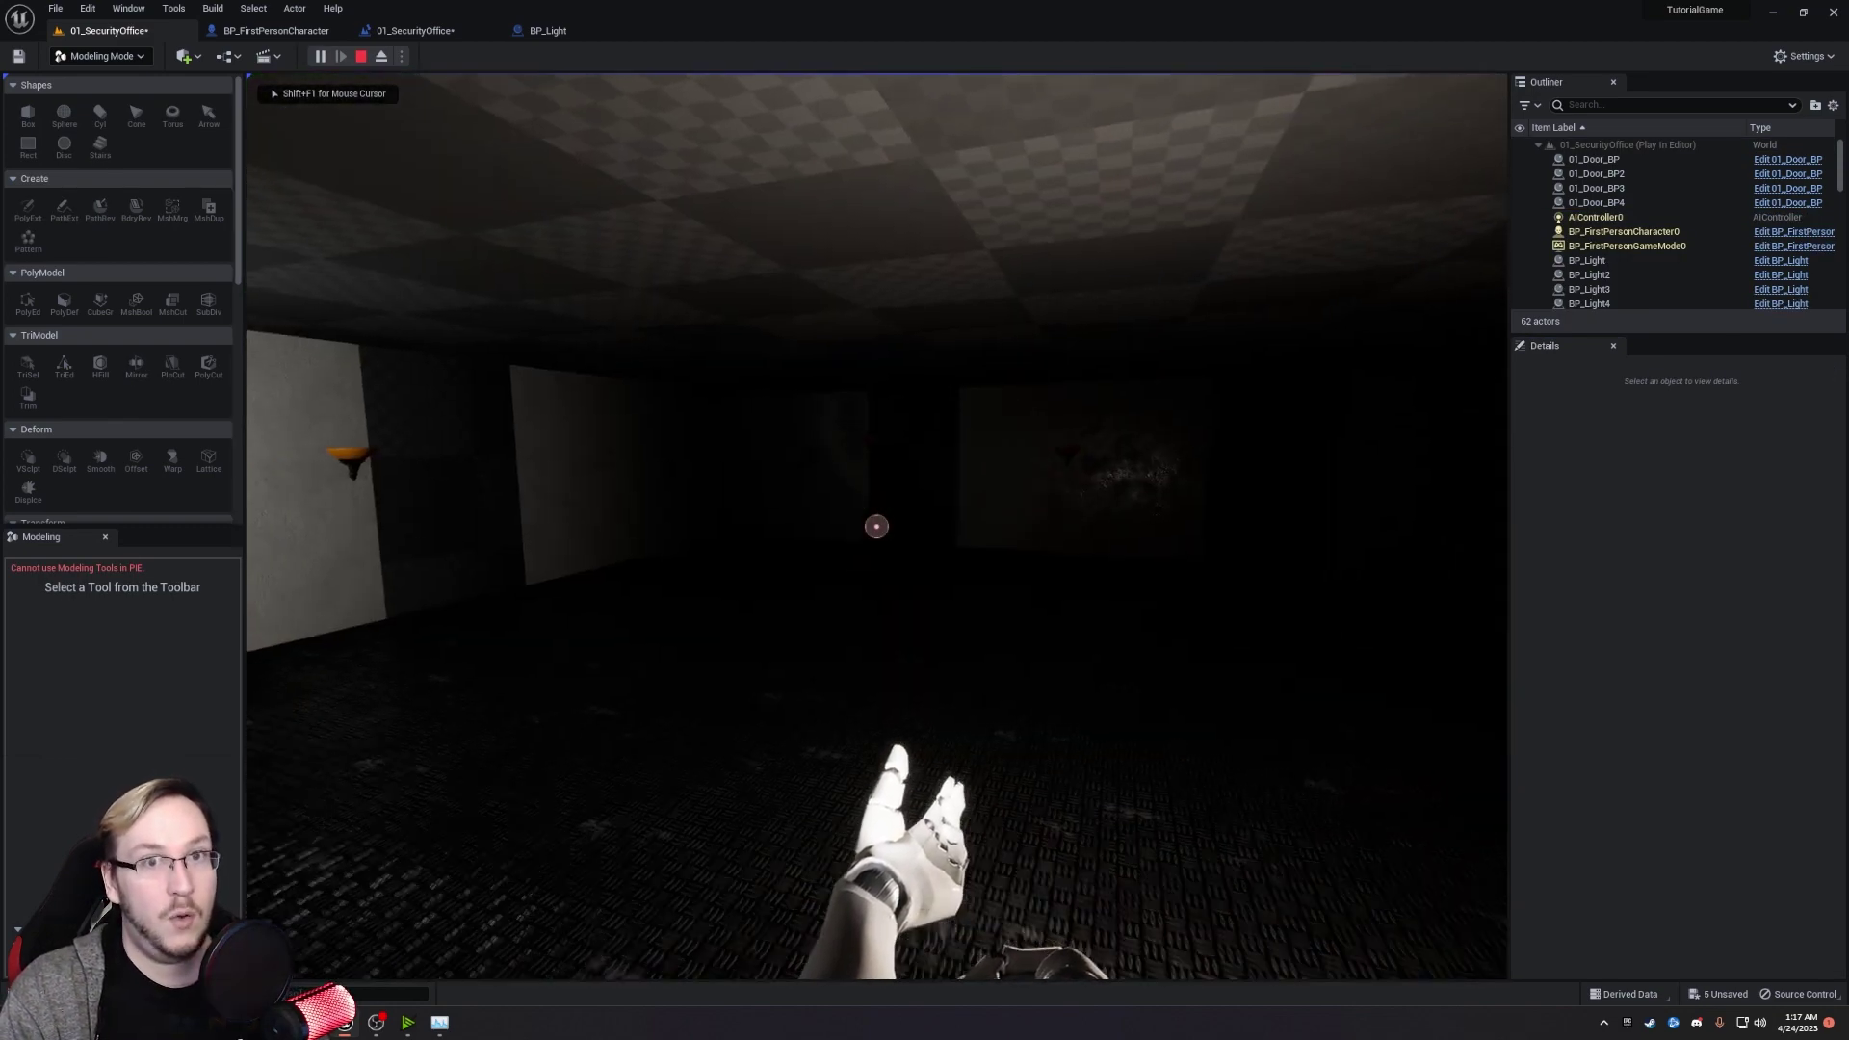
pyautogui.press('w')
pyautogui.click(876, 526)
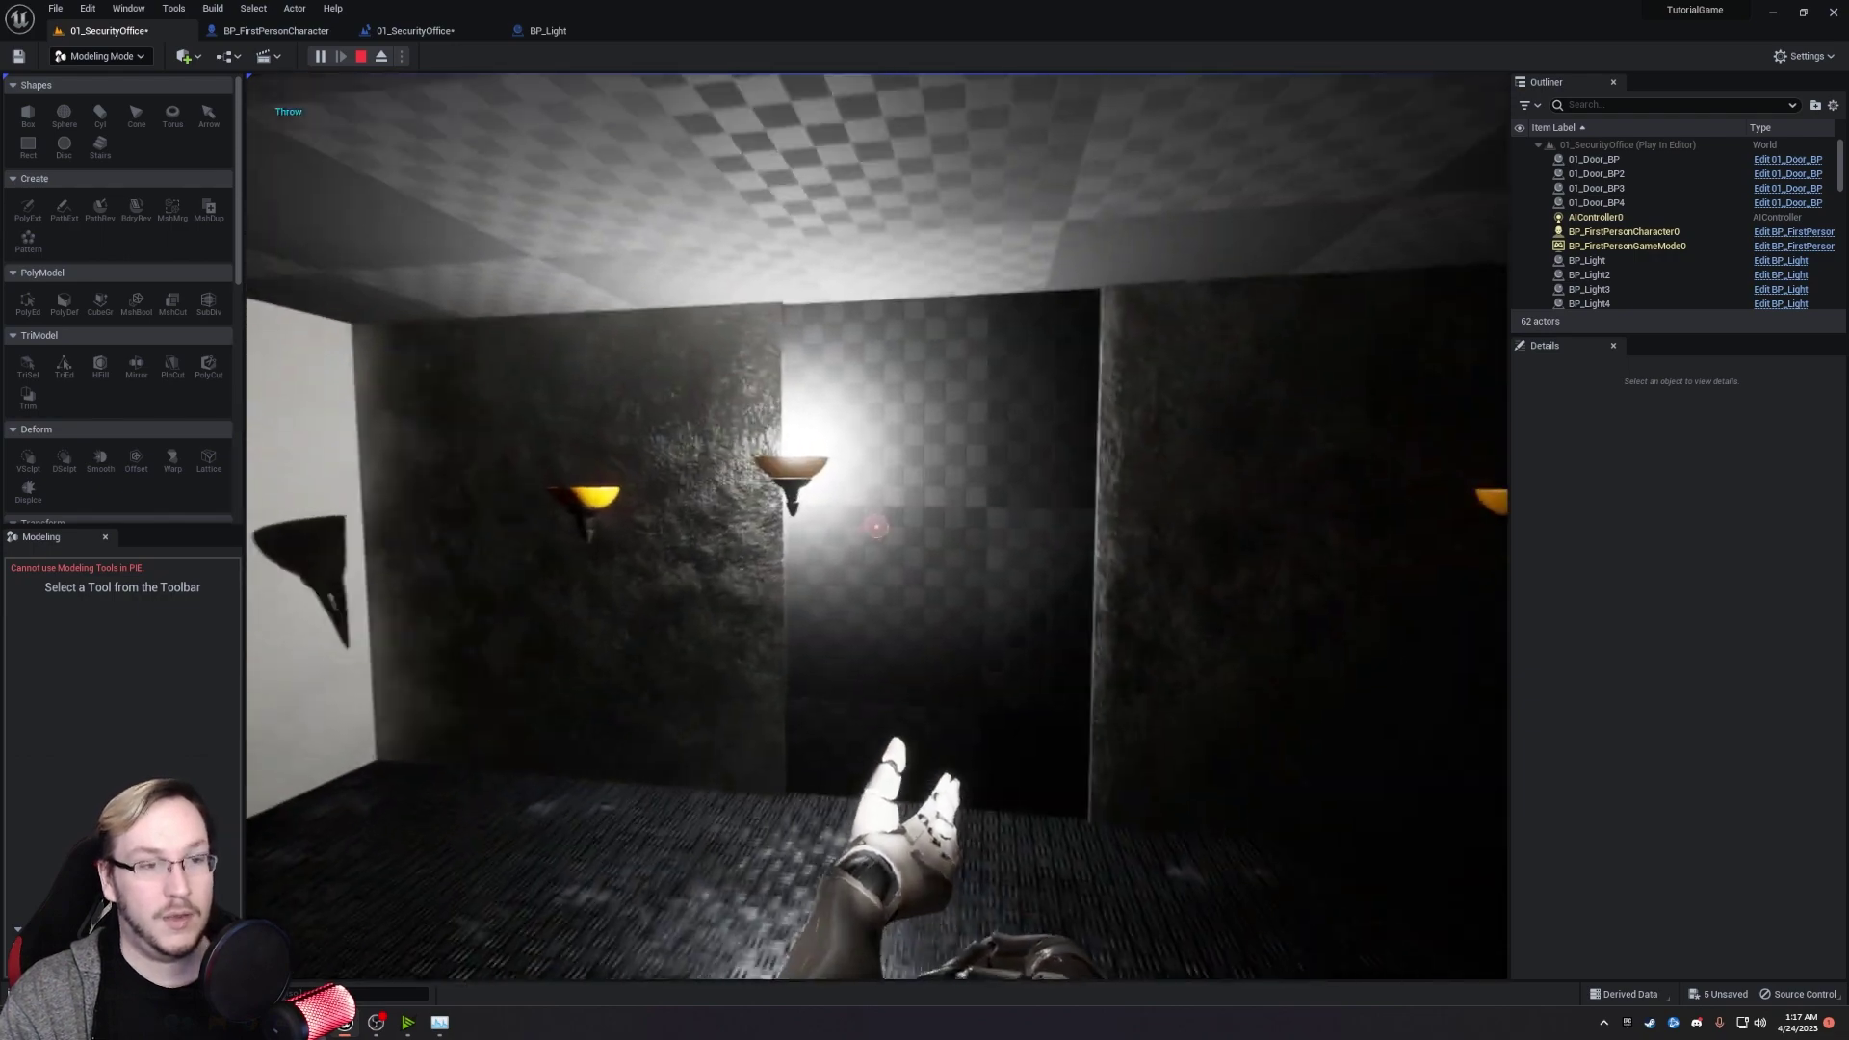
pyautogui.press('w')
pyautogui.press('s')
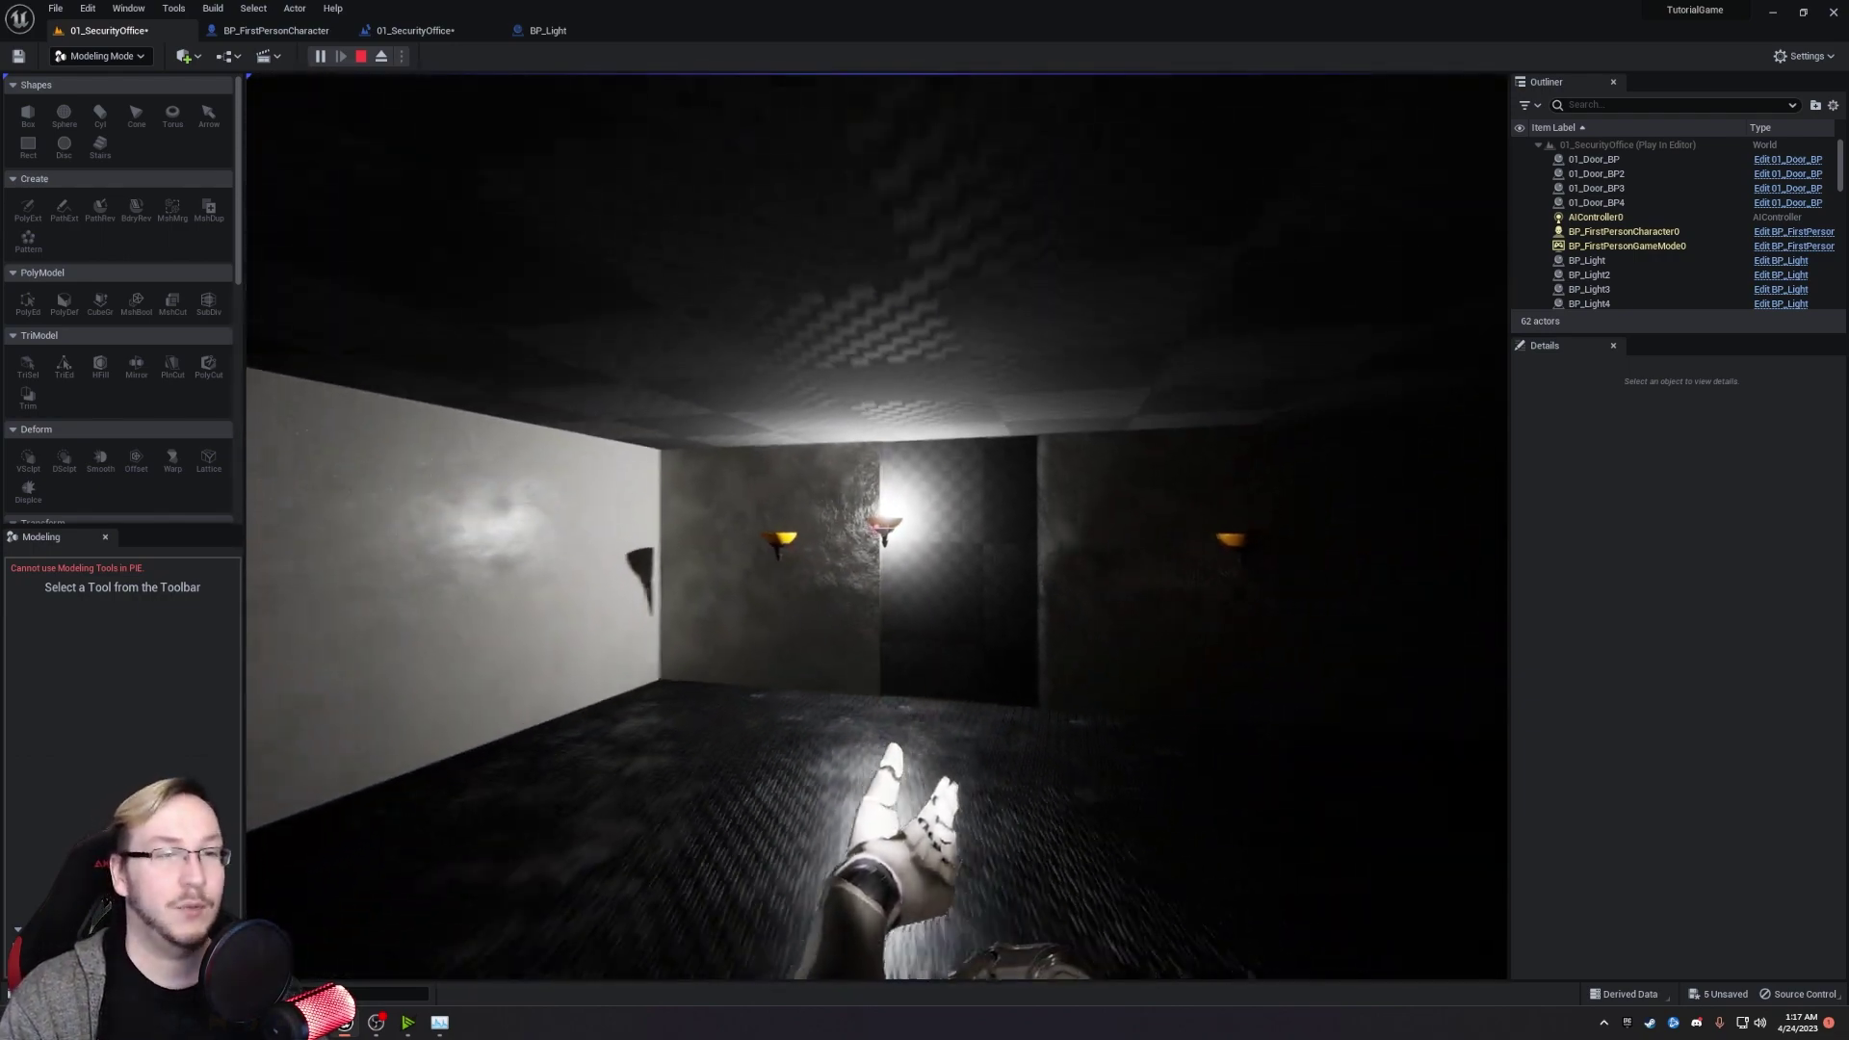
pyautogui.press('s')
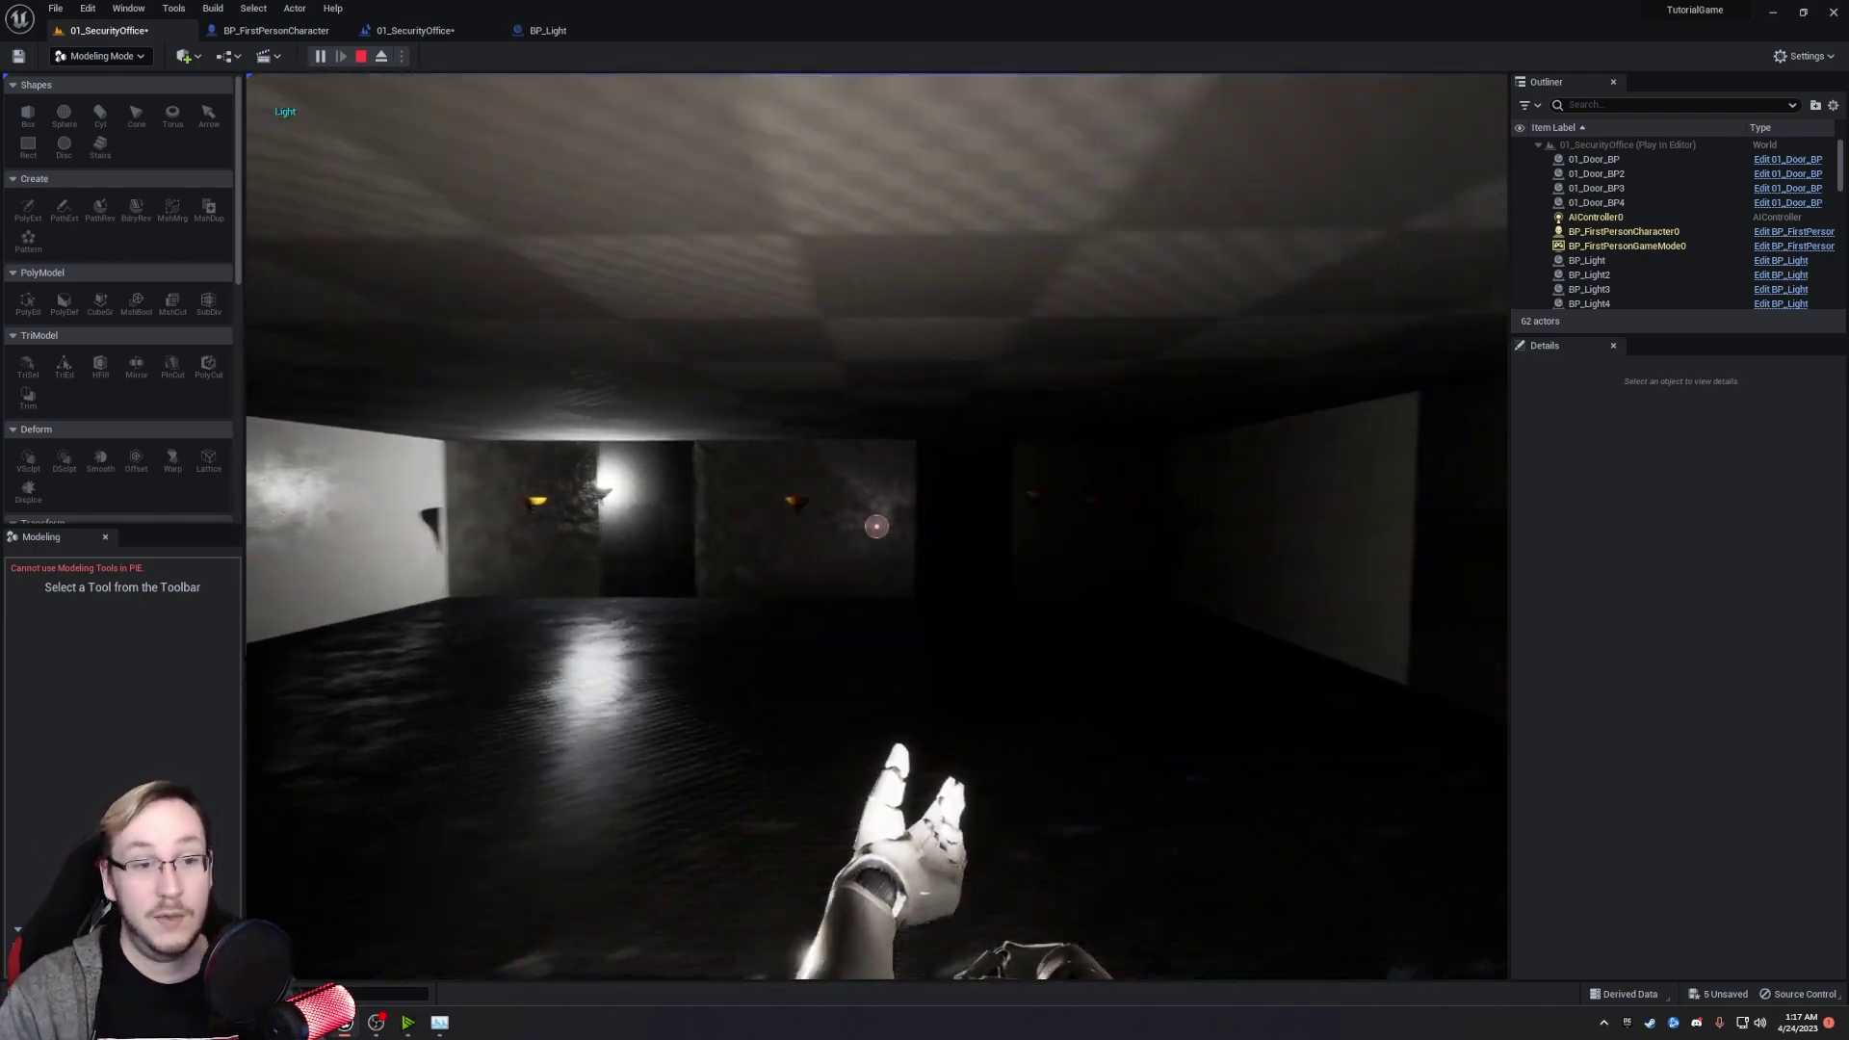
pyautogui.press('Escape')
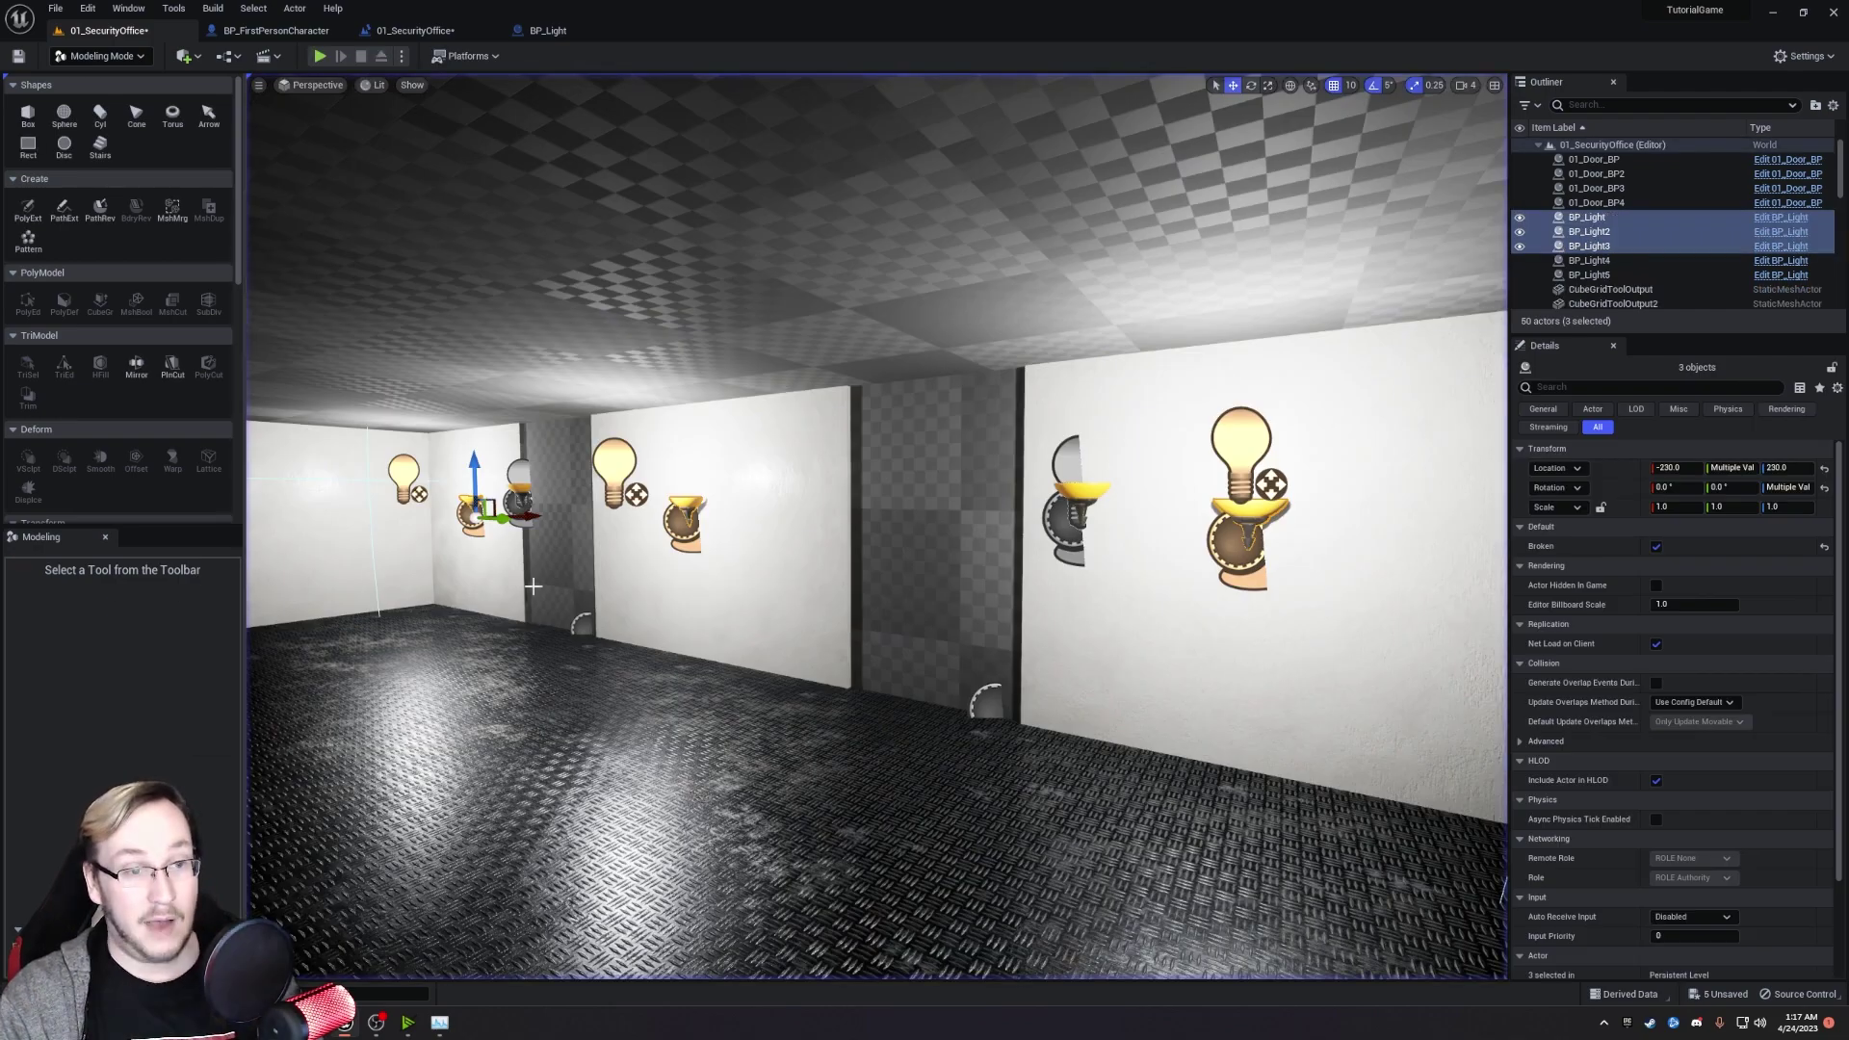
# Run the level again, trigger the light action while facing a broken wall lamp, and stop playing.
pyautogui.moveTo(534, 587); pyautogui.dragTo(589, 590, button='right')
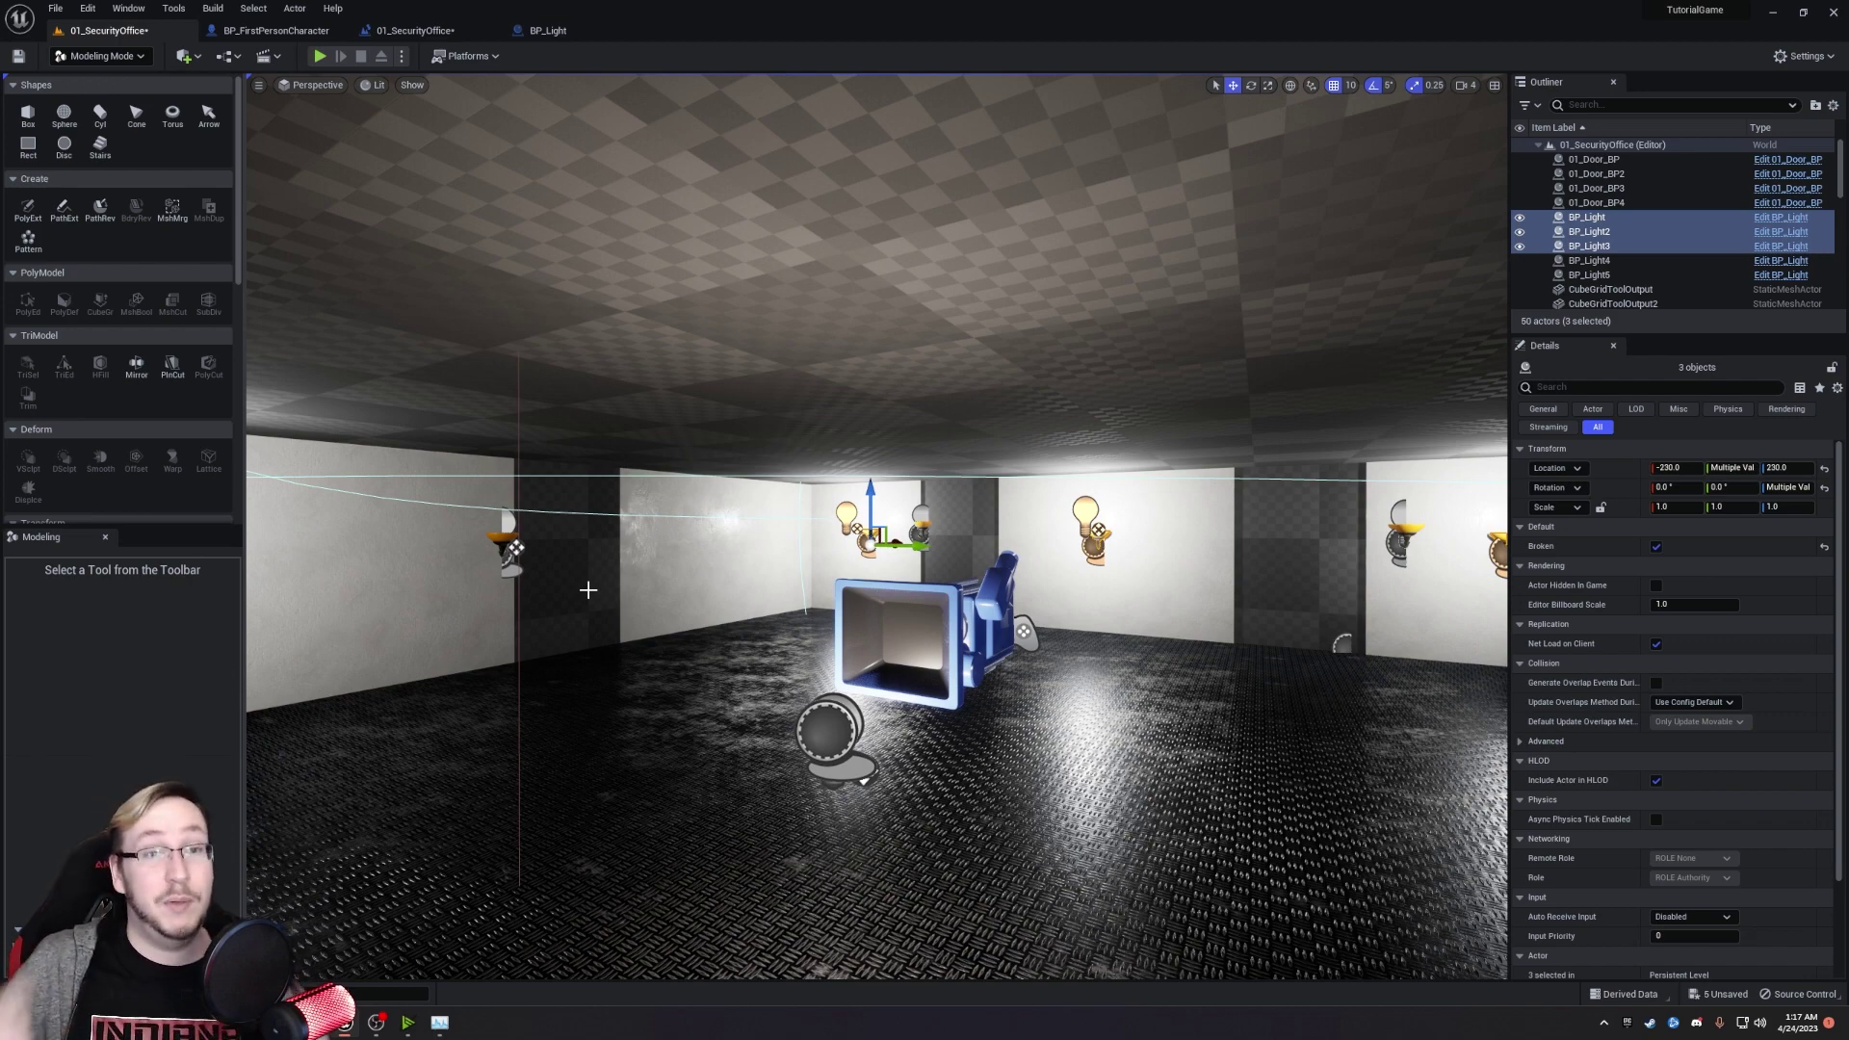
pyautogui.click(319, 56)
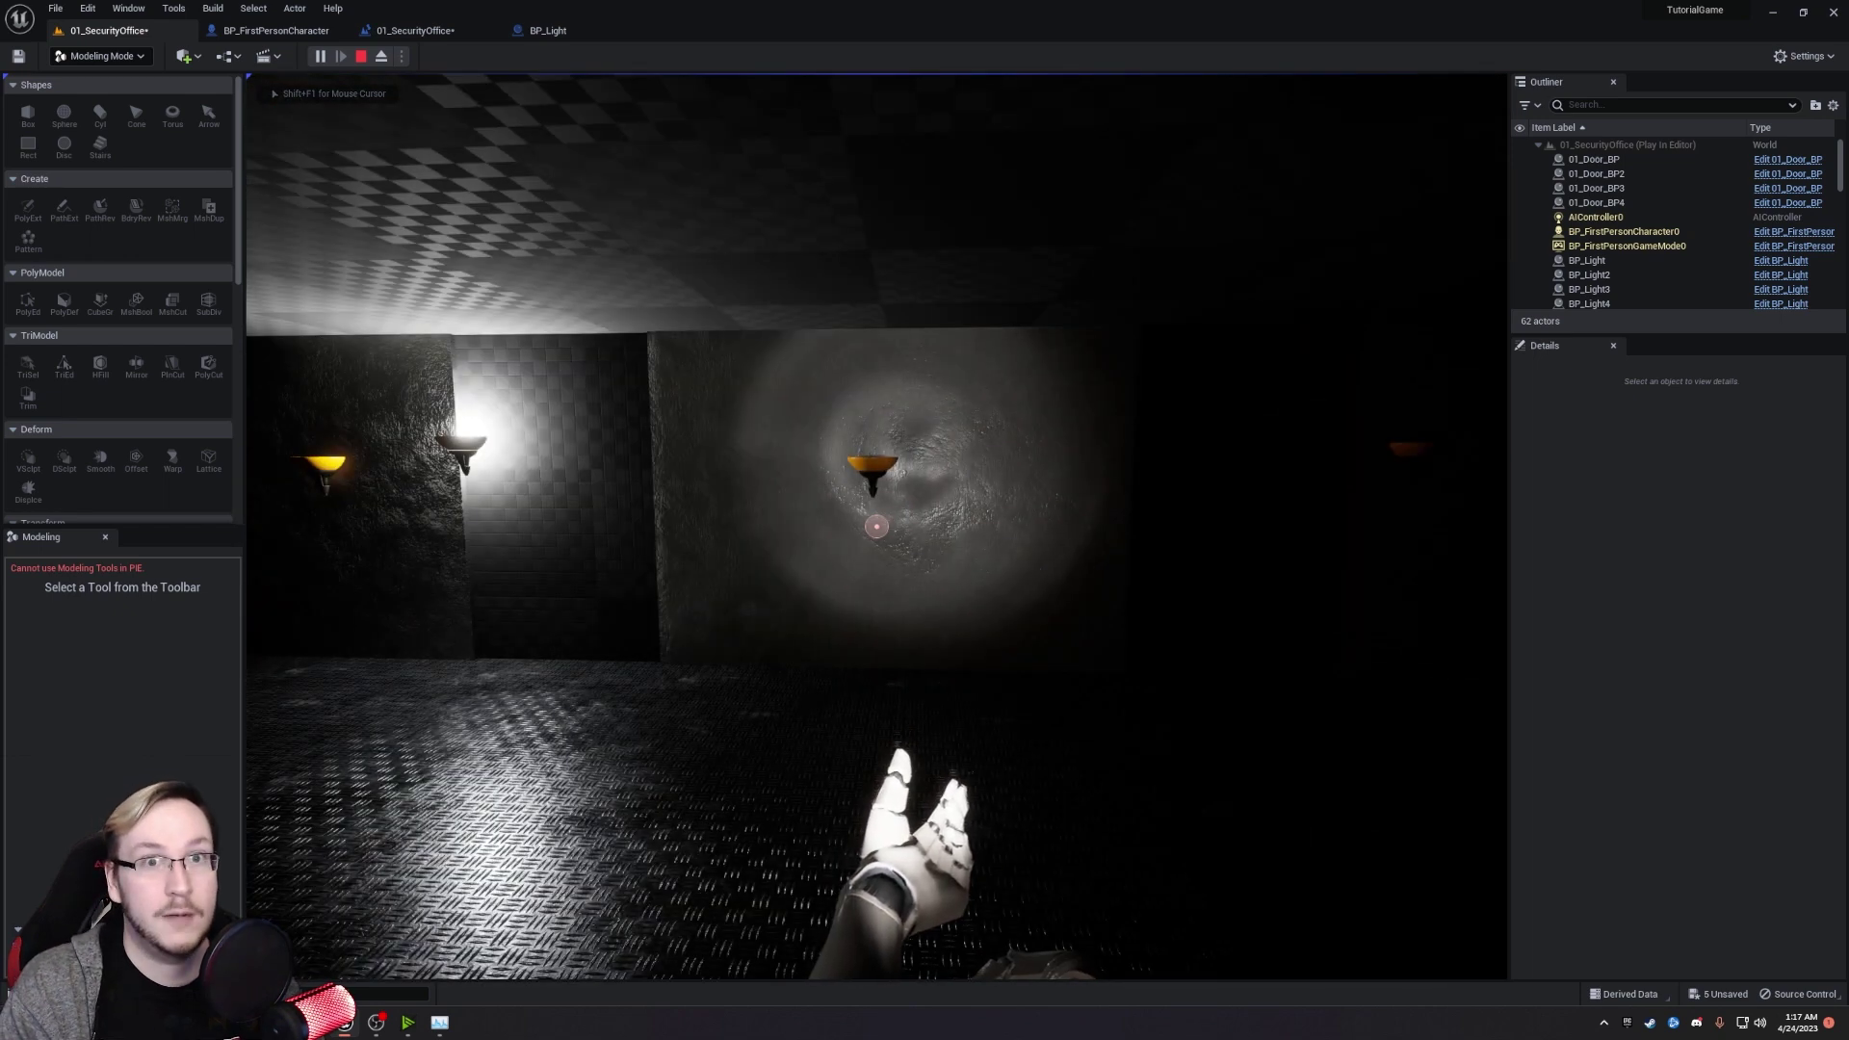
pyautogui.click(876, 526)
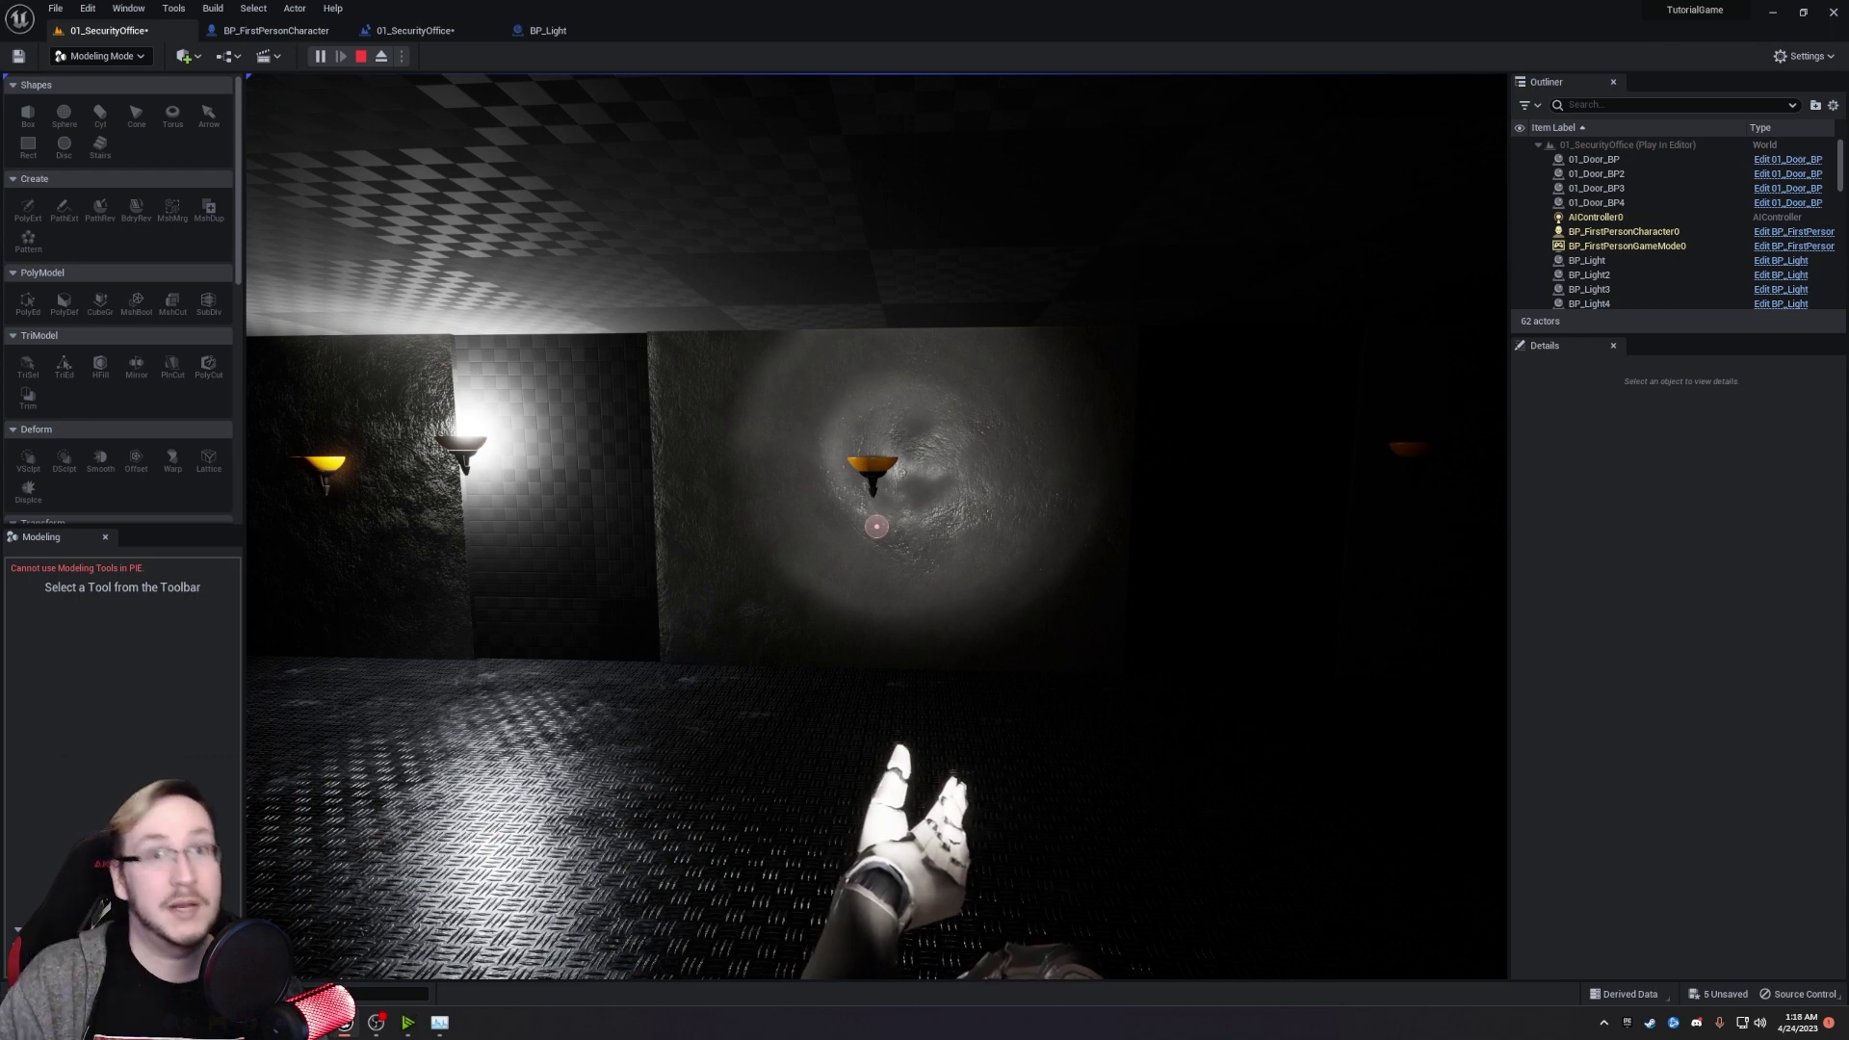
pyautogui.press('f')
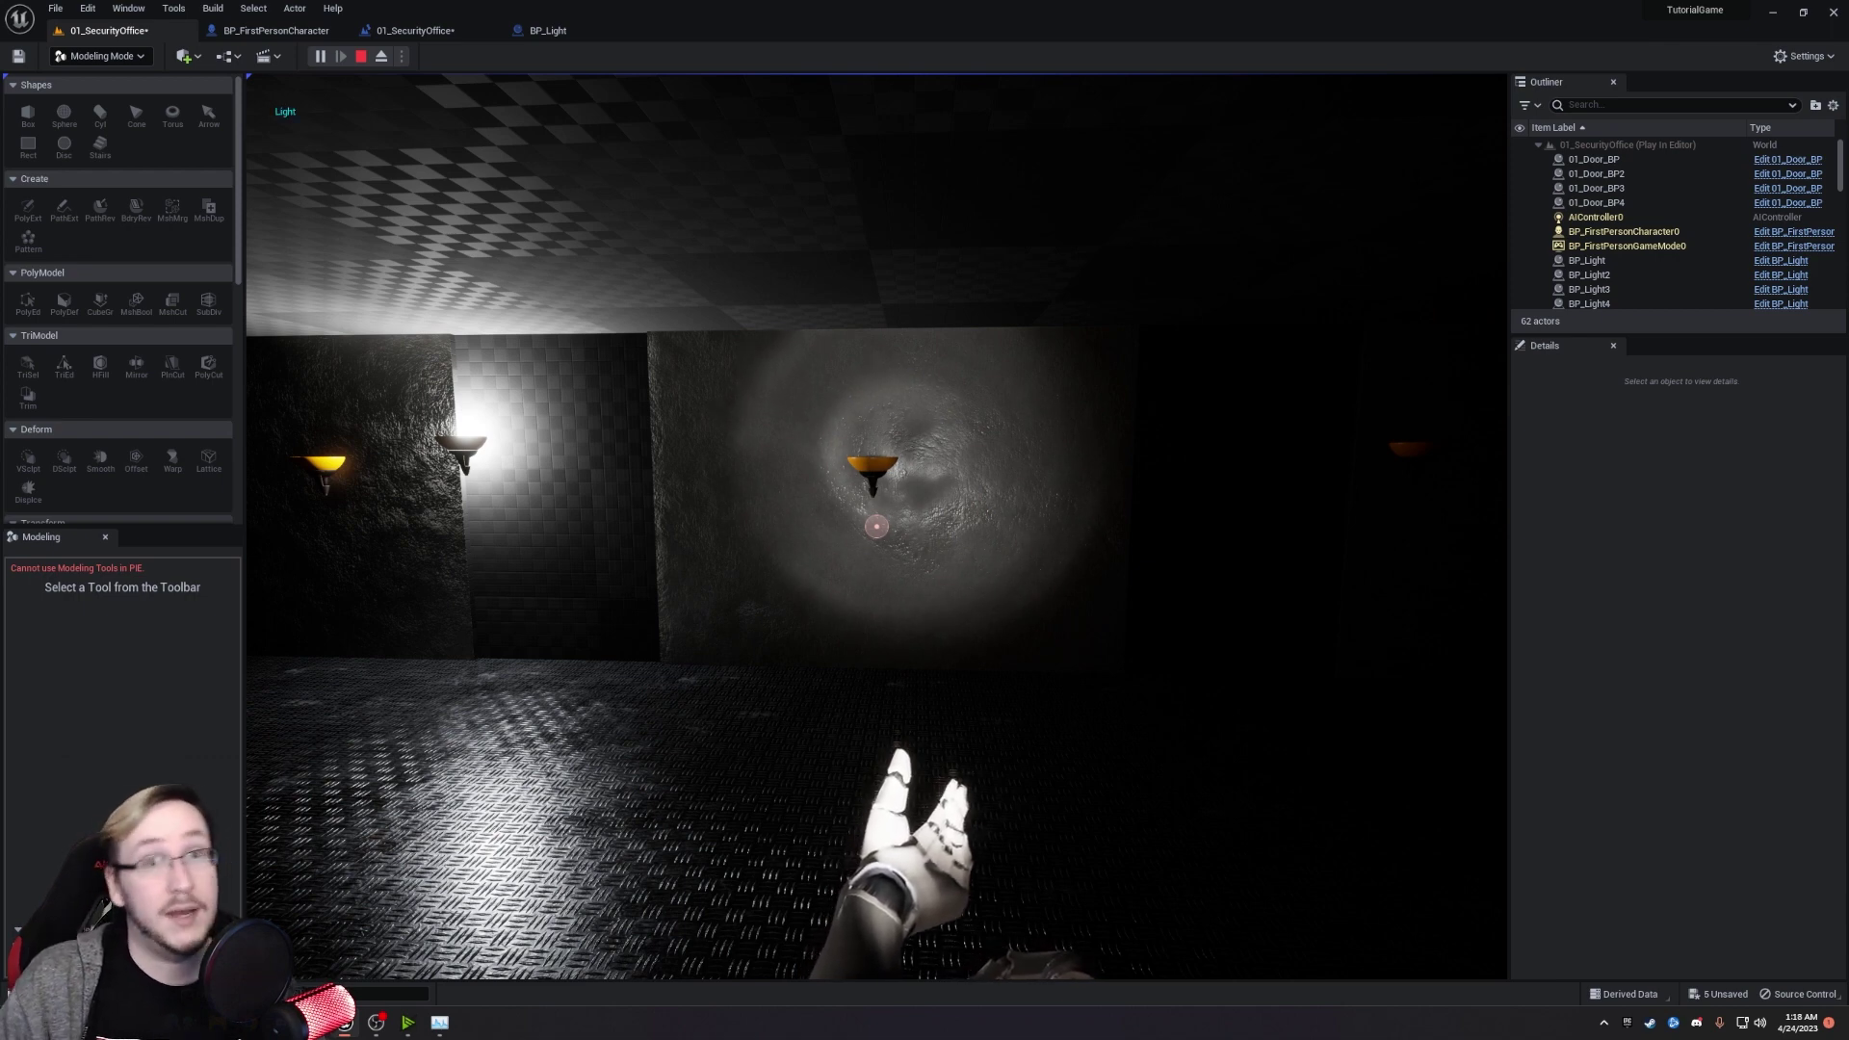
pyautogui.press('Escape')
# Create an Actor blueprint class named BP_Switch in the Lights folder and open it for editing.
pyautogui.rightClick(514, 771)
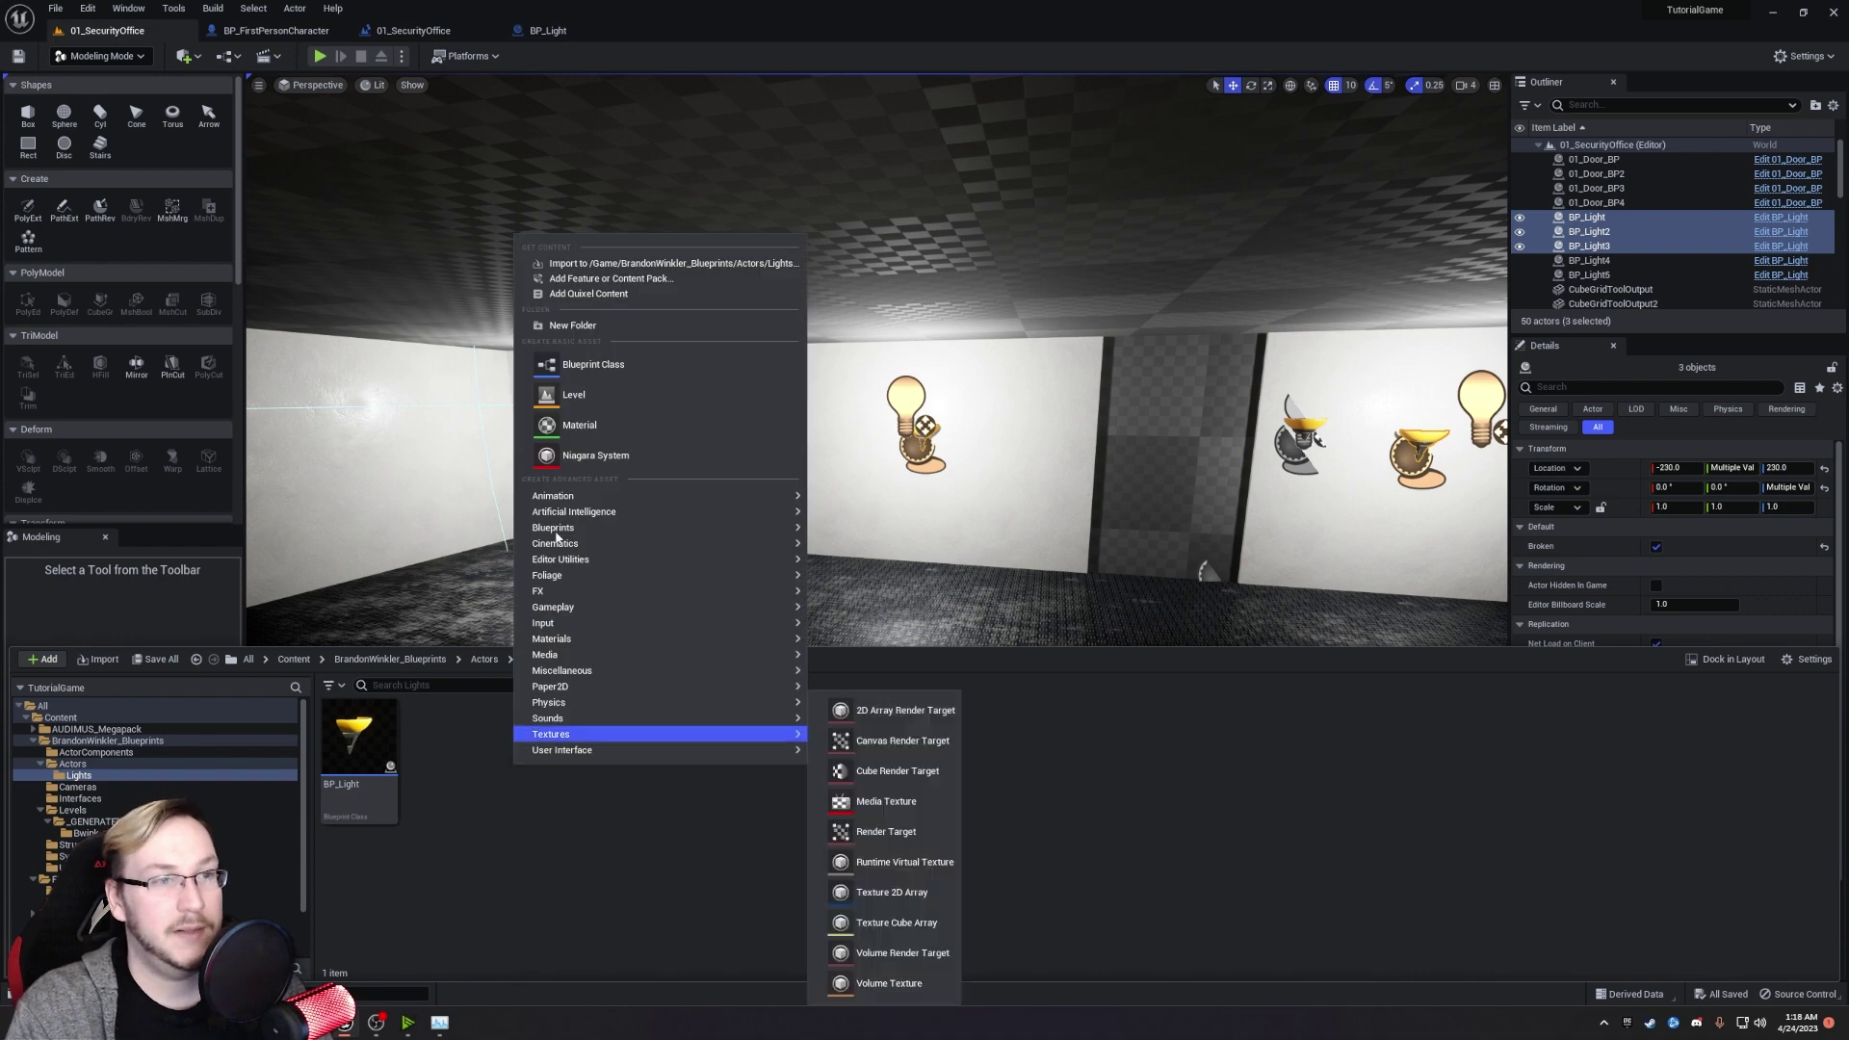
pyautogui.click(617, 364)
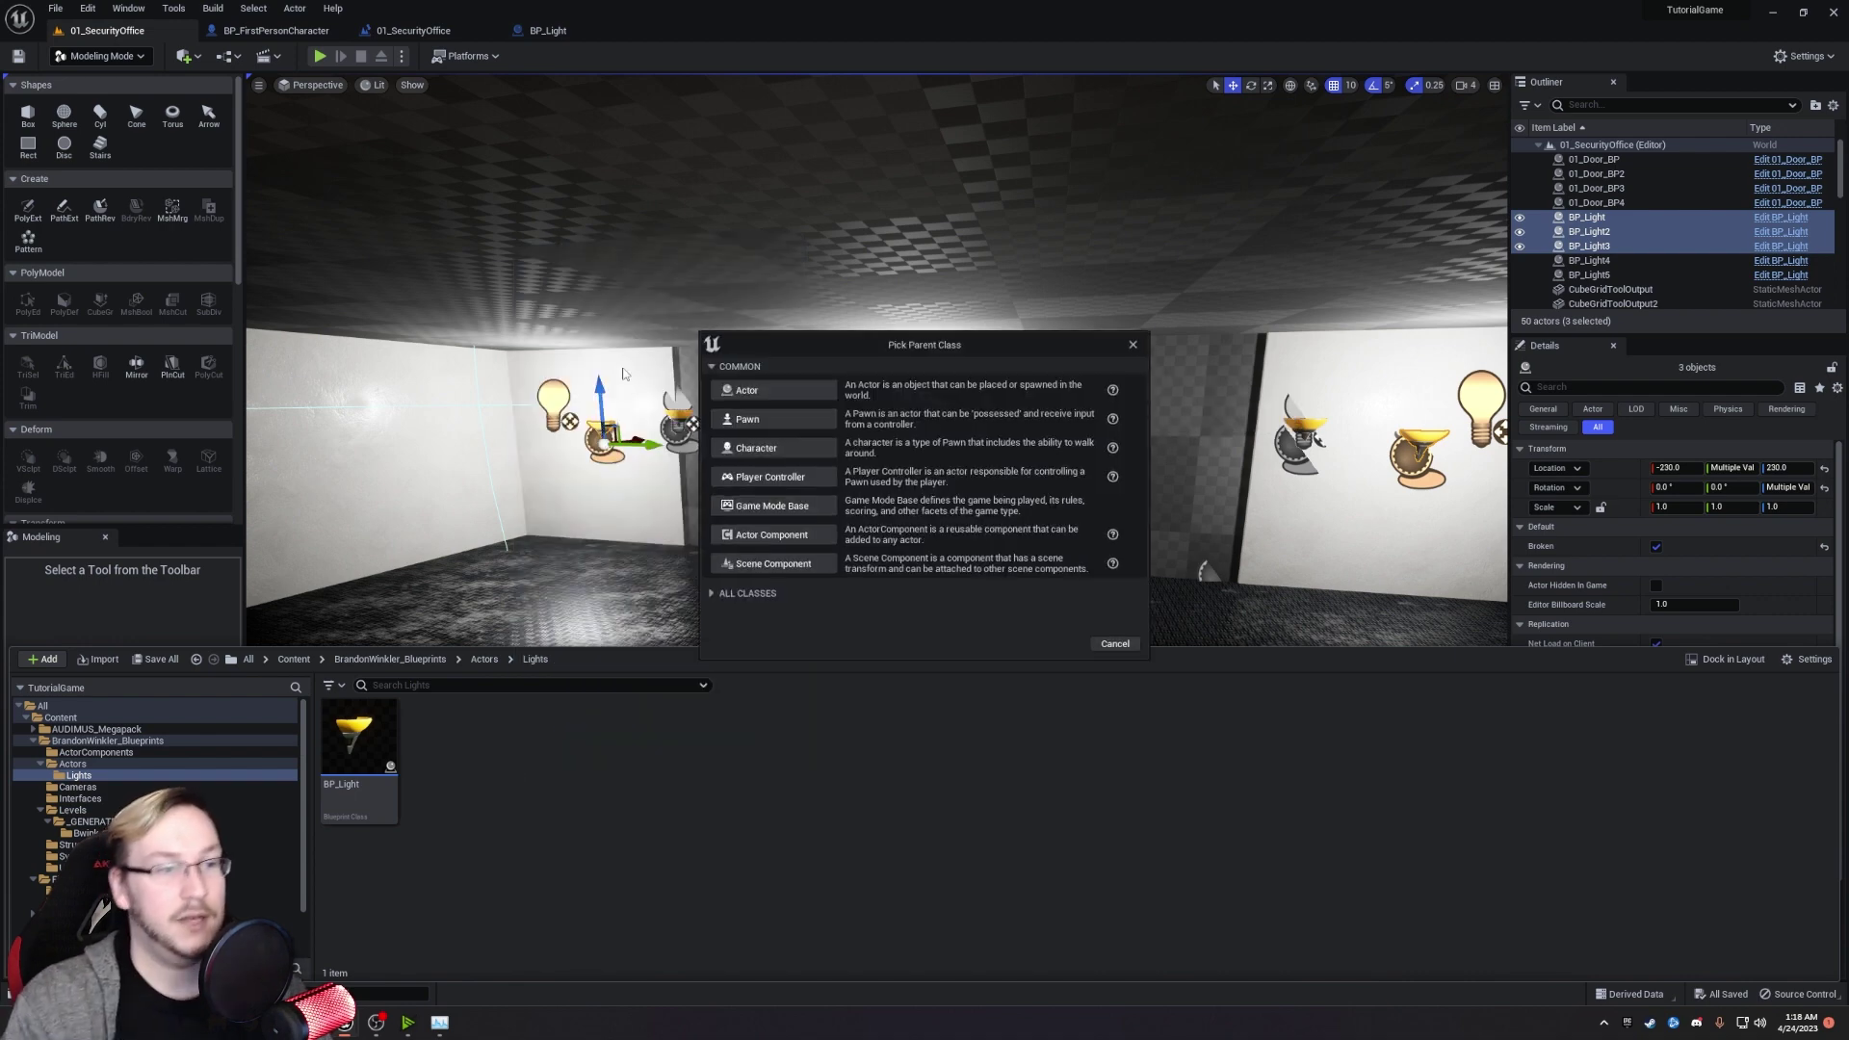
pyautogui.click(768, 395)
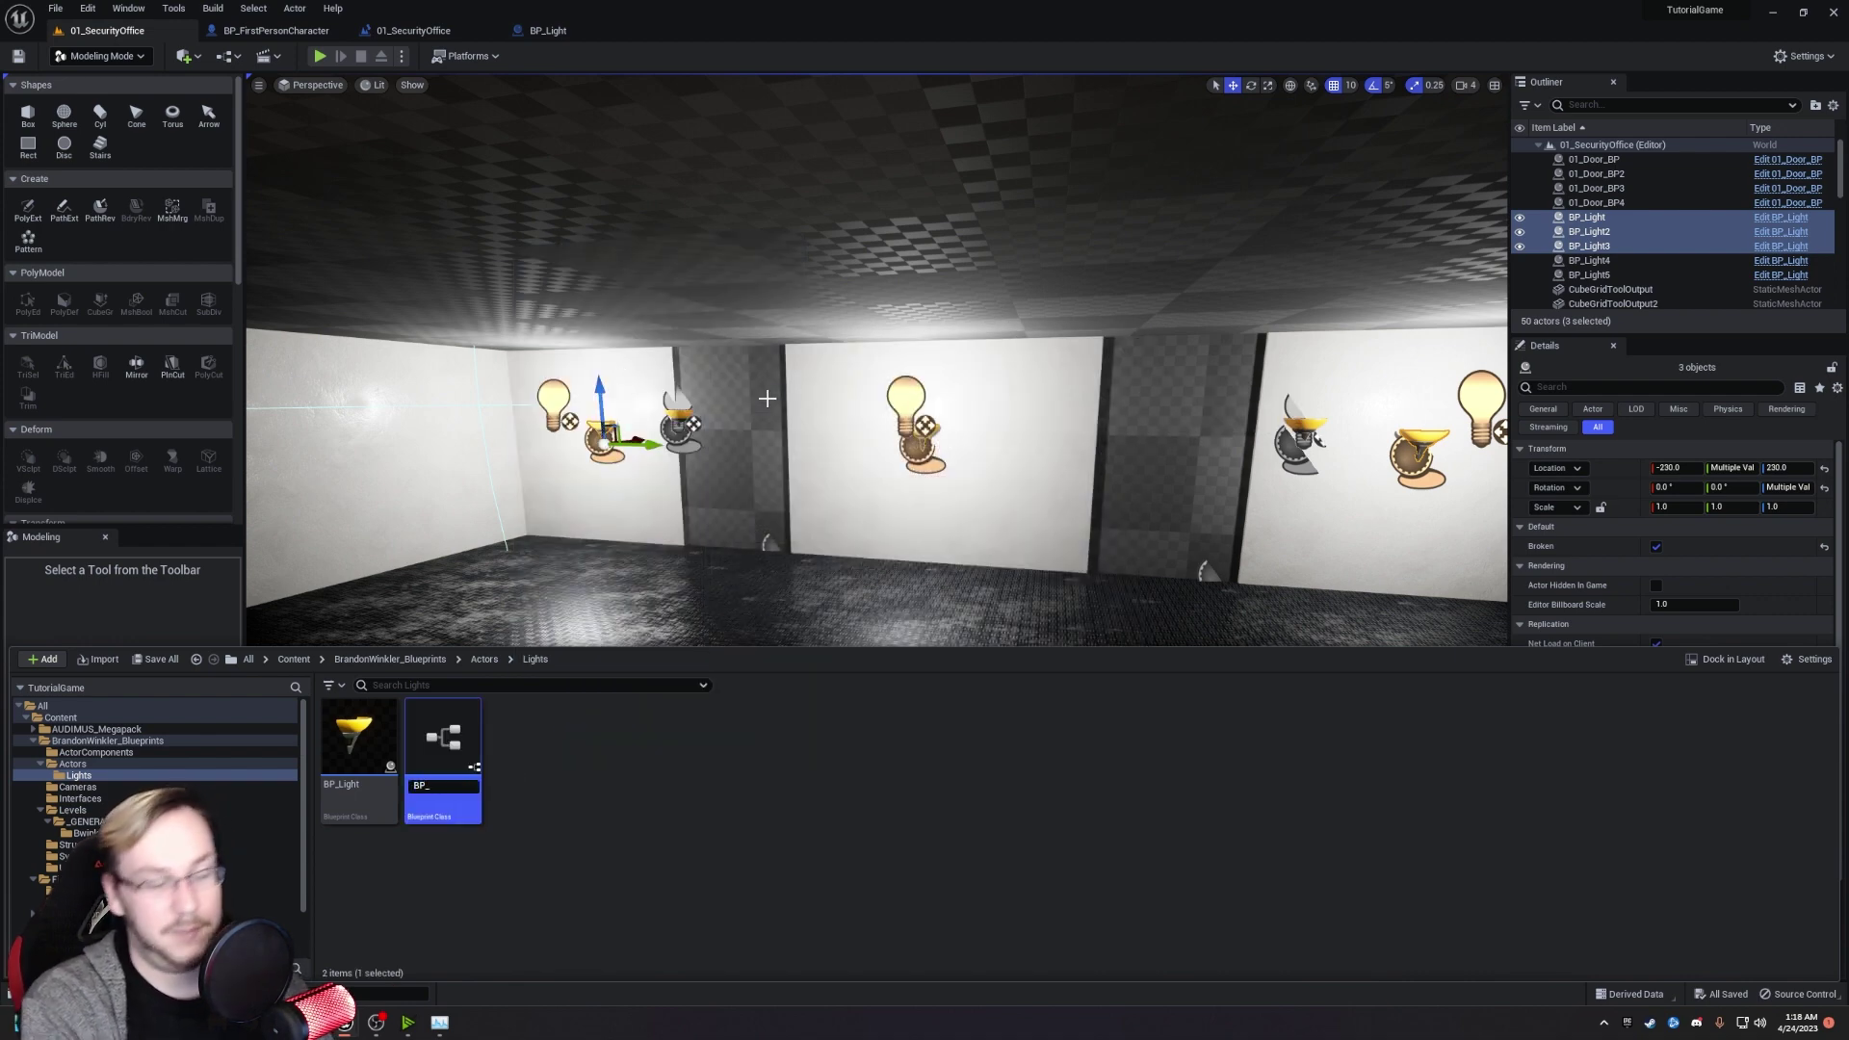
pyautogui.write('BP_Switch')
pyautogui.press('Return')
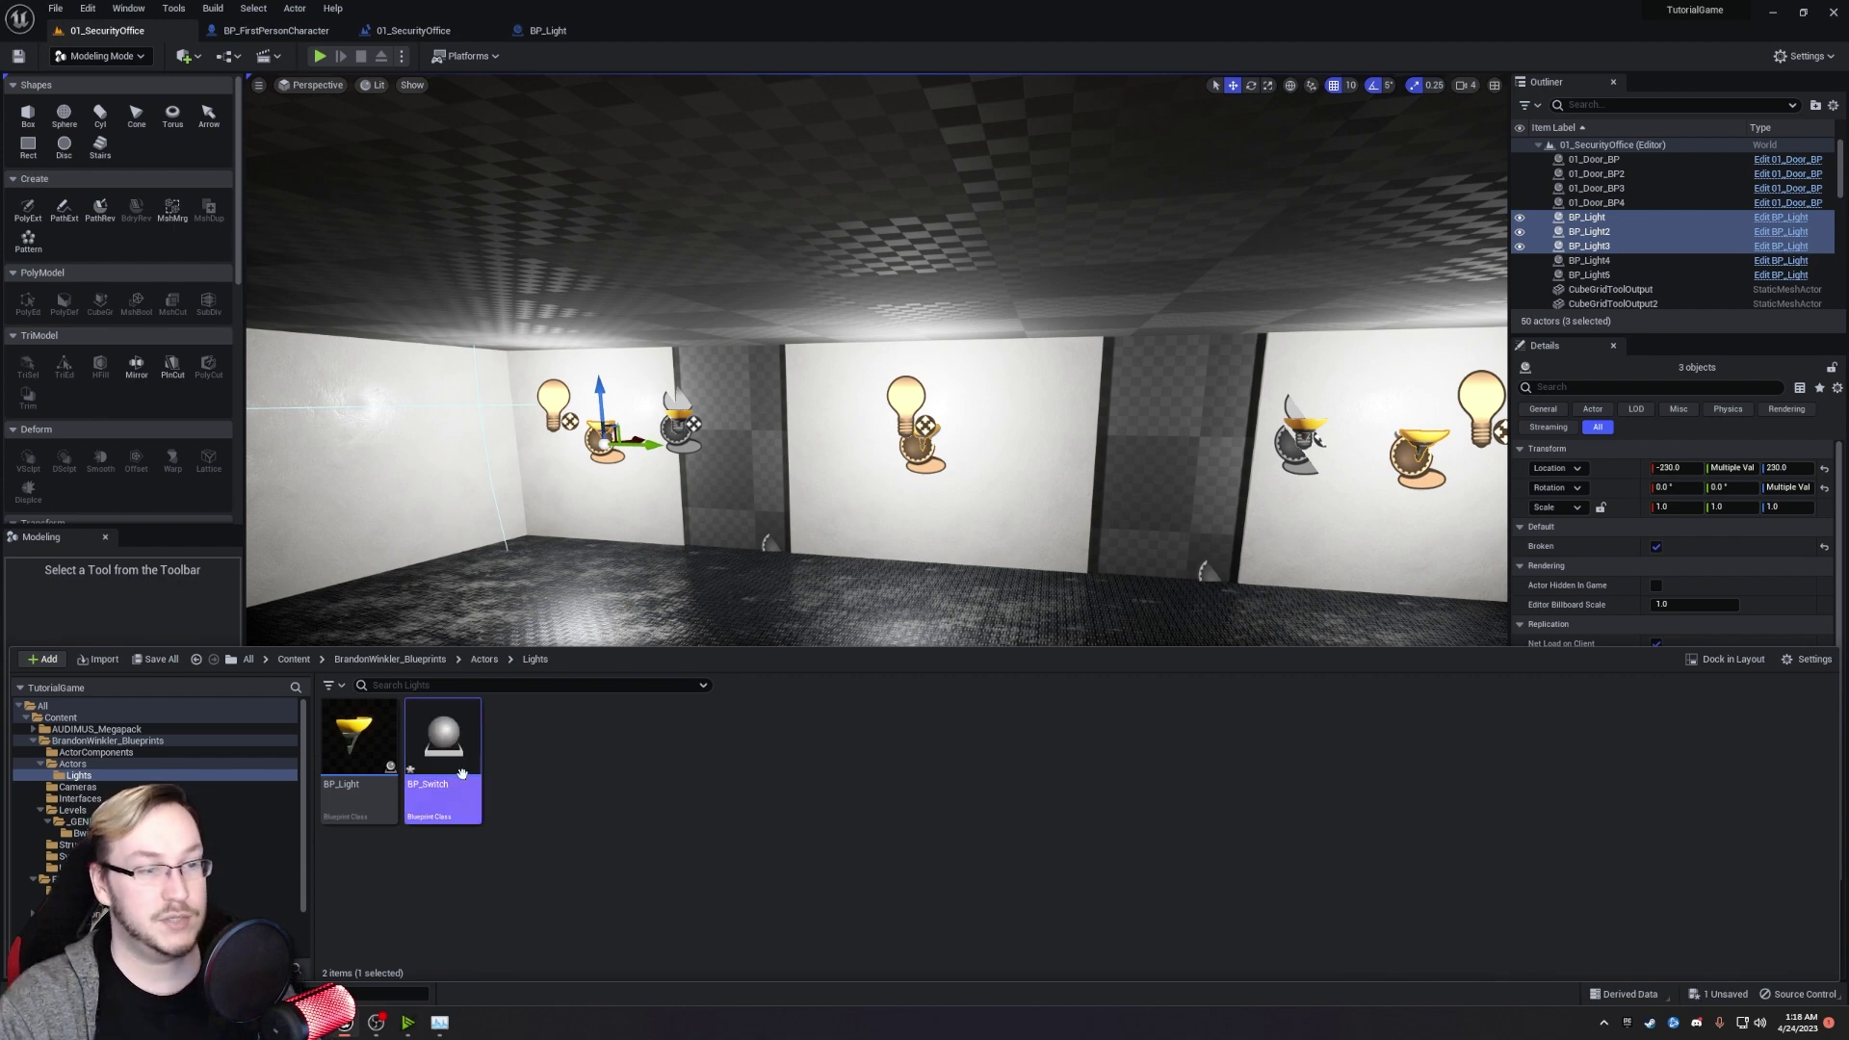
pyautogui.doubleClick(443, 737)
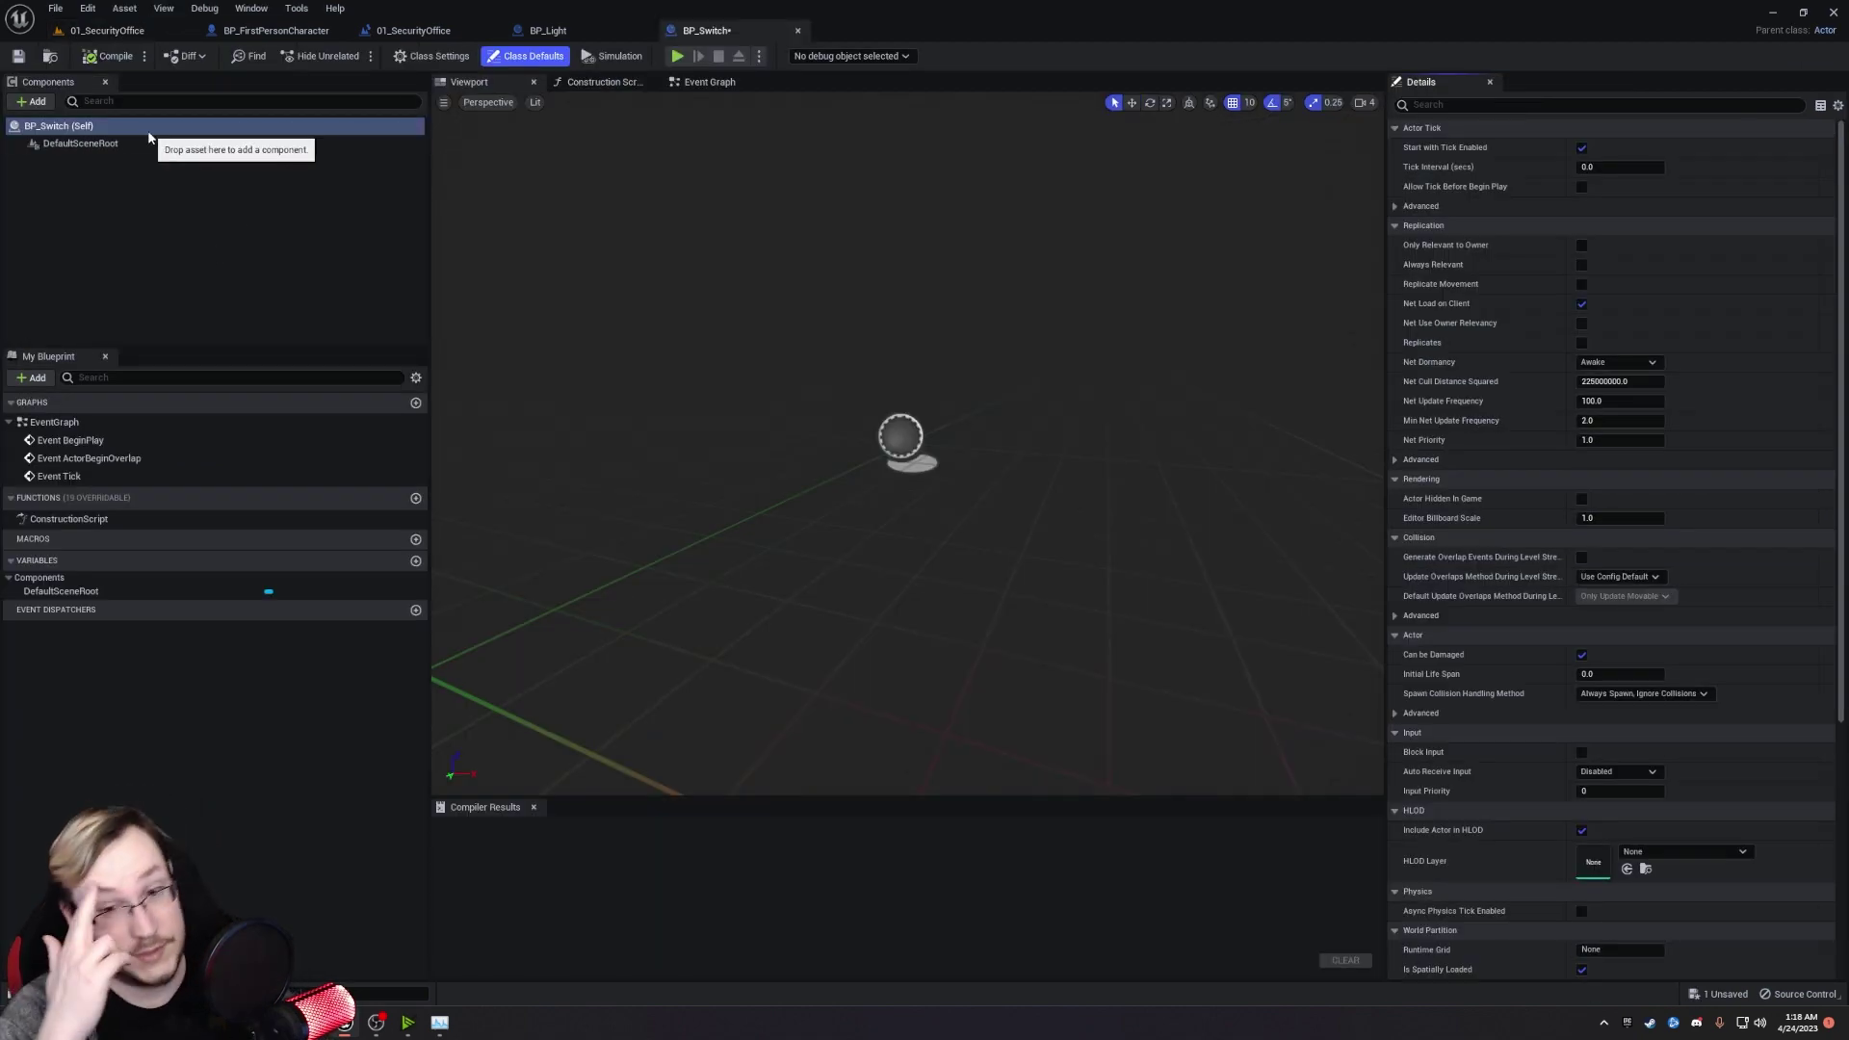
# Add a static mesh component named SM_Switch to the BP_Switch blueprint.
pyautogui.click(35, 101)
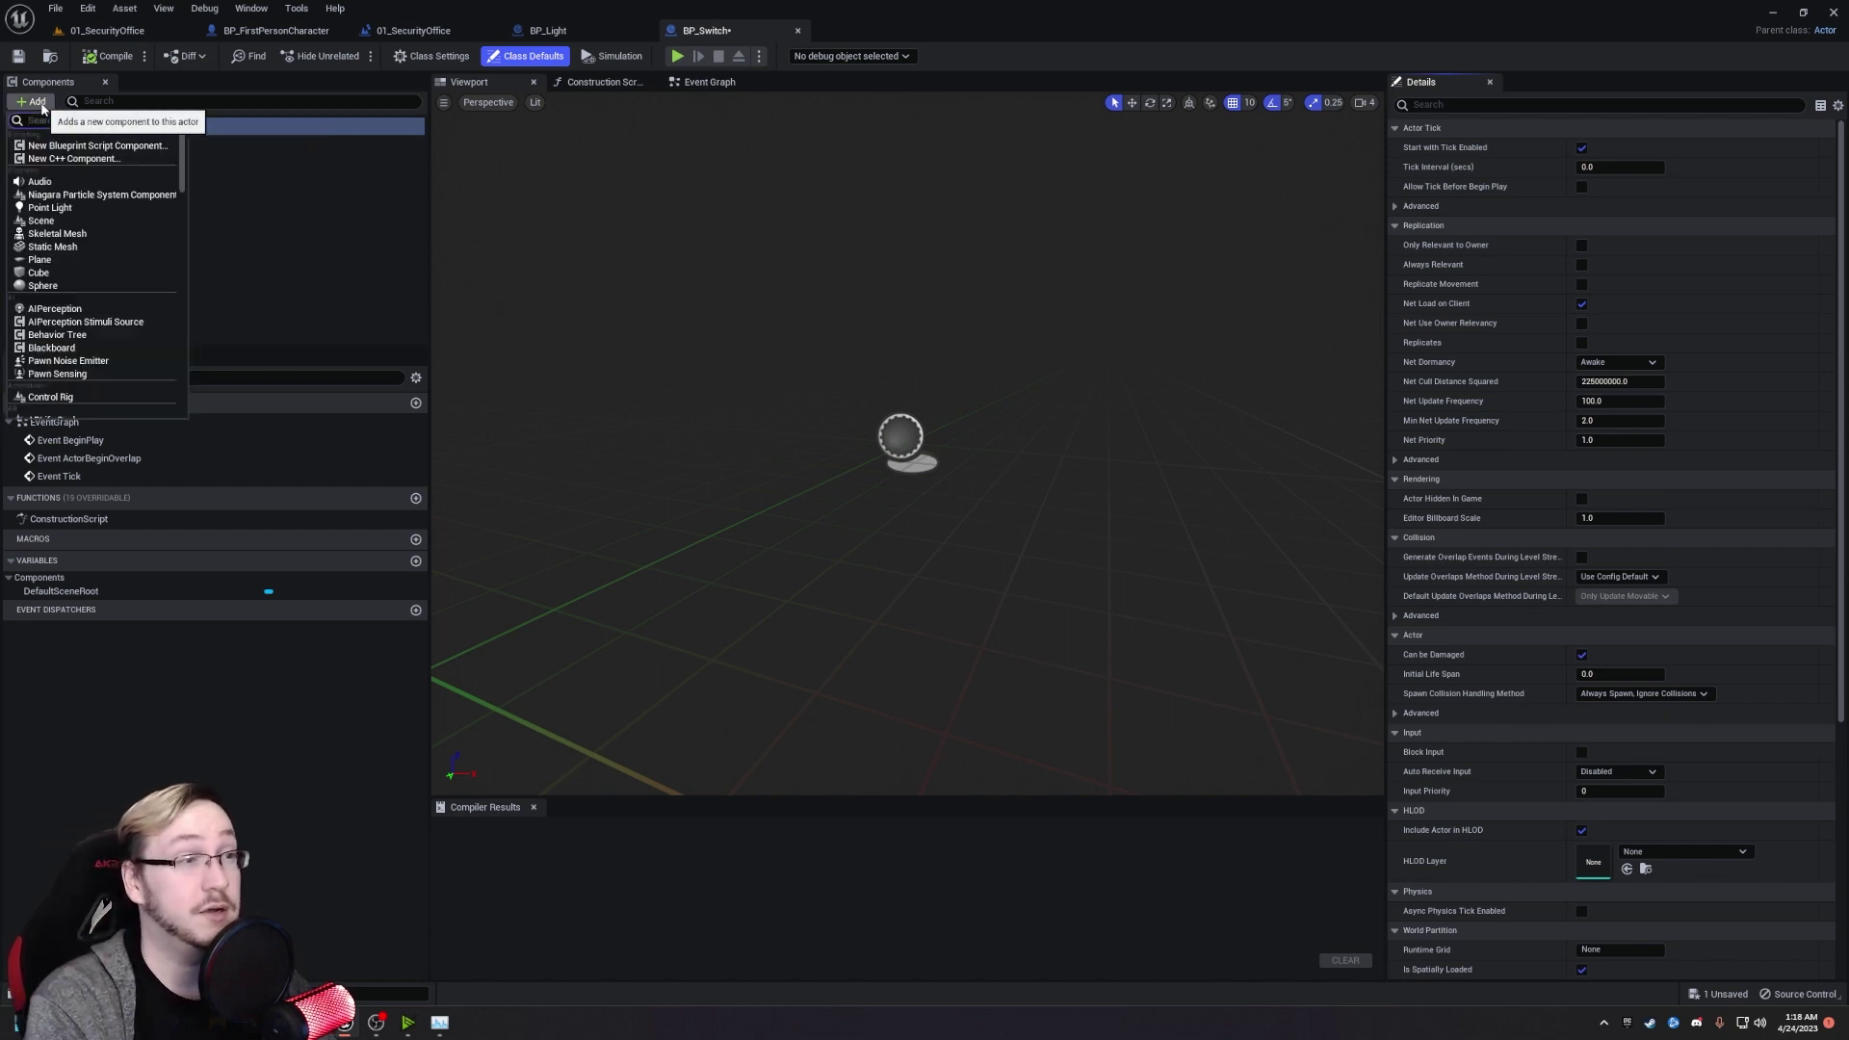
pyautogui.click(102, 249)
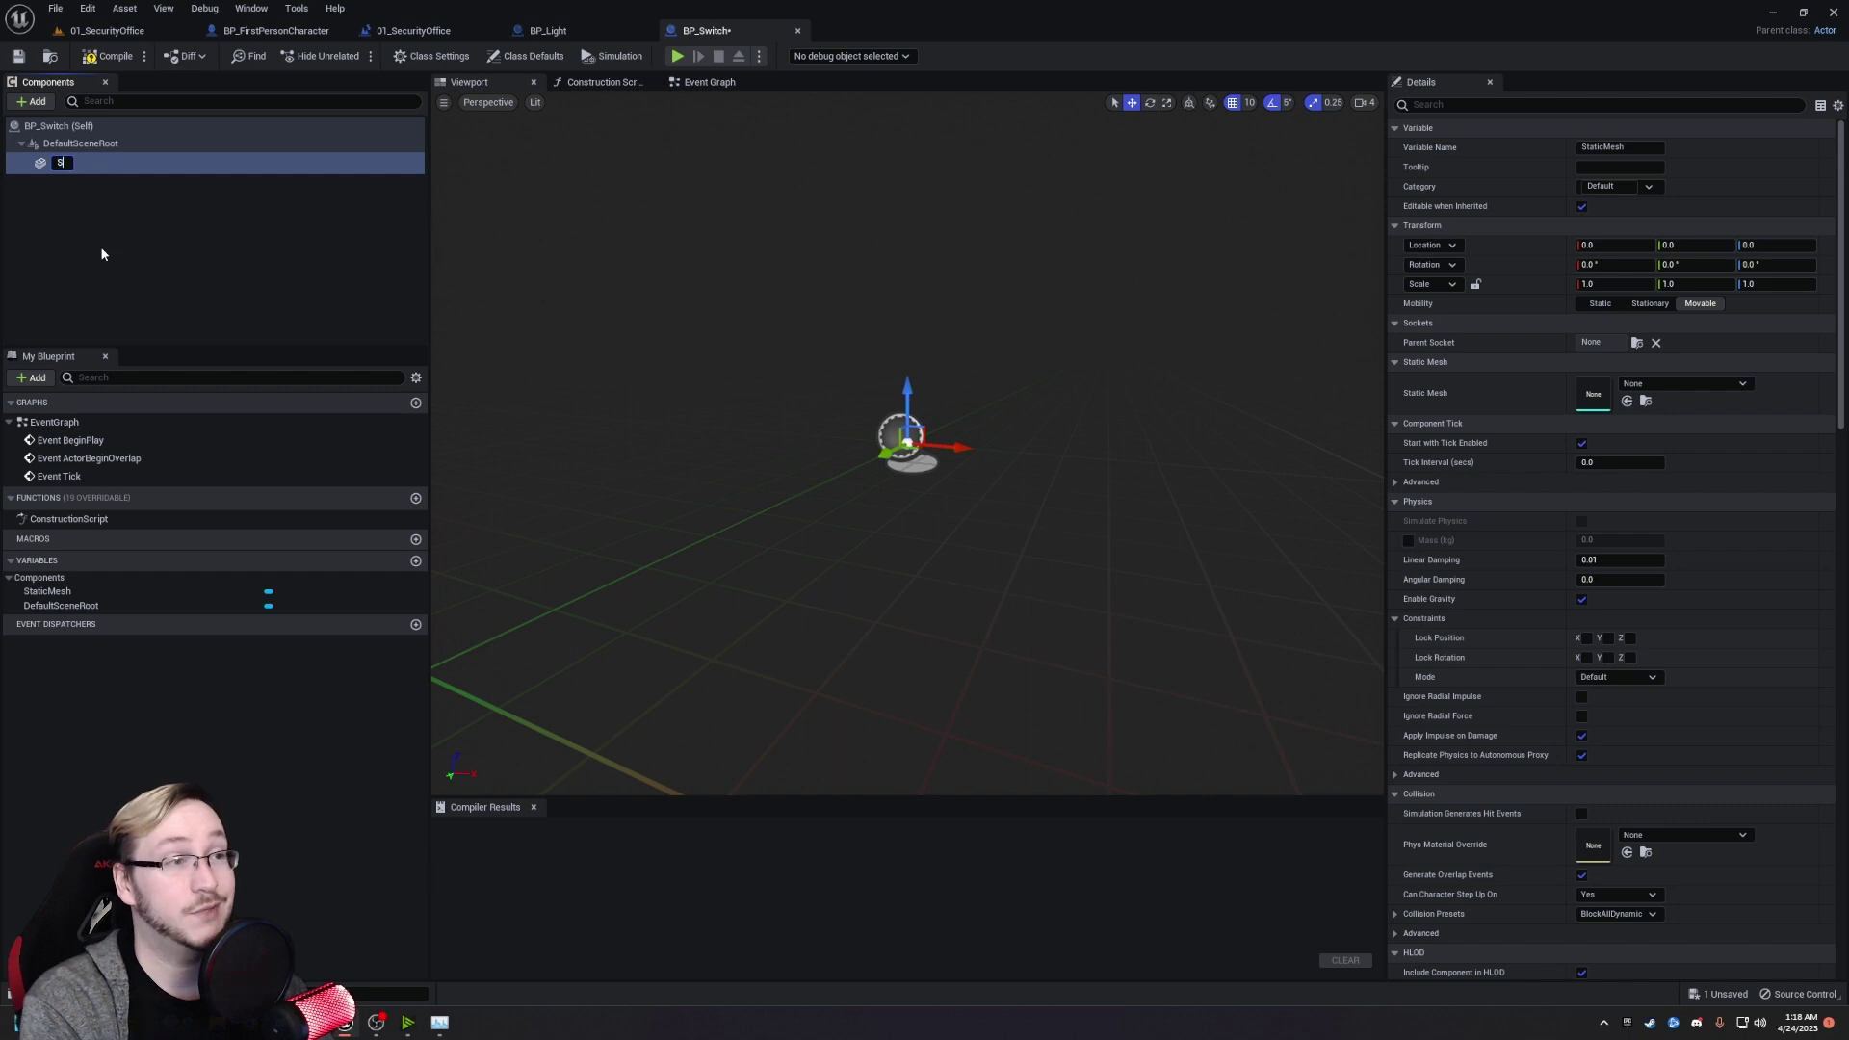
pyautogui.write('SM_Switch')
pyautogui.press('Return')
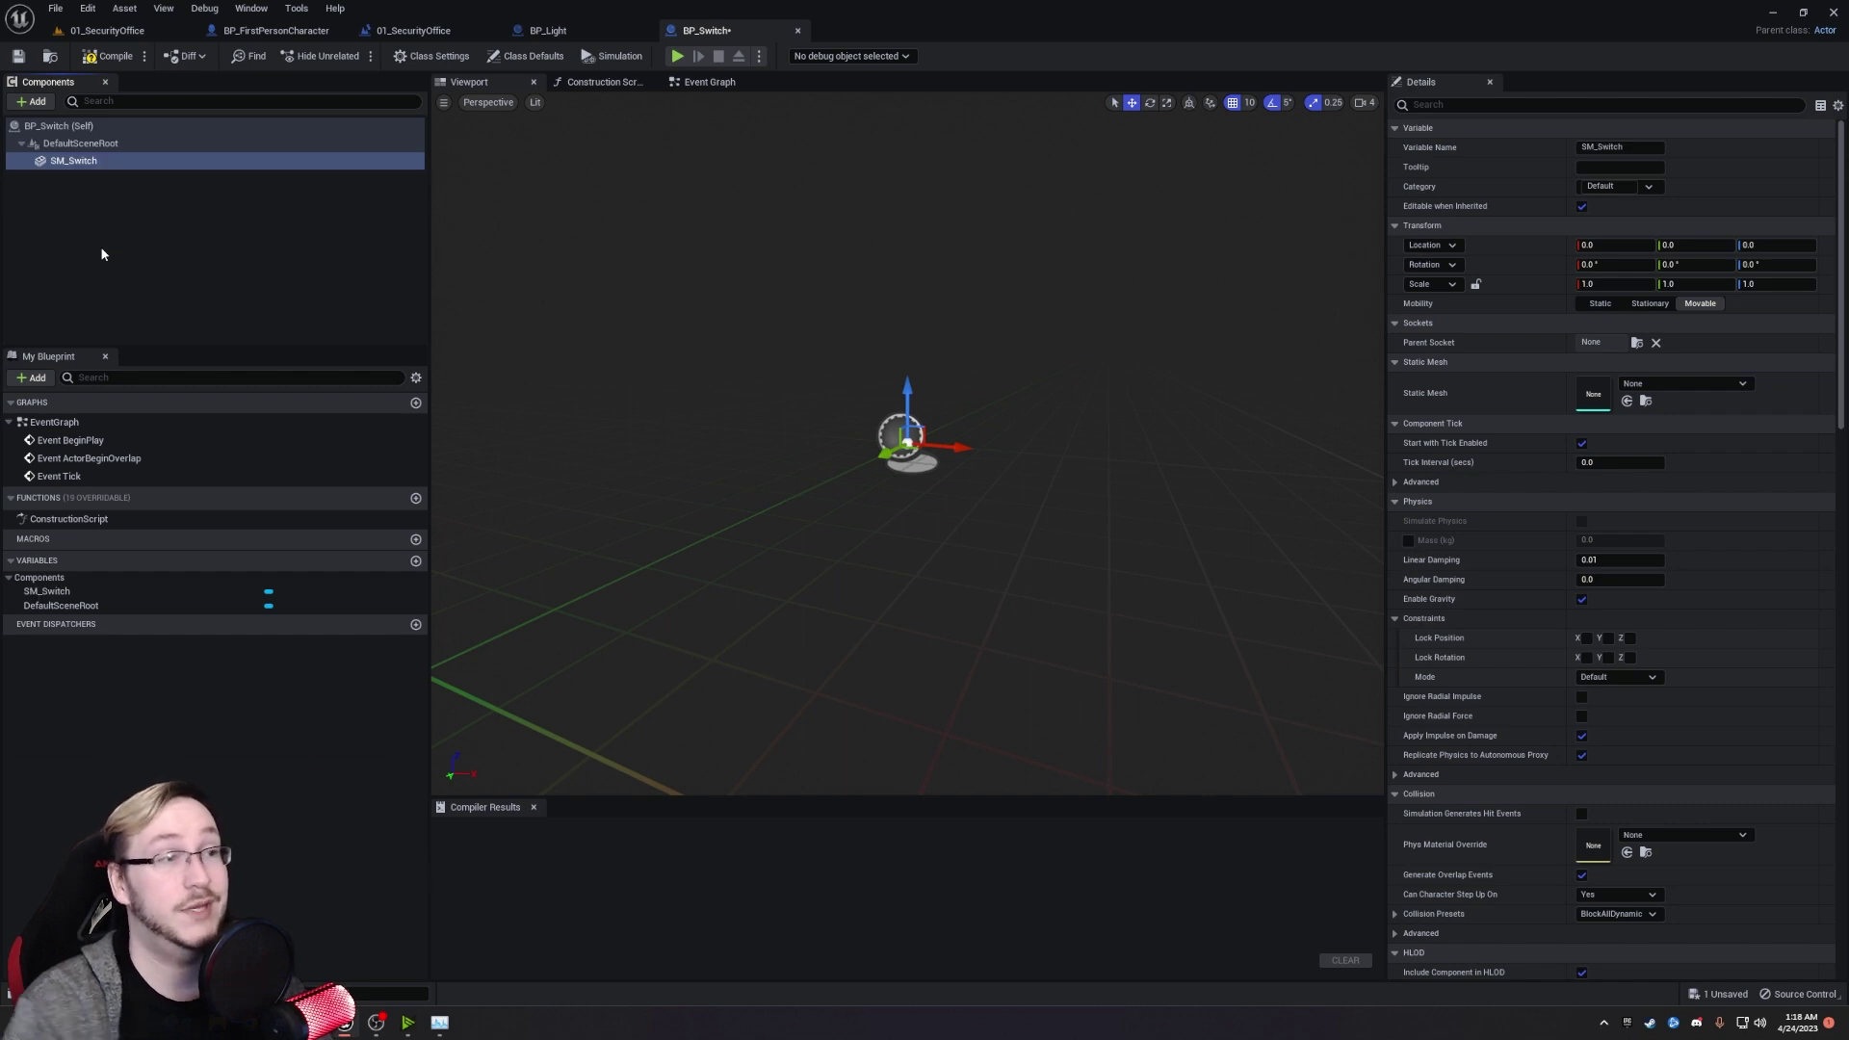
# Search the static mesh assets for a switch, lever, box or cube to use for SM_Switch.
pyautogui.click(1669, 382)
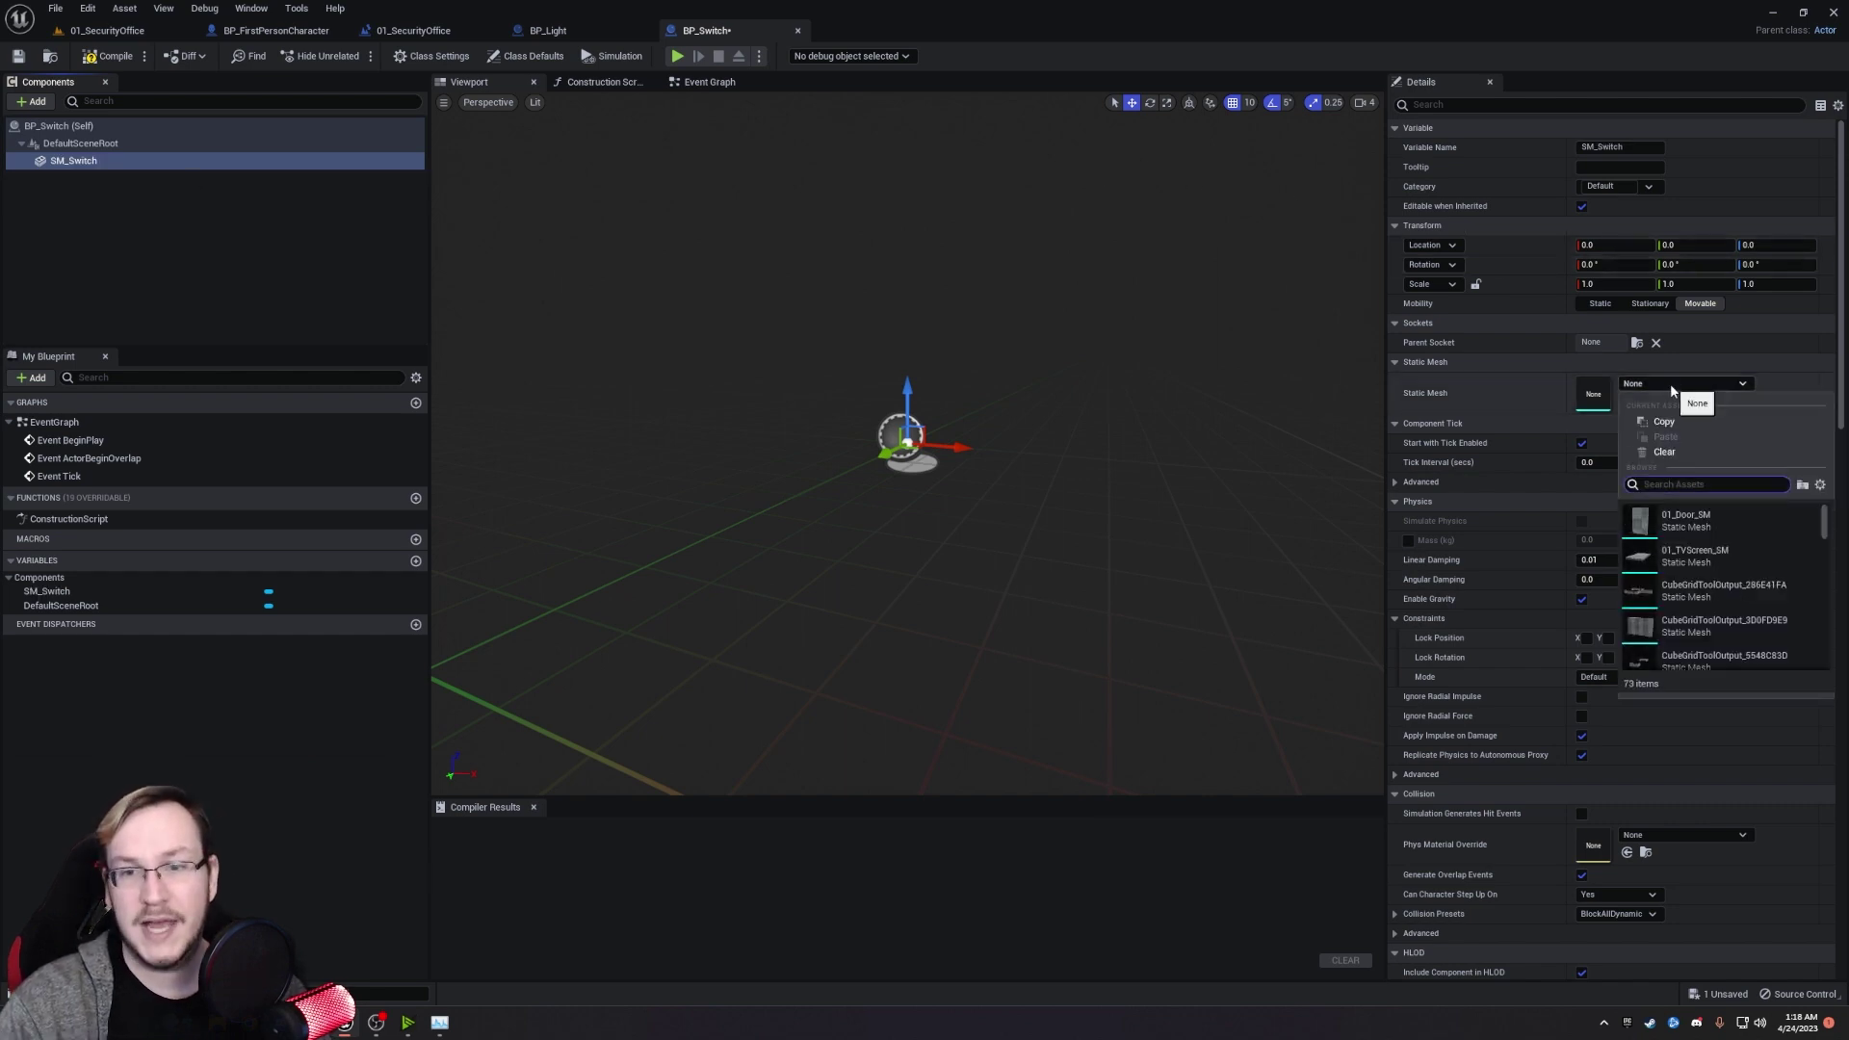
pyautogui.write('swit')
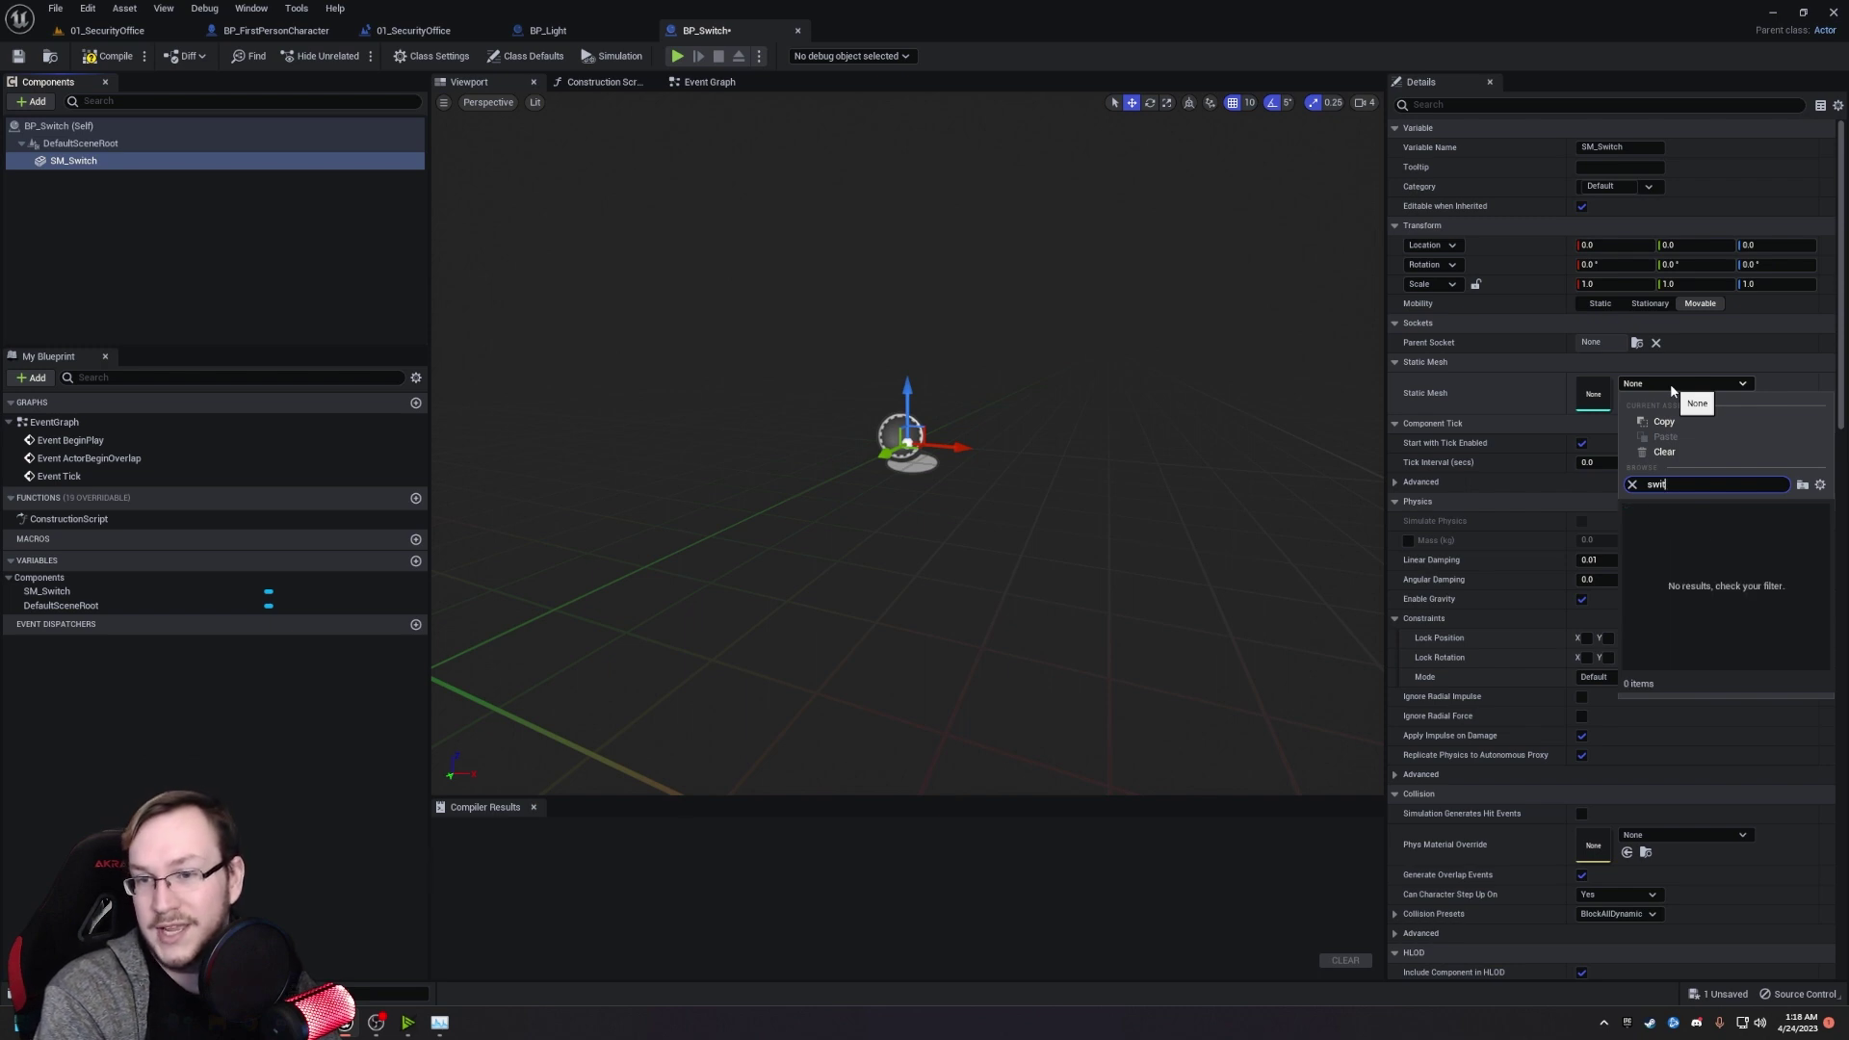
pyautogui.press('BackSpace')
pyautogui.write('lev')
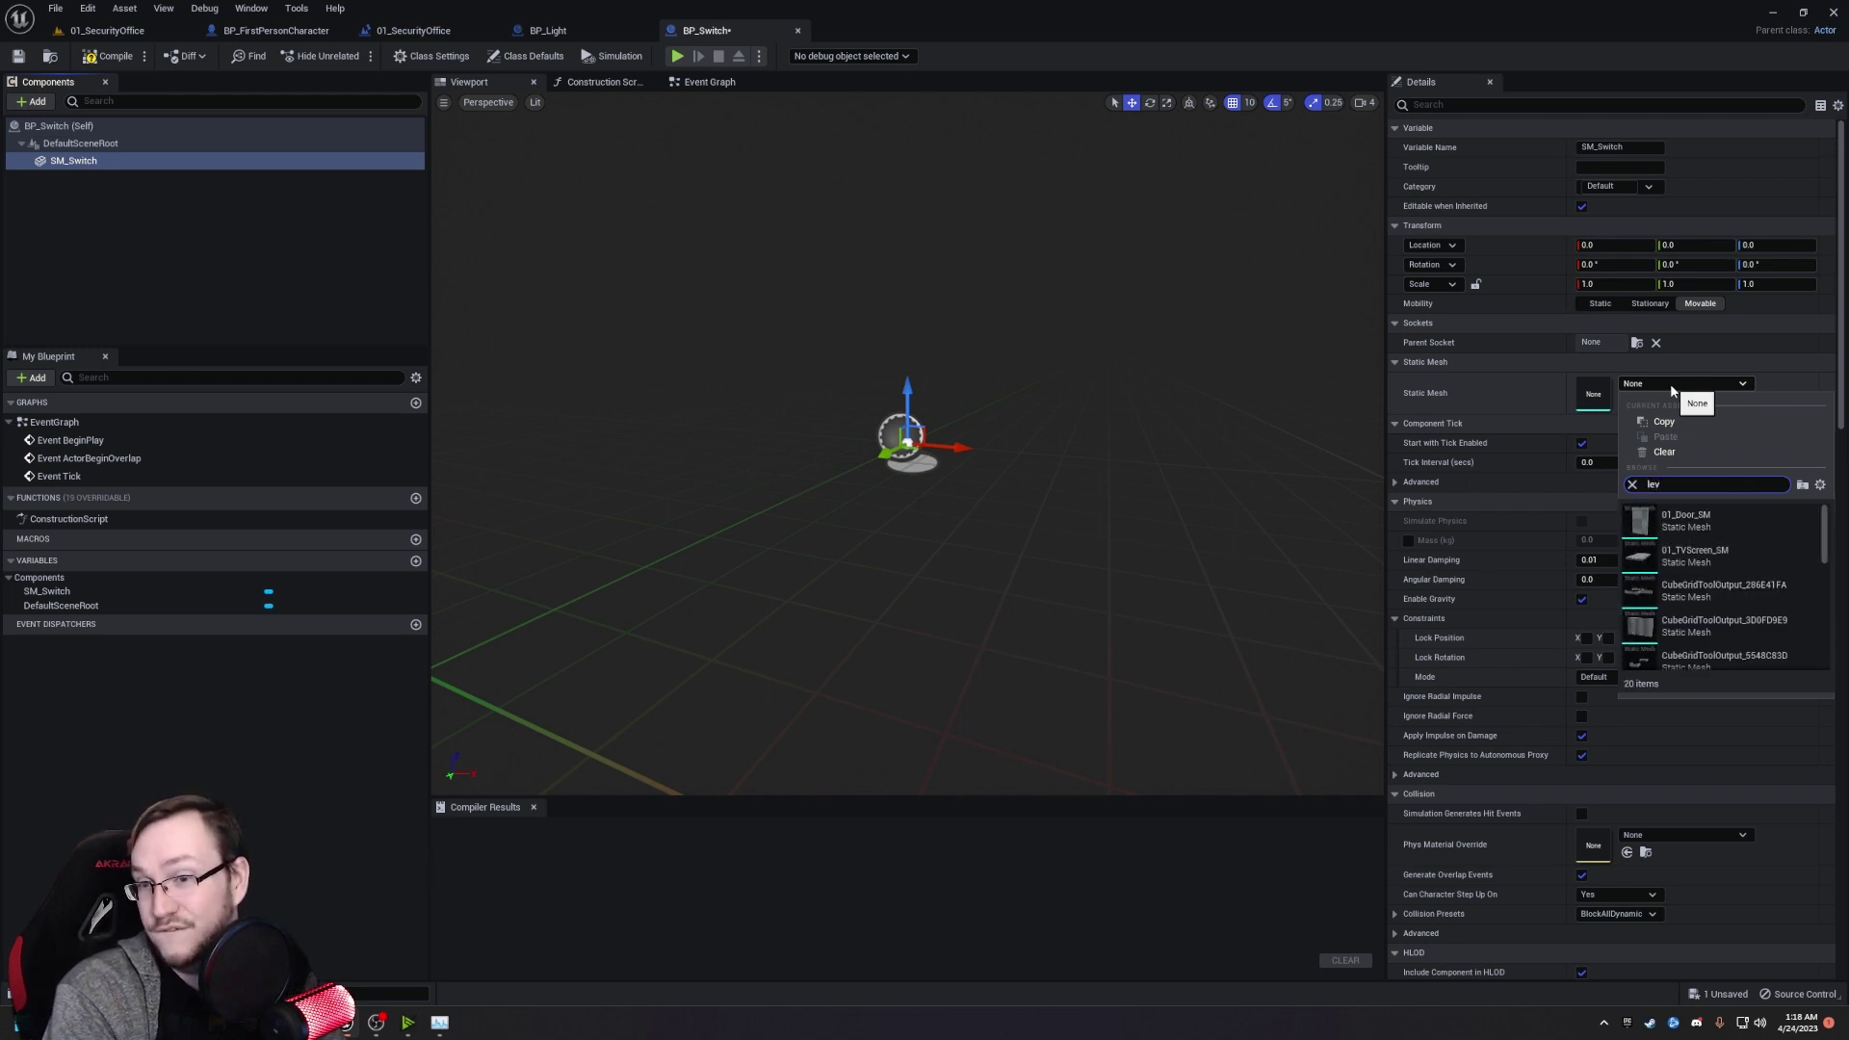
pyautogui.press('BackSpace')
pyautogui.press('BackSpace')
pyautogui.press('BackSpace')
pyautogui.press('BackSpace')
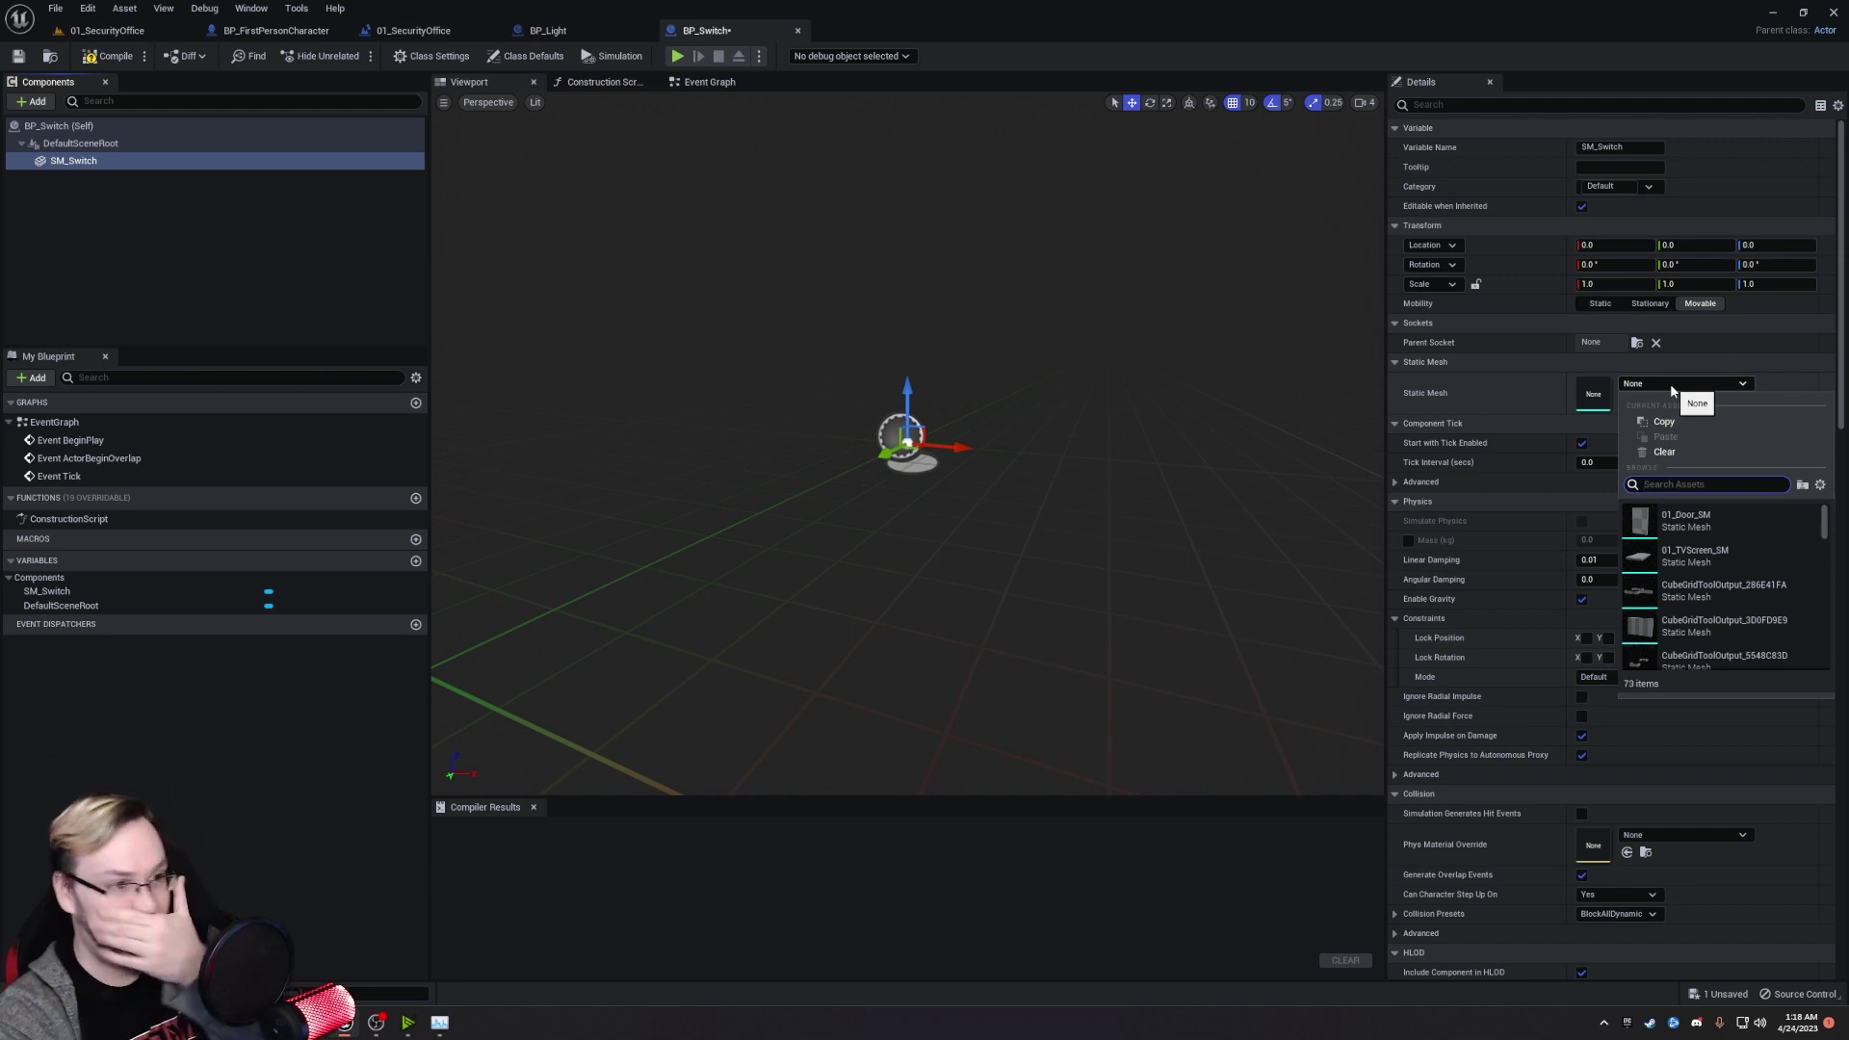
pyautogui.write('box')
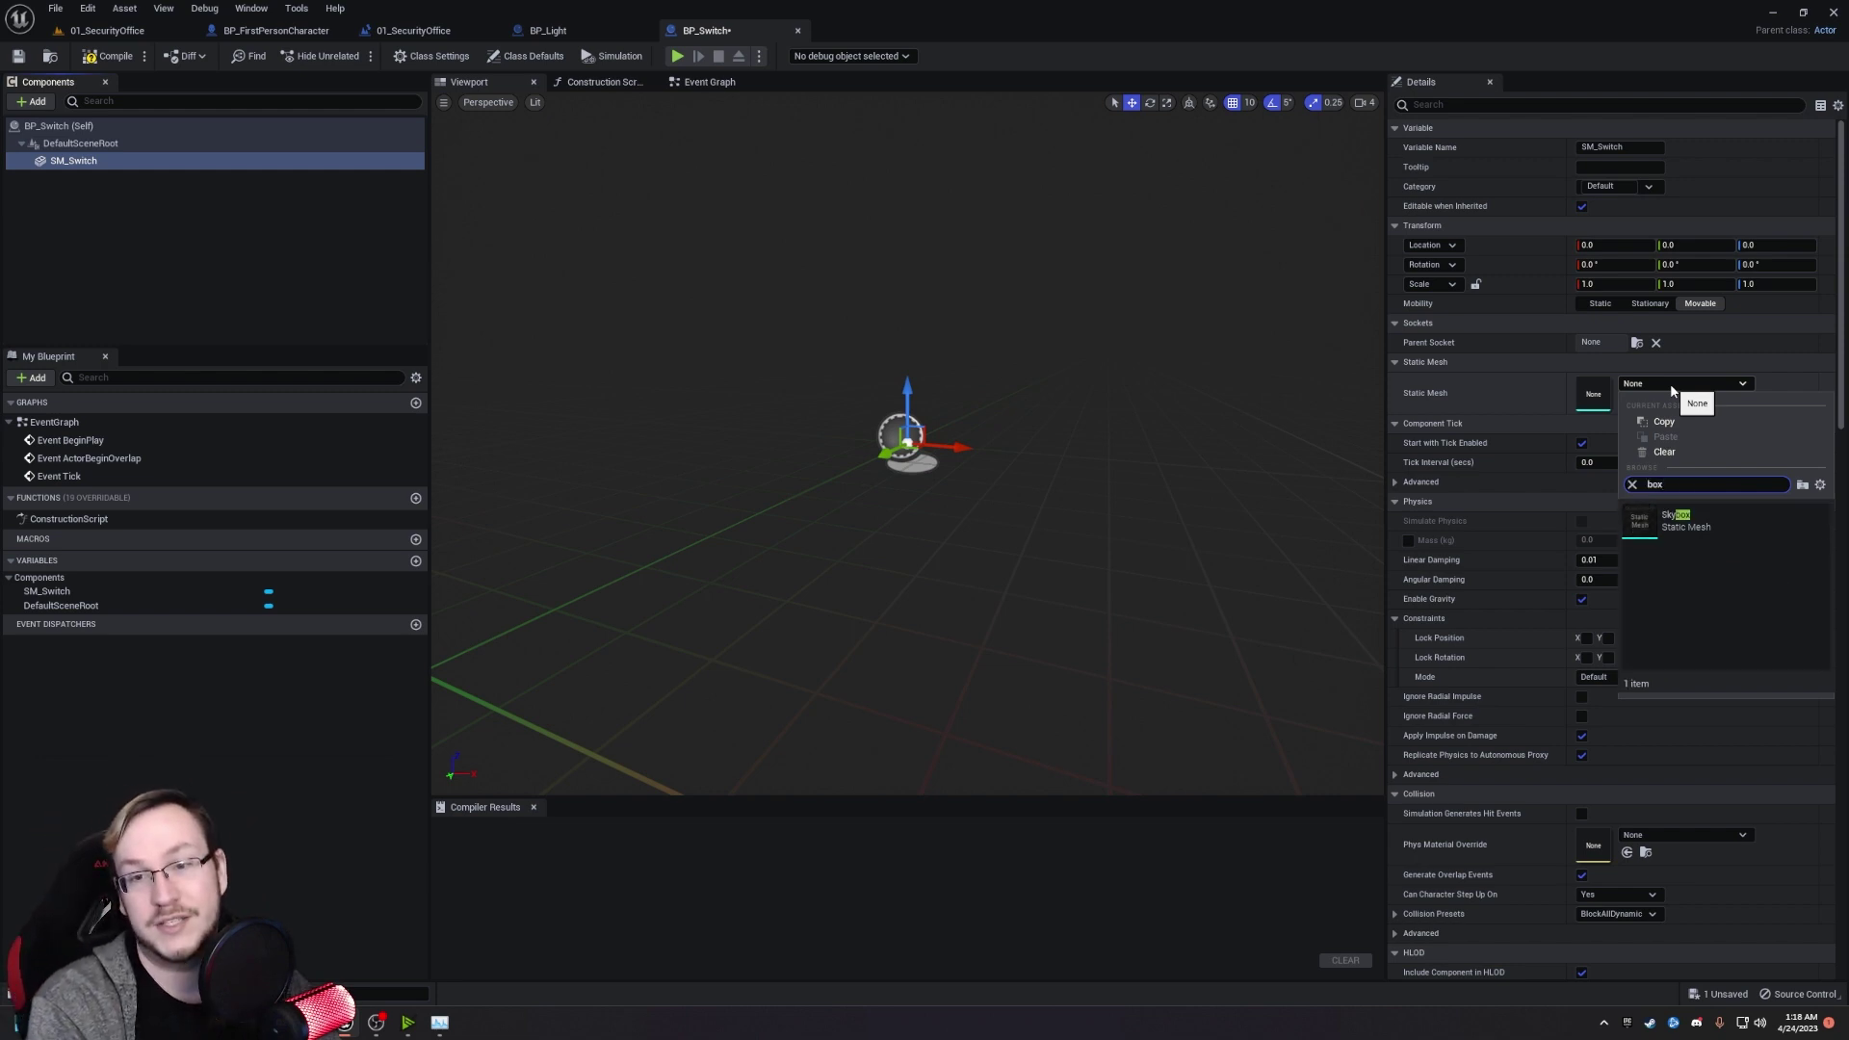
pyautogui.press('BackSpace')
pyautogui.write('cube')
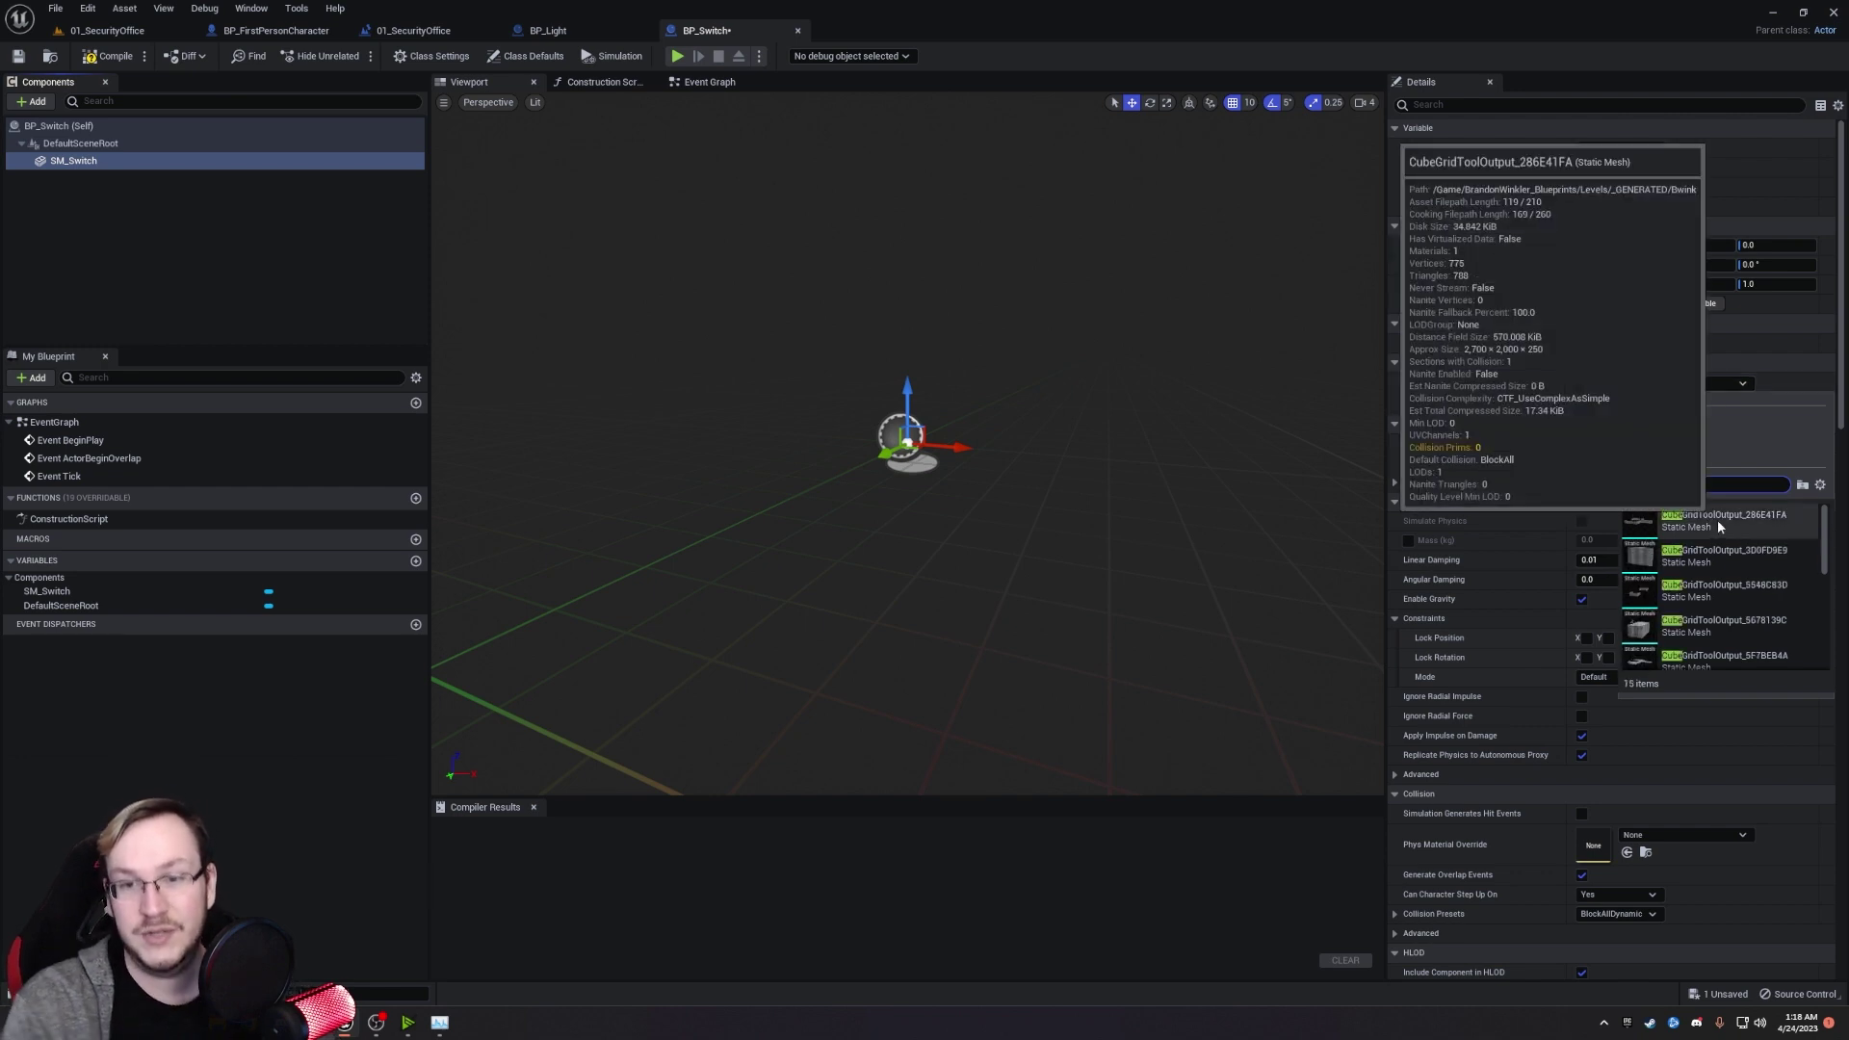
# Assign the SM_Chair mesh to the SM_Switch component and inspect it in the blueprint's viewport.
pyautogui.press('BackSpace')
pyautogui.press('BackSpace')
pyautogui.press('BackSpace')
pyautogui.write('hai')
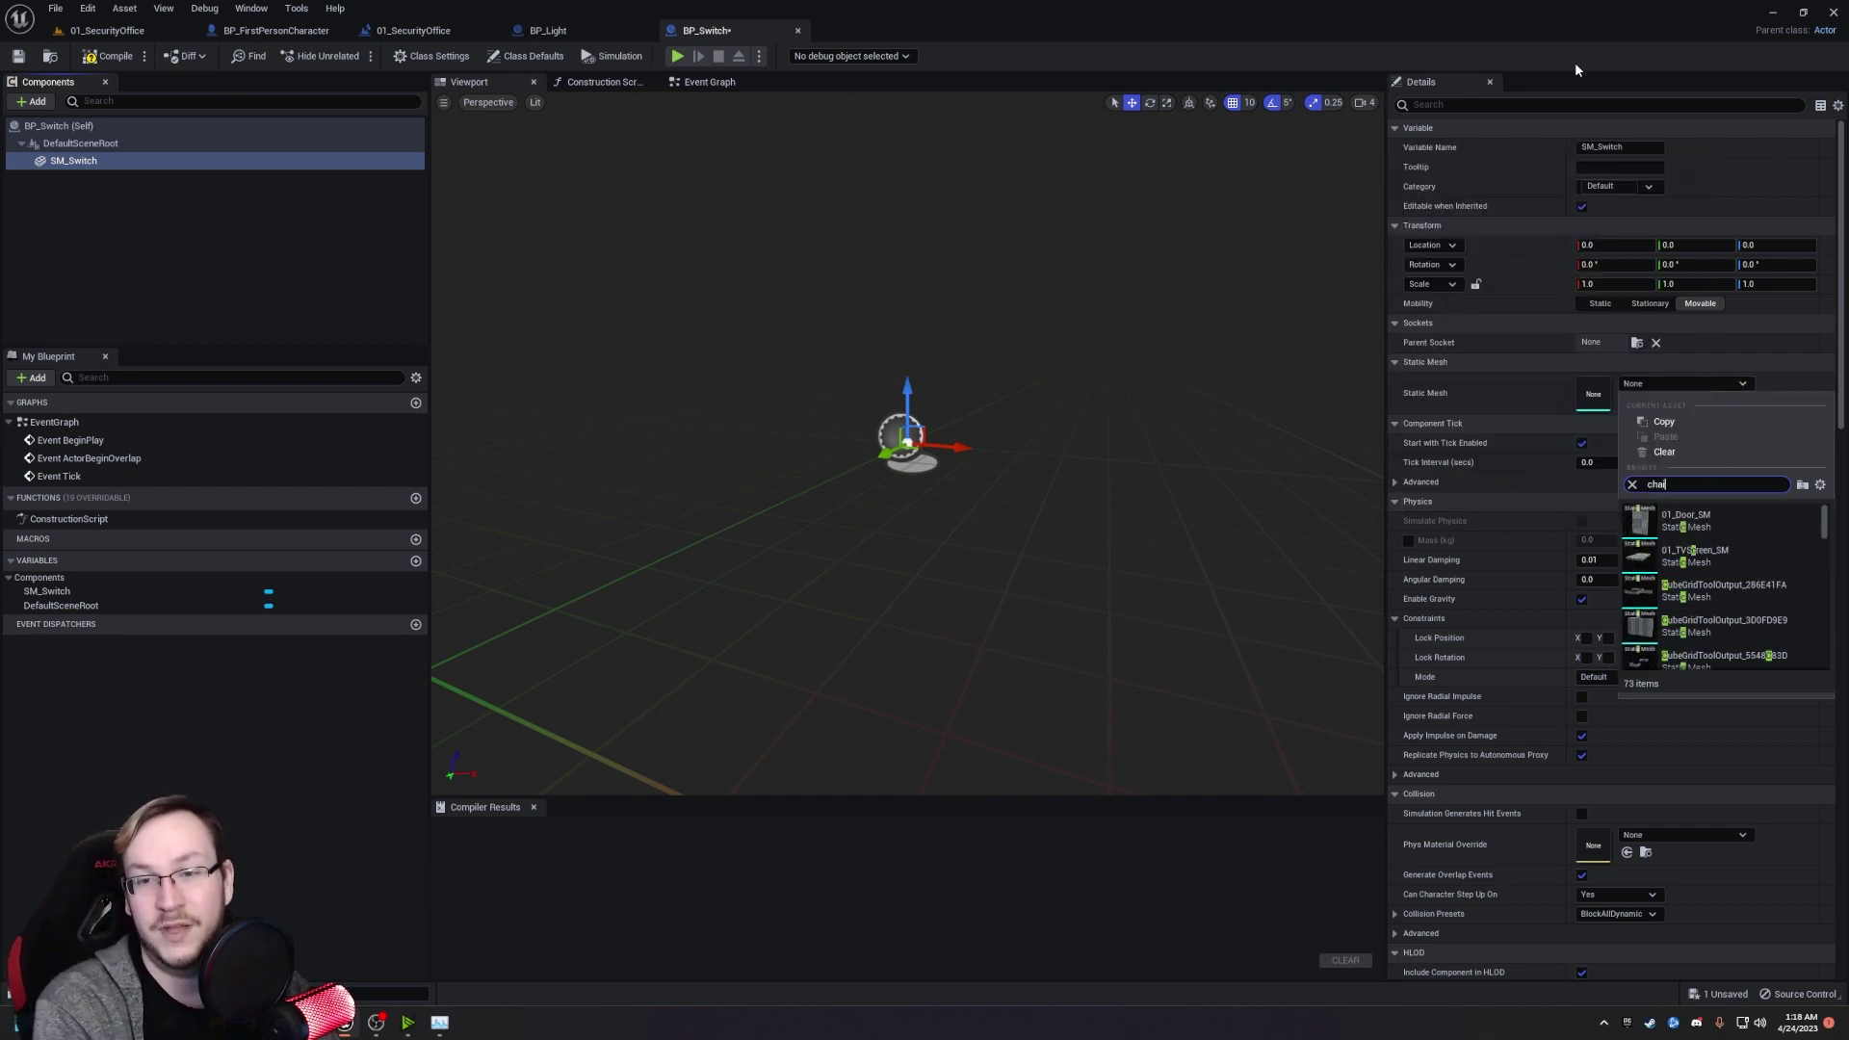
pyautogui.write('r')
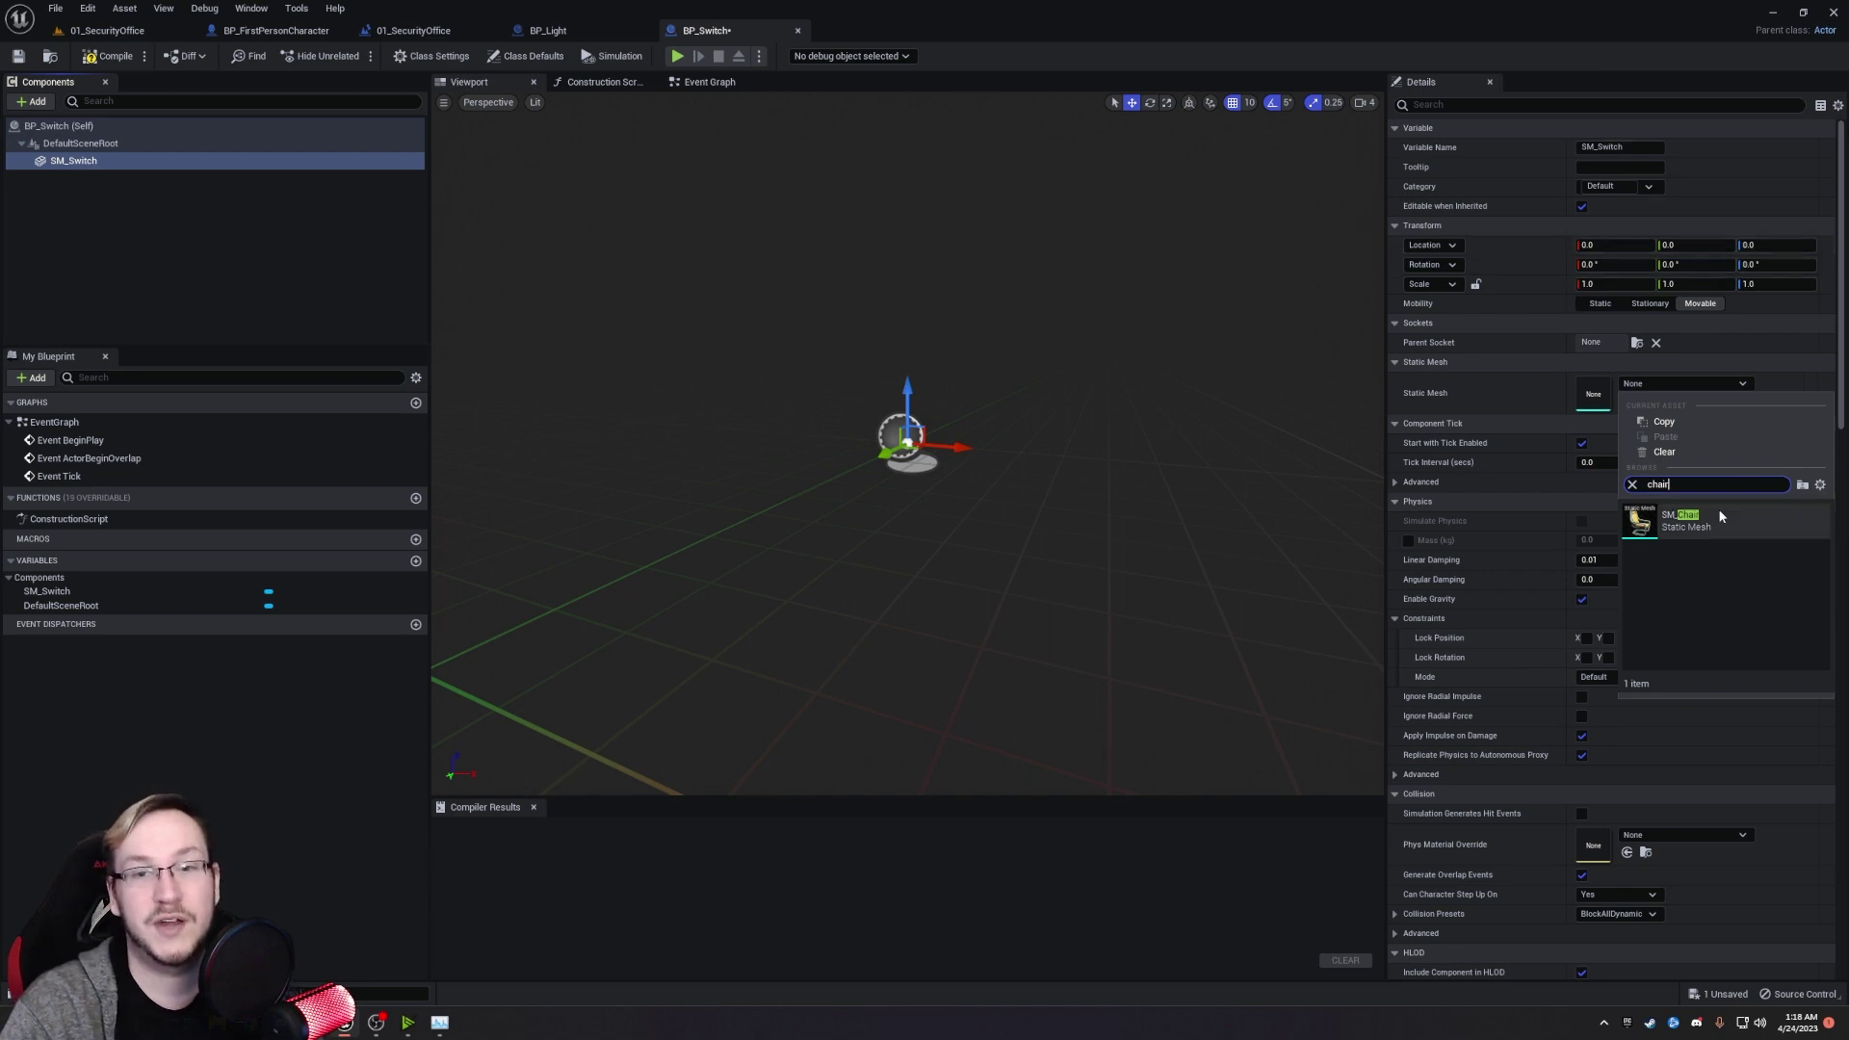
pyautogui.click(1721, 517)
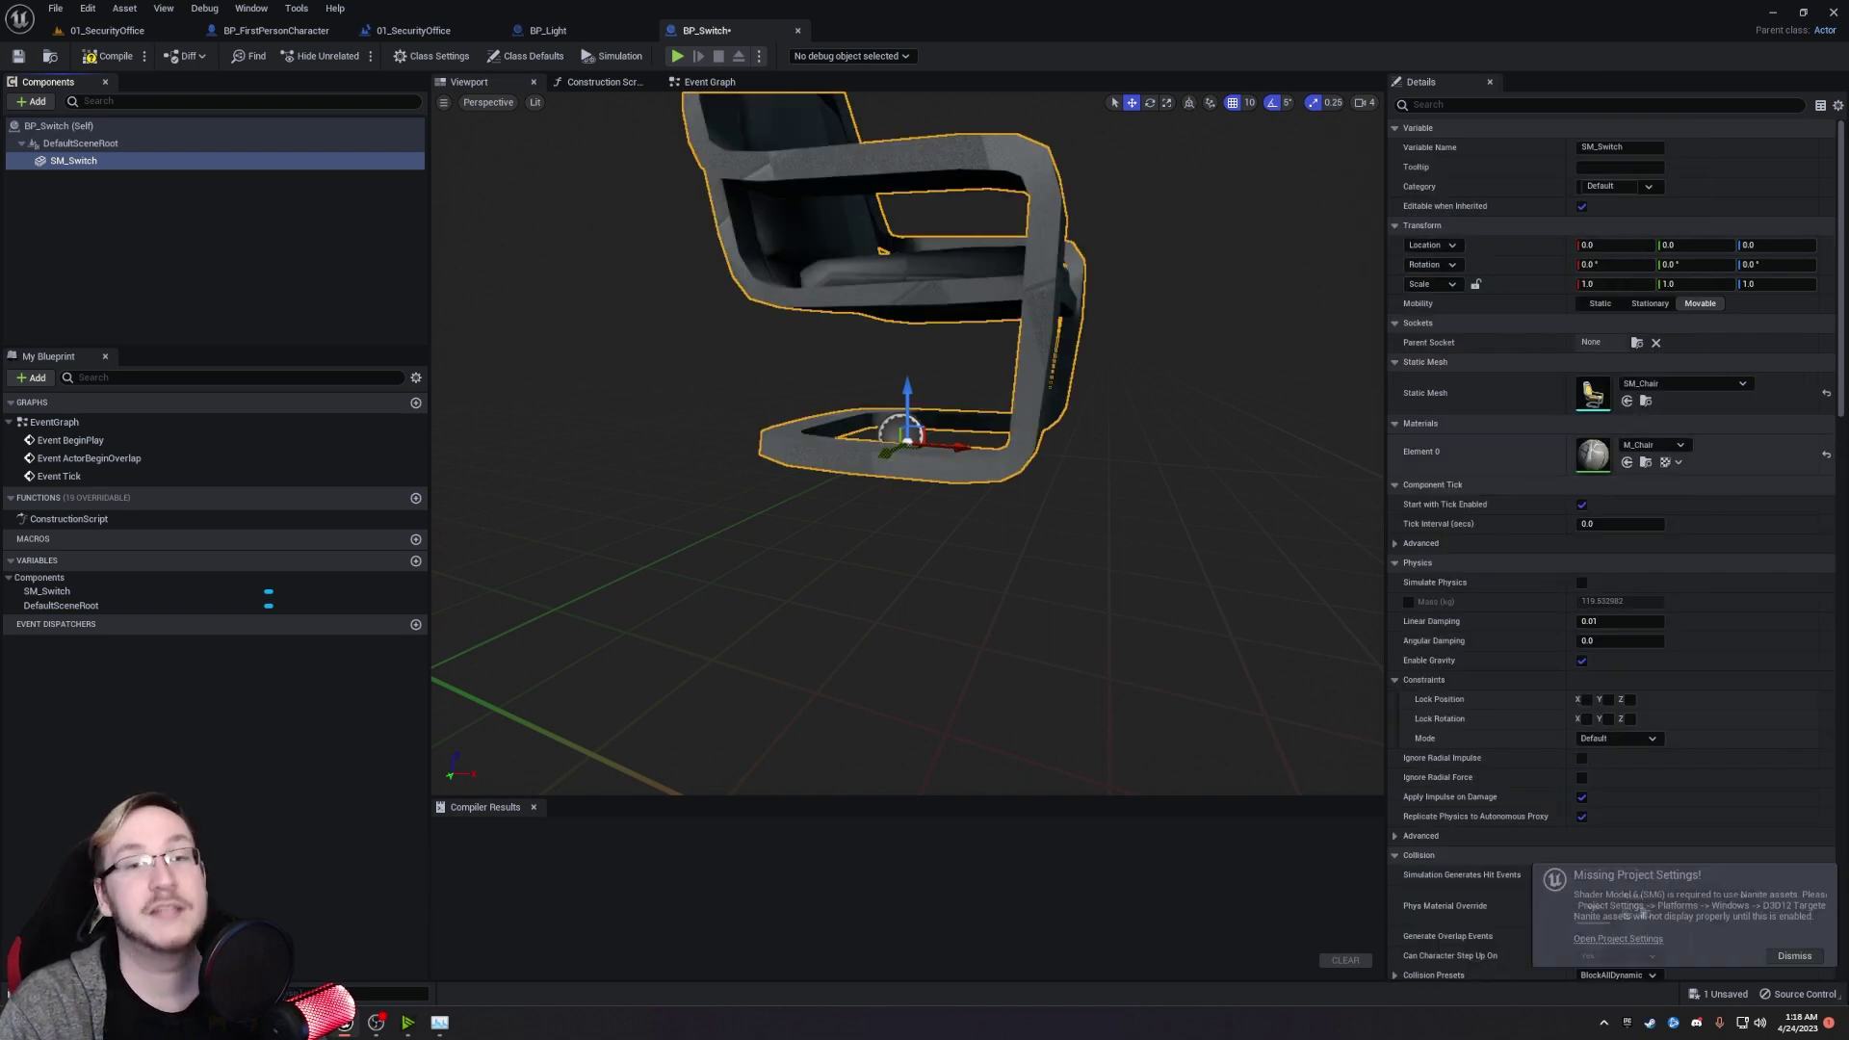
pyautogui.moveTo(1130, 316); pyautogui.dragTo(1111, 356, button='right')
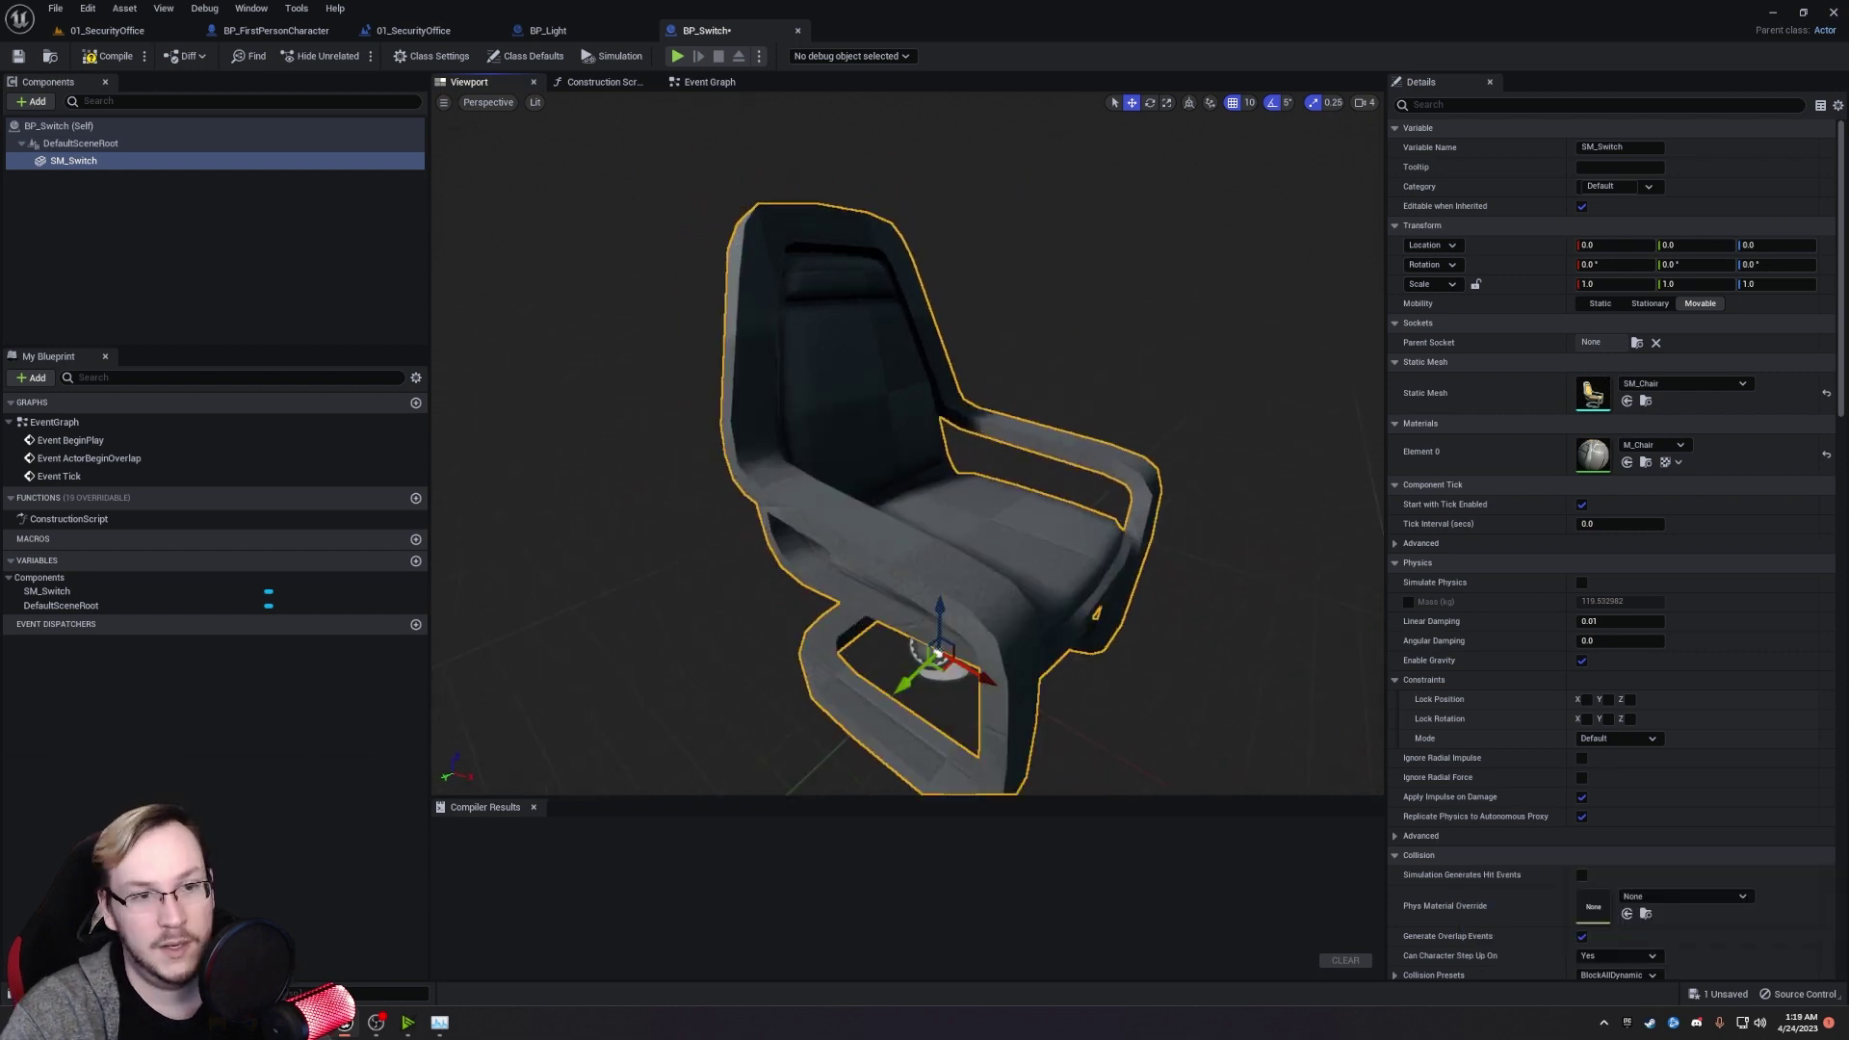
pyautogui.scroll(2, 1134, 534)
pyautogui.scroll(-8, 1044, 520)
pyautogui.scroll(5, 1044, 520)
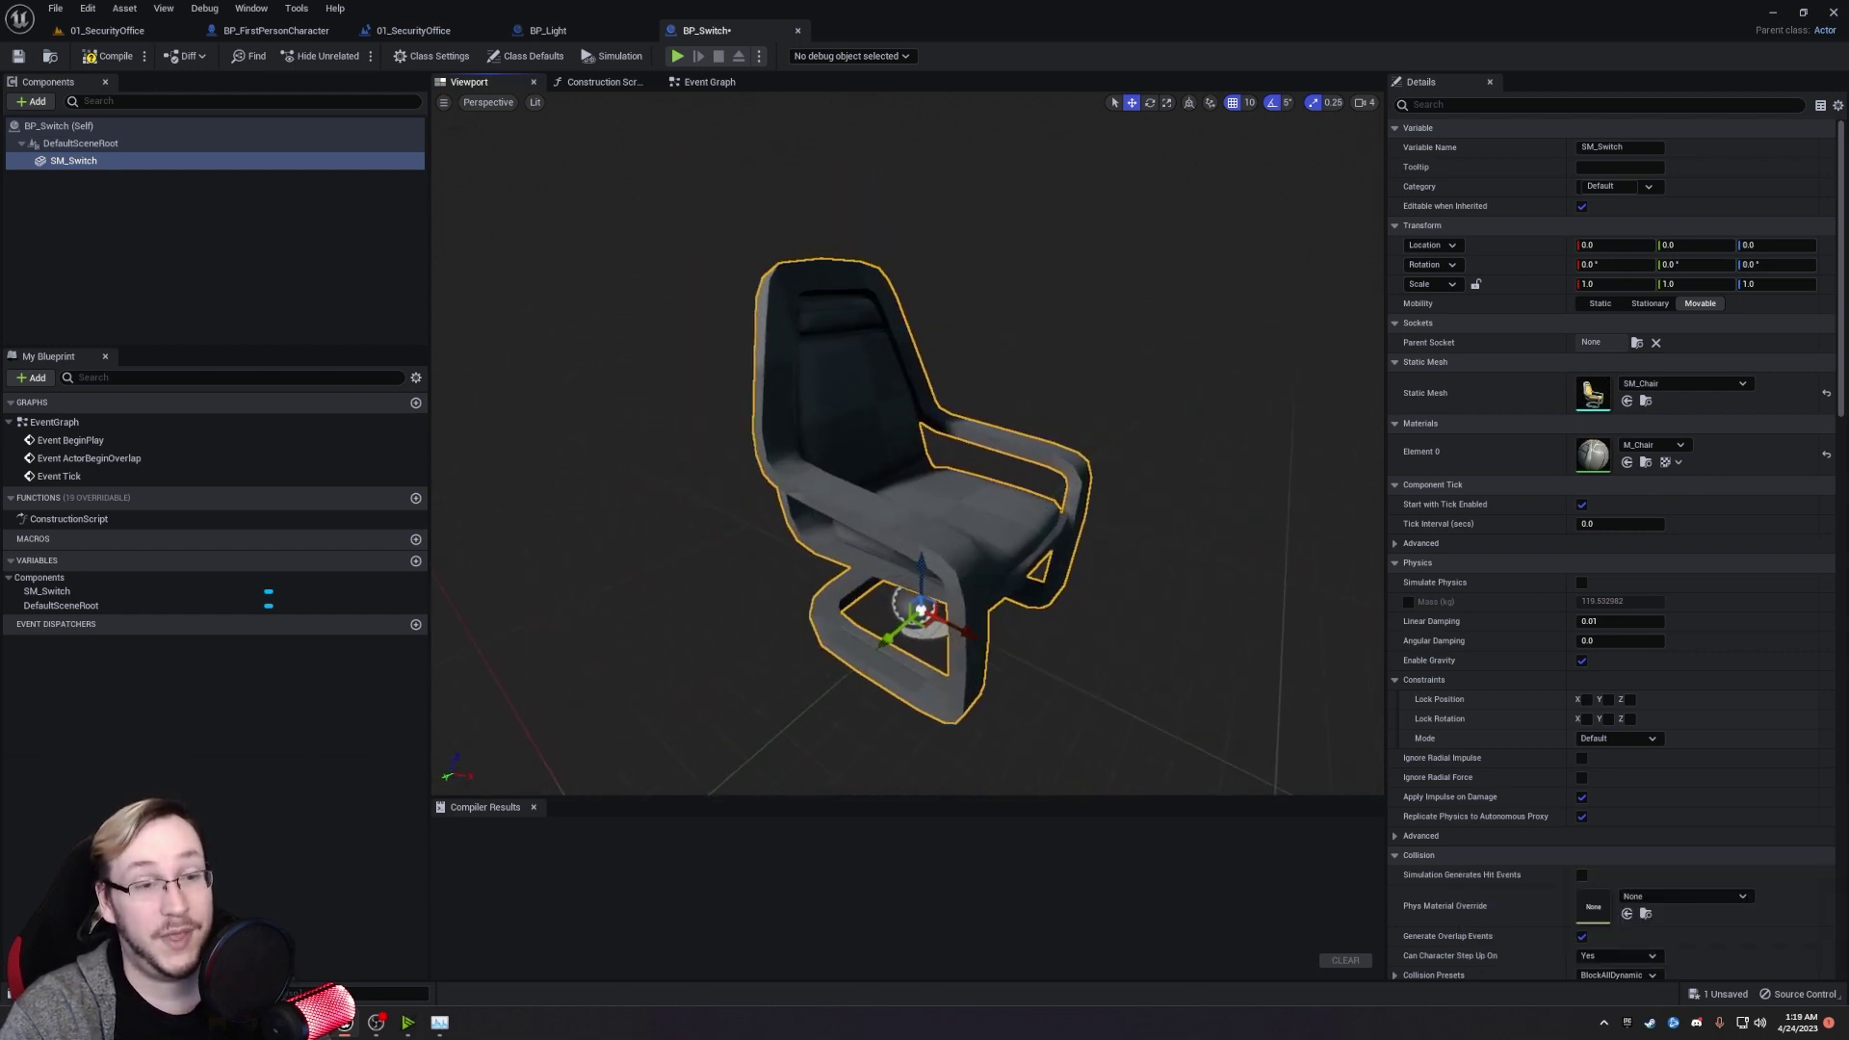
pyautogui.click(219, 221)
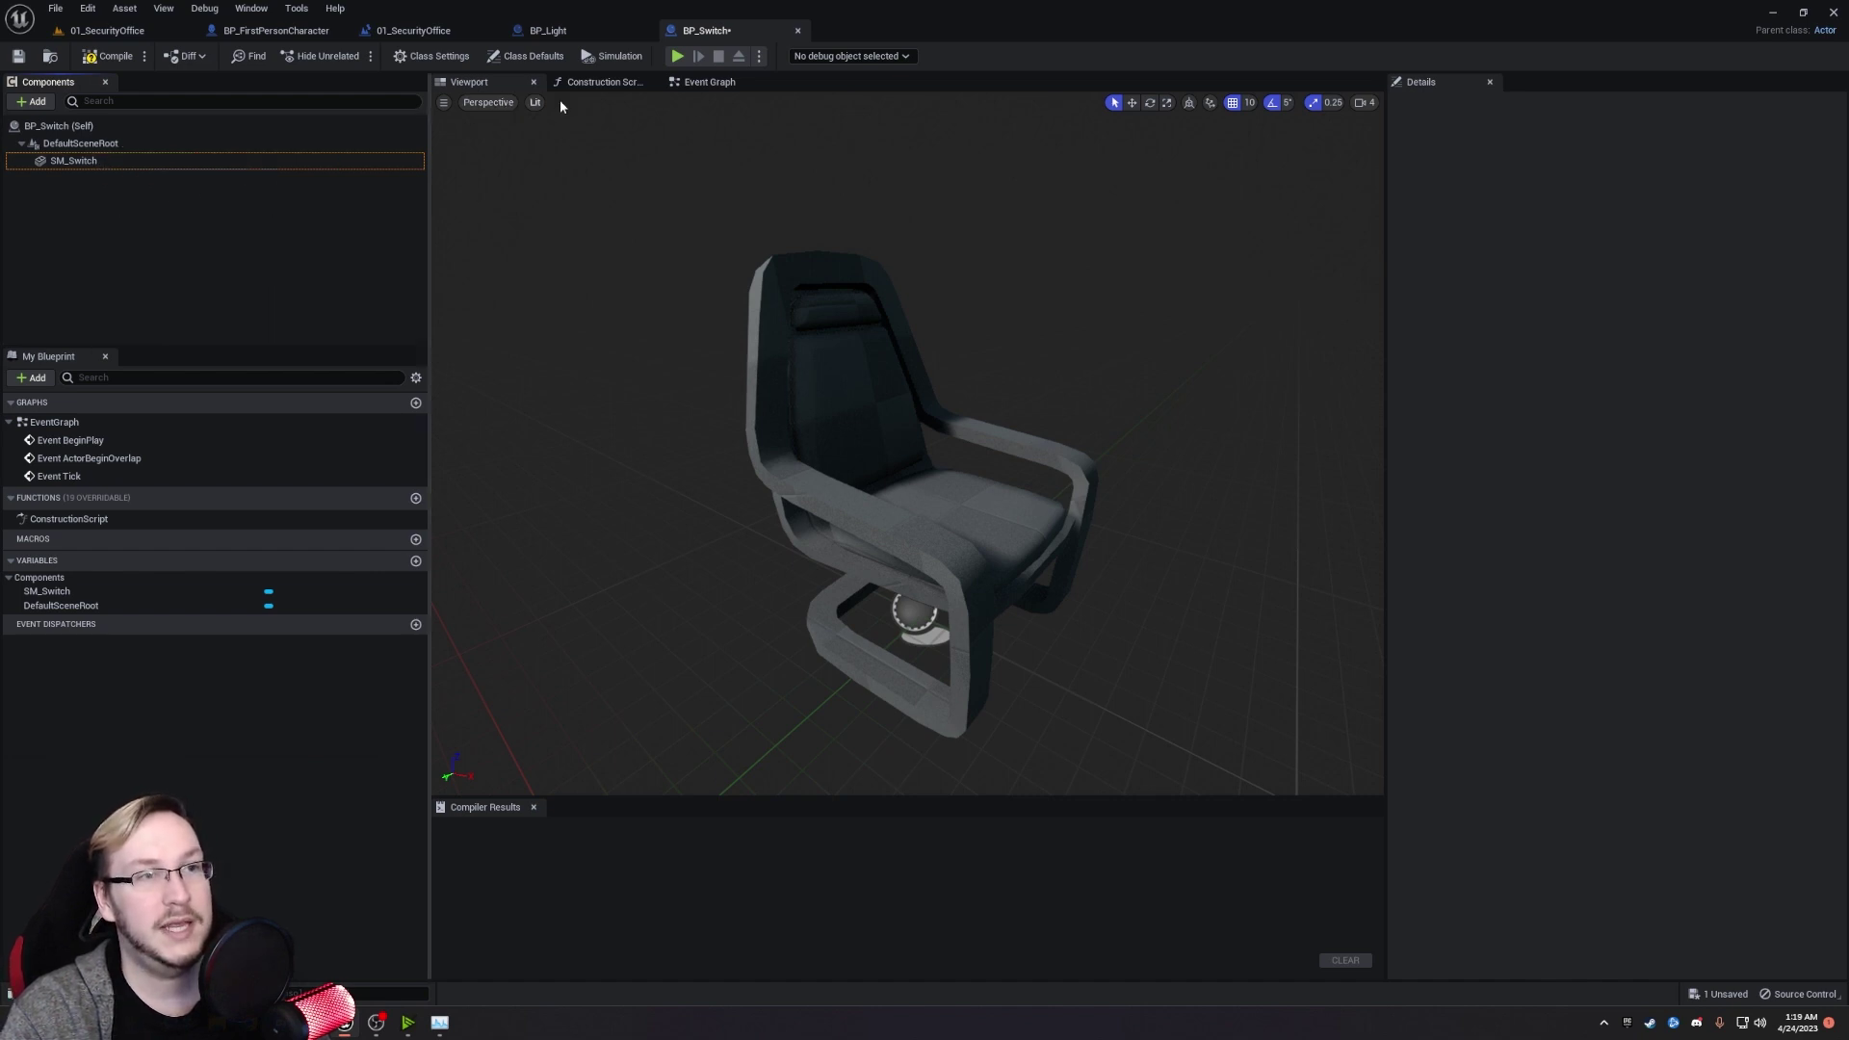
# Implement the Interactable Interface on BP_Switch, and save and compile the blueprint.
pyautogui.click(700, 85)
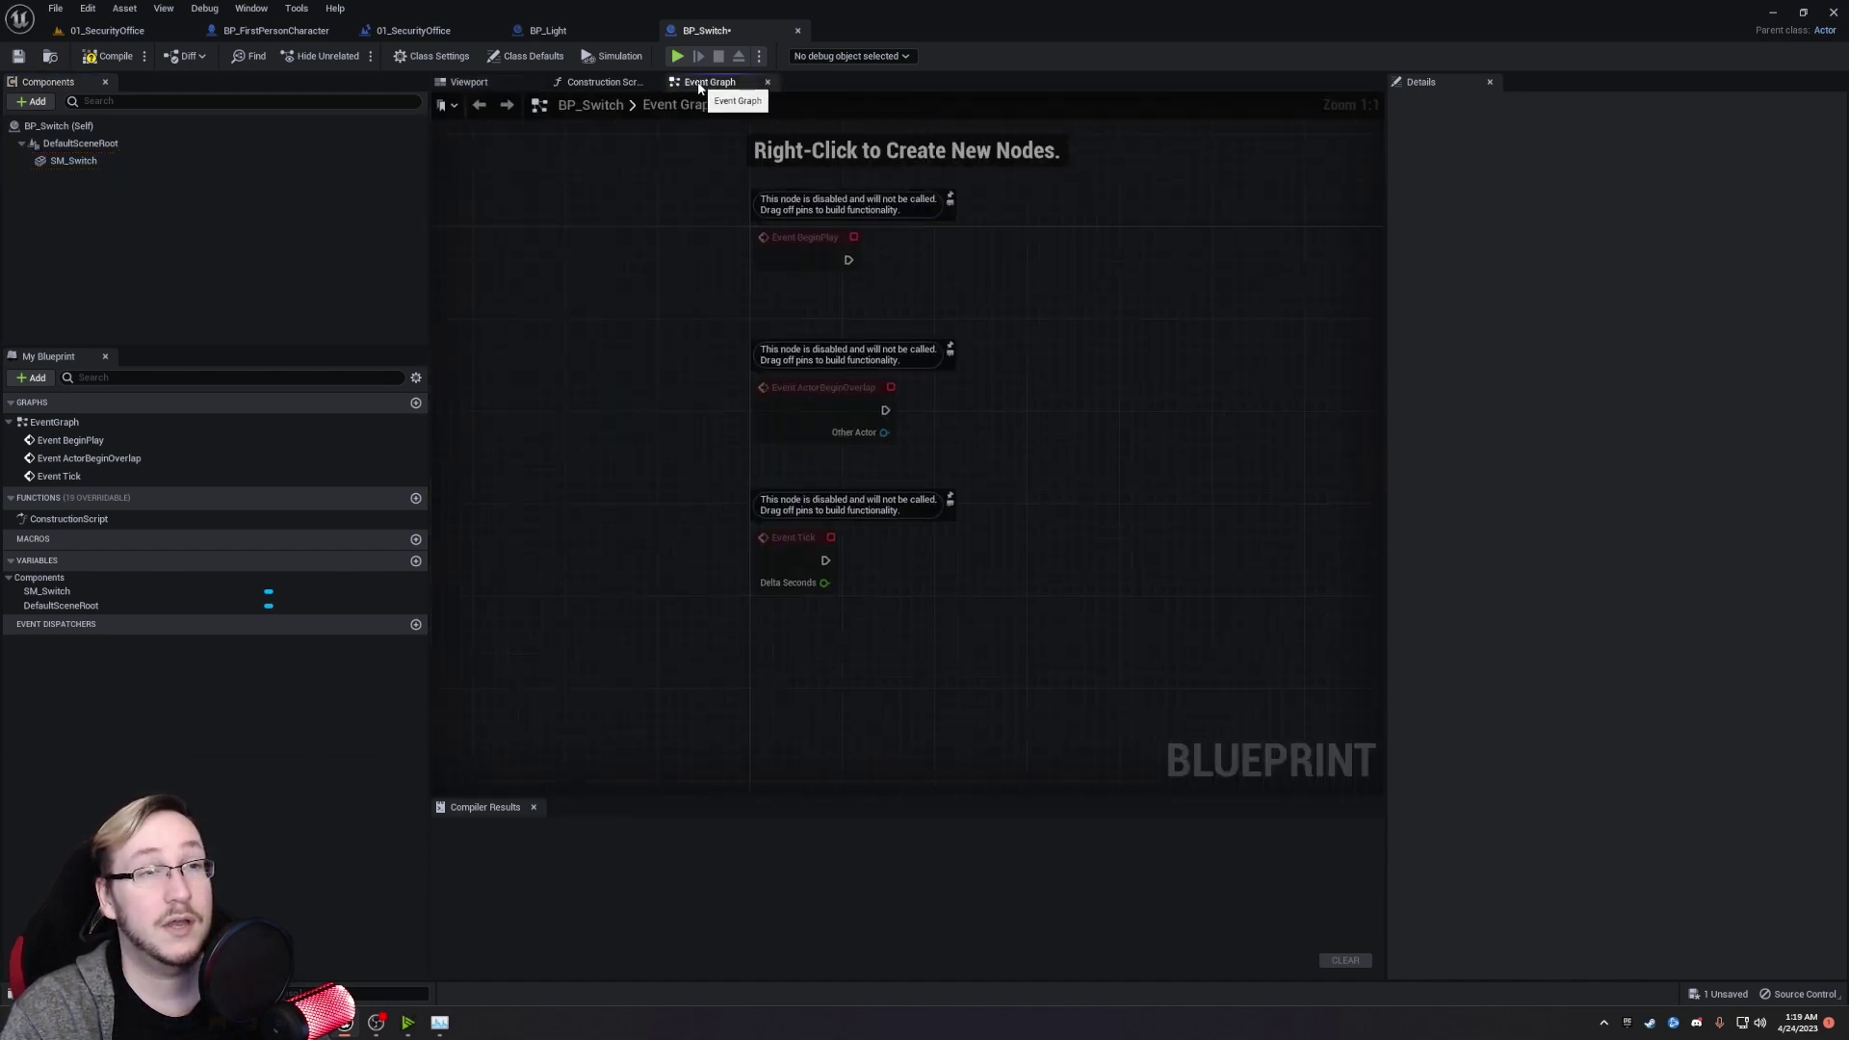
pyautogui.moveTo(685, 169); pyautogui.dragTo(626, 190, button='right')
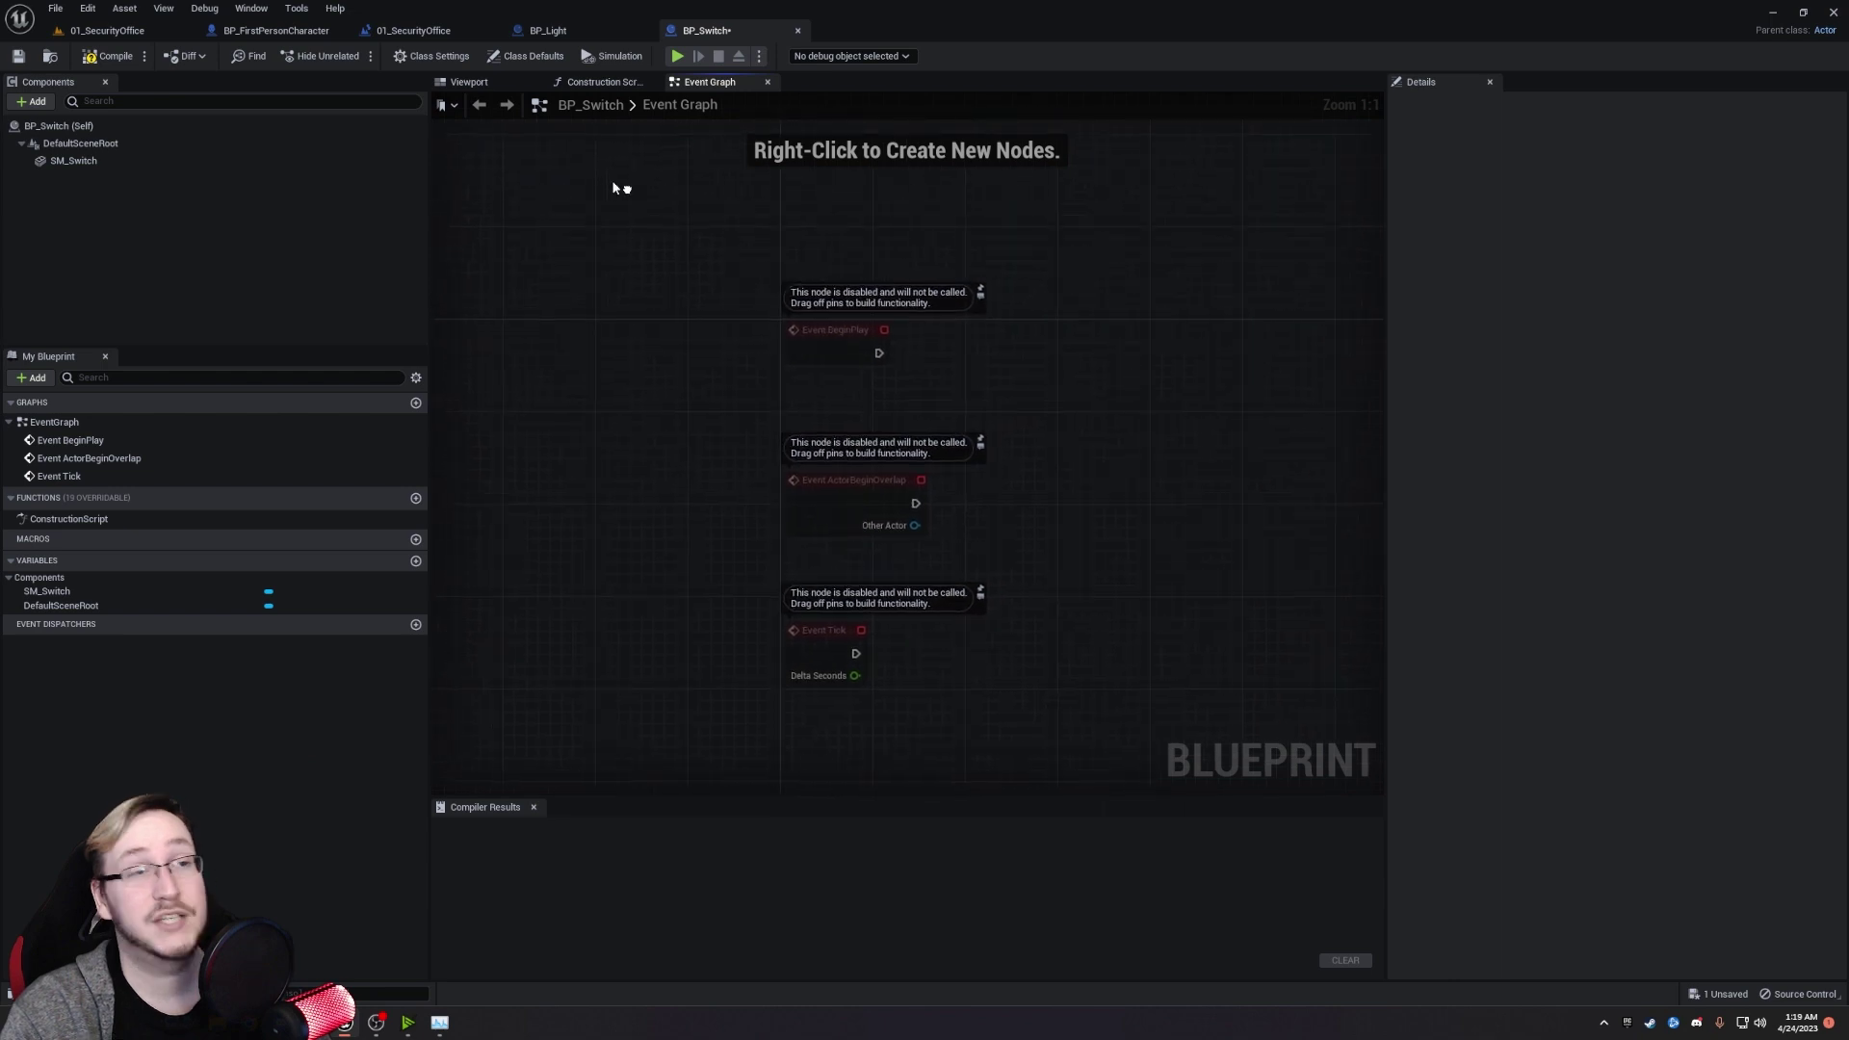
pyautogui.click(429, 60)
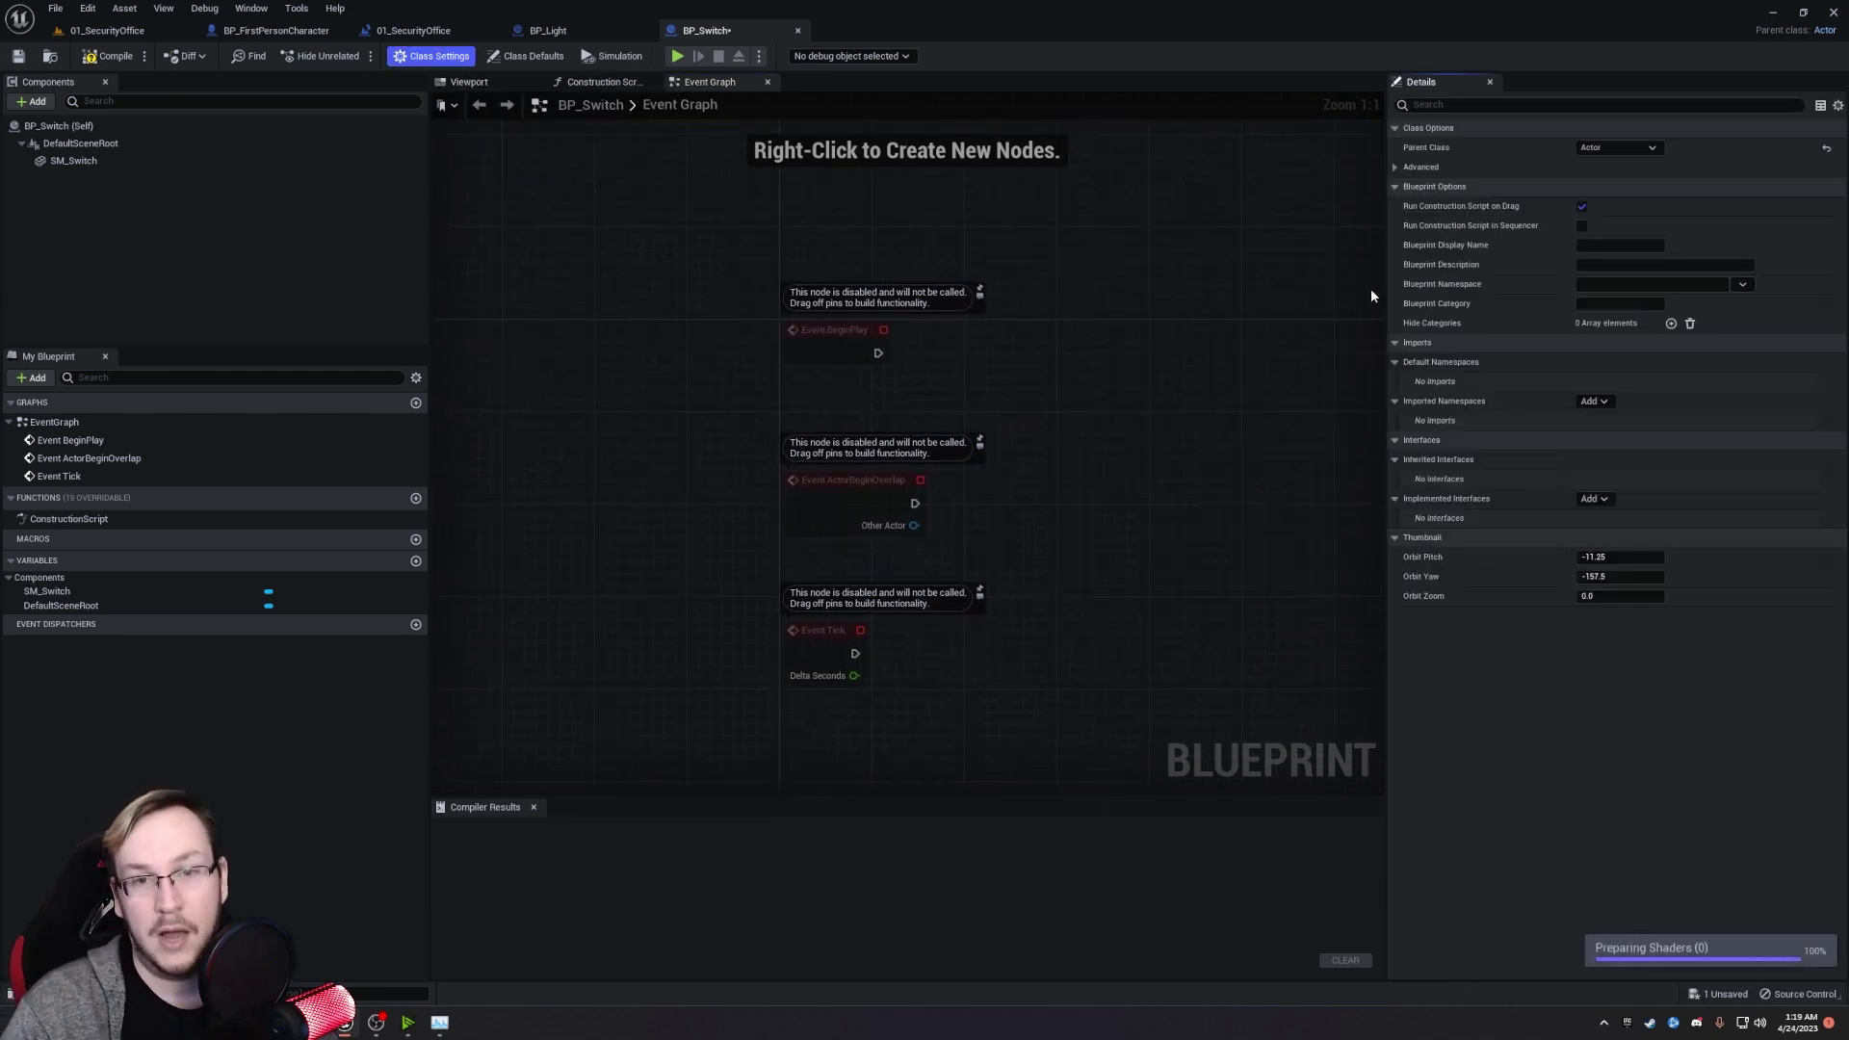
pyautogui.click(1589, 402)
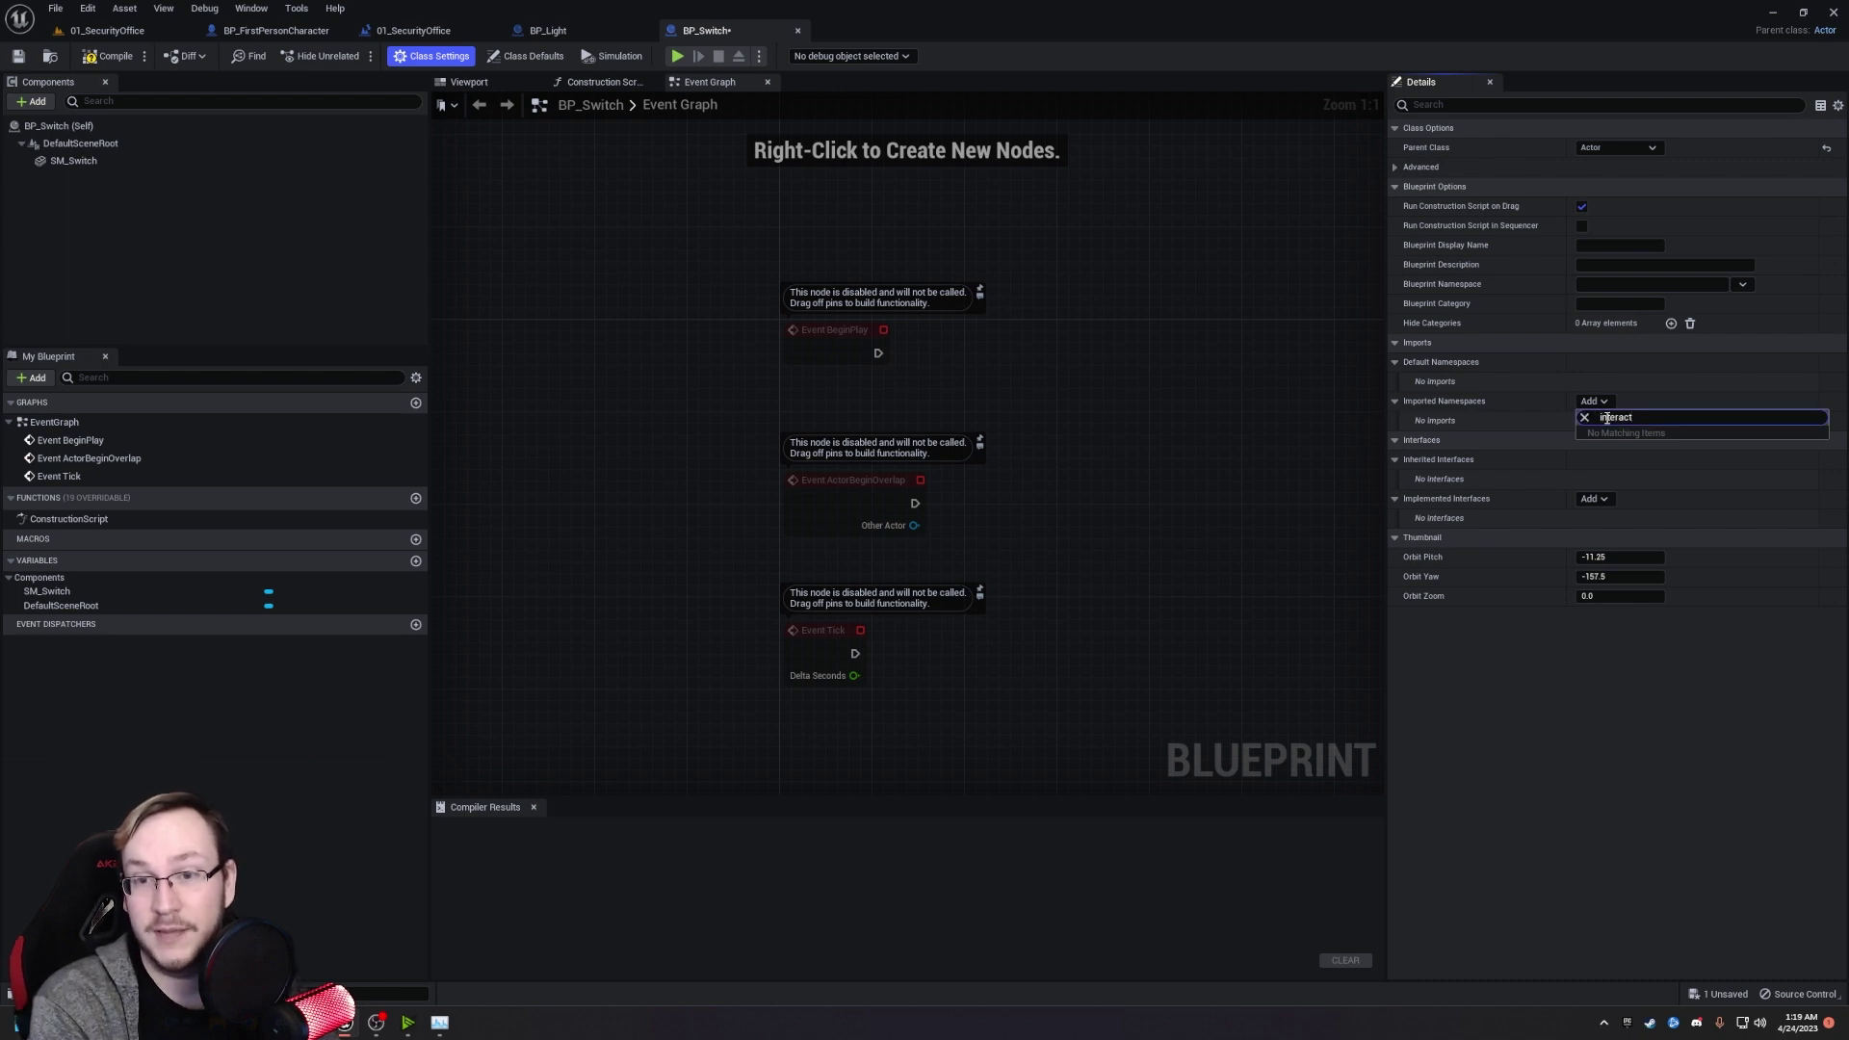
pyautogui.click(1591, 499)
pyautogui.write('interac')
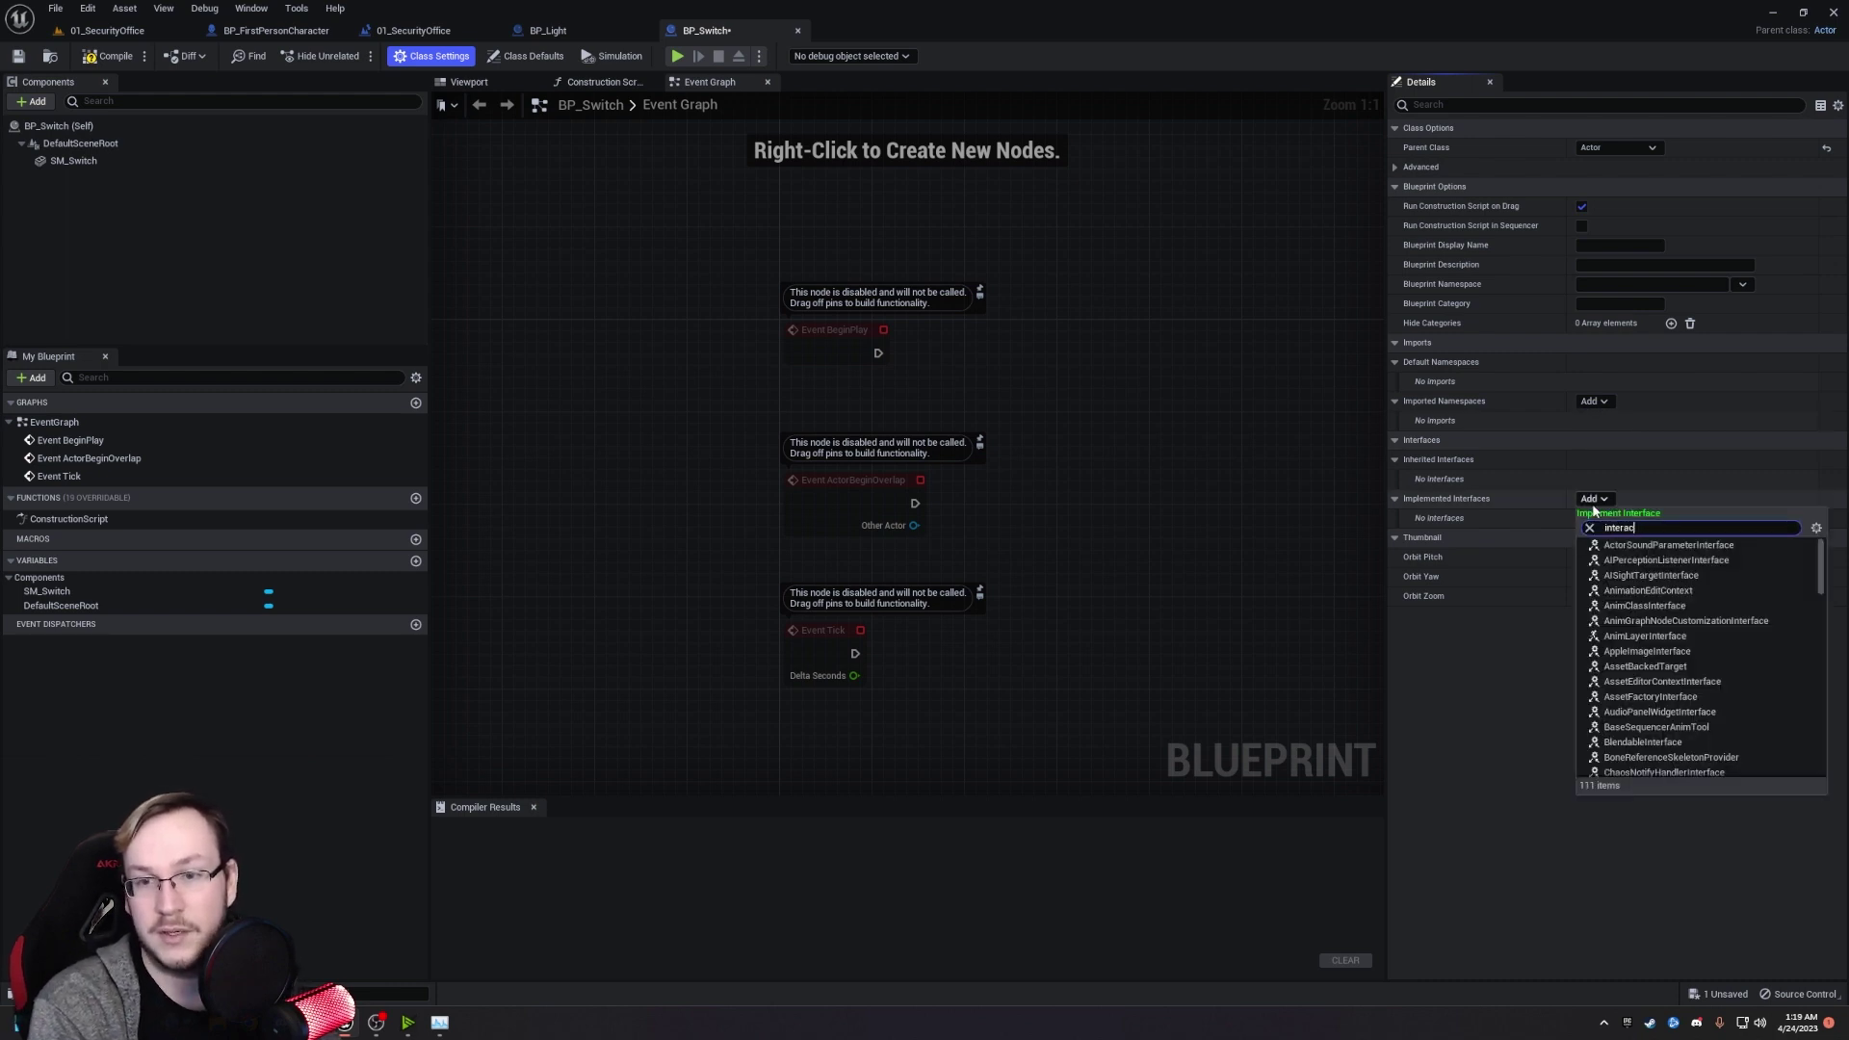
pyautogui.write('t')
pyautogui.click(1657, 594)
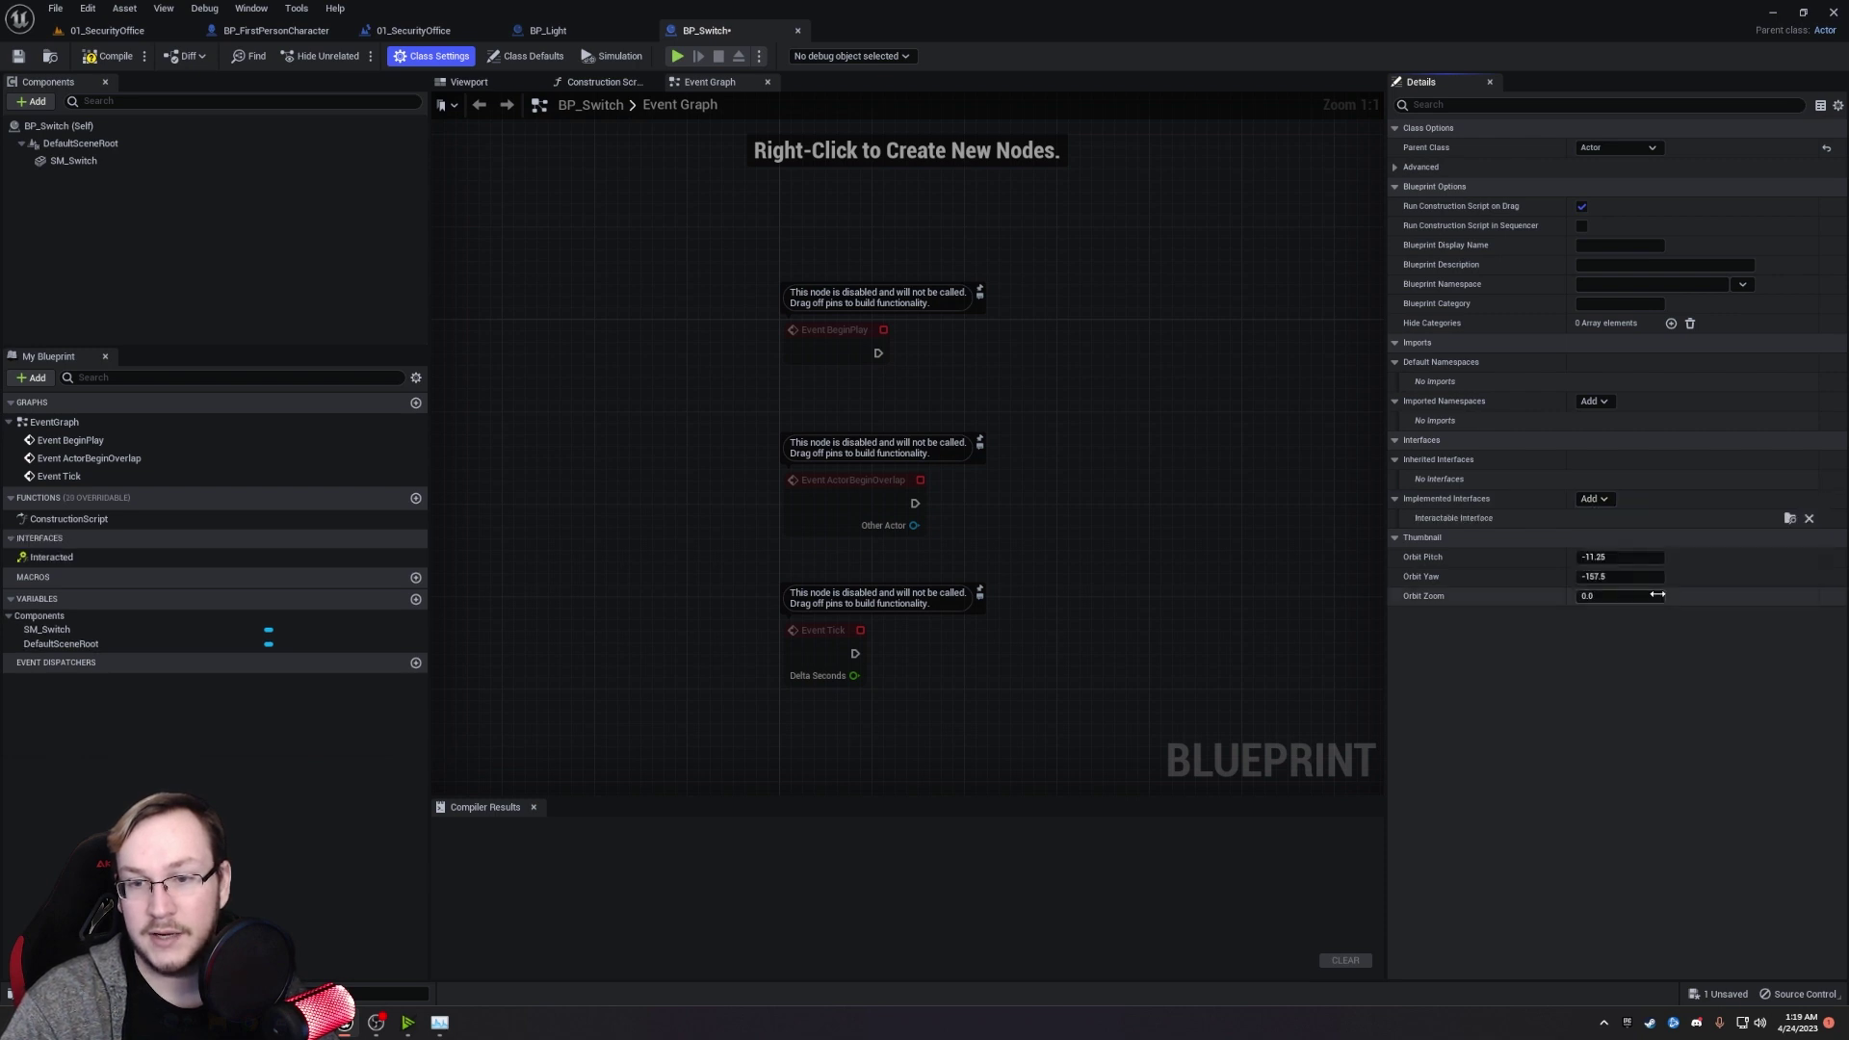
pyautogui.click(18, 56)
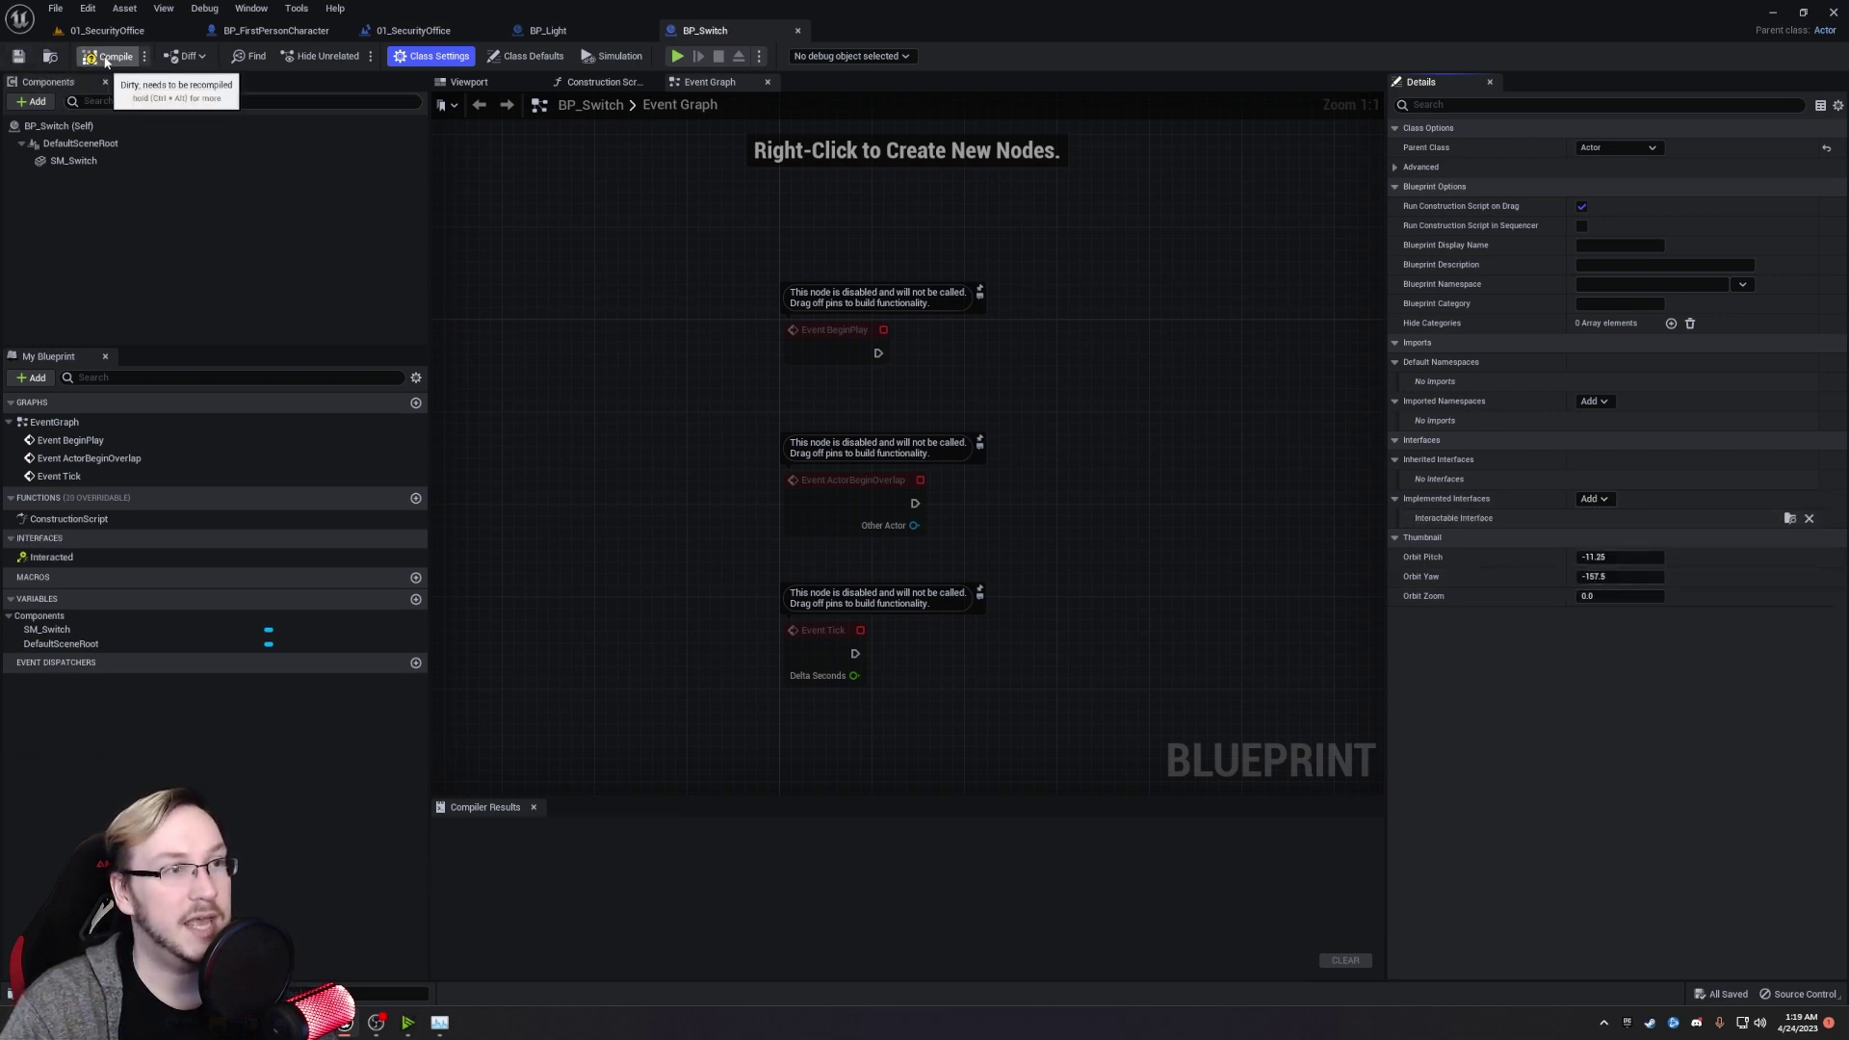
pyautogui.click(104, 58)
# Delete the default BeginPlay, ActorBeginOverlap and Tick event nodes from BP_Switch's event graph.
pyautogui.moveTo(646, 345); pyautogui.dragTo(608, 336, button='right')
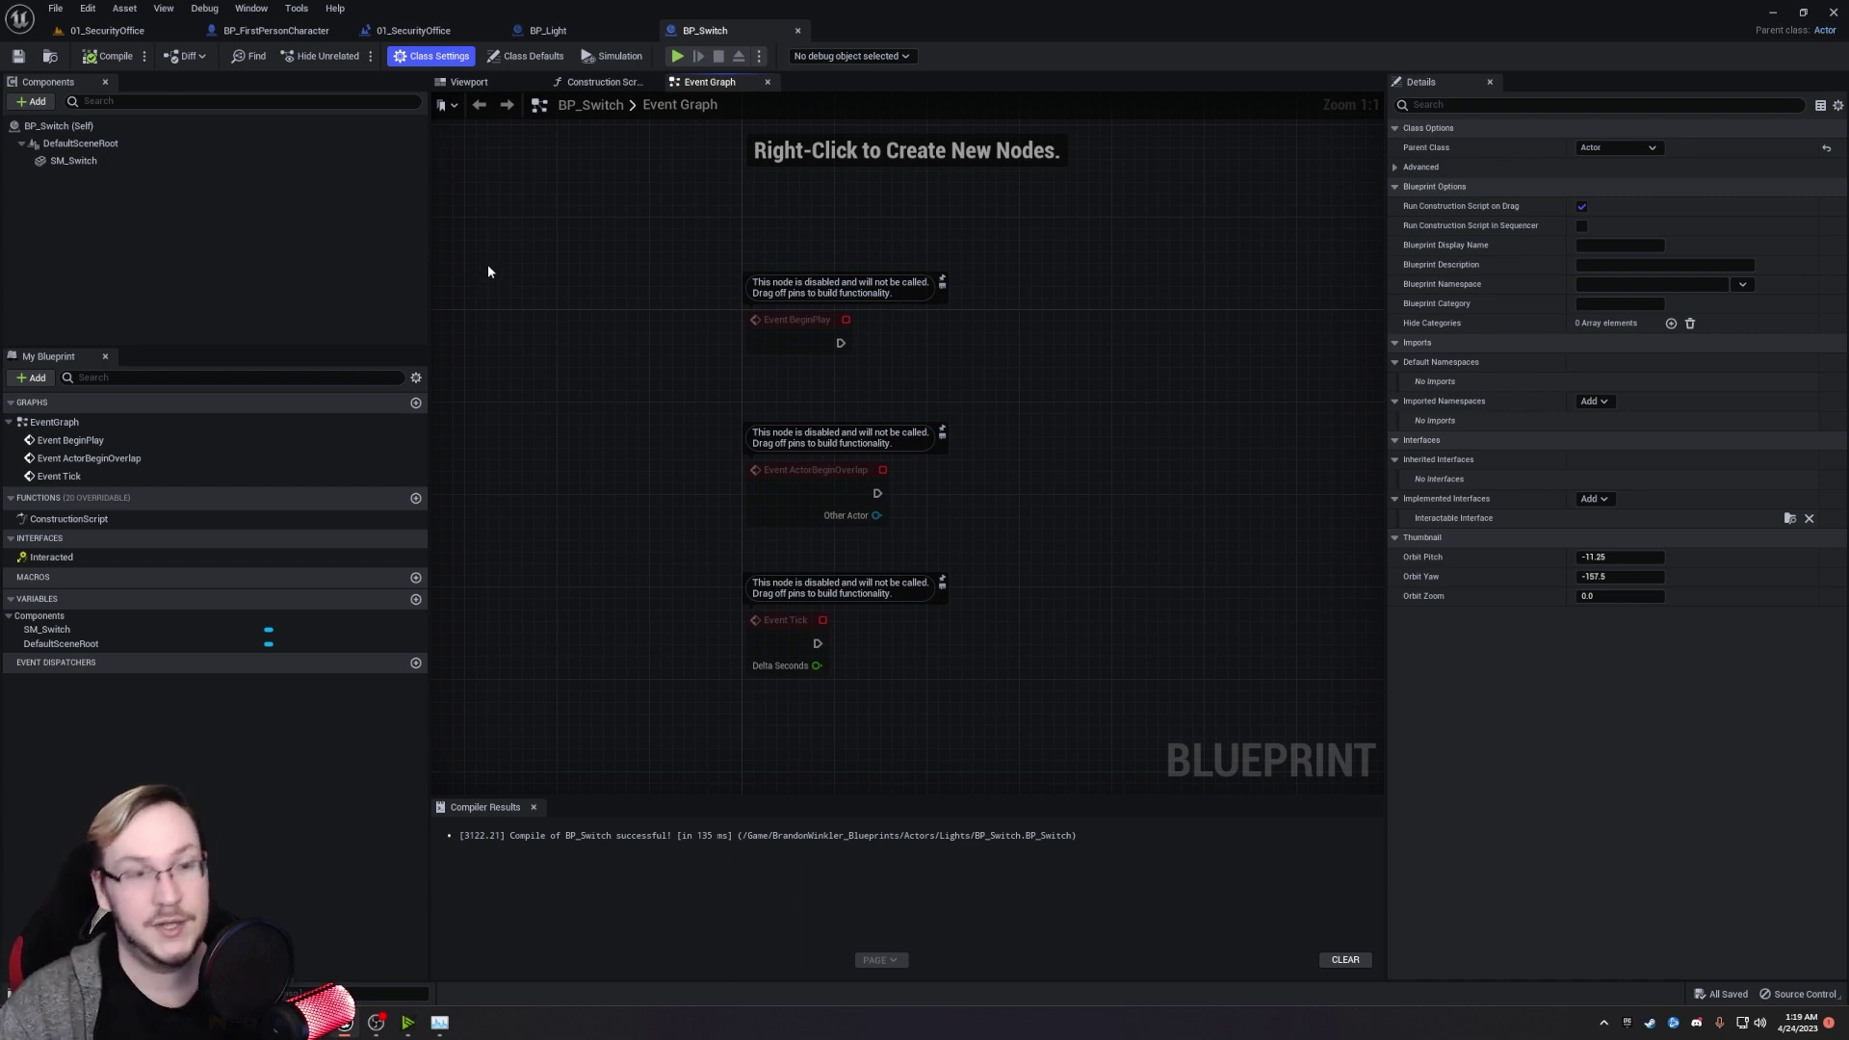
pyautogui.moveTo(597, 263); pyautogui.dragTo(1040, 693)
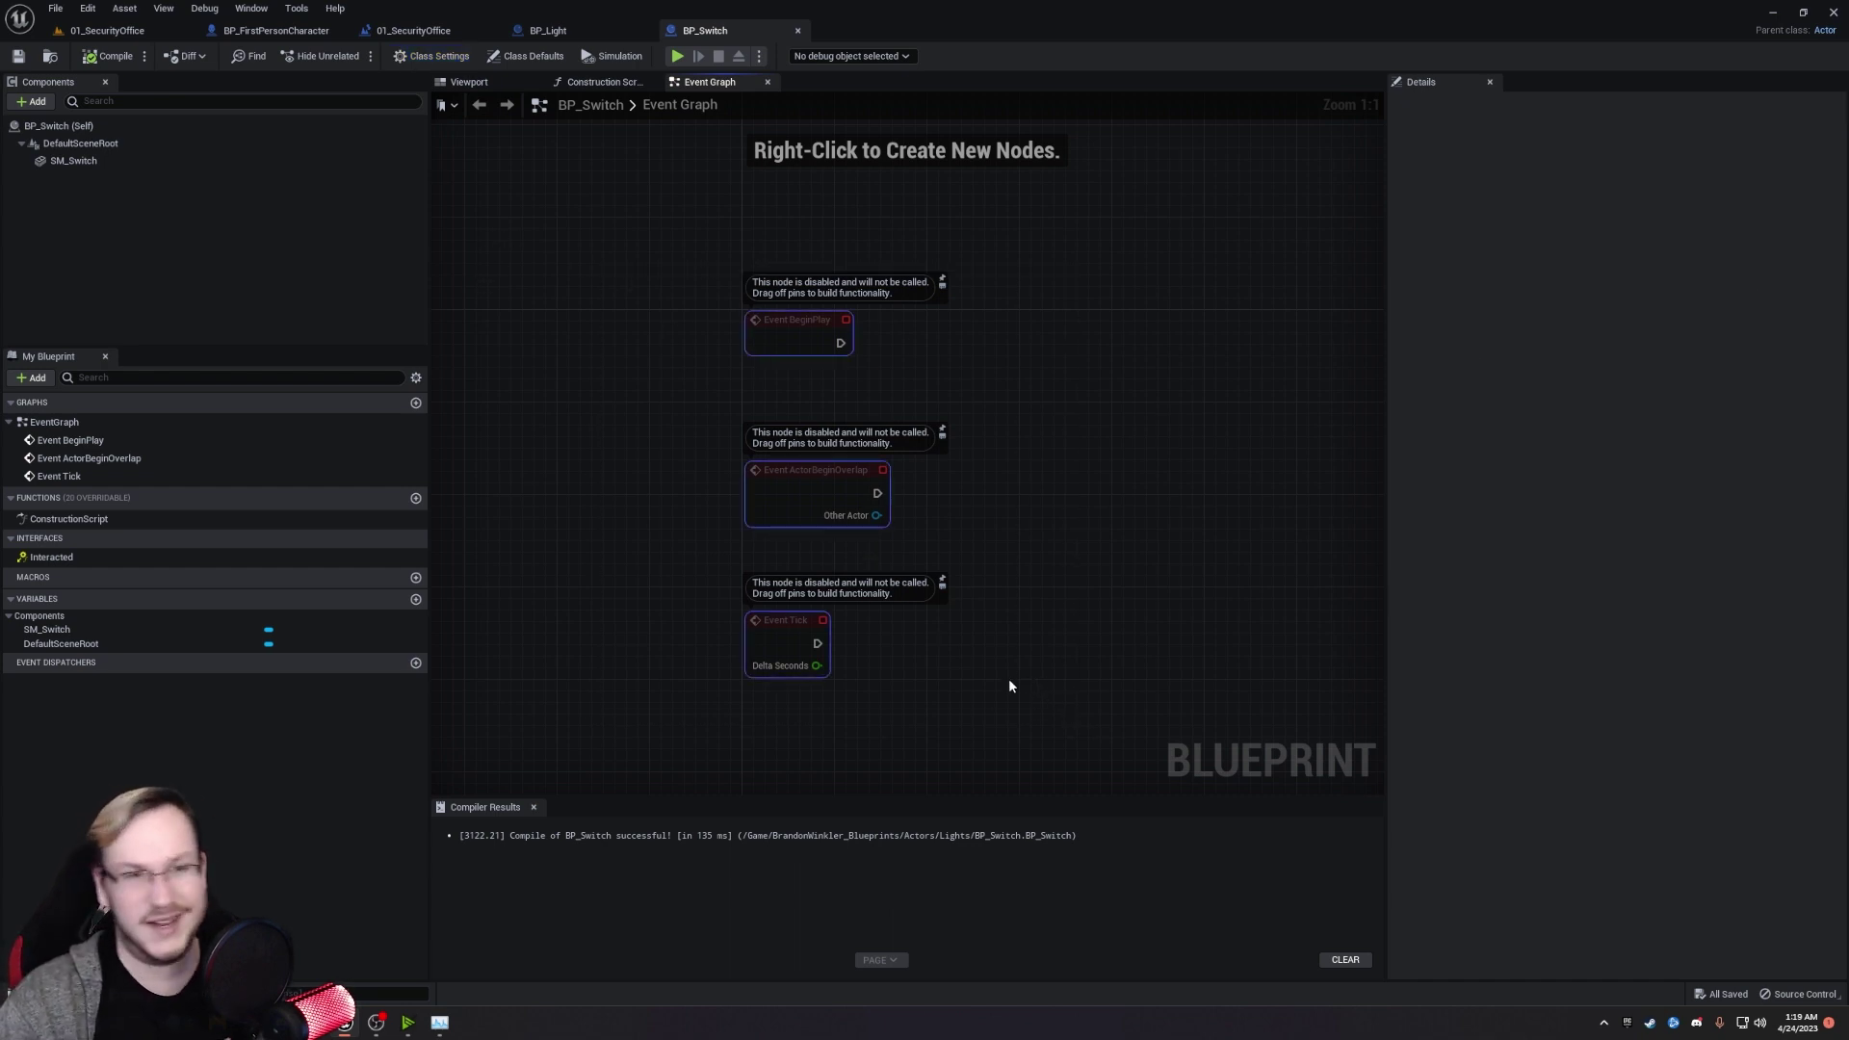
pyautogui.press('Delete')
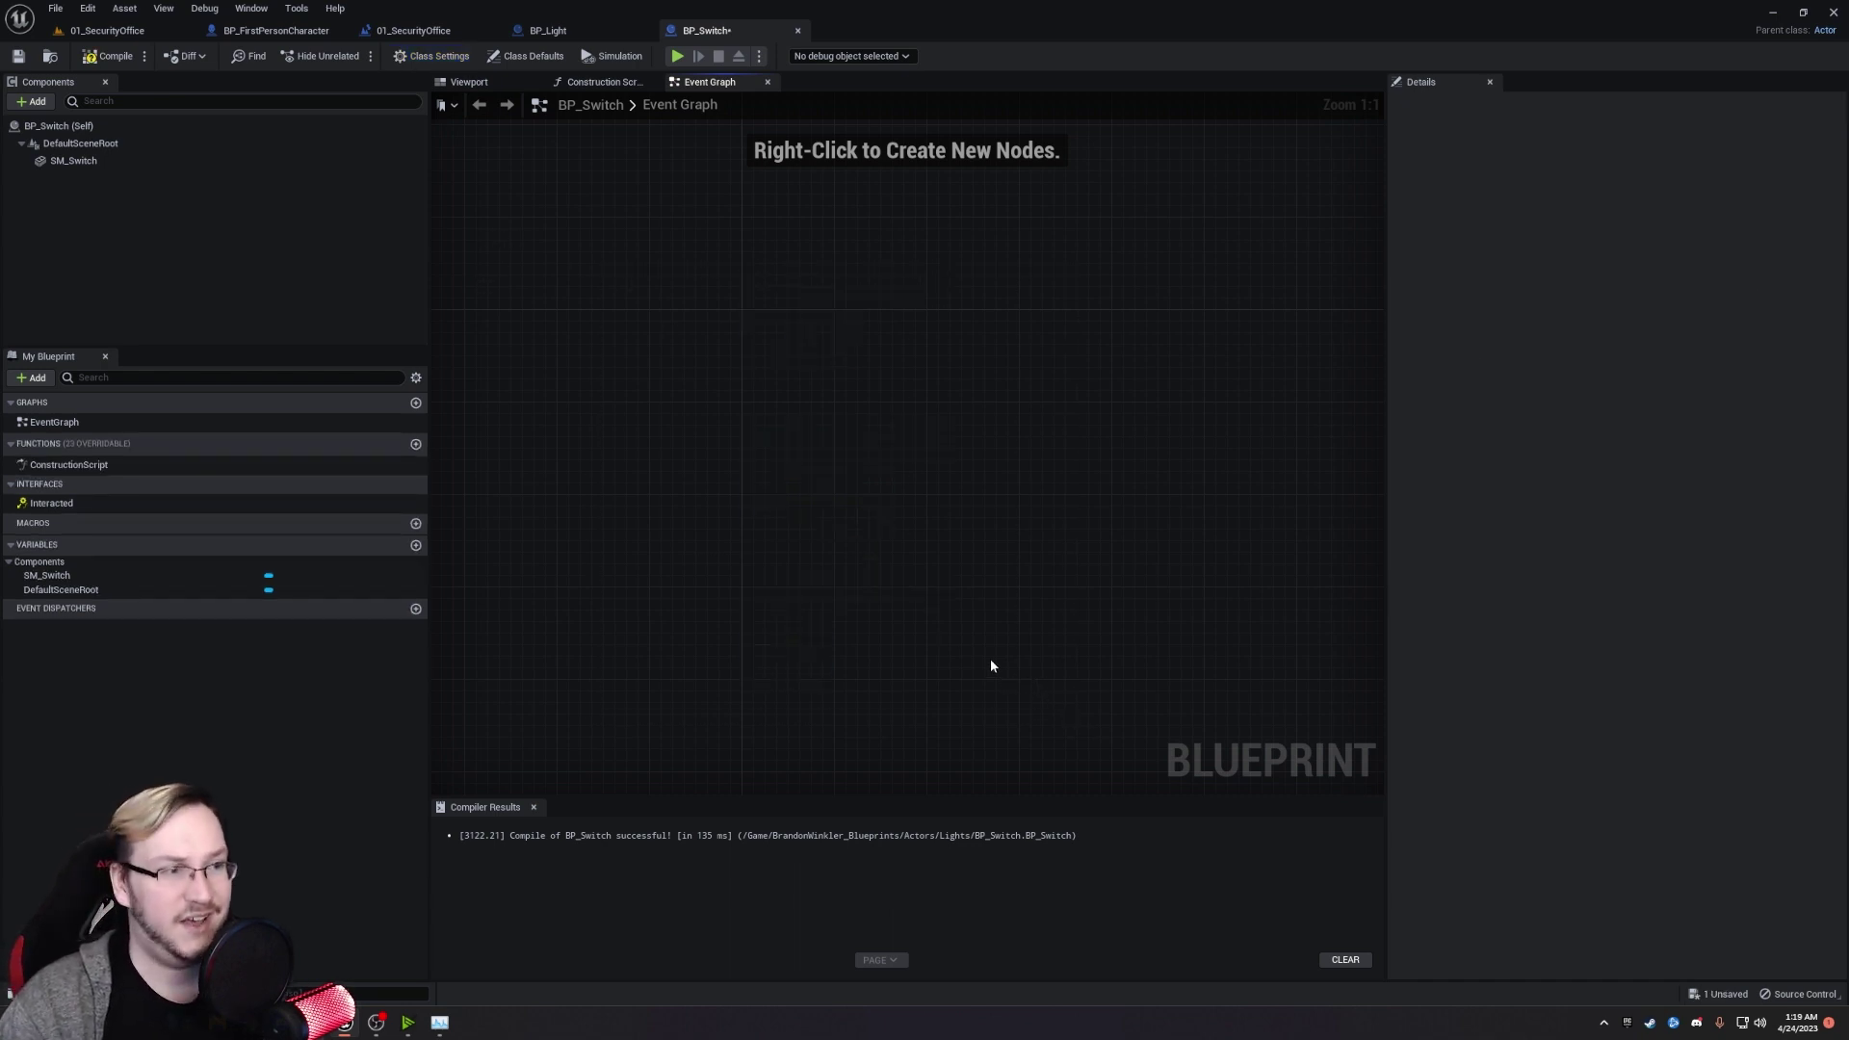
# Add a variable named Lights to BP_Switch with the type BP Light Object Reference.
pyautogui.click(416, 545)
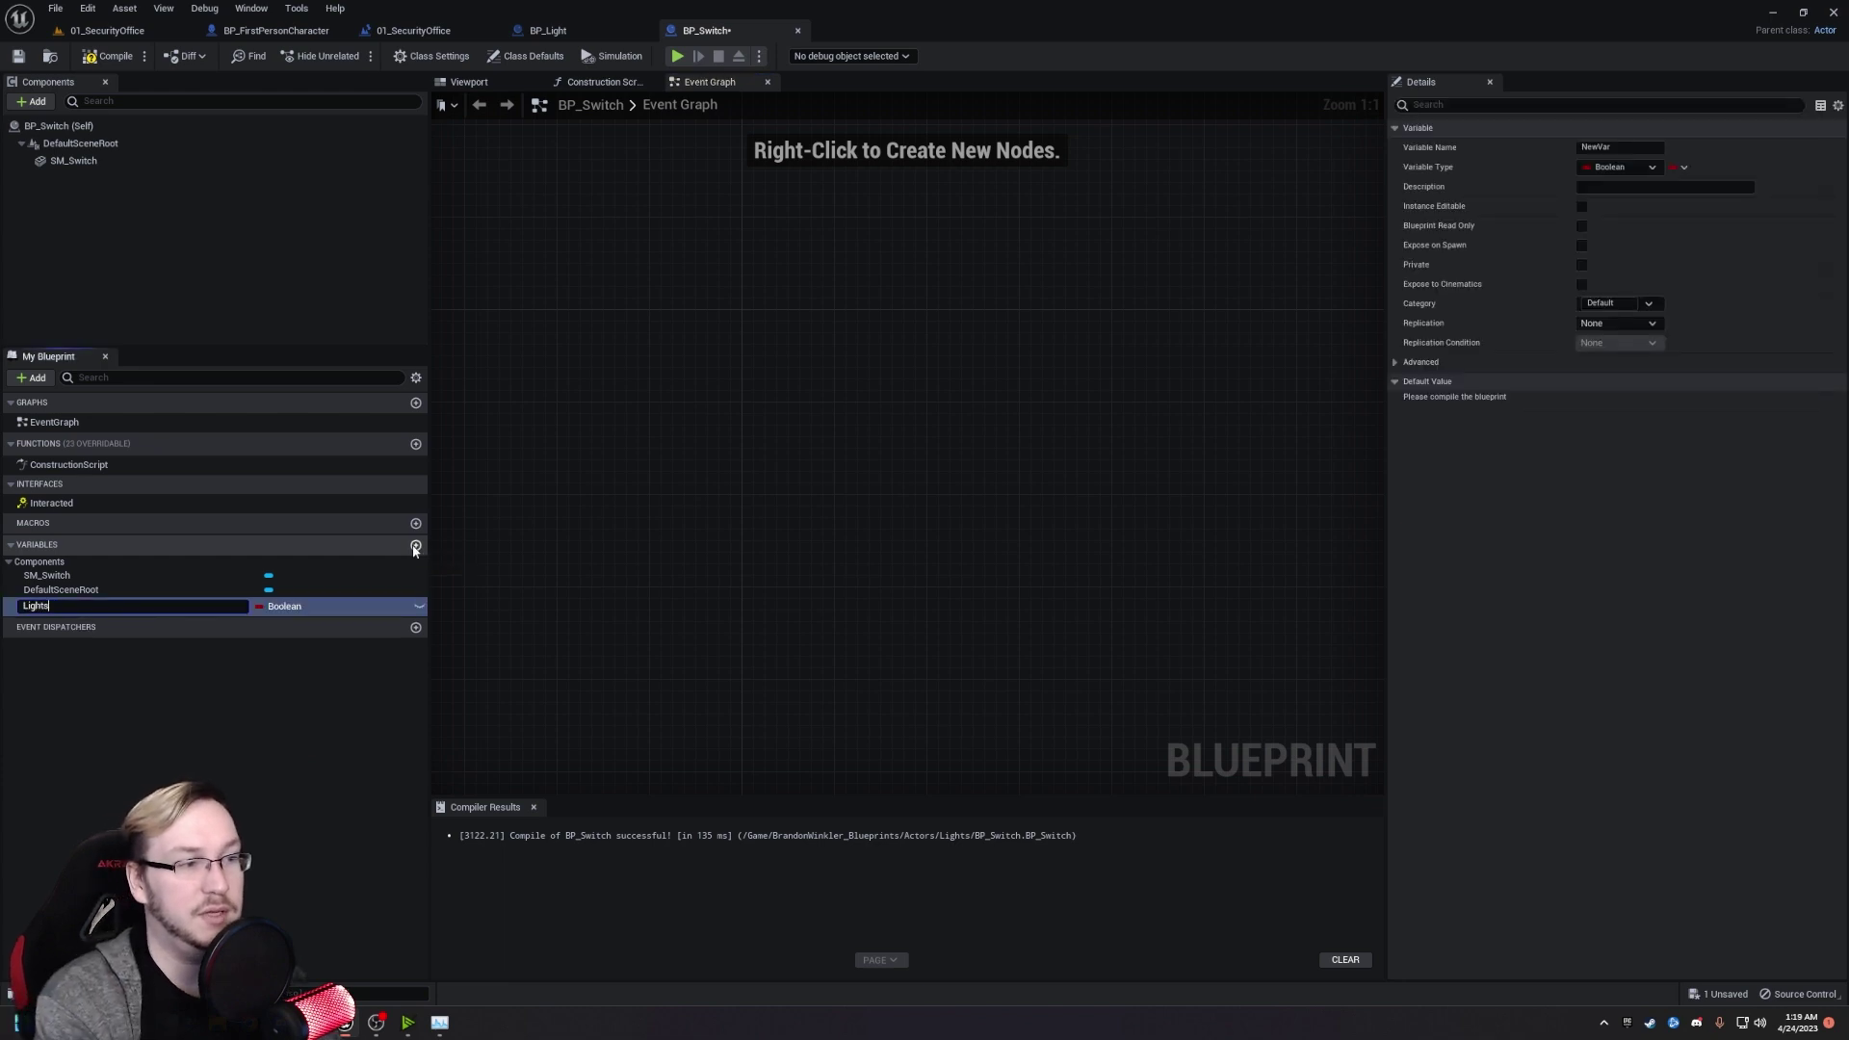
pyautogui.press('Return')
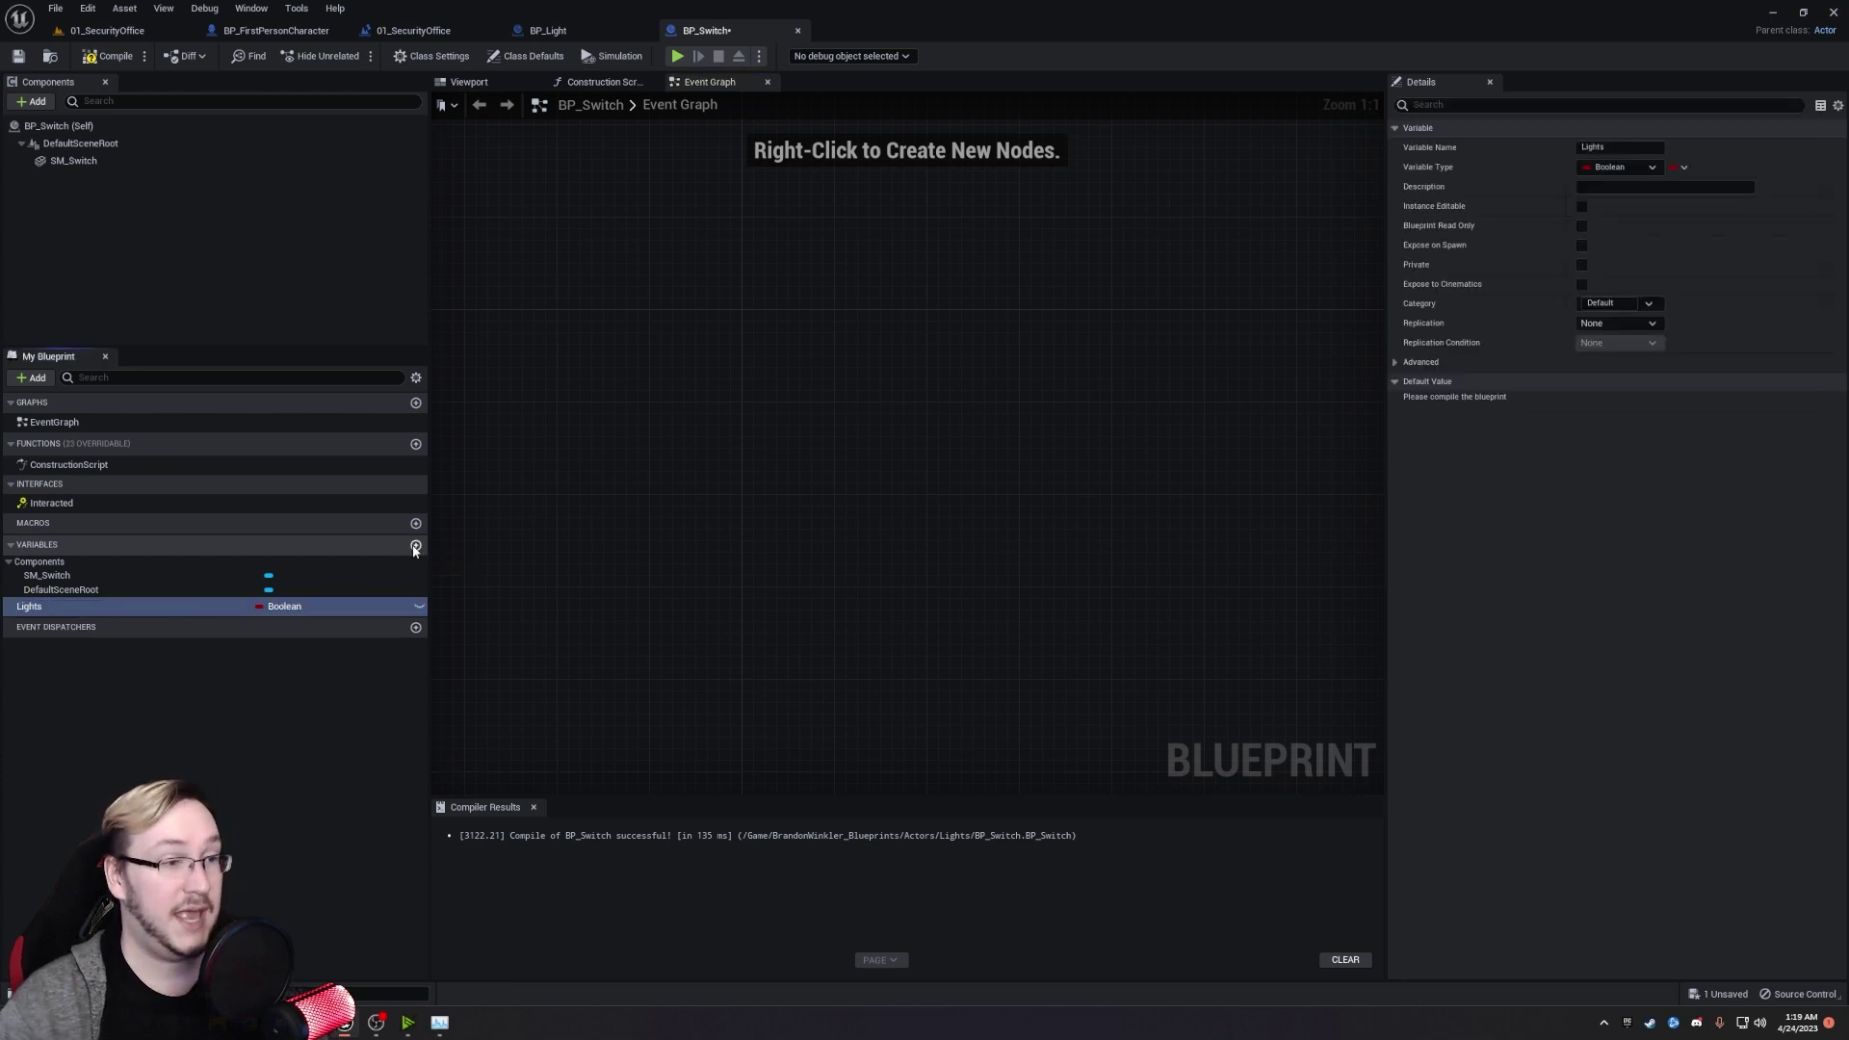
pyautogui.click(285, 607)
pyautogui.write('BP_Light')
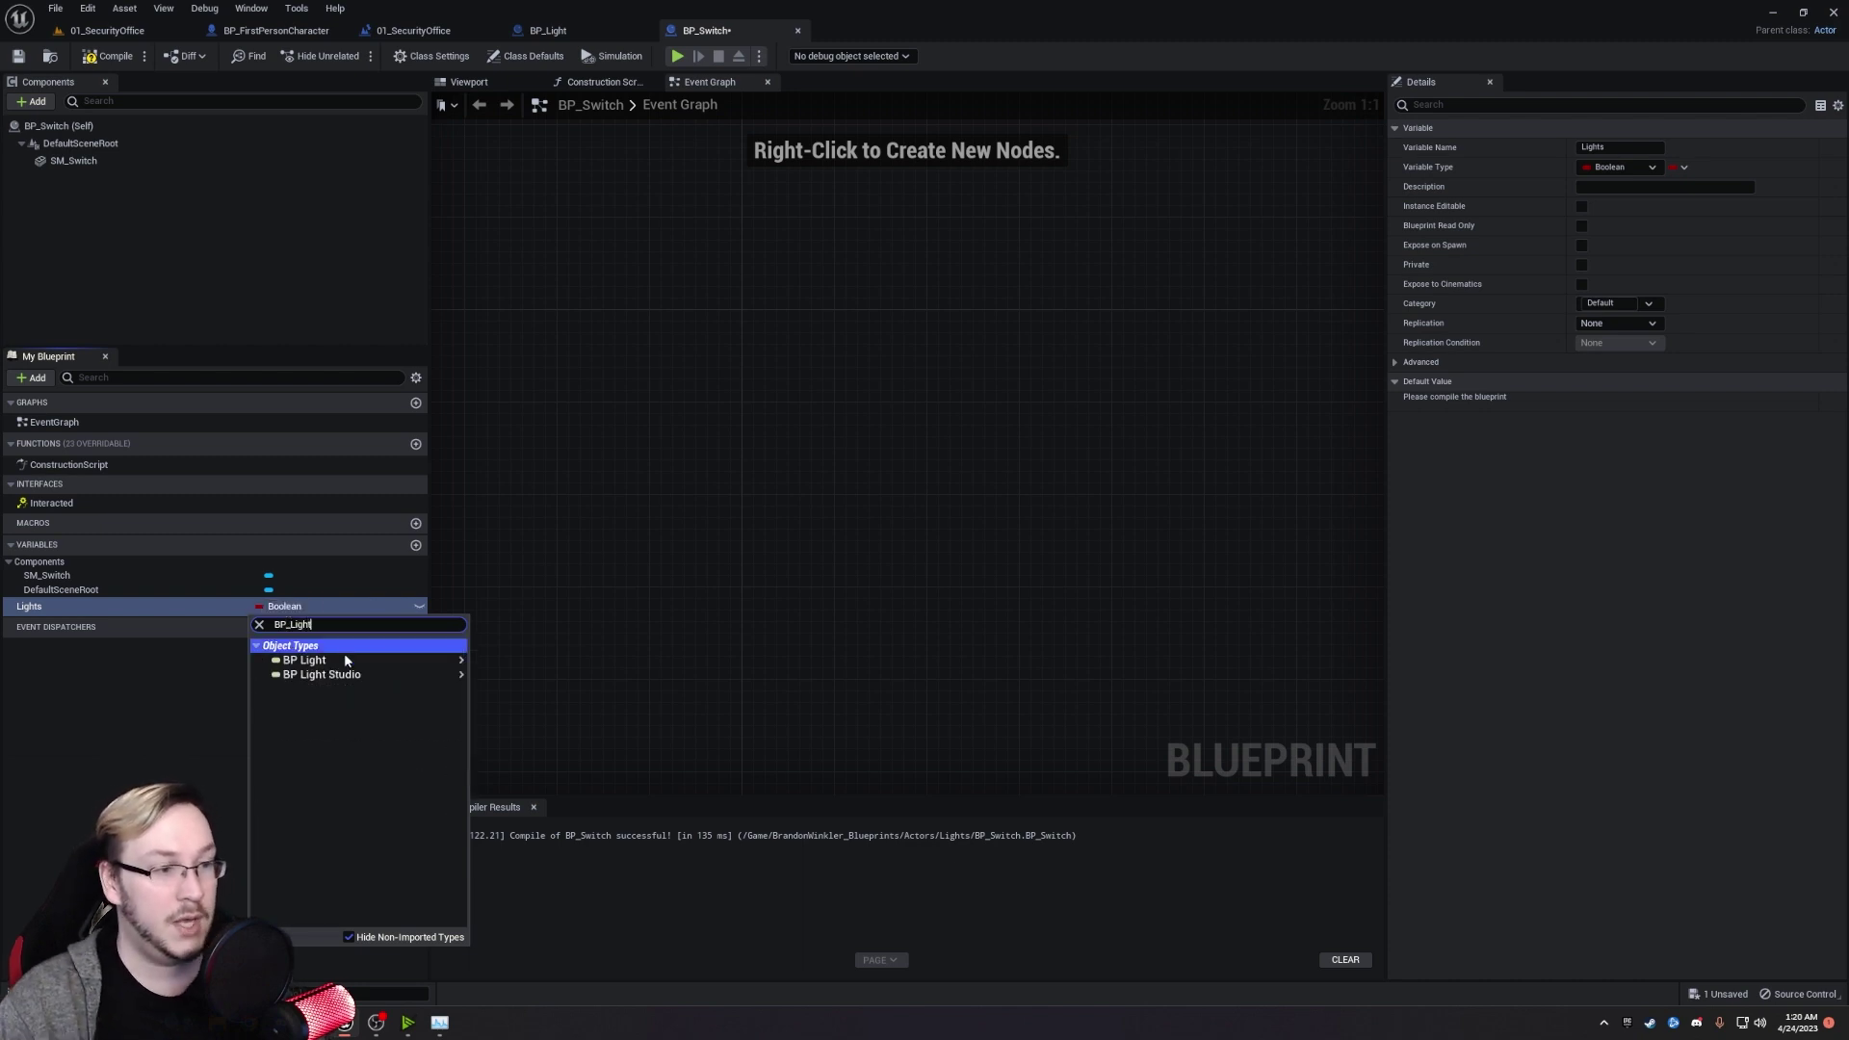
pyautogui.moveTo(349, 668)
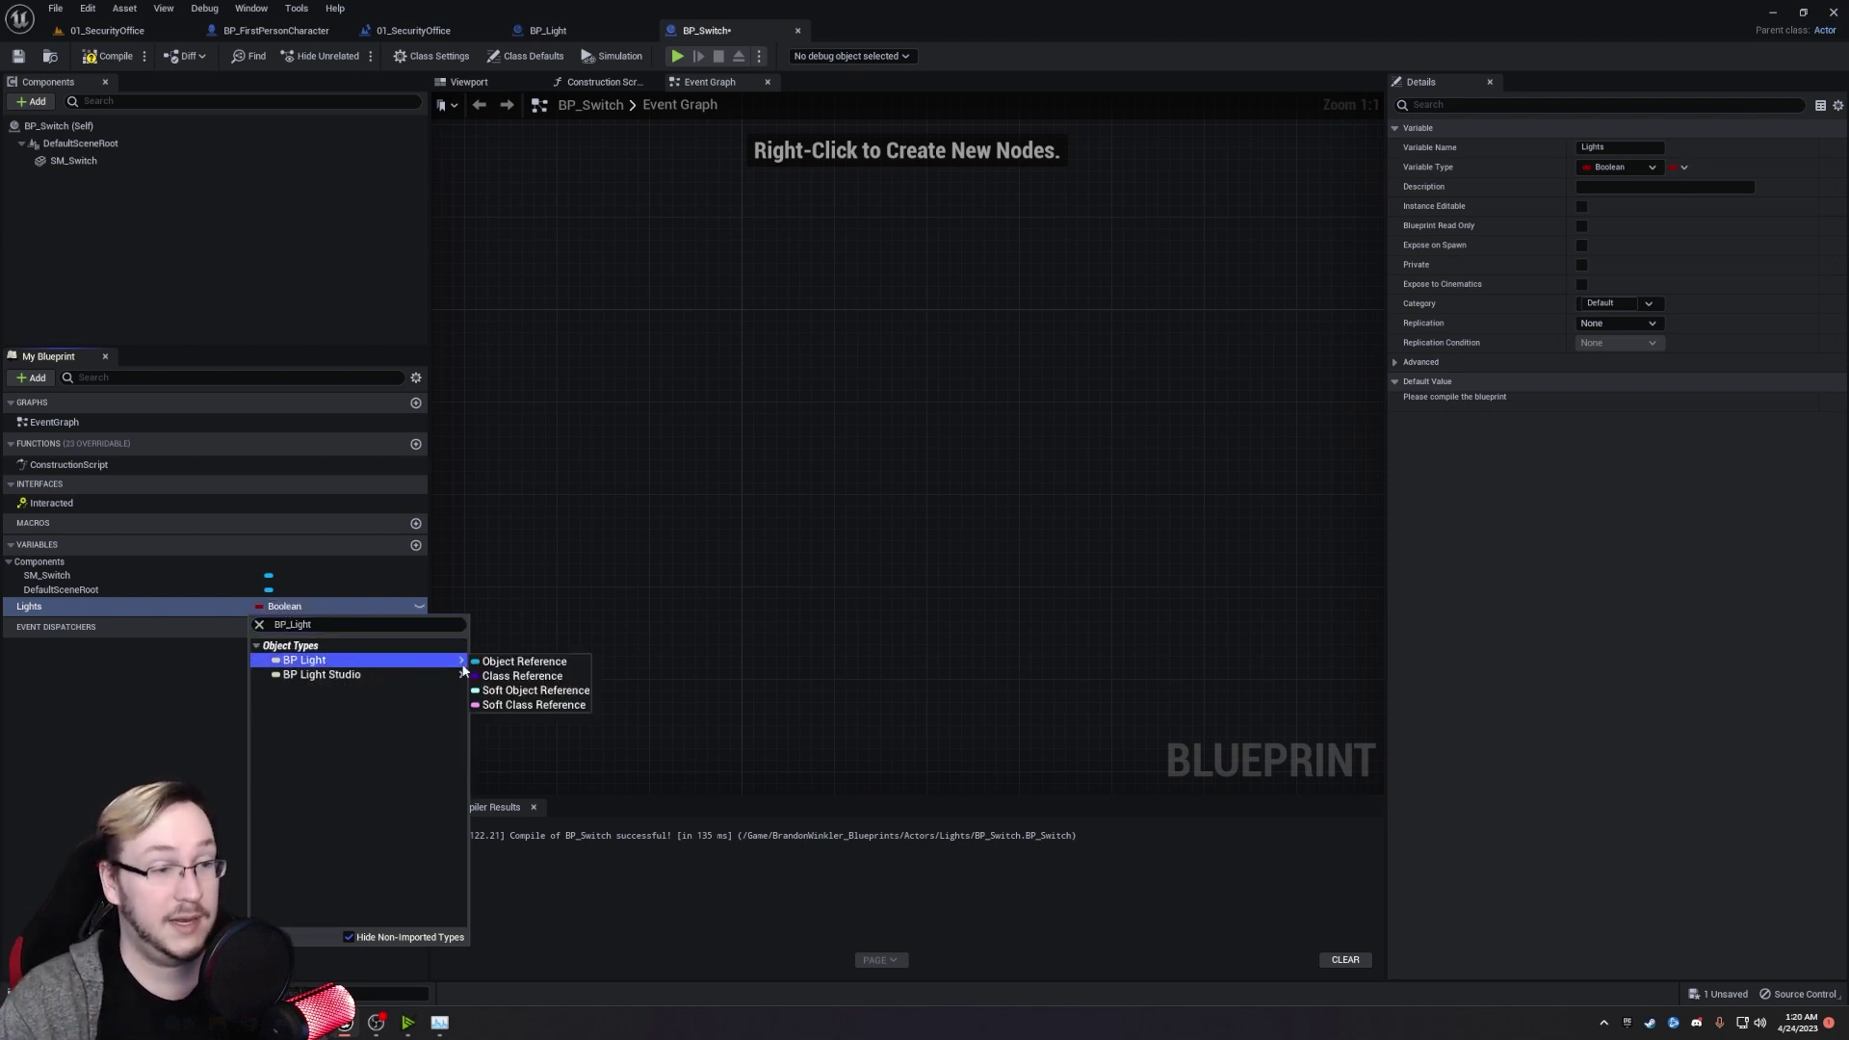
pyautogui.click(523, 662)
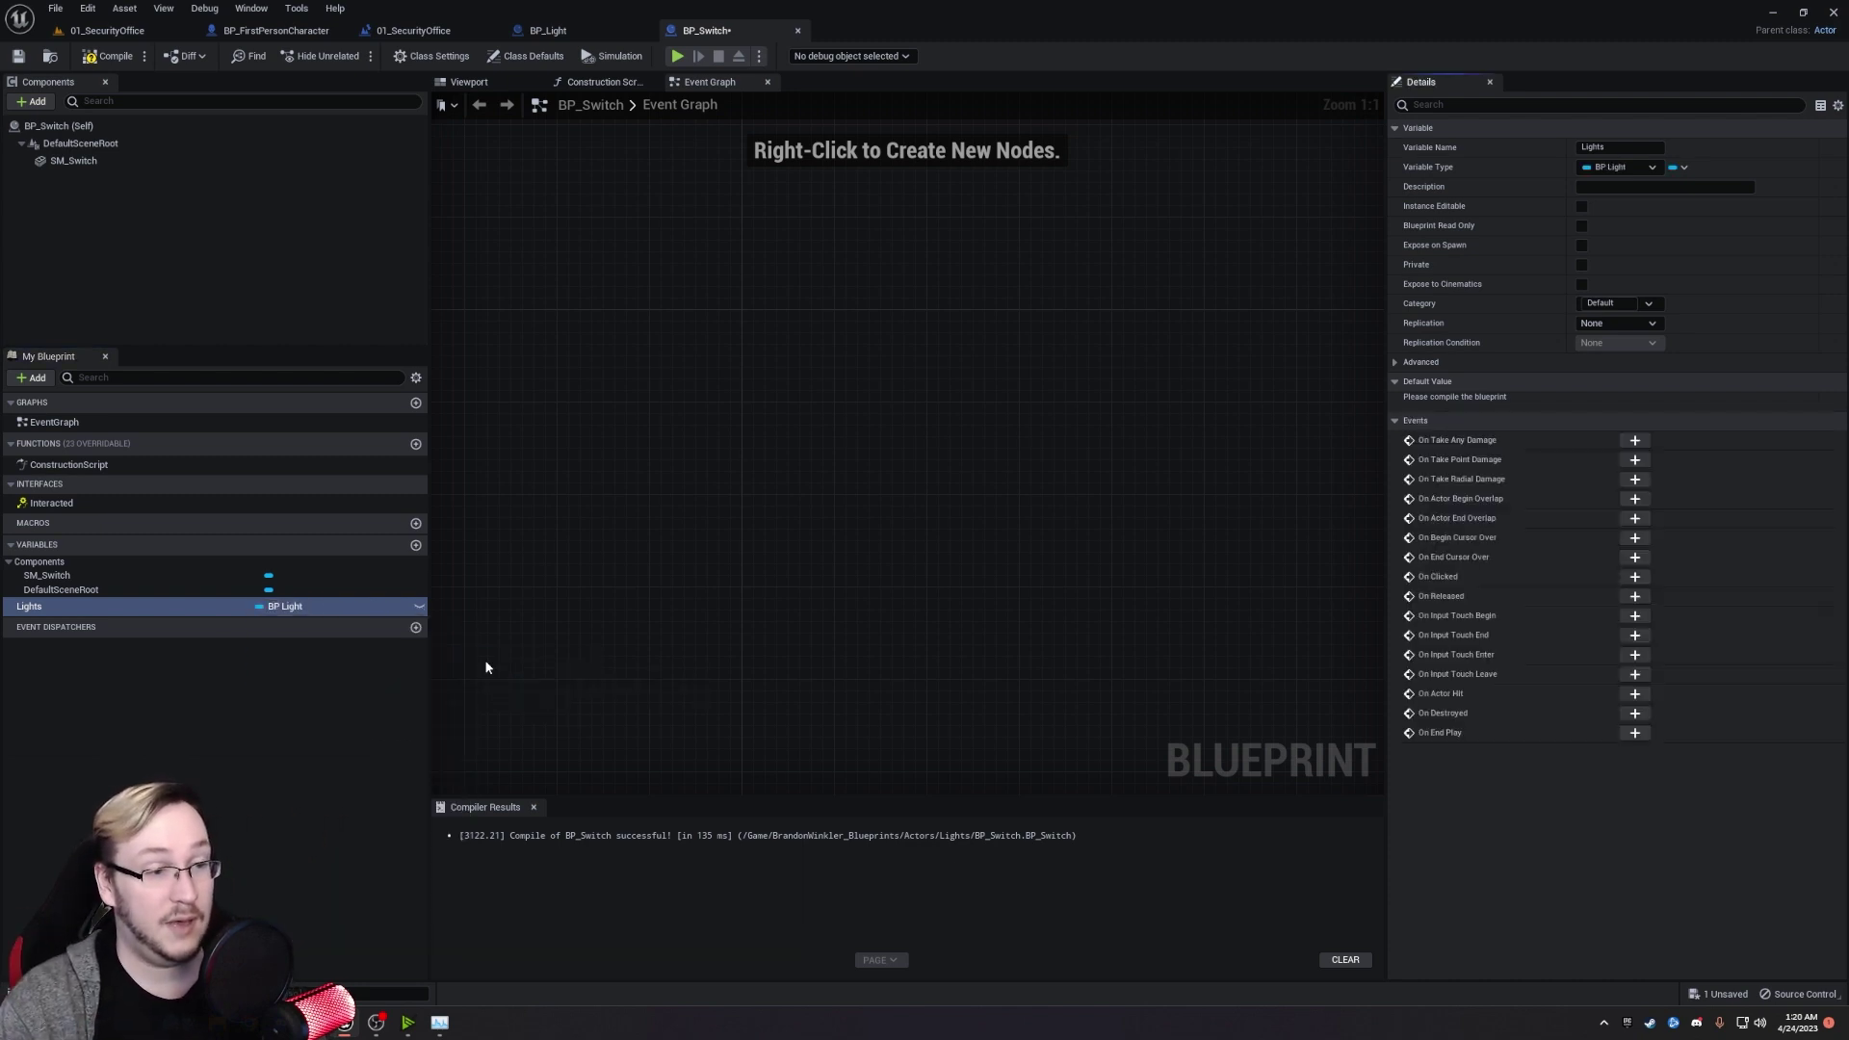
# Convert the Lights variable to an array, make it instance editable, and save and compile BP_Switch.
pyautogui.click(260, 606)
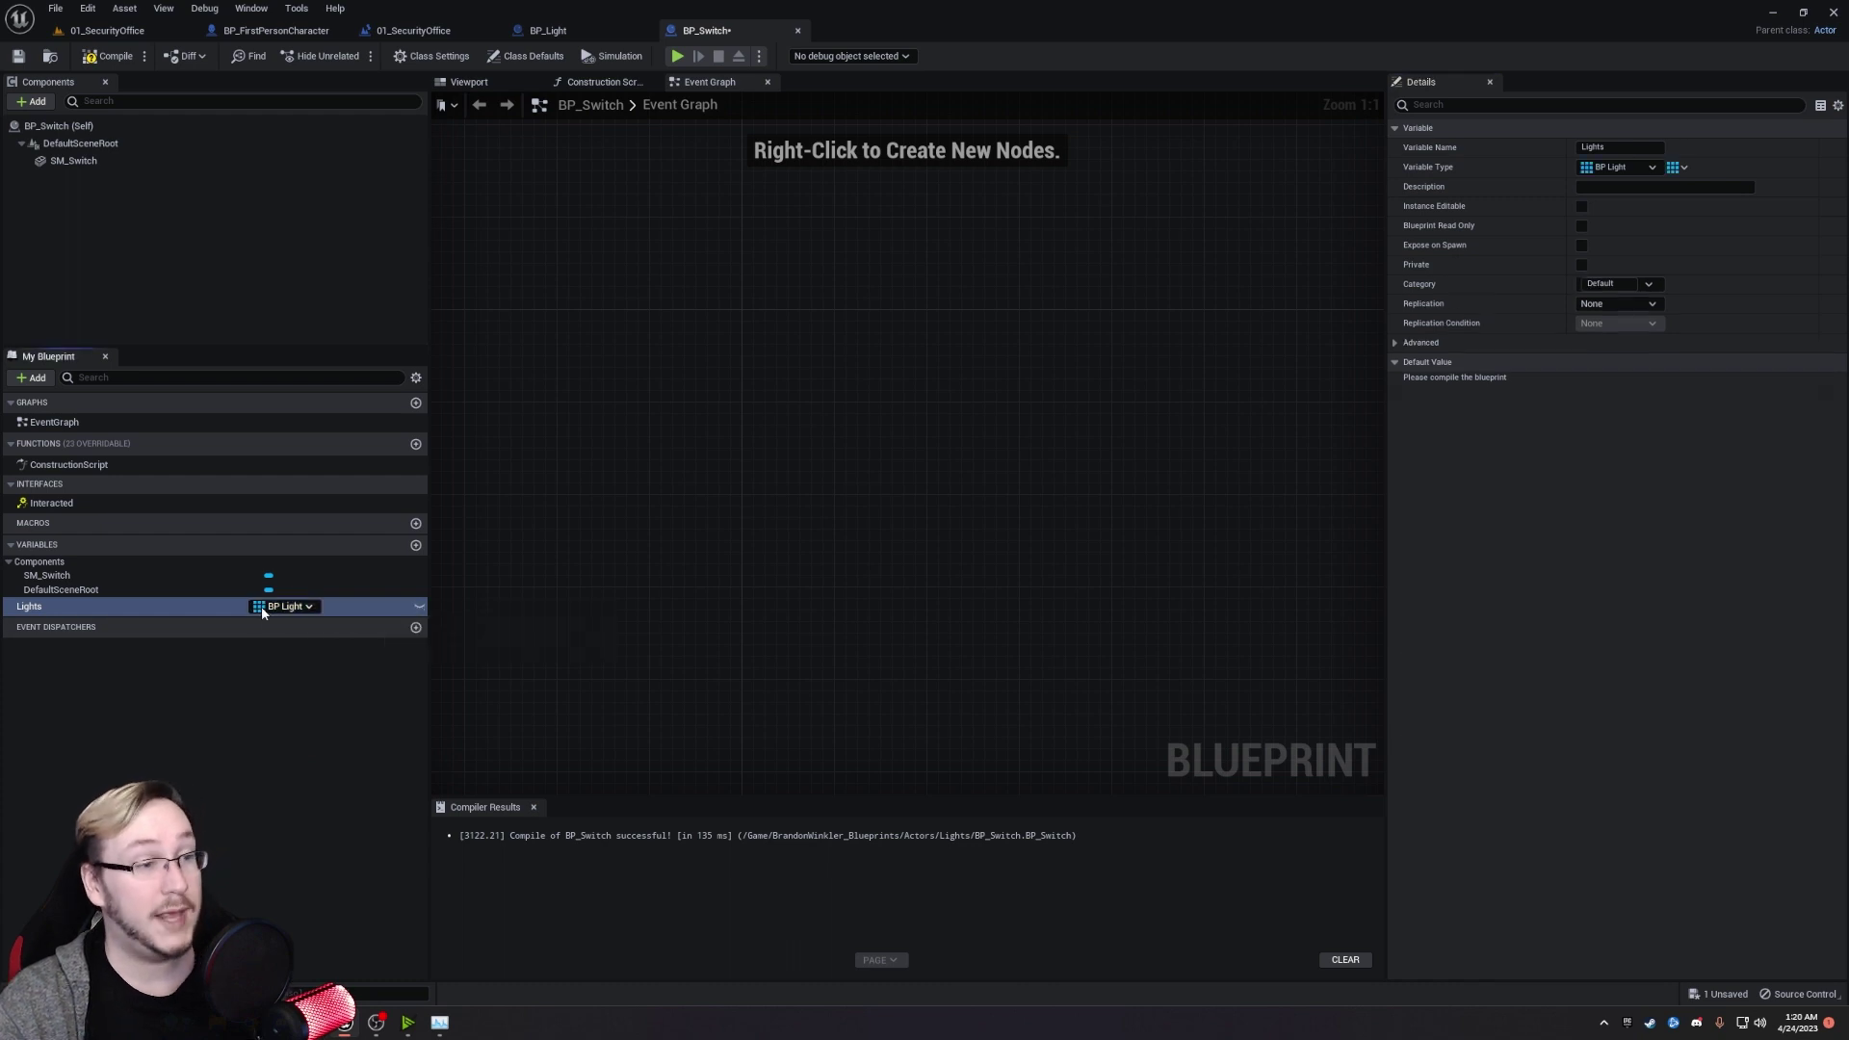
pyautogui.click(419, 607)
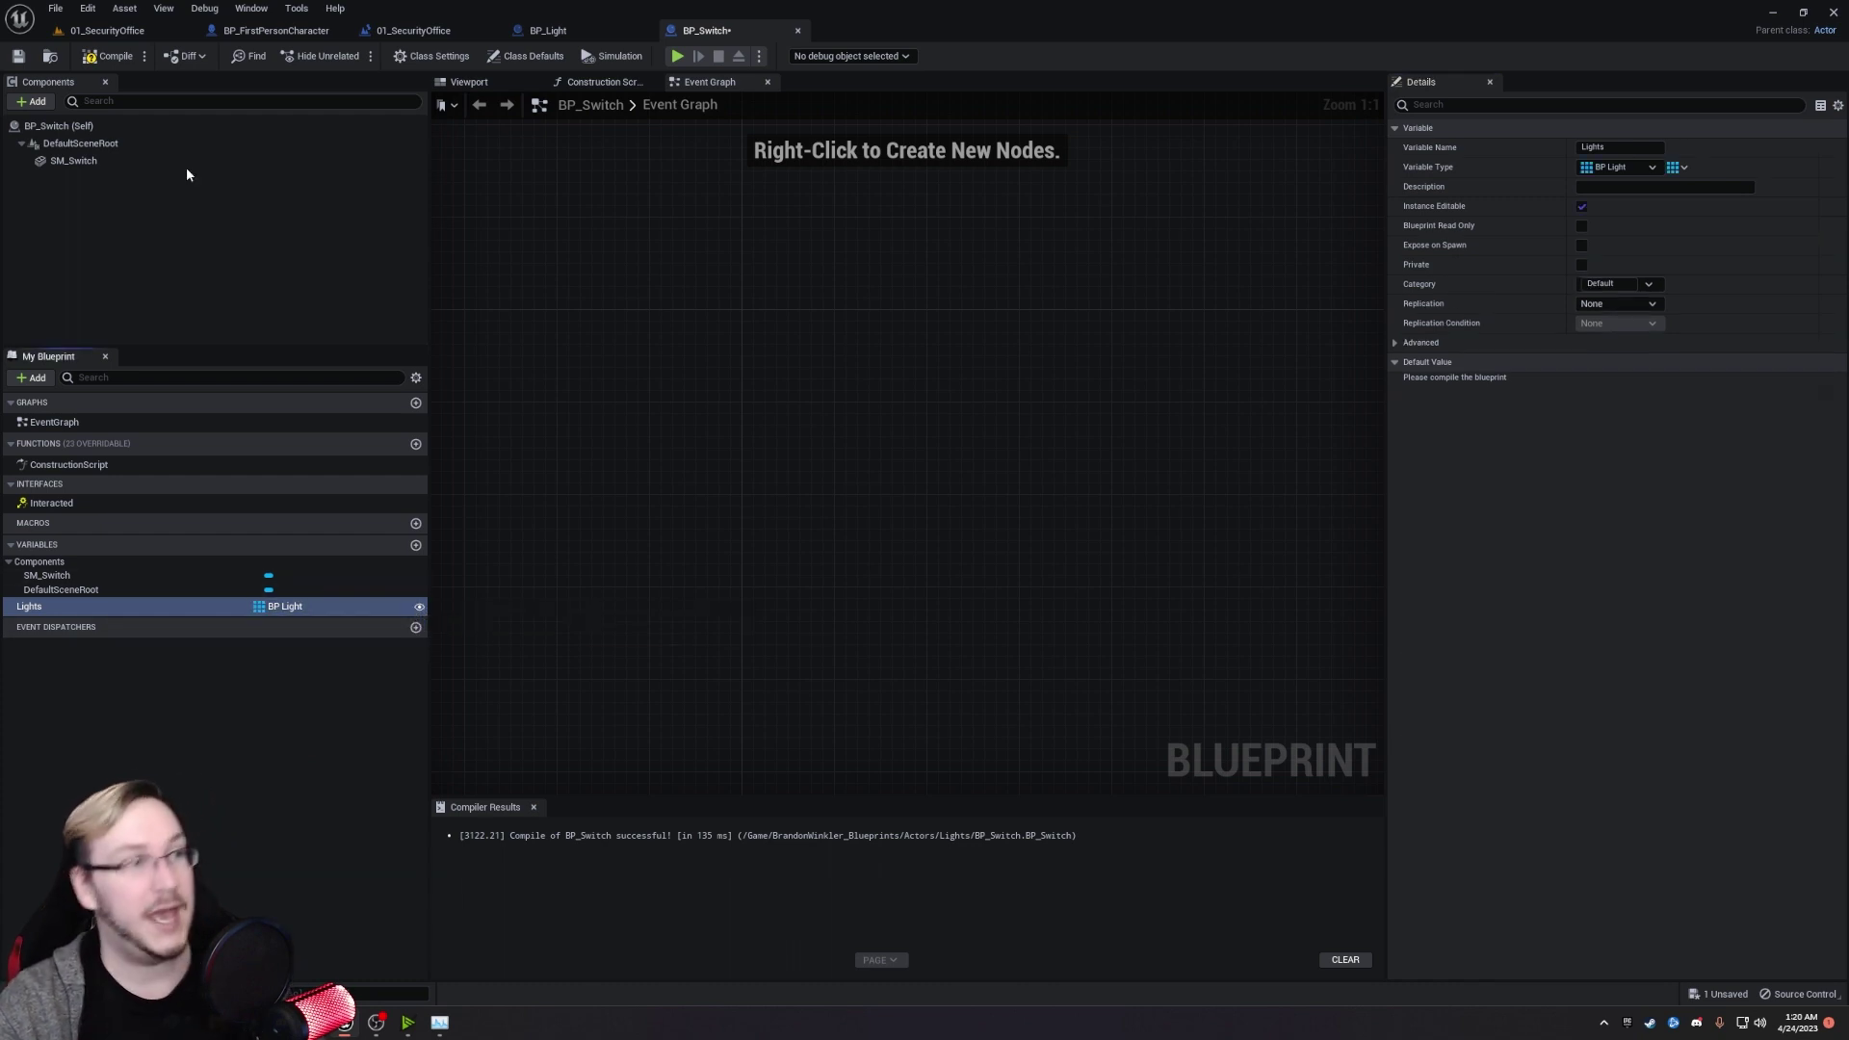
pyautogui.click(92, 58)
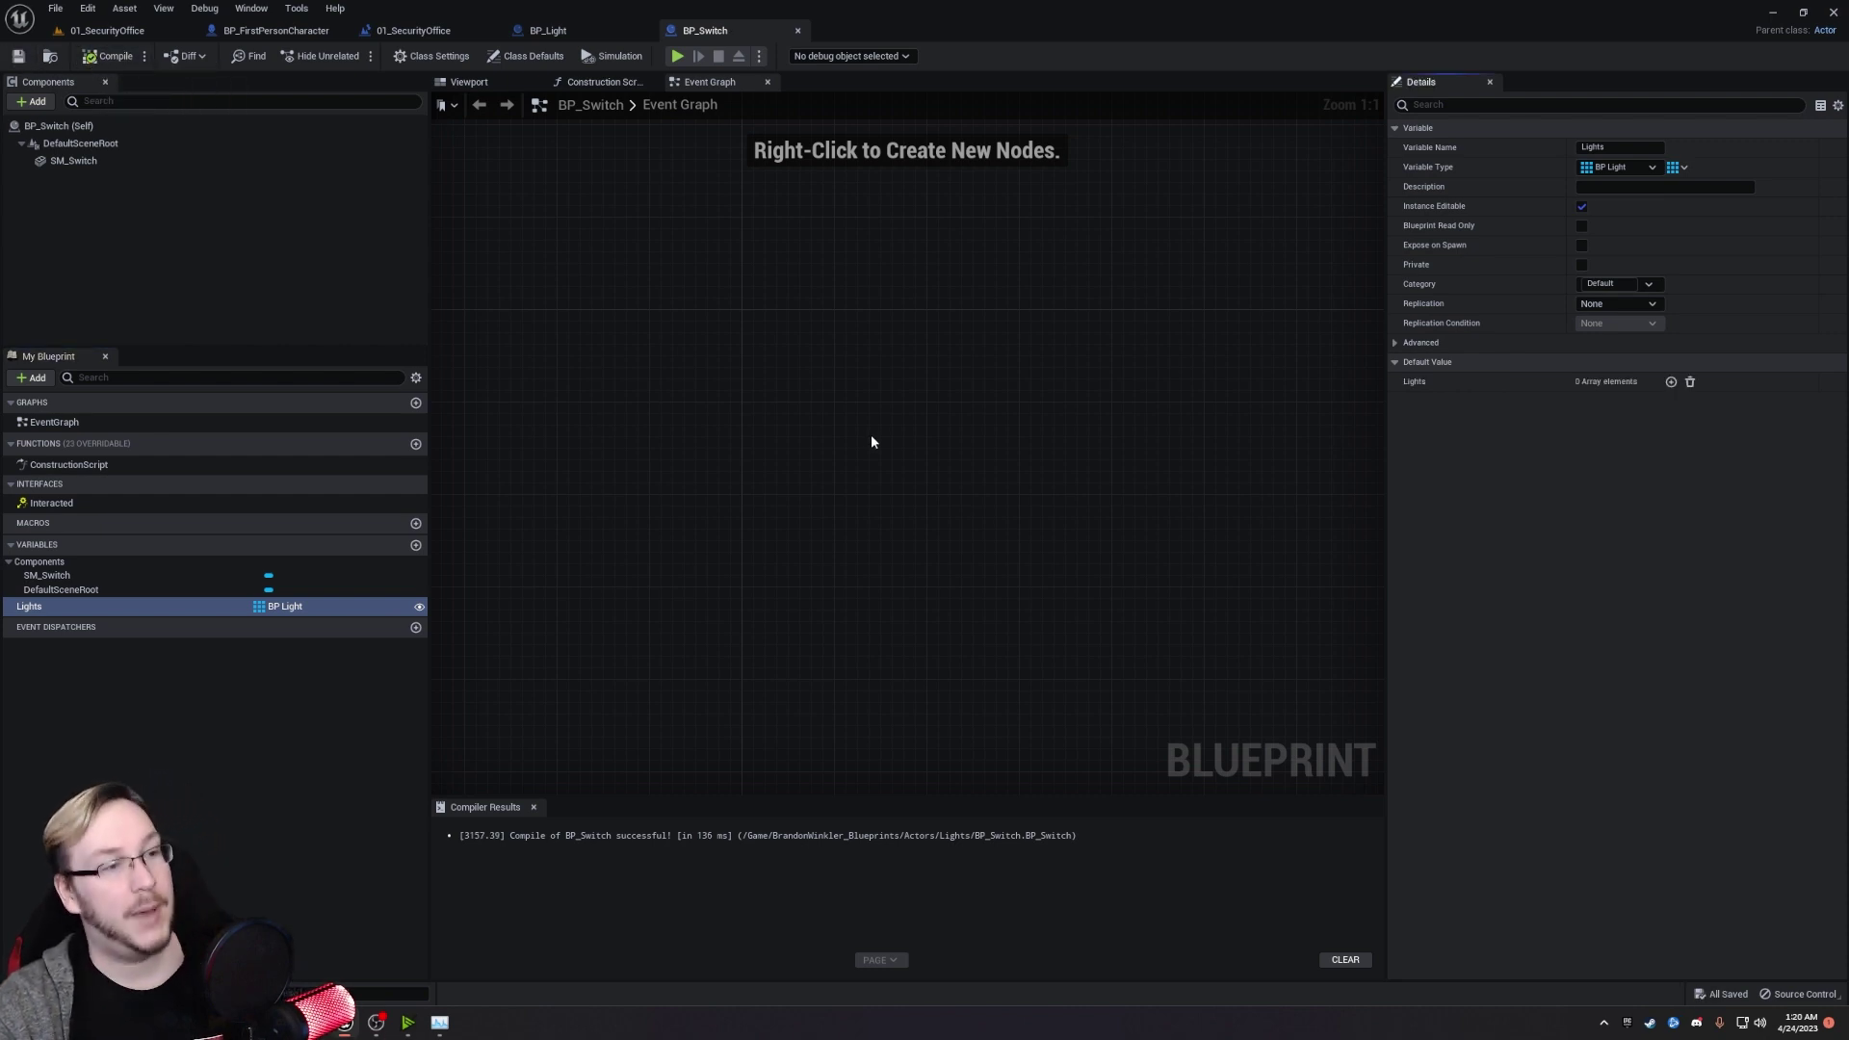
pyautogui.rightClick(796, 402)
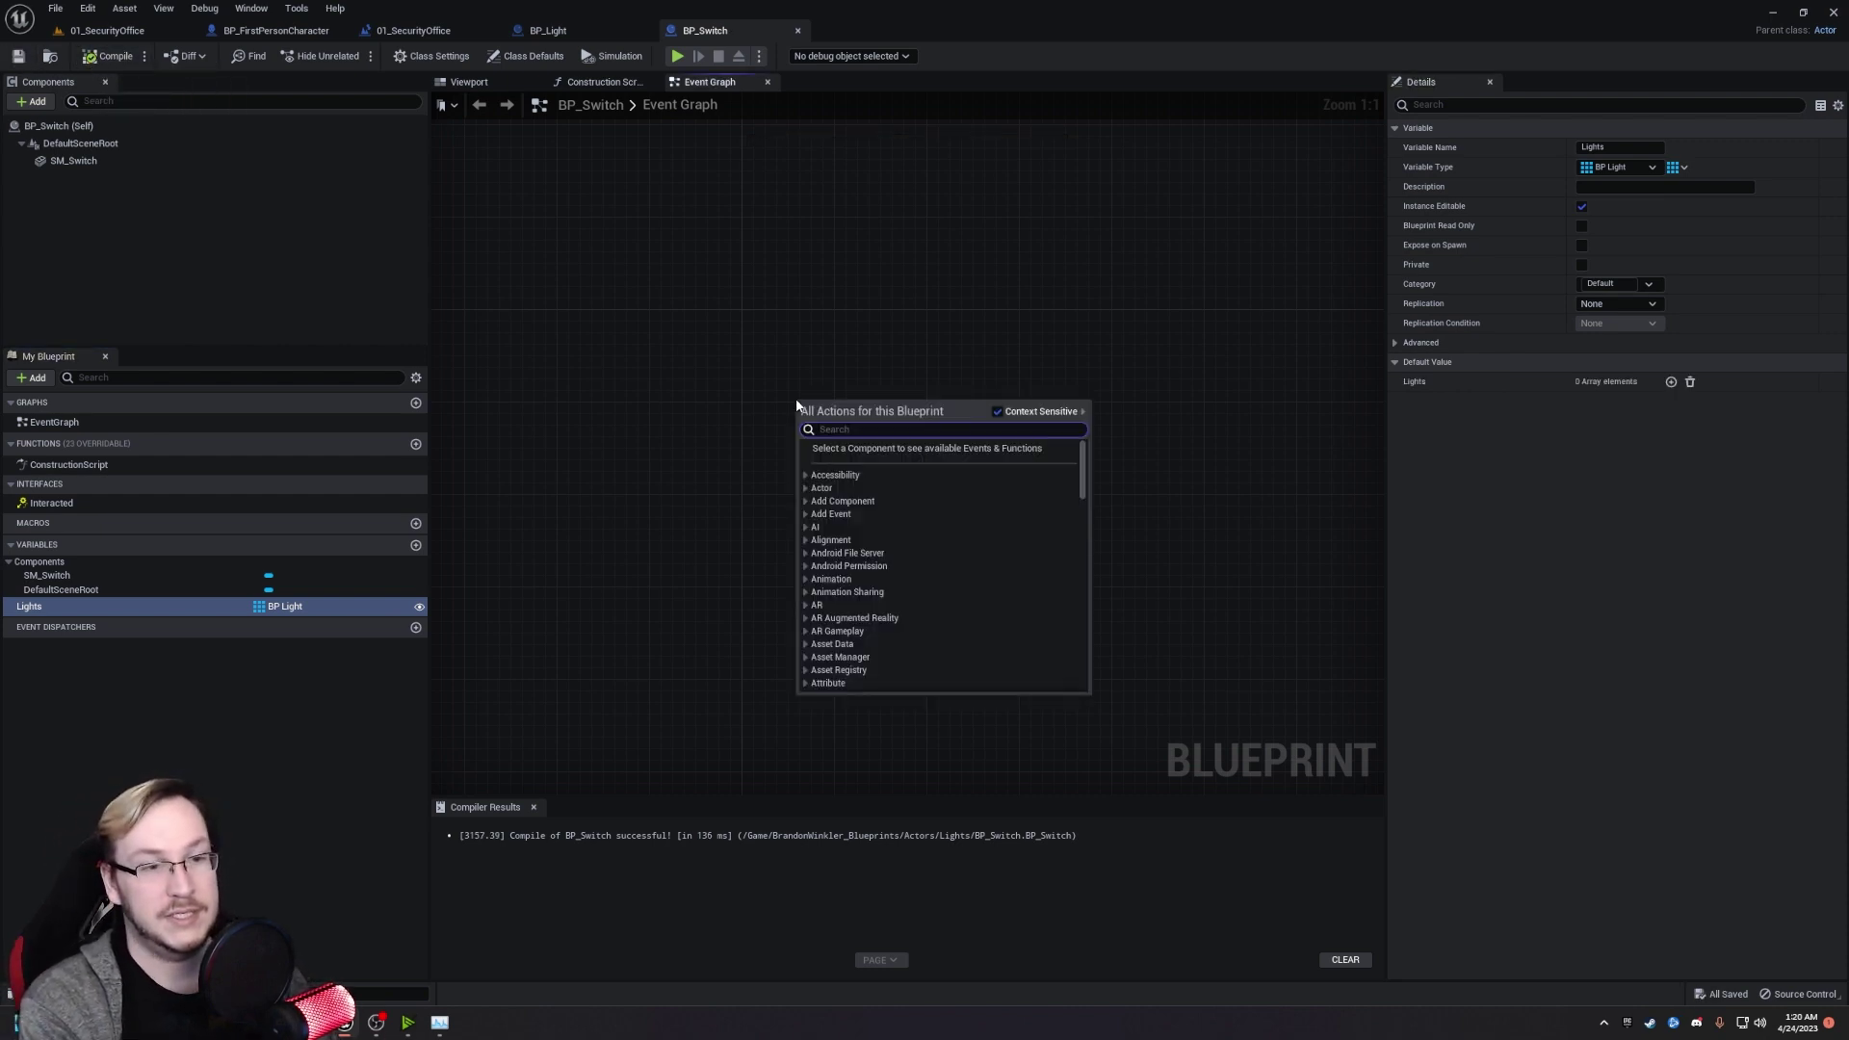
# Add an instance-editable variable named On? with the Boolean type to BP_Switch, and save and compile the blueprint.
pyautogui.click(416, 545)
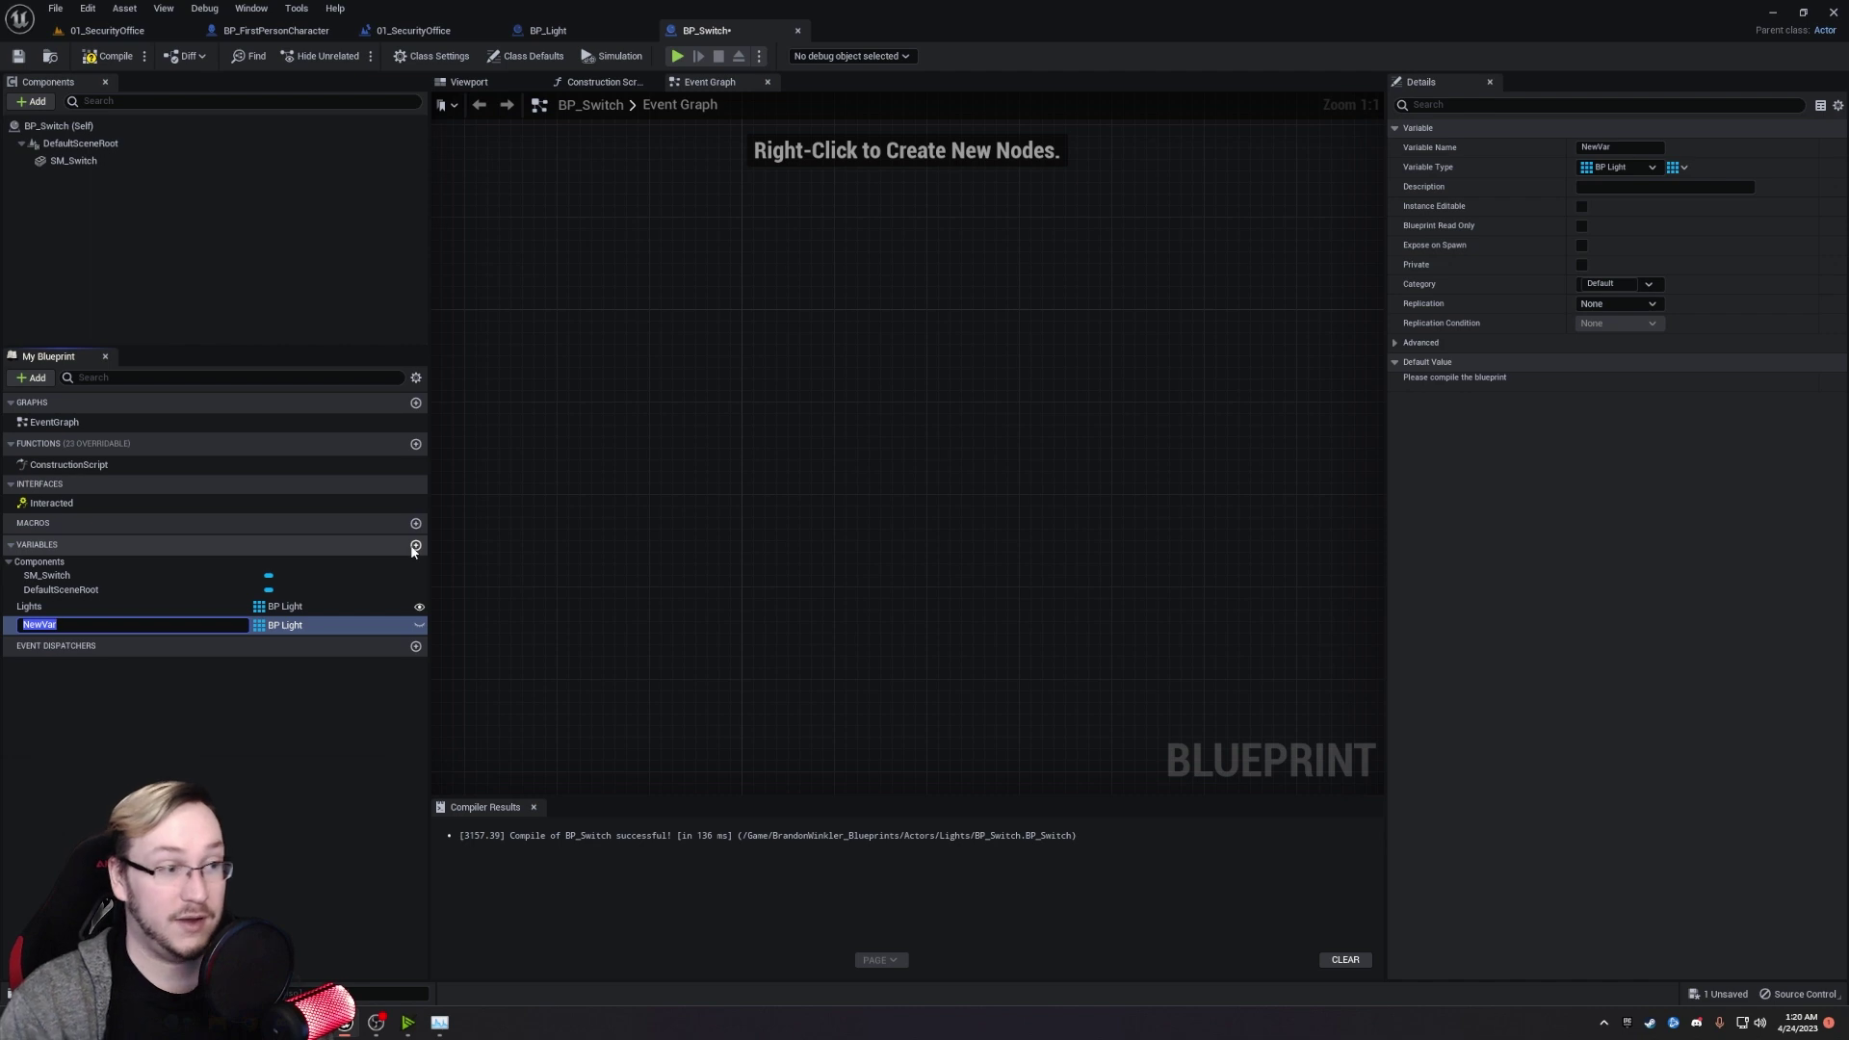
pyautogui.write('On?')
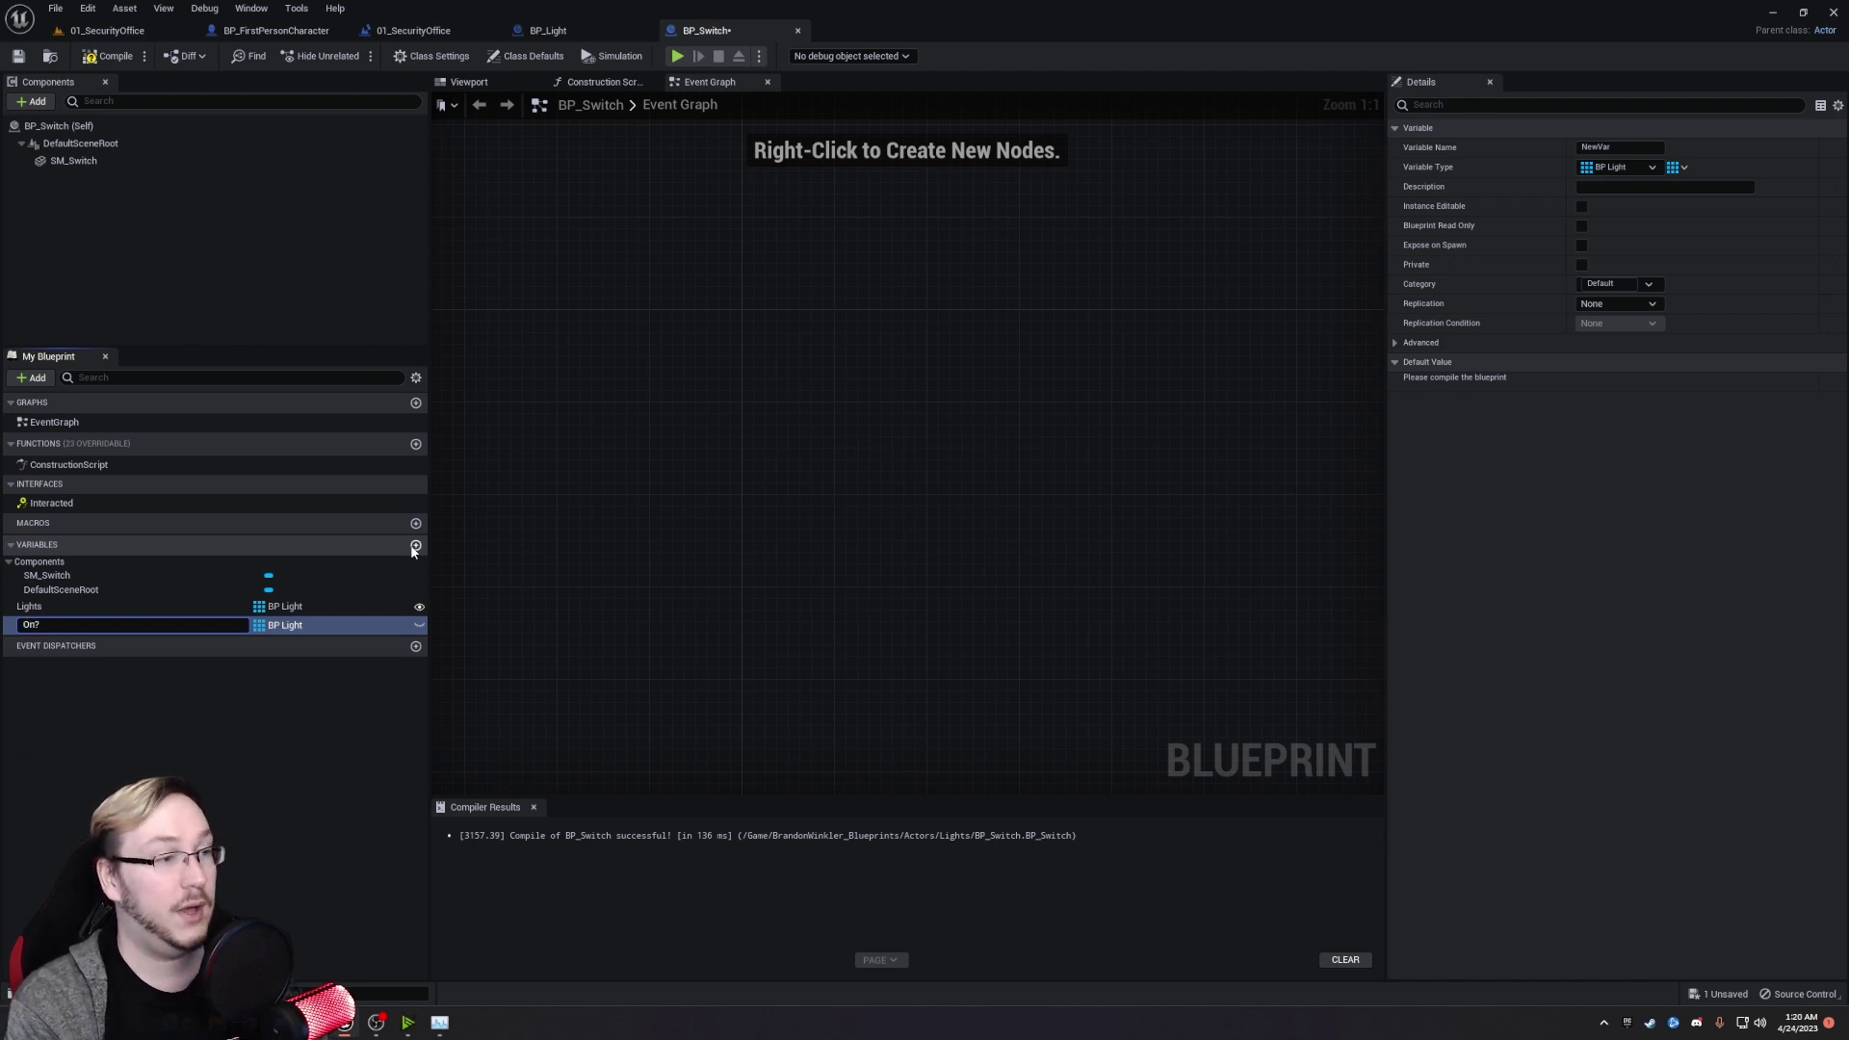
pyautogui.press('Return')
pyautogui.click(289, 625)
pyautogui.click(292, 664)
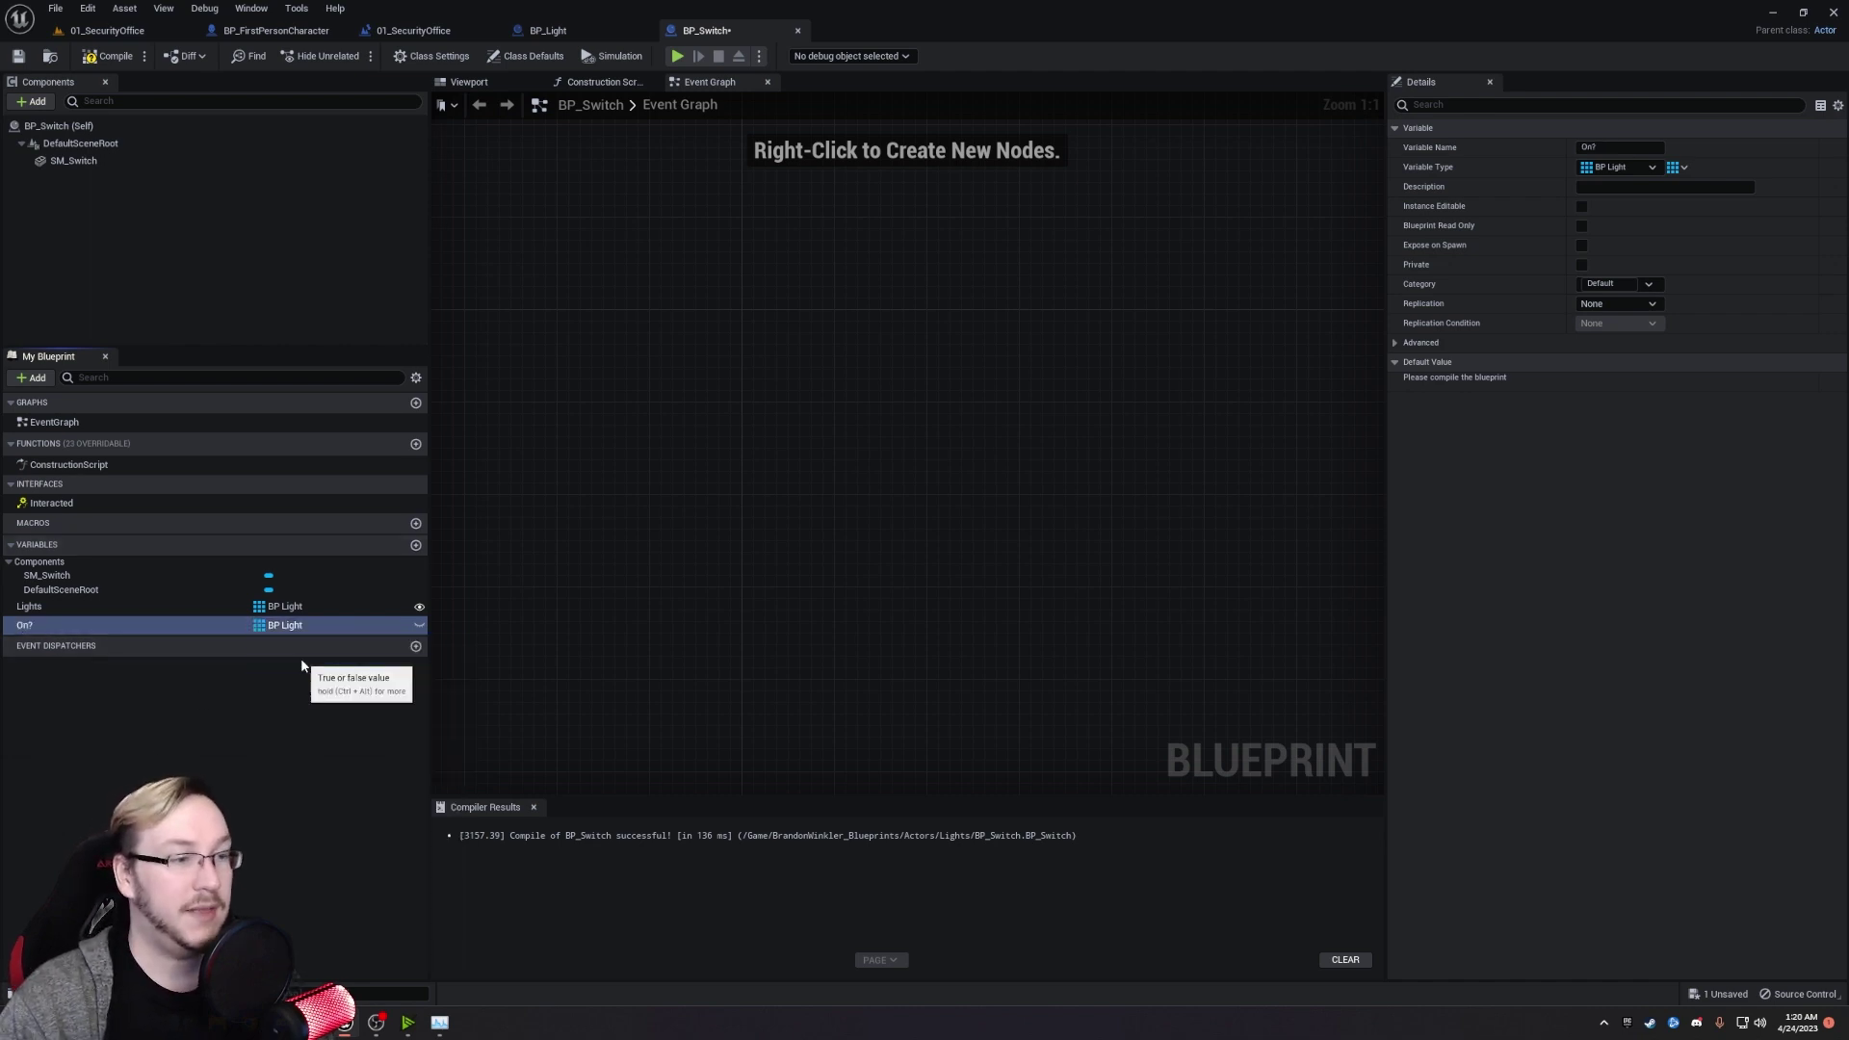
pyautogui.click(17, 55)
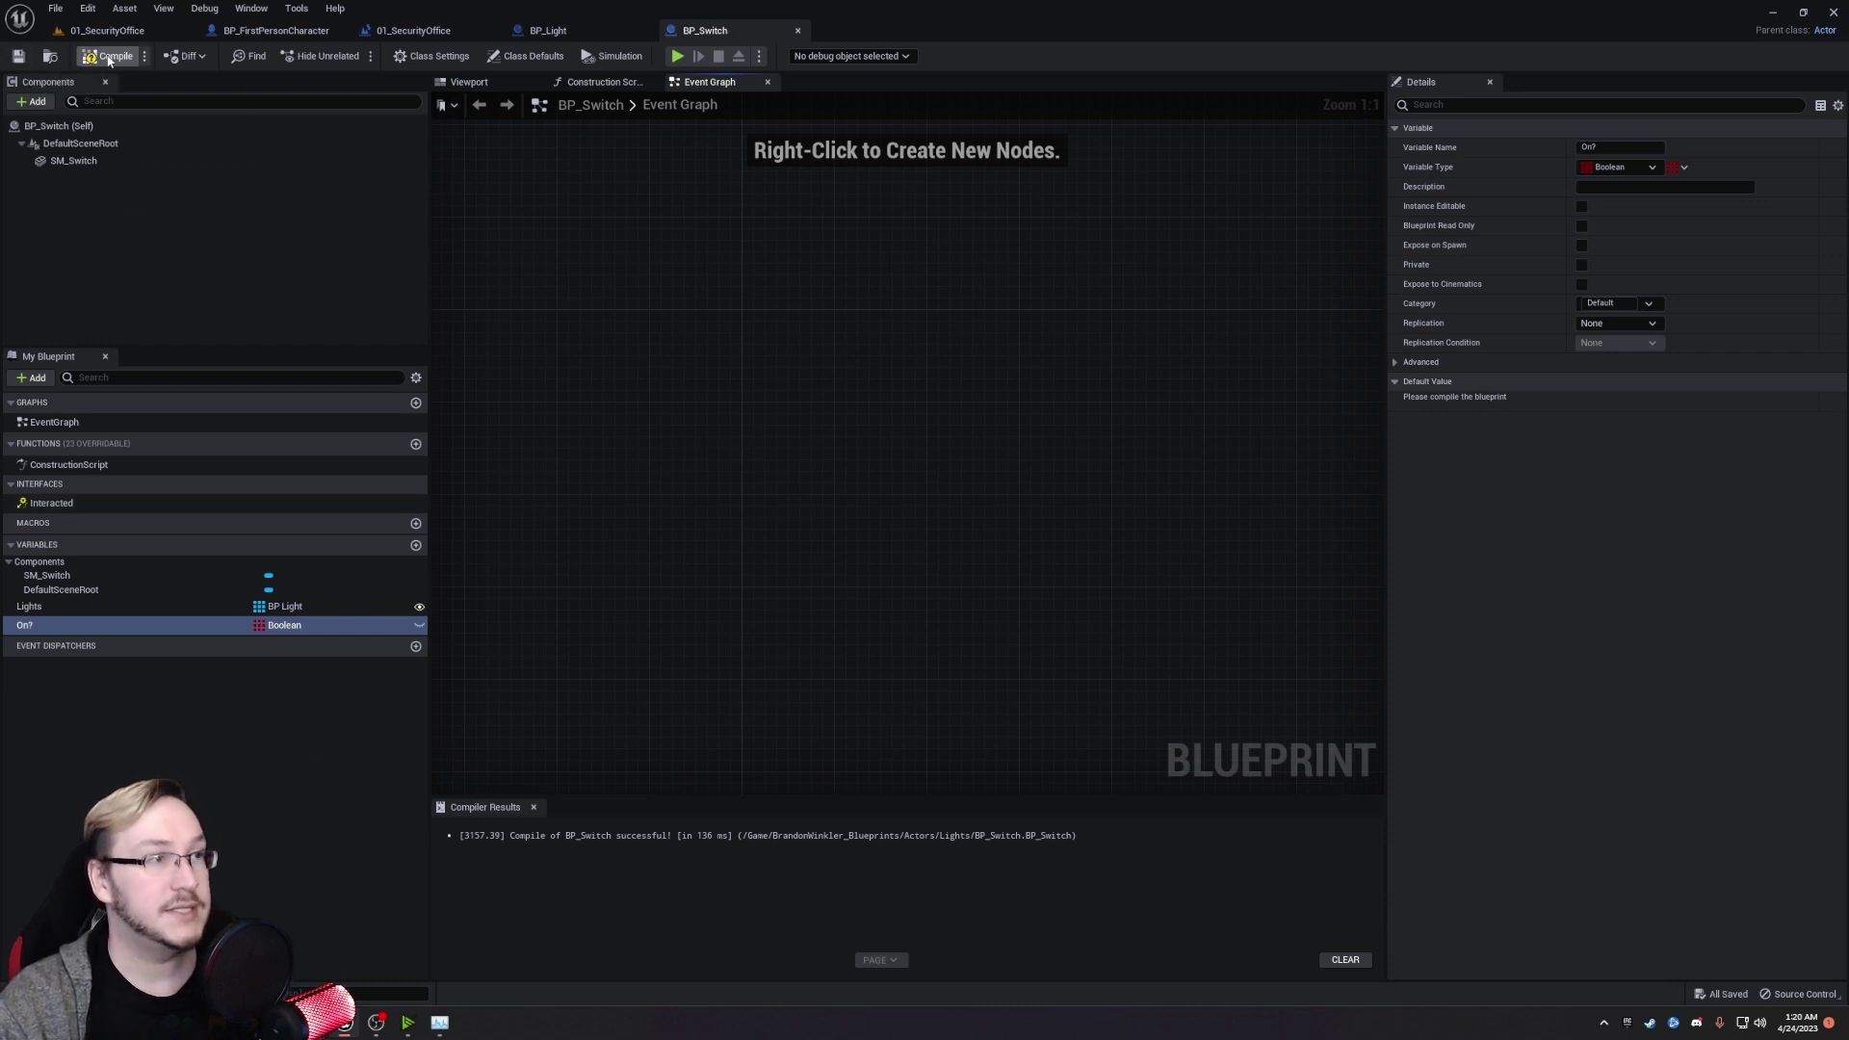
pyautogui.click(419, 625)
pyautogui.click(18, 56)
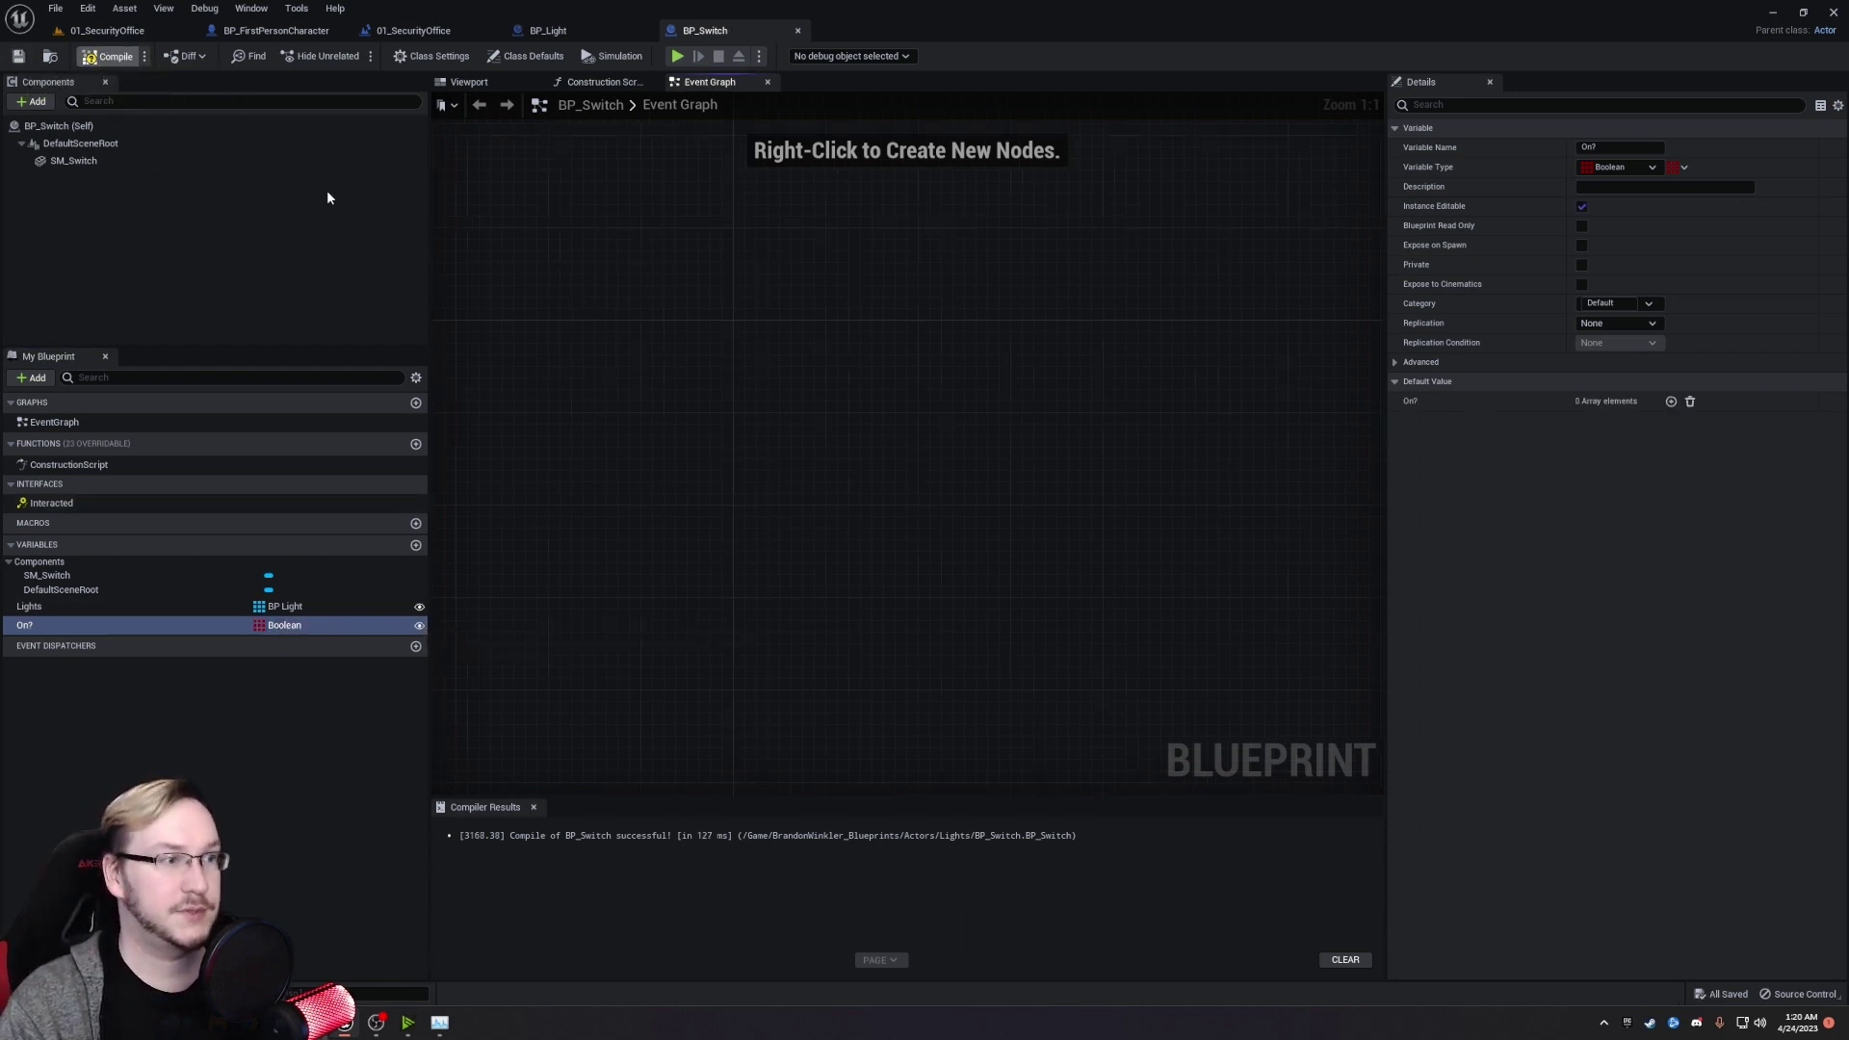
# Add a custom event named TurnLightsOn to BP_Switch's event graph.
pyautogui.rightClick(805, 386)
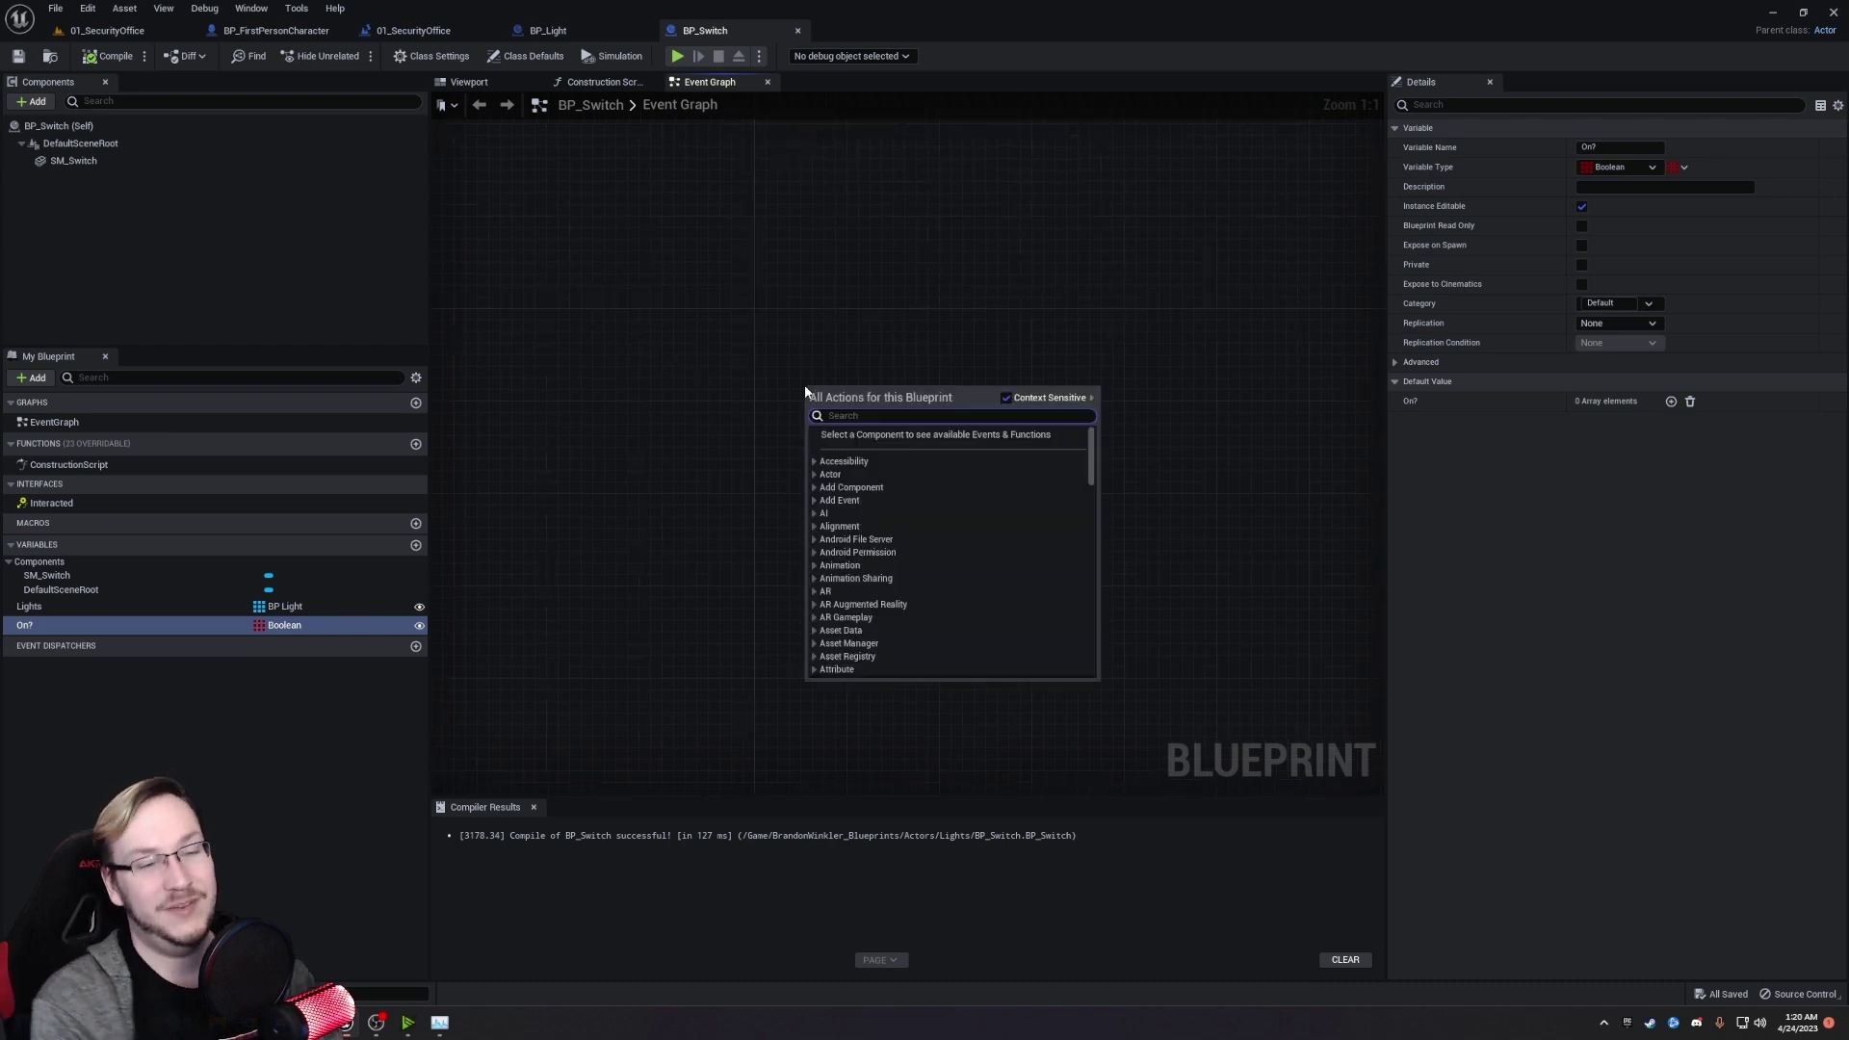
pyautogui.write('custom')
pyautogui.press('Return')
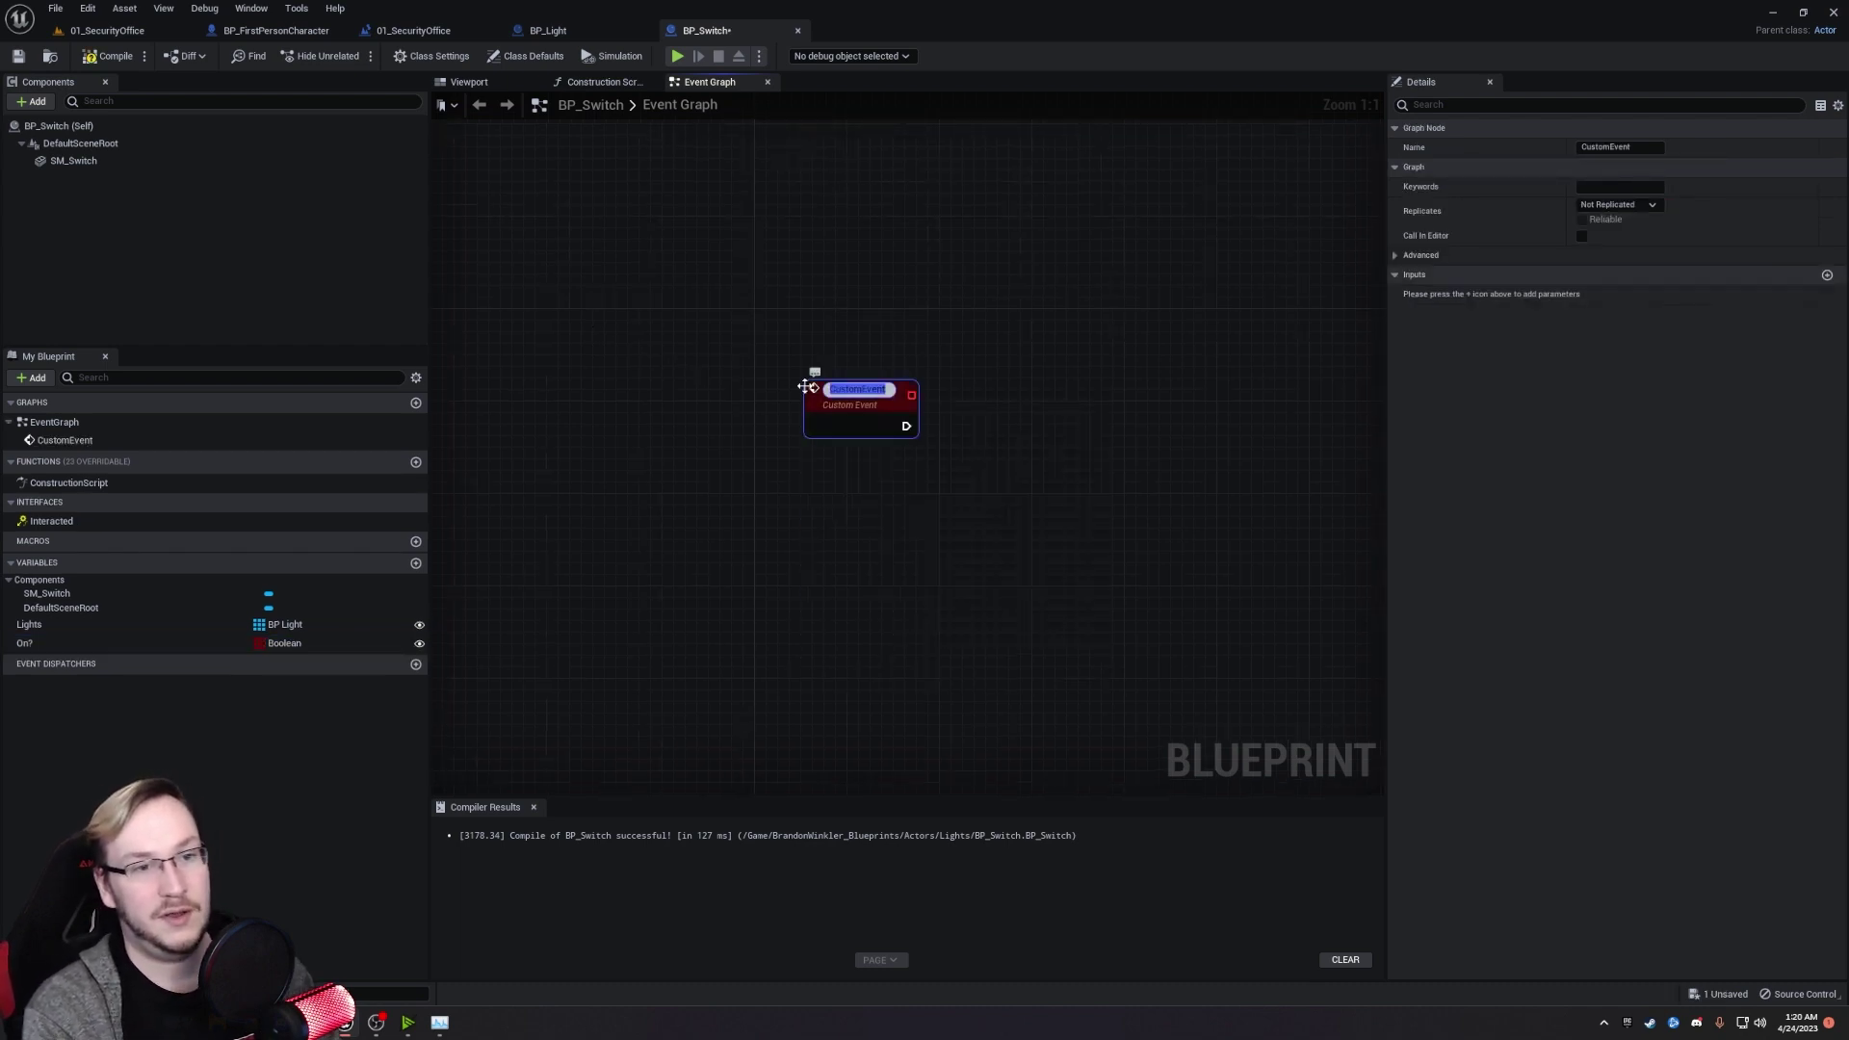
pyautogui.write('Turn')
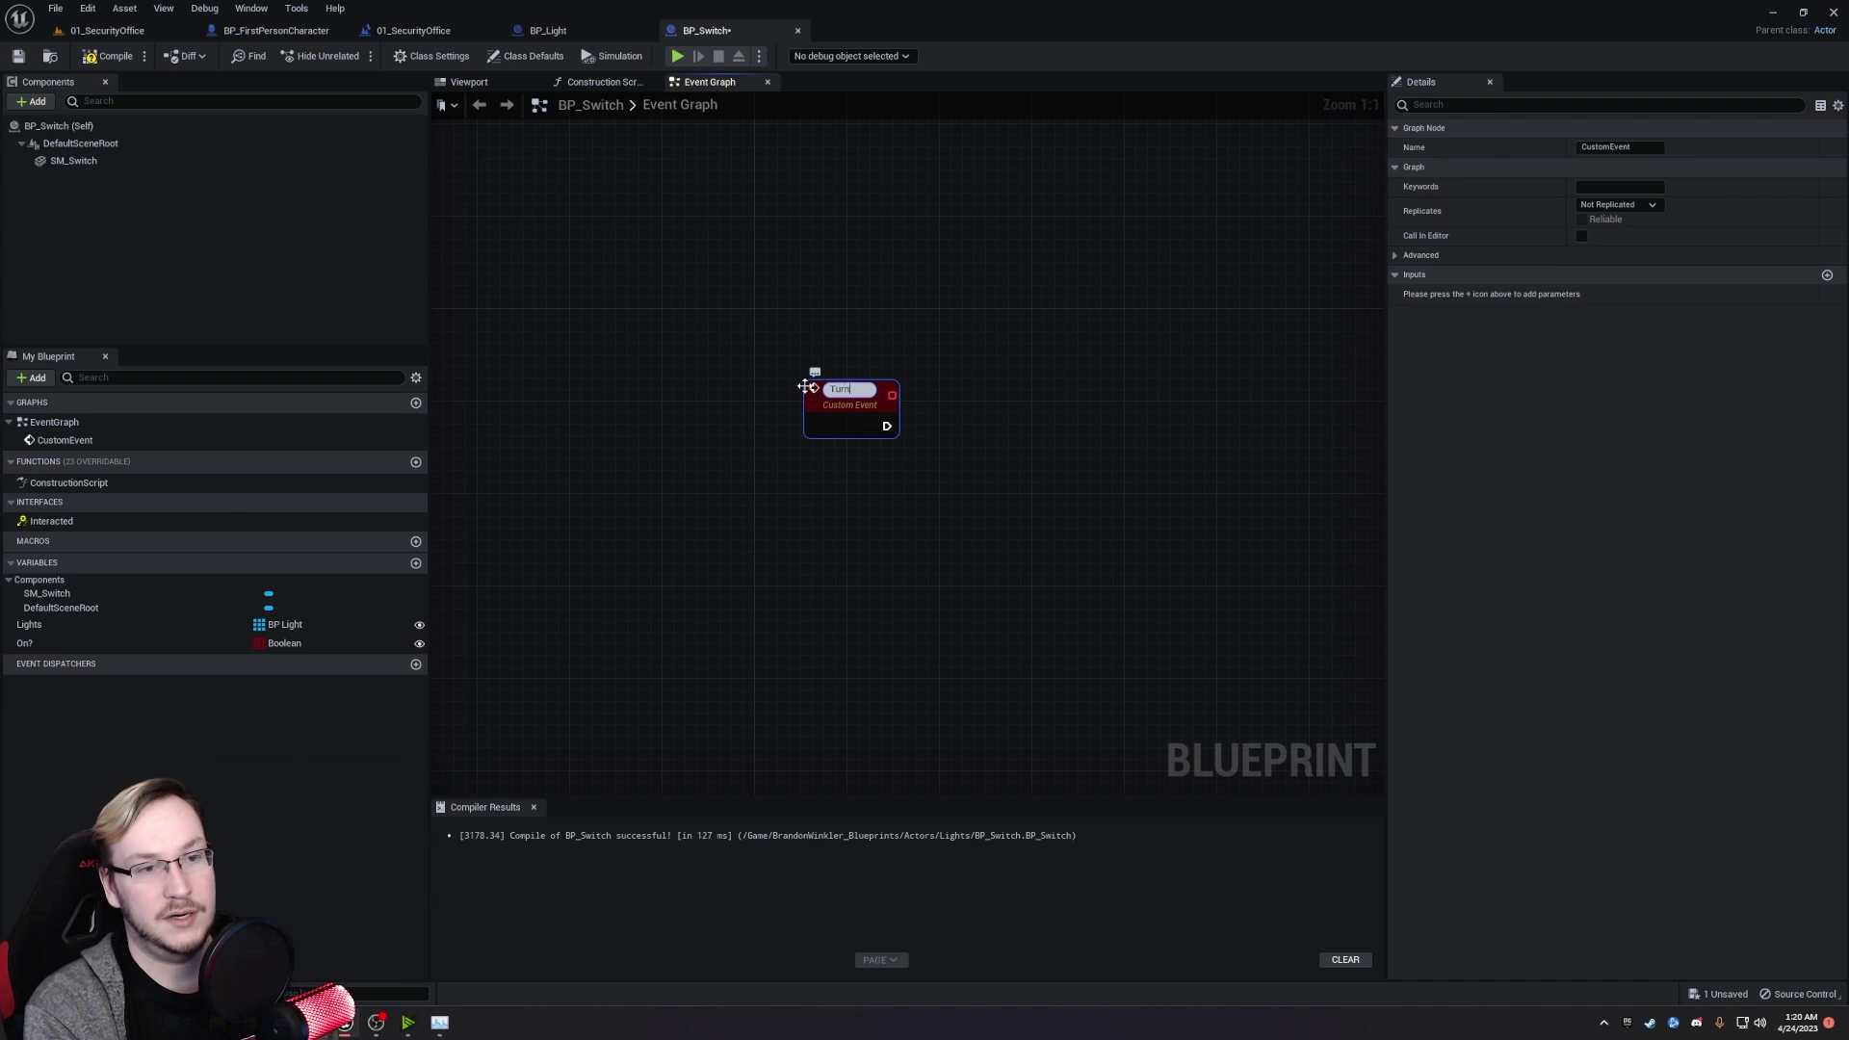
pyautogui.write('LightsOn')
pyautogui.press('Return')
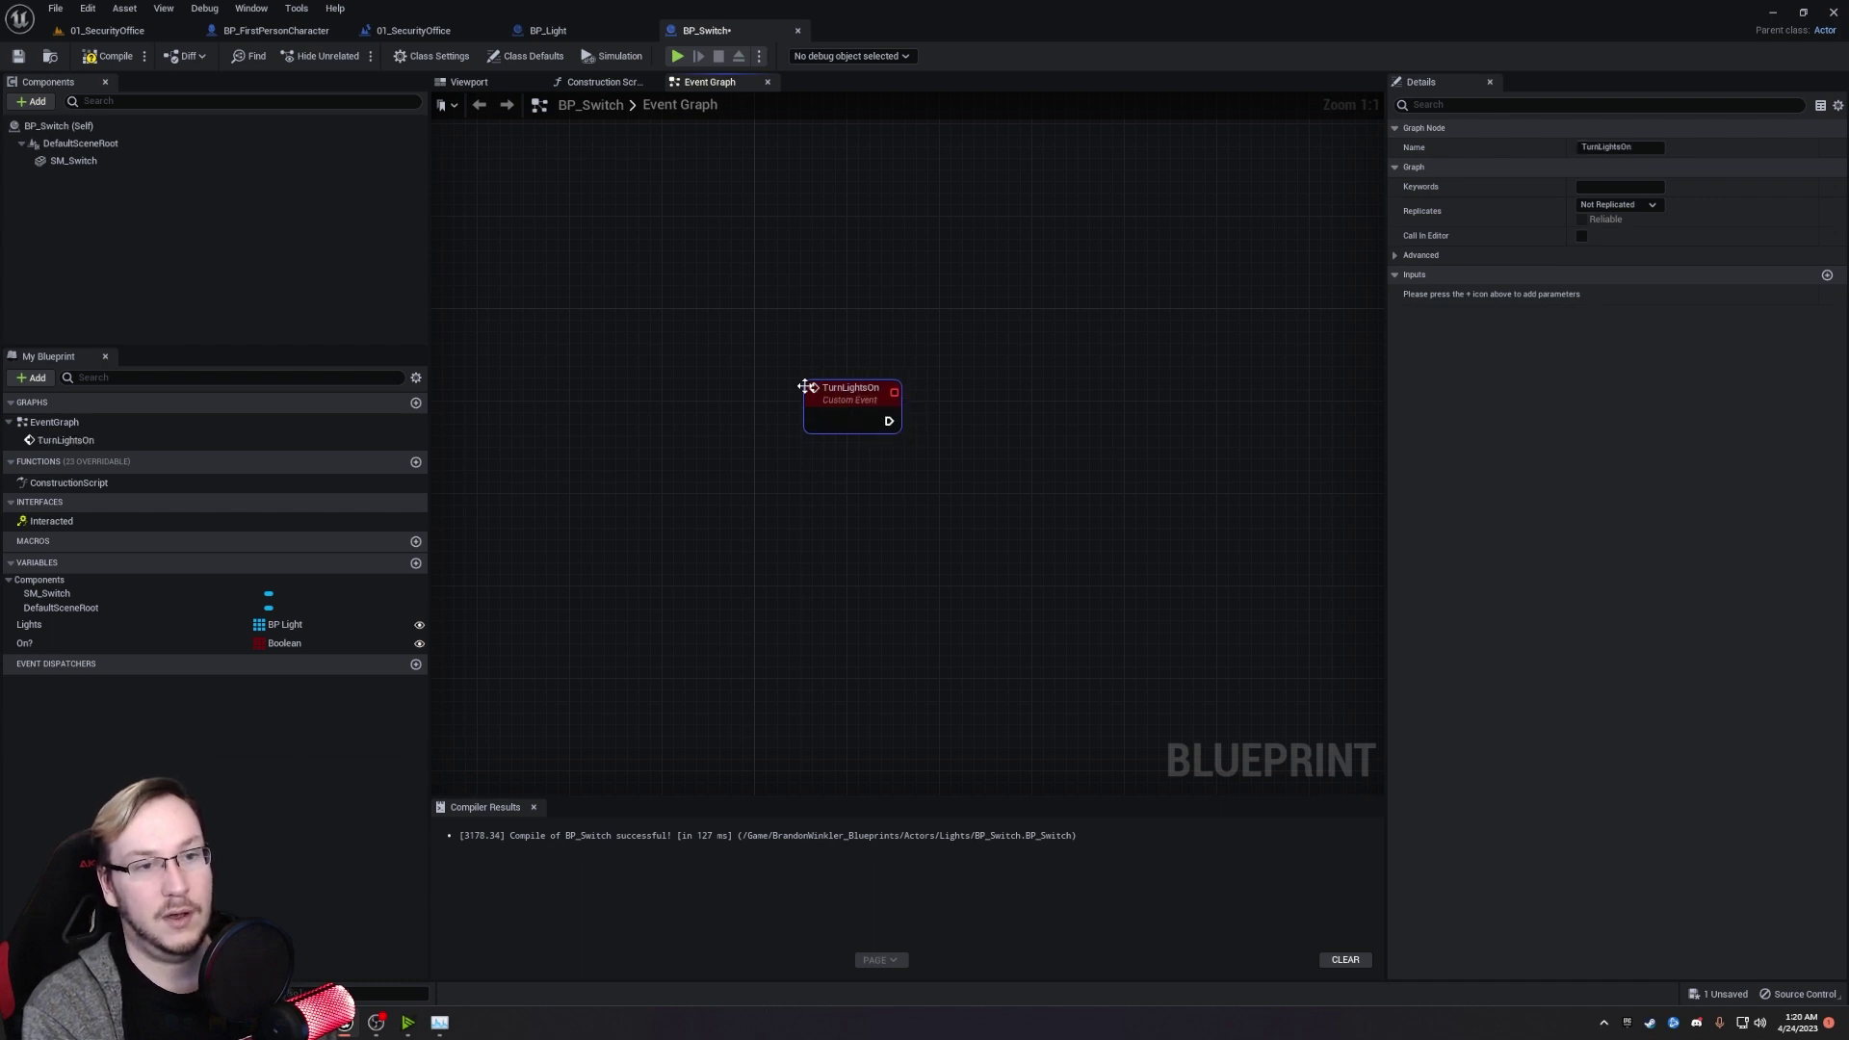
# Add a custom event named TurnLightsOff below TurnLightsOn in the event graph.
pyautogui.rightClick(824, 501)
pyautogui.write('cus')
pyautogui.press('Return')
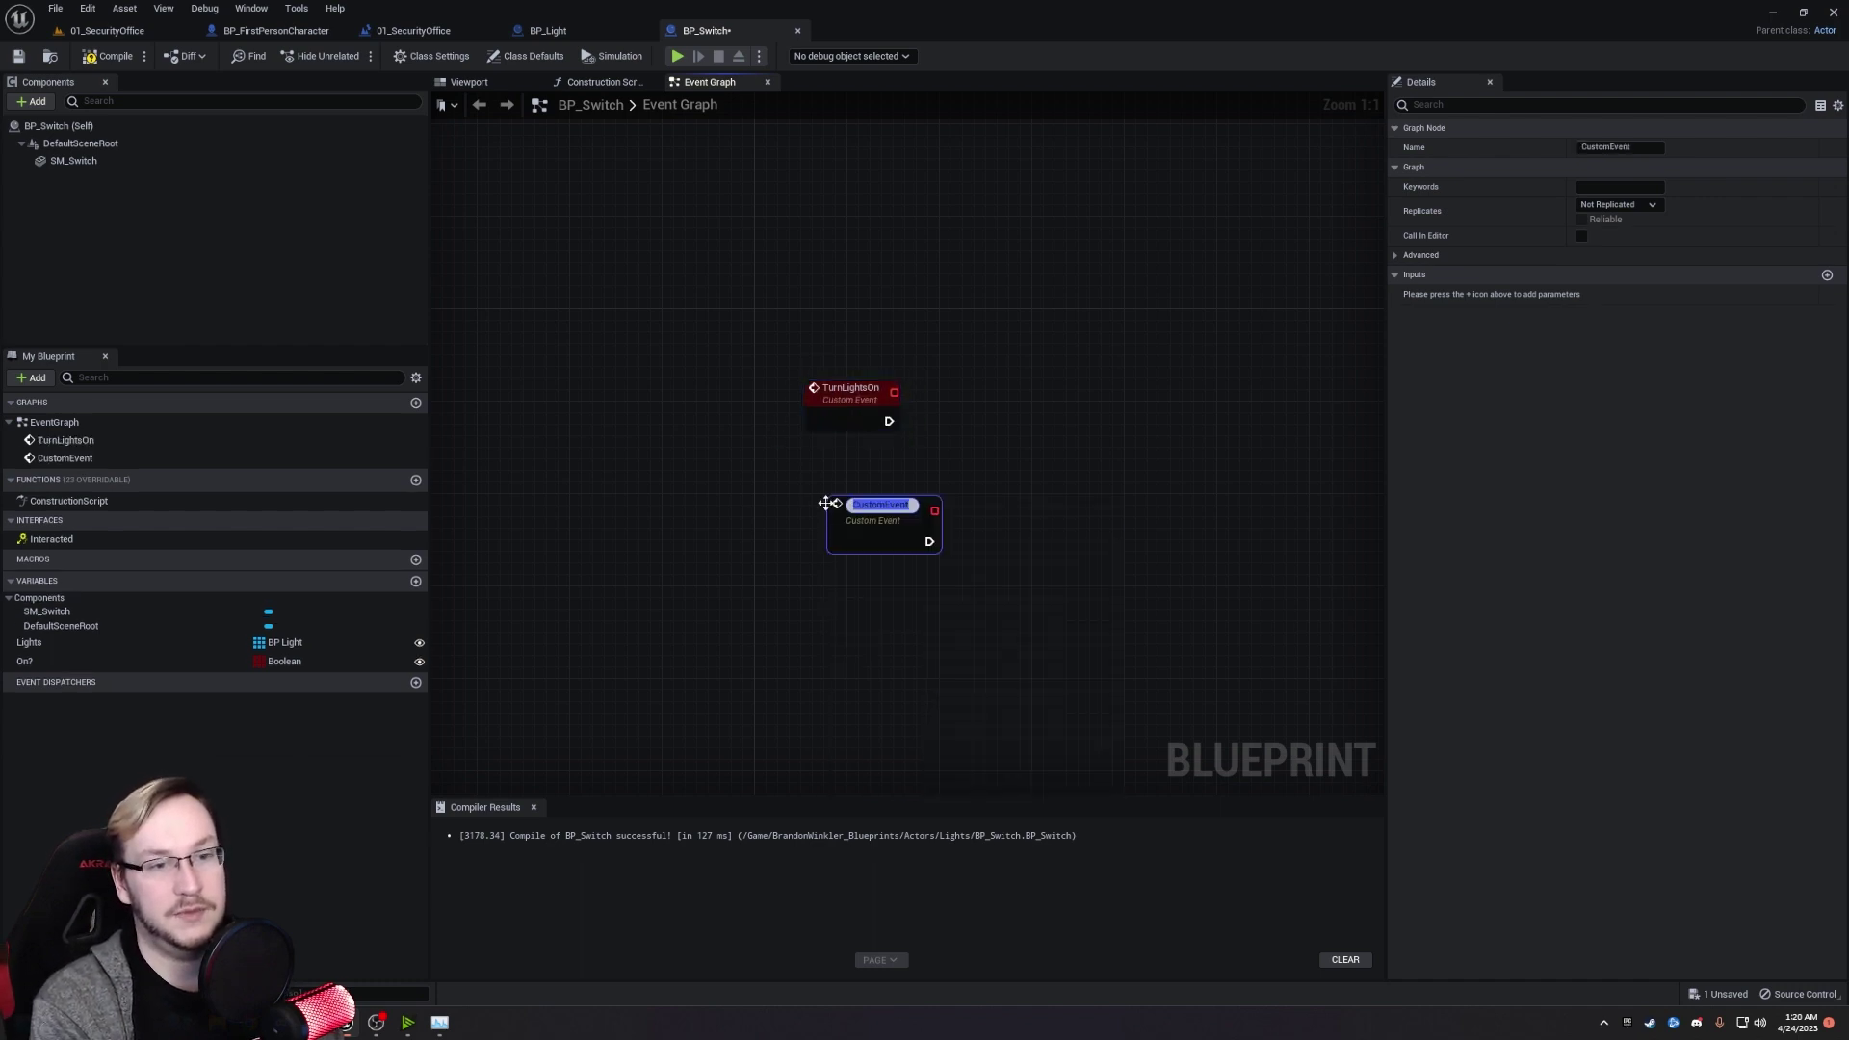
pyautogui.write('TurnLightsOff')
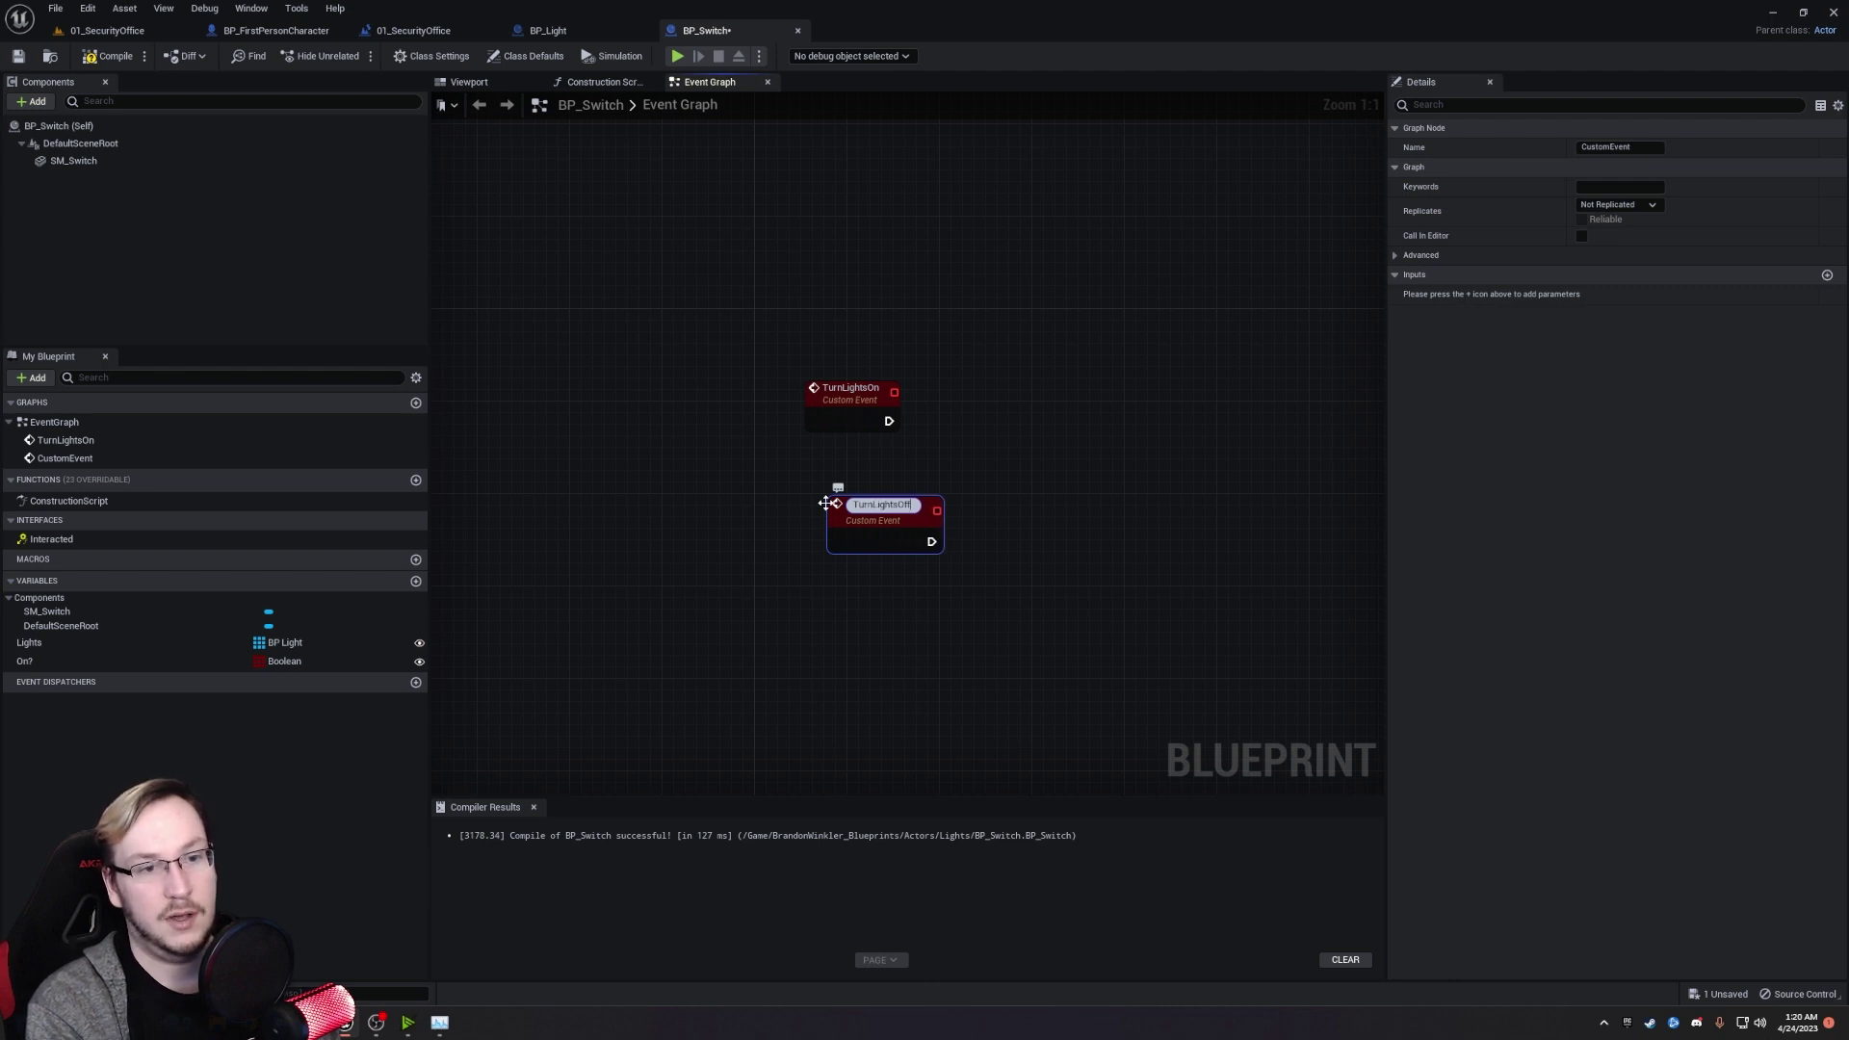
pyautogui.press('Return')
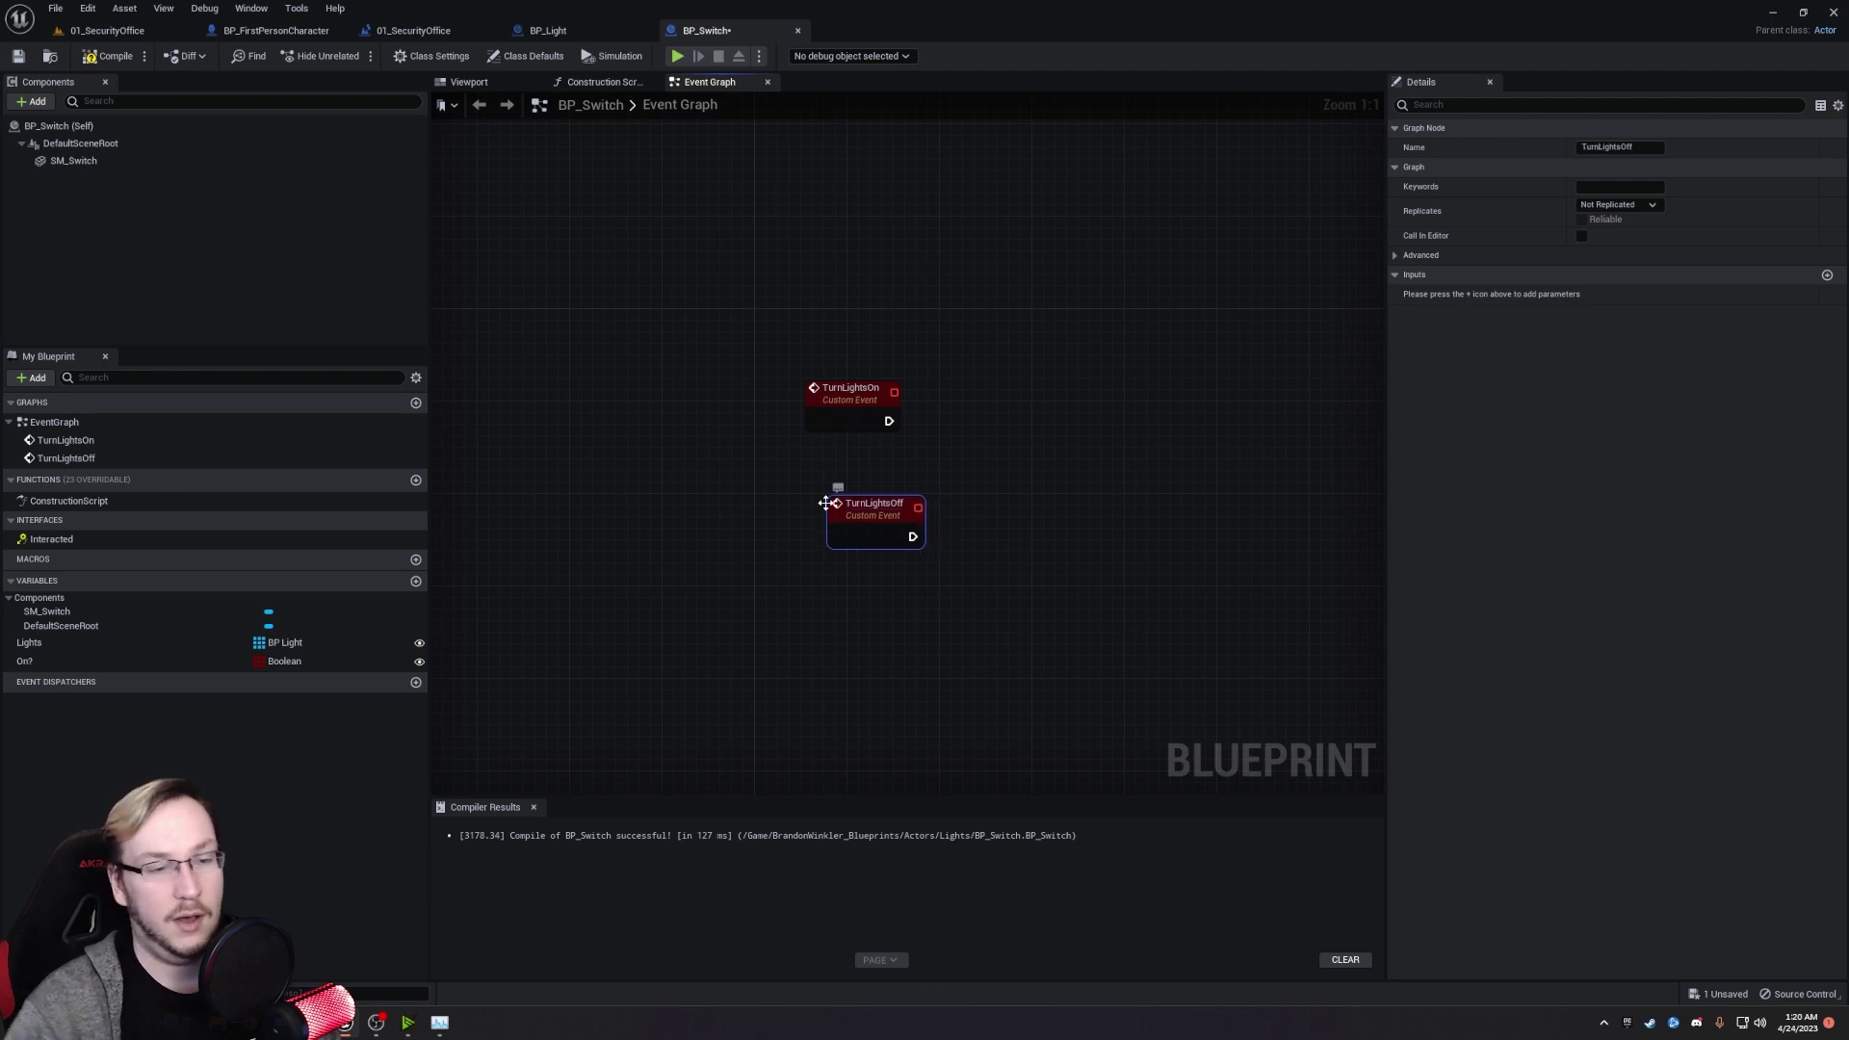
# Add a third custom event named Init to BP_Switch's event graph.
pyautogui.rightClick(852, 641)
pyautogui.write('custom')
pyautogui.press('Return')
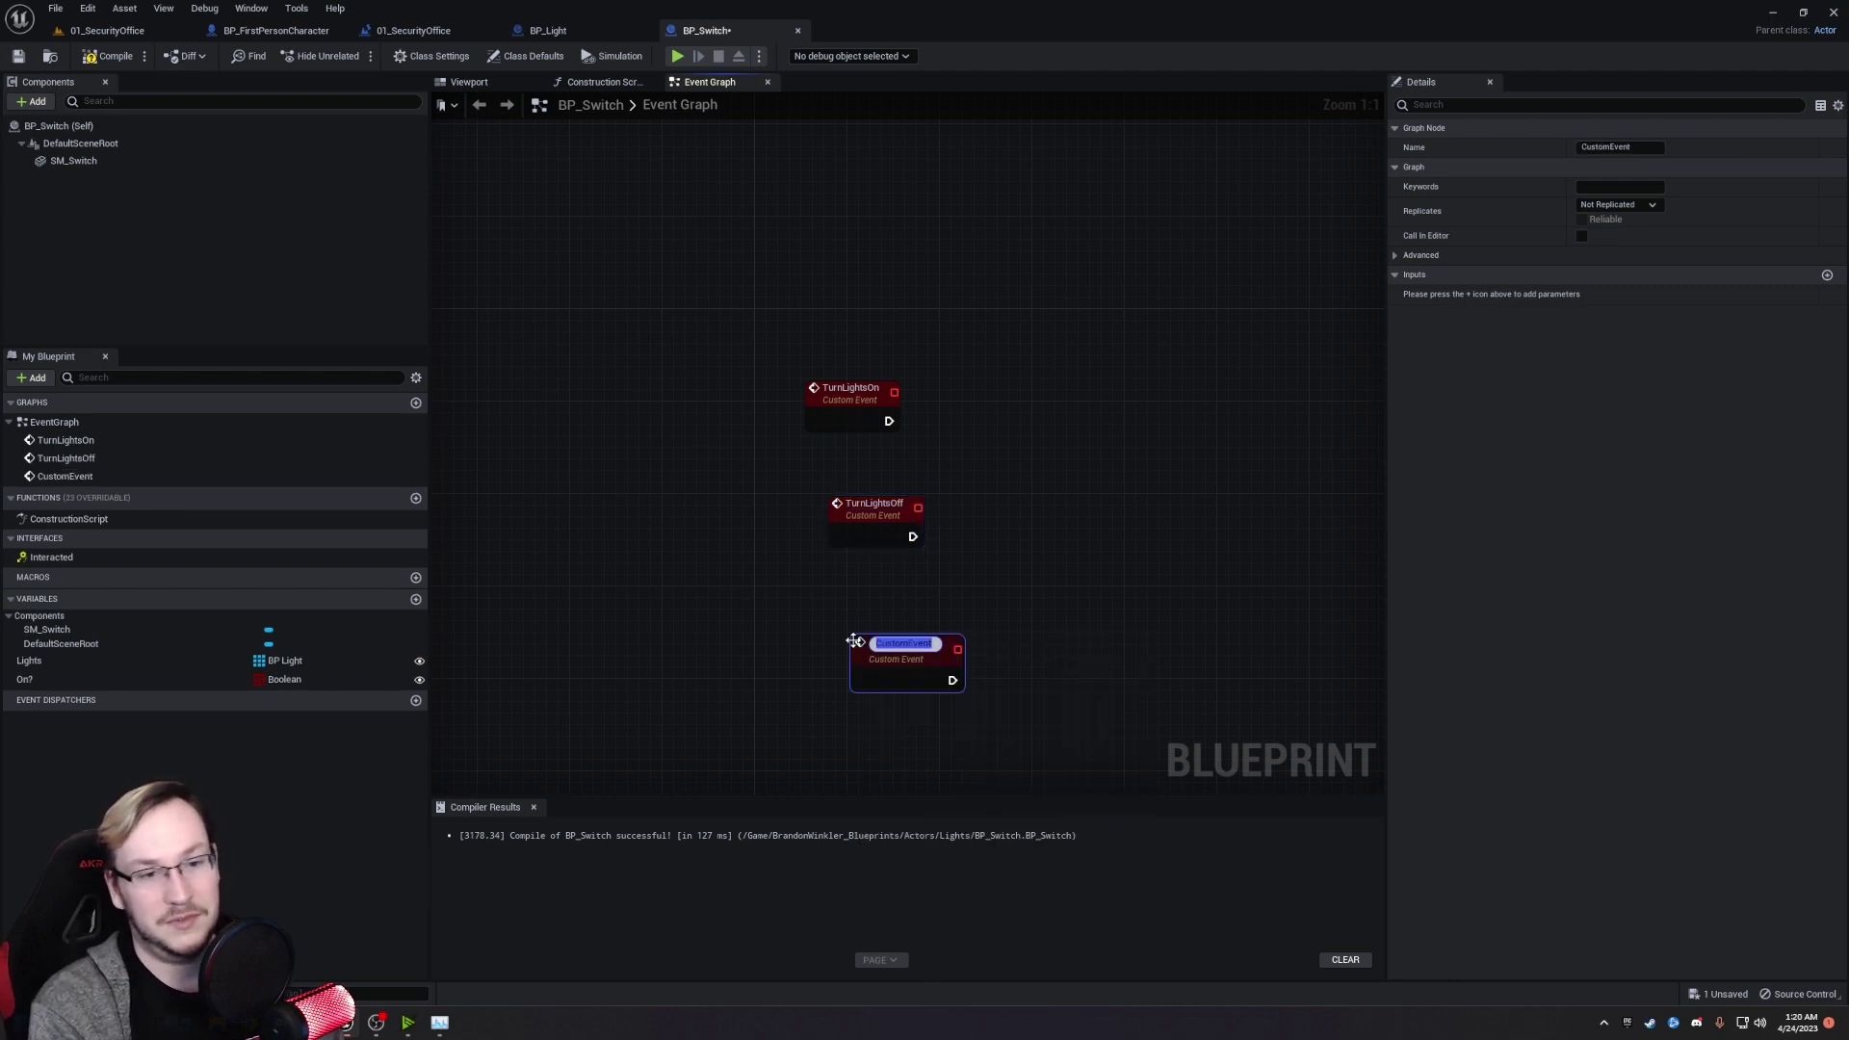
pyautogui.write('Init')
pyautogui.press('Return')
# Arrange the custom events in an evenly spaced vertical column, with Init above TurnLightsOn and TurnLightsOff.
pyautogui.moveTo(892, 638); pyautogui.dragTo(802, 222)
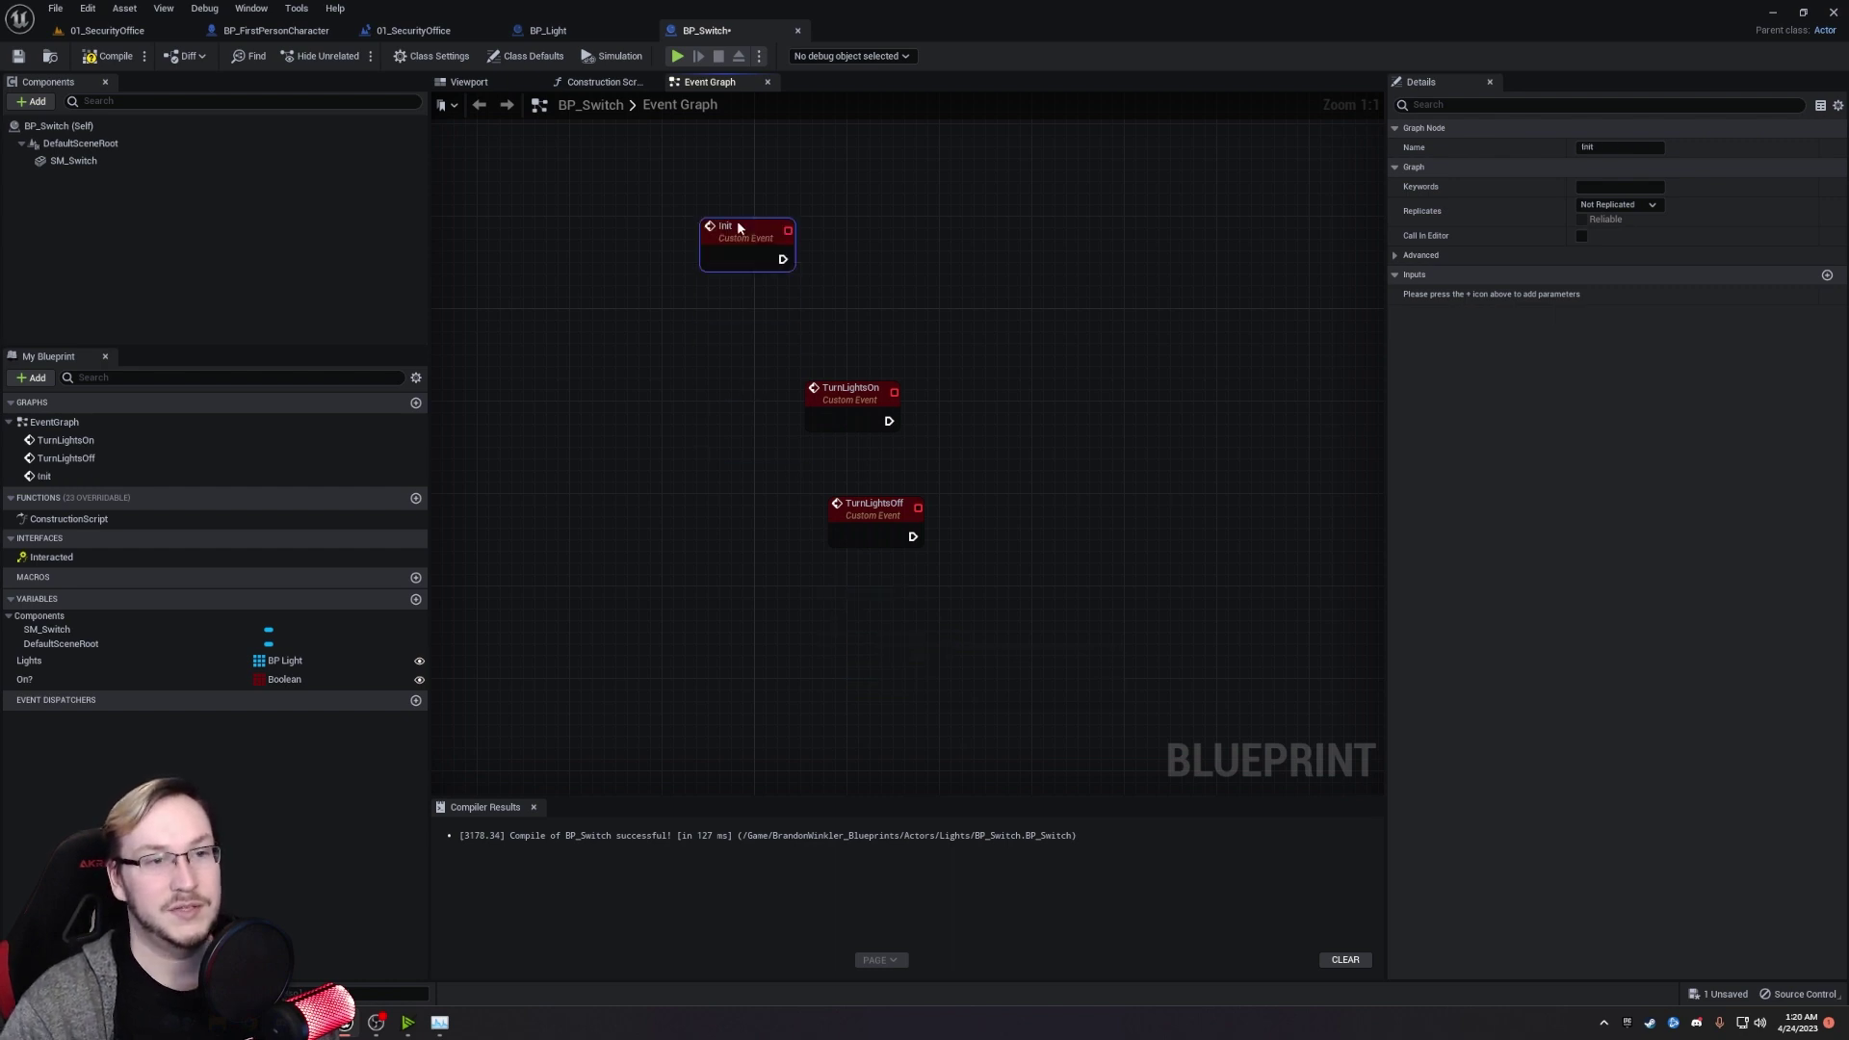
pyautogui.moveTo(867, 411); pyautogui.dragTo(819, 434)
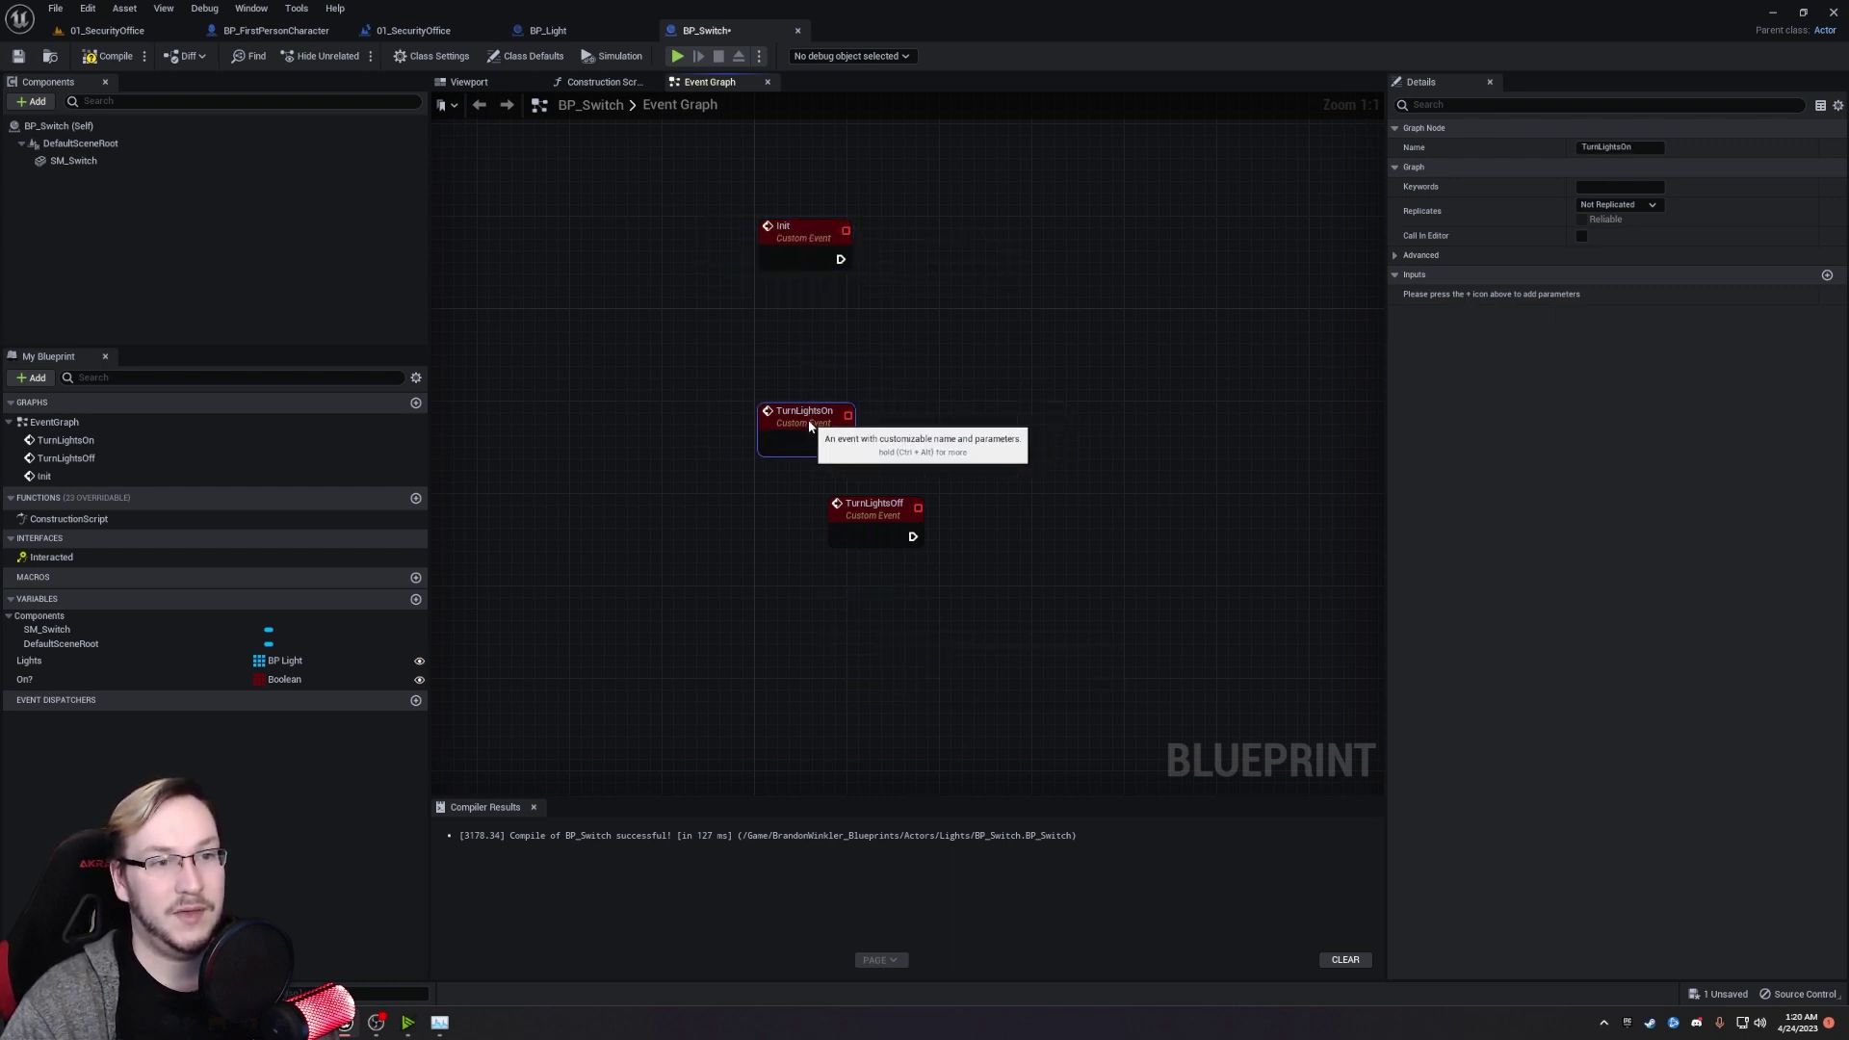
pyautogui.moveTo(878, 511); pyautogui.dragTo(807, 605)
pyautogui.moveTo(922, 579); pyautogui.dragTo(844, 562, button='right')
pyautogui.click(844, 562)
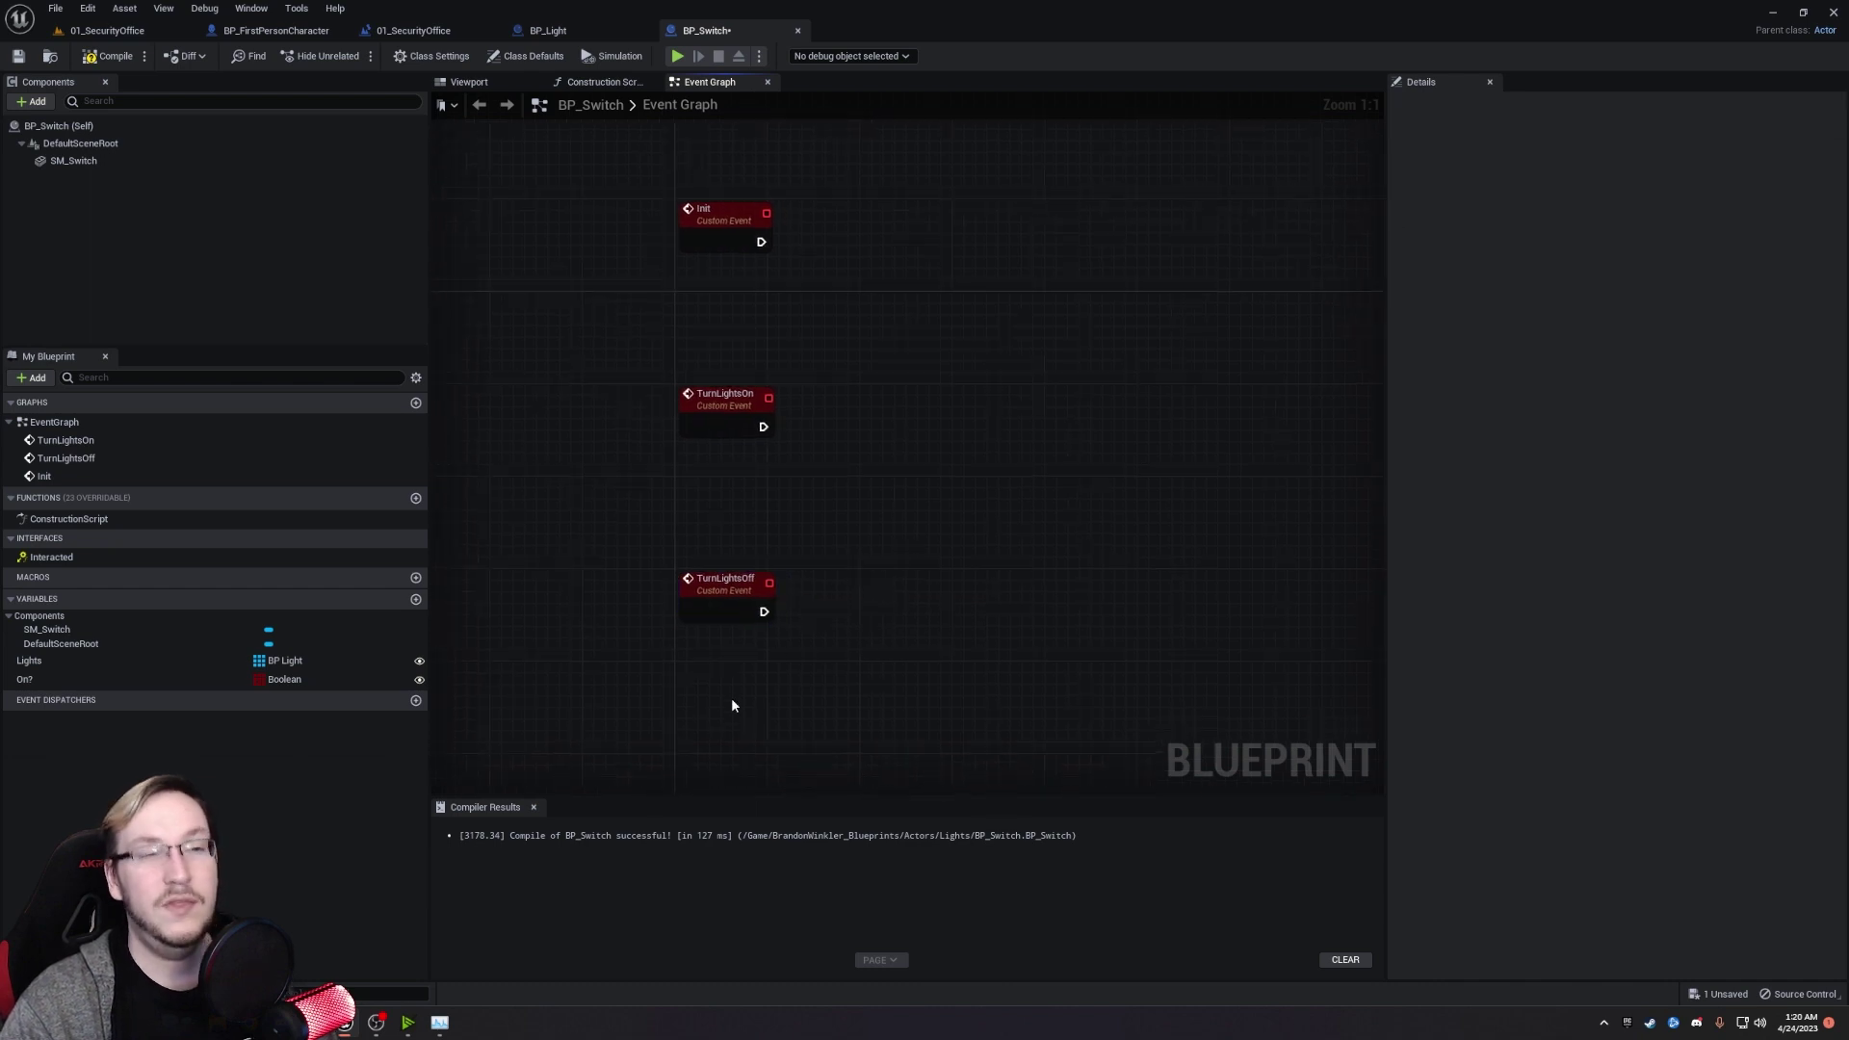
pyautogui.rightClick(732, 706)
pyautogui.moveTo(823, 482); pyautogui.dragTo(733, 495, button='right')
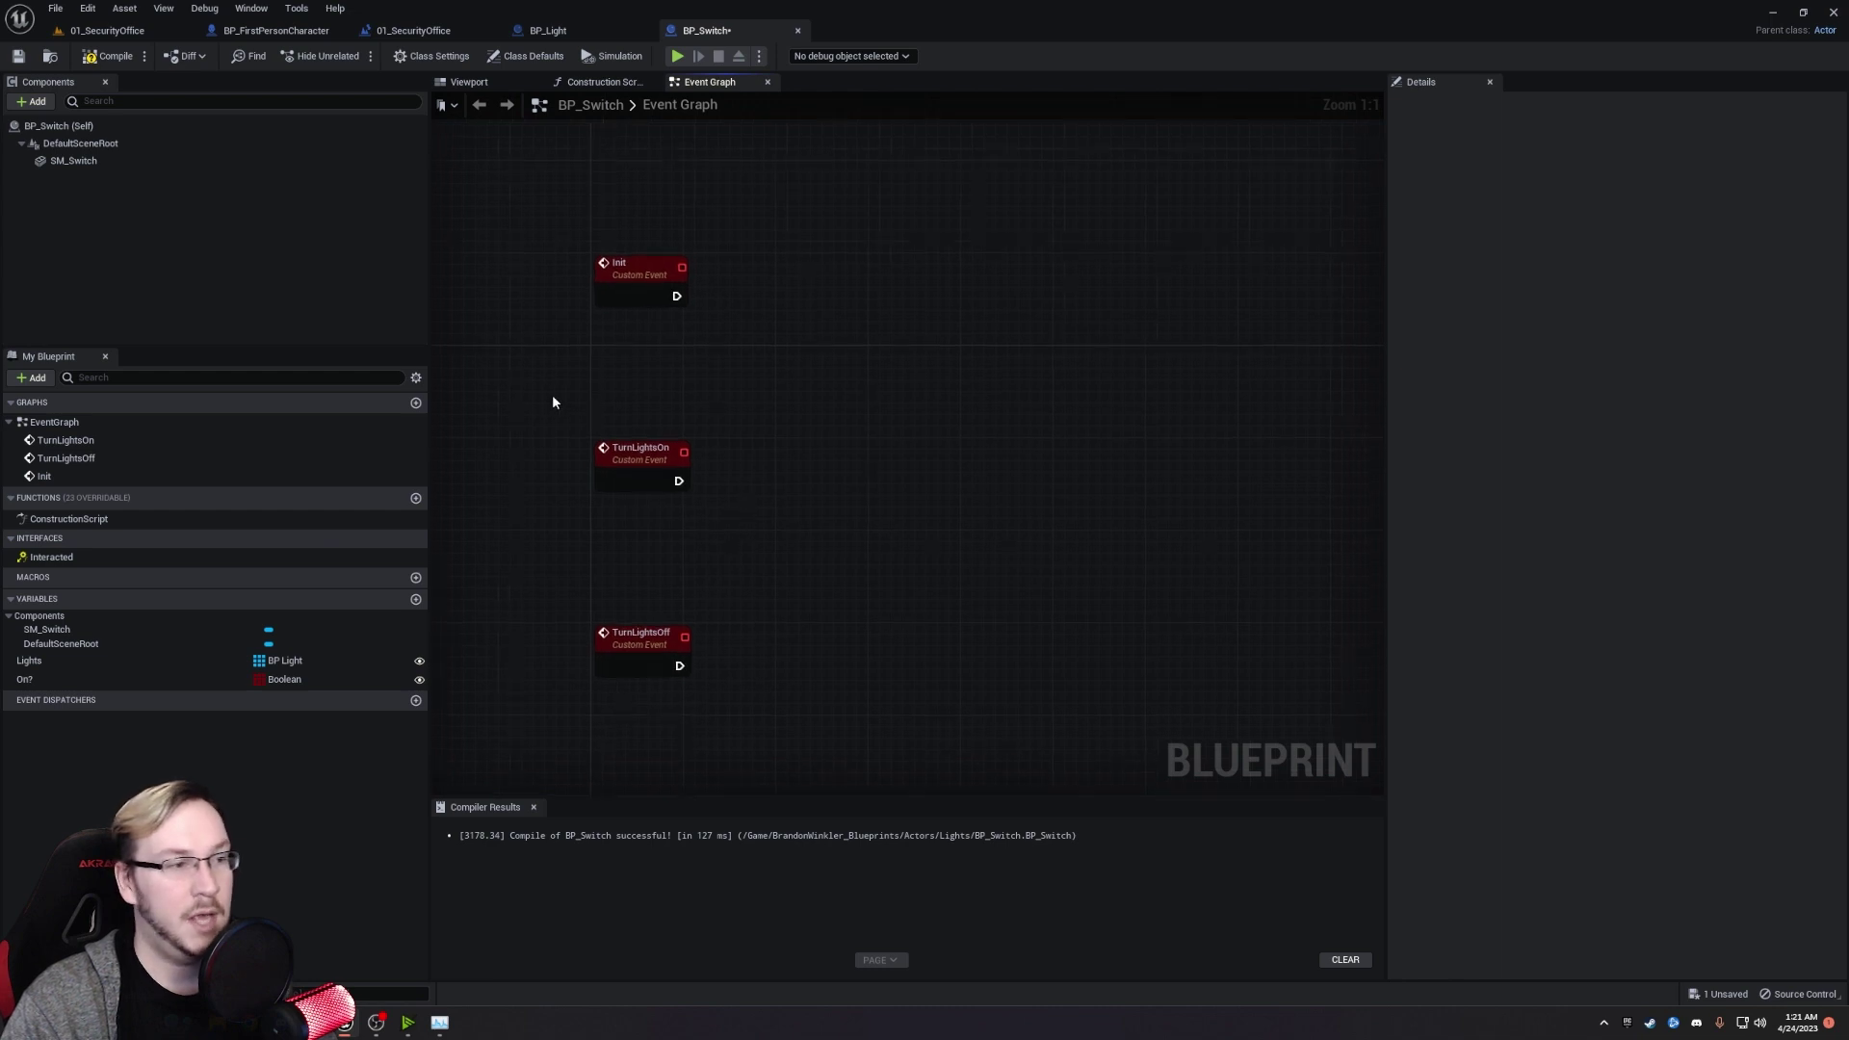
# Place an On? getter below the Init event, and change the On? variable from an array to a single Boolean, compiling the blueprint.
pyautogui.moveTo(25, 679); pyautogui.dragTo(632, 337)
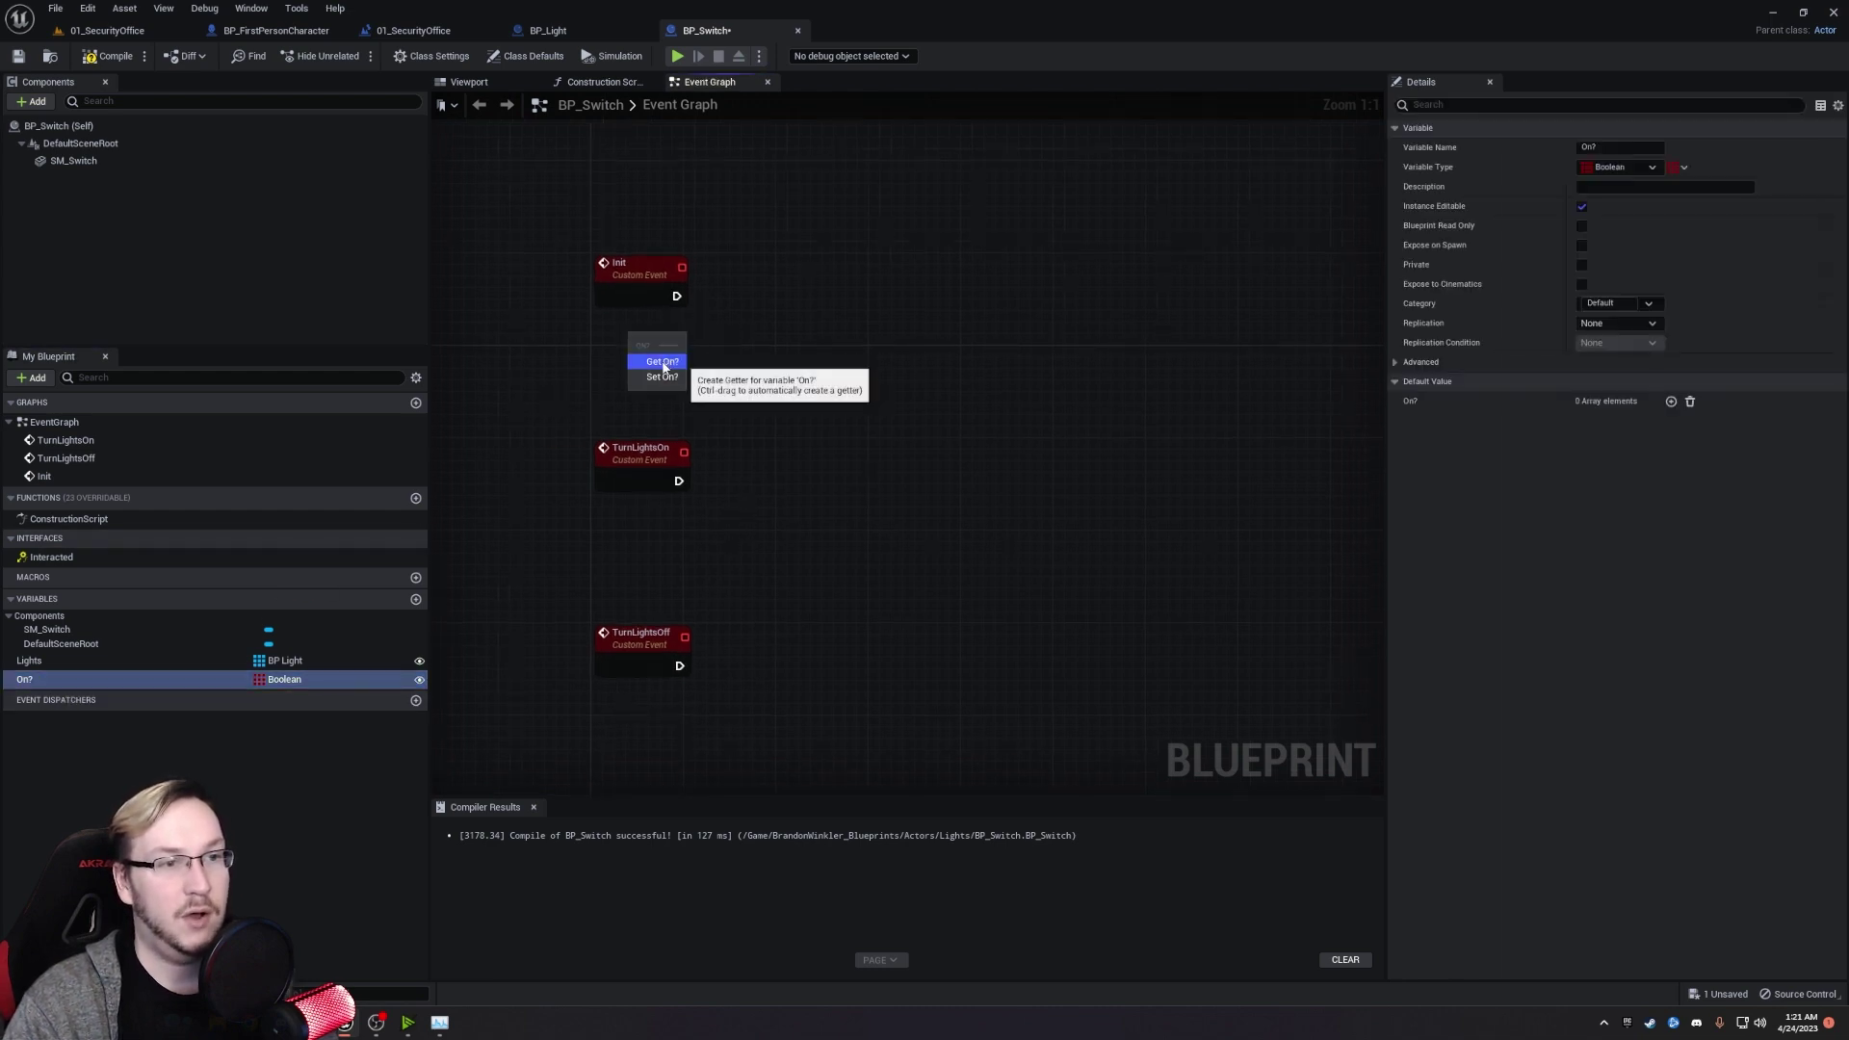
pyautogui.click(663, 362)
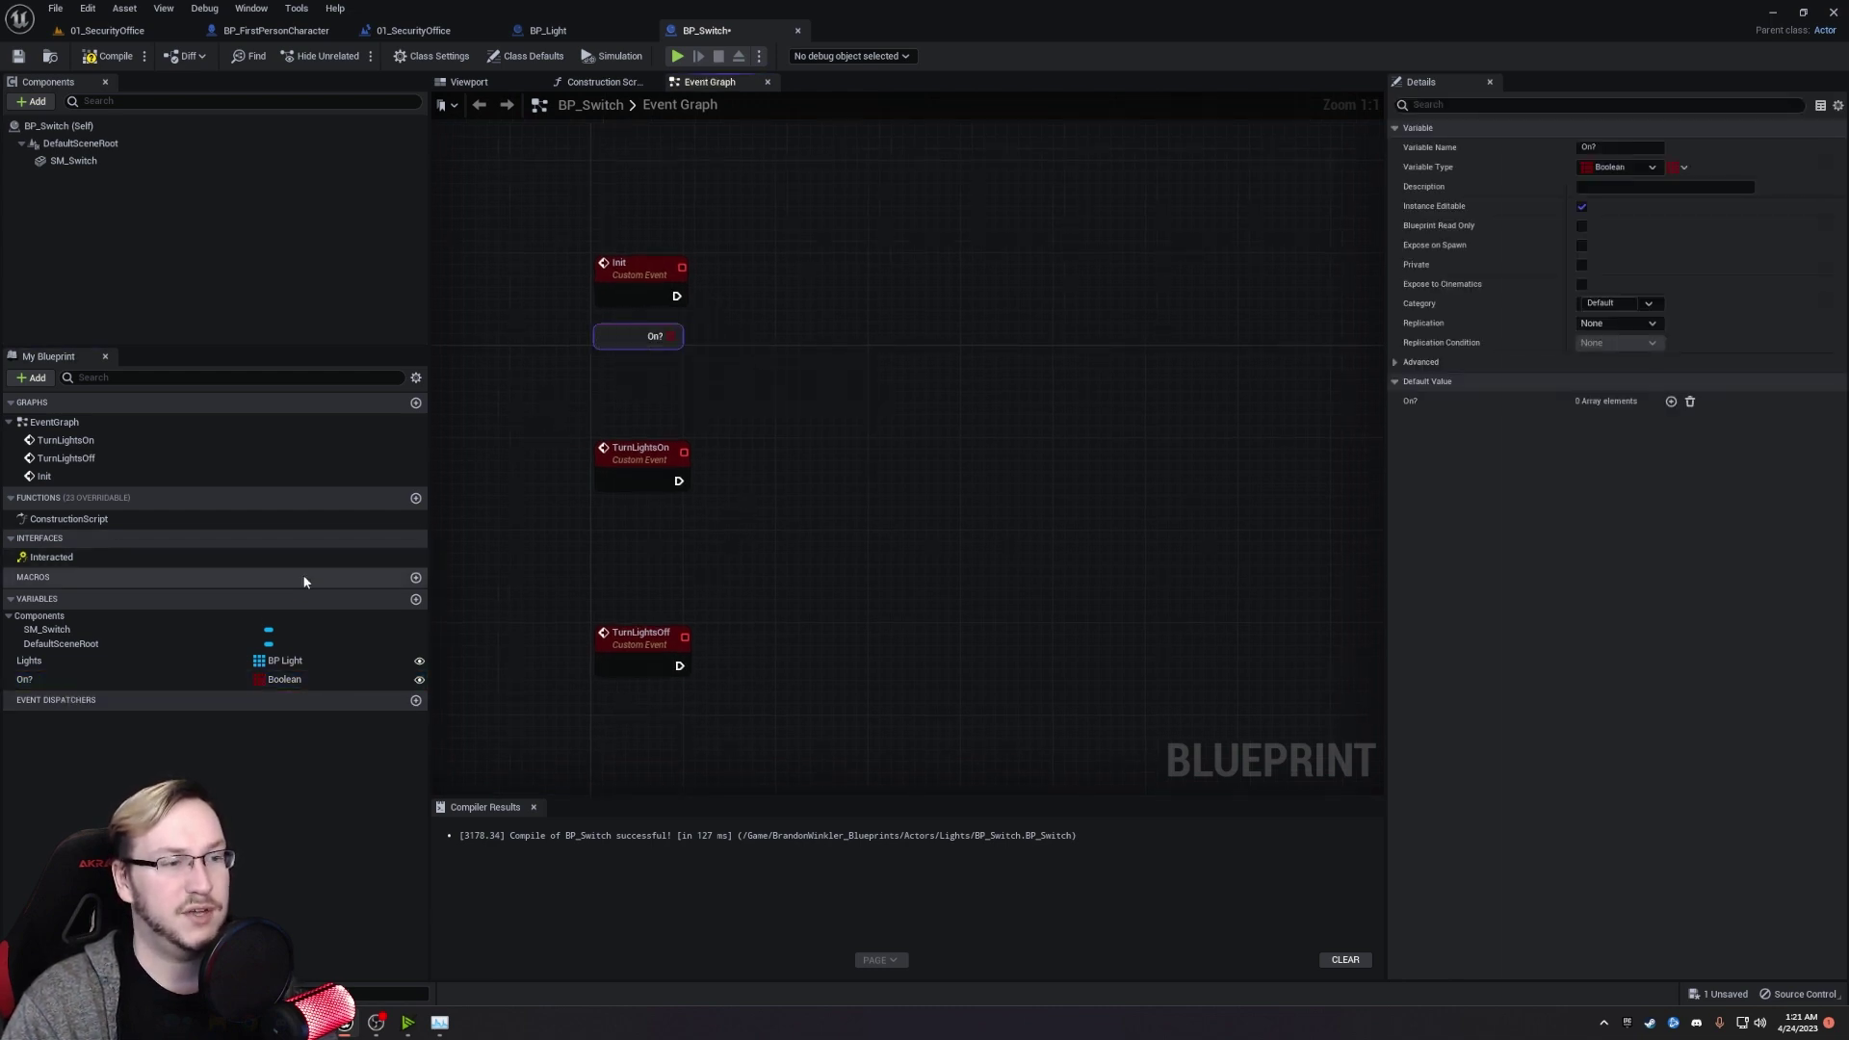
pyautogui.rightClick(260, 686)
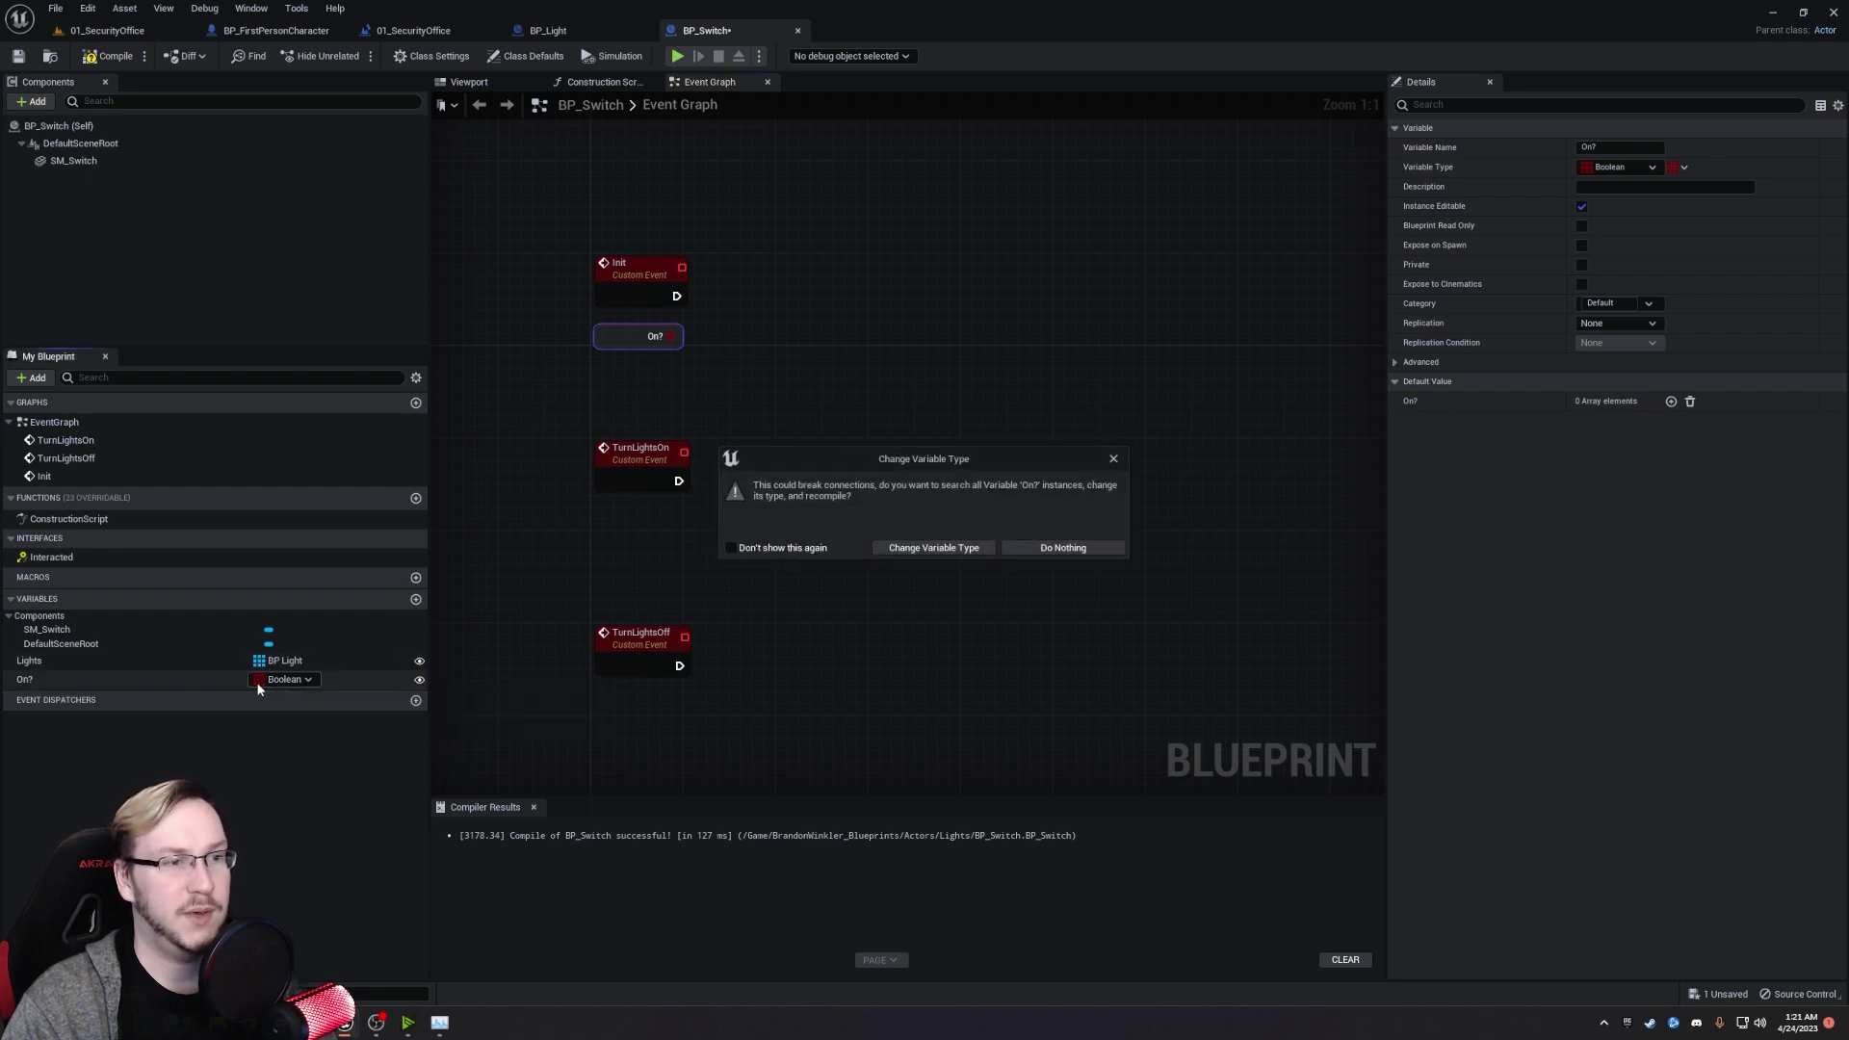
pyautogui.click(938, 551)
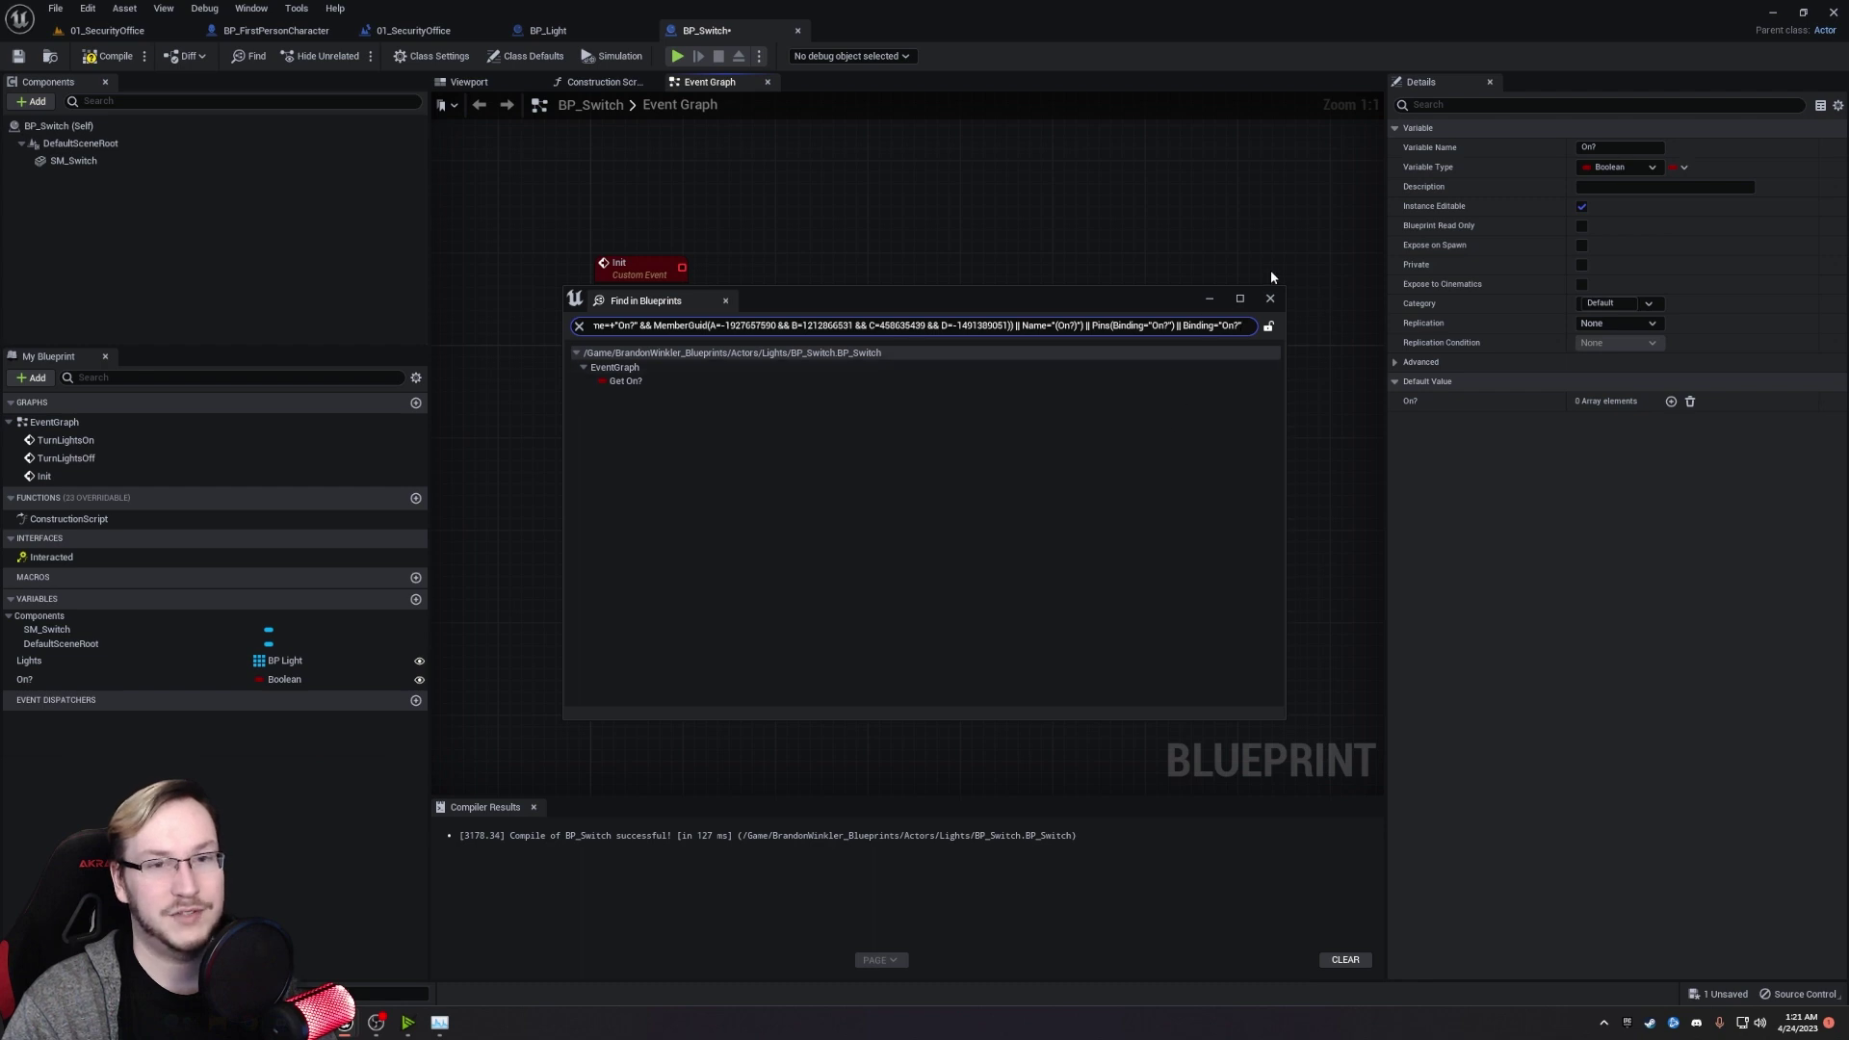
pyautogui.click(1270, 299)
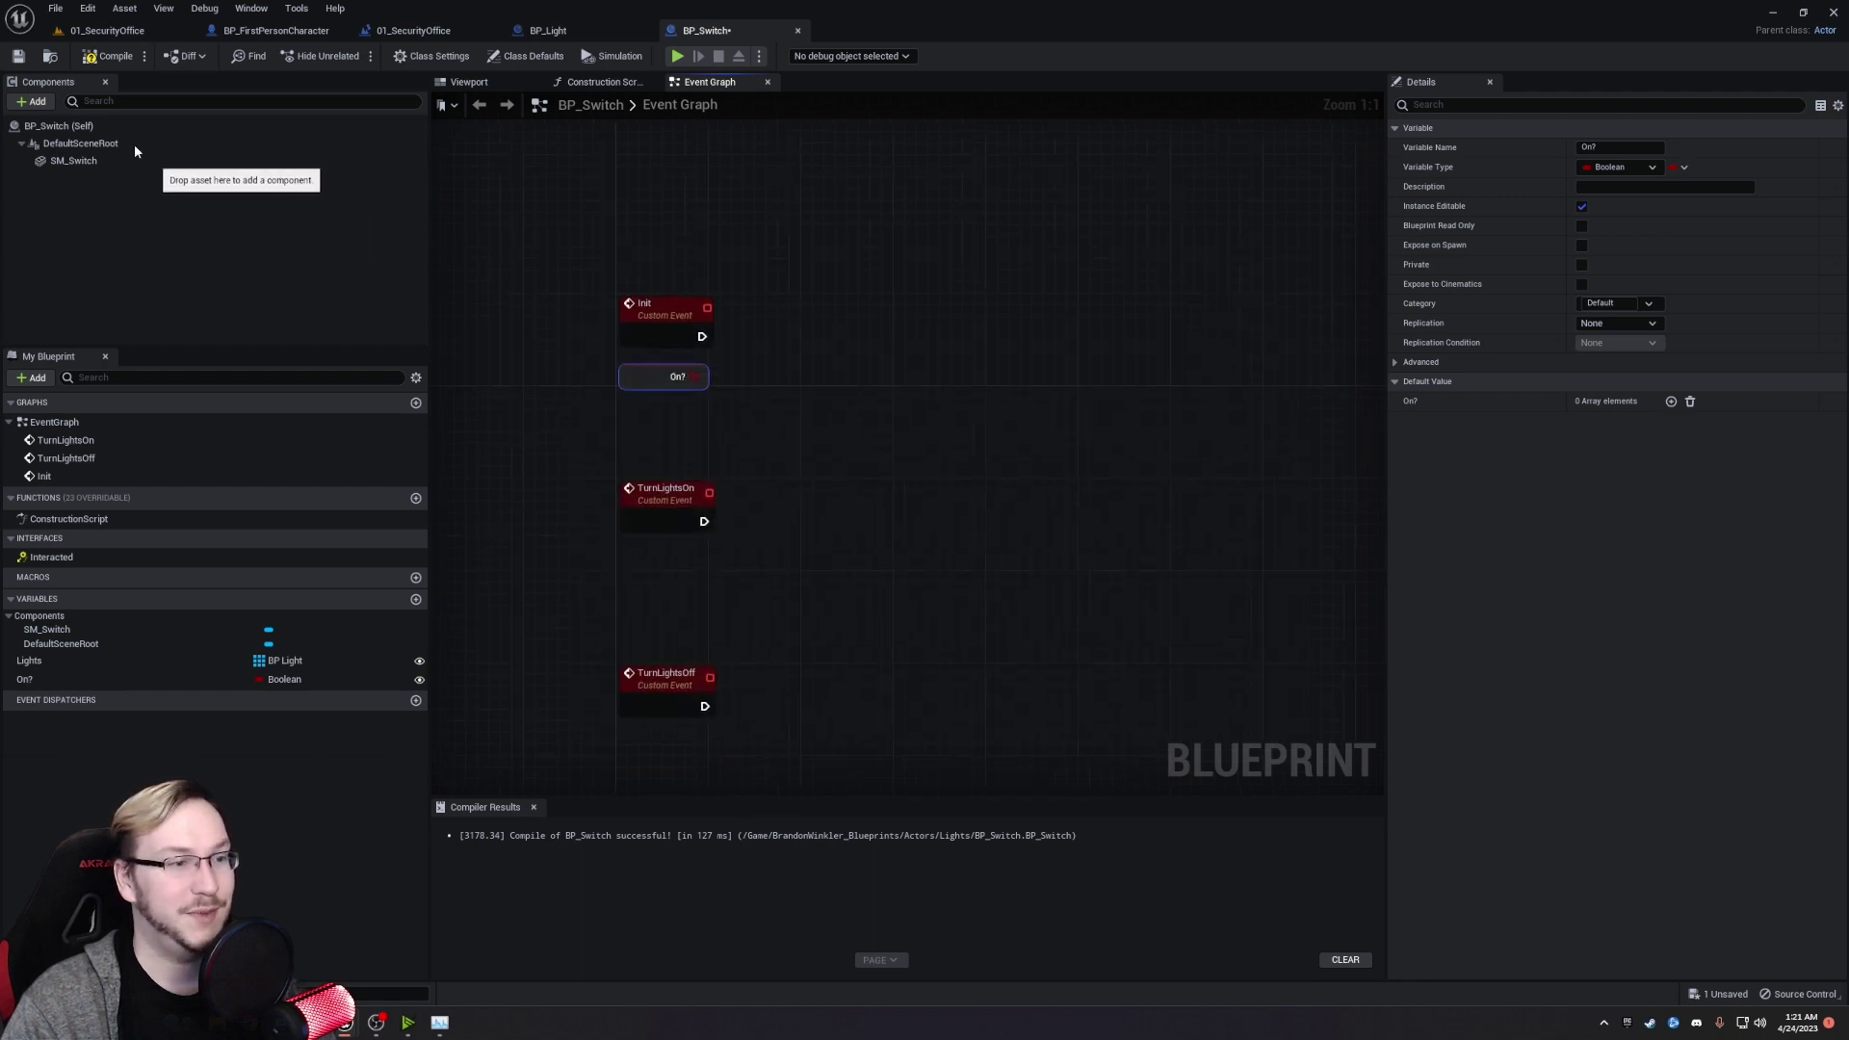
pyautogui.click(91, 58)
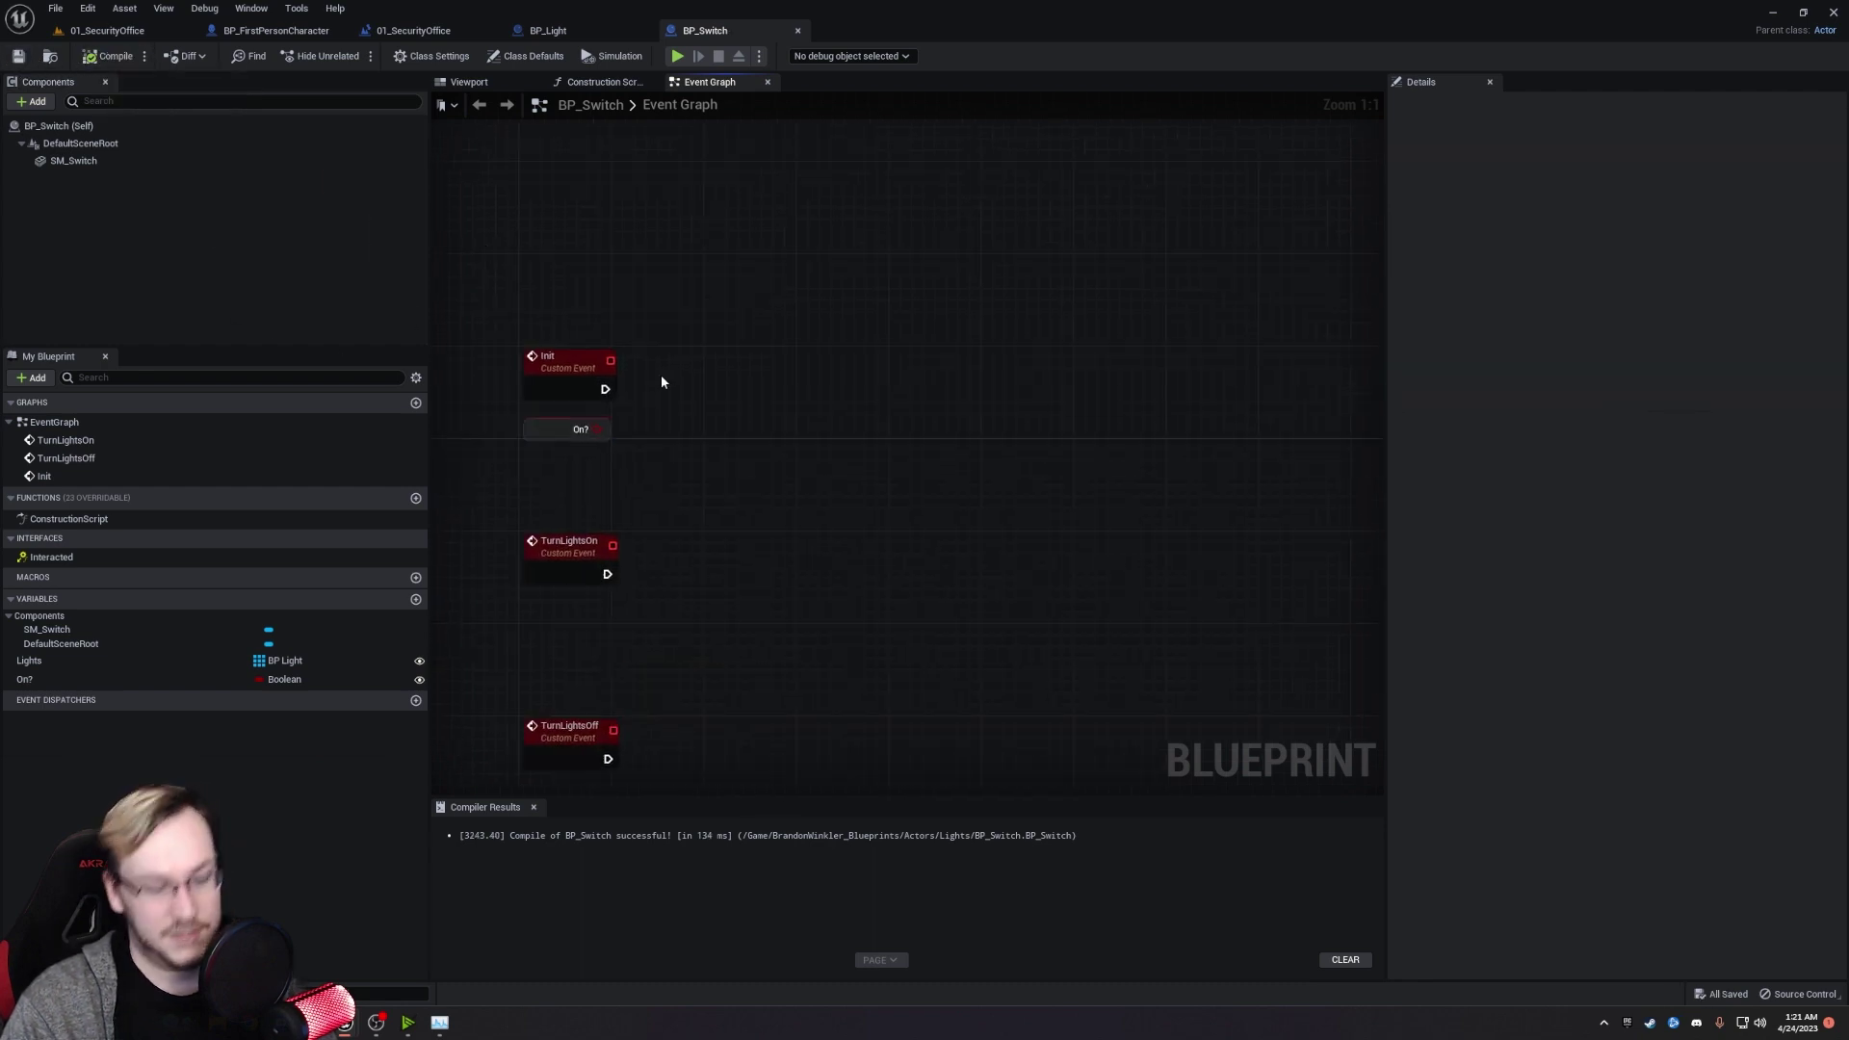
# Add a Branch node after the Init event, using On? as its condition.
pyautogui.press('b')
pyautogui.click(661, 375)
pyautogui.moveTo(604, 389); pyautogui.dragTo(730, 368)
pyautogui.press('q')
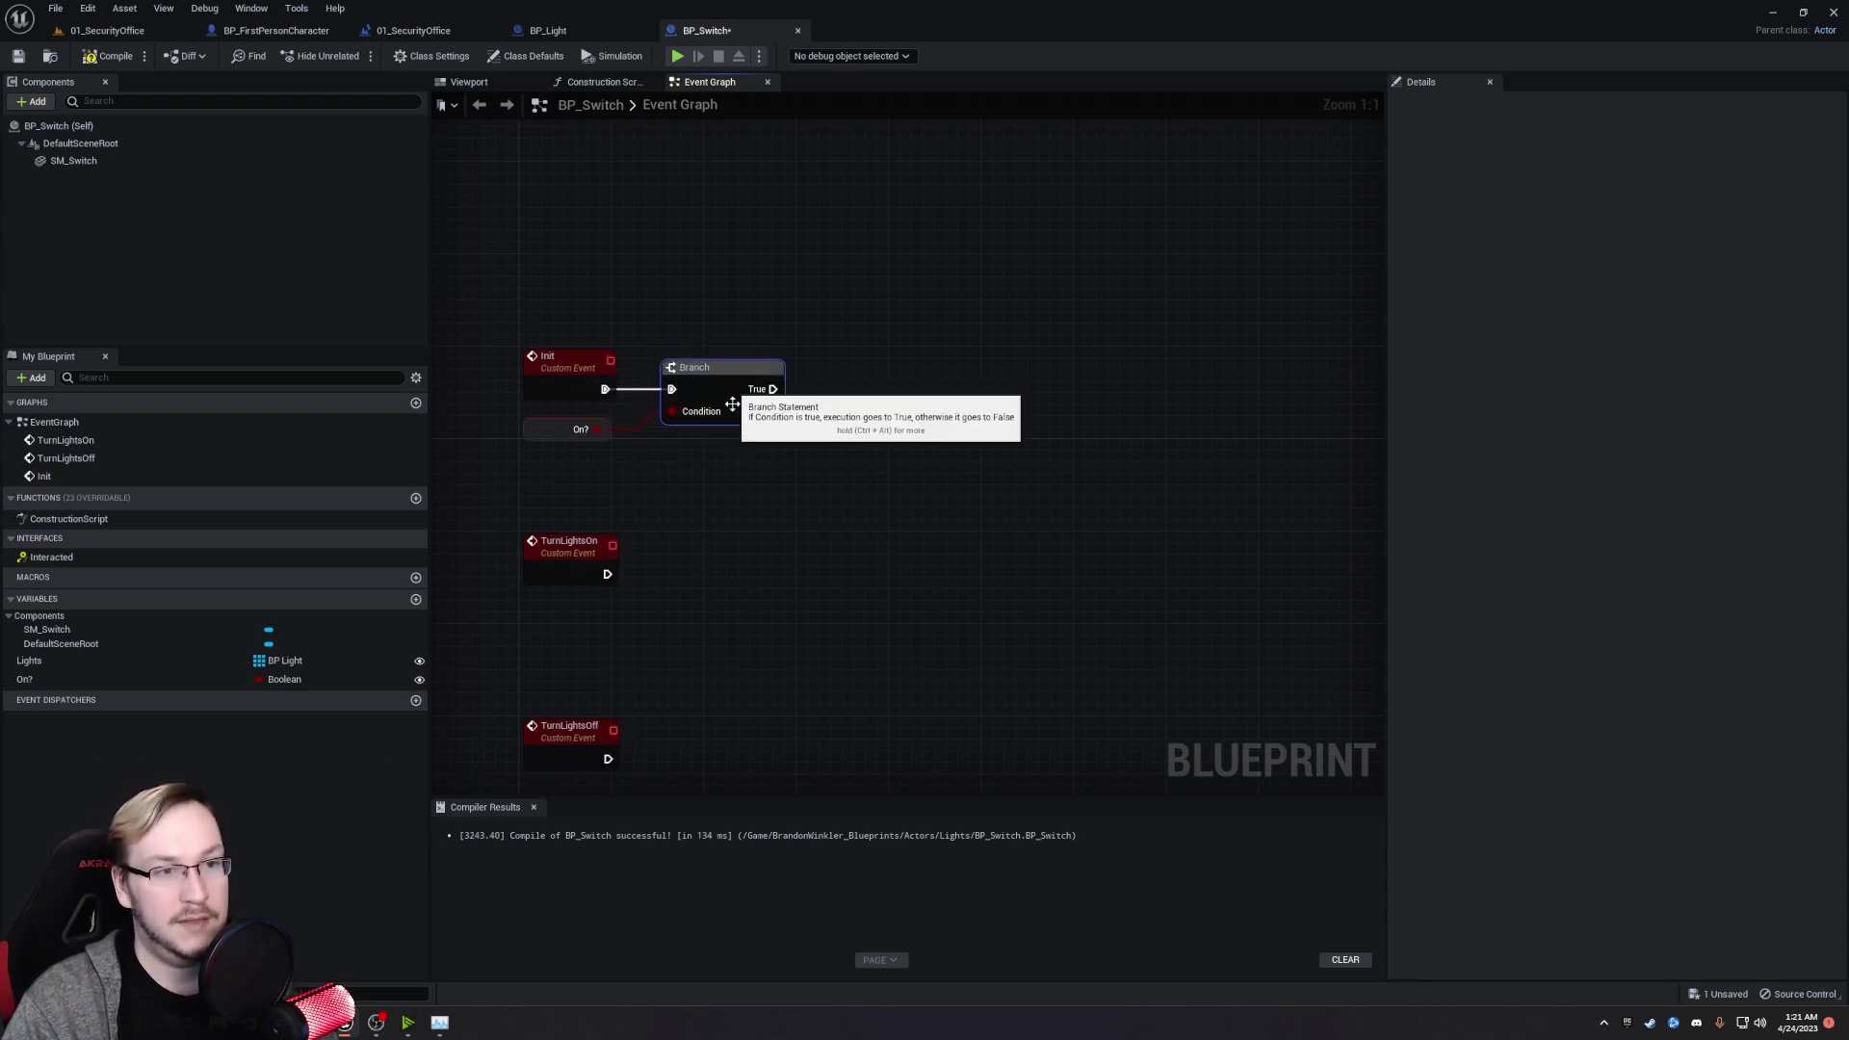
# Call Turn Lights On from the Branch's True output and Turn Lights Off from its False output.
pyautogui.moveTo(733, 478)
pyautogui.mouseDown(button='right')
pyautogui.moveTo(766, 464)
pyautogui.moveTo(741, 482)
pyautogui.mouseUp(button='right')
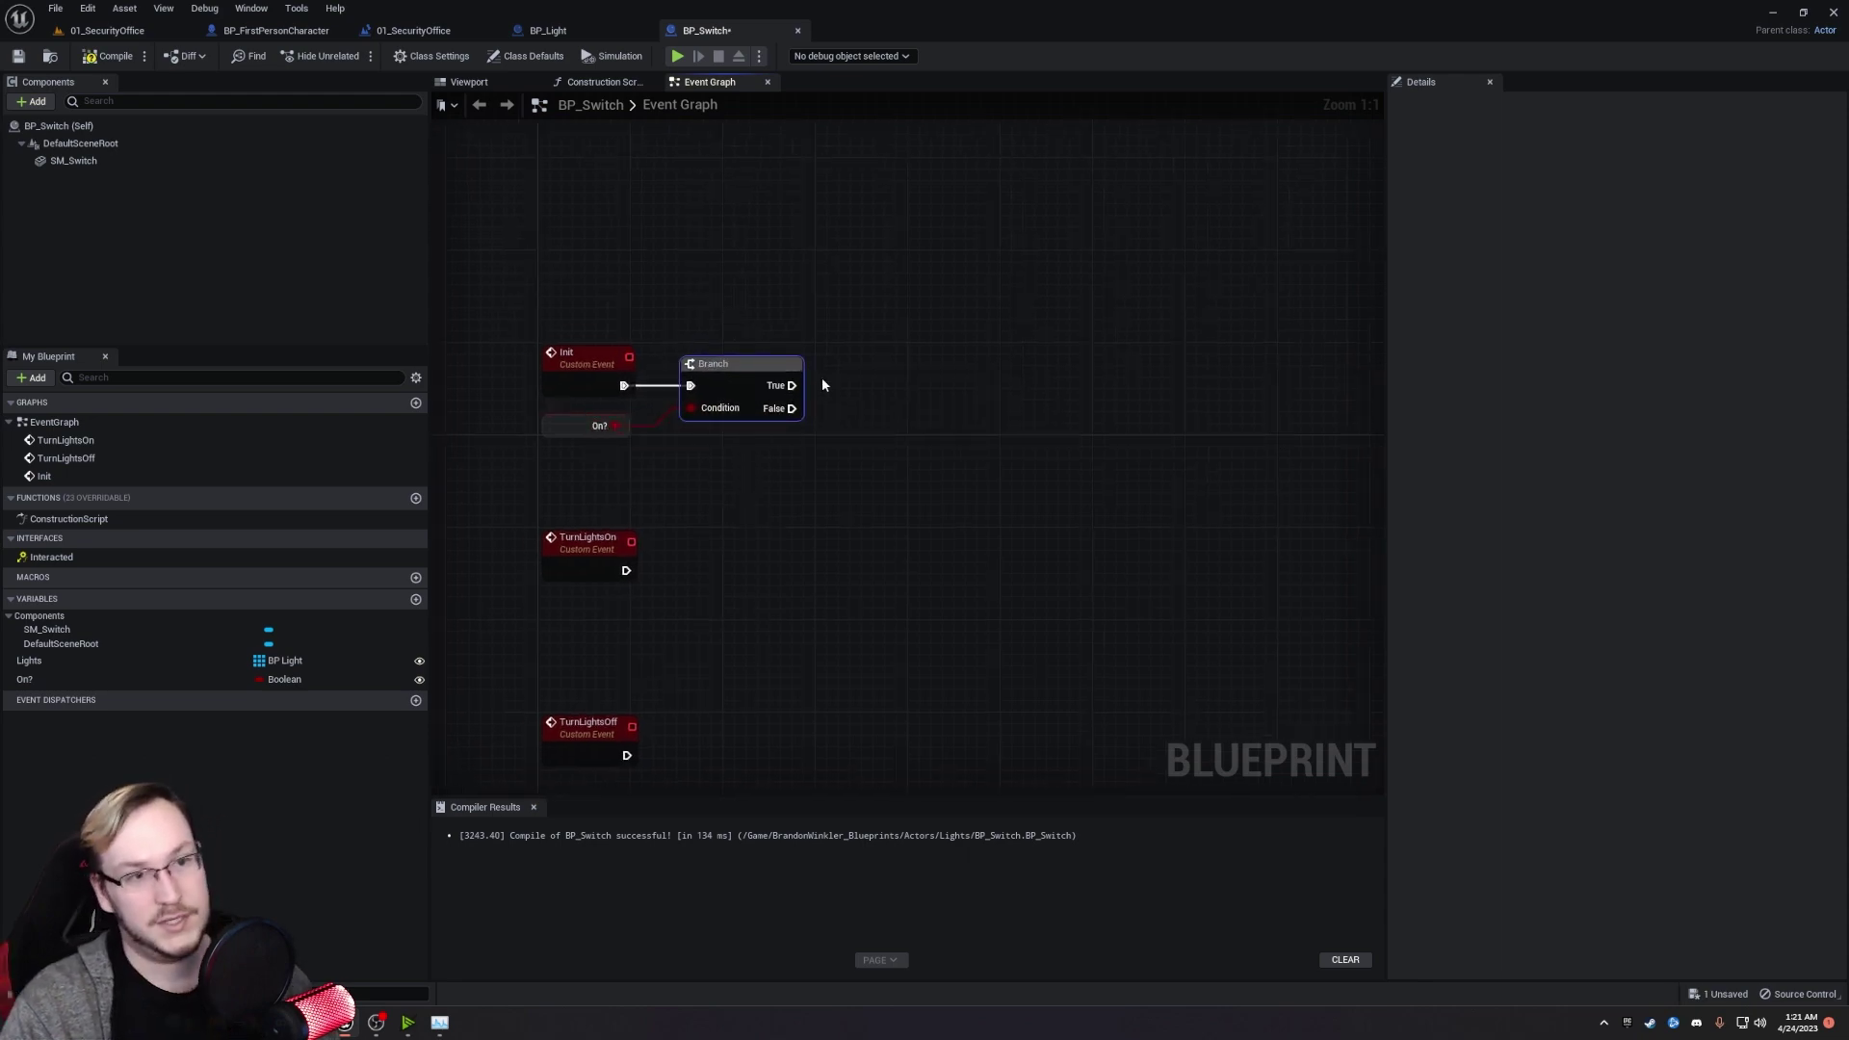
pyautogui.moveTo(822, 377); pyautogui.dragTo(772, 403, button='right')
pyautogui.moveTo(742, 411); pyautogui.dragTo(840, 371)
pyautogui.write('turn l')
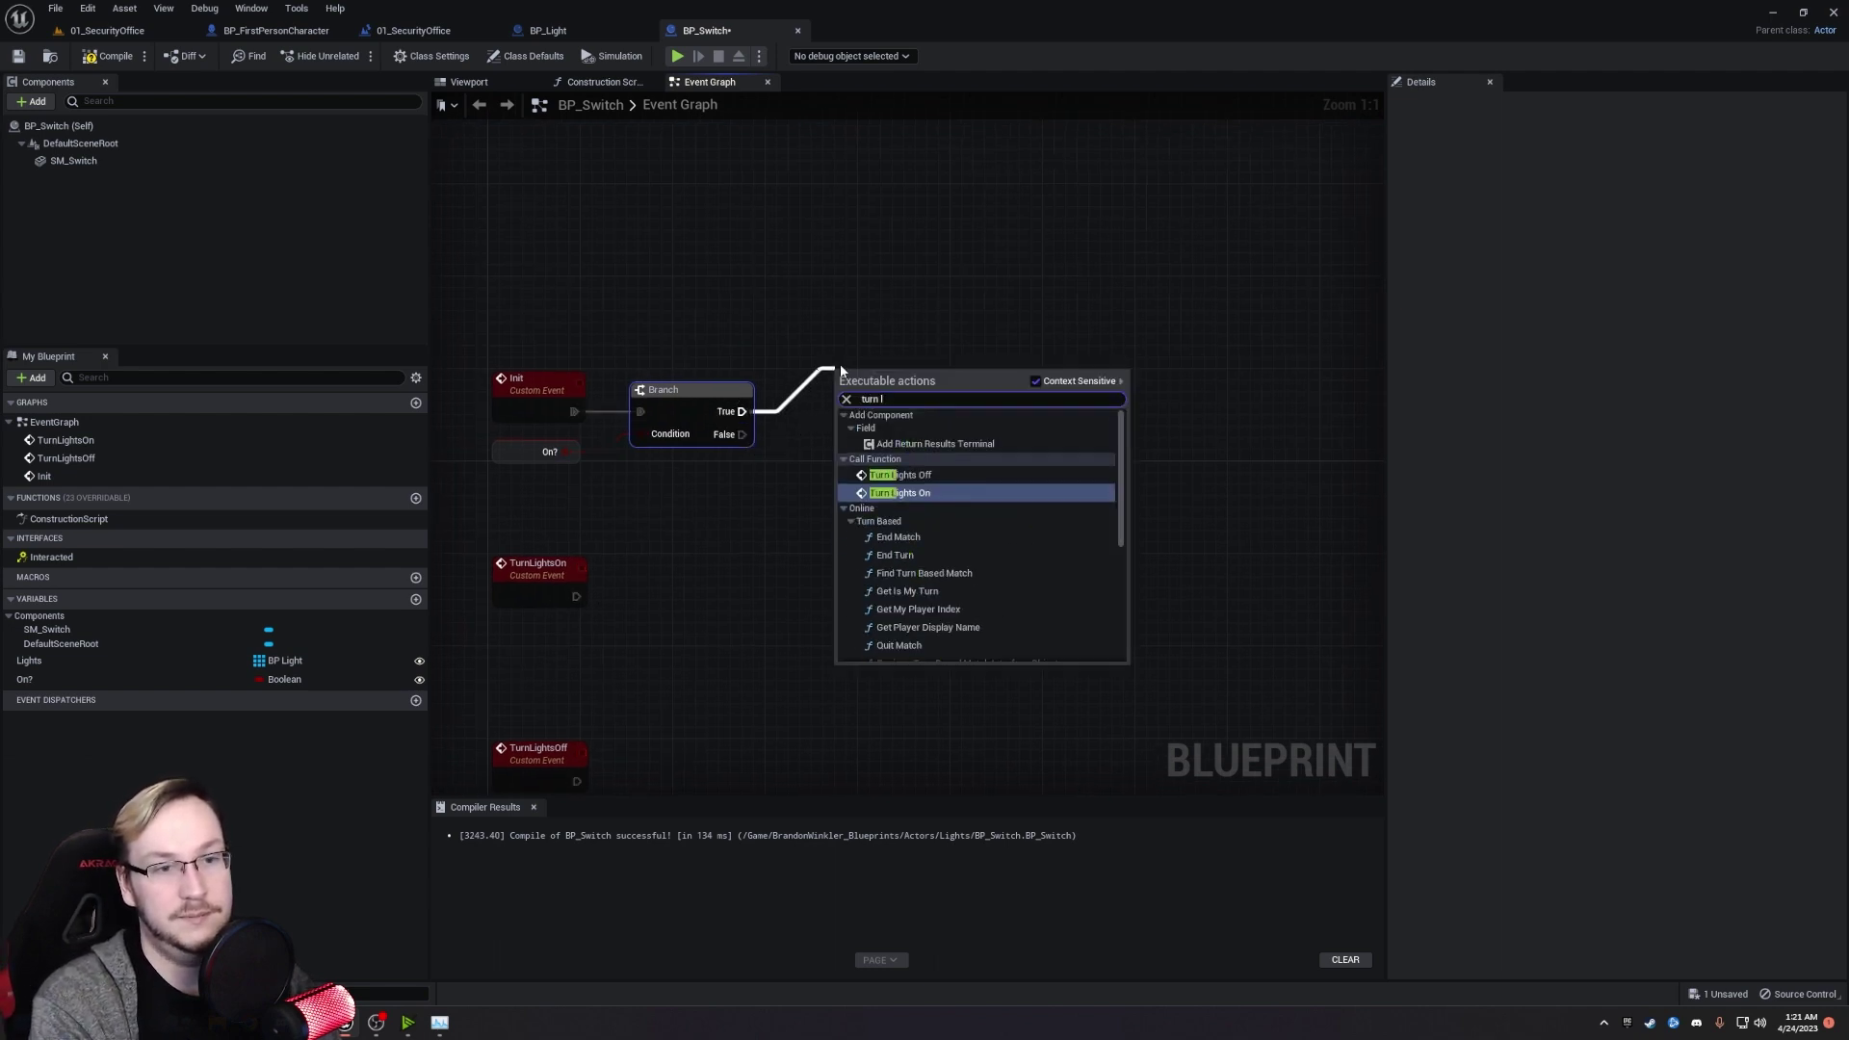
pyautogui.press('Return')
pyautogui.moveTo(741, 434); pyautogui.dragTo(828, 486)
pyautogui.write('turn lights off')
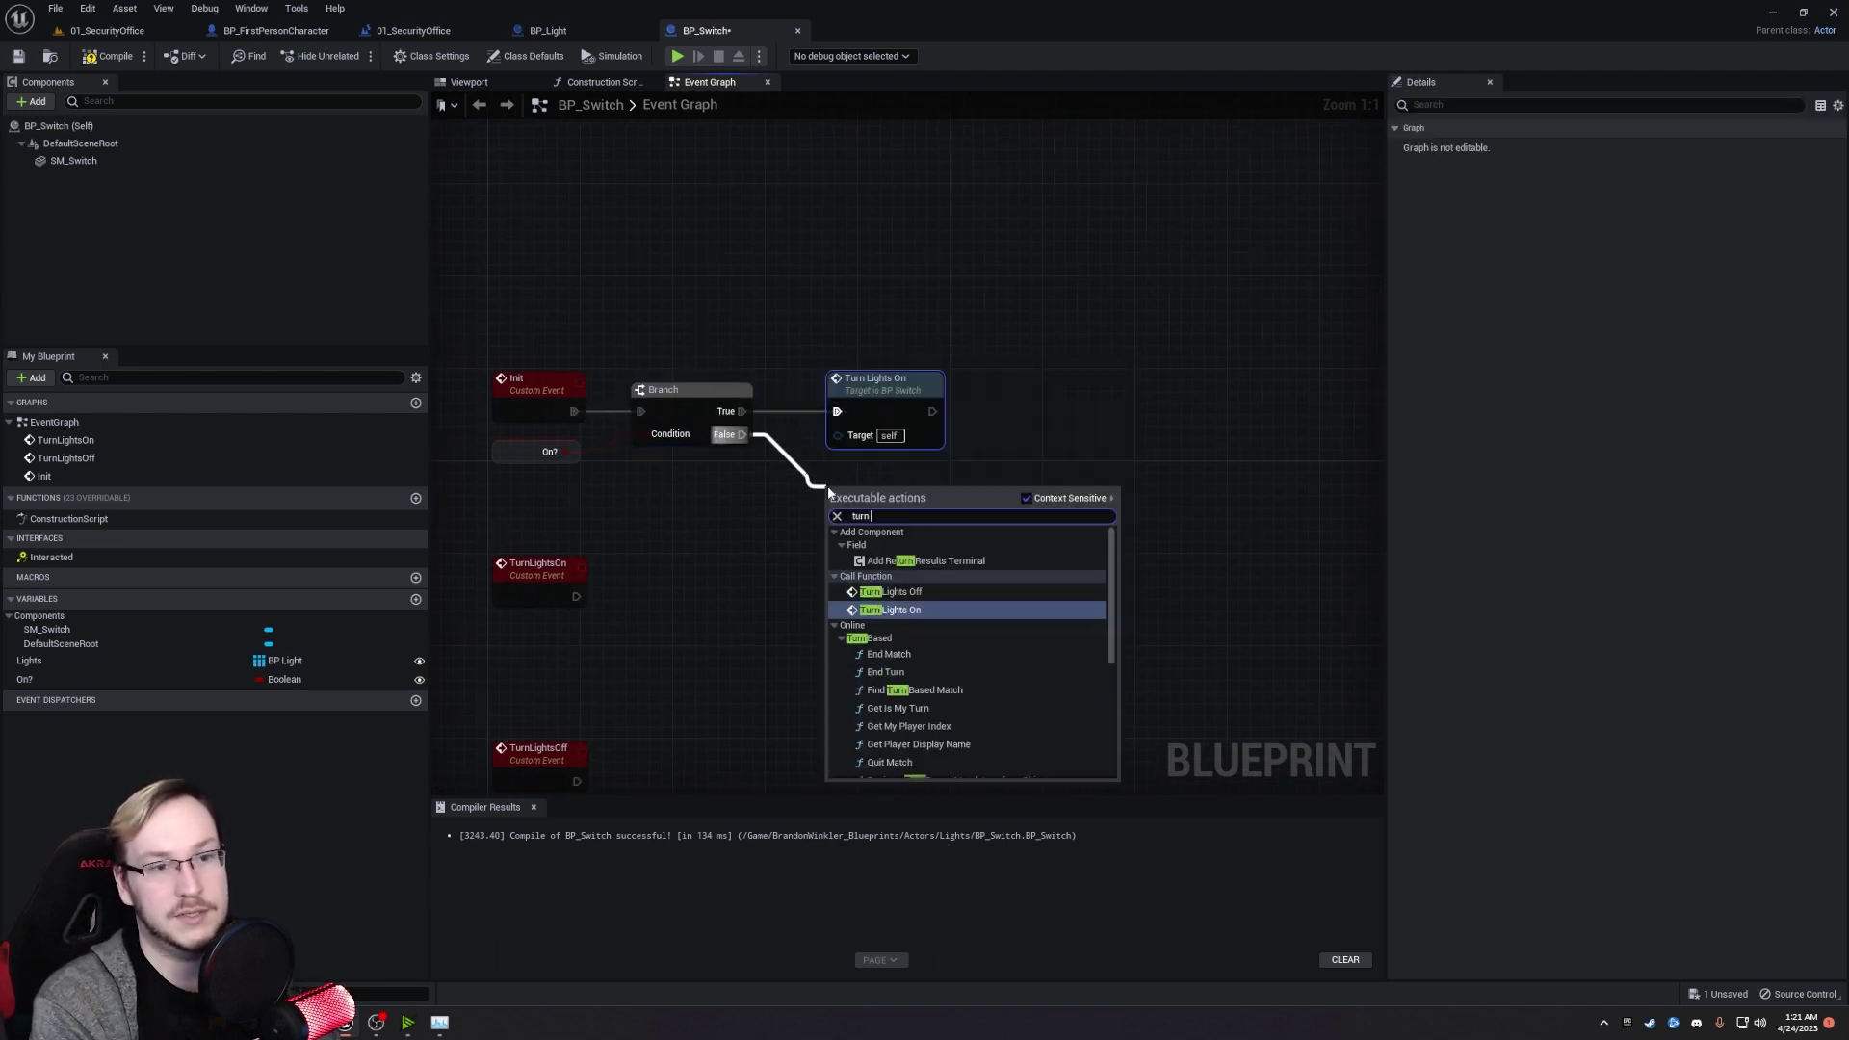
pyautogui.press('Return')
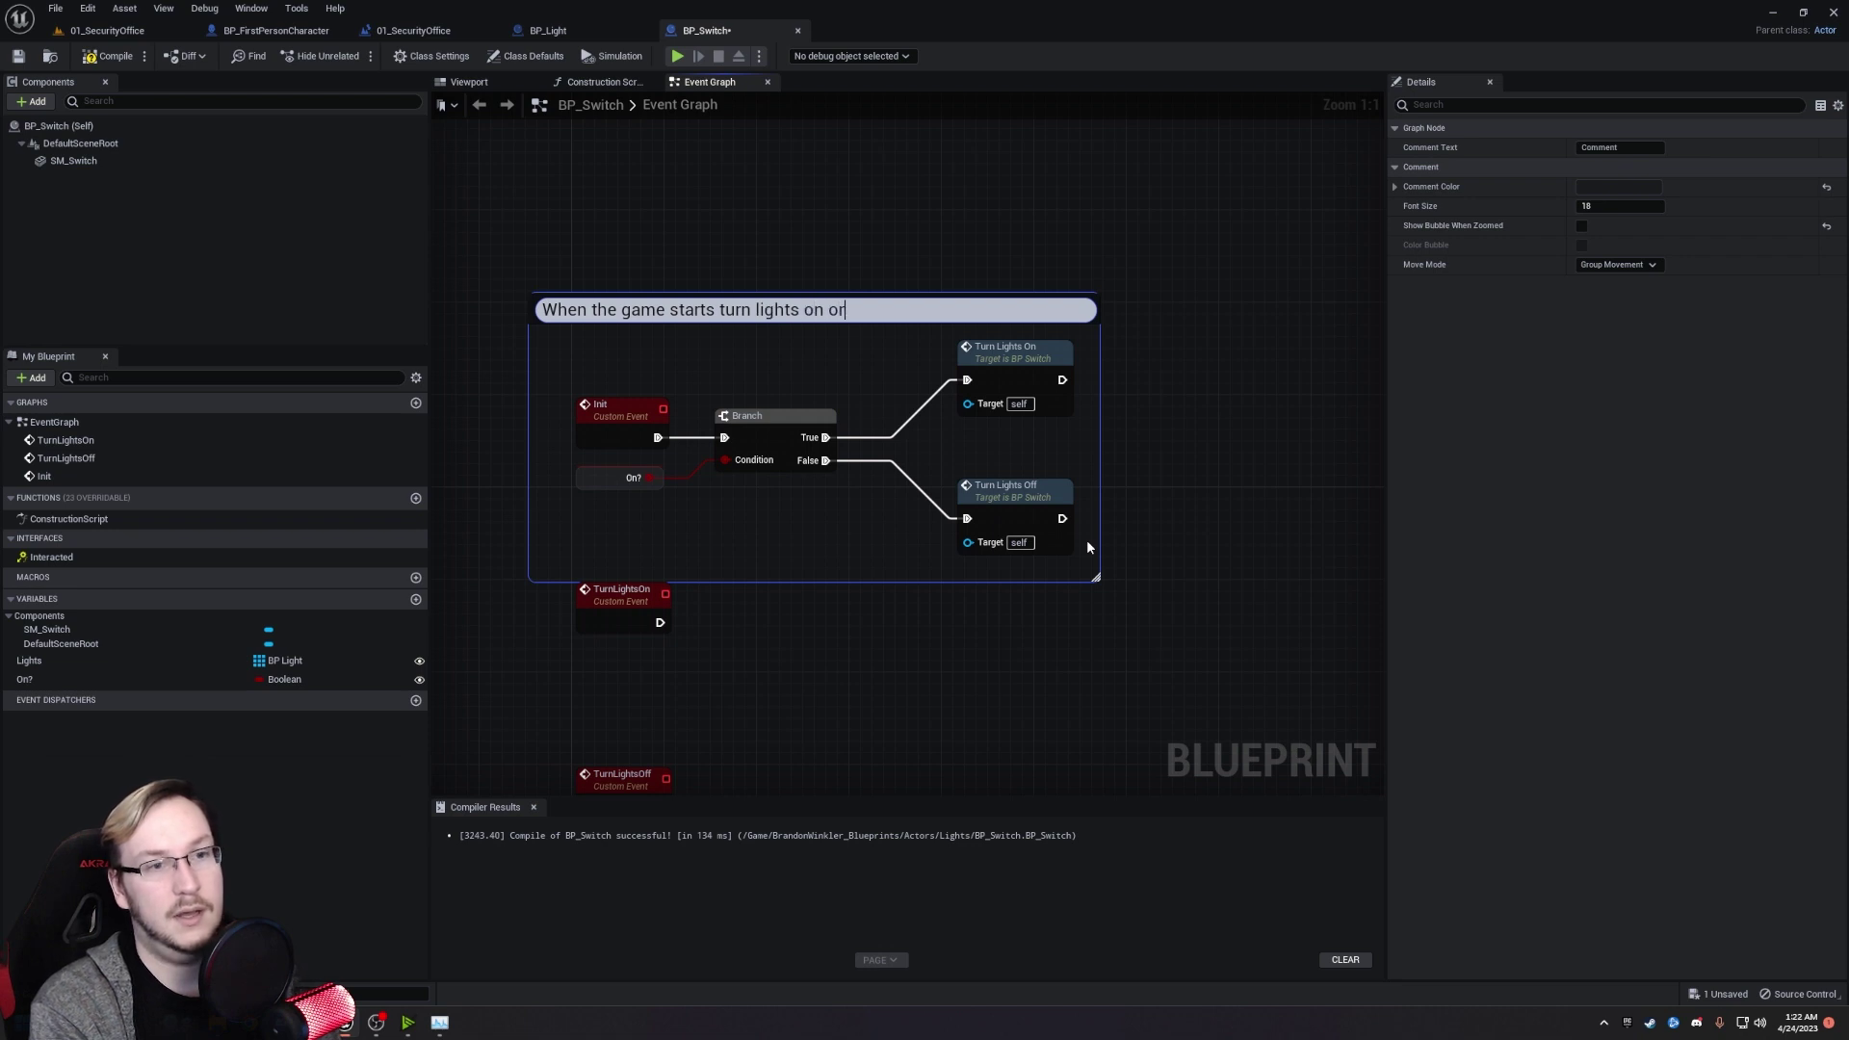
# Title the comment around the Init nodes "When the game starts turn lights on or off depending on what we decided in the editor".
pyautogui.write('depen')
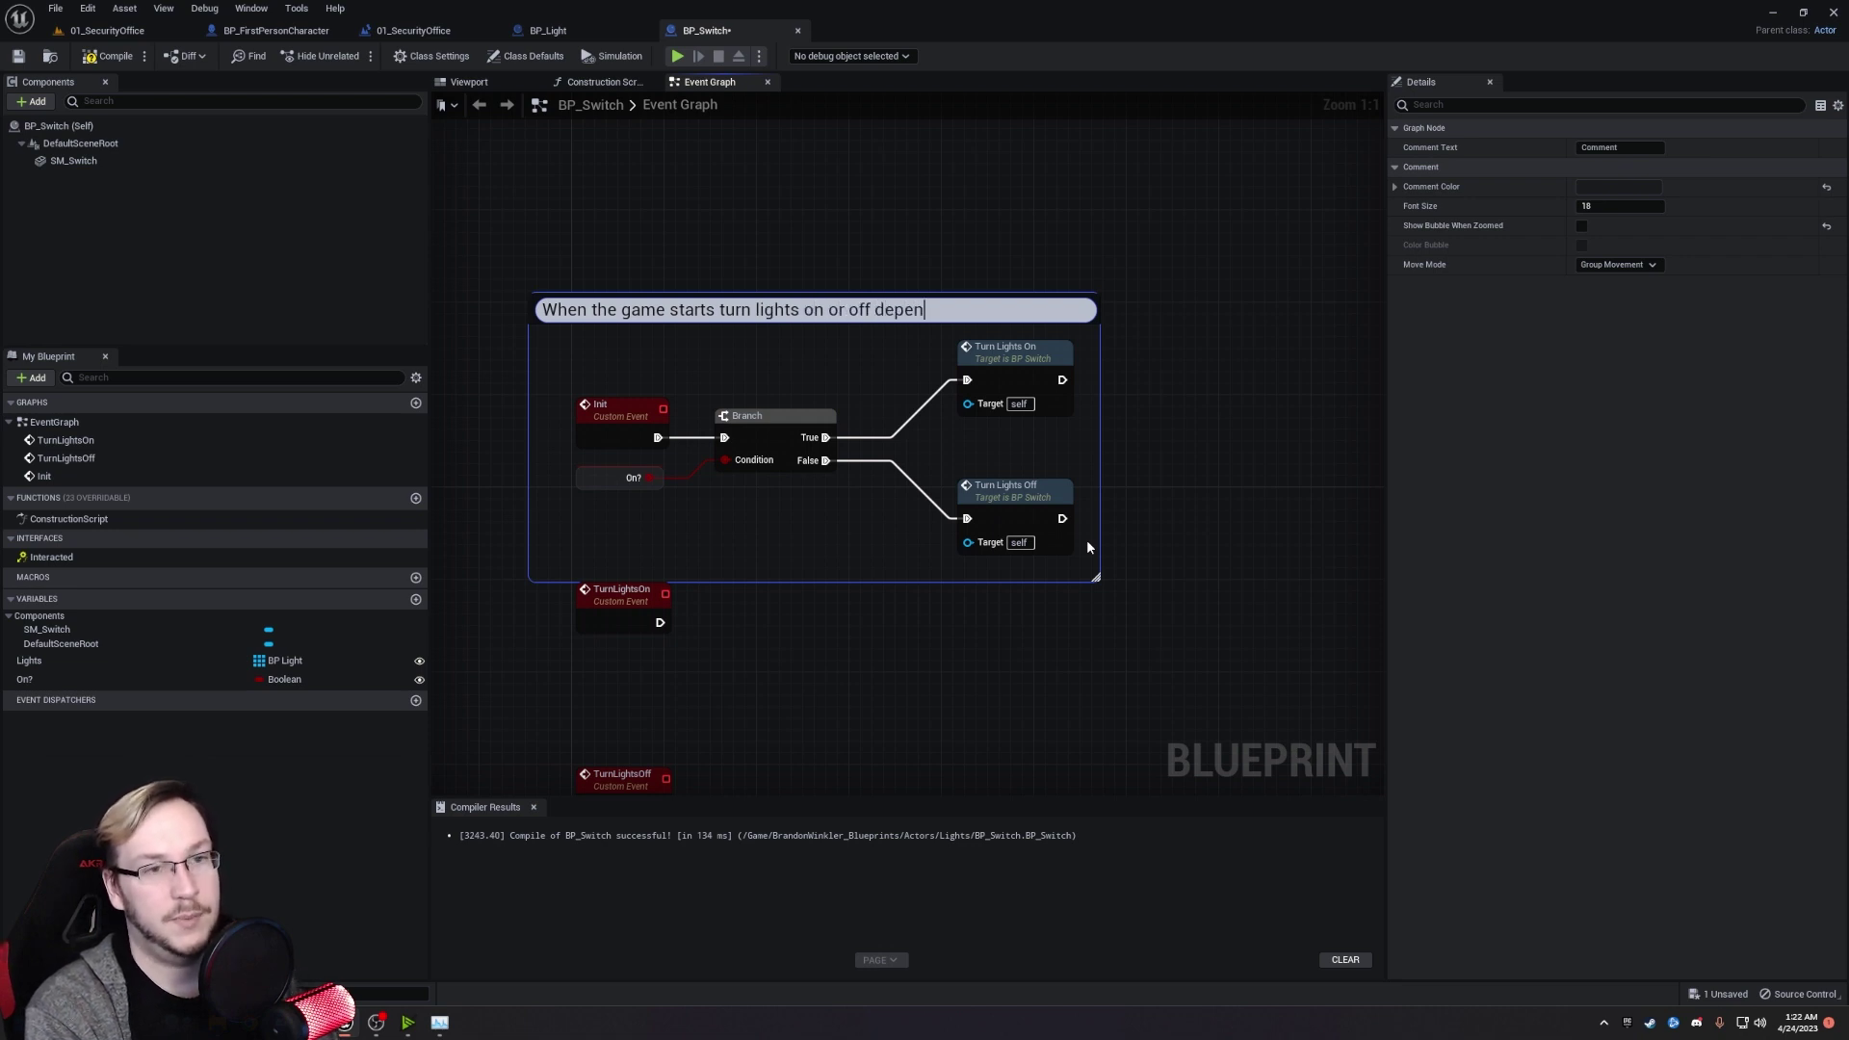
pyautogui.write('ding on what we decid')
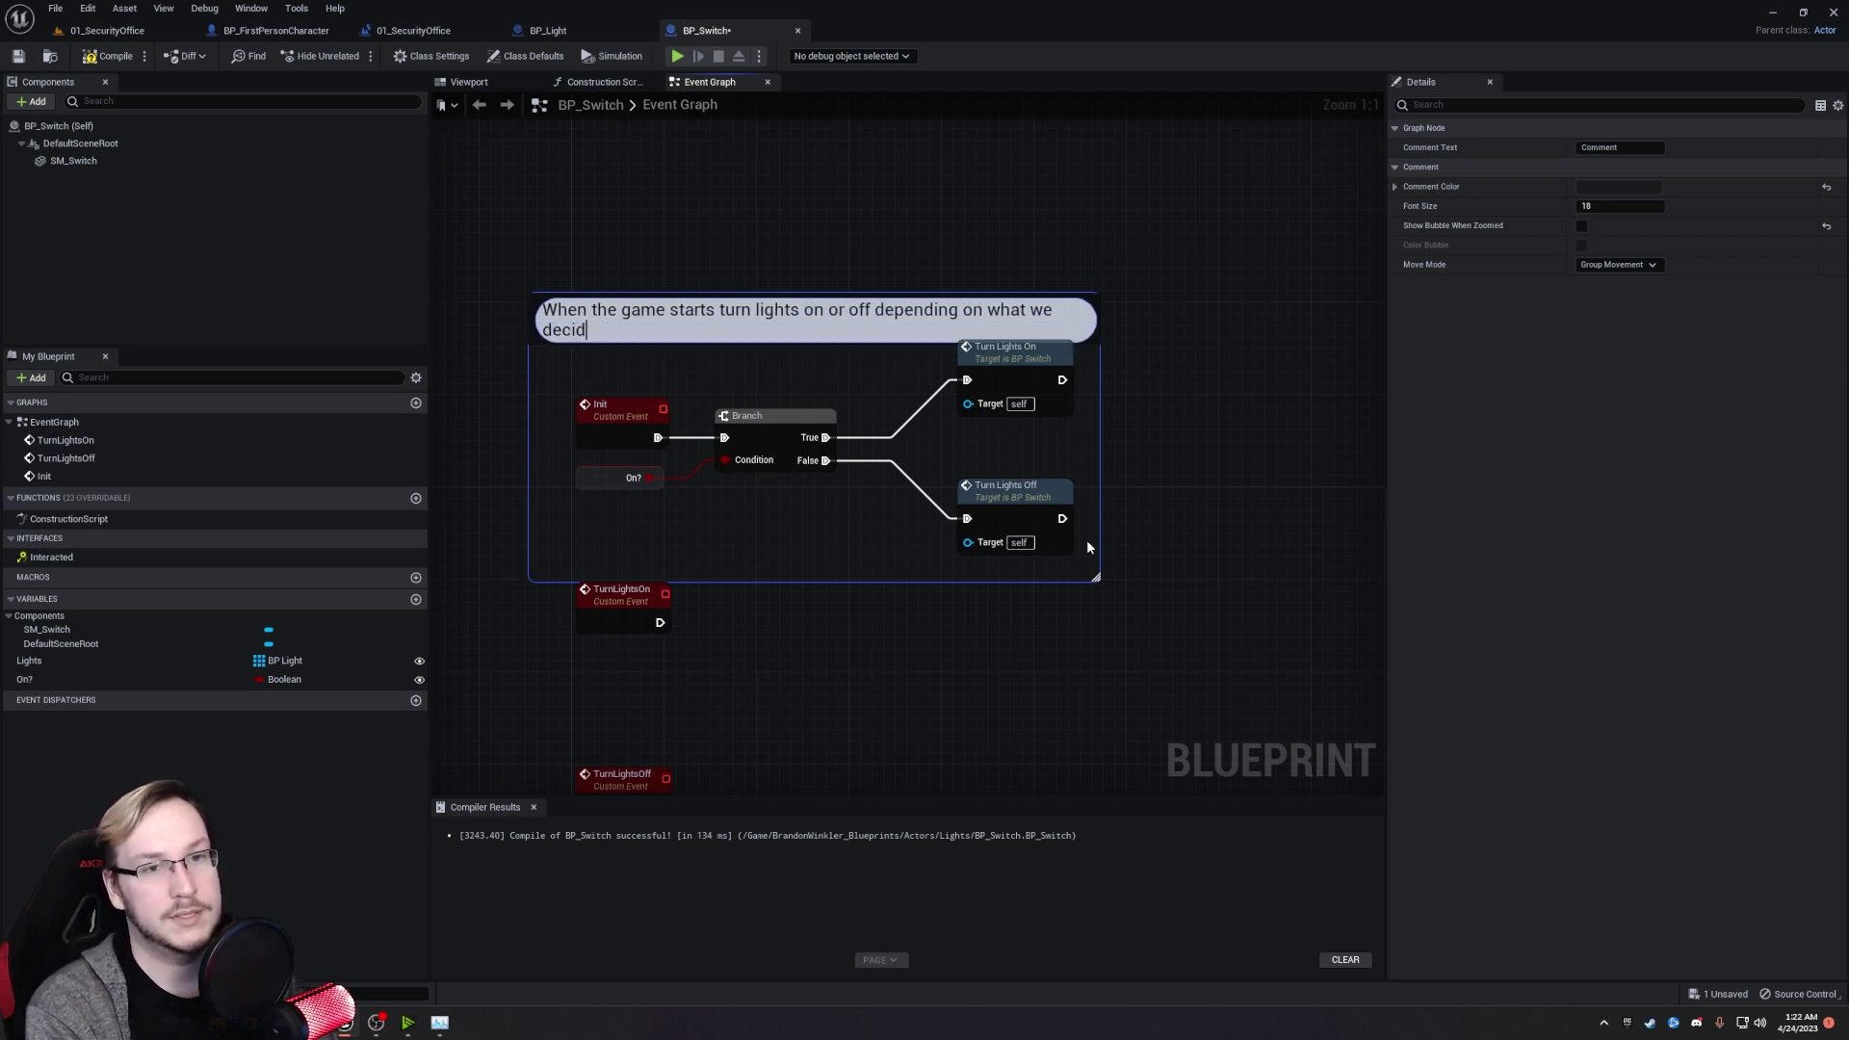
pyautogui.write('ed in the editor')
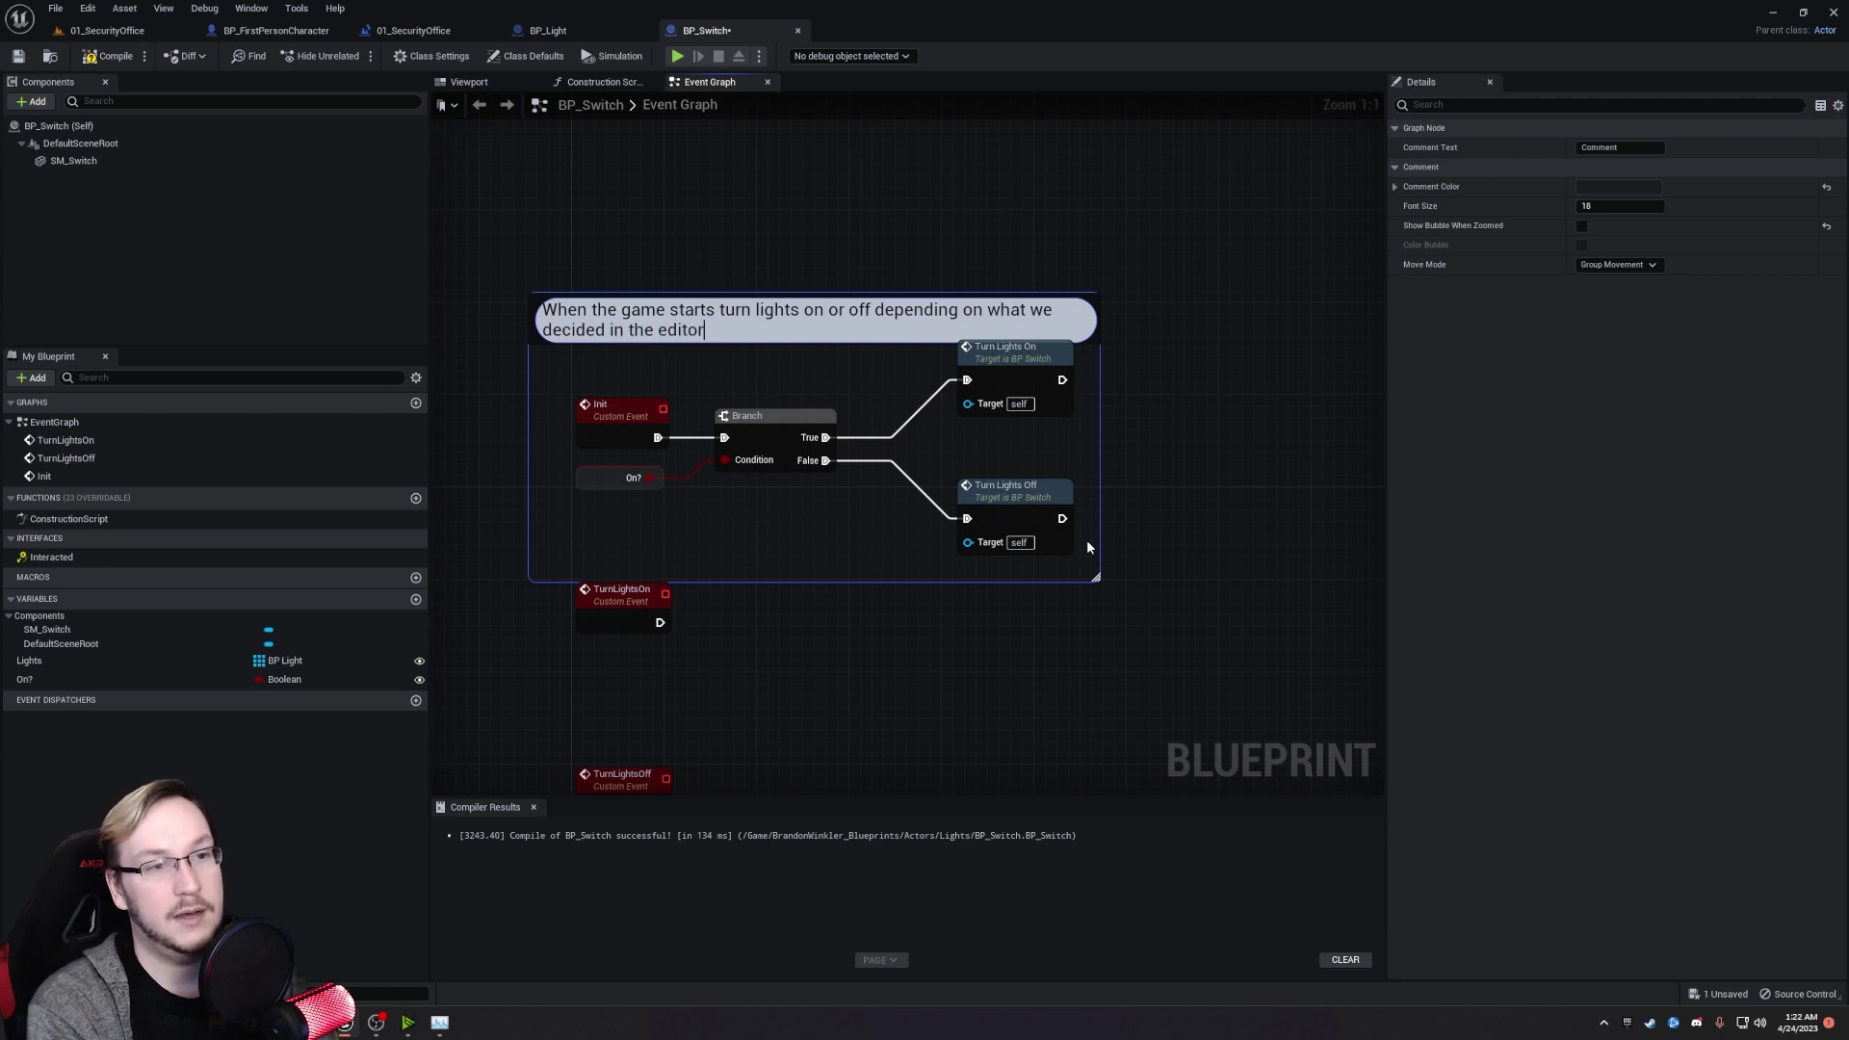
pyautogui.press('Return')
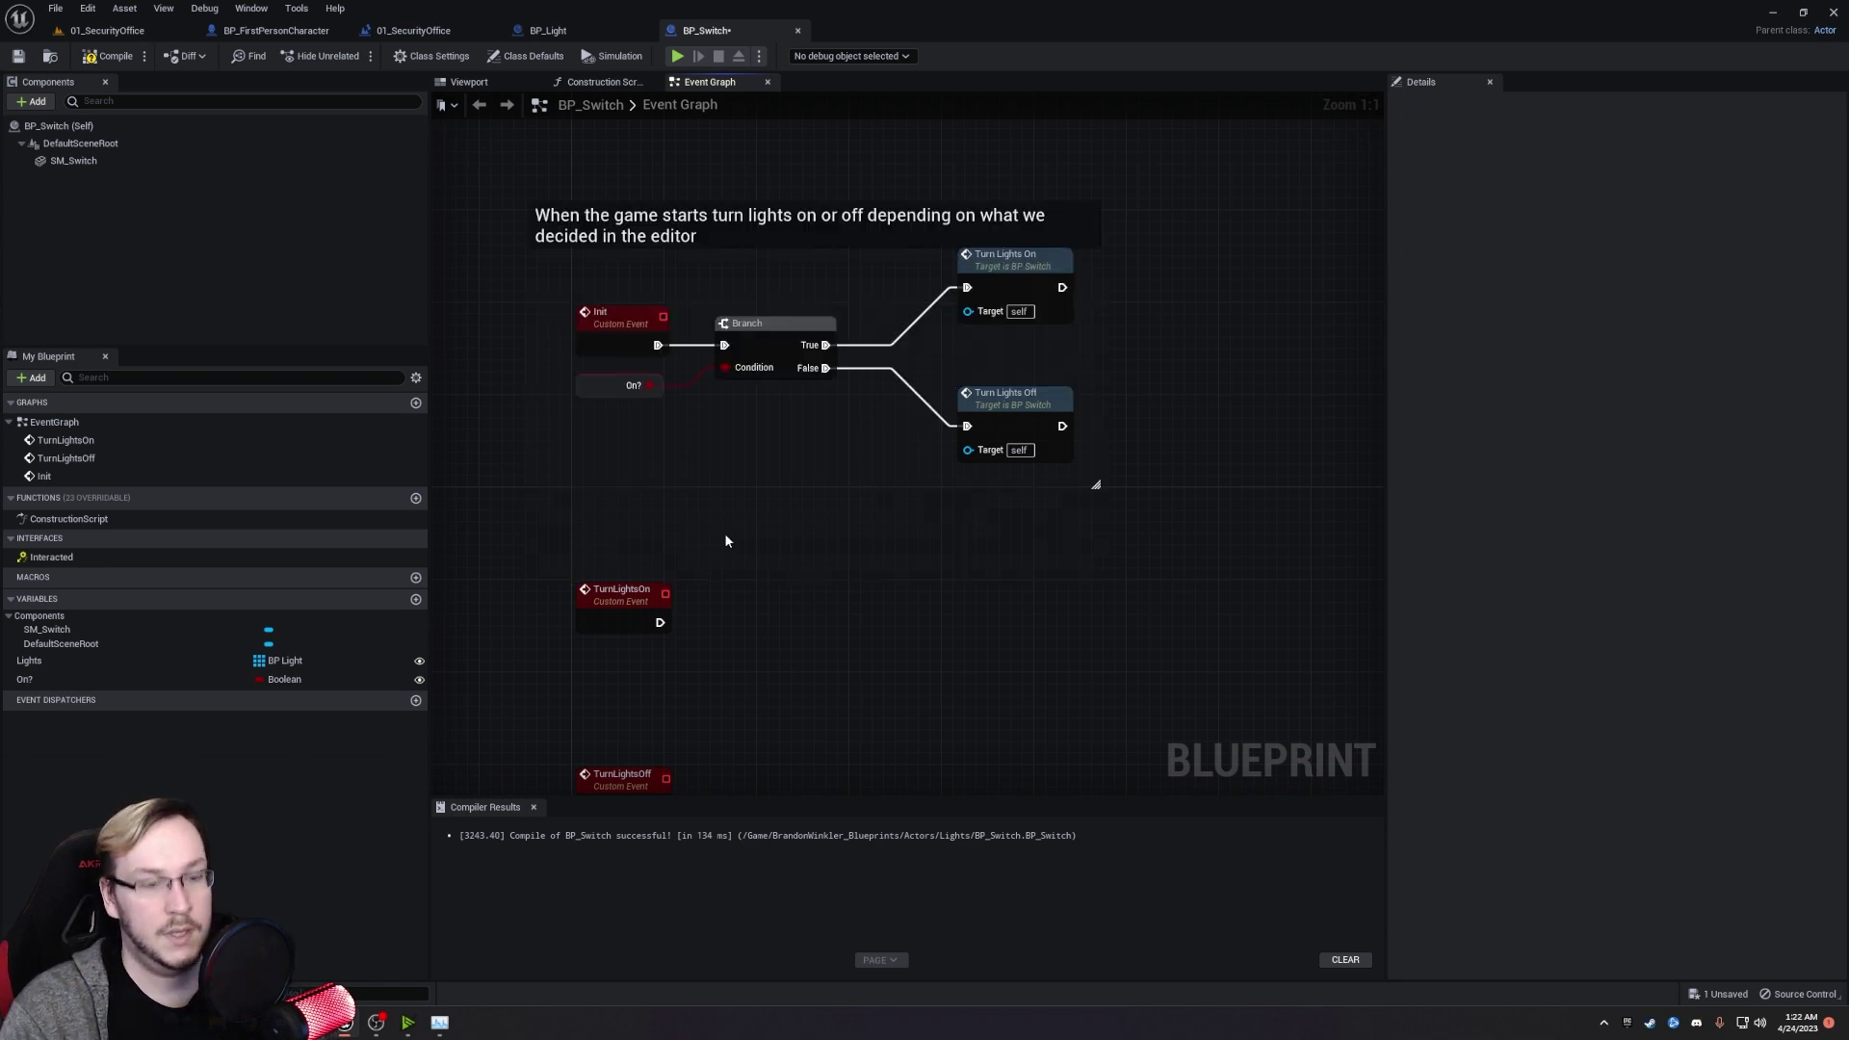
# Add an Event BeginPlay node above the comment box and have it call Init.
pyautogui.moveTo(725, 535); pyautogui.dragTo(900, 745, button='right')
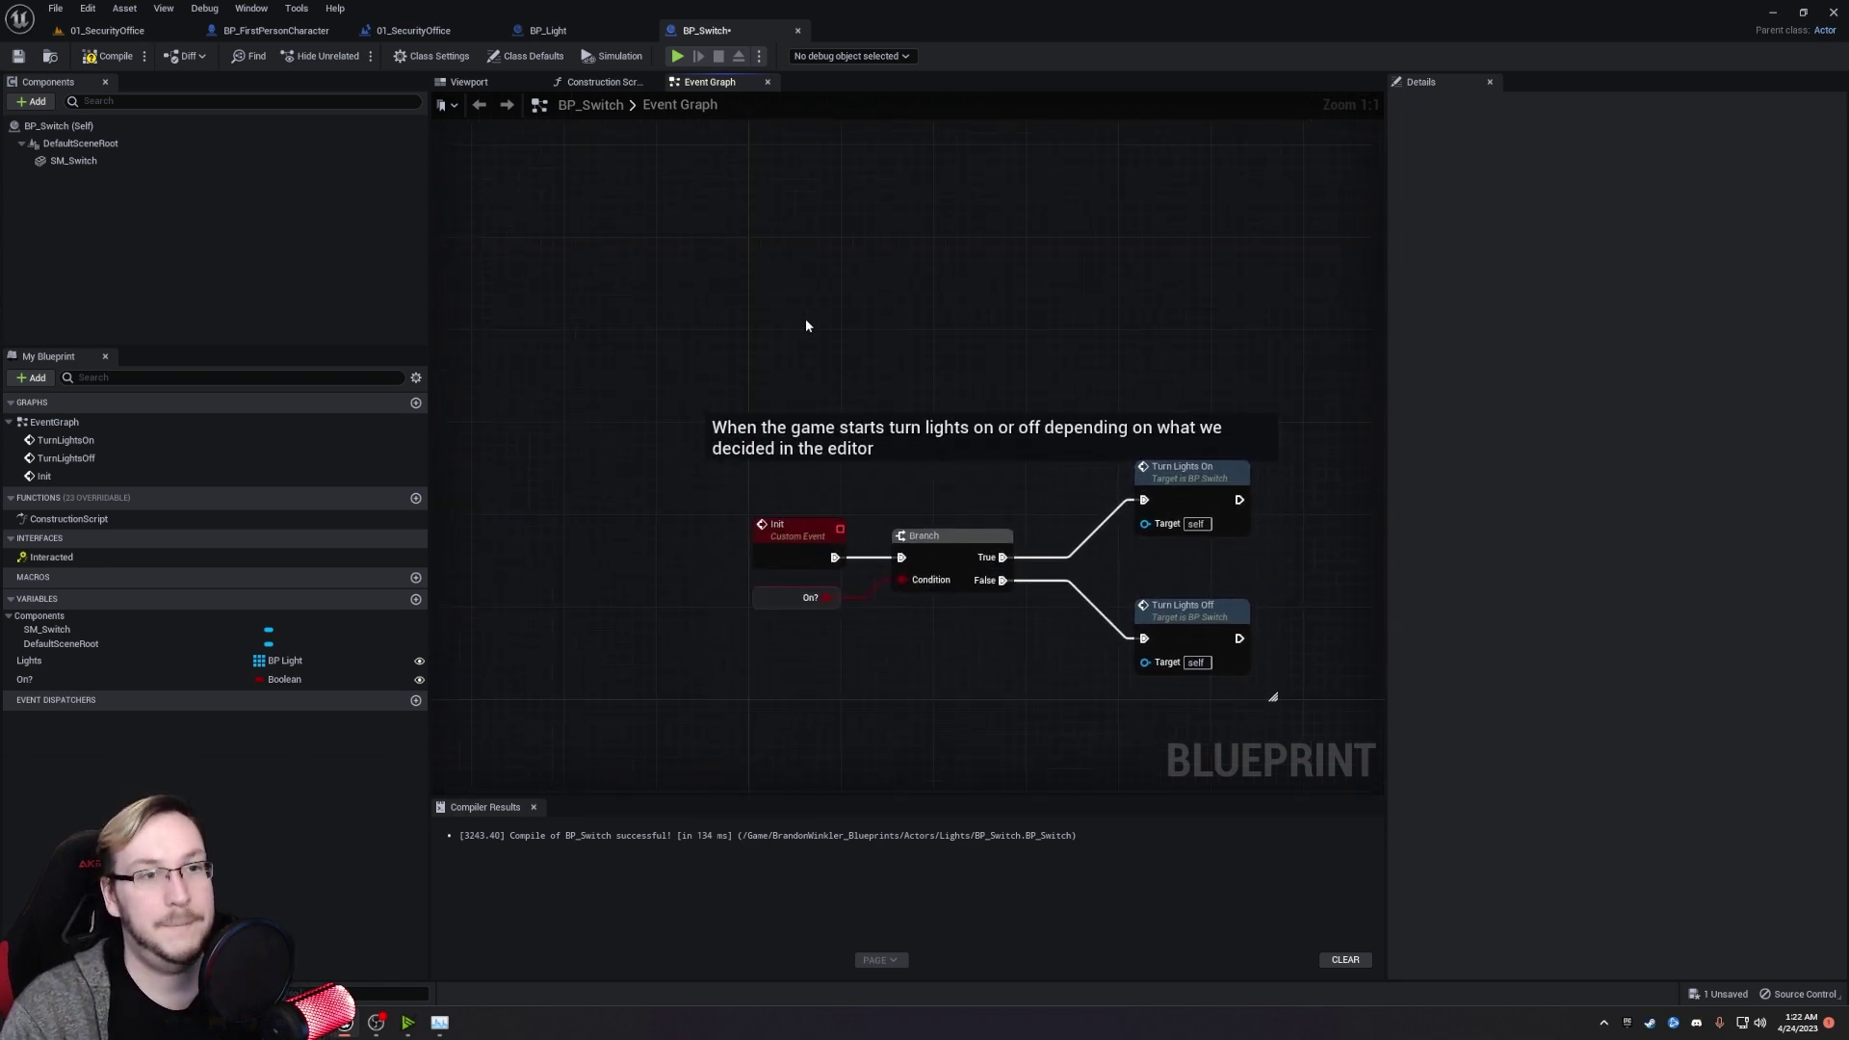
pyautogui.press('p')
pyautogui.click(782, 265)
pyautogui.moveTo(811, 276); pyautogui.dragTo(783, 250)
pyautogui.moveTo(935, 282); pyautogui.dragTo(834, 272, button='right')
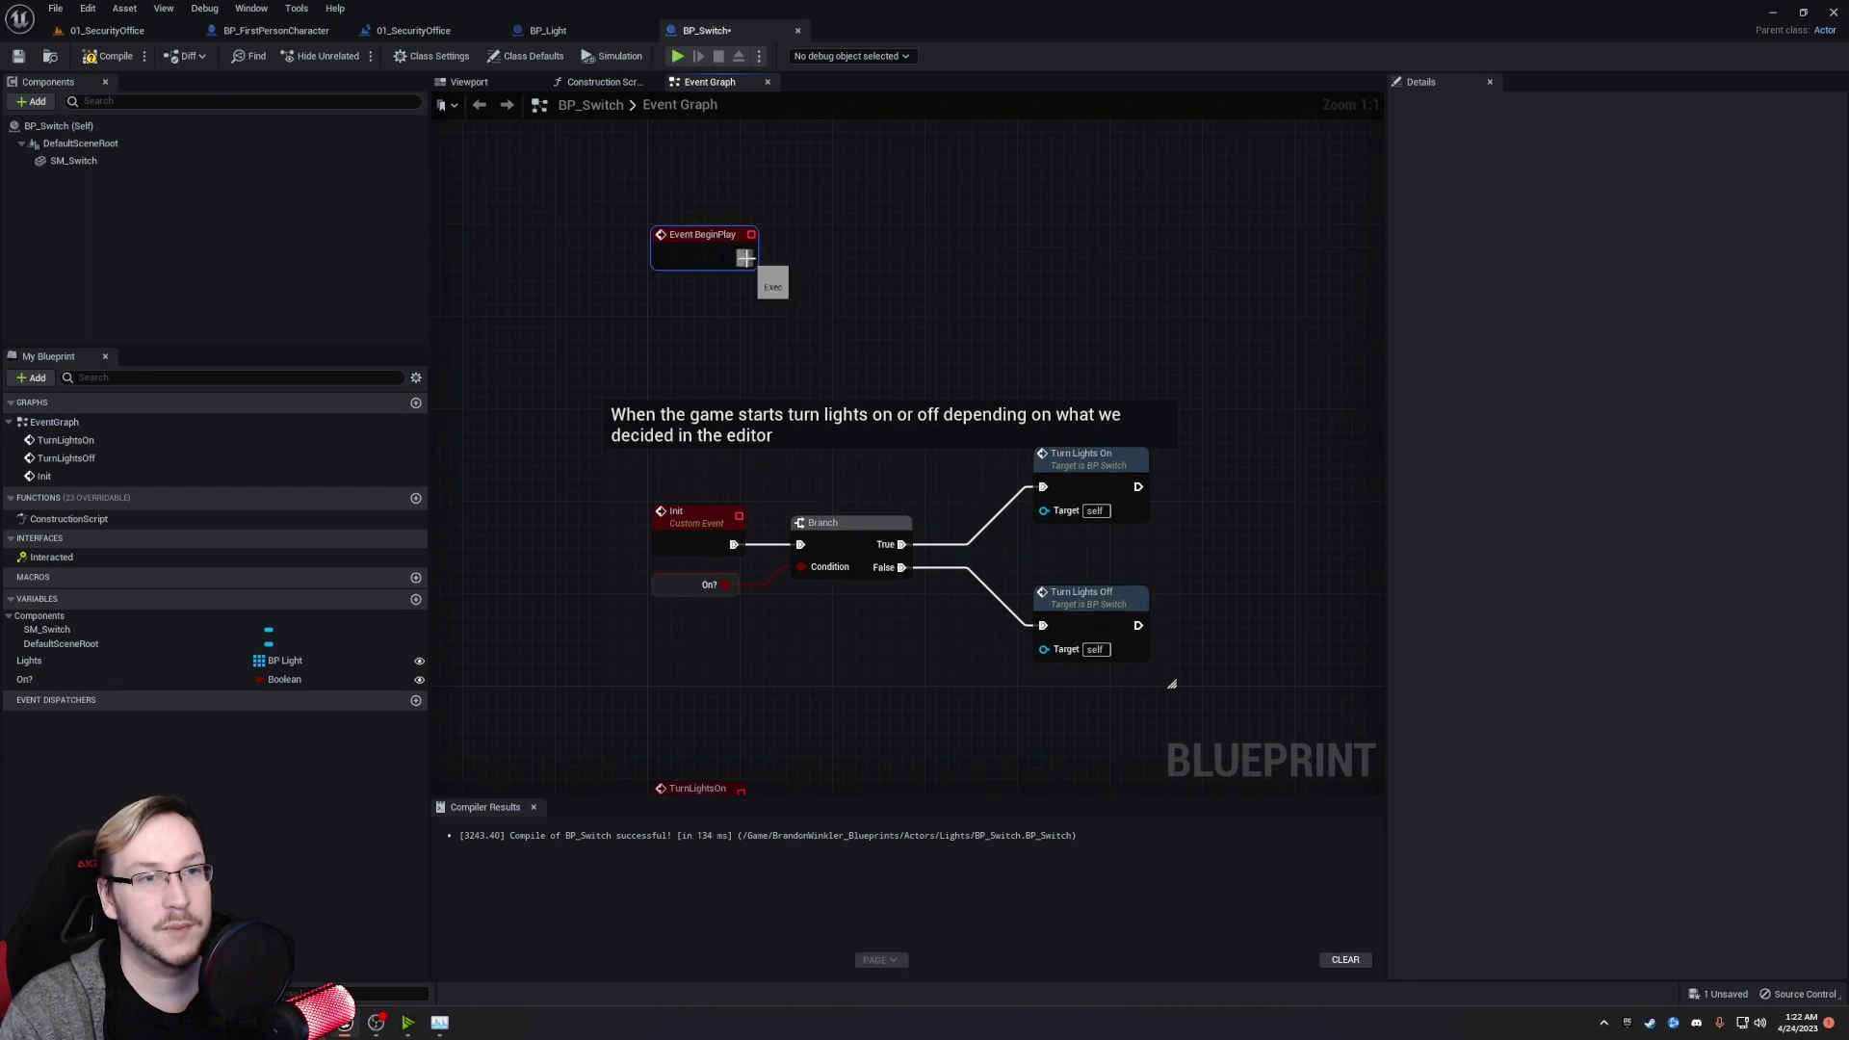
pyautogui.moveTo(747, 257); pyautogui.dragTo(888, 270)
pyautogui.write('init')
pyautogui.press('Return')
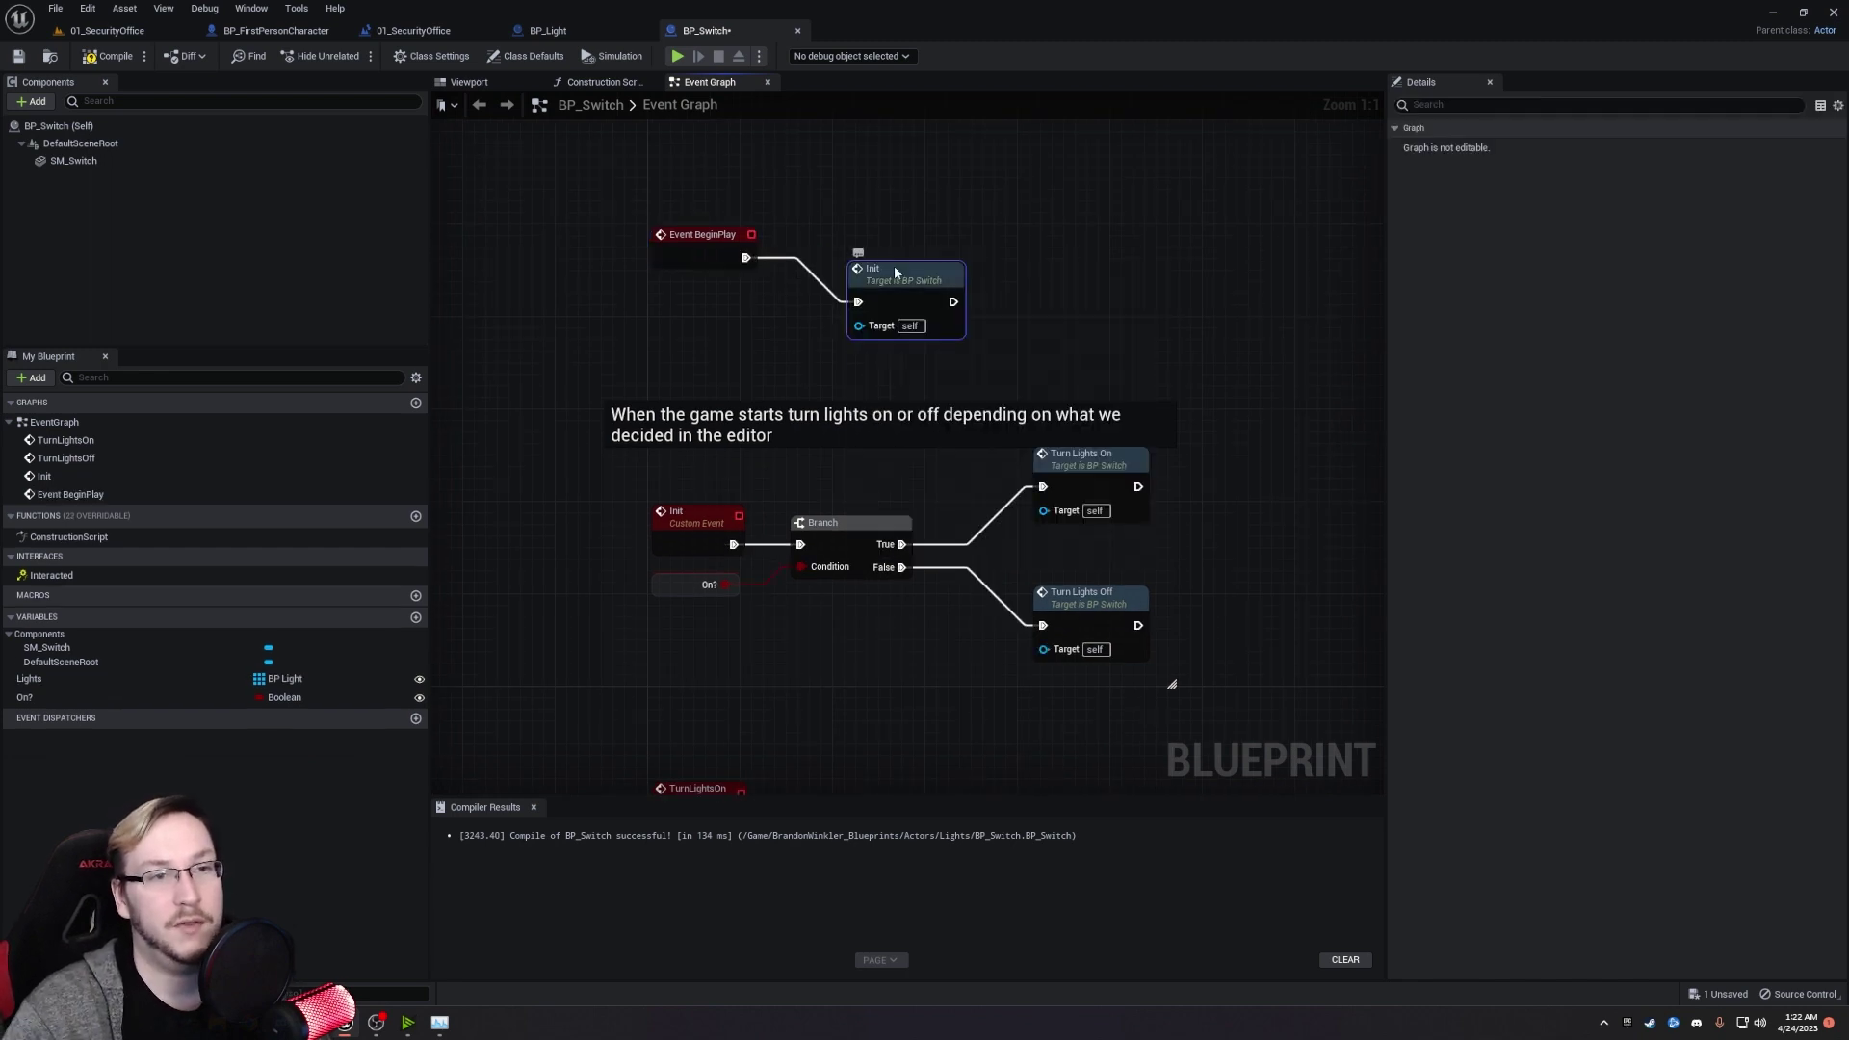
# Place a Lights getter below TurnLightsOn and feed it into a For Each Loop executed by that event.
pyautogui.moveTo(654, 493); pyautogui.dragTo(655, 190, button='right')
pyautogui.scroll(-1, 642, 503)
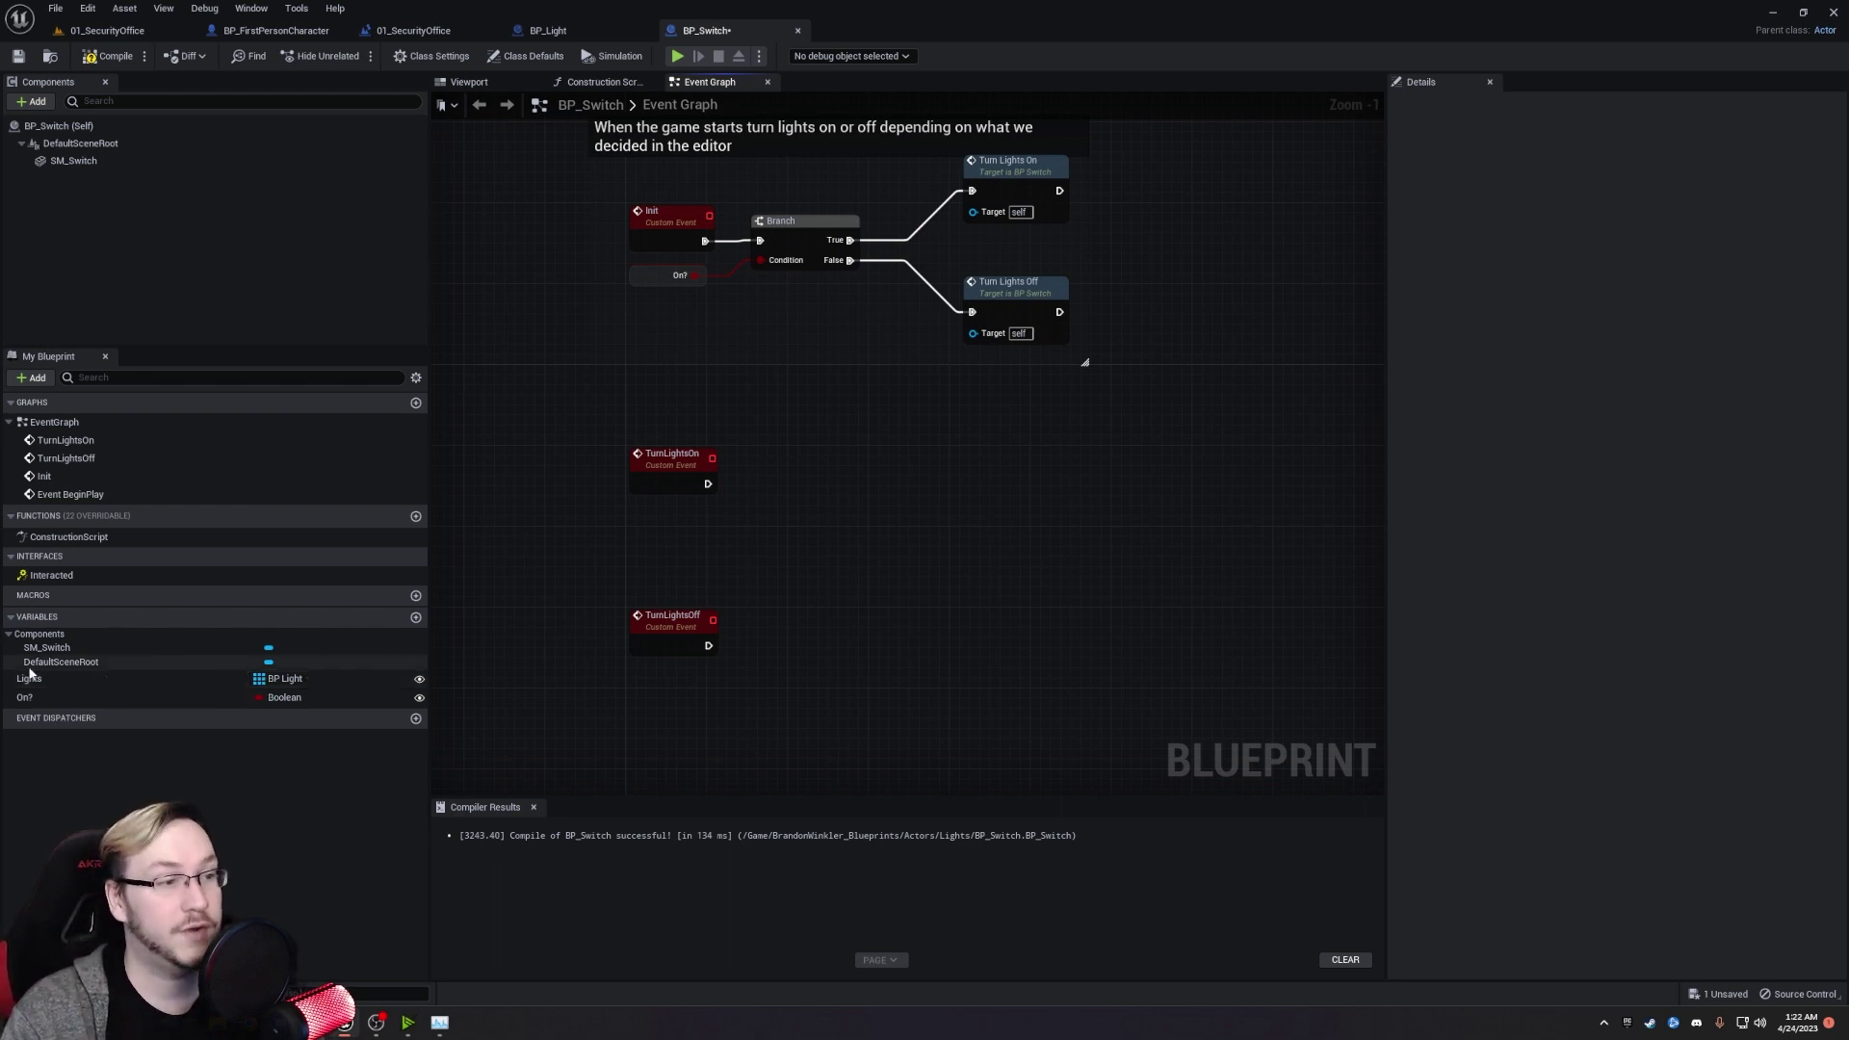
pyautogui.click(107, 679)
pyautogui.moveTo(106, 679); pyautogui.dragTo(644, 523)
pyautogui.click(655, 536)
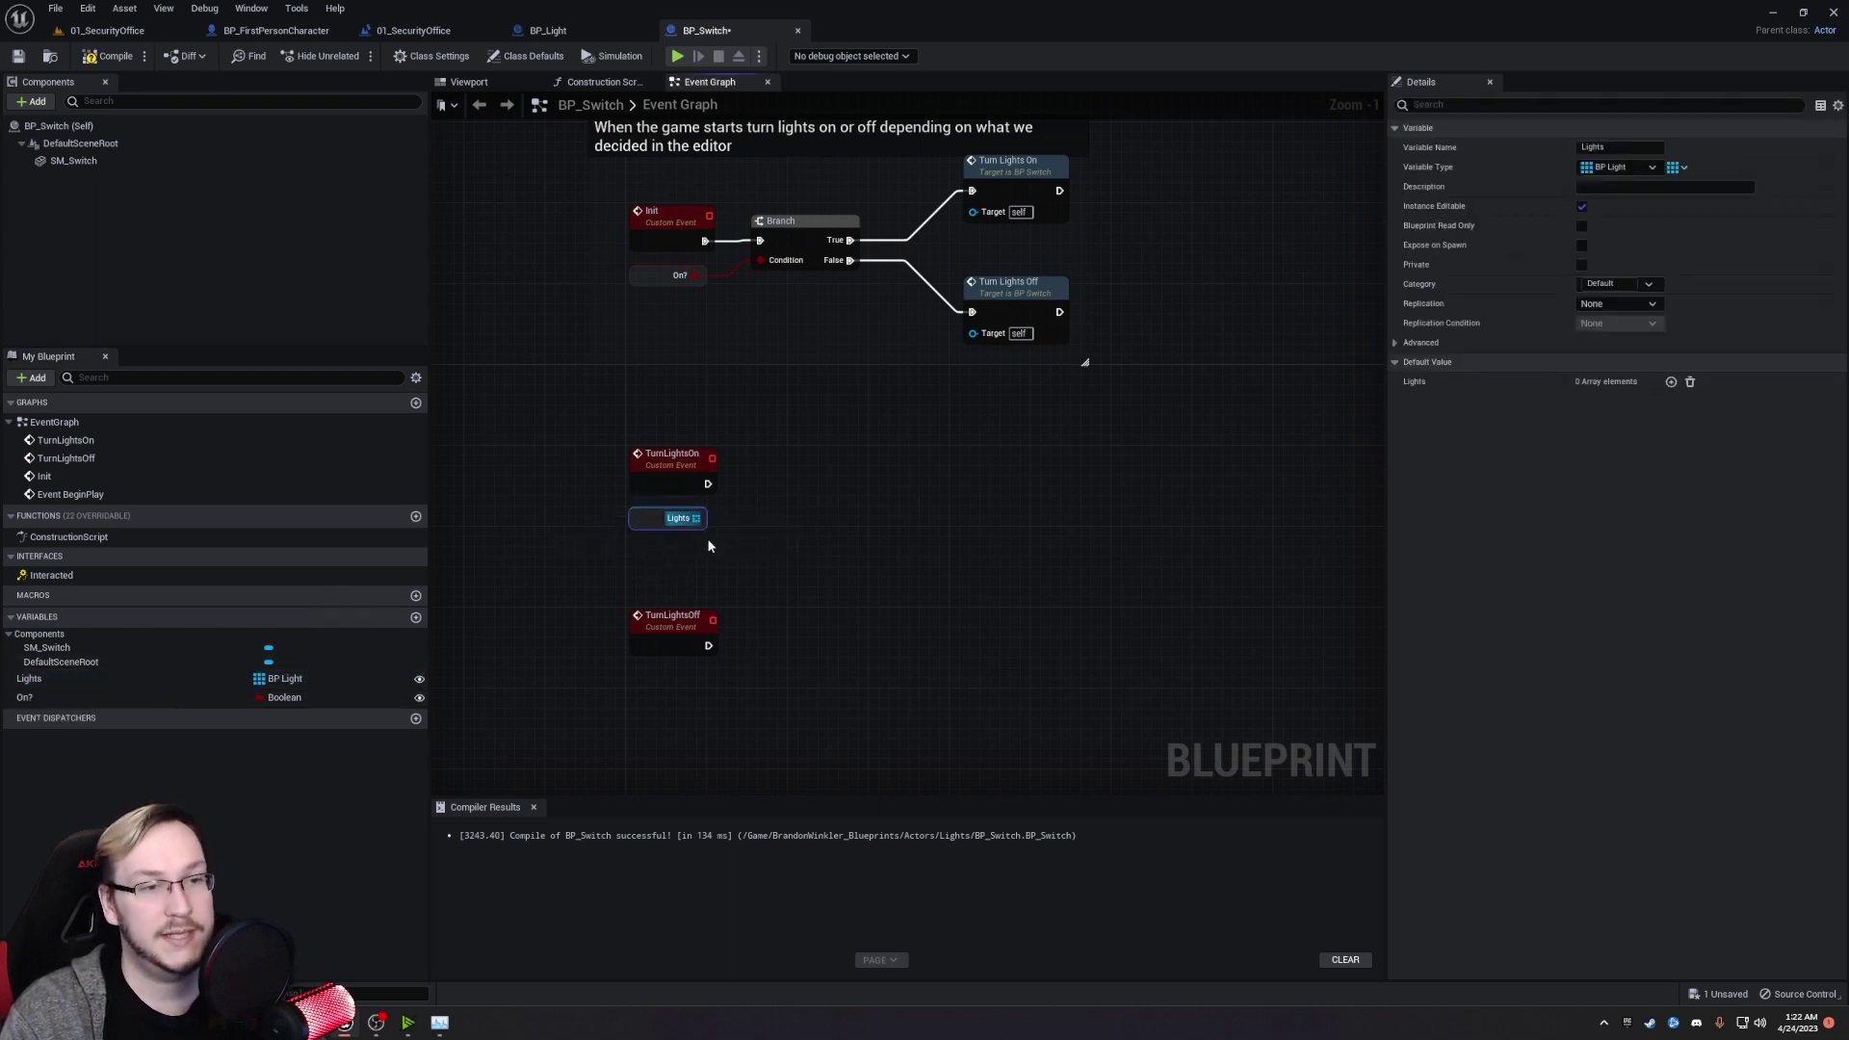
pyautogui.moveTo(710, 545); pyautogui.dragTo(640, 551, button='right')
pyautogui.moveTo(626, 525); pyautogui.dragTo(733, 510)
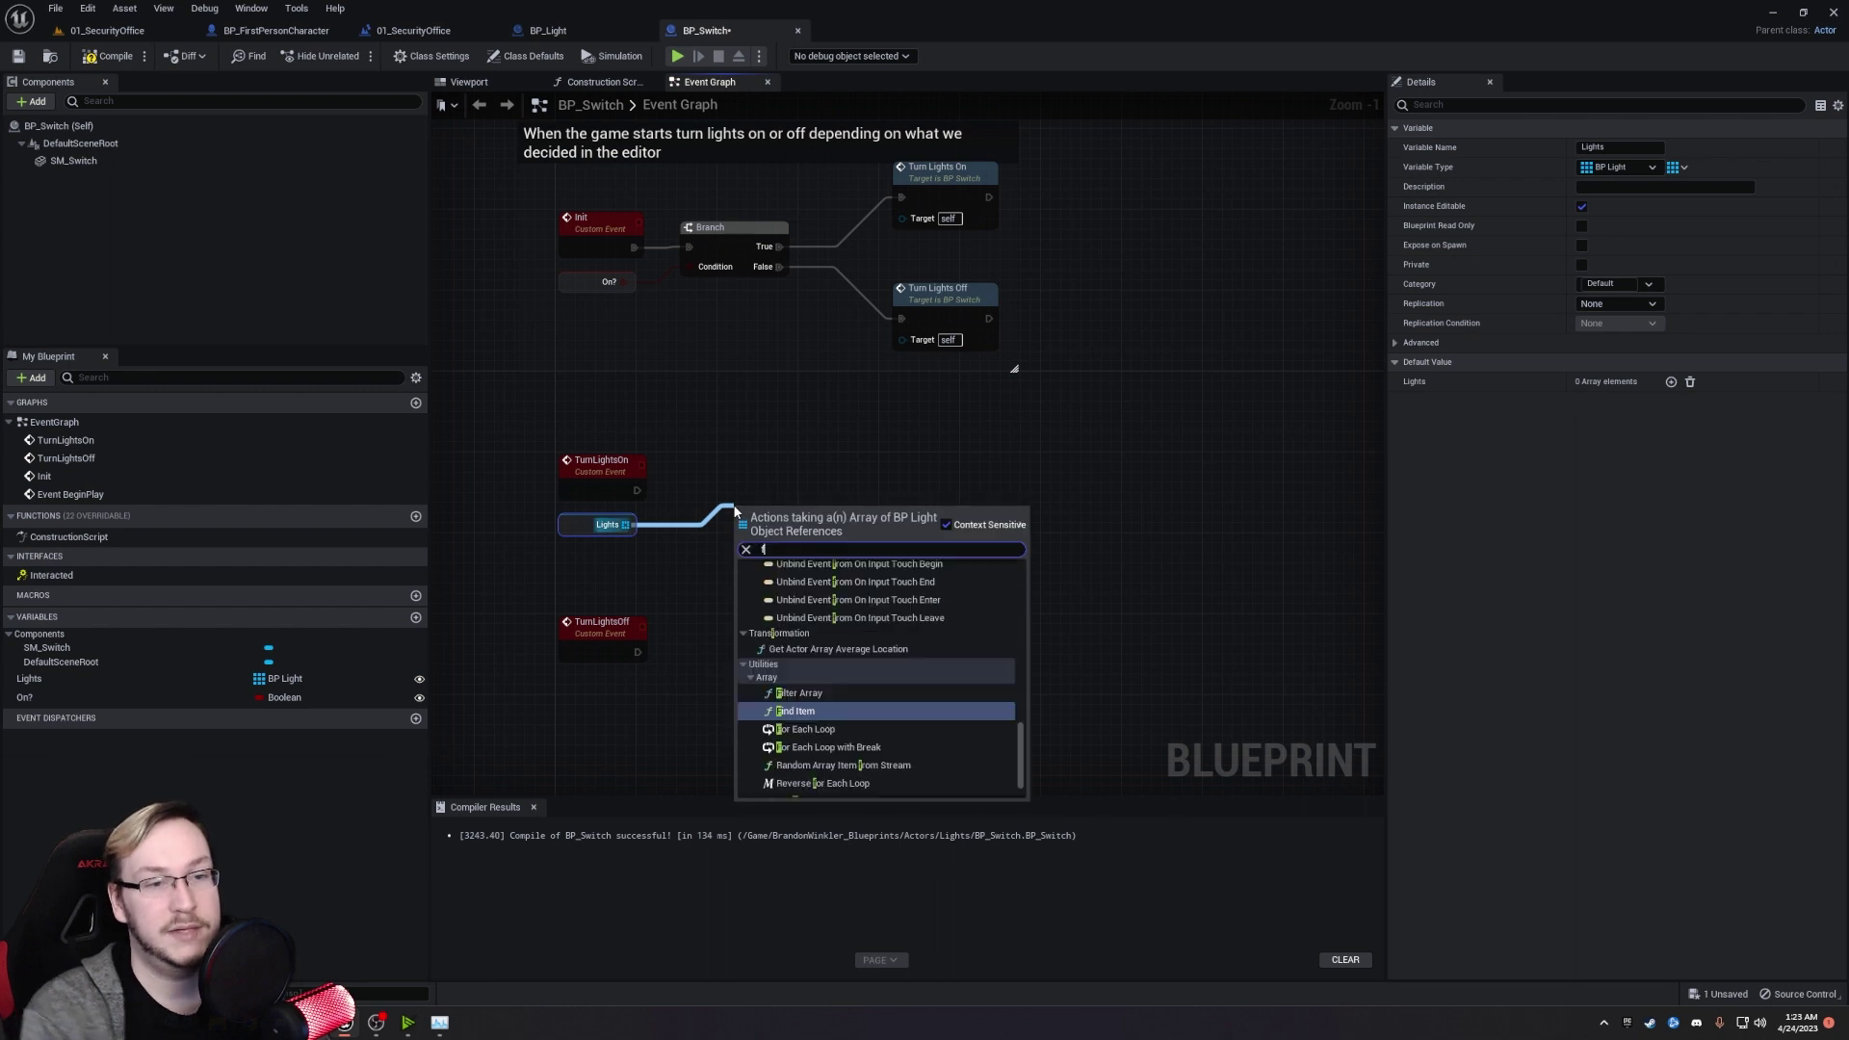
pyautogui.write('for each')
pyautogui.press('Return')
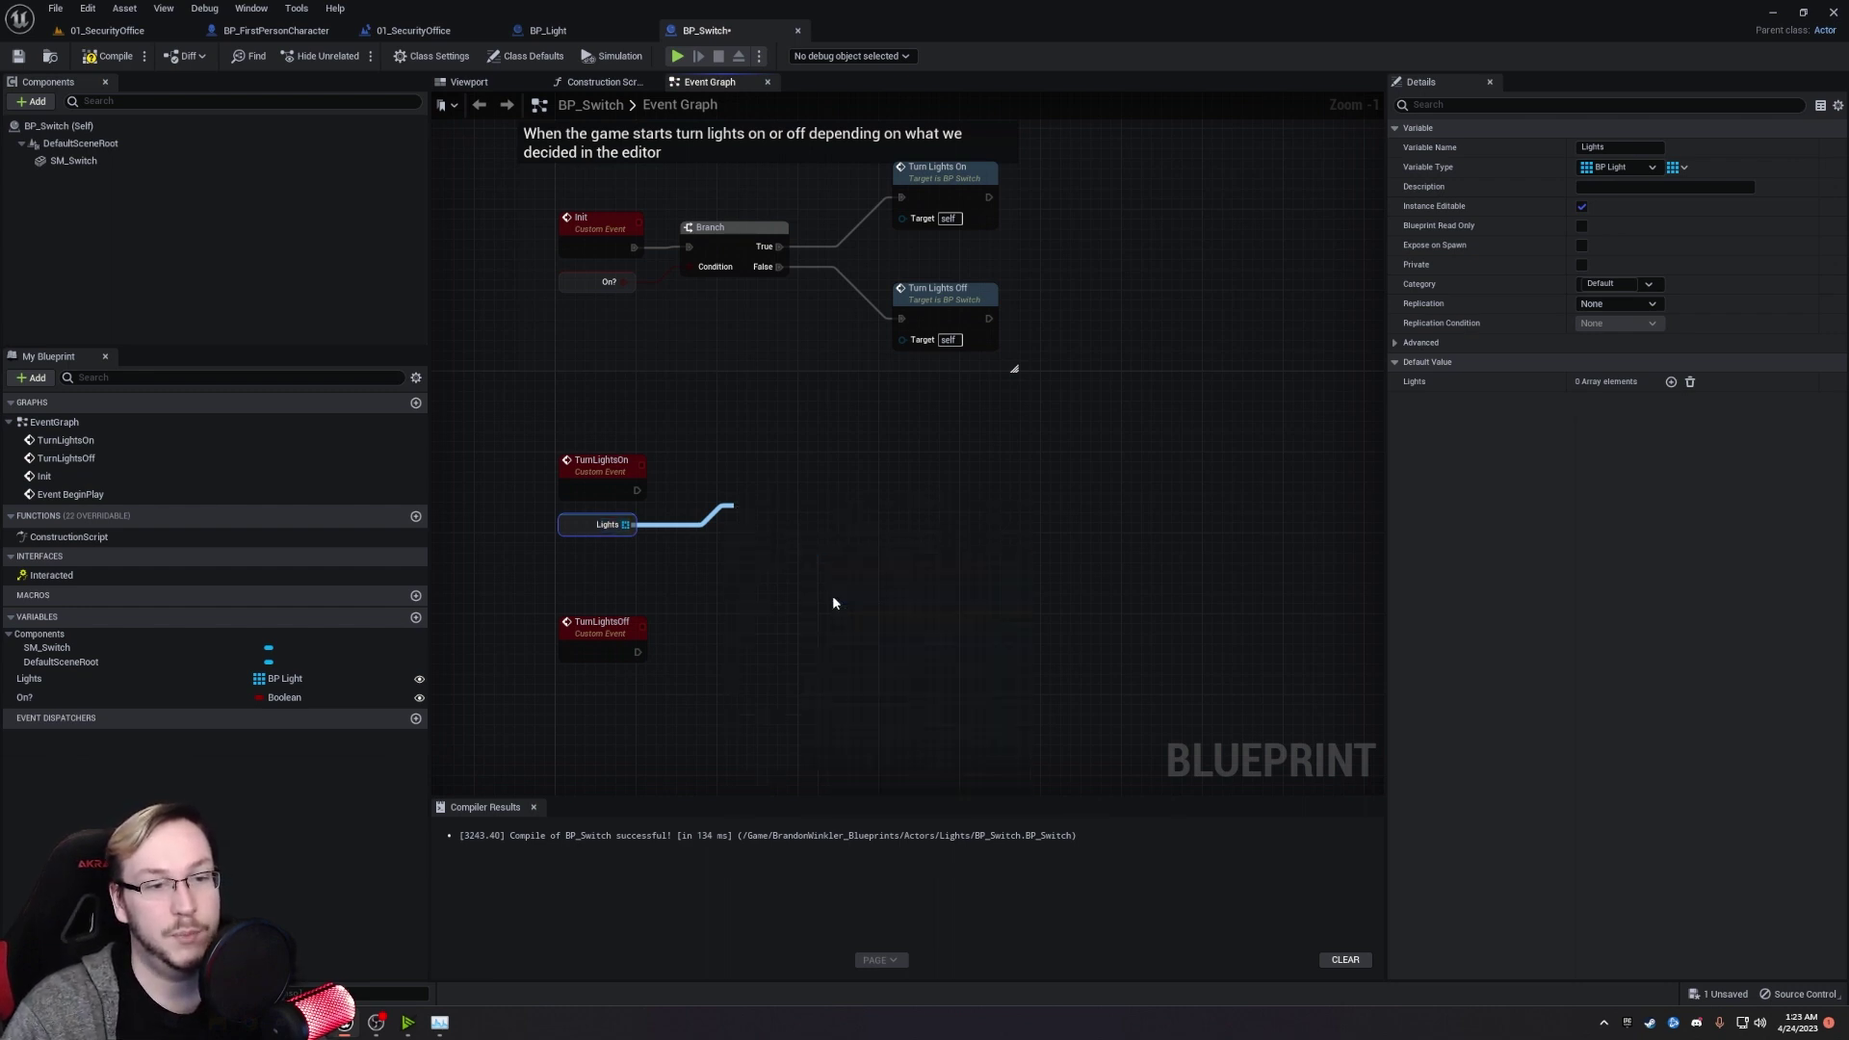
pyautogui.moveTo(637, 490); pyautogui.dragTo(727, 511)
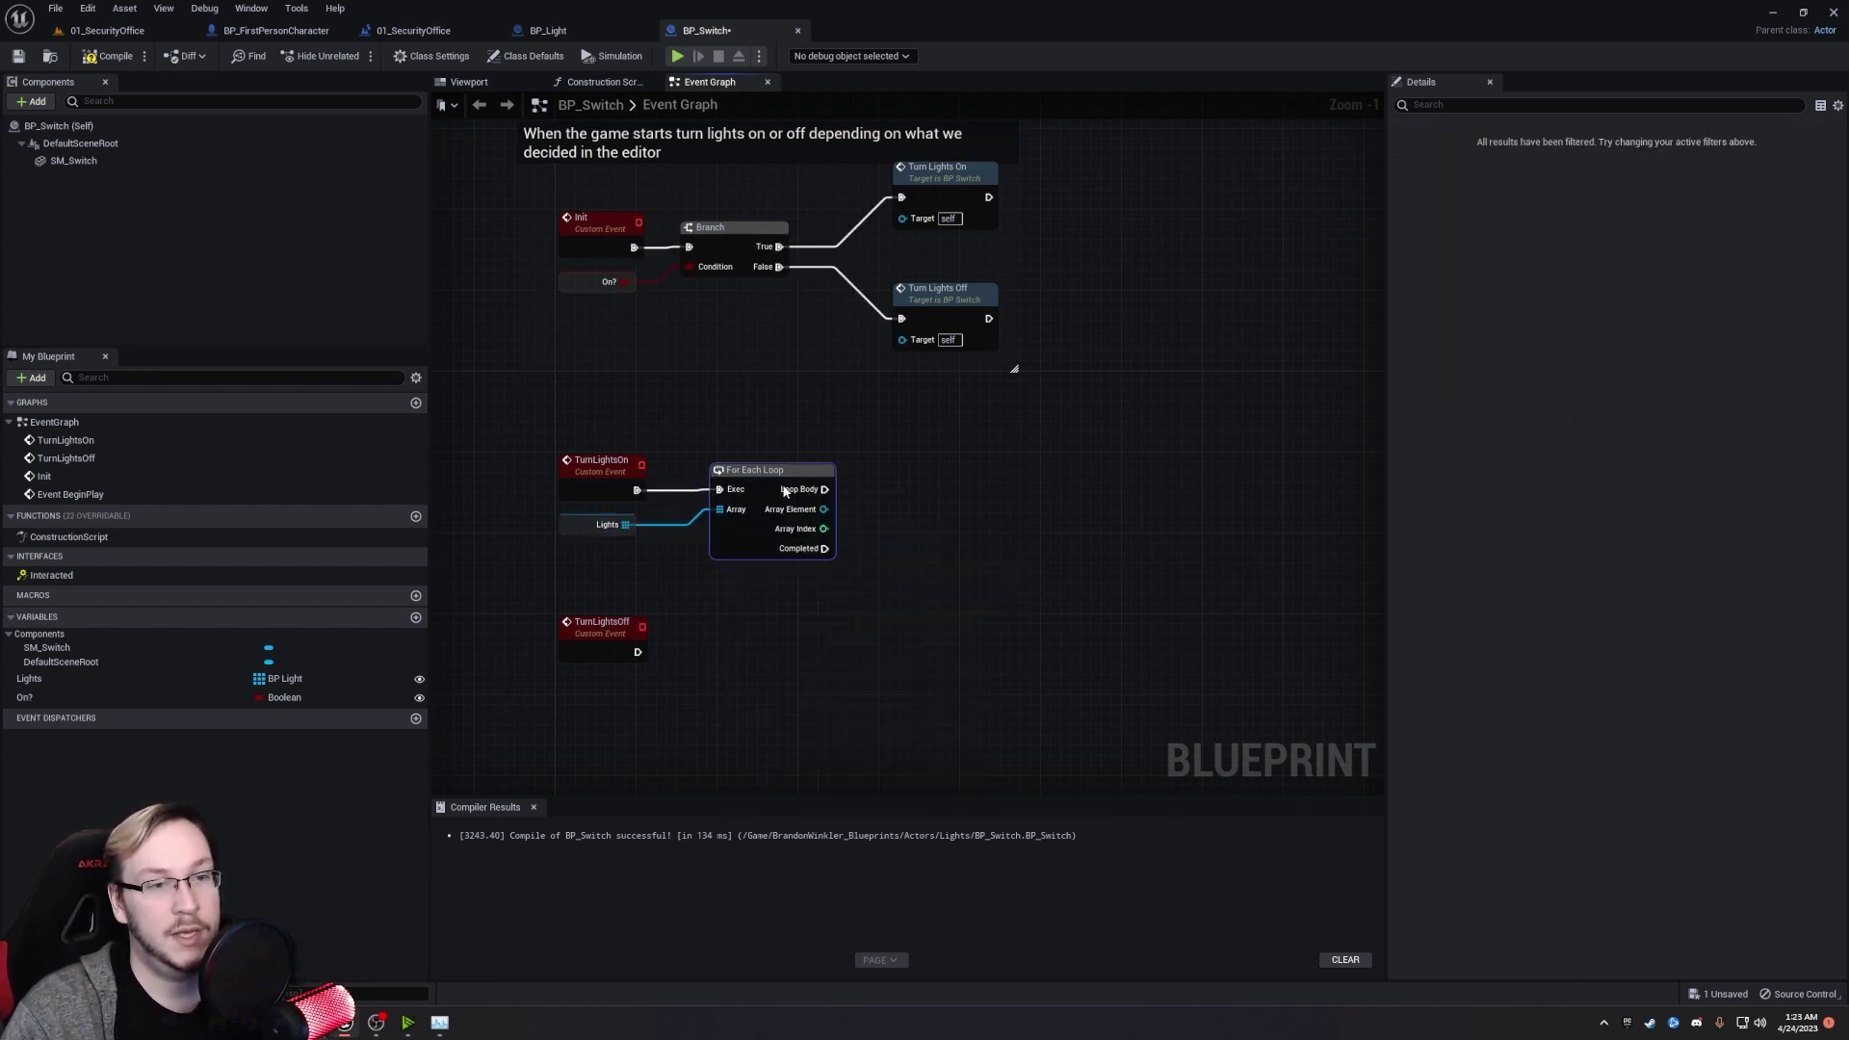
# Call the BP_Light Turn On event from the Loop Body, targeting the loop's Array Element.
pyautogui.moveTo(928, 563); pyautogui.dragTo(880, 557, button='right')
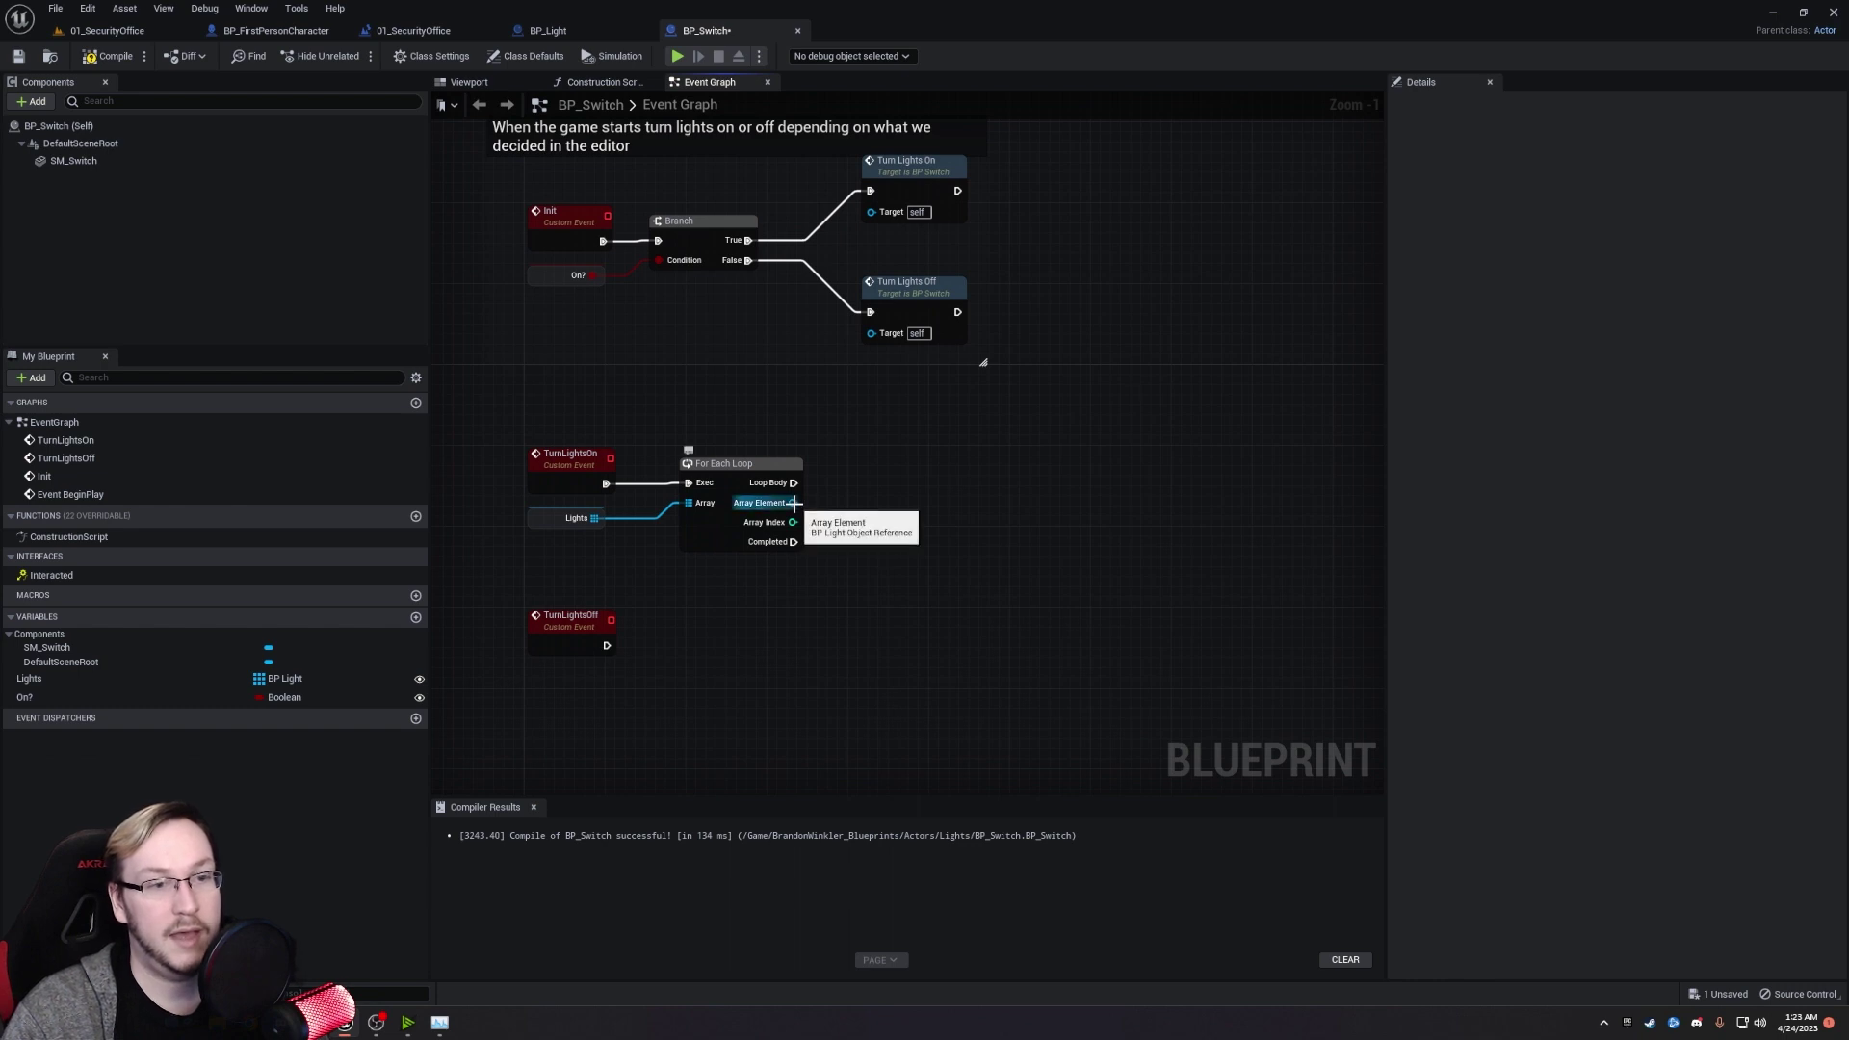
pyautogui.moveTo(793, 503); pyautogui.dragTo(921, 495)
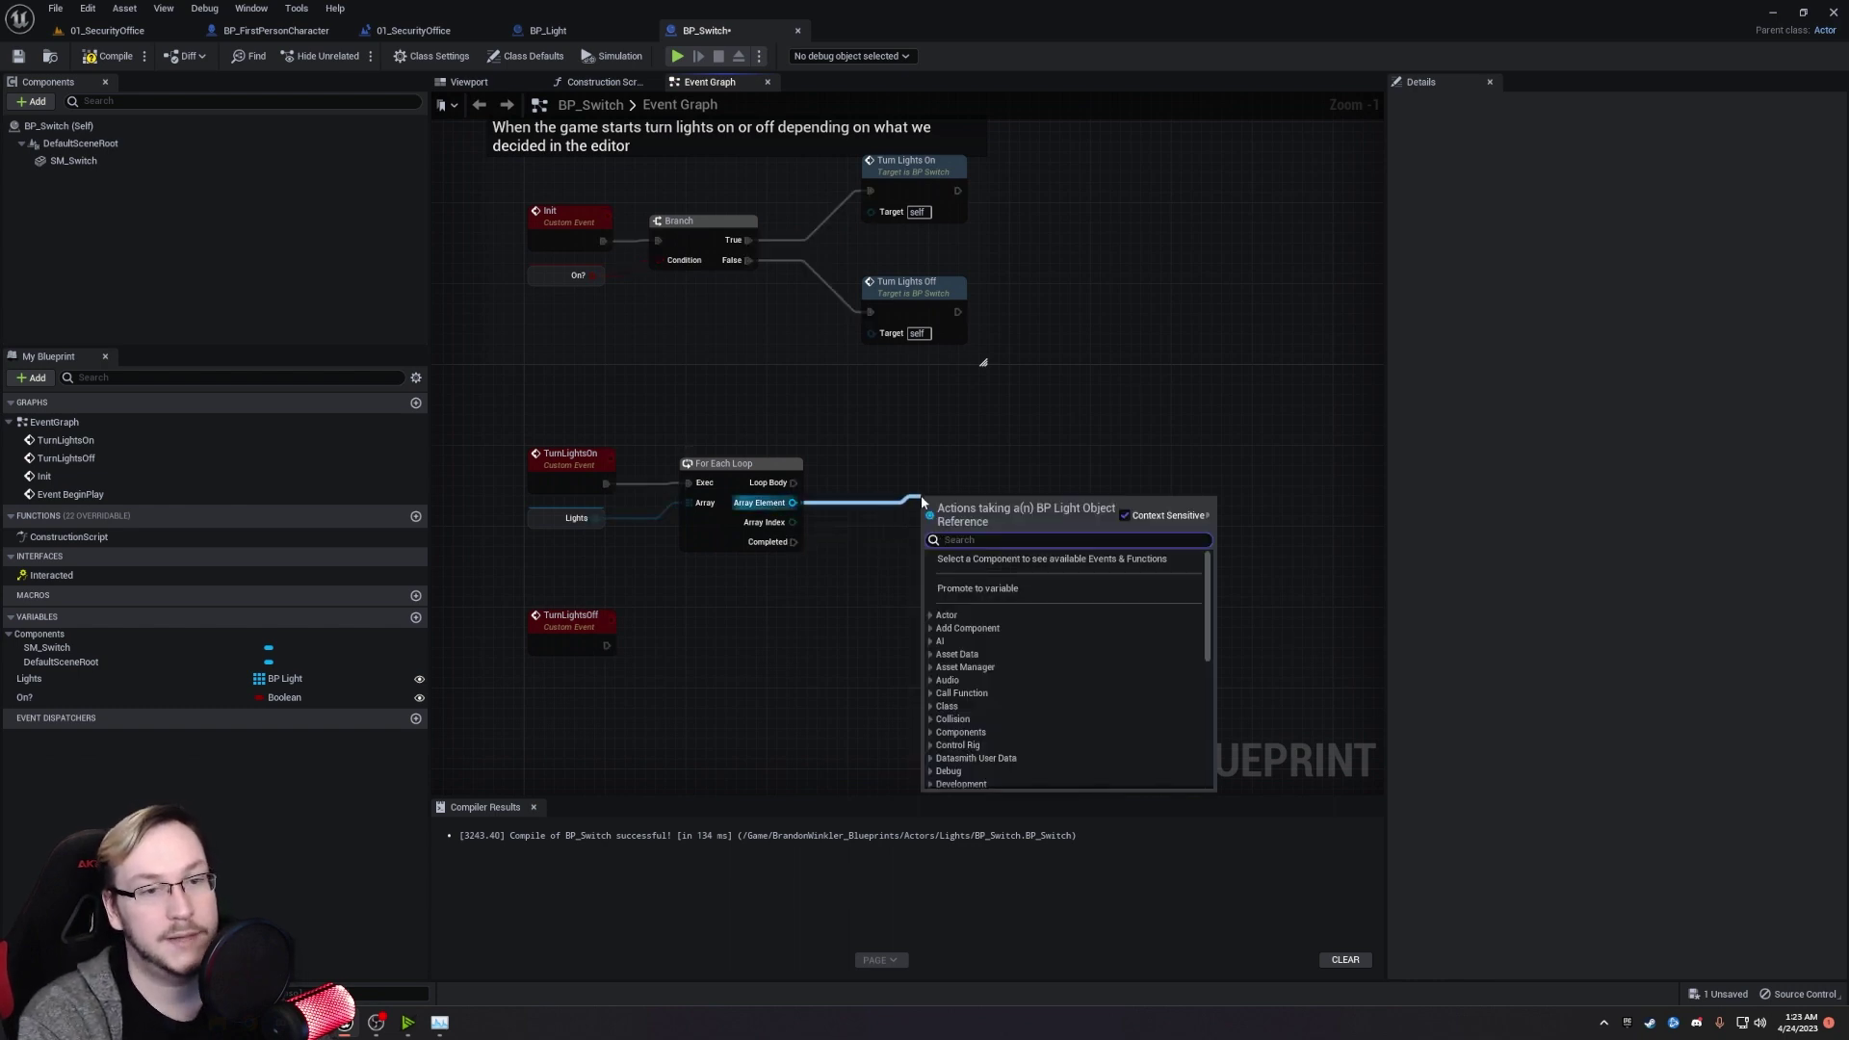
pyautogui.write('turn on')
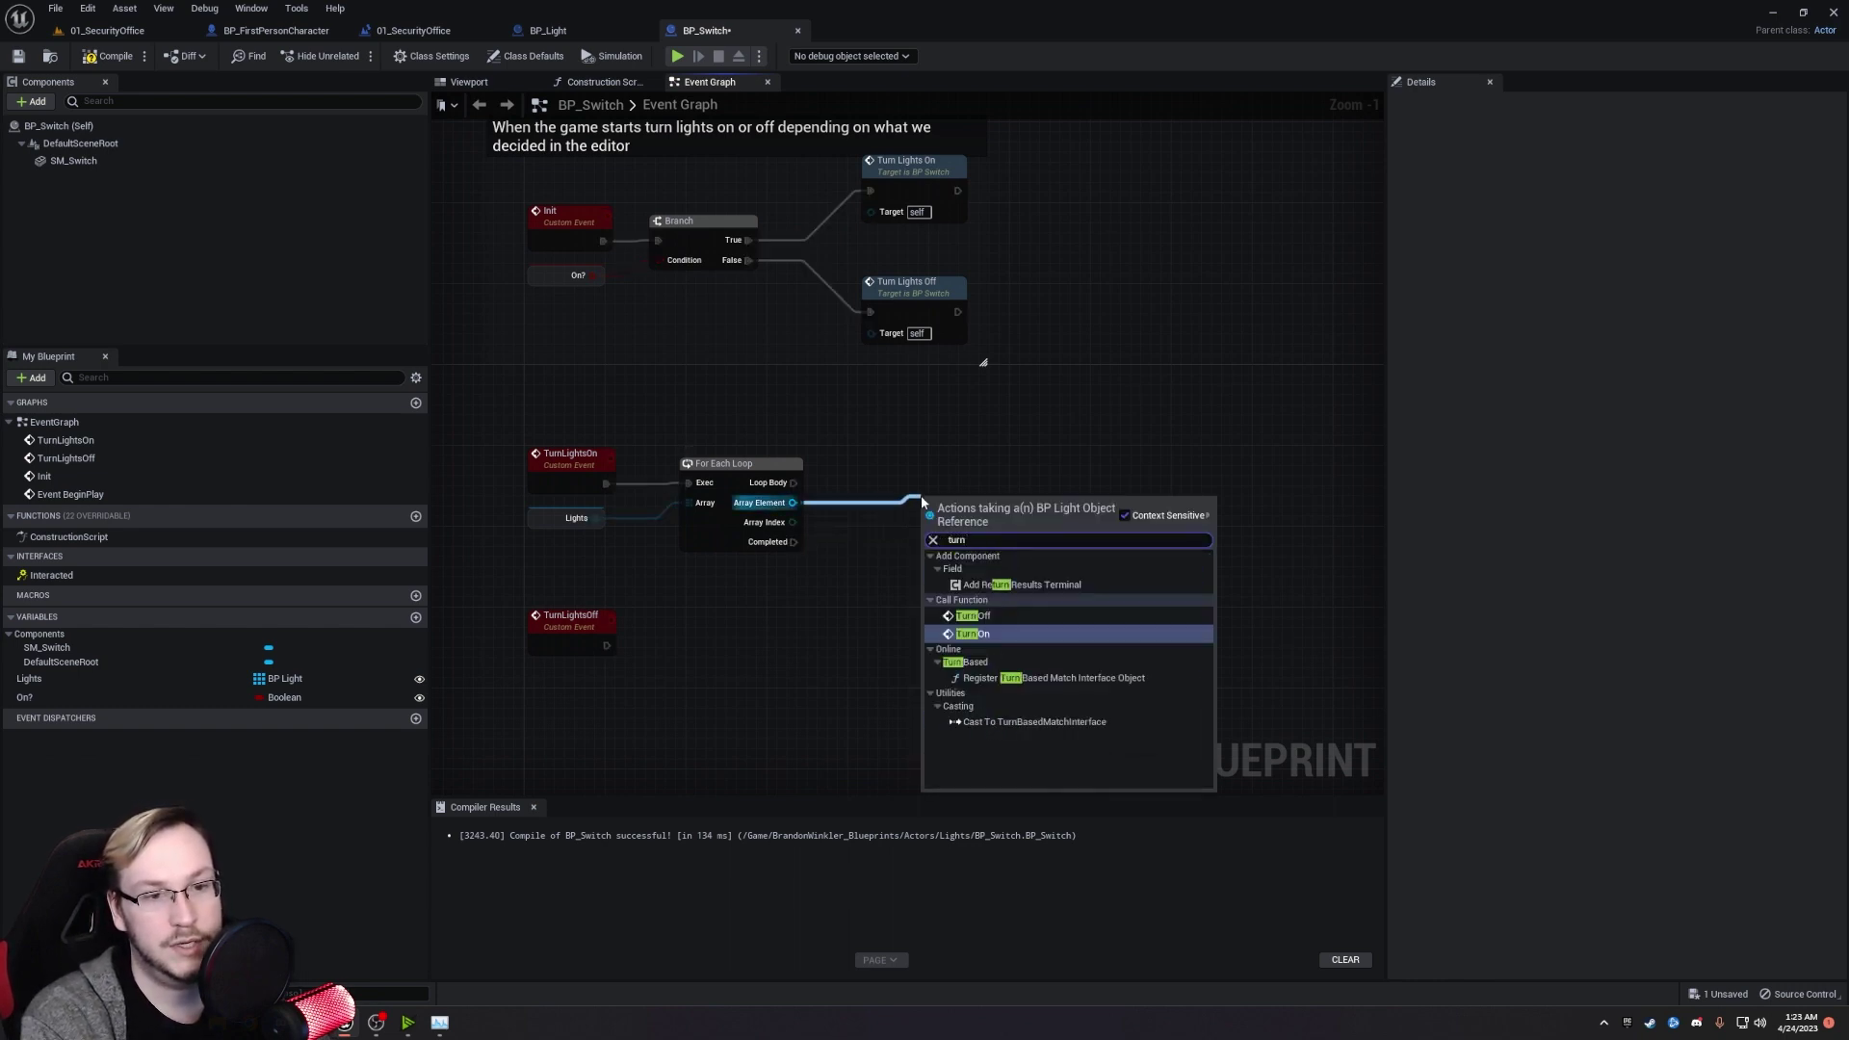
pyautogui.click(1001, 632)
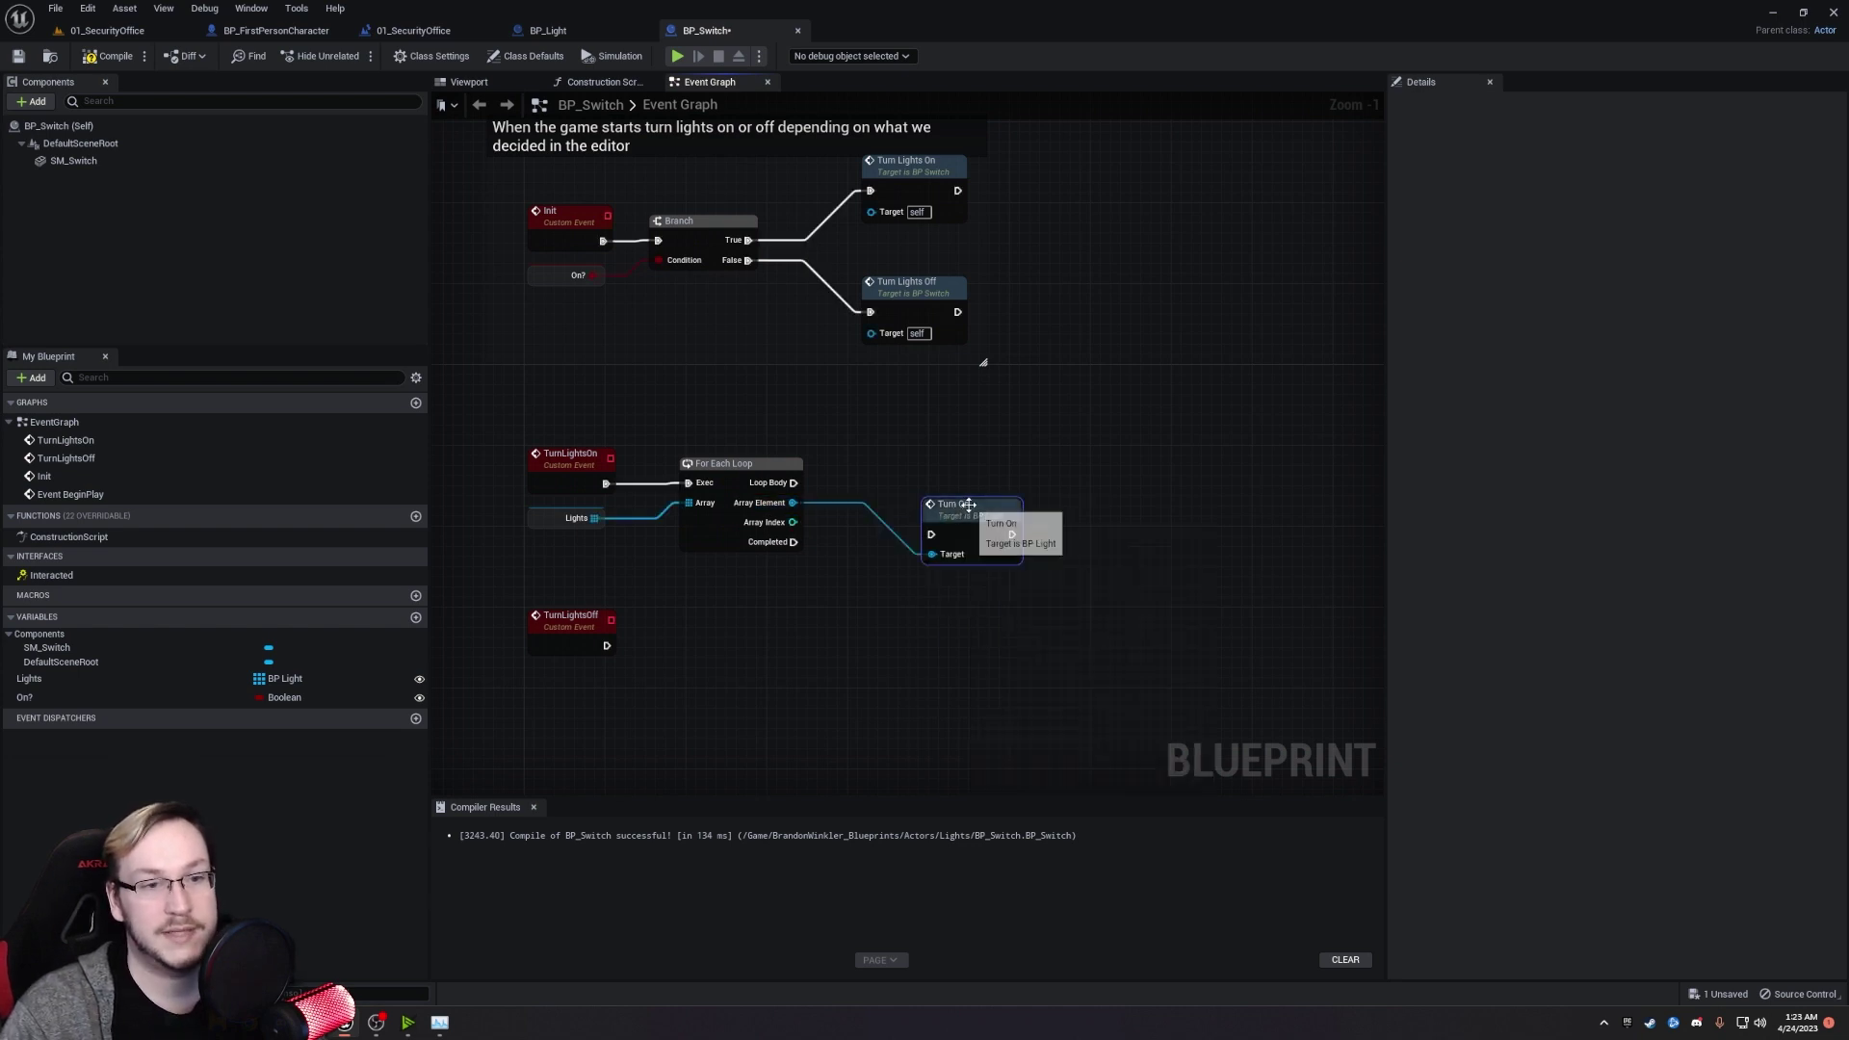
pyautogui.moveTo(793, 483); pyautogui.dragTo(927, 462)
pyautogui.moveTo(847, 590); pyautogui.dragTo(801, 569, button='right')
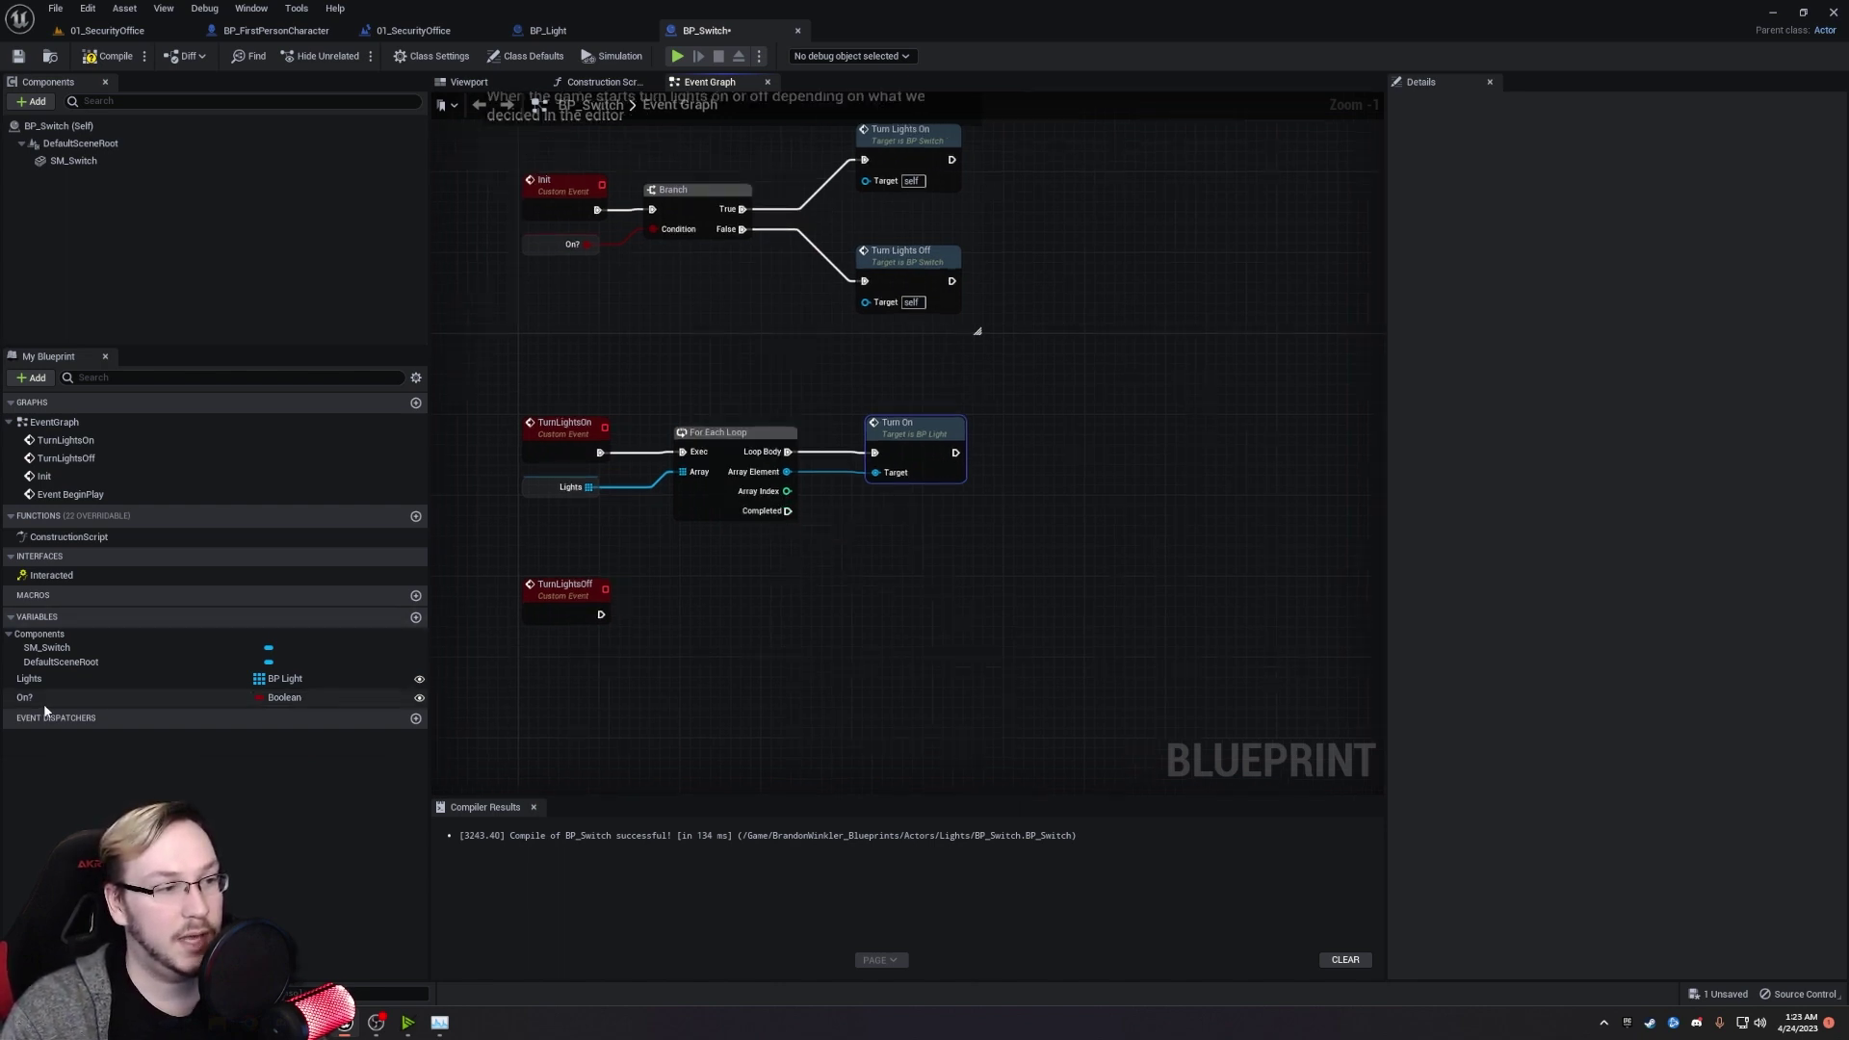
# Set On? to true from the Completed output of the TurnLightsOn loop.
pyautogui.moveTo(44, 702); pyautogui.dragTo(1028, 459)
pyautogui.click(1040, 493)
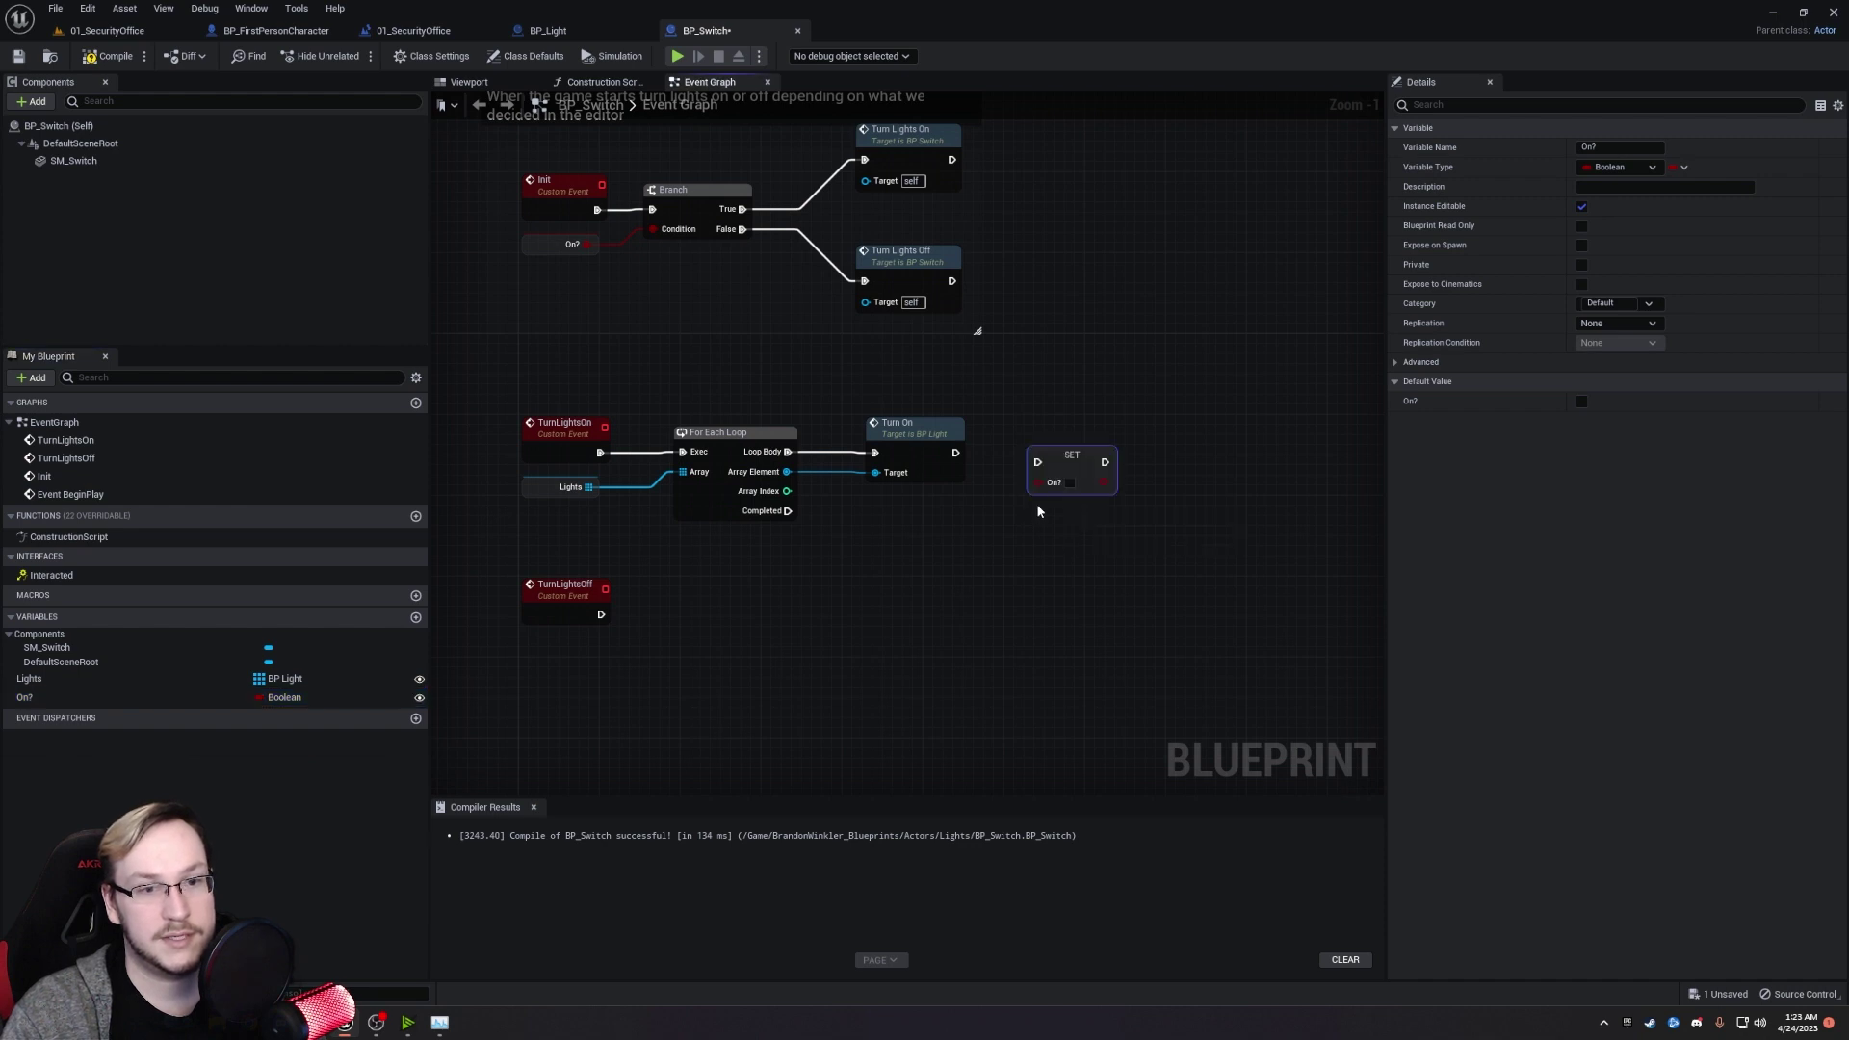
pyautogui.moveTo(790, 511); pyautogui.dragTo(1037, 462)
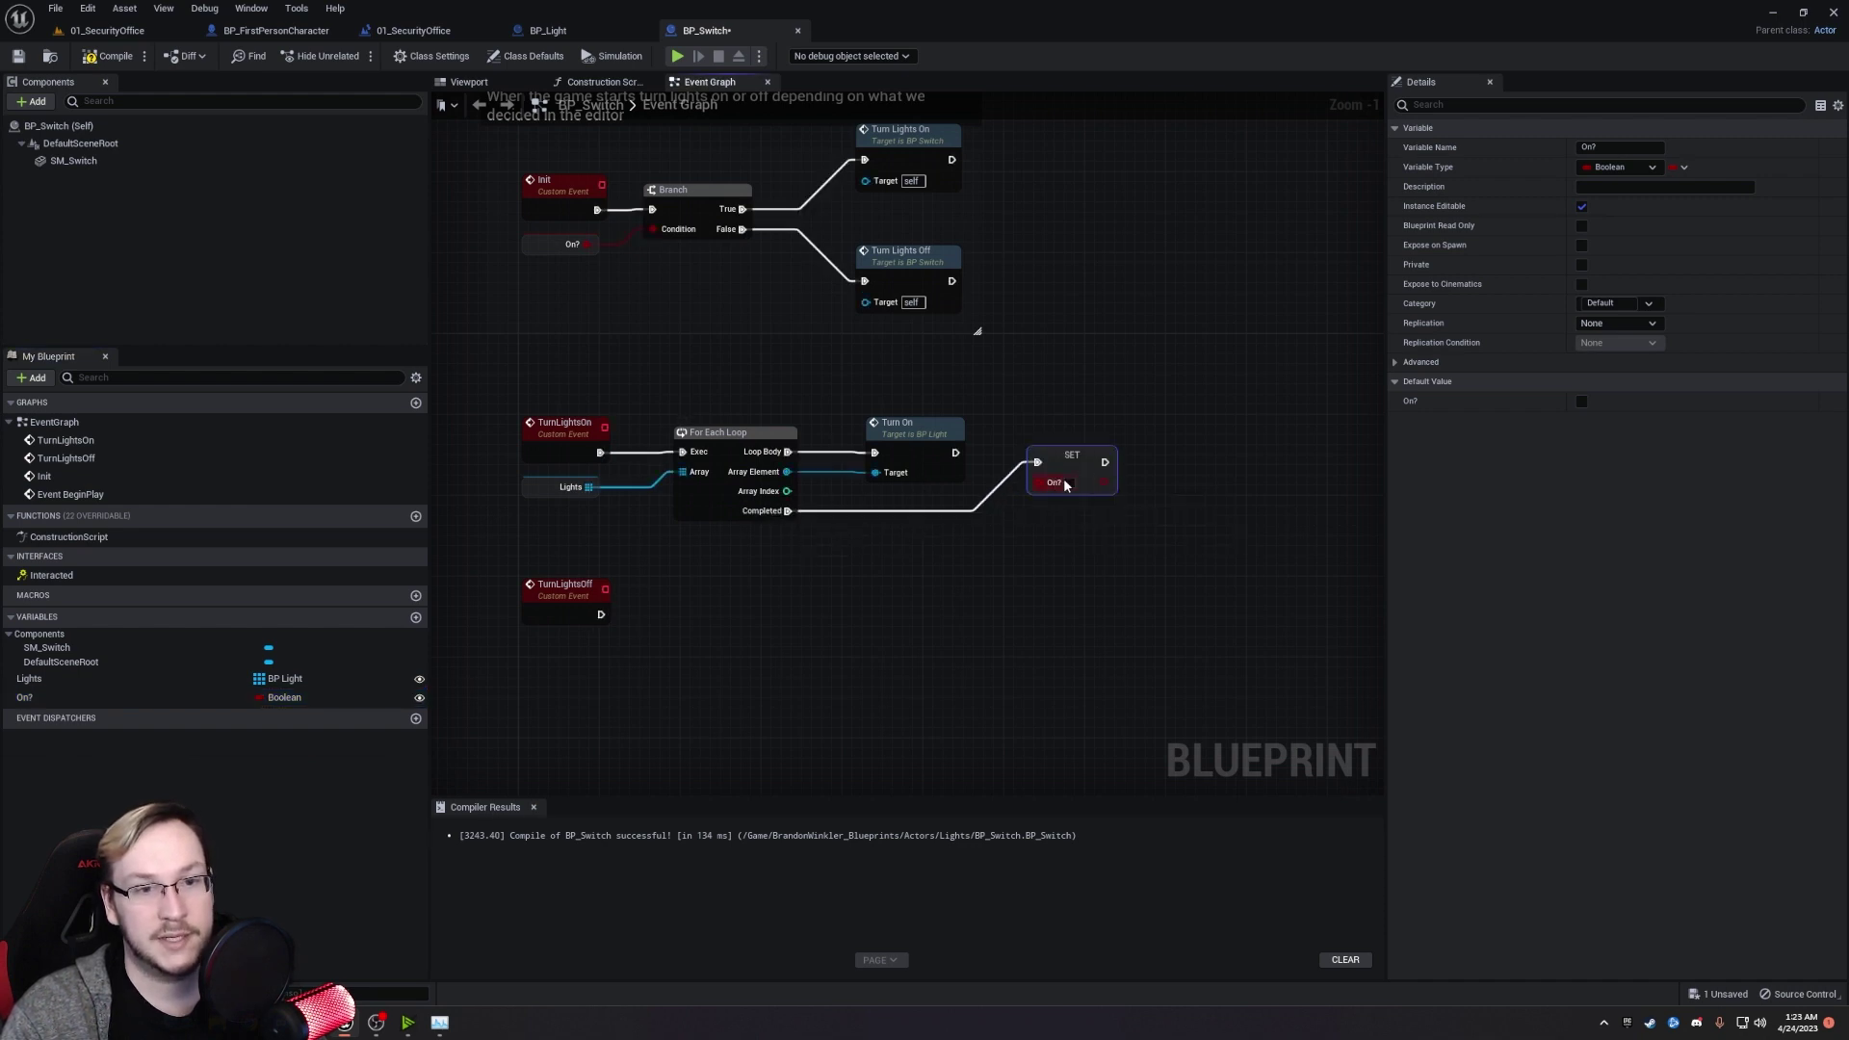
pyautogui.click(1069, 482)
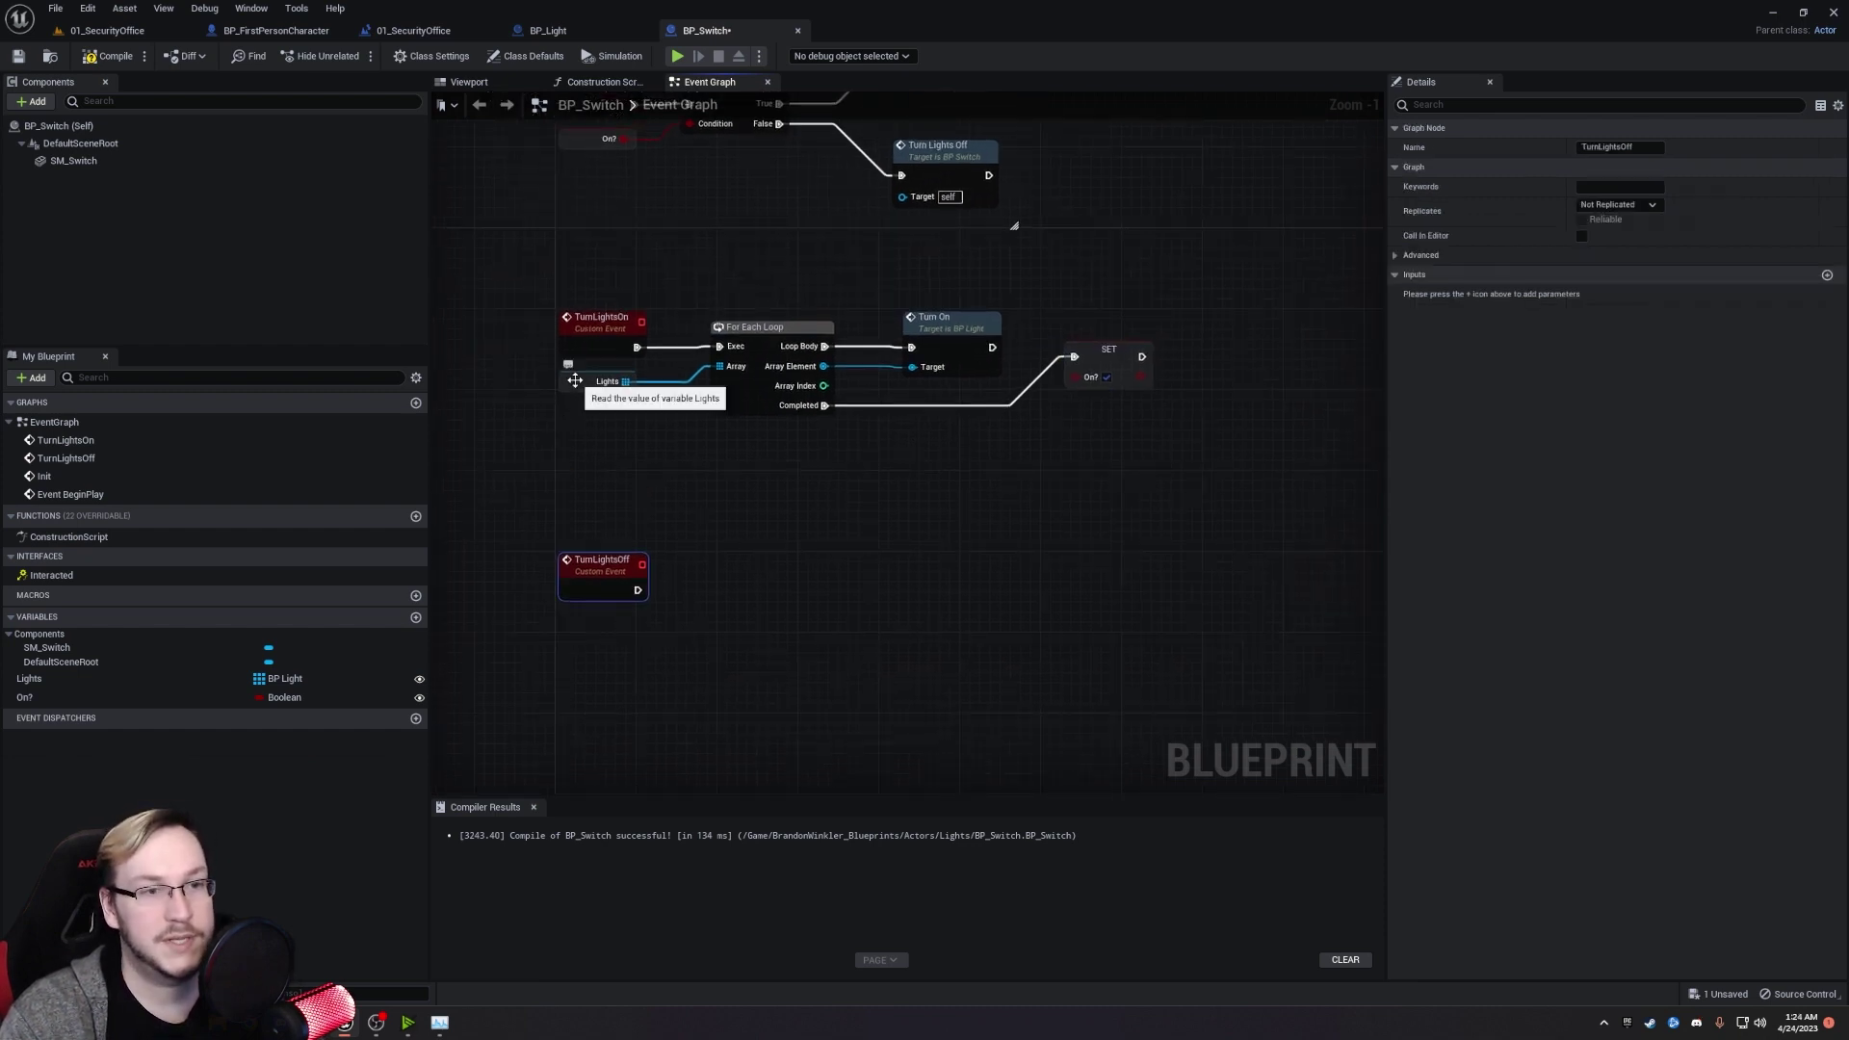
# Duplicate the Lights getter and For Each Loop beside TurnLightsOff, and connect the event to the copied loop.
pyautogui.click(576, 382)
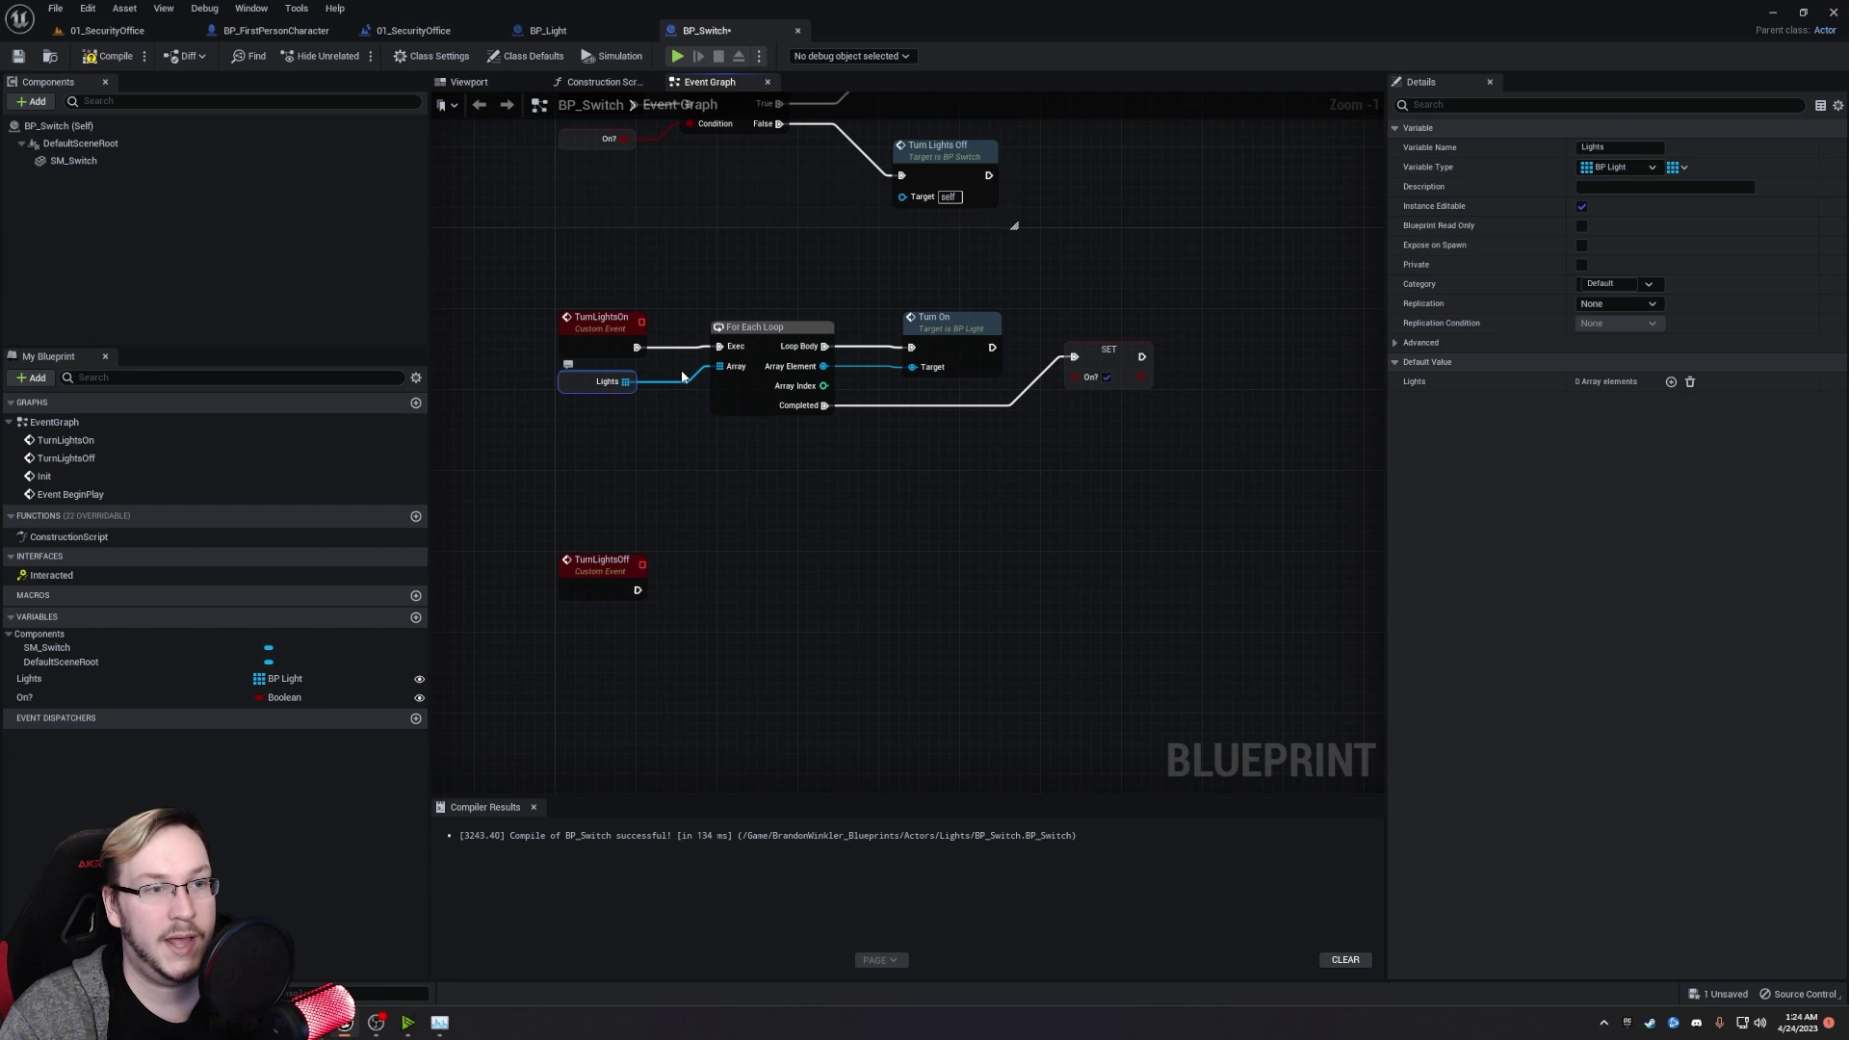
pyautogui.keyDown('ctrl'); pyautogui.click(775, 345); pyautogui.keyUp('ctrl')
pyautogui.hotkey('ctrl', 'v')
pyautogui.moveTo(637, 590); pyautogui.dragTo(781, 581)
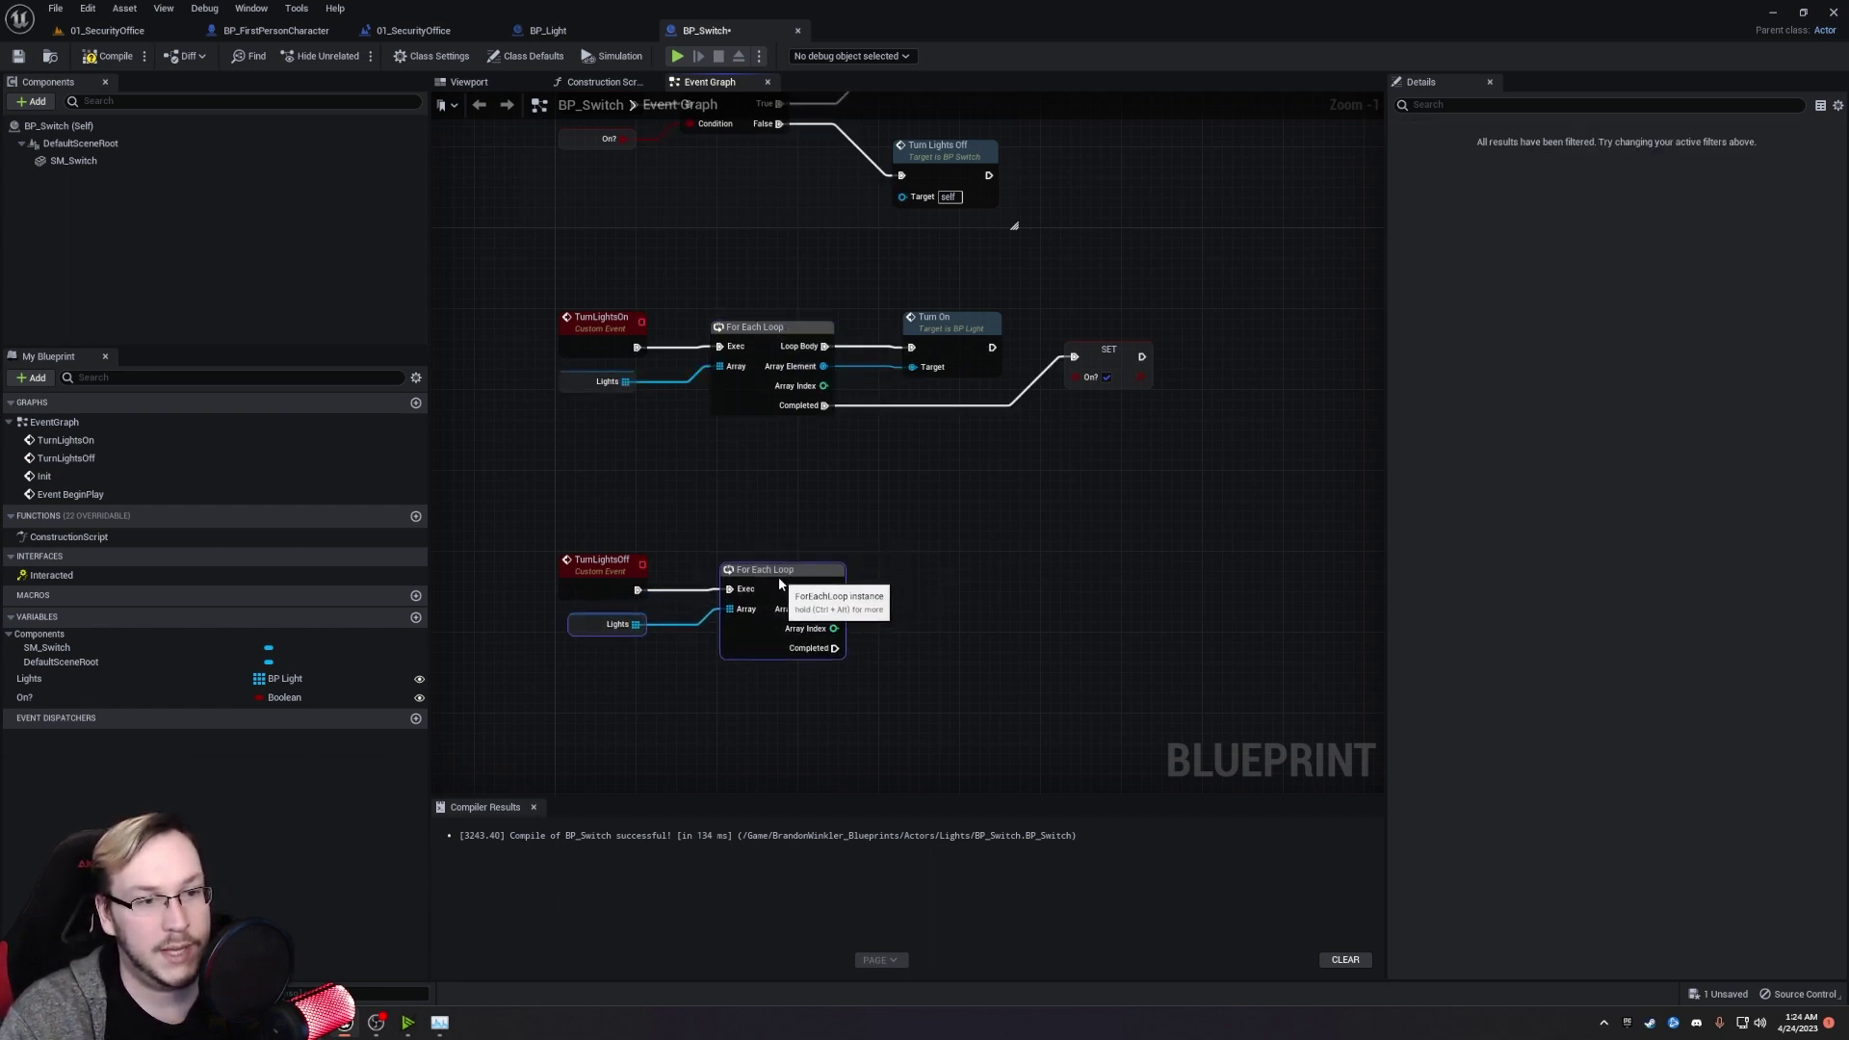
# Call the BP_Light Turn Off event from the copied loop's Loop Body, targeting its Array Element.
pyautogui.click(936, 602)
pyautogui.moveTo(936, 603); pyautogui.dragTo(878, 590, button='right')
pyautogui.moveTo(775, 595); pyautogui.dragTo(863, 568)
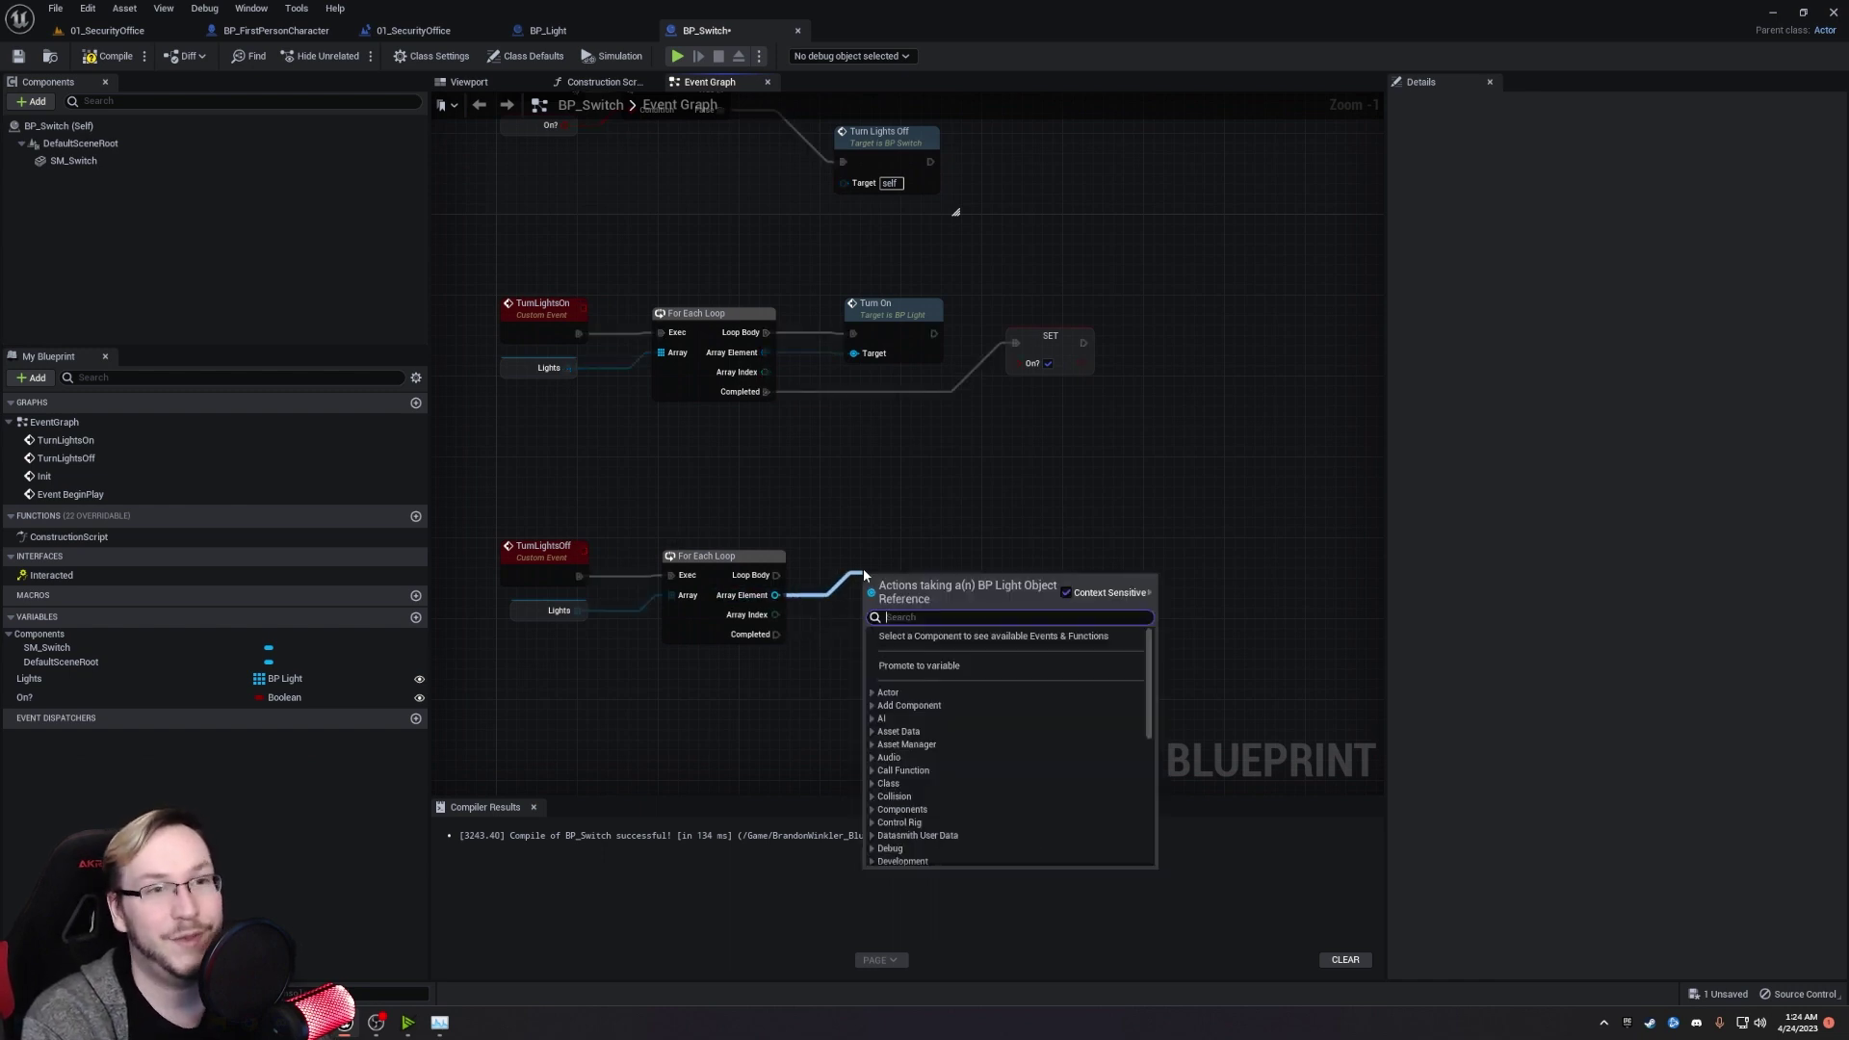
pyautogui.write('turn off')
pyautogui.press('Return')
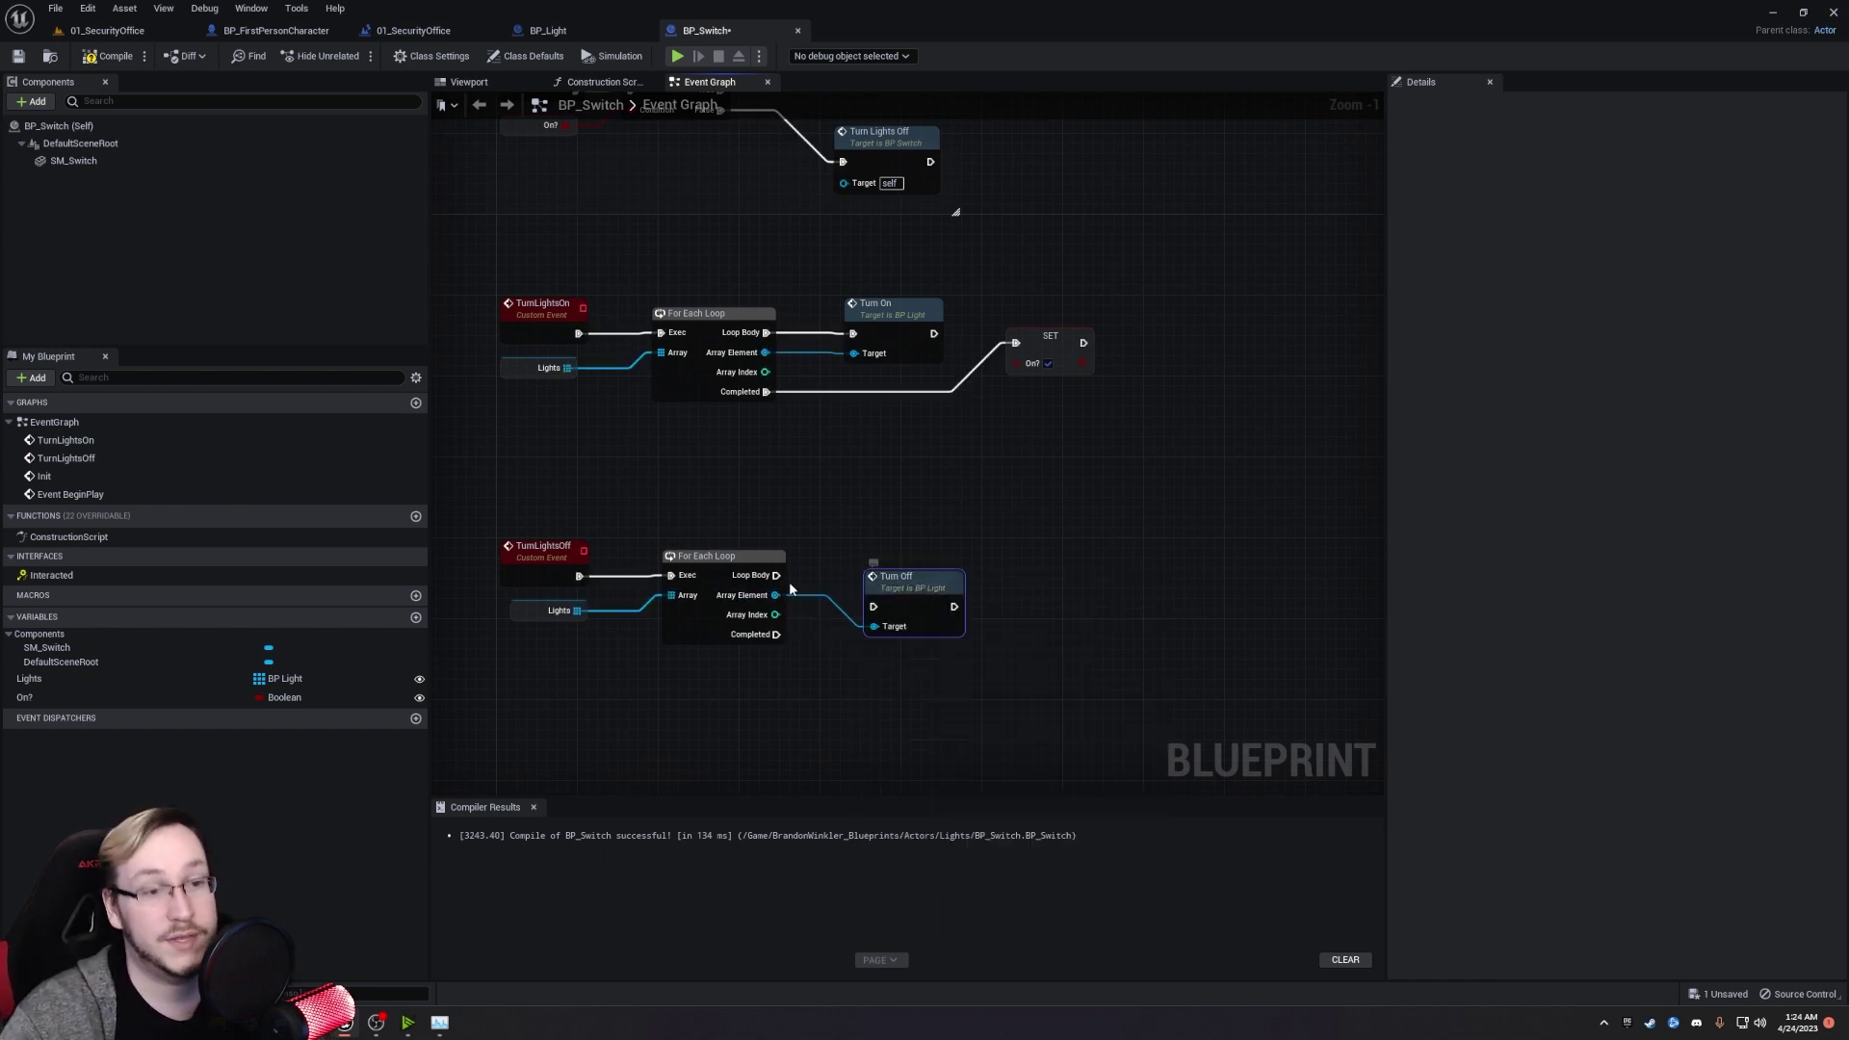
pyautogui.moveTo(776, 575); pyautogui.dragTo(903, 570)
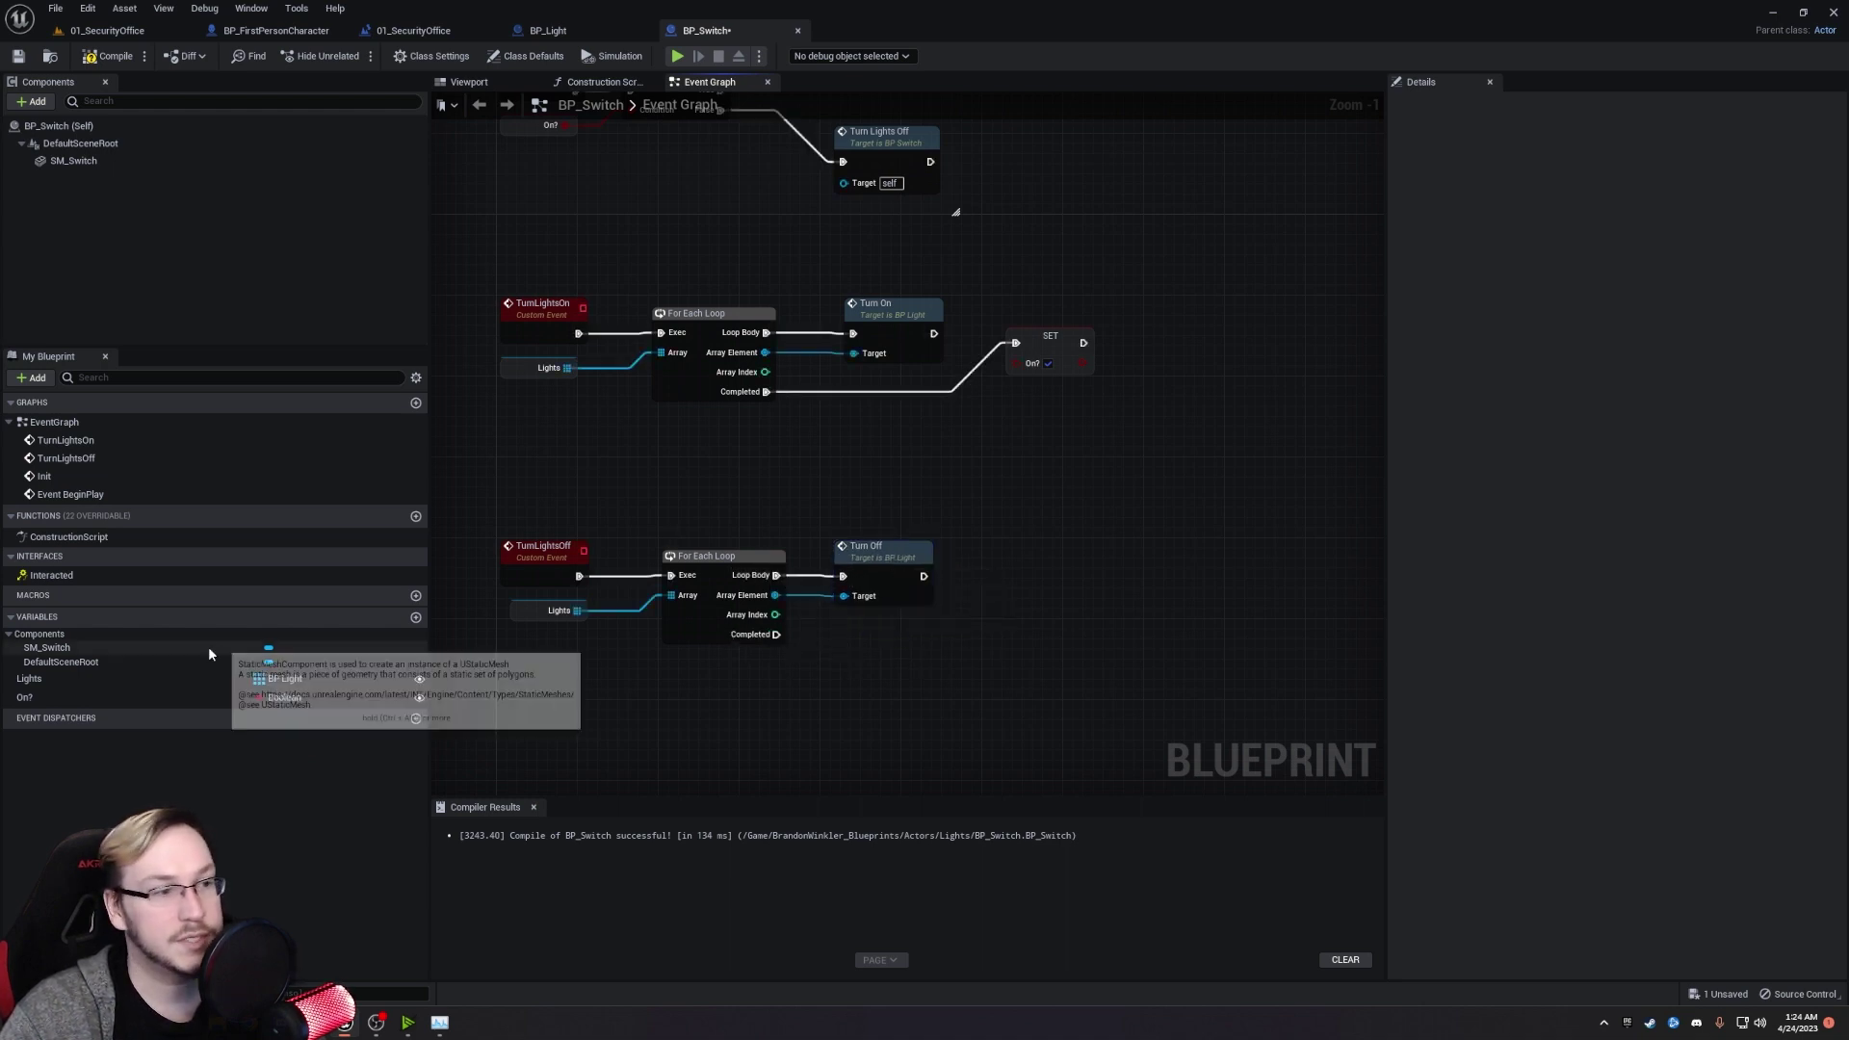
# Set On? to false from the Completed output of the TurnLightsOff loop, then compile and save the blueprint.
pyautogui.moveTo(24, 697); pyautogui.dragTo(1041, 559)
pyautogui.click(1071, 595)
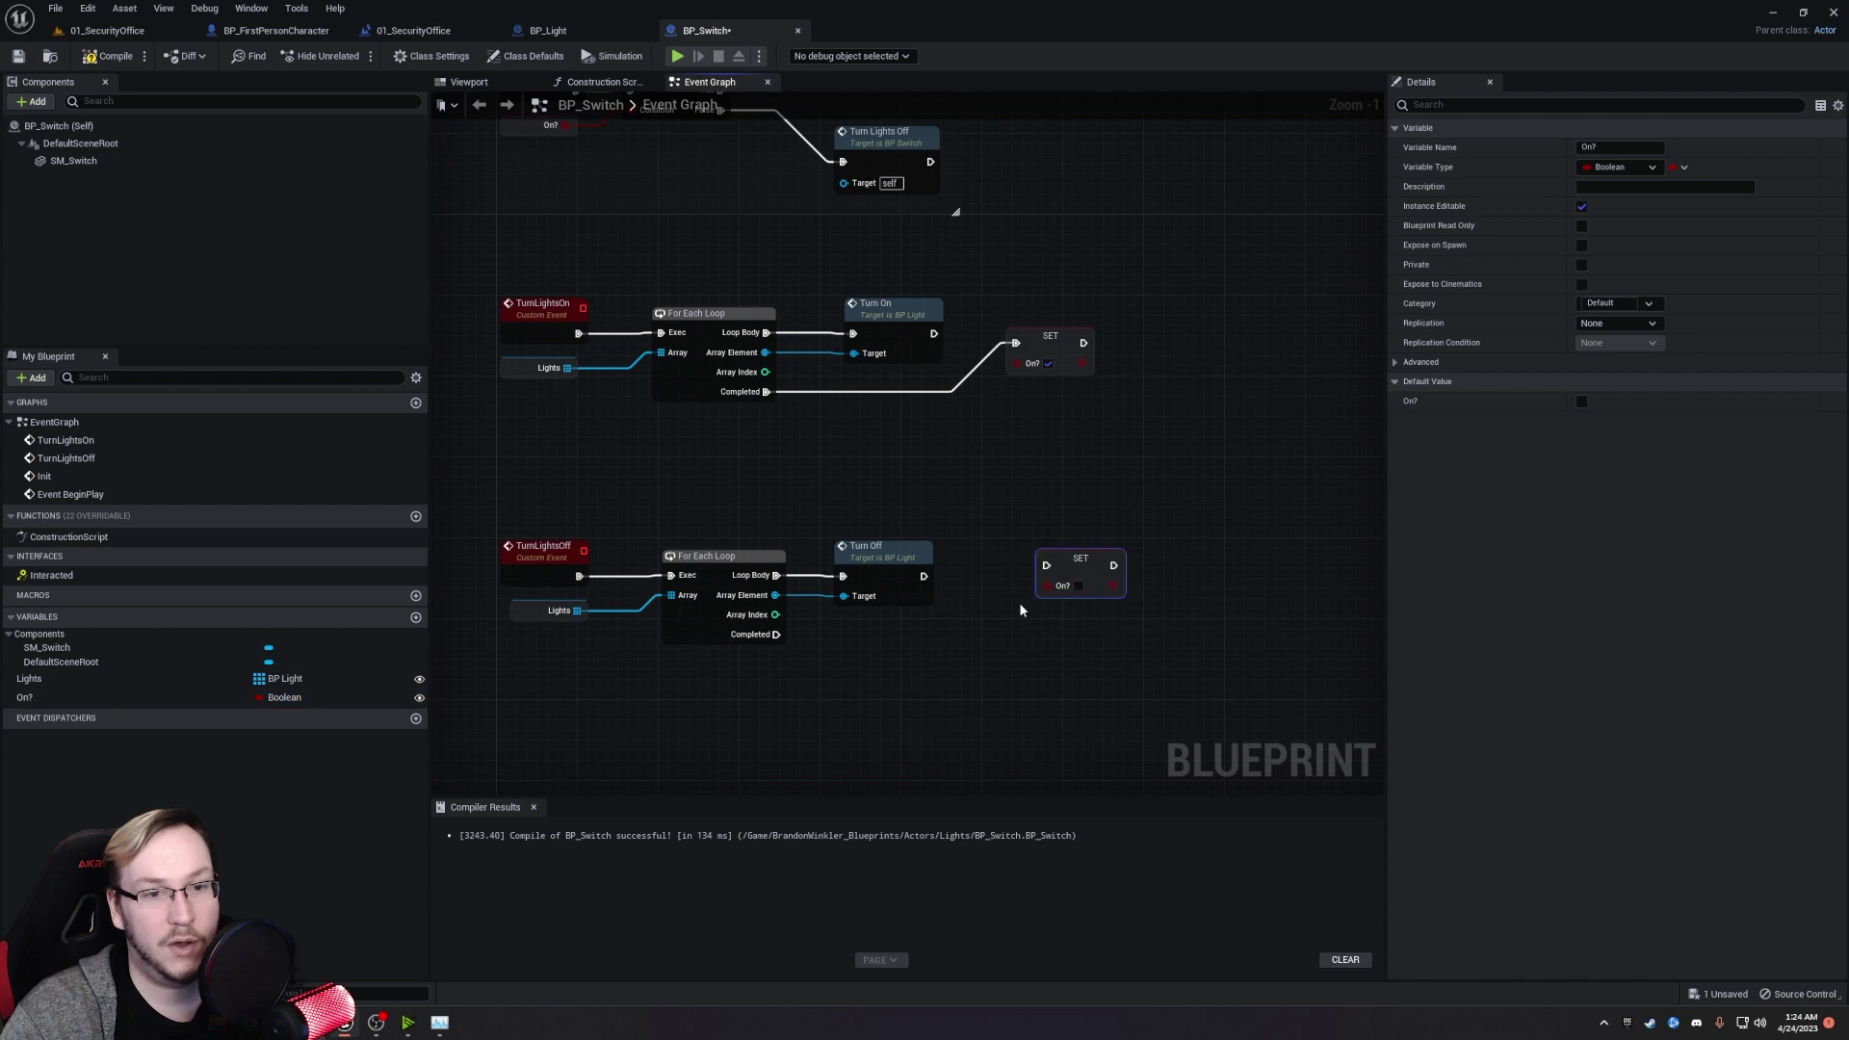
pyautogui.moveTo(776, 634); pyautogui.dragTo(1038, 577)
pyautogui.click(933, 638)
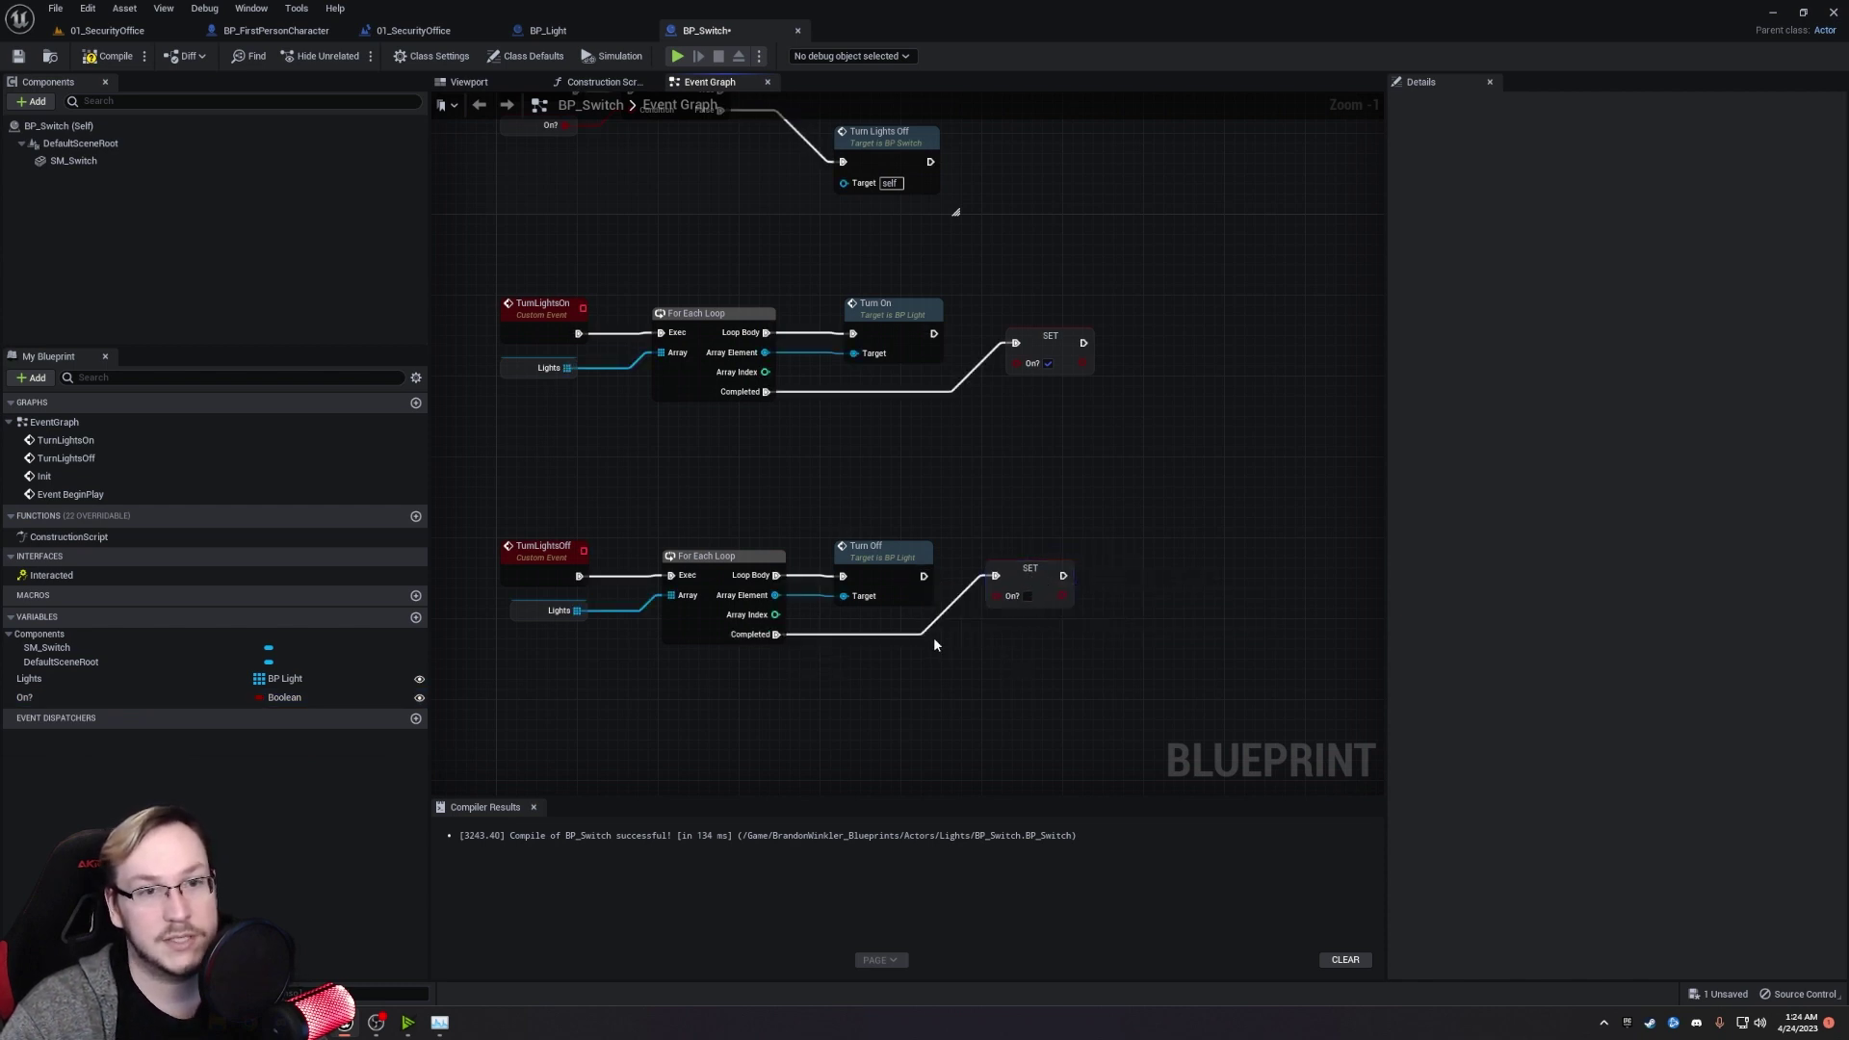
pyautogui.moveTo(933, 638); pyautogui.dragTo(992, 677, button='right')
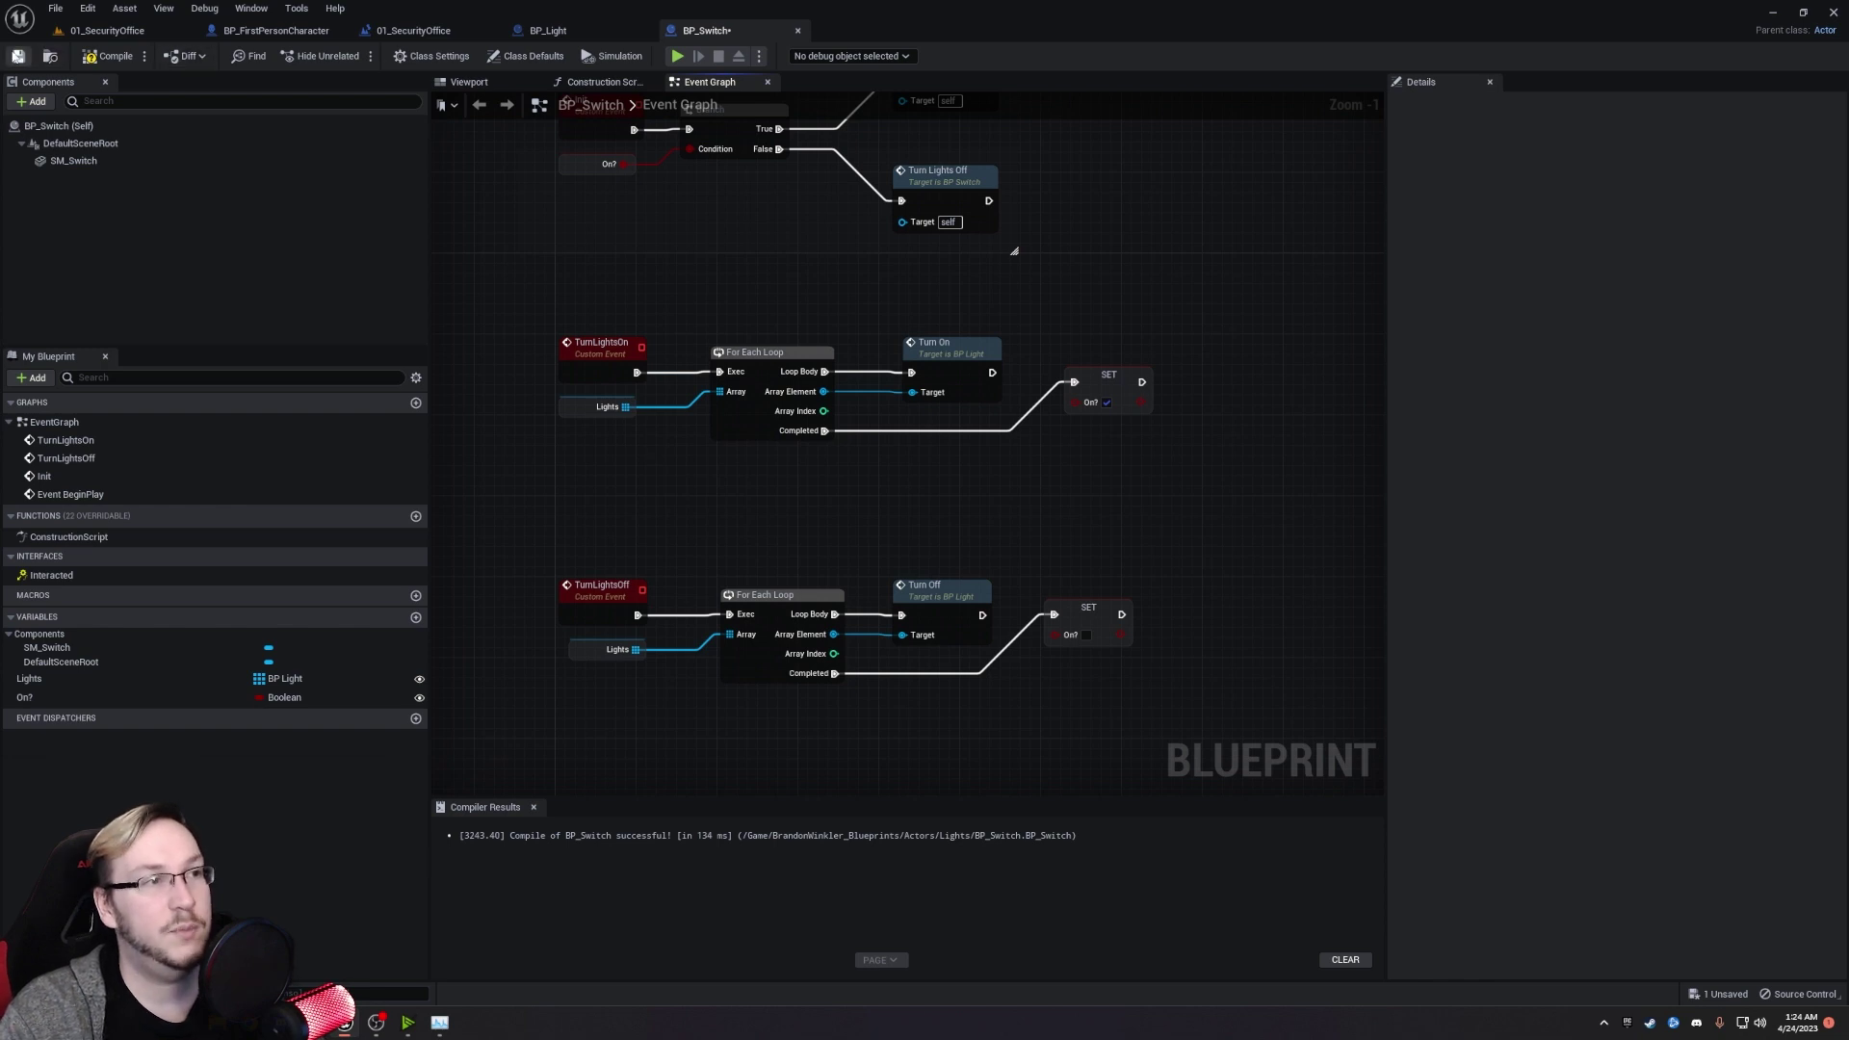
pyautogui.click(14, 56)
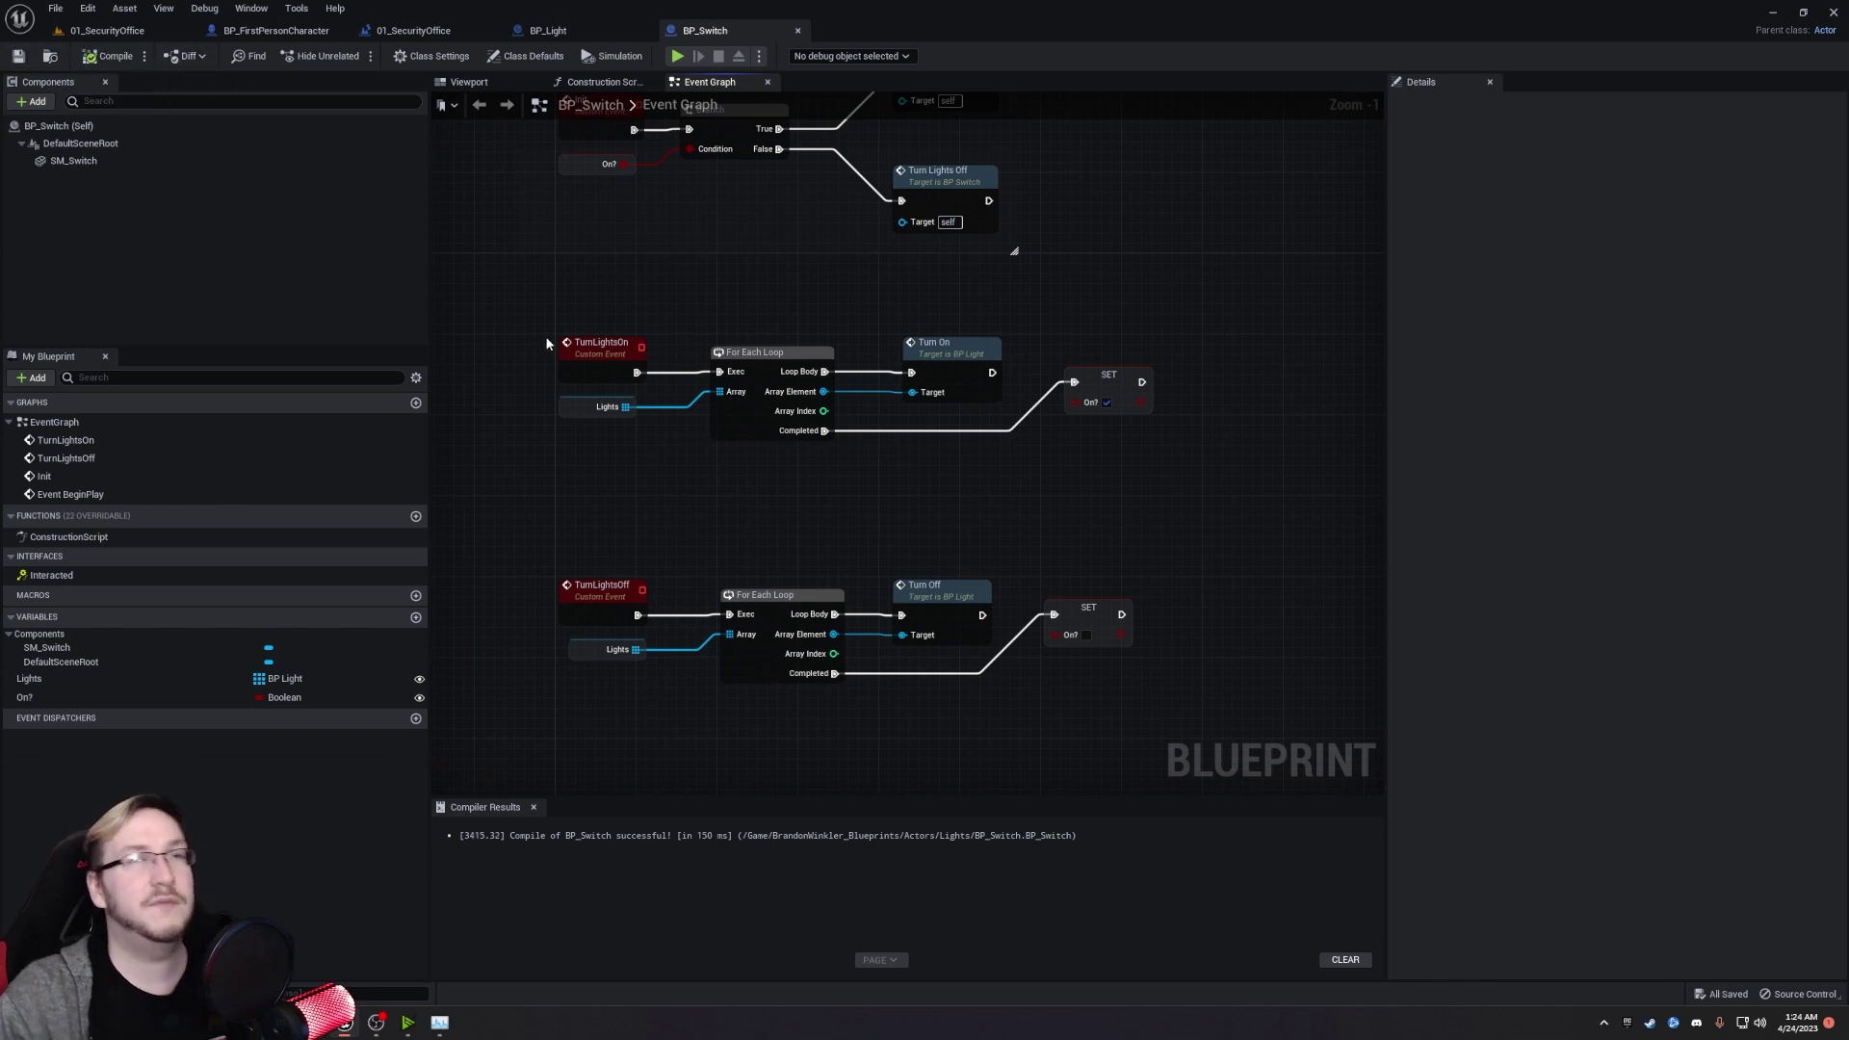
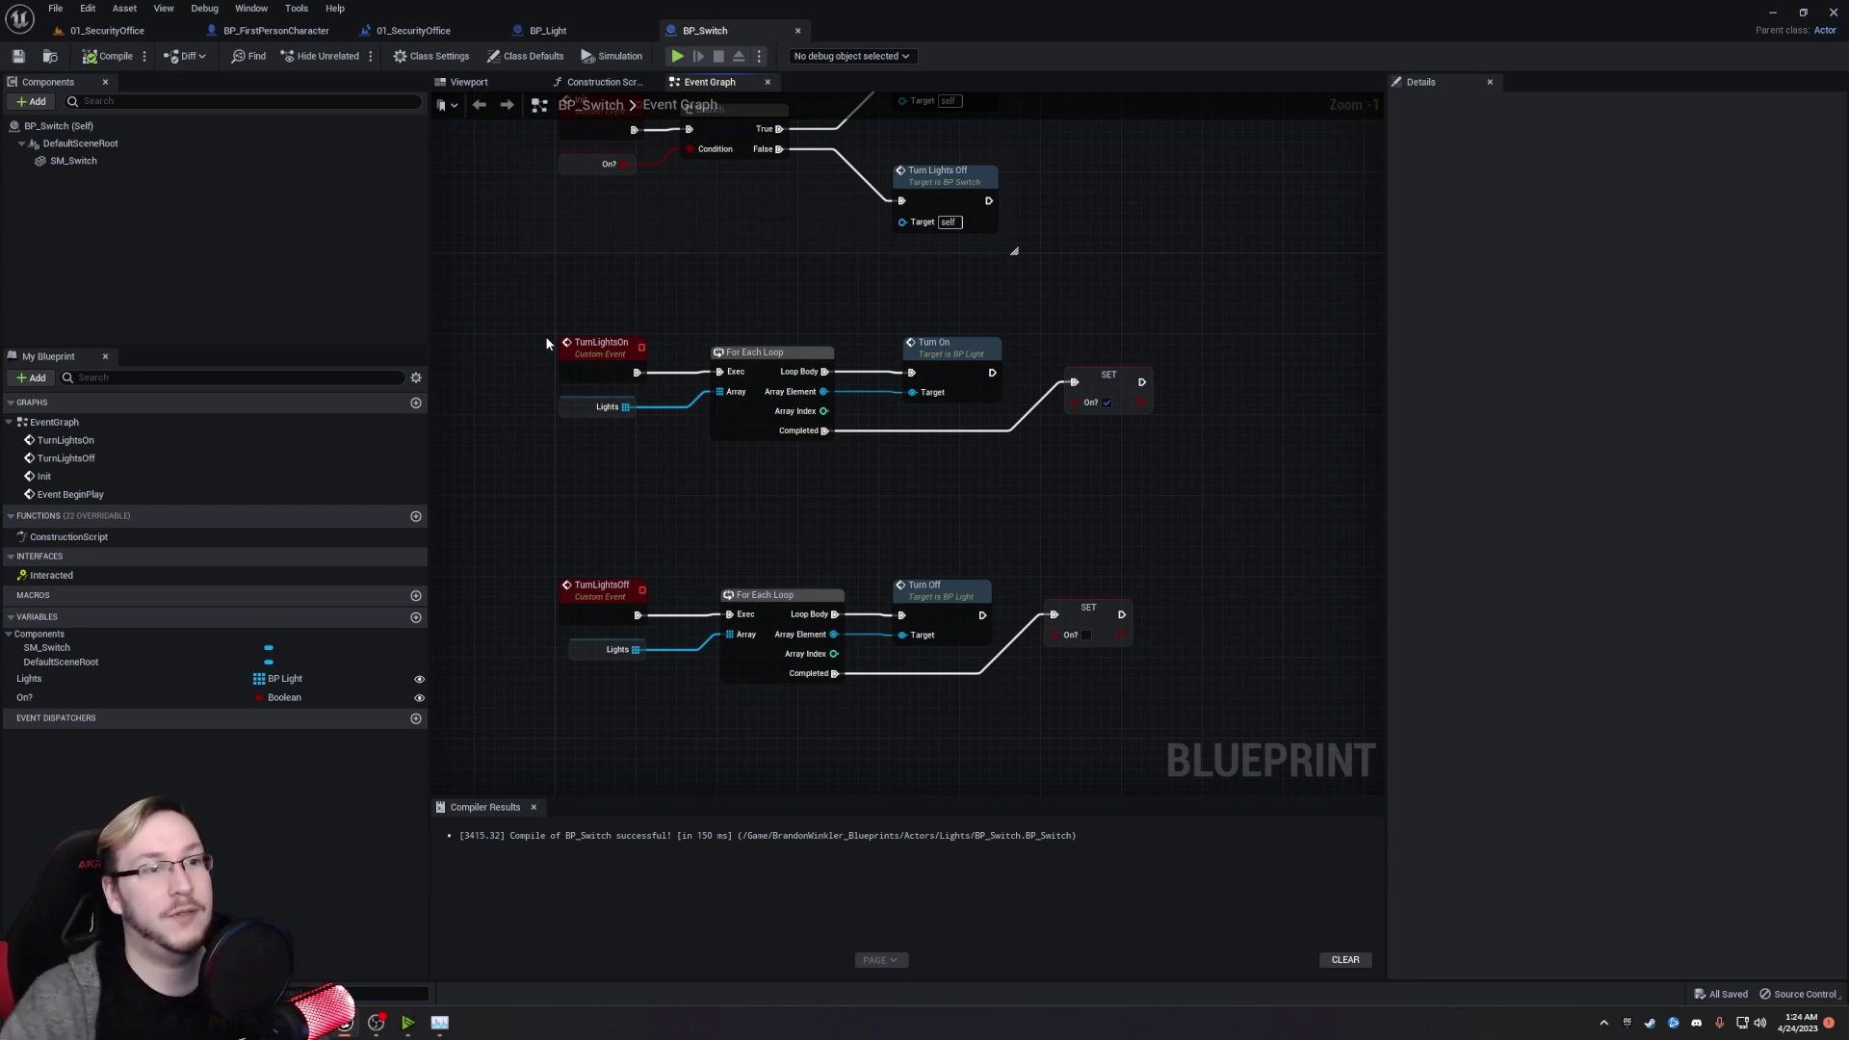
# Add a custom event named ToggleLights below TurnLightsOff, aligned with the other events.
pyautogui.moveTo(602, 361); pyautogui.dragTo(655, 428, button='right')
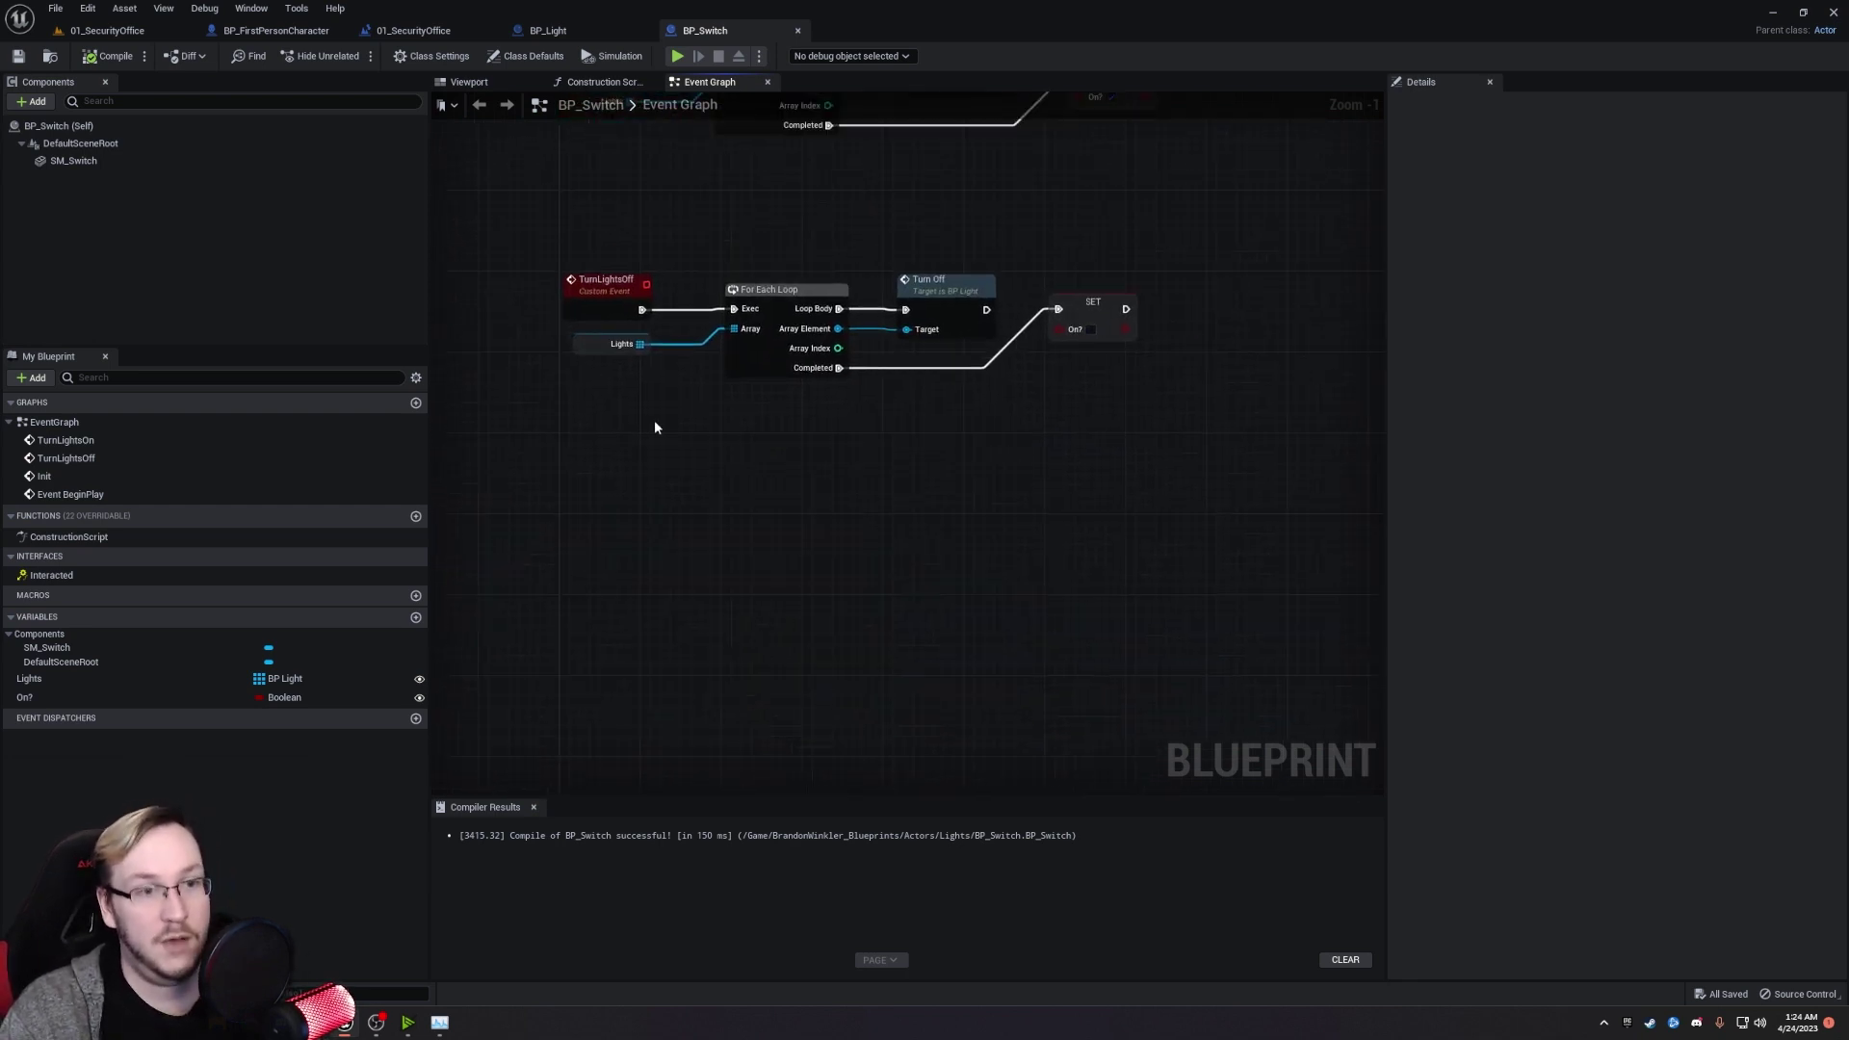
pyautogui.rightClick(602, 525)
pyautogui.write('custom')
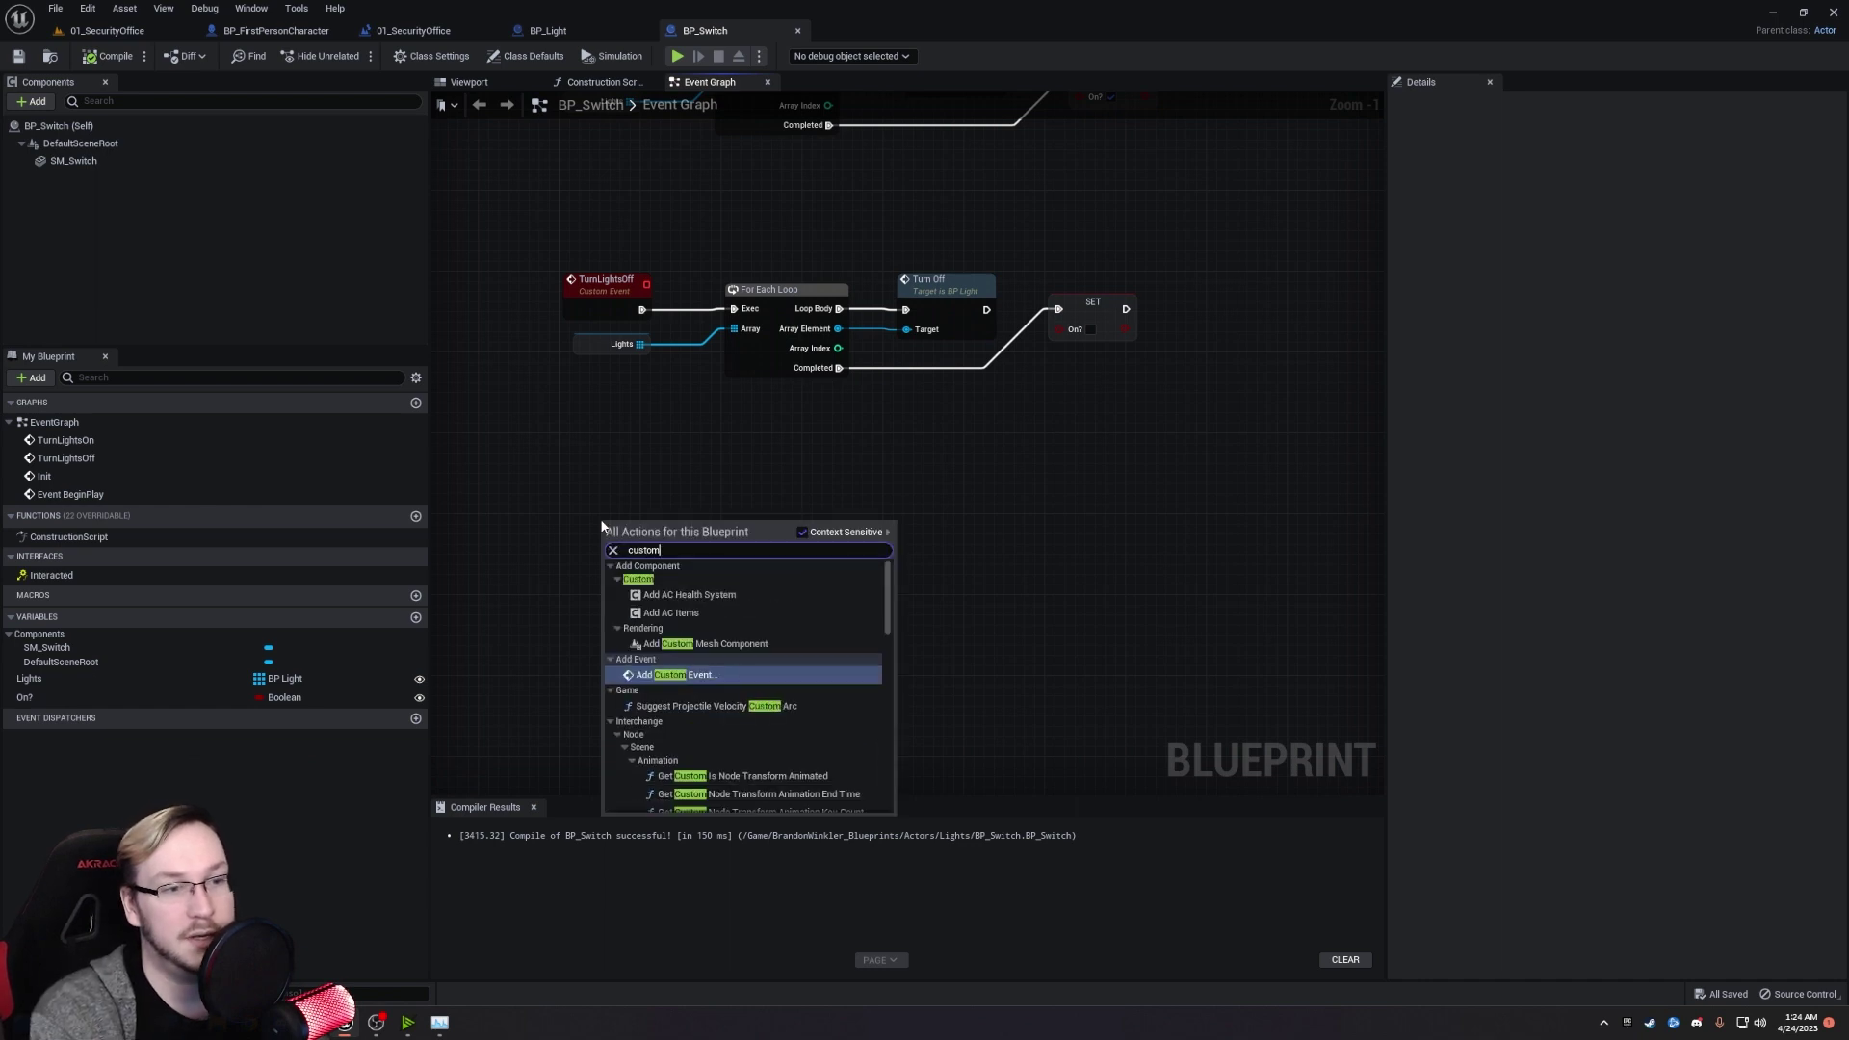
pyautogui.press('Return')
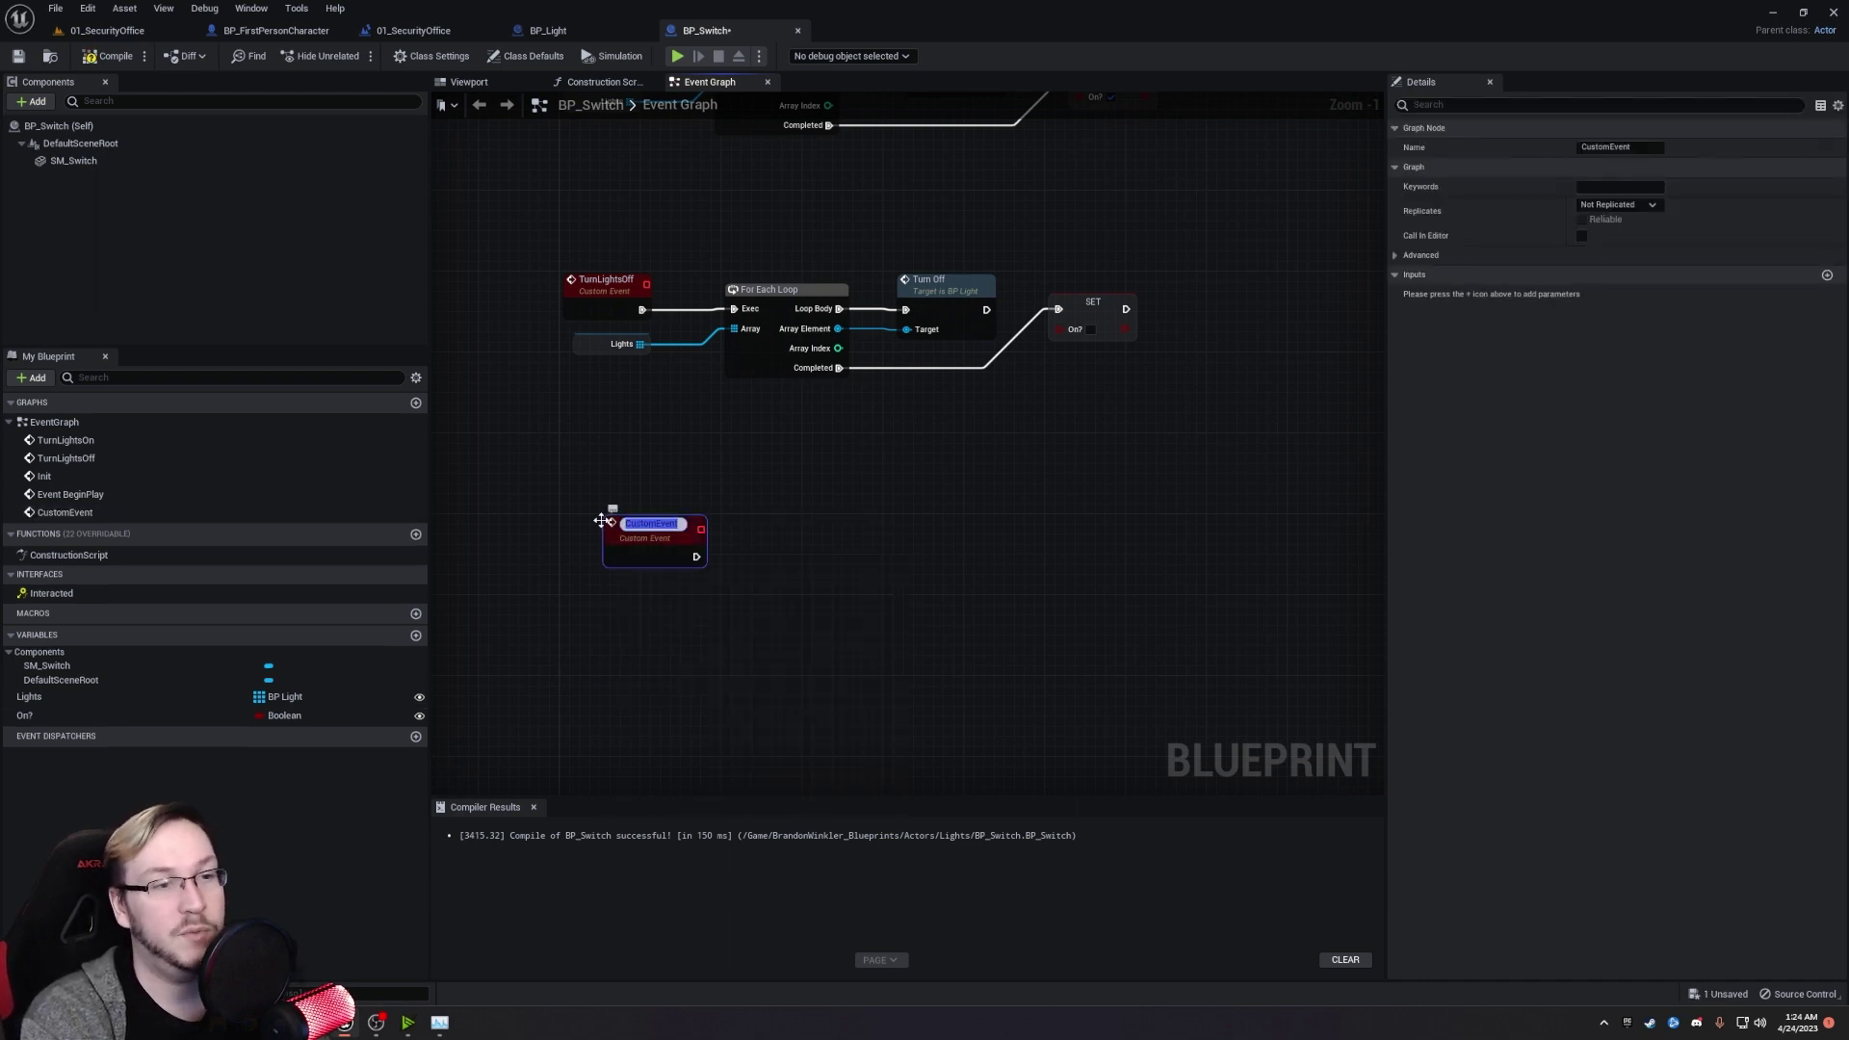
pyautogui.write('ToggleLights')
pyautogui.press('Return')
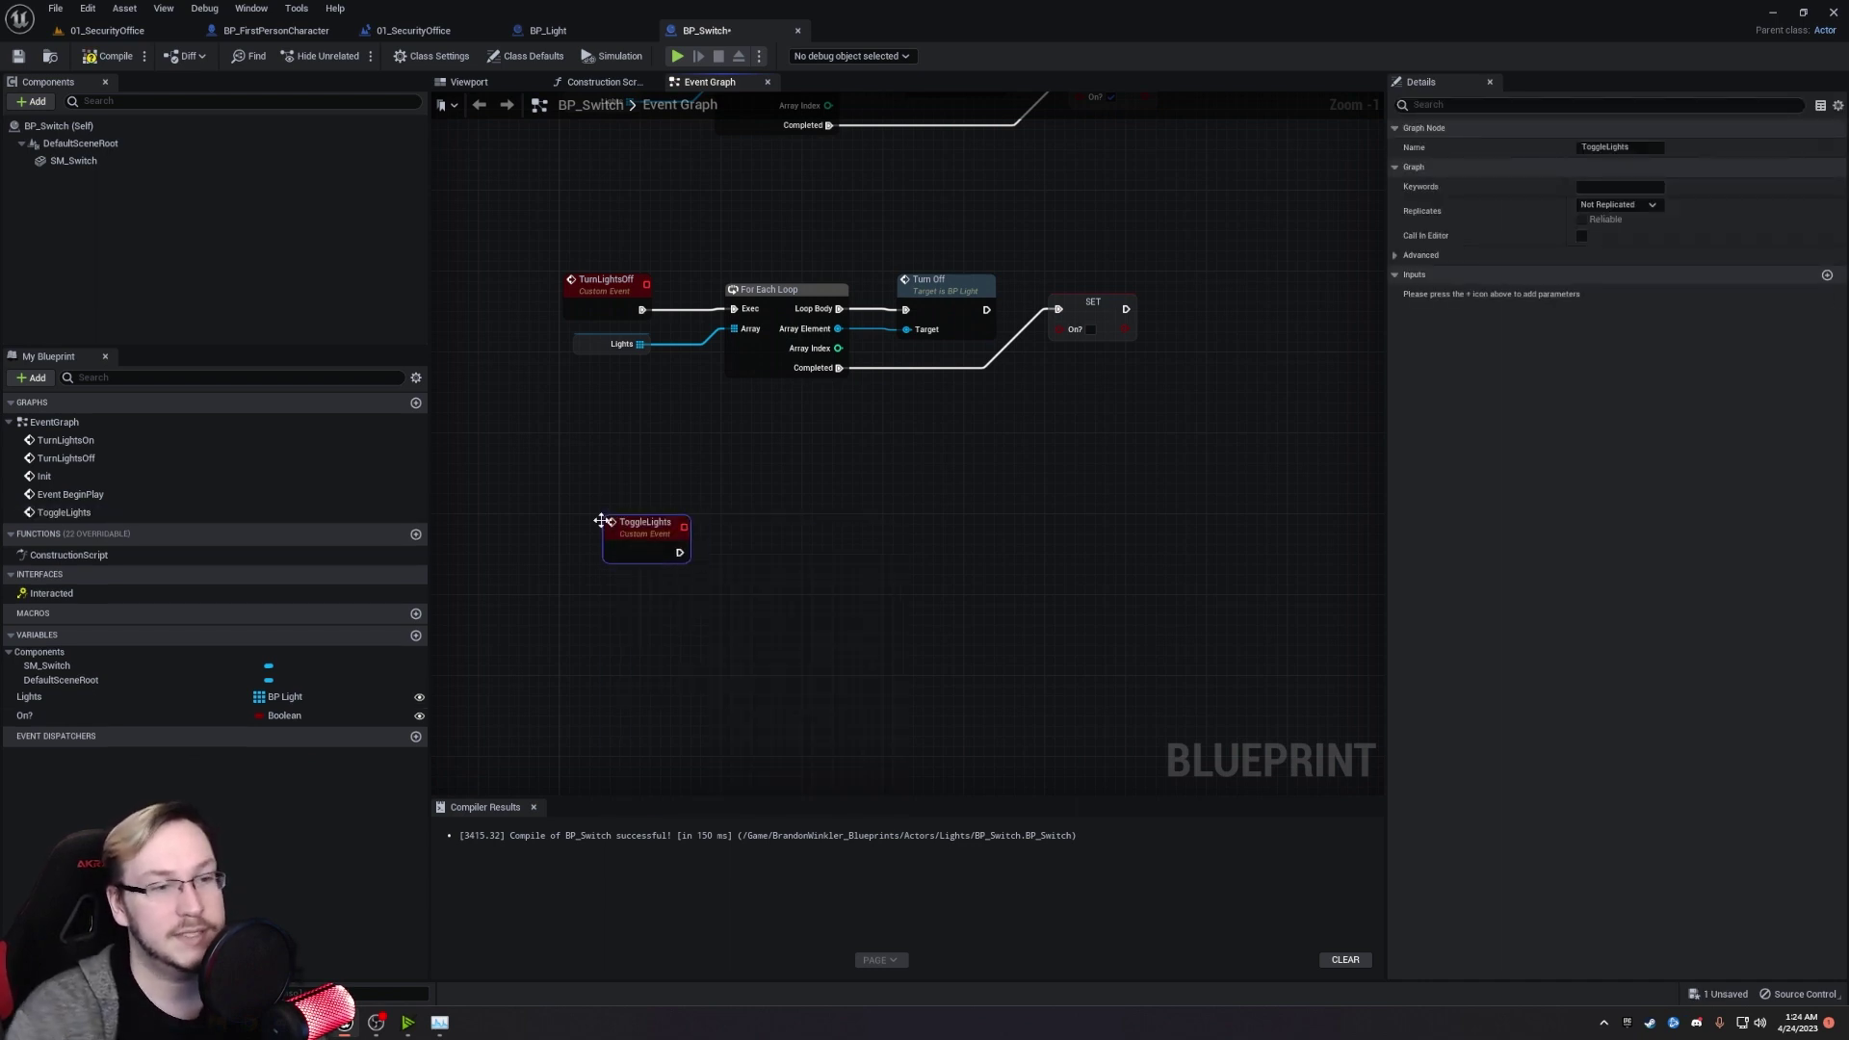
pyautogui.moveTo(644, 535); pyautogui.dragTo(604, 536)
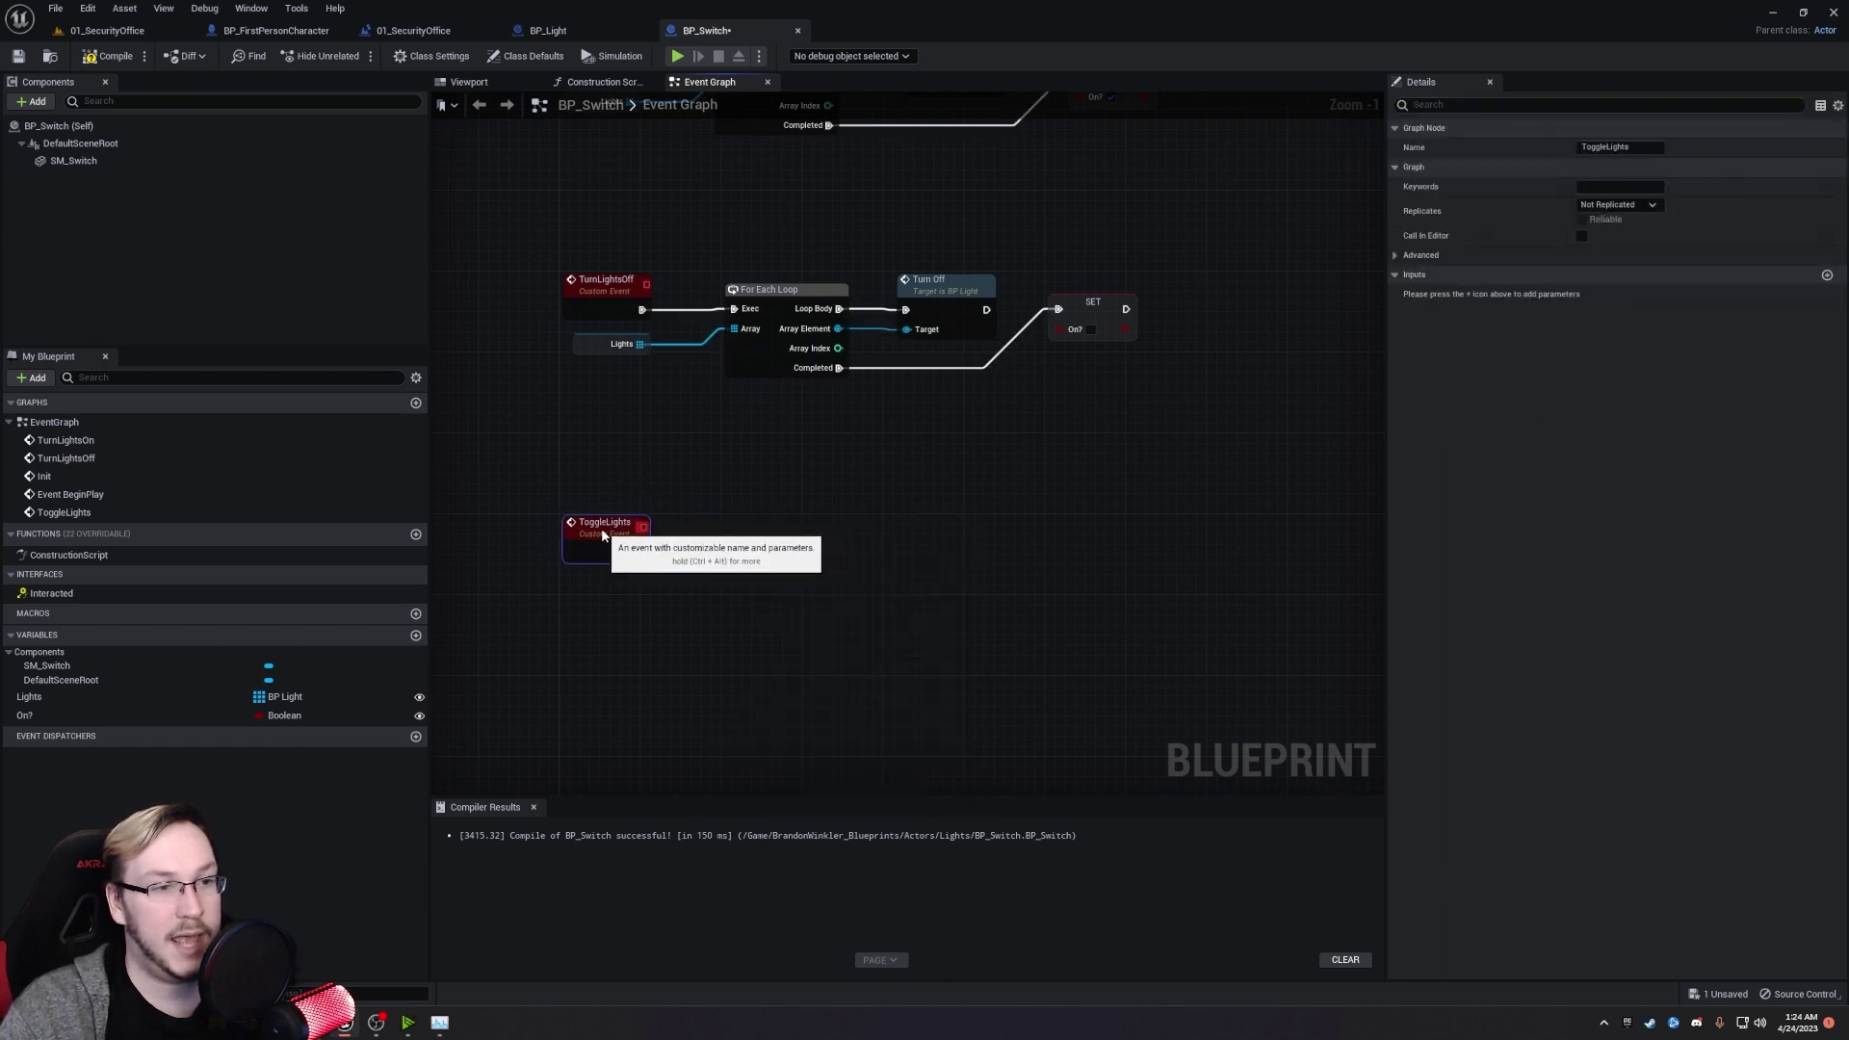
# Run a Branch from the ToggleLights event, using a getter of the On? variable as its Condition.
pyautogui.press('b')
pyautogui.click(755, 545)
pyautogui.moveTo(125, 715); pyautogui.dragTo(760, 590)
pyautogui.moveTo(637, 593); pyautogui.dragTo(570, 614)
pyautogui.moveTo(643, 554); pyautogui.dragTo(722, 526)
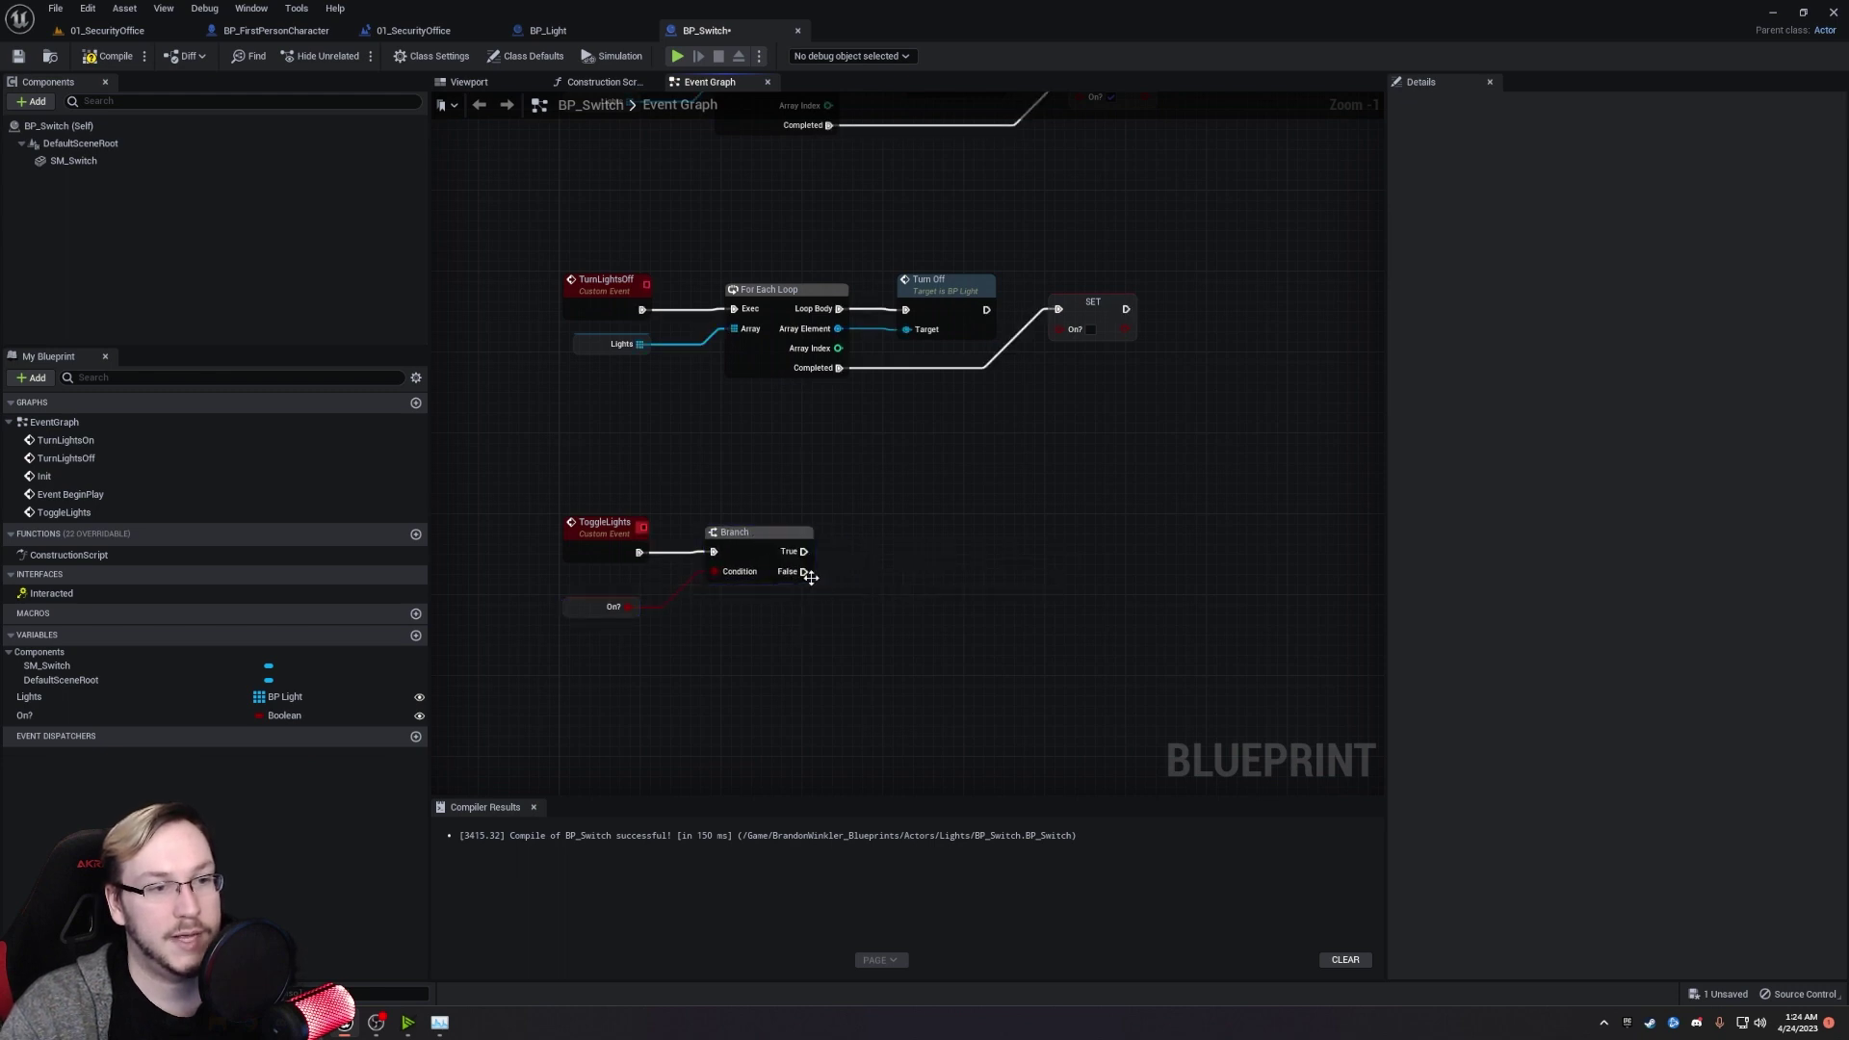
# Call Turn Lights Off from the ToggleLights Branch's True output and Turn Lights On from its False output.
pyautogui.moveTo(810, 576); pyautogui.dragTo(771, 573, button='right')
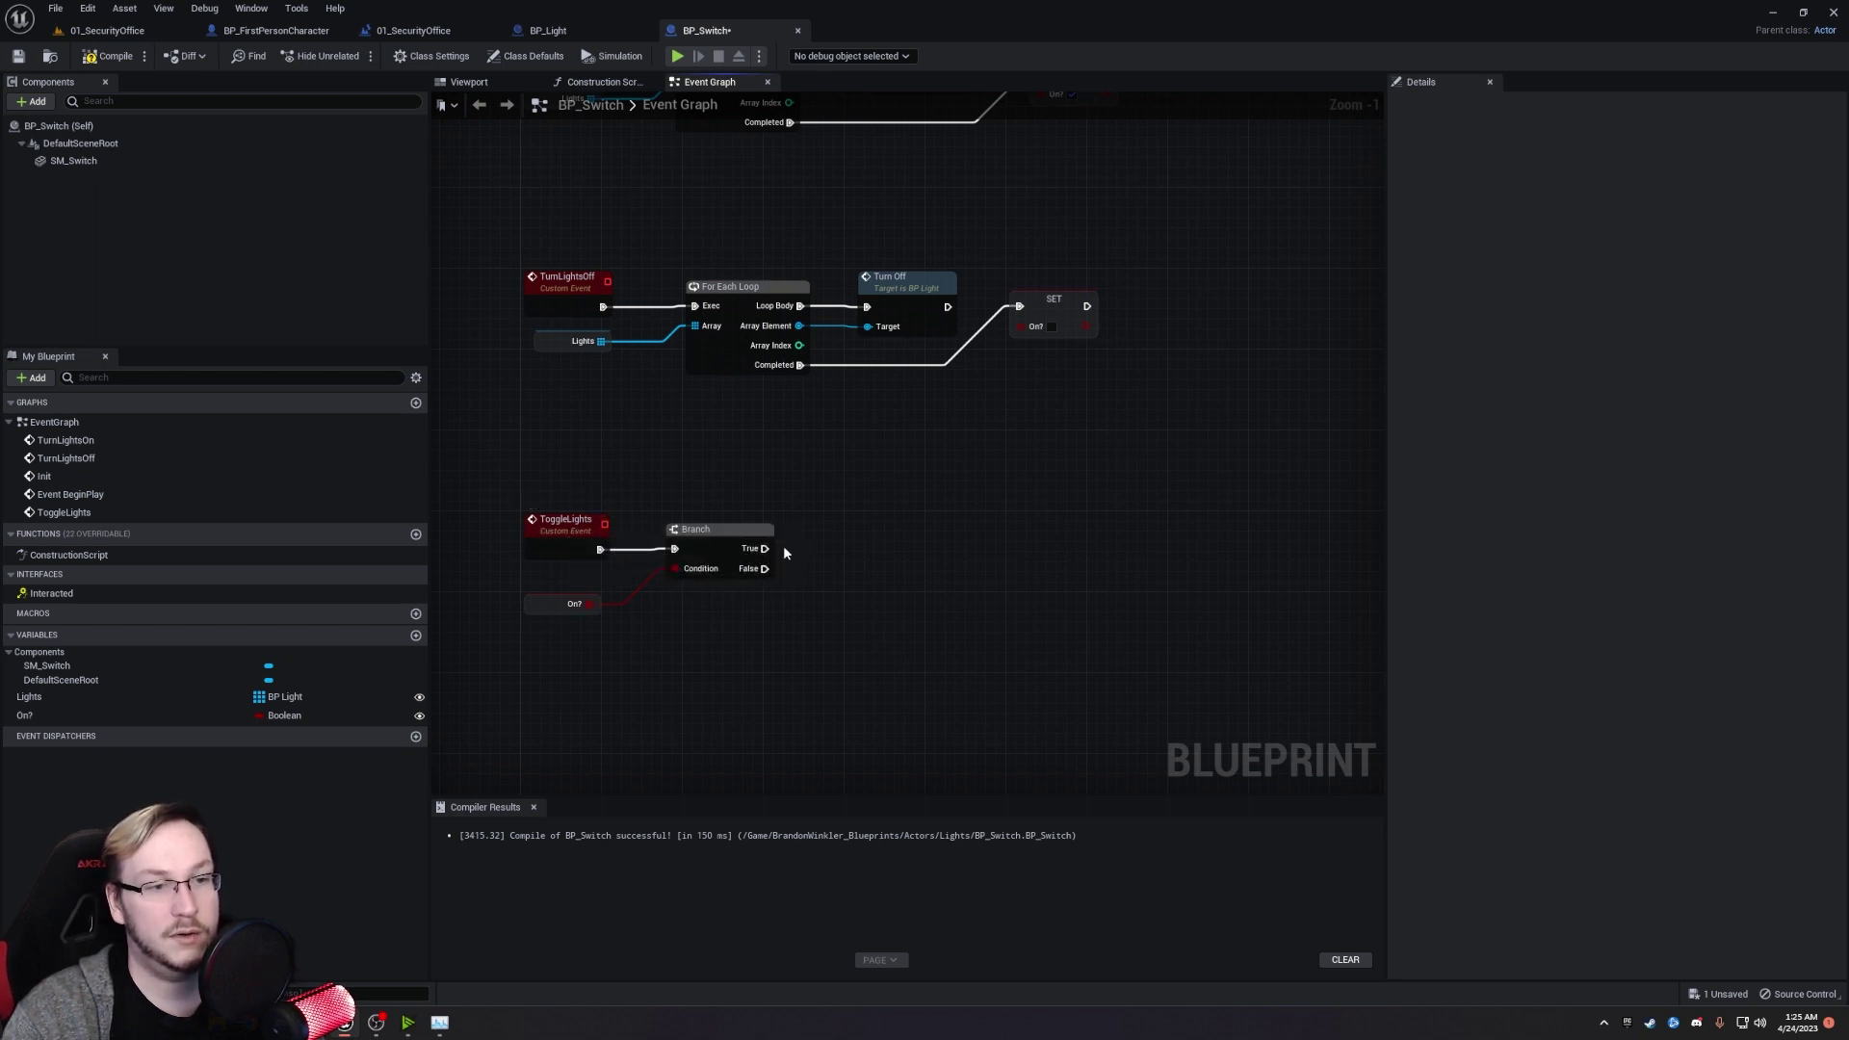
pyautogui.moveTo(764, 547); pyautogui.dragTo(870, 503)
pyautogui.write('turn')
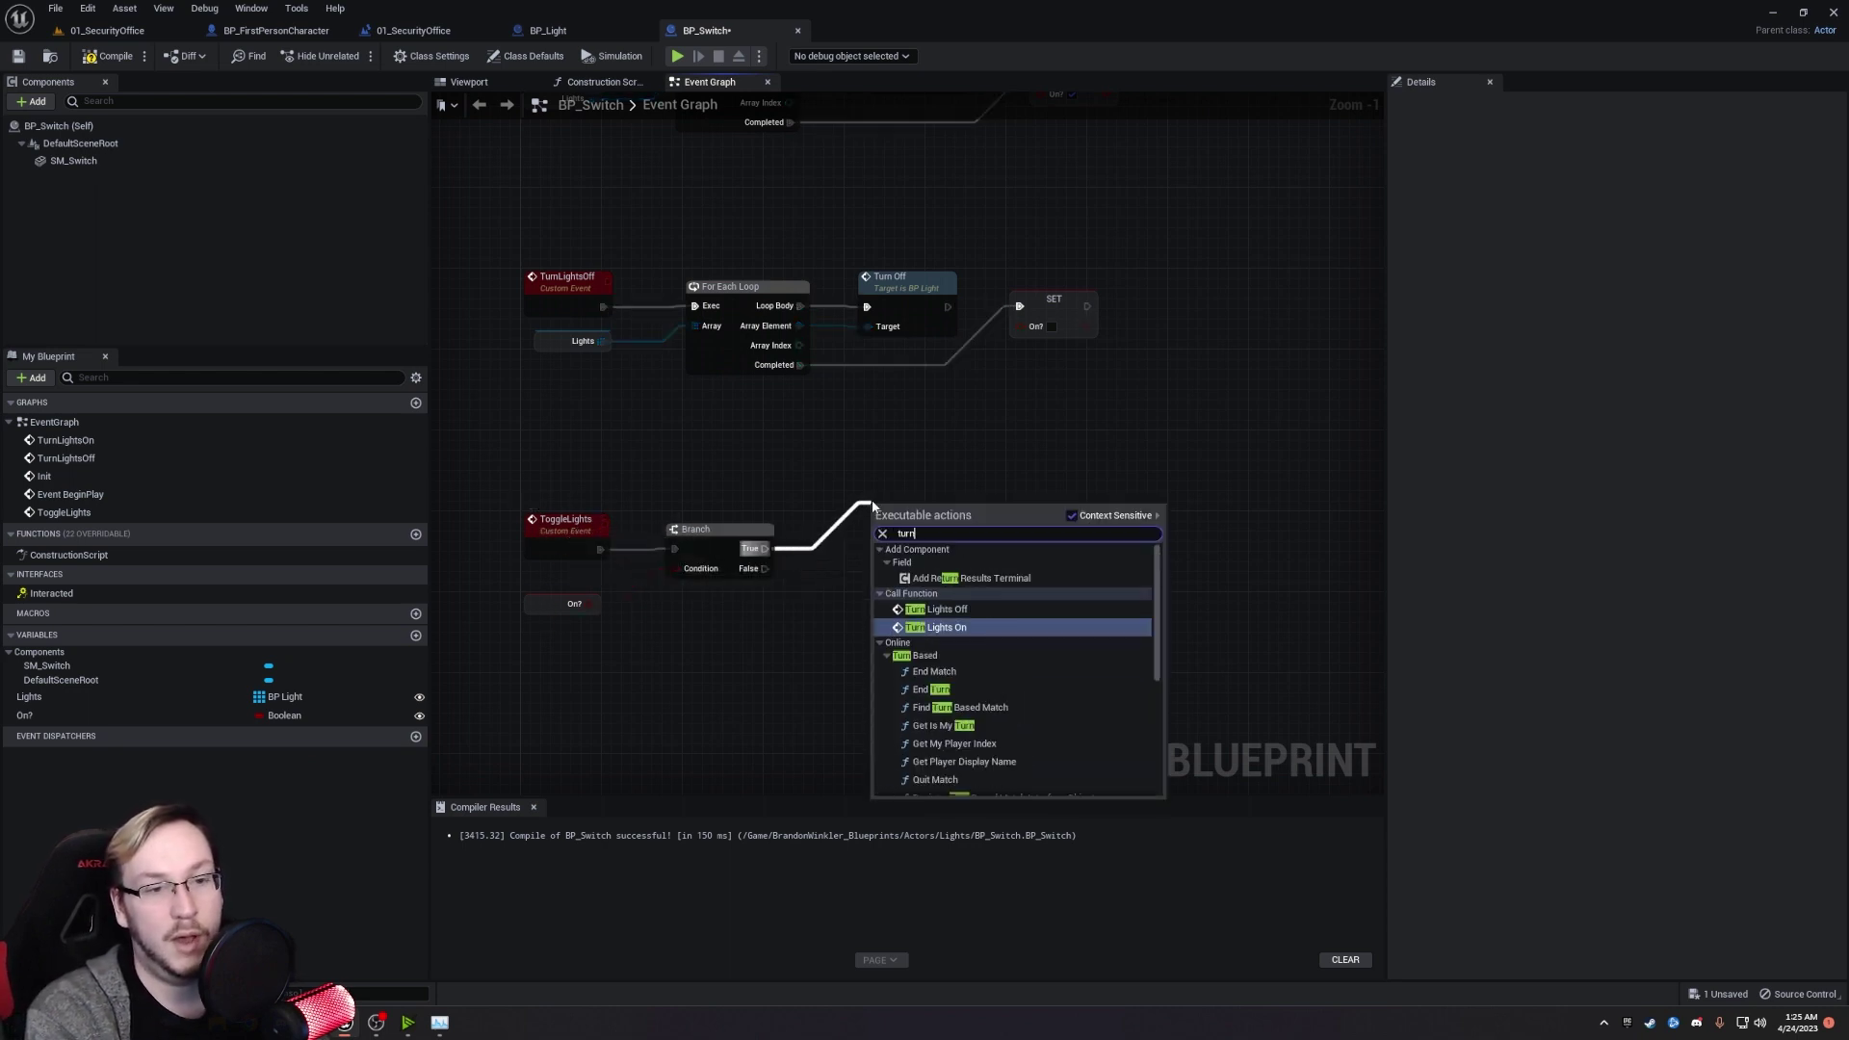
pyautogui.click(944, 609)
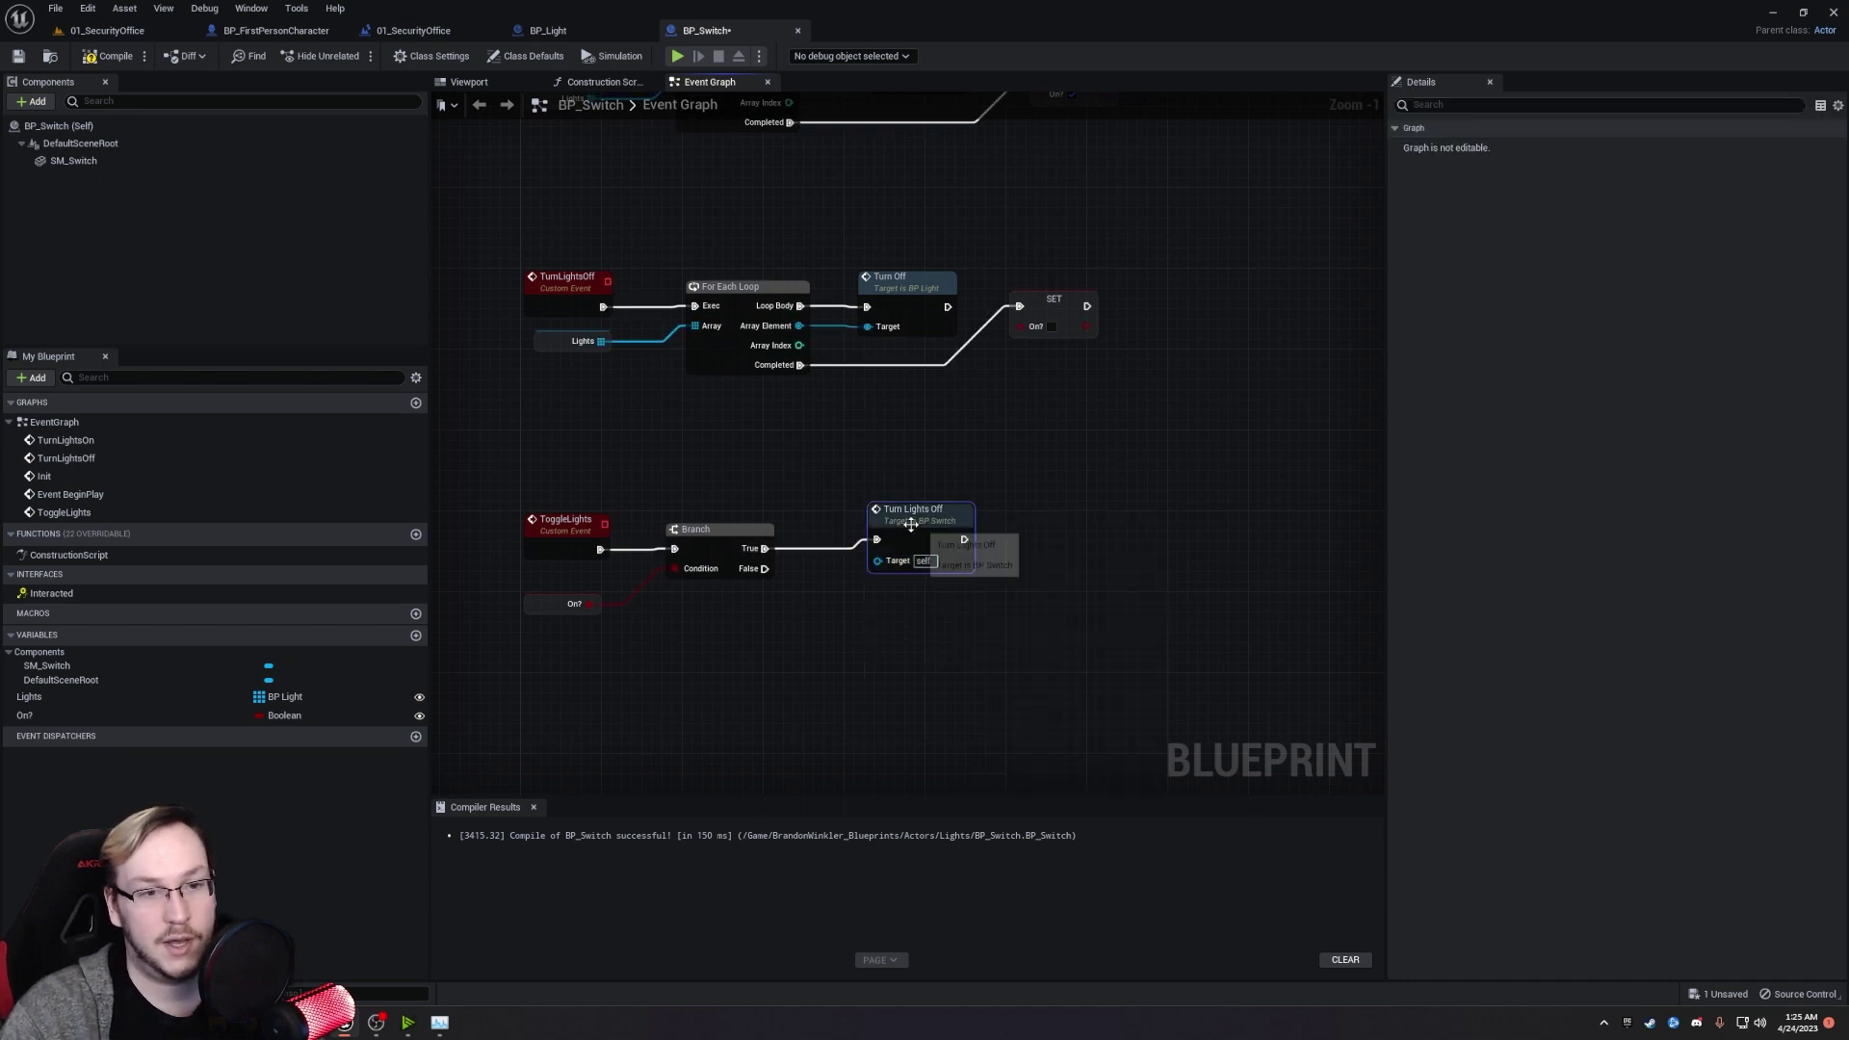
pyautogui.moveTo(764, 568); pyautogui.dragTo(874, 620)
pyautogui.write('turn lig')
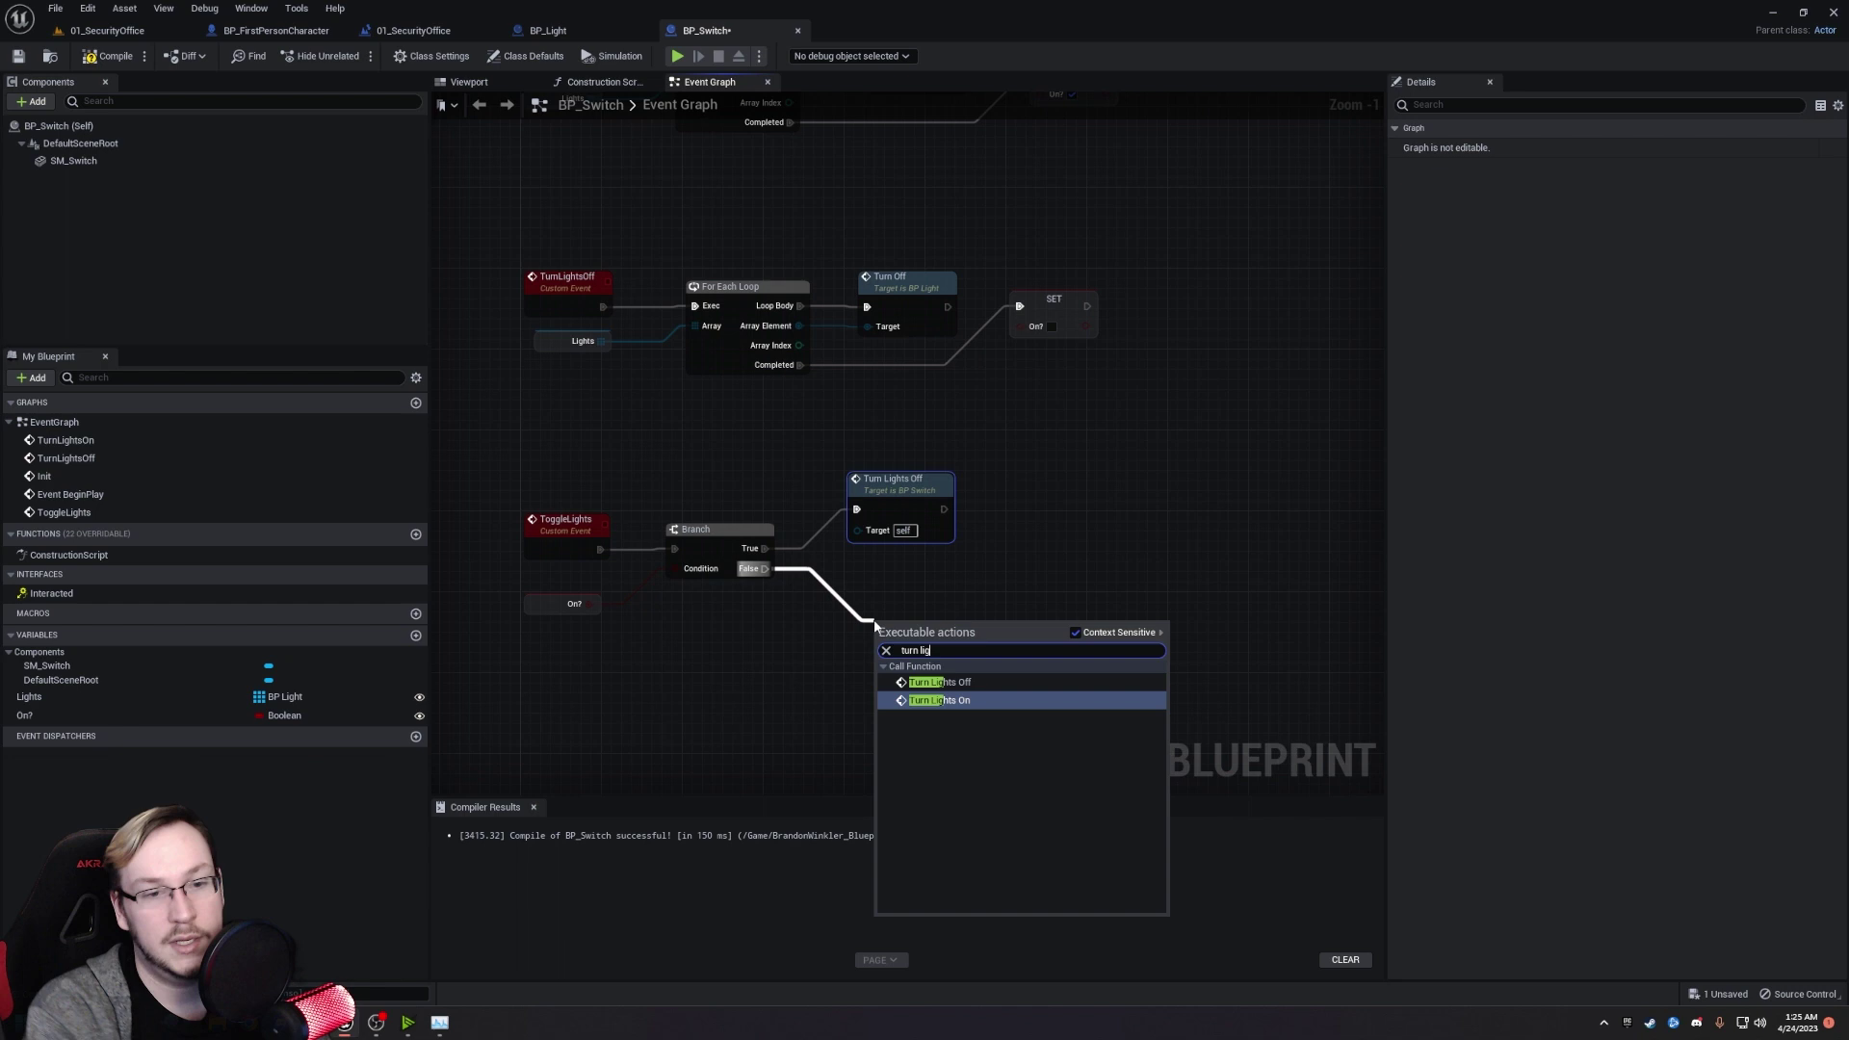
pyautogui.press('Return')
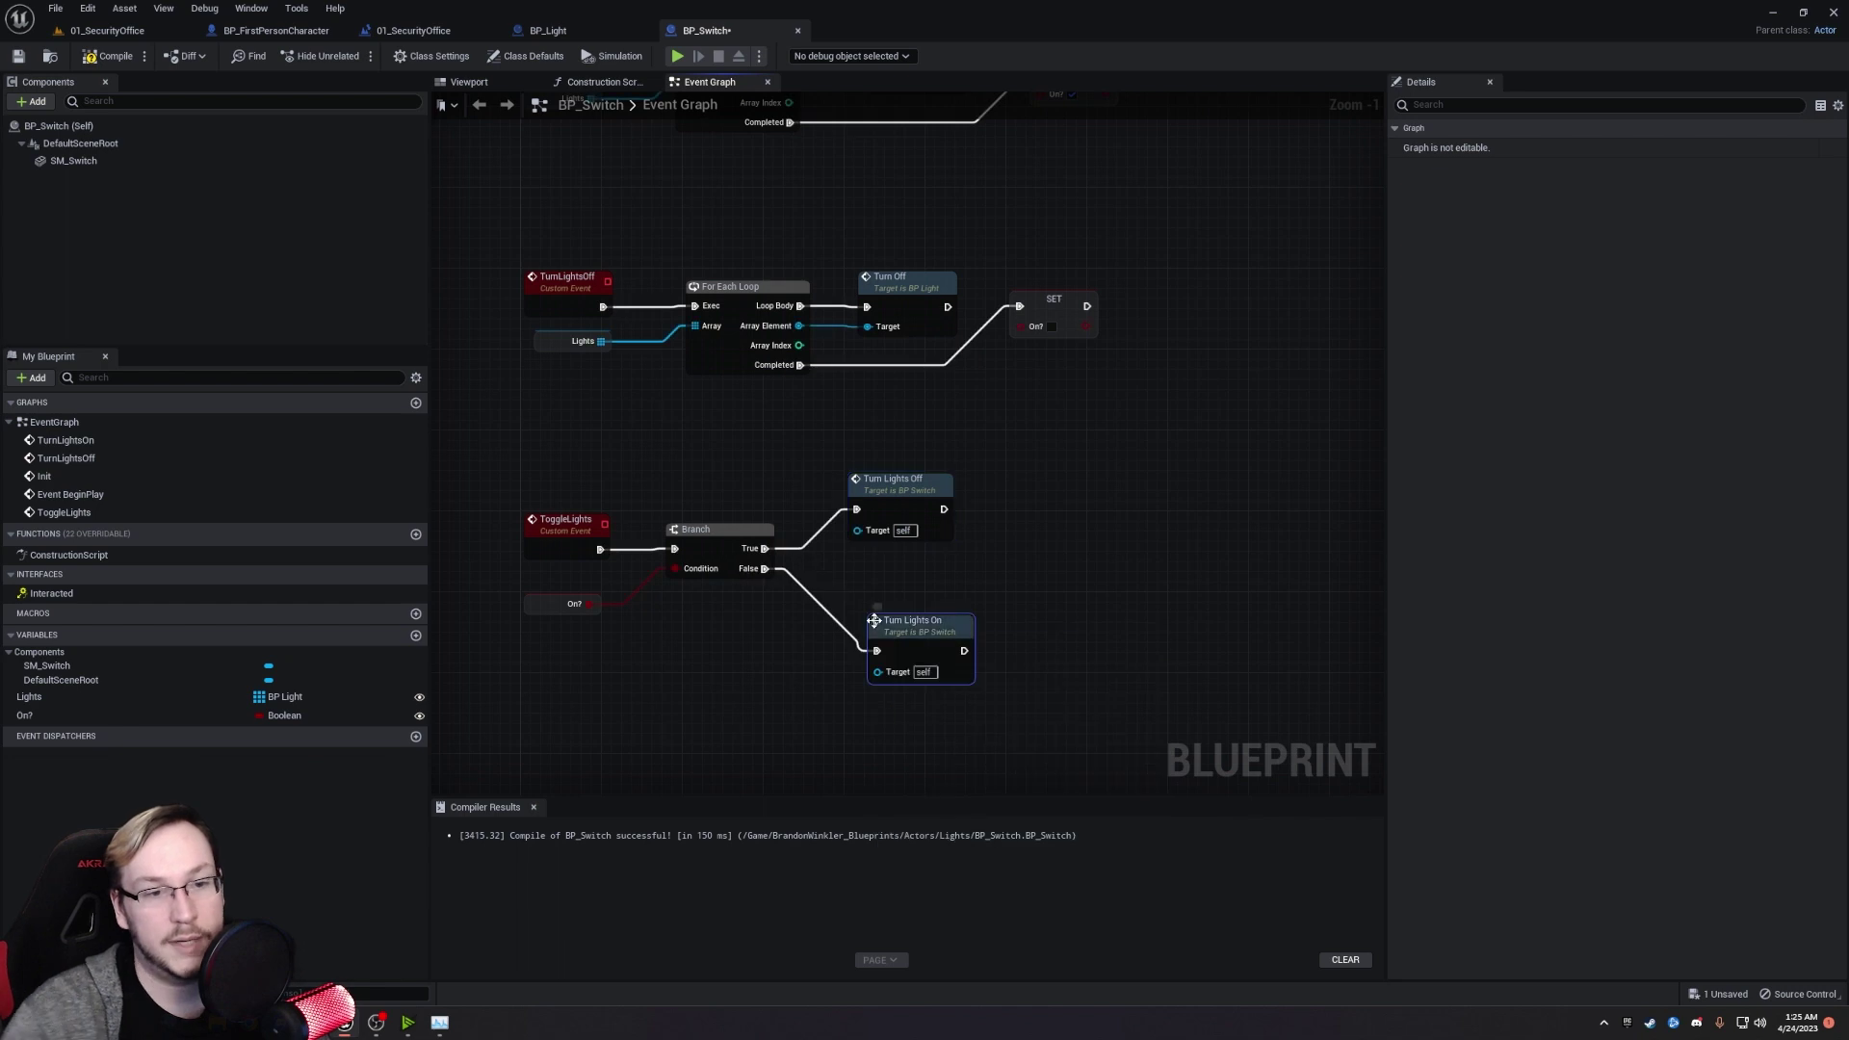
# Enclose the TurnLightsOn and TurnLightsOff nodes in a comment reading "Run for each loops on the arrays for turning them on and off".
pyautogui.scroll(-2, 661, 478)
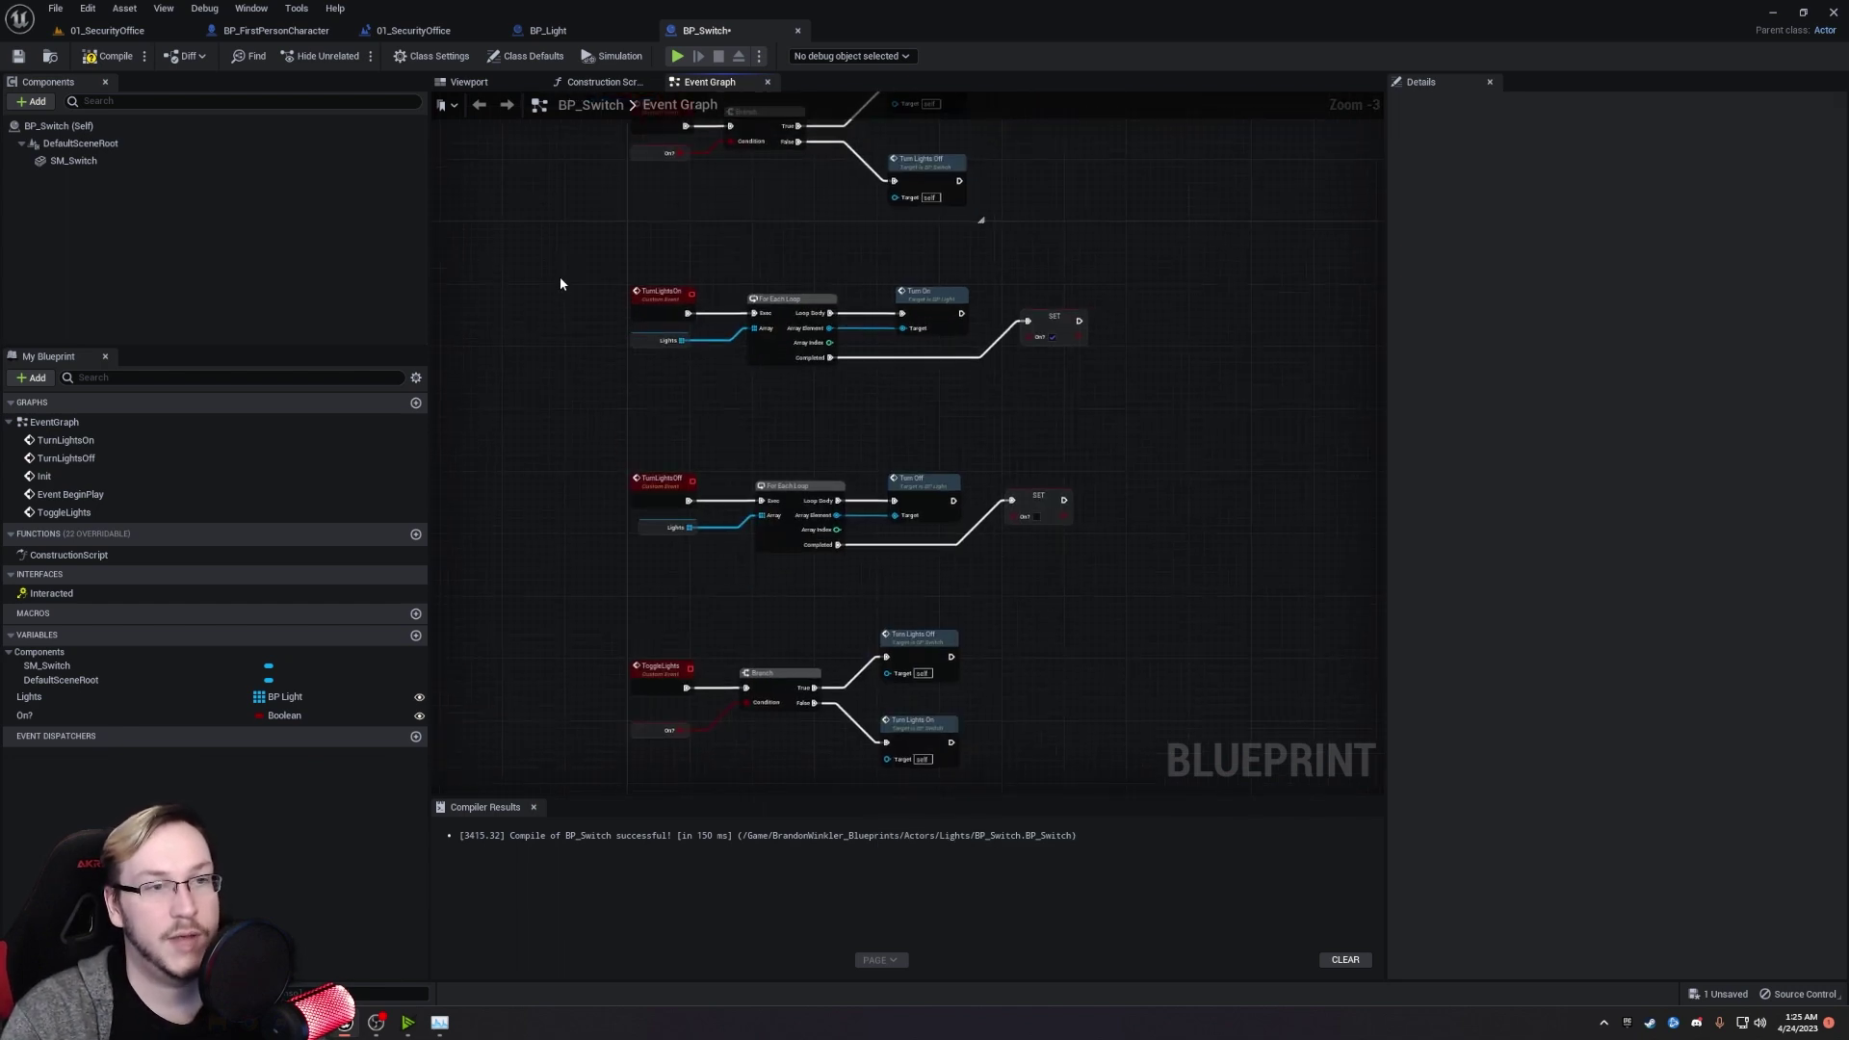
pyautogui.moveTo(563, 268); pyautogui.dragTo(1179, 555)
pyautogui.press('c')
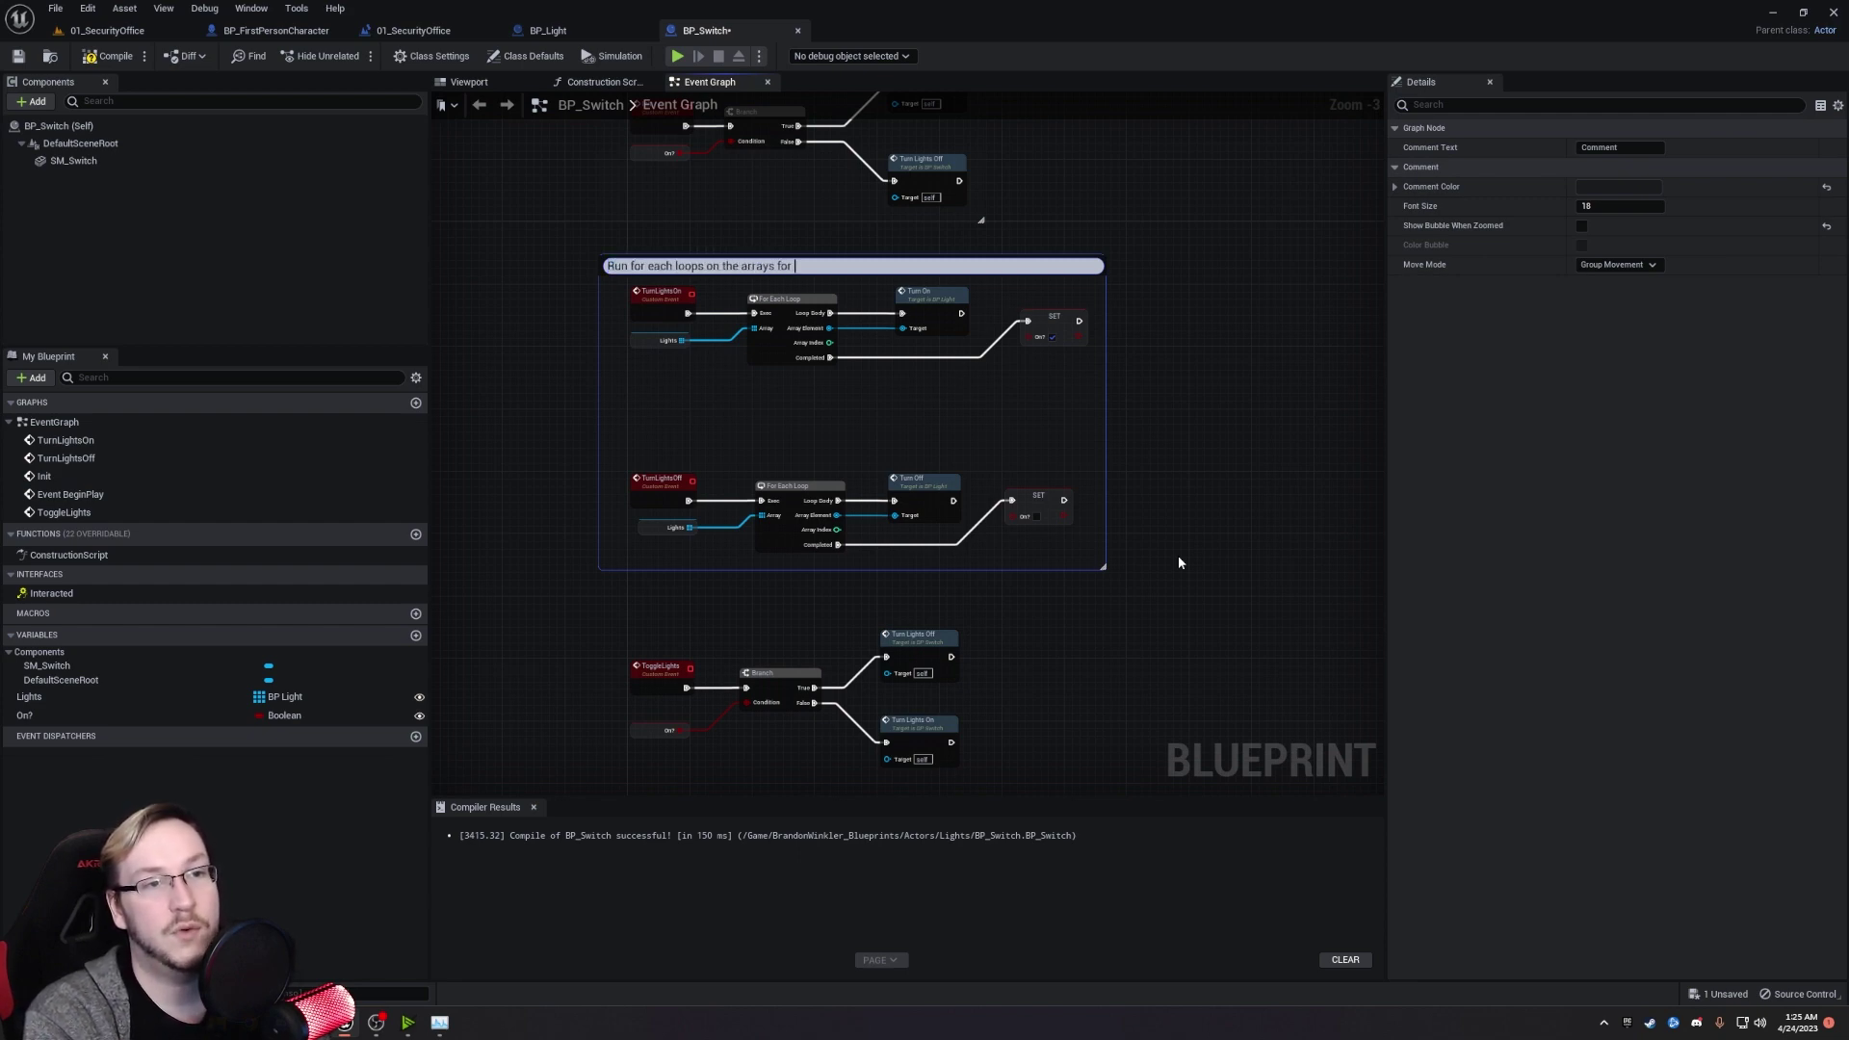
pyautogui.write('d off')
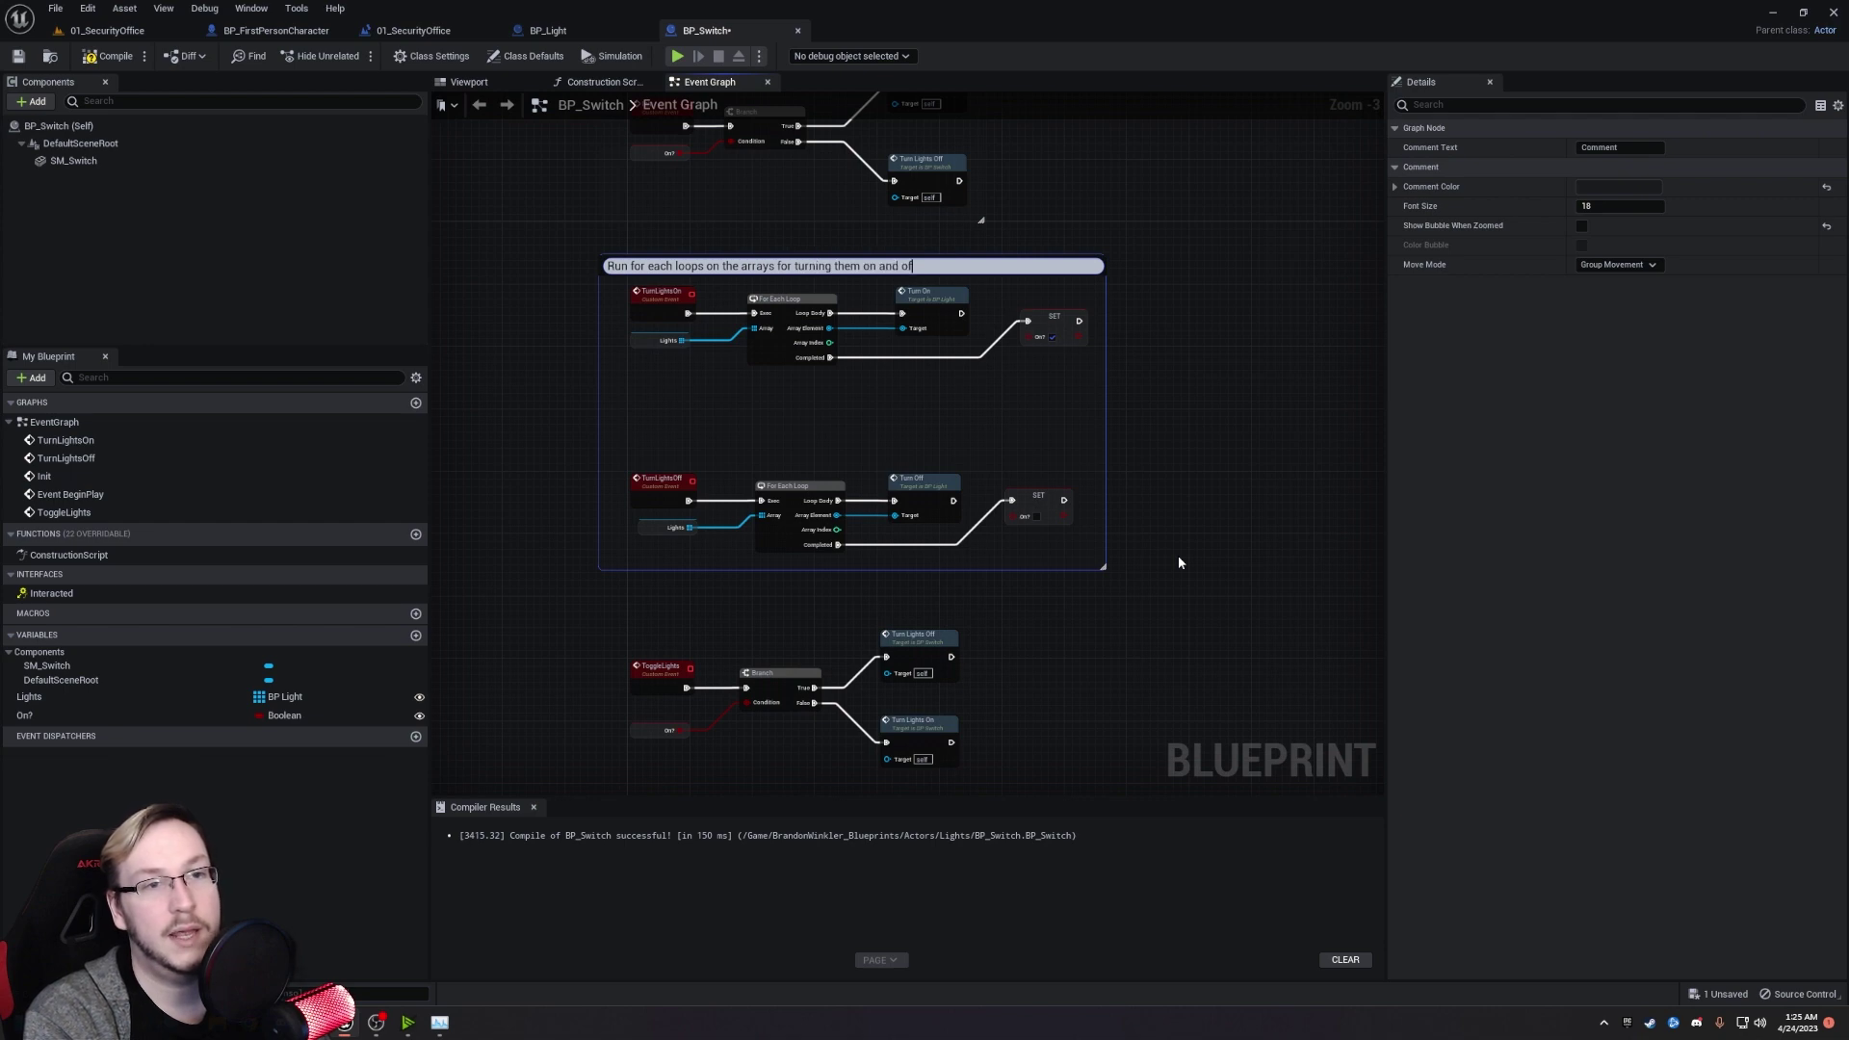
pyautogui.press('Return')
pyautogui.click(1178, 556)
# Enclose the ToggleLights nodes in a comment reading "Toggle the lights on or off depending on the on variable".
pyautogui.moveTo(966, 656); pyautogui.dragTo(1030, 472, button='right')
pyautogui.scroll(1, 1030, 472)
pyautogui.moveTo(653, 438); pyautogui.dragTo(1160, 648)
pyautogui.press('c')
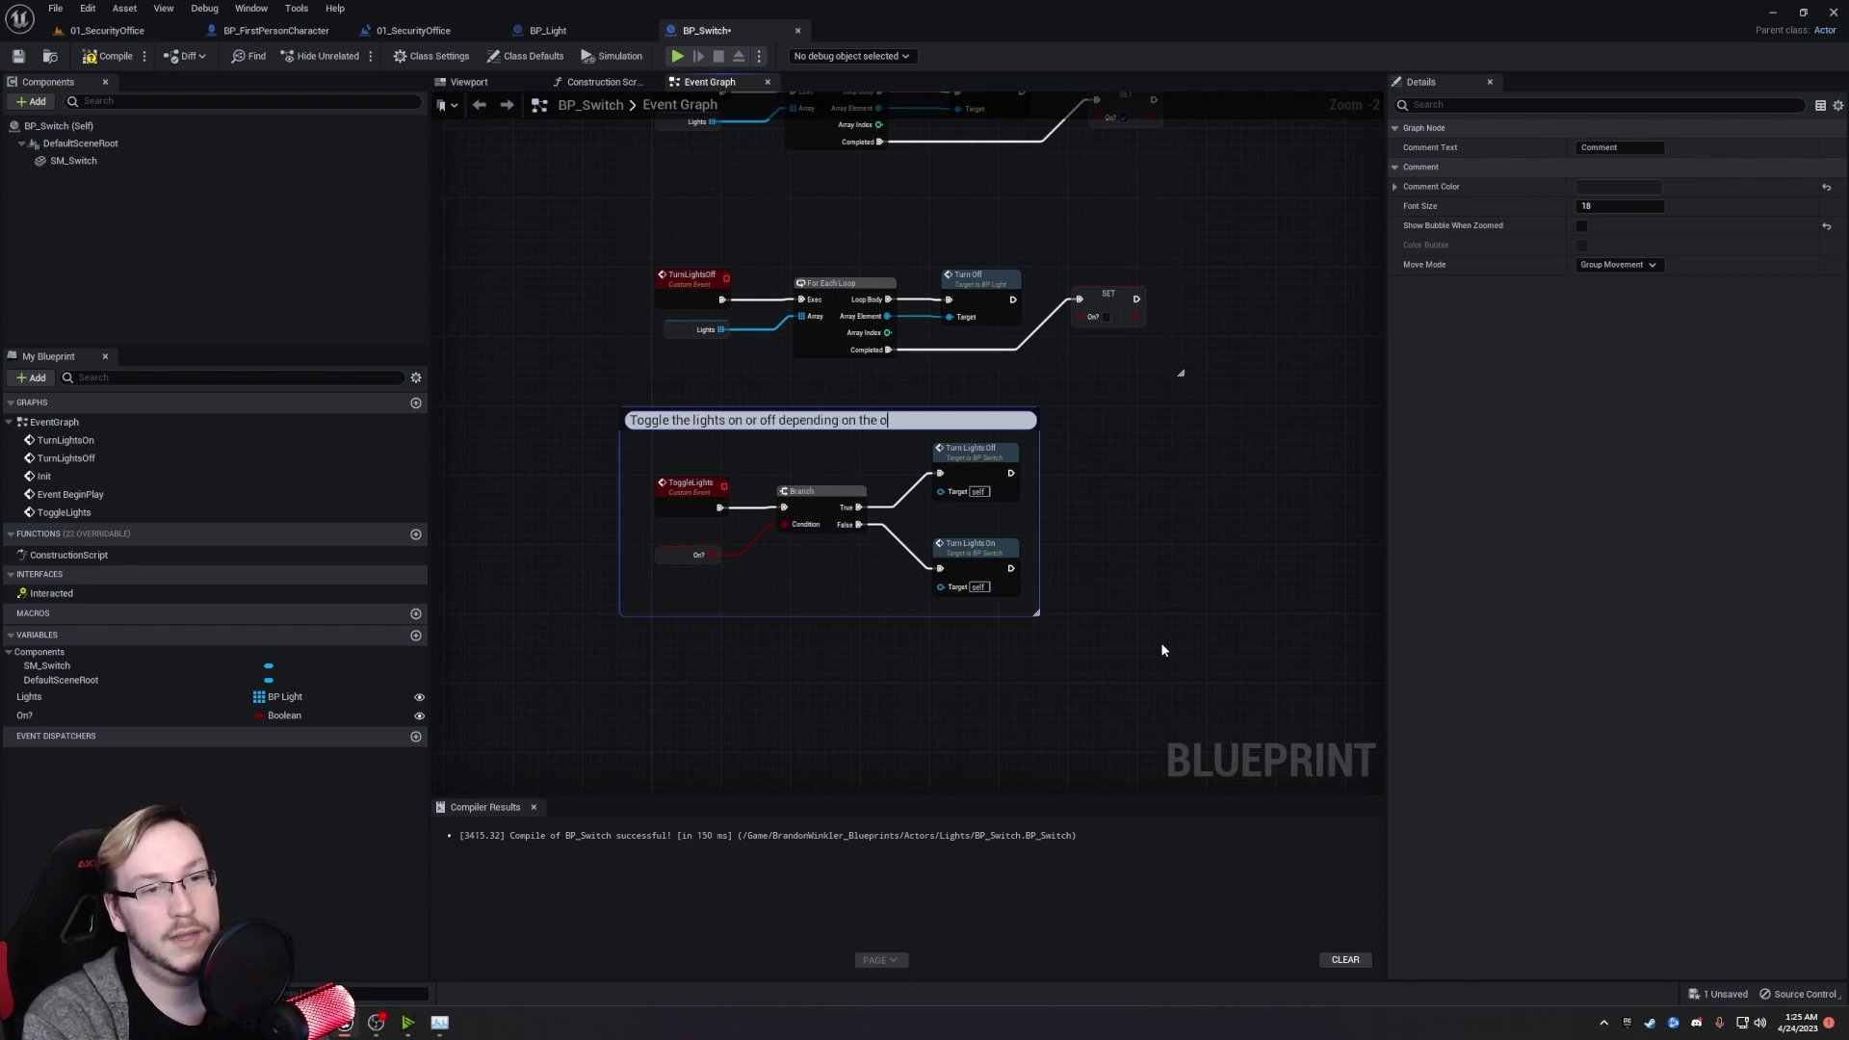
pyautogui.press('Return')
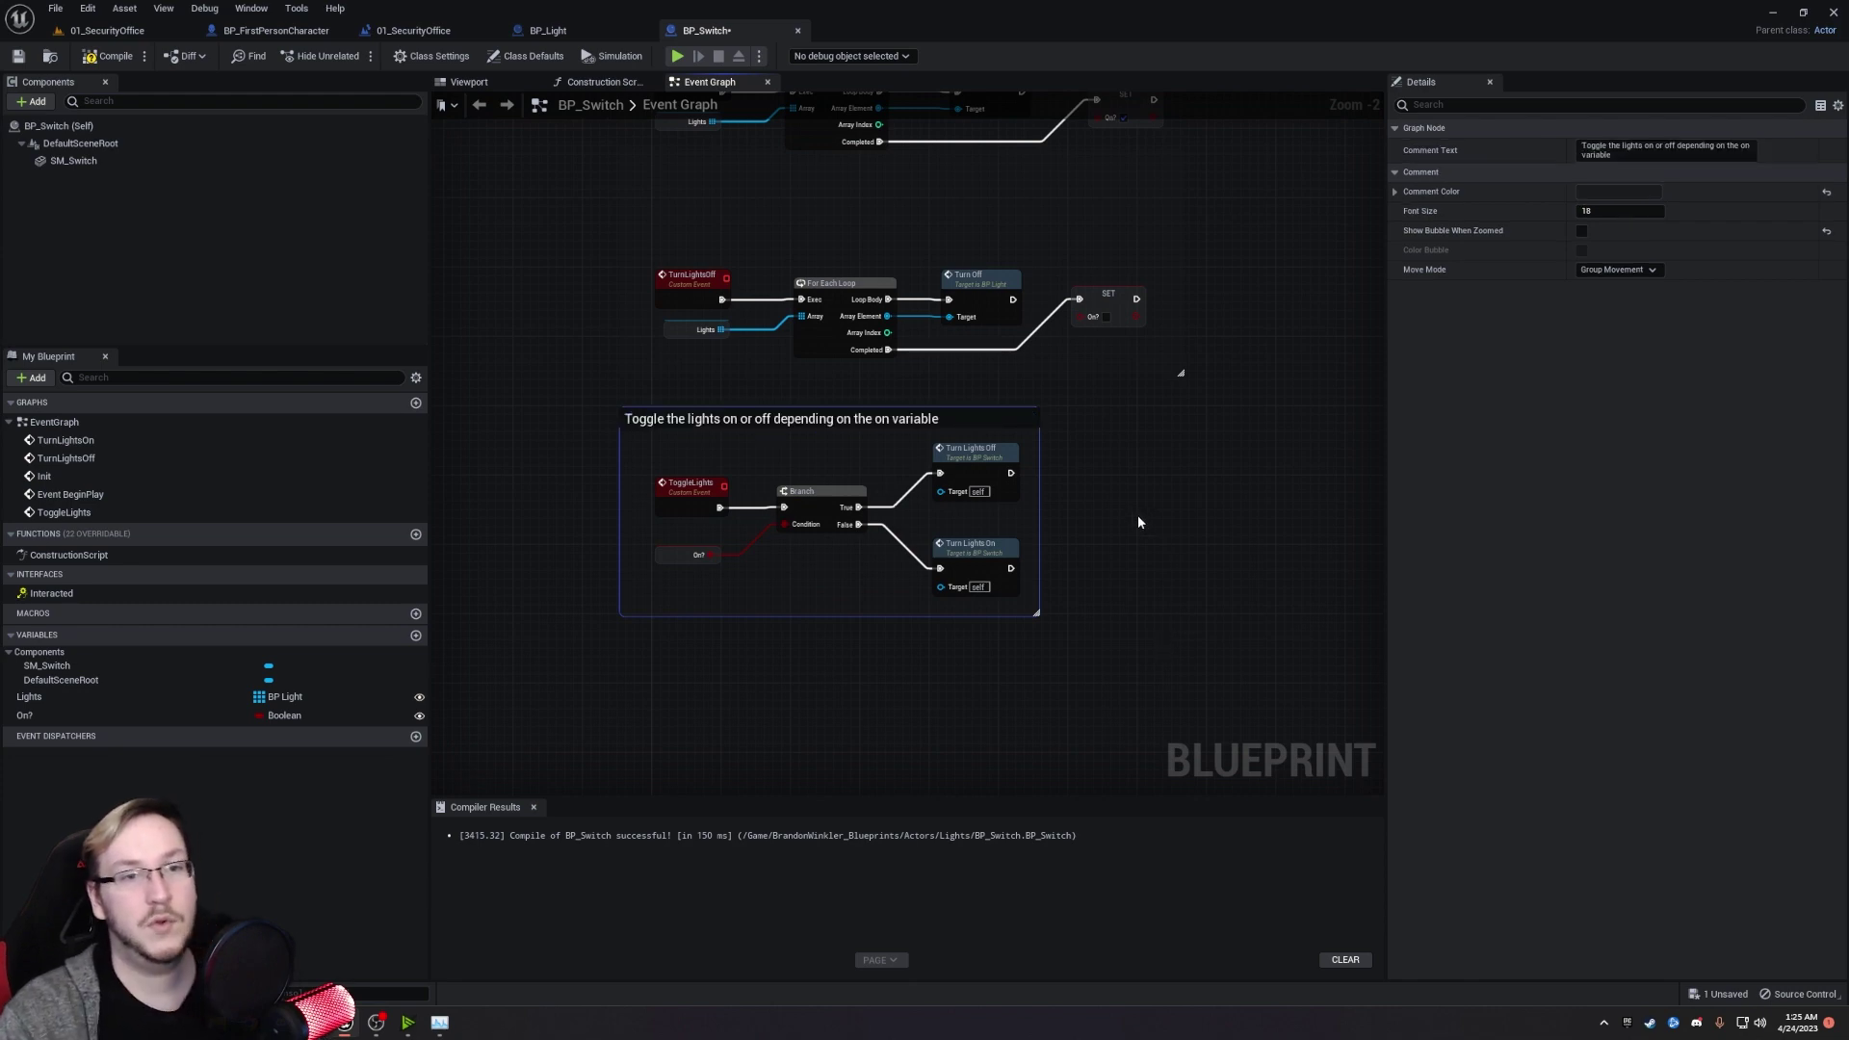
# Save and compile the BP_Switch blueprint.
pyautogui.moveTo(1139, 522); pyautogui.dragTo(1074, 708, button='right')
pyautogui.scroll(-2, 910, 417)
pyautogui.moveTo(871, 350); pyautogui.dragTo(927, 362, button='right')
pyautogui.click(18, 56)
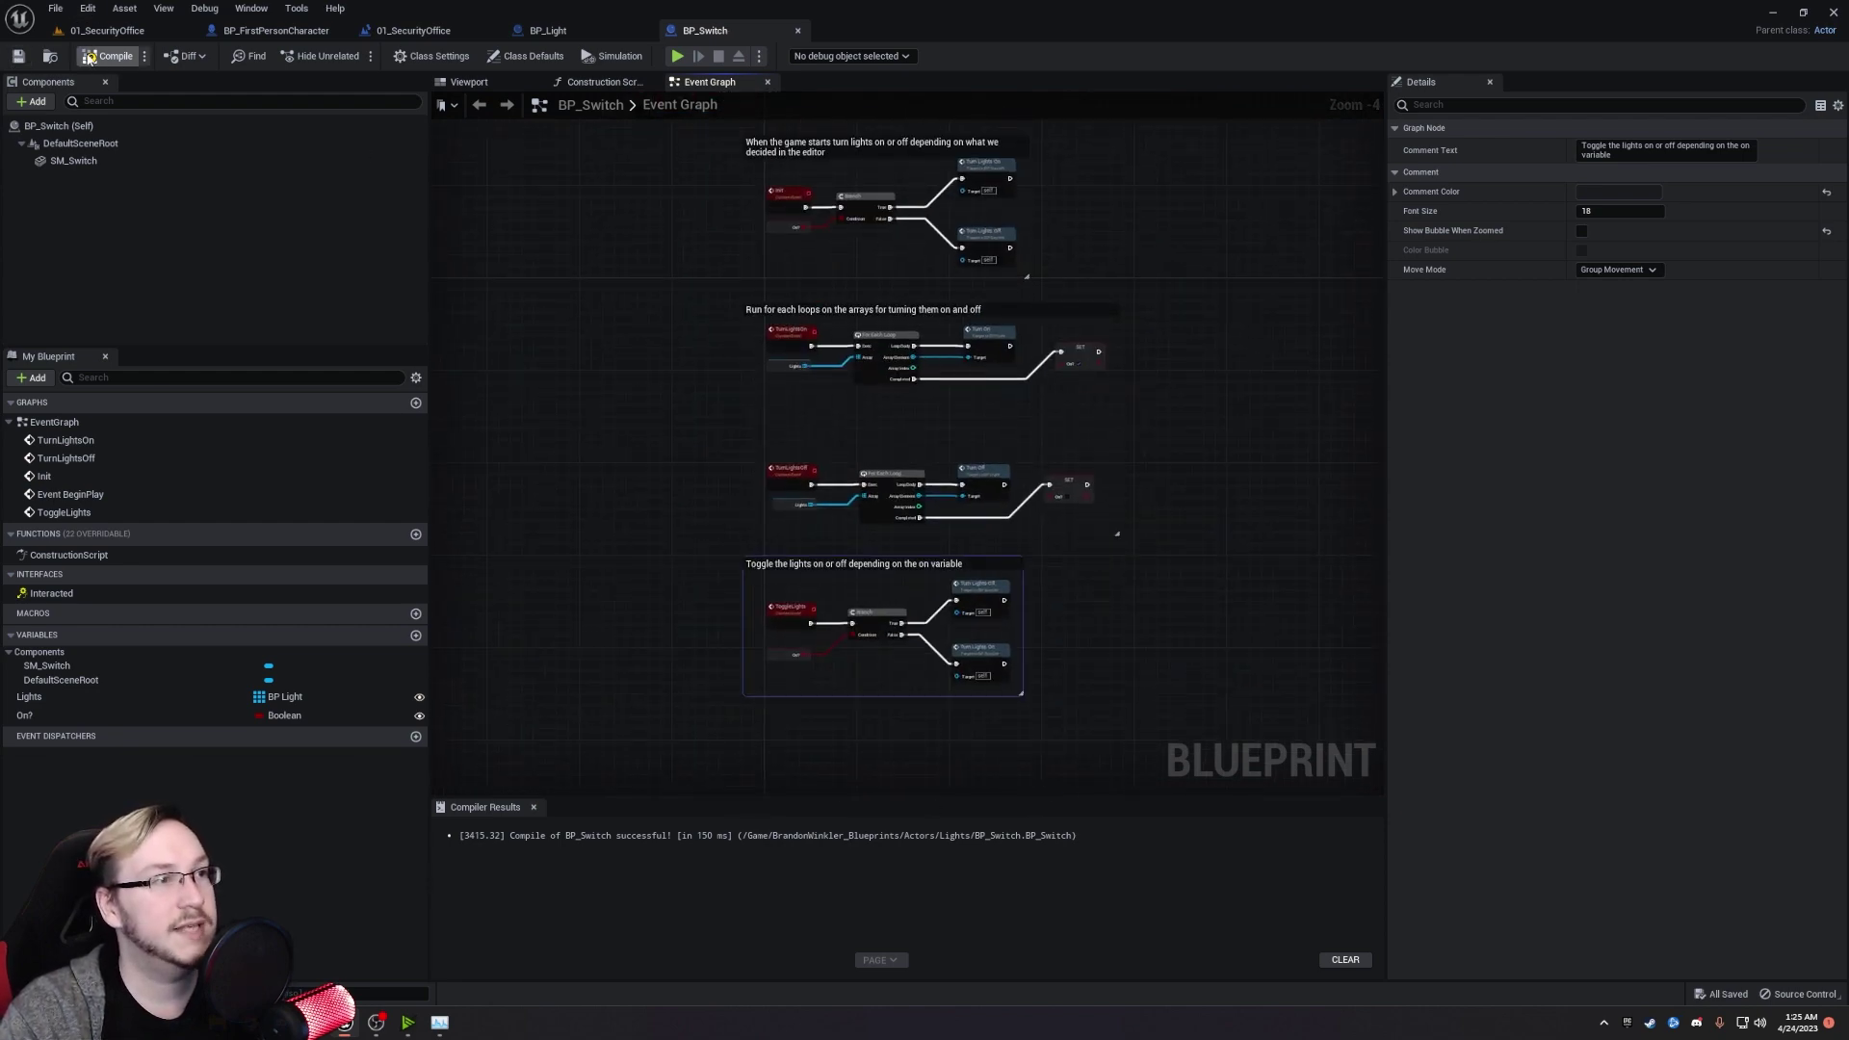
pyautogui.click(112, 56)
# Add the interface's Event Interacted below the ToggleLights comment, aligned with the events above.
pyautogui.moveTo(648, 314); pyautogui.dragTo(579, 526, button='right')
pyautogui.scroll(1, 573, 306)
pyautogui.moveTo(576, 414); pyautogui.dragTo(602, 177, button='right')
pyautogui.scroll(1, 680, 486)
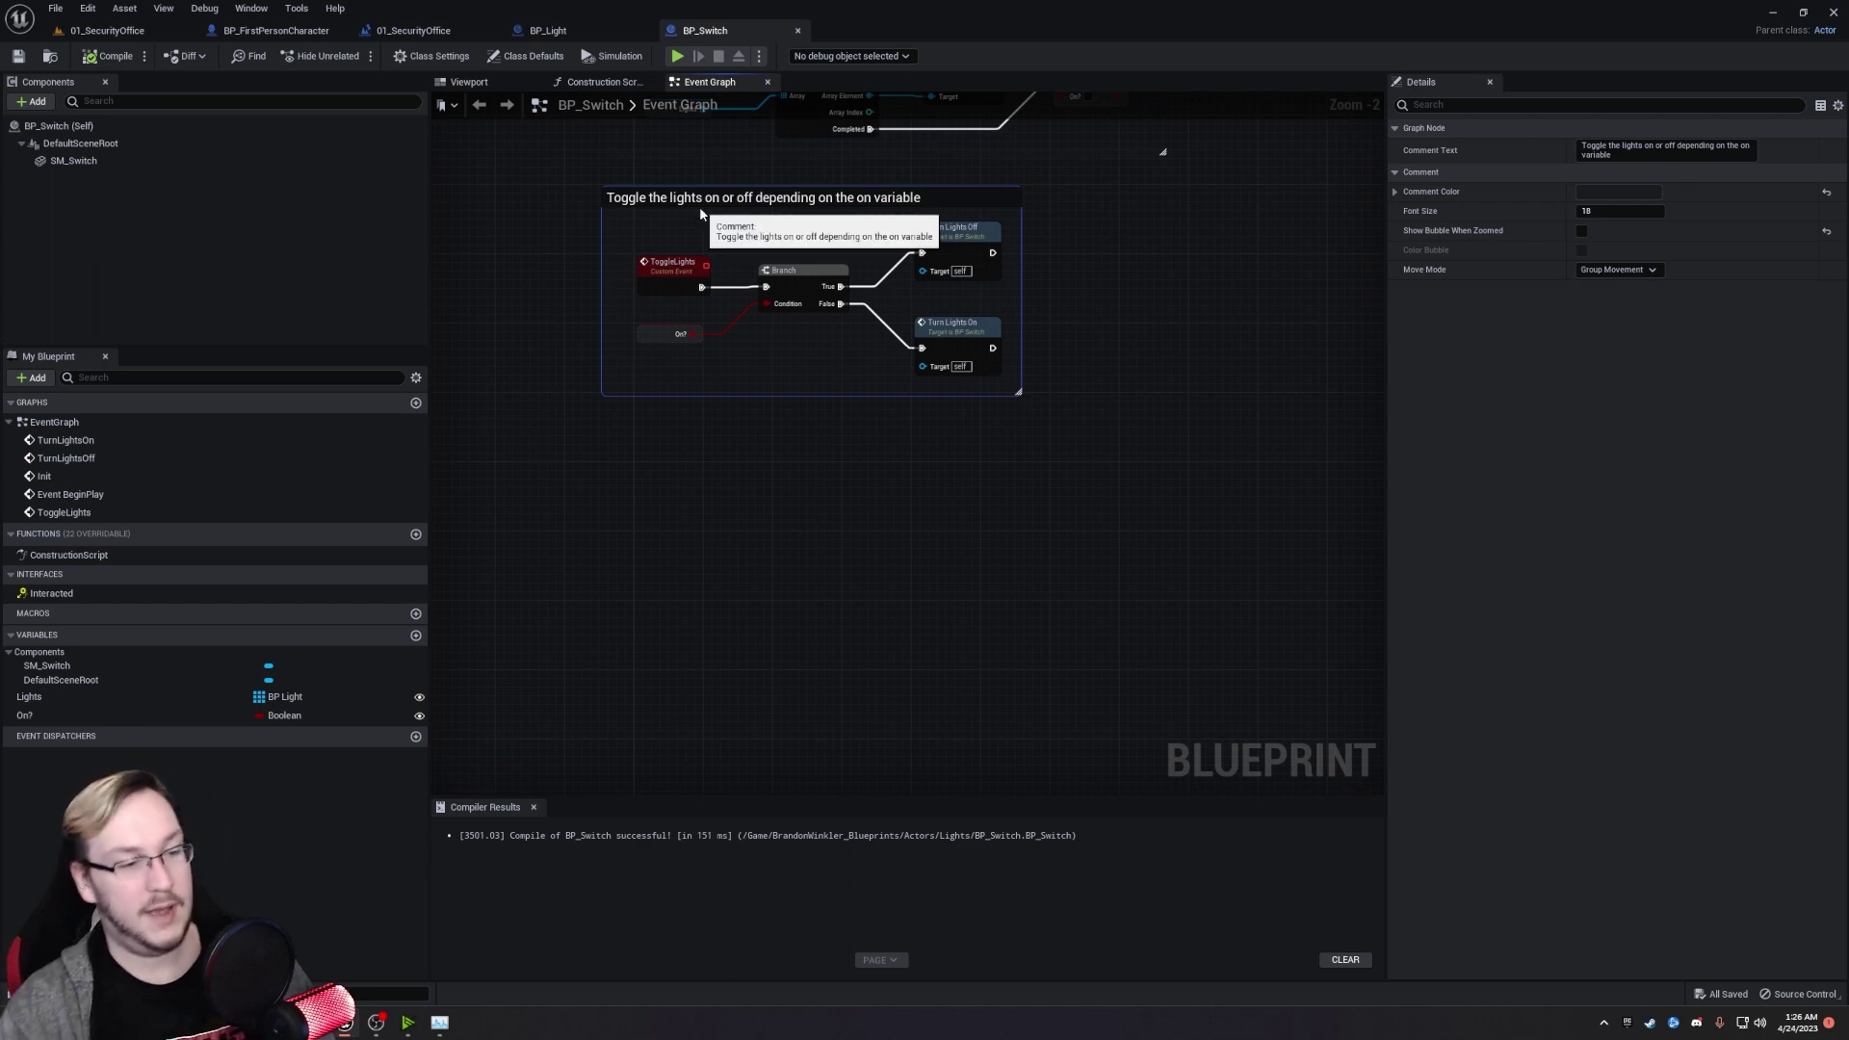
pyautogui.rightClick(696, 534)
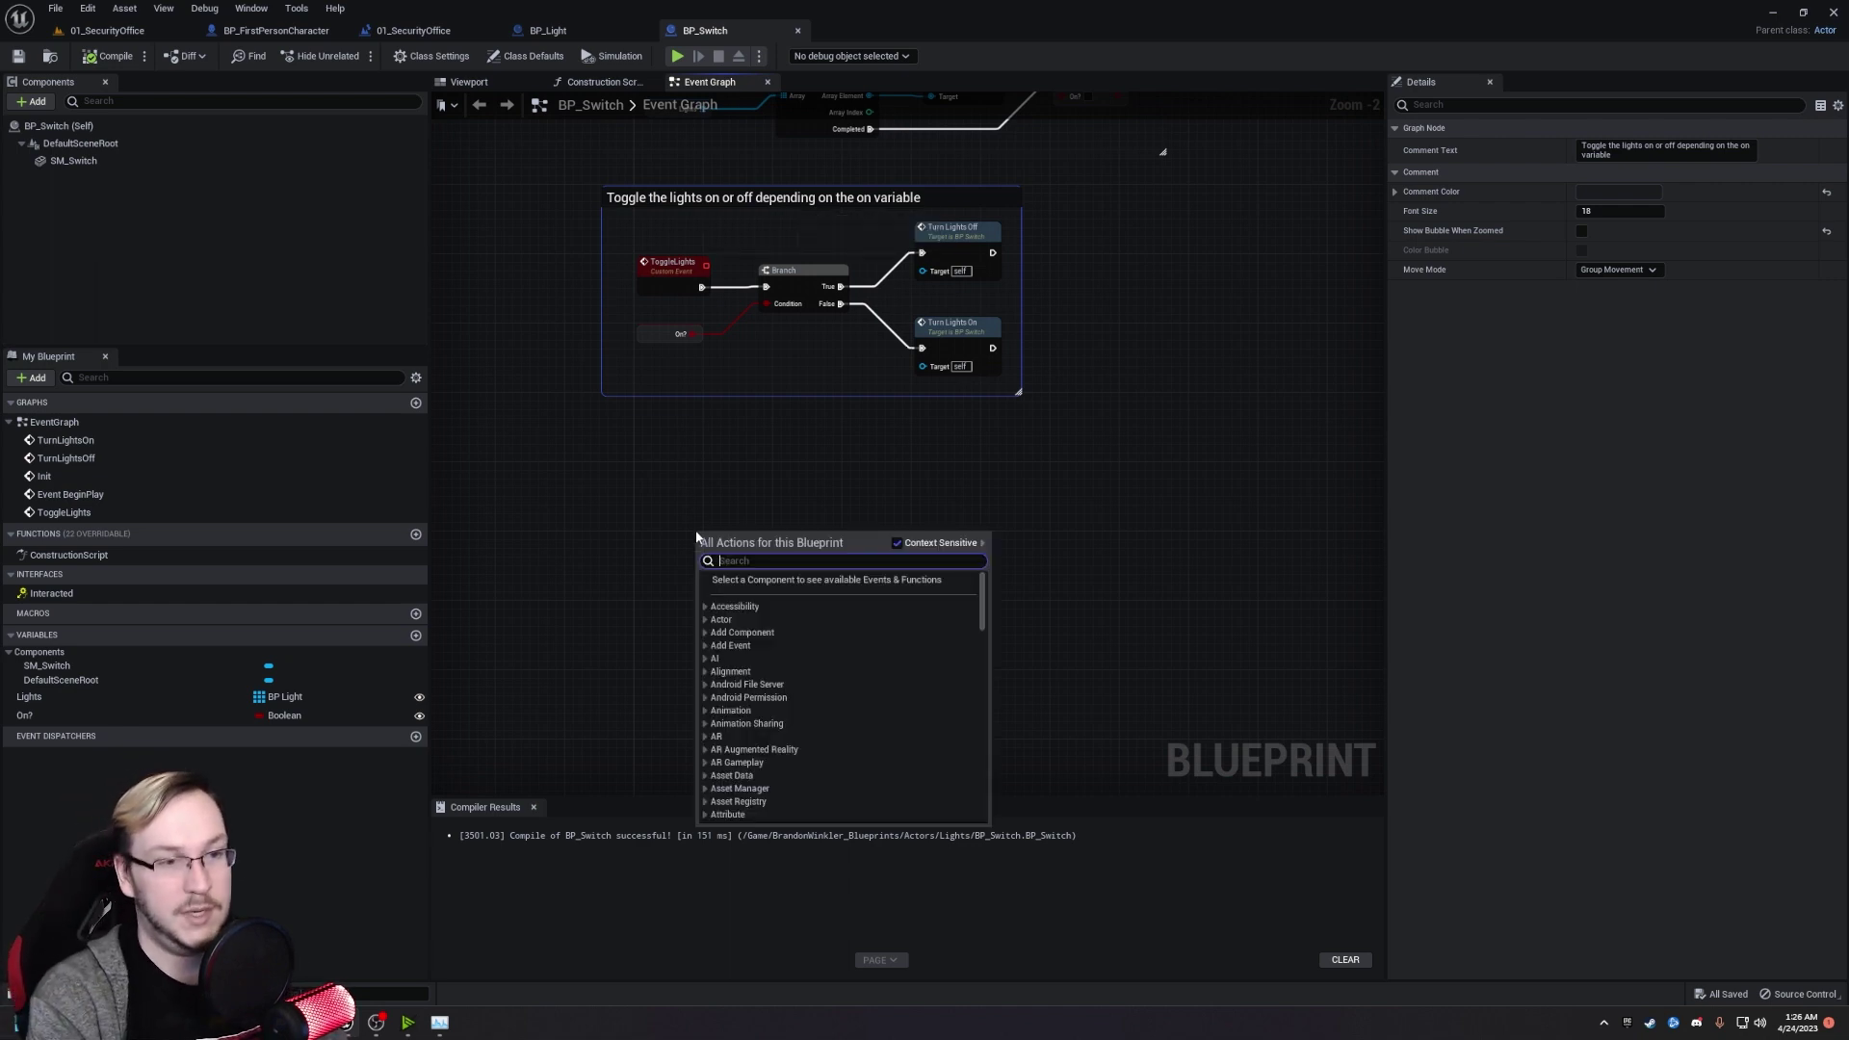
pyautogui.write('interact')
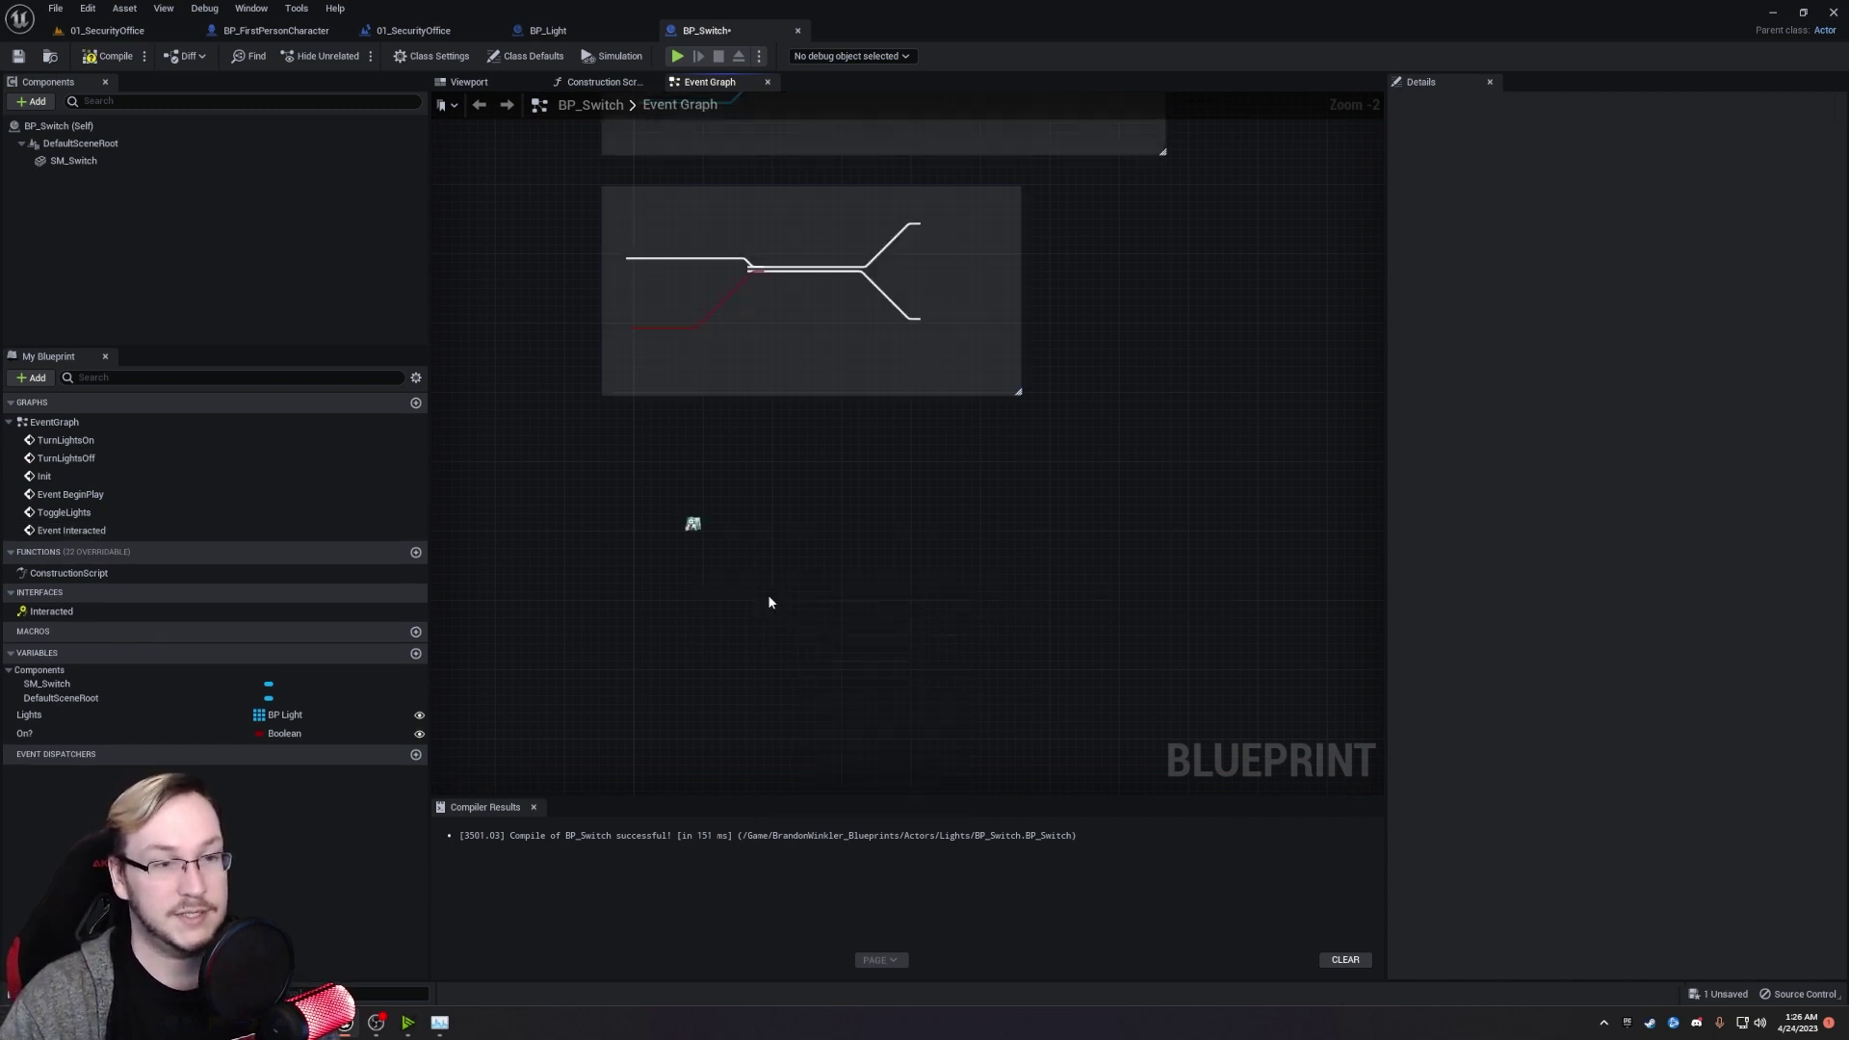
pyautogui.click(764, 592)
pyautogui.moveTo(758, 535); pyautogui.dragTo(700, 473)
pyautogui.scroll(1, 755, 587)
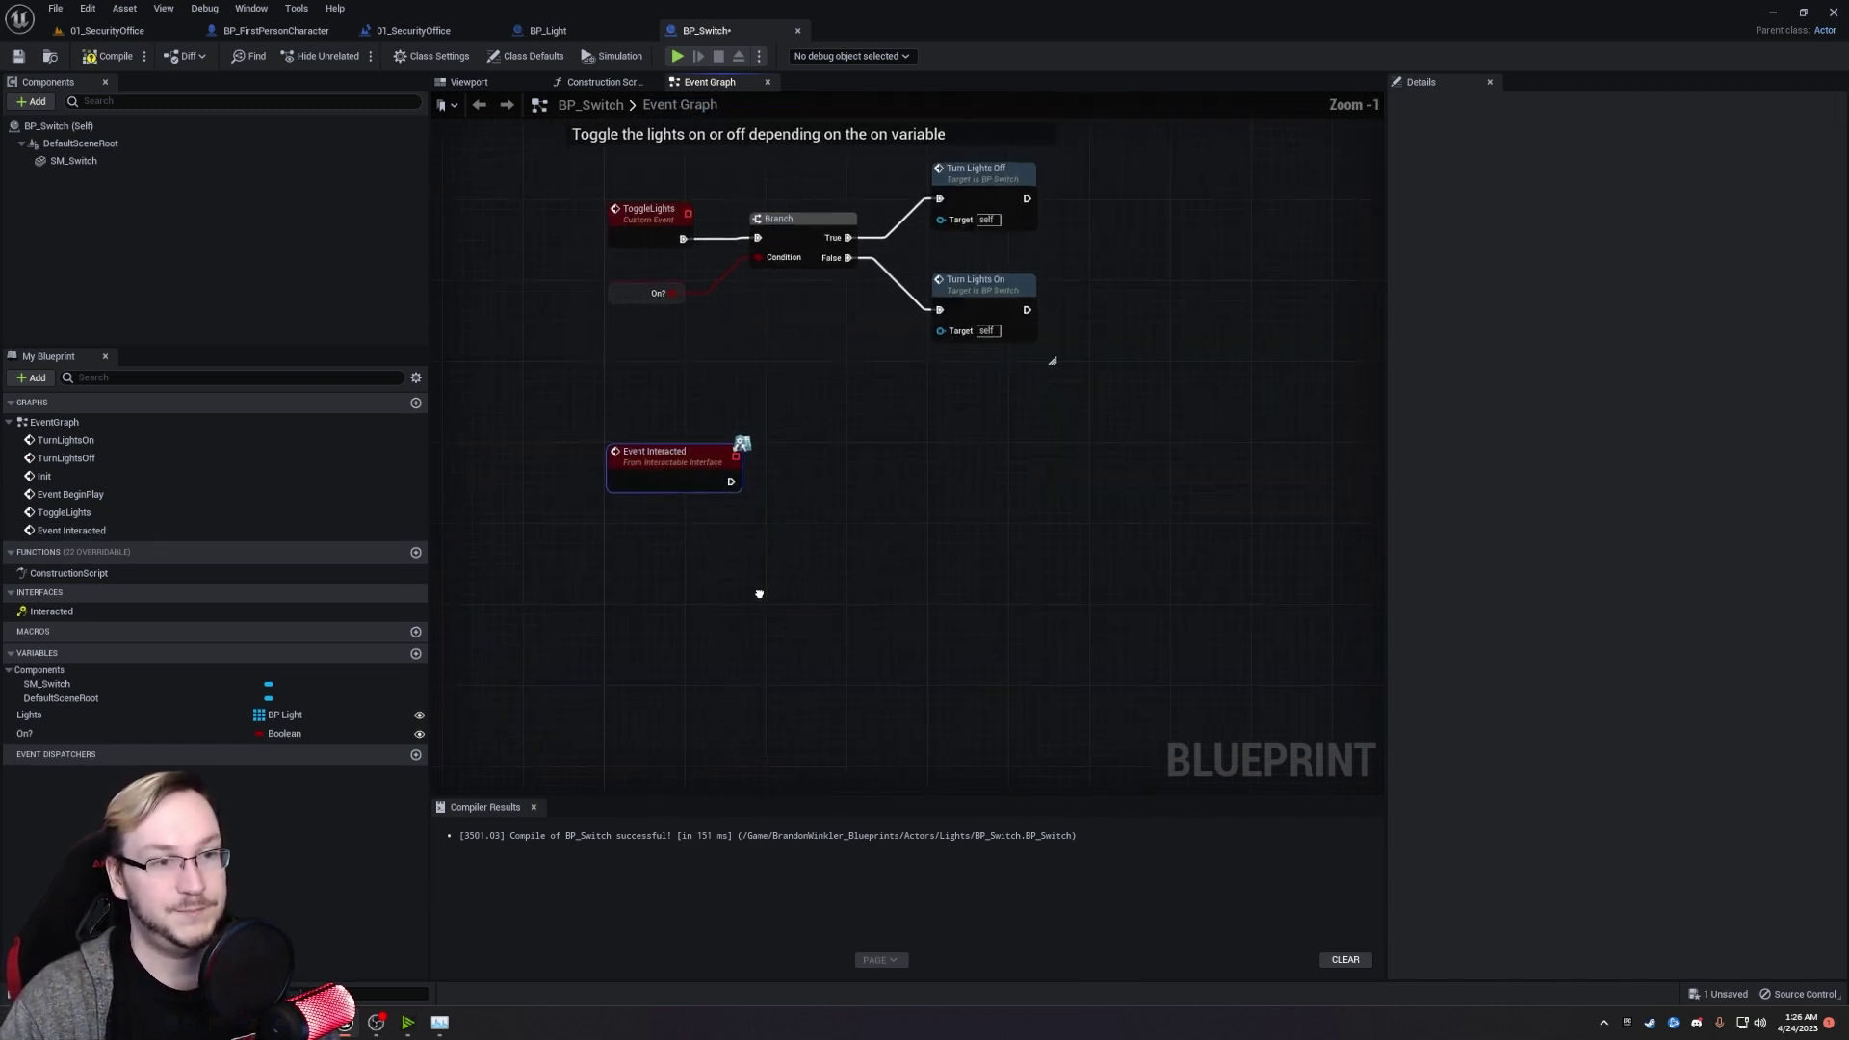
# Call Toggle Lights from Event Interacted with a straightened connection, then save and compile the blueprint.
pyautogui.moveTo(705, 525); pyautogui.dragTo(698, 560, button='right')
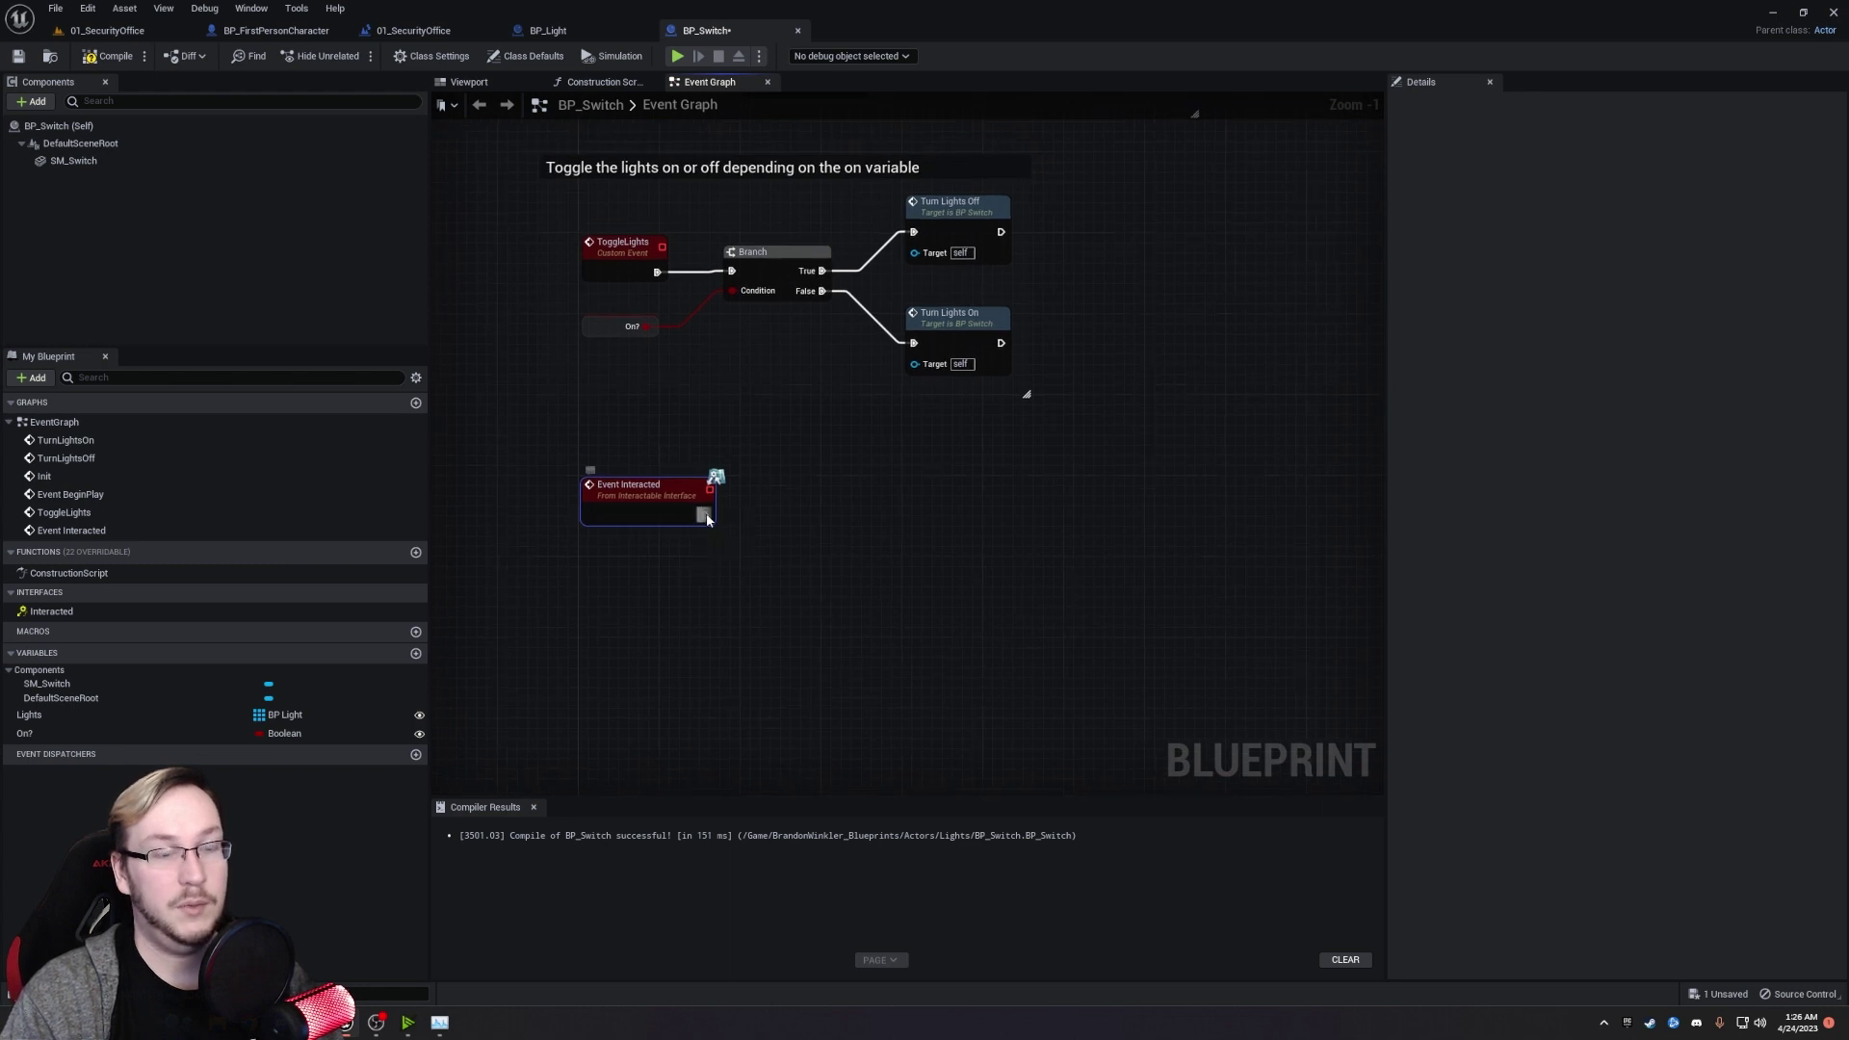
pyautogui.moveTo(704, 515); pyautogui.dragTo(788, 521)
pyautogui.write('toggle')
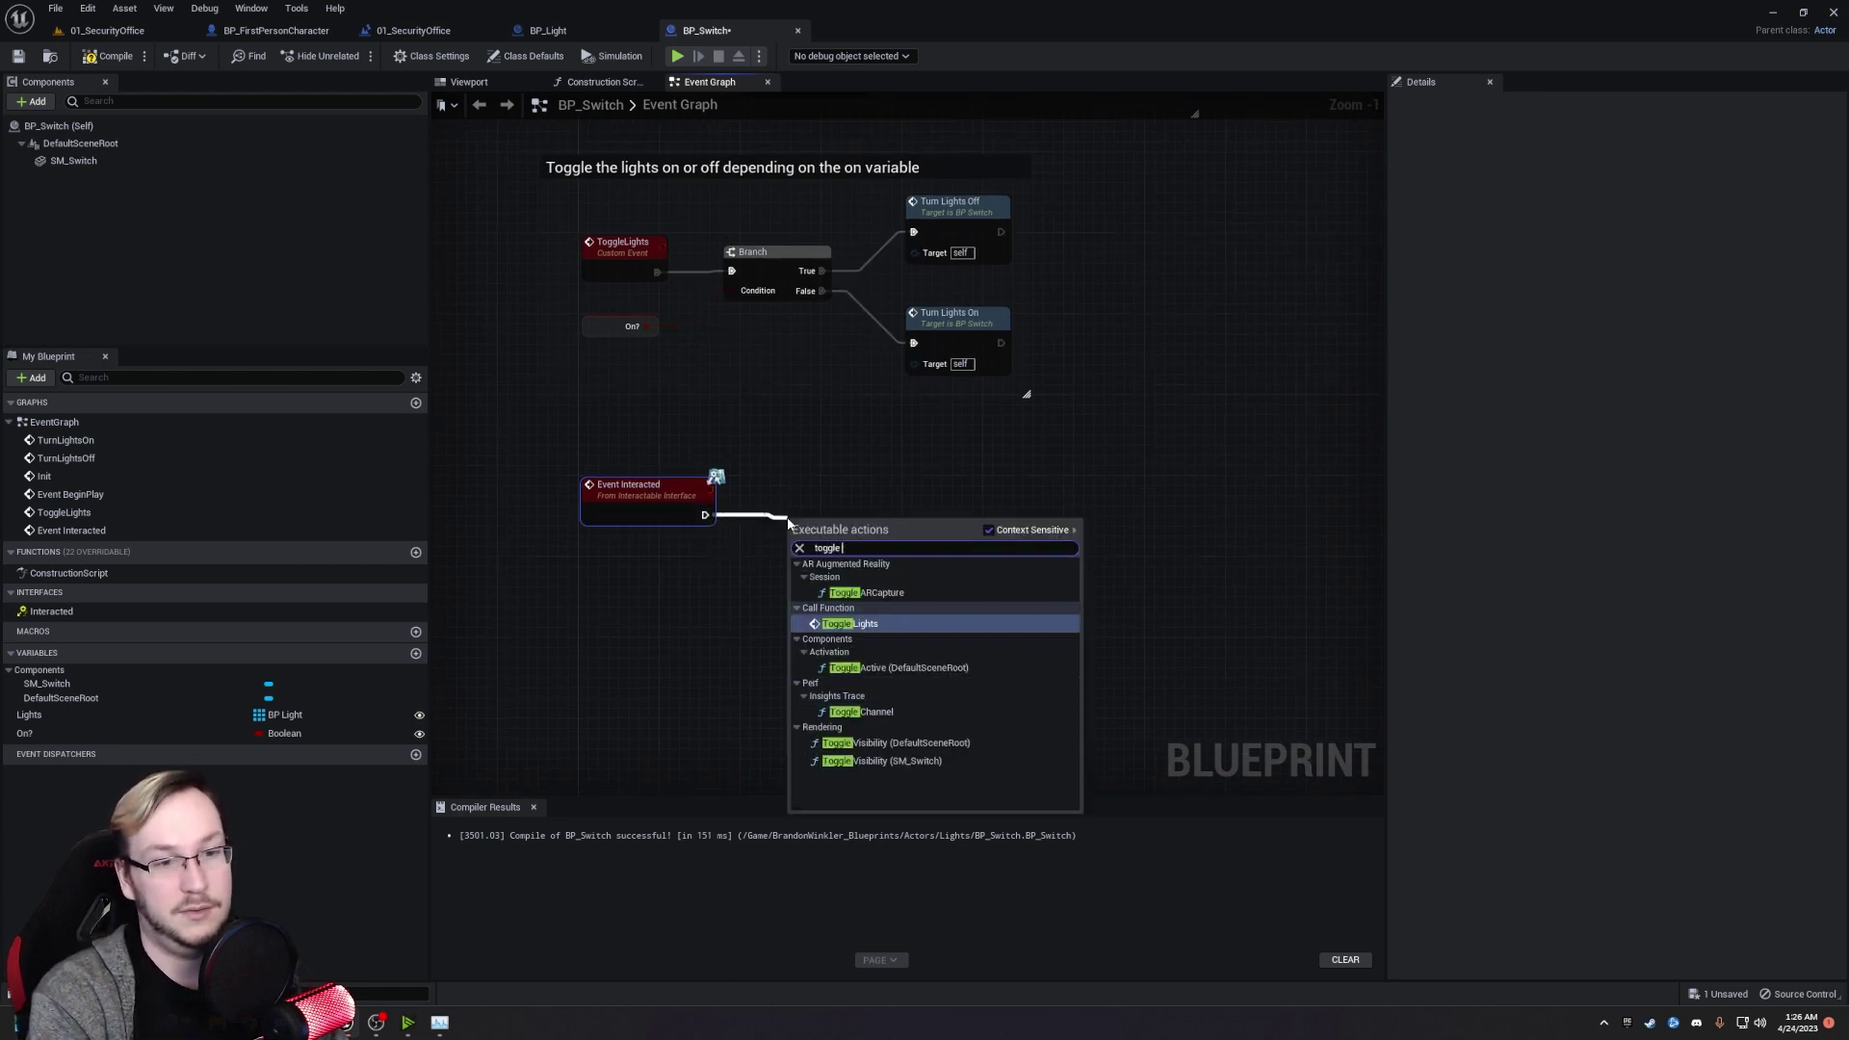
pyautogui.write('lights')
pyautogui.press('Return')
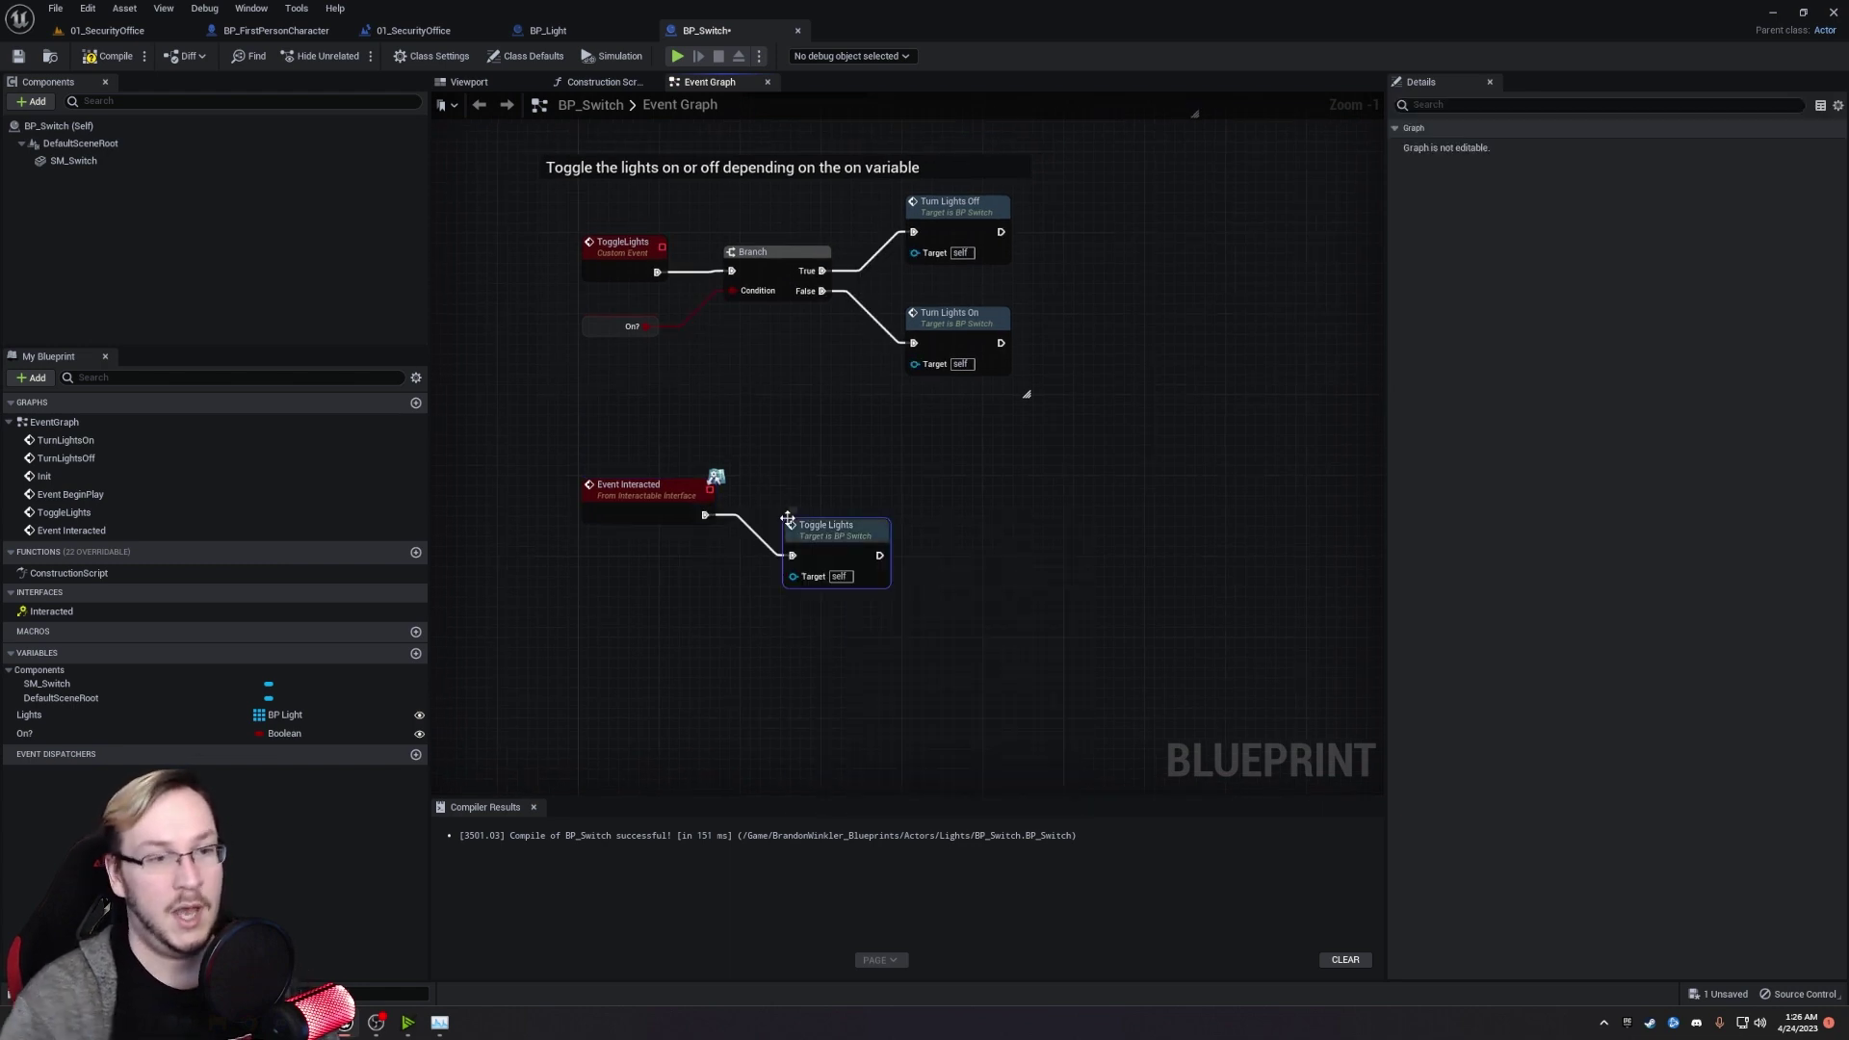
pyautogui.press('q')
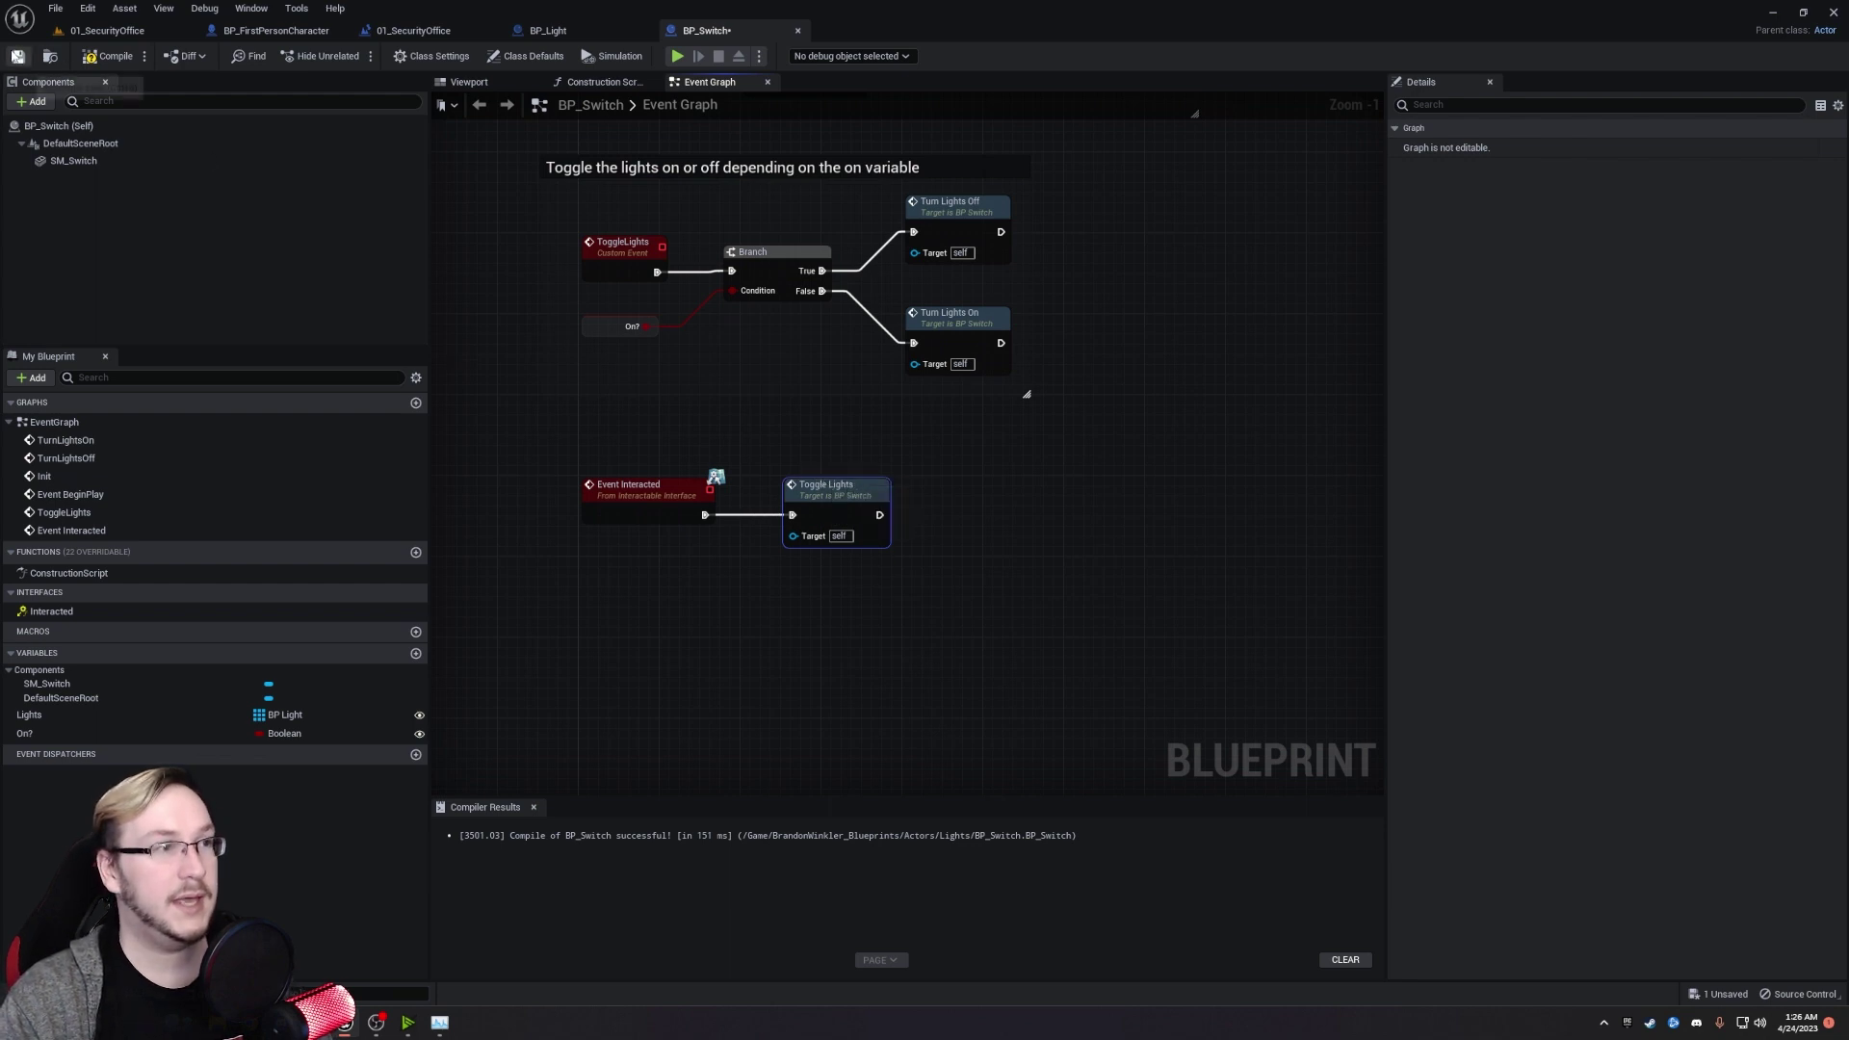
pyautogui.click(19, 56)
pyautogui.click(101, 61)
pyautogui.scroll(-2, 639, 371)
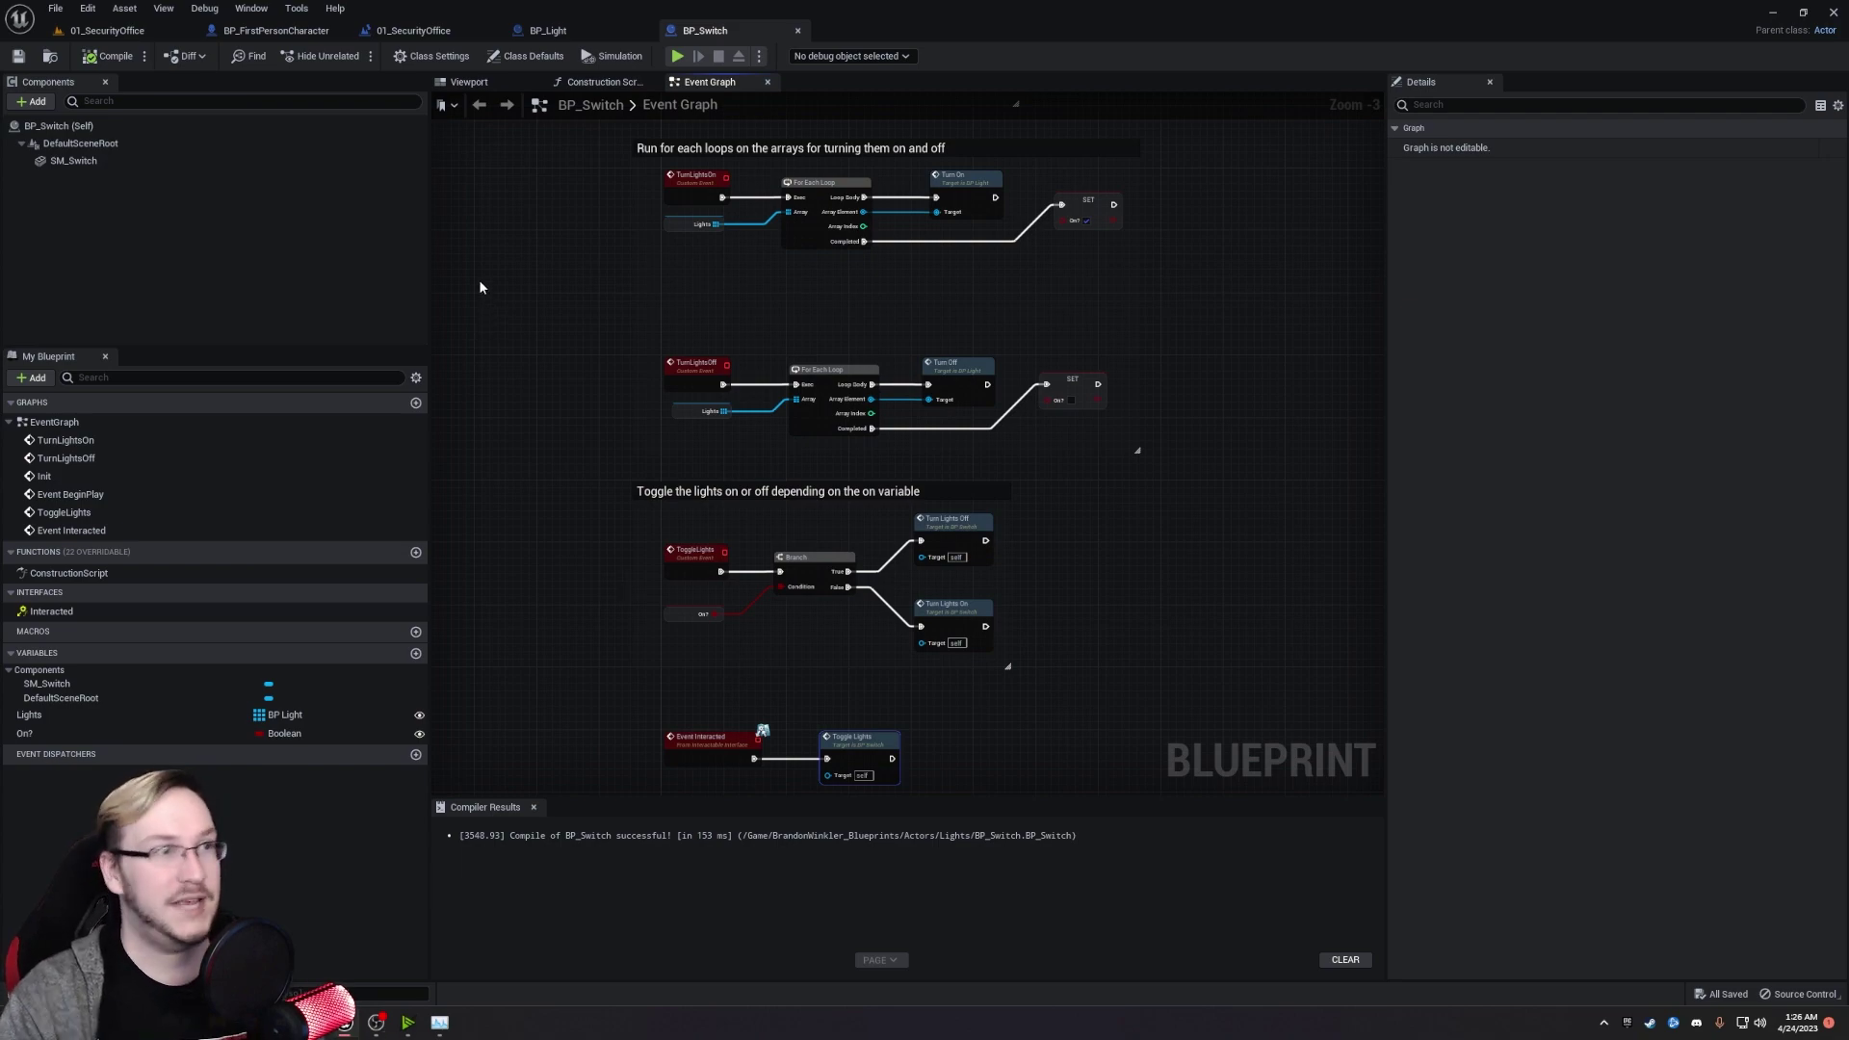
# Place a BP_Switch from the Lights folder on the floor of the 01_SecurityOffice level.
pyautogui.click(106, 29)
pyautogui.moveTo(765, 463); pyautogui.dragTo(289, 289, button='right')
pyautogui.moveTo(760, 366); pyautogui.dragTo(761, 469, button='right')
pyautogui.hotkey('ctrl', 'space')
pyautogui.click(695, 770)
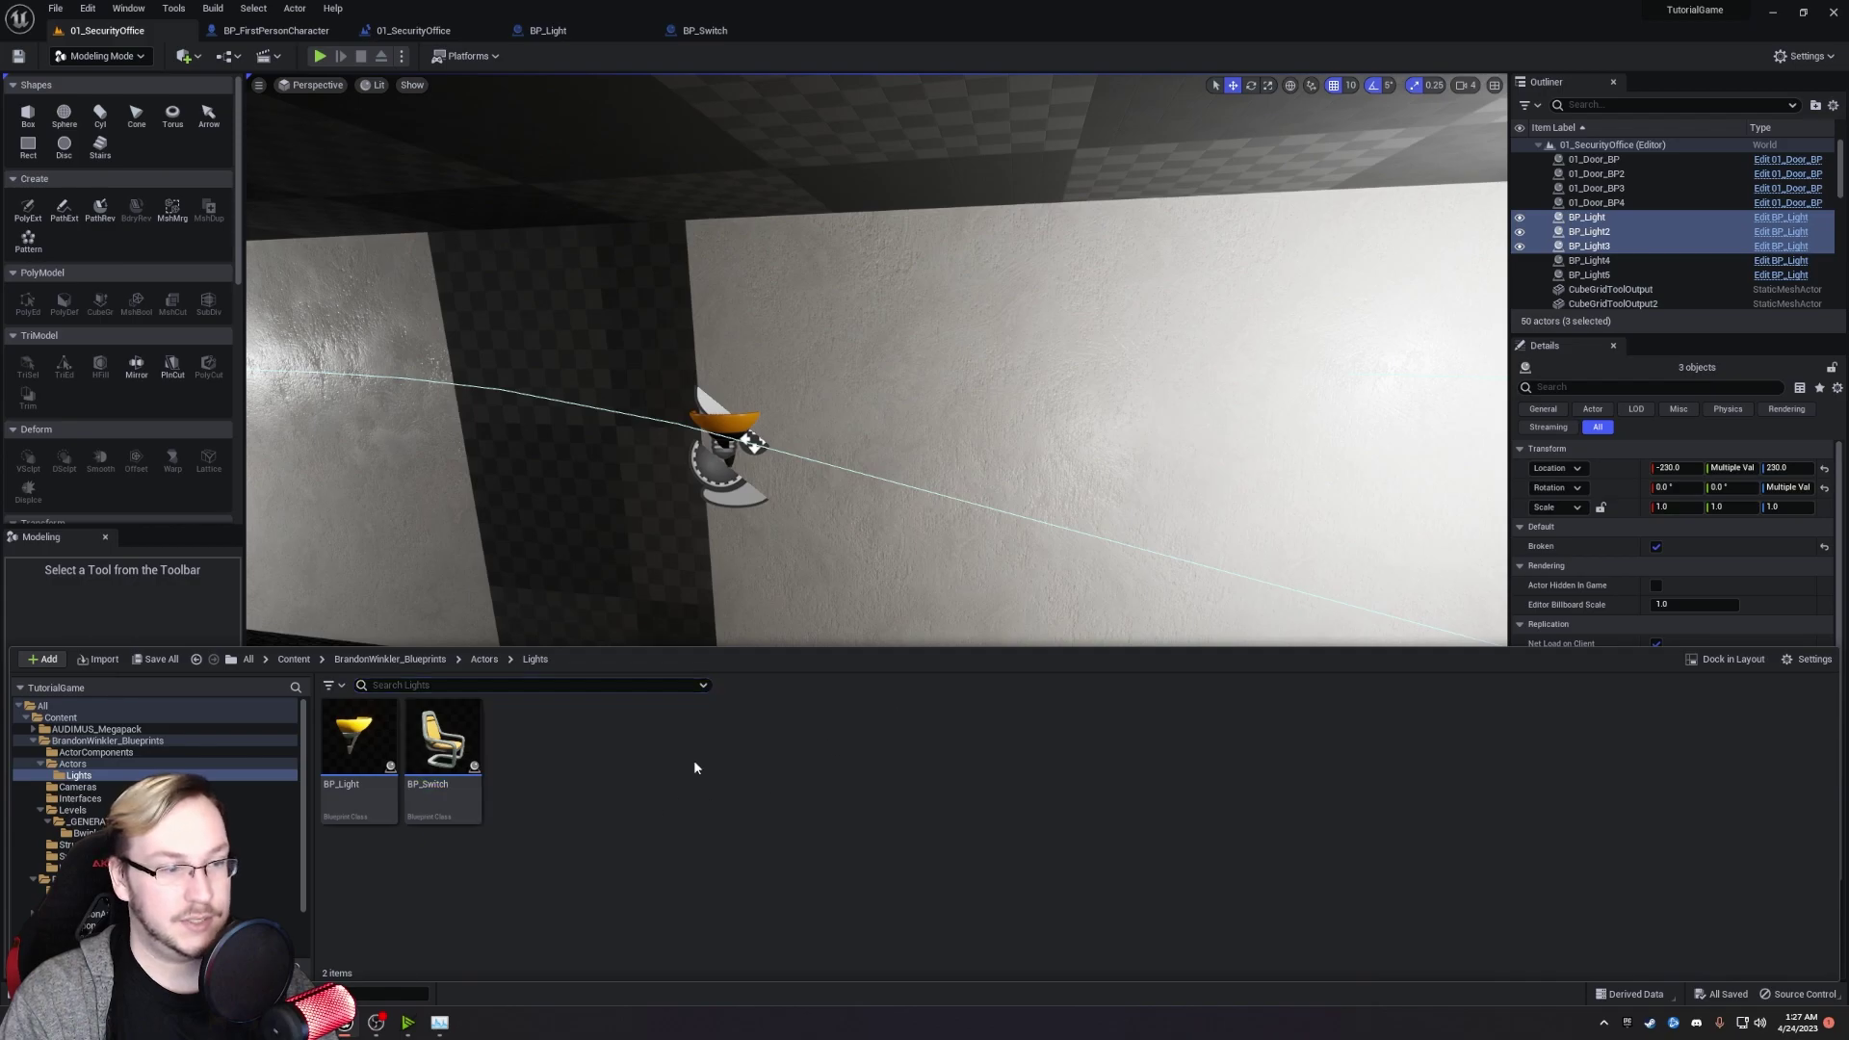
pyautogui.moveTo(630, 638); pyautogui.dragTo(751, 683, button='right')
pyautogui.hotkey('ctrl', 'space')
pyautogui.moveTo(460, 738); pyautogui.dragTo(632, 536)
pyautogui.moveTo(631, 536); pyautogui.dragTo(481, 443, button='right')
pyautogui.moveTo(972, 578); pyautogui.dragTo(857, 589, button='right')
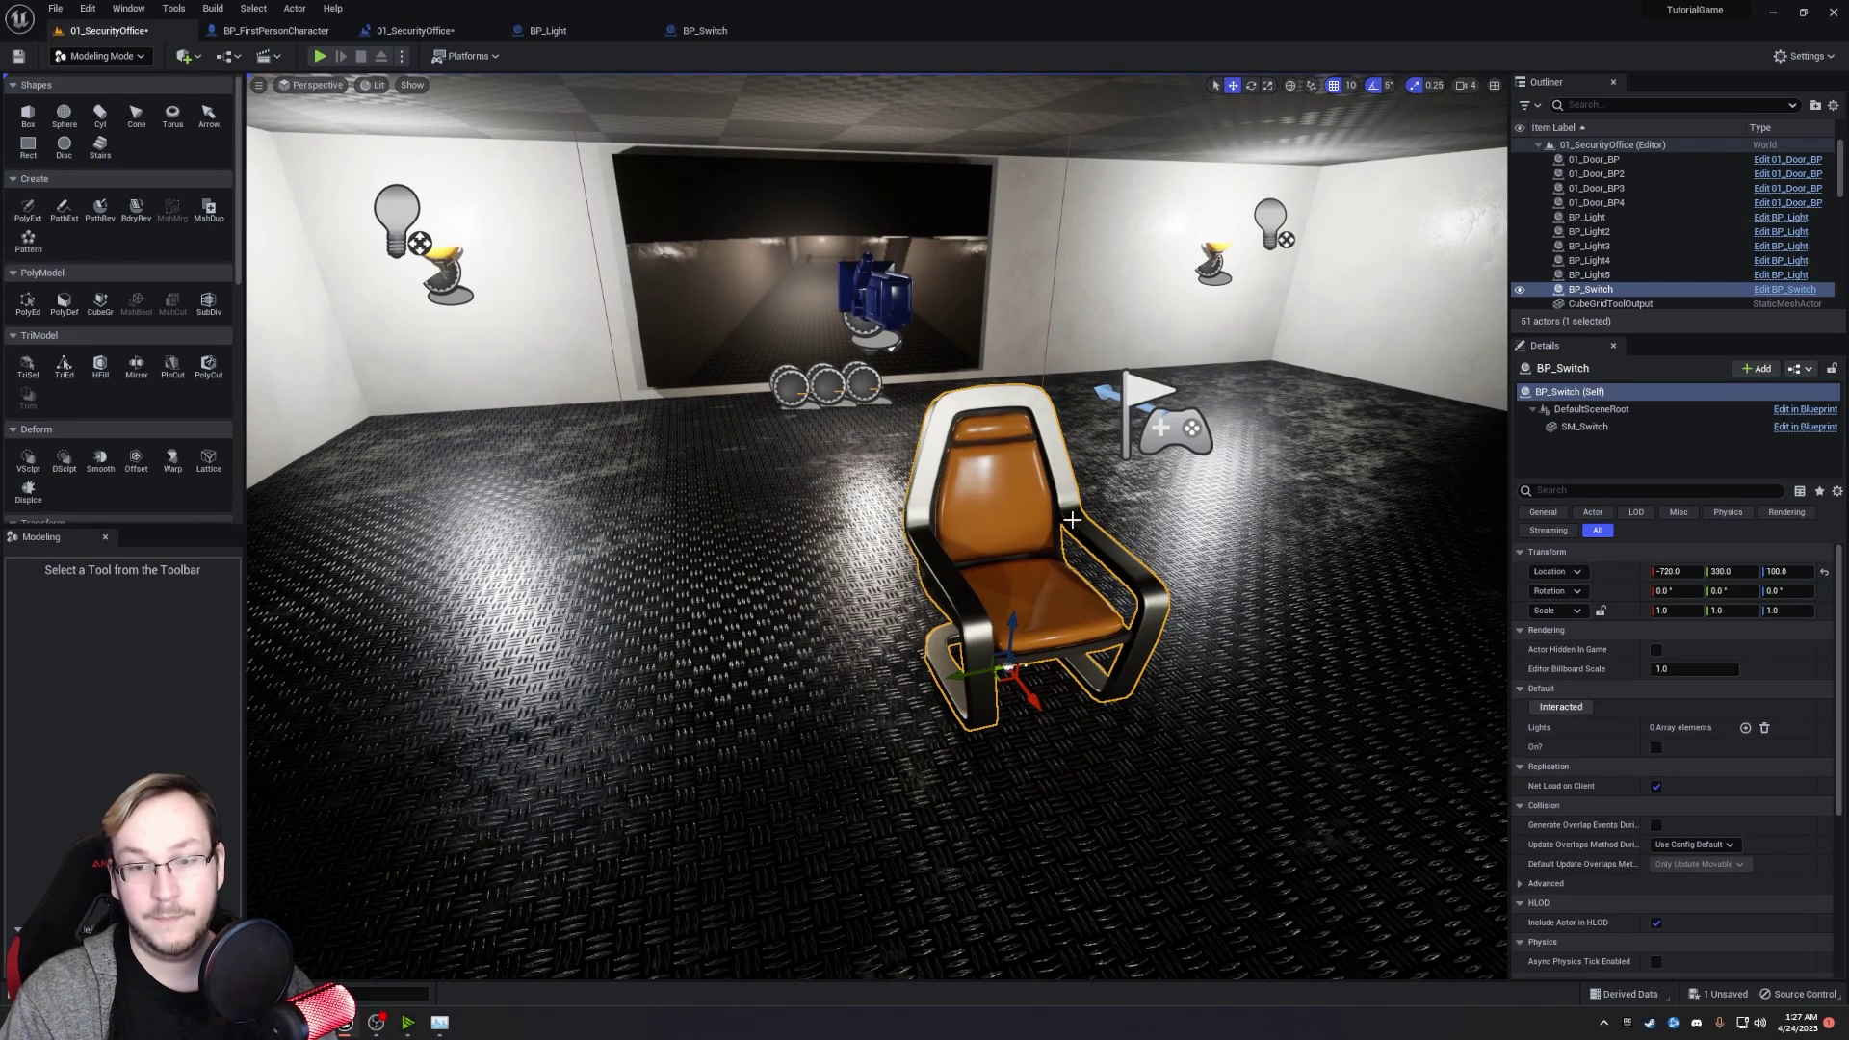
# Add five elements to the placed BP_Switch's Lights array.
pyautogui.moveTo(1072, 520); pyautogui.dragTo(1312, 503, button='right')
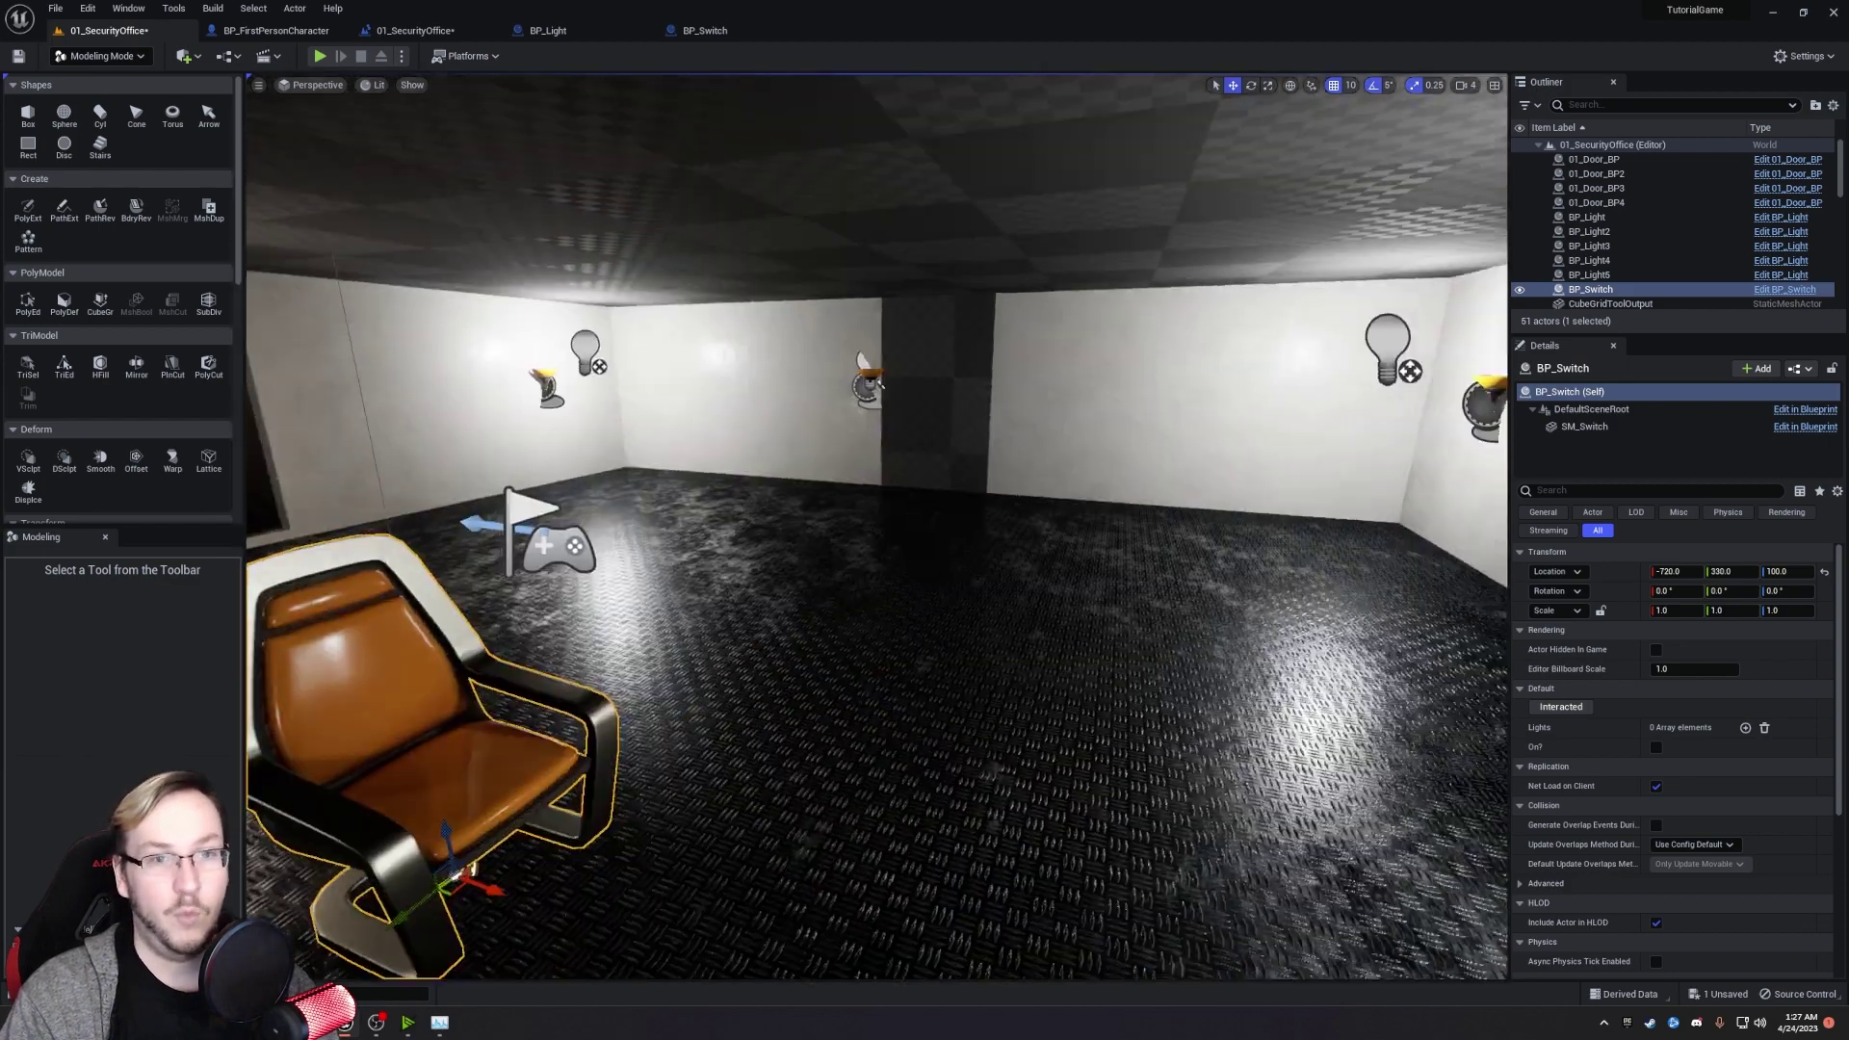
pyautogui.moveTo(801, 408); pyautogui.dragTo(1483, 408, button='right')
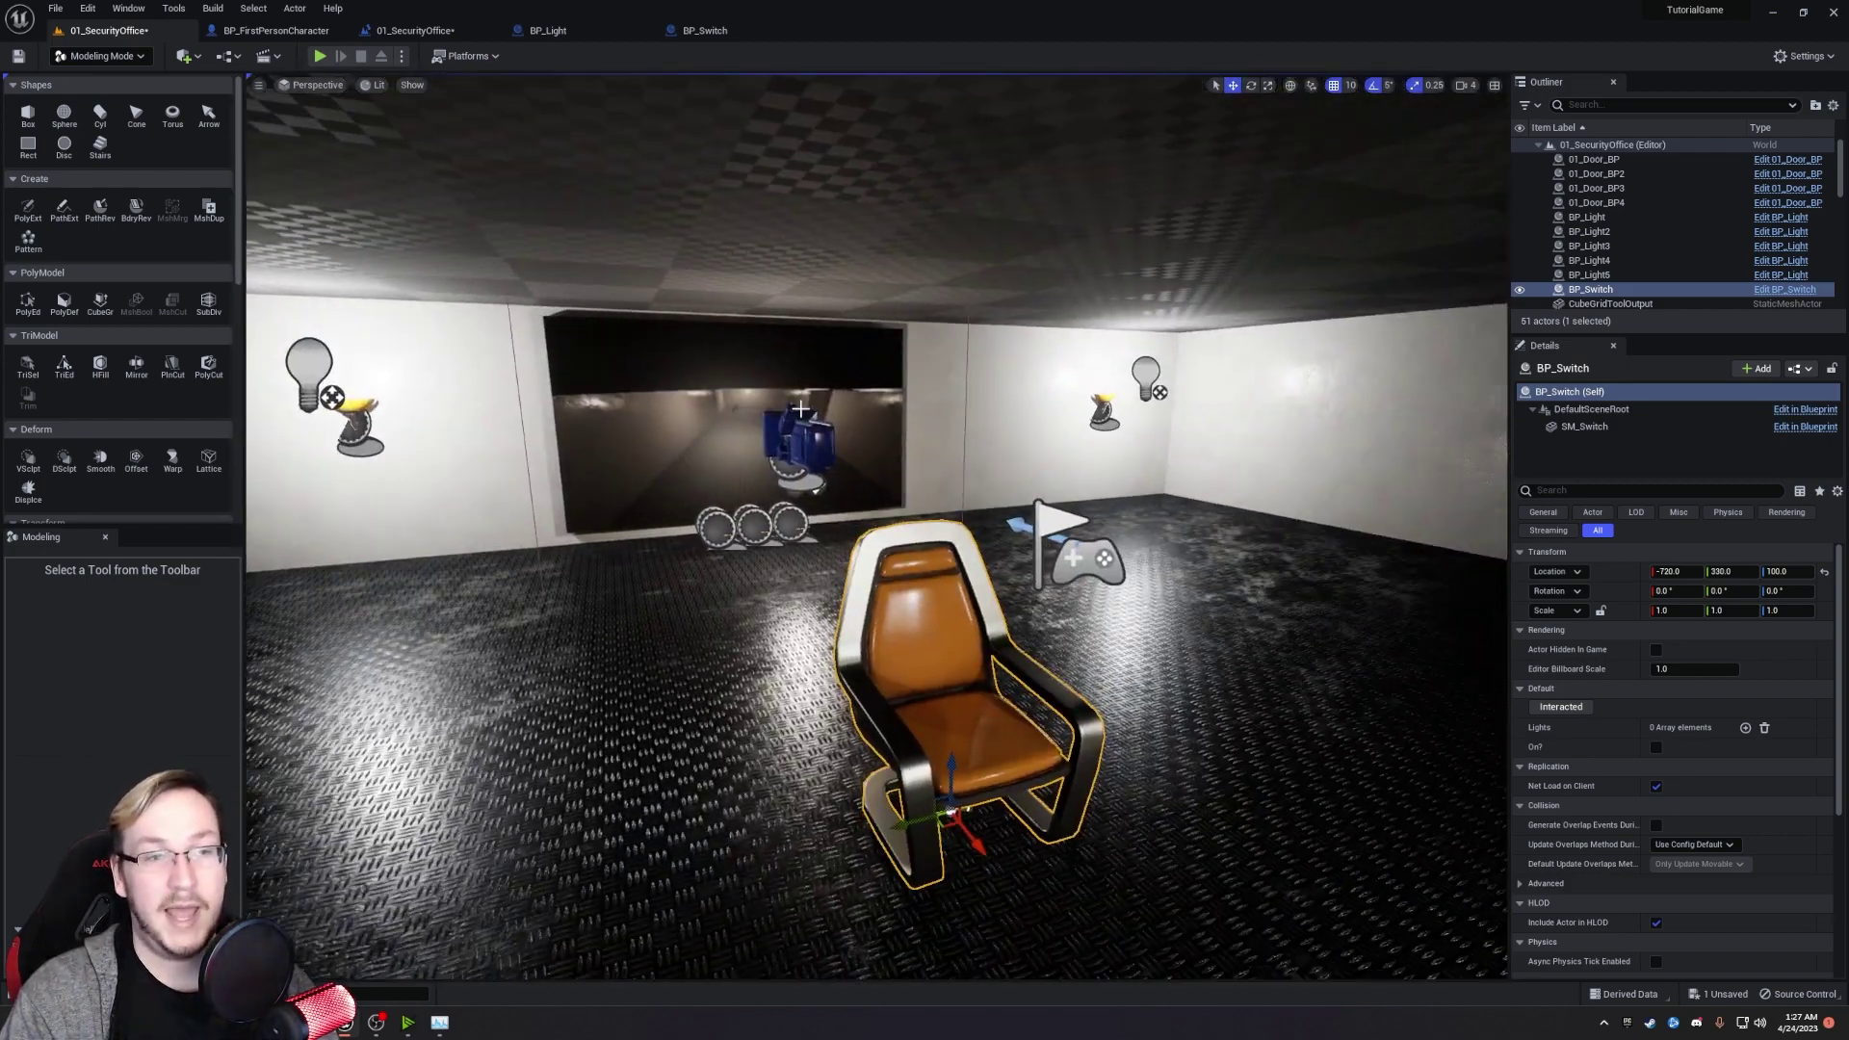
pyautogui.click(1745, 728)
pyautogui.click(1745, 728)
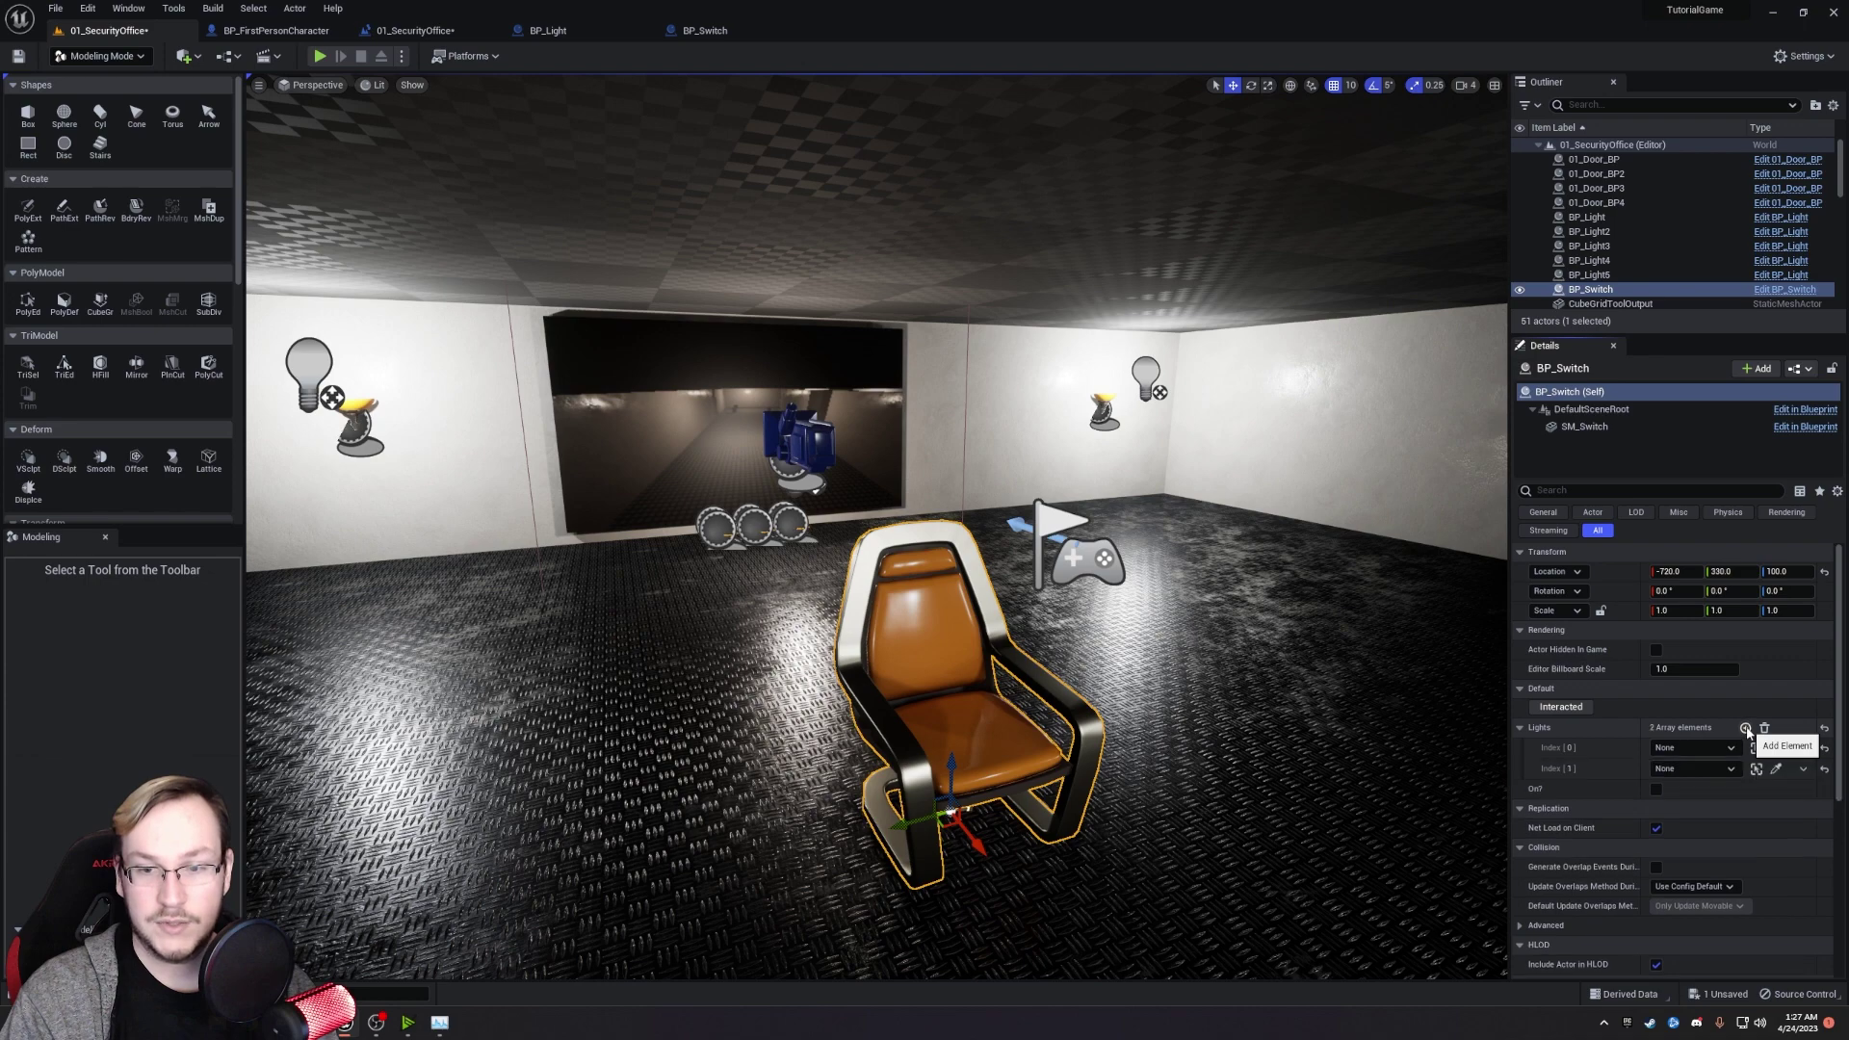
pyautogui.click(1746, 728)
pyautogui.click(1746, 728)
pyautogui.click(1746, 728)
# Assign BP_Light5 to index 0 and BP_Light4 to index 1 of the switch's Lights array by picking the lamps in the scene.
pyautogui.moveTo(1281, 562); pyautogui.dragTo(1203, 563, button='right')
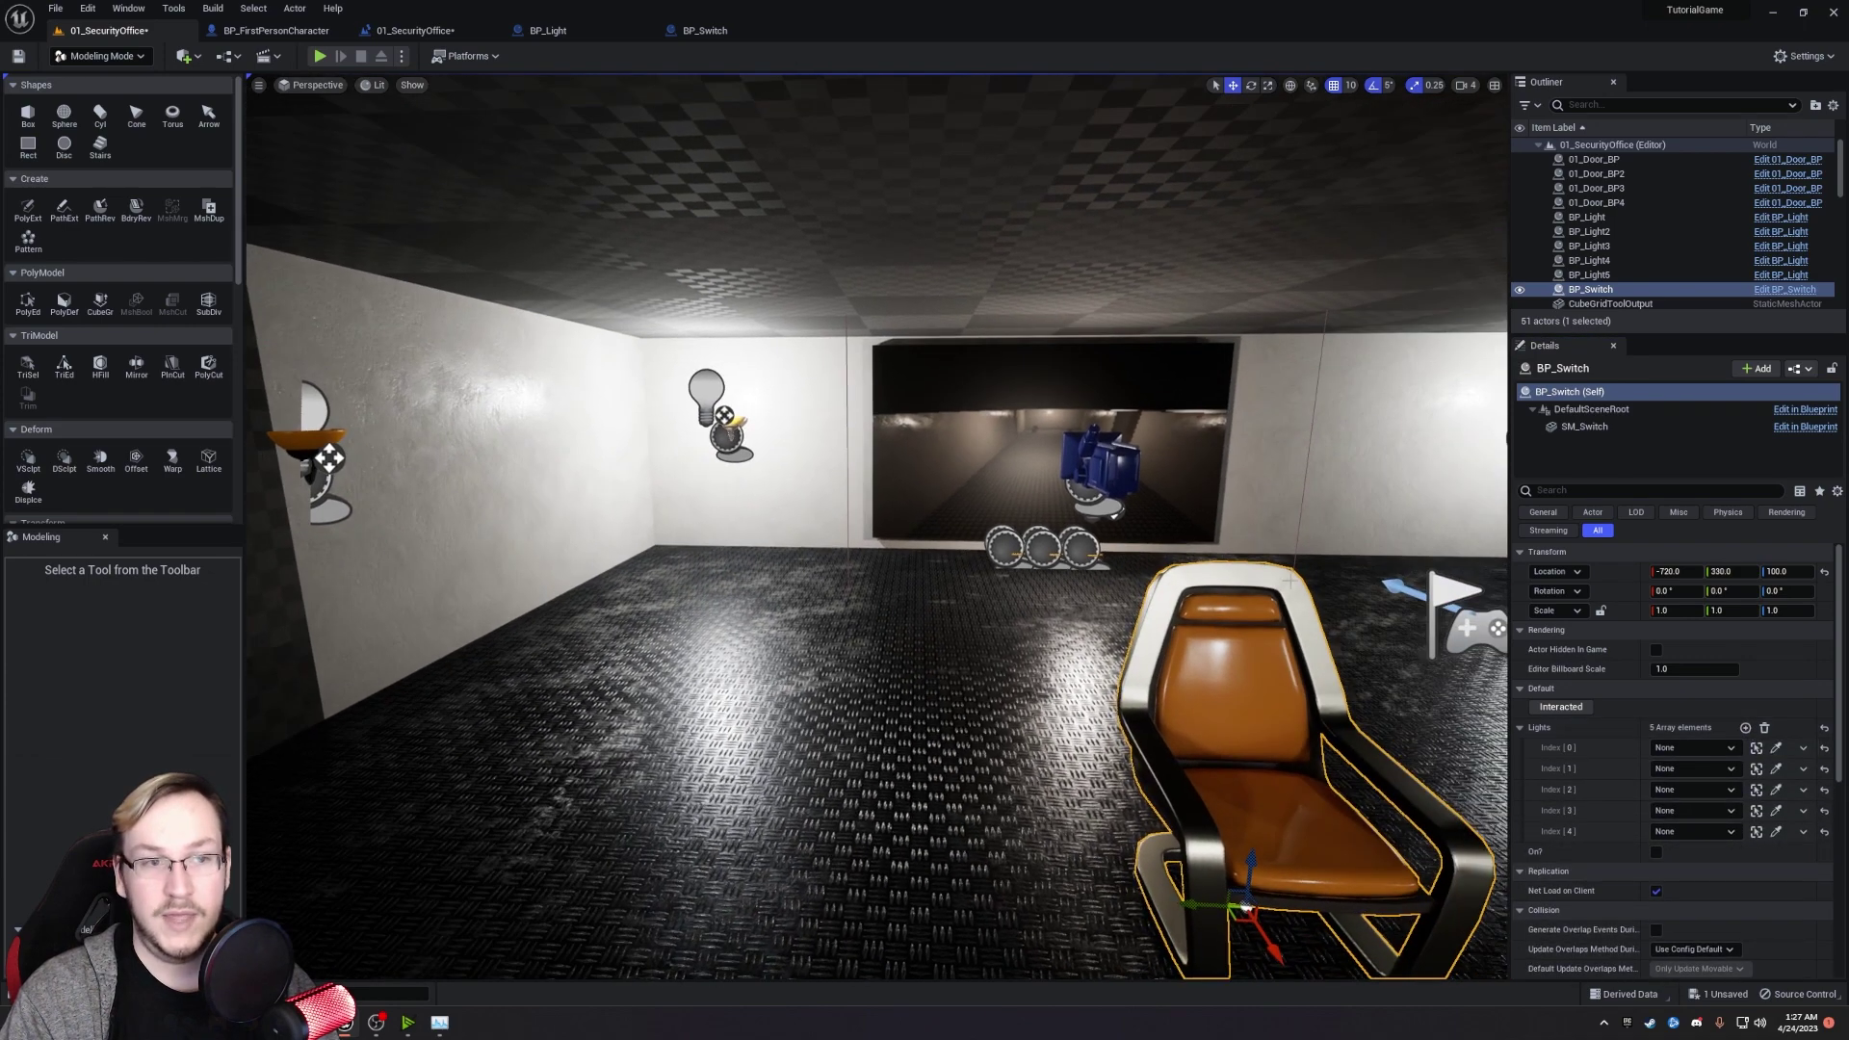
pyautogui.click(1776, 748)
pyautogui.click(736, 438)
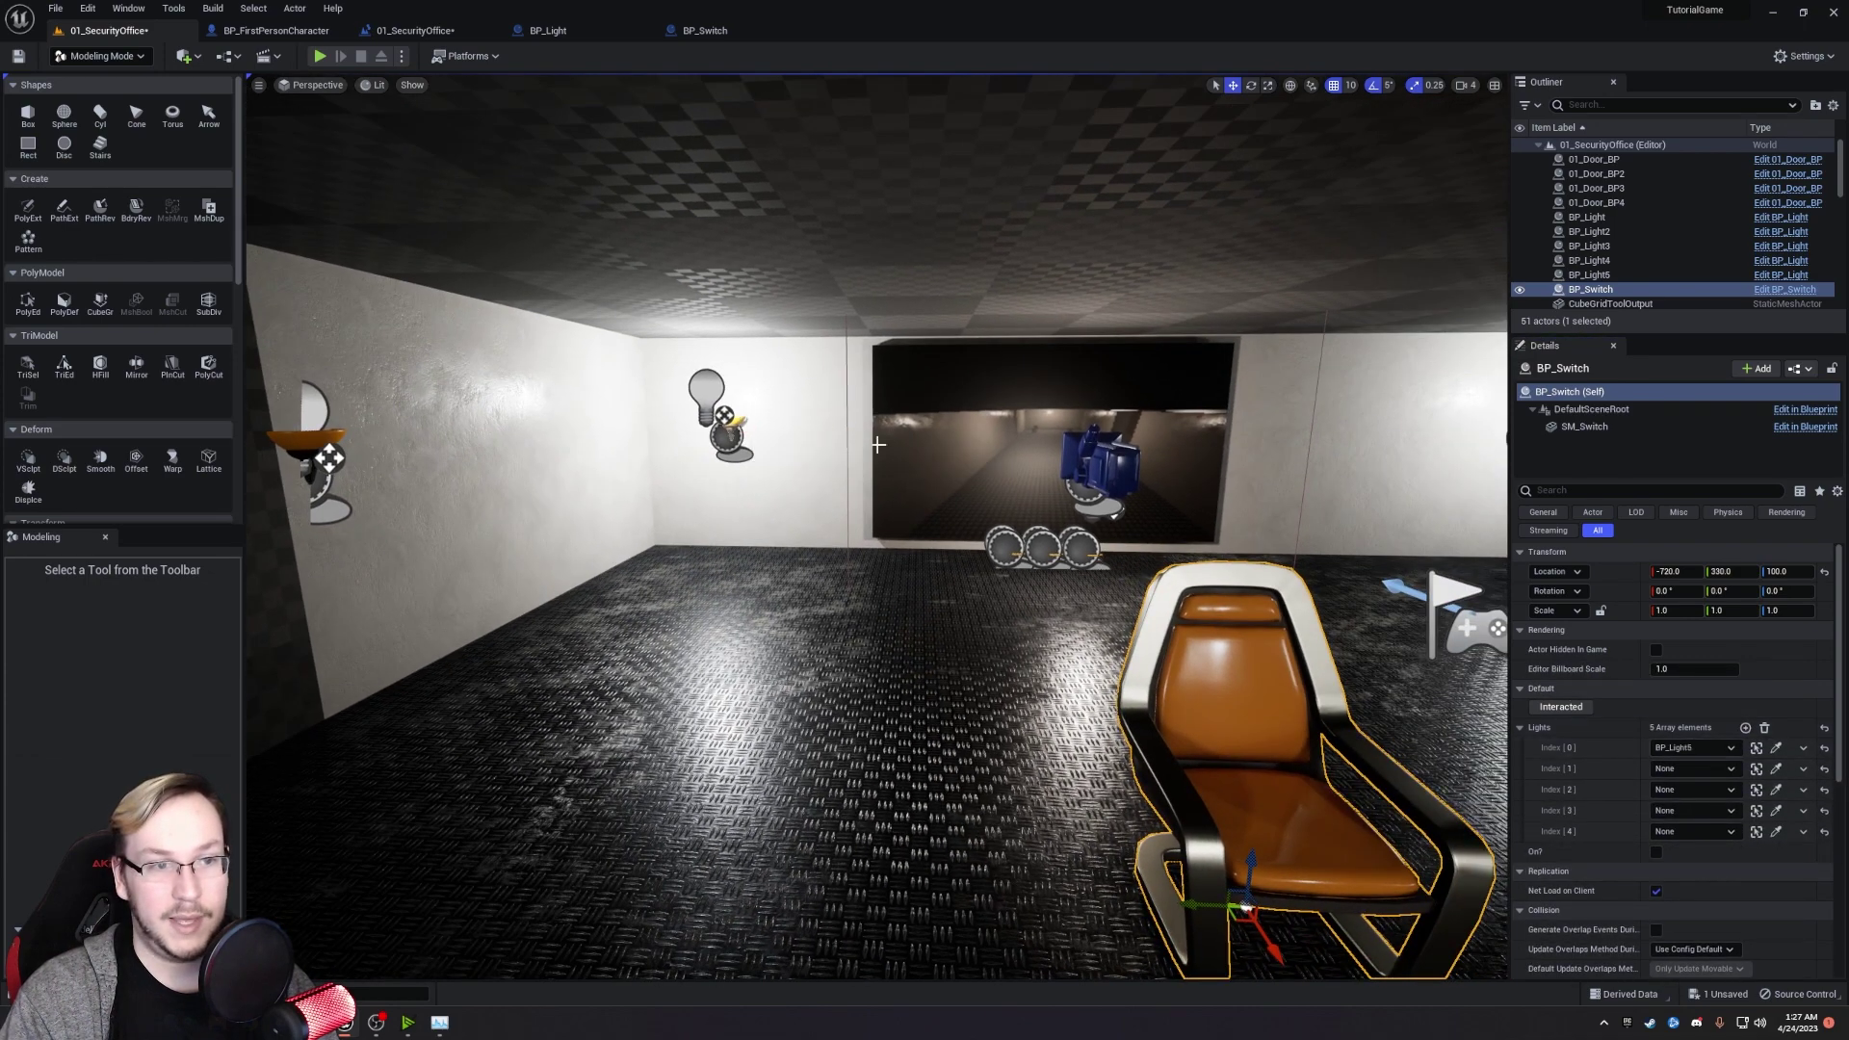
pyautogui.moveTo(877, 445); pyautogui.dragTo(1107, 453, button='right')
pyautogui.click(1776, 769)
pyautogui.click(941, 453)
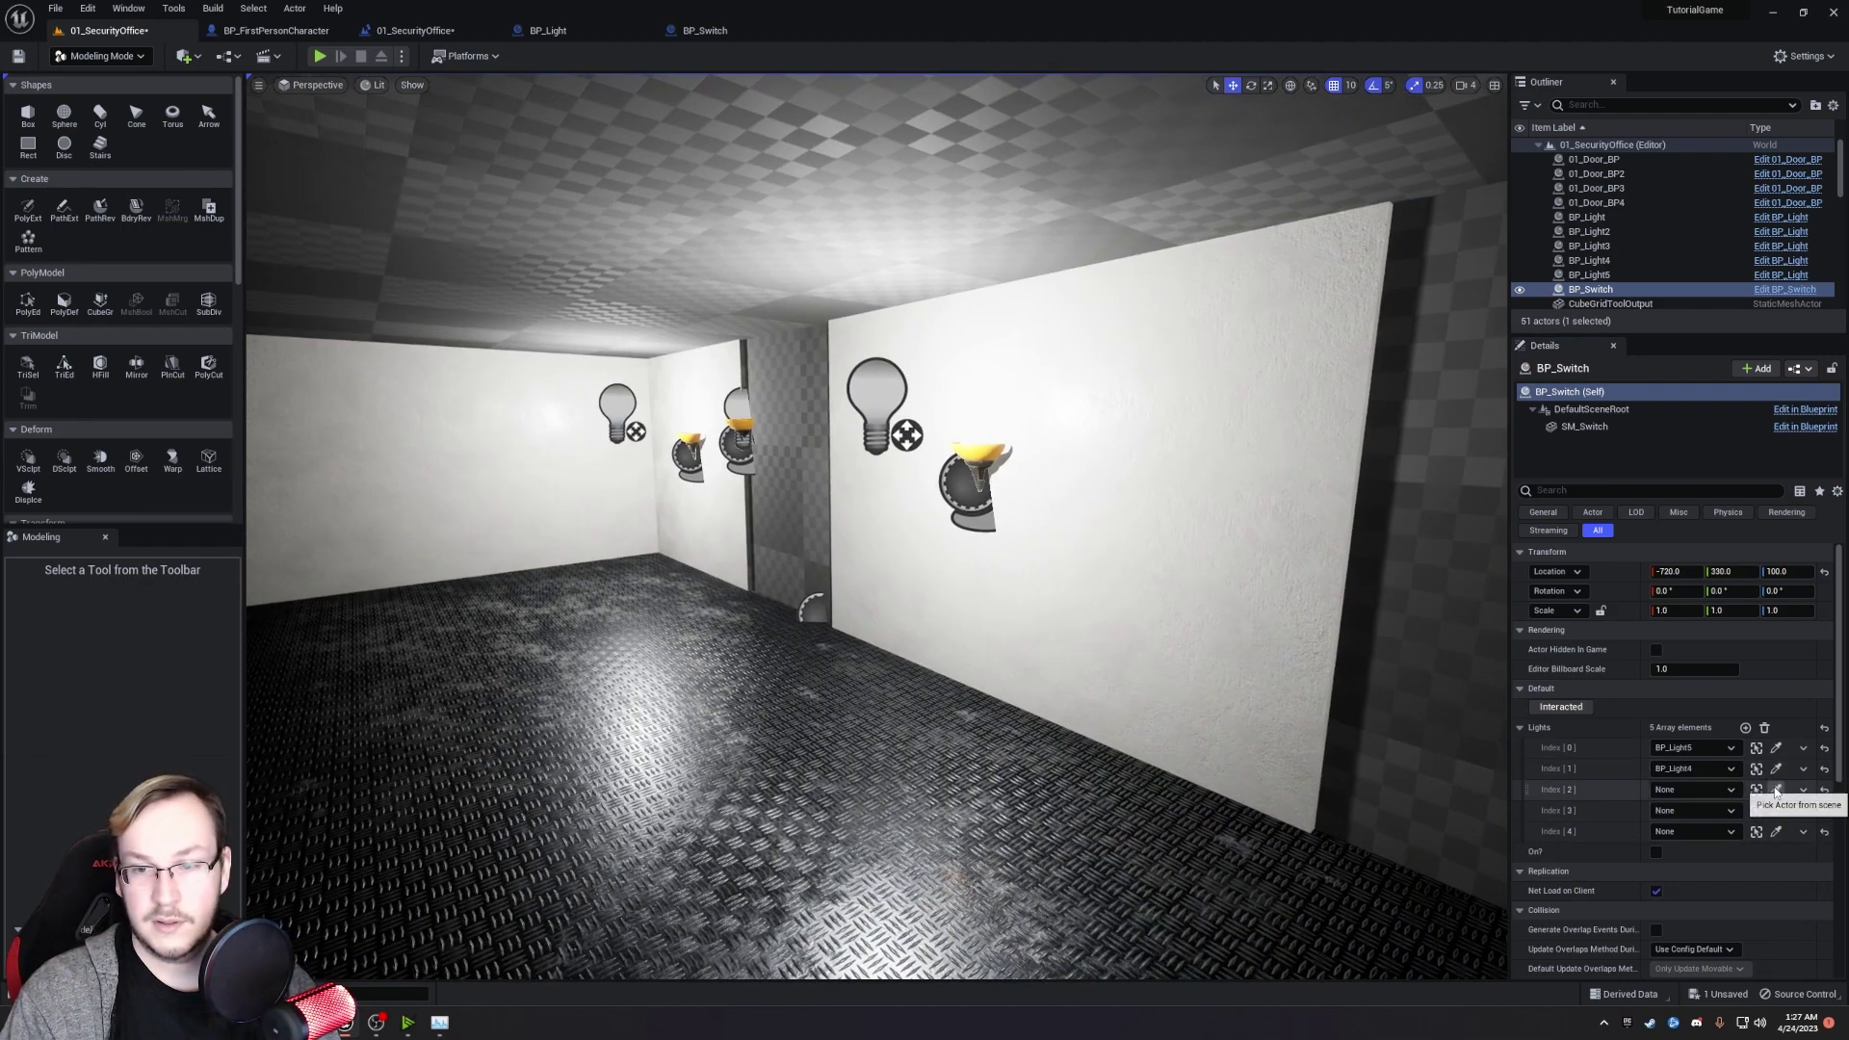
# Pick BP_Light, BP_Light2 and BP_Light3 in the scene for indexes 2, 3 and 4 of the switch's Lights array.
pyautogui.click(1776, 790)
pyautogui.click(691, 445)
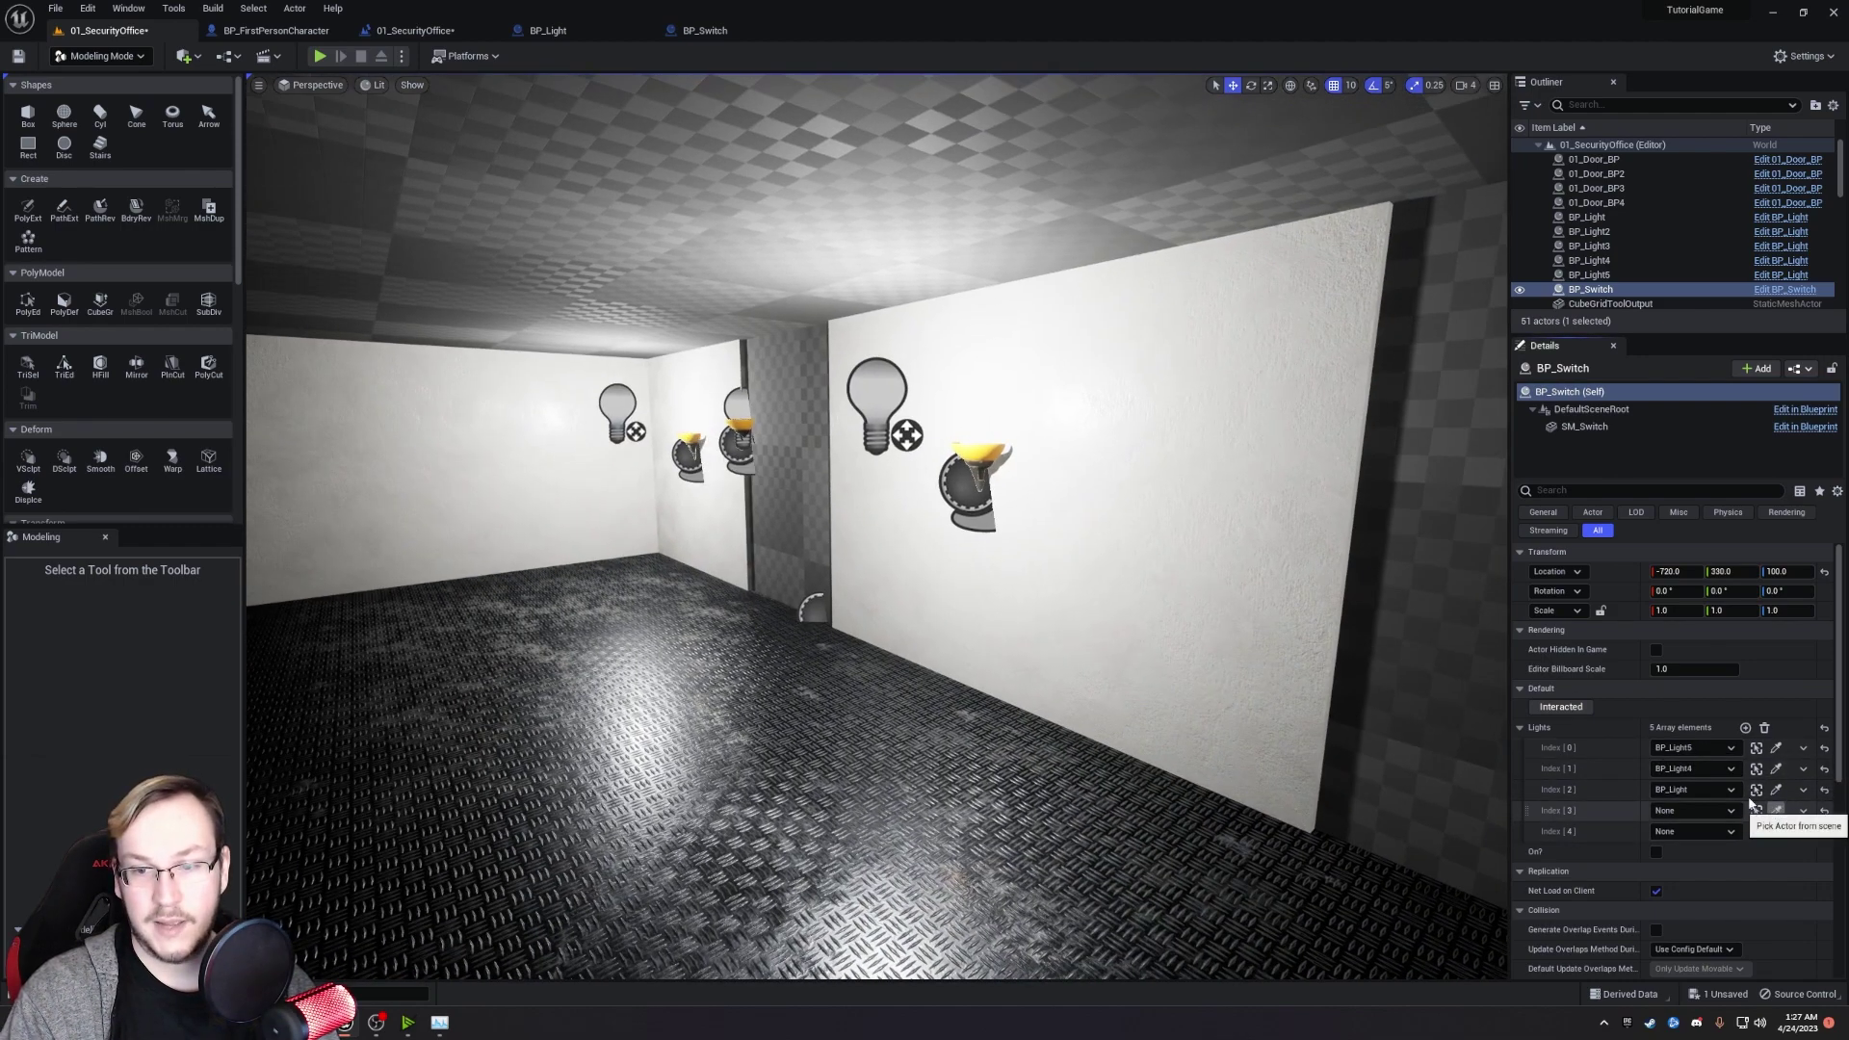
pyautogui.click(1776, 810)
pyautogui.click(980, 466)
pyautogui.moveTo(980, 466); pyautogui.dragTo(1243, 466, button='right')
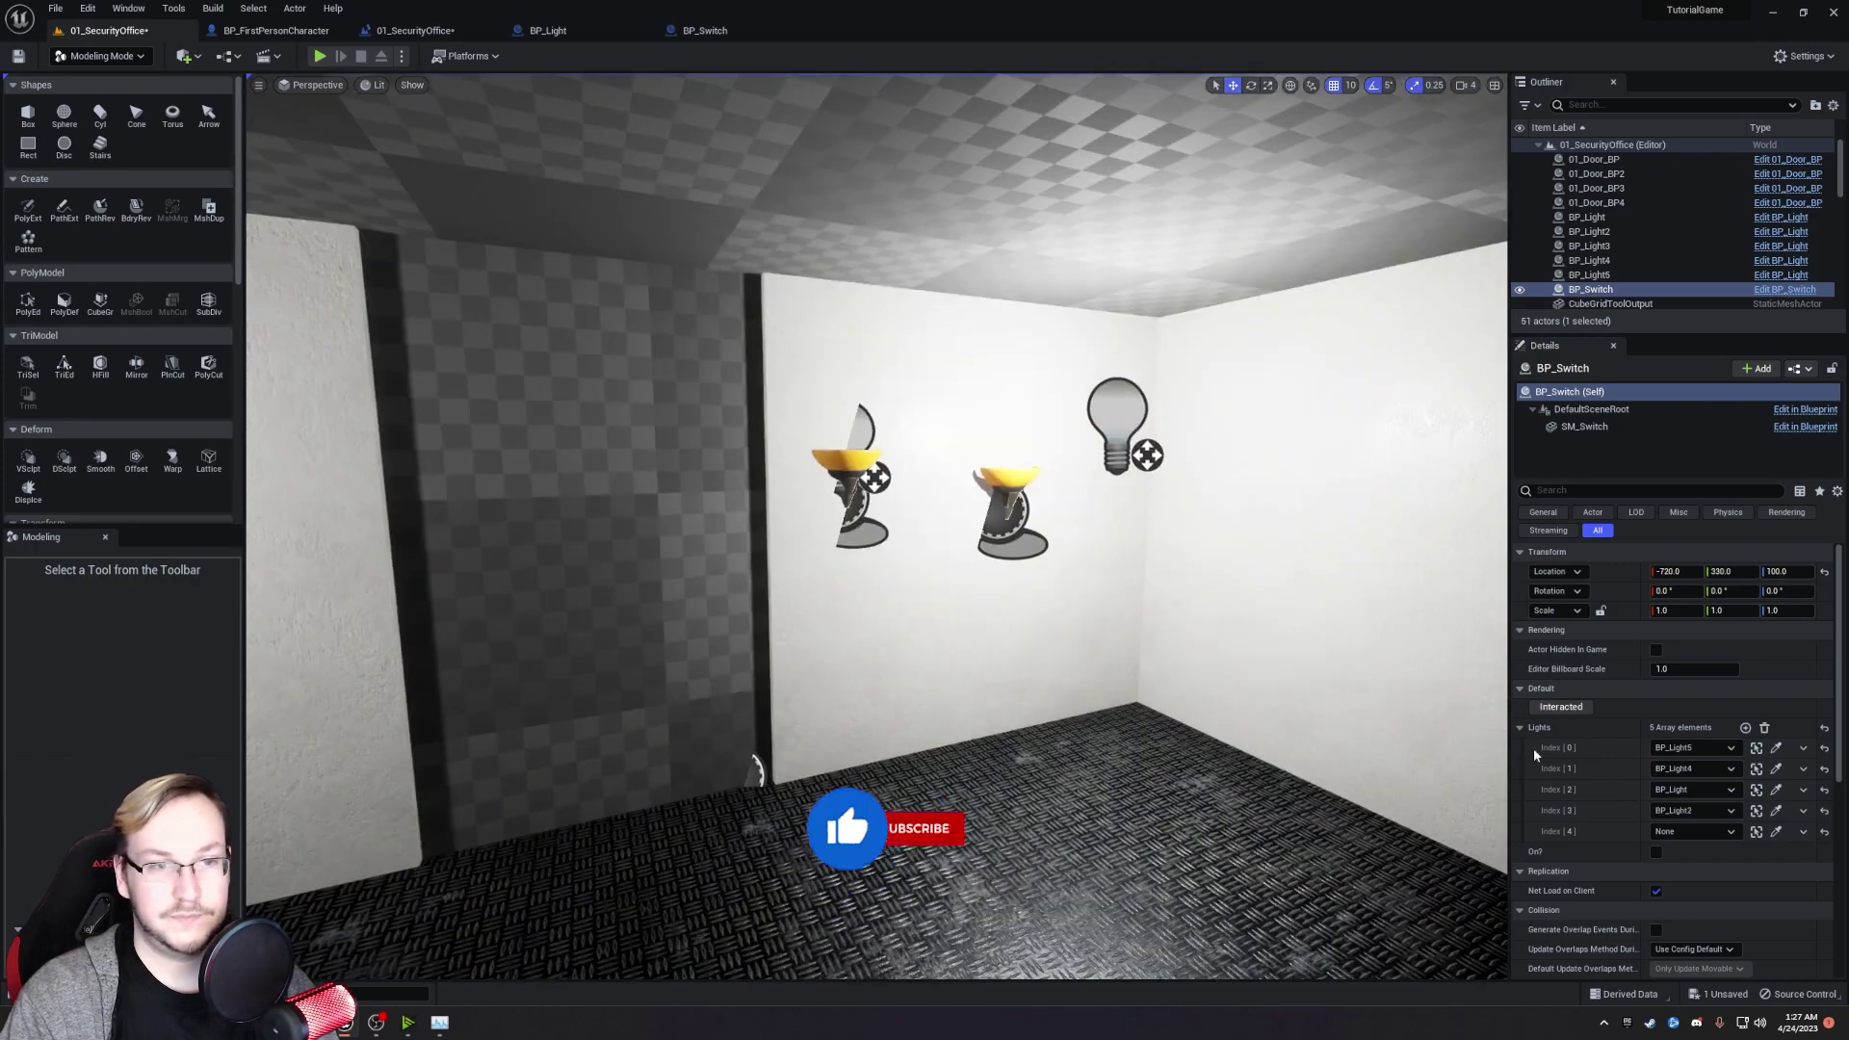
pyautogui.click(1776, 831)
pyautogui.click(1003, 472)
# Disable Broken on the wall lamps BP_Light, BP_Light2 and BP_Light3 together, then select the BP_Switch chair.
pyautogui.moveTo(1003, 472); pyautogui.dragTo(567, 466, button='right')
pyautogui.moveTo(425, 187); pyautogui.dragTo(347, 260, button='right')
pyautogui.click(568, 403)
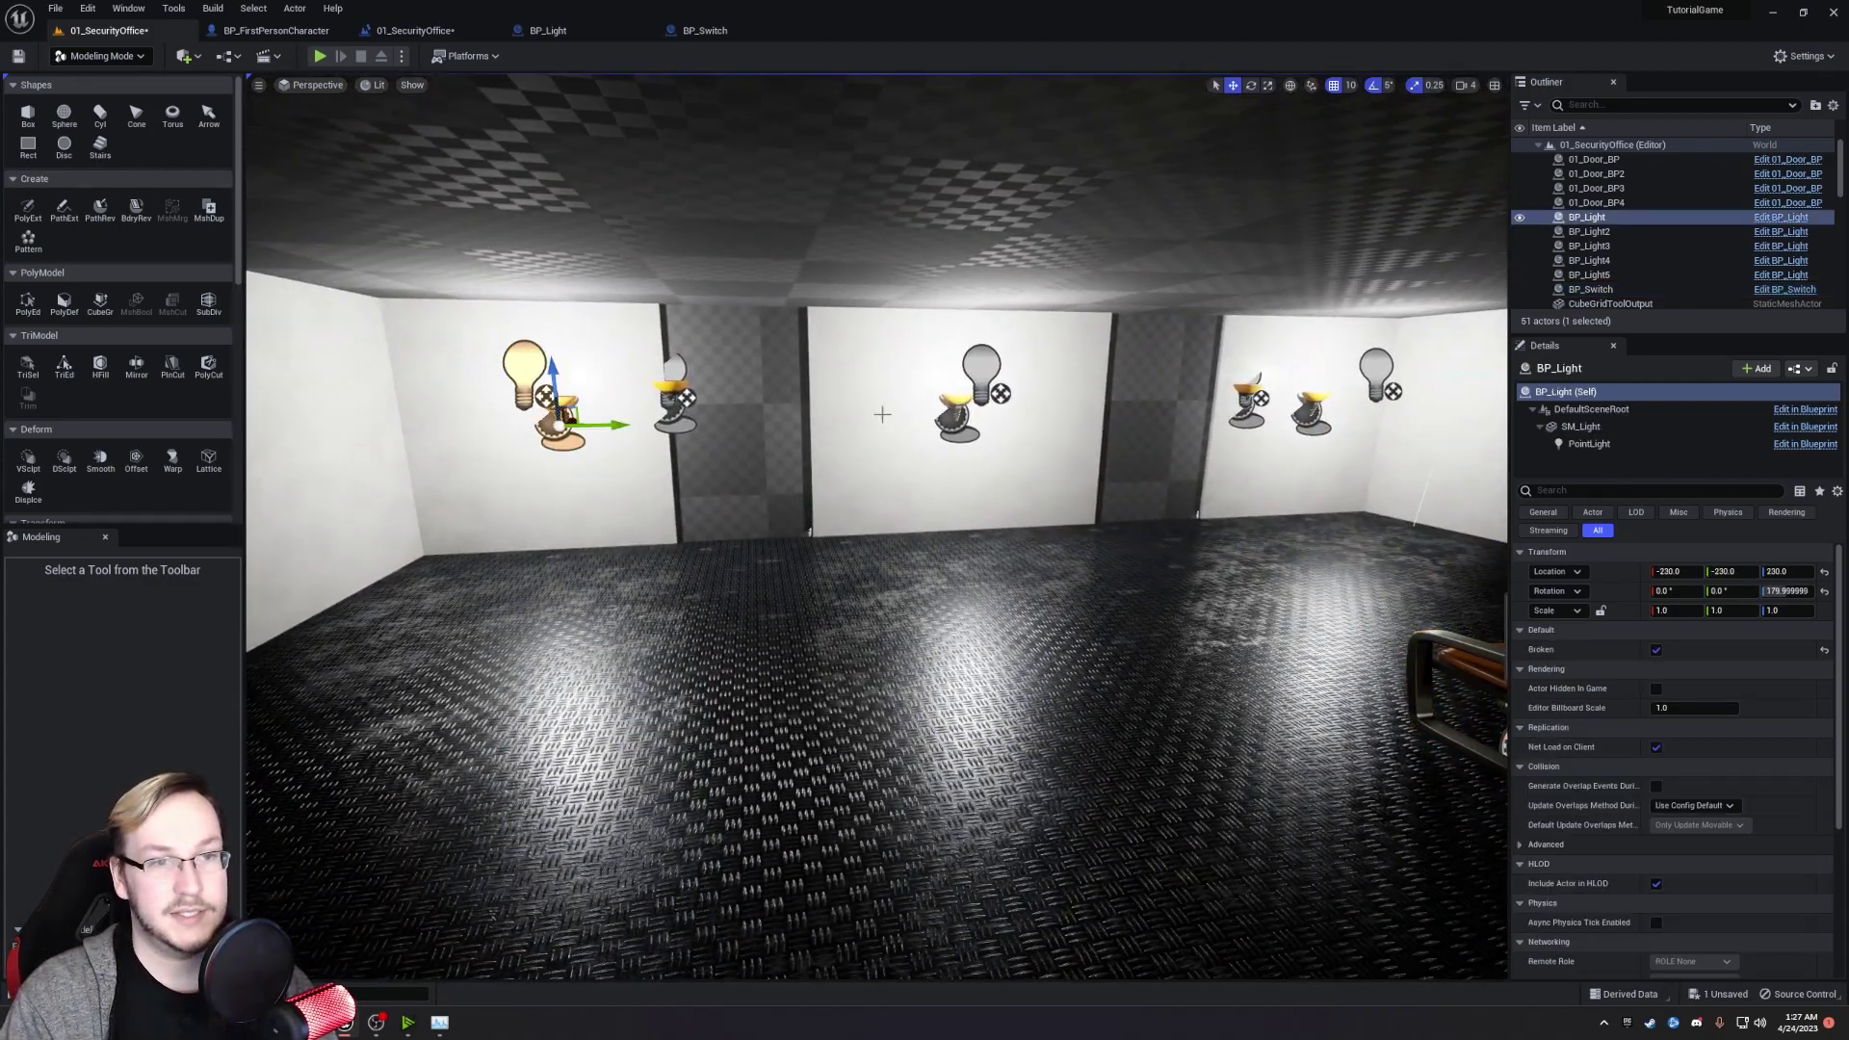
pyautogui.keyDown('ctrl'); pyautogui.click(956, 409); pyautogui.keyUp('ctrl')
pyautogui.keyDown('ctrl'); pyautogui.click(1311, 410); pyautogui.keyUp('ctrl')
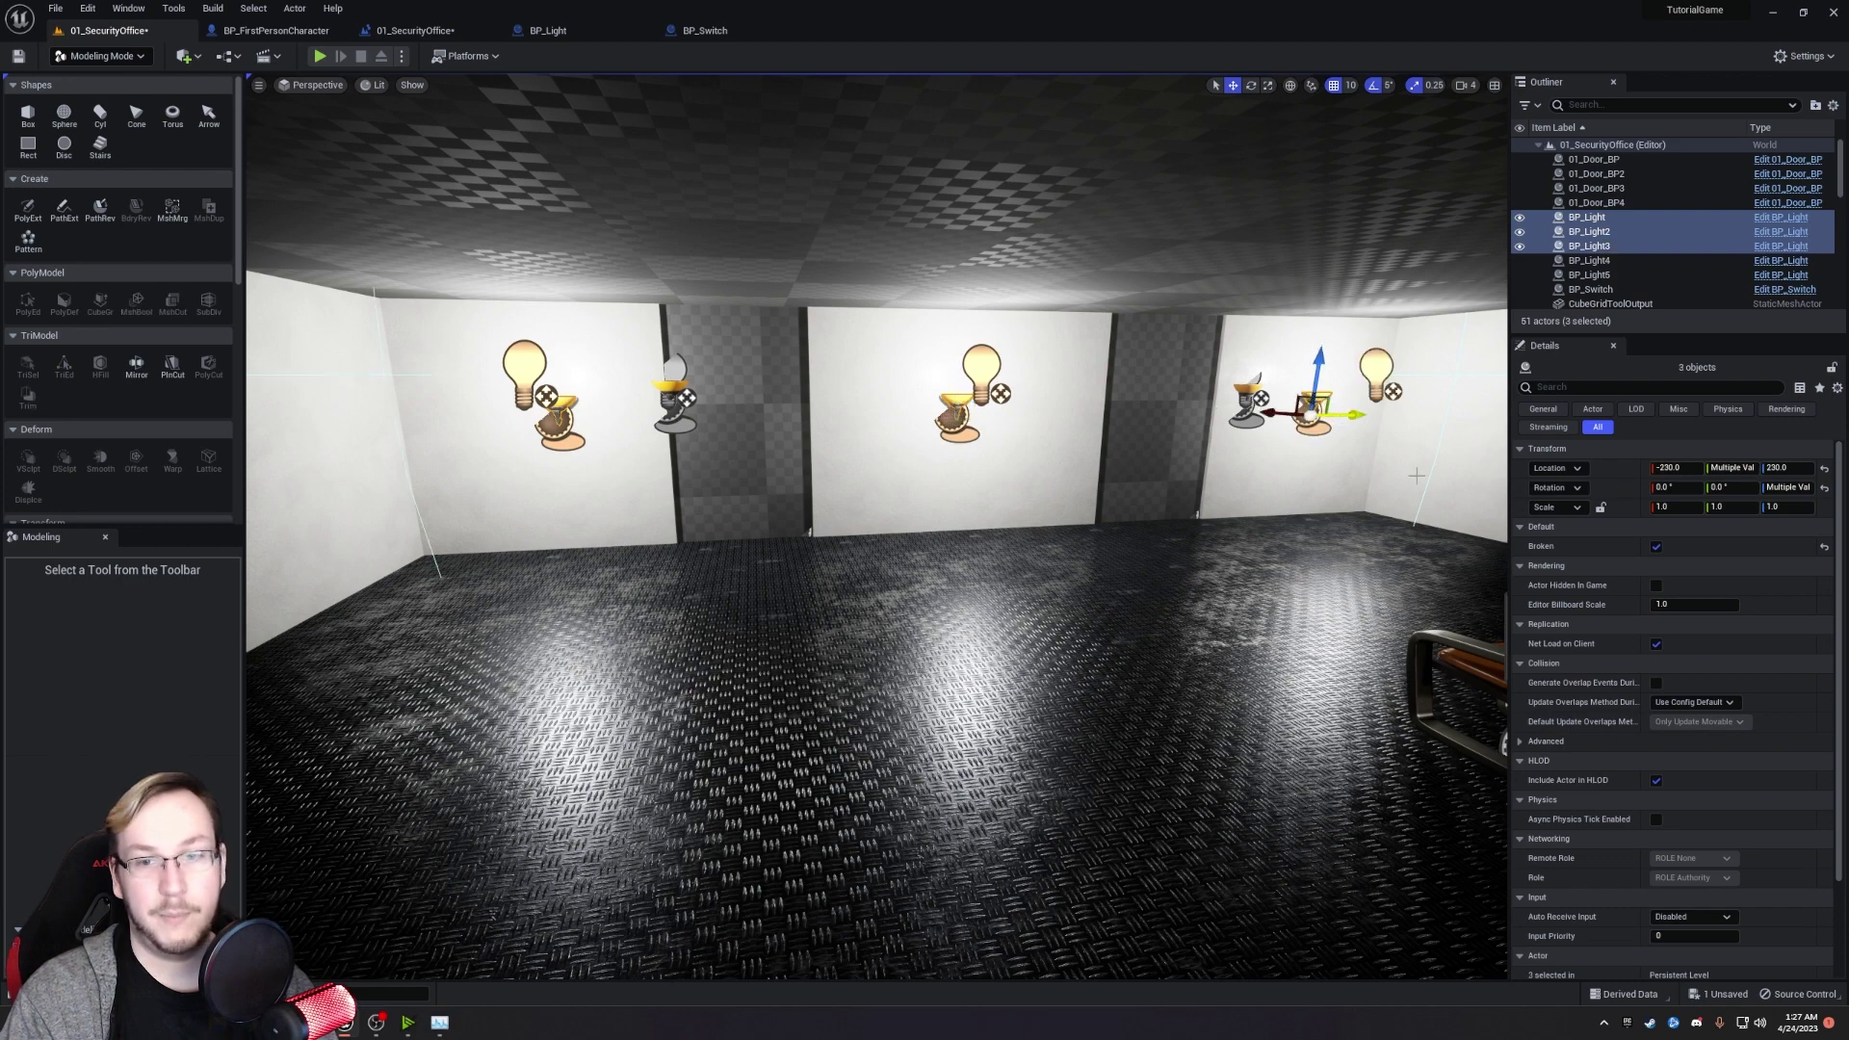
pyautogui.click(1656, 546)
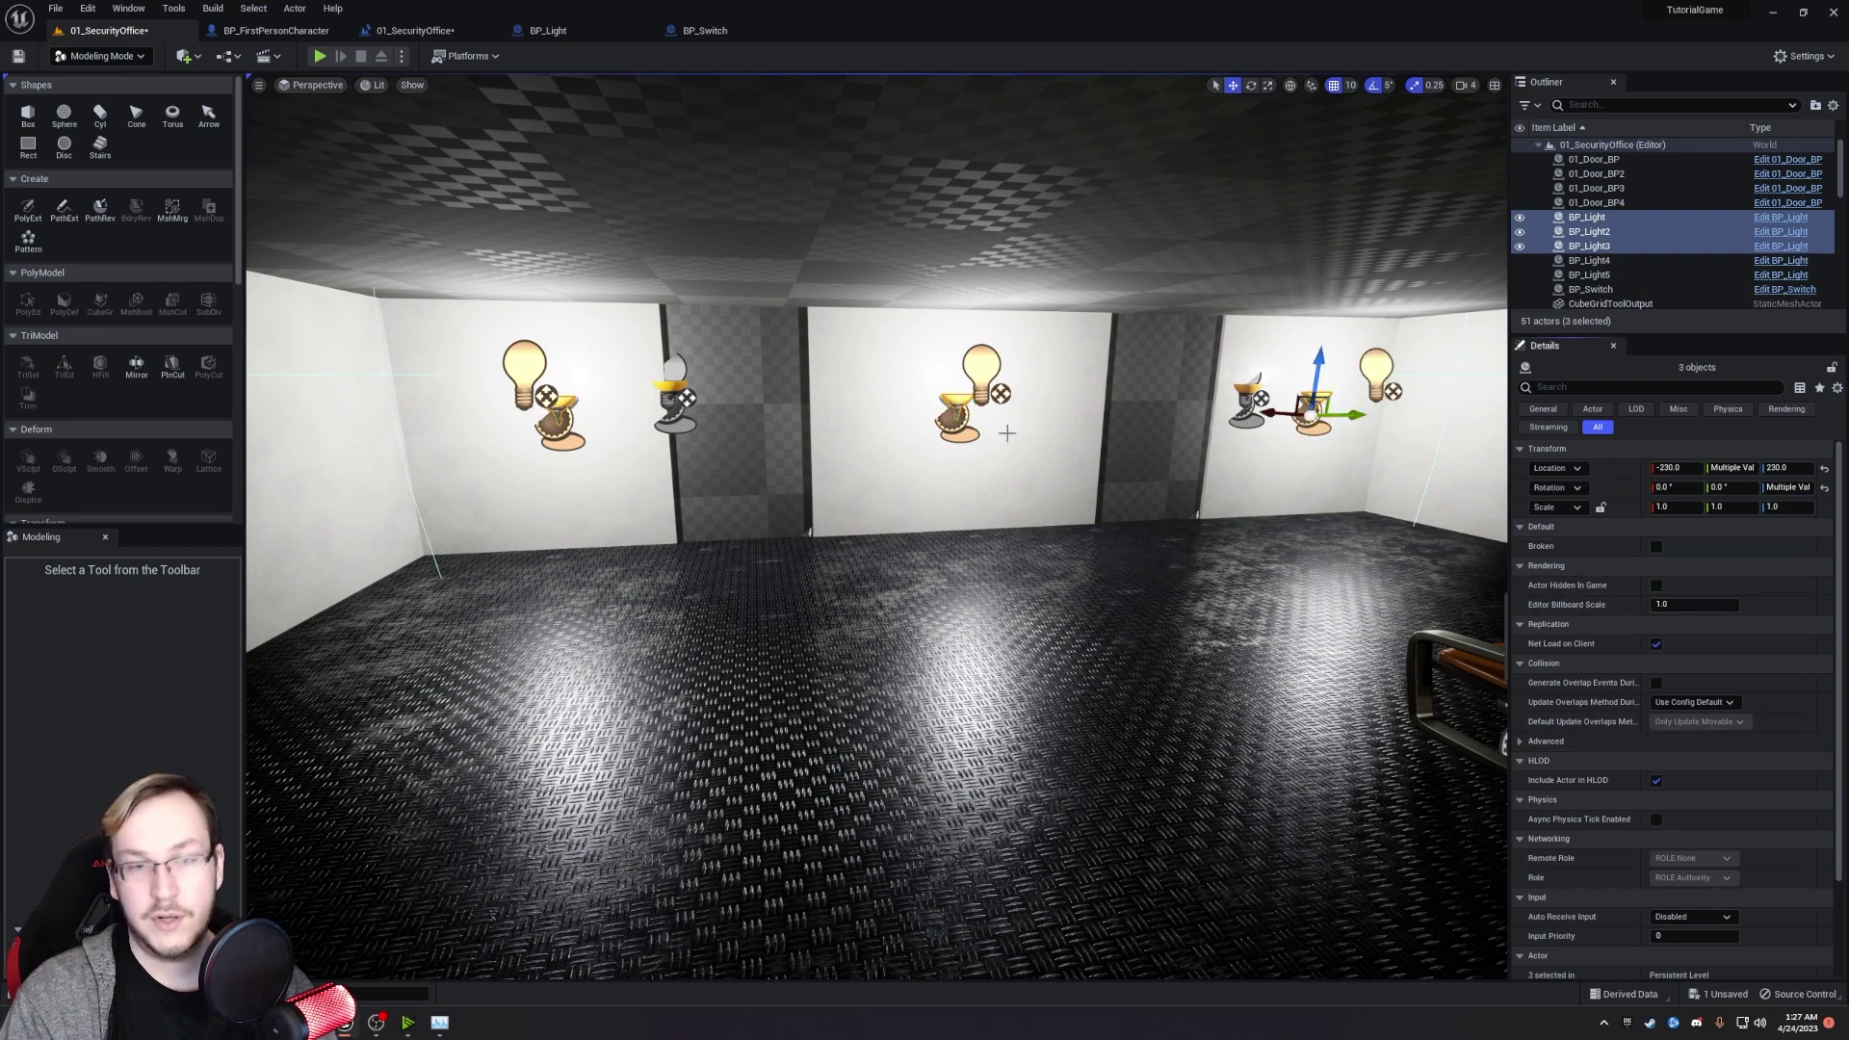
pyautogui.moveTo(979, 497); pyautogui.dragTo(1199, 530, button='right')
pyautogui.click(970, 495)
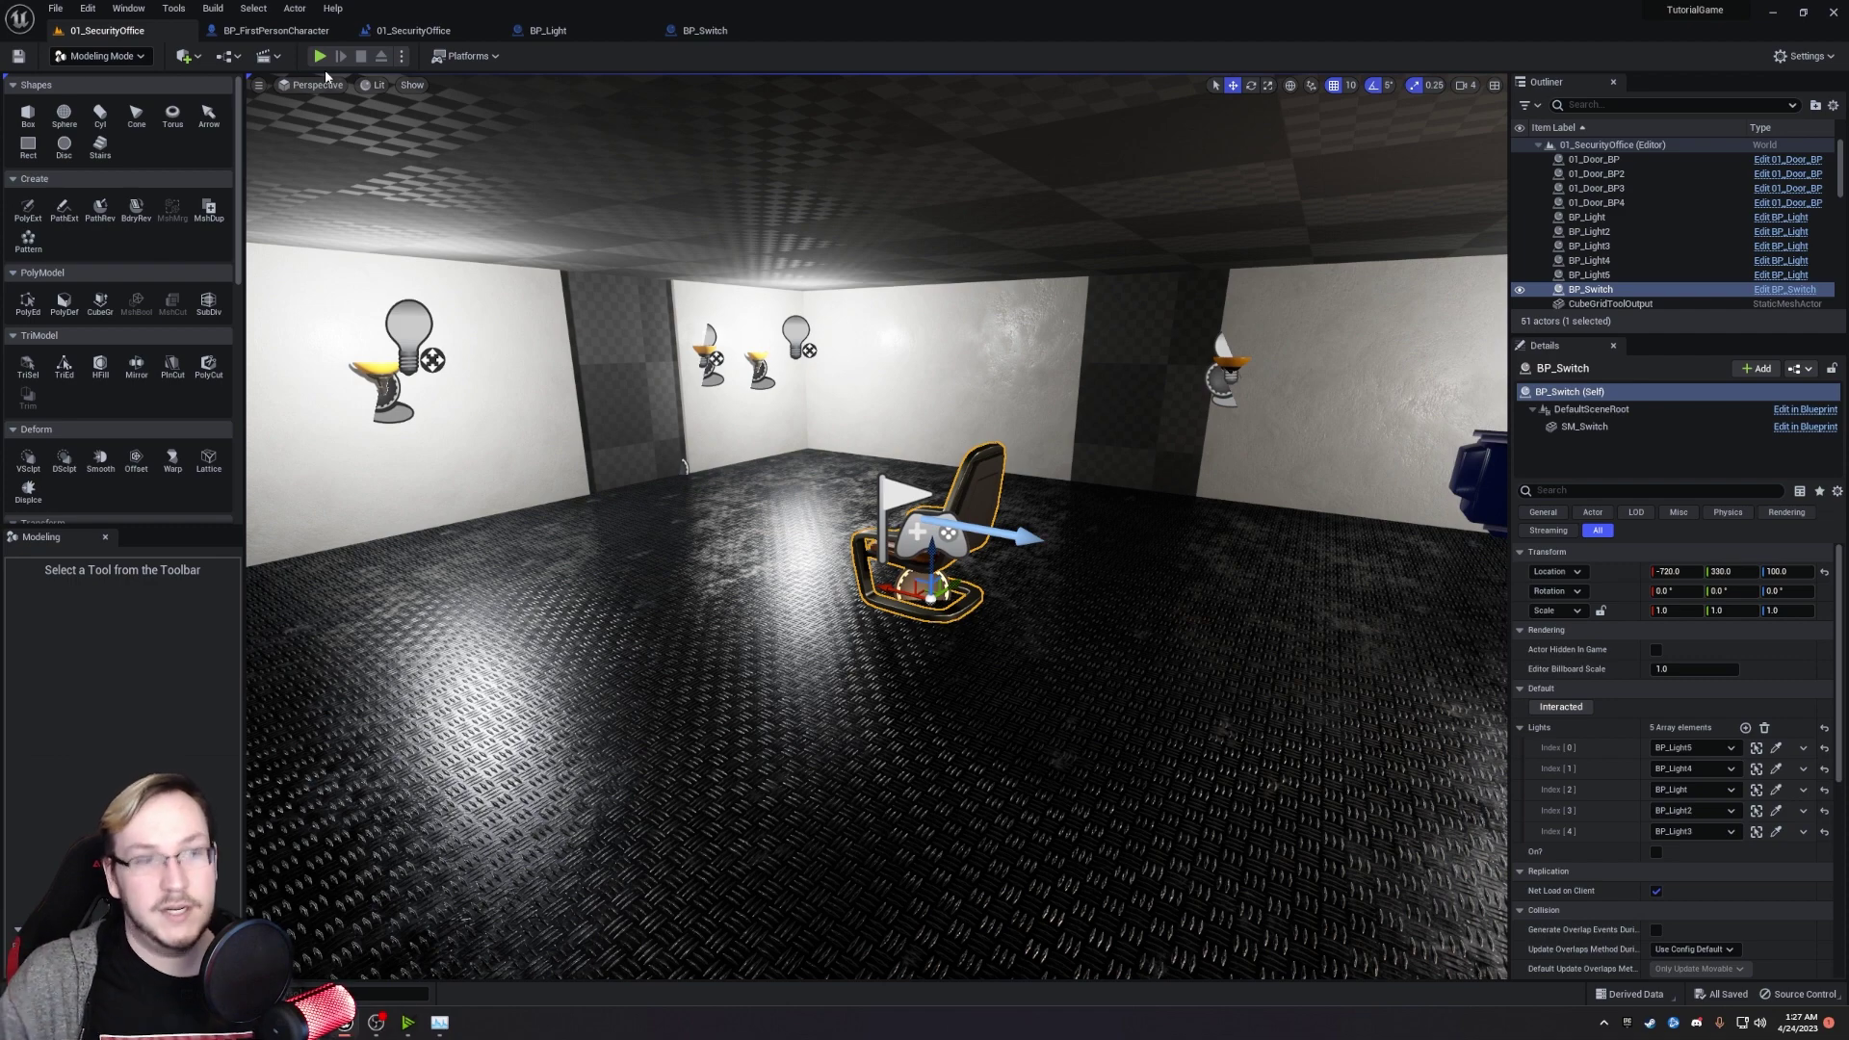
# Play-test the level and interact with the switch chair to check that it turns on all the wall lamps.
pyautogui.click(322, 56)
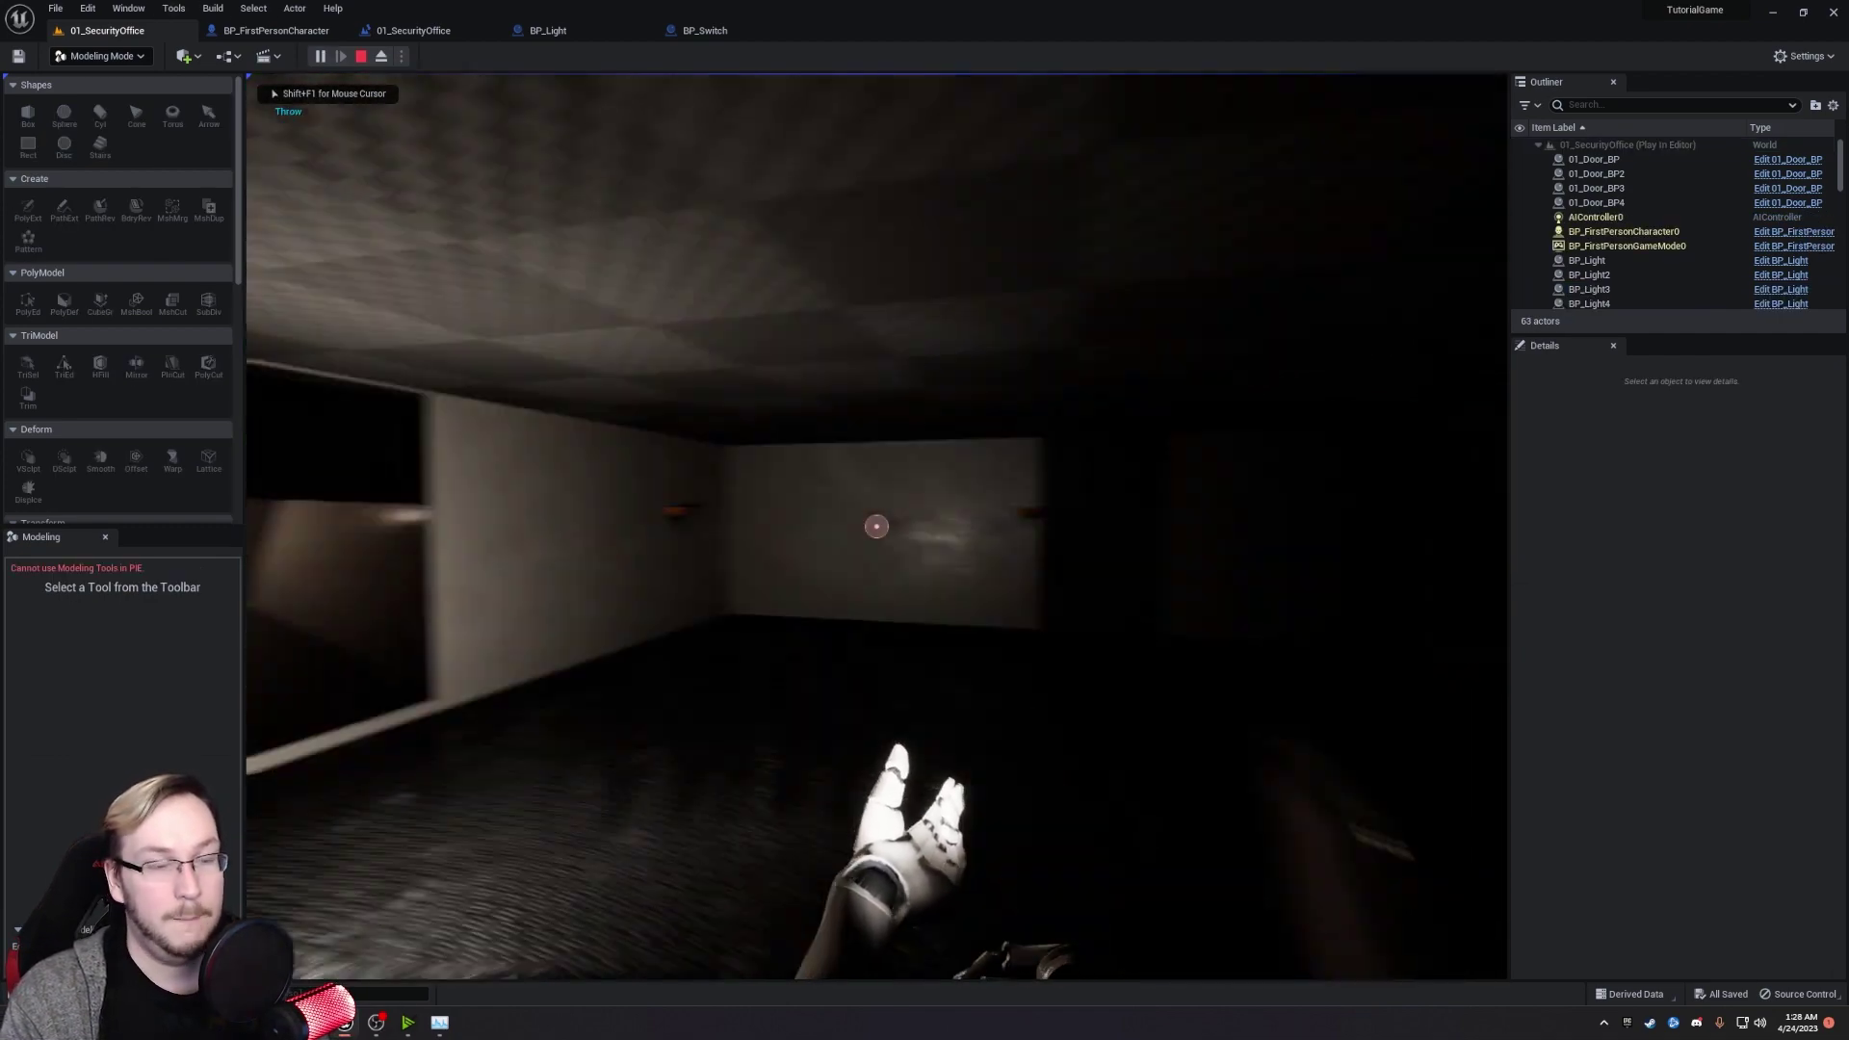
pyautogui.click(876, 526)
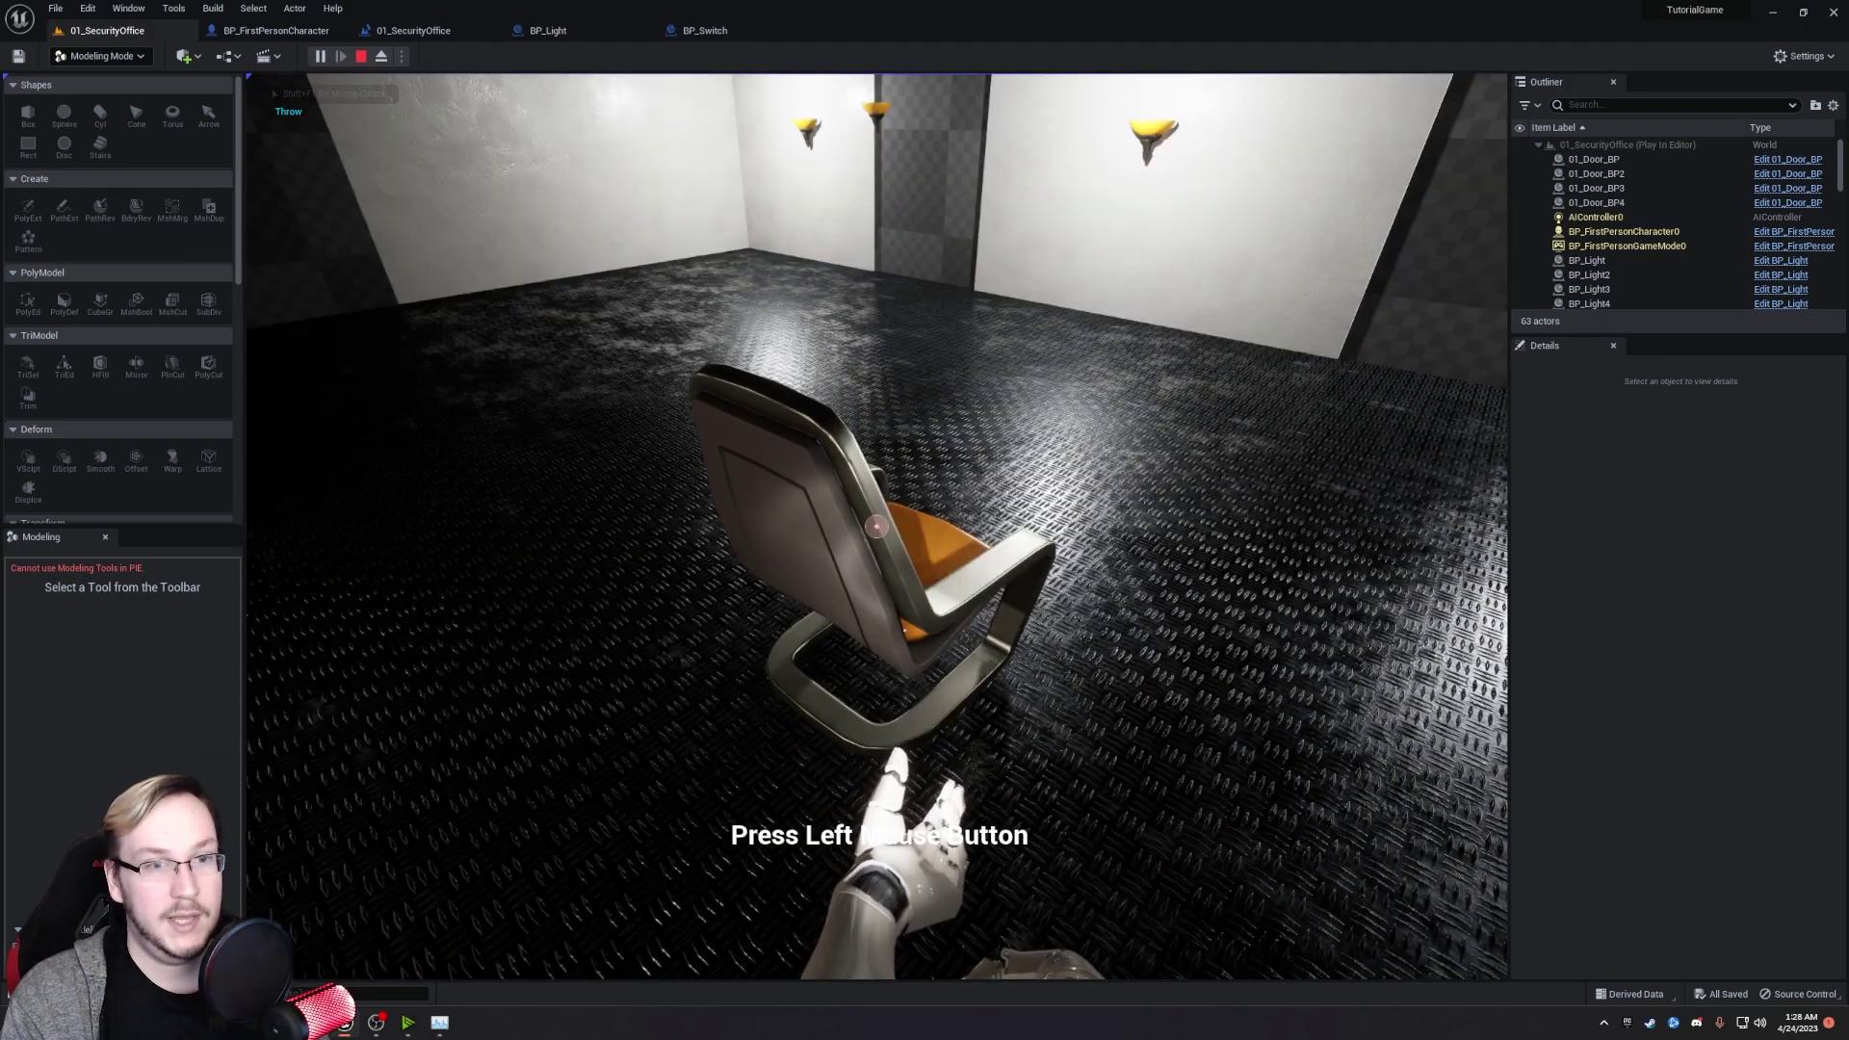
pyautogui.press('a')
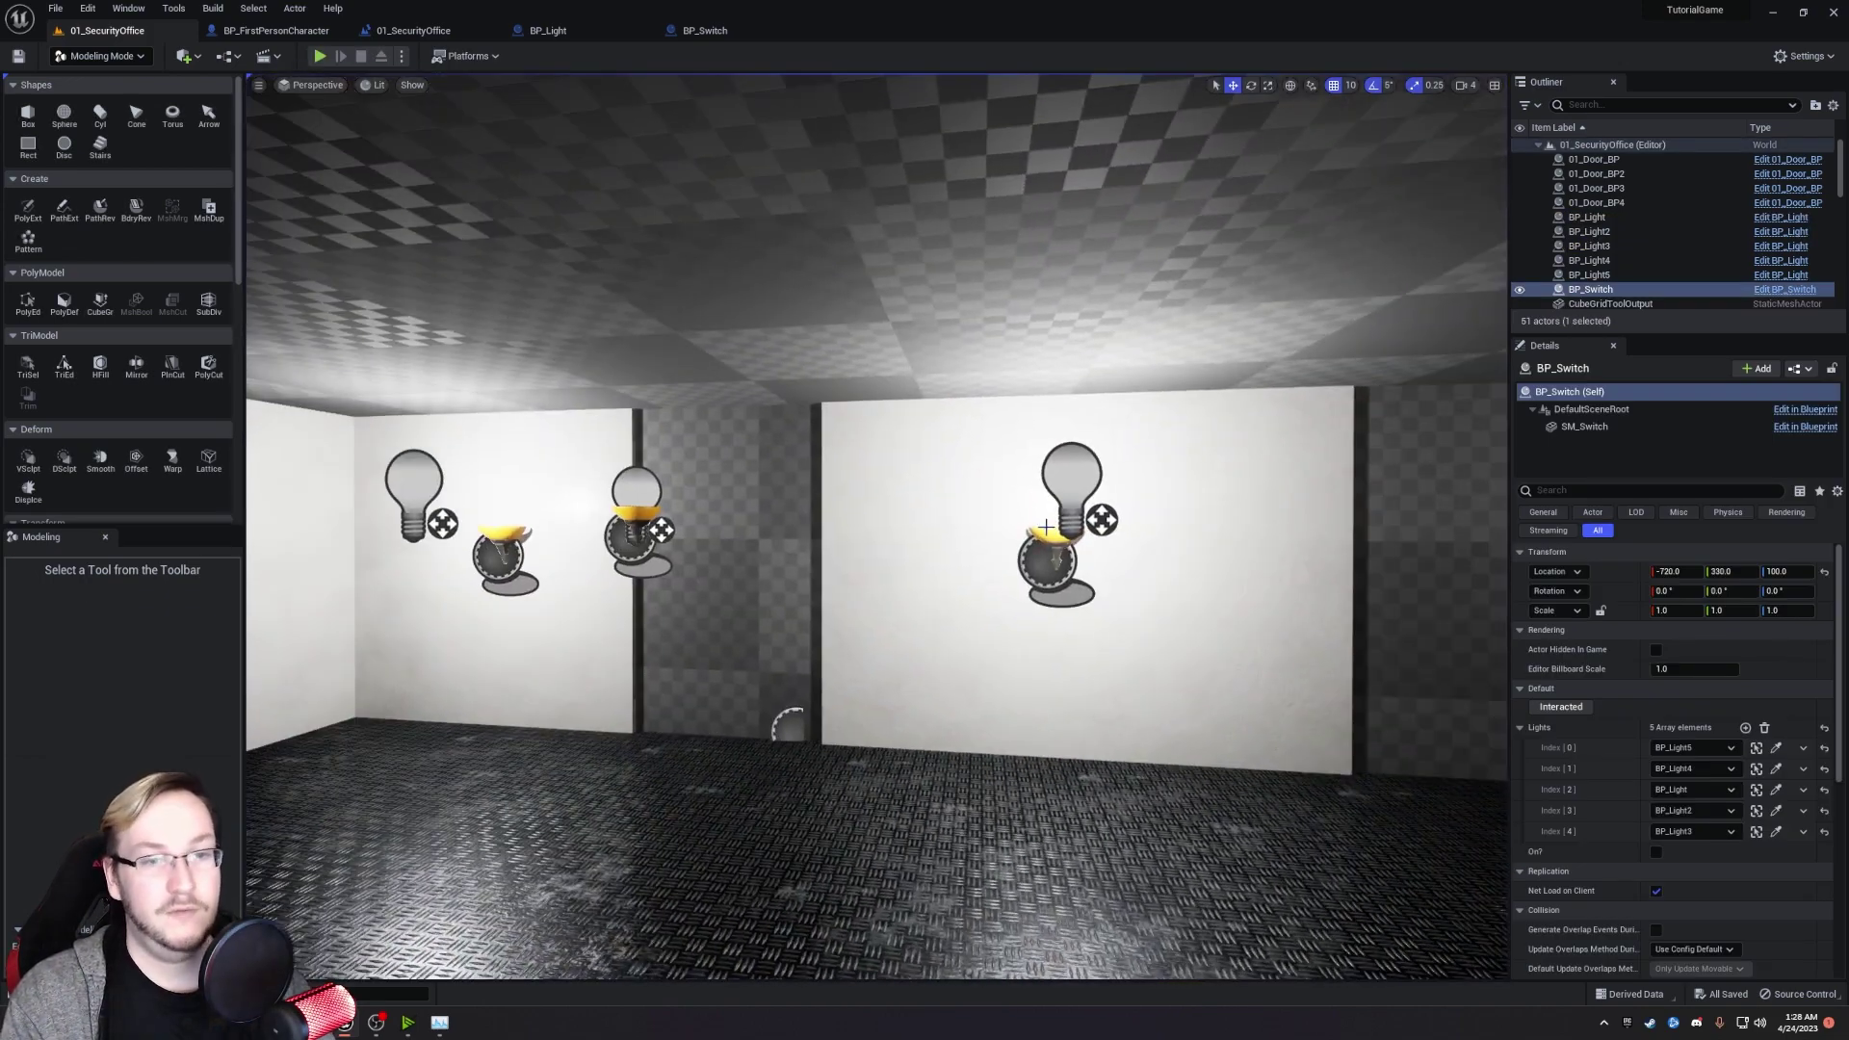
# Enable Broken on the wall lamp BP_Light2.
pyautogui.click(1067, 482)
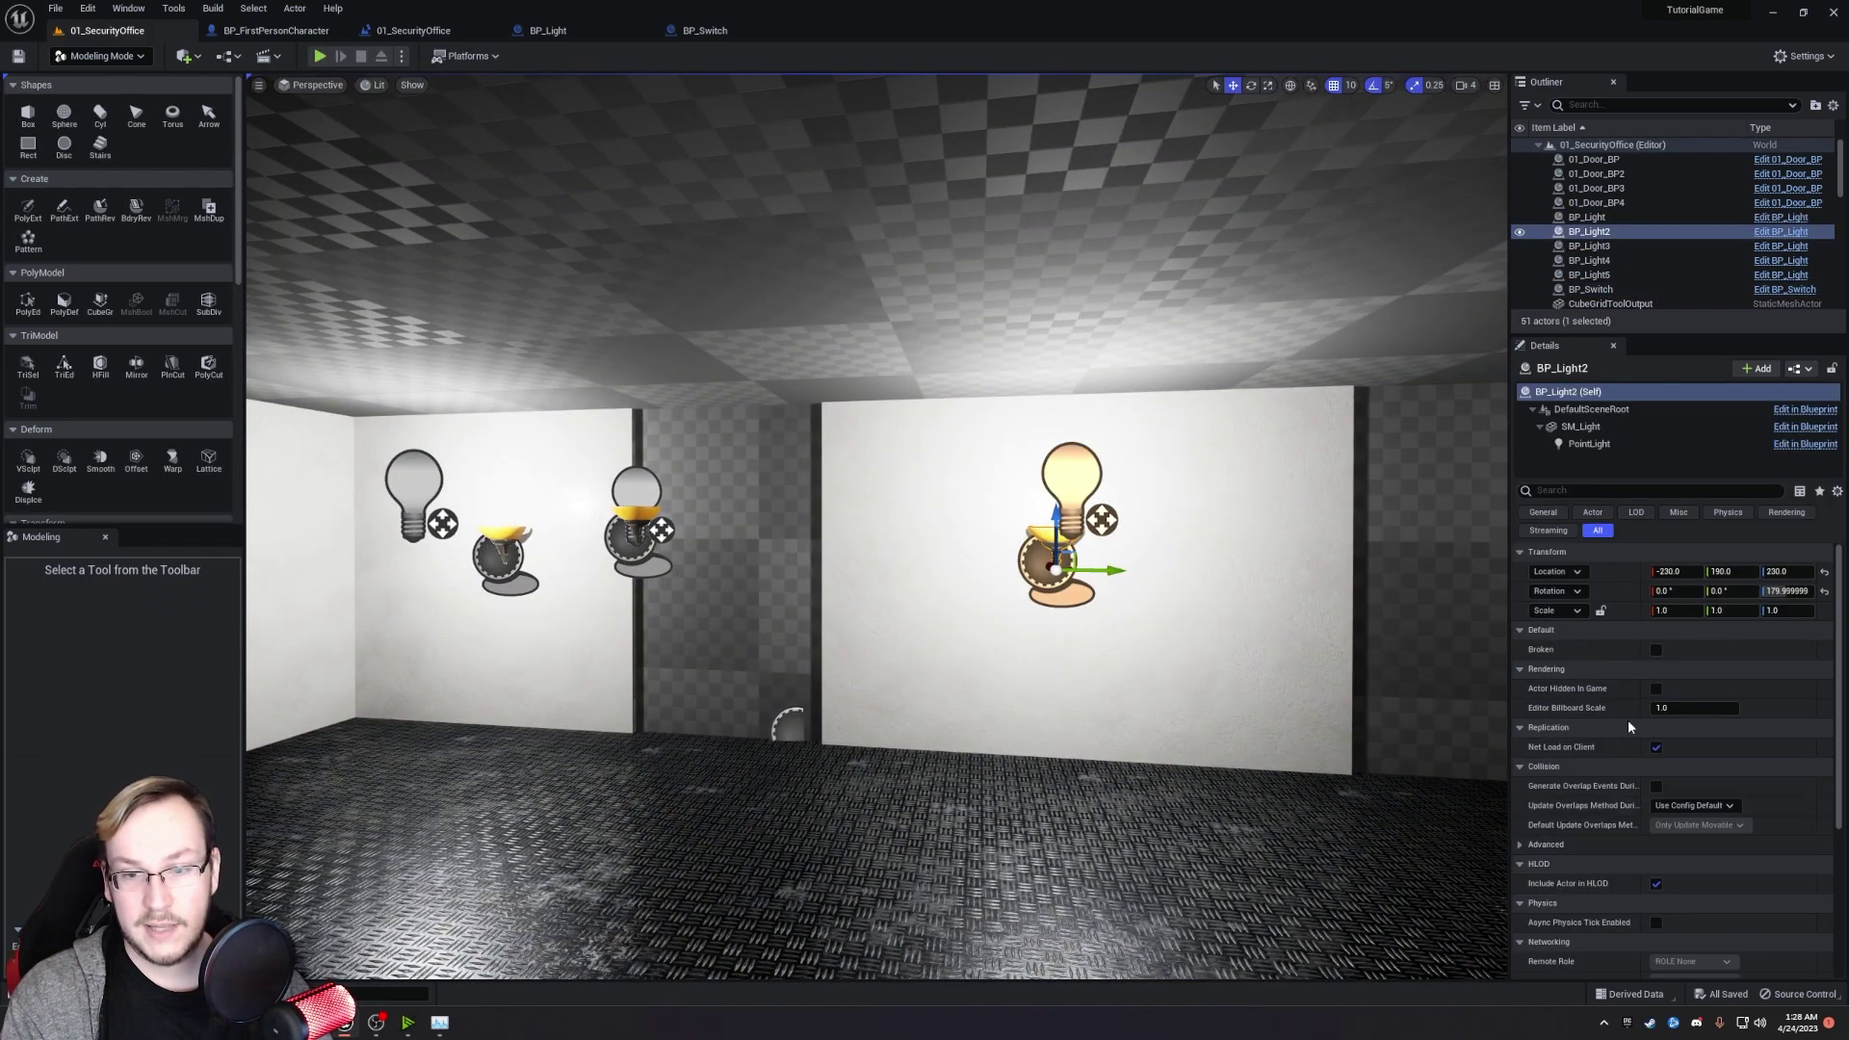
pyautogui.click(1655, 650)
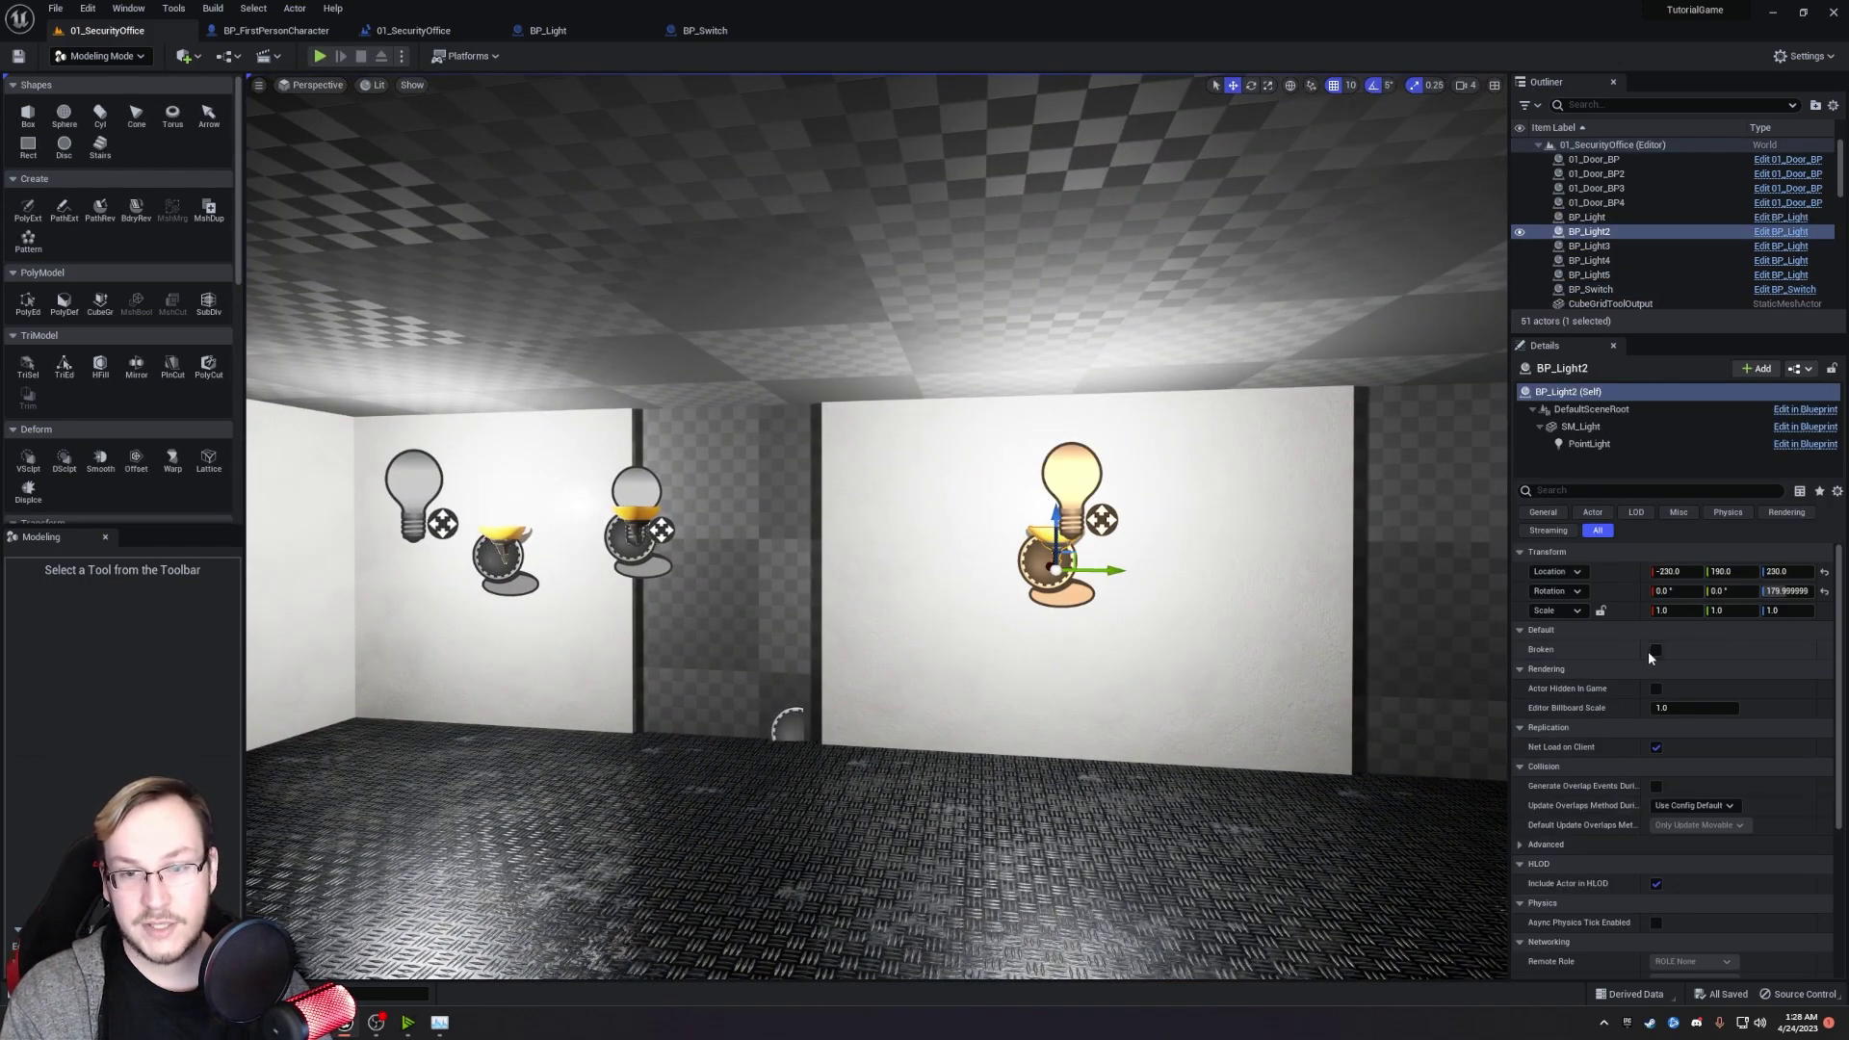
# Play-test the level again and toggle the wall lamps repeatedly with the switch chair, checking how the broken lamp behaves.
pyautogui.click(320, 56)
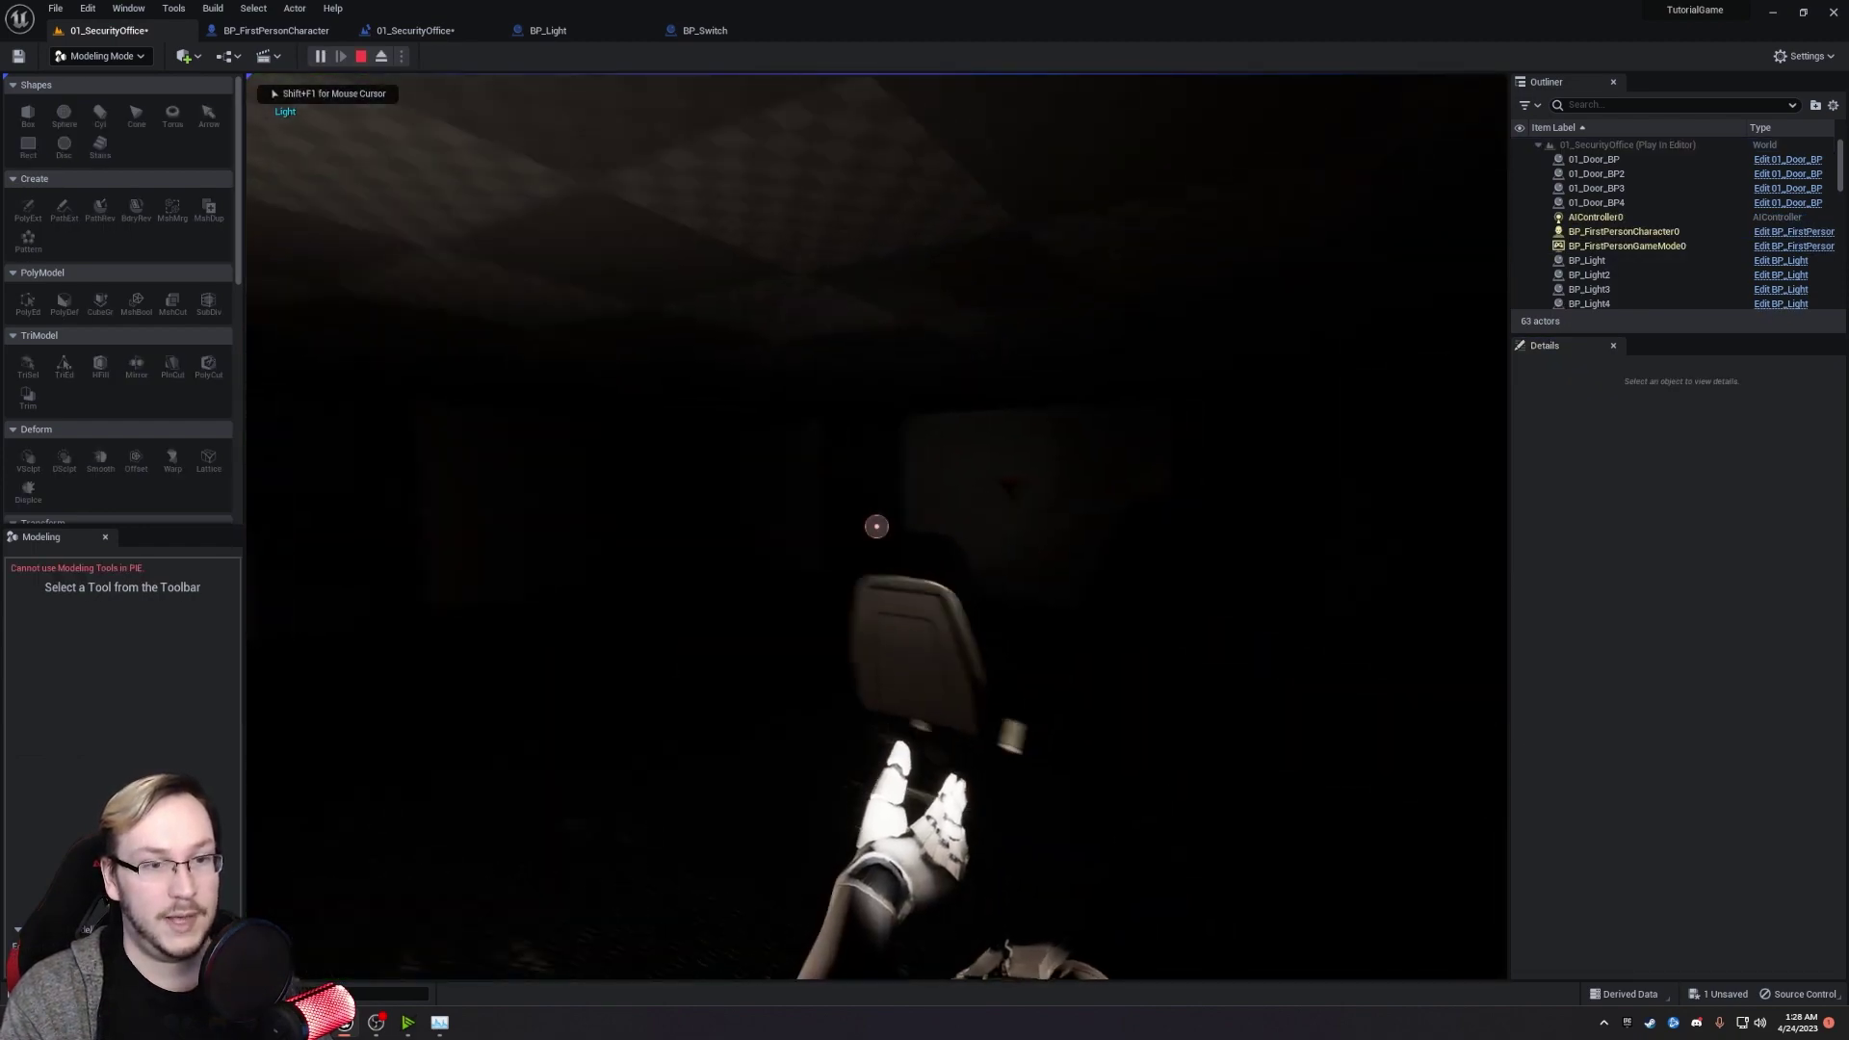
pyautogui.click(876, 525)
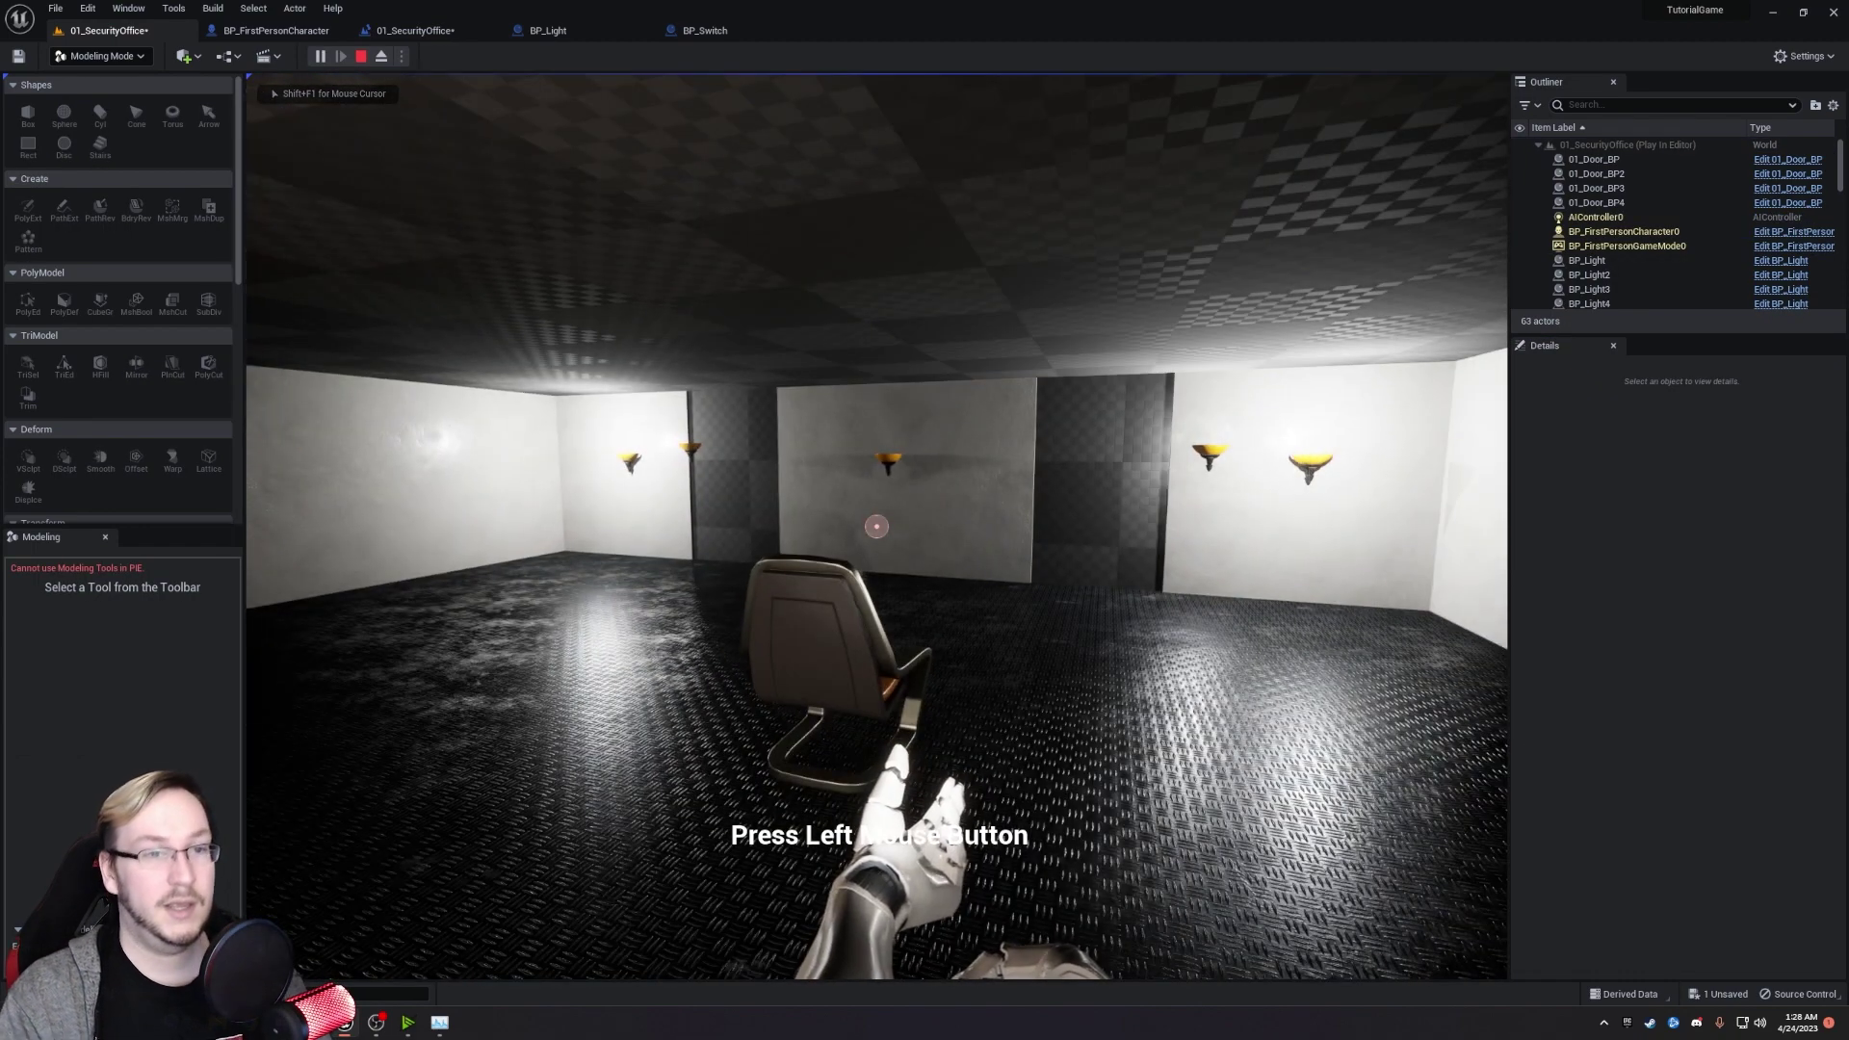
pyautogui.click(877, 526)
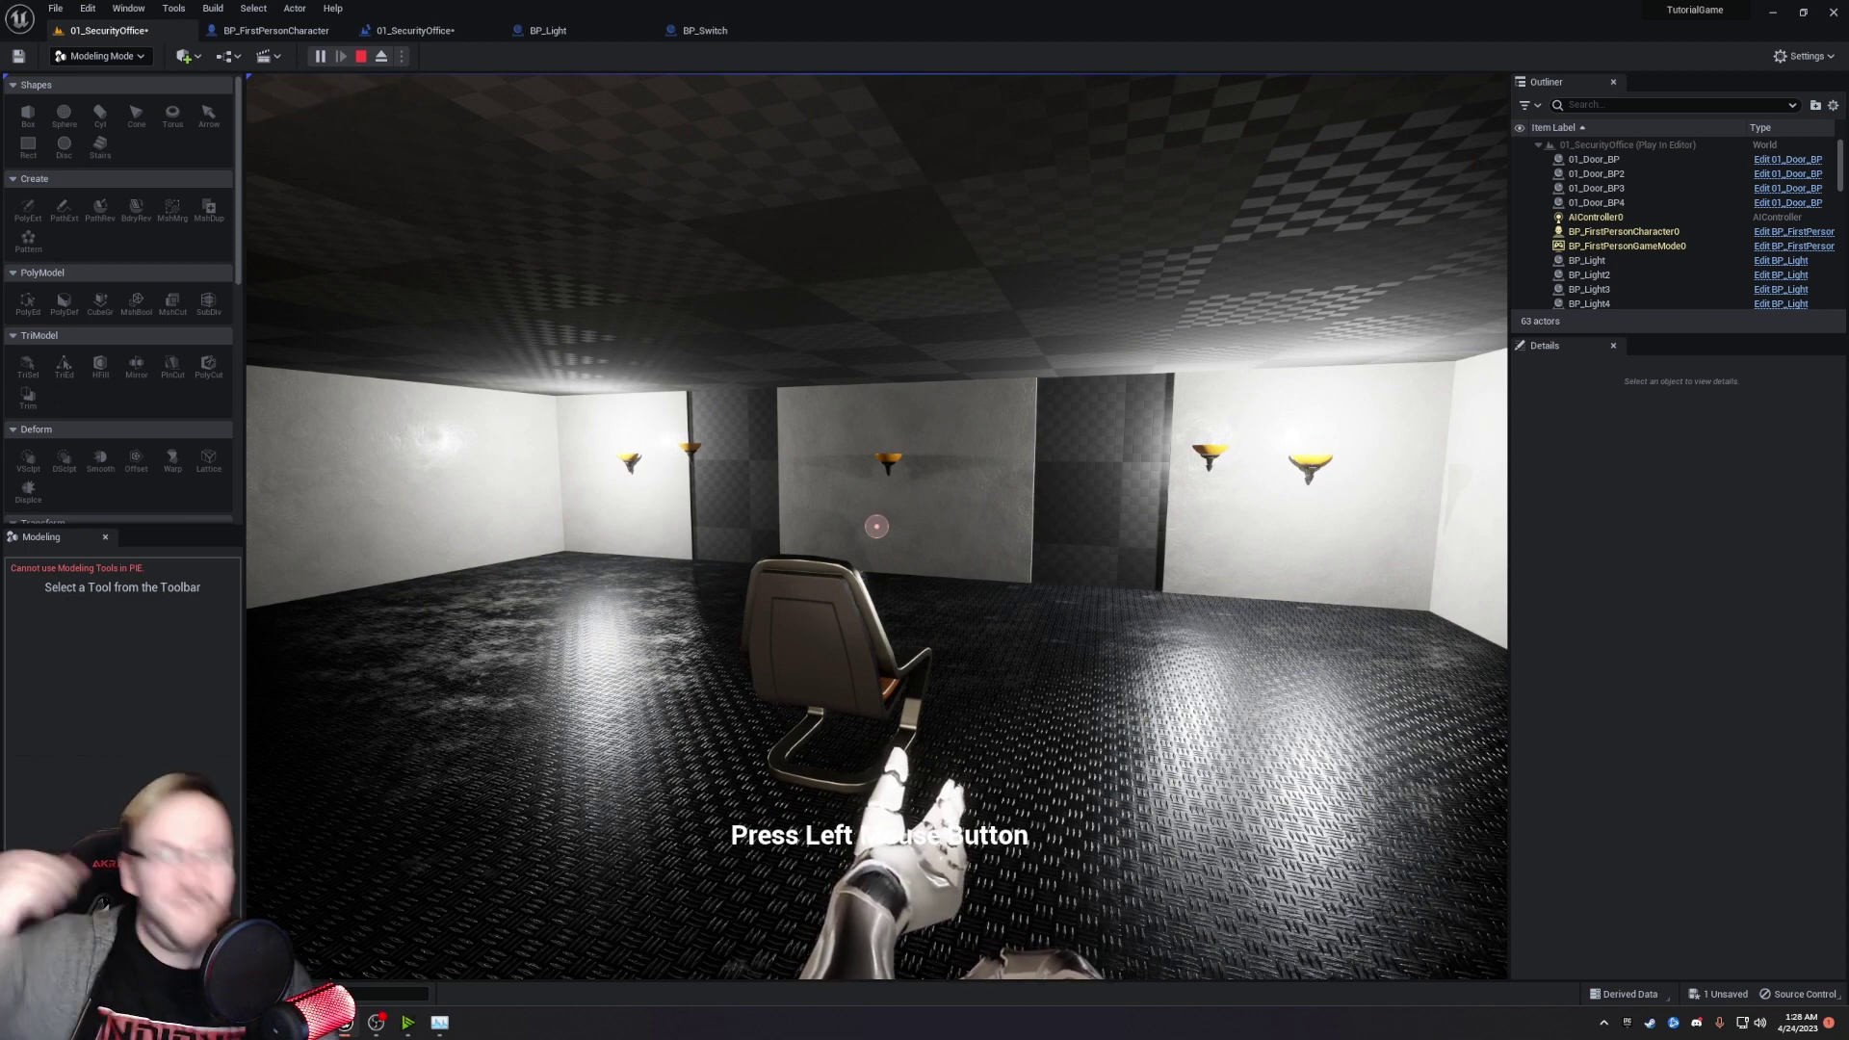
pyautogui.click(876, 526)
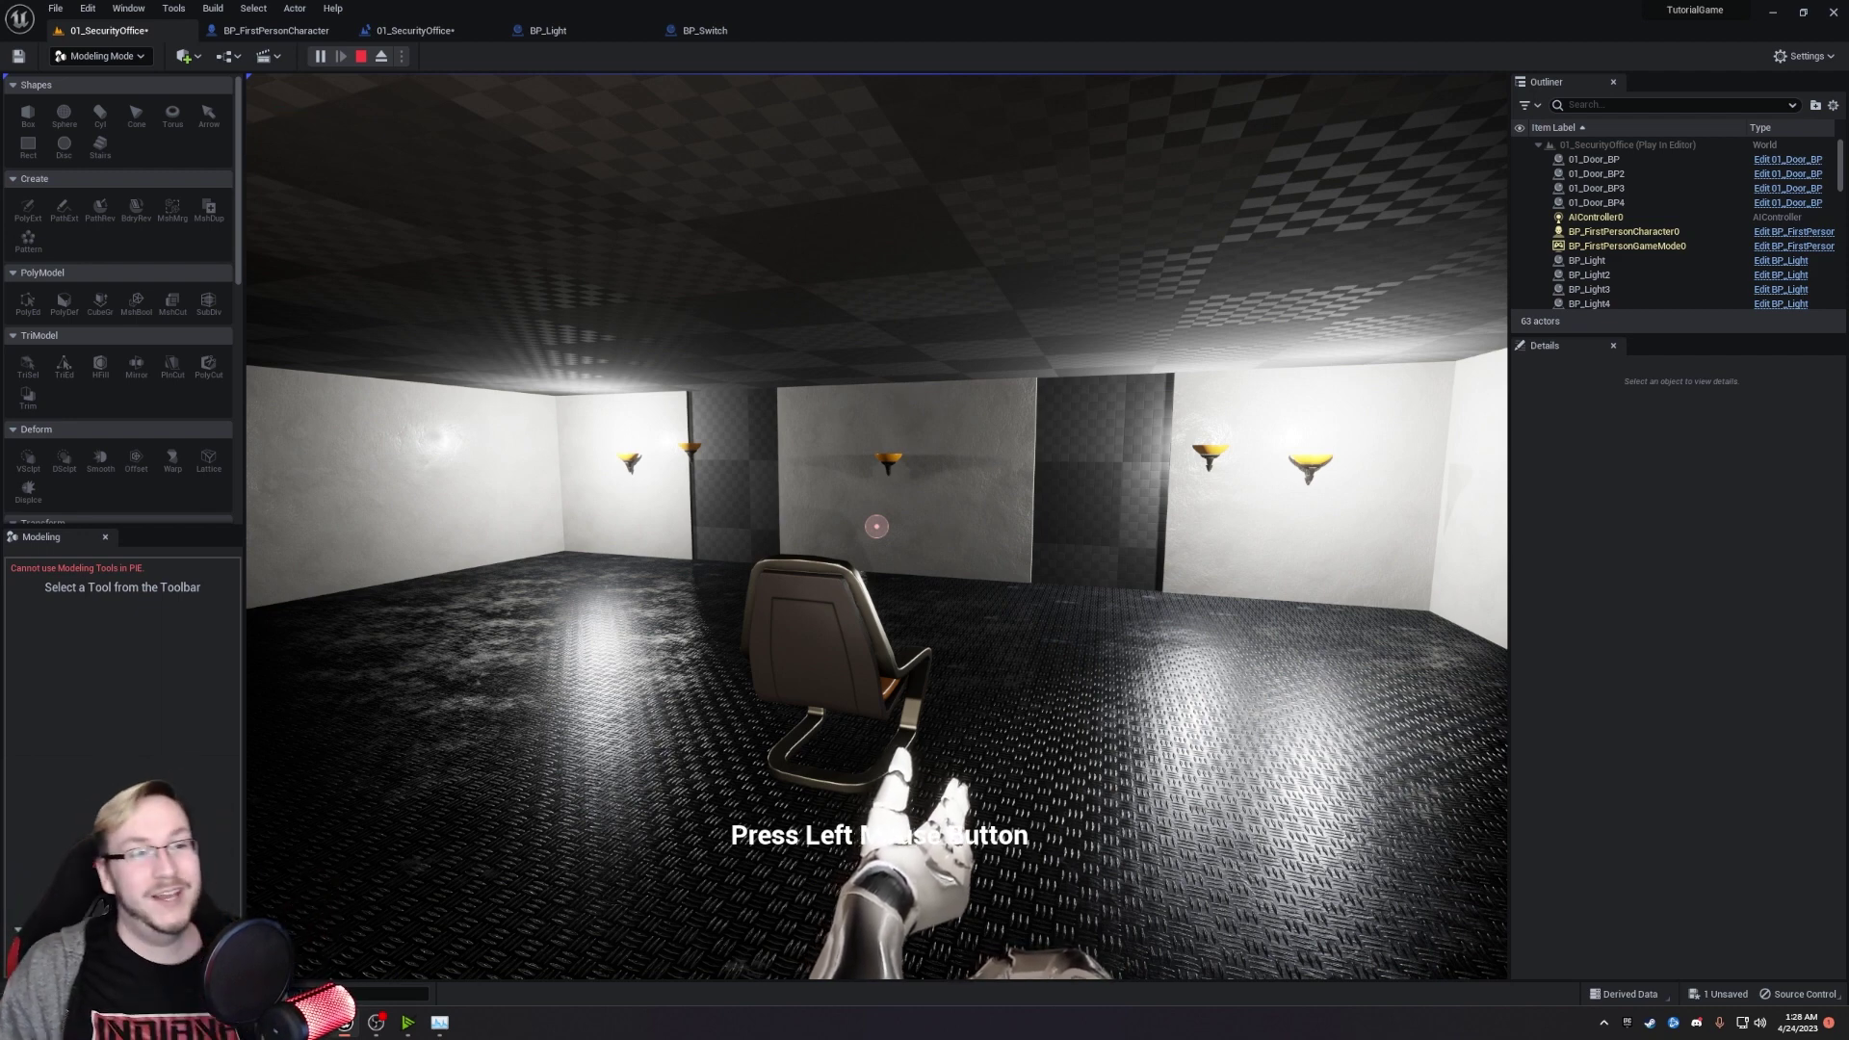
pyautogui.click(876, 525)
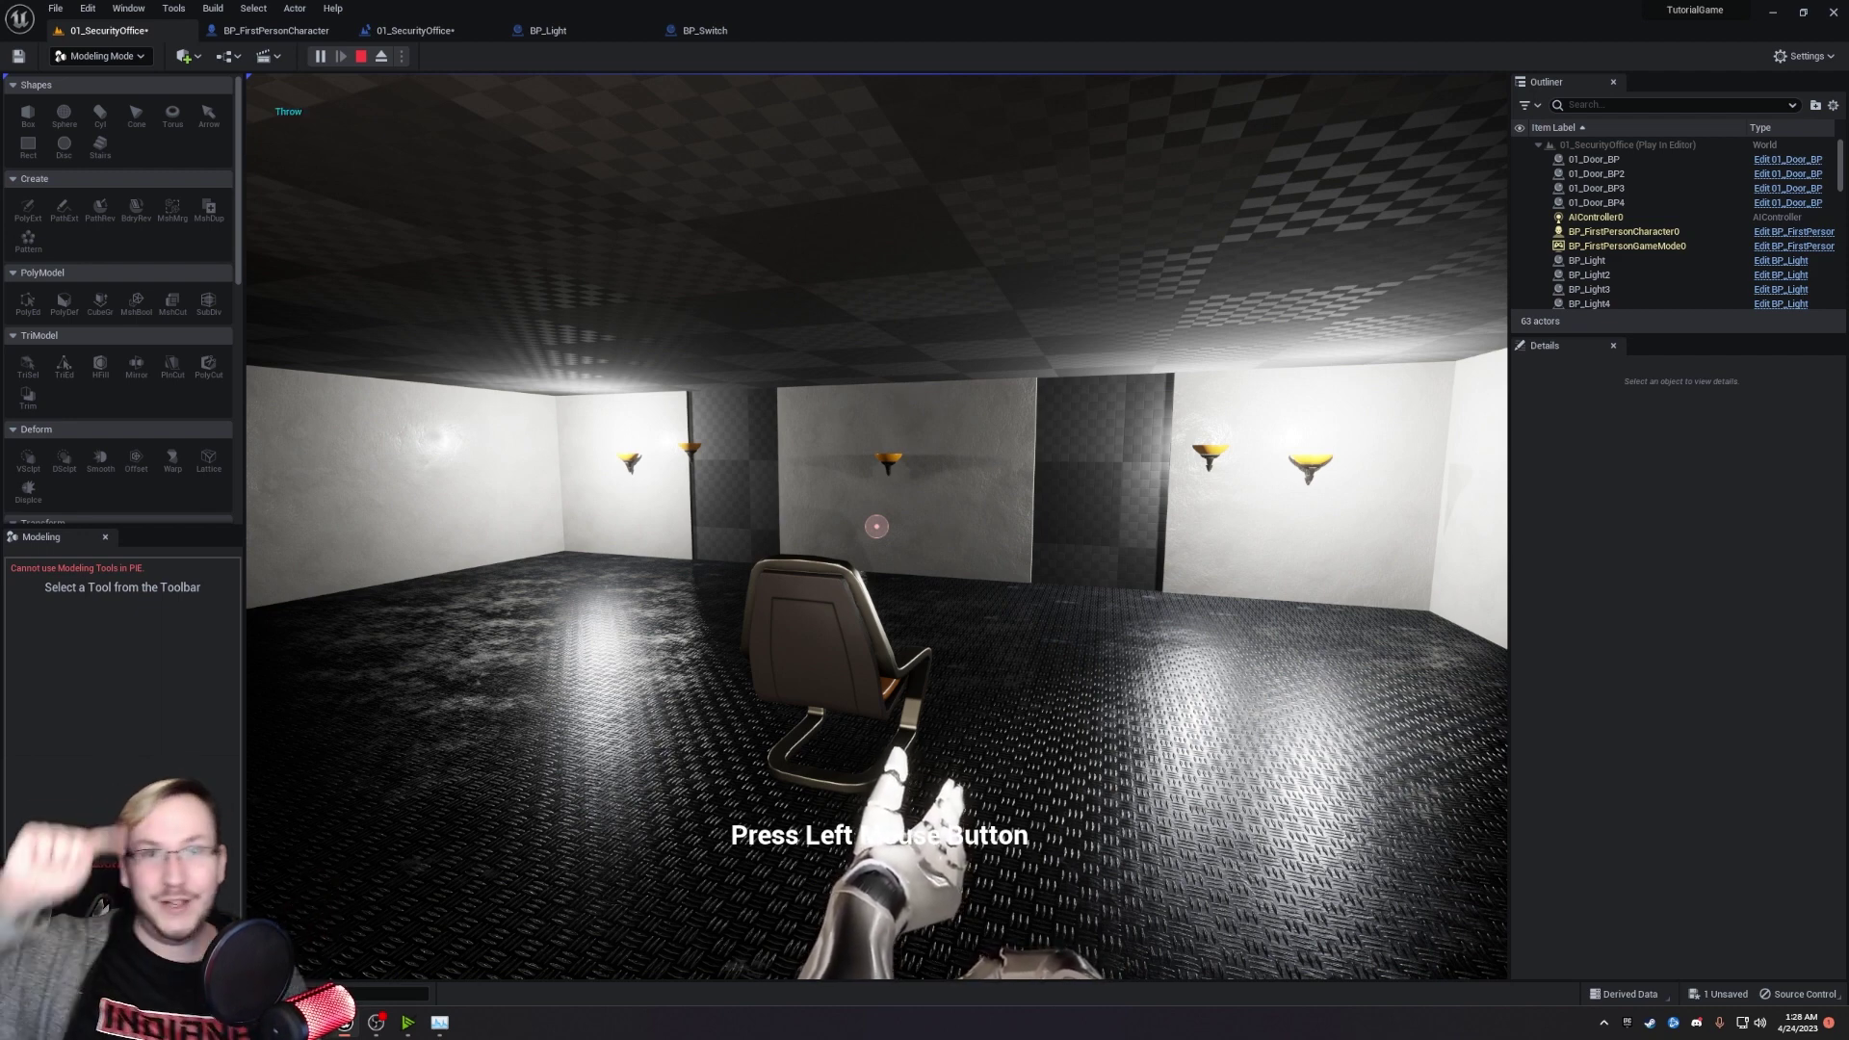